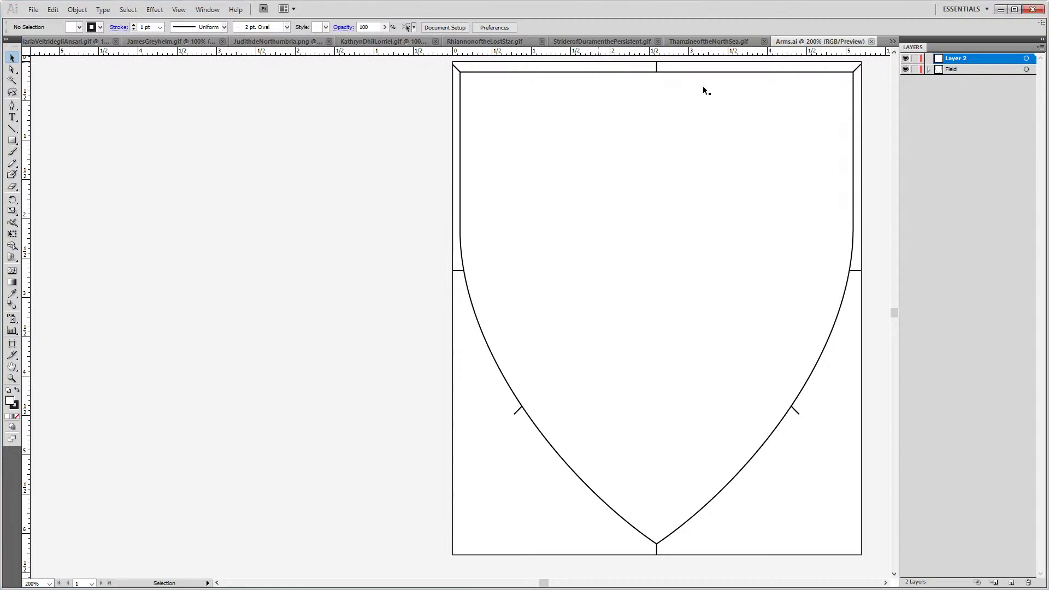
Pan the Arms.ai view so the empty shield outline shifts to the left
left_click_drag(616, 213, 573, 222)
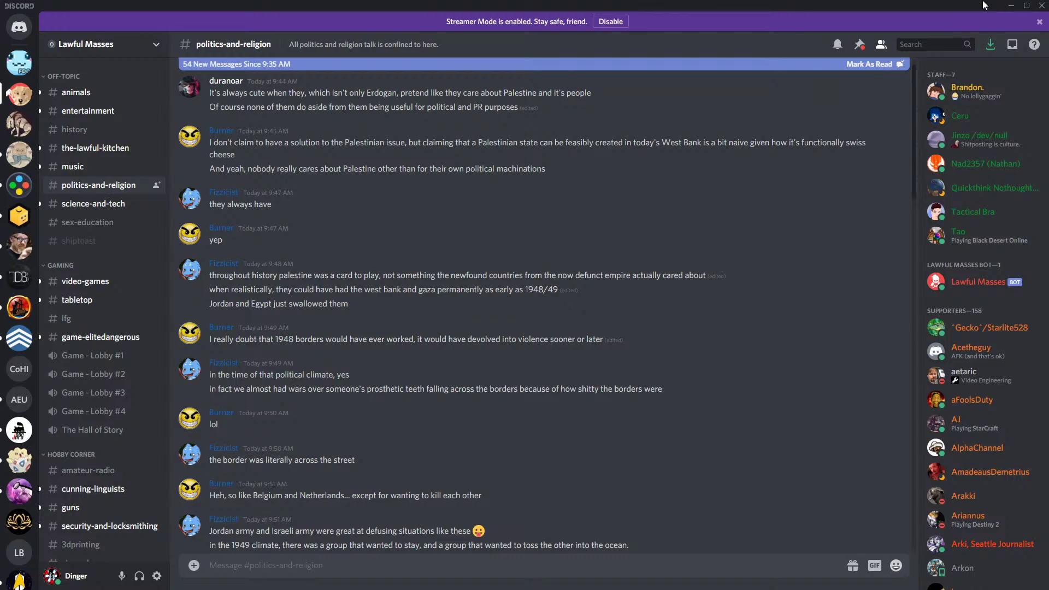
Close Discord's Streamer Mode notice and minimize Discord to bring Illustrator back
left_click(1038, 23)
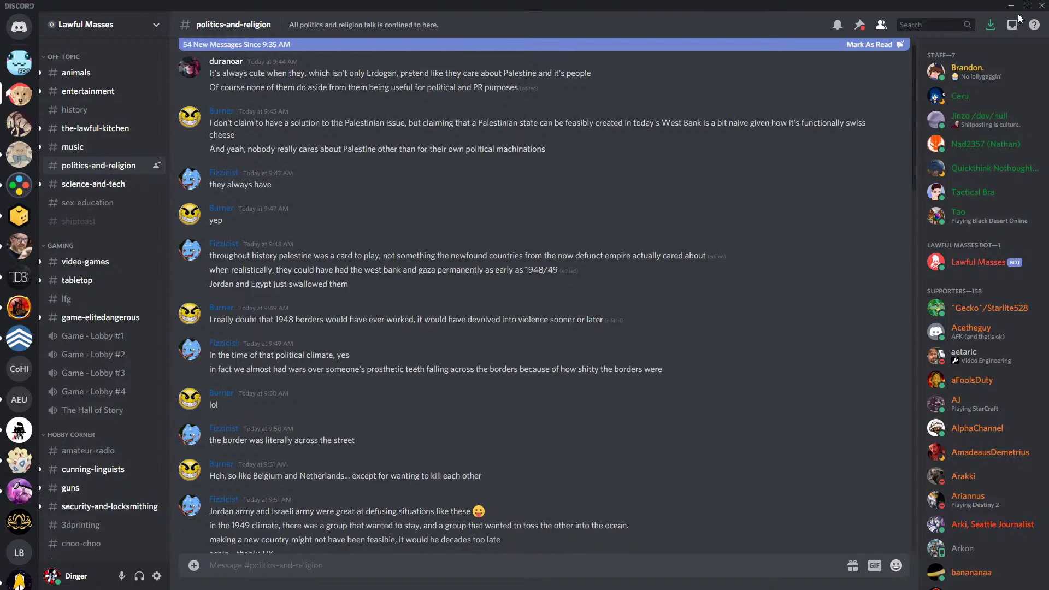
left_click(1011, 6)
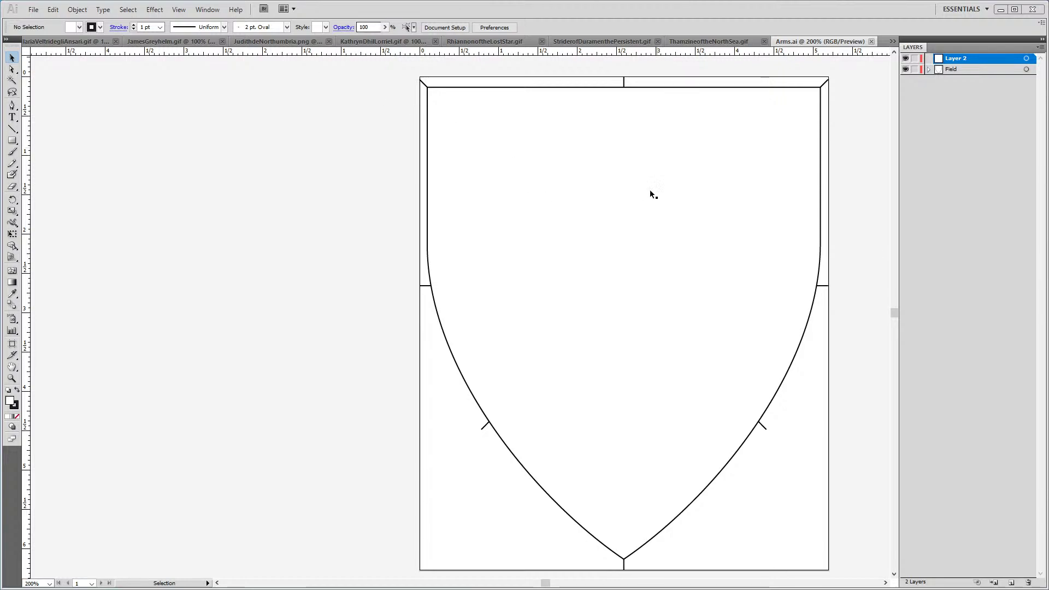
left_click_drag(599, 188, 678, 226)
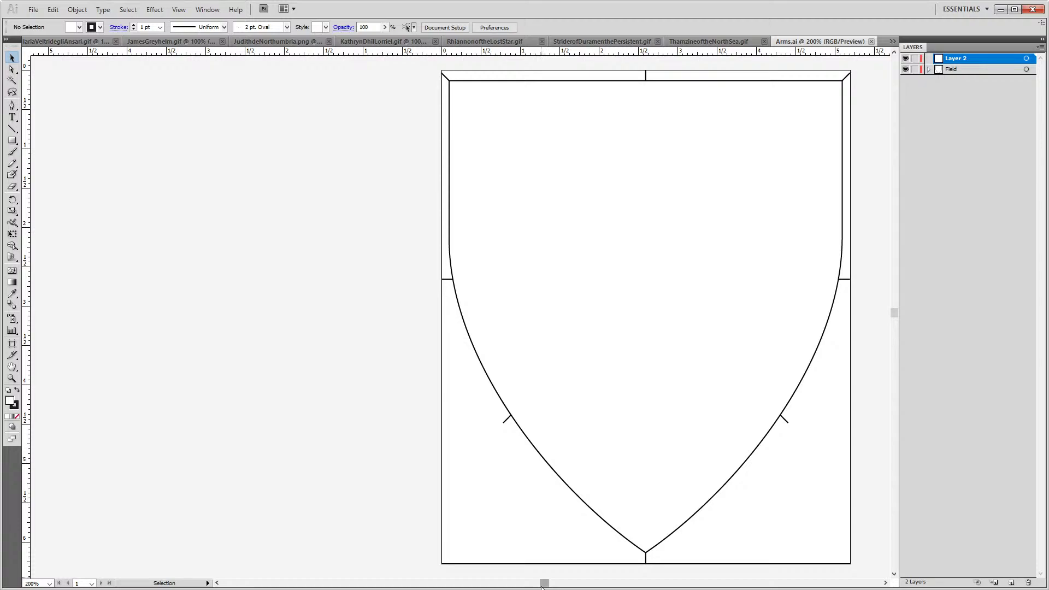
left_click_drag(536, 585, 553, 584)
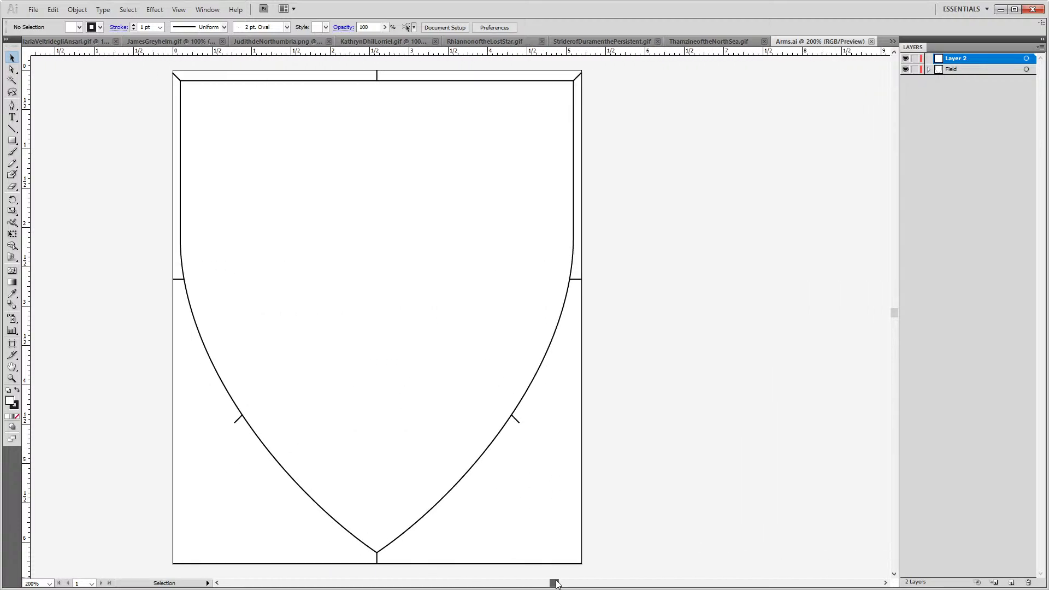
left_click(64, 41)
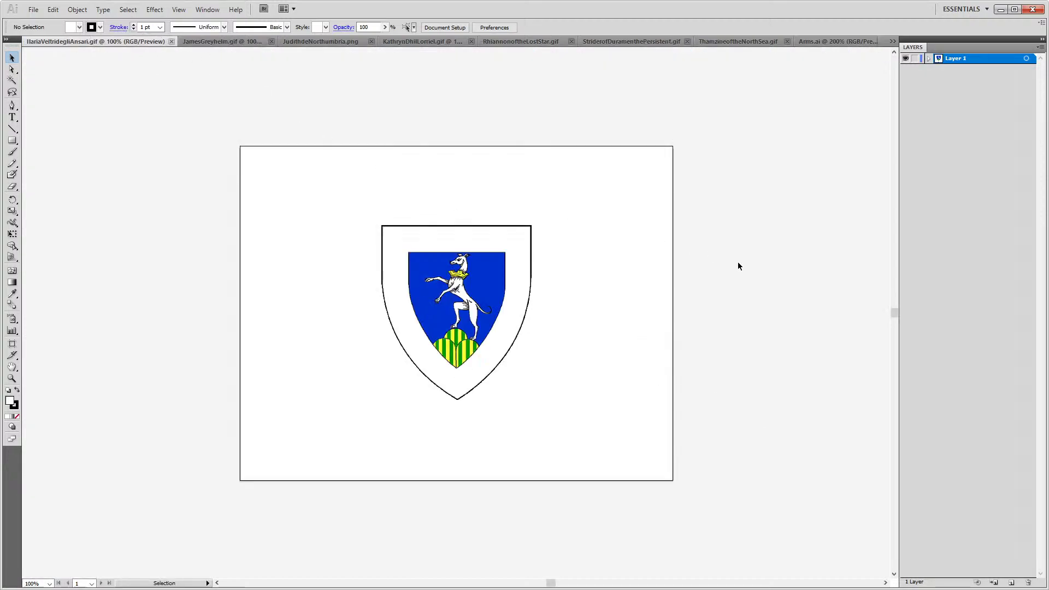
Copy the whole reference image into Arms.ai and place it on the pasteboard left of the shield
key("ctrl+a")
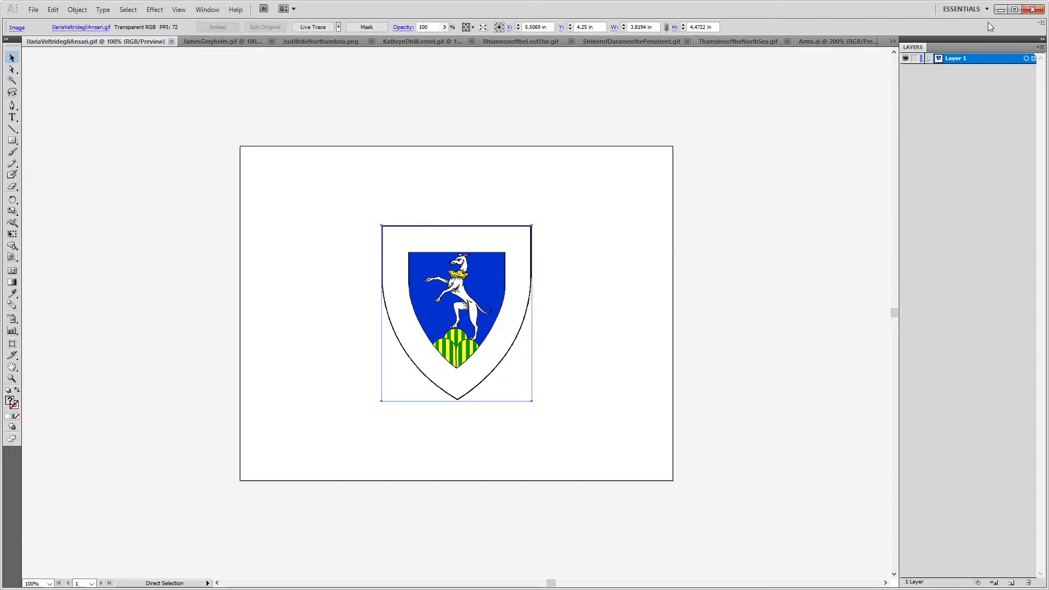
left_click(836, 41)
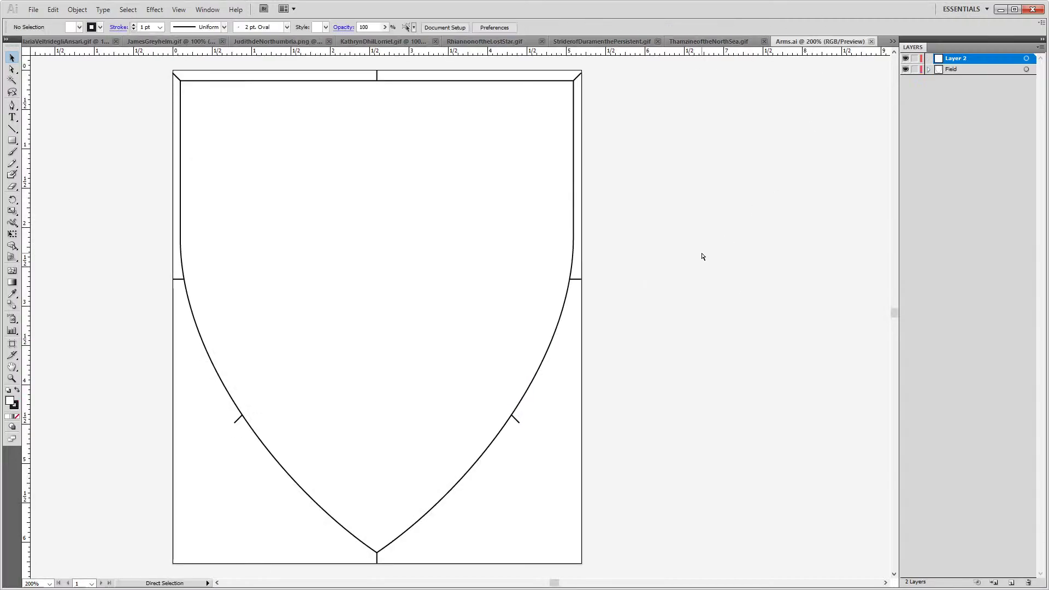
key("ctrl+v")
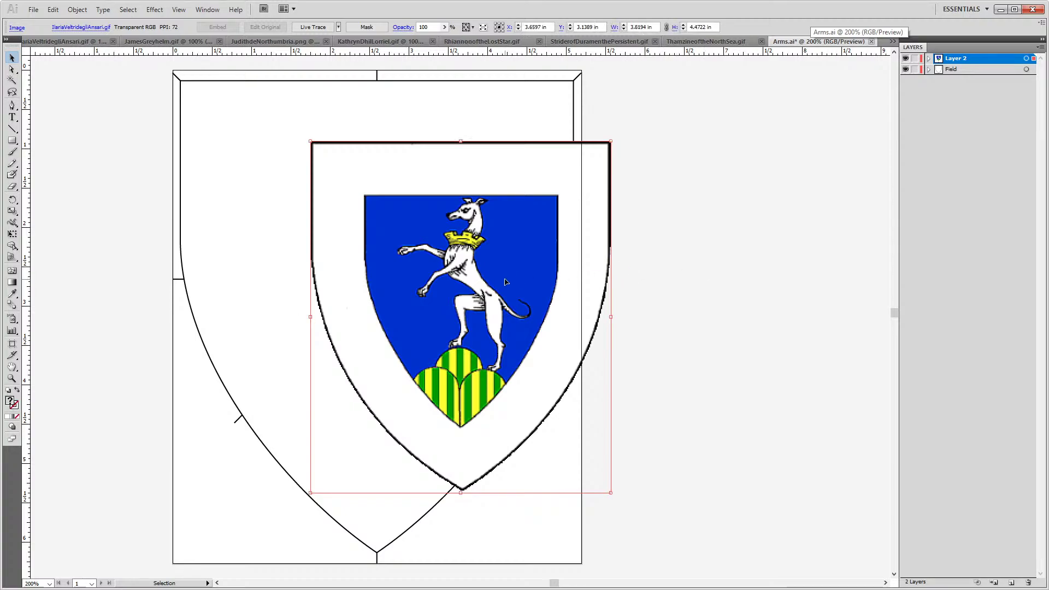
left_click_drag(505, 283, 129, 282)
left_click_drag(277, 258, 519, 276)
left_click_drag(379, 303, 297, 302)
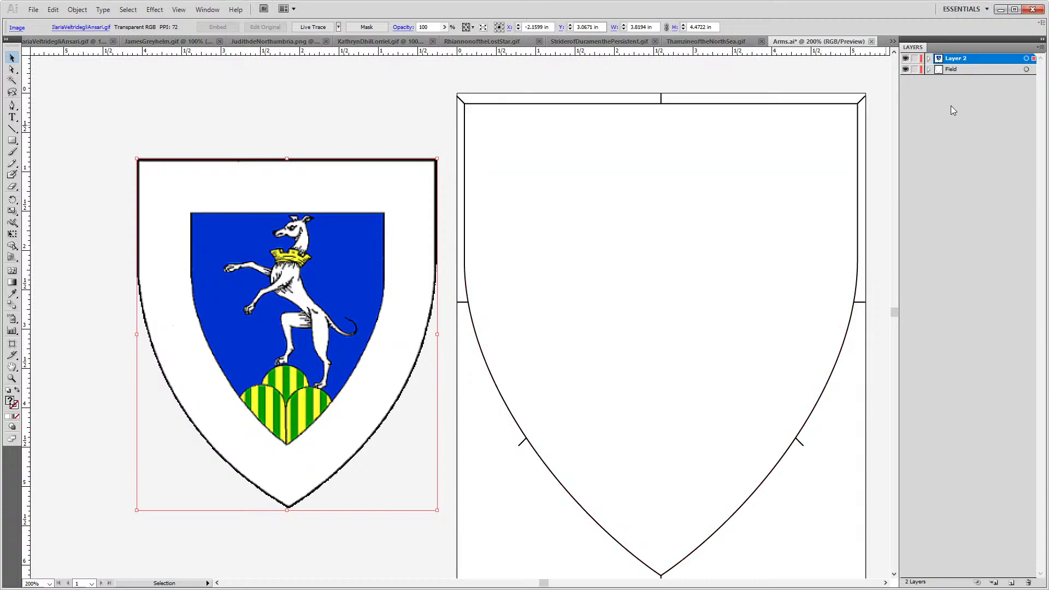
Lock Layer 2, move it below the Field layer, and select Field's shield outline path
left_click(915, 59)
left_click_drag(959, 60, 963, 99)
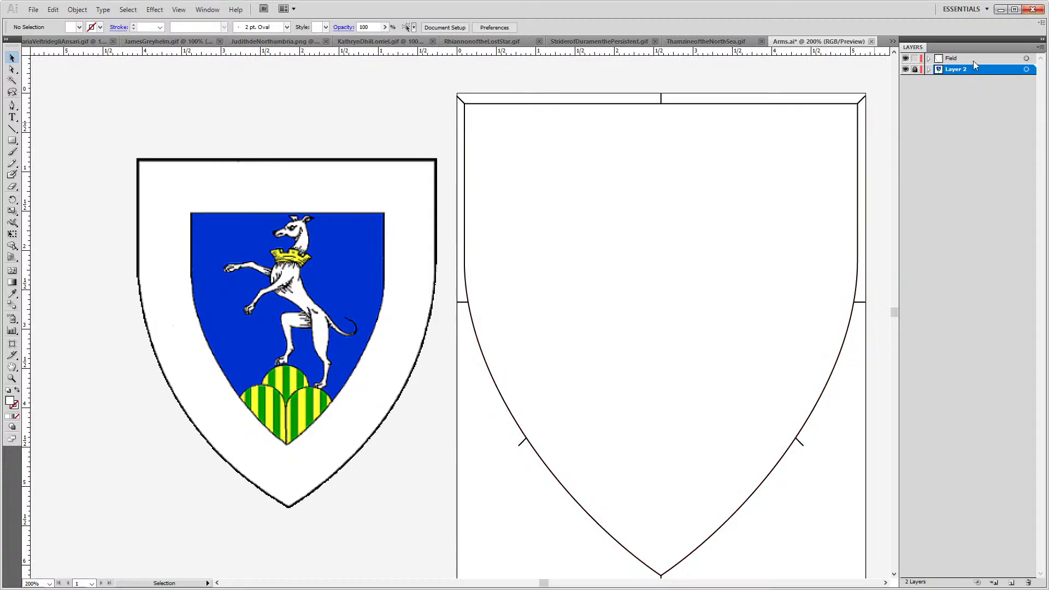
left_click(928, 59)
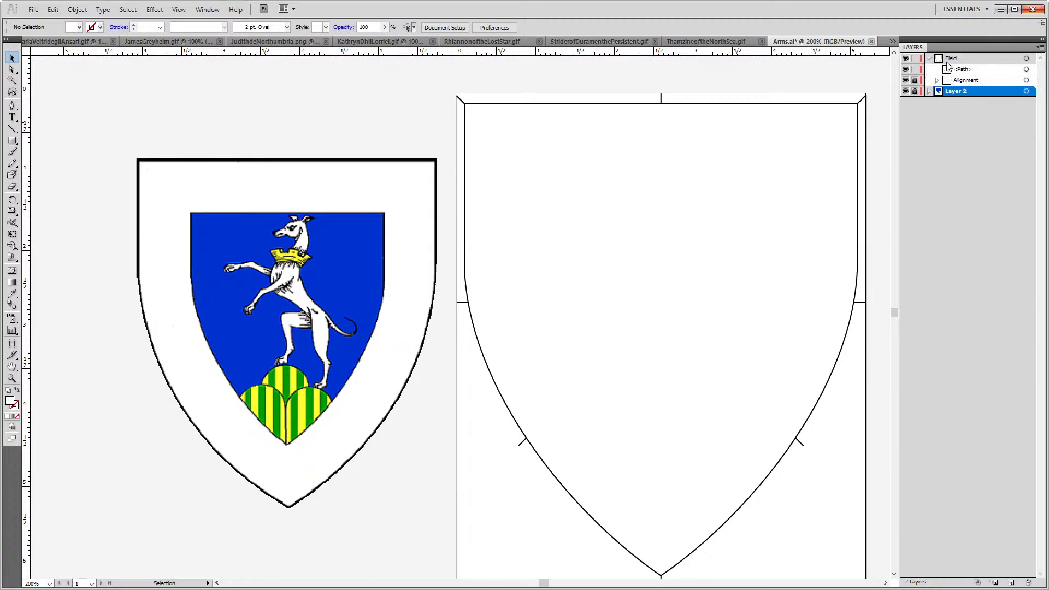
left_click(1026, 70)
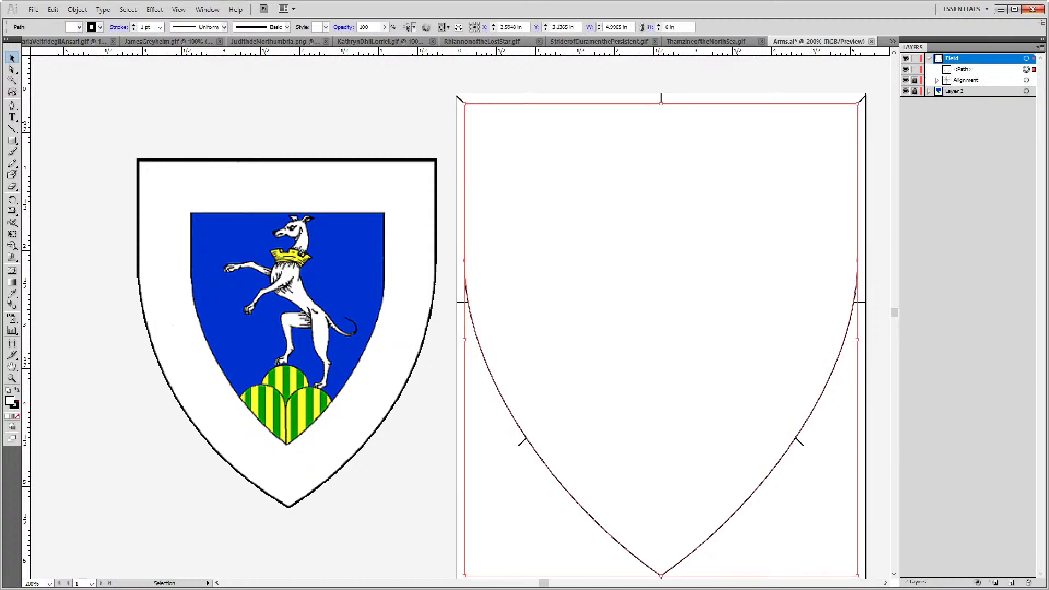
Make two extra copies of the shield outline and scale one to a 3.3937 × 4.0752 in inner shield
key("alt")
key("ctrl+c")
key("ctrl+b")
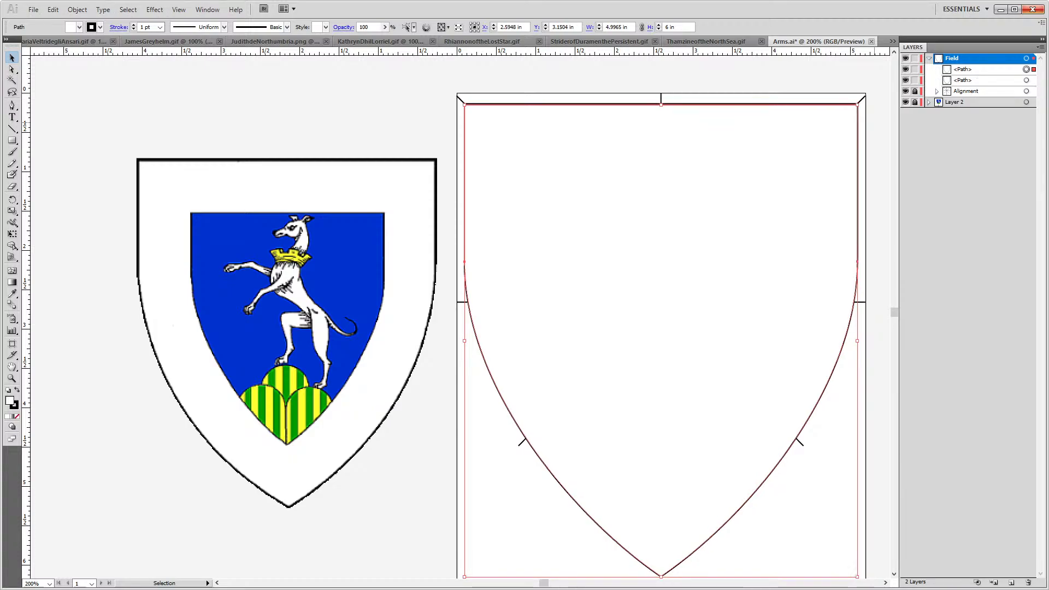
key("Up")
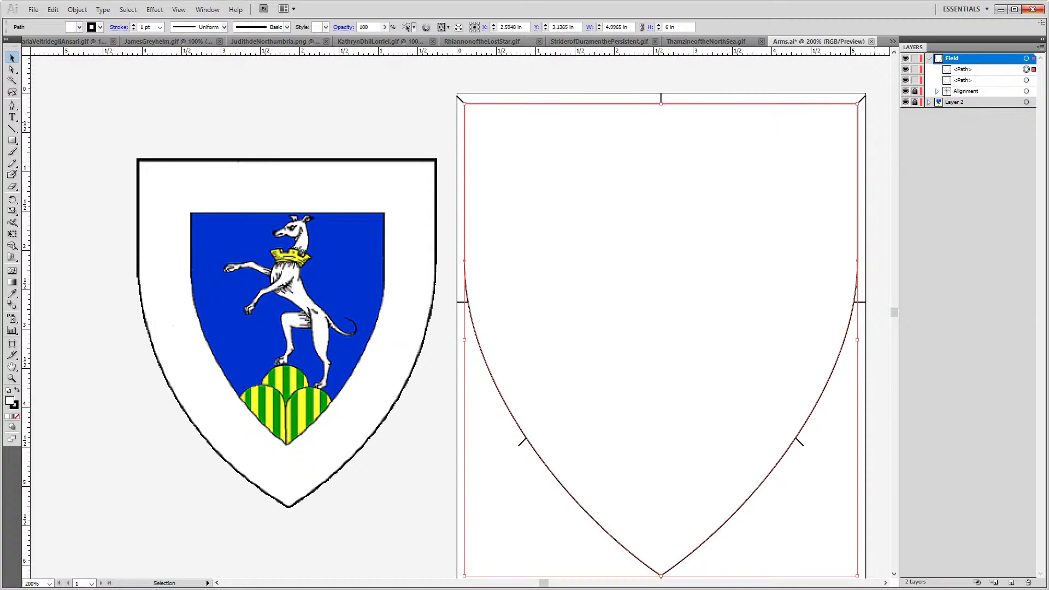
key("alt+Down")
key("Up")
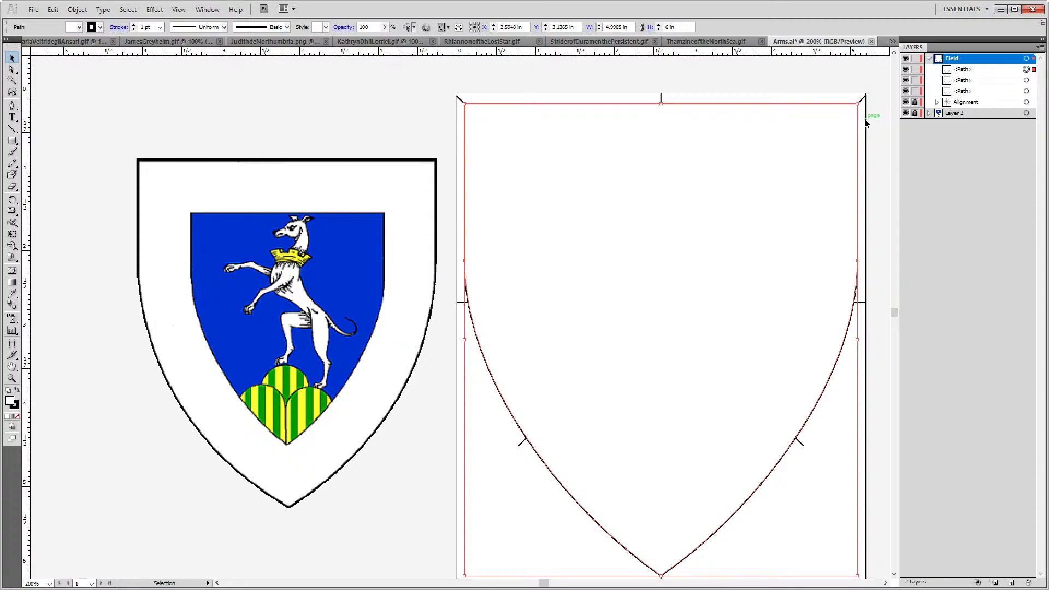
left_click_drag(856, 105, 820, 171)
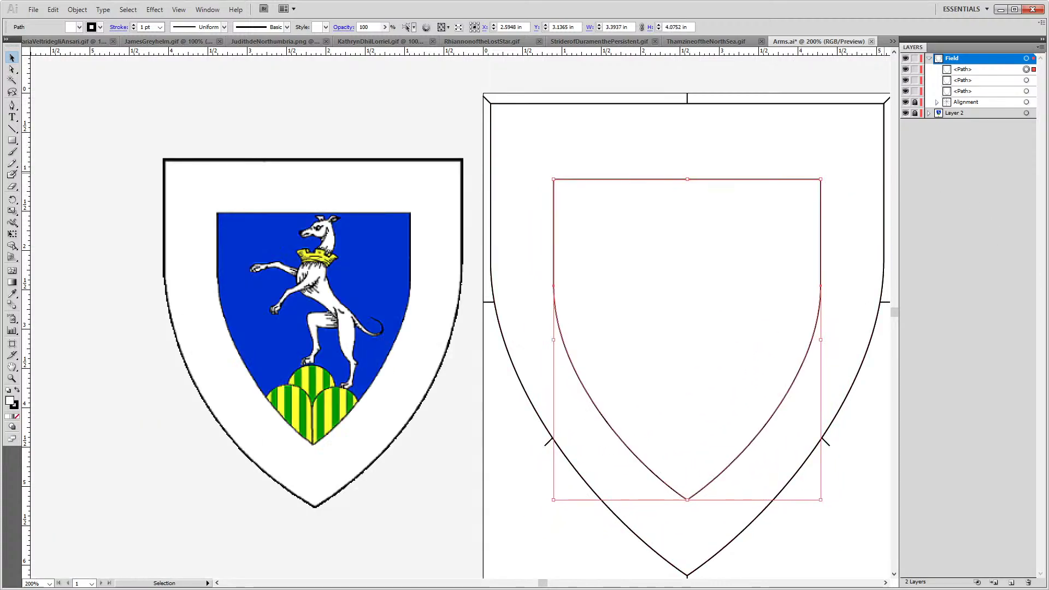
Nudge the inner shield upward with arrow keys until it sits centred within the outer shield
key("Down")
key("shift+Up")
key("shift+Down")
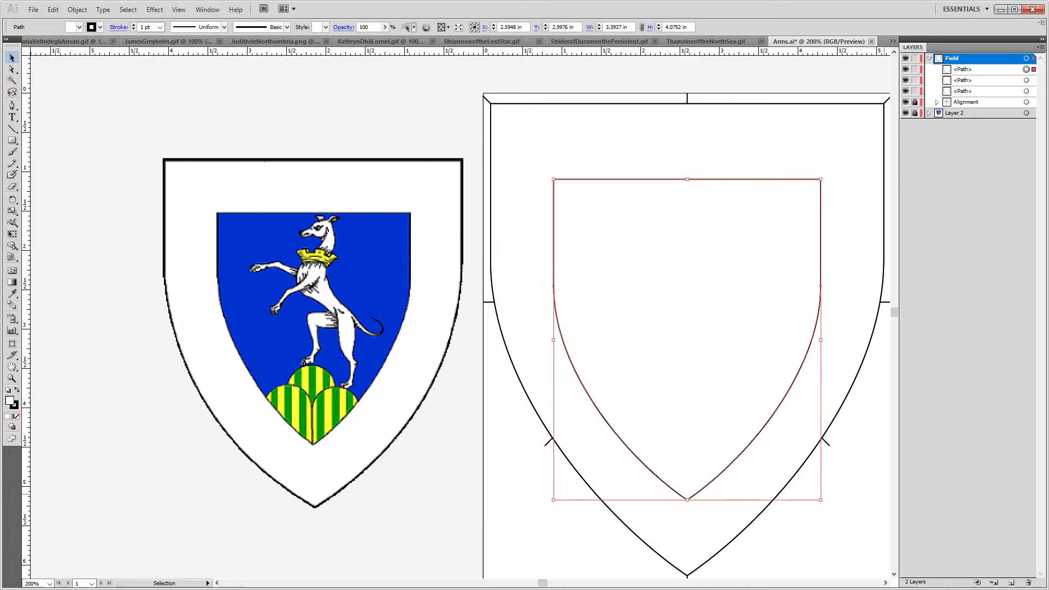
key("Up")
key("Up")
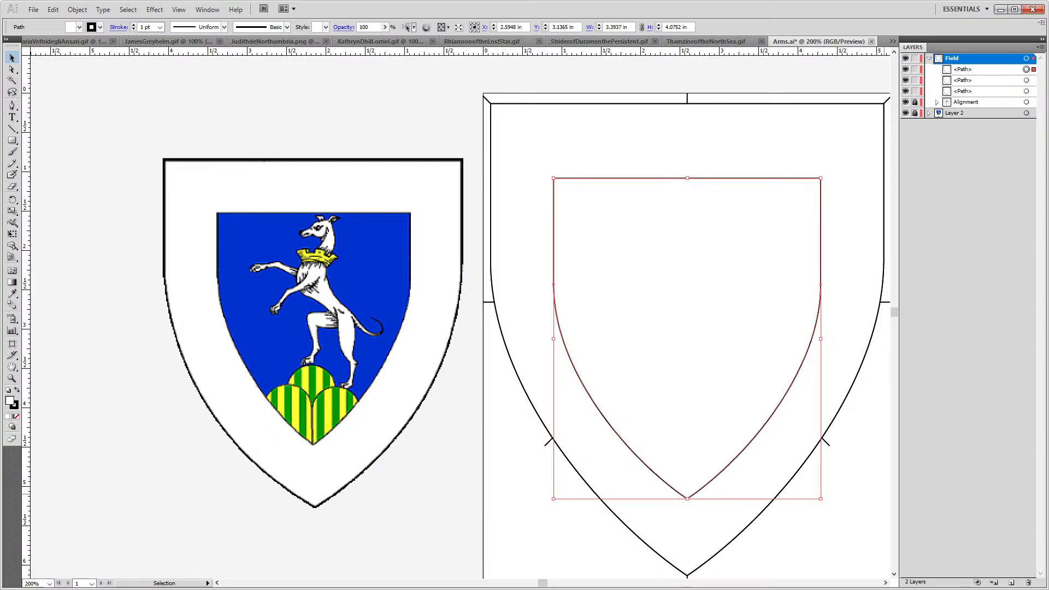
key("Up")
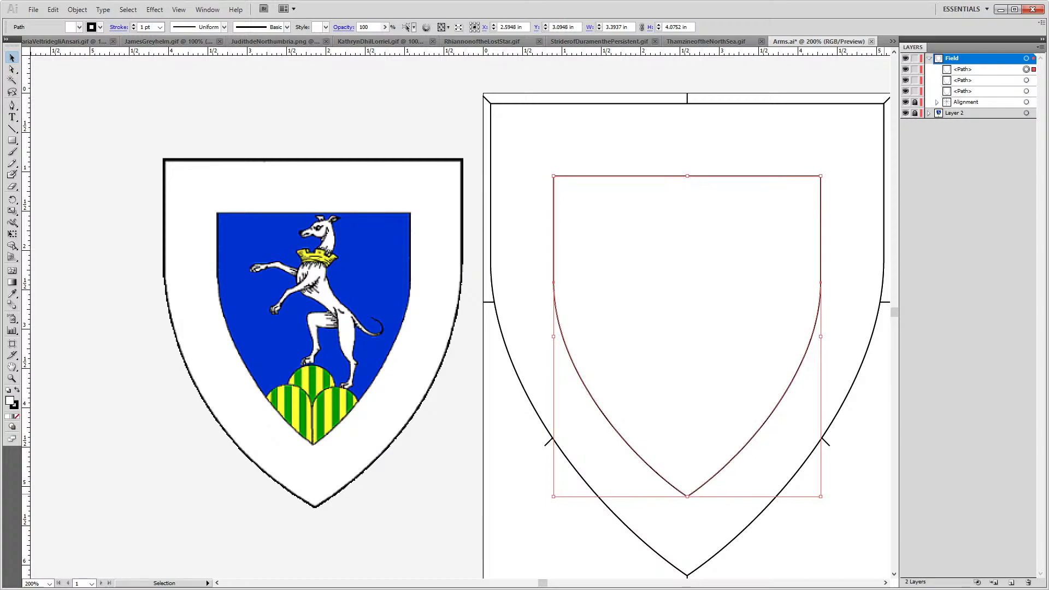
key("shift+Up")
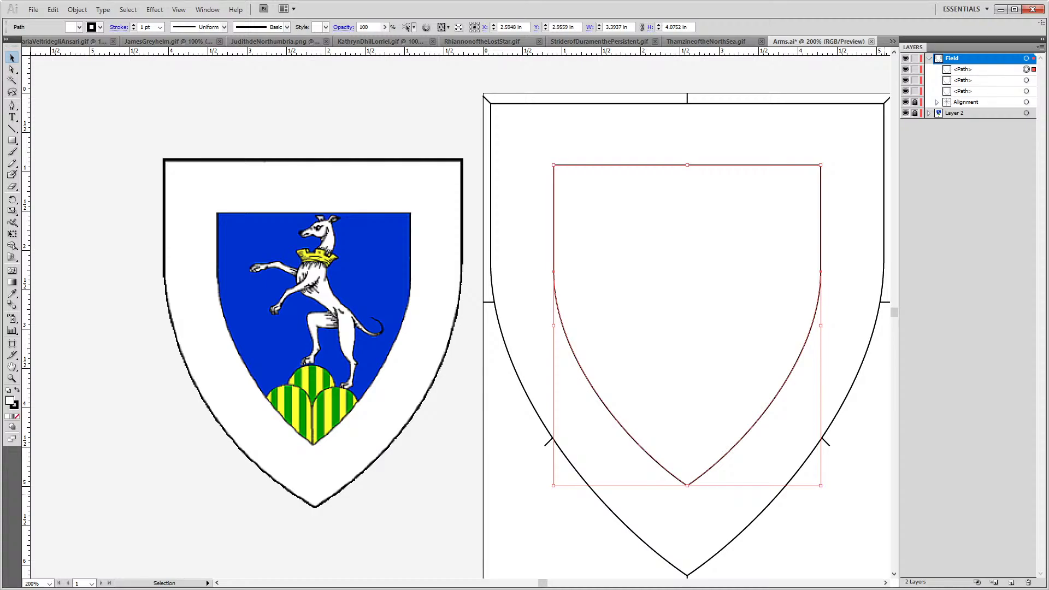
left_click(1027, 91)
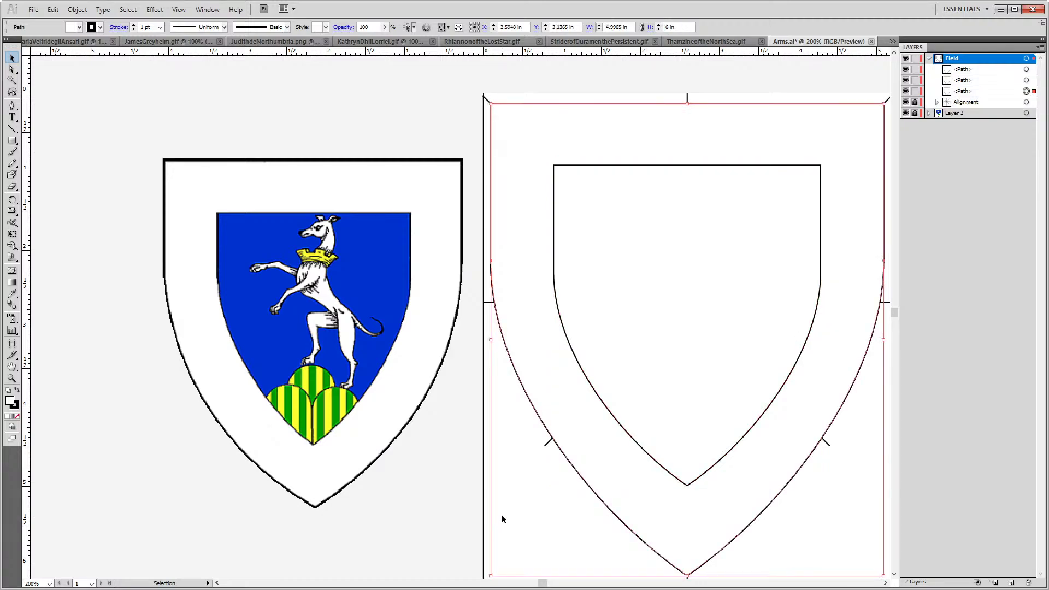
Give the outer shield copy a blue fill by setting red and green to 0
double_click(11, 402)
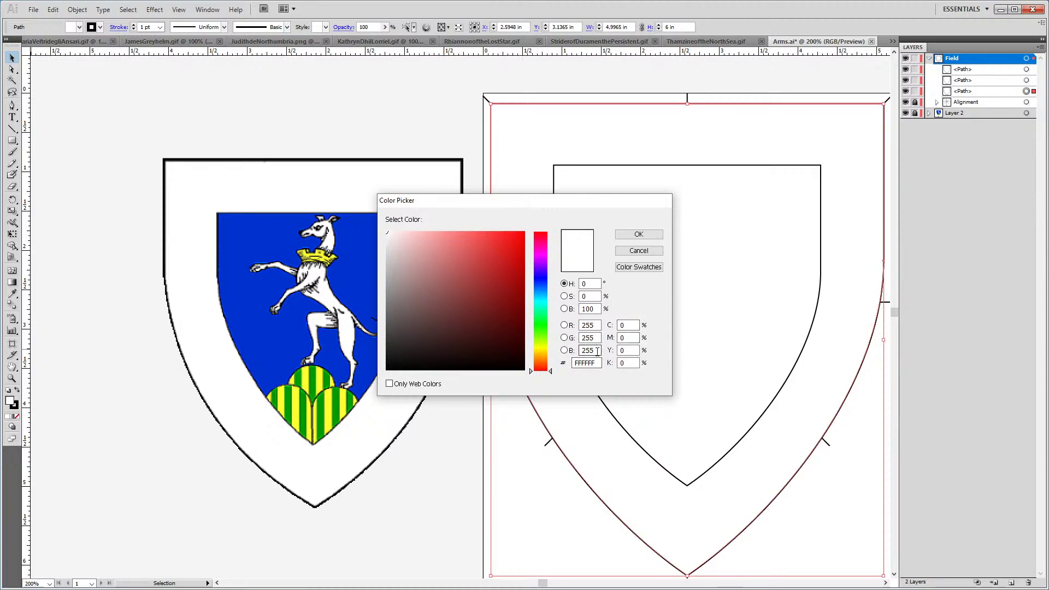
type("0")
key("Tab")
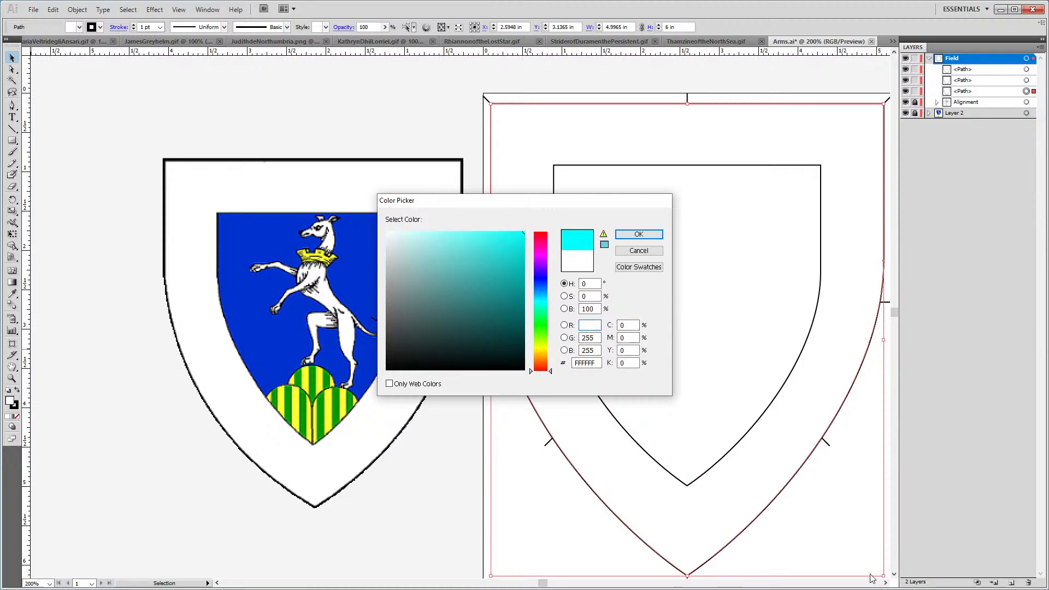
type("0")
key("Return")
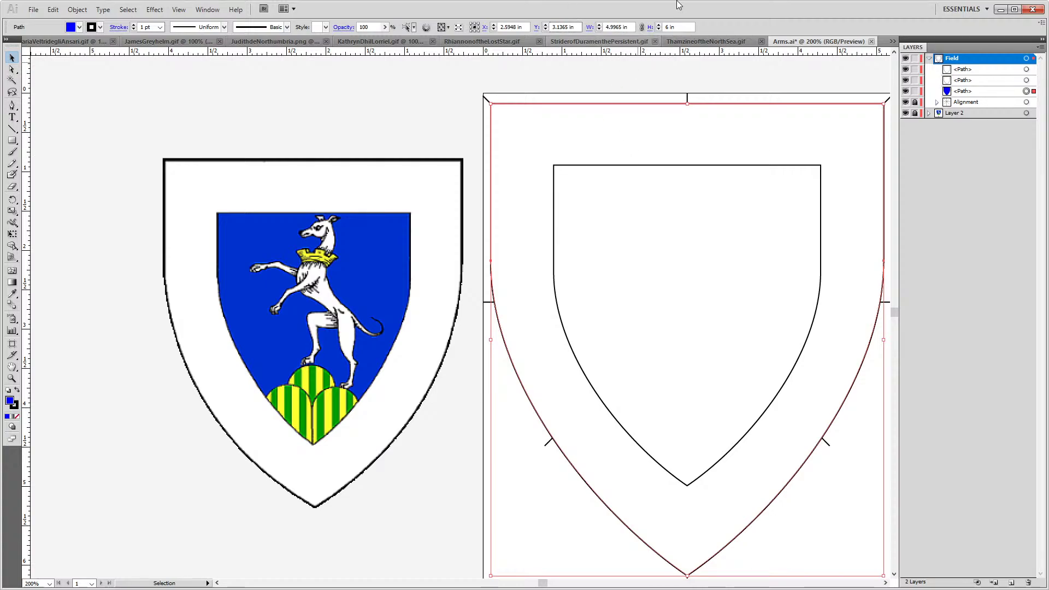
Combine the inner and outer shield outlines into a compound path forming the white border, then deselect
left_click(1026, 69)
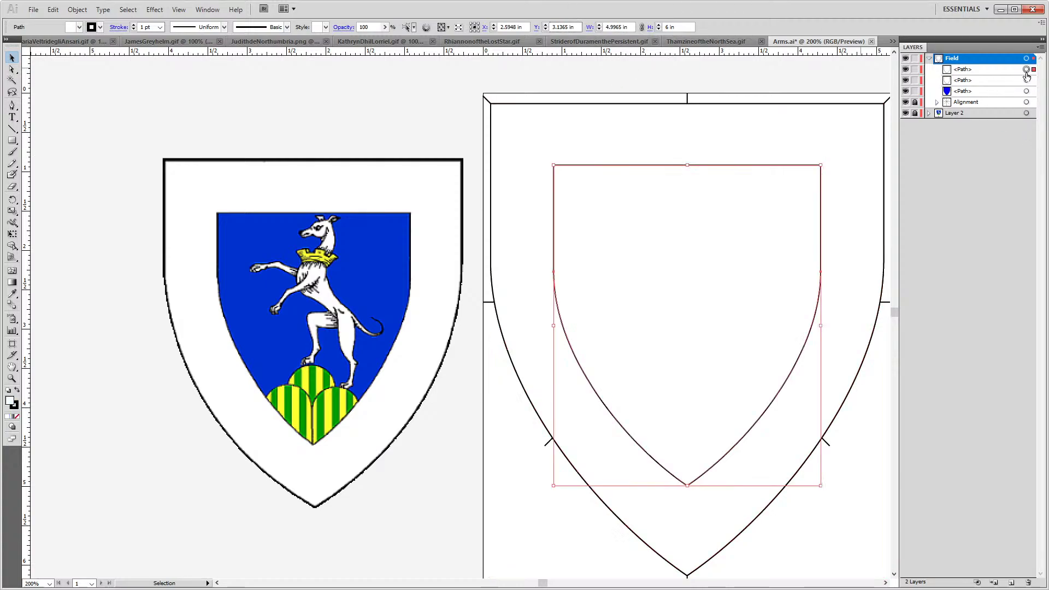
left_click(1027, 80, "shift")
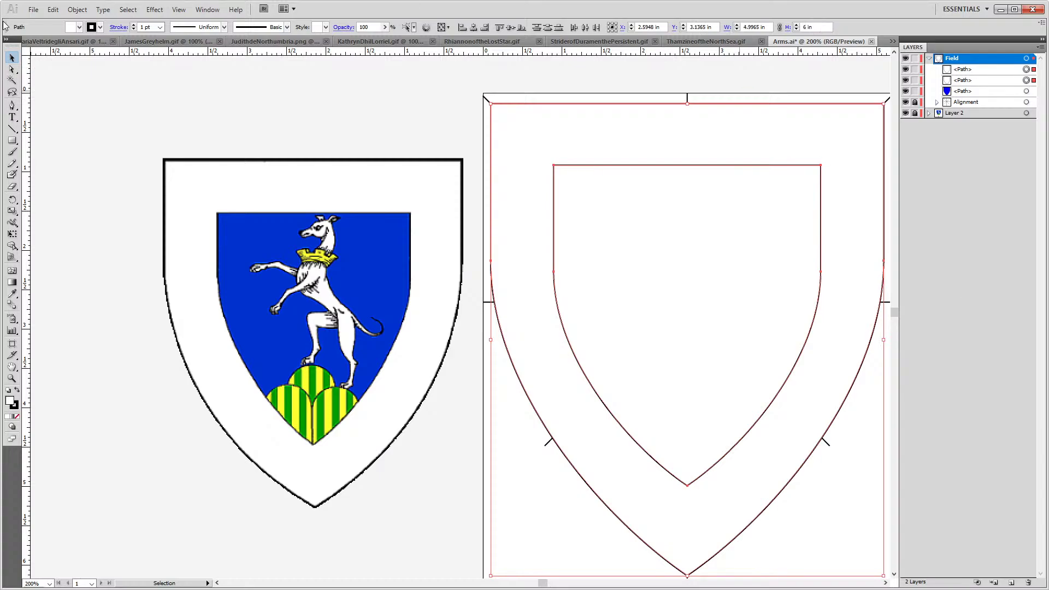
left_click(77, 9)
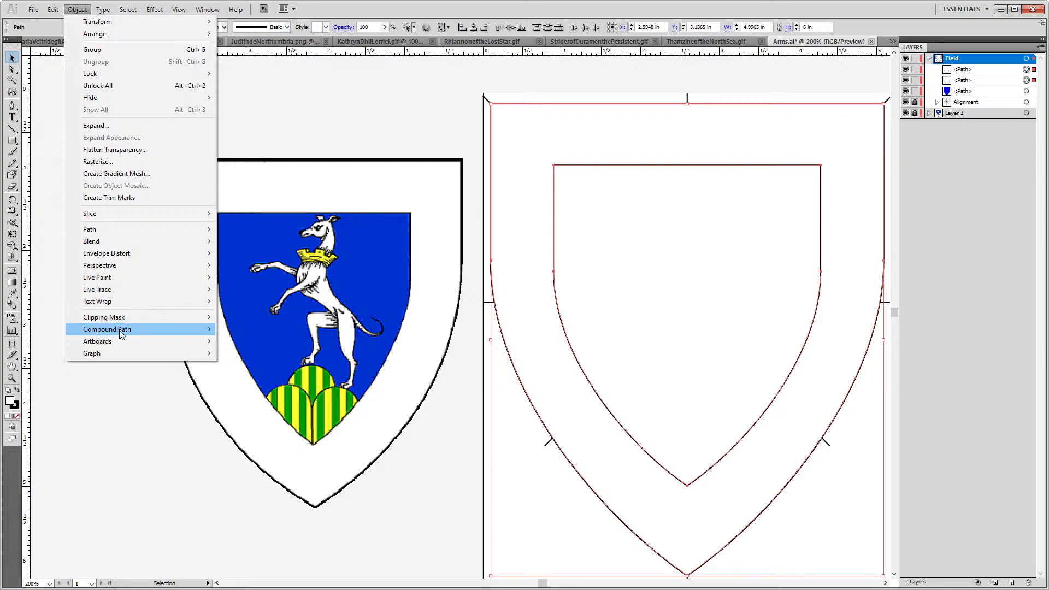
mouse_move(164, 331)
left_click(246, 331)
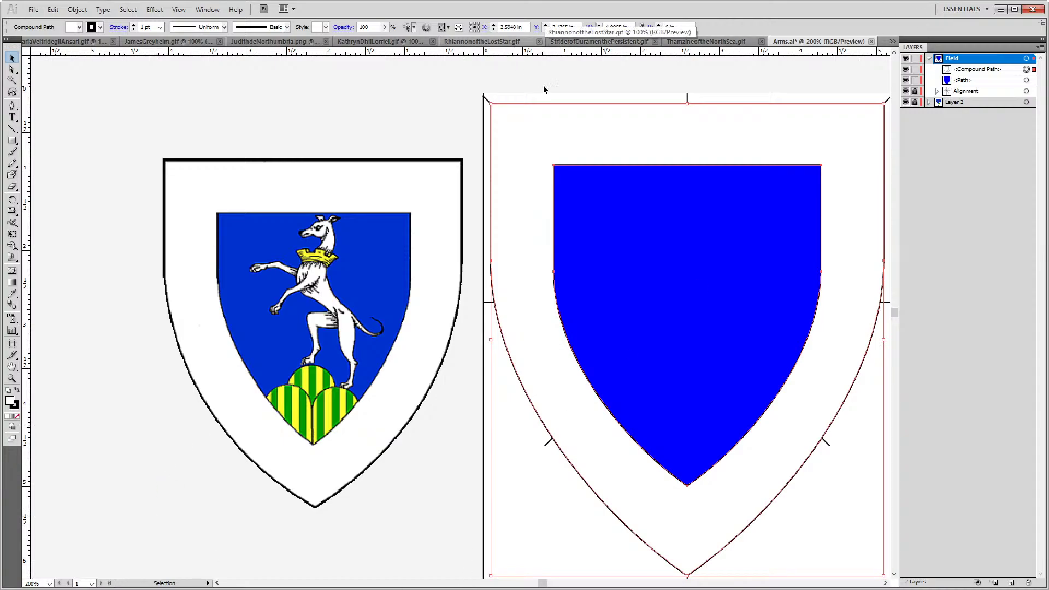
left_click(77, 9)
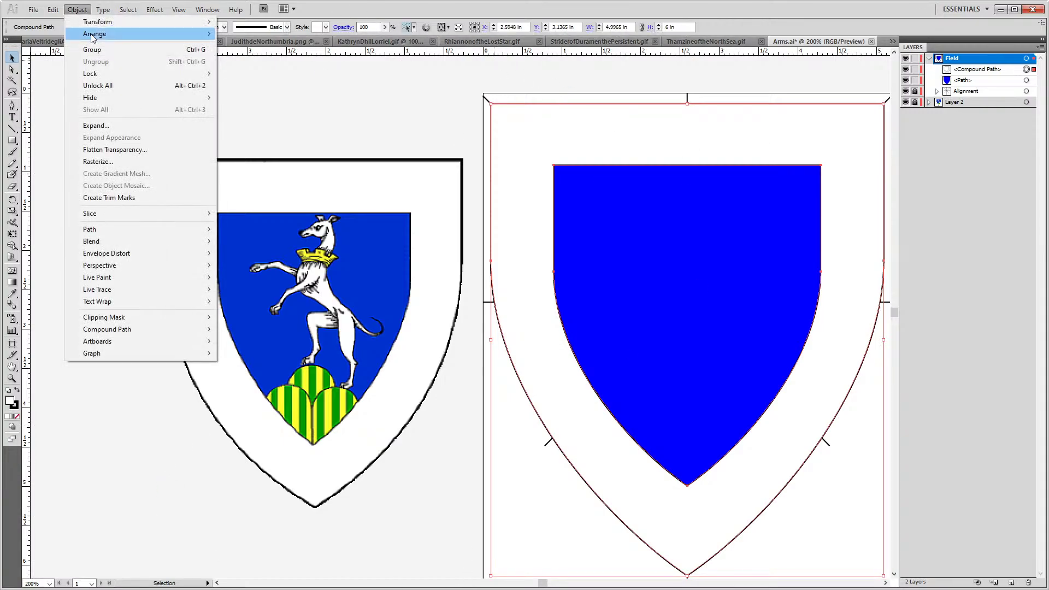
mouse_move(196, 334)
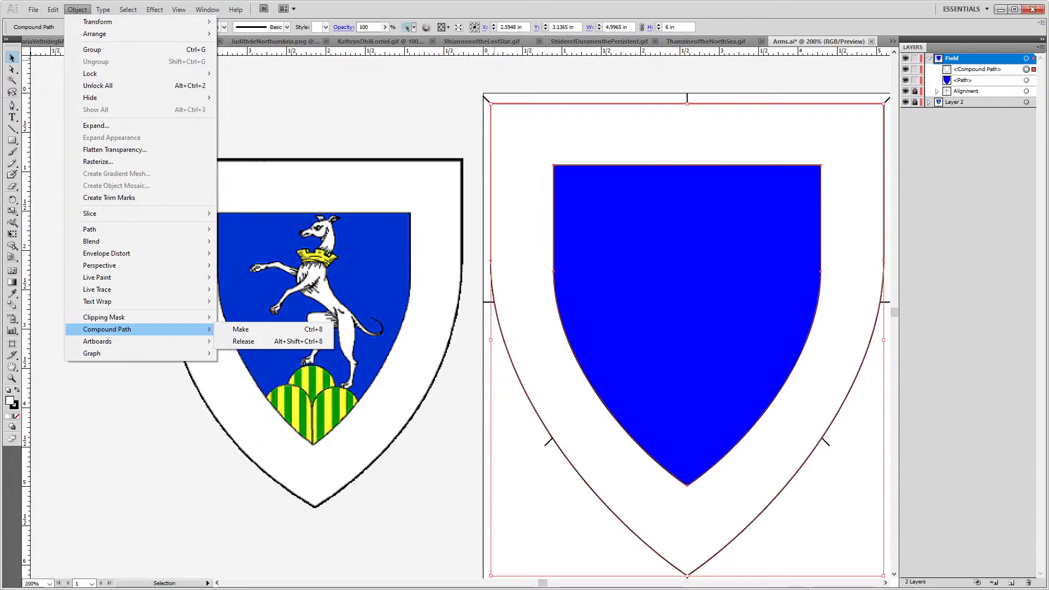
left_click(376, 109)
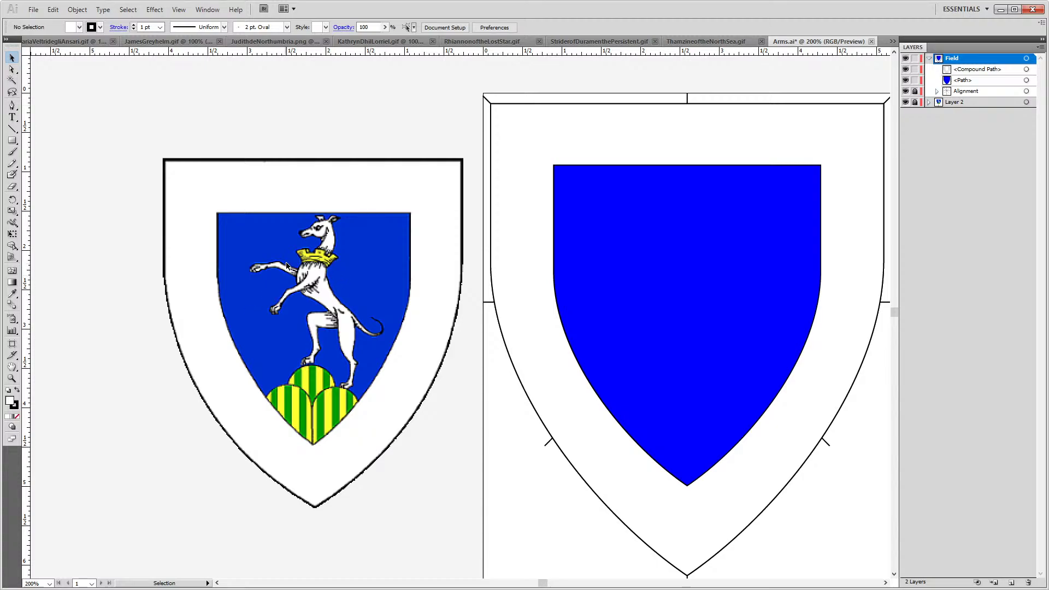
scroll(290, 262, "up", 1)
scroll(293, 259, "down", 3)
scroll(295, 255, "up", 2)
scroll(296, 255, "down", 2)
scroll(296, 255, "up", 3)
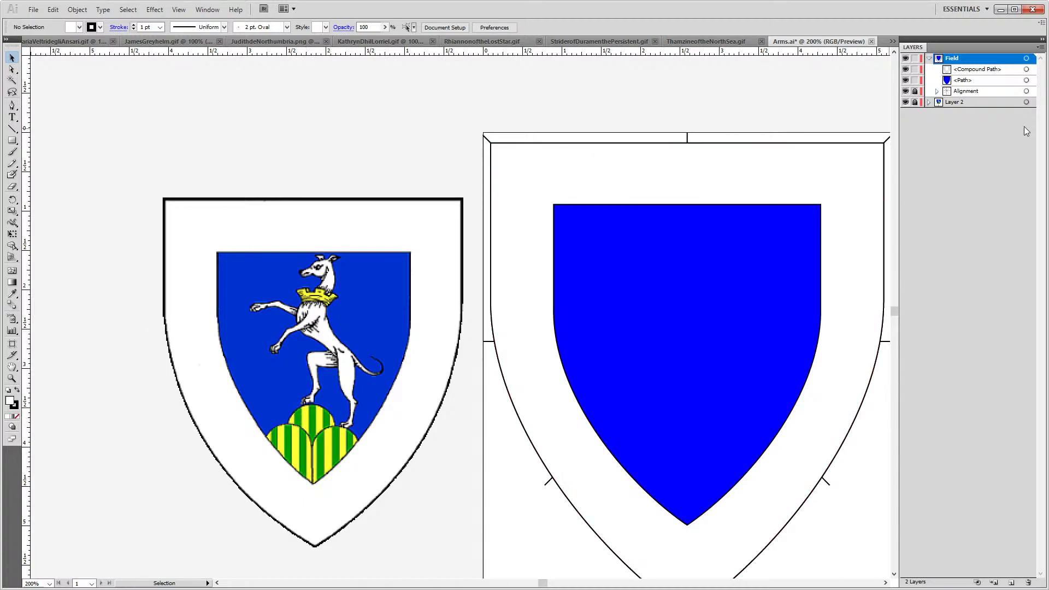
scroll(298, 408, "up", 3)
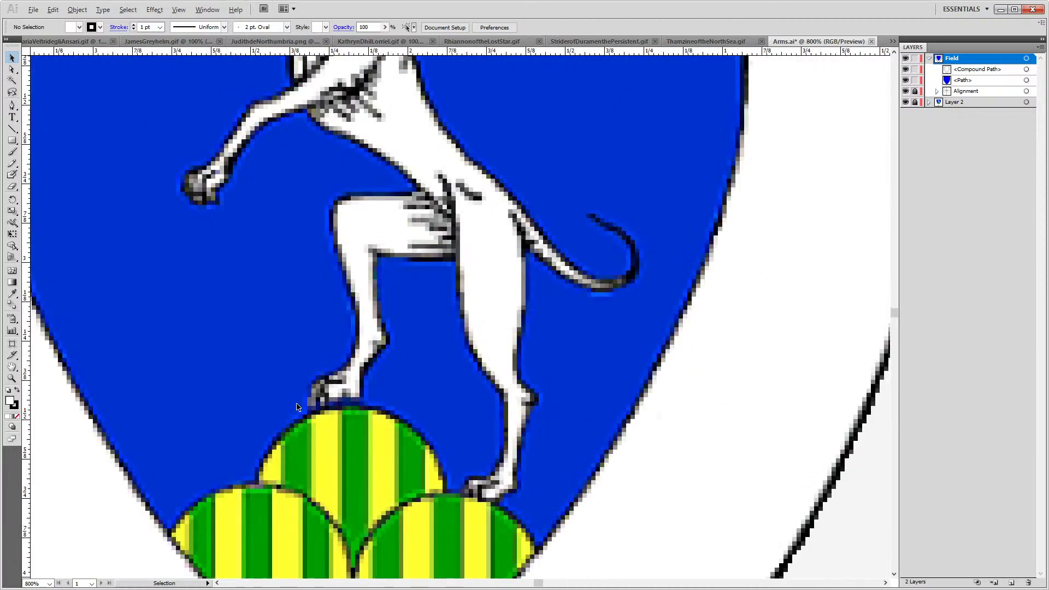
scroll(299, 408, "down", 2)
key("alt")
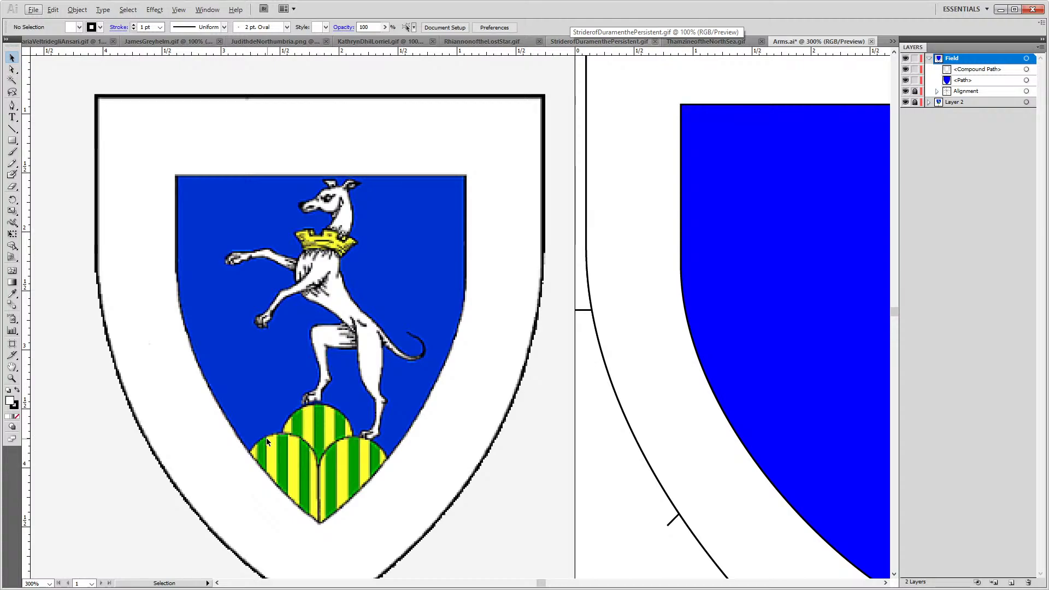
scroll(295, 415, "up", 1)
scroll(292, 426, "down", 2)
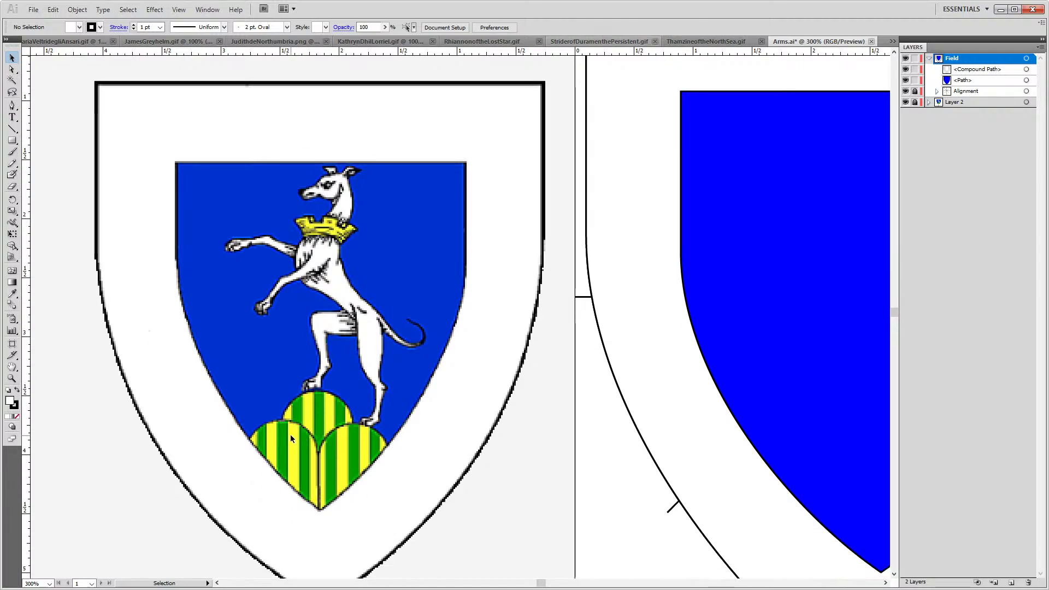
scroll(290, 434, "up", 2, "alt")
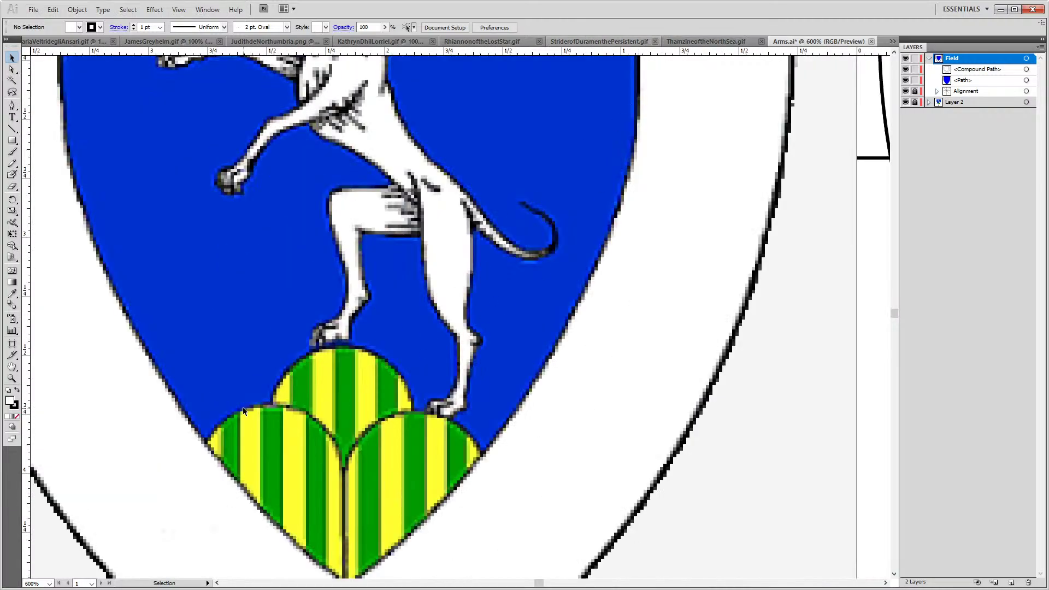
left_click(12, 144)
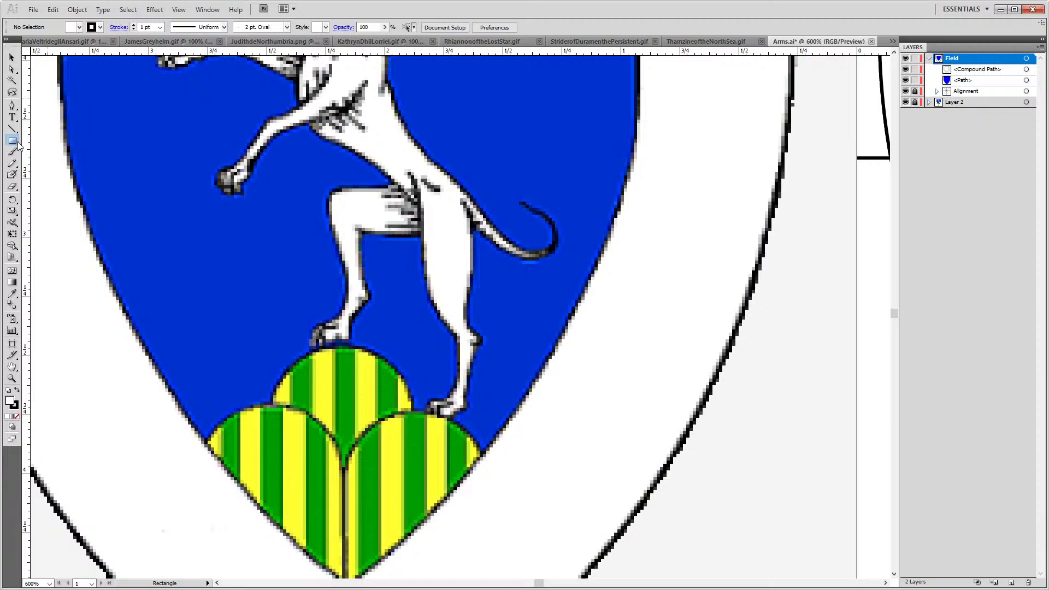
Draw a circle with the Ellipse tool over the reference's top mount
key("v")
left_click_drag(13, 144, 38, 143)
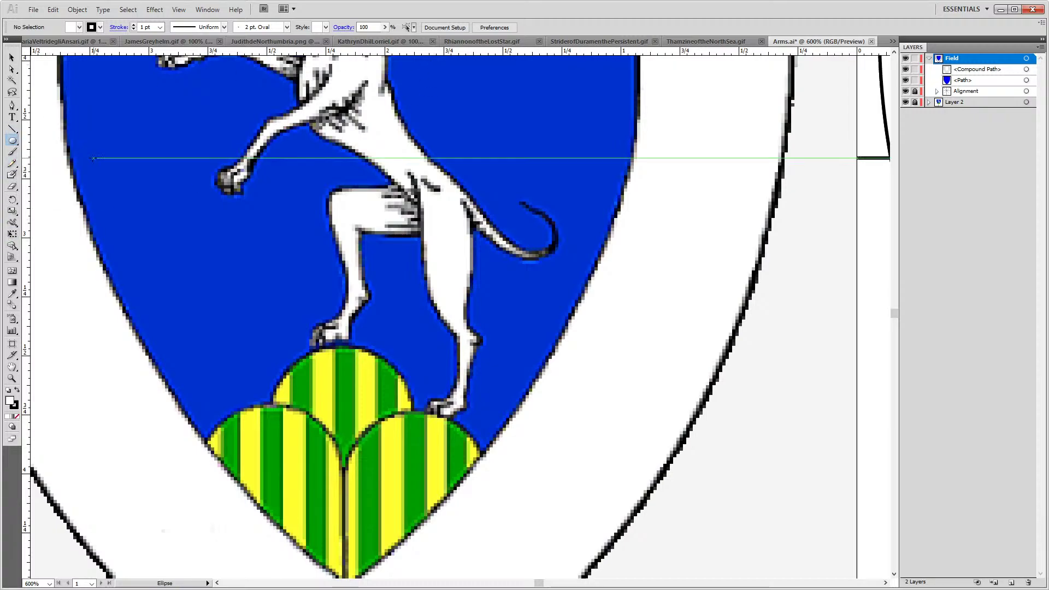
left_click(16, 143)
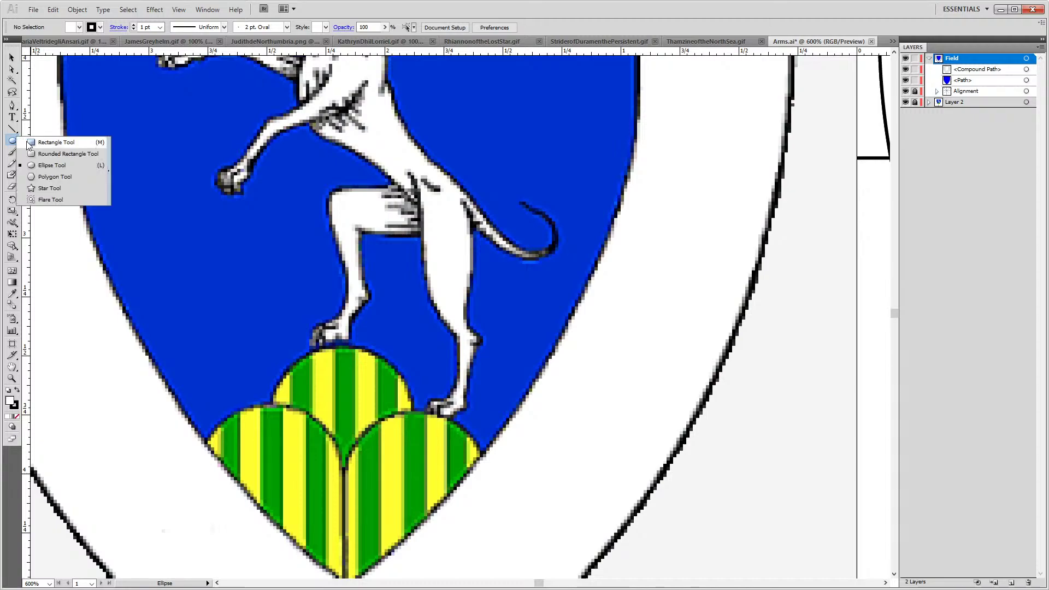
left_click(46, 168)
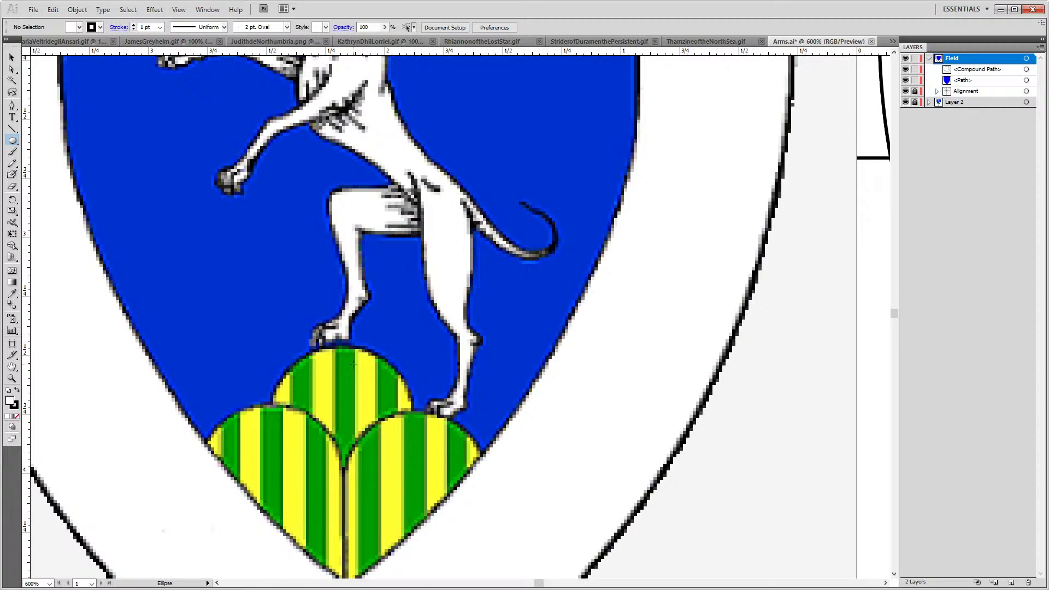
left_click_drag(345, 398, 411, 451)
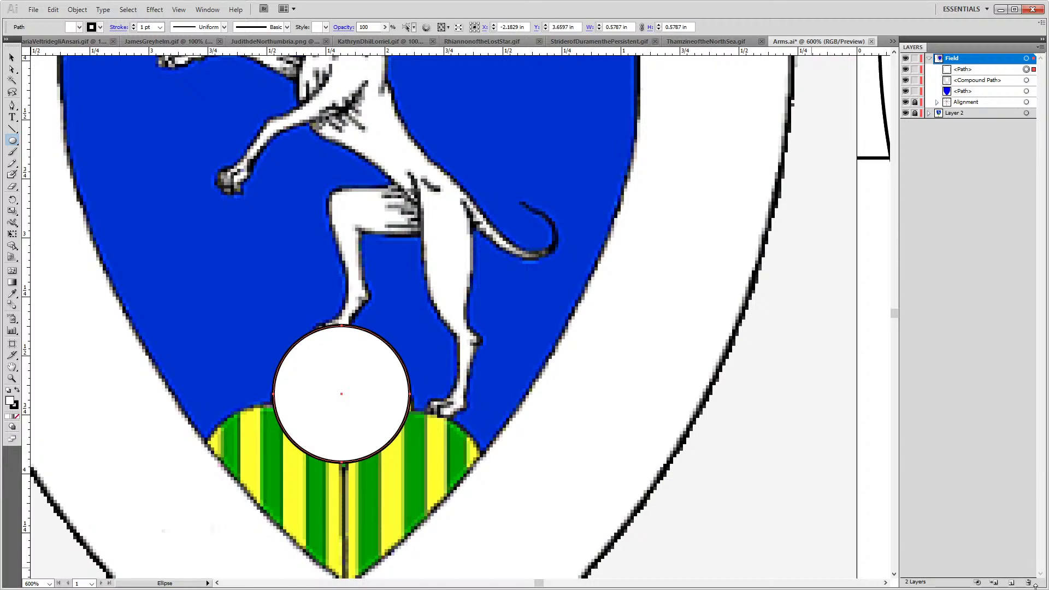
Nudge the circle into place over the mount and resize it to about 0.61 in across
key("shift+Down")
key("Up")
key("Up")
key("Up")
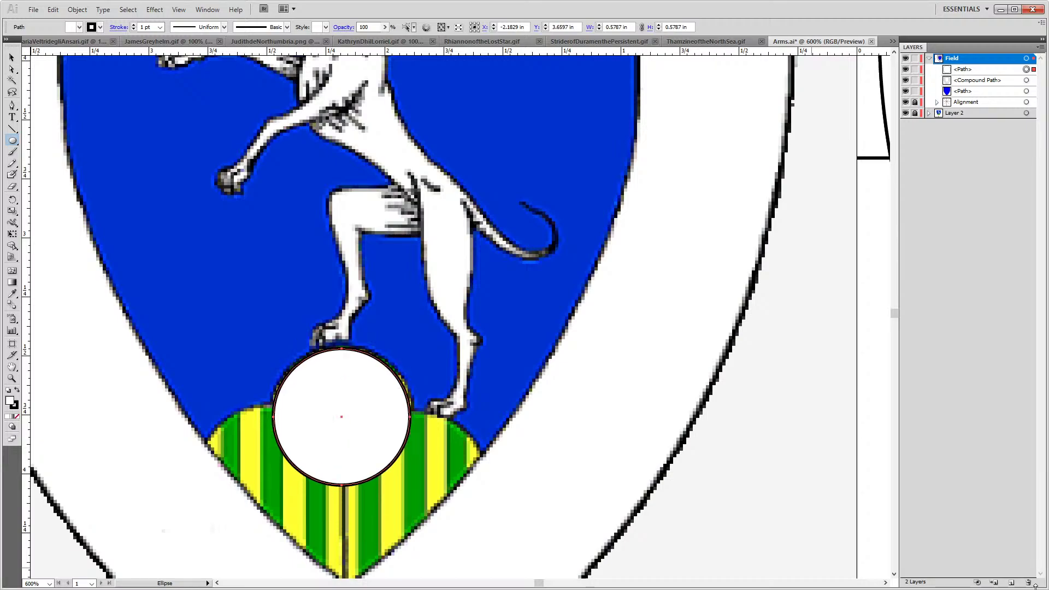
key("Up")
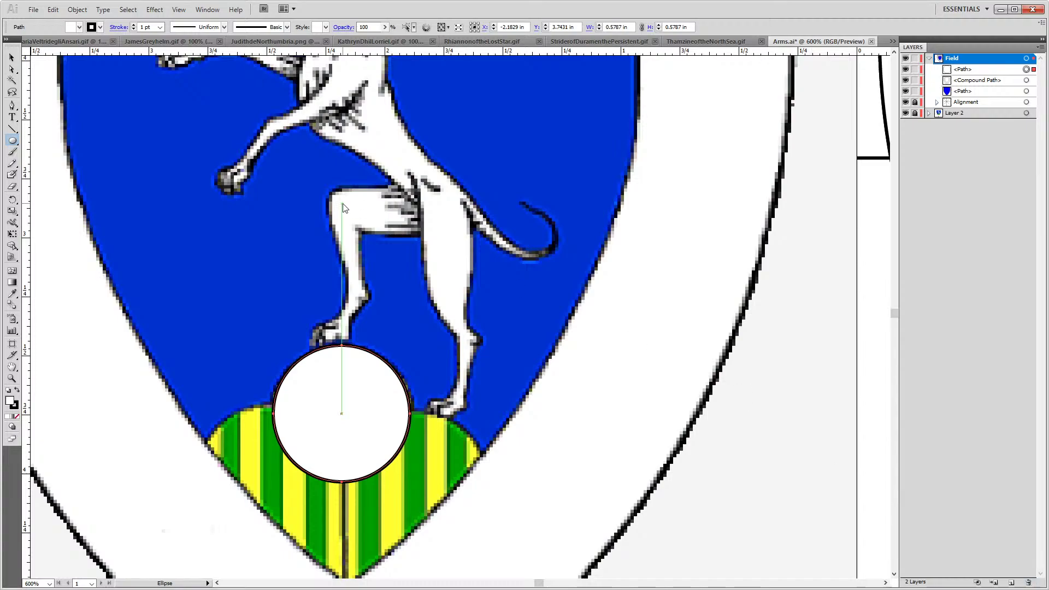
key("v")
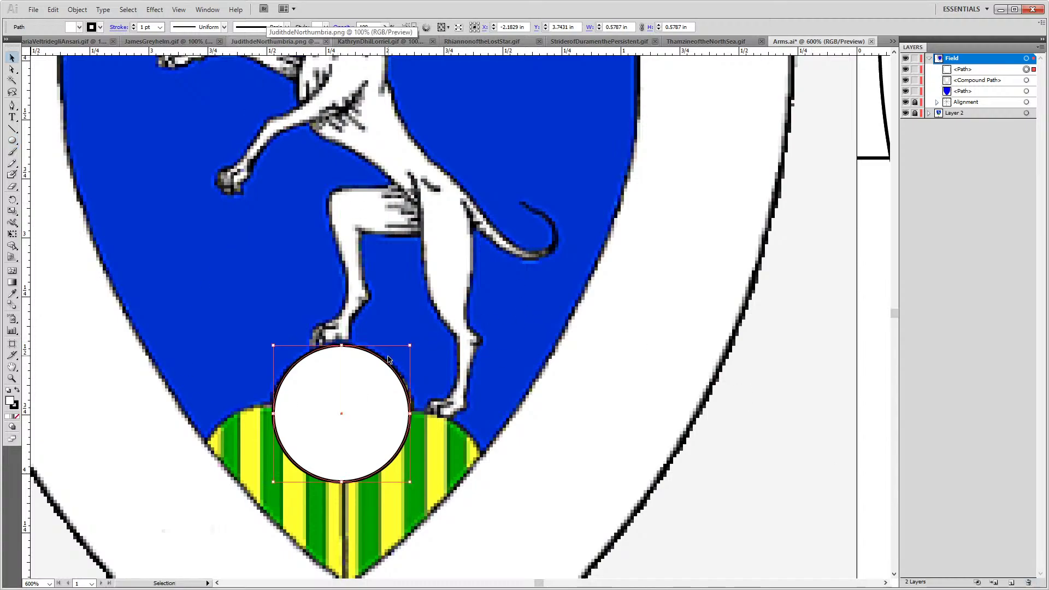
key("Left")
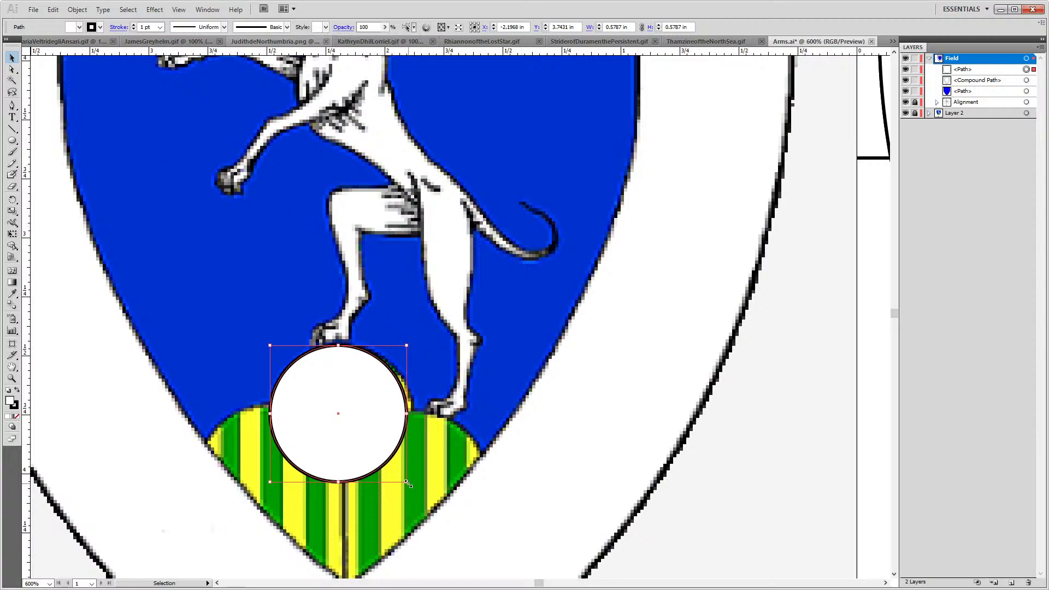
left_click_drag(407, 483, 413, 496)
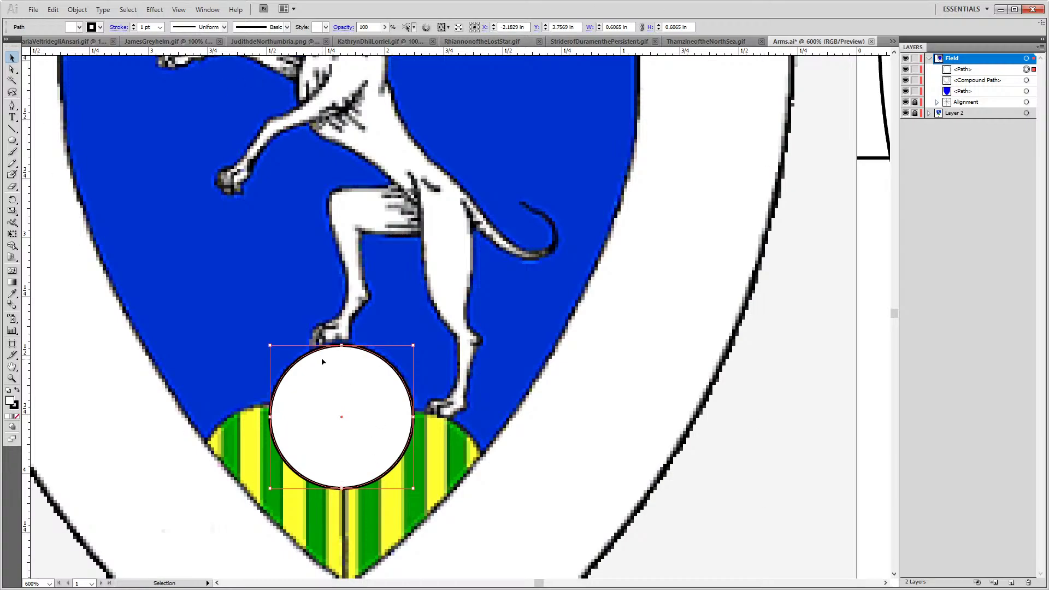
Split the white circle at its left and right anchors with the Scissors tool
left_click(715, 496)
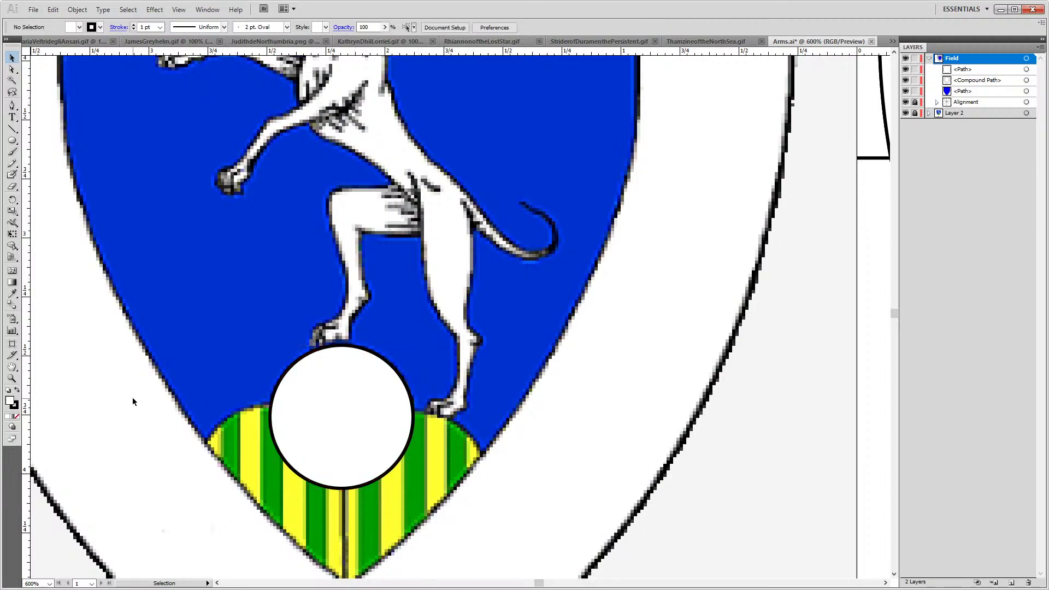
left_click(332, 463)
key("c")
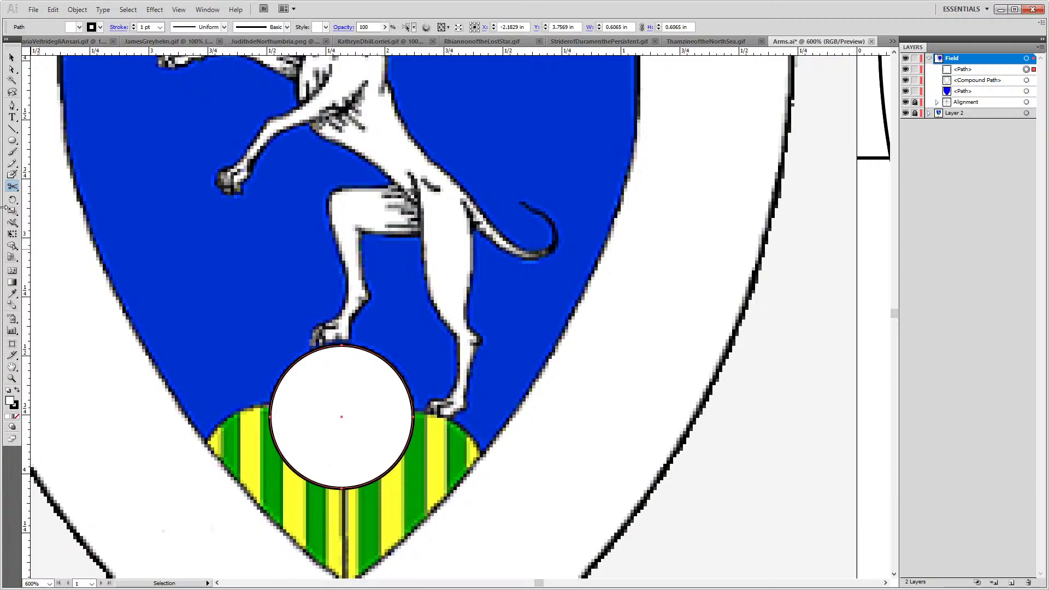
scroll(290, 413, "up", 1)
scroll(290, 413, "down", 1)
scroll(280, 382, "up", 1)
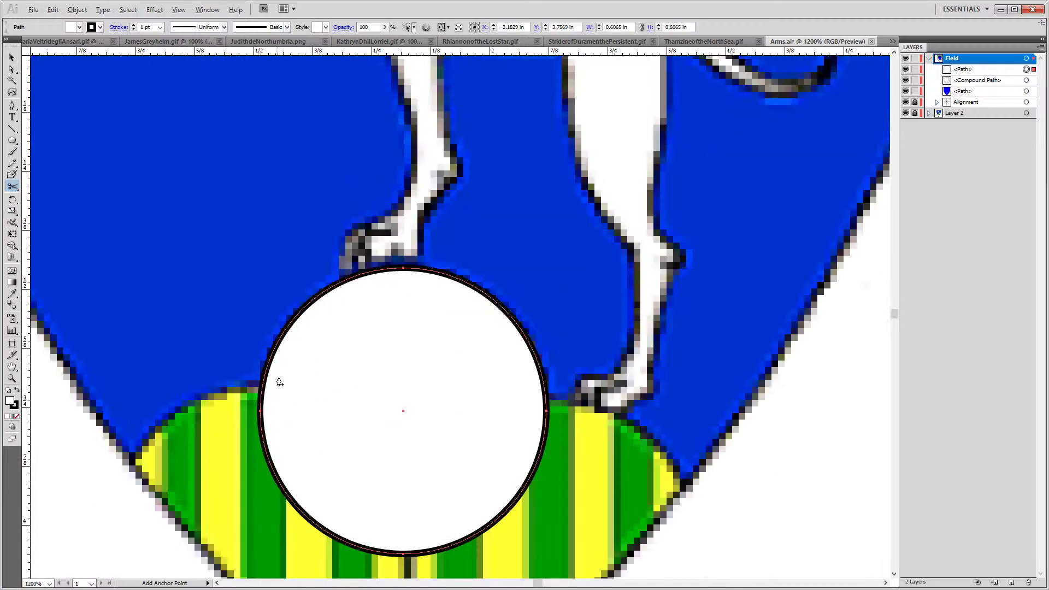
scroll(279, 381, "up", 1)
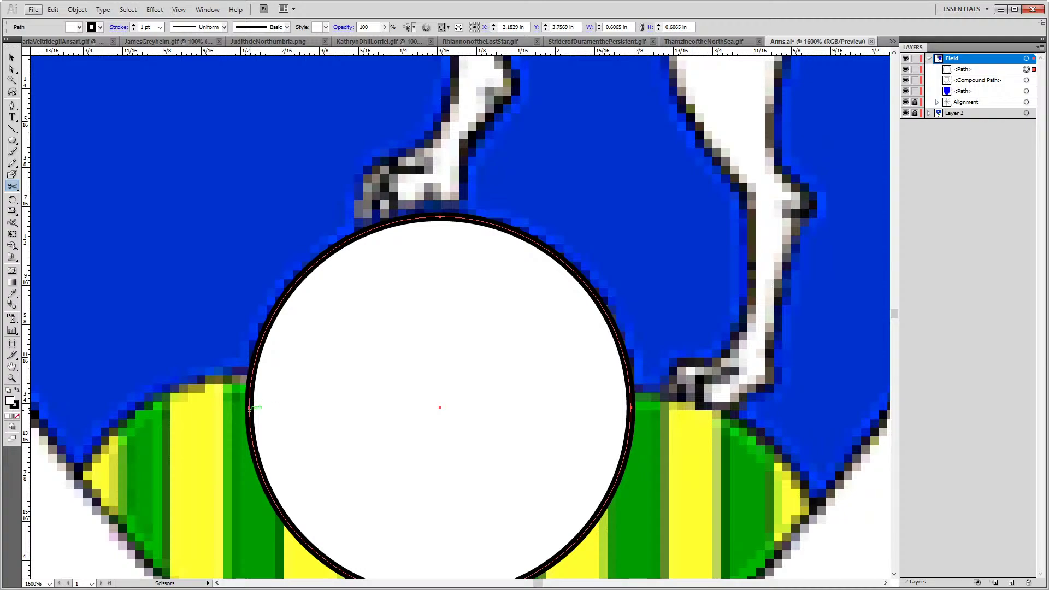
left_click(250, 407)
left_click(250, 406)
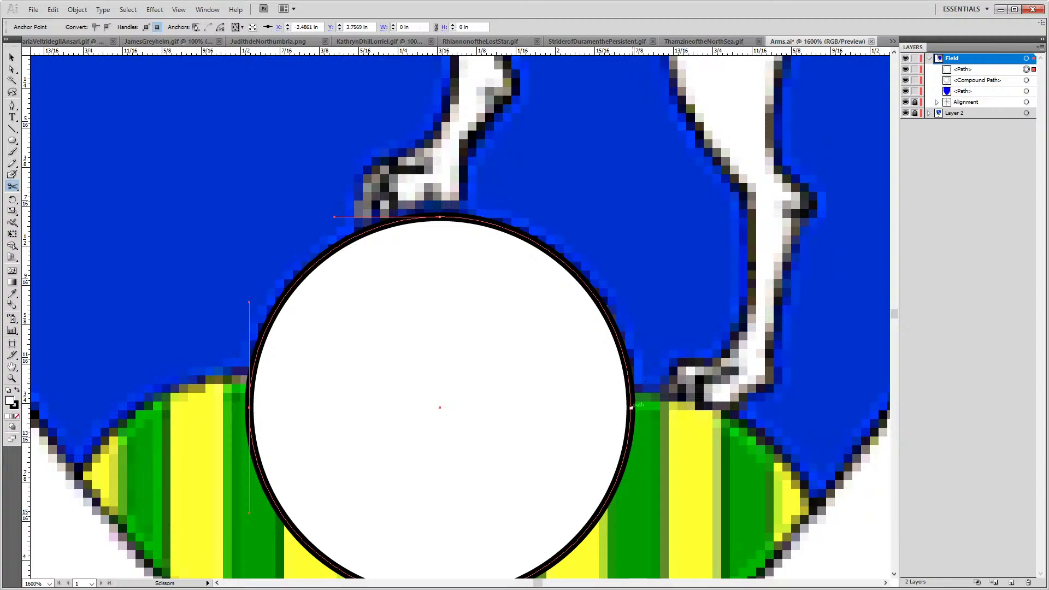
left_click(631, 406)
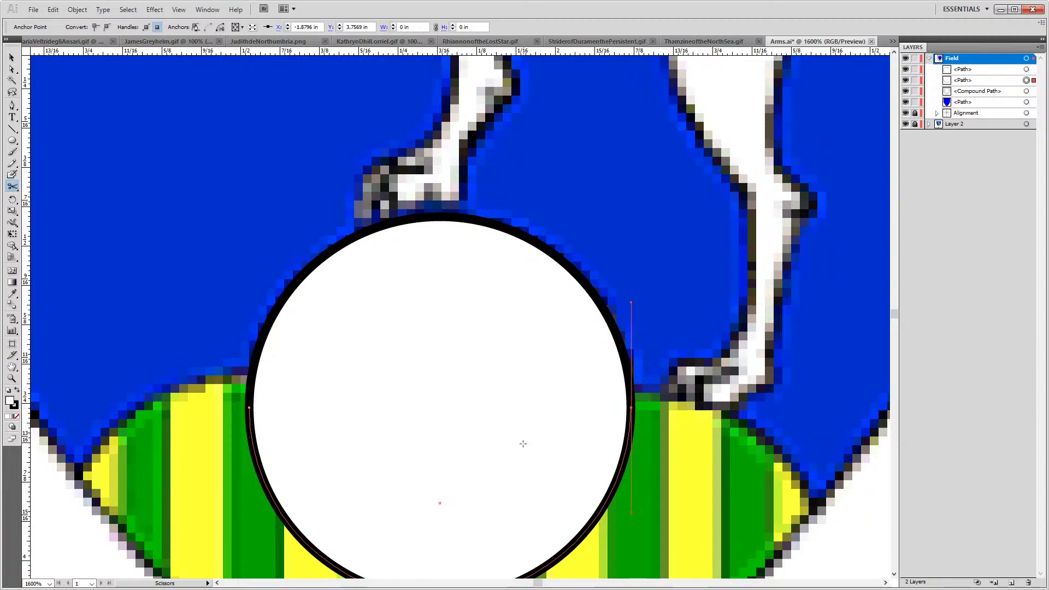
Delete the circle's lower half, leaving a dome over the top mount
key("v")
left_click(334, 474)
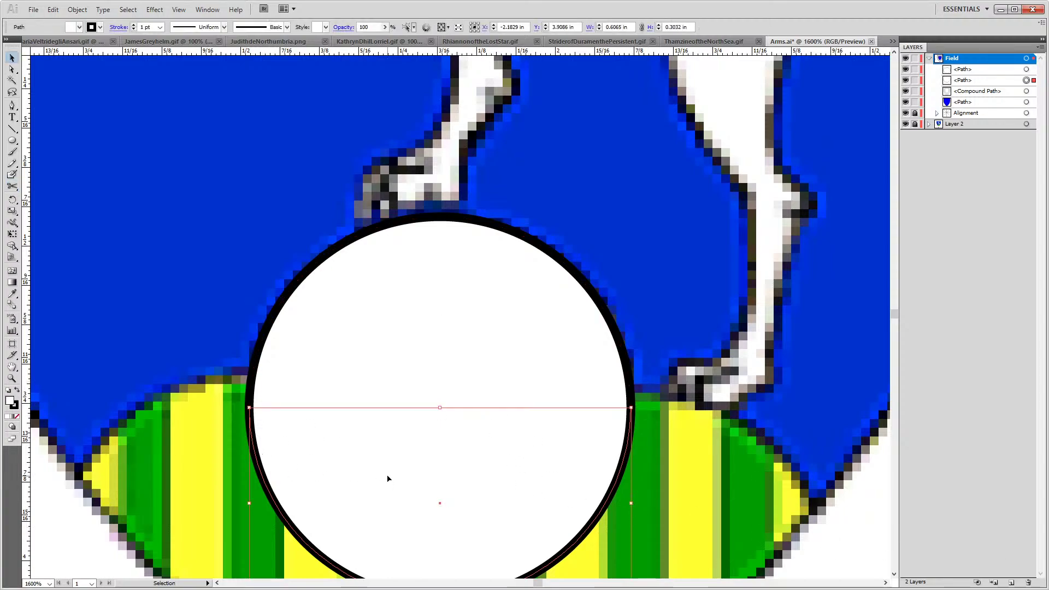
key("Delete")
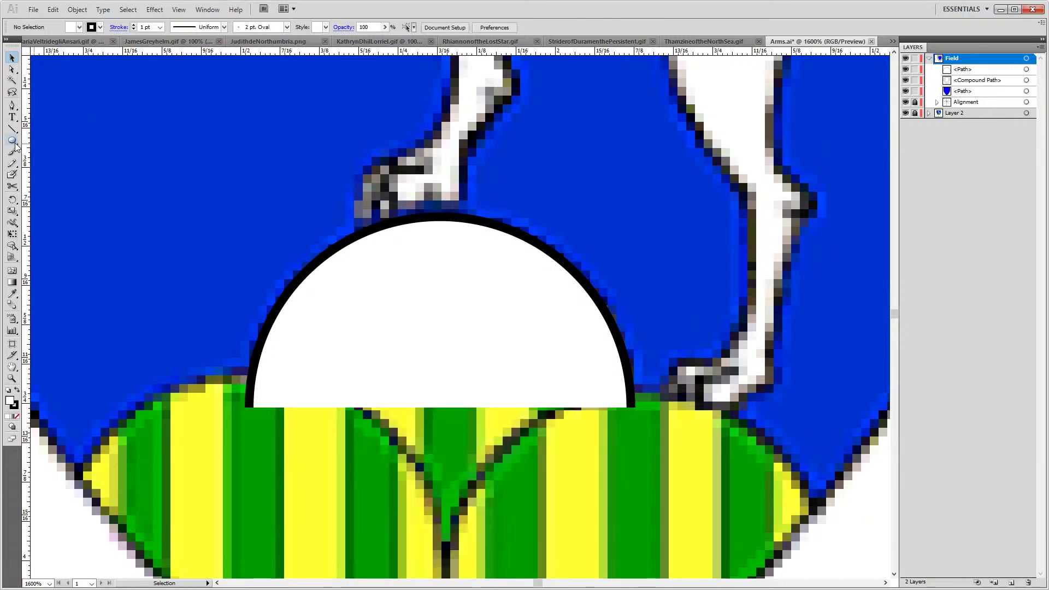
With the Pen tool, close the arc into an arch: straight left side, flat bottom, back up to the right end
left_click(11, 82)
left_click(11, 105)
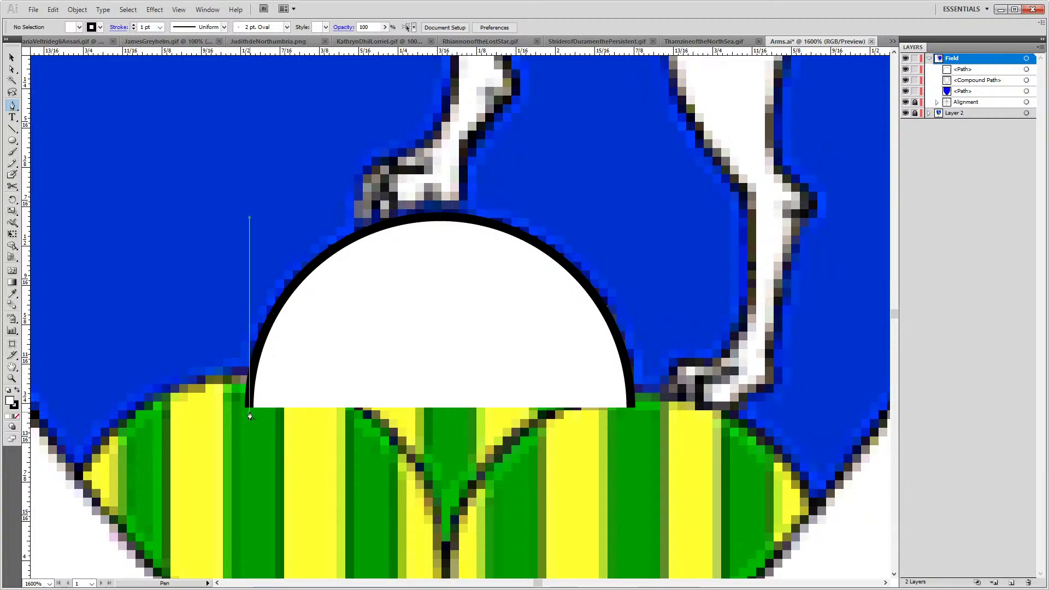
left_click_drag(248, 408, 288, 531)
scroll(288, 419, "down", 6)
scroll(288, 352, "down", 4)
scroll(305, 532, "down", 3)
scroll(311, 503, "up", 1)
left_click(275, 525)
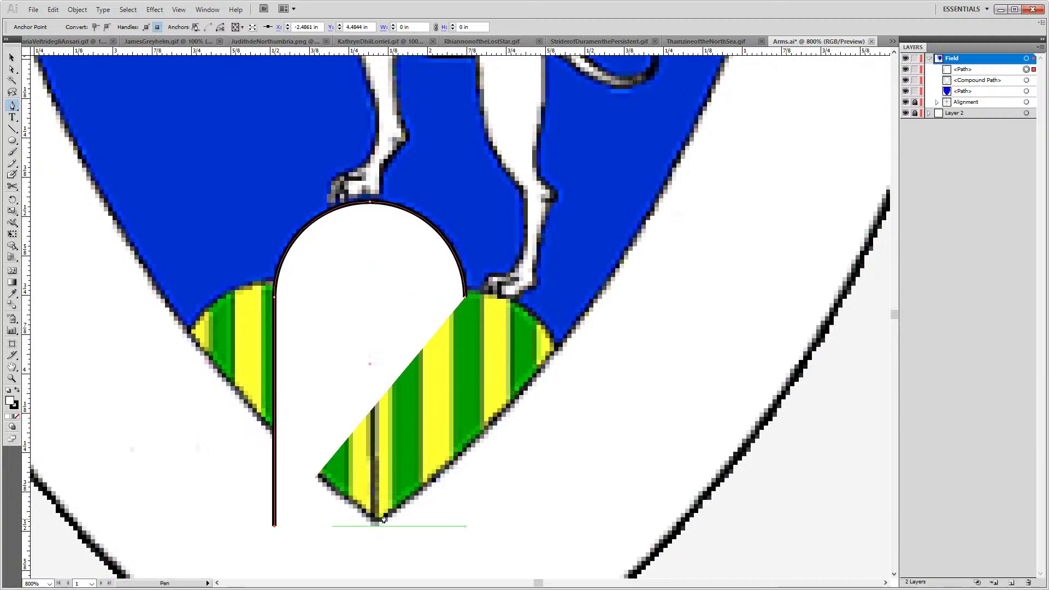
left_click(465, 527)
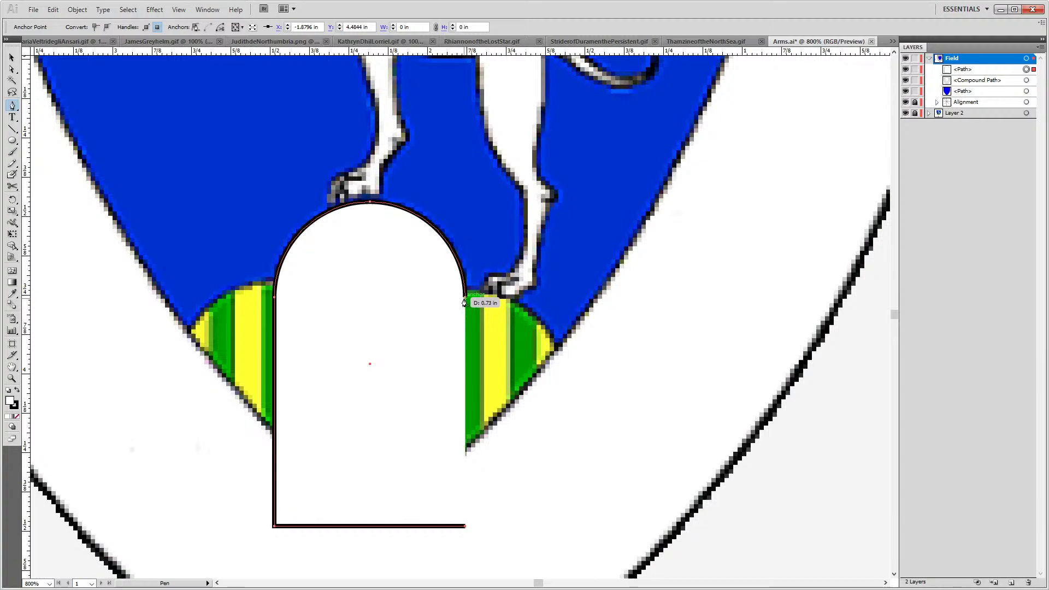
left_click(465, 298)
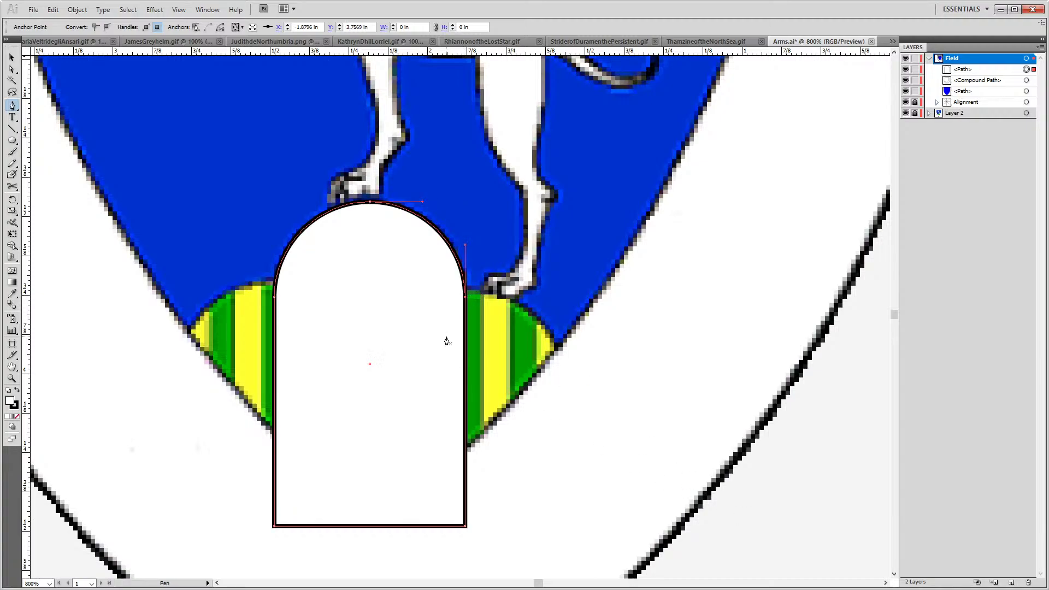
key("v")
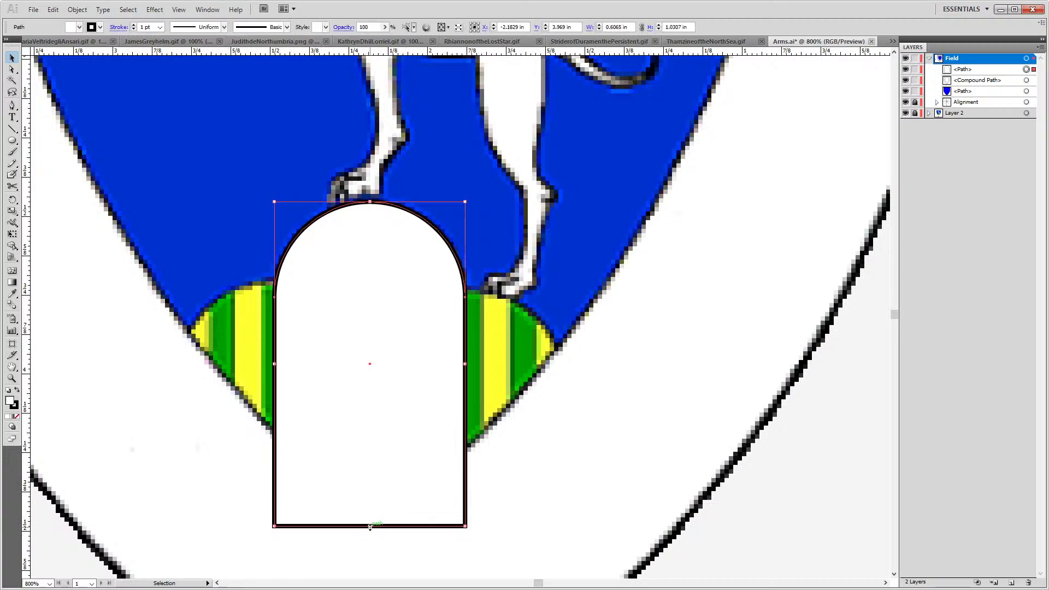
Shorten the arch by raising both bottom corner points together
key("a")
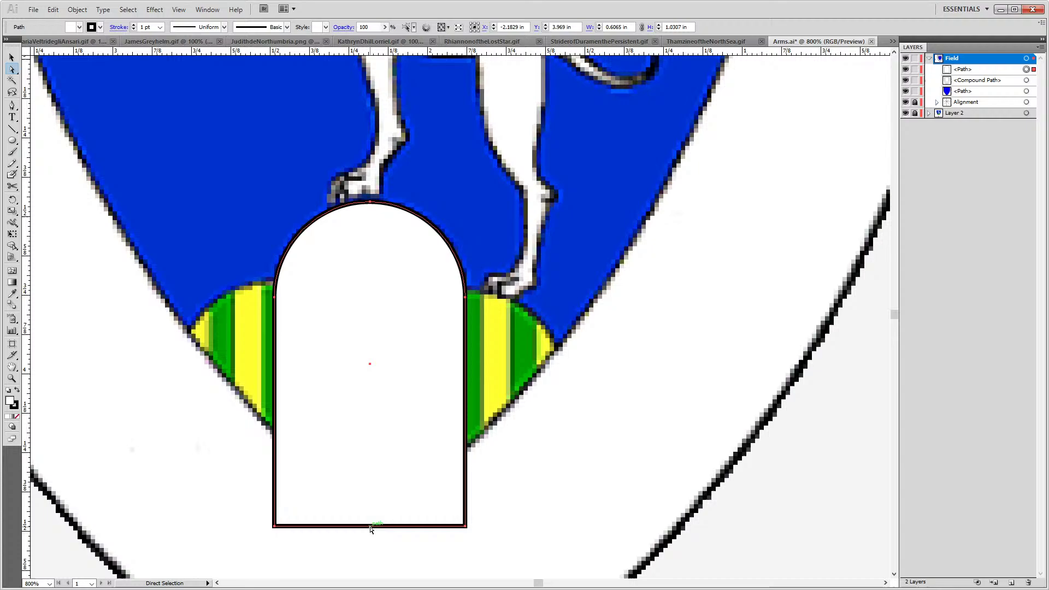
left_click(274, 526)
key("v")
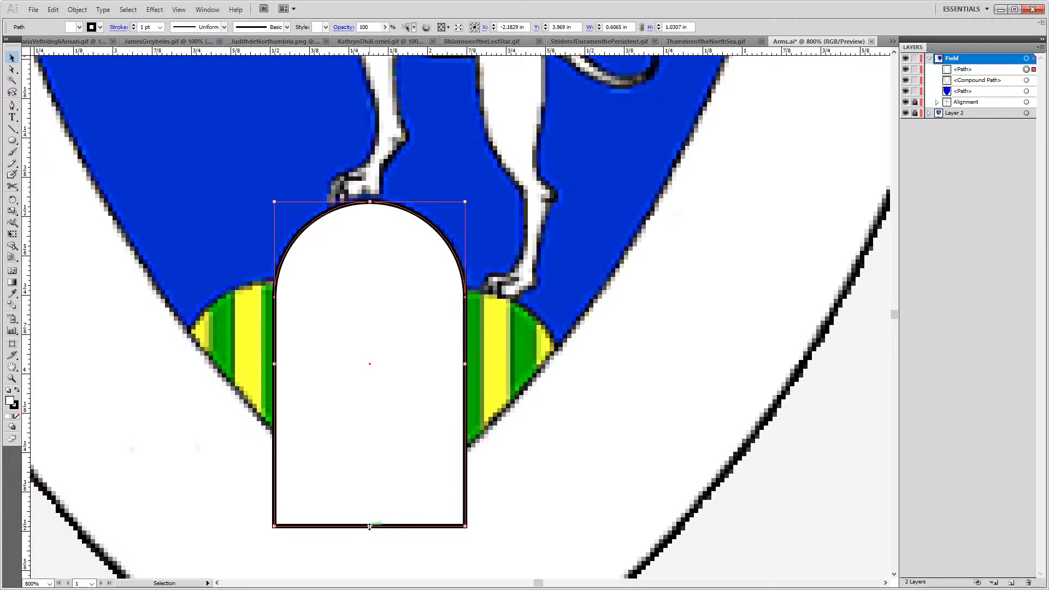
left_click_drag(370, 526, 362, 411)
key("ctrl+z")
key("a")
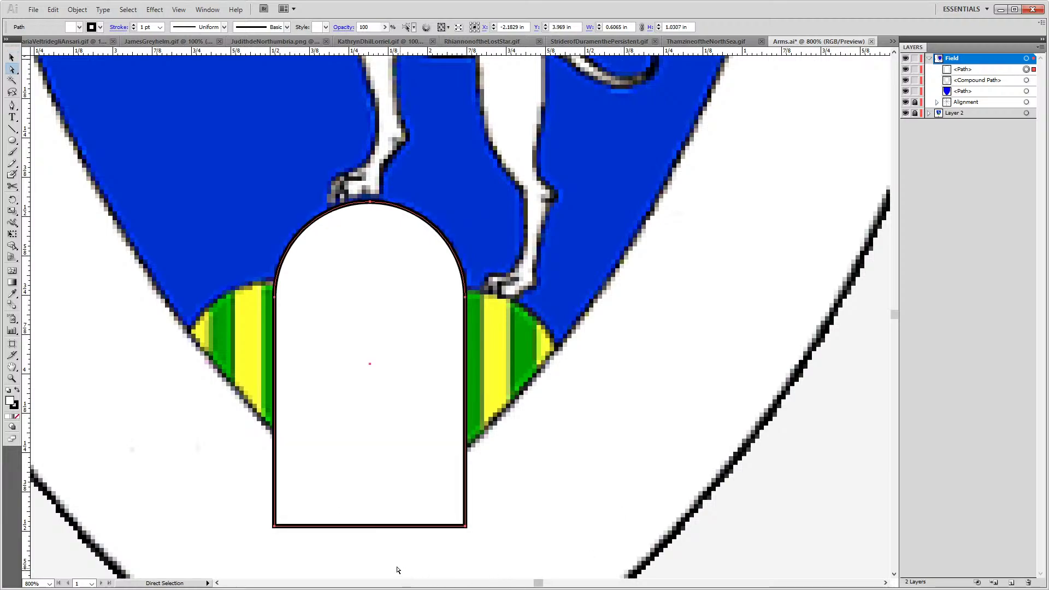
left_click(273, 526)
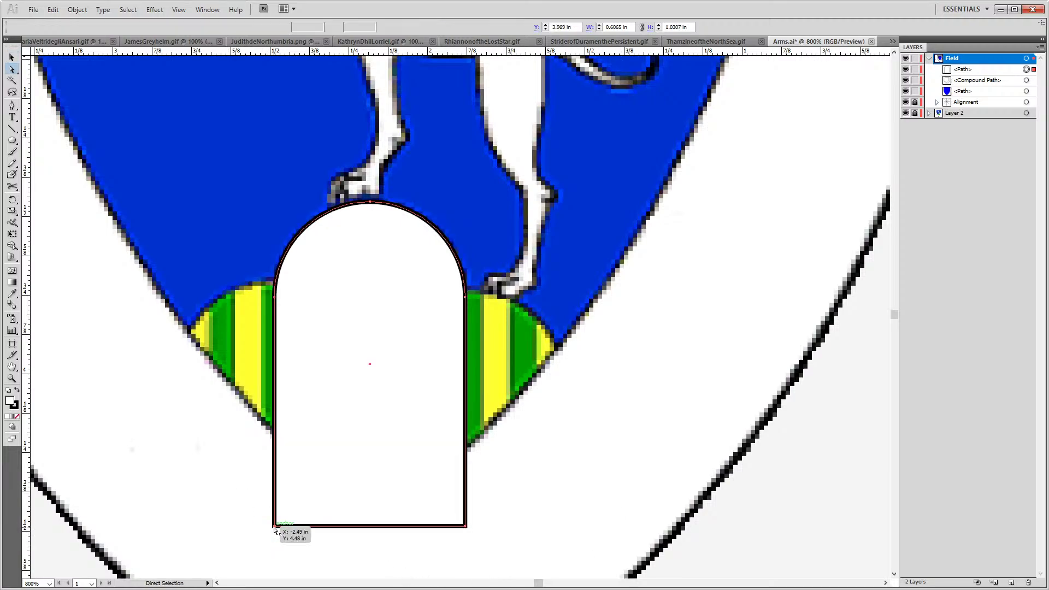
left_click(465, 526, "shift")
scroll(481, 533, "down", 3)
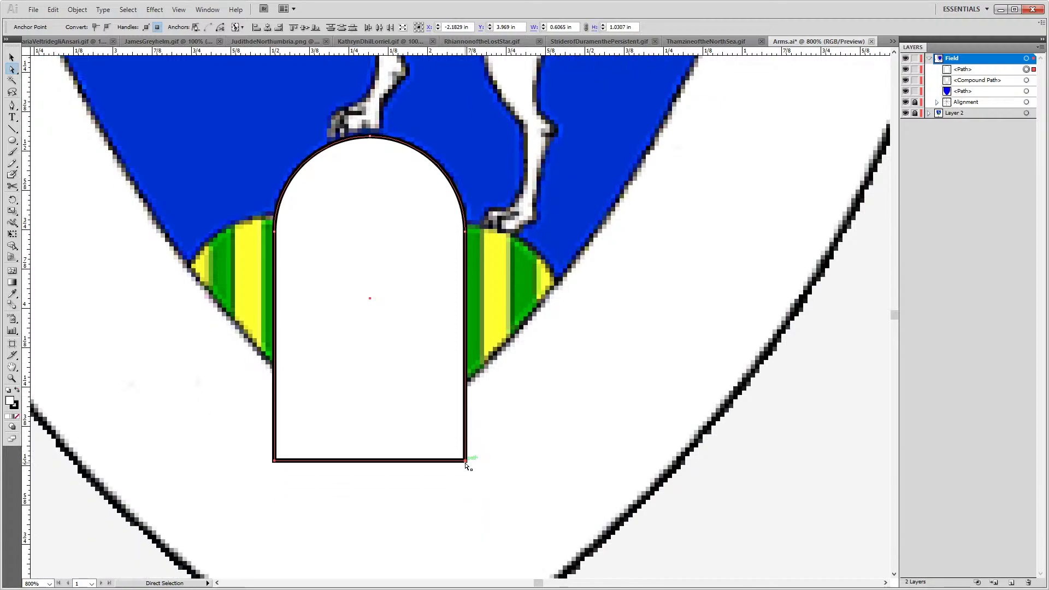
mouse_move(465, 461)
left_mouse_down()
mouse_move(468, 377)
mouse_move(471, 475)
mouse_move(473, 464)
left_mouse_up()
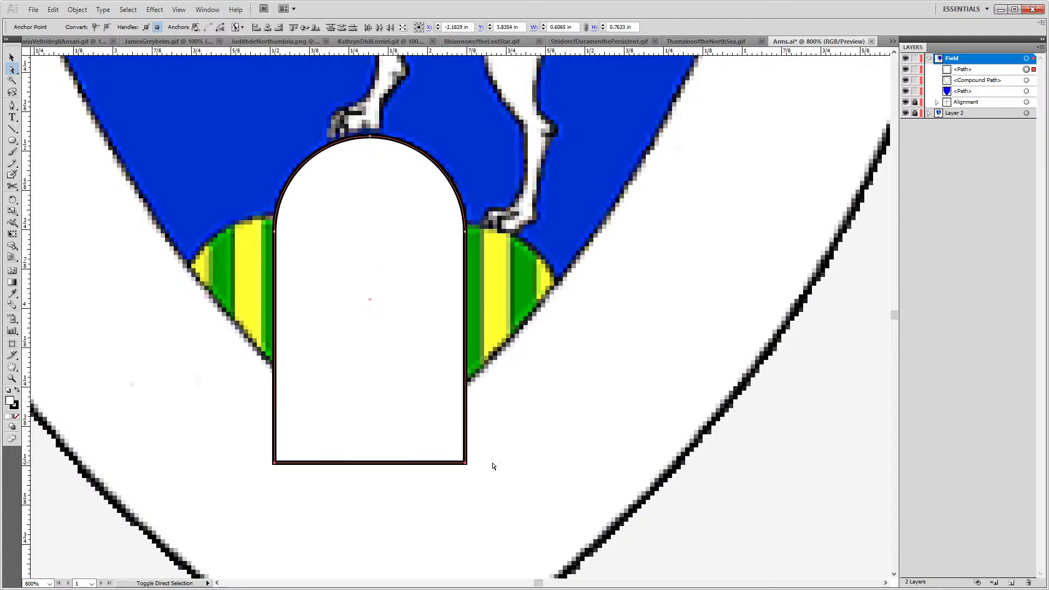
Select the arch and paste a copy in front with Ctrl+C, Ctrl+F
left_click(374, 227)
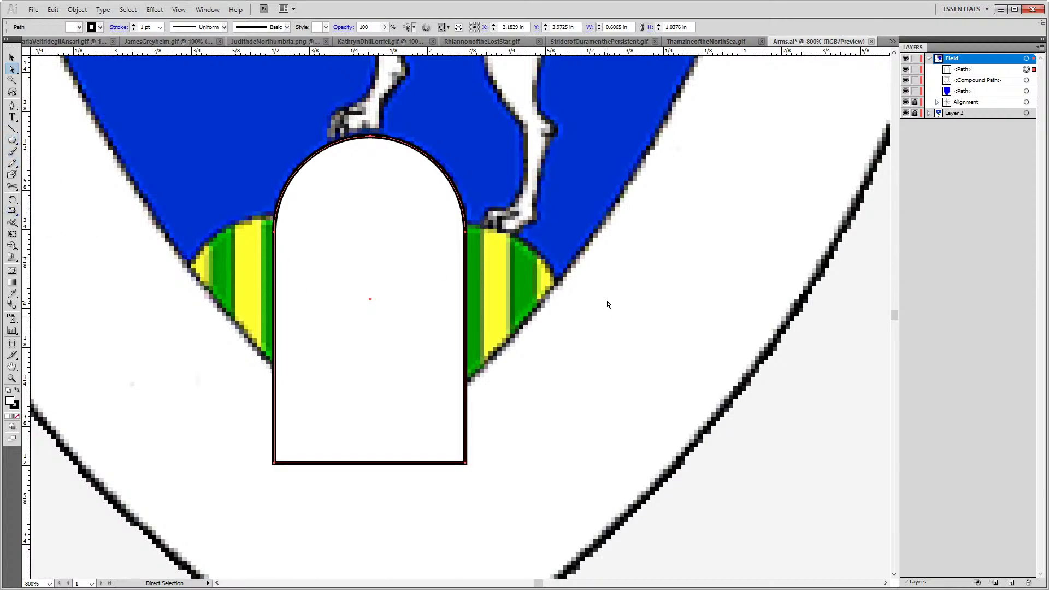
key("v")
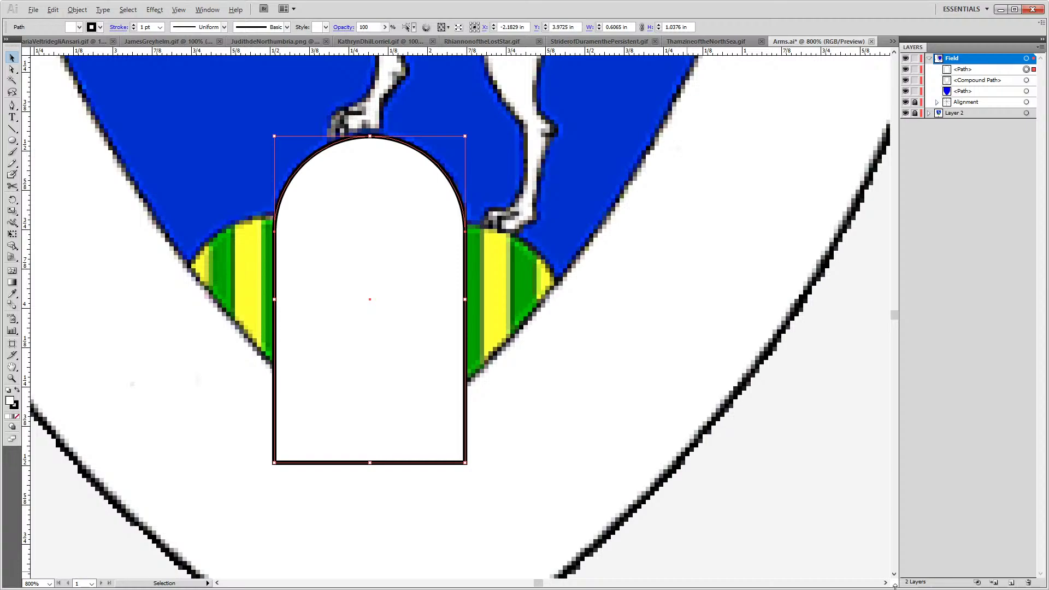
key("ctrl+c")
key("ctrl+f")
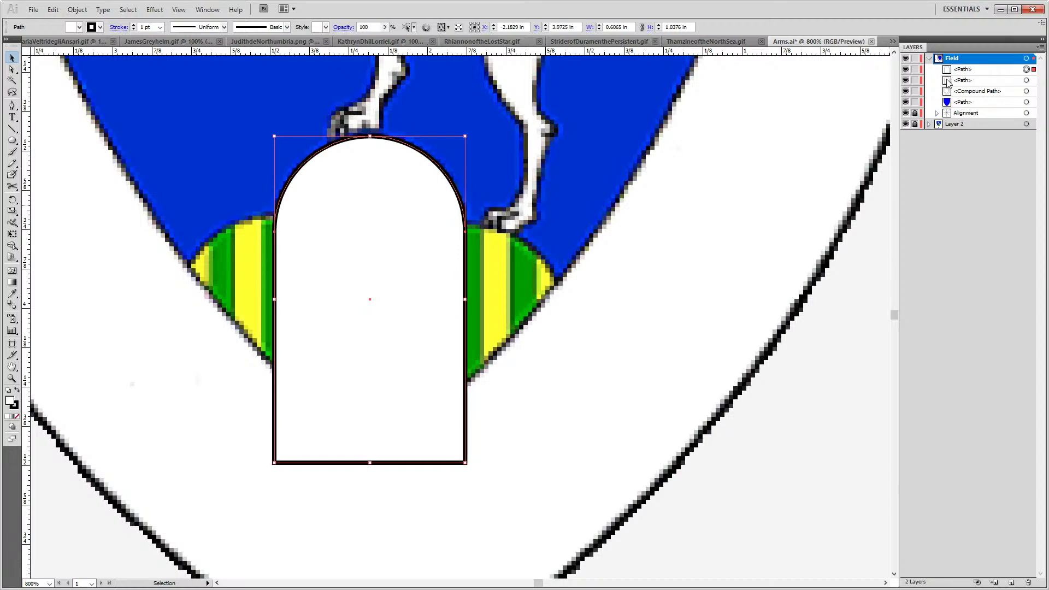
Hide the duplicate arch, set the arch fill to None, and draw a thin tall rectangle over the mounts
left_click(905, 79)
left_click(17, 417)
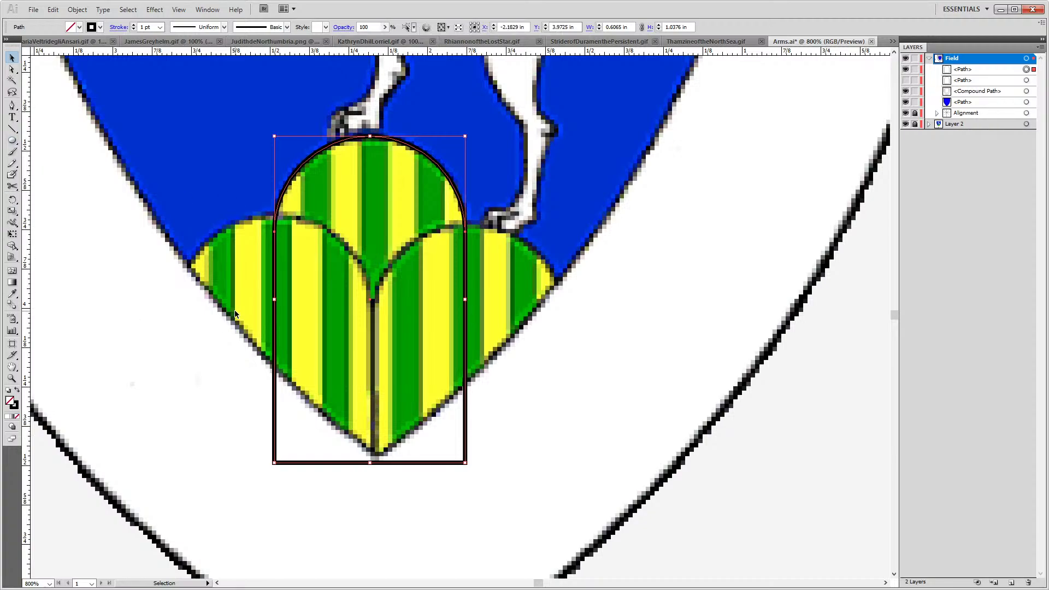
left_click_drag(10, 144, 39, 144)
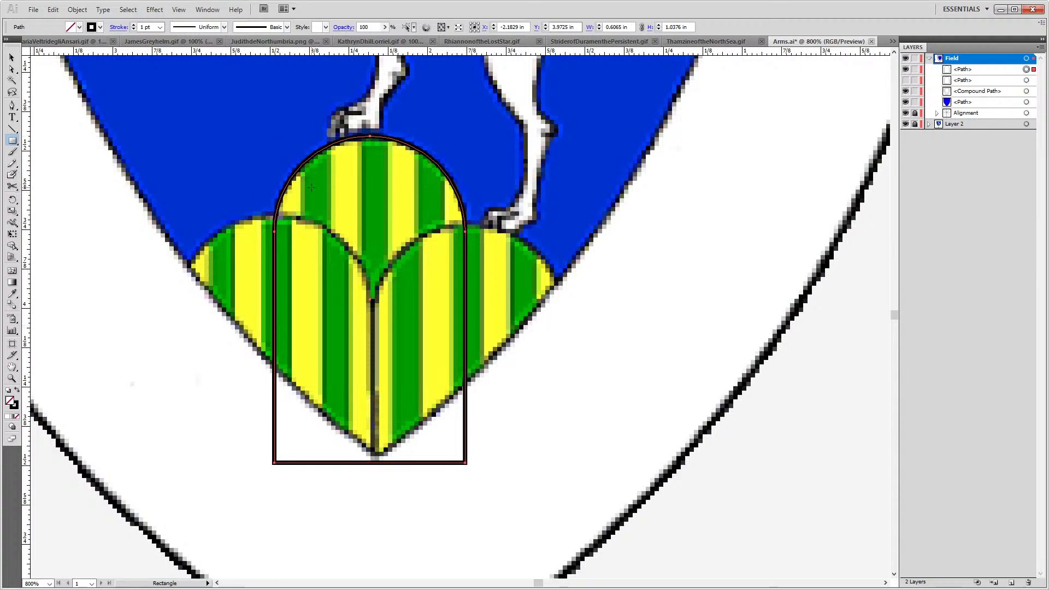
left_click_drag(301, 190, 330, 462)
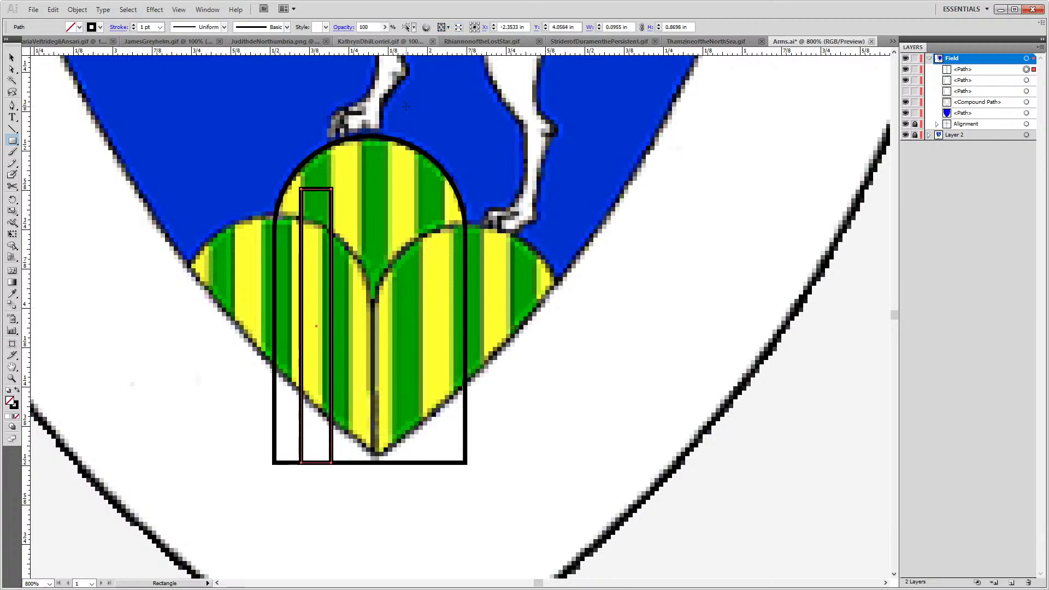
Stretch the thin rectangle's top edge upward by dragging its two top corner points
key("a")
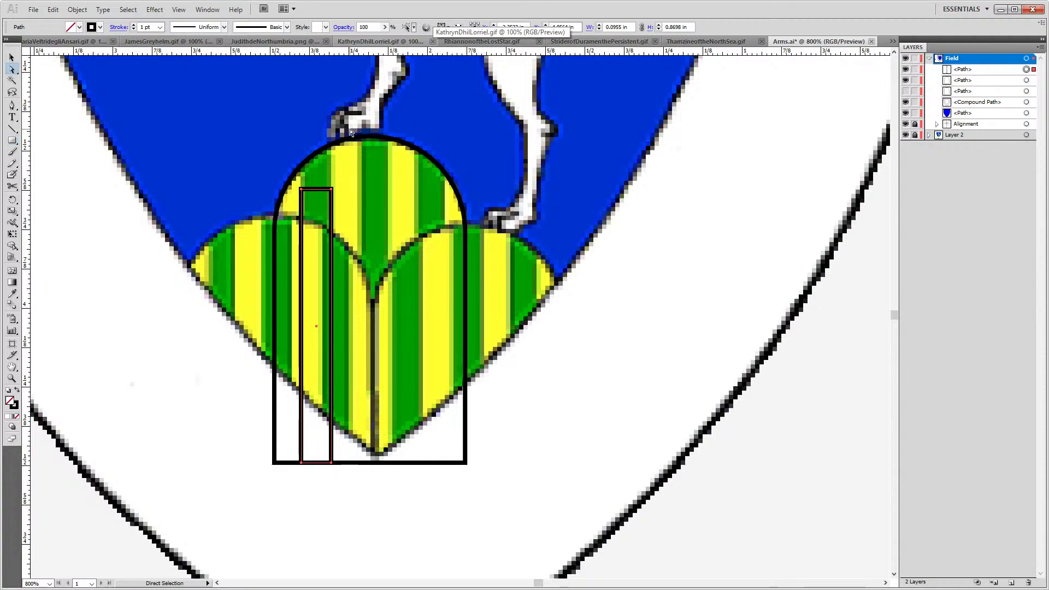
left_click(300, 189)
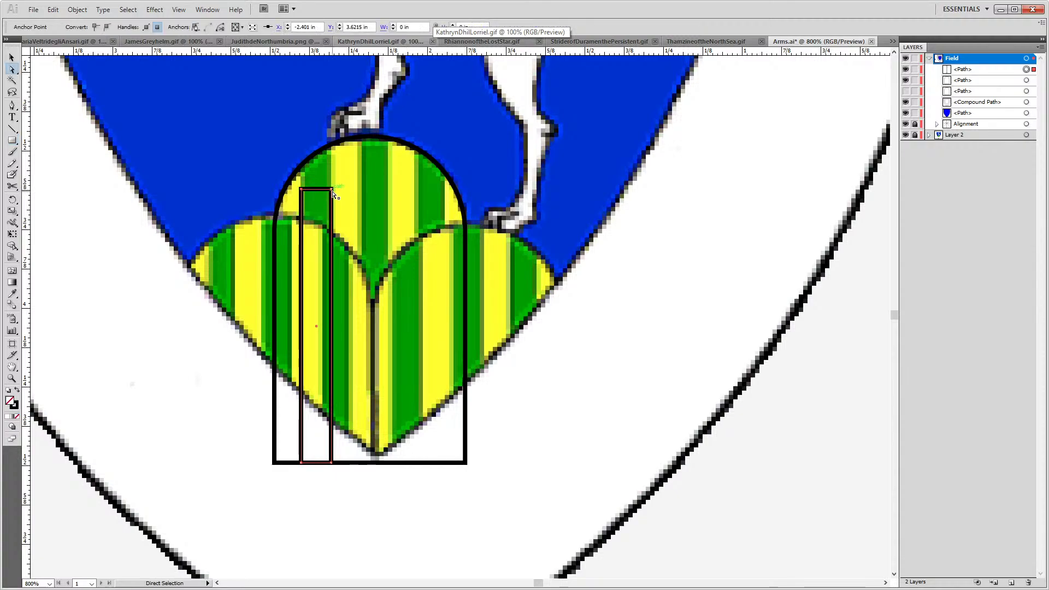
left_click(332, 191, "alt")
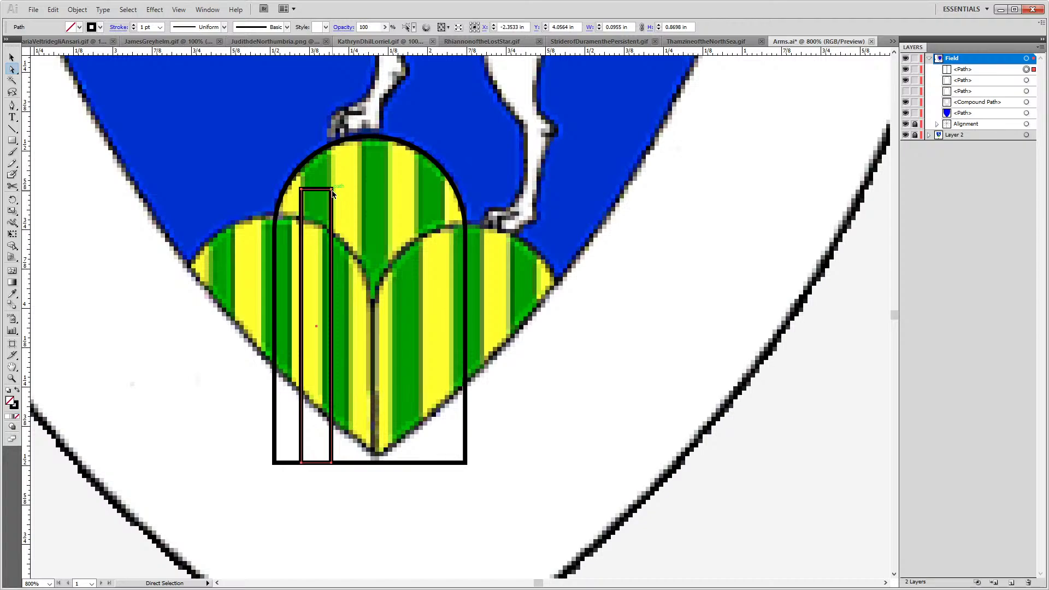
mouse_move(332, 192)
left_mouse_down()
mouse_move(334, 151)
mouse_move(333, 192)
left_mouse_up()
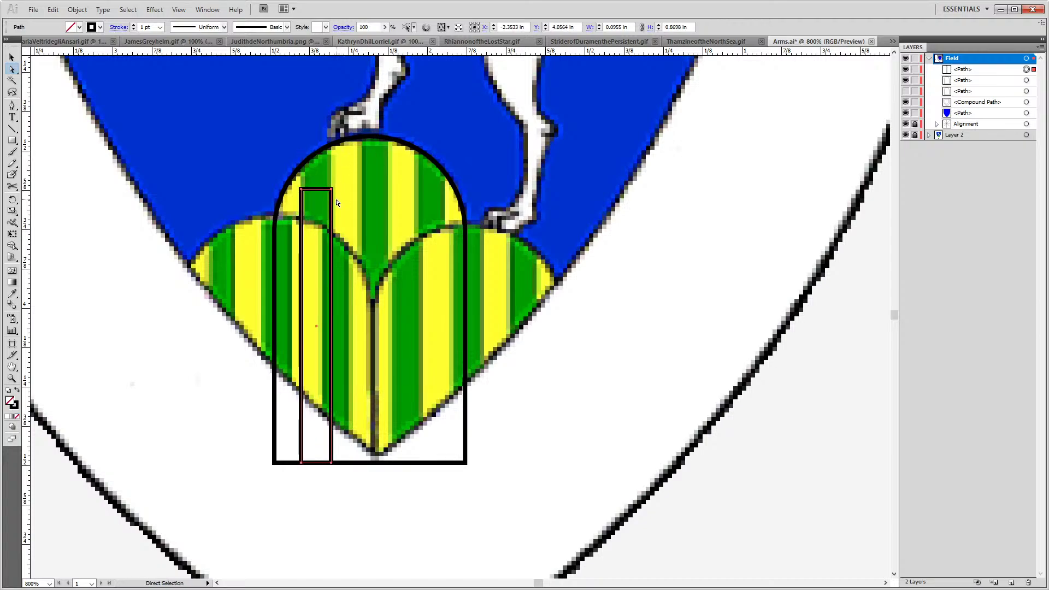
left_click(302, 191)
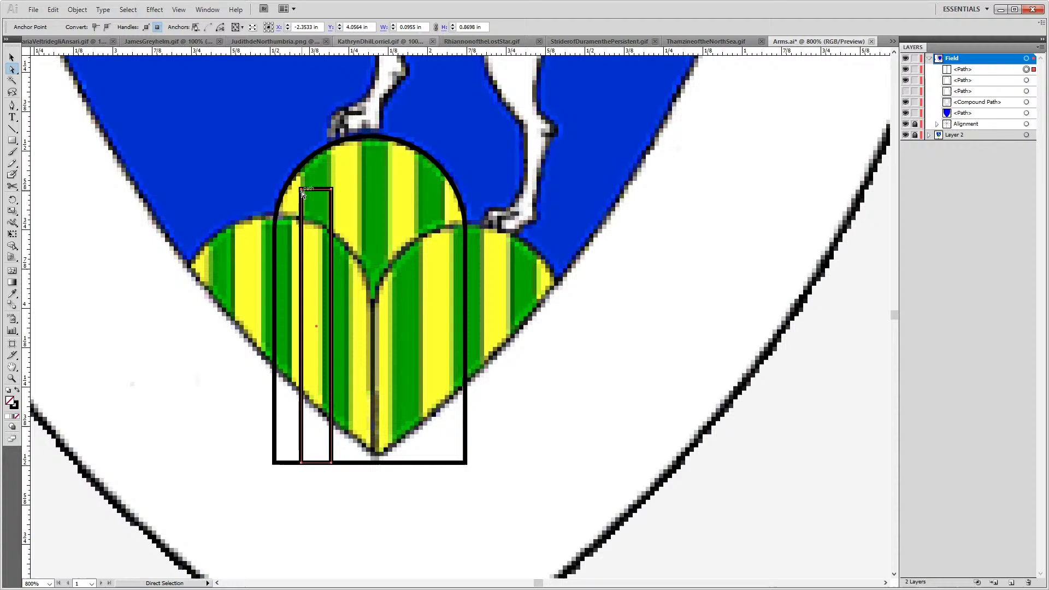
left_click(332, 192, "shift")
left_click_drag(332, 193, 331, 149)
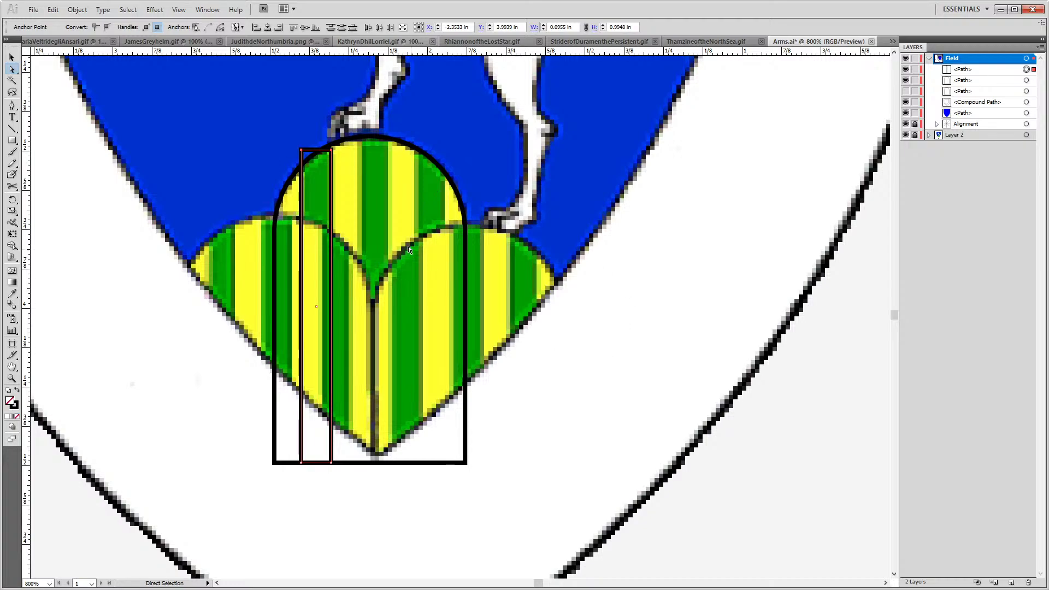
key("alt+v")
key("Escape")
key("v")
left_click(604, 362)
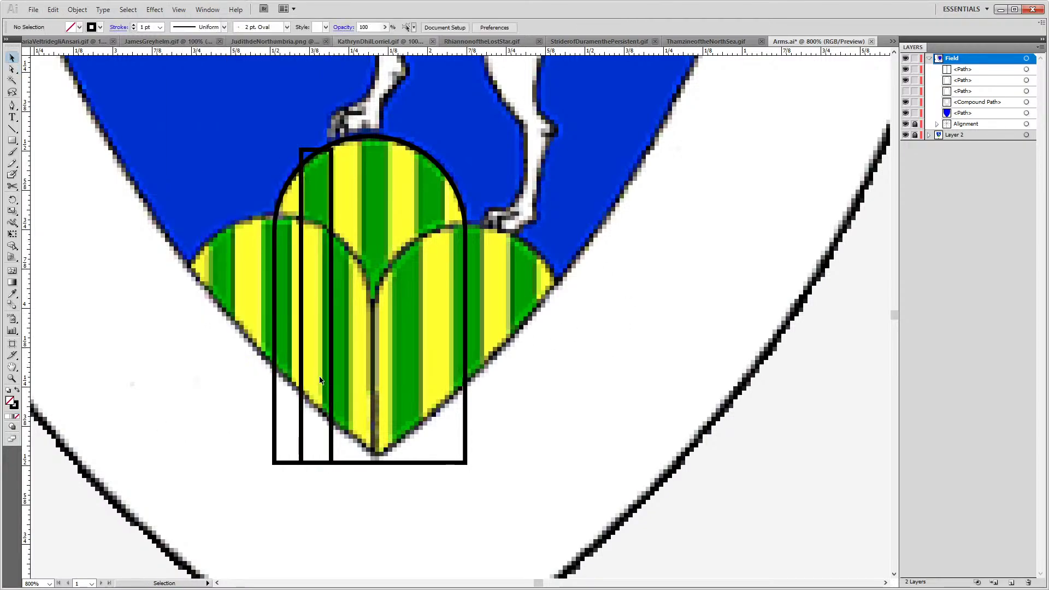
Alt-drag copies of the stripe and place them on either side of the arch
left_click_drag(332, 385, 387, 387)
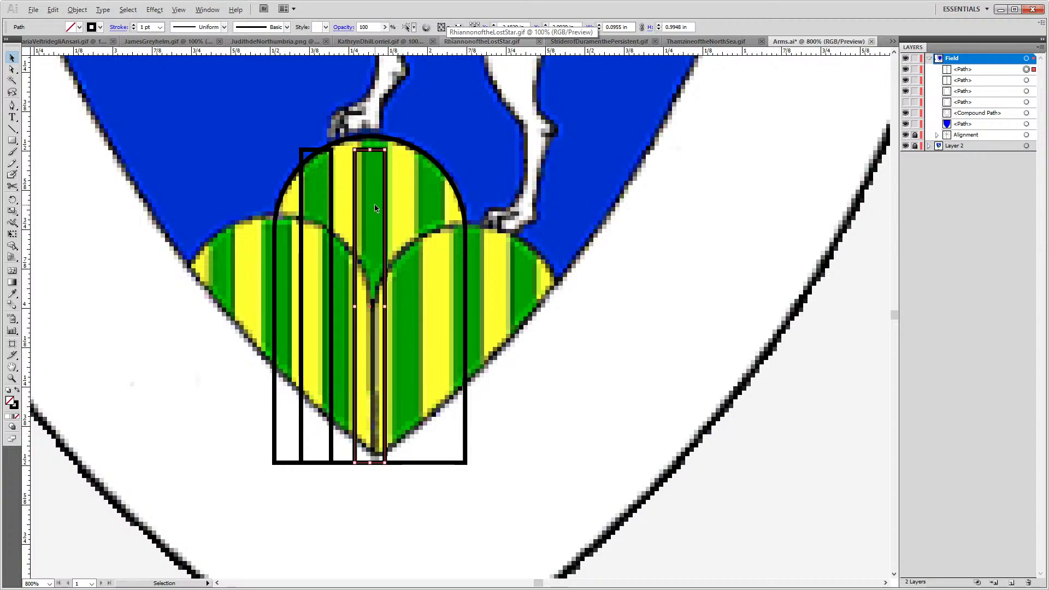
left_click_drag(386, 213, 442, 232)
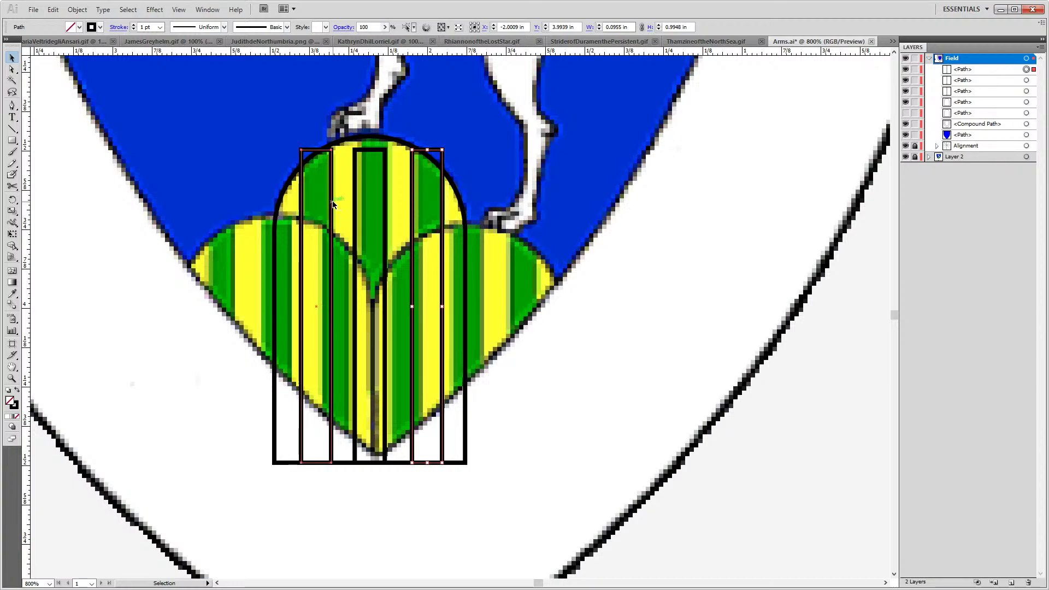
left_click_drag(333, 203, 276, 203)
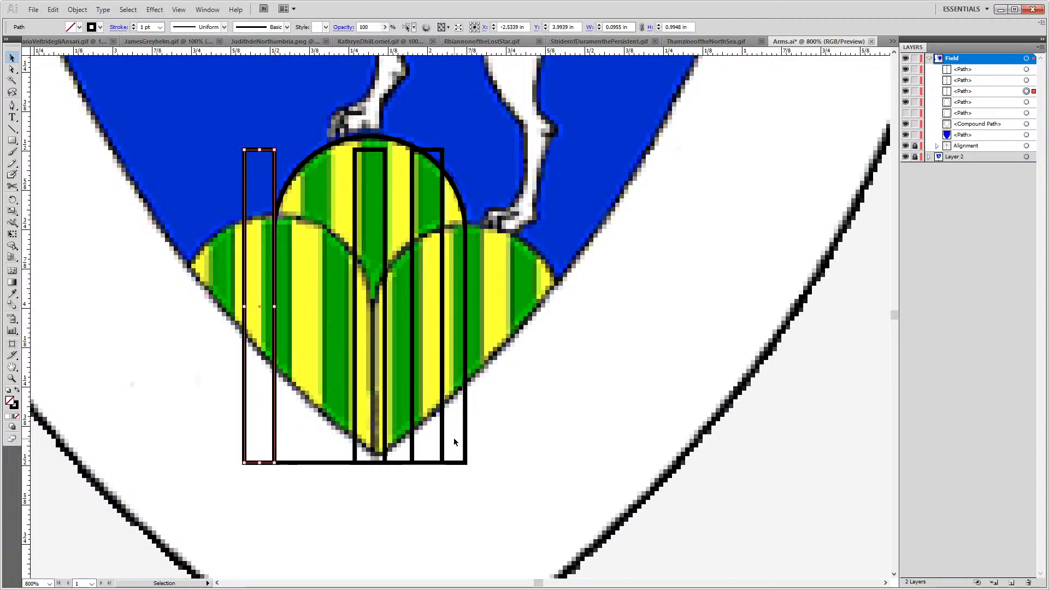
left_click_drag(454, 437, 493, 442)
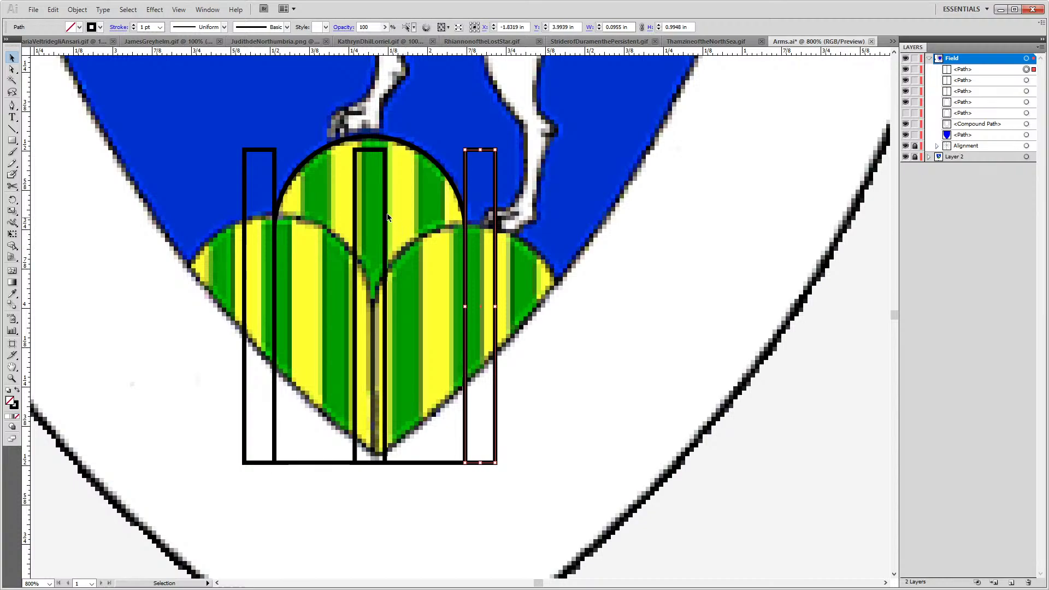
left_click_drag(370, 216, 393, 252)
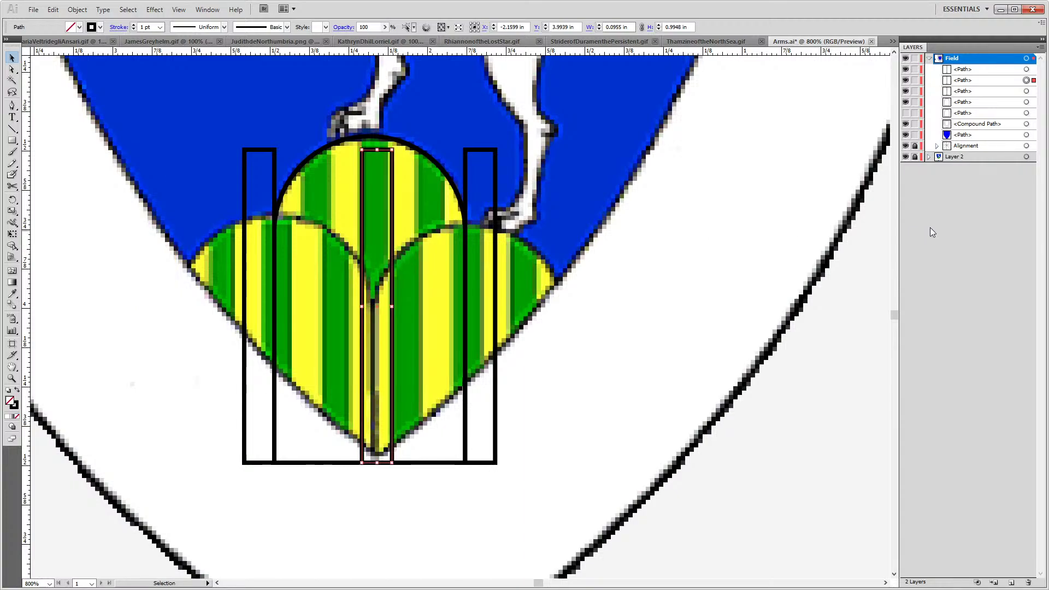
key("ctrl+z")
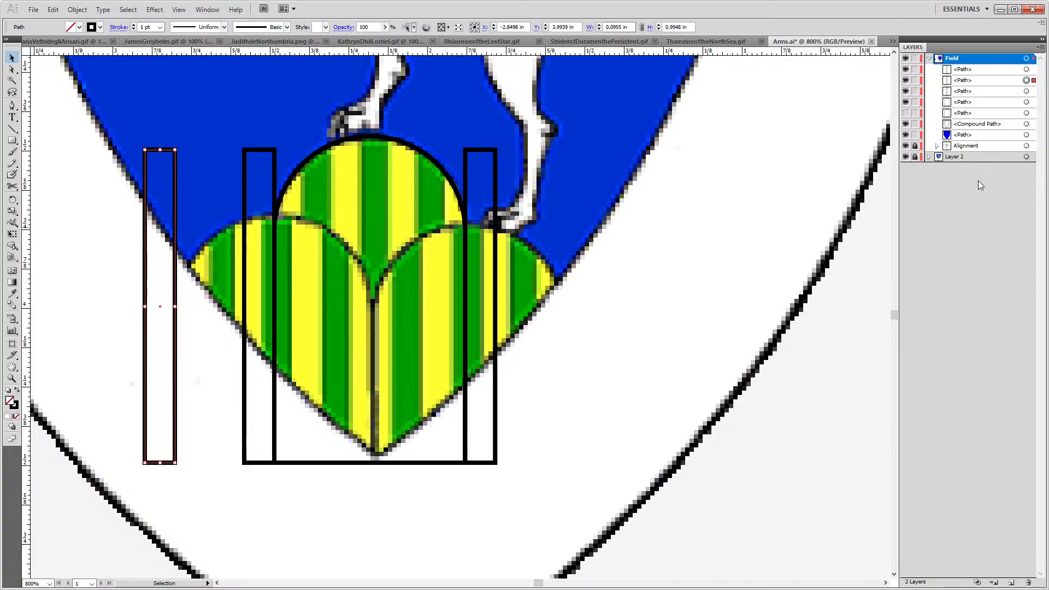
Hide Layer 2, centre one stripe in the arch, and raise its top anchors above the arc
left_click(906, 157)
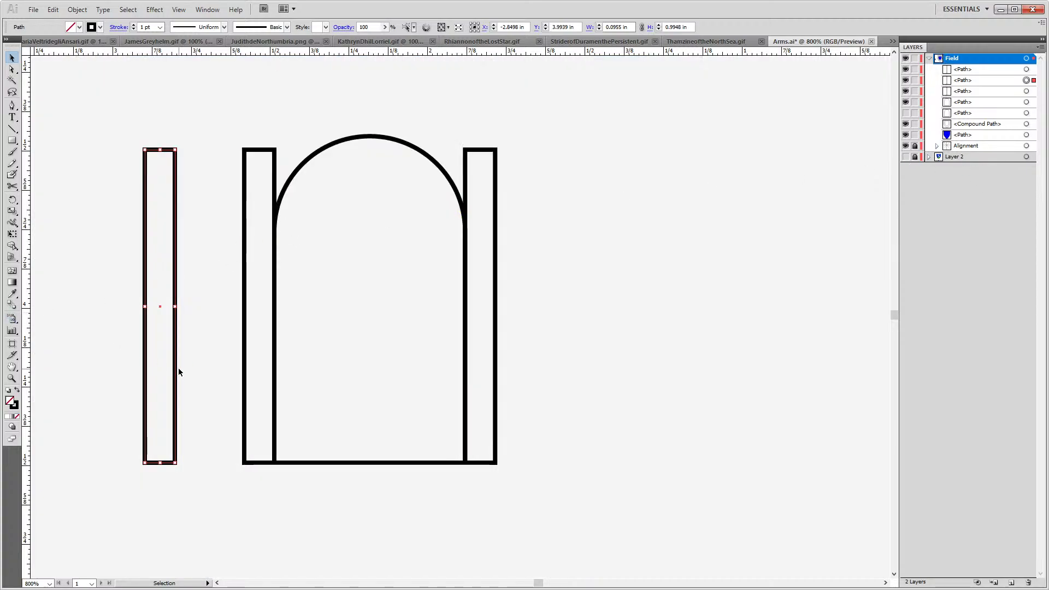
left_click_drag(176, 367, 384, 389)
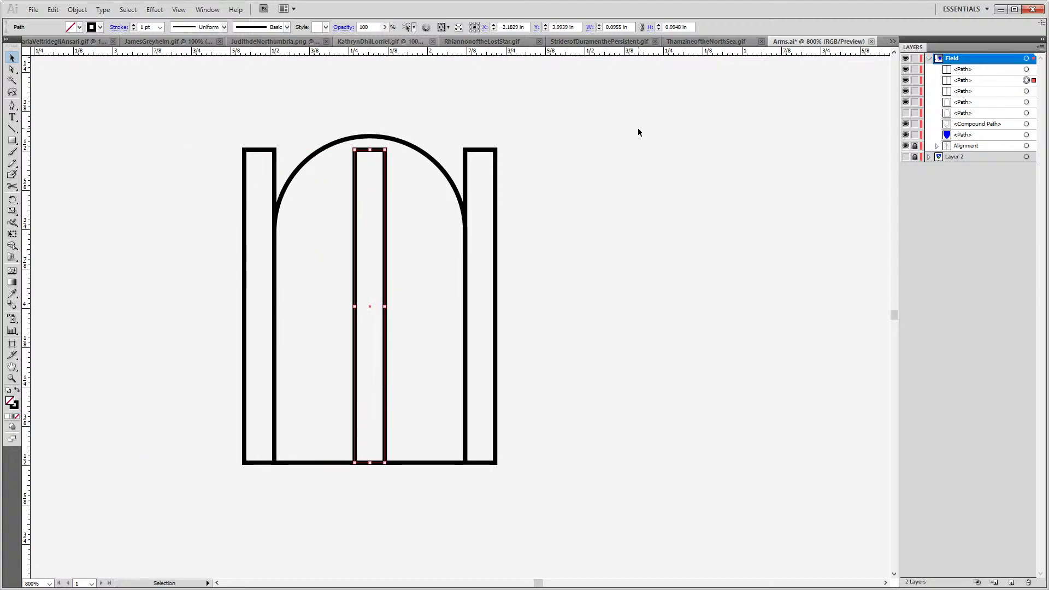
key("a")
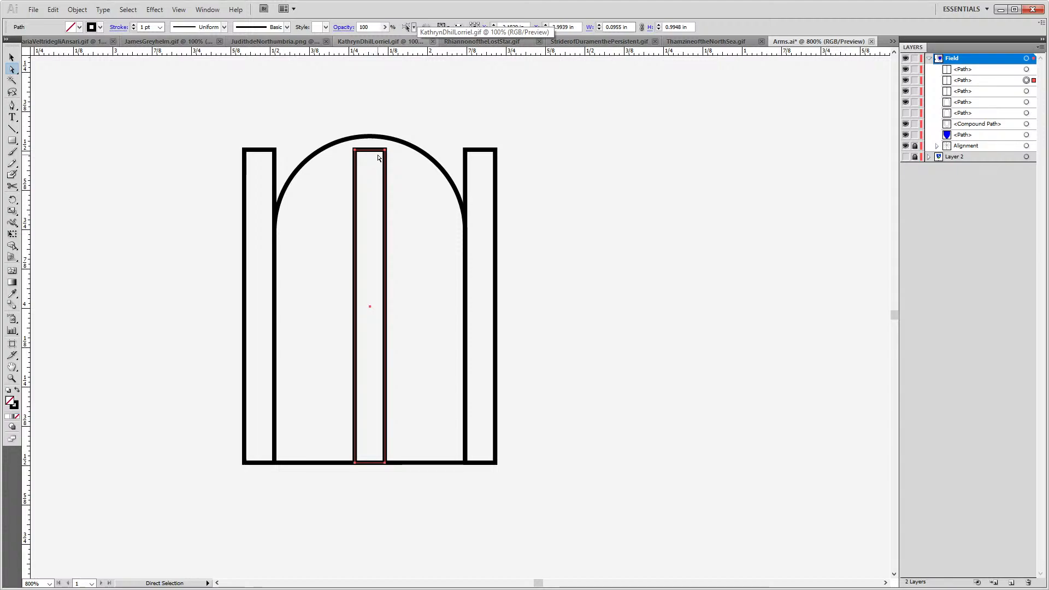
left_click(384, 151)
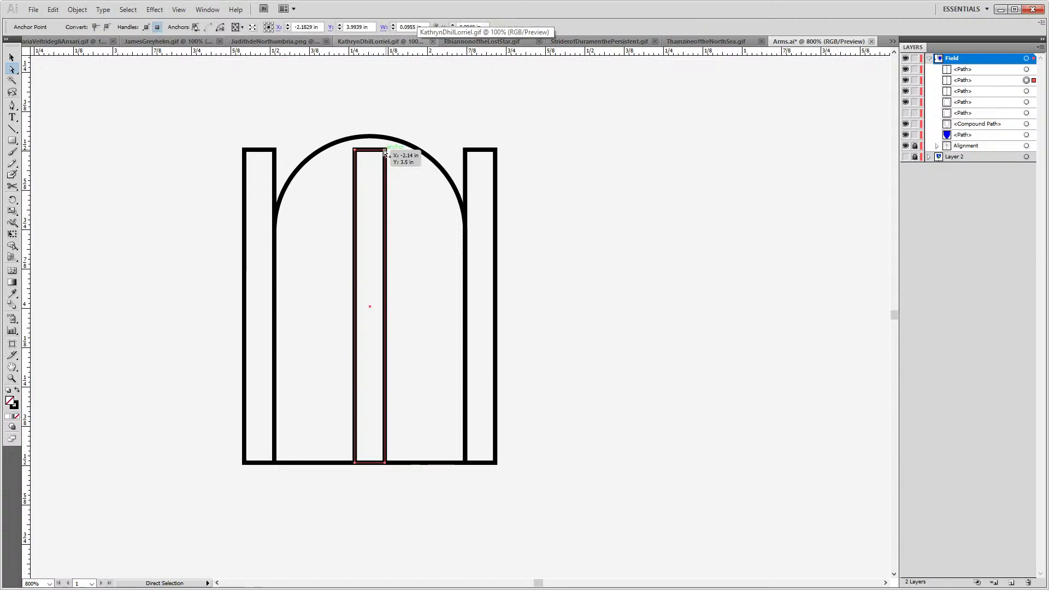
left_click(355, 151, "shift")
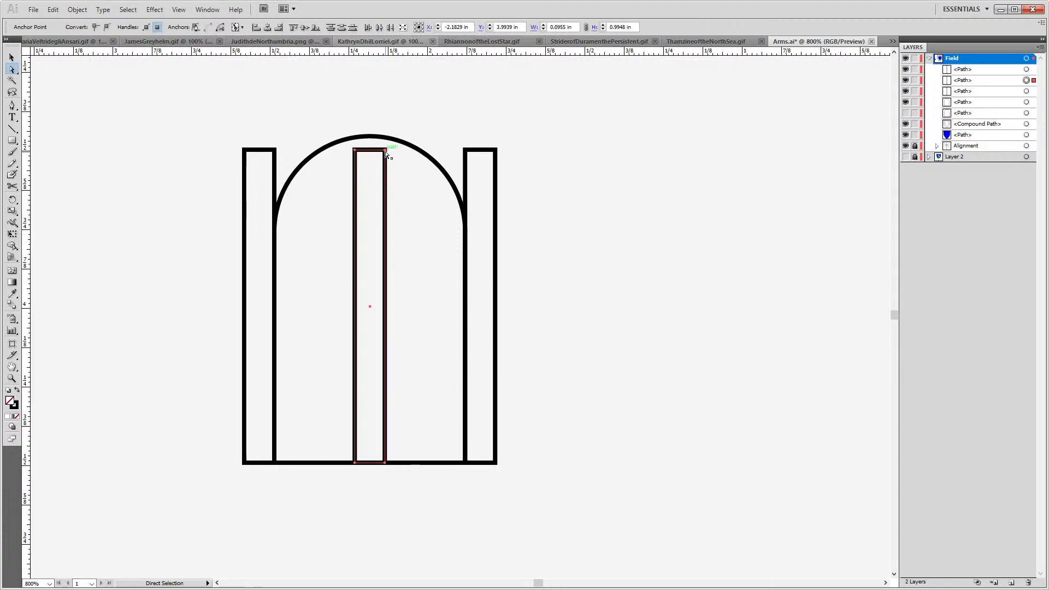
left_click_drag(386, 155, 387, 137)
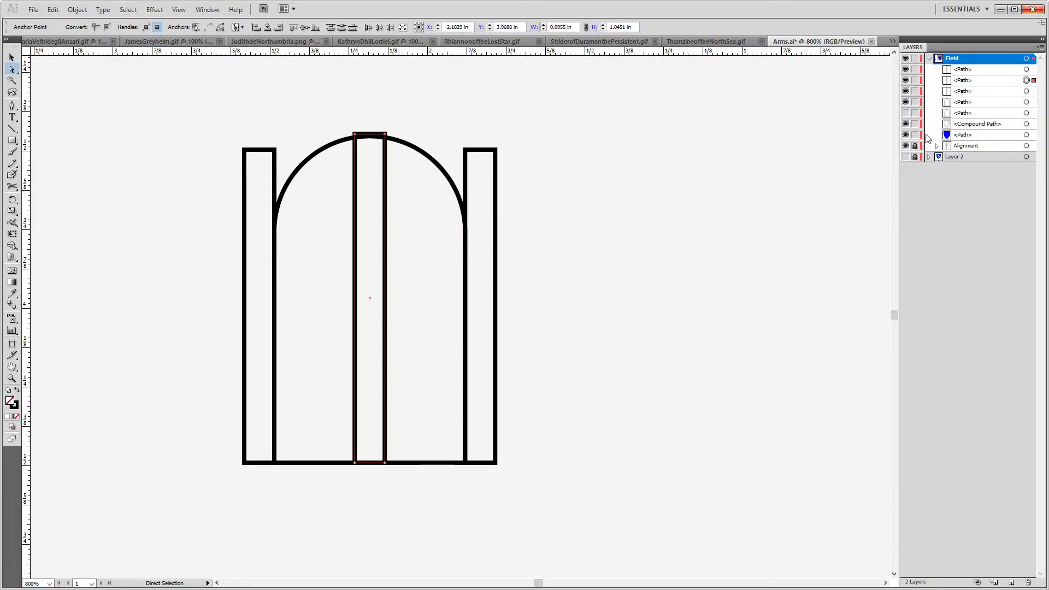
Show the reference art again and reposition the right and left tall rectangles
left_click(905, 156)
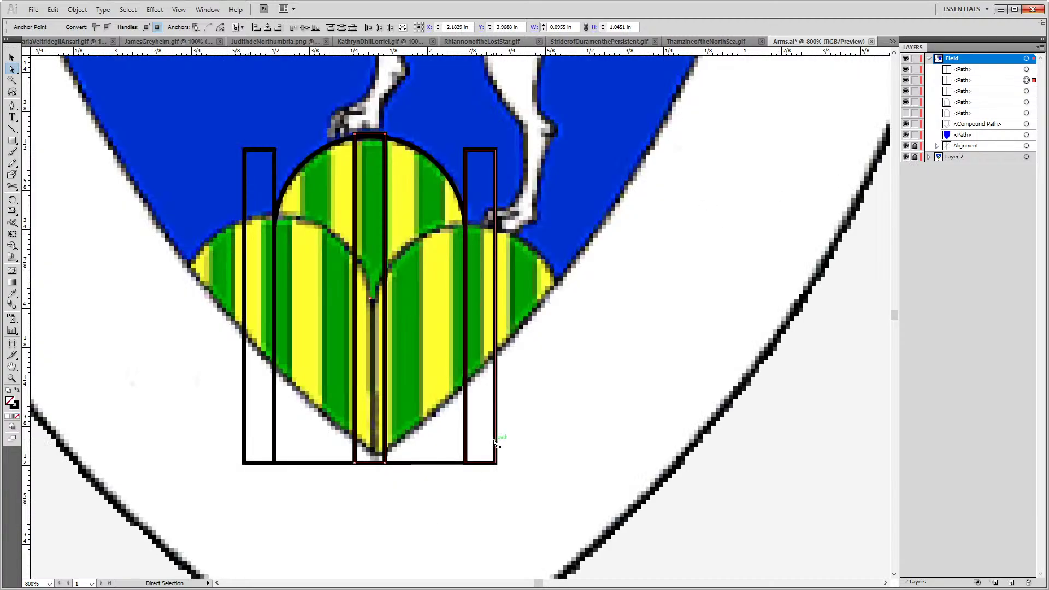
left_click(495, 444)
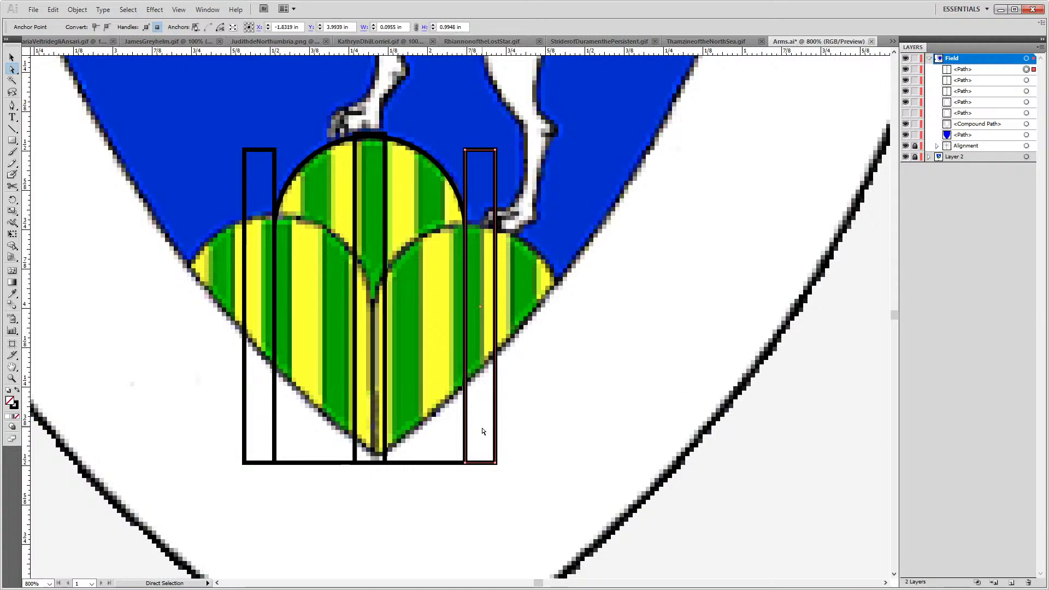
left_click_drag(499, 436, 571, 435)
key("ctrl+z")
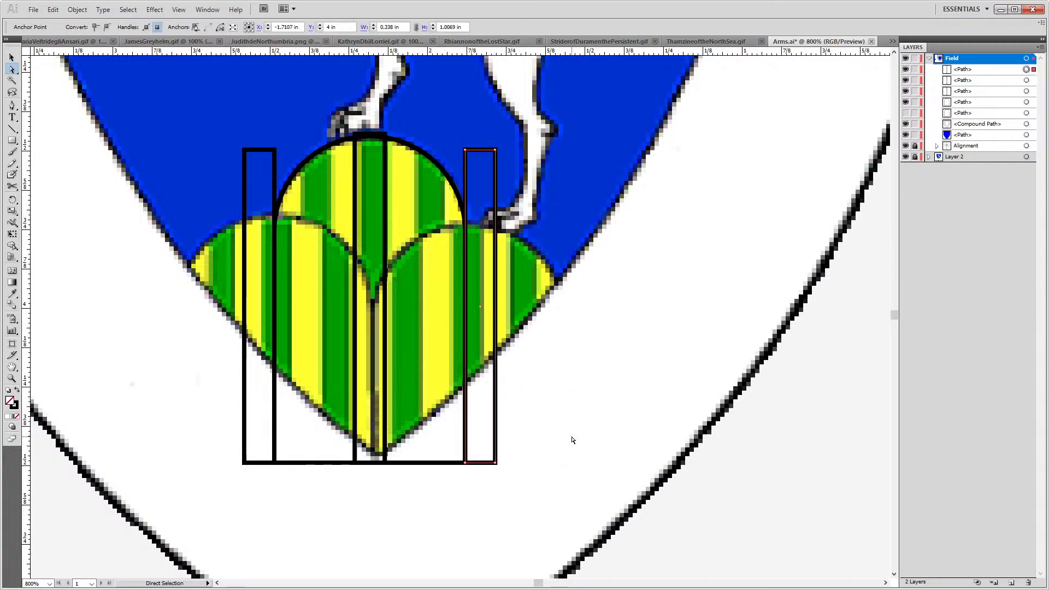
key("v")
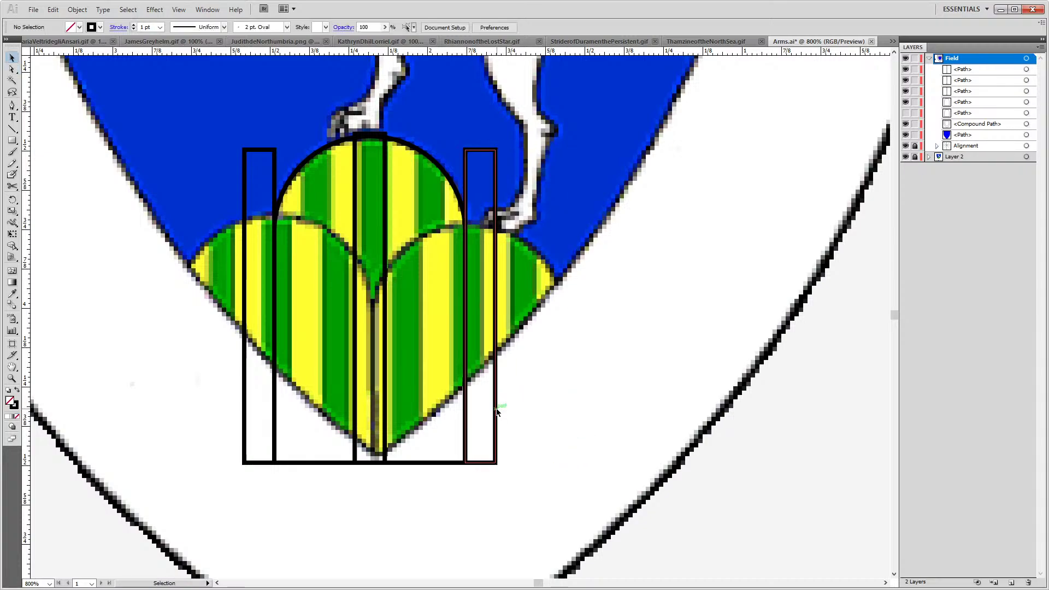
left_click_drag(497, 420, 467, 417)
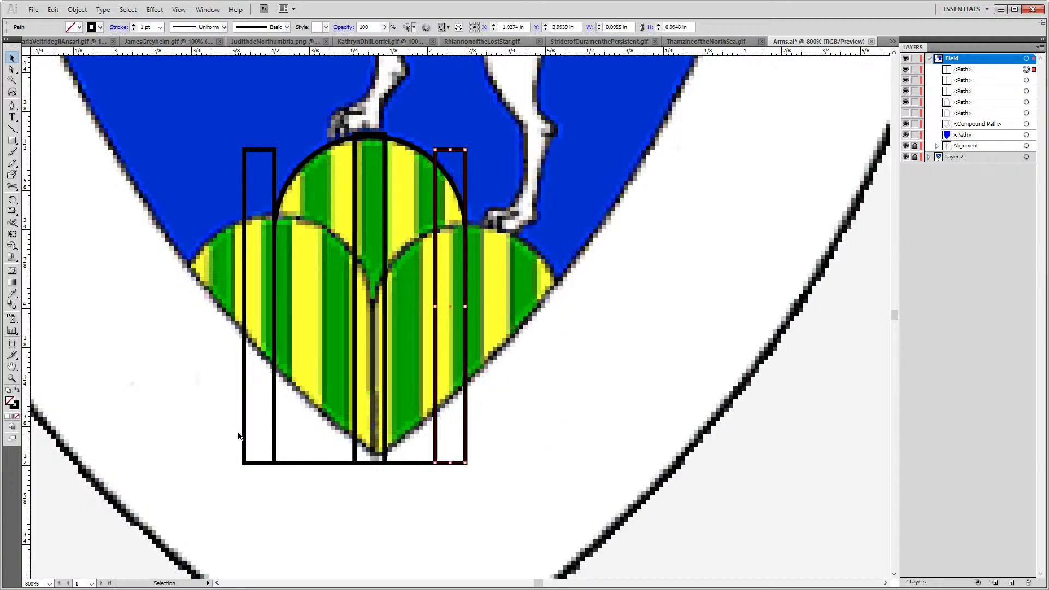
left_click_drag(243, 435, 275, 437)
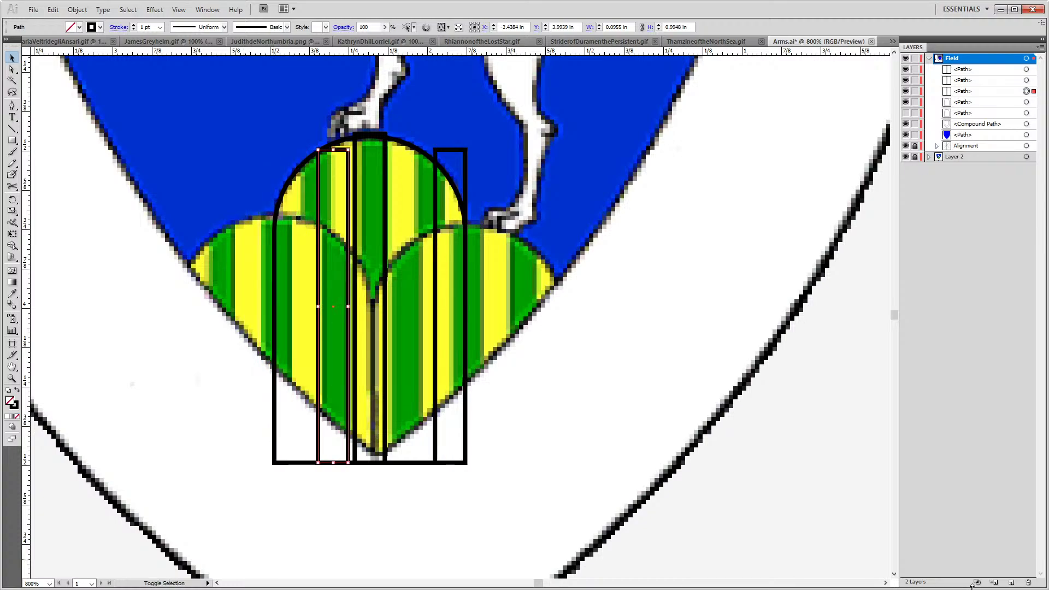
key("shift+Right")
key("shift+Right")
key("shift+Right")
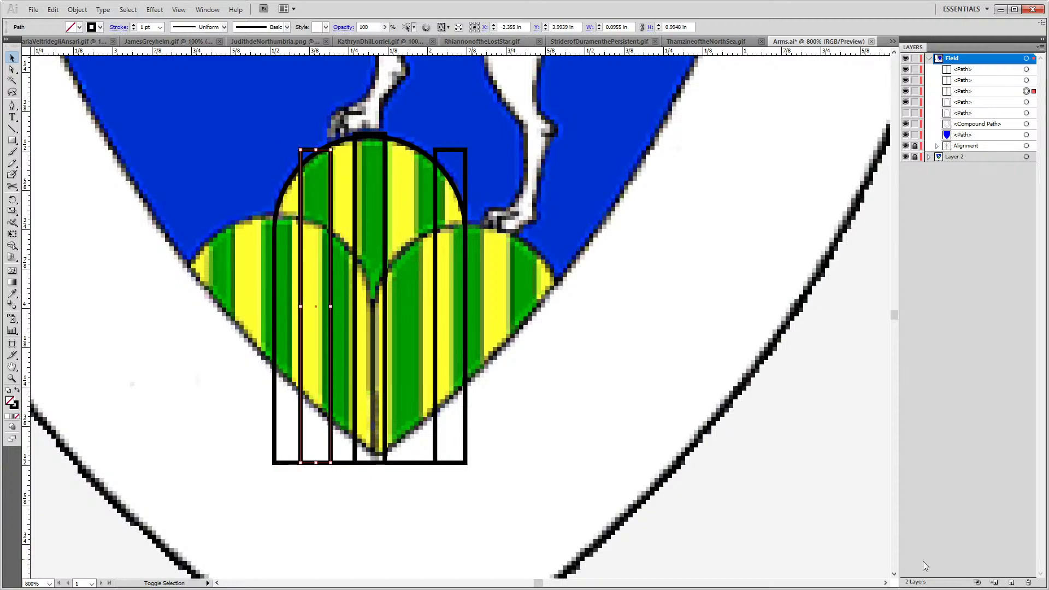
Nudge the outer bars with the arrow keys to even their spacing, then hide Layer 2
left_click(465, 317)
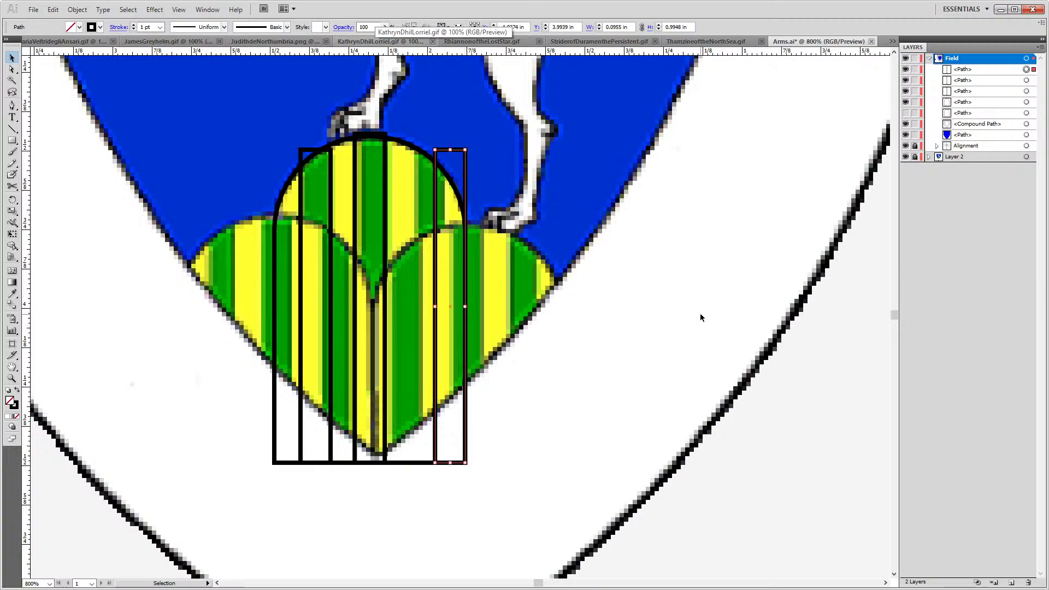
key("shift+Left")
key("shift+Left")
key("shift+Left")
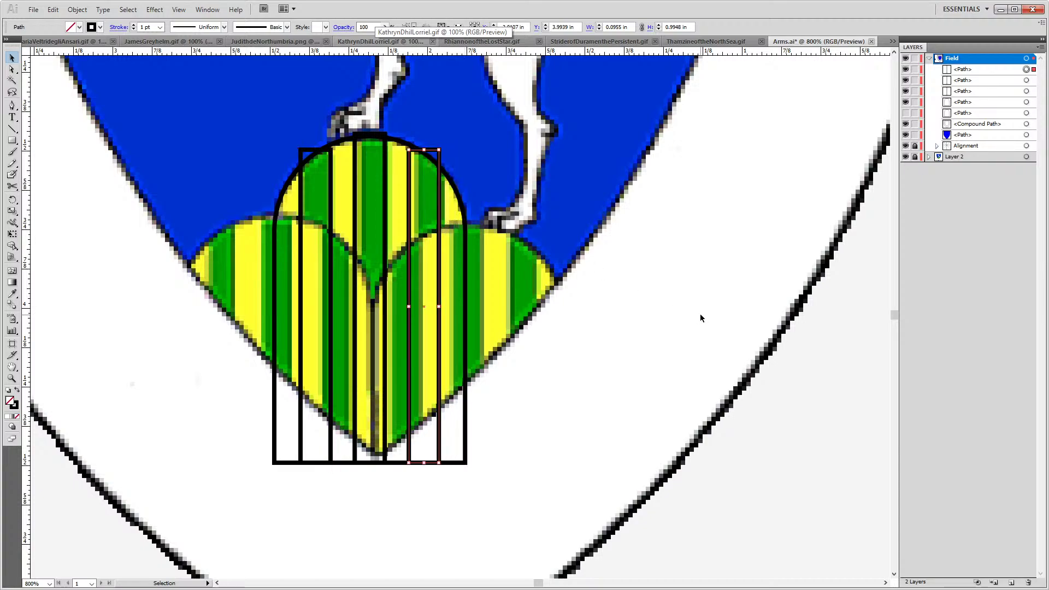
key("Right")
key("Right")
key("Right")
key("Right")
key("Right")
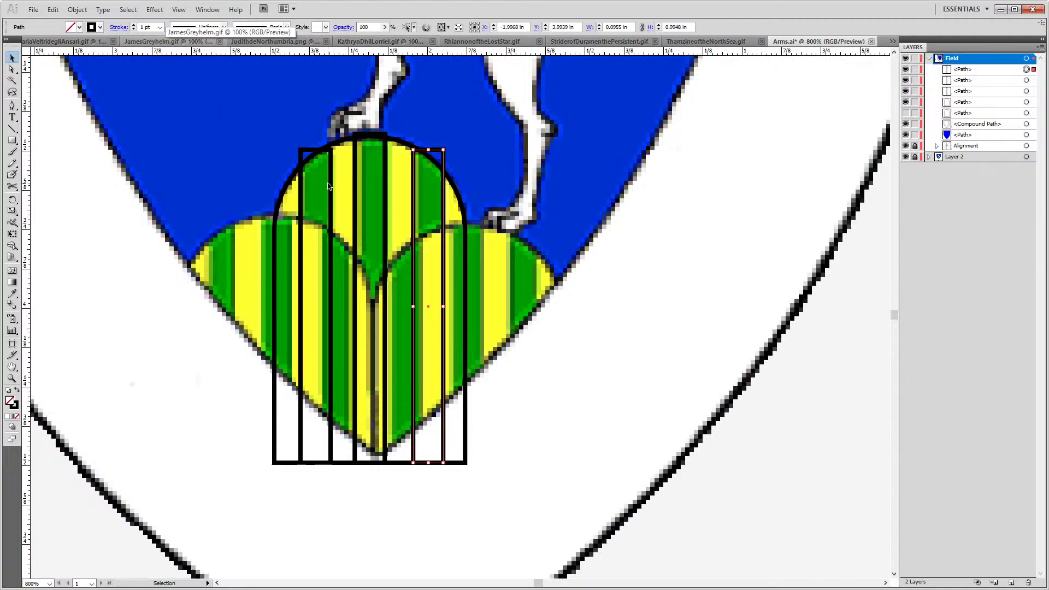
left_click(331, 186)
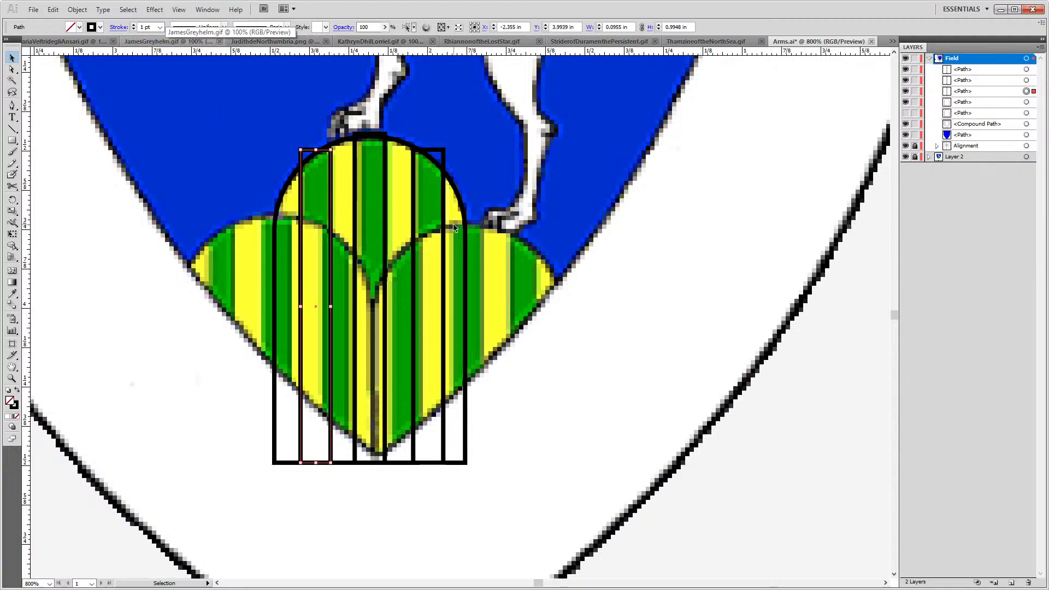
key("Left")
key("Left")
key("Left")
key("Left")
key("Left")
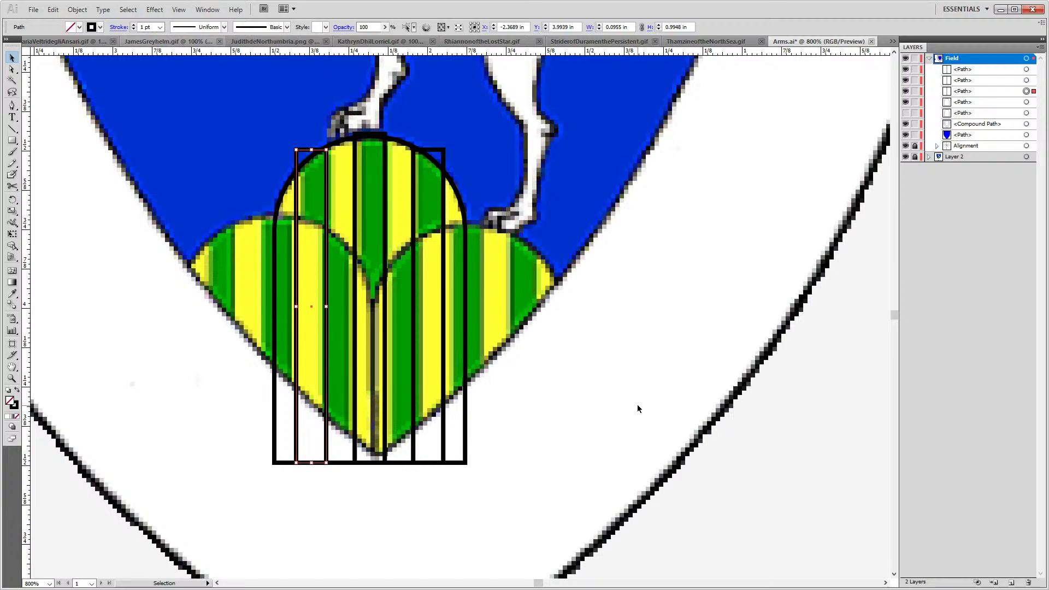
left_click(617, 385)
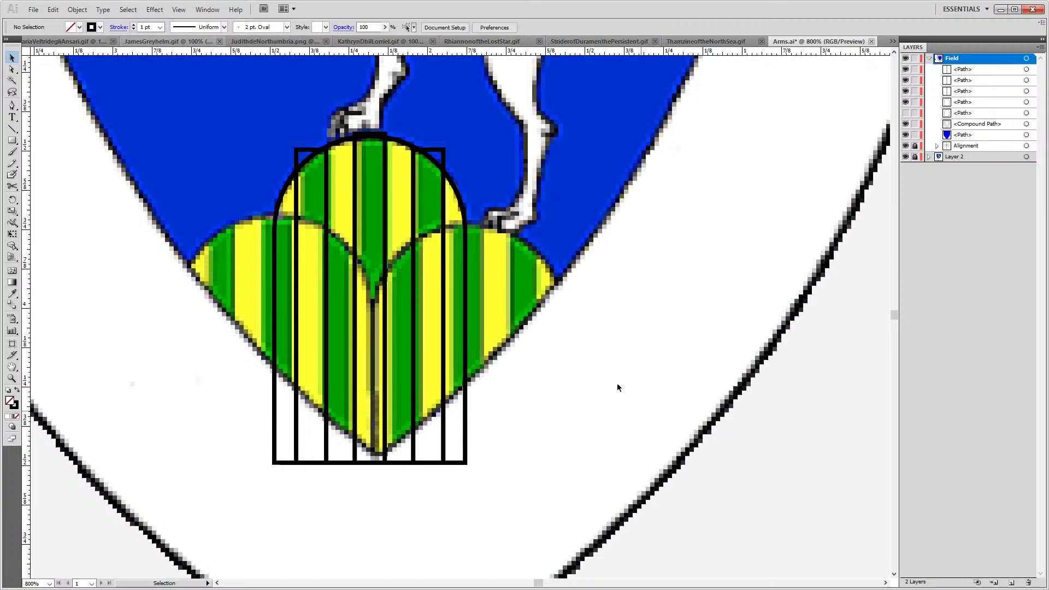
left_click(328, 175)
scroll(606, 132, "up", 3)
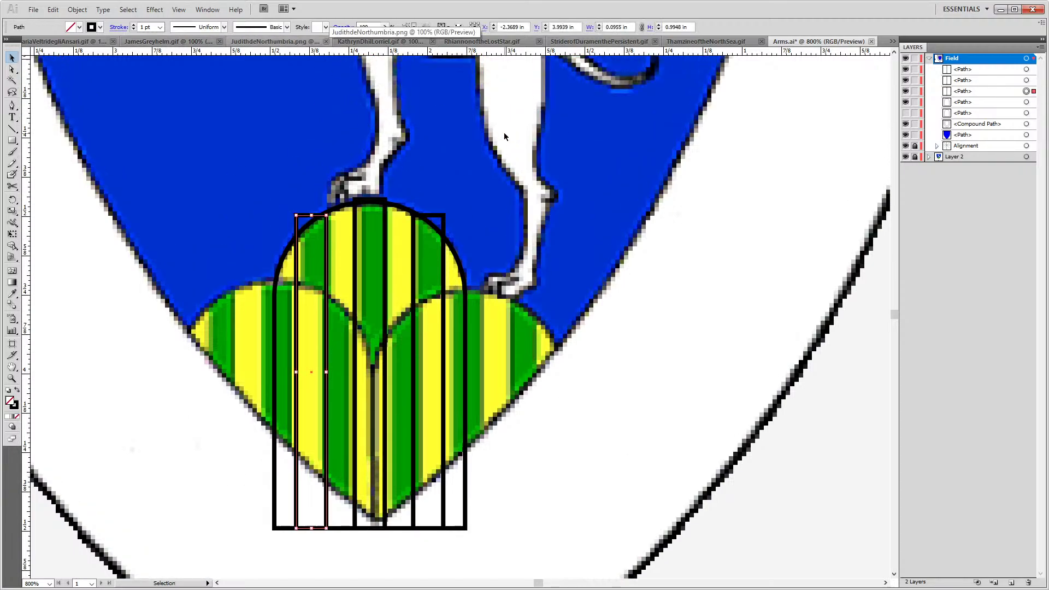
left_click(905, 156)
Select the outer bars' top anchors and drag them up above the arch, level with the centre bar
scroll(369, 181, "up", 5)
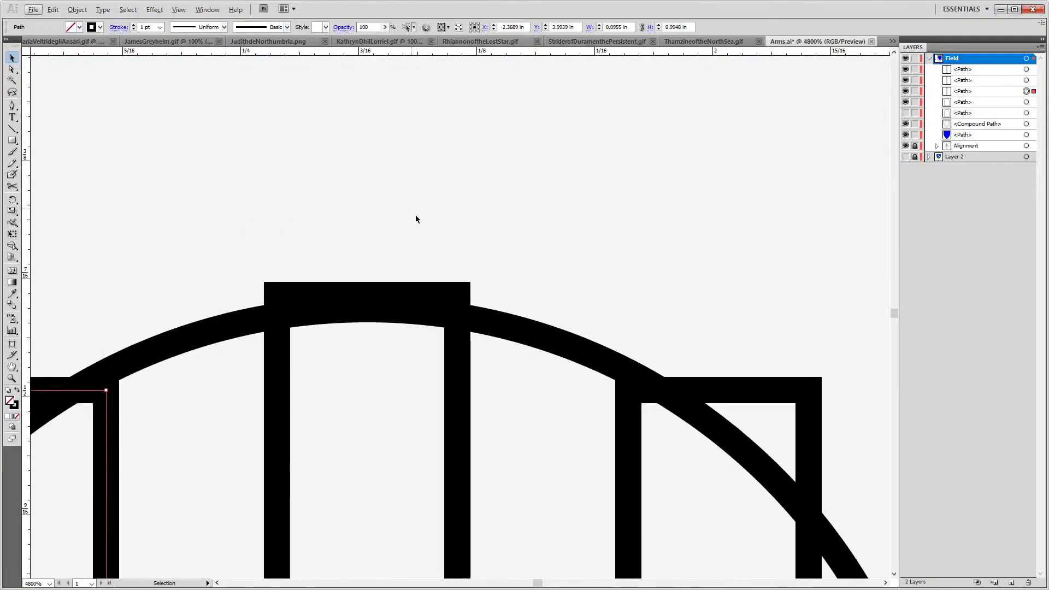
key("a")
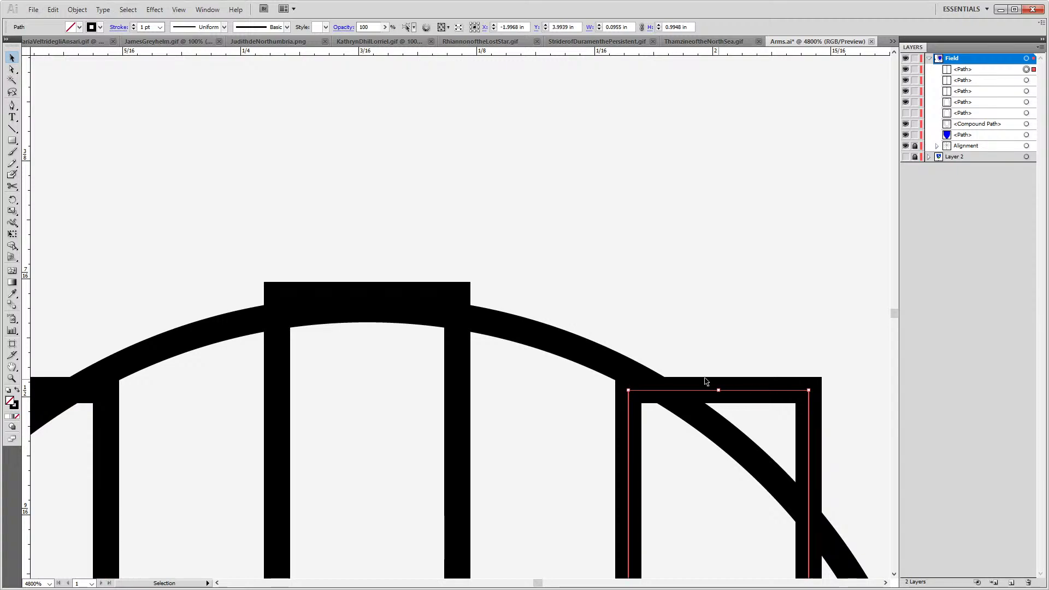
left_click(653, 397)
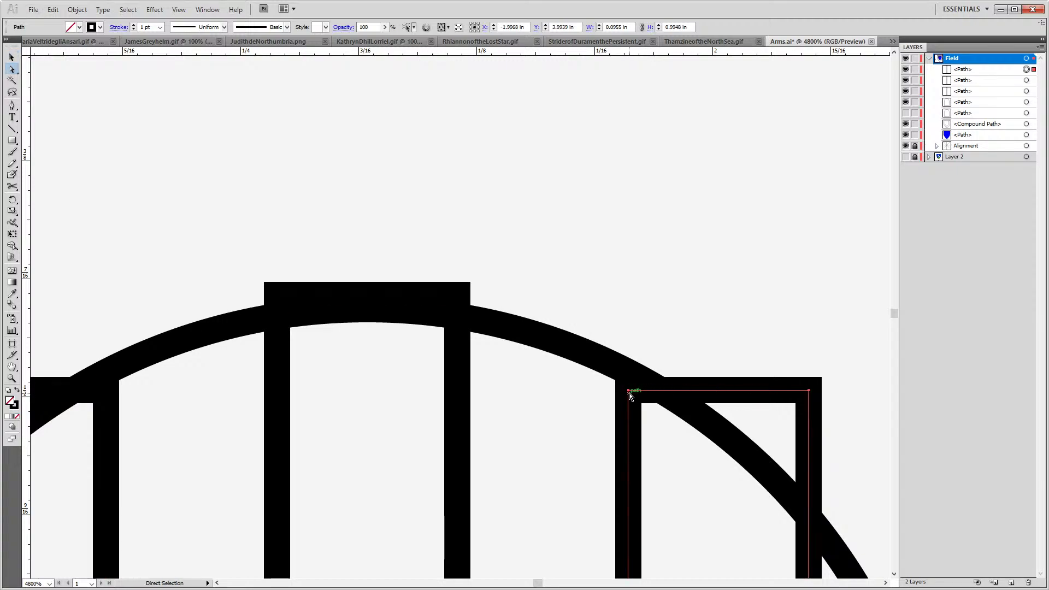
left_click(629, 390)
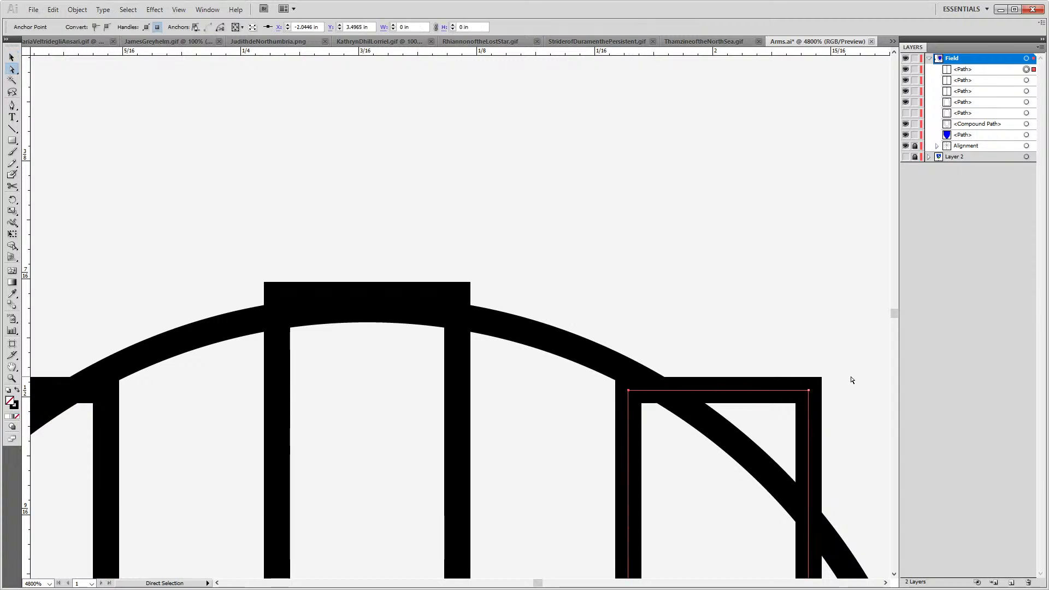
left_click(808, 391, "shift")
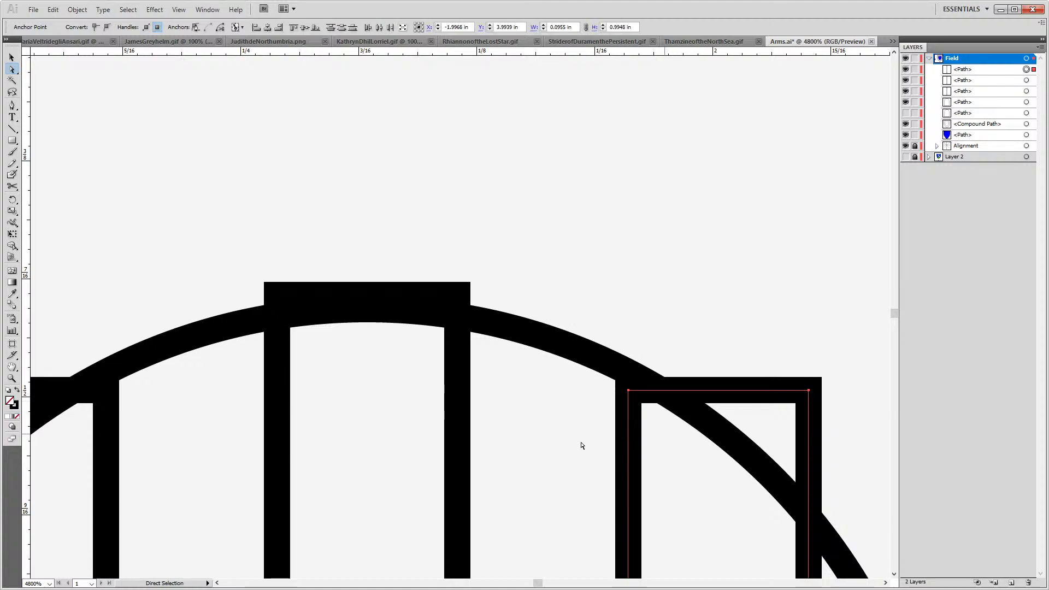
scroll(258, 398, "left", 5)
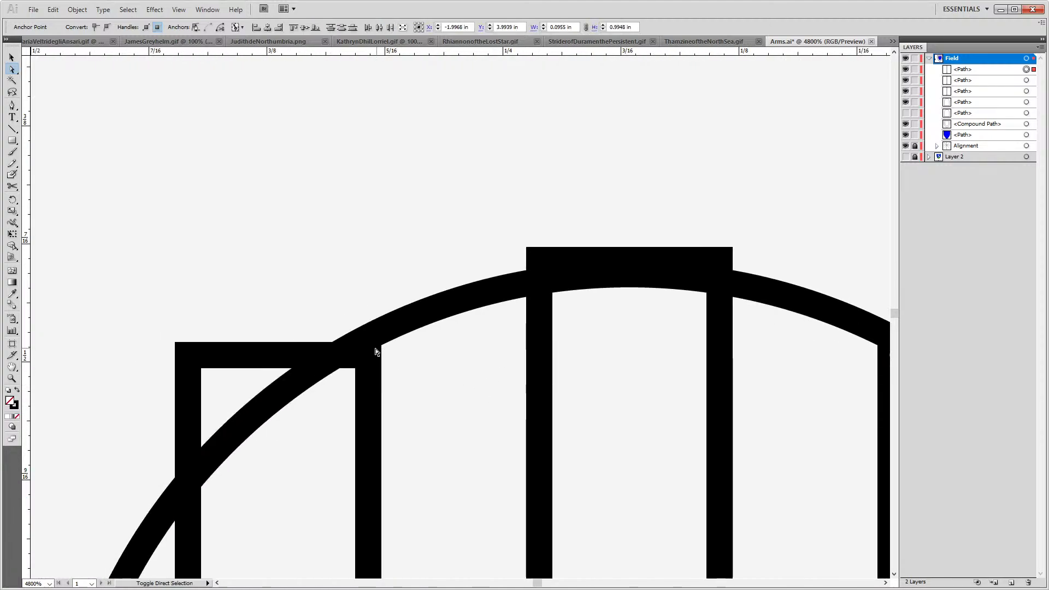
left_click_drag(375, 353, 161, 359)
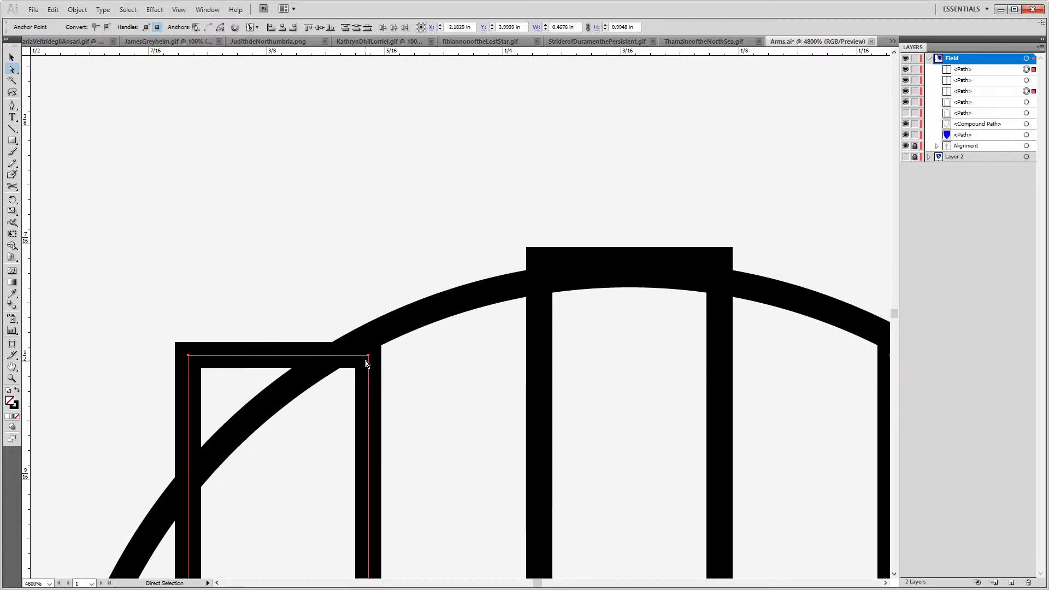
left_click_drag(369, 356, 373, 261)
scroll(417, 290, "down", 4)
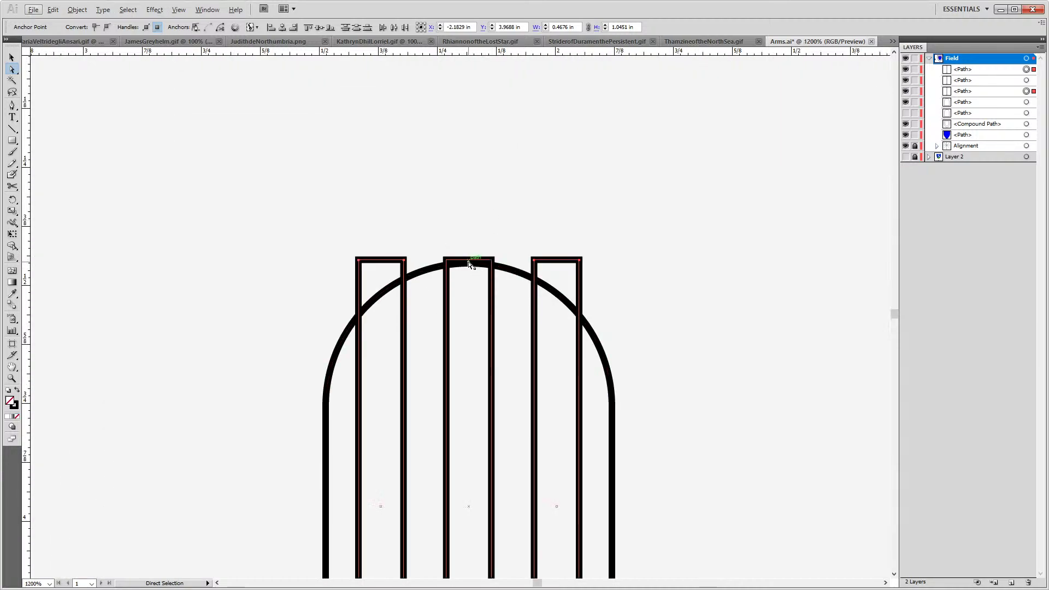
scroll(421, 409, "down", 5)
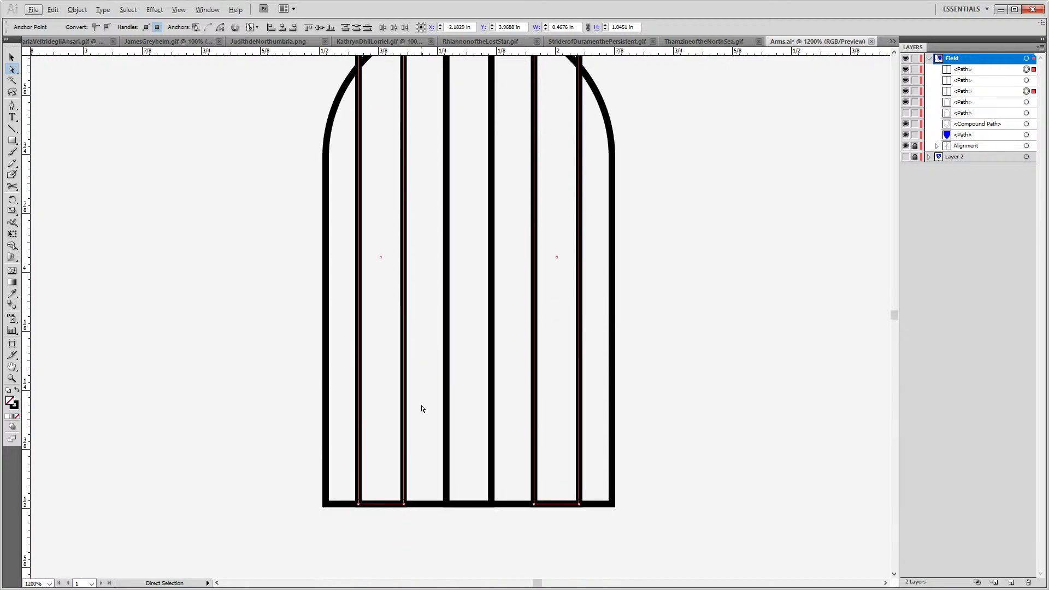
scroll(562, 140, "up", 4)
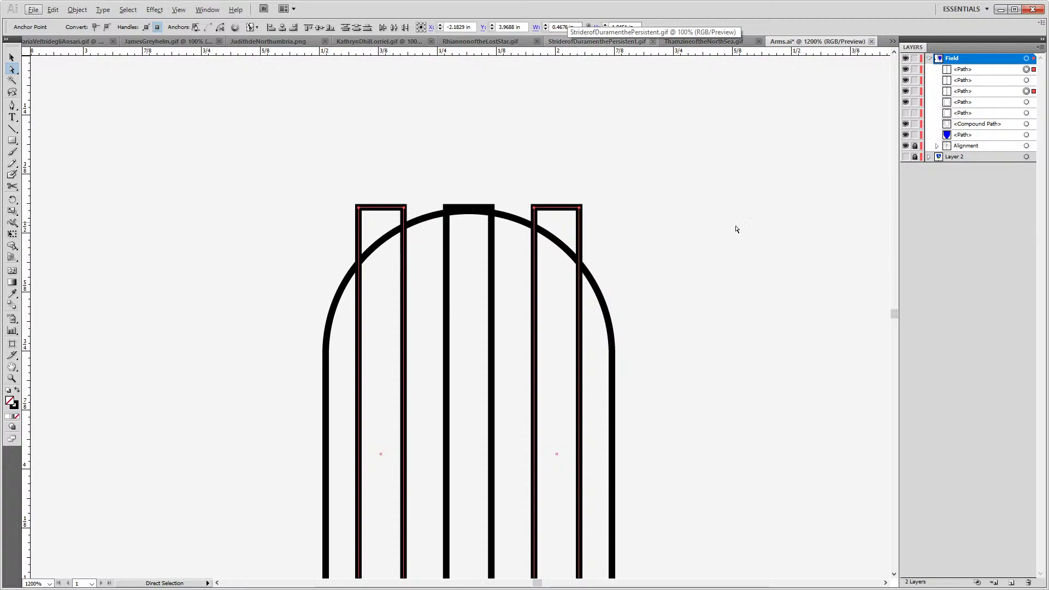
left_click(724, 241)
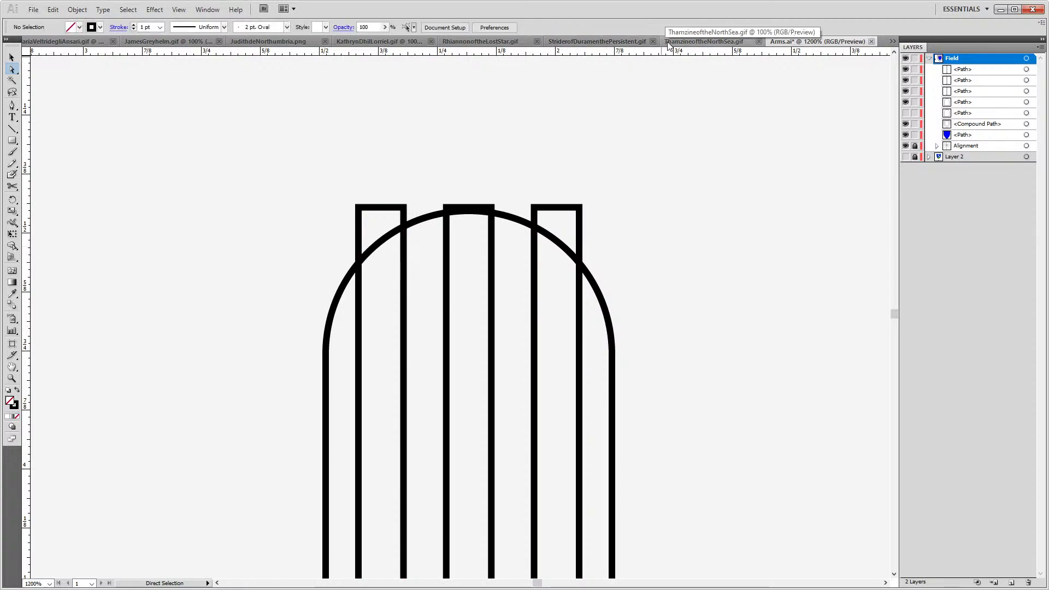
scroll(479, 68, "up", 1)
scroll(508, 244, "up", 1)
scroll(459, 346, "up", 1)
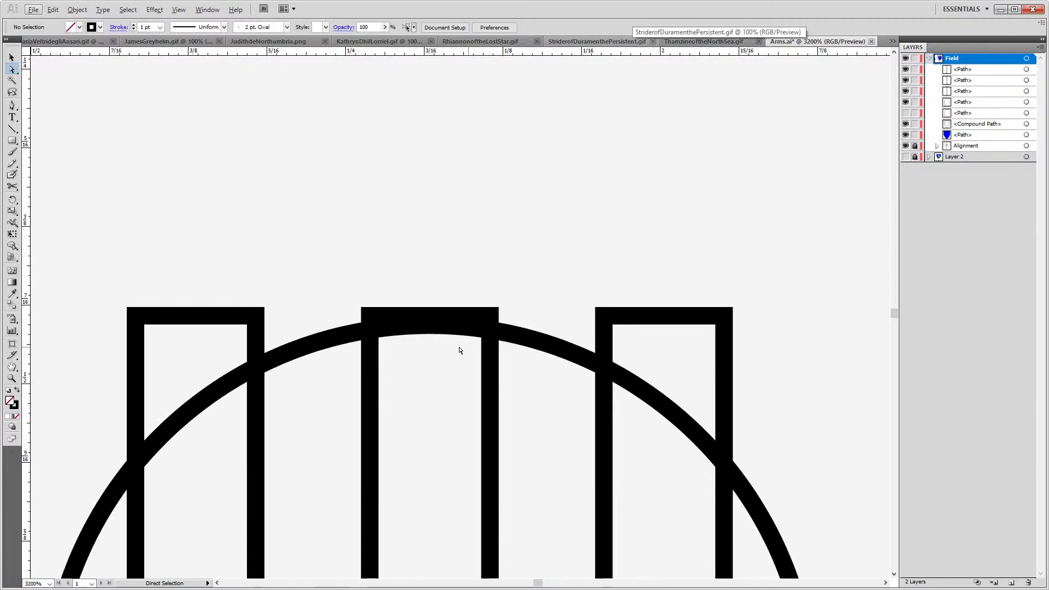
left_click(299, 352)
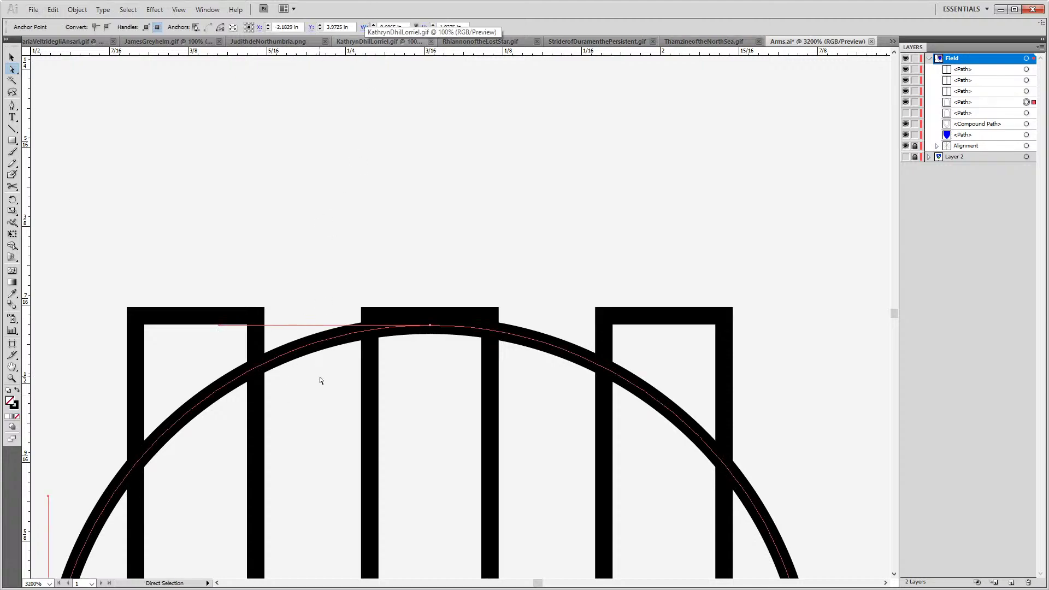
scroll(291, 386, "down", 2)
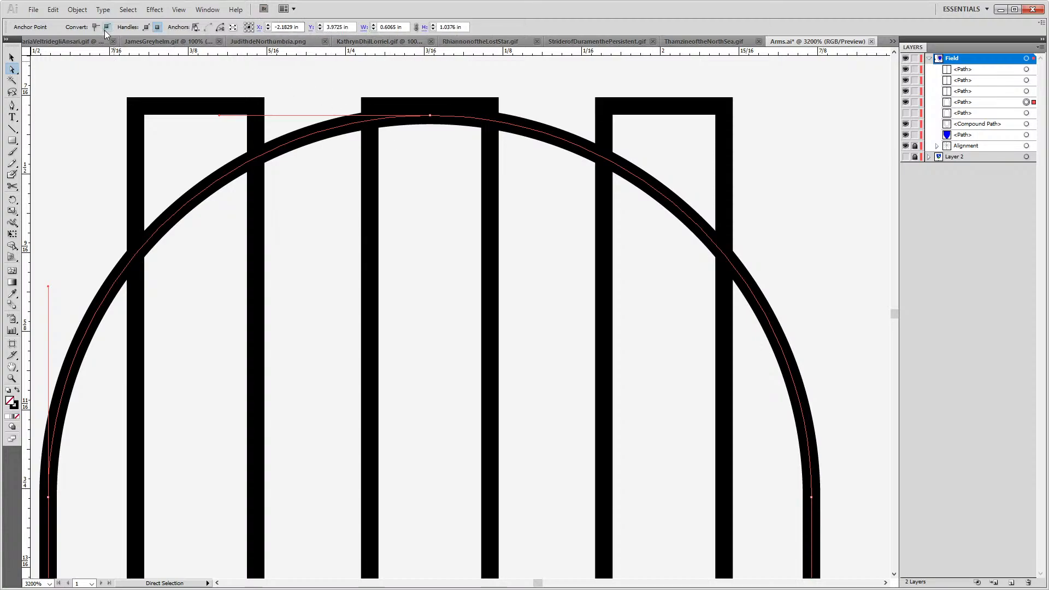
left_click(104, 11)
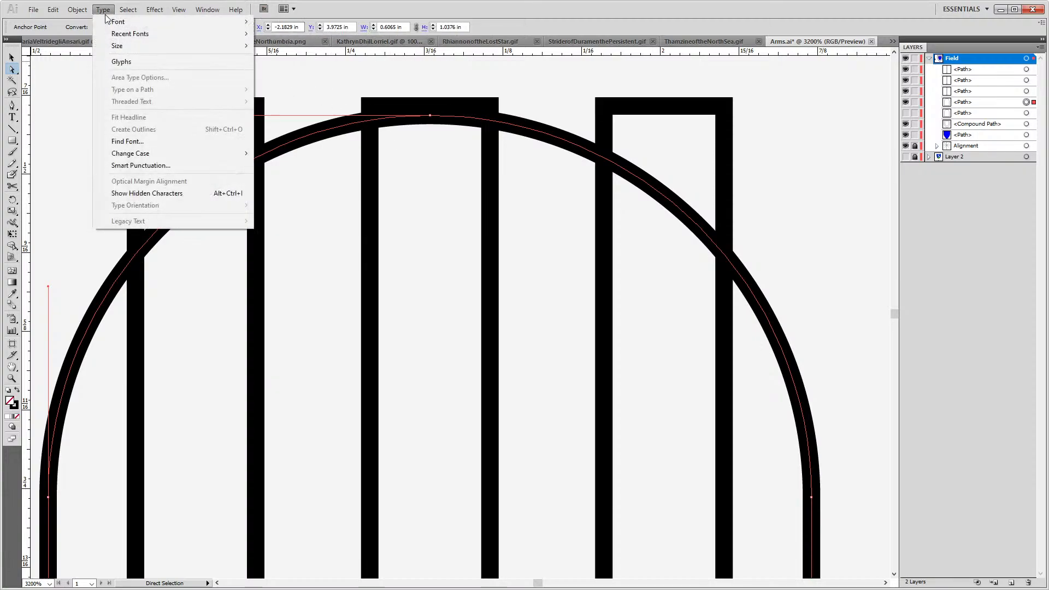
left_click(837, 171)
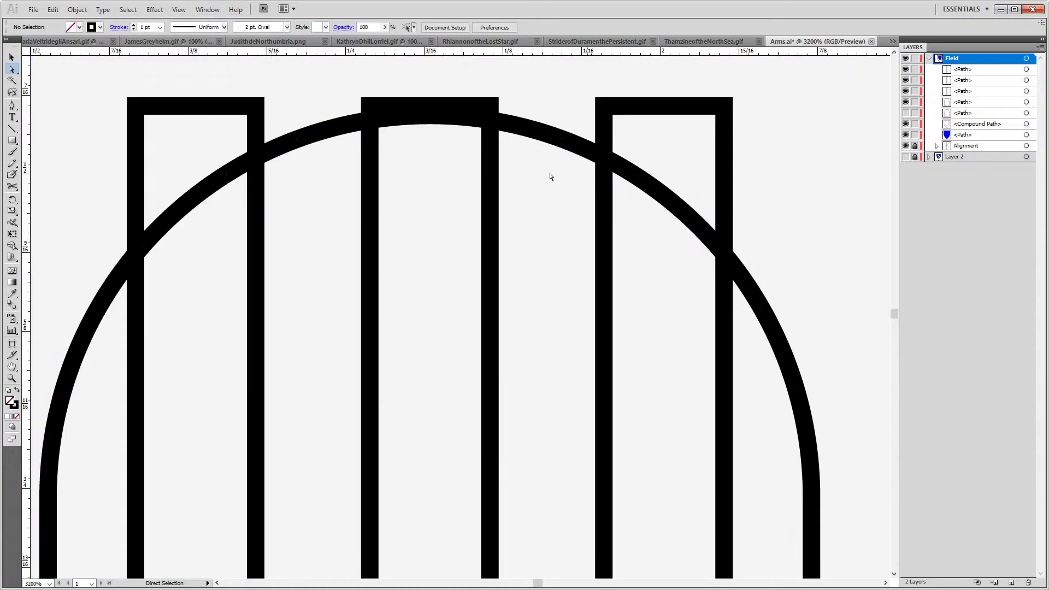
left_click(290, 141)
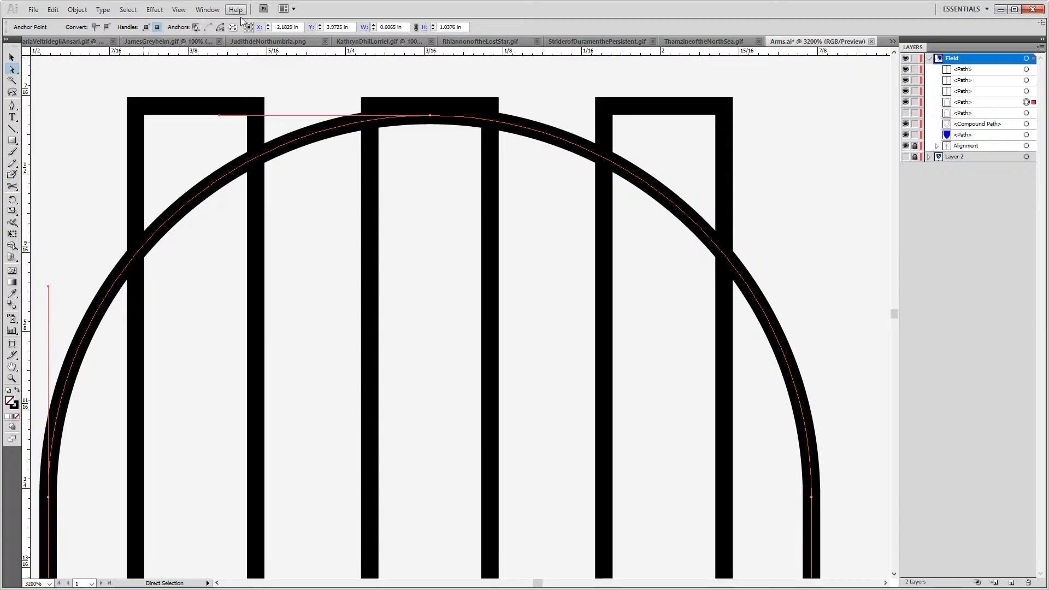
Drag horizontal guides to the arch/bar crossings and vertical guides along each bar edge, then lock them
left_click_drag(299, 52, 257, 157)
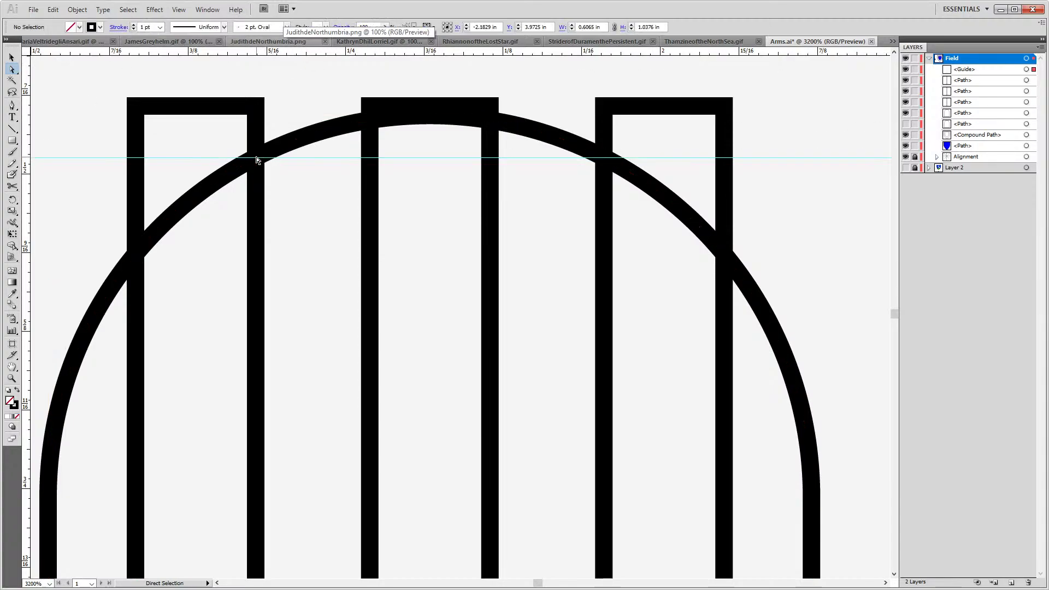
left_click_drag(203, 53, 137, 258)
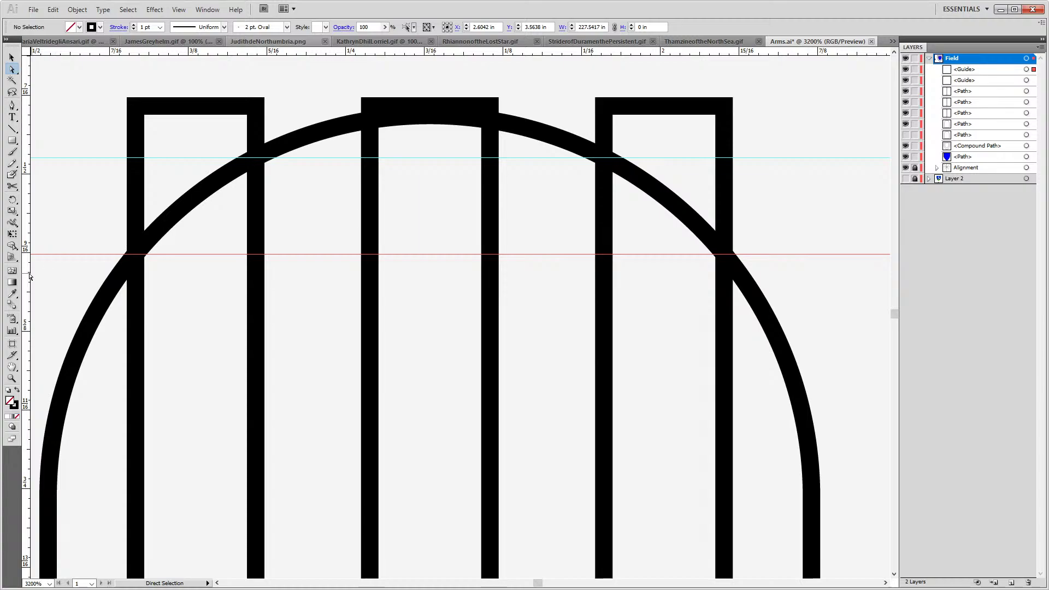
left_click_drag(26, 278, 136, 287)
left_click_drag(29, 283, 256, 327)
left_click_drag(32, 299, 369, 342)
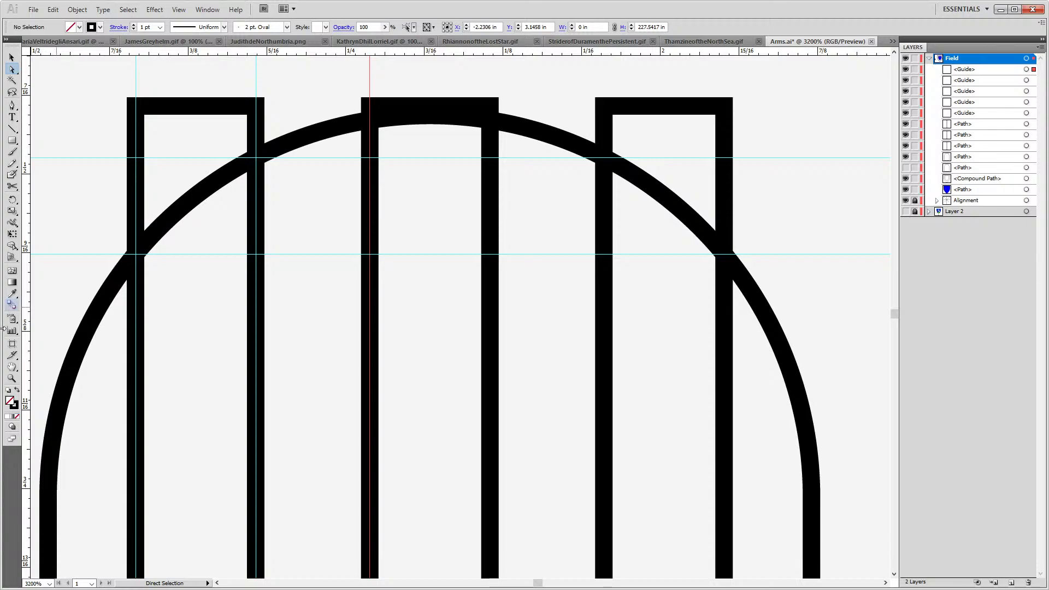
left_click_drag(26, 366, 490, 371)
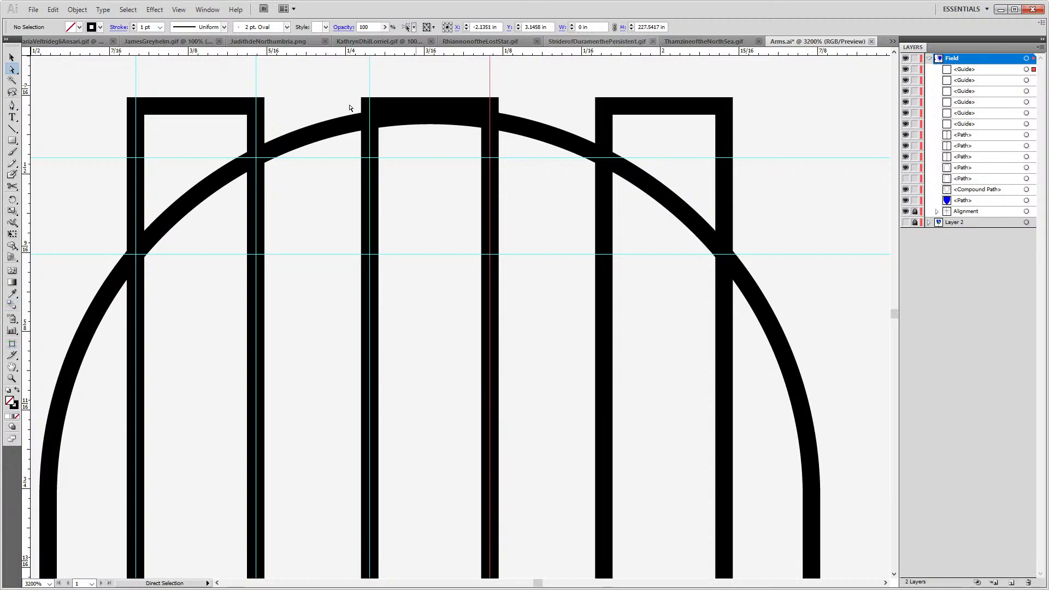
left_click_drag(29, 322, 604, 351)
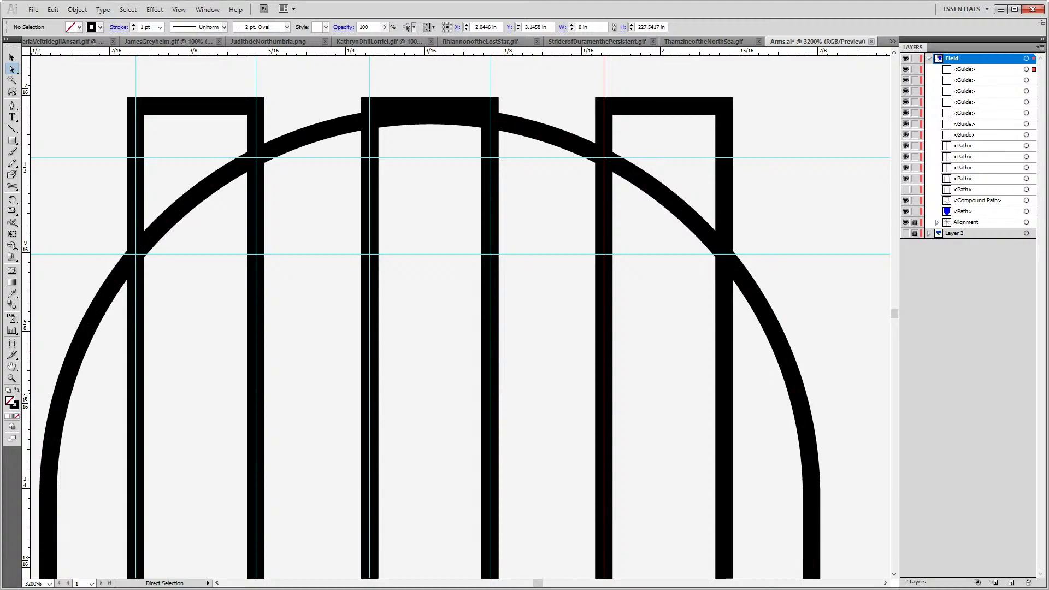
left_click_drag(25, 397, 724, 341)
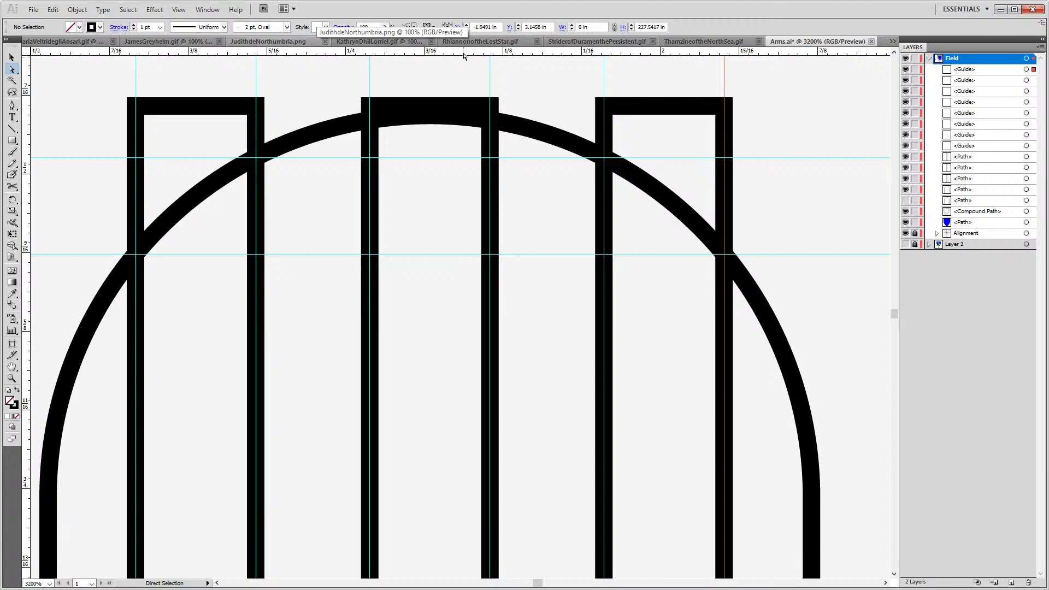
left_click_drag(462, 52, 491, 126)
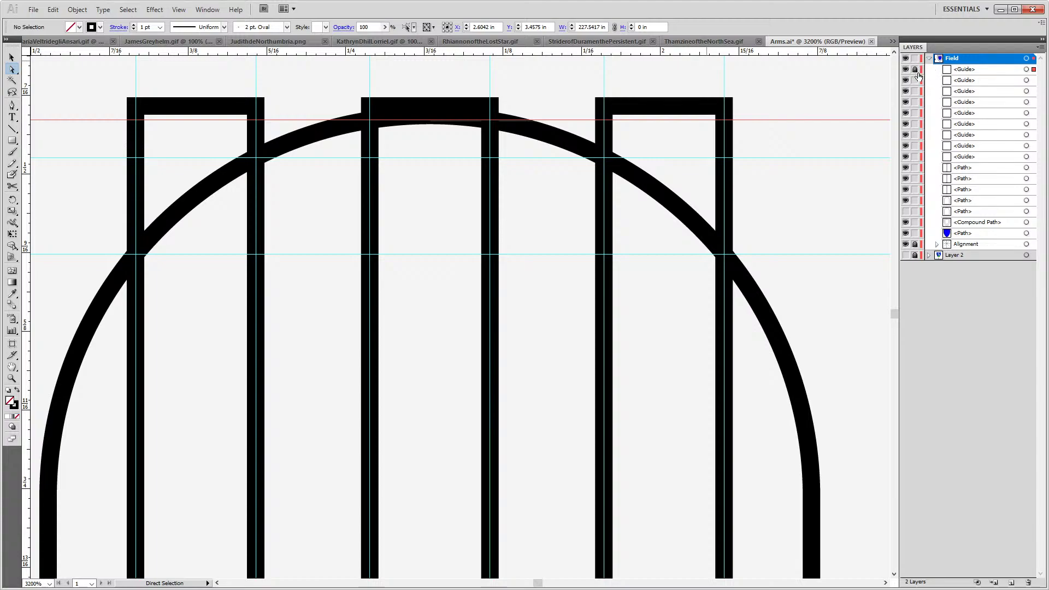
left_click_drag(918, 75, 916, 158)
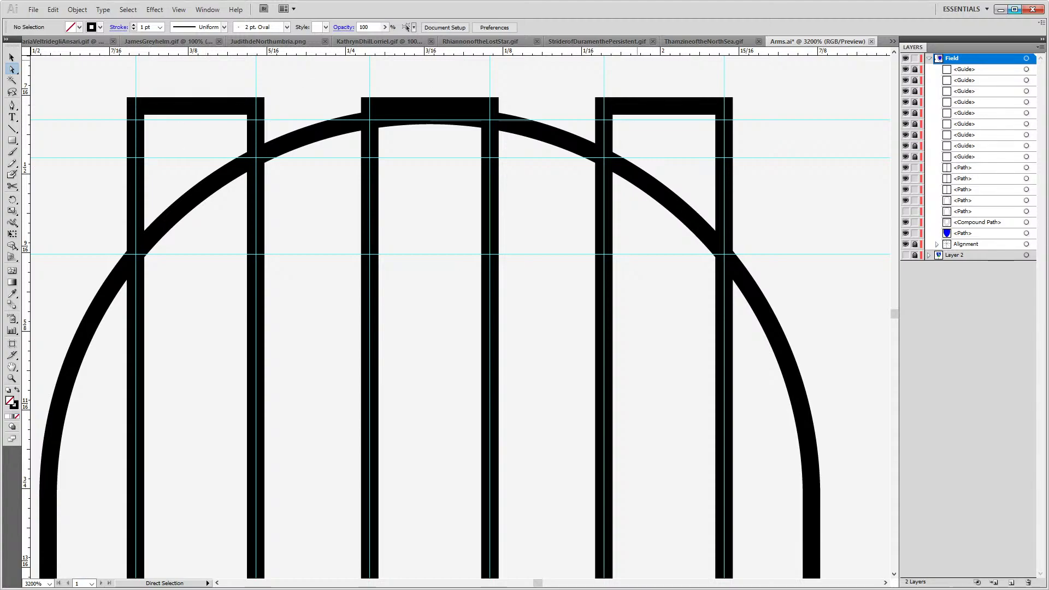
With the Scissors tool (C), cut the arch at the left stem and next stem crossings
scroll(852, 387, "down", 3)
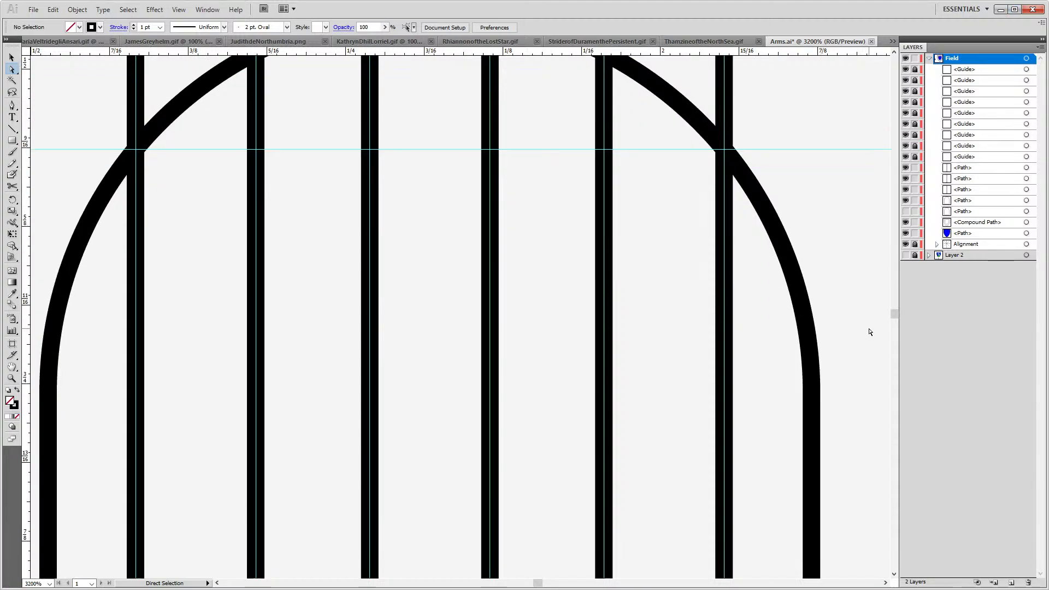
scroll(871, 327, "up", 2)
left_click(749, 295)
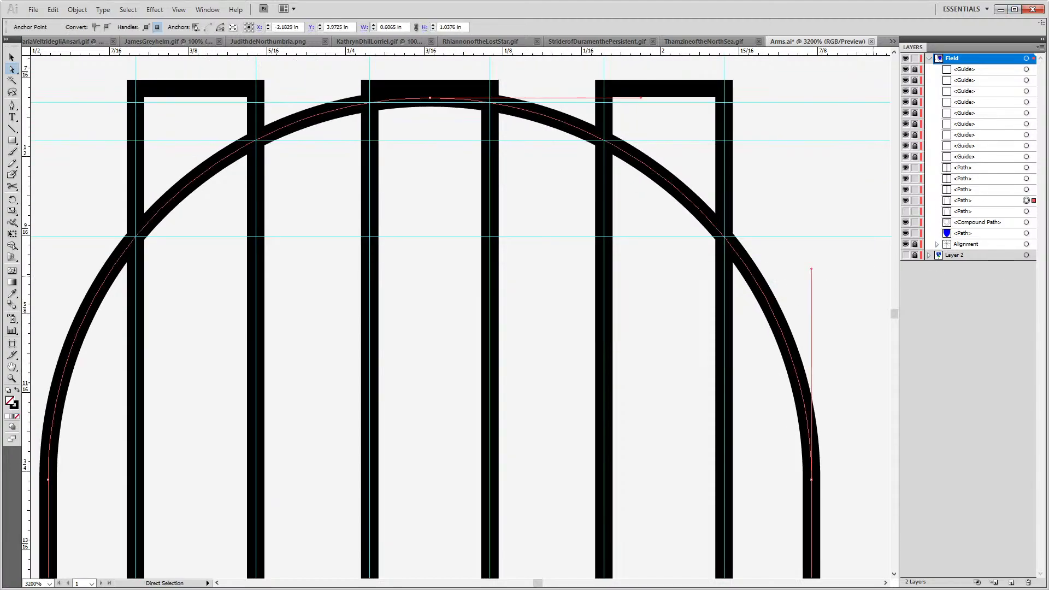
key("c")
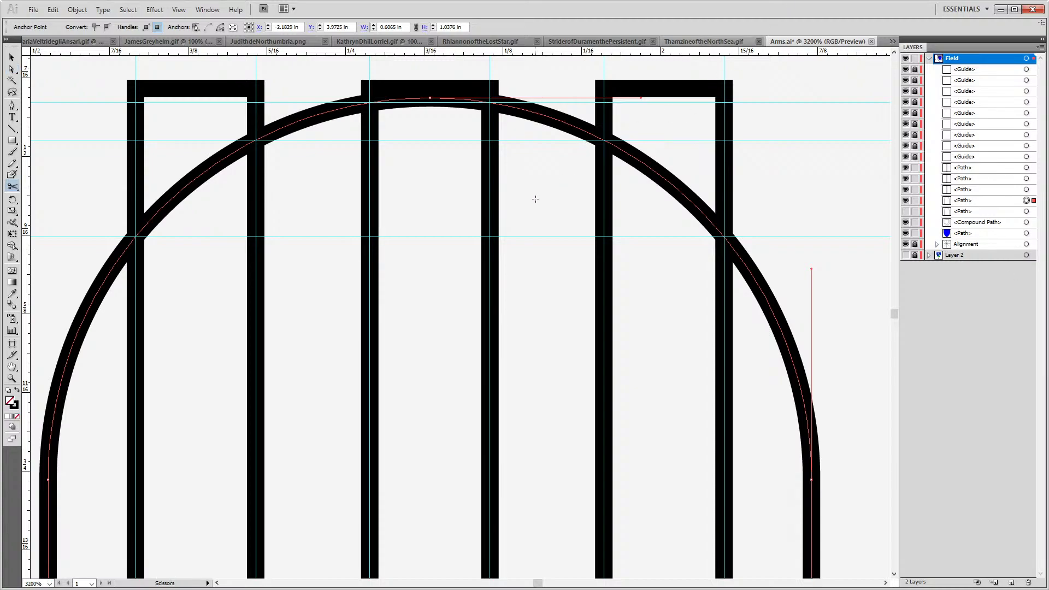
scroll(101, 243, "up", 1)
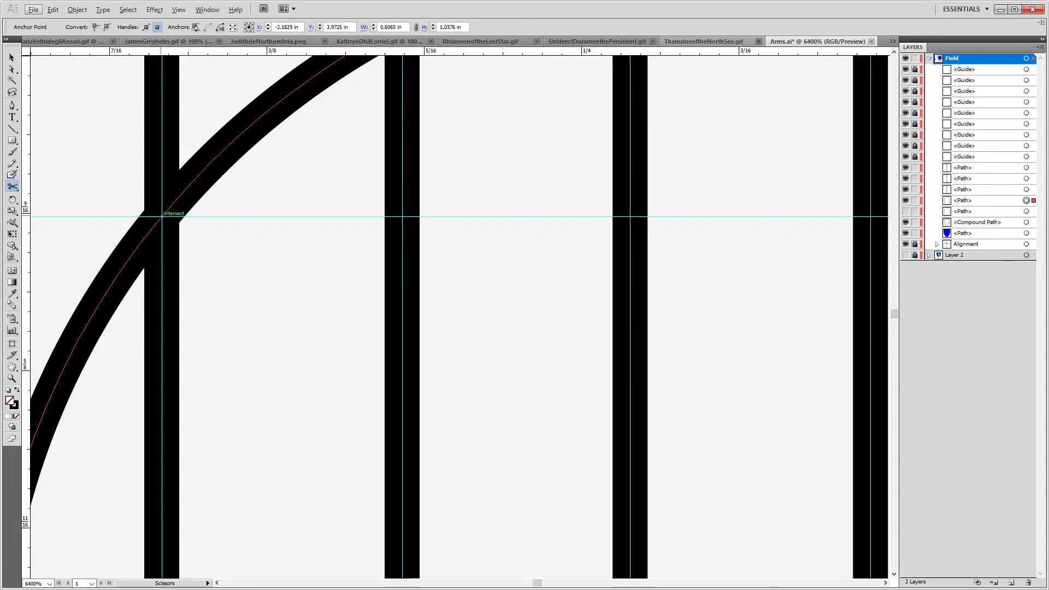
left_click(162, 215)
left_click_drag(351, 129, 320, 344)
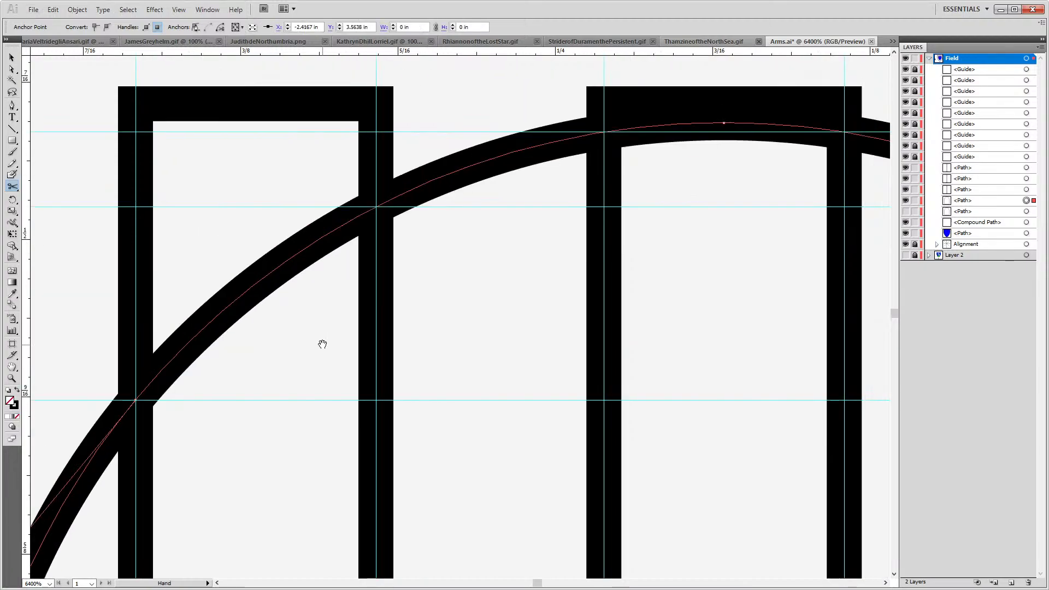
left_click(376, 207)
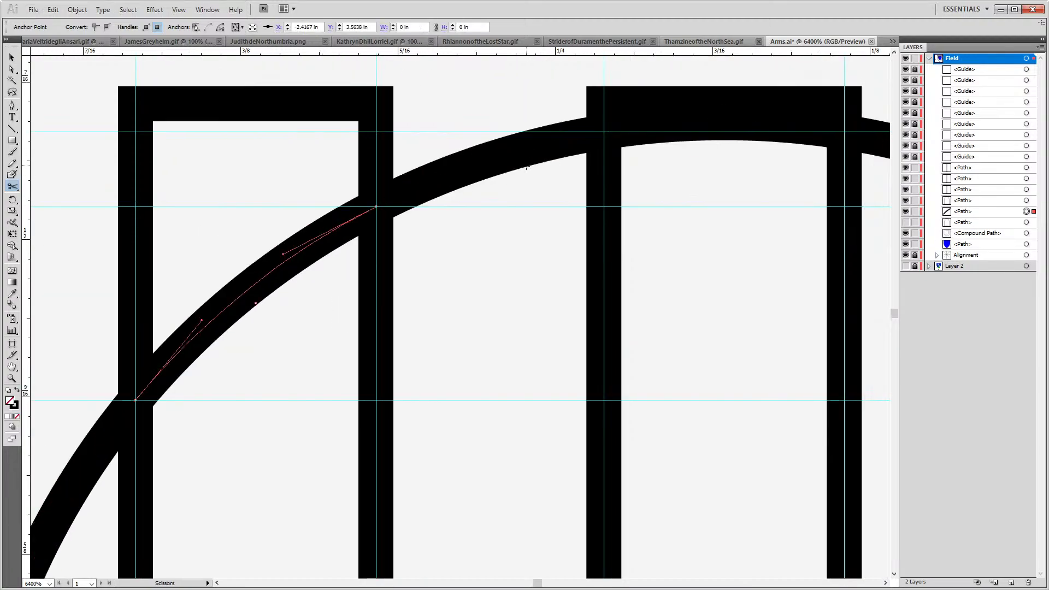
left_click_drag(533, 183, 523, 139)
key("ctrl+minus")
key("ctrl+minus")
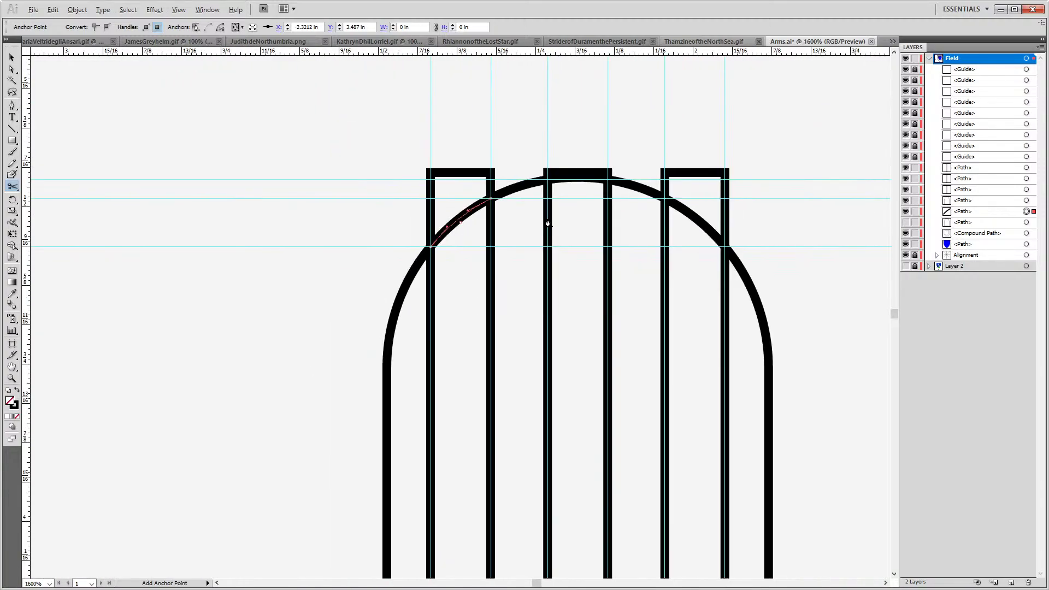
Cut the arch at the right stem crossings and at the left-centre and right-centre crossings
key("a")
left_click(771, 427)
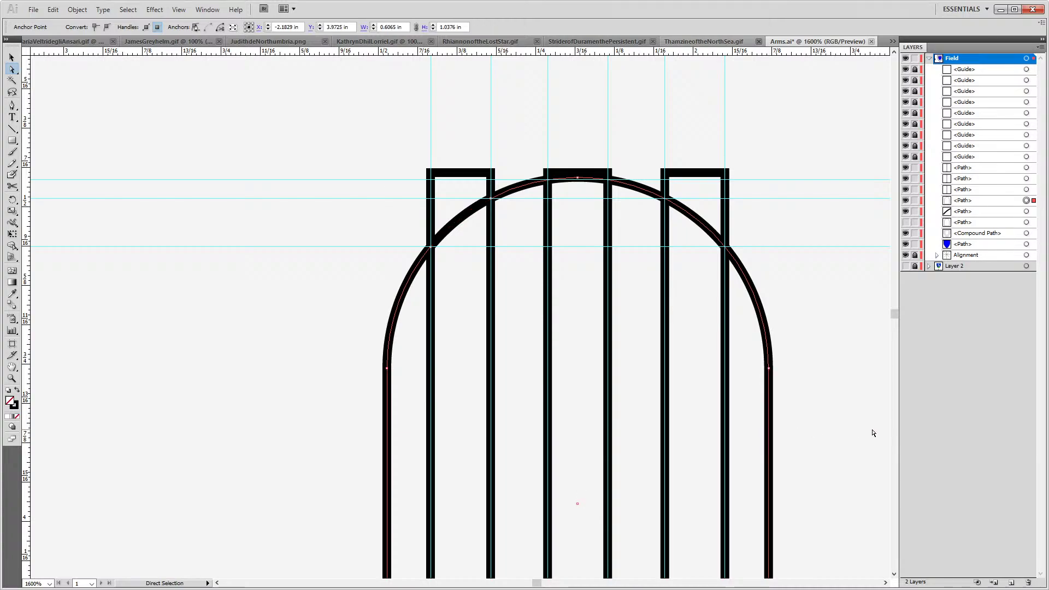
key("v")
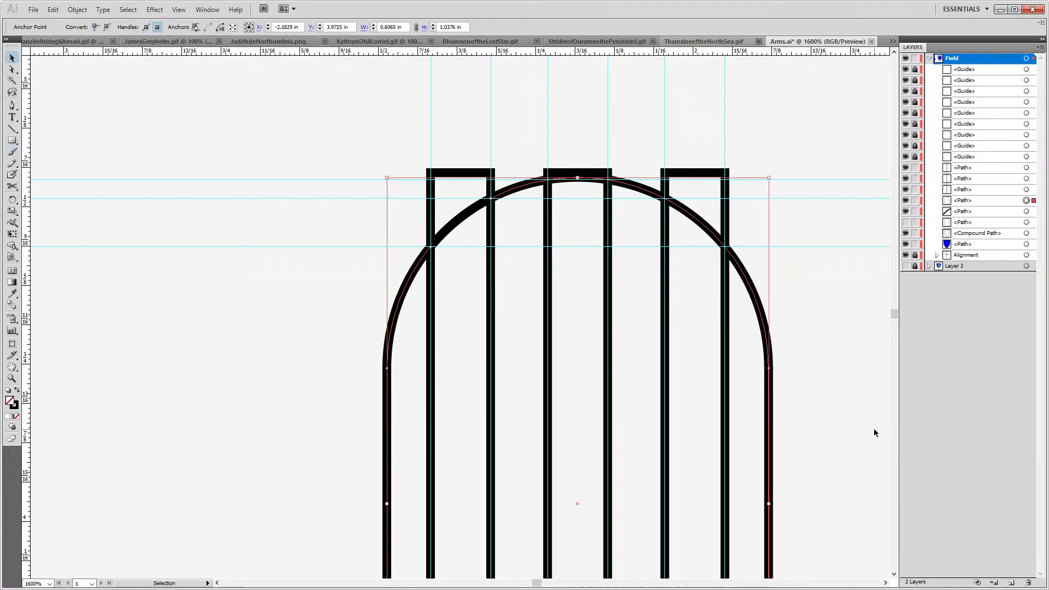
key("plus")
scroll(600, 61, "up", 1)
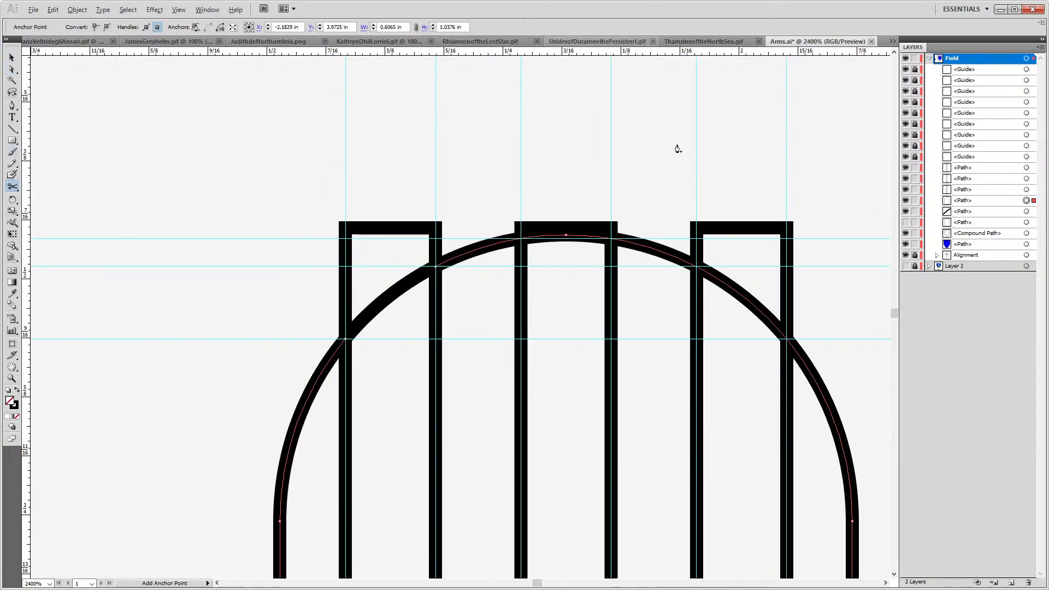
scroll(678, 149, "up", 3)
scroll(581, 179, "down", 2)
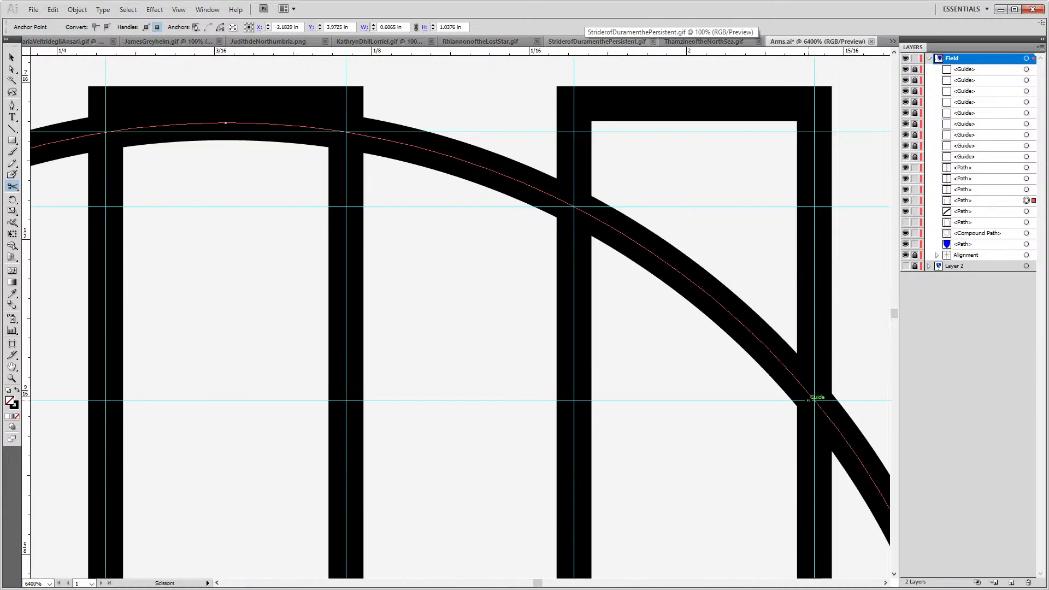
left_click(814, 399)
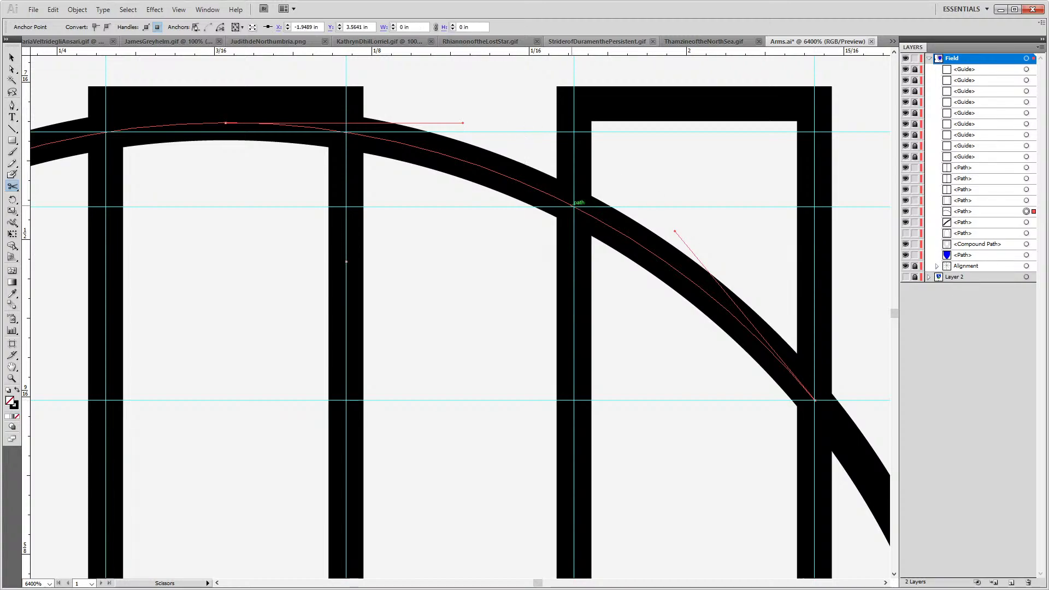
left_click(573, 206)
left_click_drag(377, 191, 481, 216)
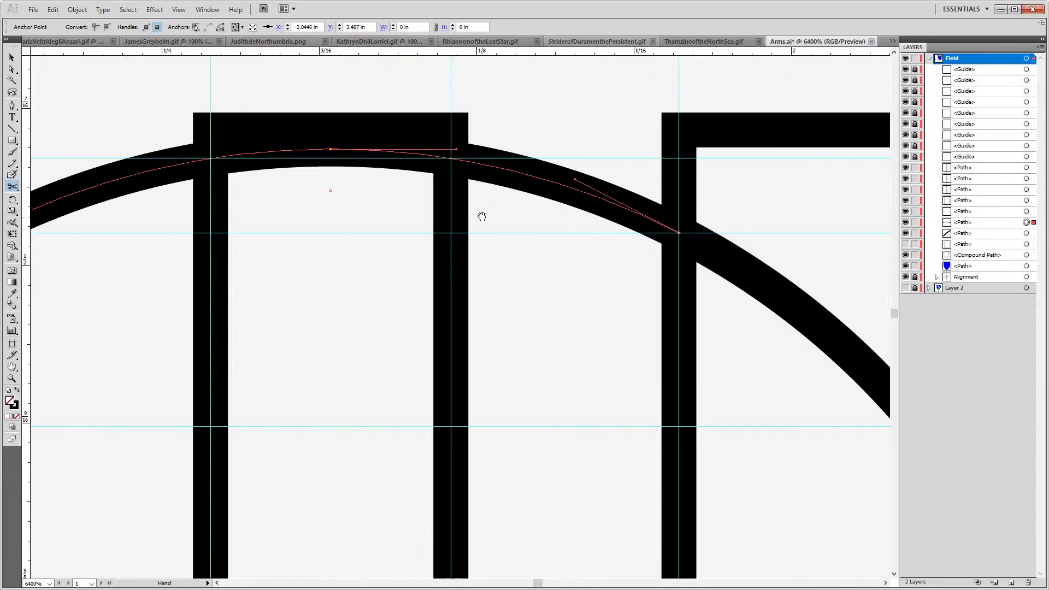
left_click(452, 158)
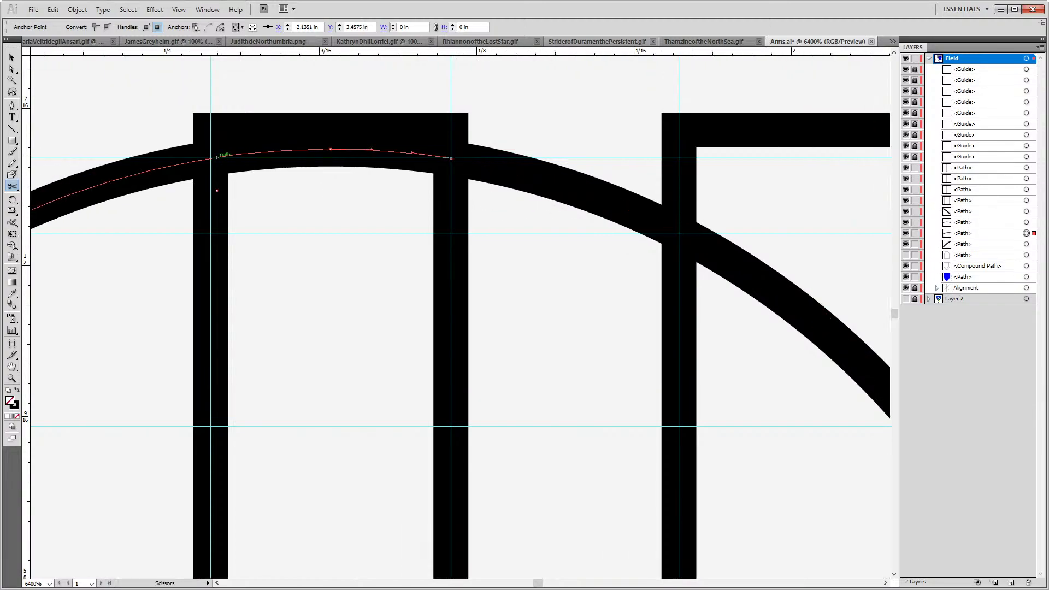
left_click(210, 158)
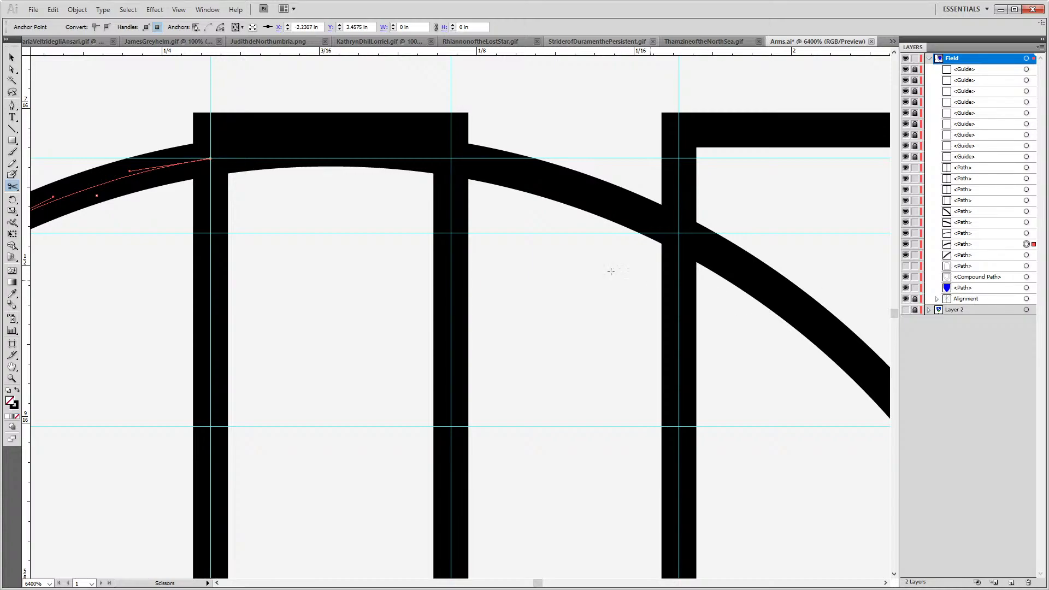
scroll(578, 267, "down", 4)
Marquee-select and delete the outer arc pieces and the left-centre arc segment
key("a")
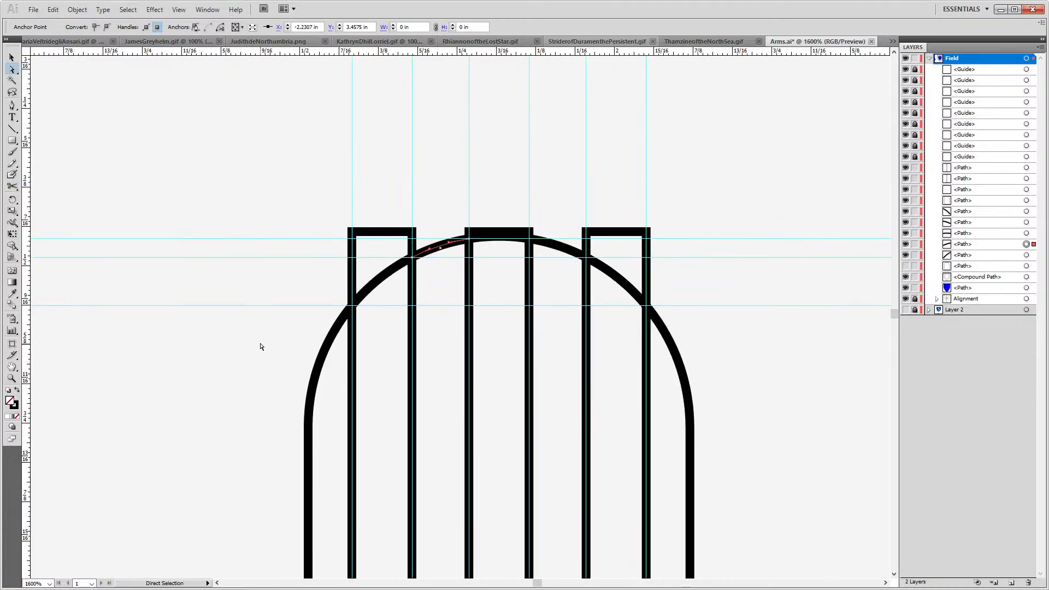
scroll(461, 424, "down", 3)
left_click_drag(258, 275, 339, 355)
key("Delete")
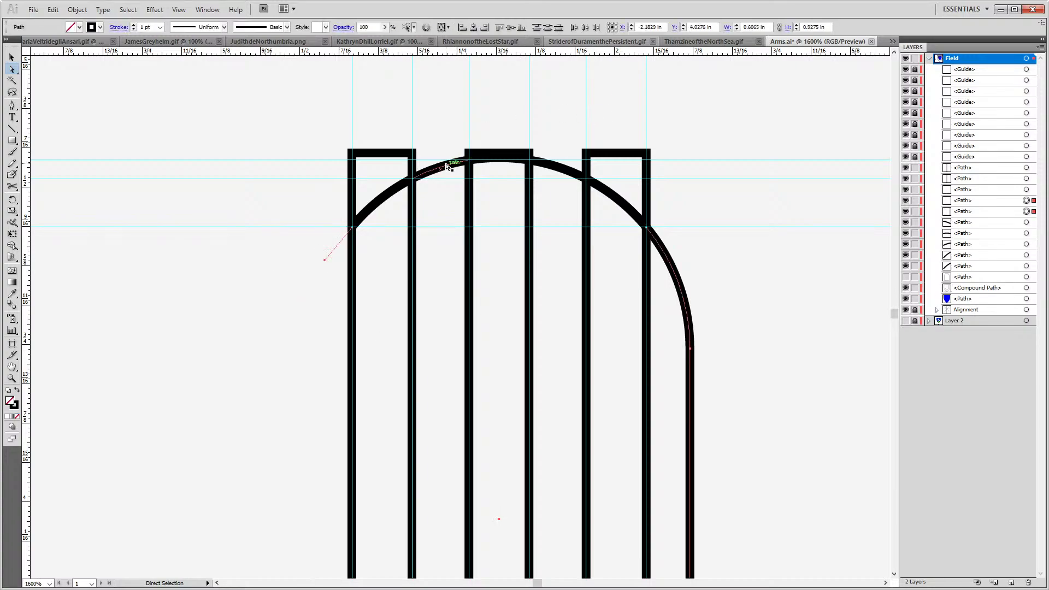
key("Delete")
left_click_drag(445, 179, 447, 205)
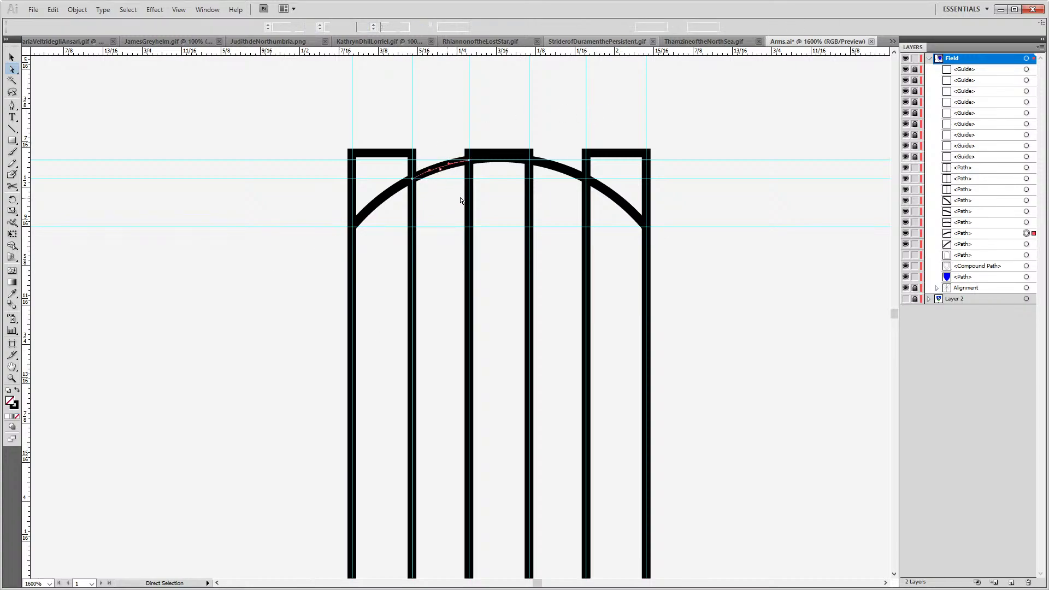
key("Delete")
Delete the right-centre arc segment and select the three stem outlines
left_click_drag(557, 140, 562, 201)
key("Delete")
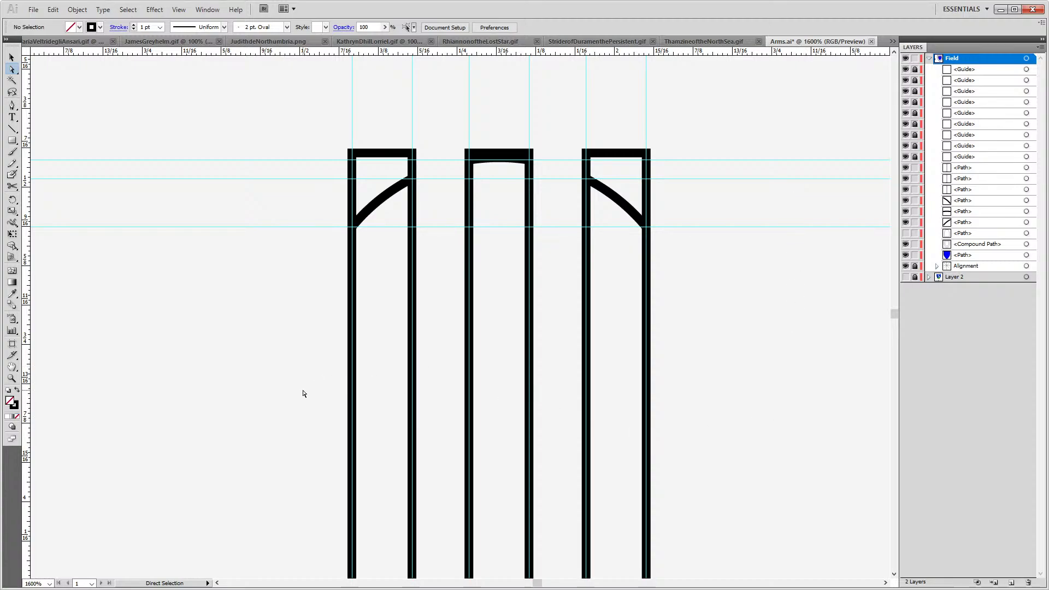
left_click_drag(335, 399, 751, 463)
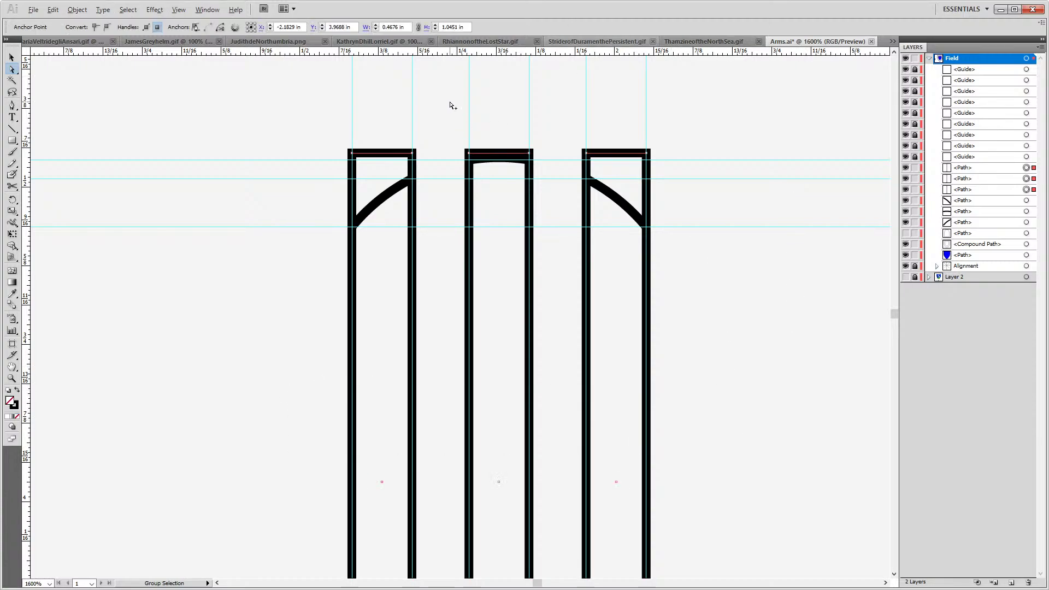
scroll(453, 105, "up", 4)
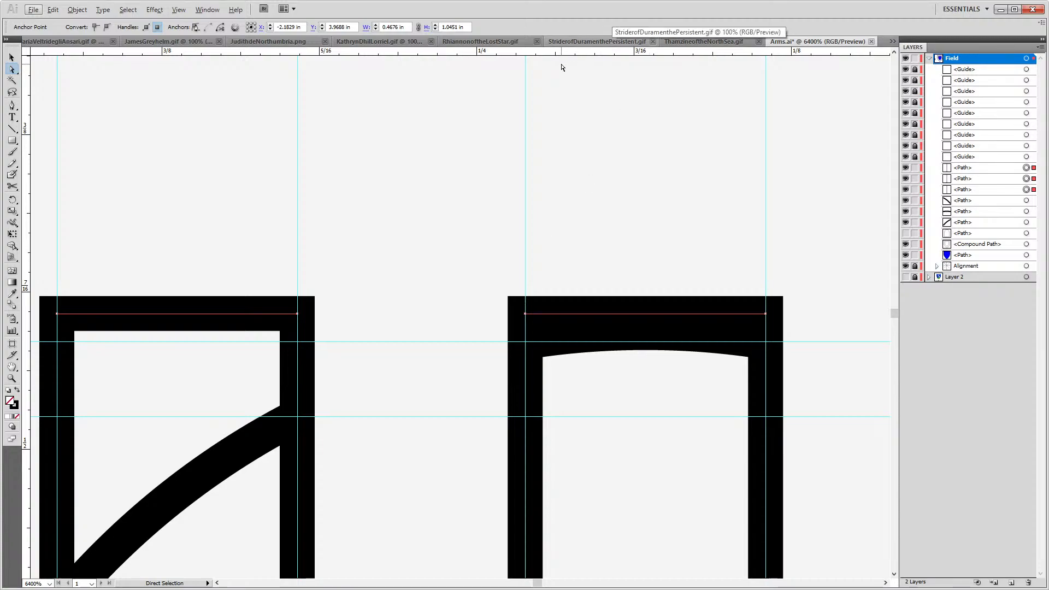
key("c")
key("Escape")
key("Escape")
Cut the right stem outline at its top corner and guide crossing, removing its top bar
key("c")
left_click_drag(176, 445, 20, 287)
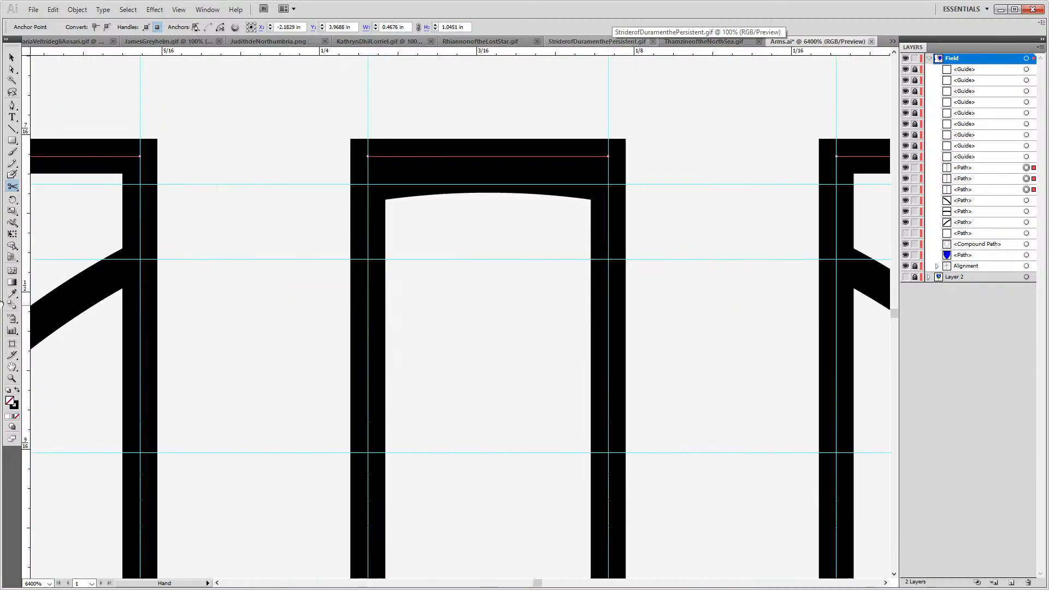
left_click_drag(523, 349, 312, 349)
left_click_drag(632, 367, 551, 360)
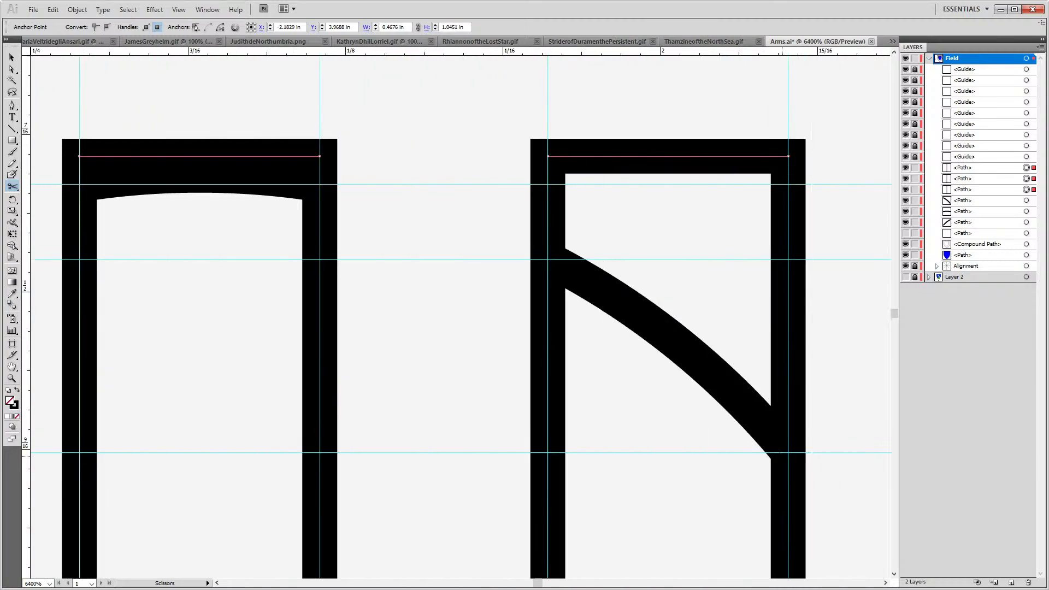
left_click(788, 452)
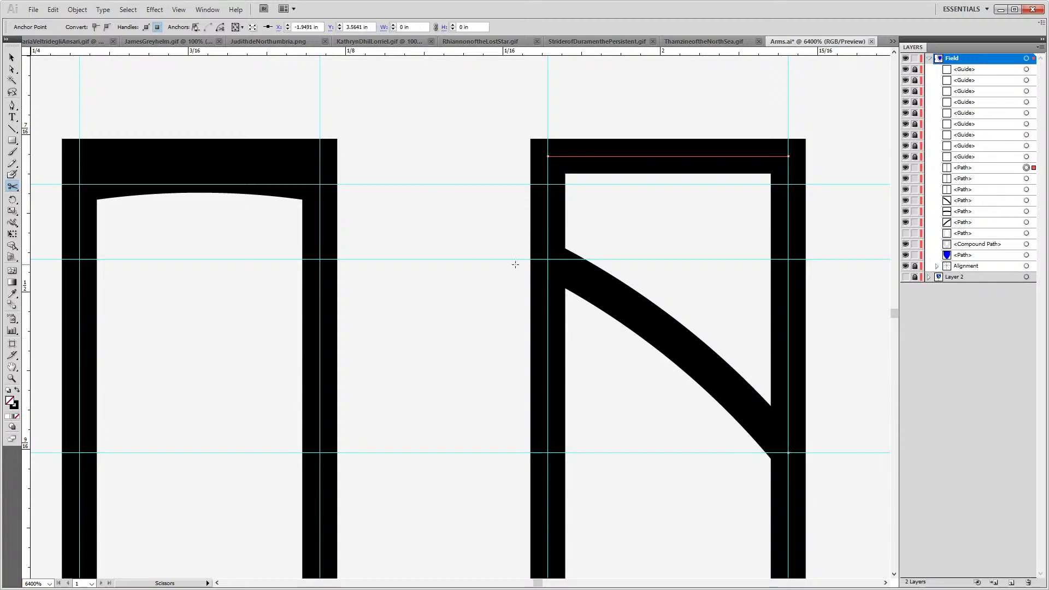
left_click(548, 258)
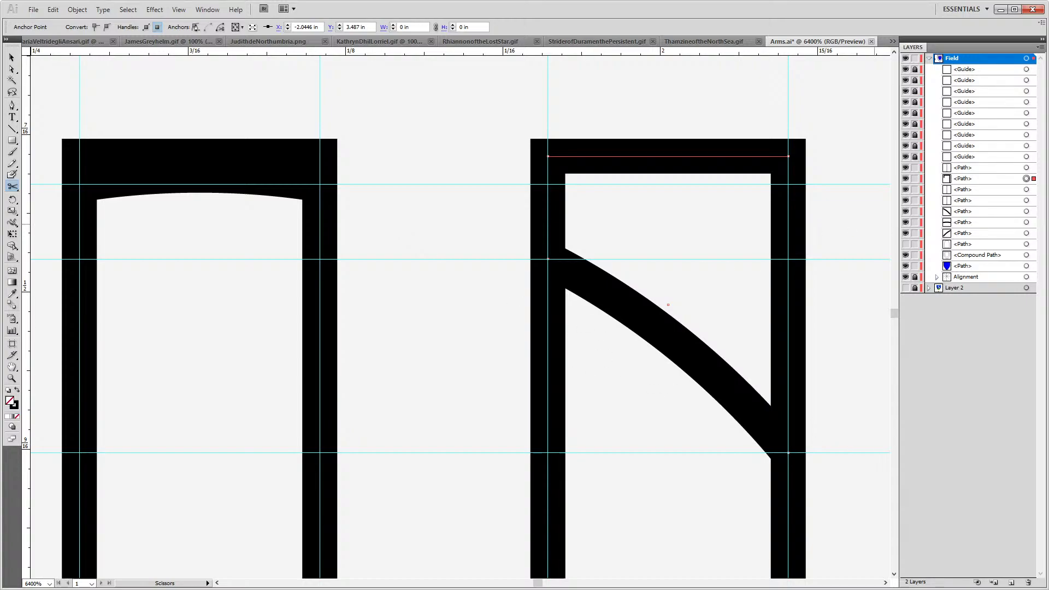
key("Delete")
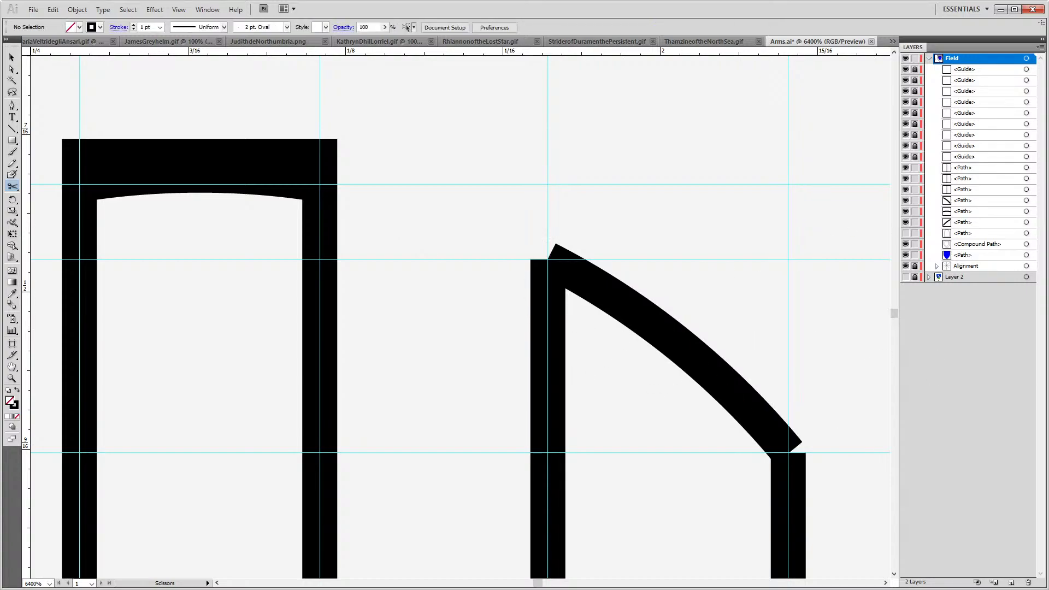
Cut the middle stem outline at both guide crossings and delete the flat bar above the arch
left_click_drag(307, 204, 529, 216)
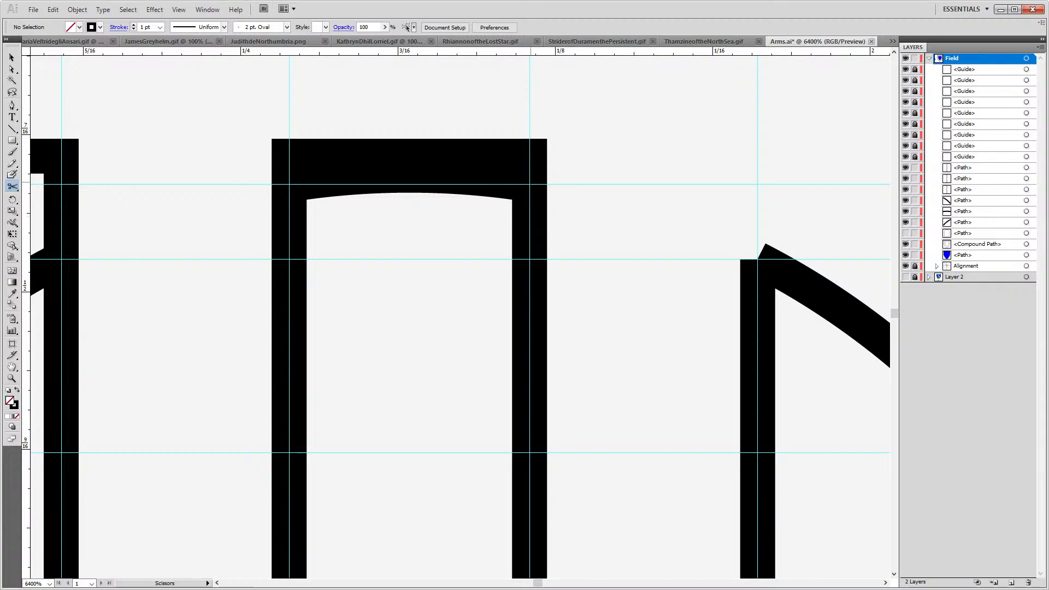
left_click(530, 184)
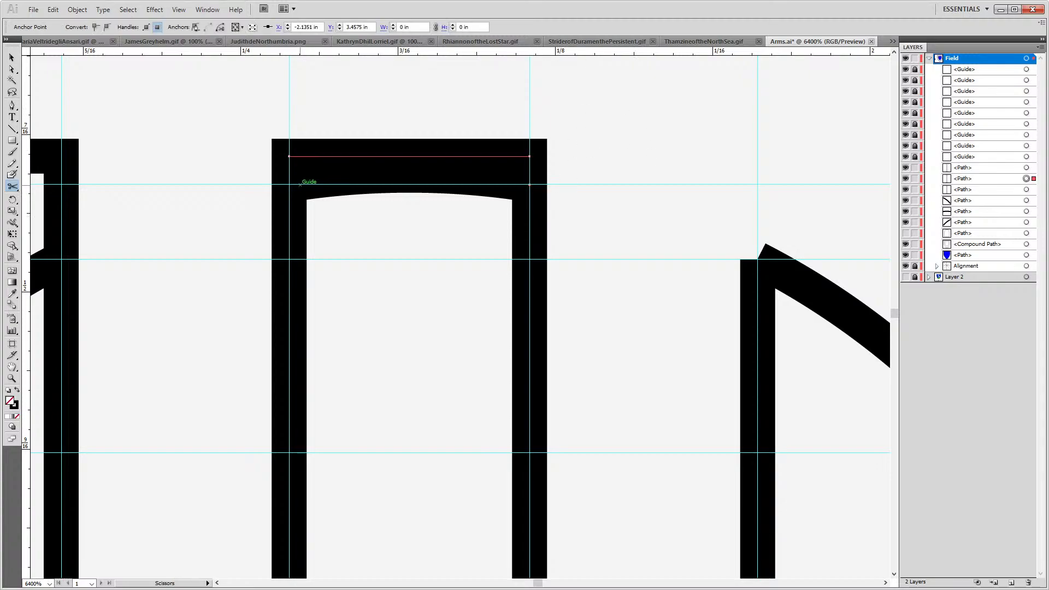
left_click(289, 184)
key("Delete")
Cut the left stem outline at its guide crossings and delete its top bar and upper pieces
left_click_drag(193, 209, 435, 222)
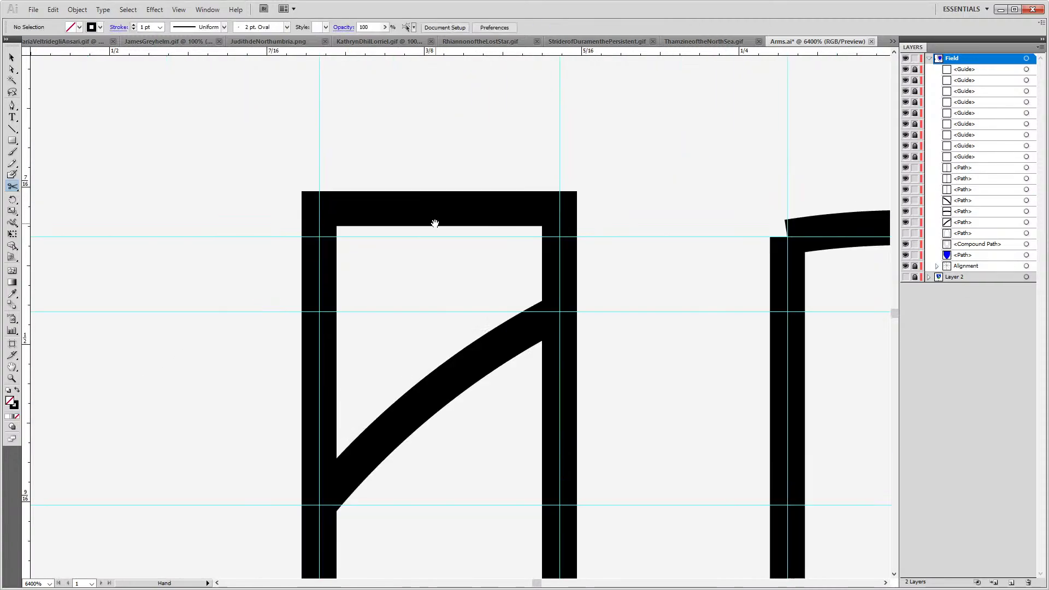
left_click(559, 311)
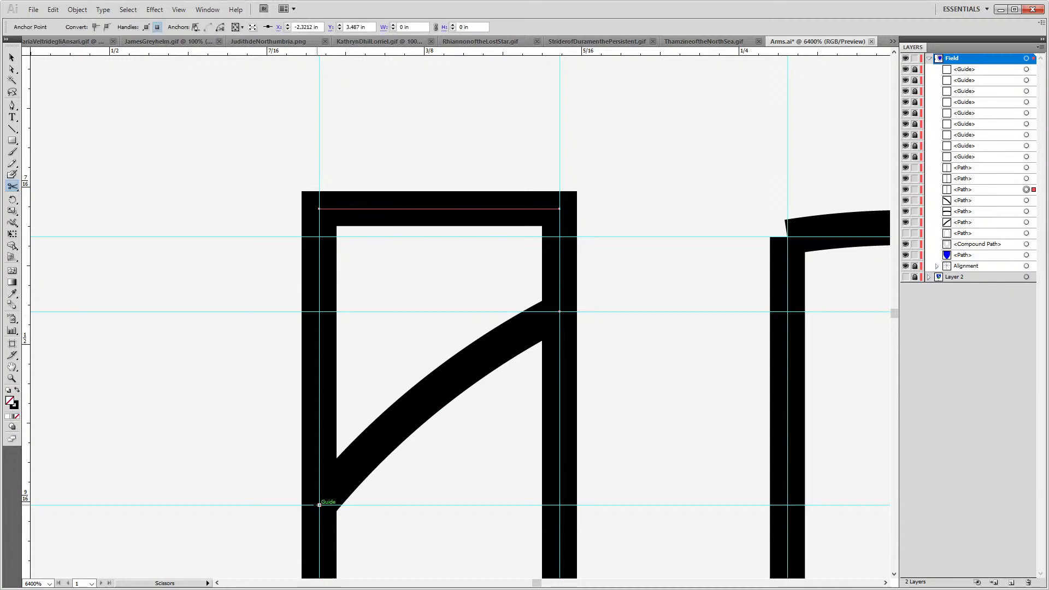
left_click(319, 504)
key("Delete")
key("Delete")
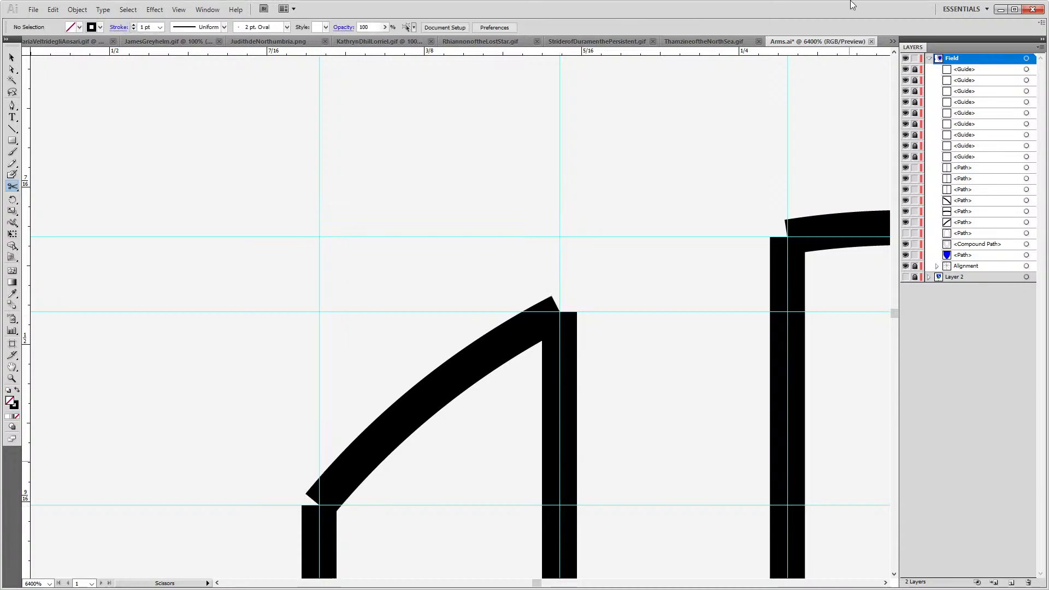
key("a")
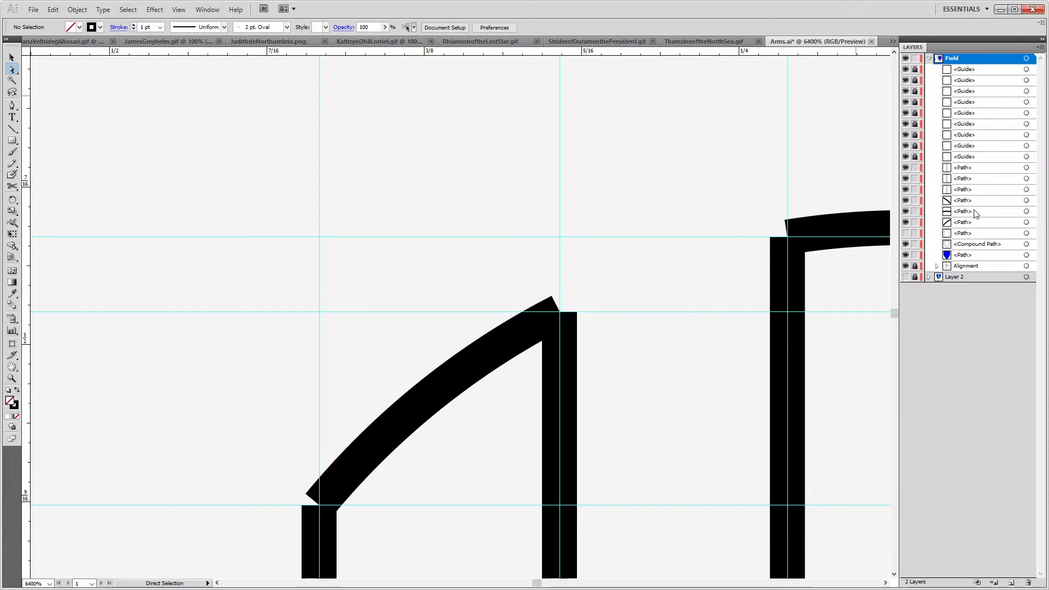
Delete all nine guides from the Field layer
left_click(992, 69)
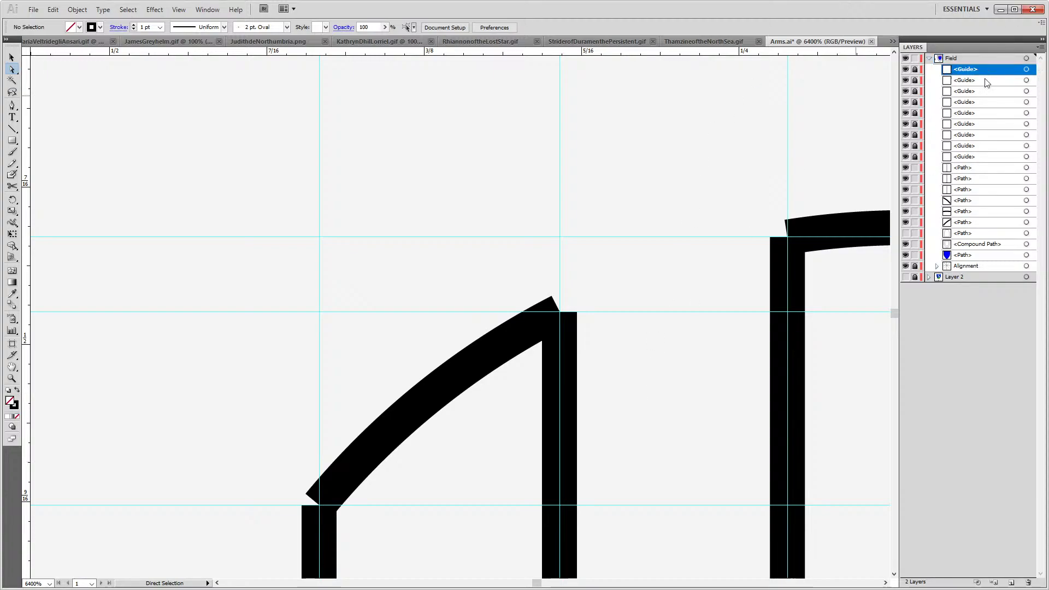
left_click(970, 159, "shift")
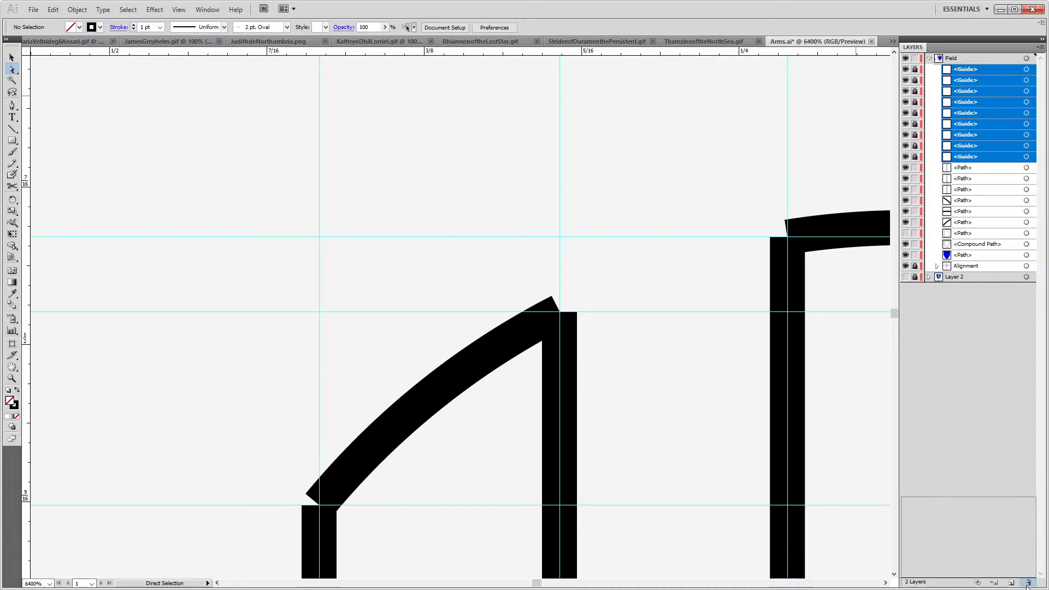
key("Delete")
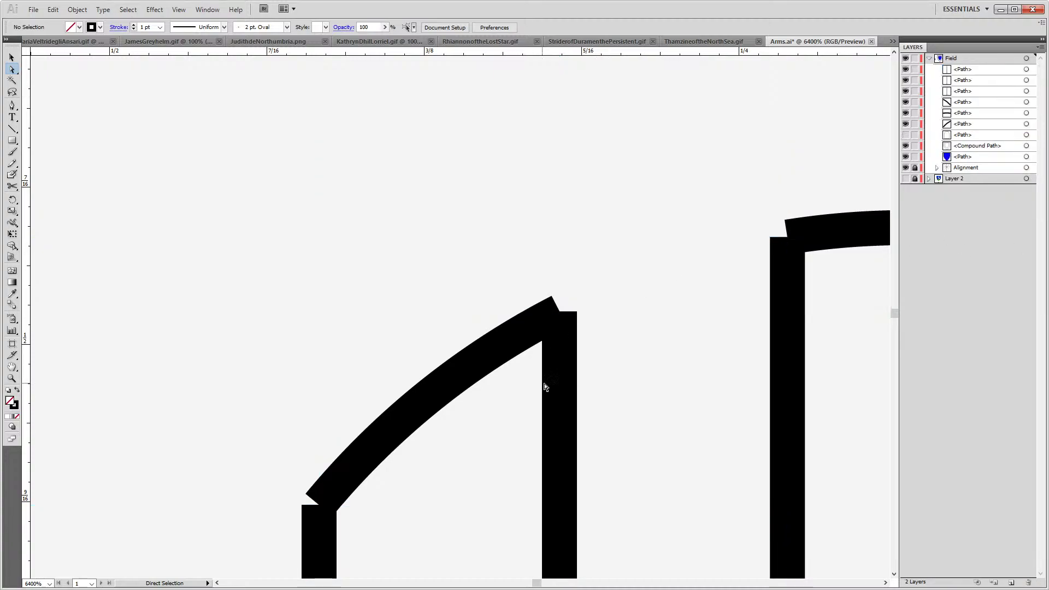
Raise the first mount's bar tops so they meet the ends of the curved arc
left_click(561, 339)
mouse_move(559, 312)
left_mouse_down()
mouse_move(565, 334)
mouse_move(559, 312)
left_mouse_up()
left_click_drag(428, 489, 436, 257)
mouse_move(449, 342)
left_mouse_down()
mouse_move(410, 351)
mouse_move(450, 347)
left_mouse_up()
Join the arc's right and left ends to their adjoining bar tops
left_click_drag(768, 134, 618, 202)
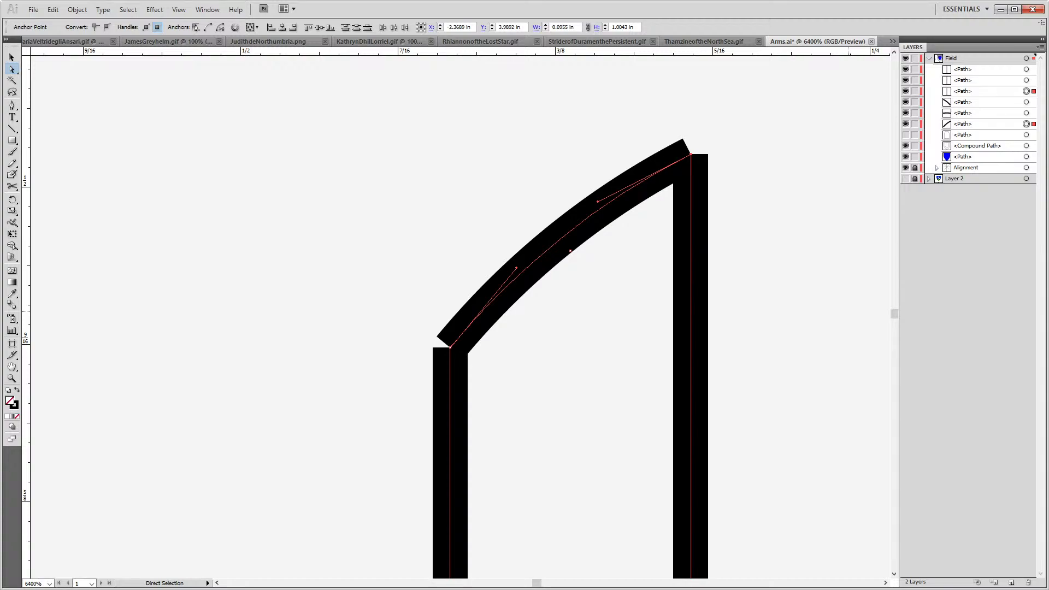
key("Delete")
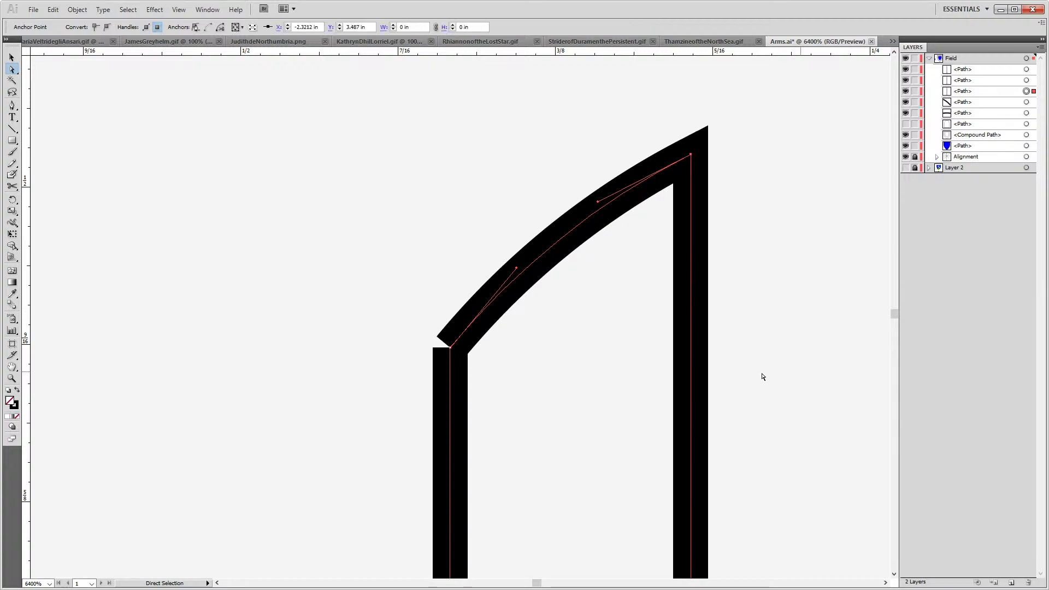
left_click_drag(407, 307, 483, 391)
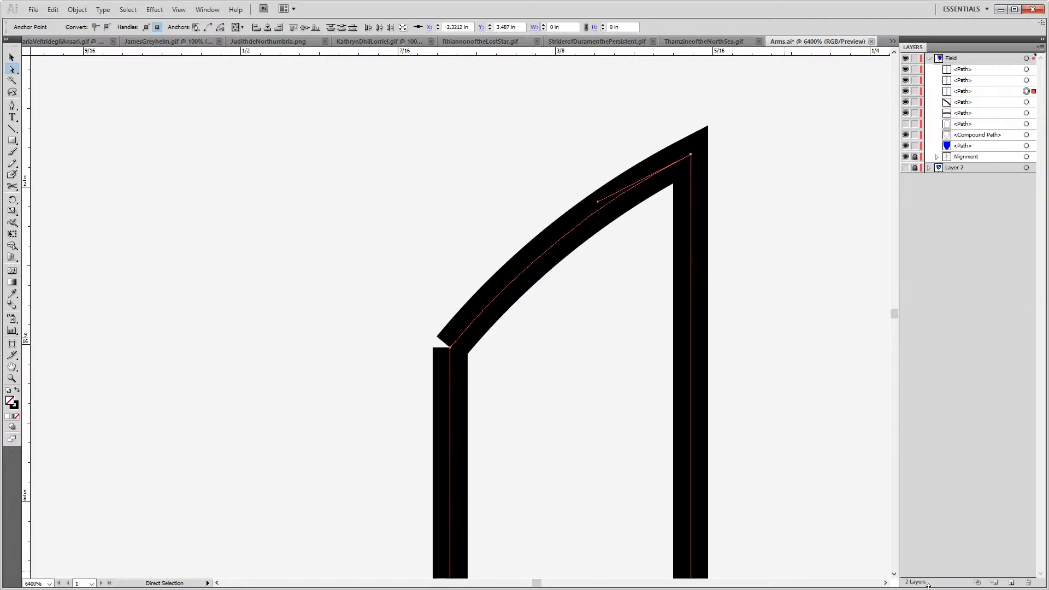
key("ctrl+j")
scroll(644, 86, "up", 2)
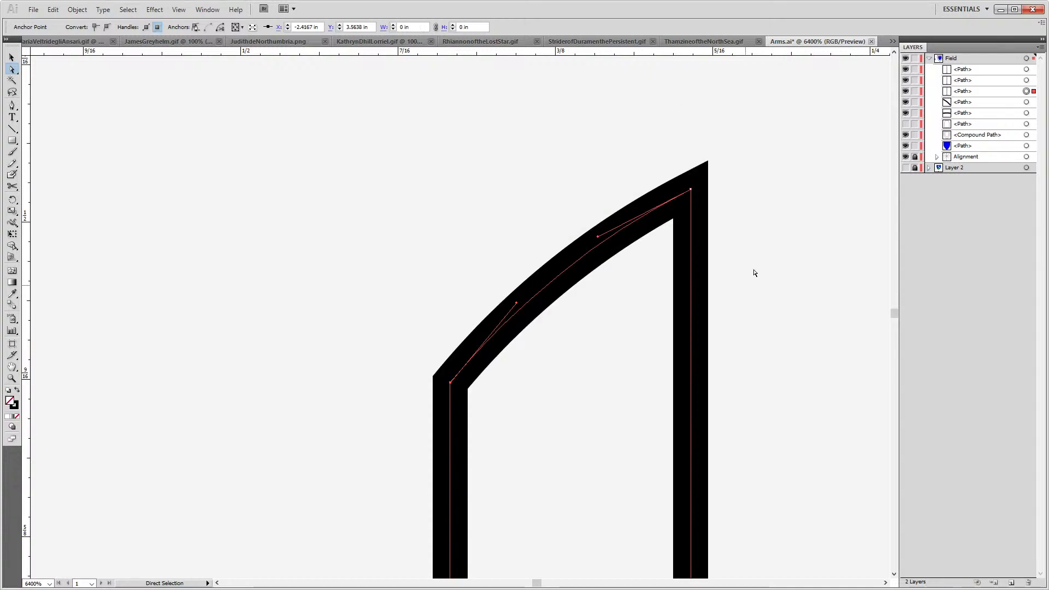
left_click_drag(754, 273, 360, 393)
Align the middle mount's left and right bar tops under the ends of its curved arc
left_click(518, 268)
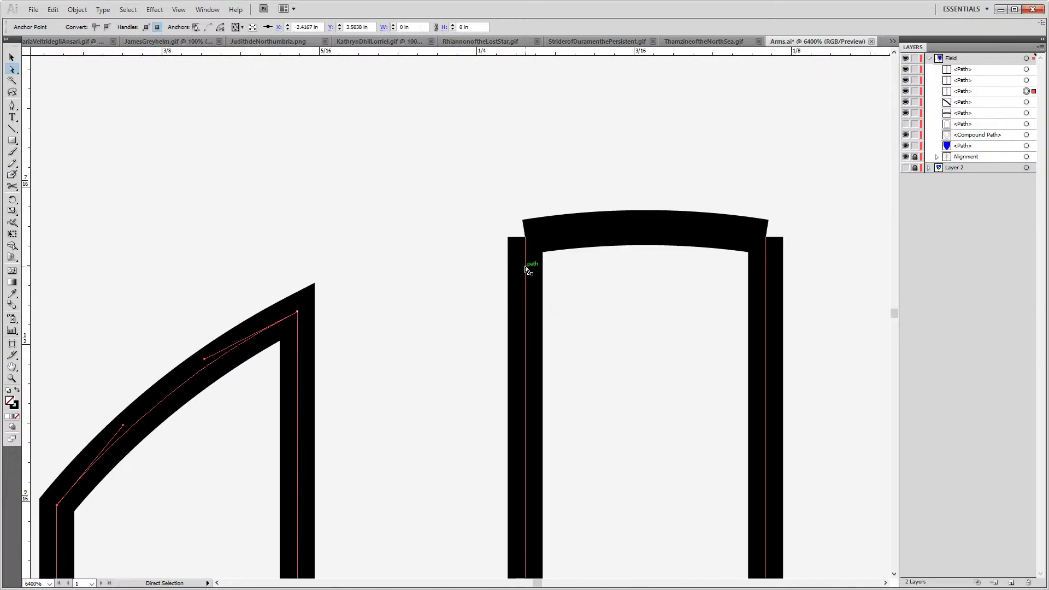
left_click_drag(492, 217, 544, 265)
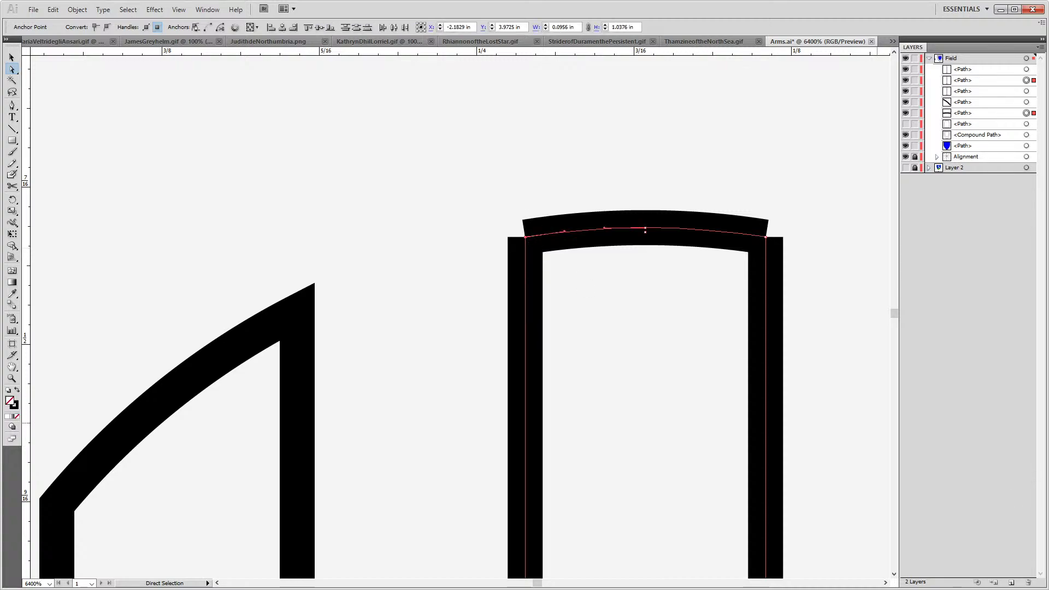
key("Delete")
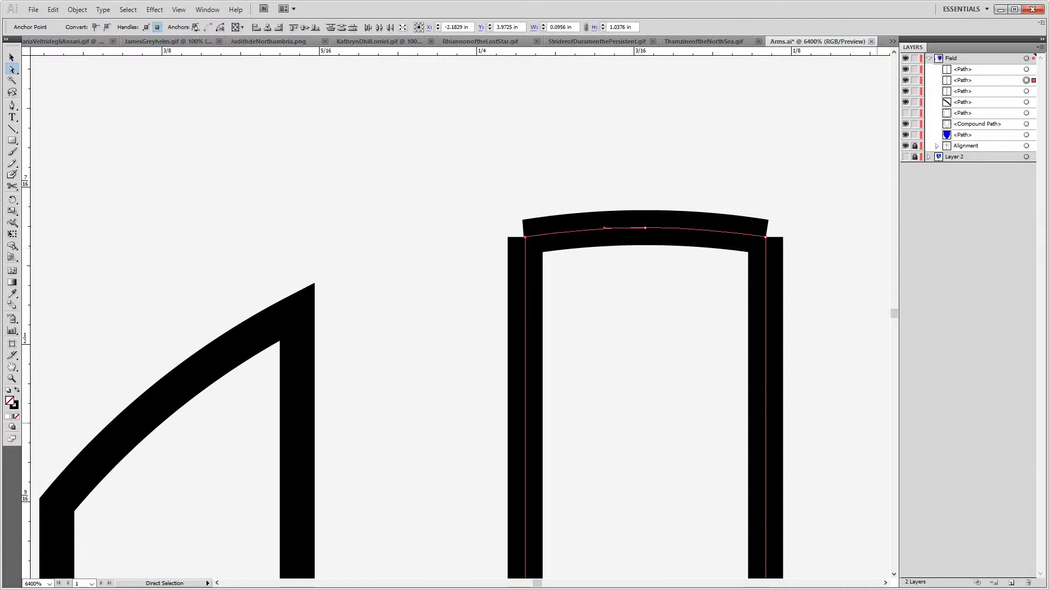
key("ctrl+z")
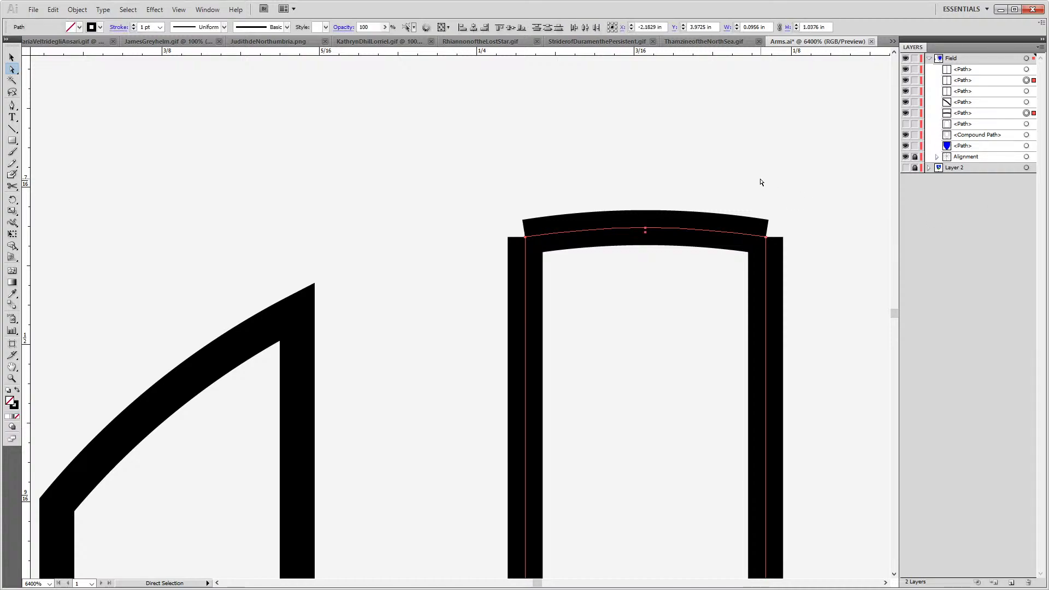
left_click(526, 238)
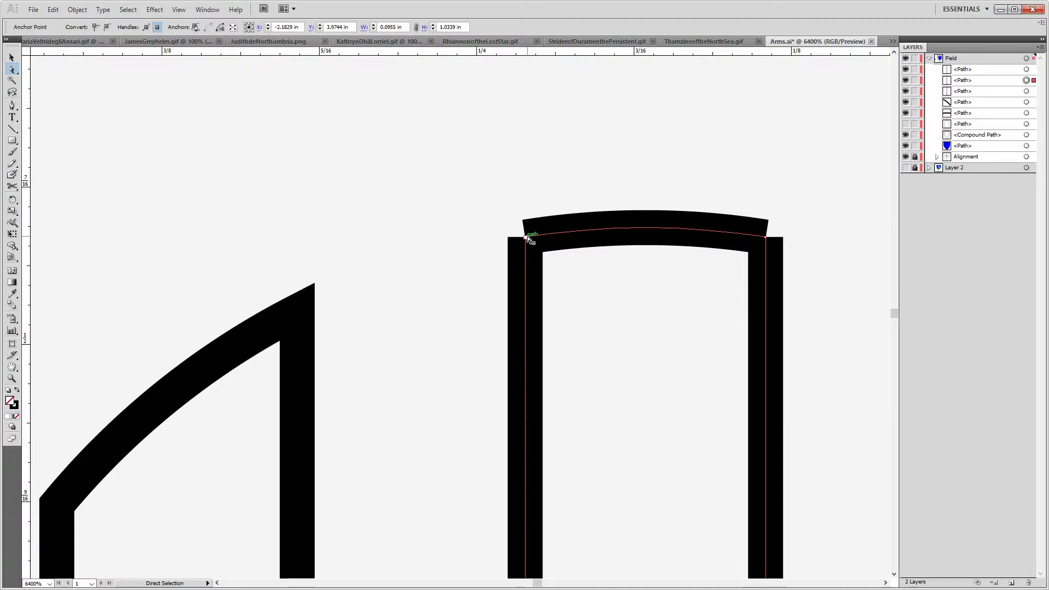
mouse_move(526, 252)
left_mouse_down()
mouse_move(482, 253)
mouse_move(479, 263)
mouse_move(526, 238)
left_mouse_up()
mouse_move(768, 238)
left_mouse_down()
mouse_move(810, 264)
mouse_move(768, 242)
left_mouse_up()
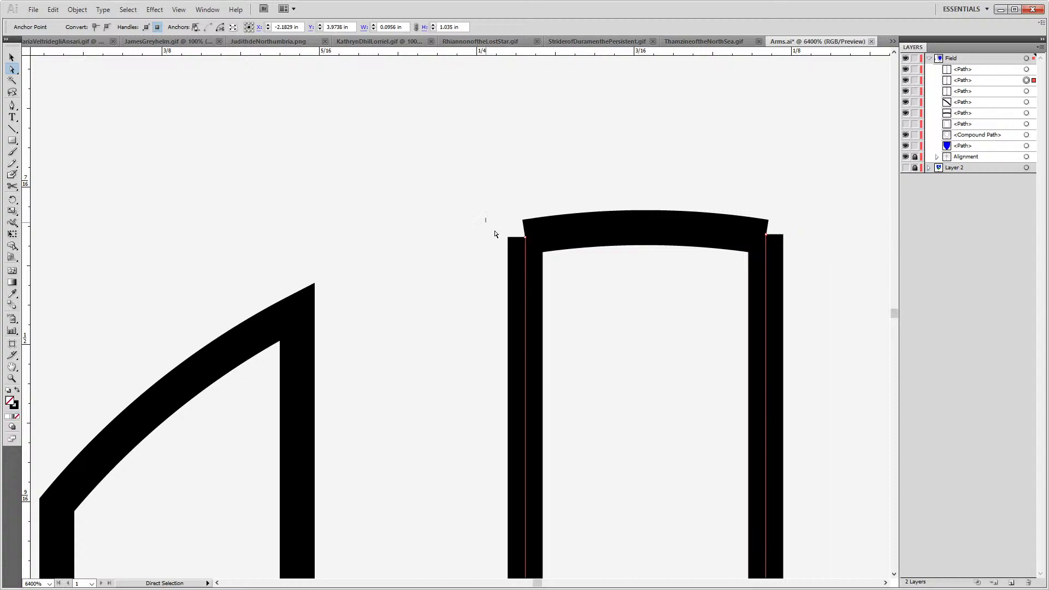
left_click(560, 250, "shift")
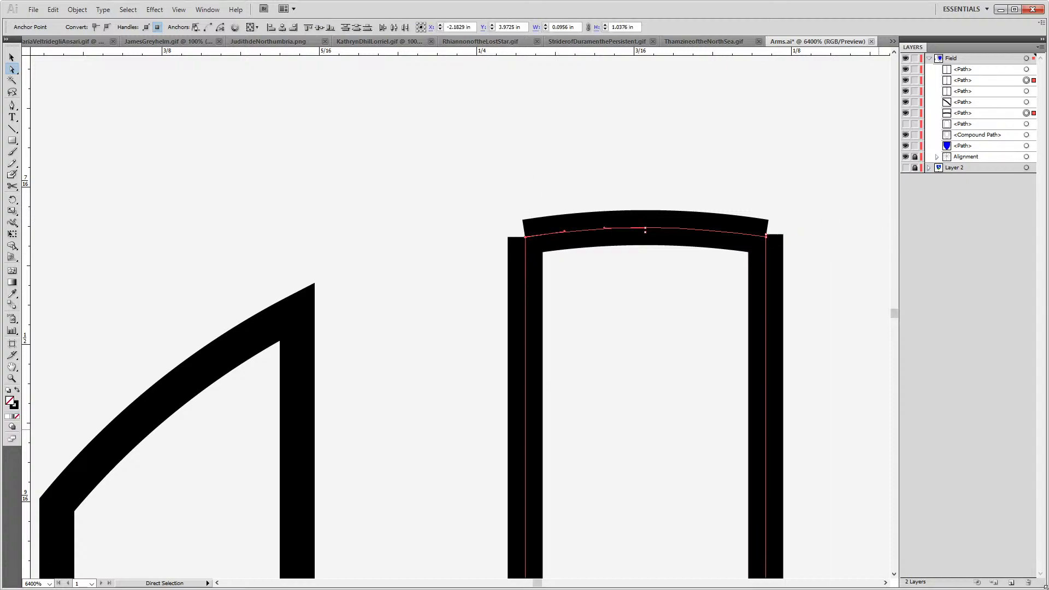
key("ctrl+z")
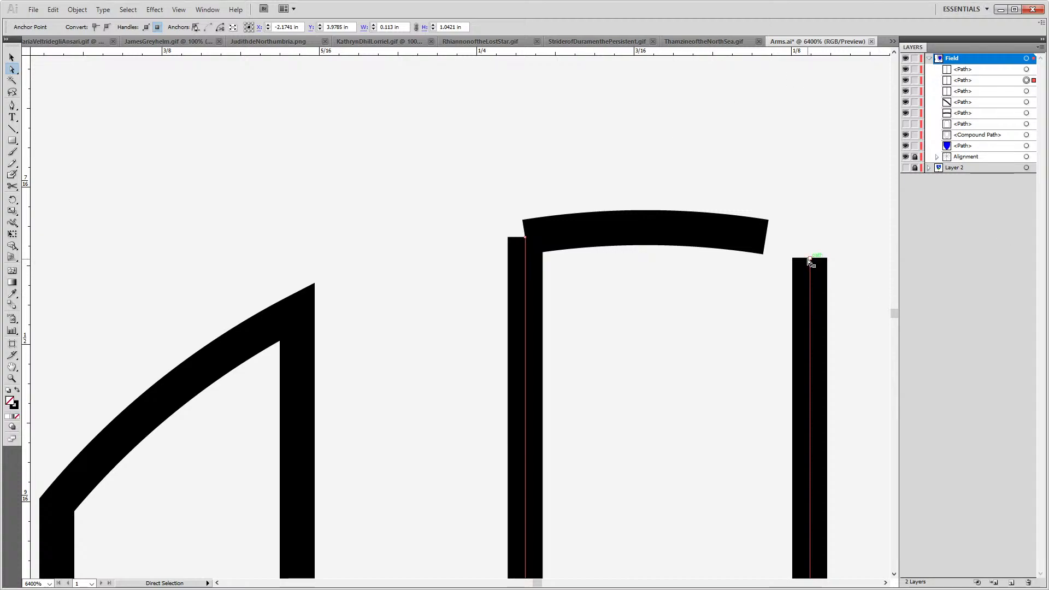
left_click_drag(810, 259, 795, 240)
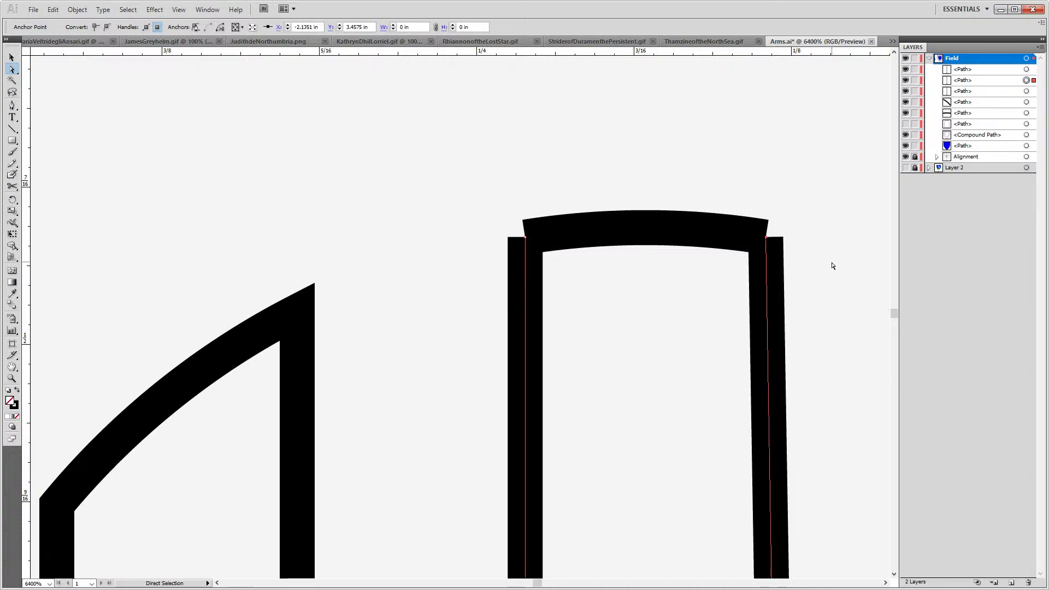
Undo recent bar edits so the middle mount's bars stand vertical again
scroll(833, 266, "down", 3)
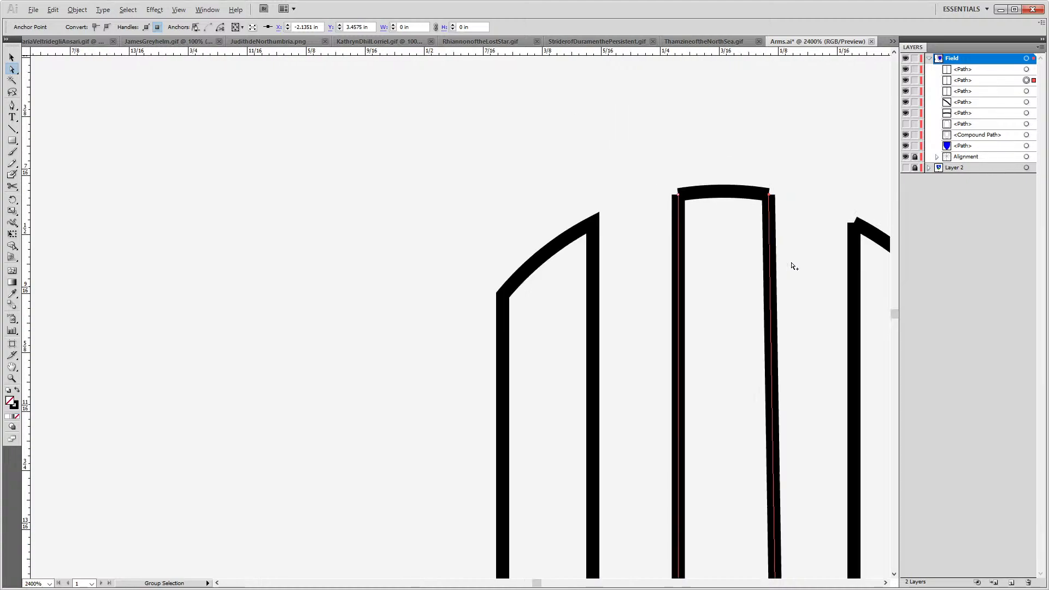
scroll(793, 266, "up", 3)
scroll(794, 266, "down", 6)
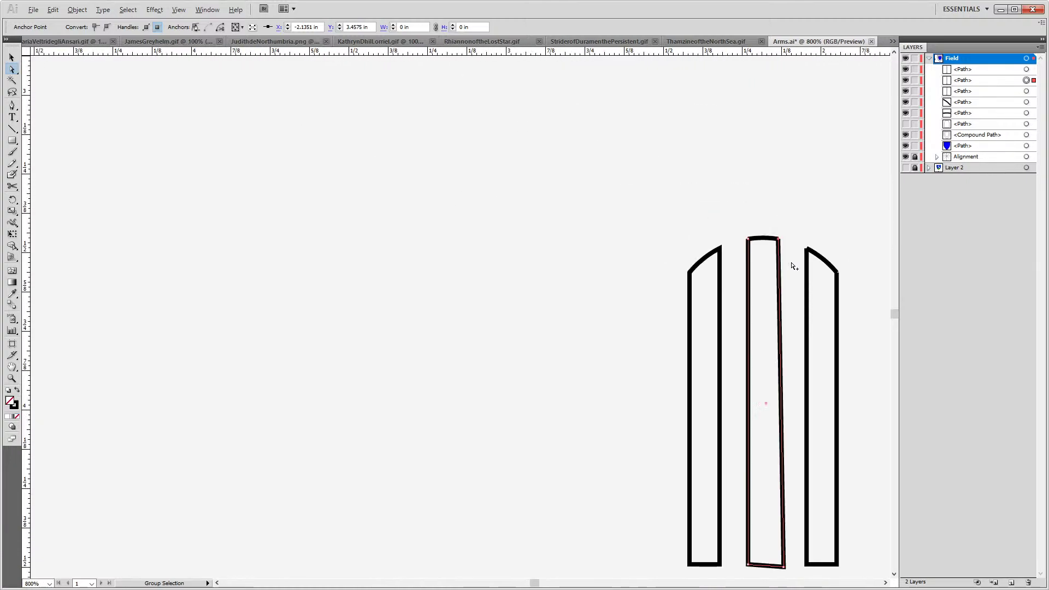
scroll(793, 266, "up", 1)
scroll(794, 266, "down", 2)
scroll(794, 266, "up", 2)
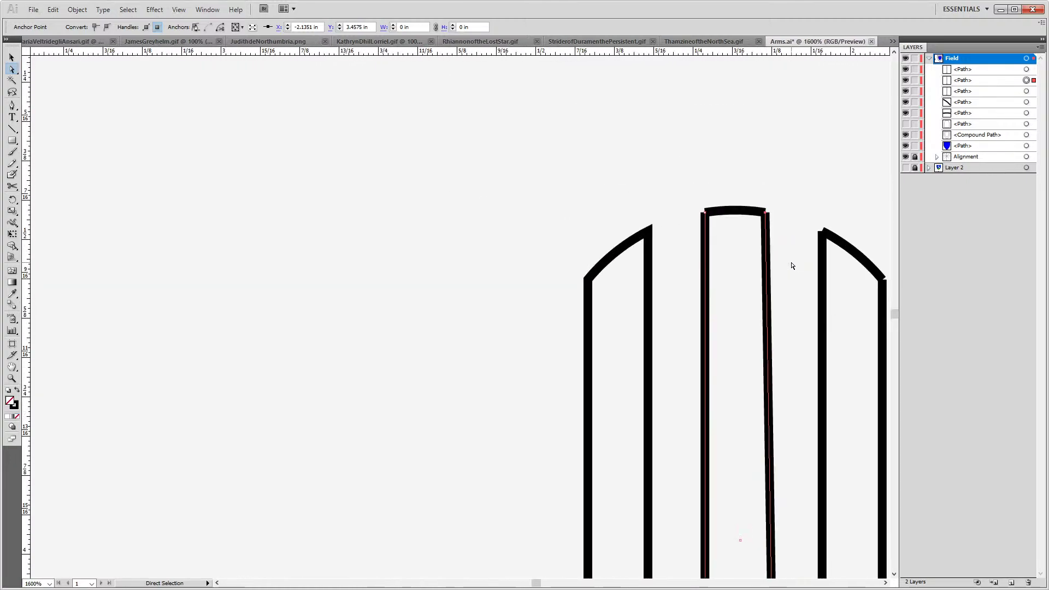
key("Right")
key("ctrl+z")
key("ctrl+z")
key("ctrl+z")
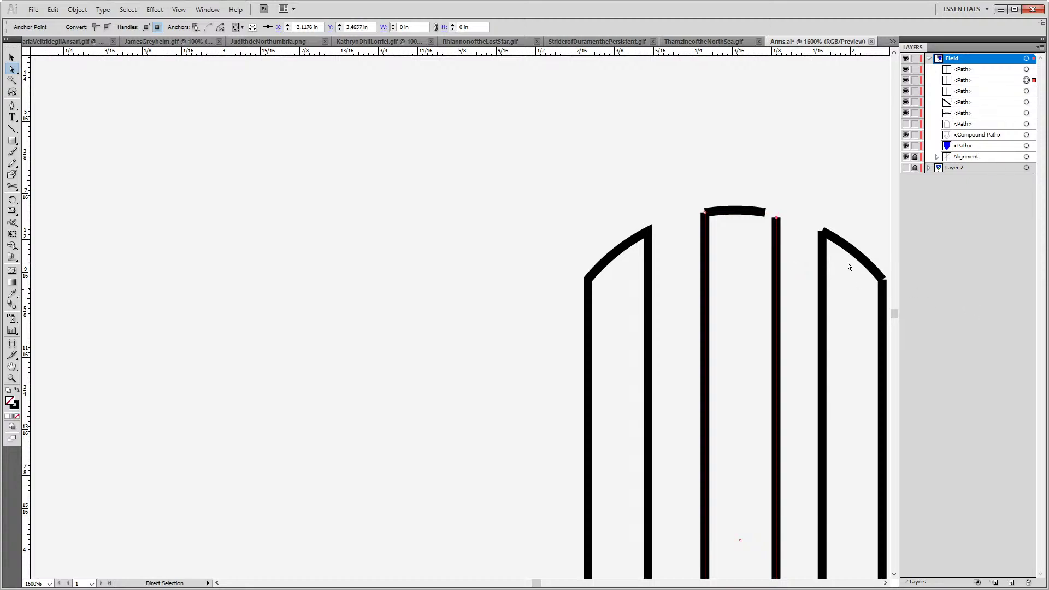
key("ctrl+z")
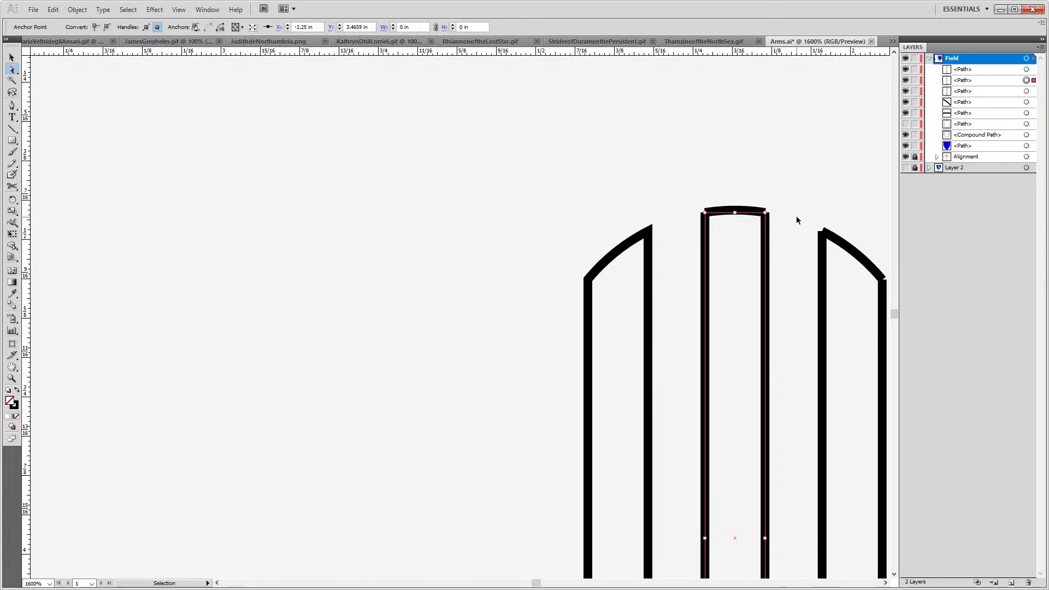
scroll(795, 224, "down", 3)
scroll(793, 232, "down", 9)
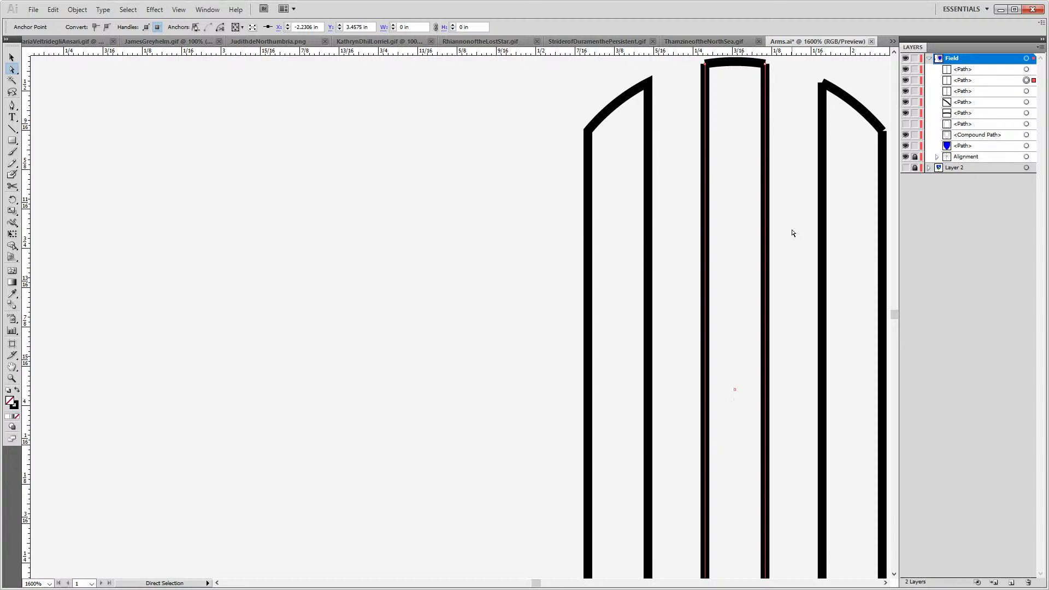
scroll(792, 233, "up", 10)
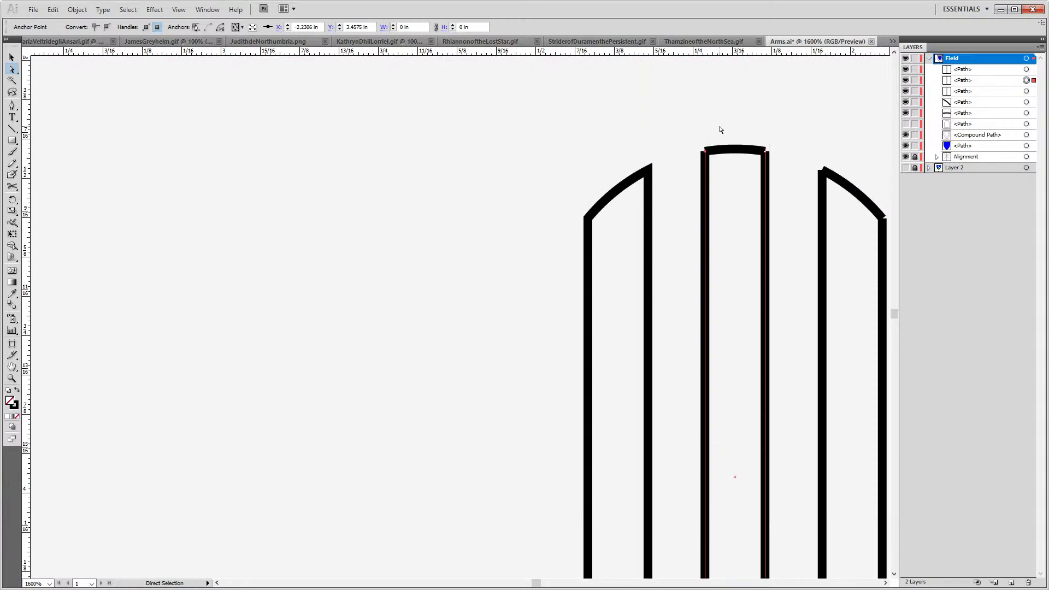
scroll(711, 125, "up", 2)
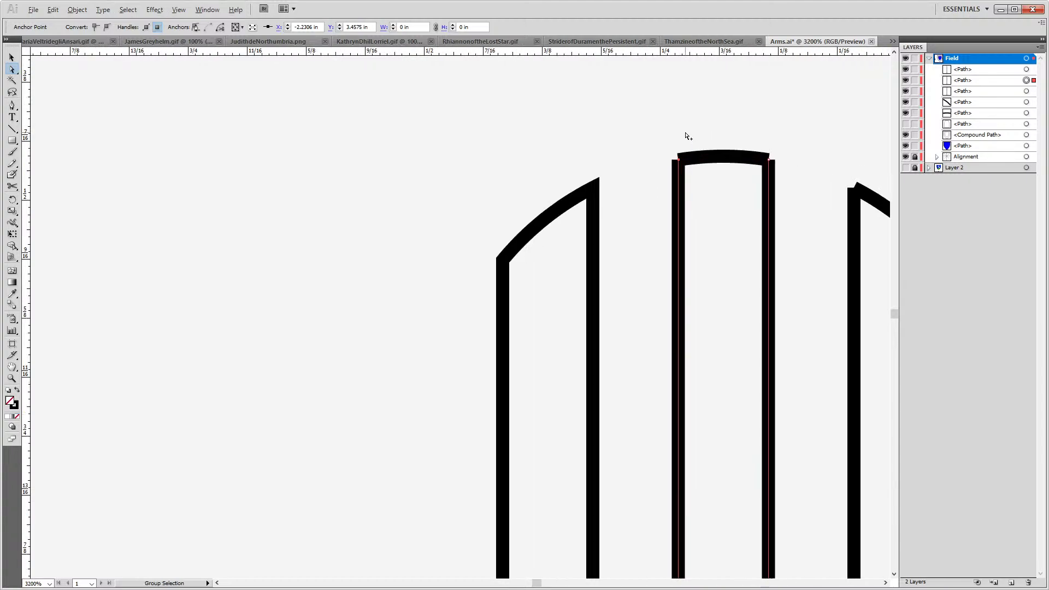
scroll(687, 136, "up", 1)
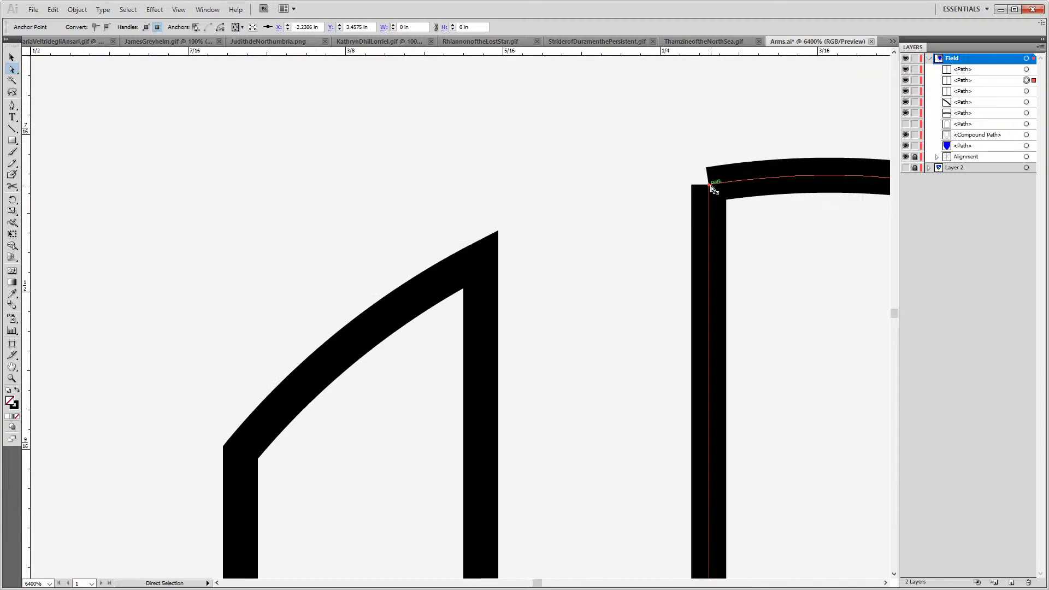
Reposition the middle column's top anchors under the top bar's left end
left_click(675, 178)
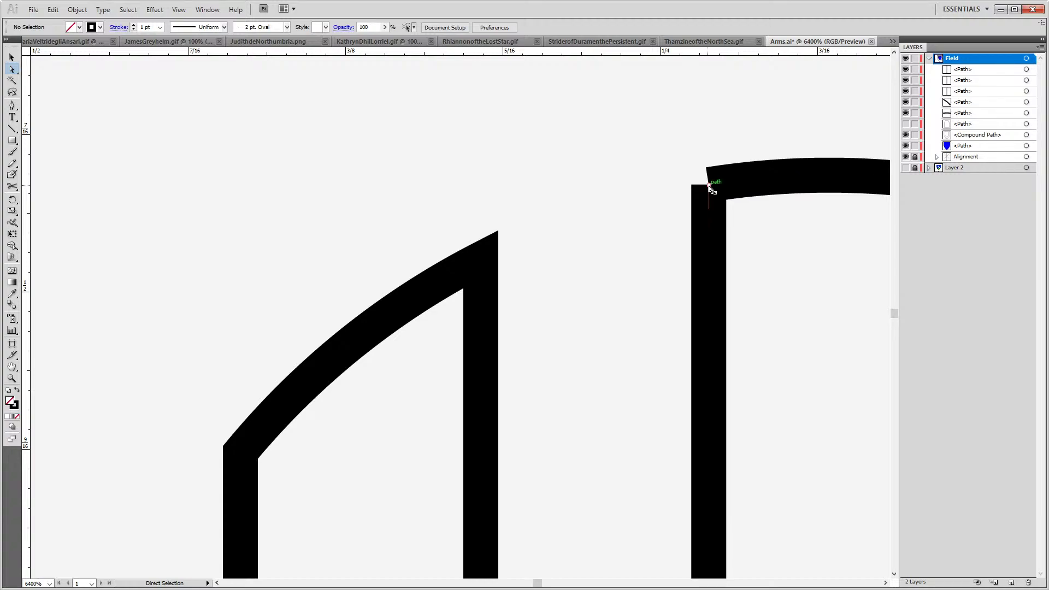
left_click_drag(710, 189, 732, 213)
scroll(784, 272, "down", 1, "alt")
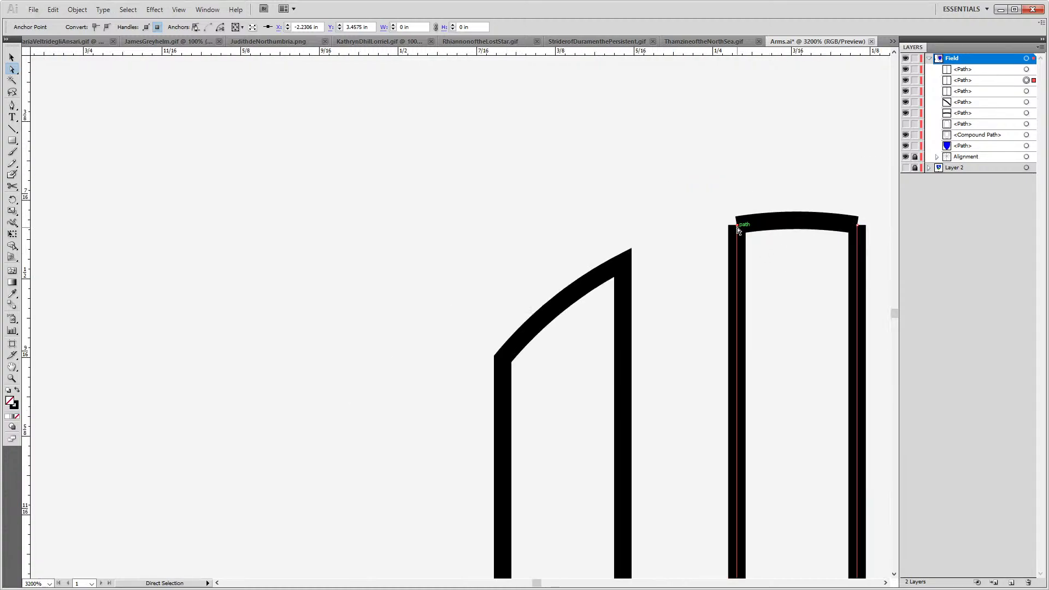
left_click_drag(738, 230, 701, 245)
left_click_drag(700, 244, 737, 227)
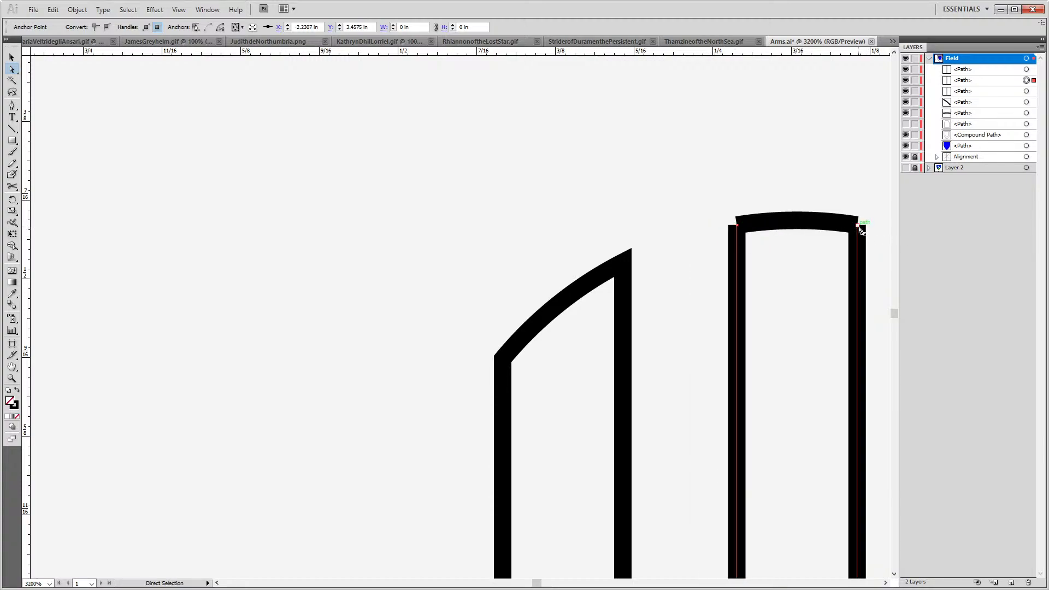
left_click_drag(859, 229, 569, 230)
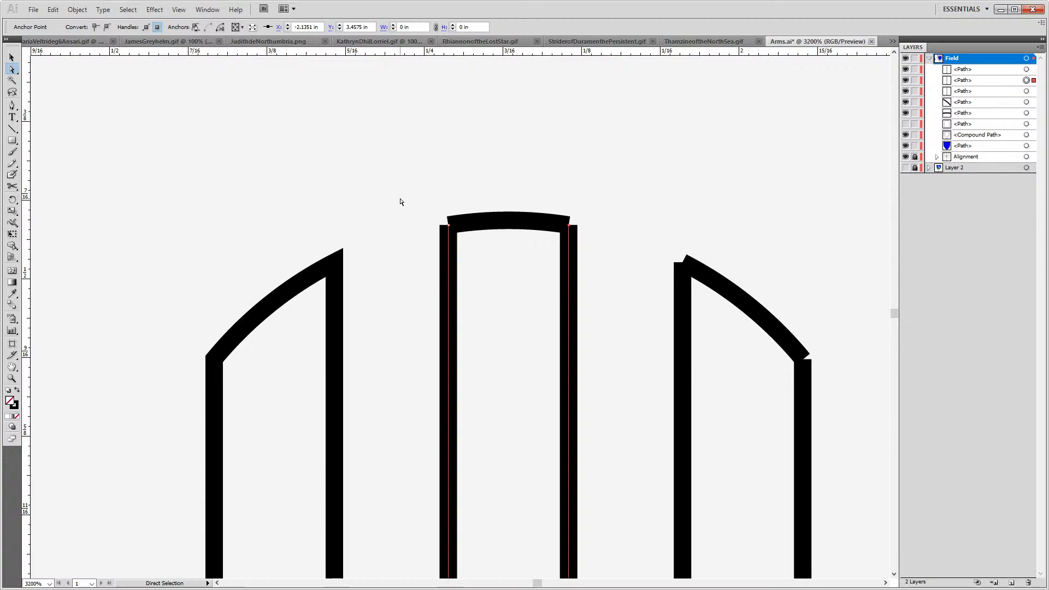
Join the middle arc's left and right ends to their side bars with Ctrl+J
left_click_drag(400, 202, 494, 257)
key("ctrl+j")
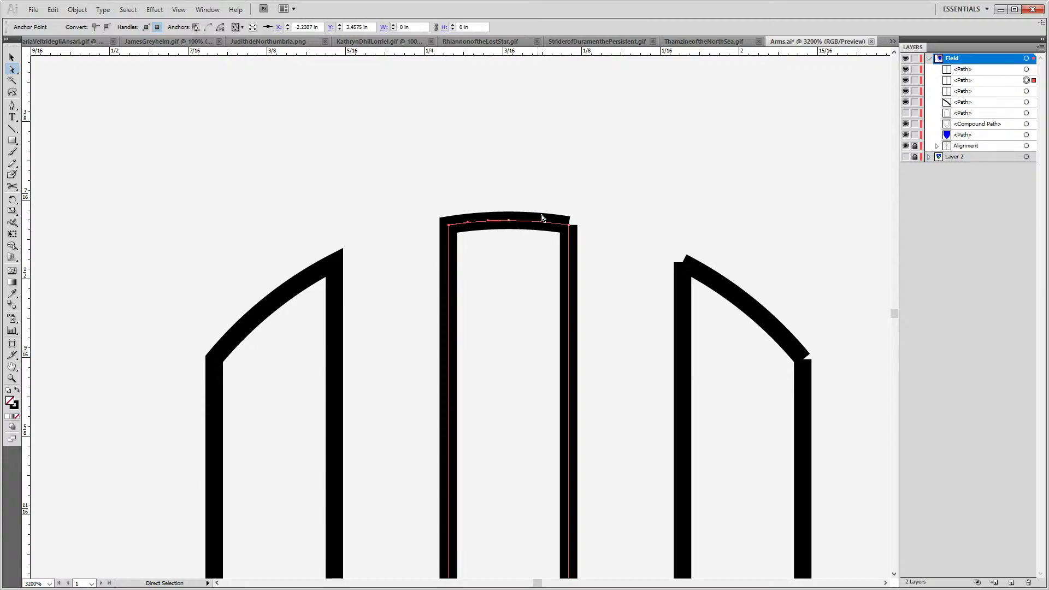
left_click_drag(615, 220, 555, 235)
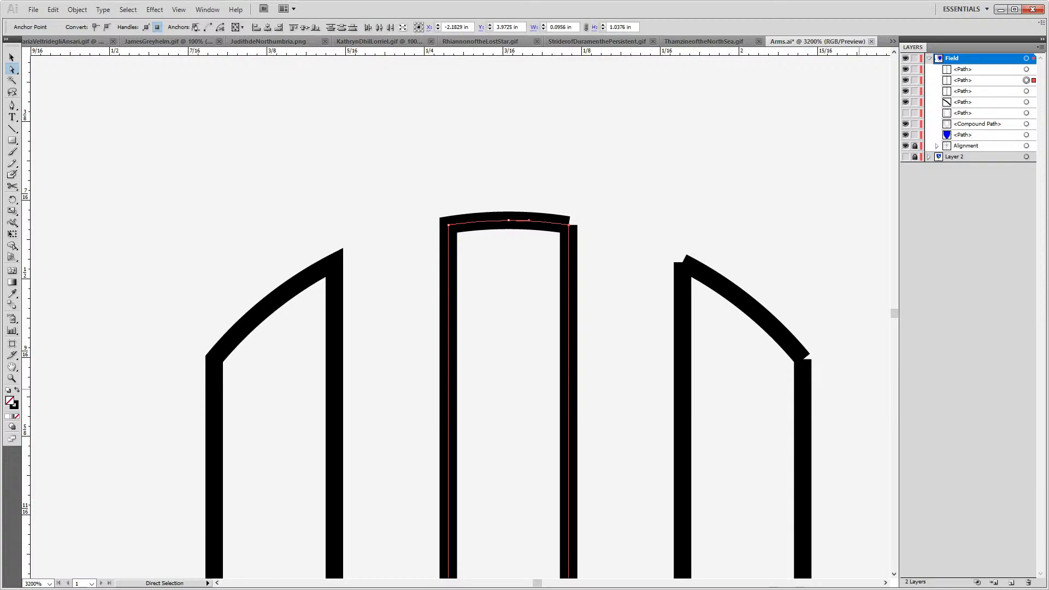
key("ctrl+j")
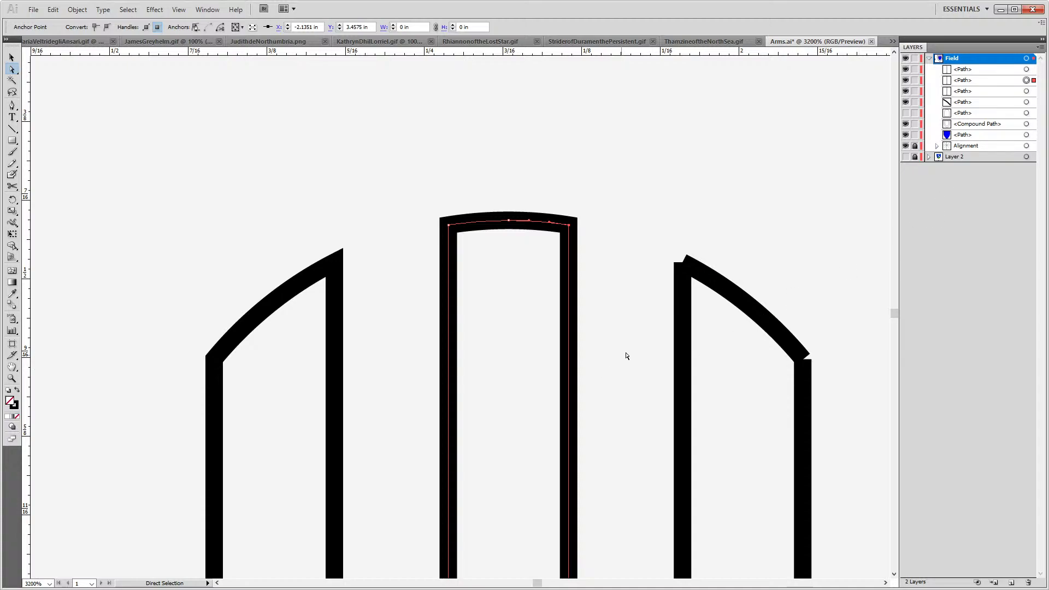
Move the right stripe's corner anchors onto the arch, delete the stub, and join the endpoints
left_click(683, 306)
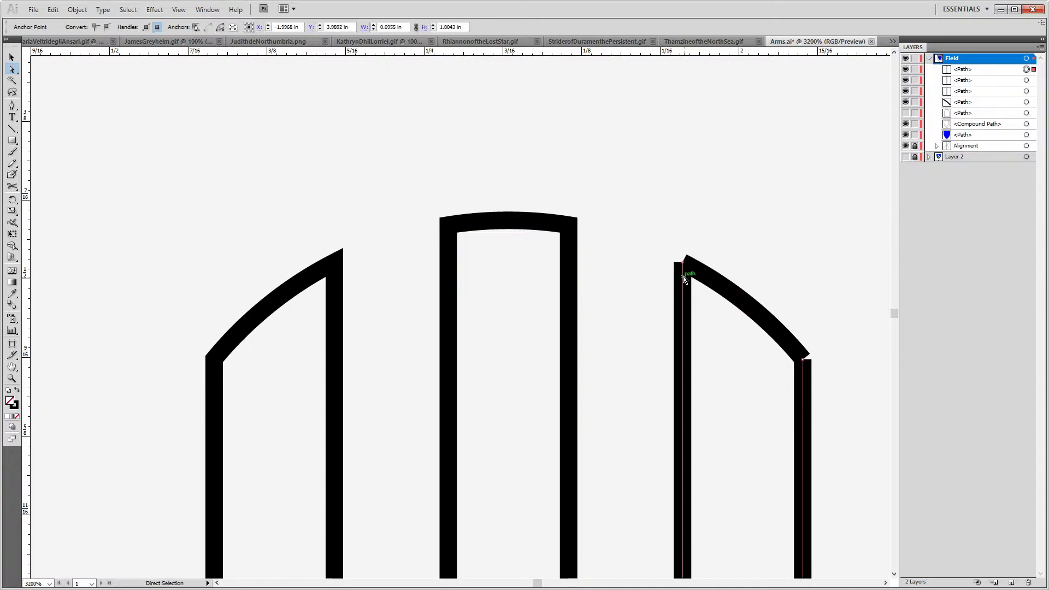
mouse_move(681, 272)
left_mouse_down()
mouse_move(691, 262)
mouse_move(673, 268)
mouse_move(687, 263)
left_mouse_up()
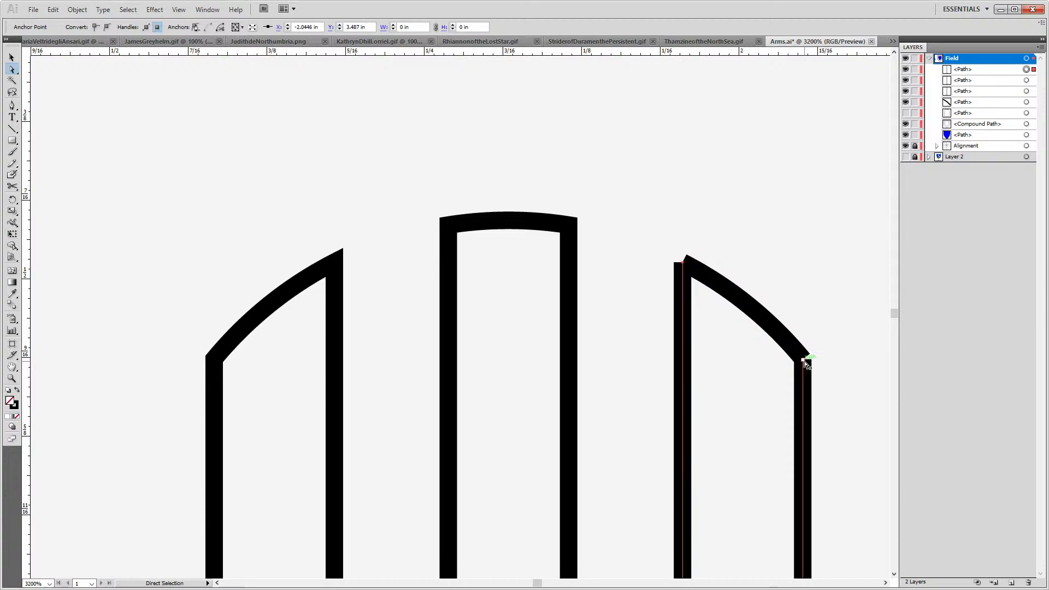
left_click_drag(806, 359, 802, 359)
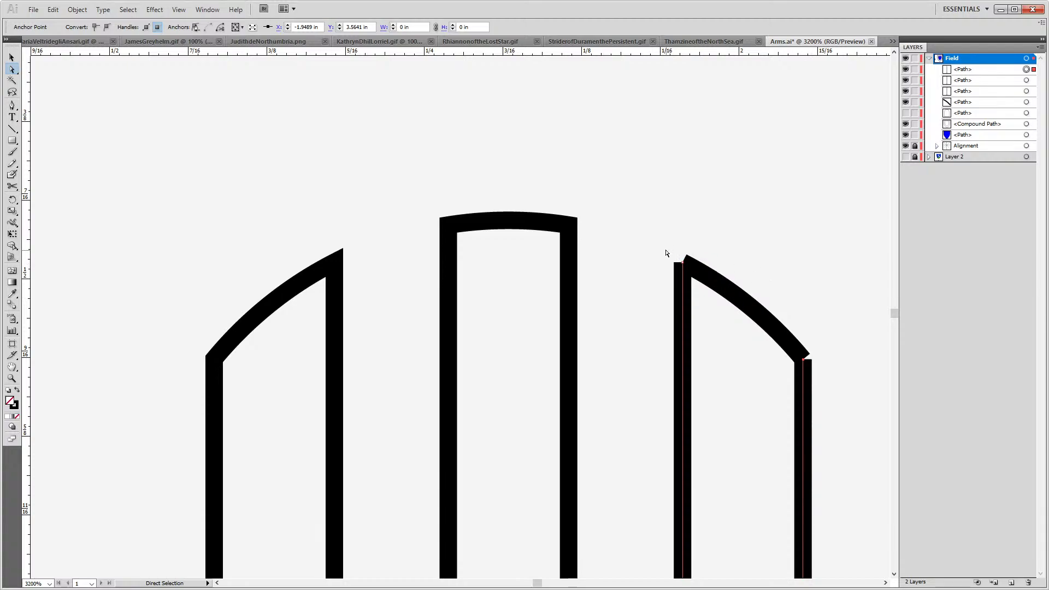
left_click_drag(667, 253, 689, 269)
key("Delete")
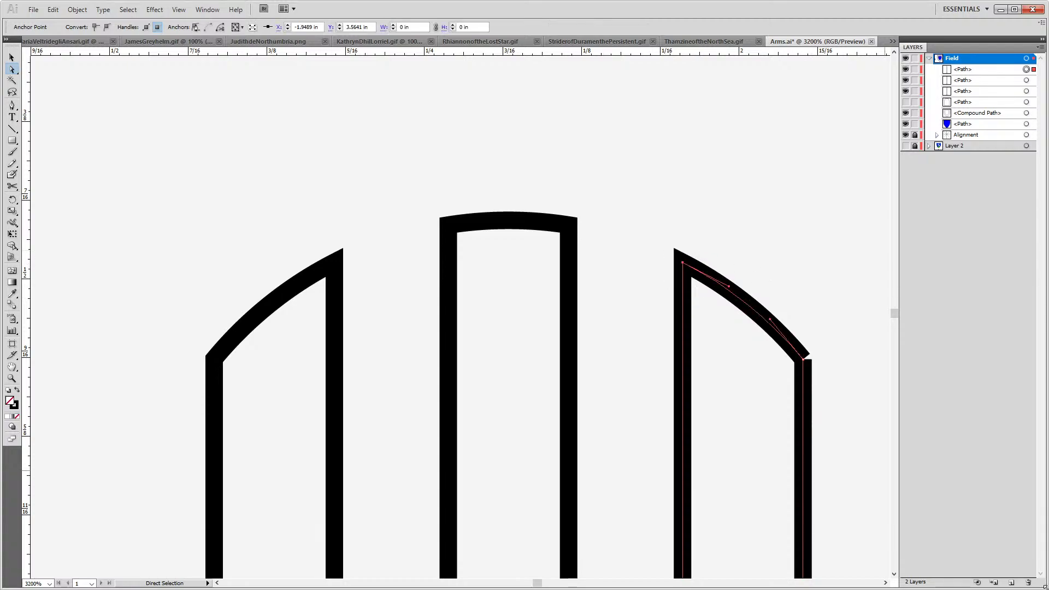
left_click_drag(839, 353, 740, 382)
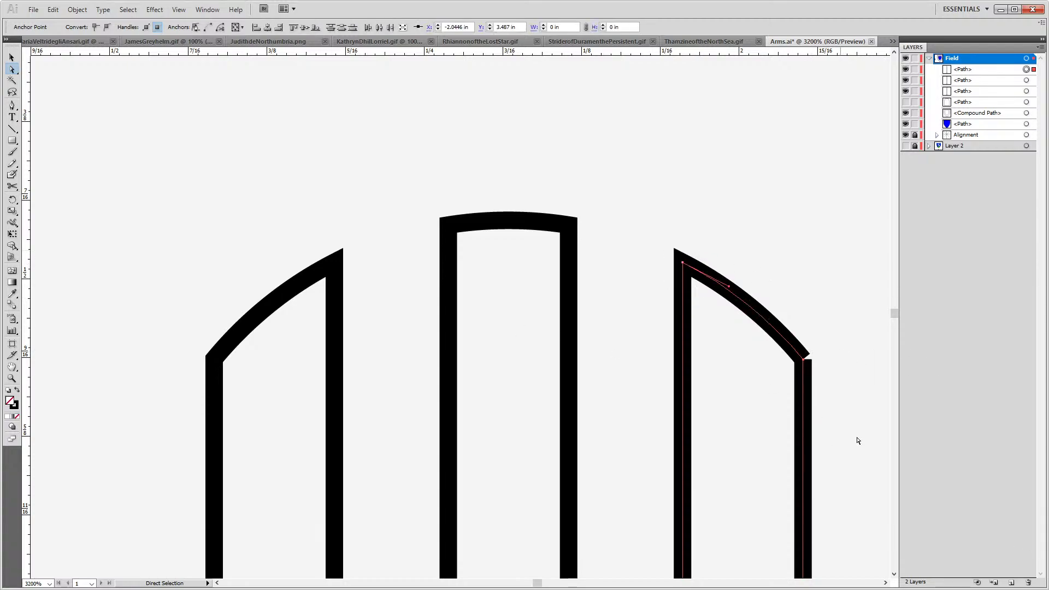
key("ctrl+j")
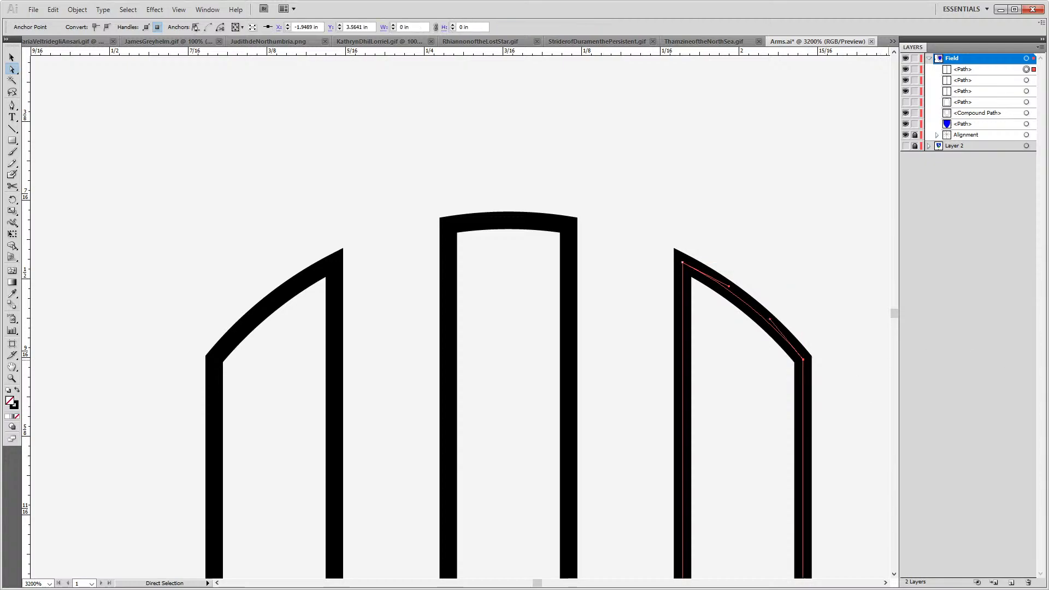
Show the hidden circle path and the reference image layer again
left_click(905, 102)
left_click(905, 146)
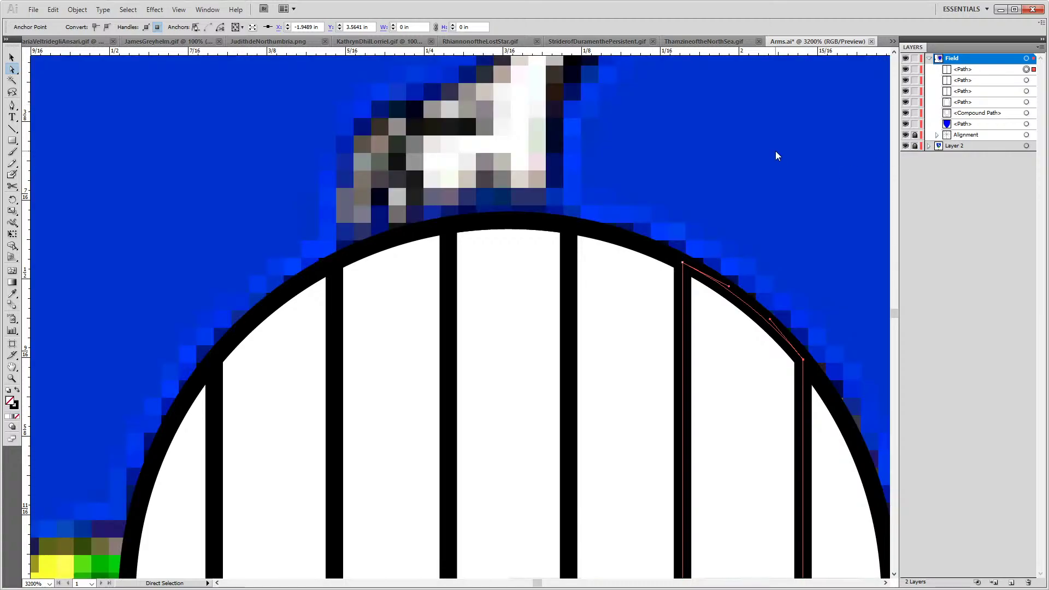
scroll(510, 257, "down", 4)
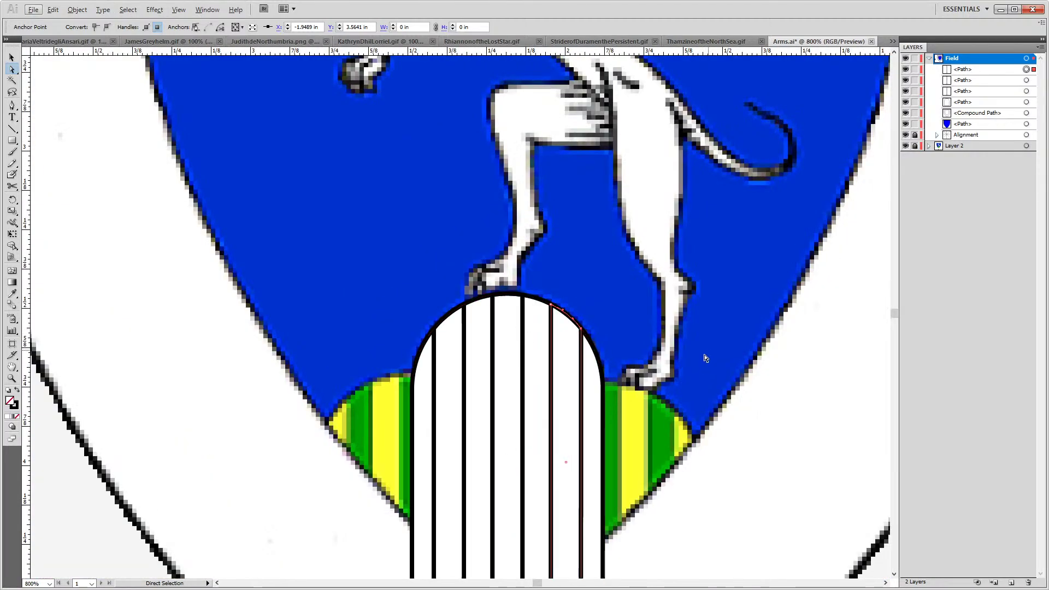
Fill the three stripe paths with green (RGB 0,128,0)
left_click(464, 393)
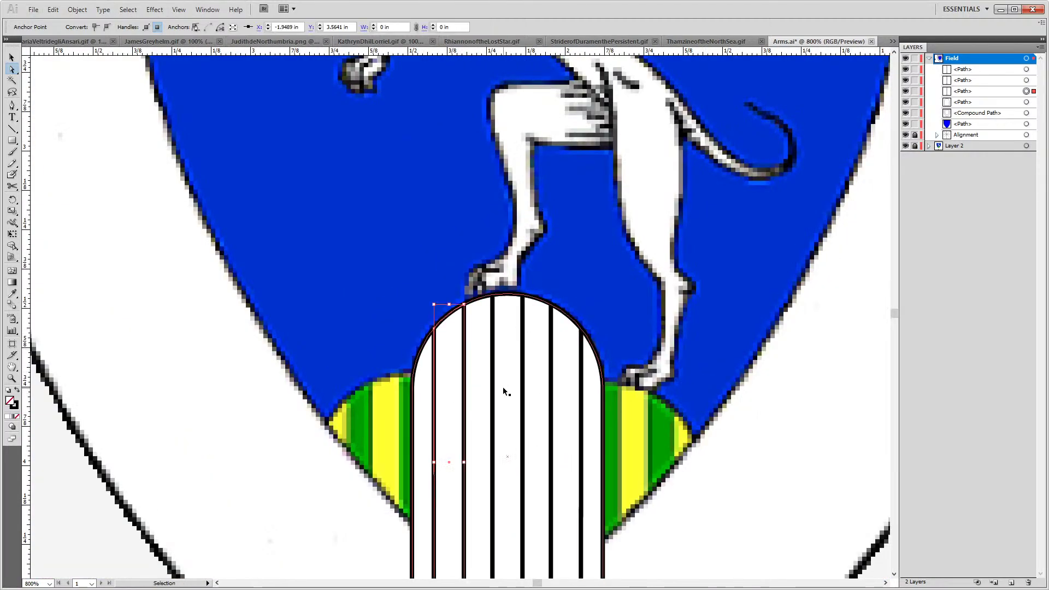
left_click(1026, 80, "shift")
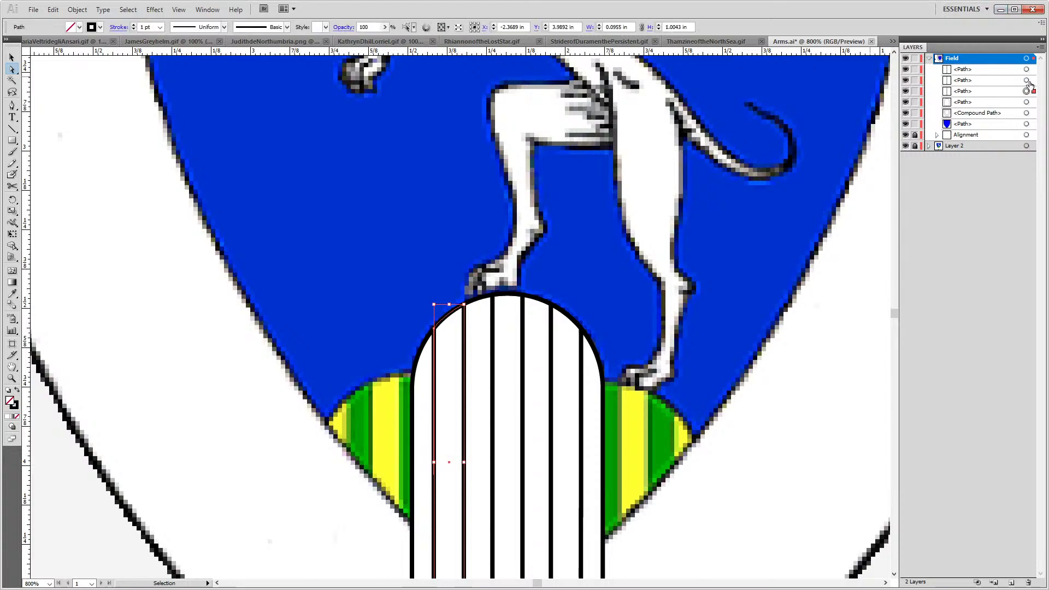
left_click(1027, 70, "shift")
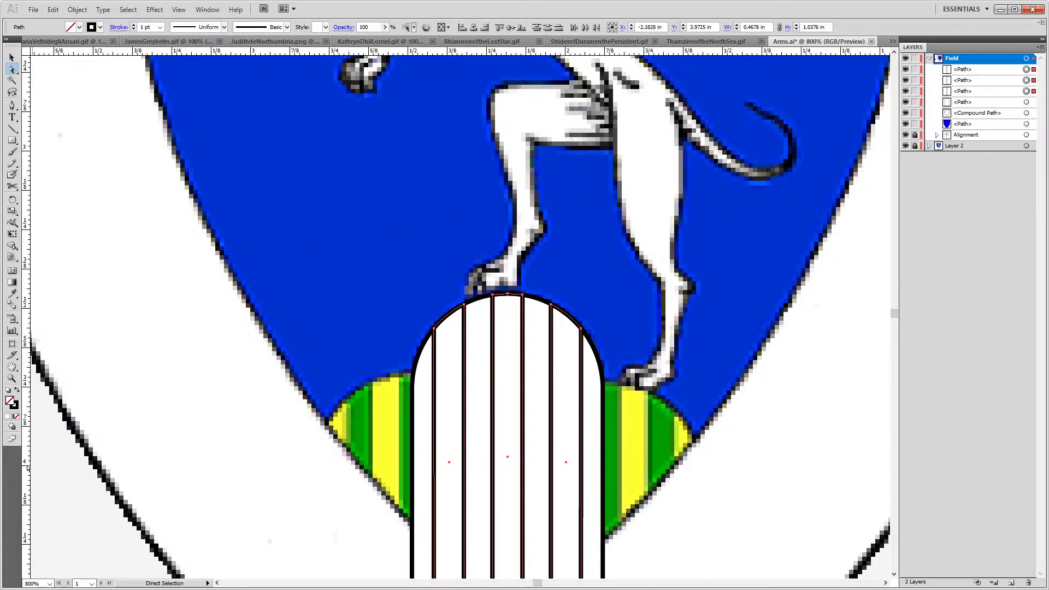
double_click(12, 404)
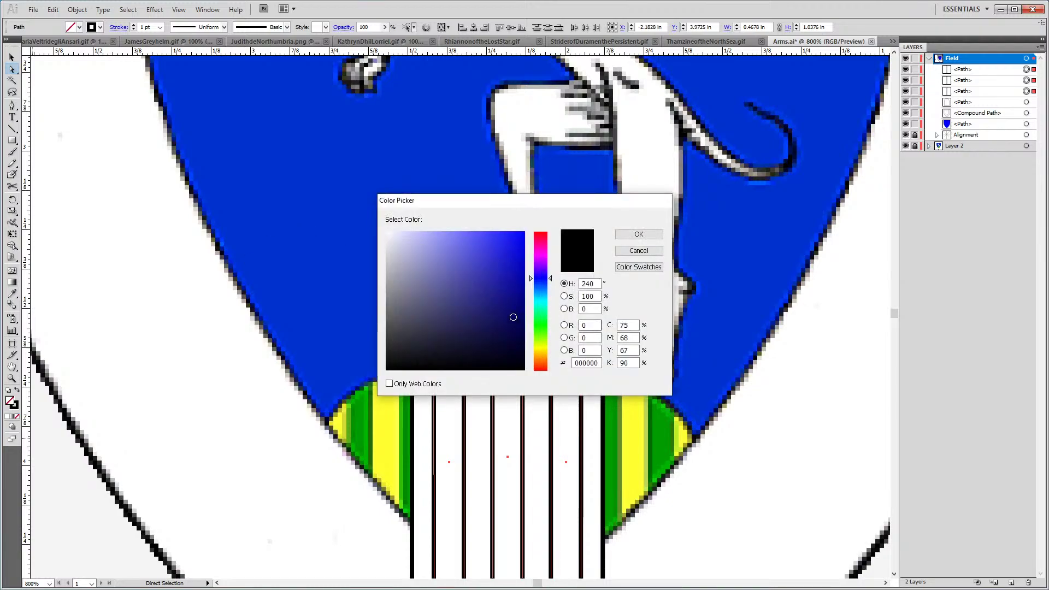
left_click(589, 338)
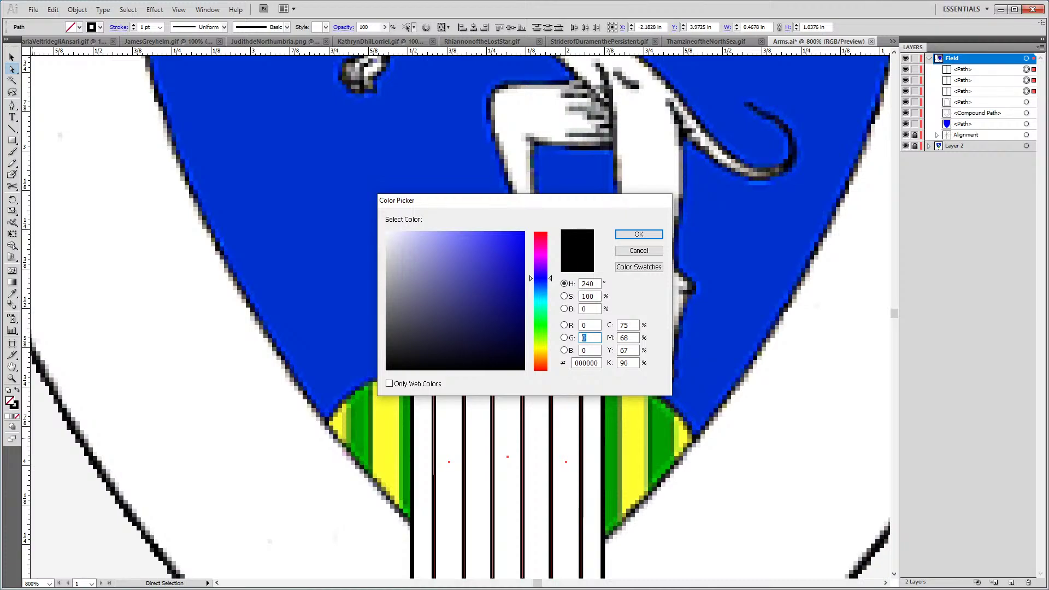
type("18")
type("28")
key("Return")
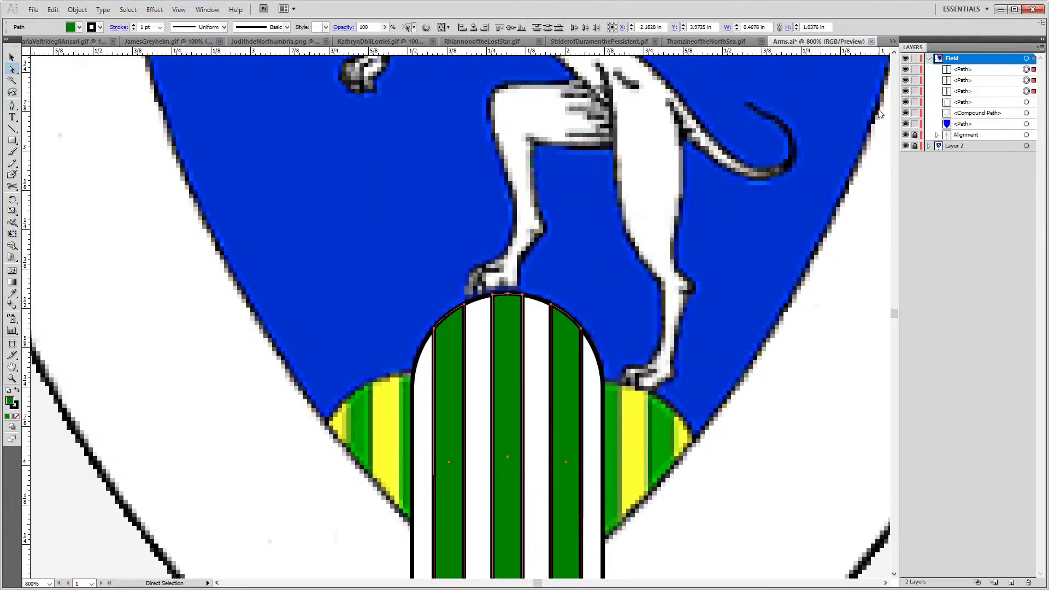
Fill the arch background with golden yellow (green 224, blue 0), then deepen it to gold
key("ctrl+shift+a")
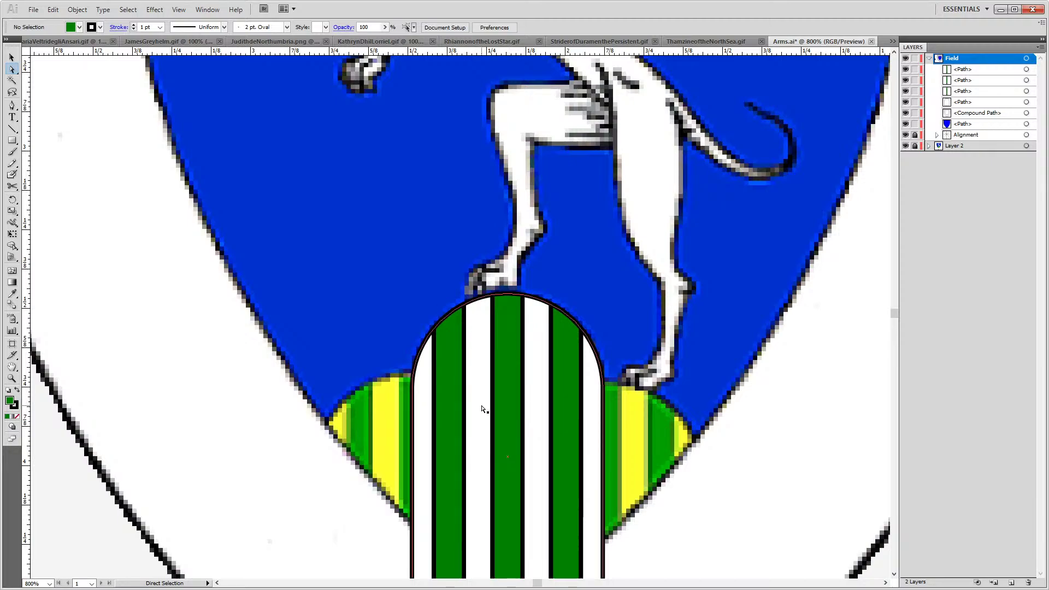
left_click(483, 409)
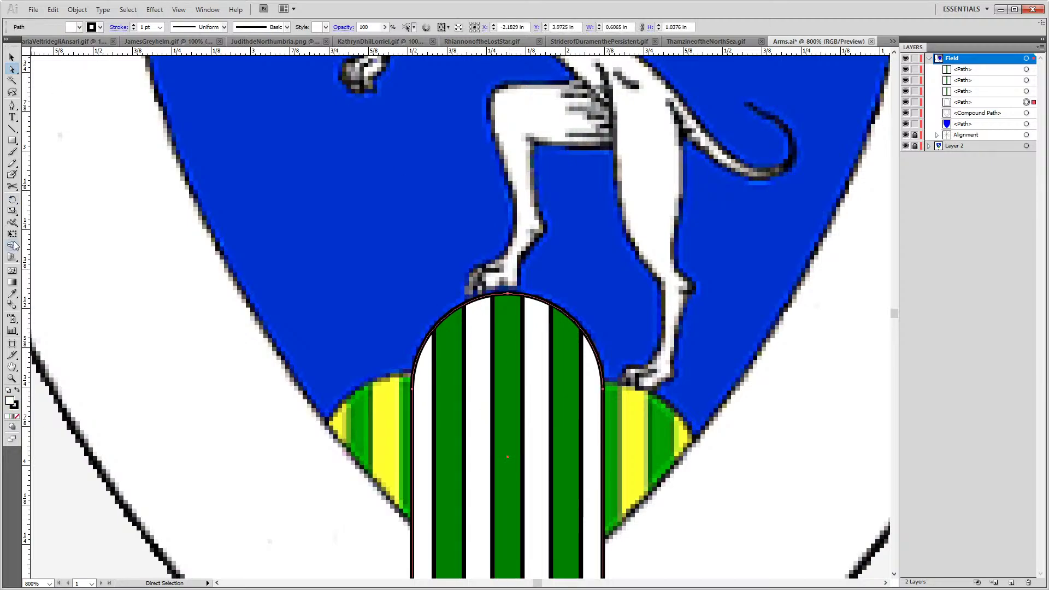
double_click(10, 400)
double_click(589, 350)
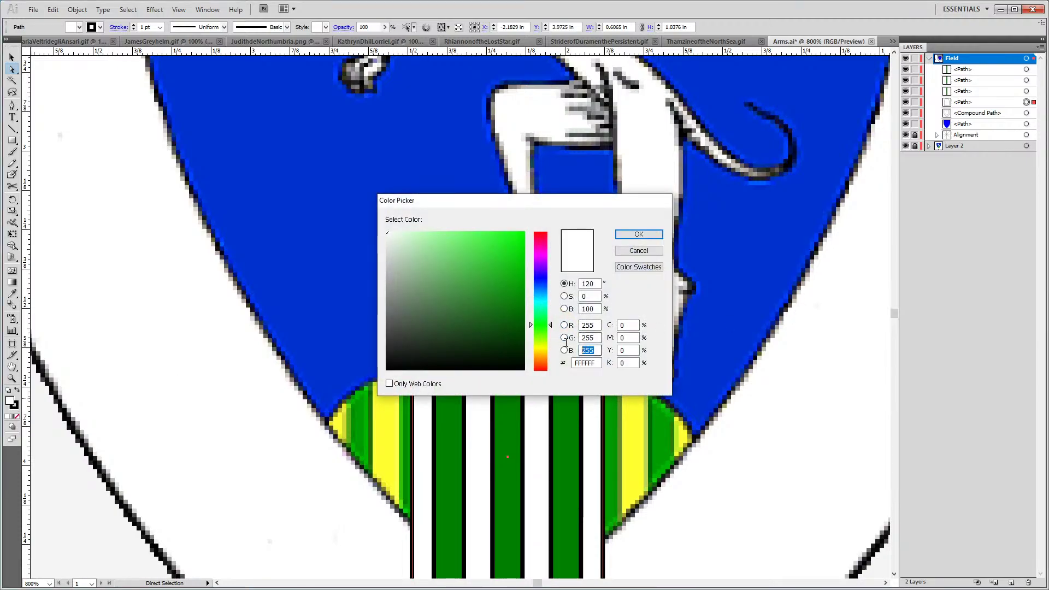
key("BackSpace")
type("0")
key("Tab")
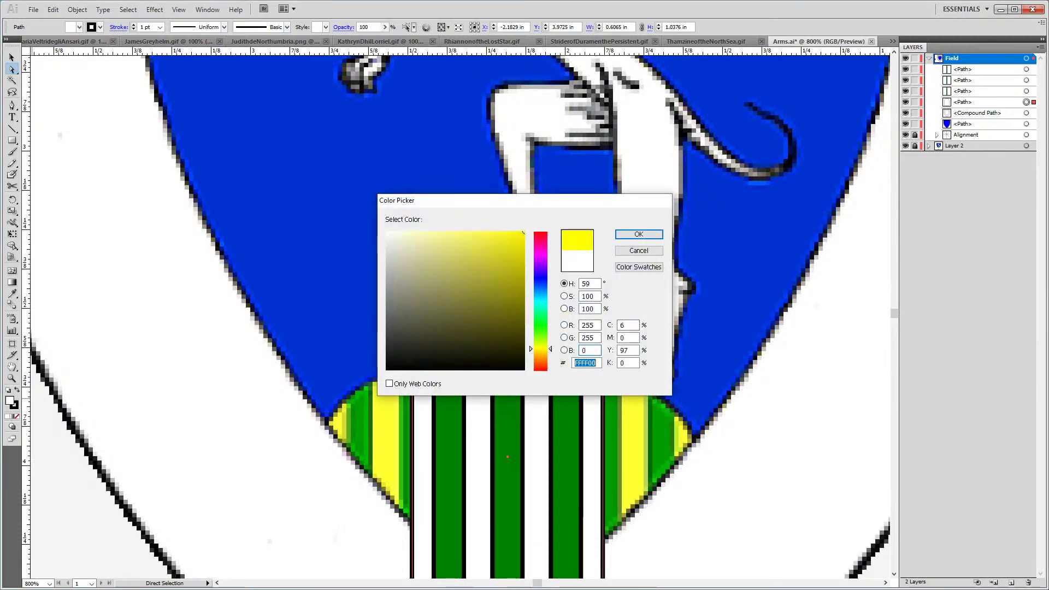
key("shift+Tab")
key("shift+Tab")
type("22")
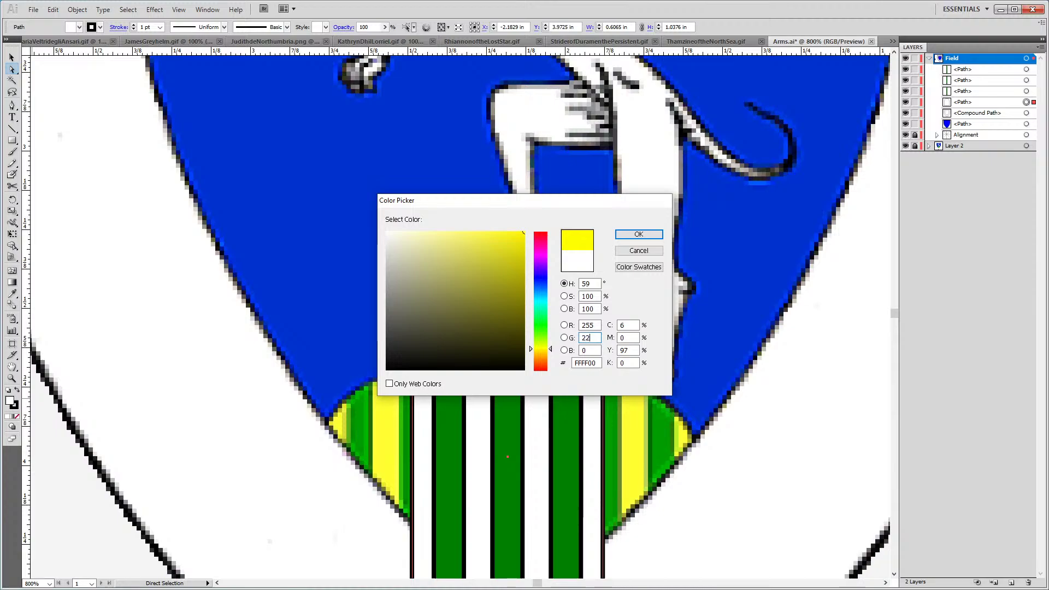
type("4")
key("Tab")
key("Return")
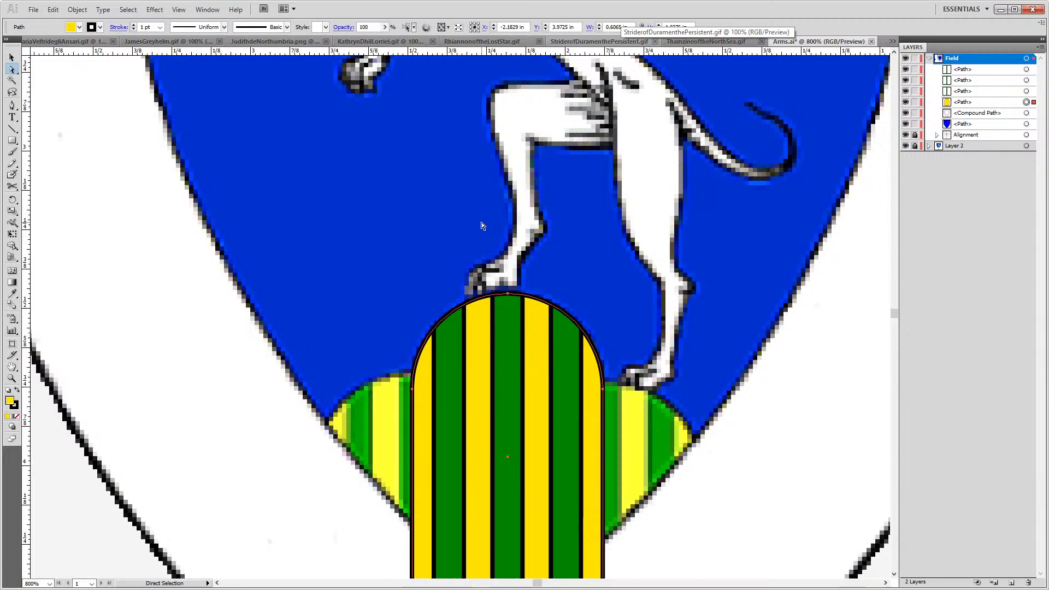
scroll(679, 510, "down", 2)
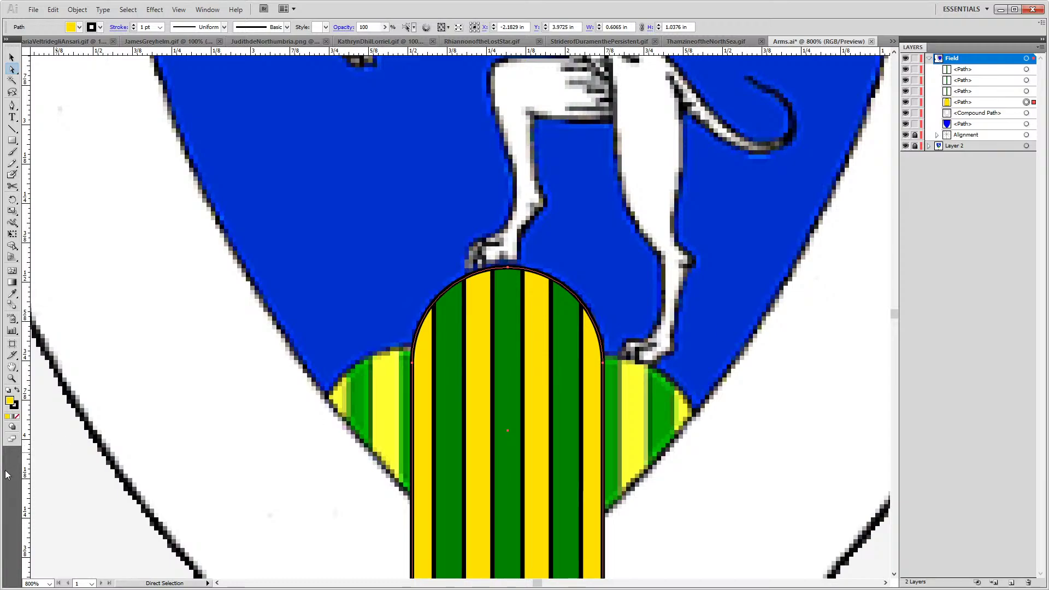
double_click(10, 401)
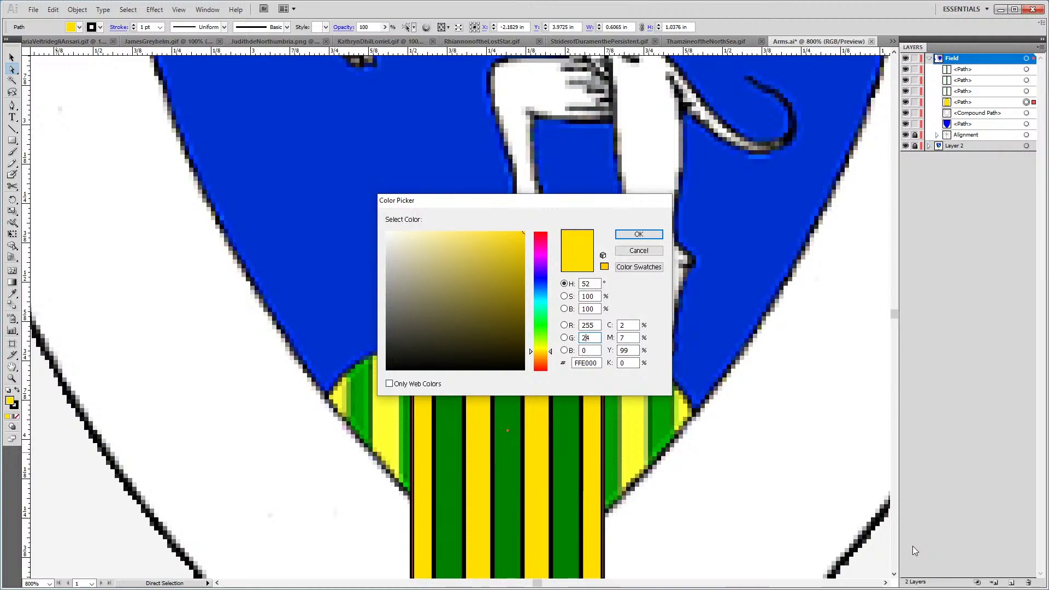
key("Return")
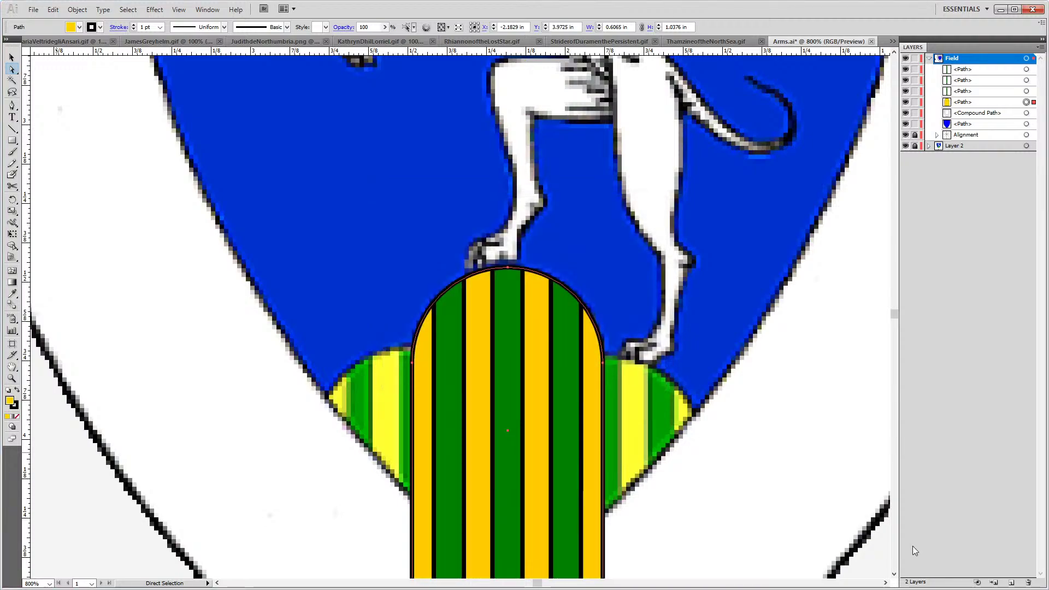
Zoom out over the whole shield and marquee-select the four striped mount pieces
left_click(742, 472)
scroll(743, 472, "down", 3)
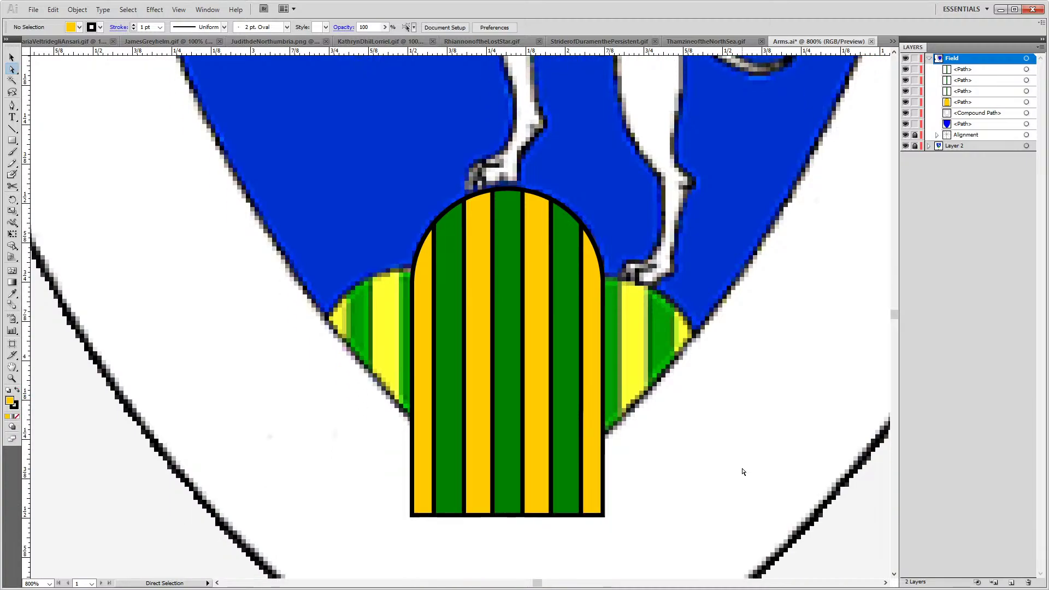
scroll(647, 426, "up", 2, "alt")
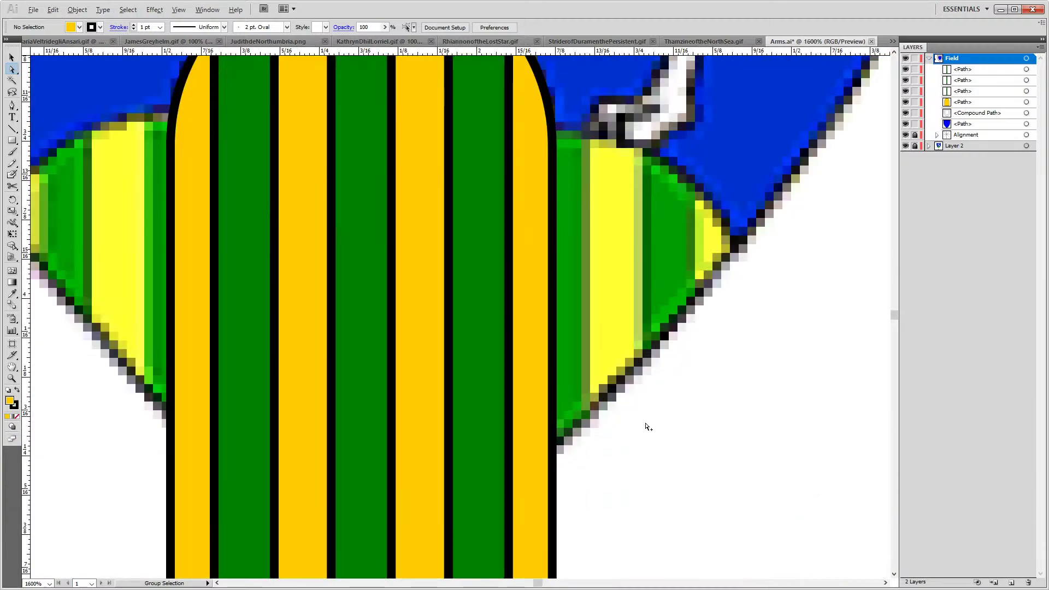
scroll(647, 424, "down", 5, "alt")
key("alt+v")
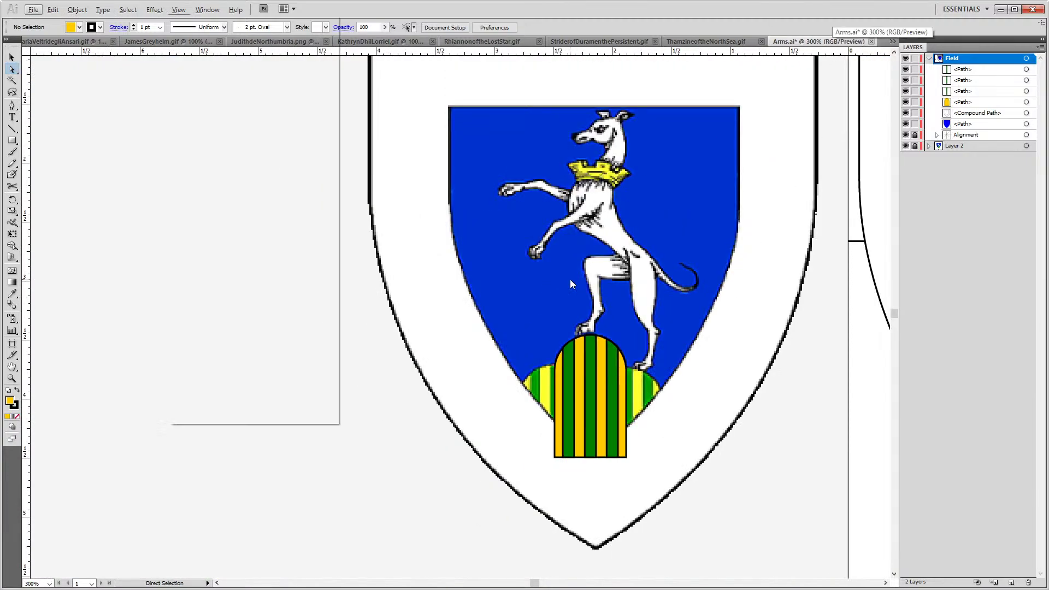
key("Escape")
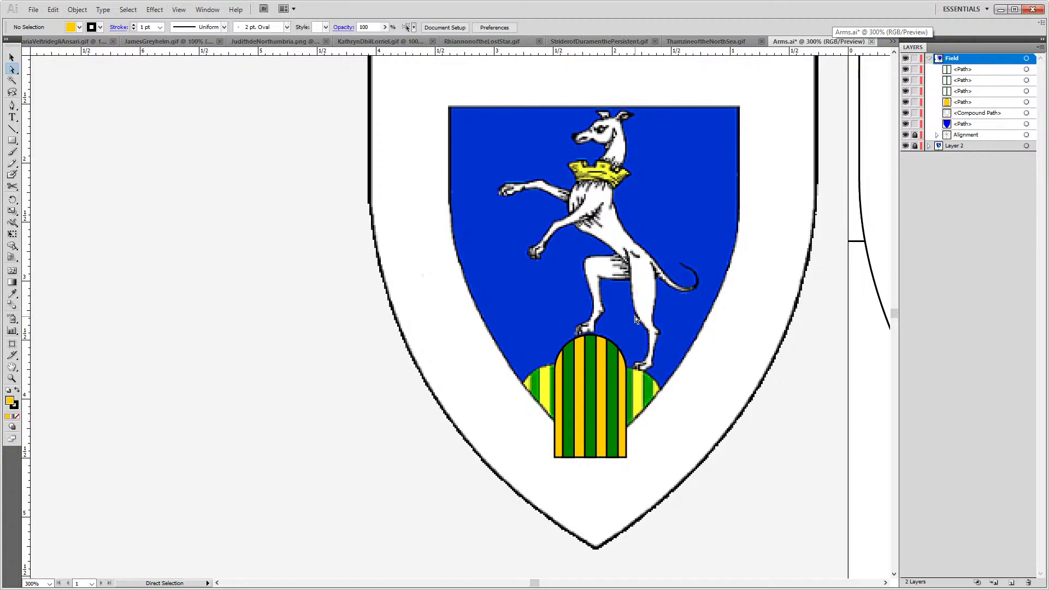
key("v")
left_click_drag(520, 323, 660, 509)
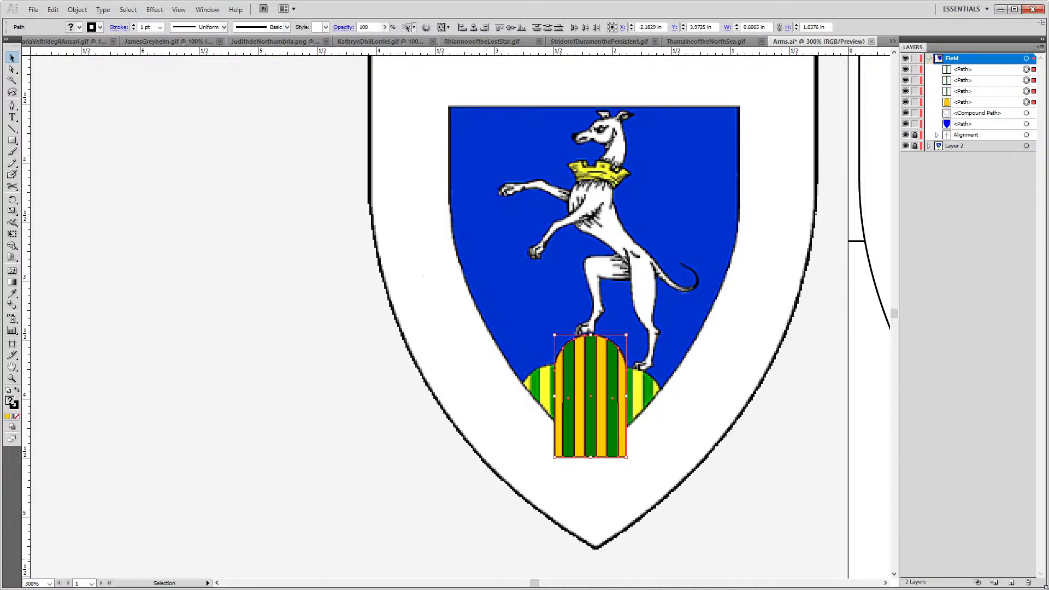
Group the mount's four paths and make two duplicates of the striped arch
key("ctrl+g")
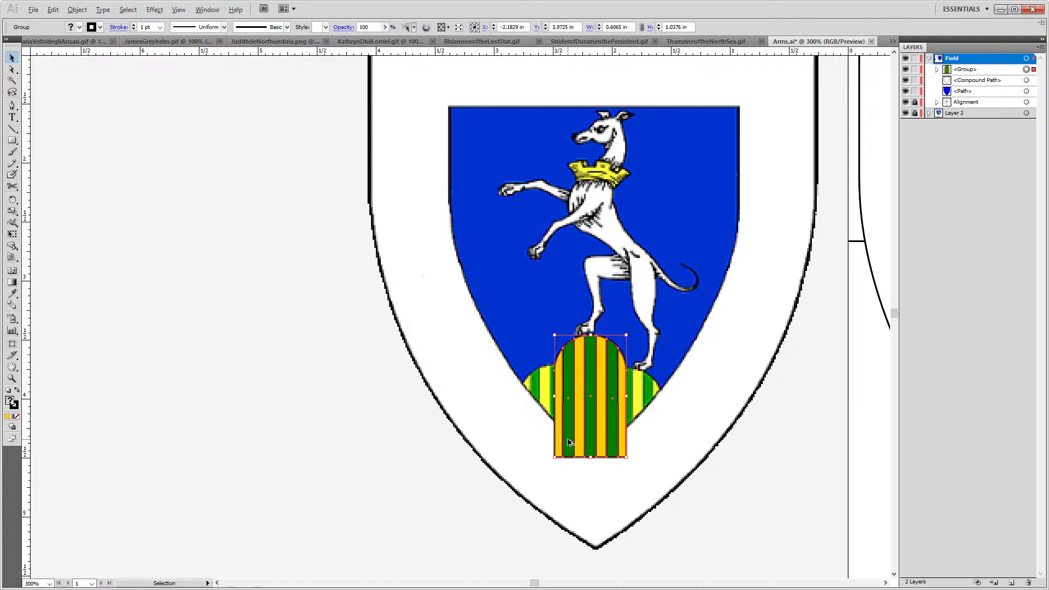
key("alt+Left")
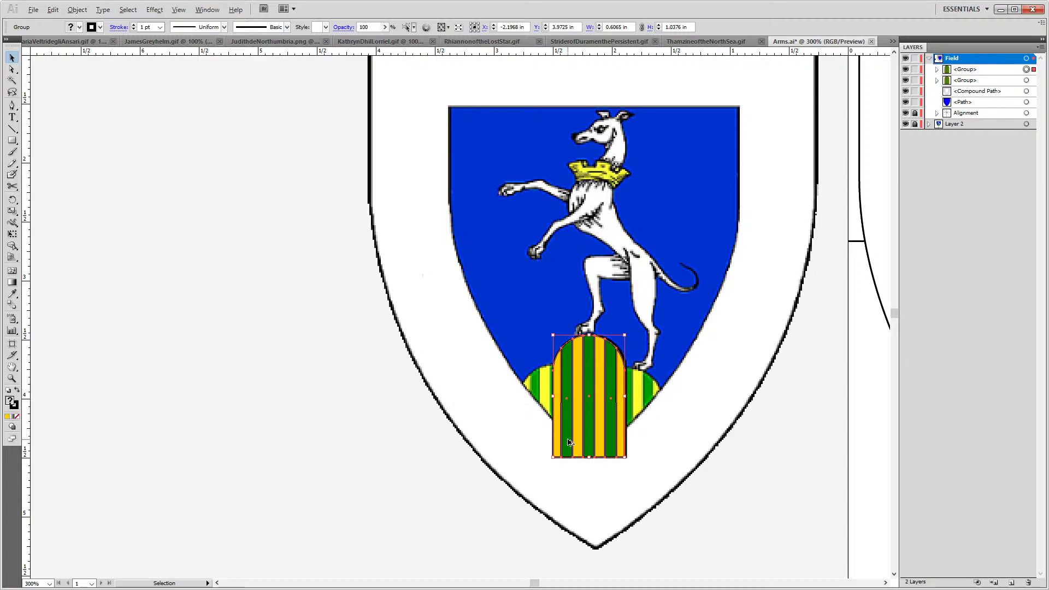
key("alt+Right")
key("alt+Right")
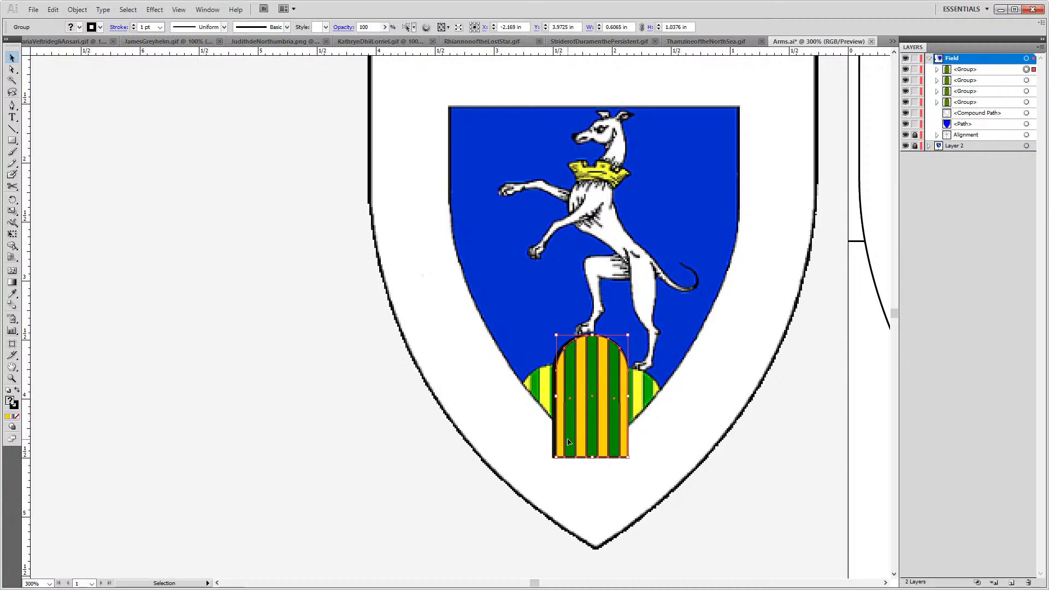
key("ctrl+z")
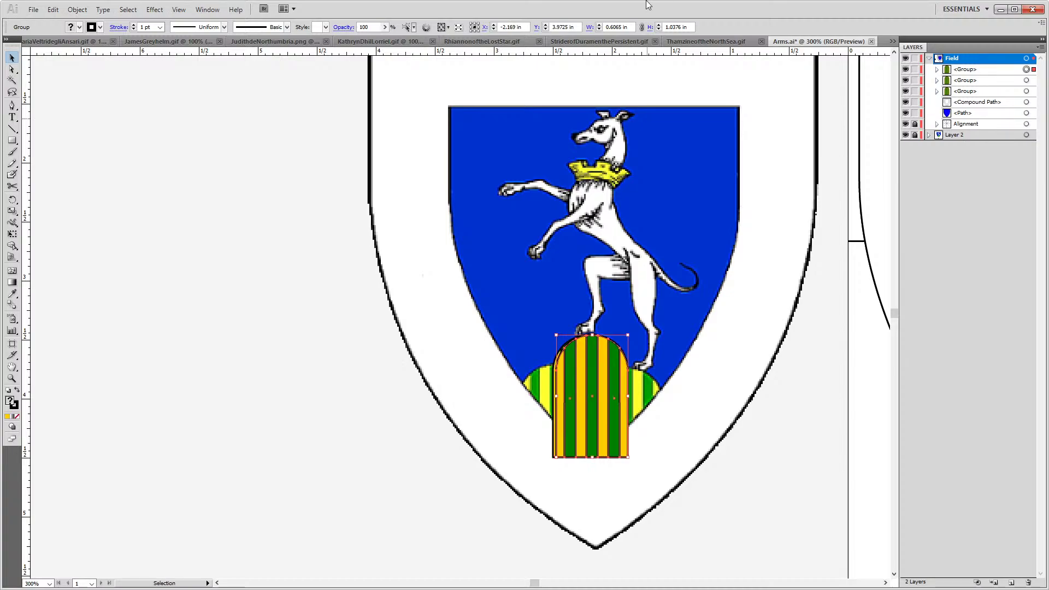
scroll(536, 420, "up", 3)
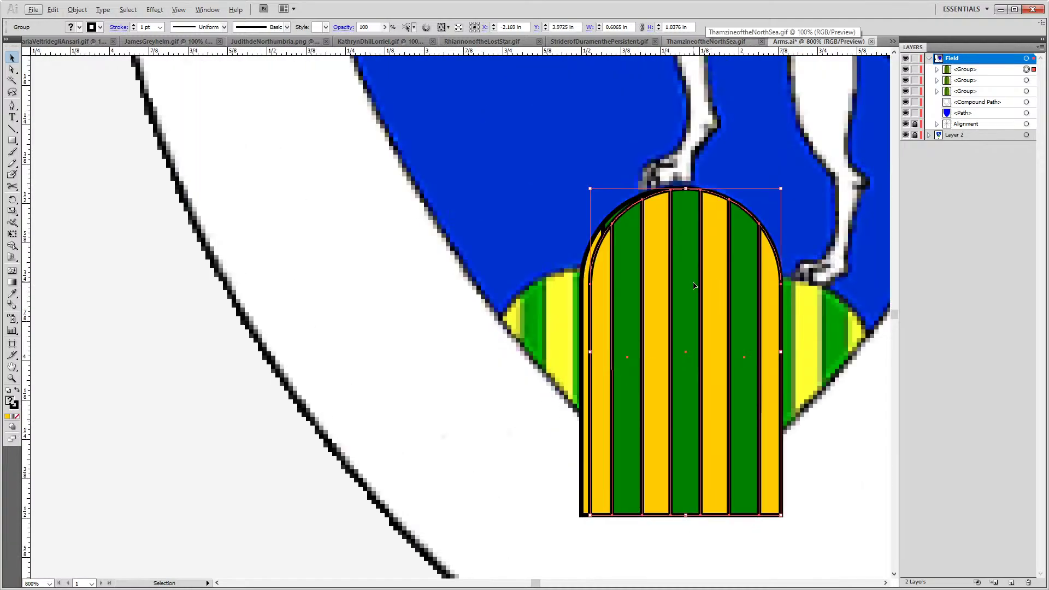
left_click_drag(694, 286, 791, 292)
left_click_drag(631, 278, 459, 285)
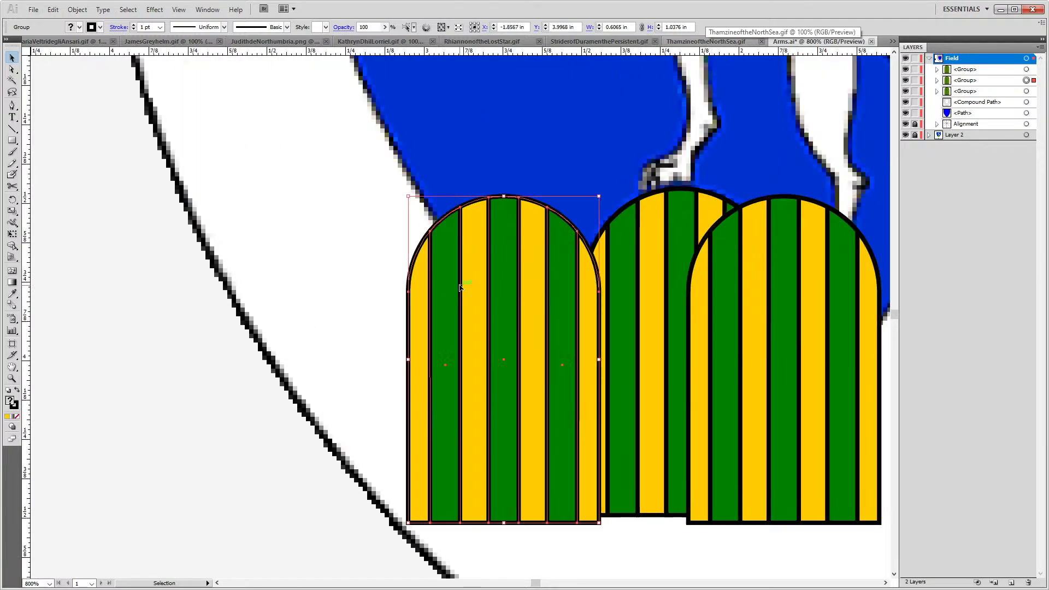
Spread the arches apart, moving one copy right and the other left
left_click(656, 228)
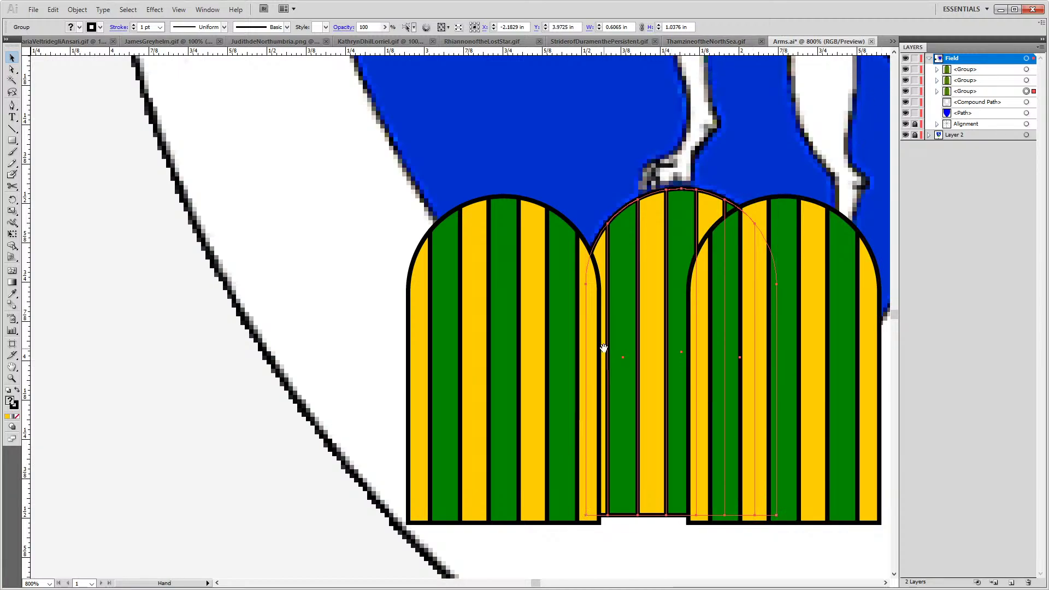
left_click_drag(603, 348, 462, 302)
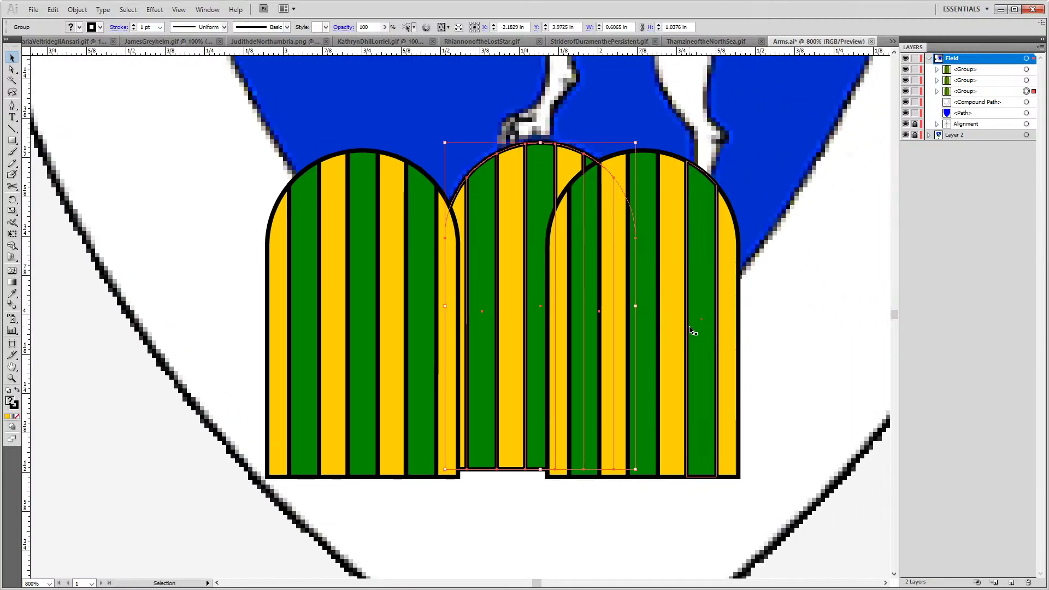
left_click_drag(690, 330, 840, 343)
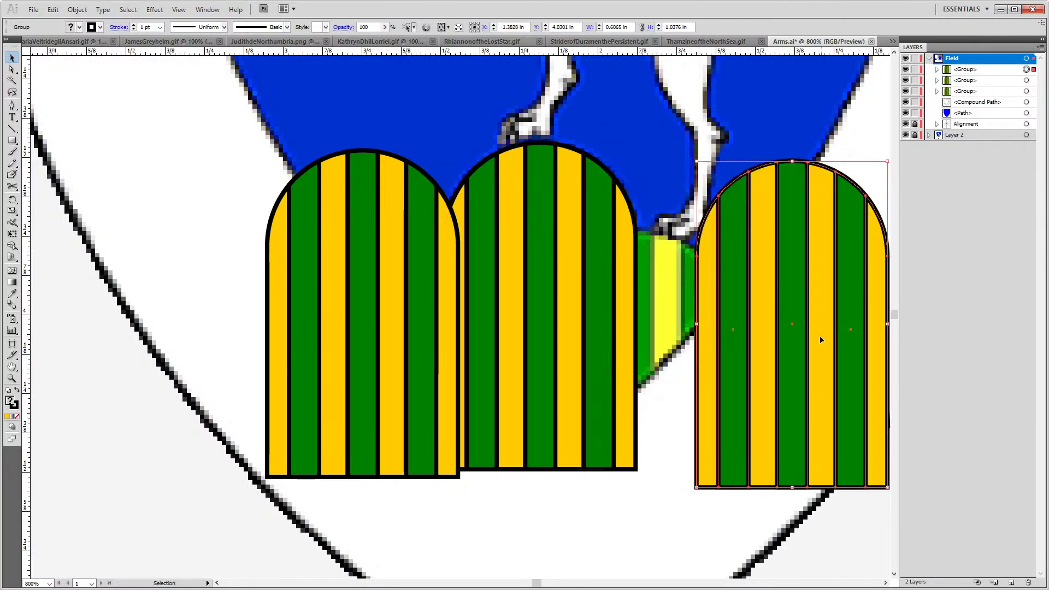
key("ctrl+z")
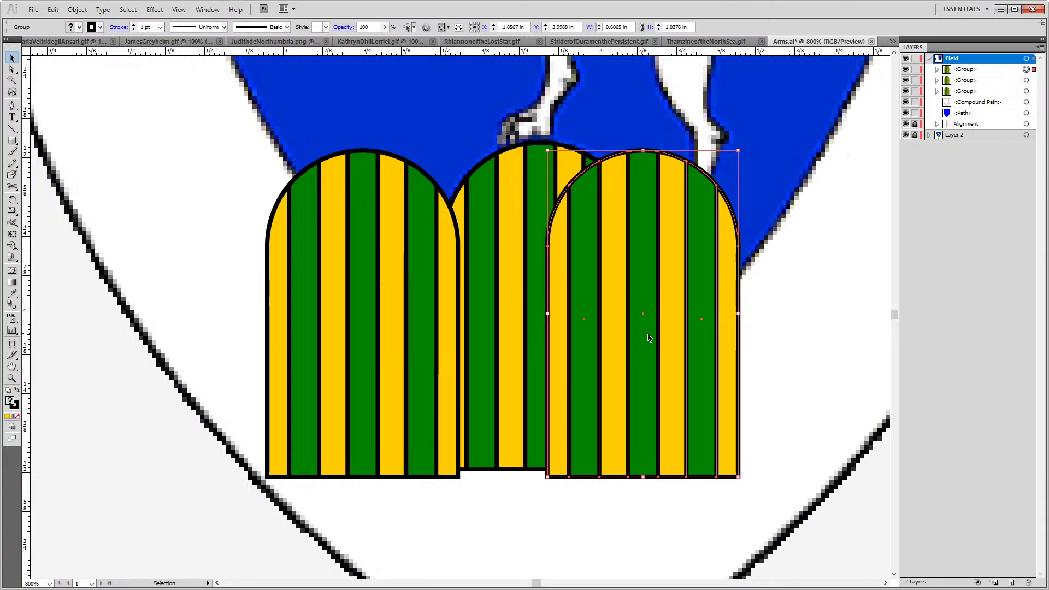
left_click_drag(646, 337, 779, 338)
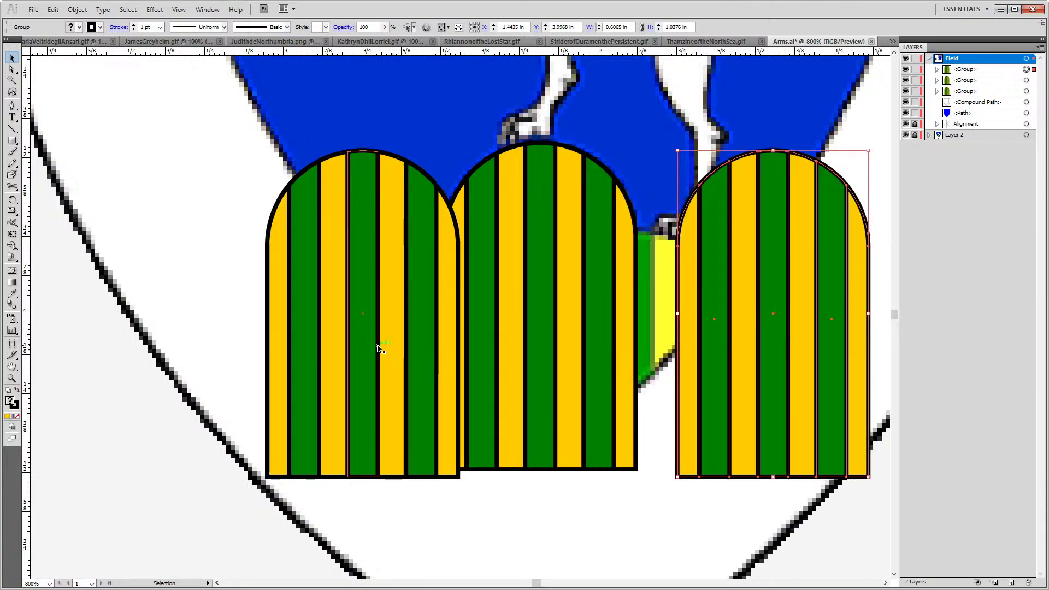
left_click_drag(377, 342, 218, 342)
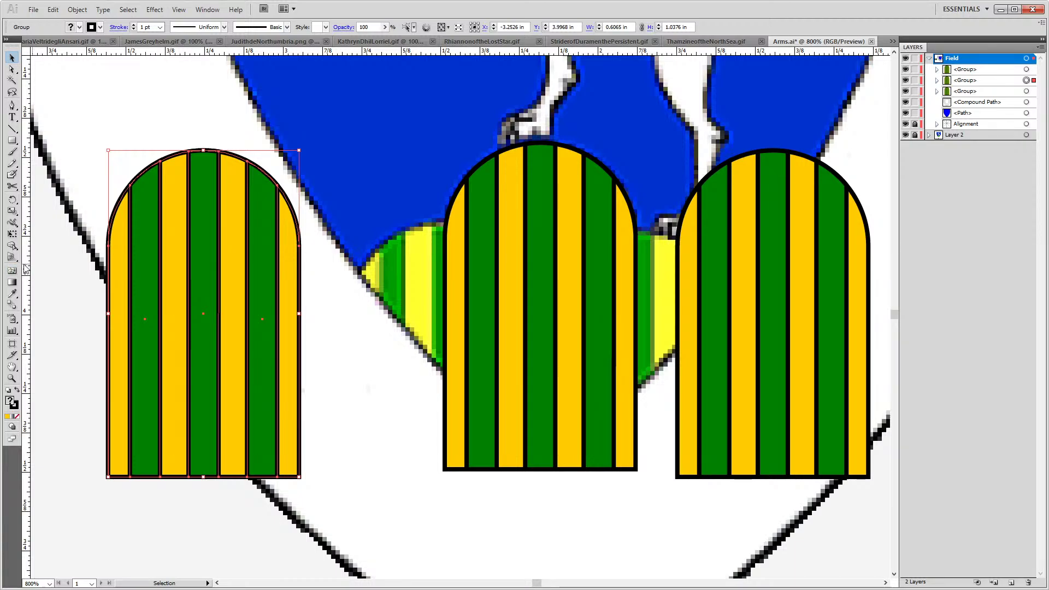
Lower the right and left arches on either side and show the hidden middle arch
left_click_drag(24, 268, 544, 471)
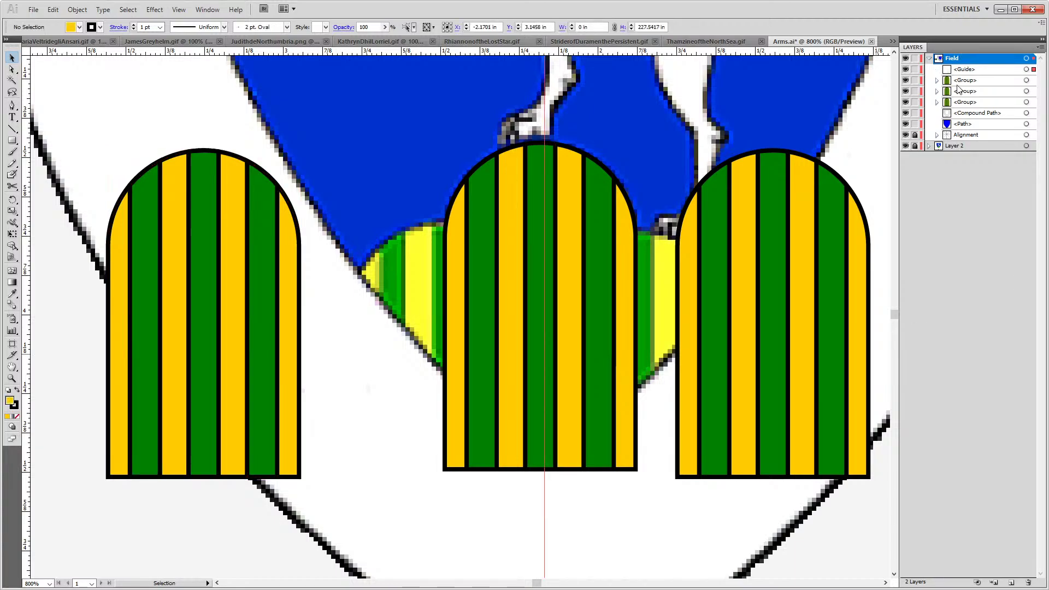
key("Delete")
left_click(787, 212)
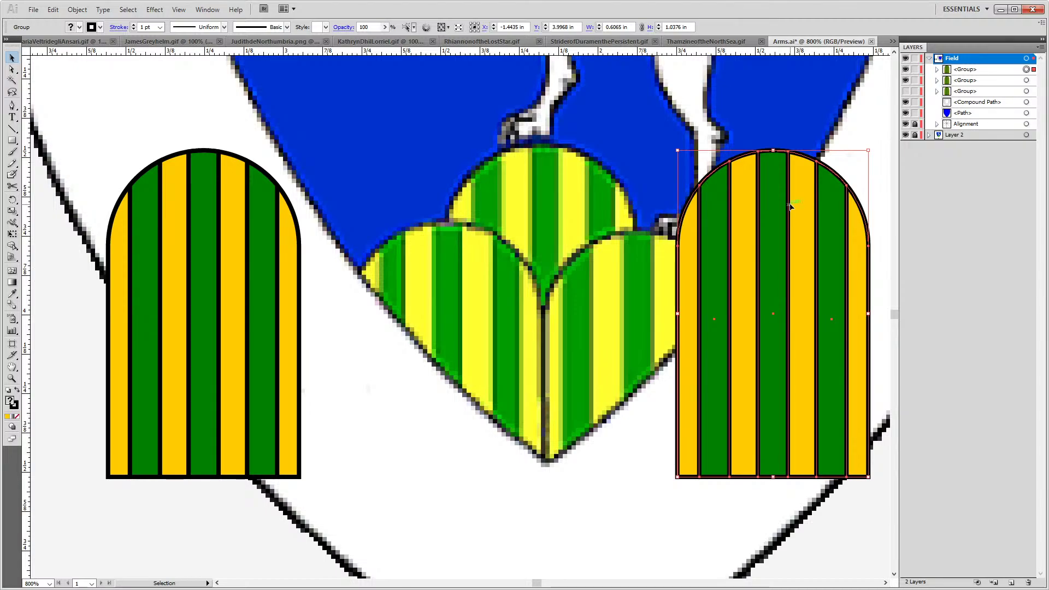
left_click_drag(783, 201, 645, 281)
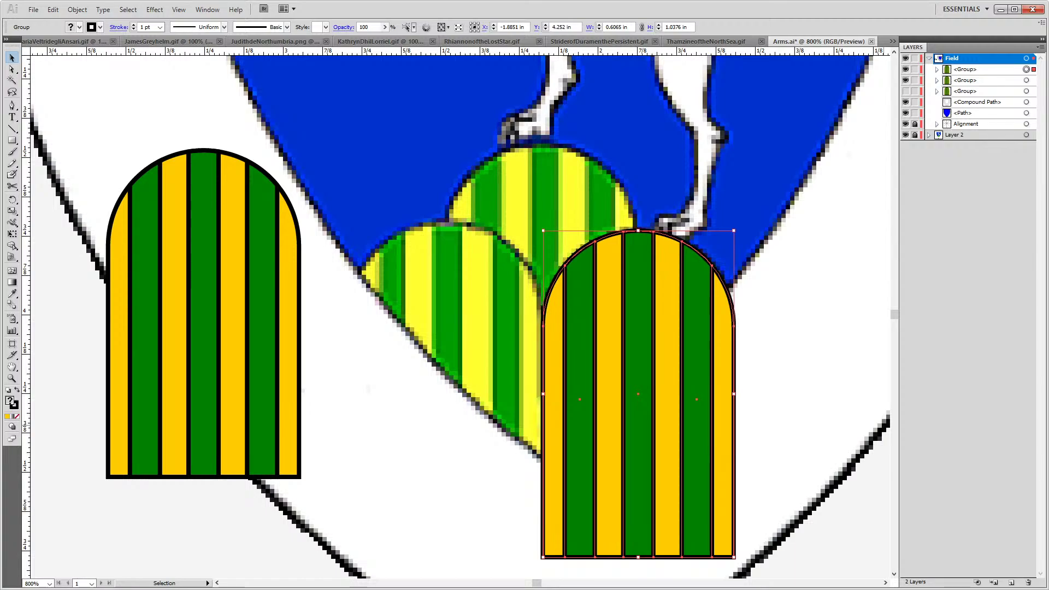
key("shift+Right")
key("shift+Right")
key("shift+Right")
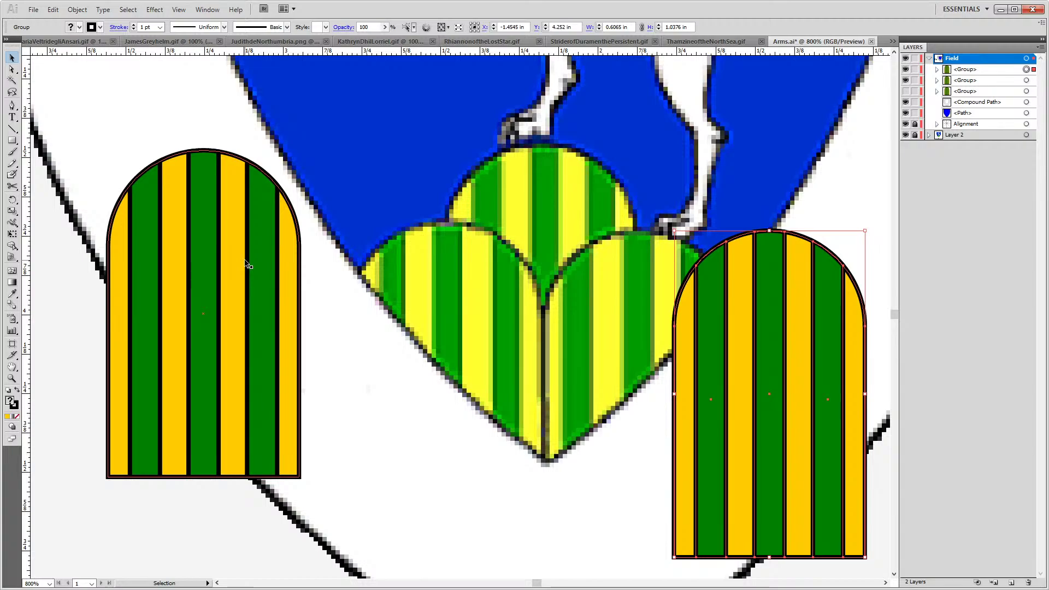
left_click_drag(218, 257, 454, 325)
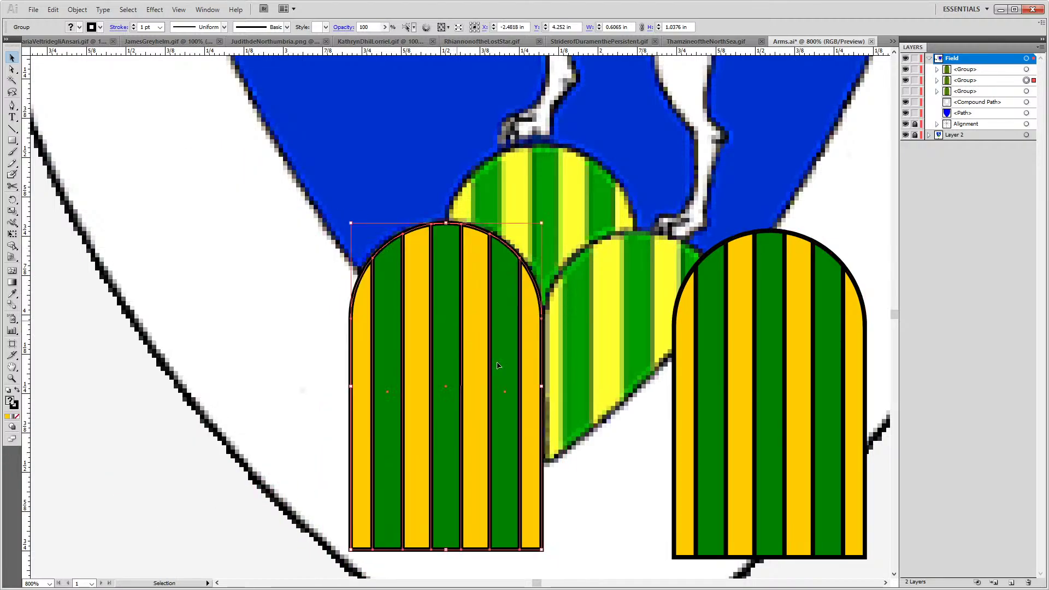
key("shift+Left")
key("shift+Left")
key("shift+Left")
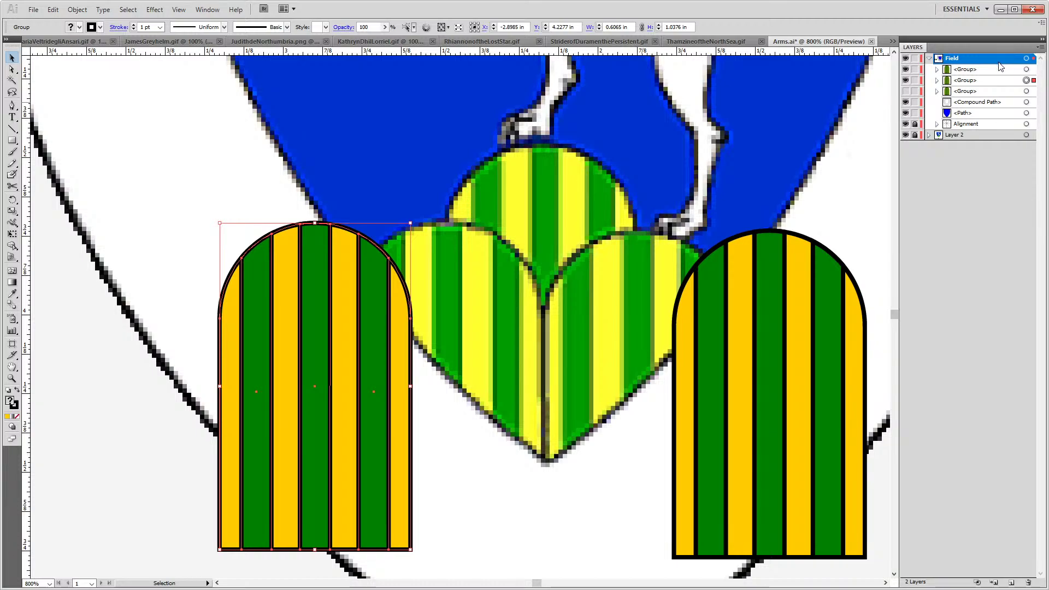
left_click(905, 92)
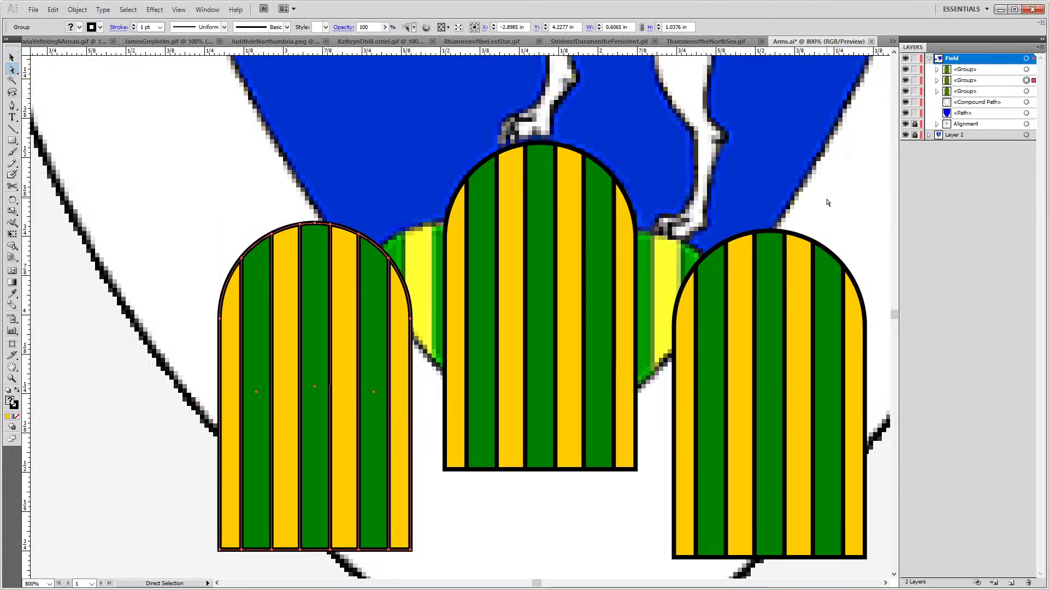
Select just the yellow stripes on the left, middle and right arches with Direct Selection
key("a")
key("ctrl+shift+a")
left_click(803, 296)
left_click(565, 314)
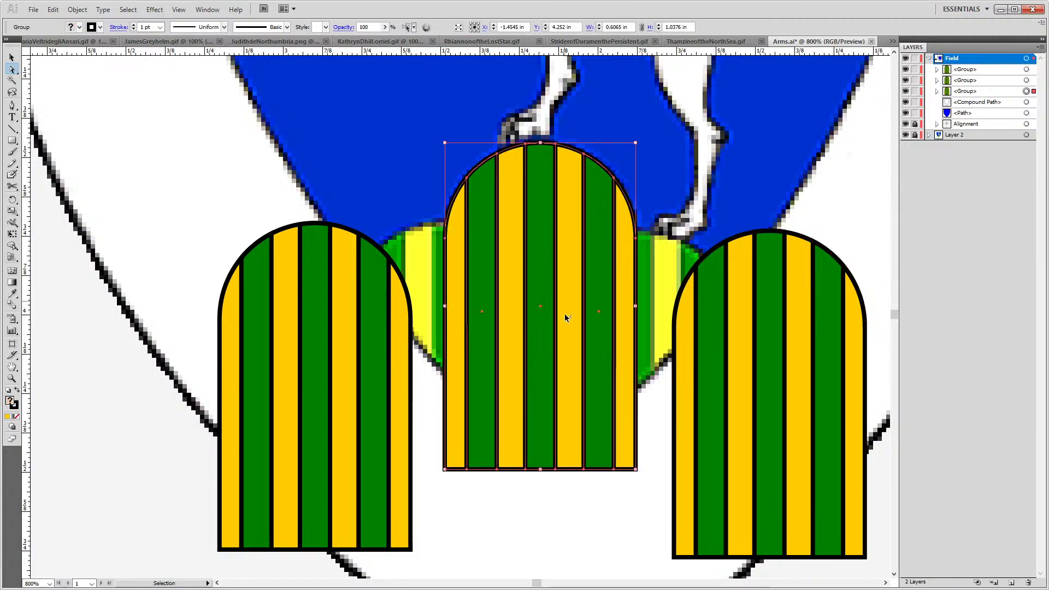
left_click(342, 387, "shift")
key("ctrl+shift+a")
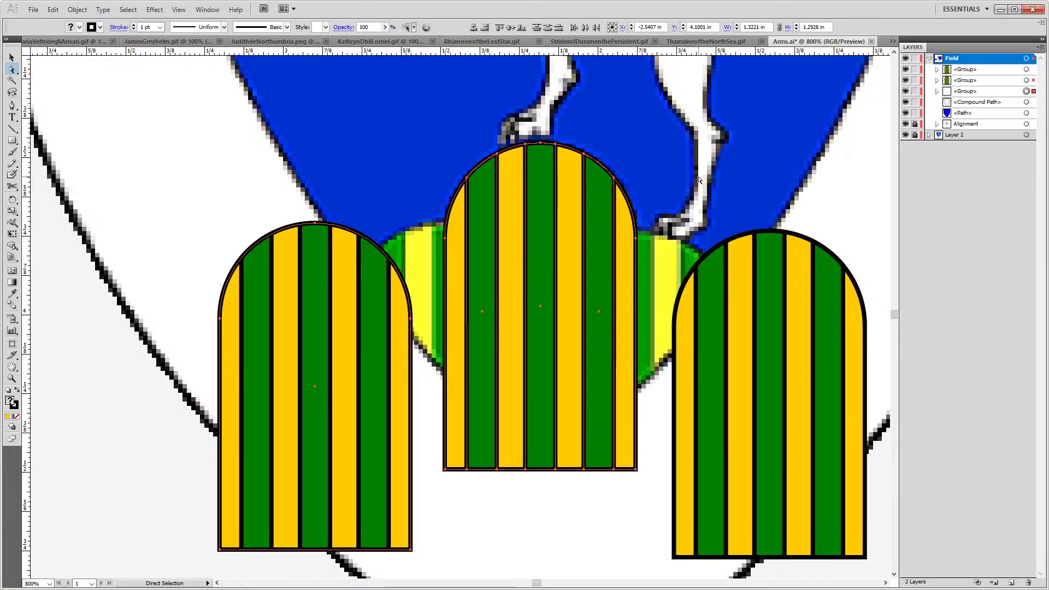
left_click(570, 248)
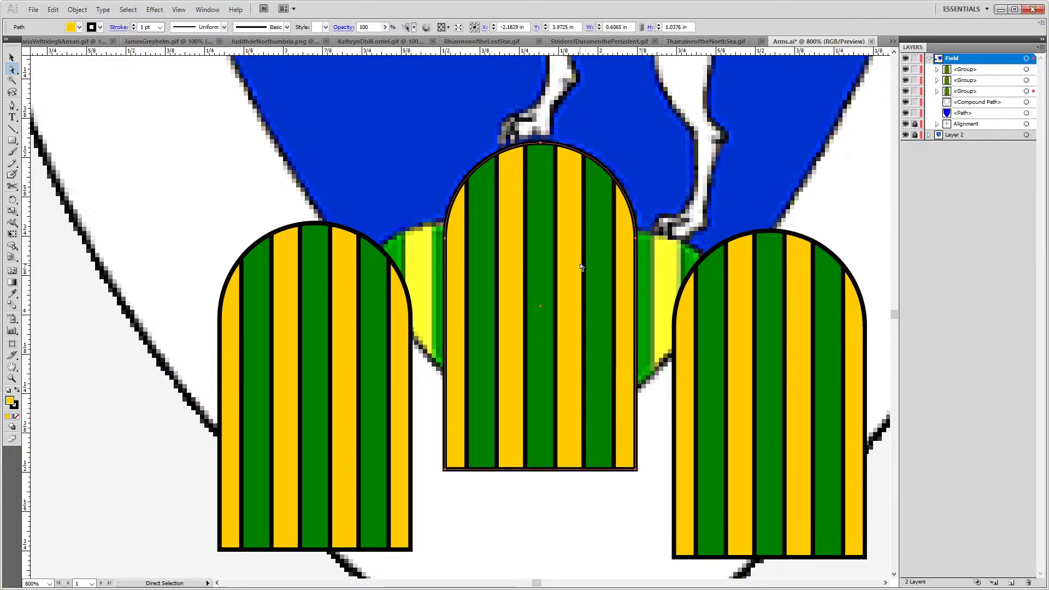
left_click(339, 330, "shift")
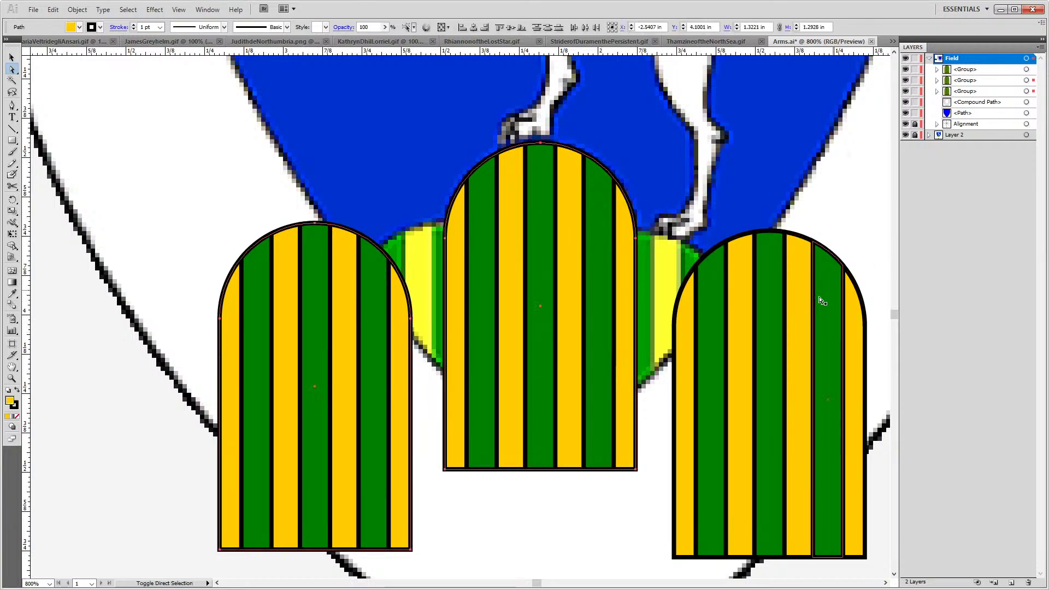
left_click(743, 310, "shift")
left_click(738, 310, "shift")
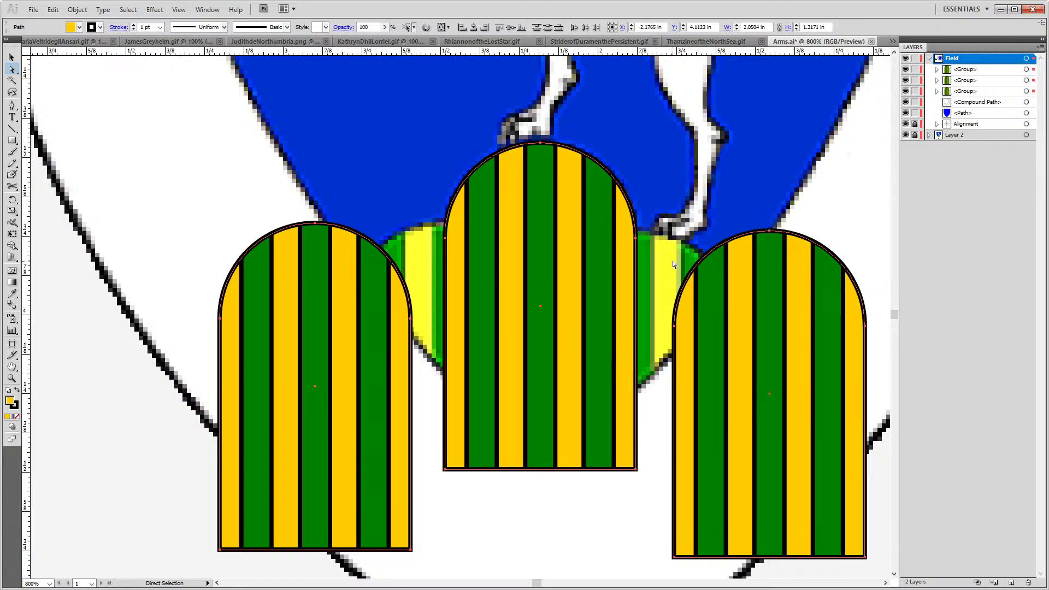
Change the selected stripes' fill to brighter yellow FFE000 by setting green to 224
double_click(10, 401)
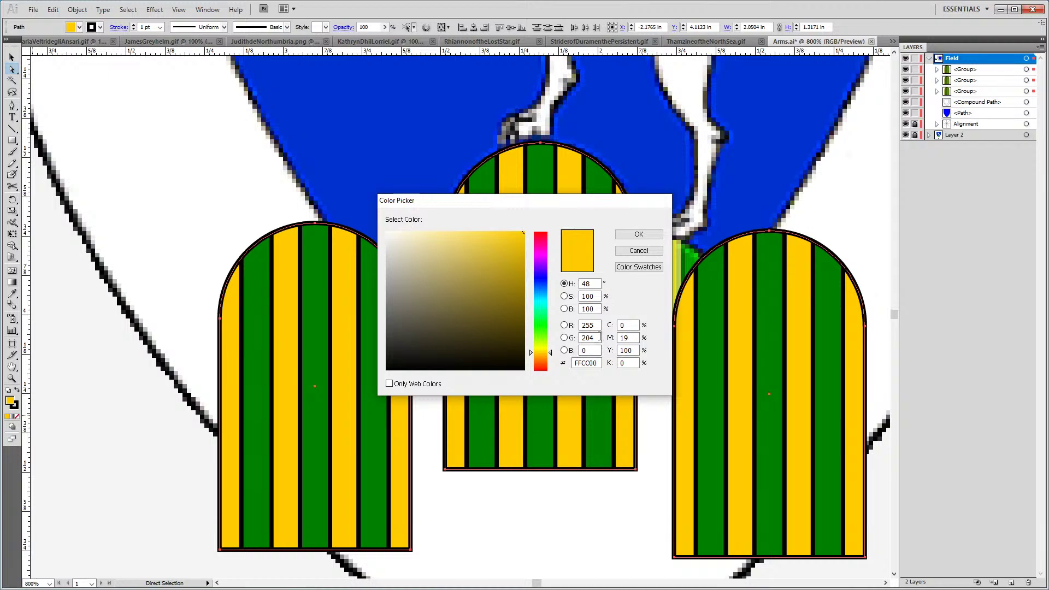
double_click(600, 337)
type("224")
key("Return")
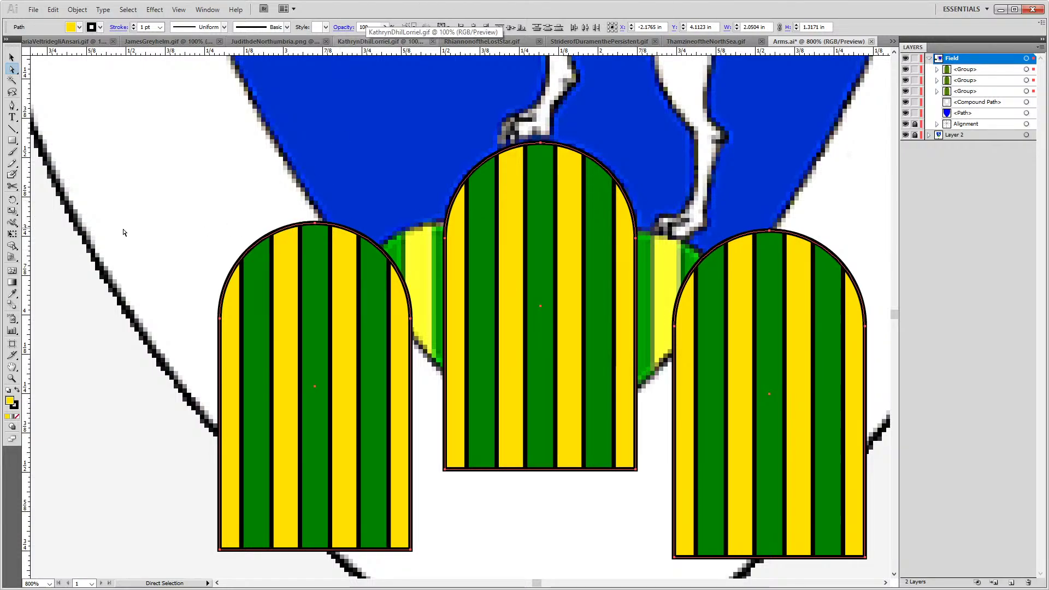
Drop a vertical guide onto the middle arch's centre green stripe, then select the right arch
key("ctrl+shift+a")
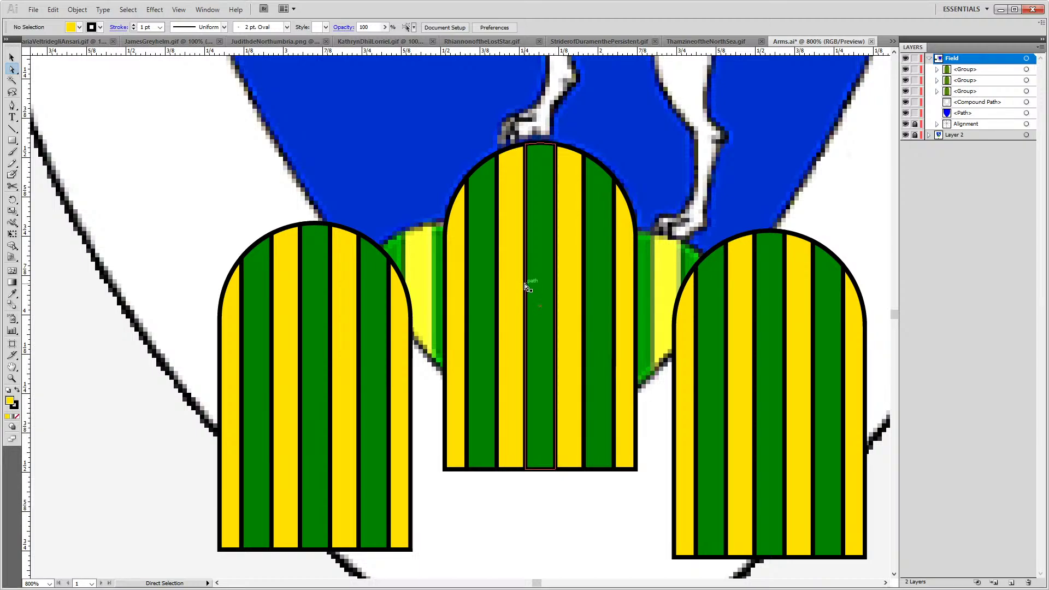
left_click(527, 286)
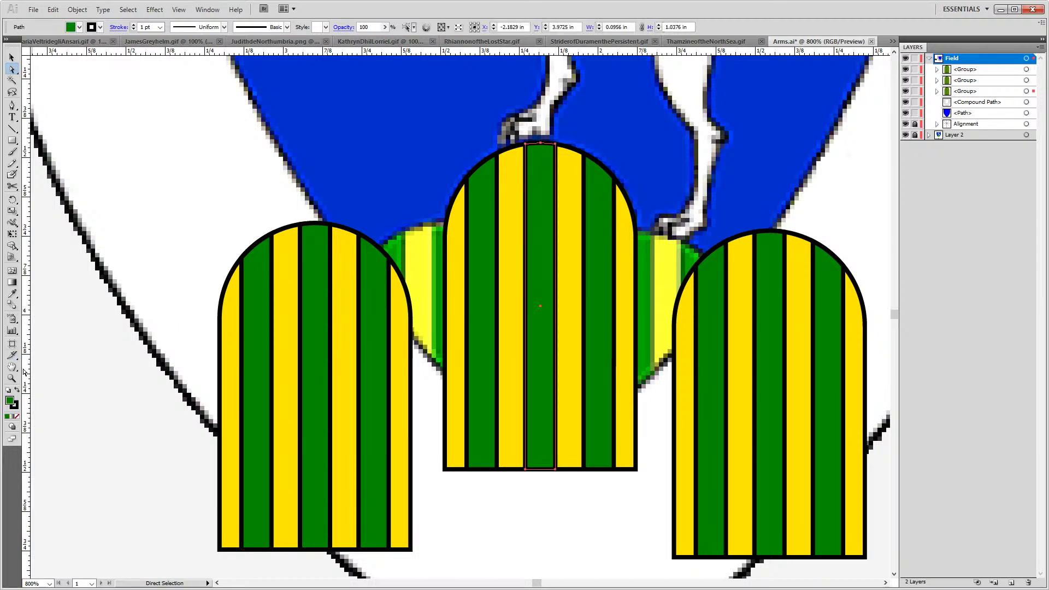
left_click_drag(25, 371, 540, 311)
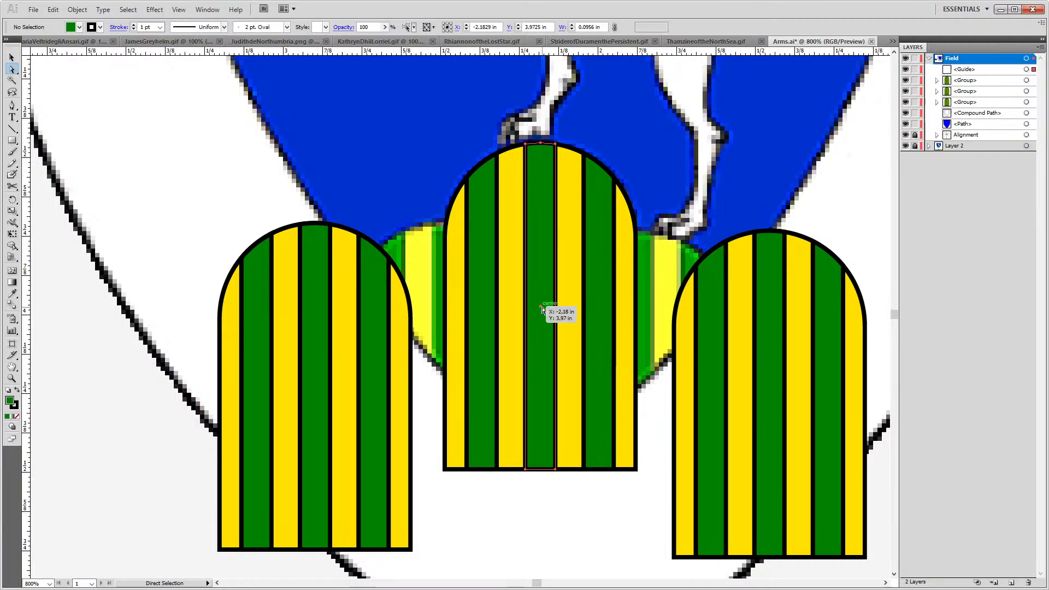
left_click(874, 331)
key("v")
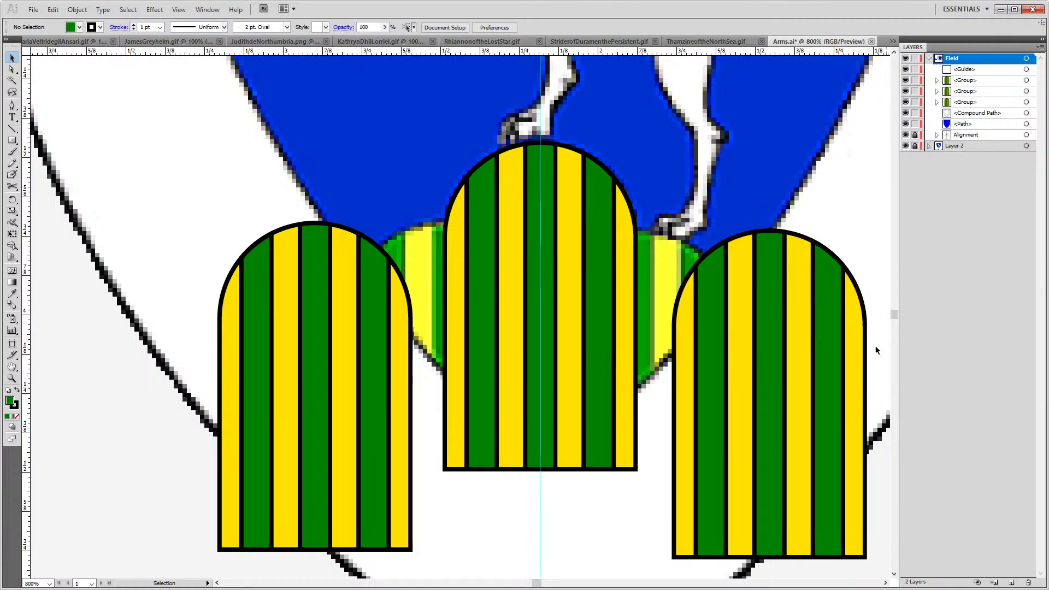
left_click(792, 368)
Slide the right and left arches inward so they meet at the centre guide
left_click_drag(790, 368, 657, 371)
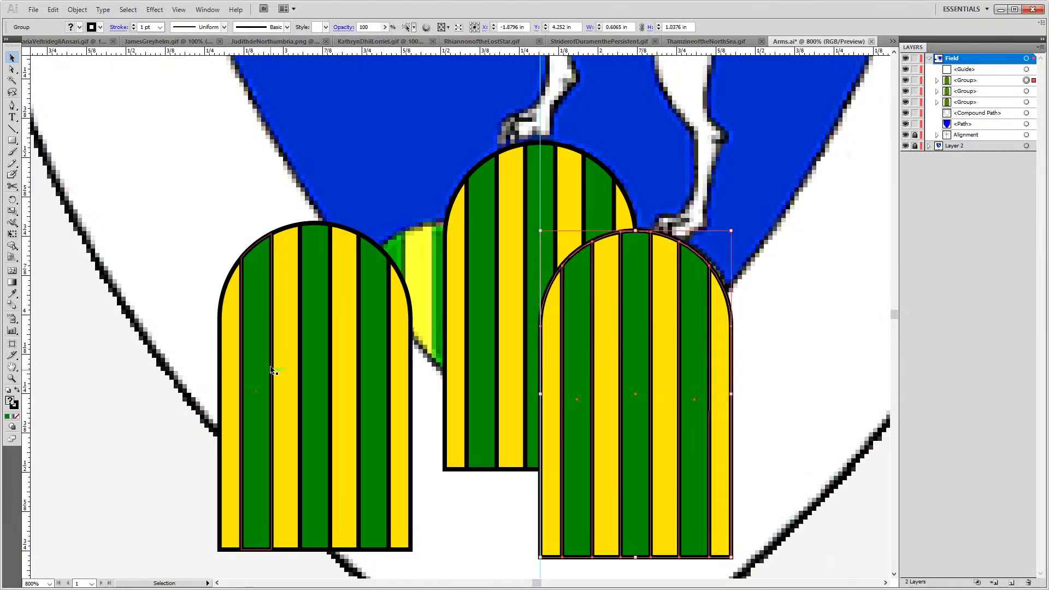
left_click(291, 368)
left_click_drag(289, 383, 420, 386)
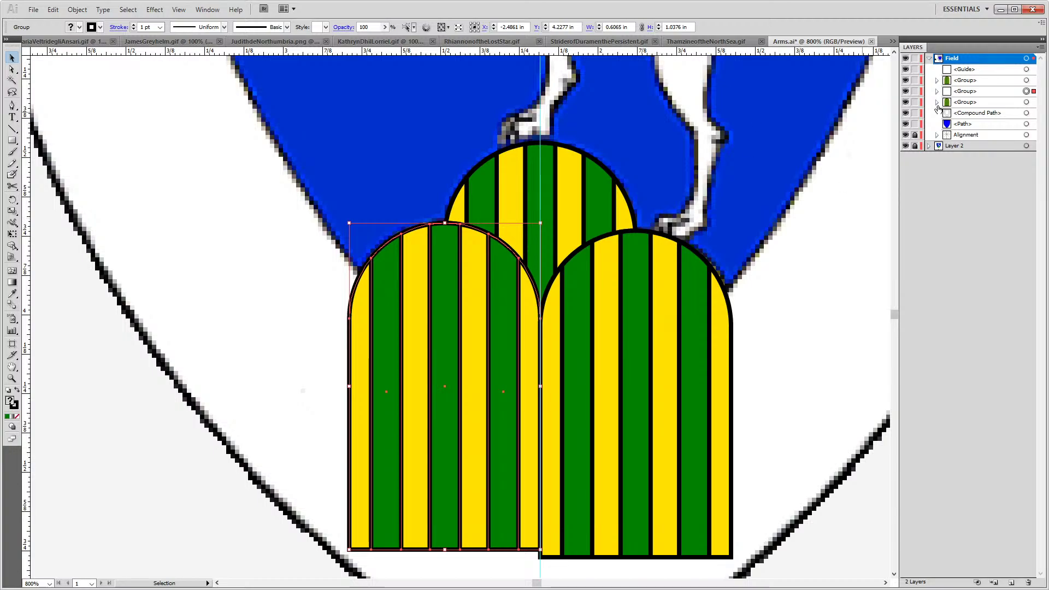
Delete the guide from the Layers panel and marquee-select all three arches
left_click(989, 71)
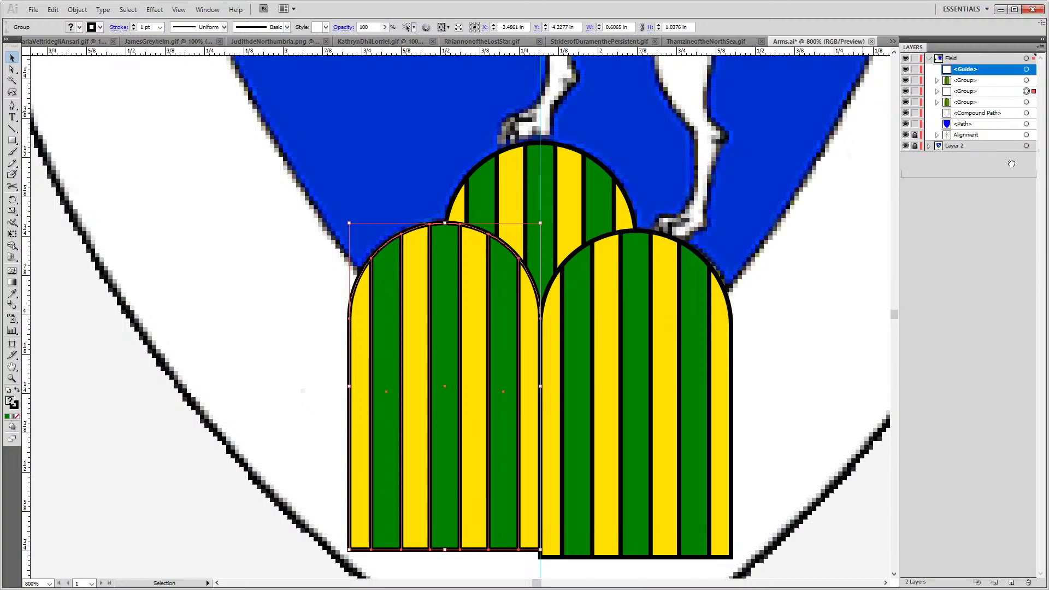
left_click_drag(1027, 70, 1027, 582)
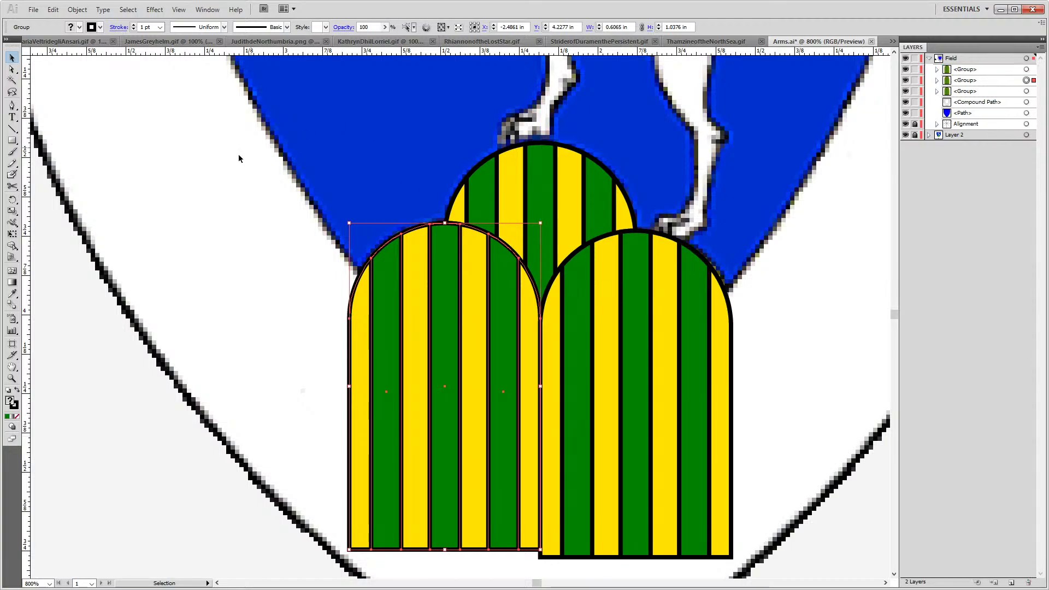
left_click_drag(157, 154, 733, 470)
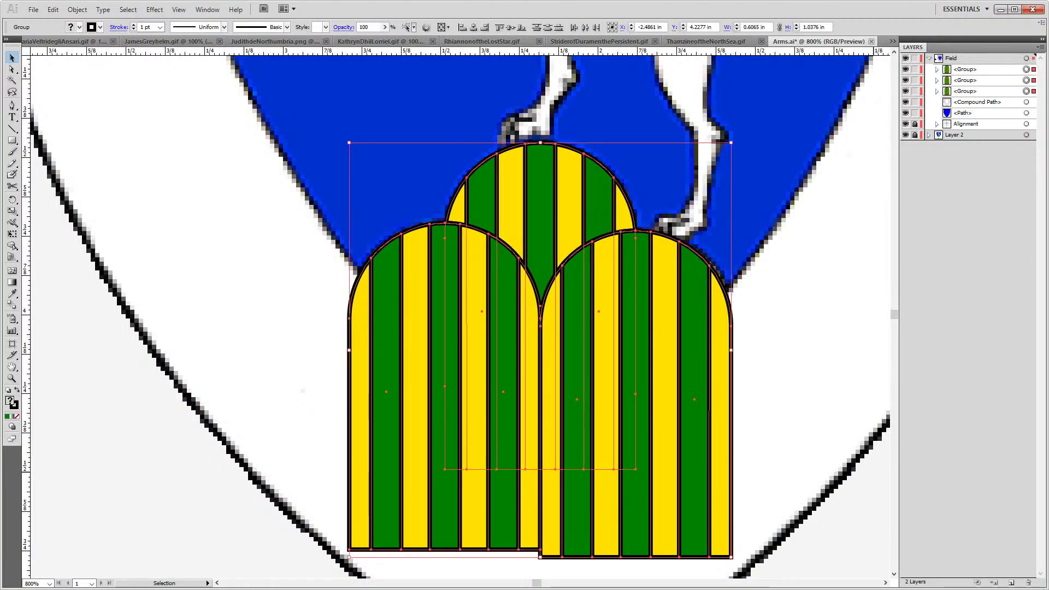
Group the arches, copy them onto the right shield below Compound Path, and enlarge them
key("ctrl+g")
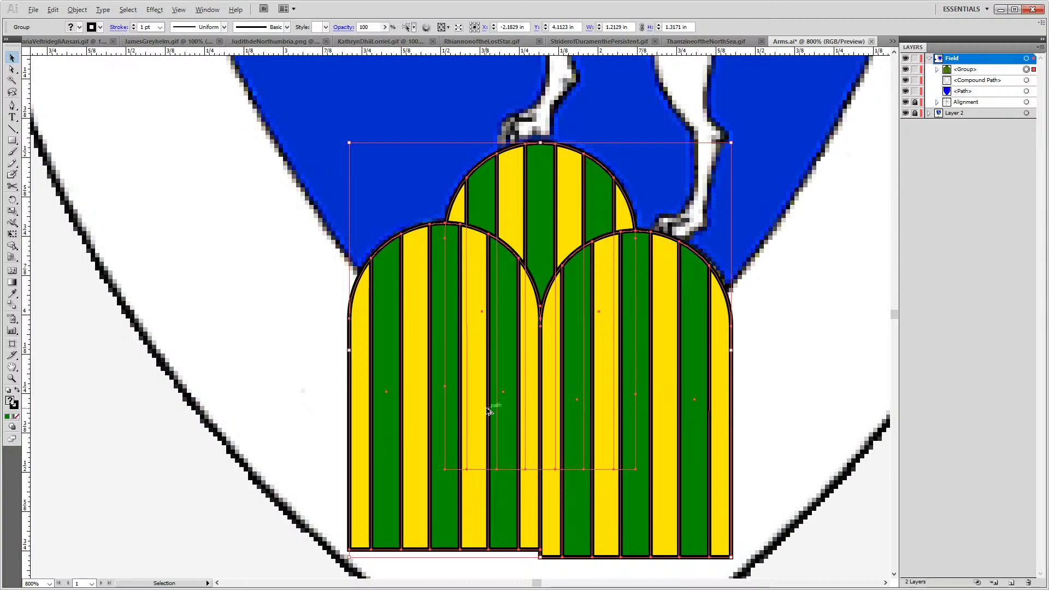
scroll(494, 408, "down", 5)
left_click_drag(516, 404, 793, 382)
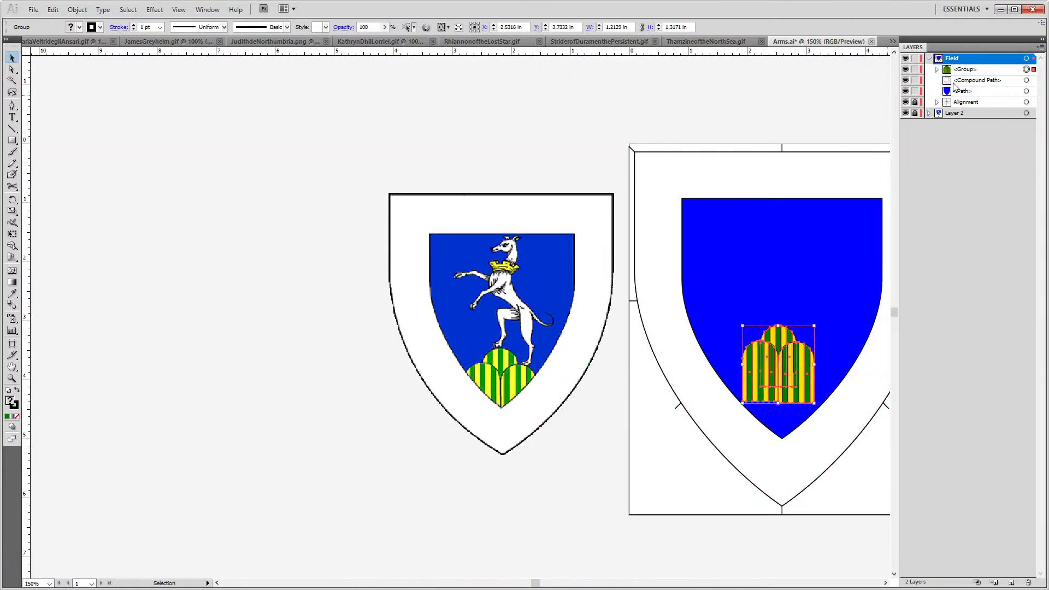
left_click_drag(978, 69, 978, 87)
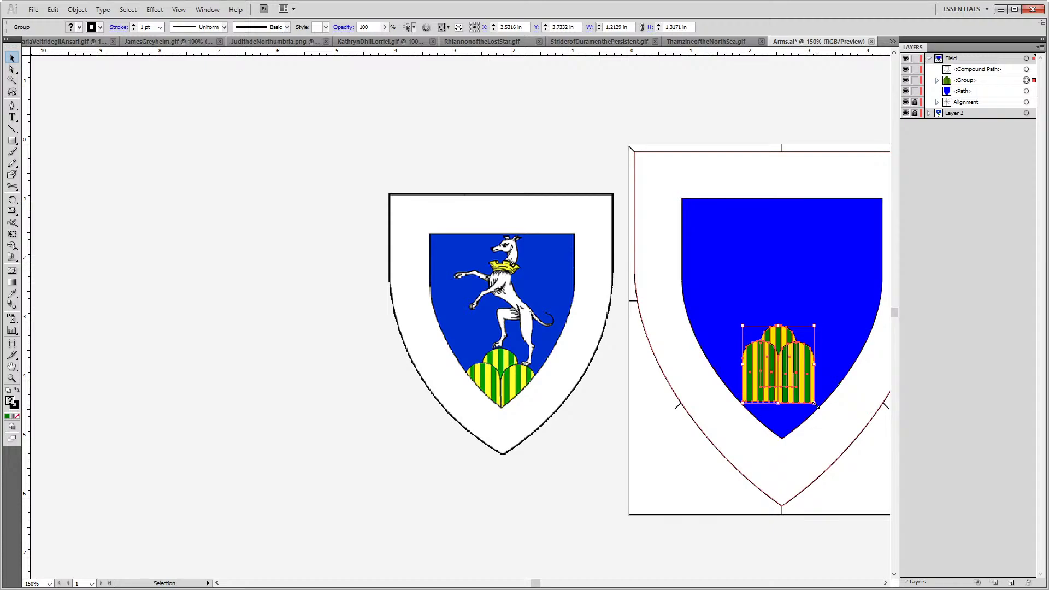
left_click_drag(815, 404, 844, 454)
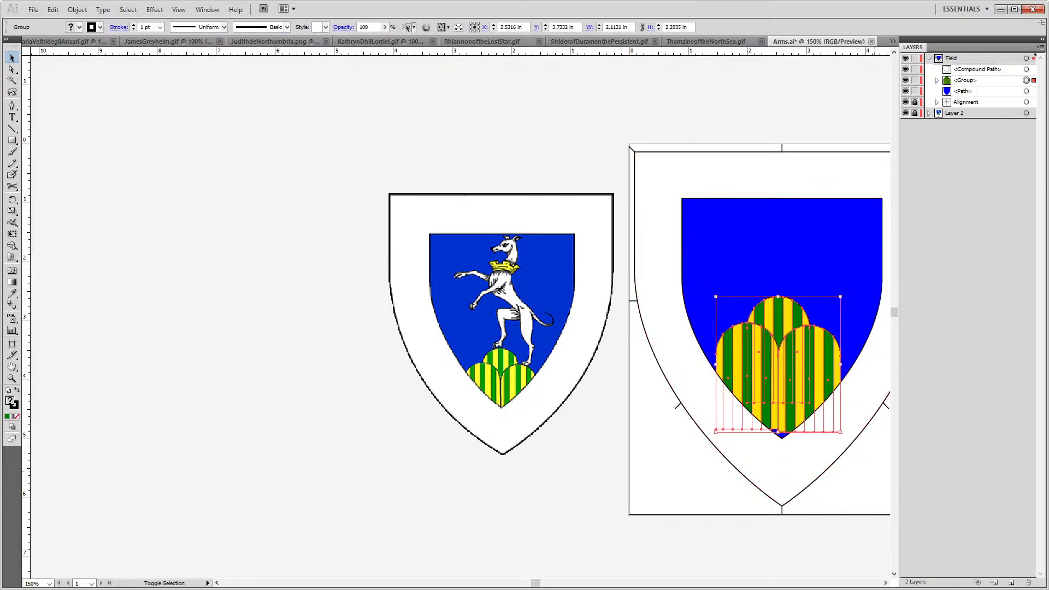
Nudge and centre the mounts so they sit at the shield's base covering its point
key("shift+Down")
key("shift+Down")
key("shift+Down")
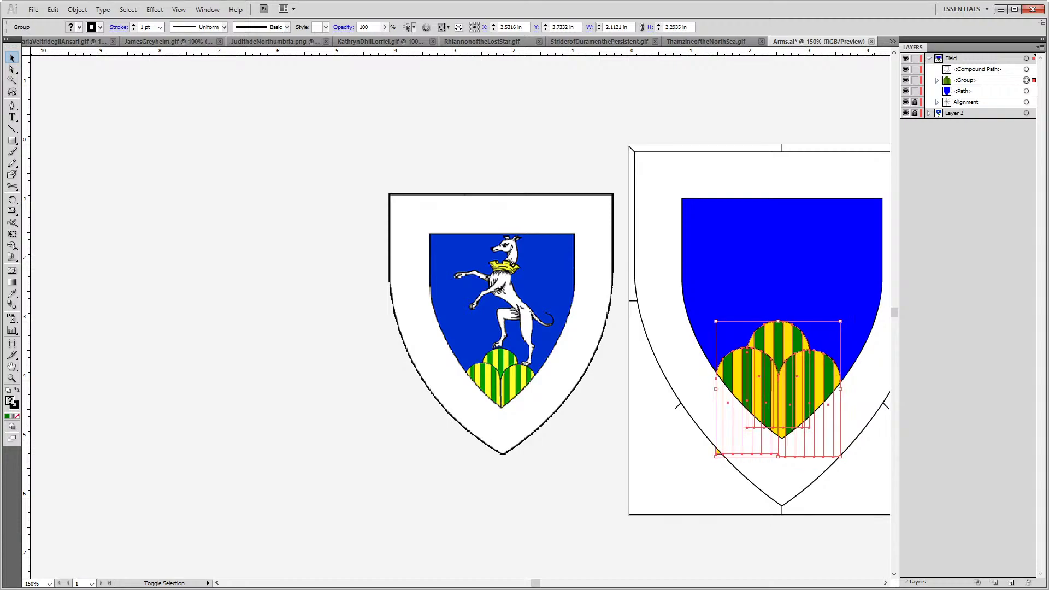
scroll(676, 358, "right", 3)
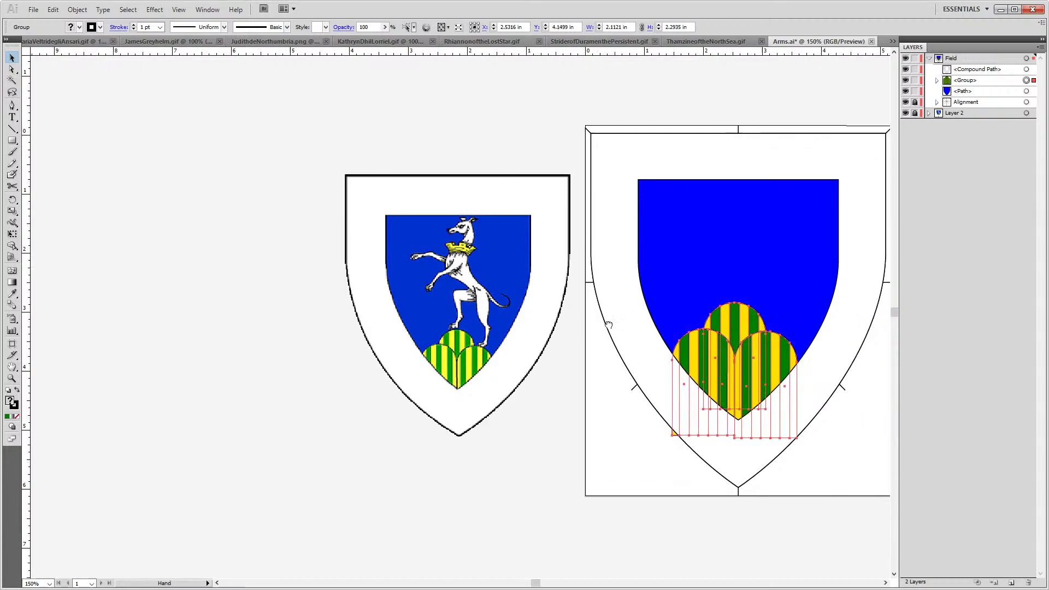
scroll(677, 358, "up", 4)
scroll(676, 358, "down", 1)
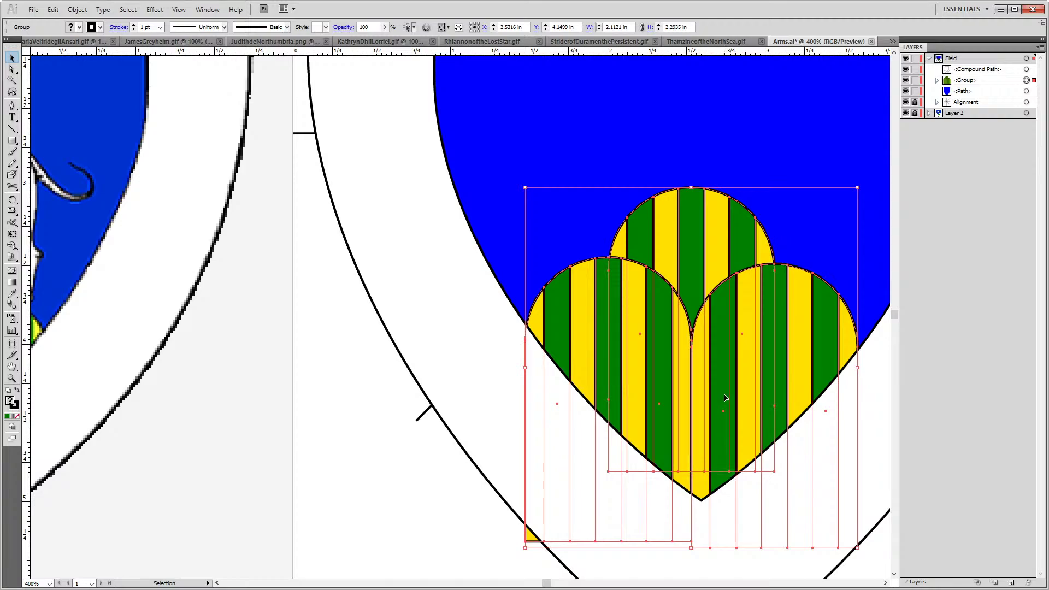
mouse_move(721, 442)
left_mouse_down()
mouse_move(247, 458)
mouse_move(468, 413)
mouse_move(710, 428)
mouse_move(735, 444)
left_mouse_up()
scroll(718, 422, "down", 2)
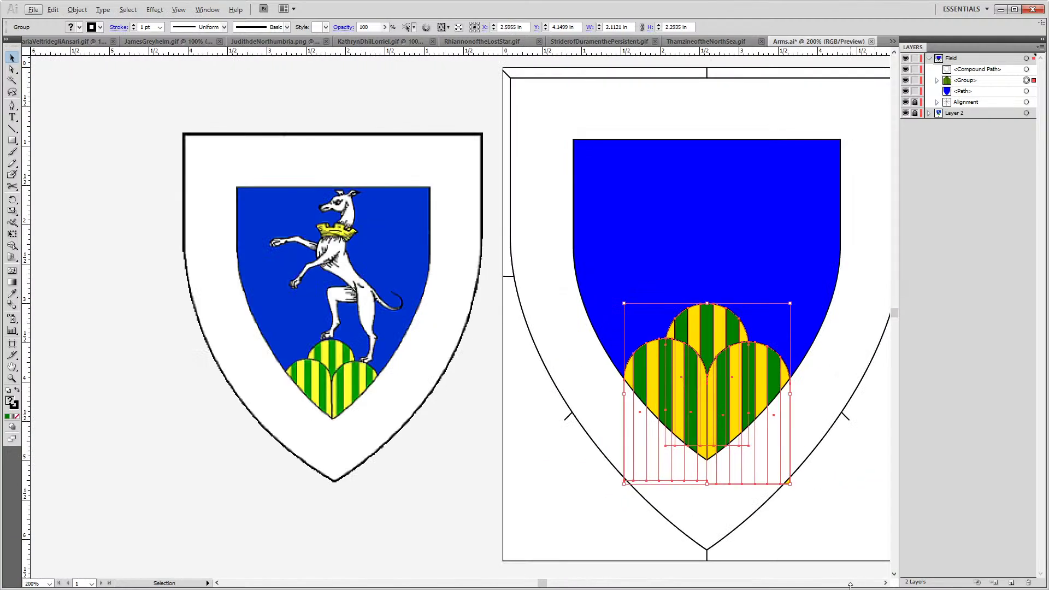
key("Down")
key("Escape")
key("Escape")
key("shift+Down")
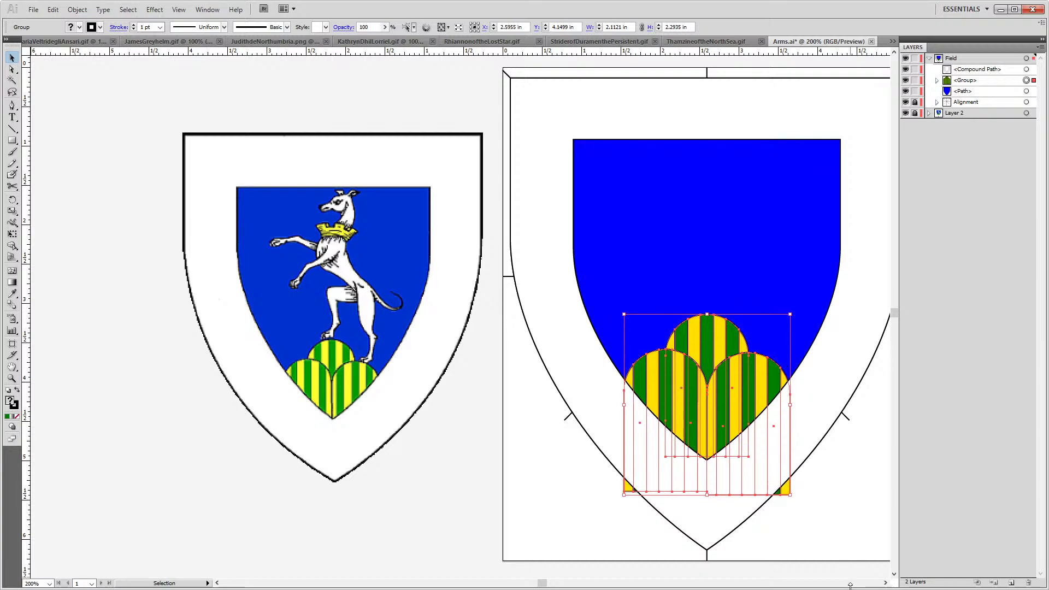
key("shift+Down")
key("shift+Up")
key("shift+Up")
key("shift+Down")
key("shift+Down")
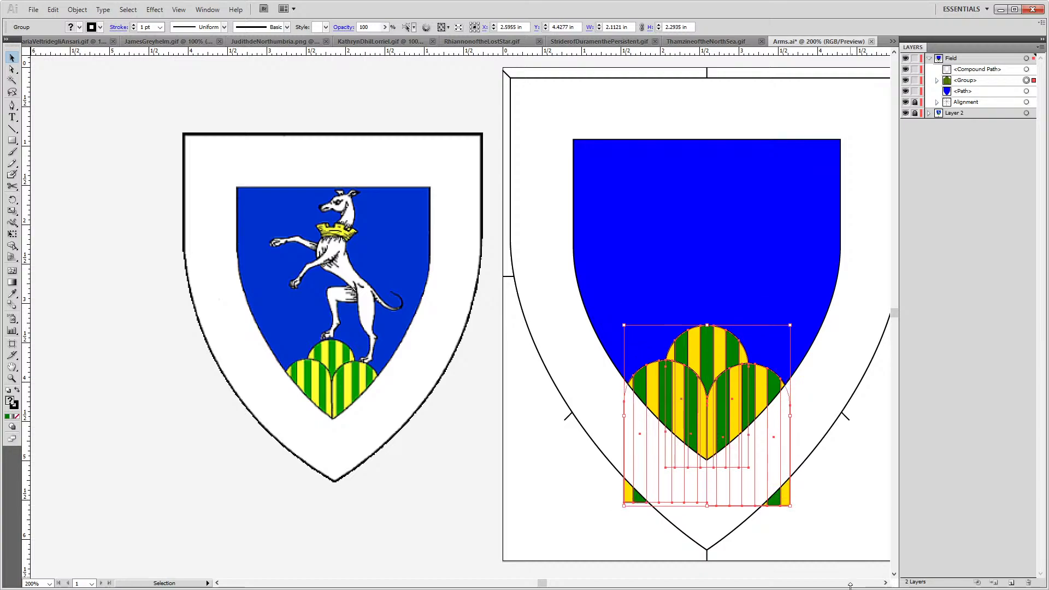
left_click(829, 513)
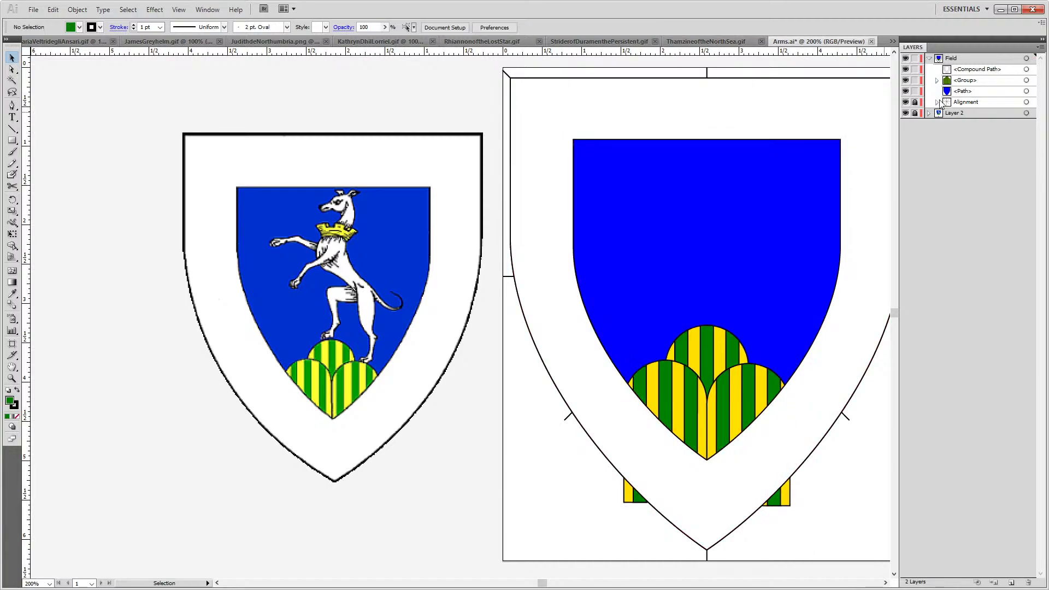
Hide the white border and raise the mounts' bottom anchor points to shorten them
left_click(905, 70)
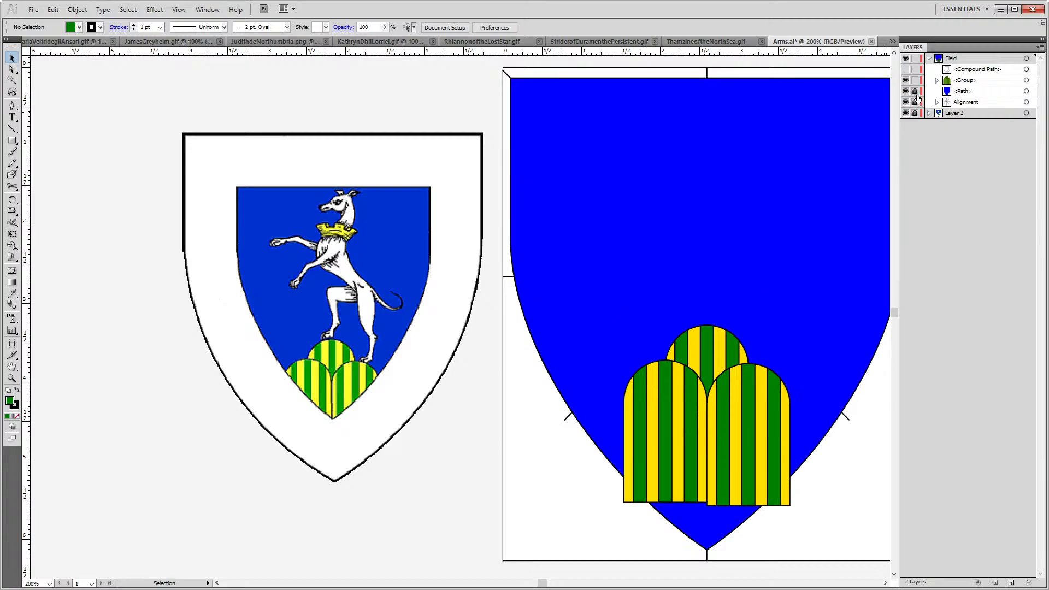
scroll(669, 506, "up", 3, "alt")
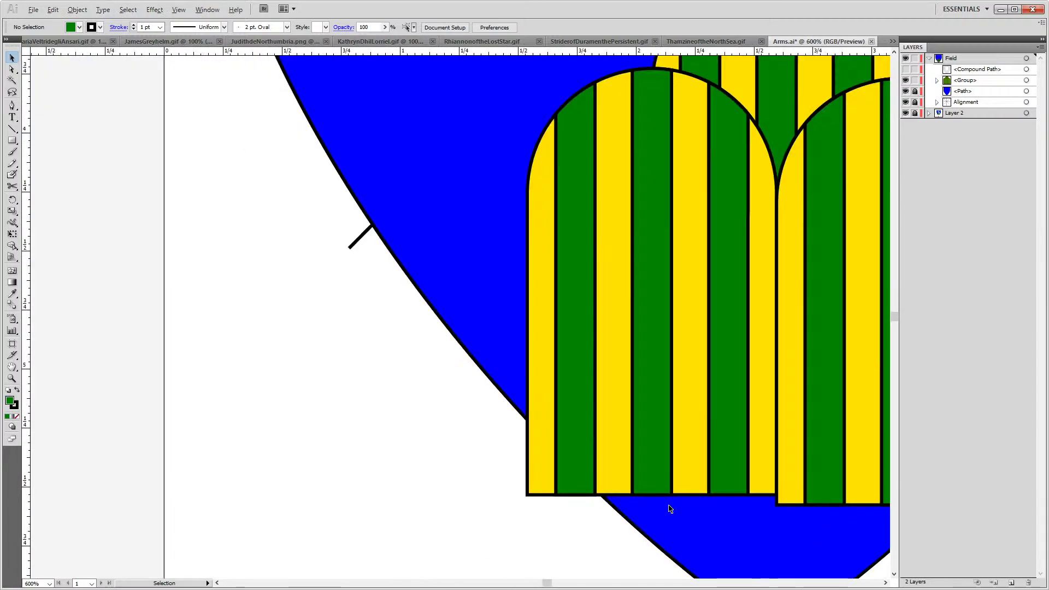
left_click_drag(718, 459, 471, 480)
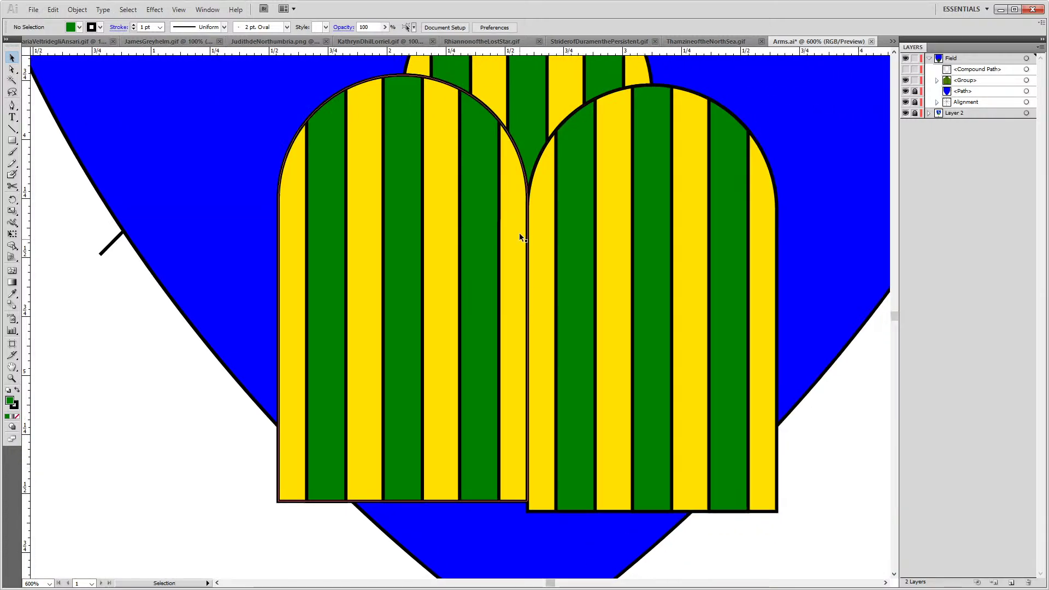
left_click(364, 440)
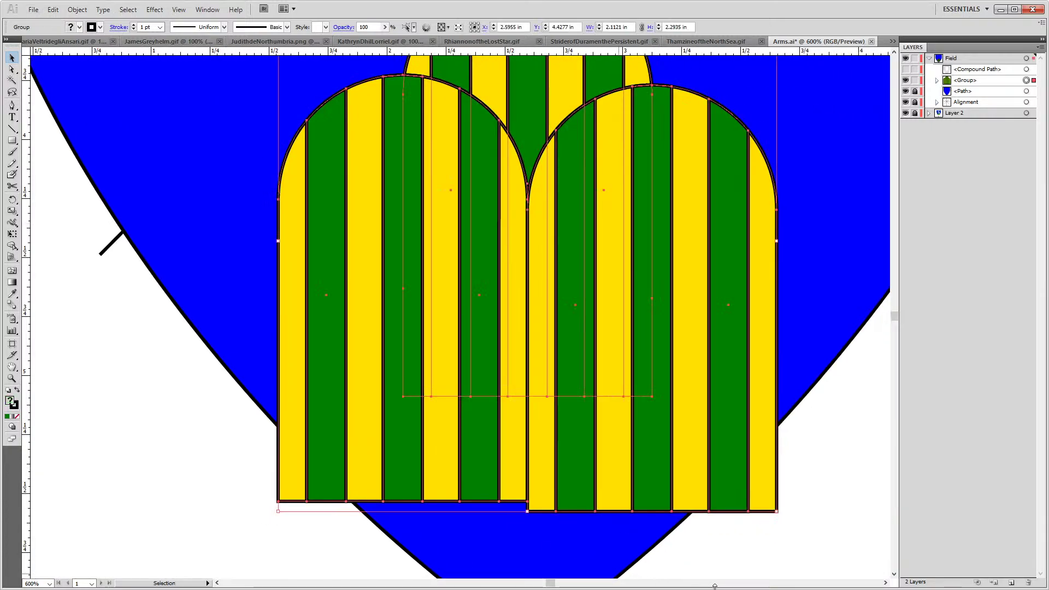
key("a")
left_click_drag(825, 518, 222, 488)
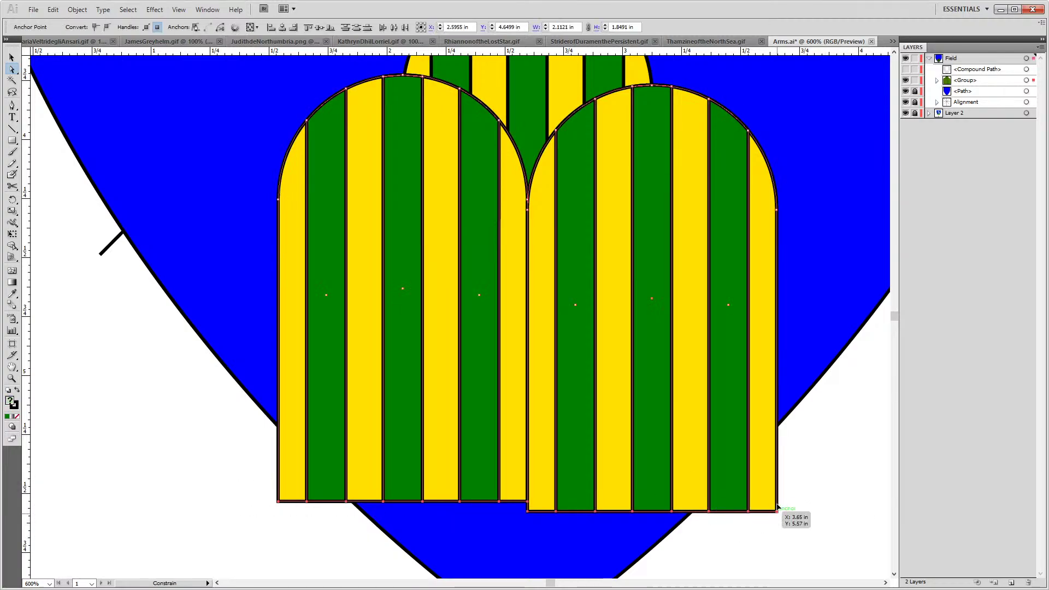
left_click_drag(776, 514, 769, 413)
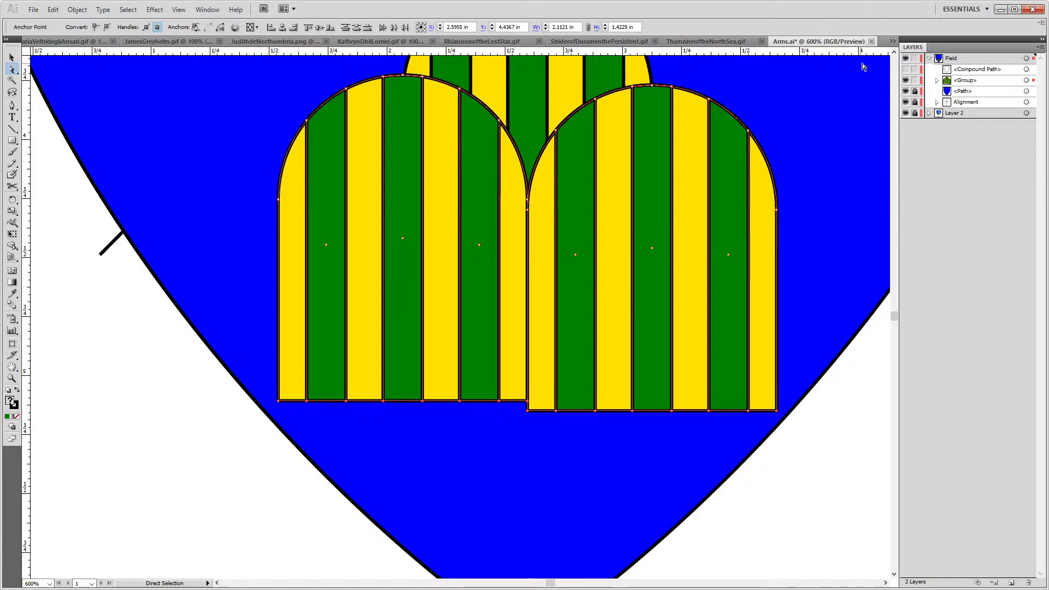
Show the white border again, deselect, and bring the reference shield into view
left_click(905, 69)
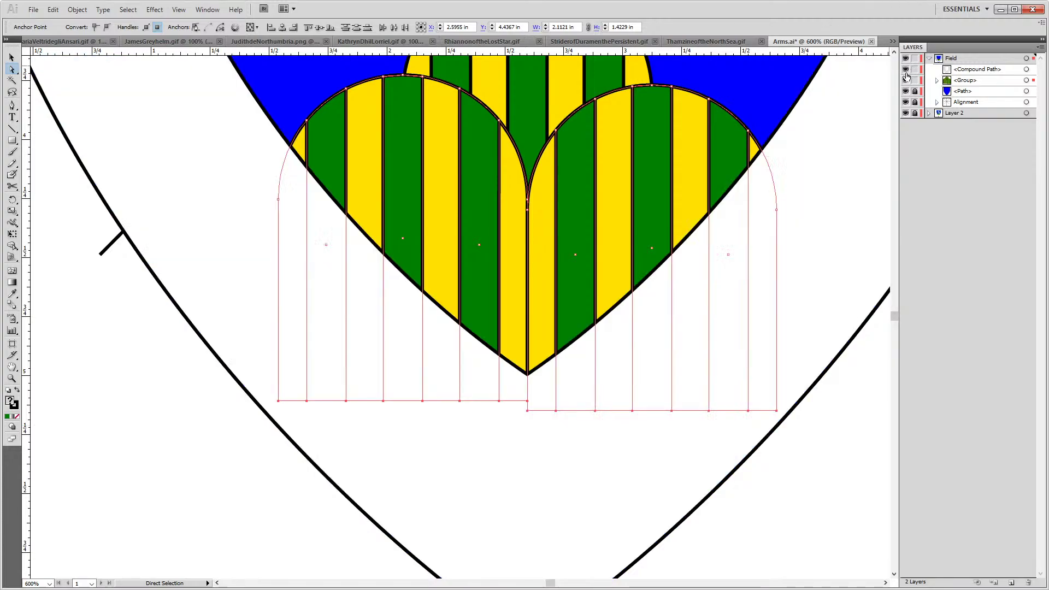
scroll(257, 357, "down", 3)
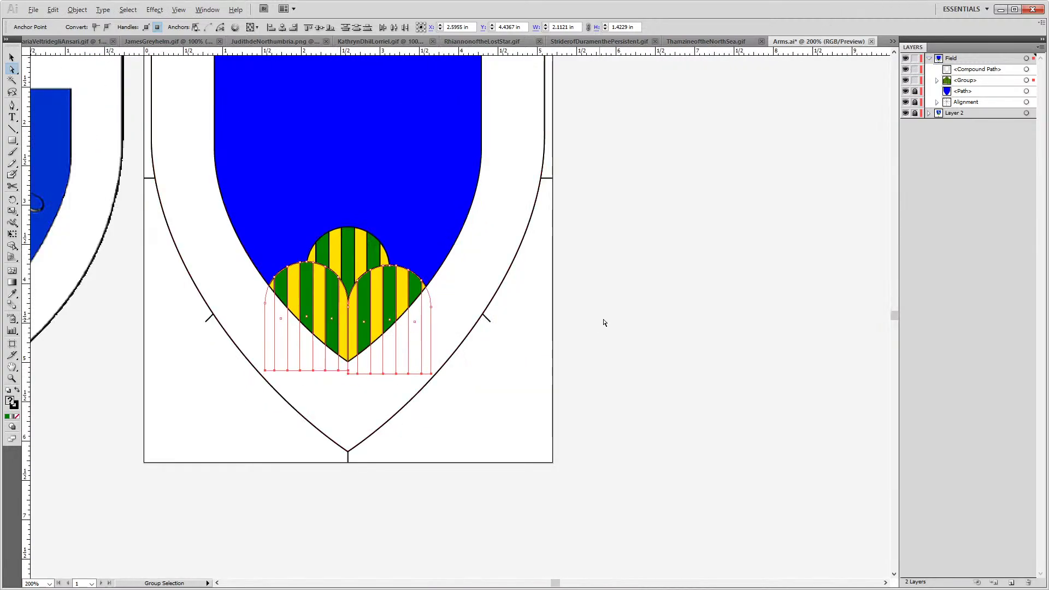
left_click(603, 323)
left_click_drag(479, 177, 641, 287)
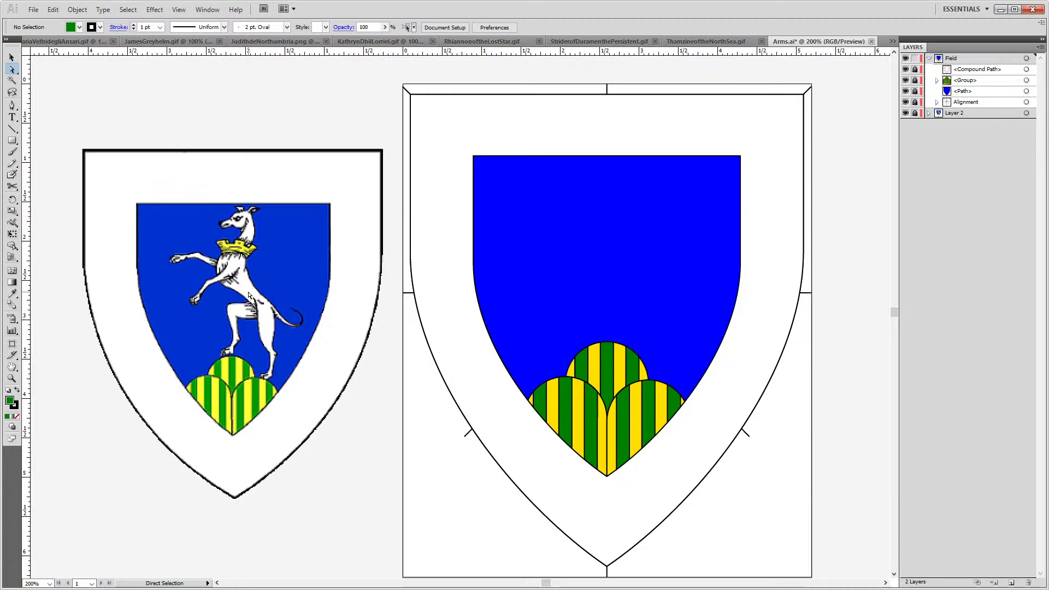
scroll(249, 266, "up", 1)
scroll(247, 240, "down", 2)
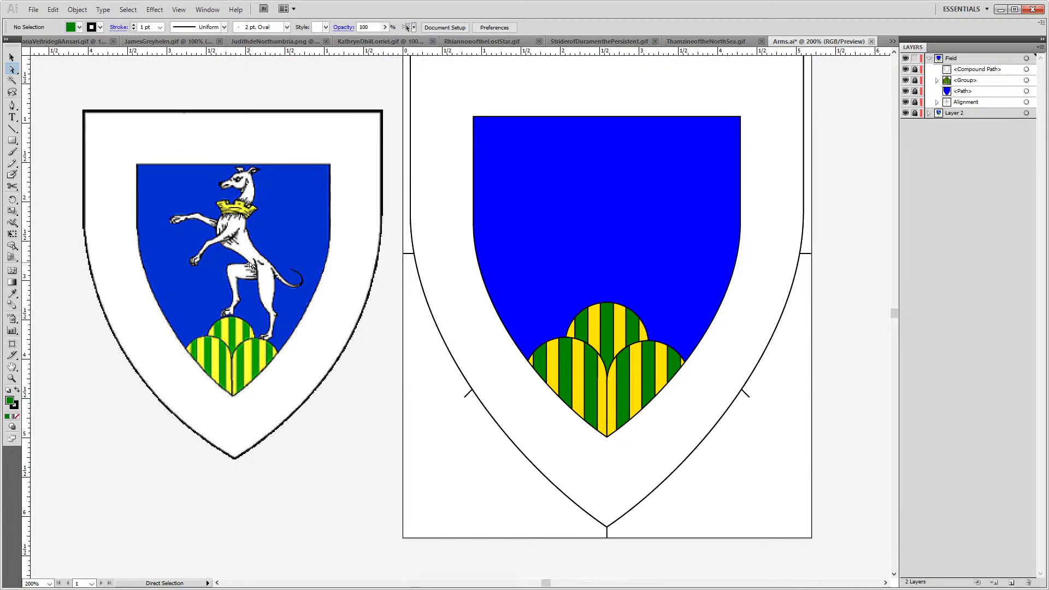
scroll(246, 218, "up", 3)
scroll(244, 190, "down", 2)
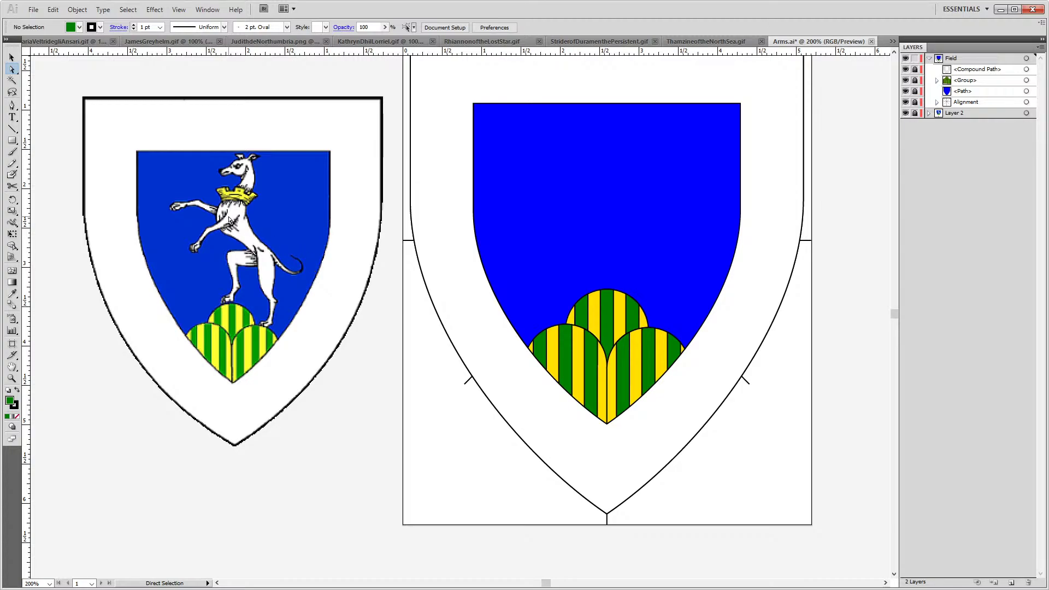
scroll(230, 220, "up", 3, "alt")
scroll(228, 220, "up", 1, "alt")
Raise the fill colour's green value from 128 to 255 for a bright green
left_click_drag(151, 168, 554, 308)
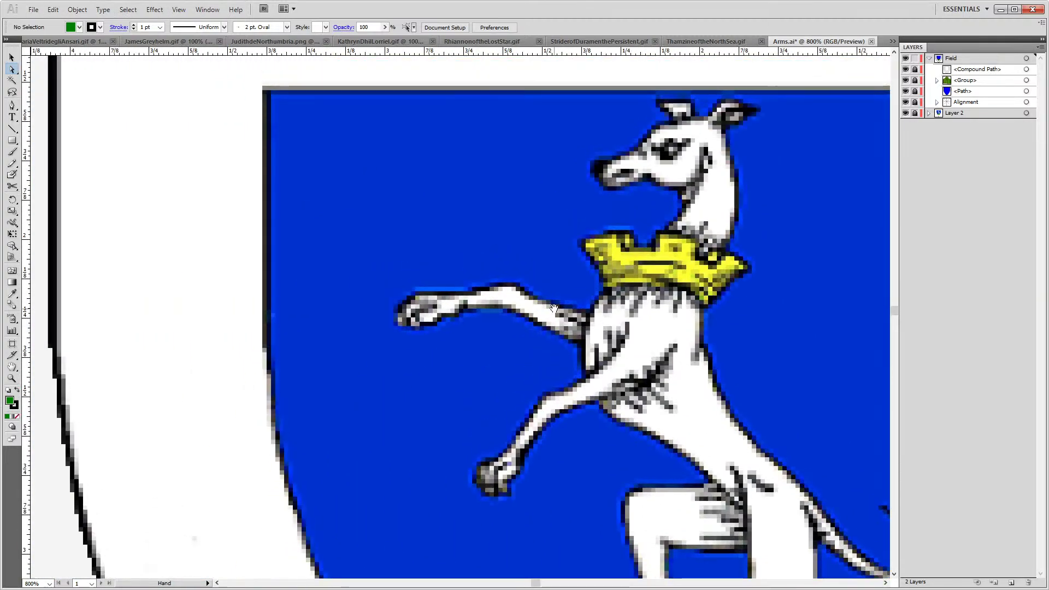
double_click(10, 401)
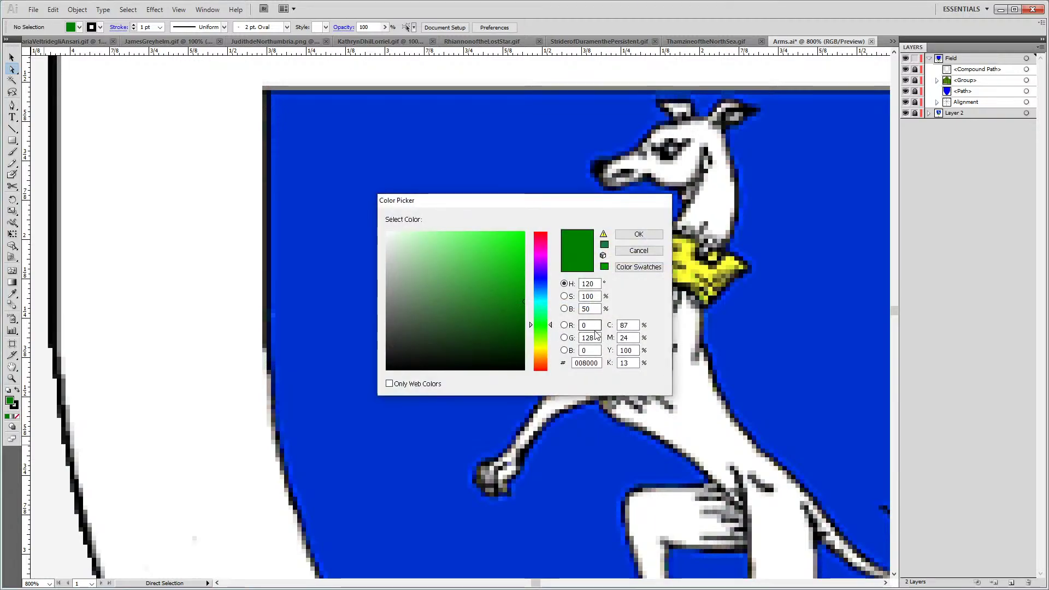
double_click(597, 337)
type("255")
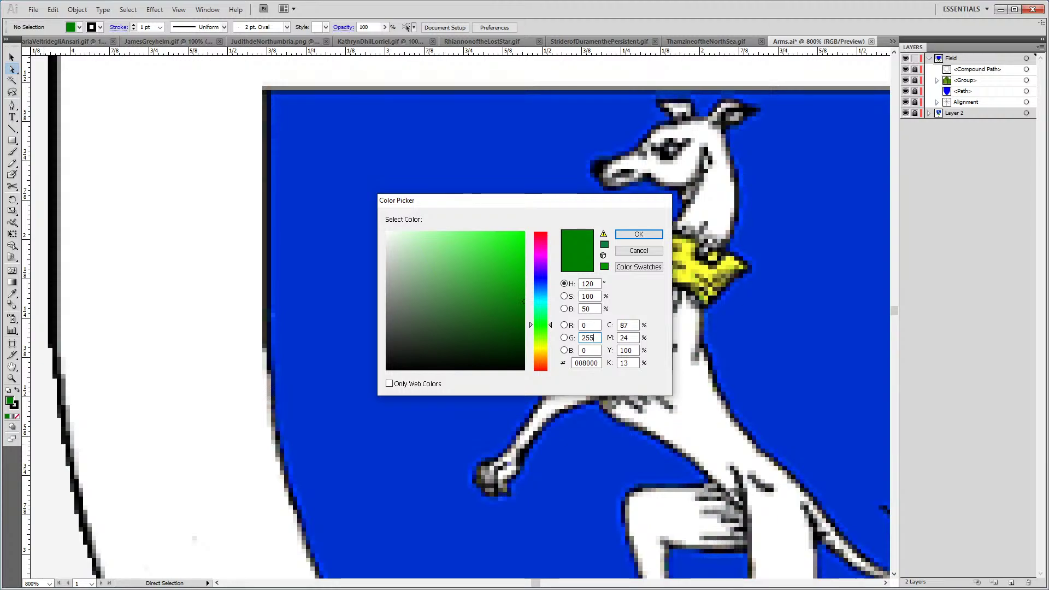
key("Return")
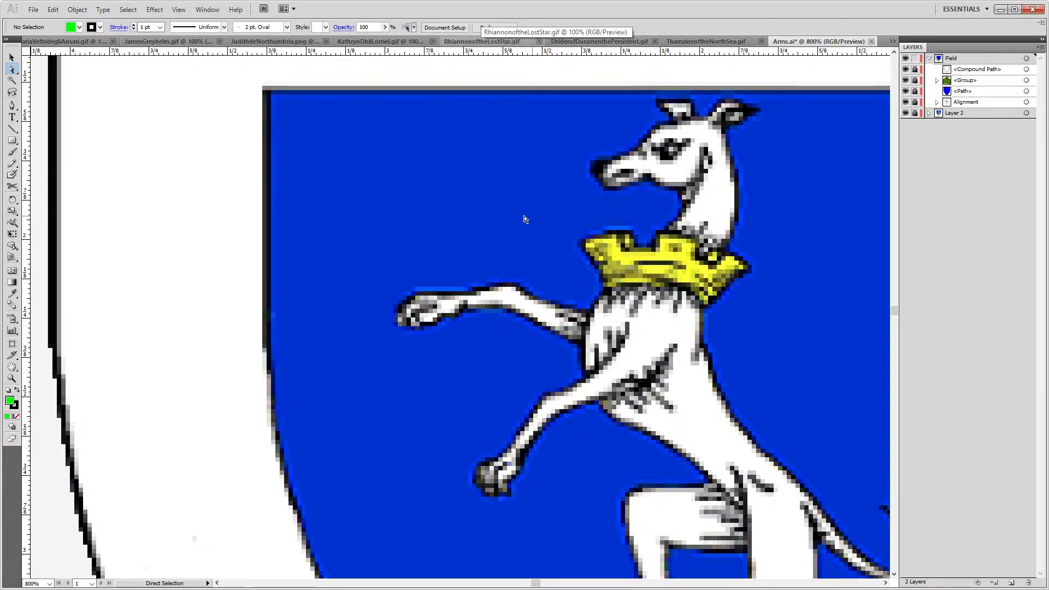
Select the Pen tool and bring the reference greyhound's body into view
left_click(12, 105)
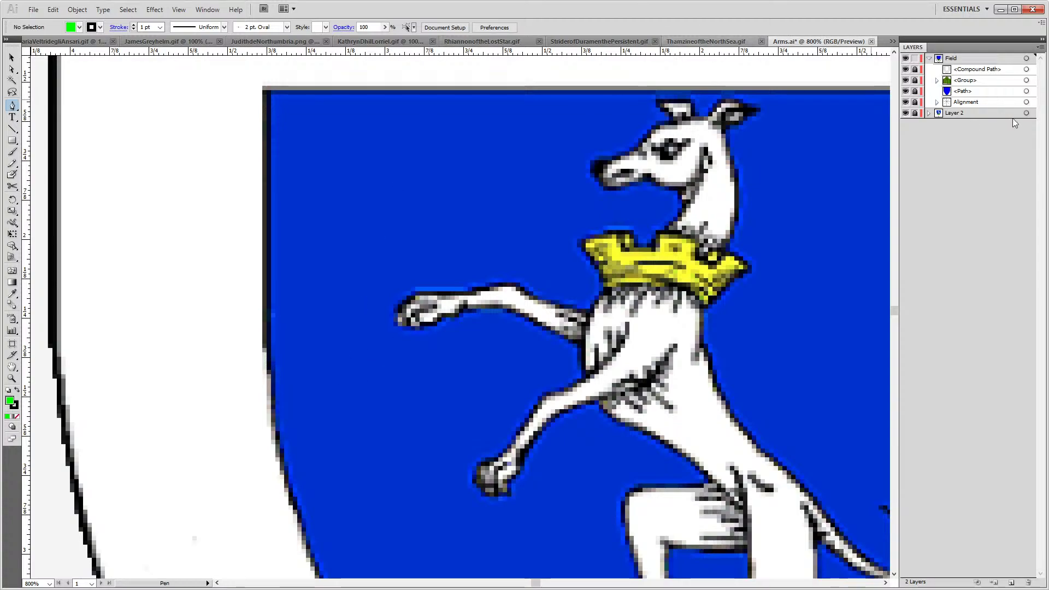
key("ctrl")
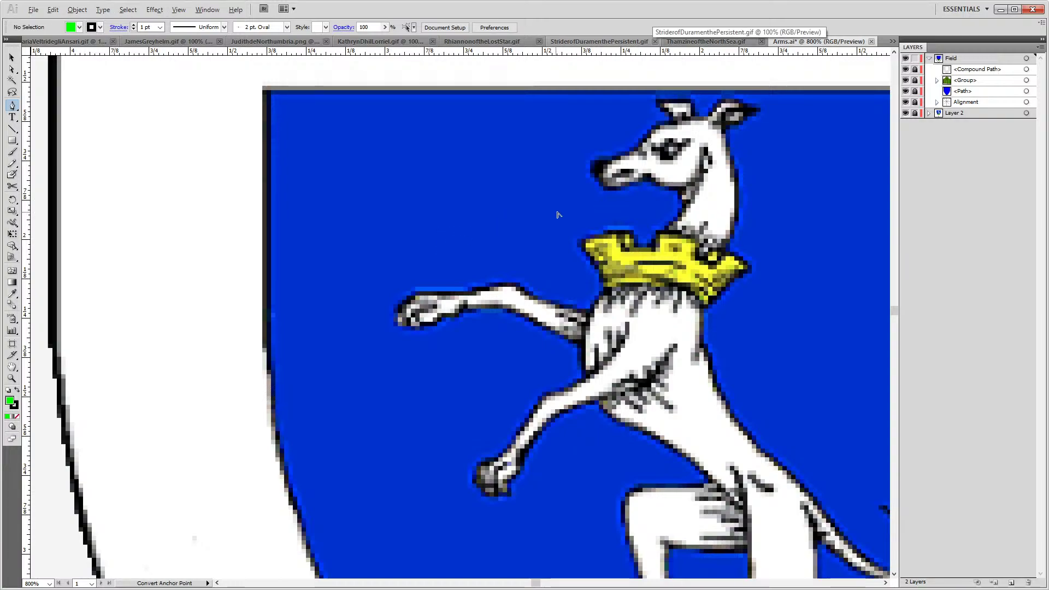
scroll(557, 215, "up", 1)
scroll(558, 215, "down", 1)
scroll(758, 353, "down", 2)
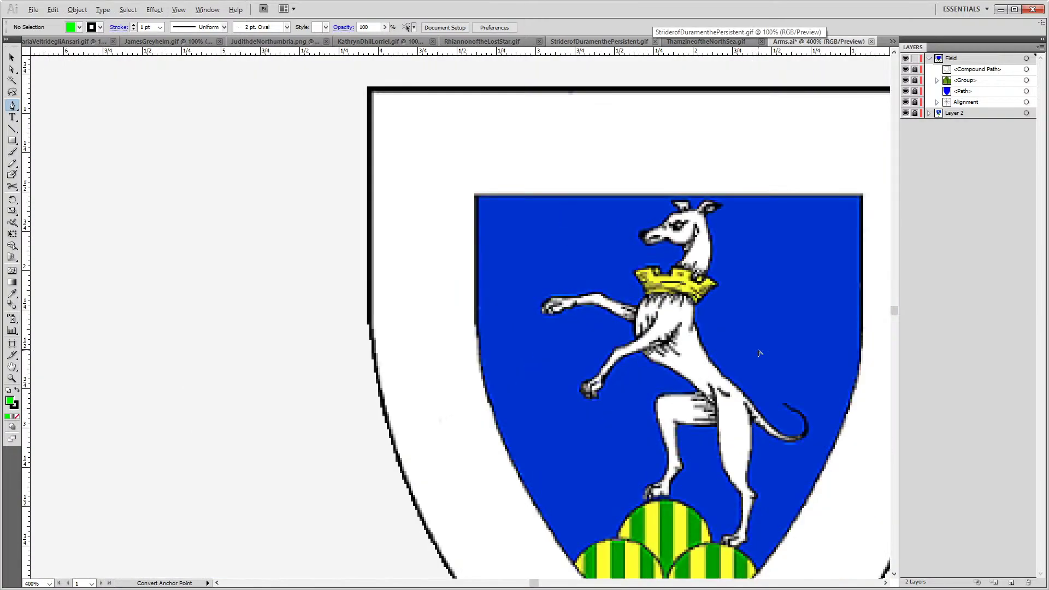
scroll(758, 353, "up", 1)
left_click_drag(742, 346, 624, 262)
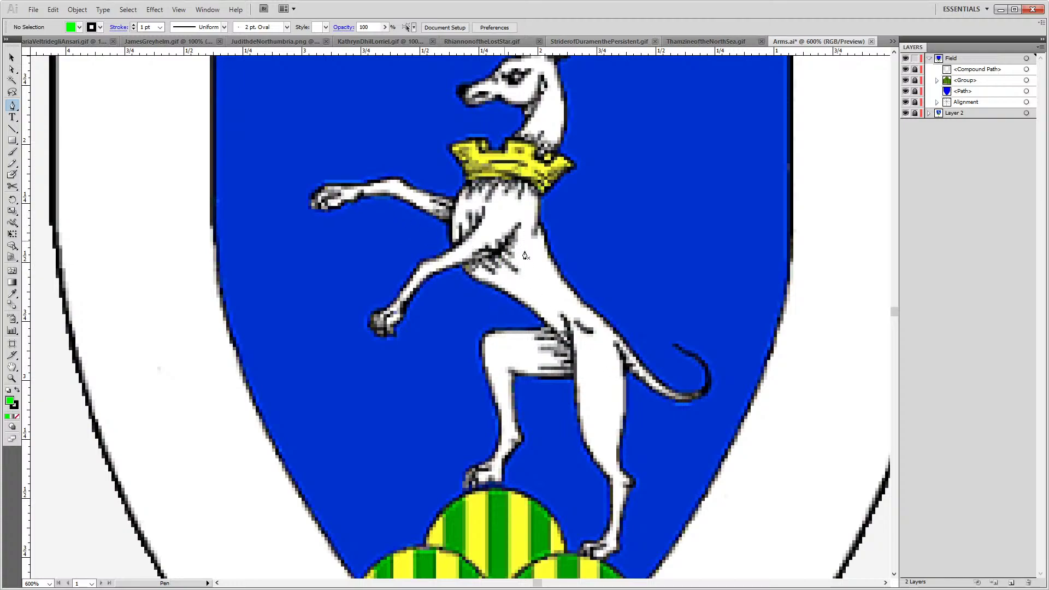
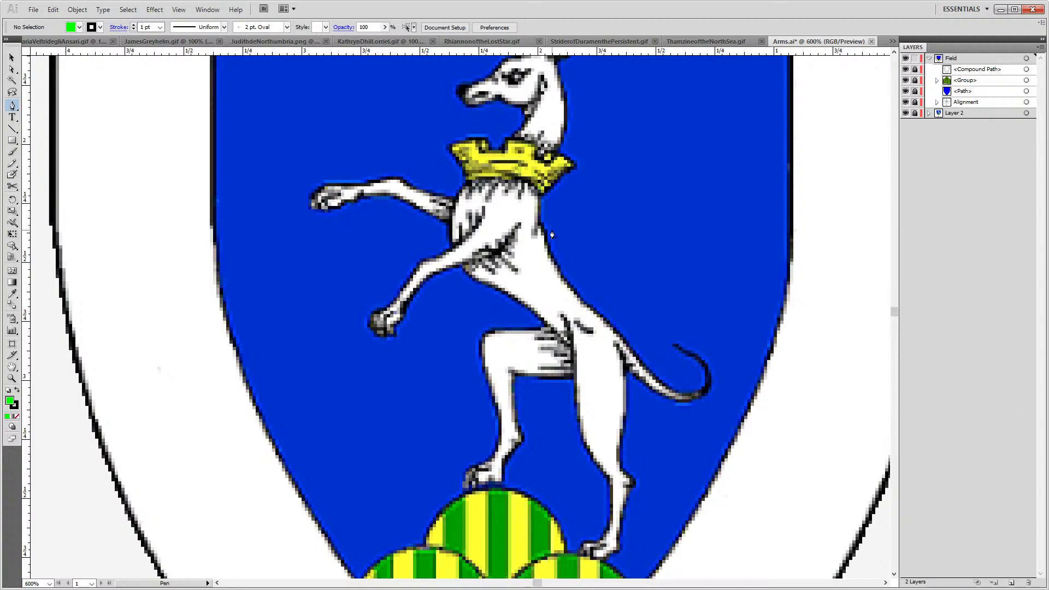
Zoom to 2400% on the head, make the trial snout curve green stroke with no fill, then delete it
scroll(473, 104, "up", 1)
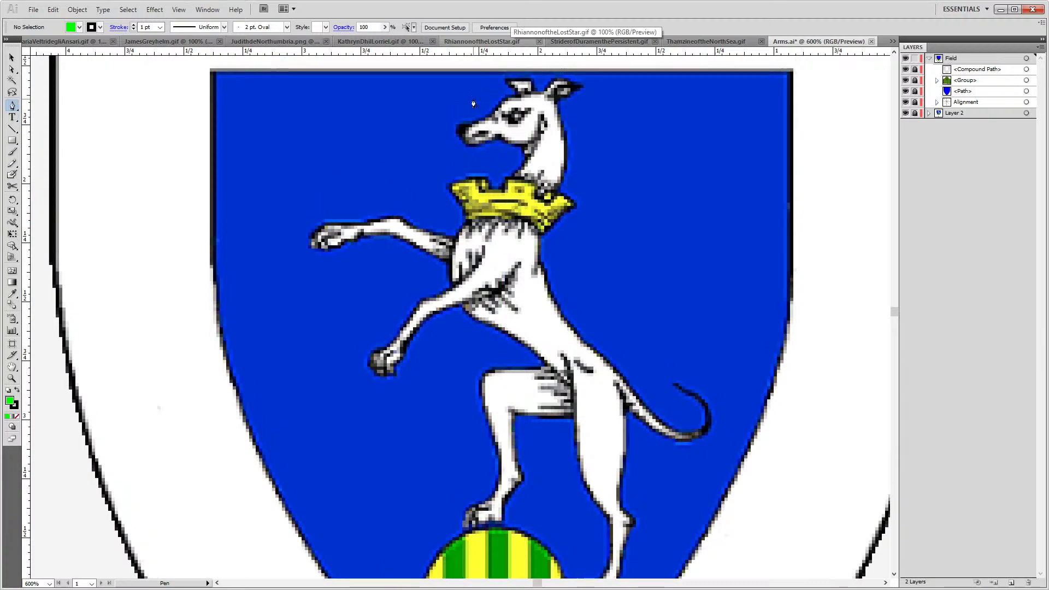
scroll(474, 104, "up", 1)
scroll(473, 104, "up", 4)
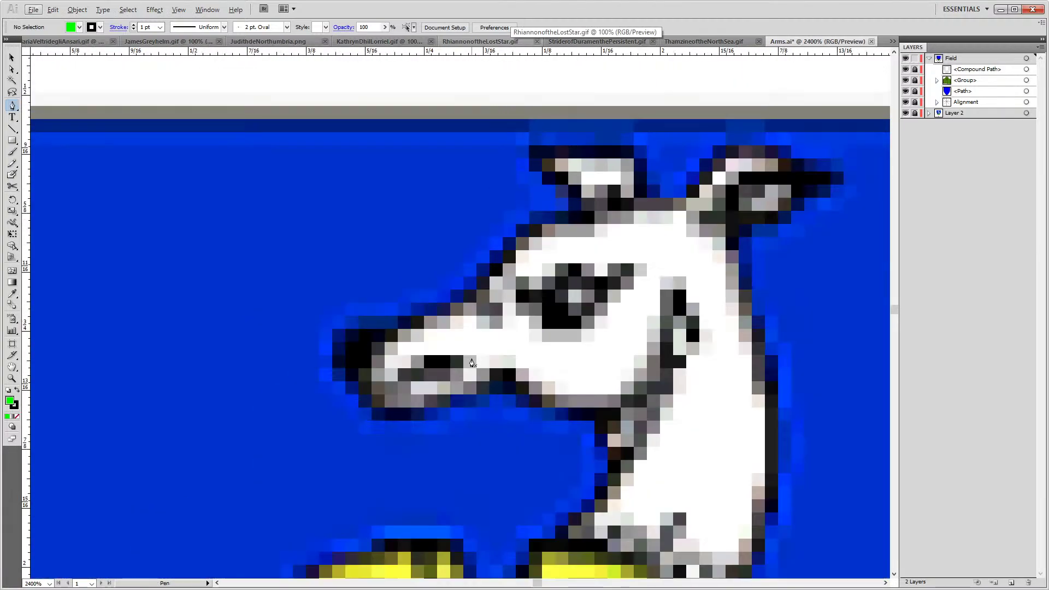
key("alt")
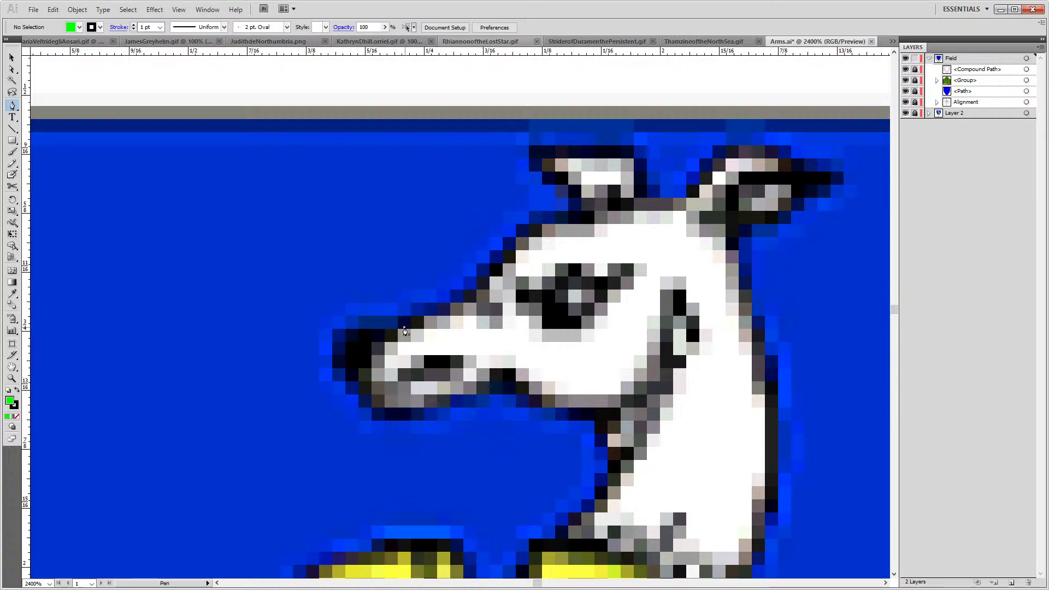
mouse_move(405, 328)
left_mouse_down()
mouse_move(355, 381)
mouse_move(353, 407)
left_mouse_up()
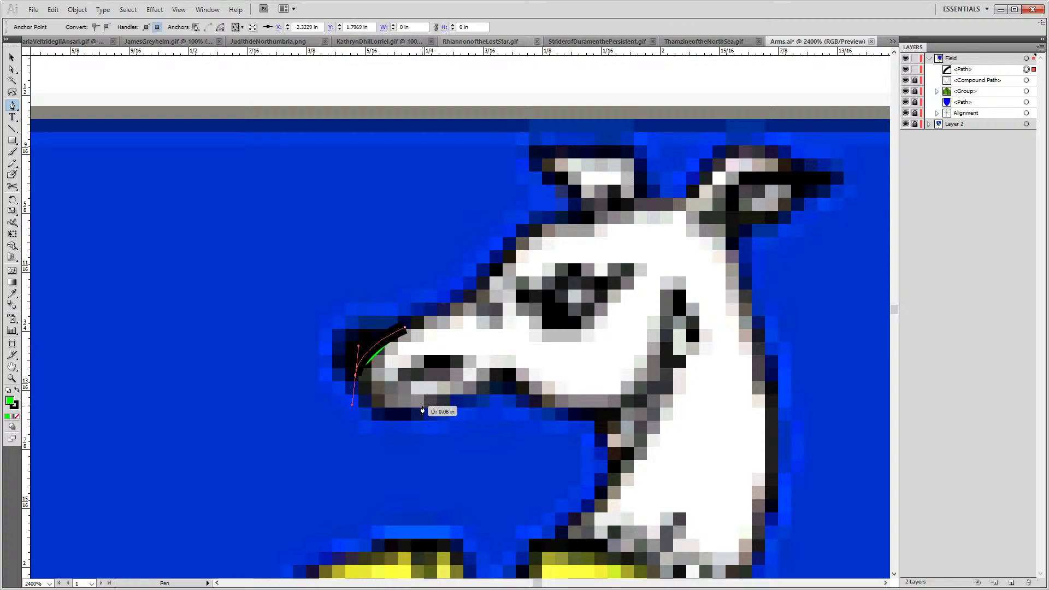
key("ctrl")
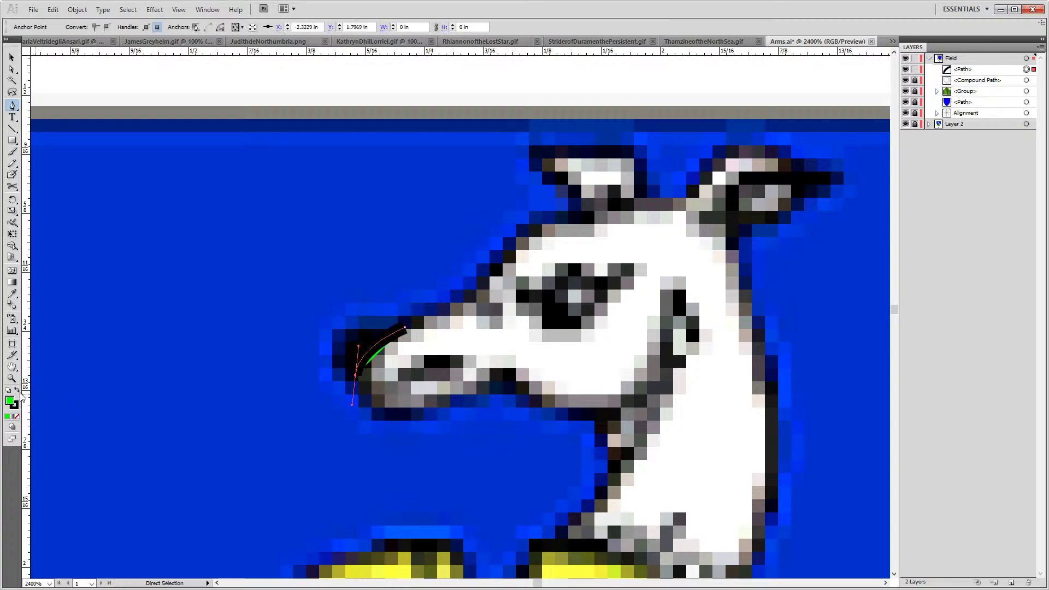
left_click(18, 392)
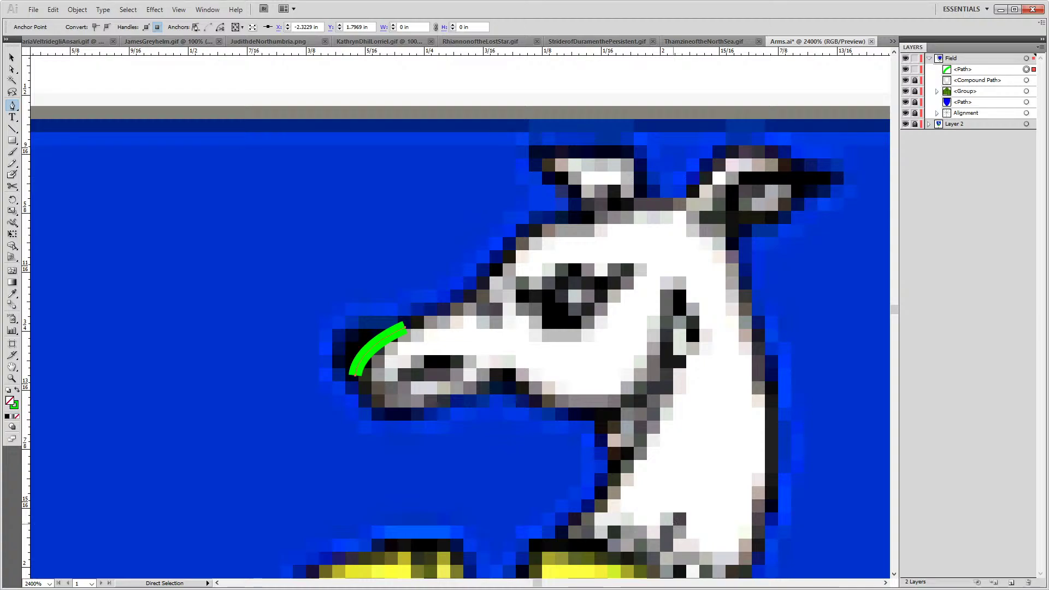
key("Delete")
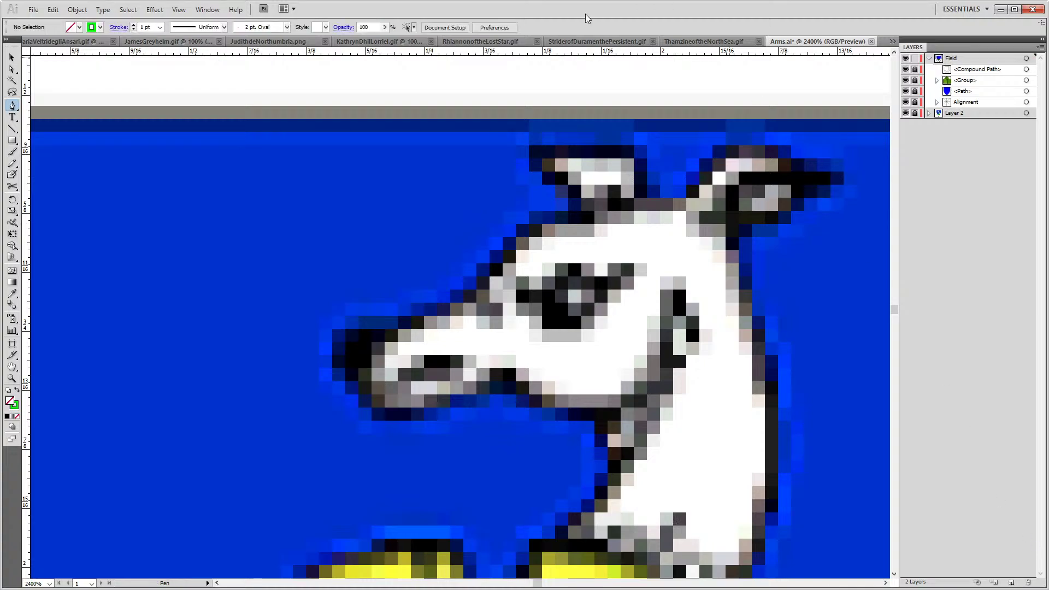
Set the green stroke to Round Cap and Round Join in the Stroke panel
left_click(113, 30)
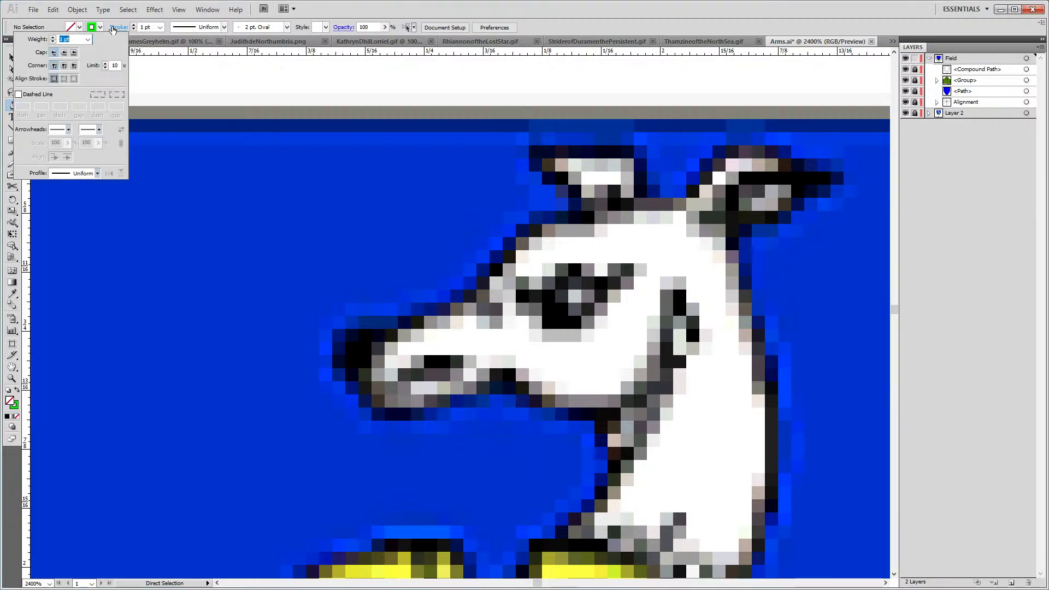
left_click(64, 53)
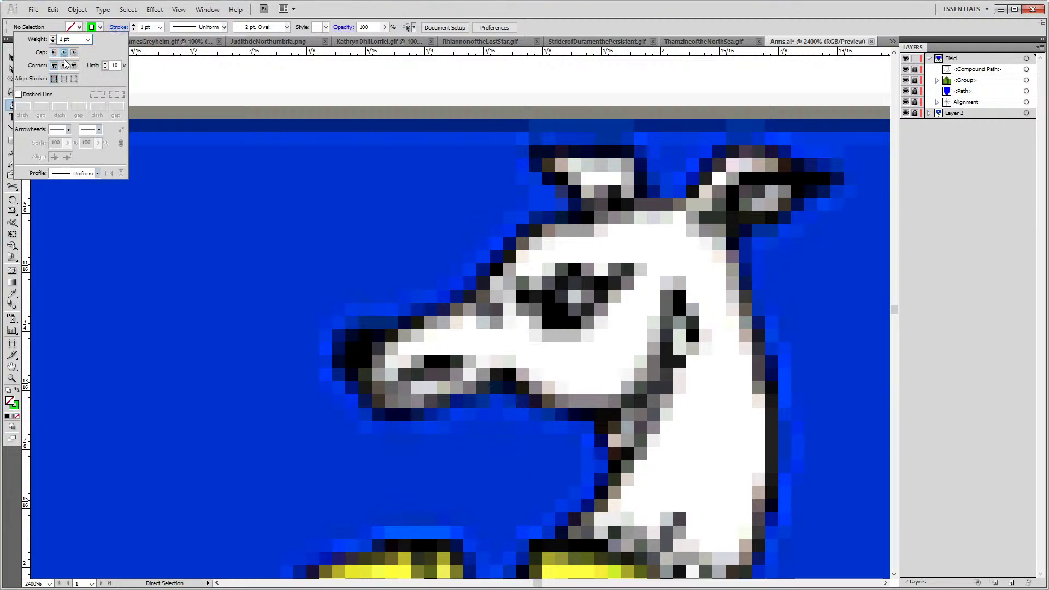
left_click(64, 66)
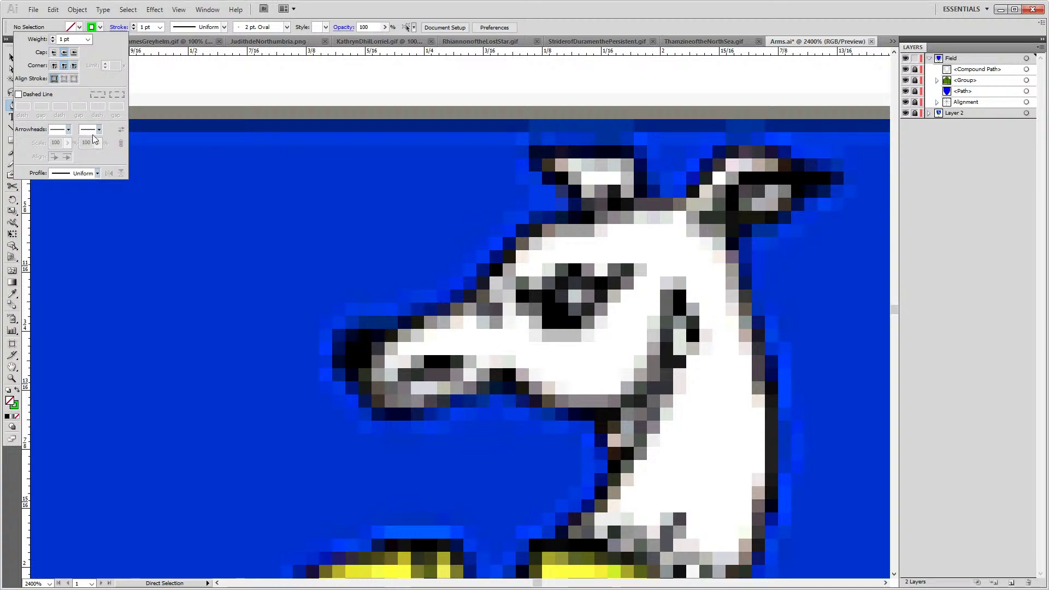
key("p")
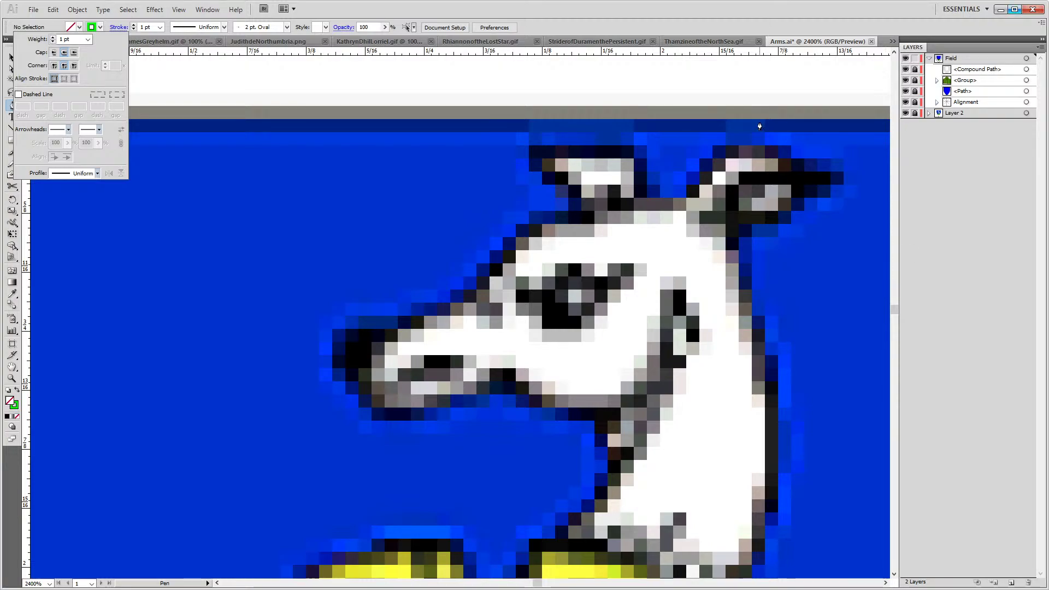
left_click(451, 6)
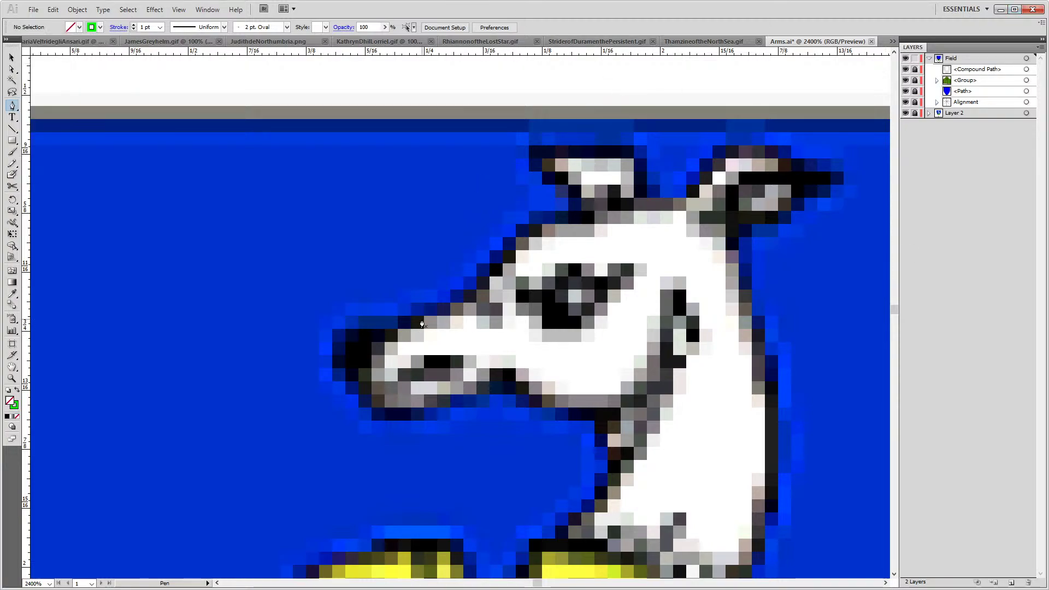
Start the Pen path at the top of the snout and curve it around the snout tip
left_click(421, 319)
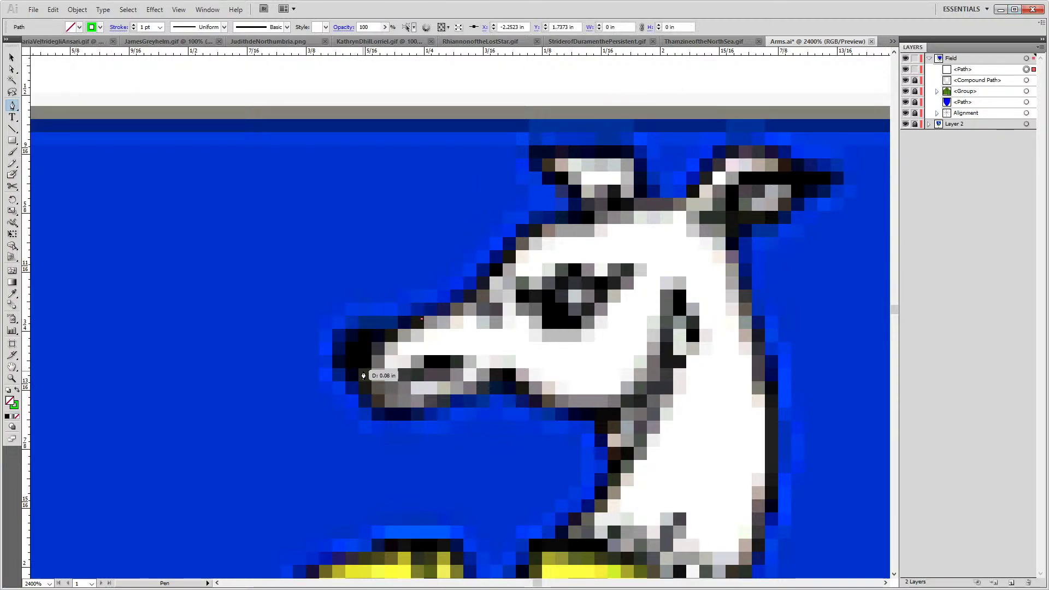
left_click(359, 382)
mouse_move(366, 400)
left_mouse_down()
mouse_move(363, 415)
mouse_move(443, 414)
mouse_move(519, 383)
left_mouse_up()
key("ctrl+z")
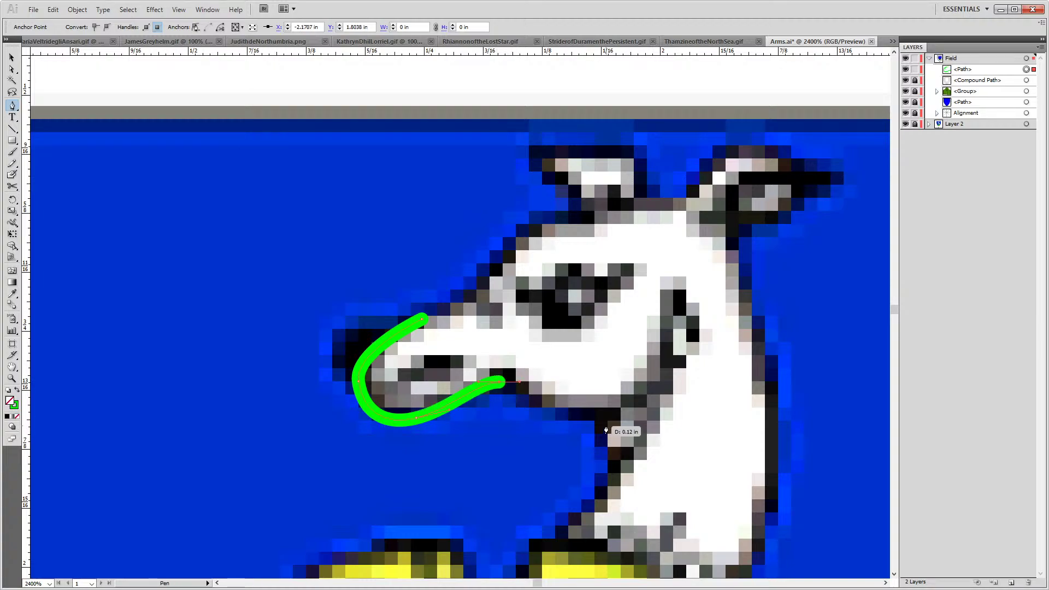
left_click_drag(578, 420, 619, 423)
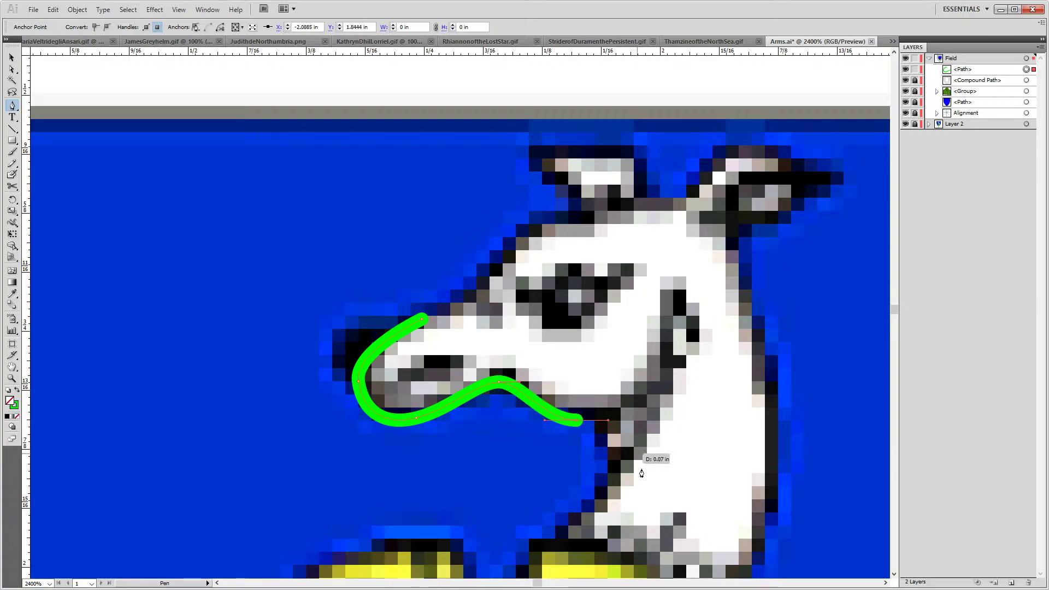
left_click_drag(564, 373, 515, 319)
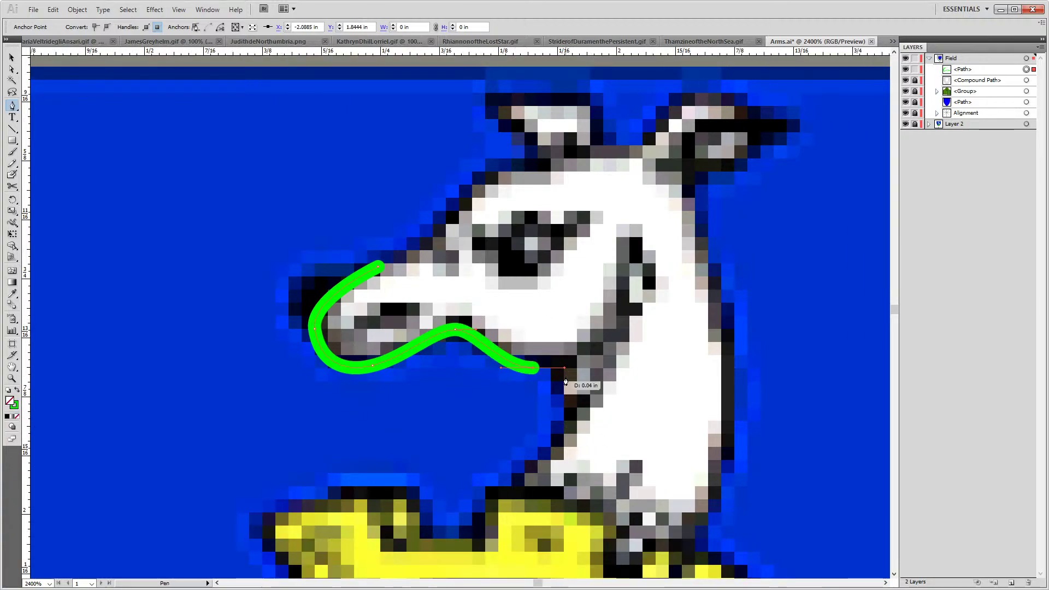
Redraw the S-curve under the muzzle, then continue under the jaw and down the throat to the crown
key("ctrl+z")
left_click_drag(558, 360, 611, 362)
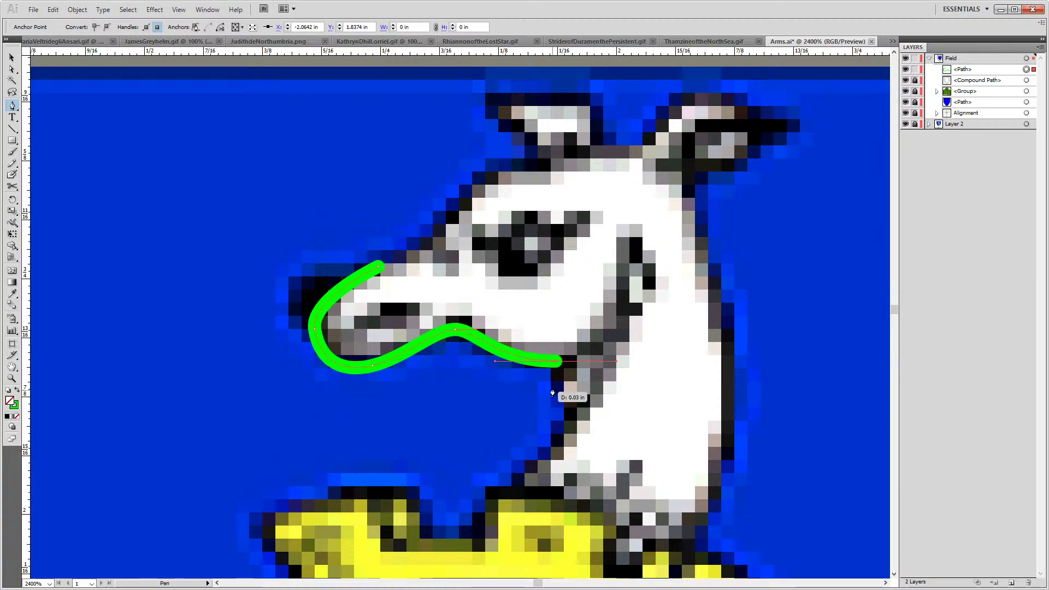
left_click(557, 363)
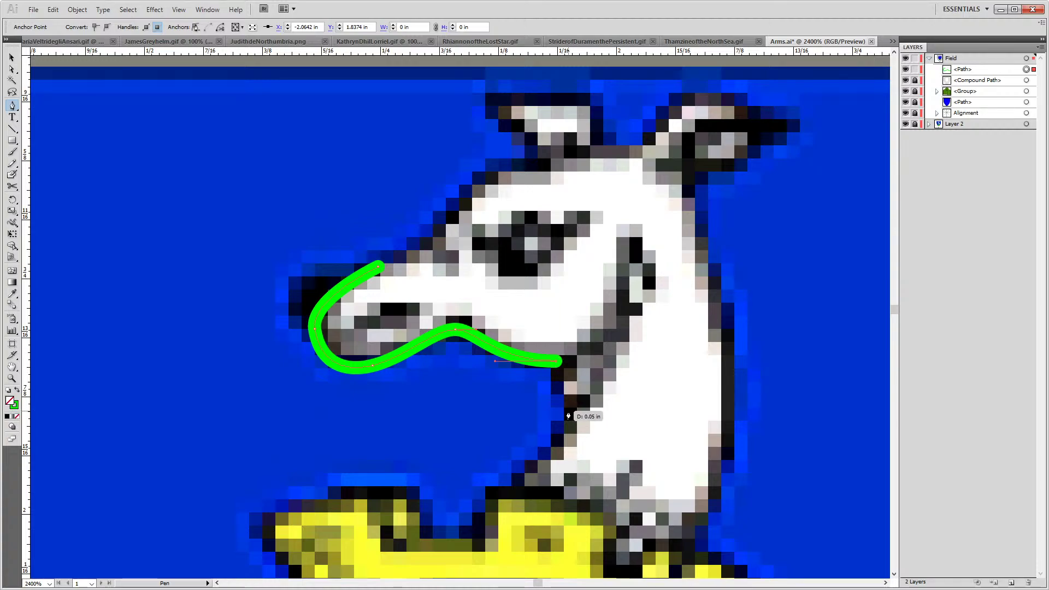
mouse_move(572, 418)
left_mouse_down()
mouse_move(593, 423)
mouse_move(591, 450)
mouse_move(732, 196)
mouse_move(748, 189)
left_mouse_up()
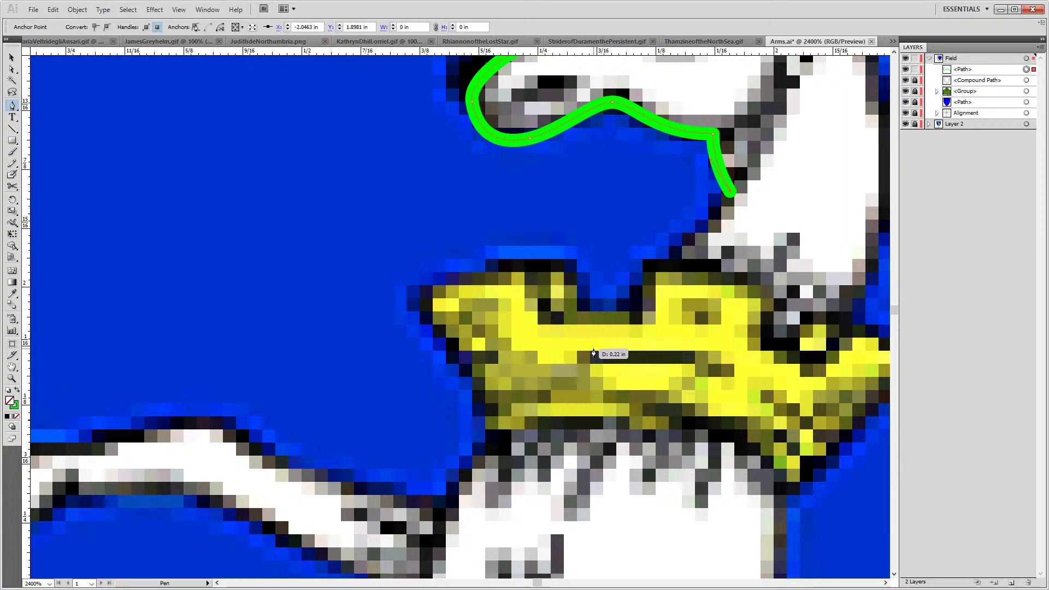
left_click_drag(586, 345, 551, 399)
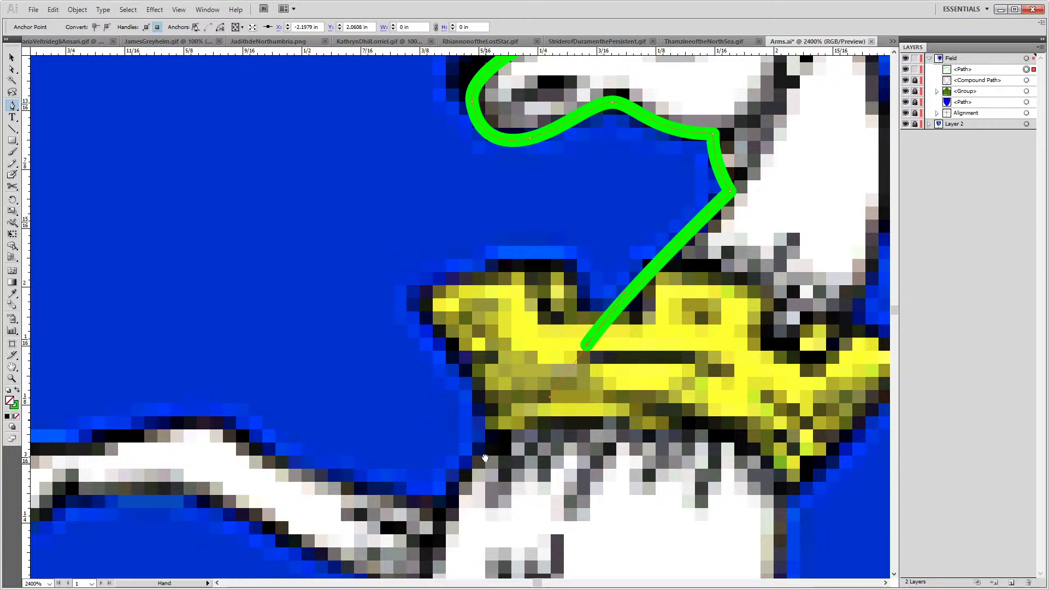
left_click_drag(485, 458, 502, 338)
Curve the trace down from the crown along the chest and over the foreleg joint
scroll(460, 499, "down", 1)
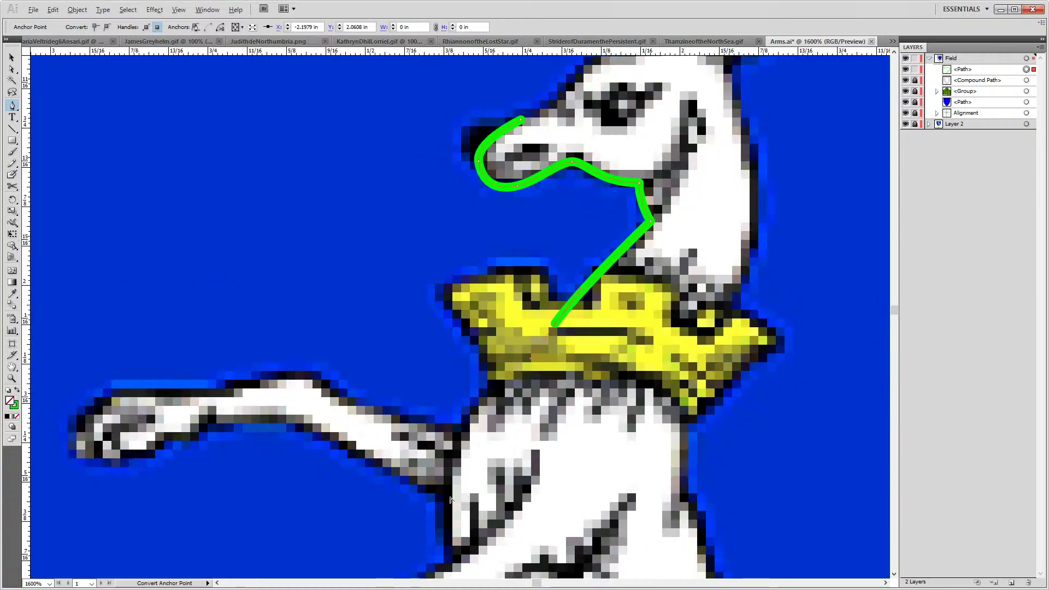
left_click_drag(460, 499, 450, 380)
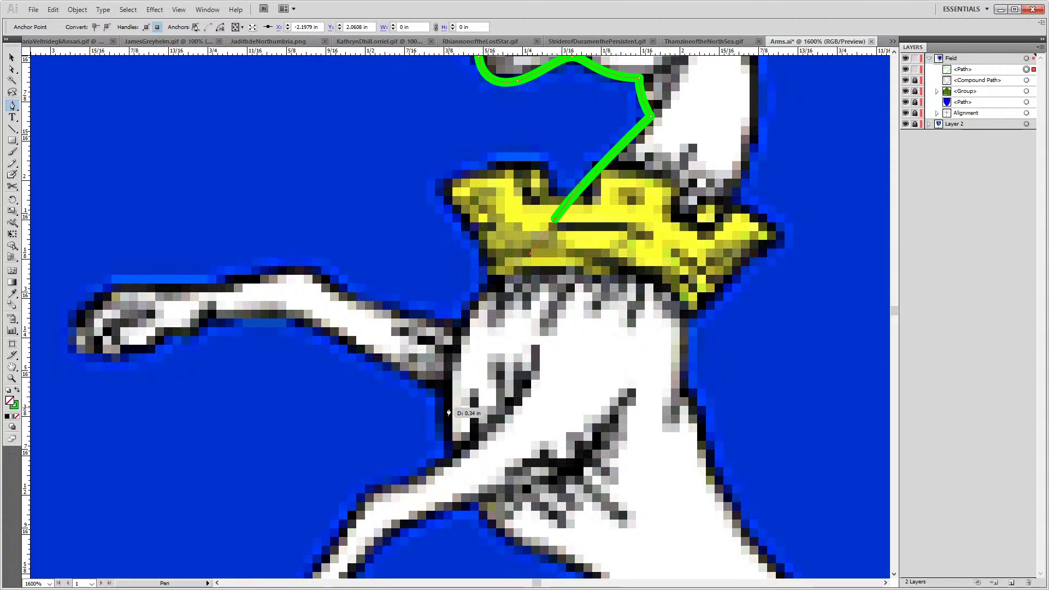
left_click_drag(448, 407, 481, 529)
scroll(595, 366, "down", 4)
scroll(596, 366, "right", 1)
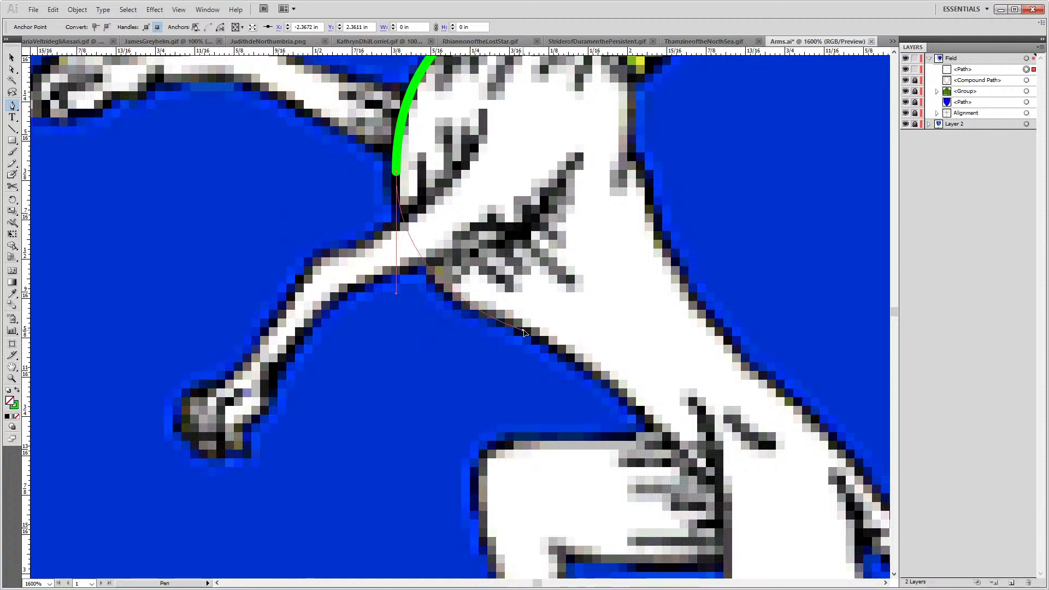
left_click_drag(523, 332, 584, 351)
Extend the trace along the belly to the hind leg as a smooth curve
scroll(748, 447, "down", 2)
scroll(747, 448, "right", 1)
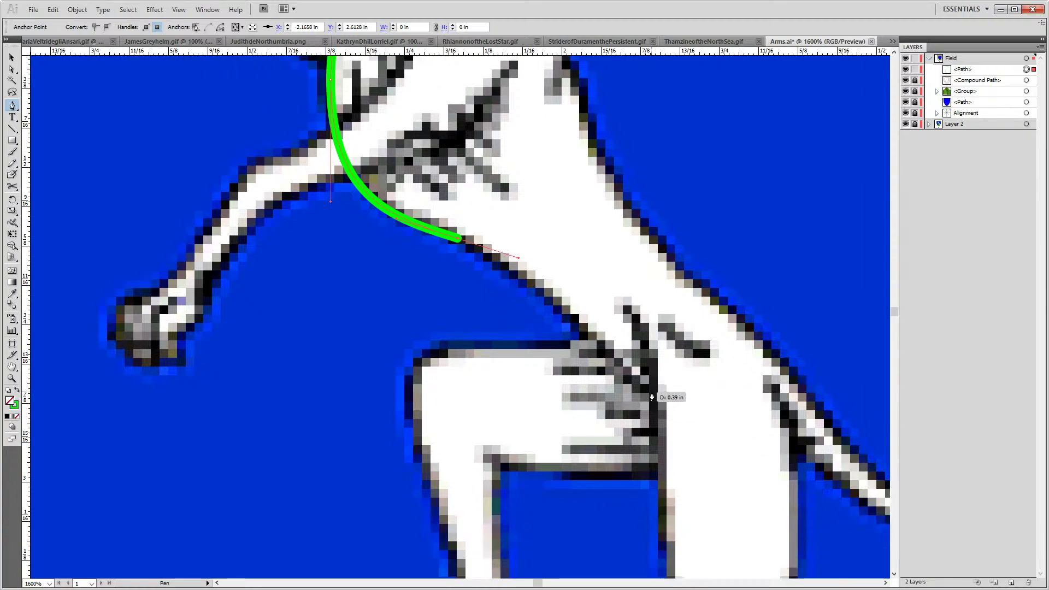
left_click_drag(652, 394, 662, 423)
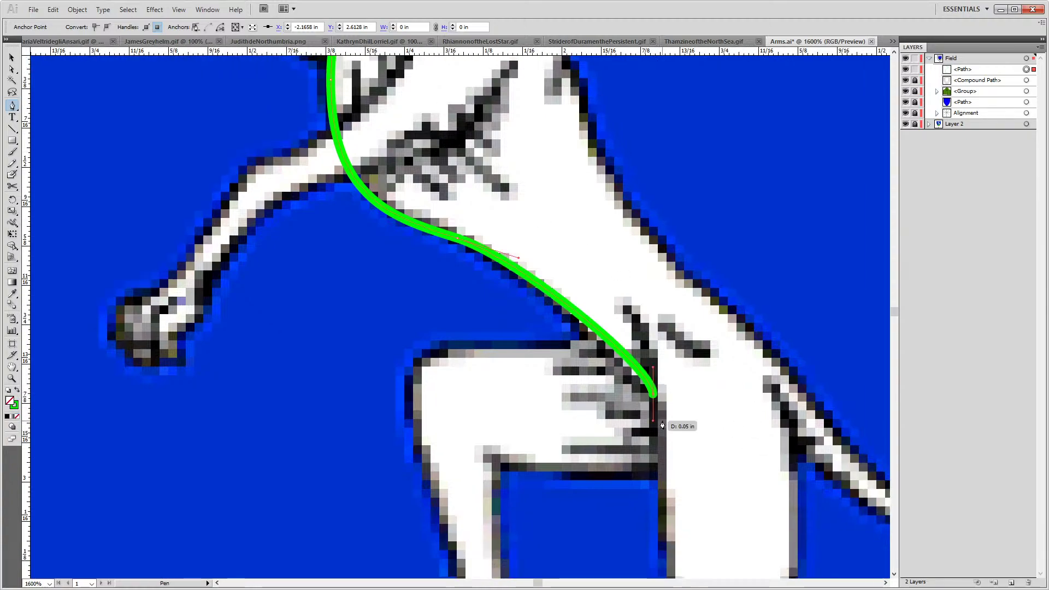
key("ctrl+z")
left_click(651, 394)
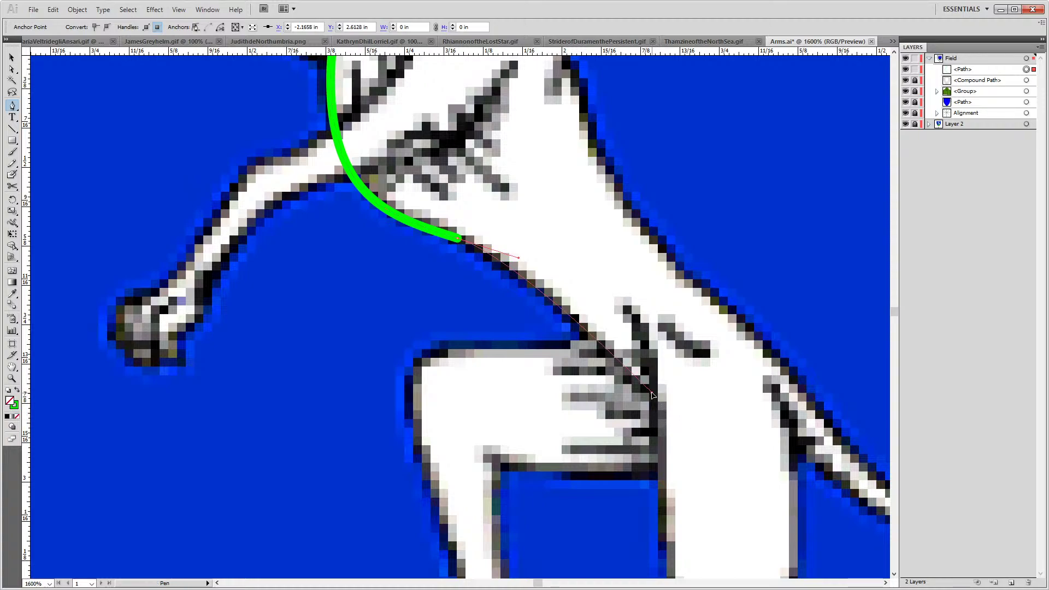
left_click_drag(662, 405, 664, 414)
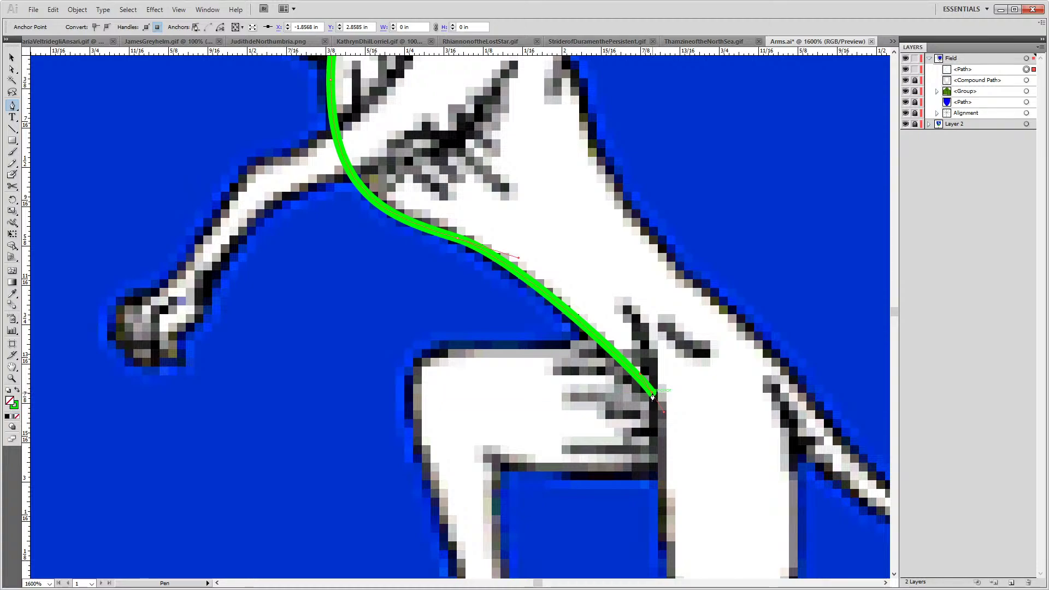
scroll(652, 394, "down", 3)
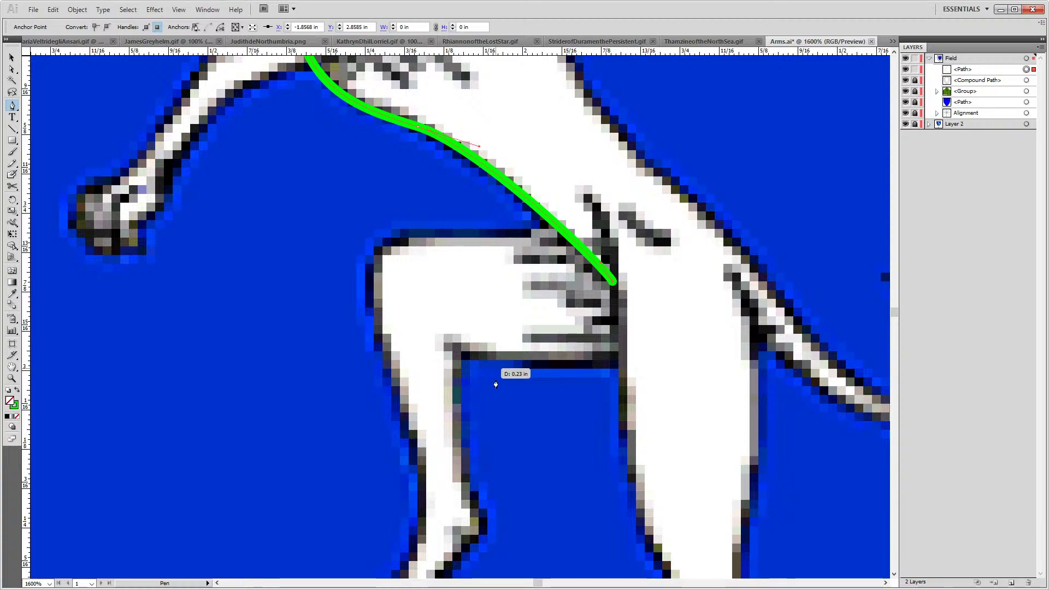
Bring the lower hind leg into view and make the path's end point a corner
left_click_drag(660, 391, 659, 326)
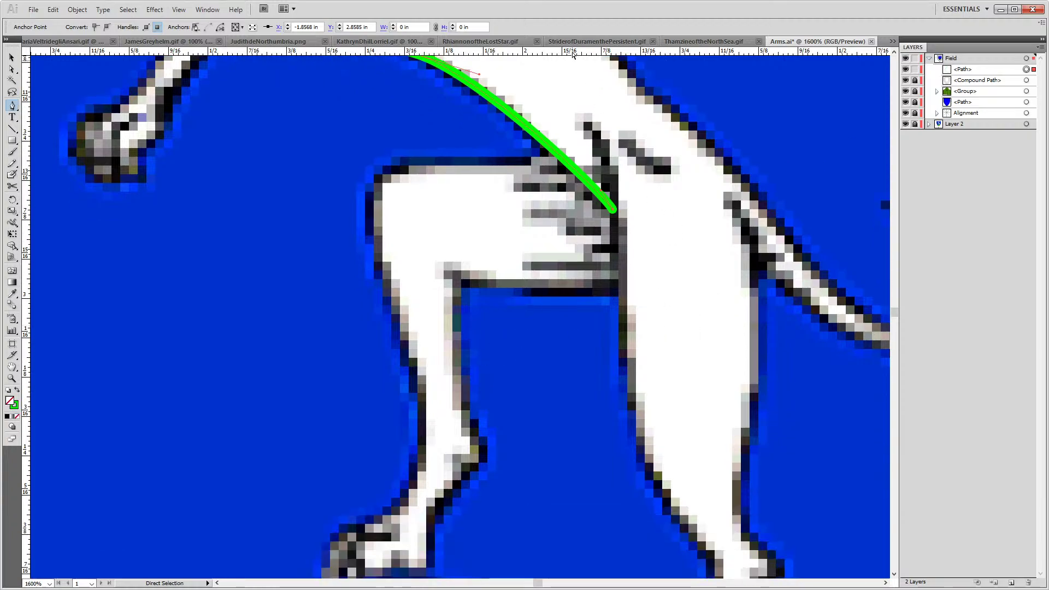
left_click_drag(699, 382, 571, 180)
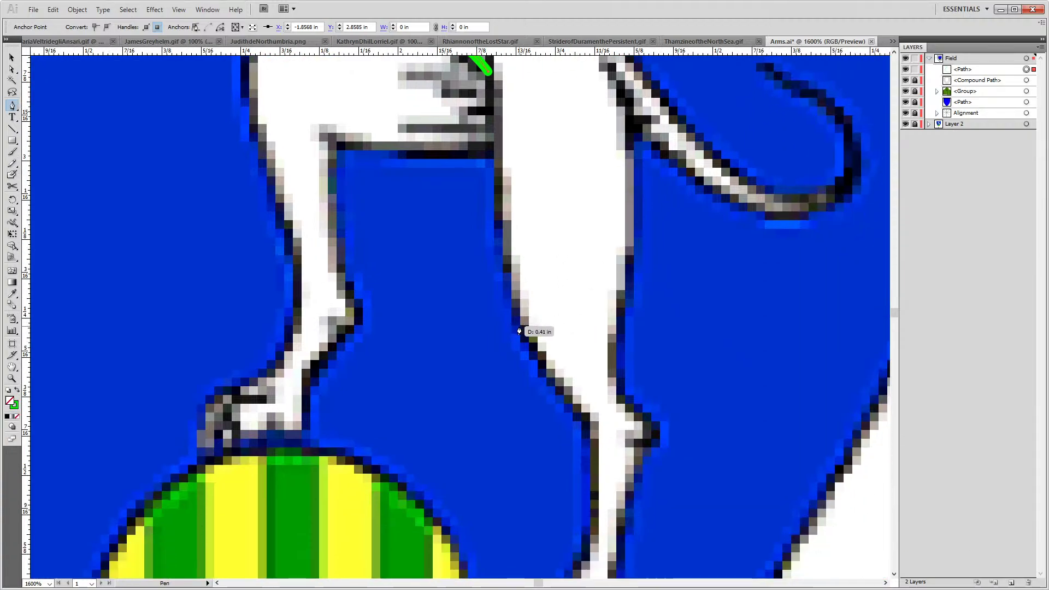
left_click_drag(516, 327, 724, 512)
key("ctrl+z")
left_click_drag(663, 400, 636, 224)
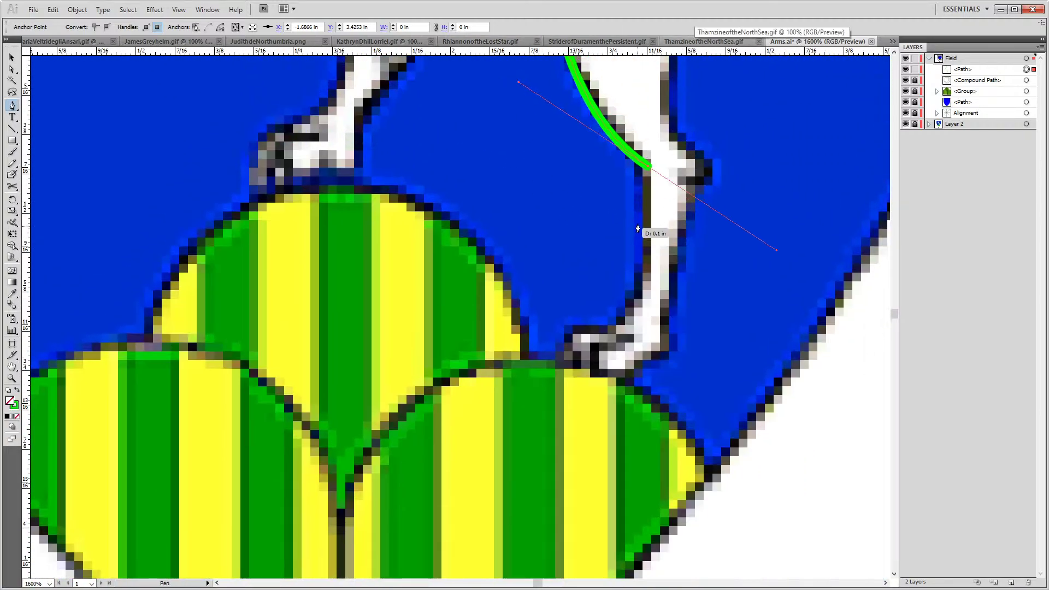
left_click(650, 168)
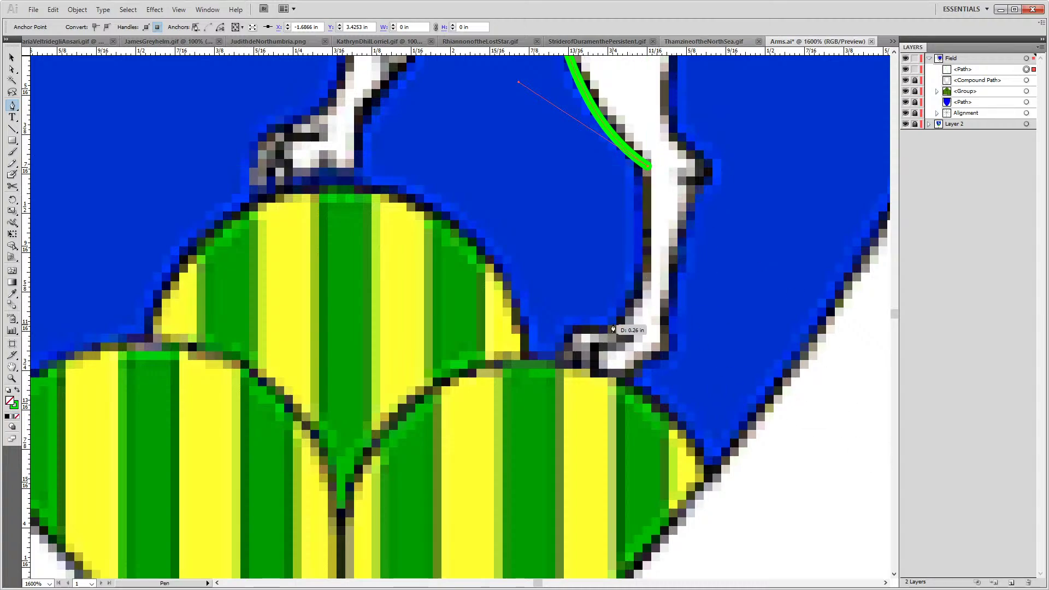
Curve the trace down the leg to the paw and around the paw's back
left_click_drag(614, 326, 568, 365)
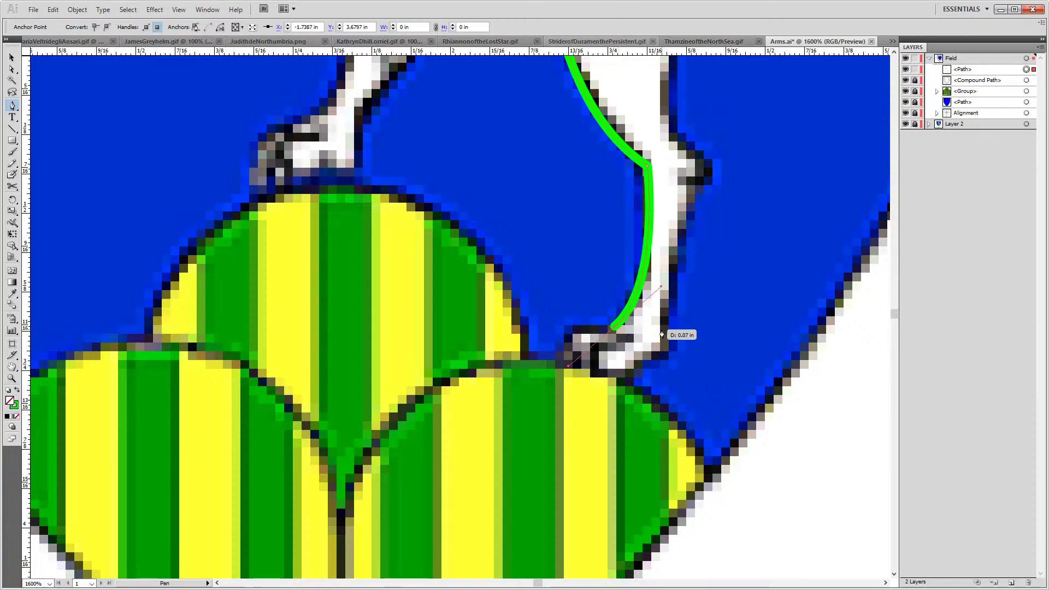
key("ctrl+z")
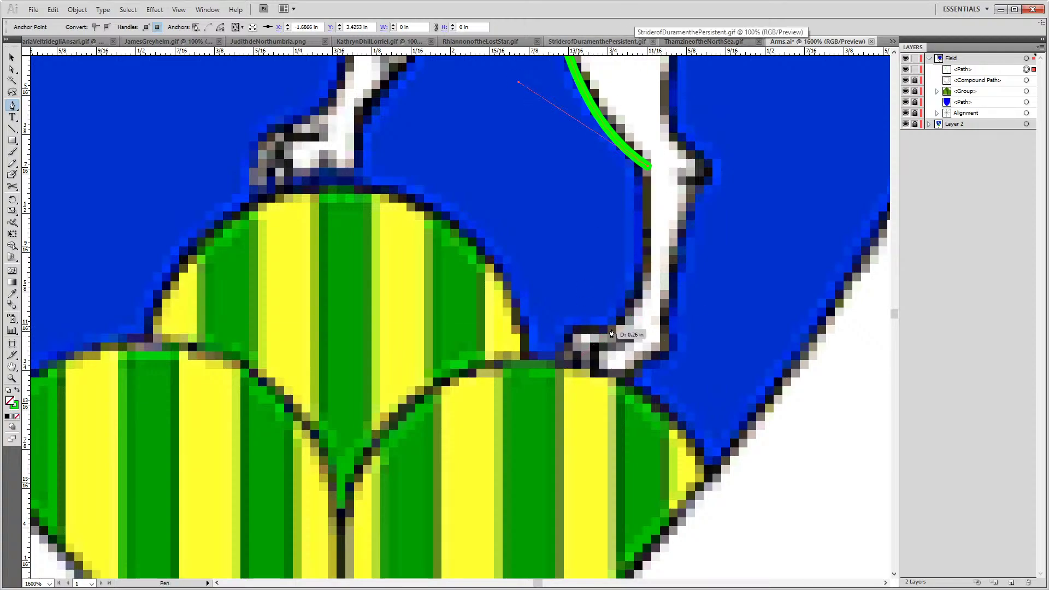
left_click_drag(613, 331, 553, 365)
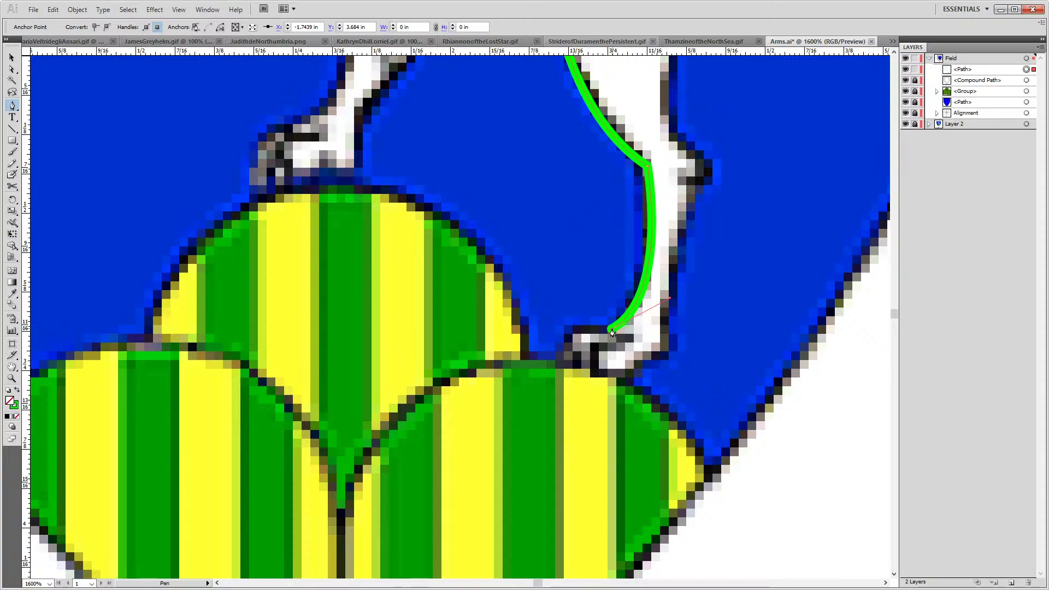
left_click_drag(612, 332, 611, 338)
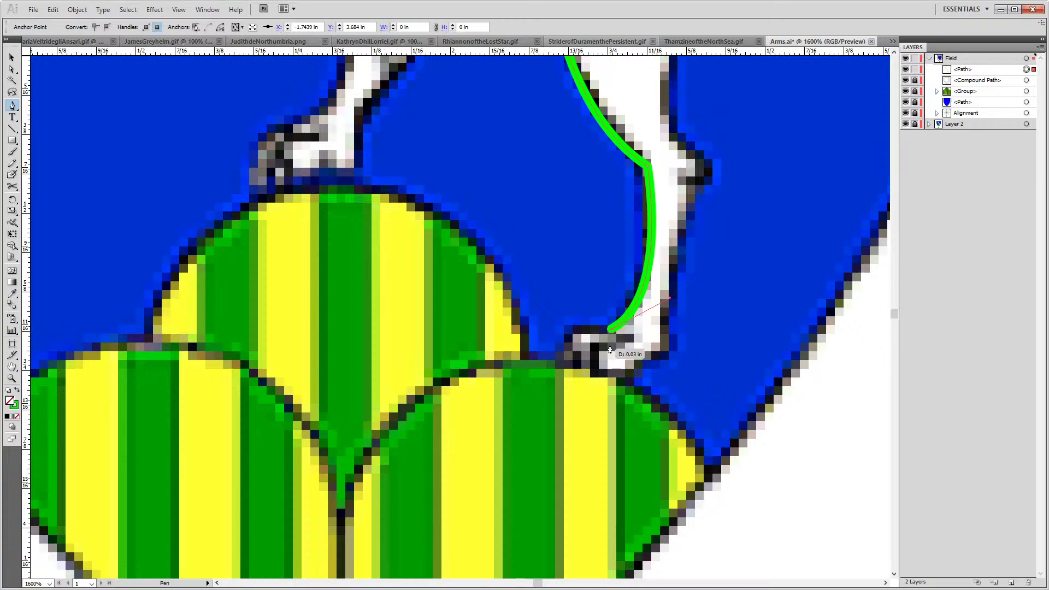
left_click_drag(609, 350, 611, 334)
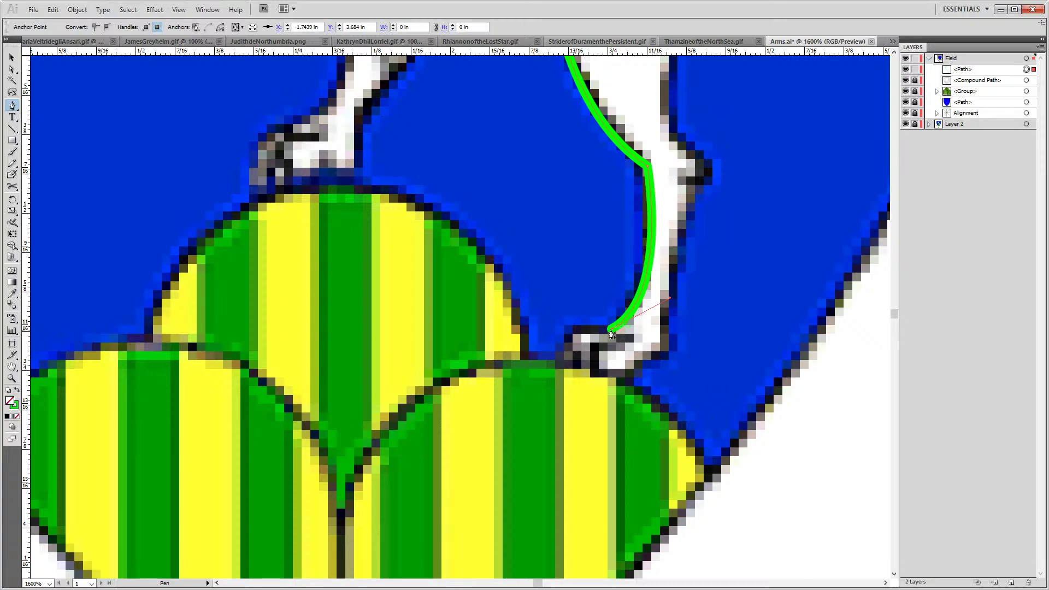
left_click_drag(561, 361, 555, 407)
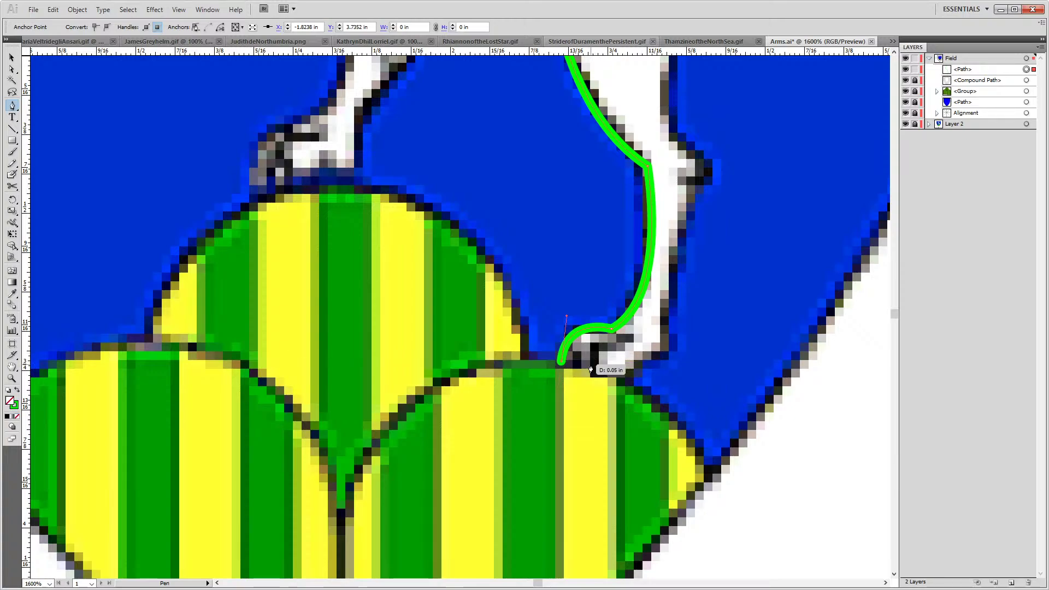
Trace along the bottom of the paw and start up the leg's front edge
left_click(561, 362)
left_click(592, 366)
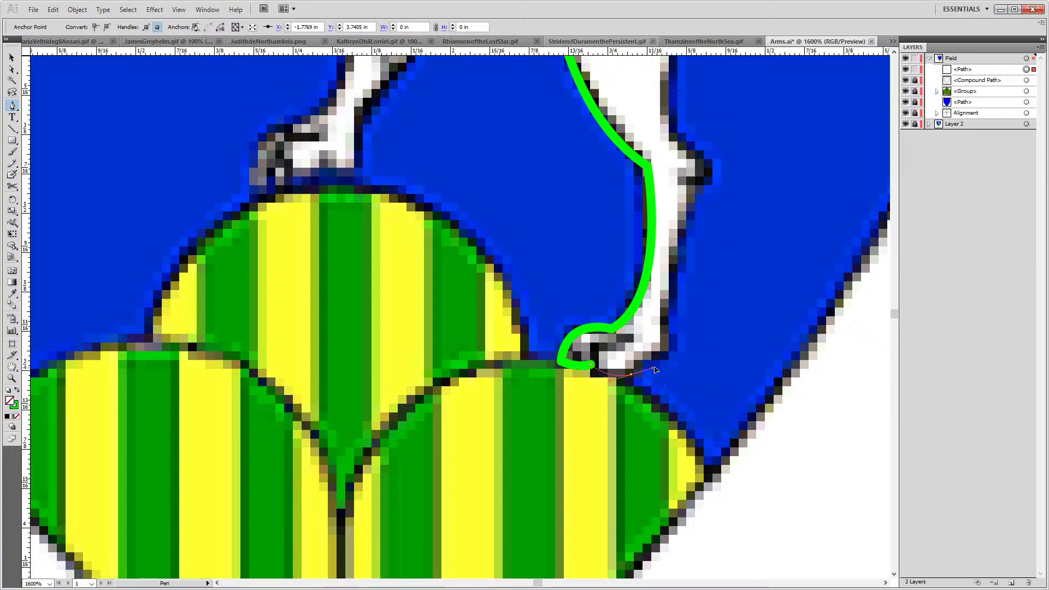
mouse_move(632, 374)
left_mouse_down()
mouse_move(675, 352)
mouse_move(669, 360)
mouse_move(687, 361)
mouse_move(671, 348)
mouse_move(720, 328)
mouse_move(670, 369)
mouse_move(663, 358)
mouse_move(799, 398)
mouse_move(780, 312)
mouse_move(704, 314)
mouse_move(667, 337)
mouse_move(664, 329)
left_mouse_up()
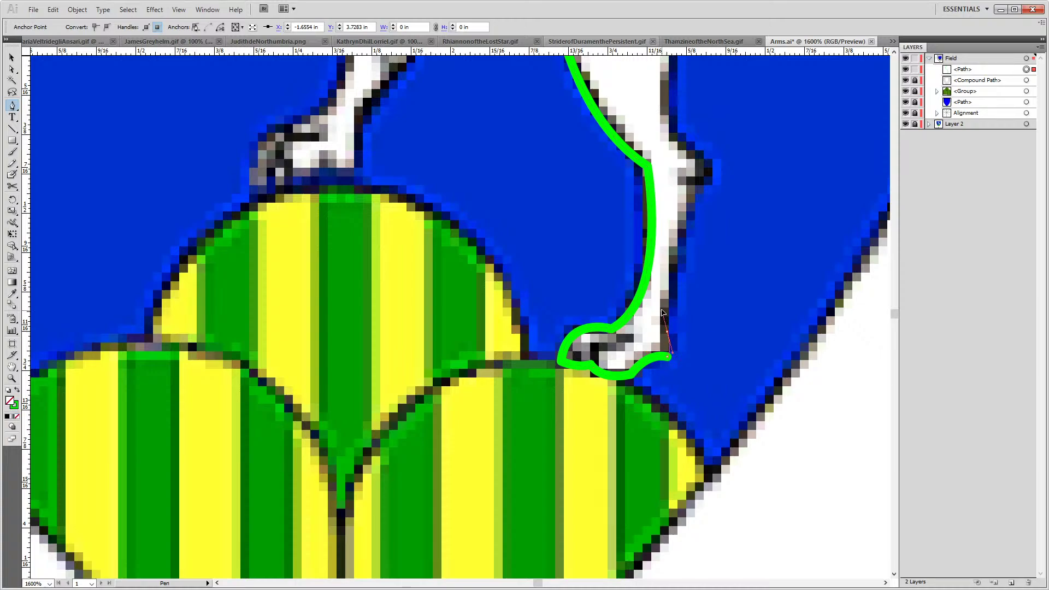
left_click_drag(706, 263, 661, 322)
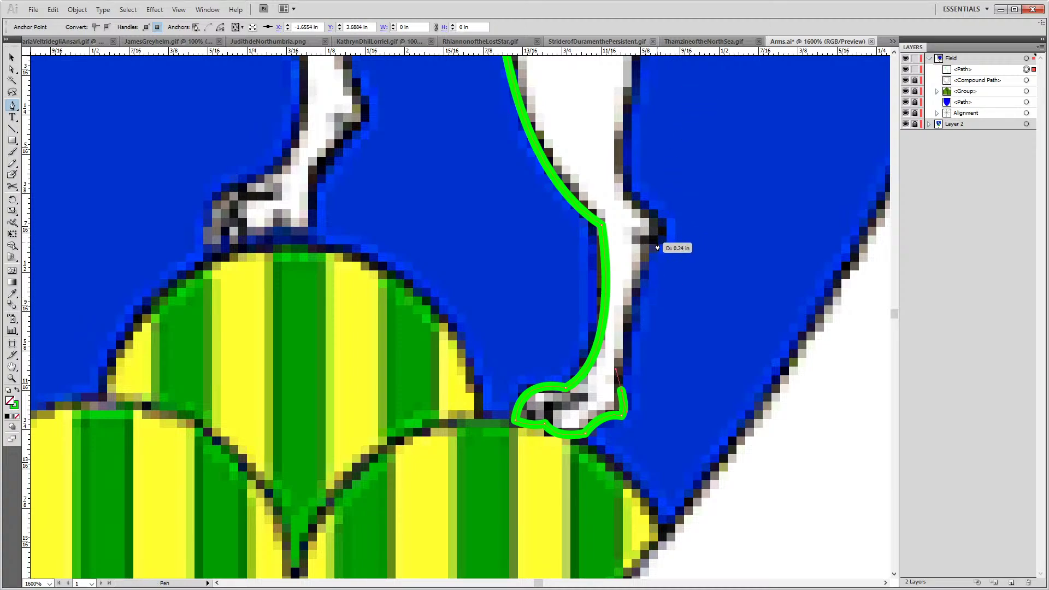
left_click_drag(659, 241, 689, 218)
Redraw the curve up the front of the hind leg, with corner points at the top
mouse_move(662, 243)
left_mouse_down()
mouse_move(689, 244)
mouse_move(615, 187)
mouse_move(608, 222)
mouse_move(530, 294)
mouse_move(534, 308)
mouse_move(519, 300)
left_mouse_up()
key("ctrl+z")
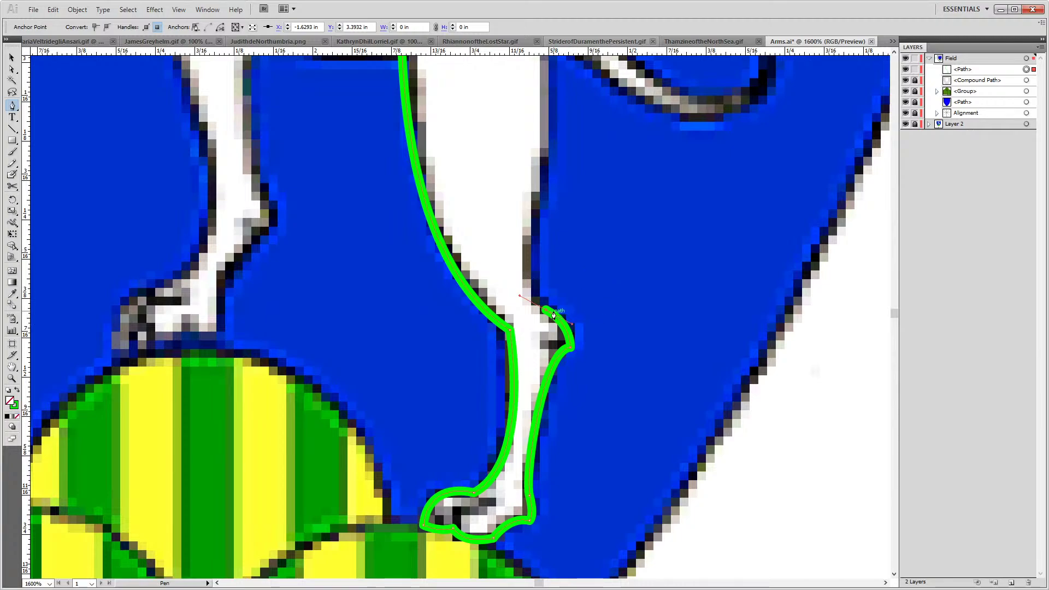
key("ctrl+z")
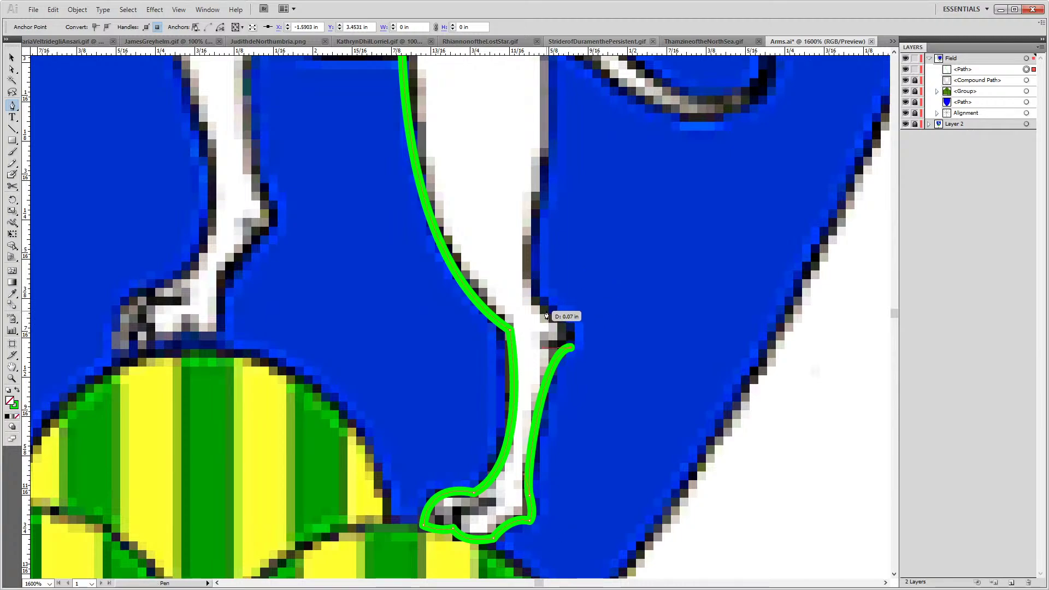
left_click_drag(546, 312, 501, 294)
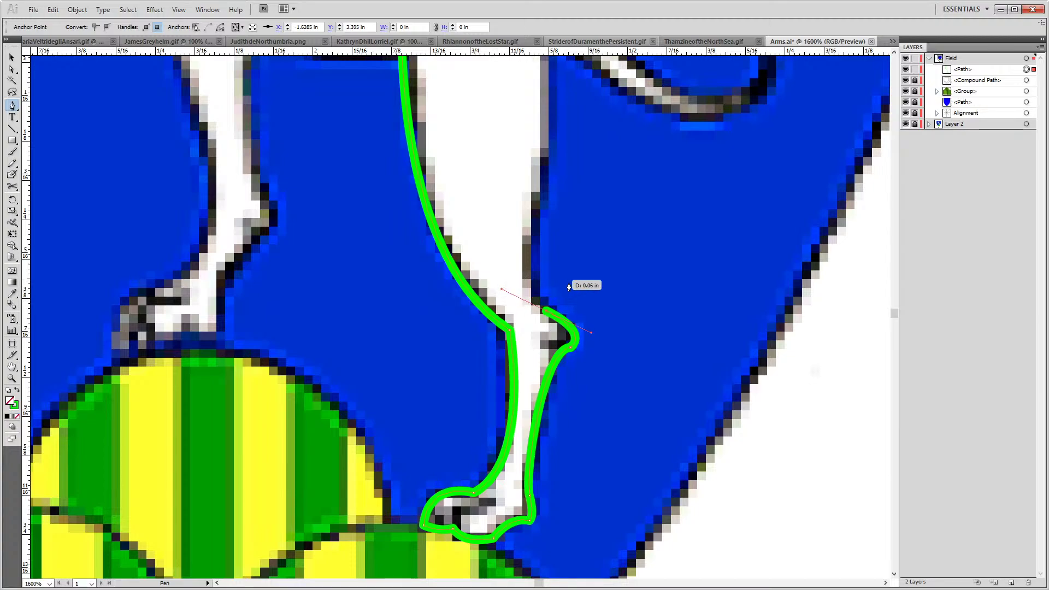
left_click(546, 314)
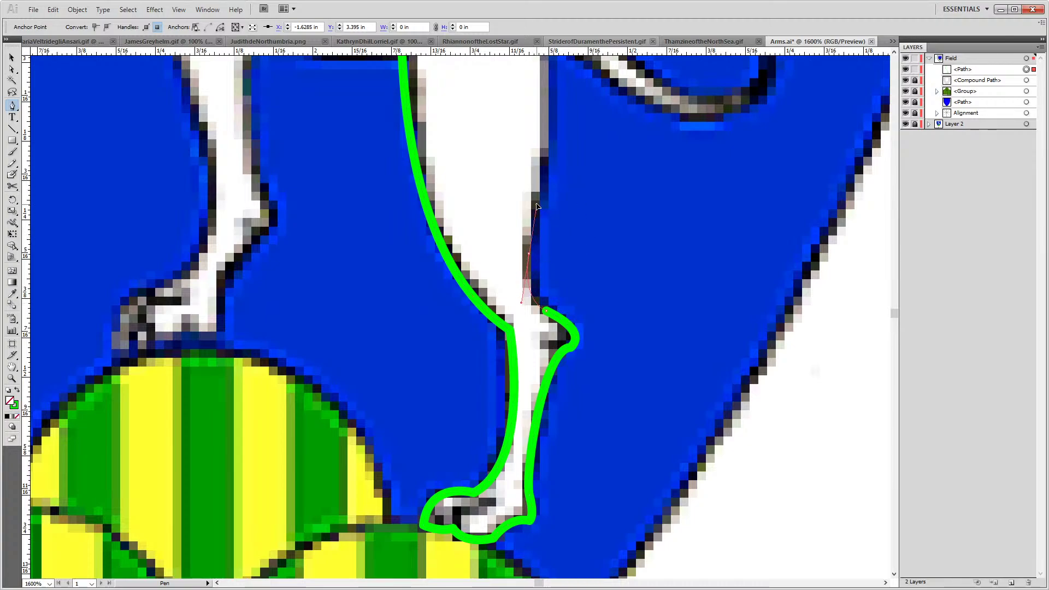
left_click_drag(533, 211, 519, 112)
scroll(544, 187, "up", 3)
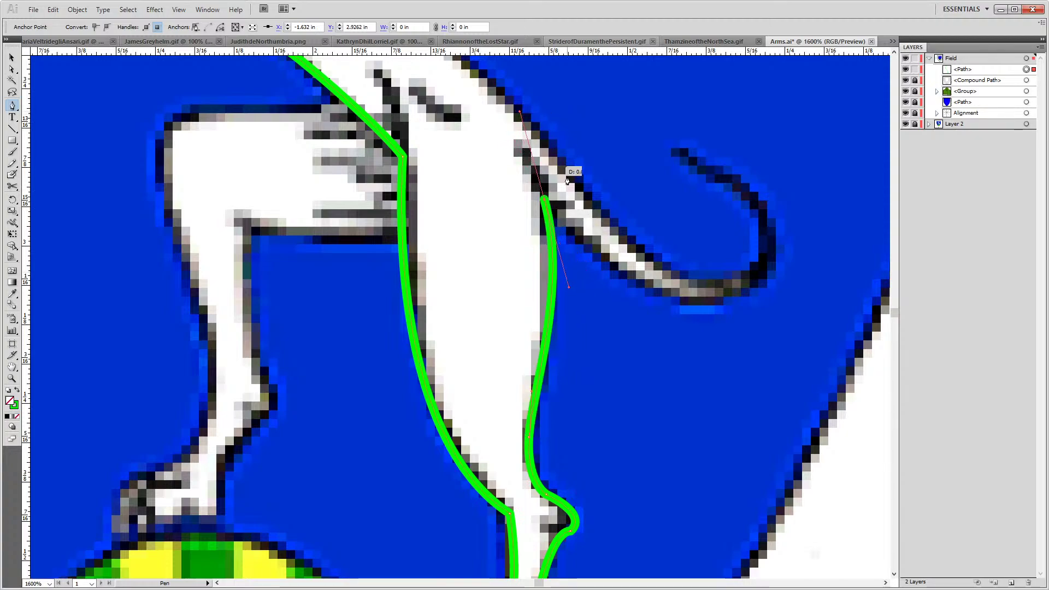
left_click(544, 200)
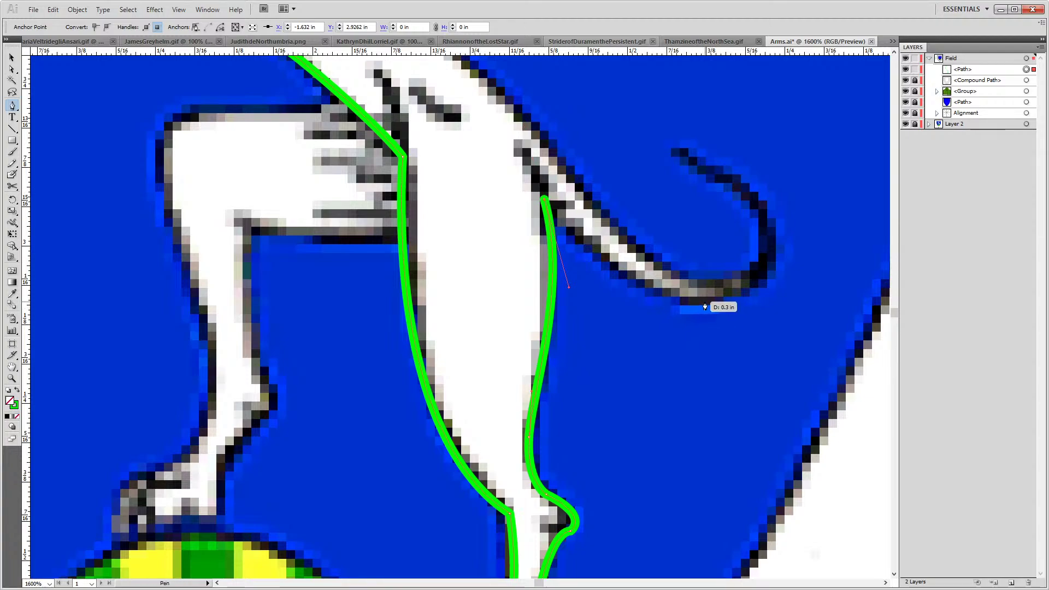
Trace along the tail's underside and around its curl to the inner side
left_click_drag(704, 300, 806, 290)
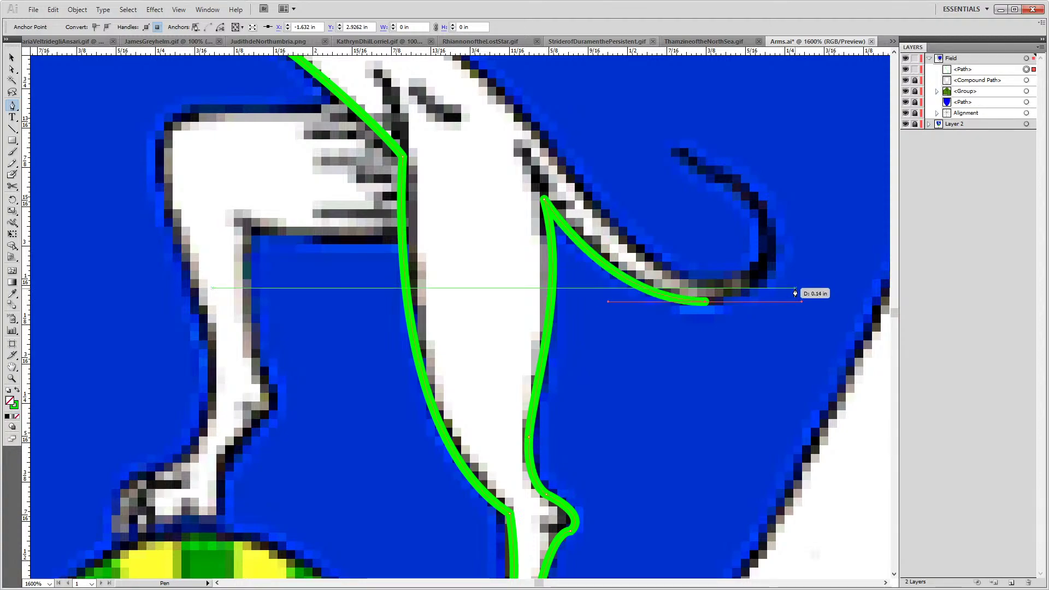
mouse_move(776, 256)
left_mouse_down()
mouse_move(471, 269)
mouse_move(473, 294)
left_mouse_up()
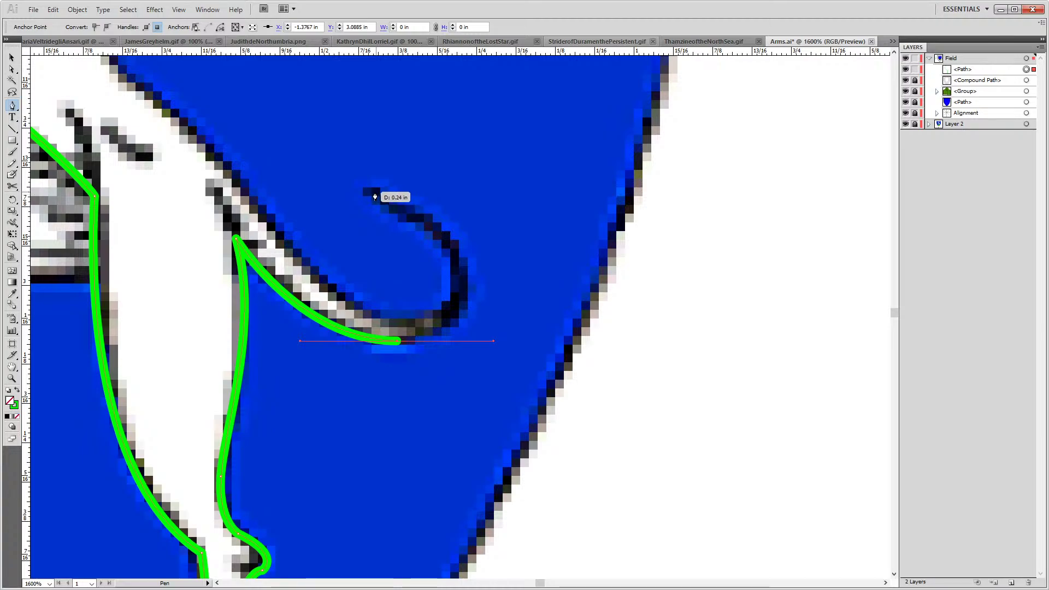
mouse_move(365, 193)
left_mouse_down()
mouse_move(187, 136)
mouse_move(231, 143)
mouse_move(223, 141)
left_mouse_up()
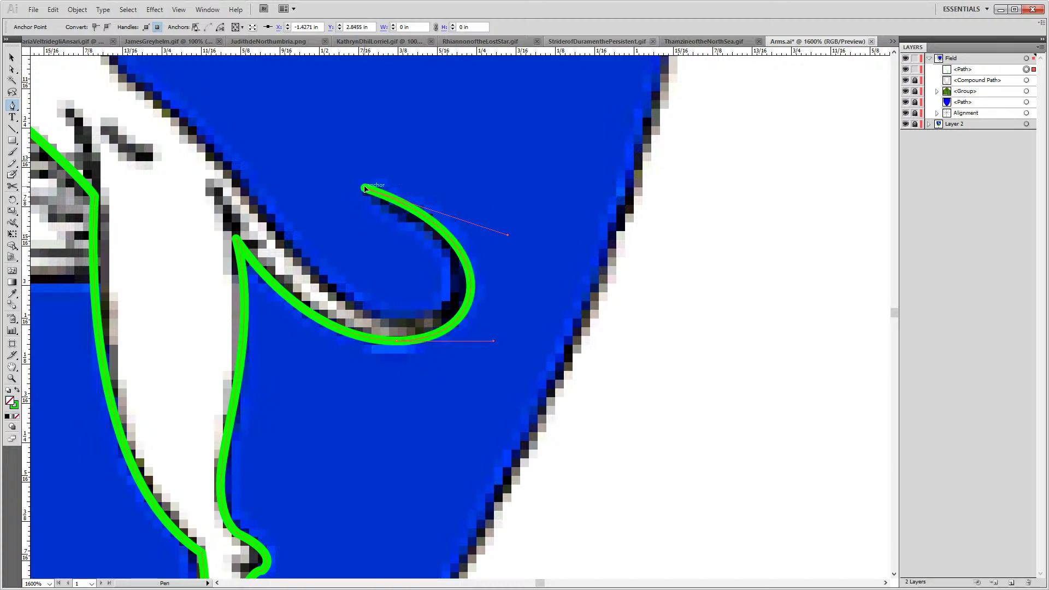
mouse_move(365, 189)
left_mouse_down()
mouse_move(552, 333)
mouse_move(472, 309)
mouse_move(450, 287)
mouse_move(437, 316)
left_mouse_up()
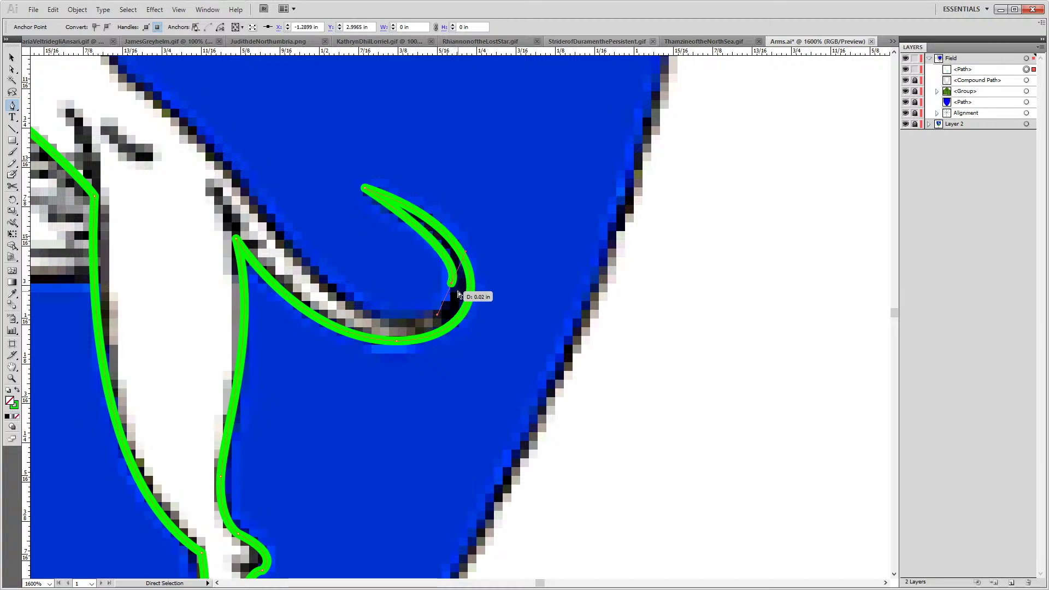
key("ctrl+z")
mouse_move(453, 284)
left_mouse_down()
mouse_move(445, 341)
mouse_move(439, 334)
left_mouse_up()
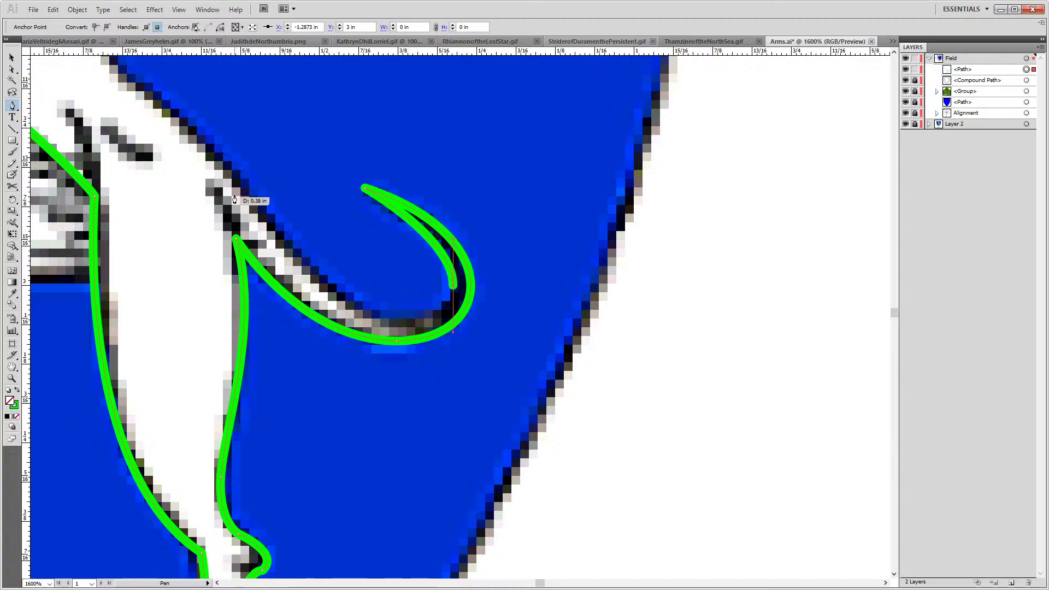
Trace back along the tail's upper edge toward the rump, then zoom out
left_click_drag(237, 180, 166, 65)
scroll(304, 283, "down", 1)
scroll(168, 325, "up", 3)
scroll(168, 325, "down", 3)
left_click_drag(168, 325, 162, 168)
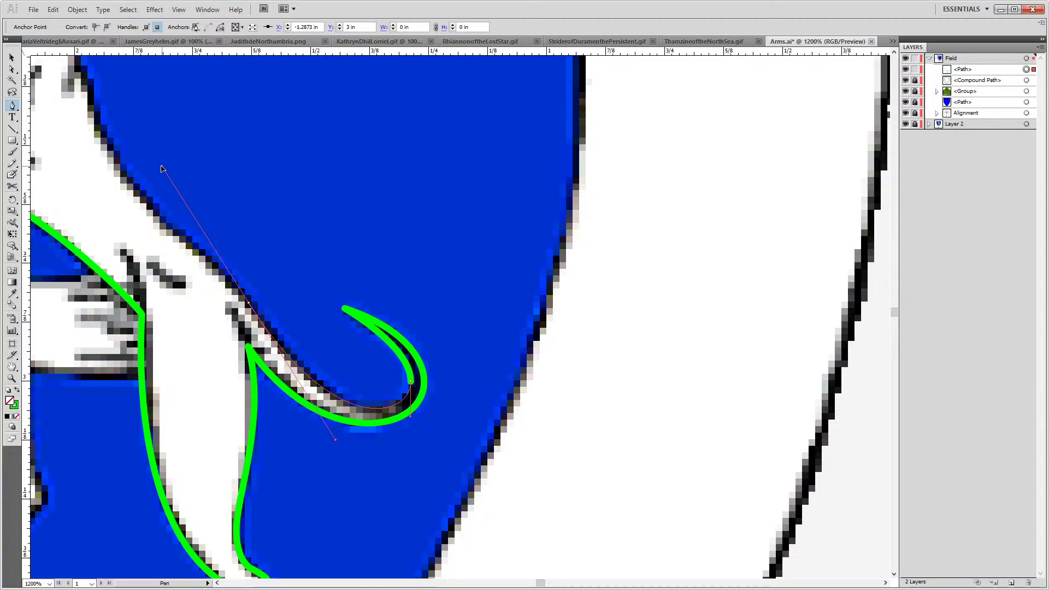
left_click_drag(161, 168, 161, 166)
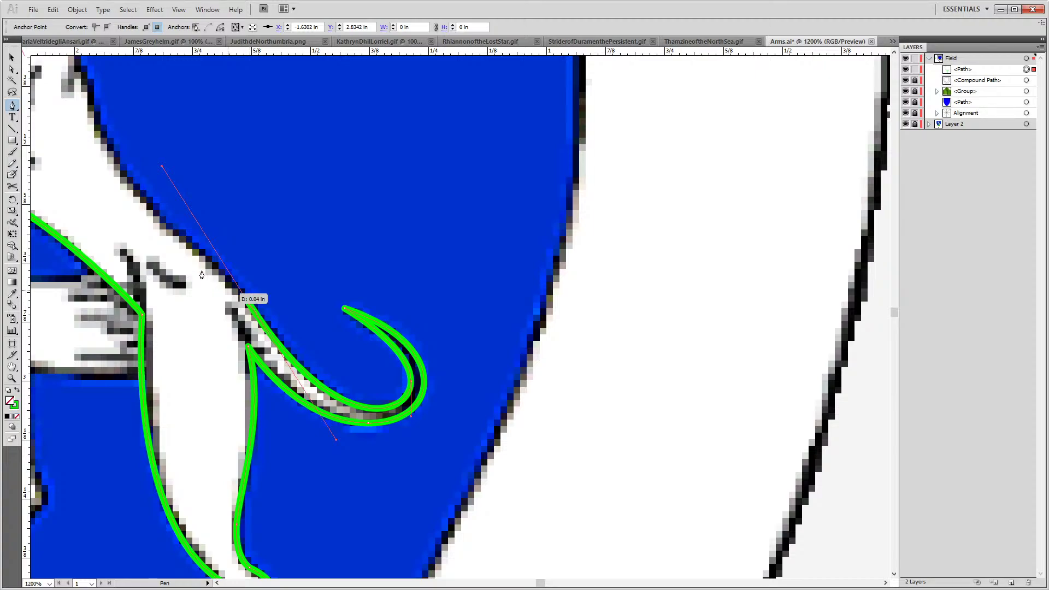
left_click_drag(229, 295, 370, 377)
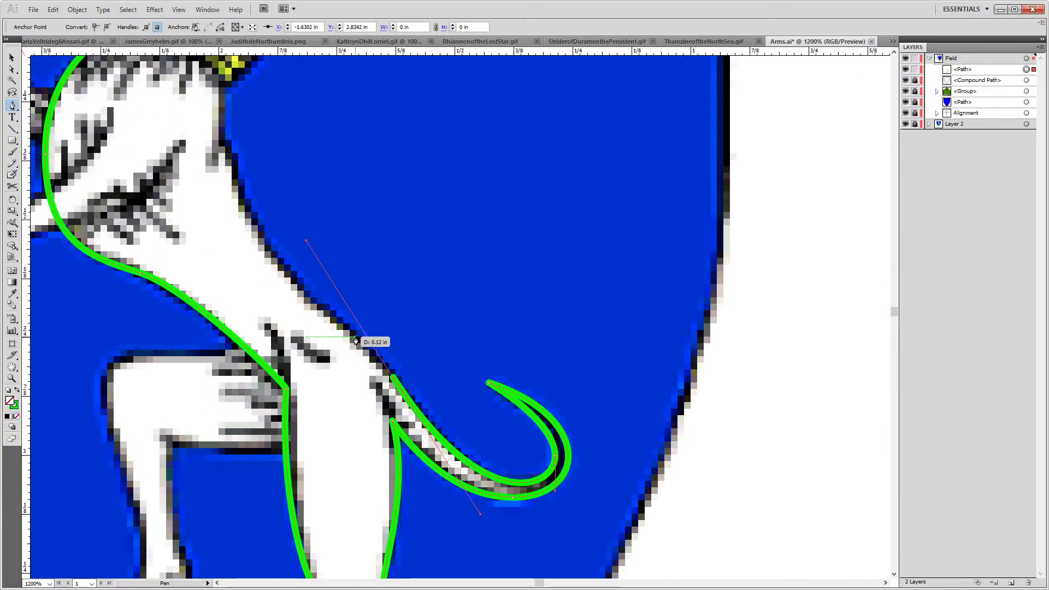
left_click(271, 254)
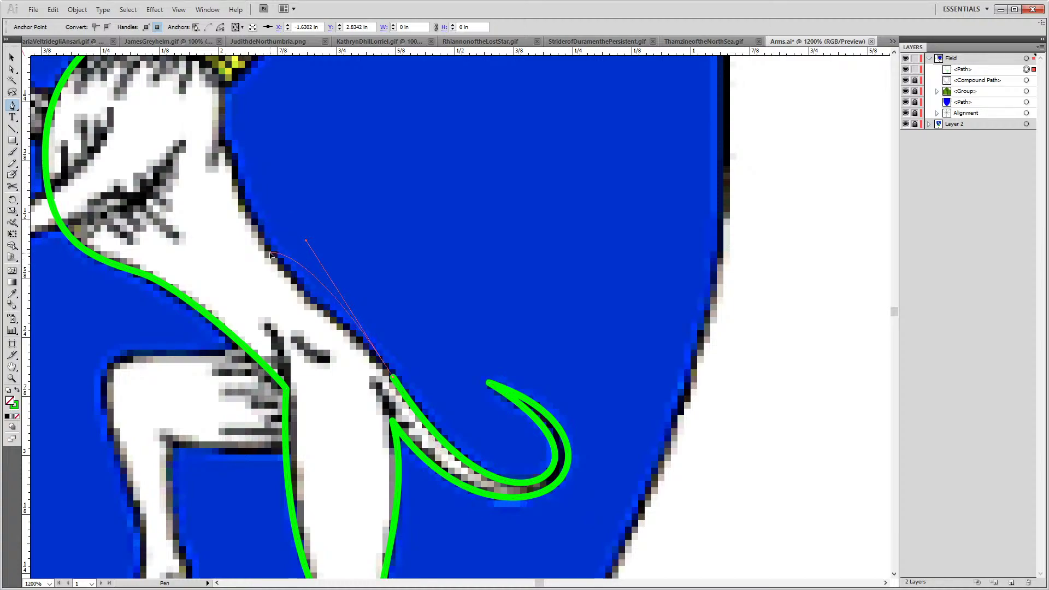
key("ctrl+z")
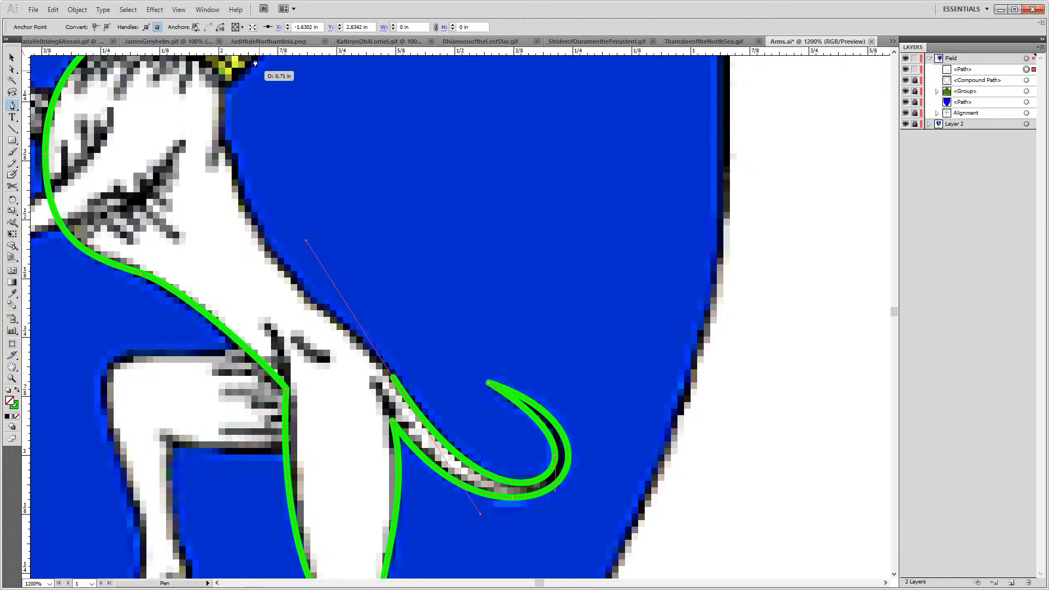
key("ctrl+minus")
key("ctrl+minus")
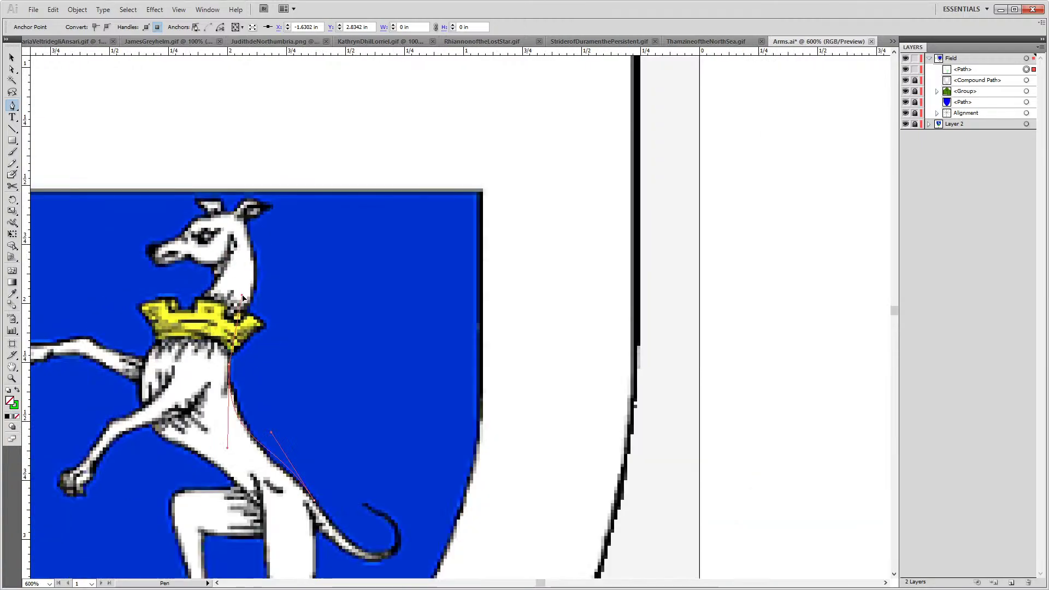
Curve the trace up the greyhound's back and reshape the chest curve handles
mouse_move(230, 367)
left_mouse_down()
mouse_move(229, 236)
mouse_move(203, 222)
mouse_move(217, 261)
left_mouse_up()
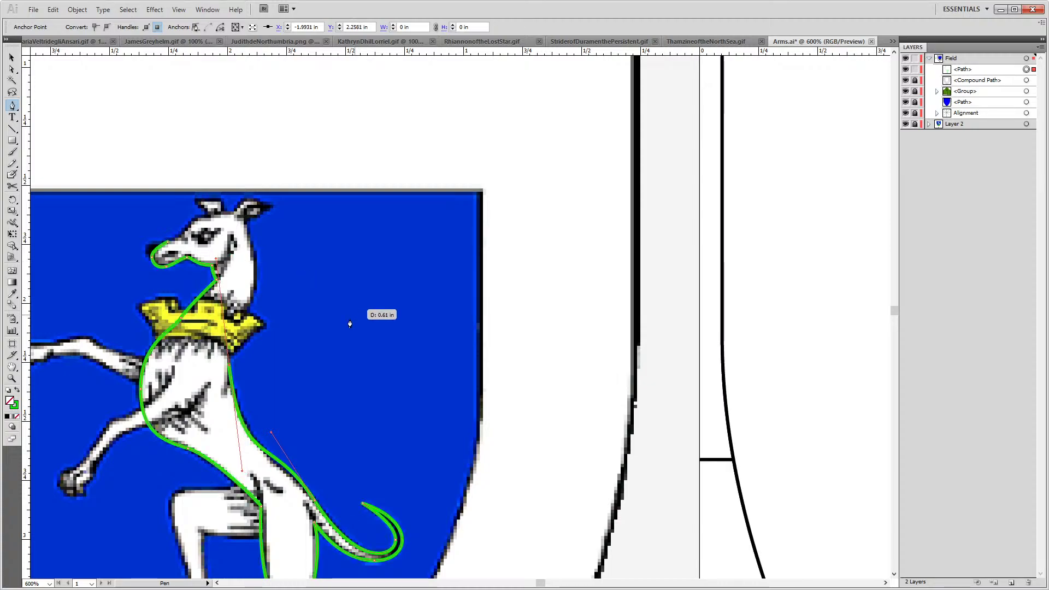
left_click(314, 349, "ctrl")
mouse_move(314, 349)
left_mouse_down()
mouse_move(355, 296)
mouse_move(368, 251)
left_mouse_up()
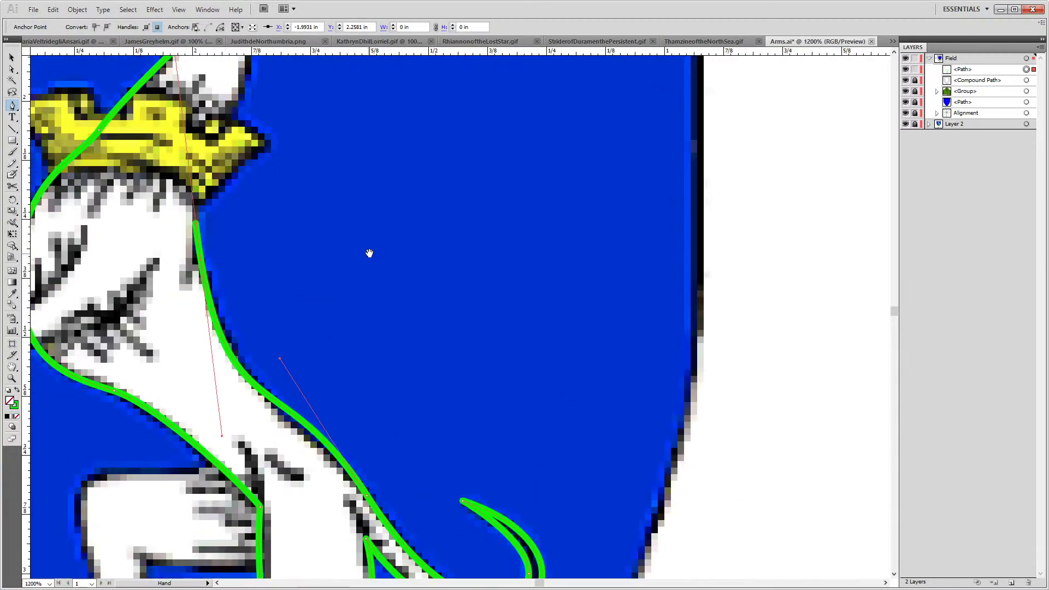
key("ctrl")
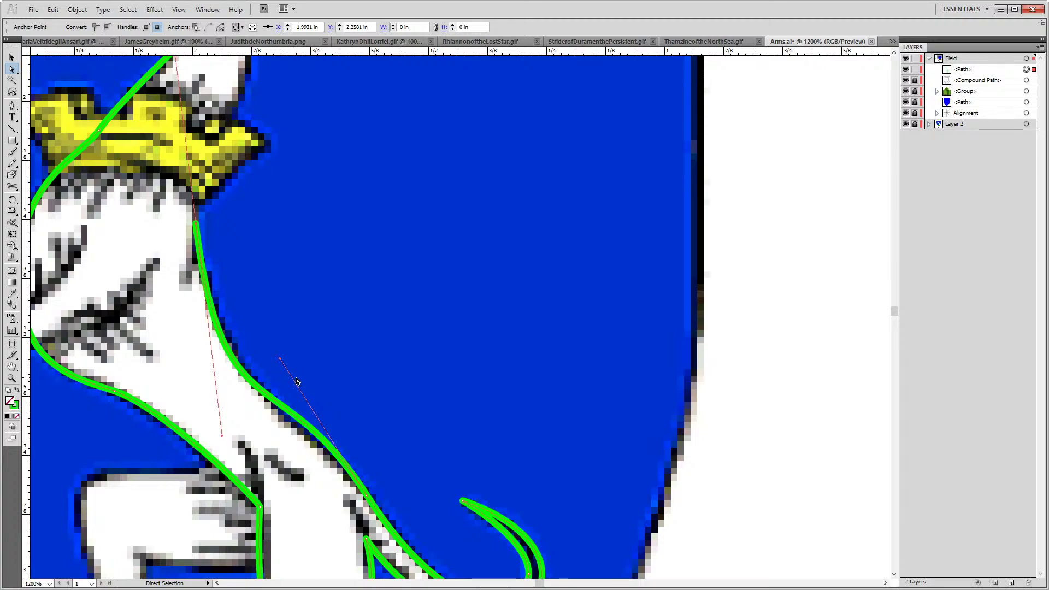
scroll(283, 364, "down", 2)
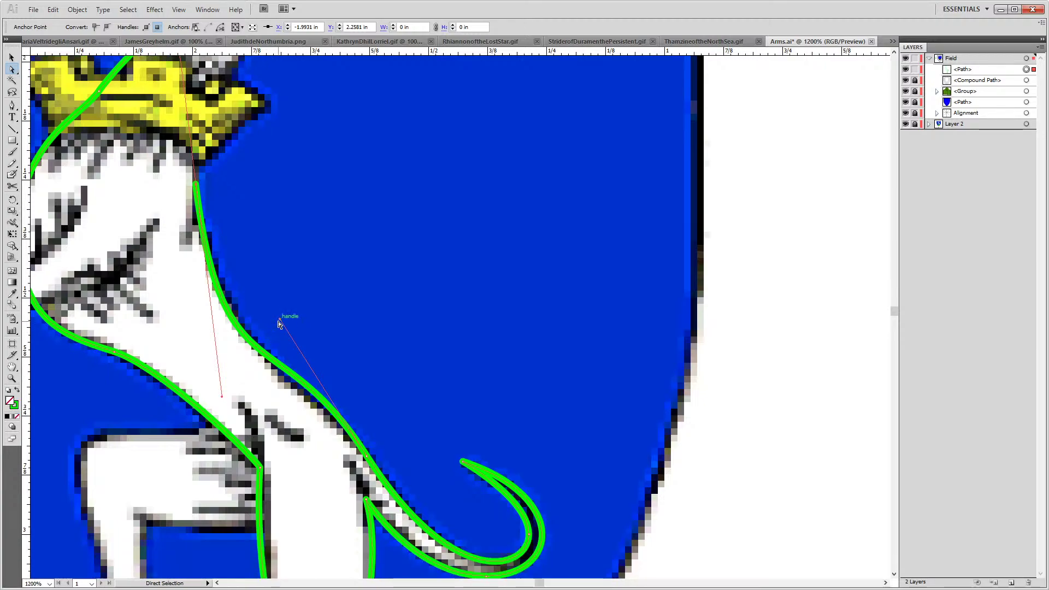
mouse_move(279, 320)
left_mouse_down()
mouse_move(274, 326)
mouse_move(273, 317)
left_mouse_up()
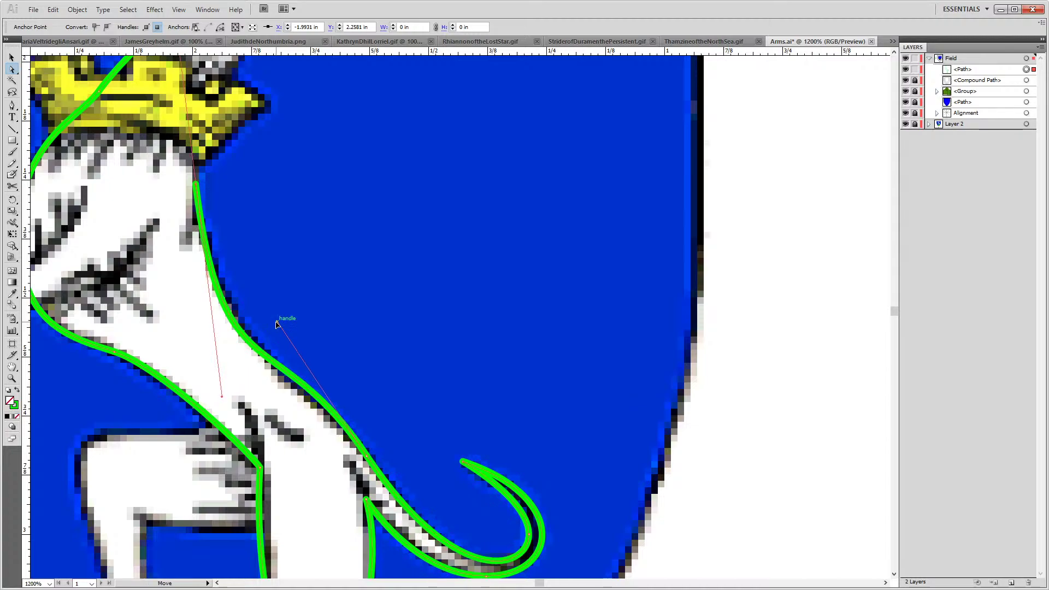
left_click_drag(277, 324, 274, 326)
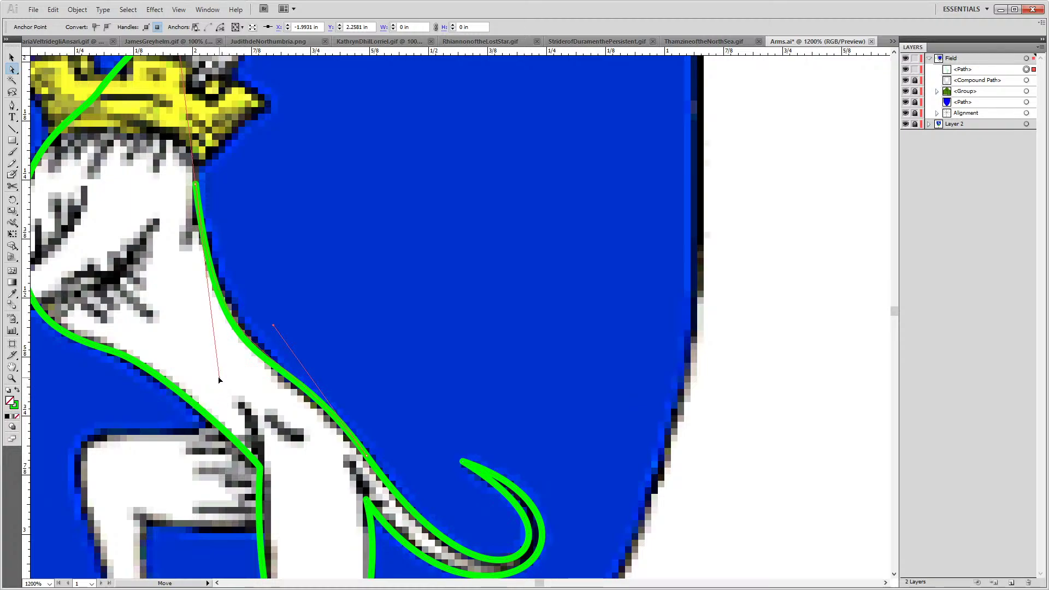
left_click_drag(219, 380, 219, 376)
Adjust the curve below the crown to hug the chest edge, then select the neck anchor
left_click_drag(195, 160, 262, 363)
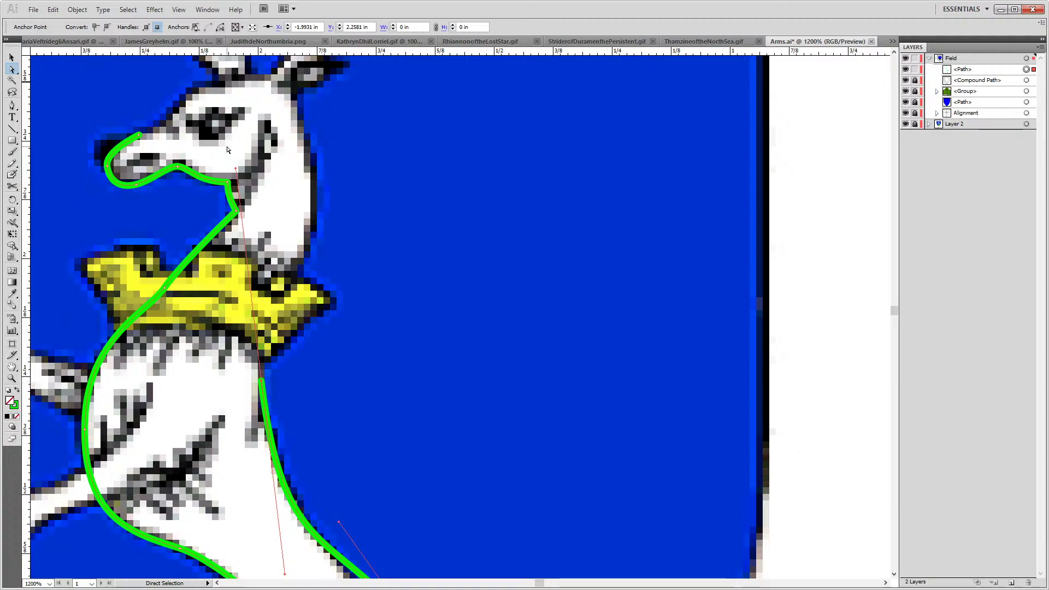
scroll(363, 440, "down", 1)
scroll(311, 486, "down", 2)
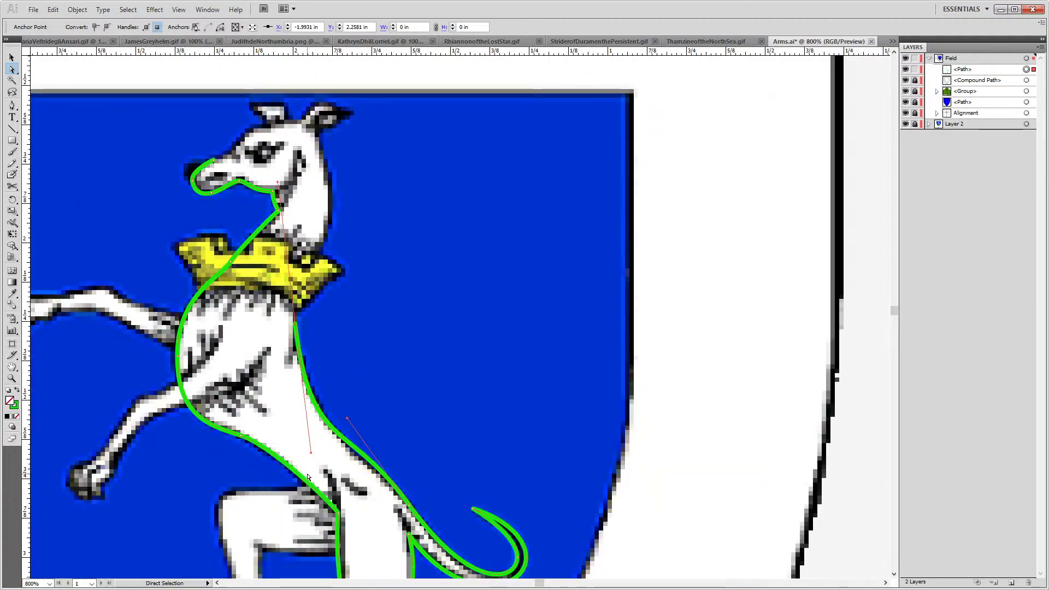
left_click_drag(310, 452, 295, 452)
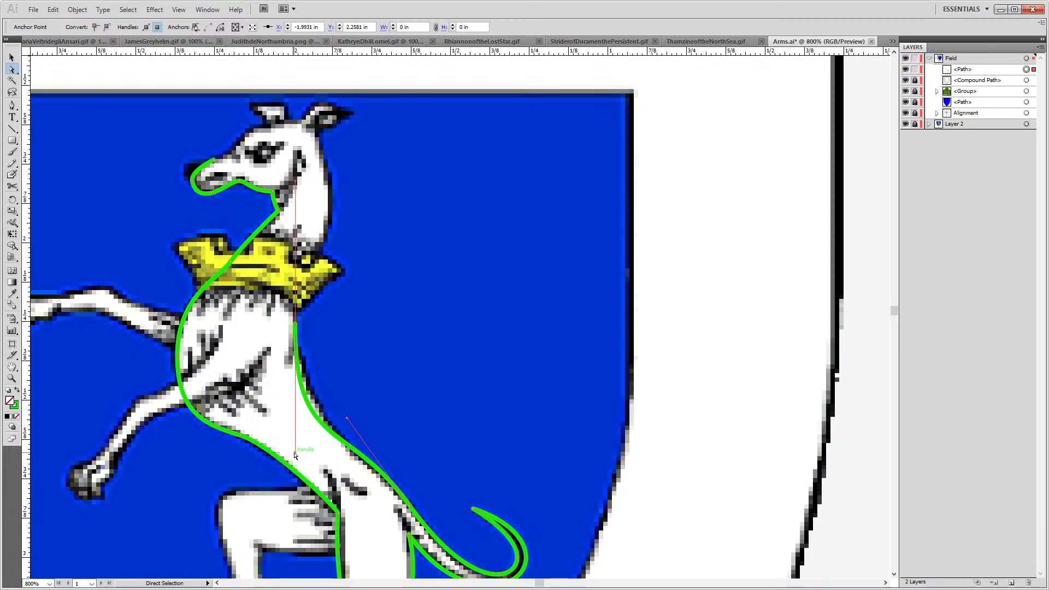
left_click_drag(294, 425, 295, 419)
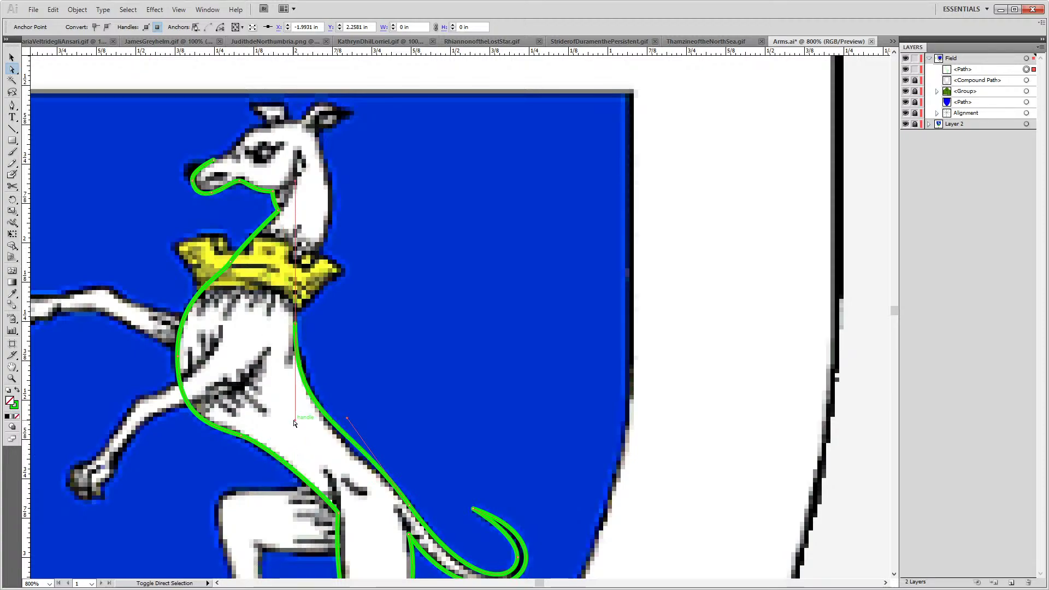
left_click(345, 423)
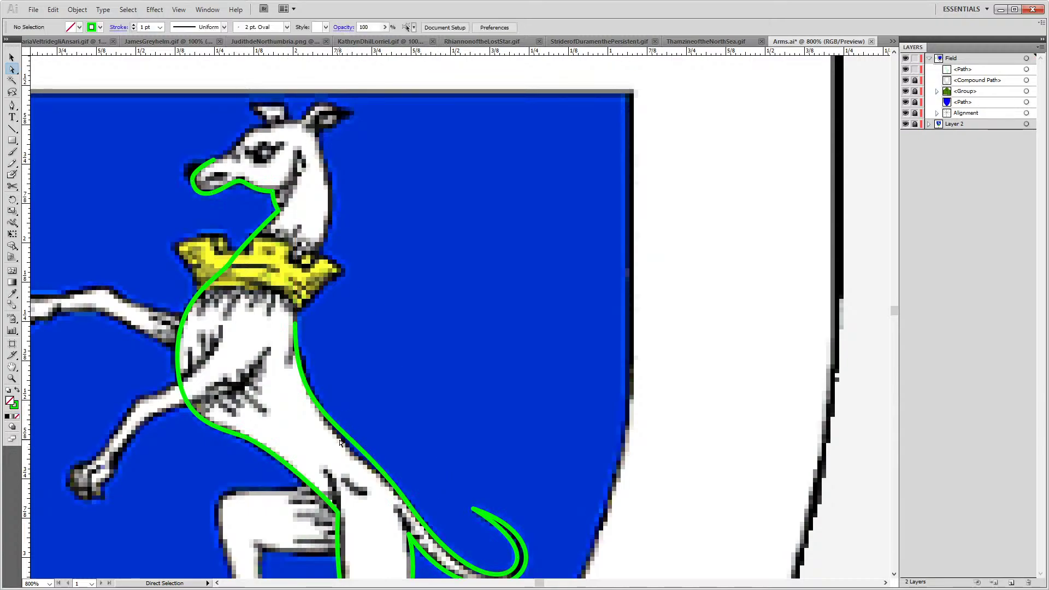
left_click(343, 433)
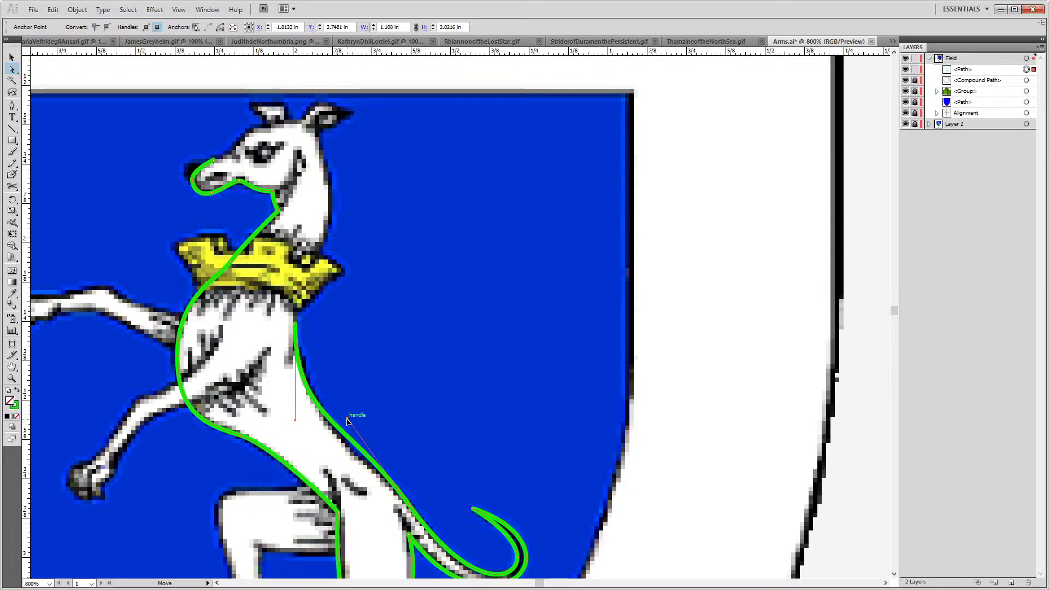
left_click_drag(348, 431, 352, 431)
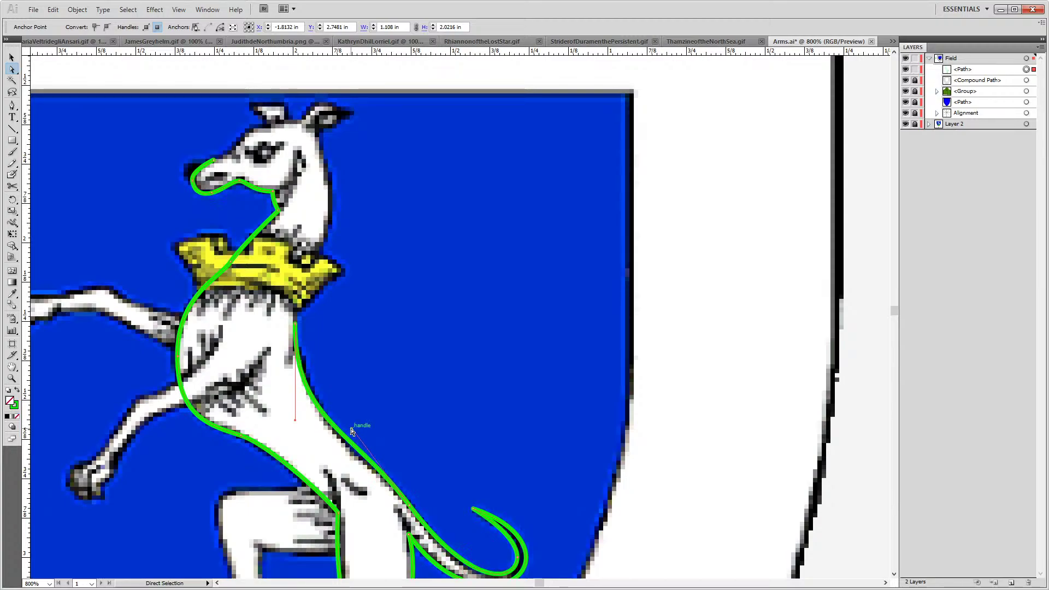
left_click_drag(340, 275, 367, 327)
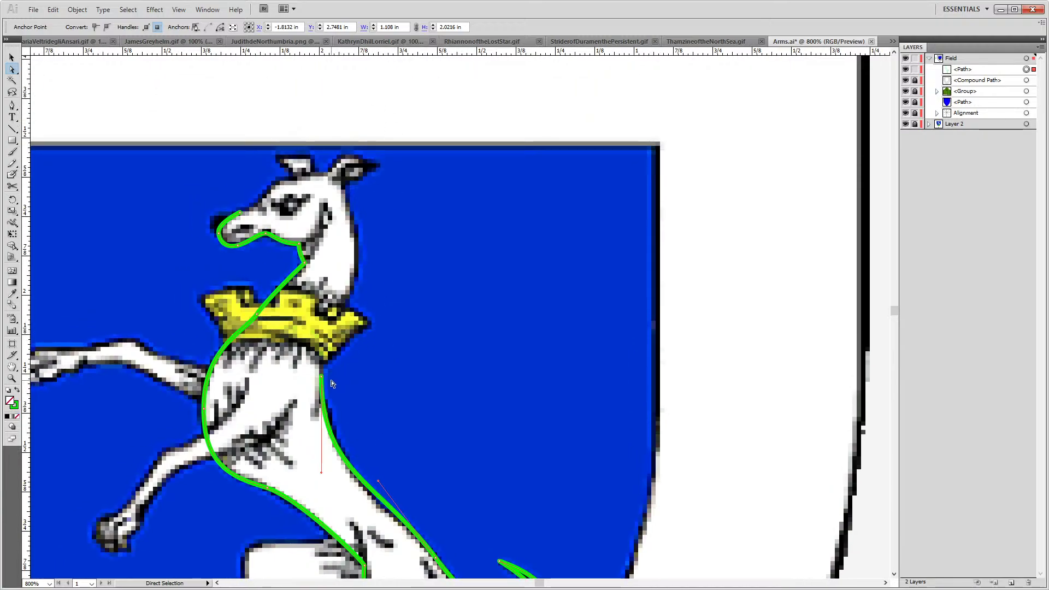
left_click(324, 379)
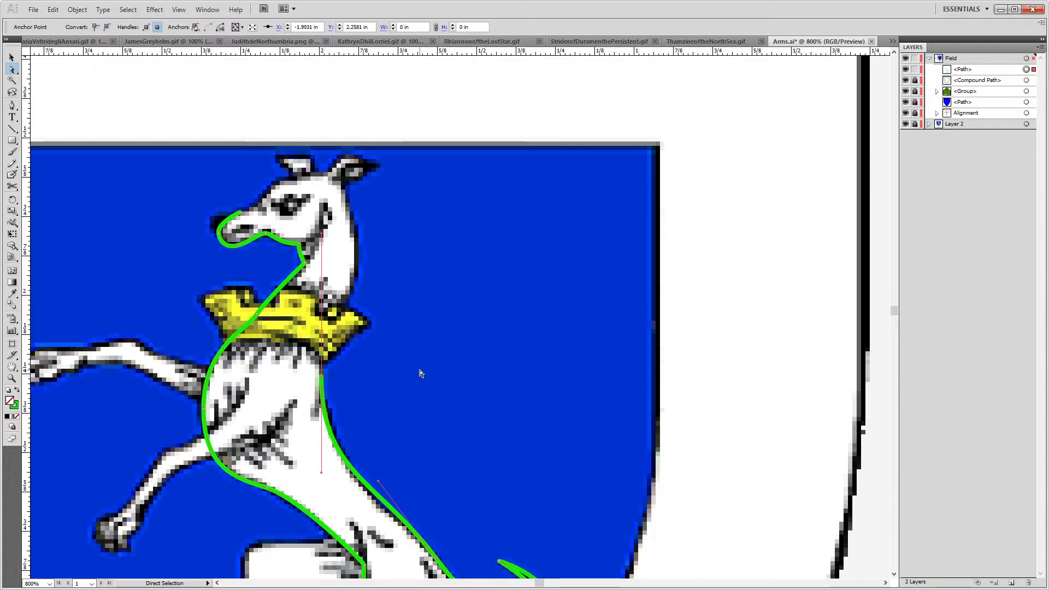
Continue the path from the neck anchor up the back of the neck to a tip behind the ear
key("p")
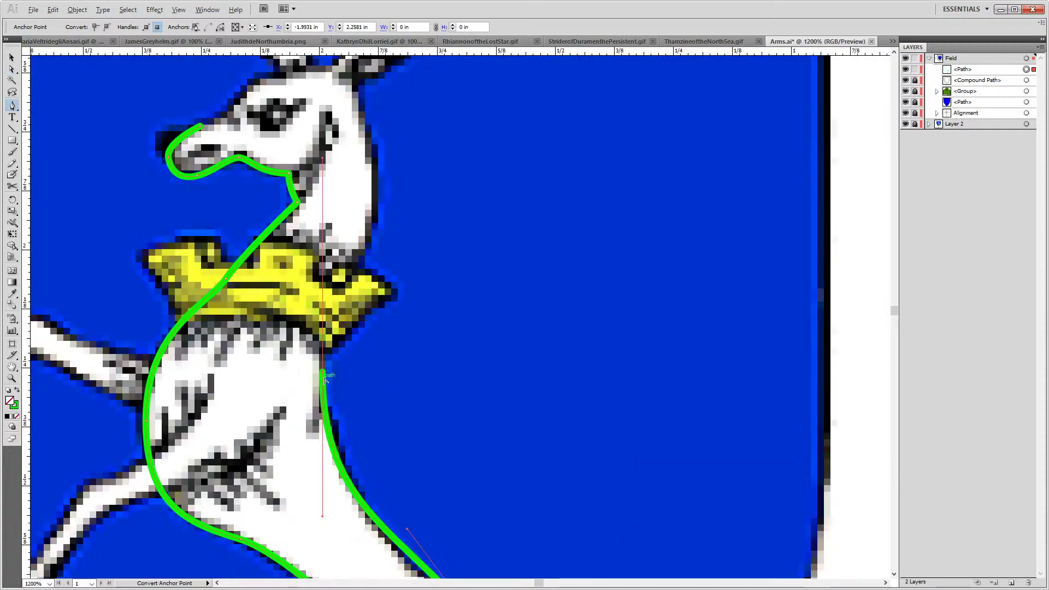
scroll(323, 380, "up", 1)
left_click_drag(323, 375, 350, 278)
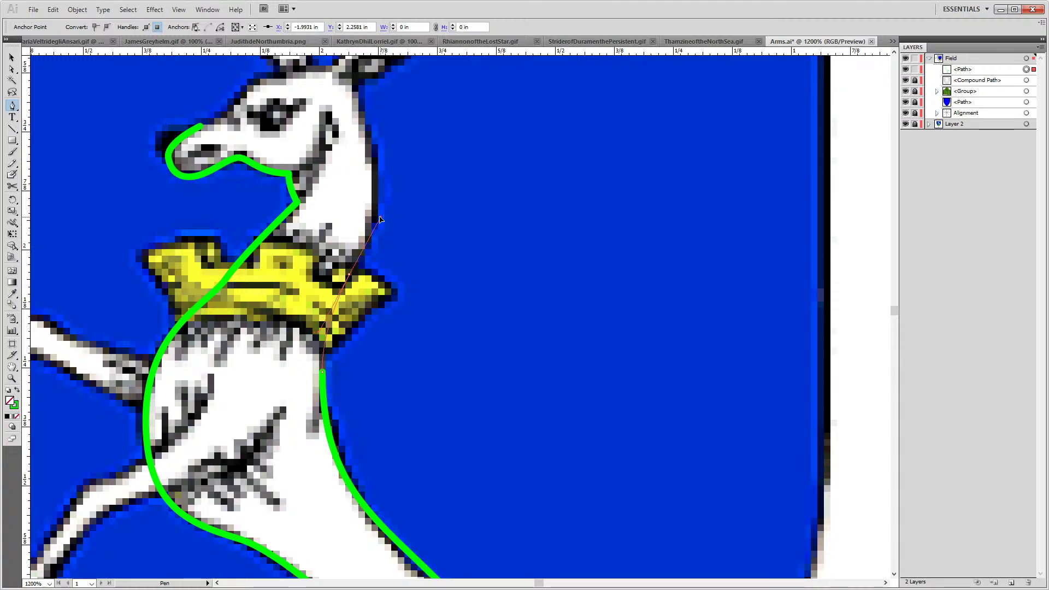
mouse_move(375, 231)
left_mouse_down()
mouse_move(372, 239)
mouse_move(429, 191)
left_mouse_up()
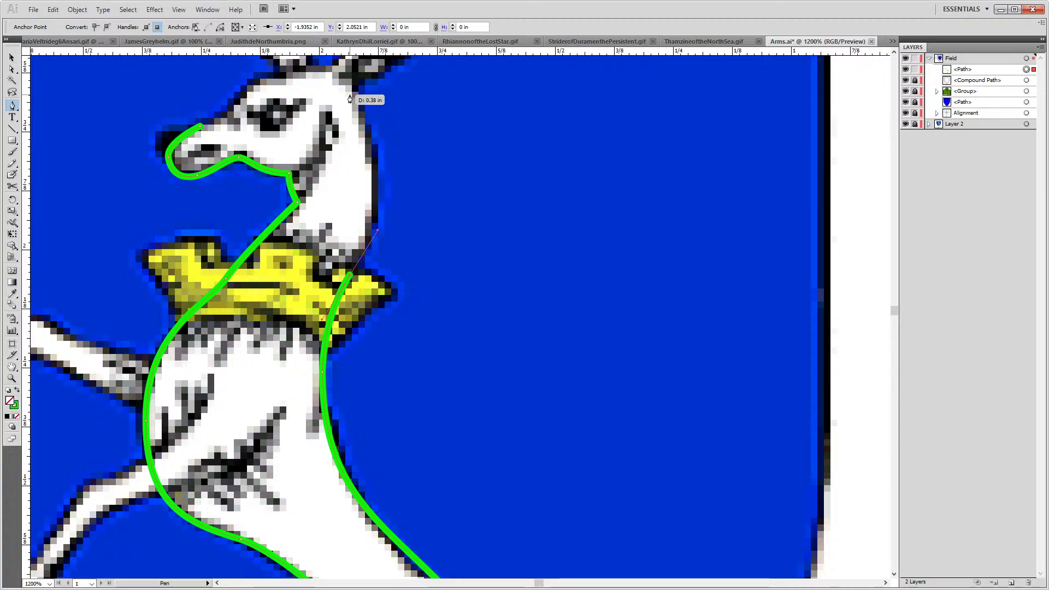
left_click_drag(347, 100, 313, 238)
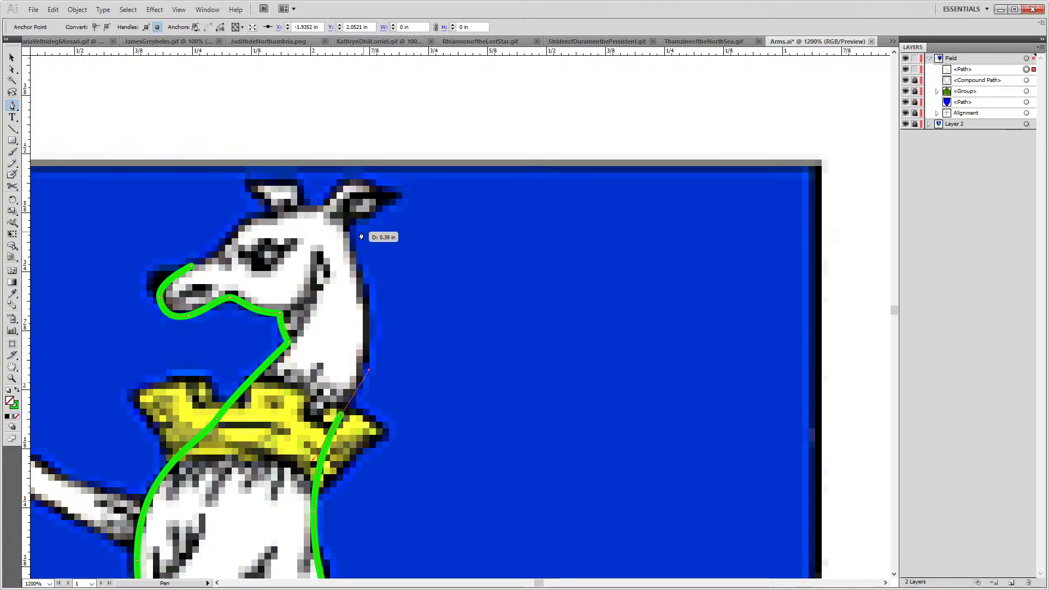
left_click(345, 226)
left_click_drag(345, 226, 310, 186)
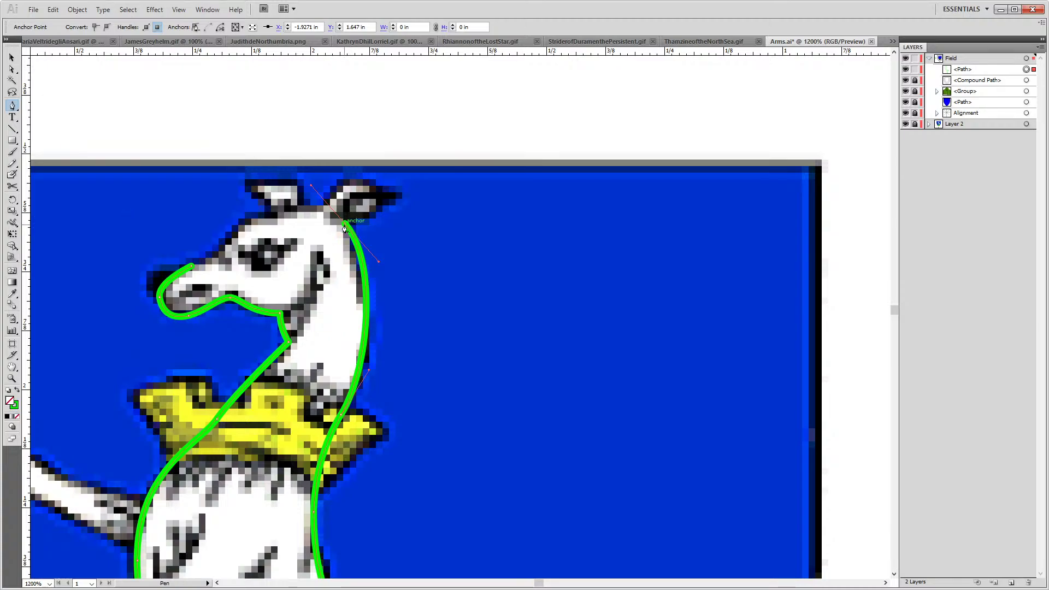
left_click(375, 213)
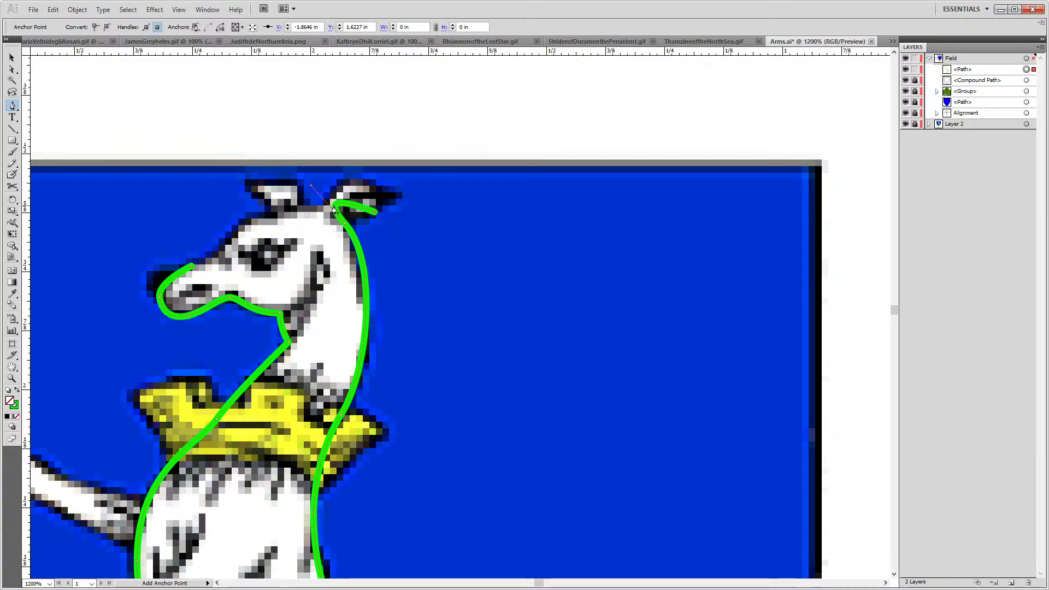
key("ctrl+z")
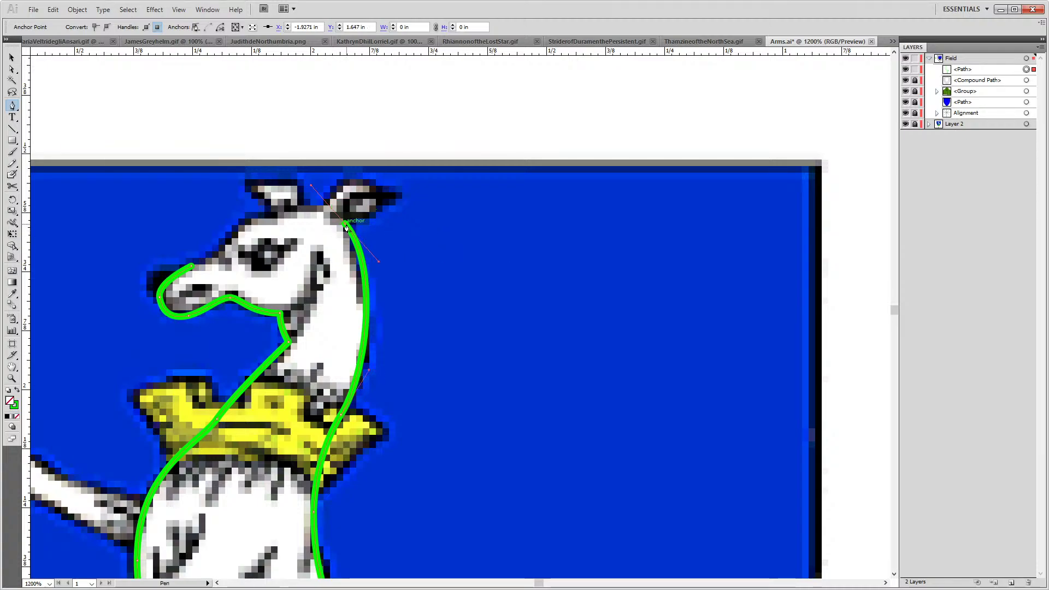
mouse_move(344, 224)
left_mouse_down()
mouse_move(417, 182)
mouse_move(406, 207)
mouse_move(393, 197)
mouse_move(415, 197)
mouse_move(314, 169)
mouse_move(394, 195)
mouse_move(370, 186)
mouse_move(450, 236)
mouse_move(412, 202)
mouse_move(448, 218)
mouse_move(433, 202)
left_mouse_up()
Trace around the ear and over the top of the head, closing the path at the snout
left_click(355, 195, "ctrl")
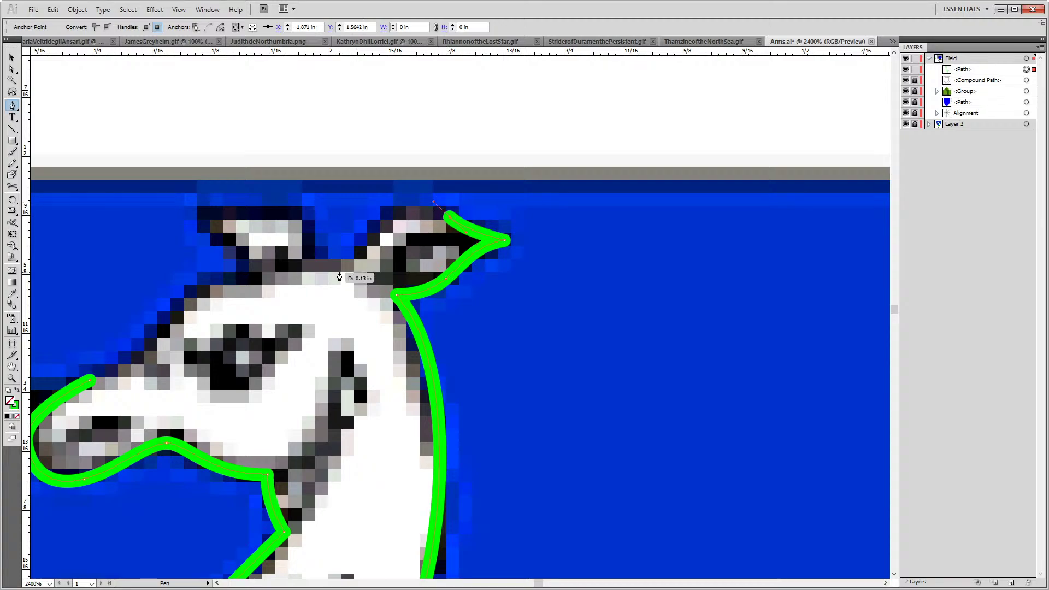
mouse_move(355, 258)
left_mouse_down()
mouse_move(334, 296)
mouse_move(340, 307)
mouse_move(326, 305)
left_mouse_up()
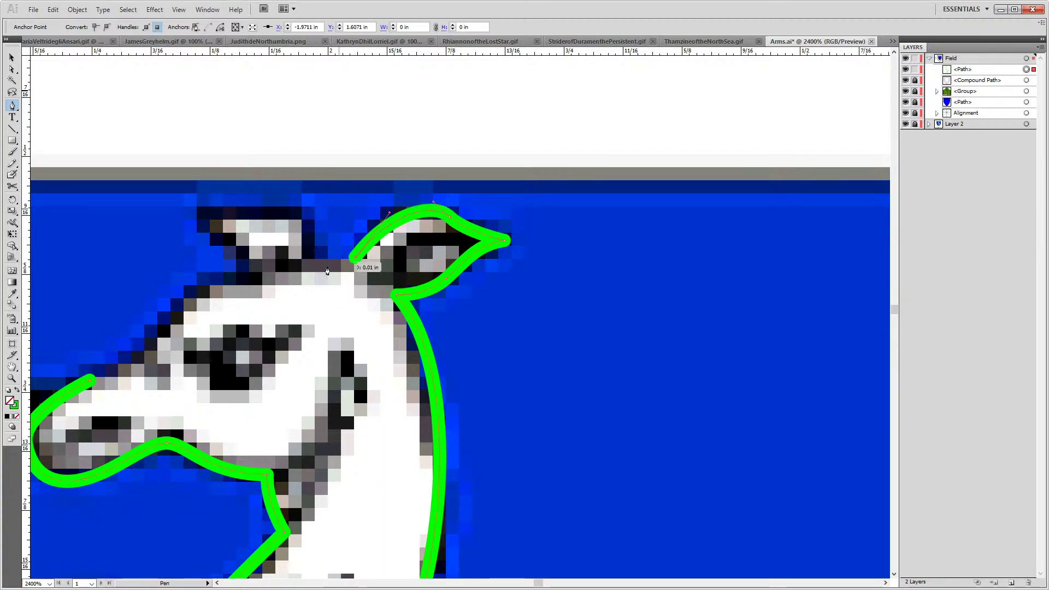
left_click_drag(326, 271, 438, 211)
left_click(426, 257)
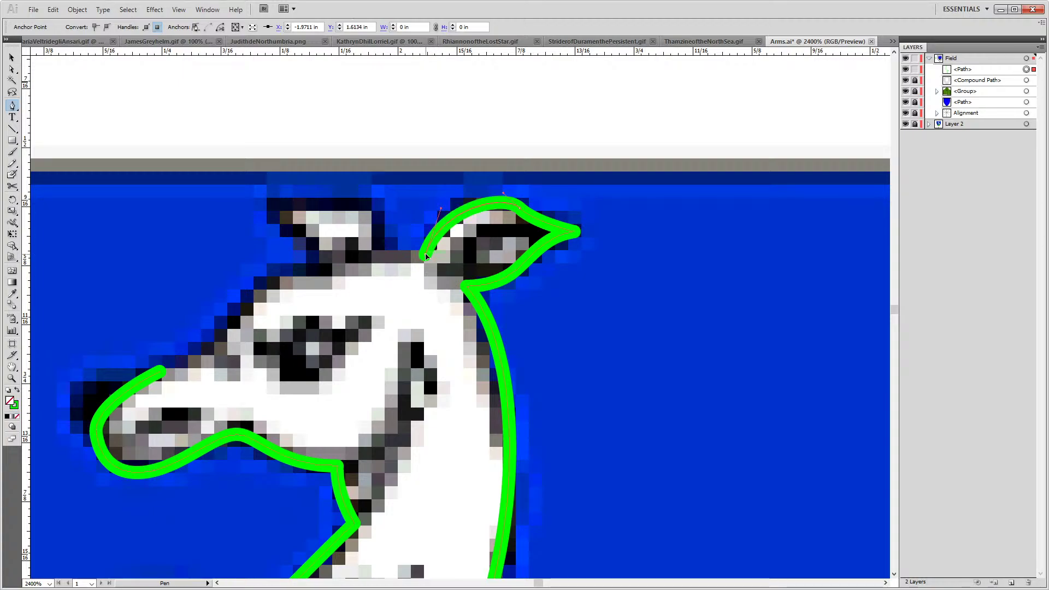
mouse_move(271, 277)
left_mouse_down()
mouse_move(253, 288)
mouse_move(246, 317)
mouse_move(219, 325)
mouse_move(230, 320)
mouse_move(188, 373)
mouse_move(279, 284)
left_mouse_up()
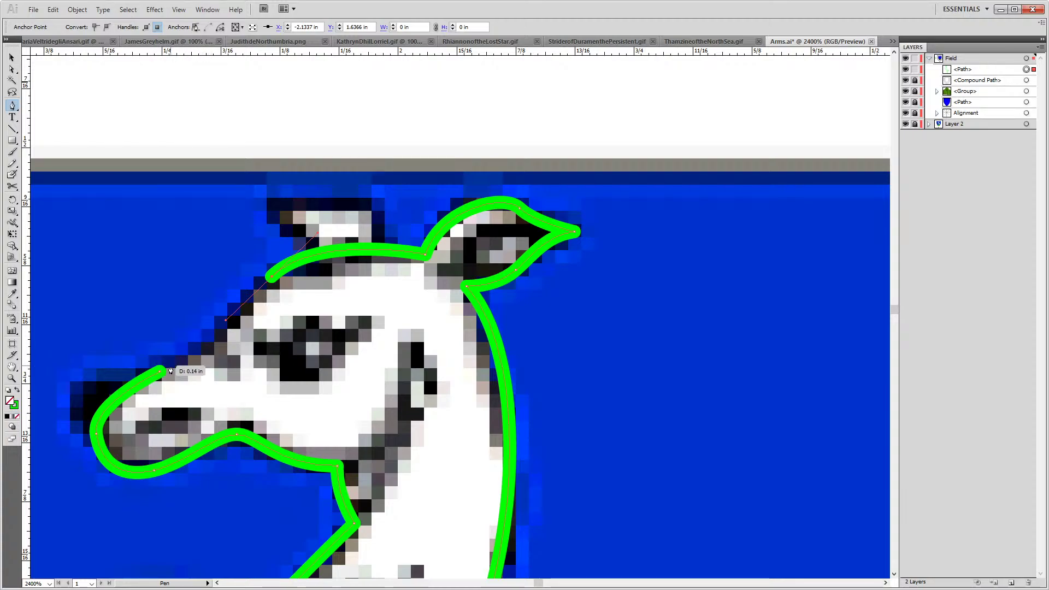
left_click_drag(170, 371, 102, 388)
Adjust the snout tip's anchors and segments so the closed outline fits the nose
key("ctrl")
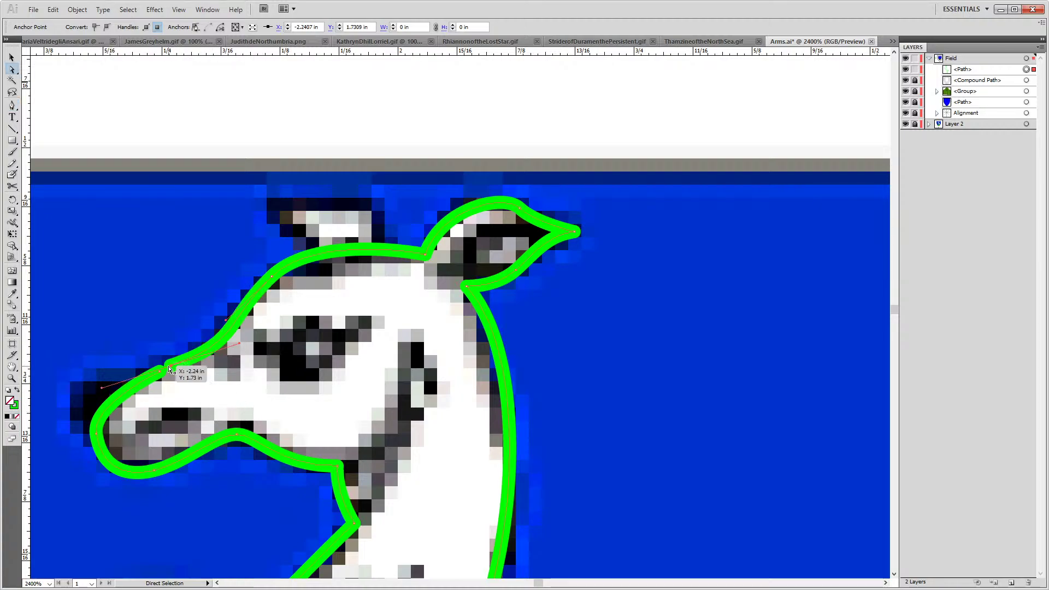
left_click_drag(170, 370, 159, 372)
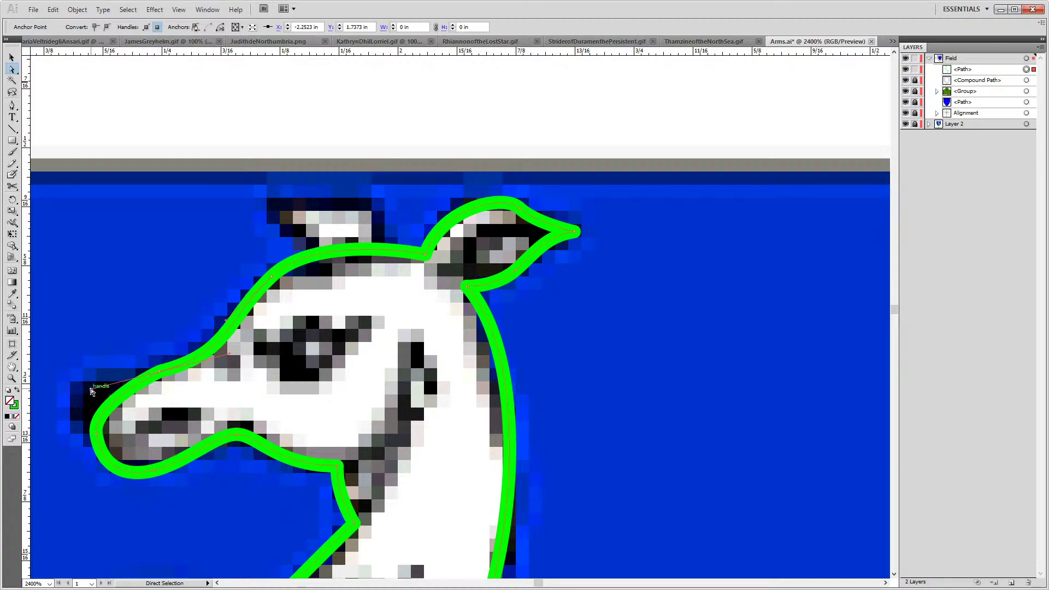
left_click(104, 411)
left_click_drag(107, 404, 108, 405)
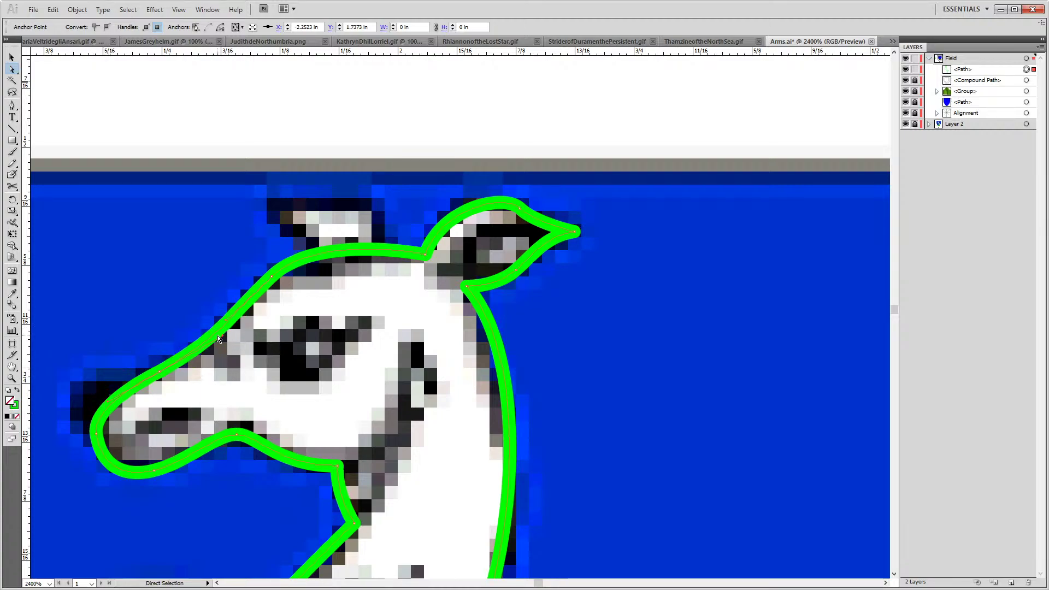
left_click_drag(222, 337, 228, 343)
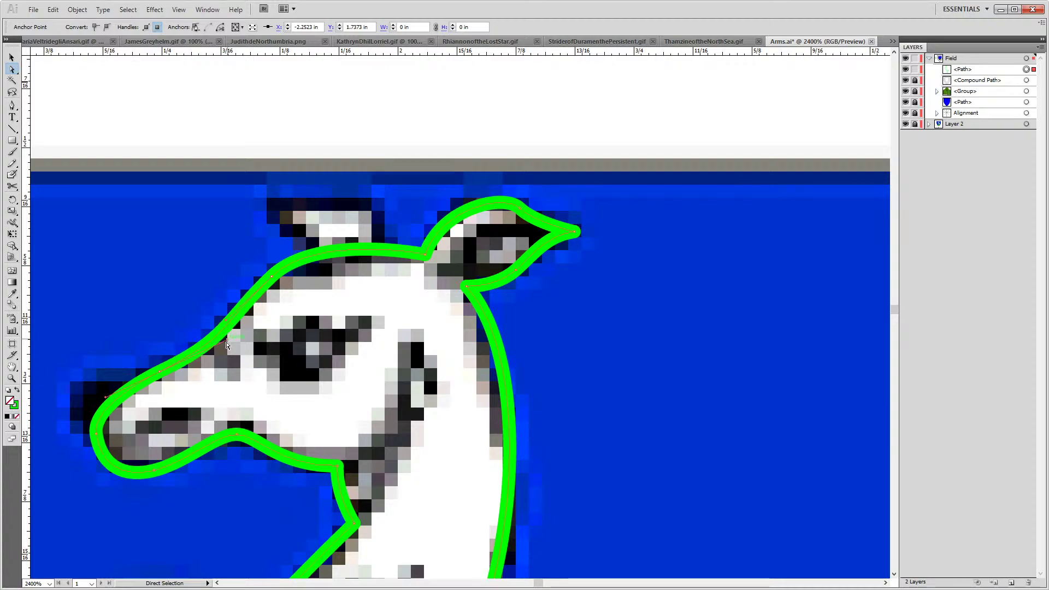
left_click(107, 406)
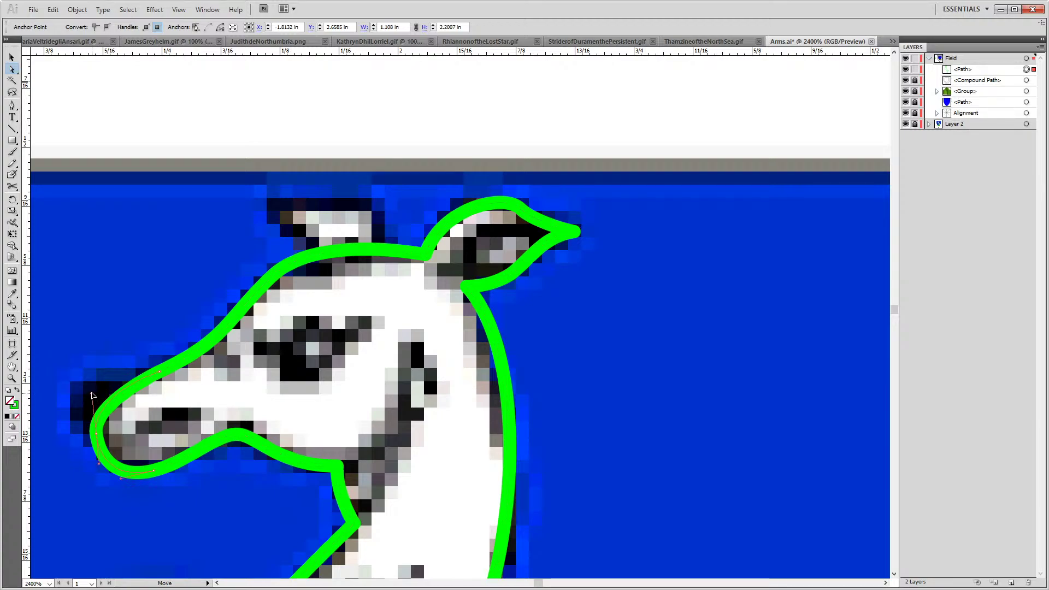
left_click_drag(91, 398, 91, 399)
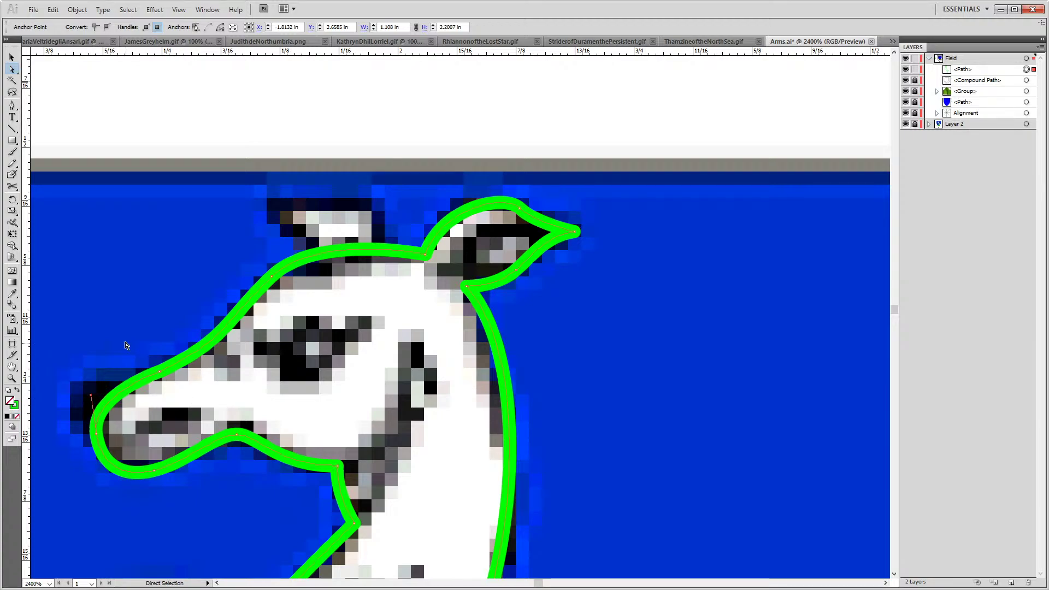
left_click_drag(194, 400, 129, 327)
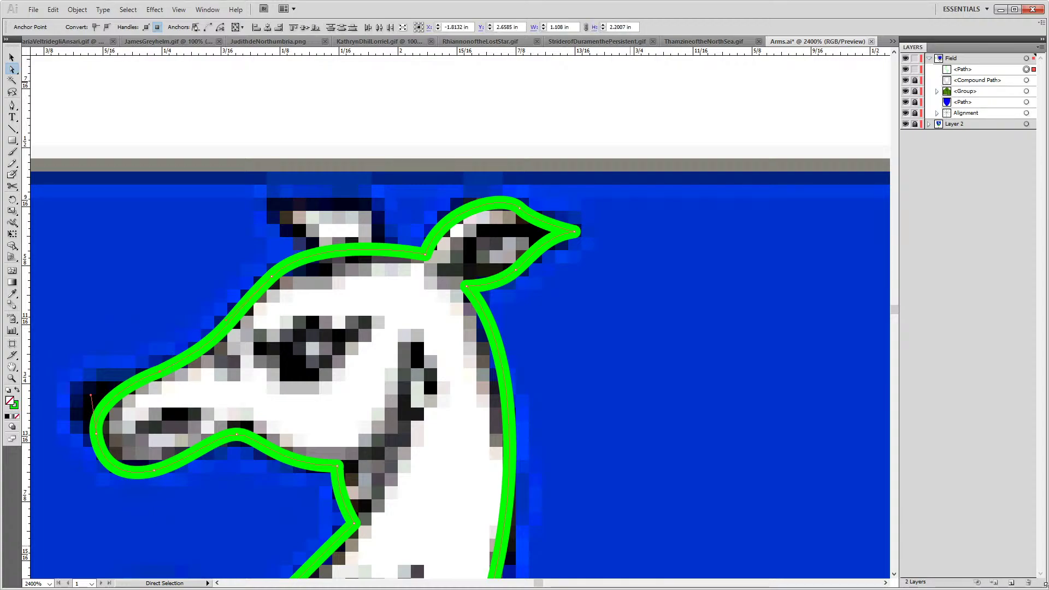
left_click(225, 339)
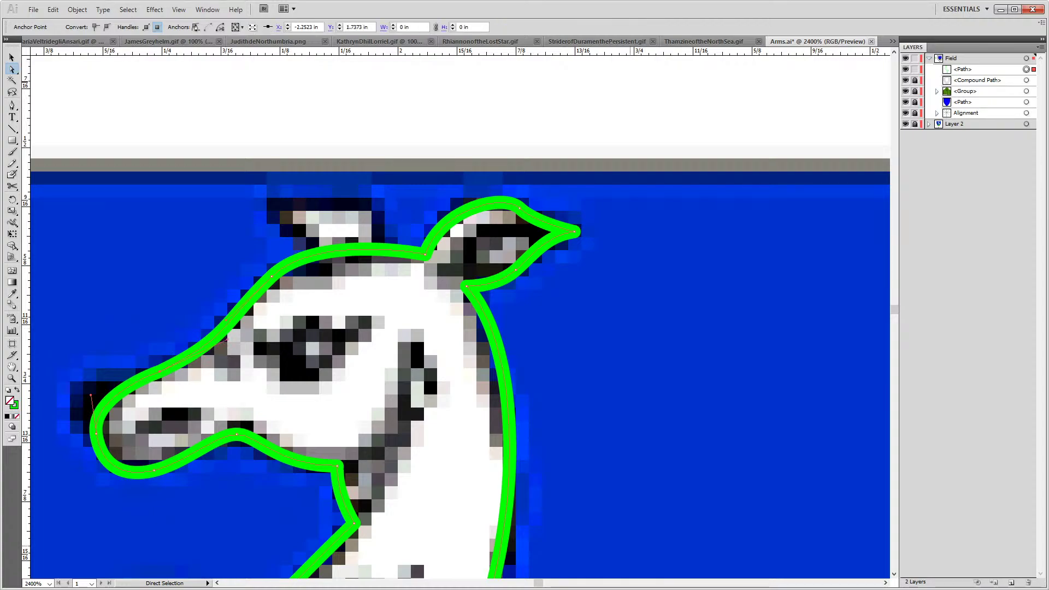
scroll(529, 413, "down", 8)
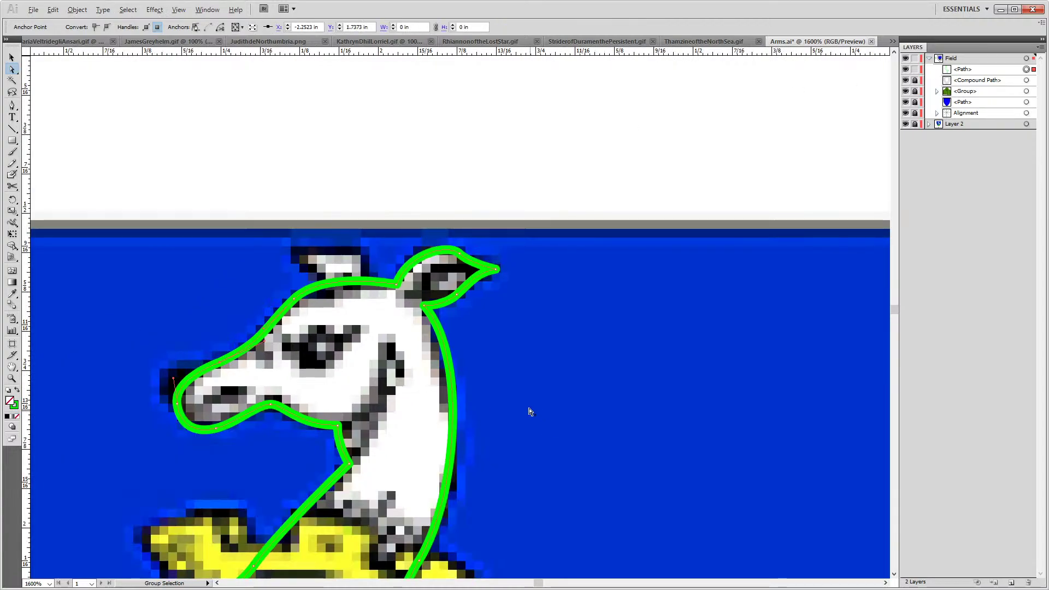
scroll(517, 400, "up", 7)
scroll(518, 398, "down", 5)
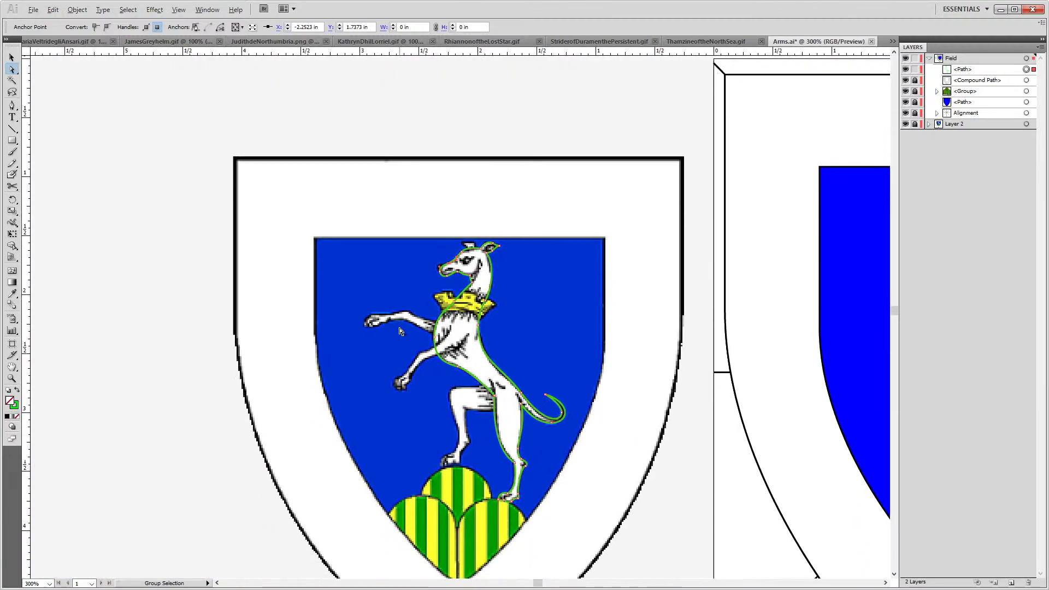
scroll(399, 331, "up", 3)
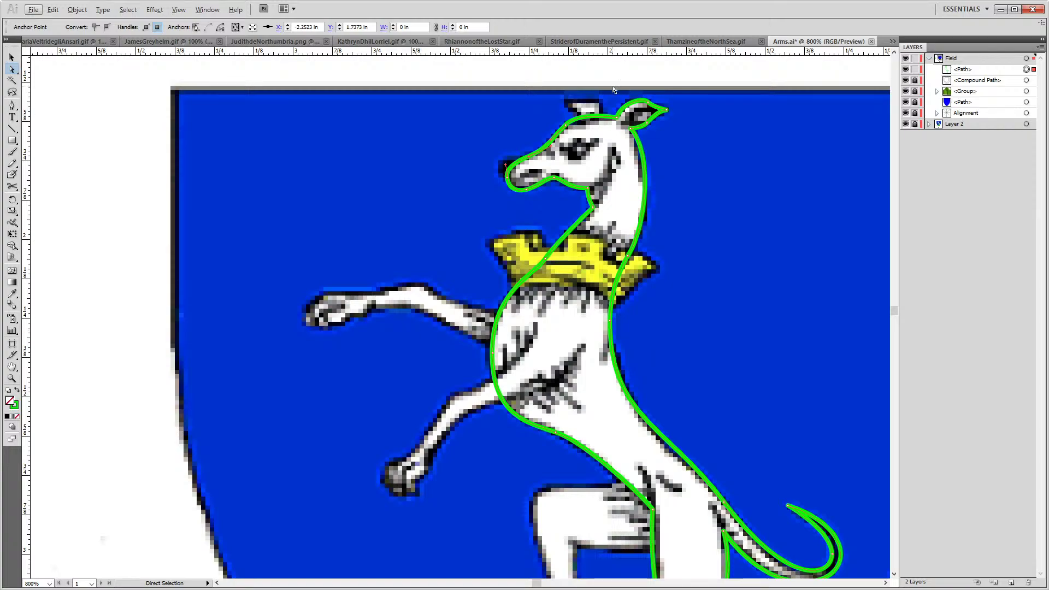
scroll(503, 259, "up", 2)
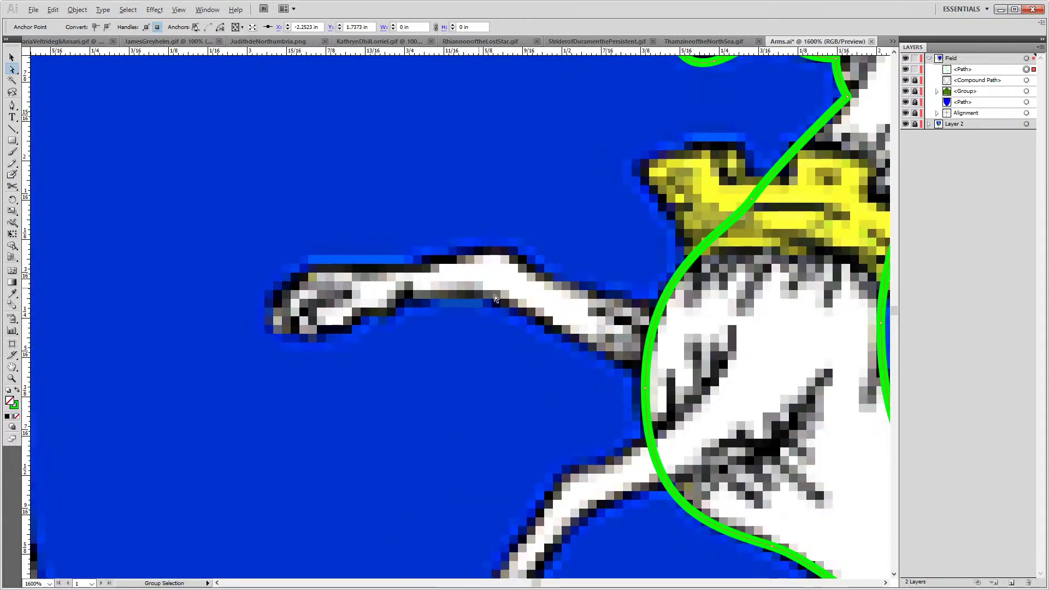
left_click_drag(495, 298, 488, 377)
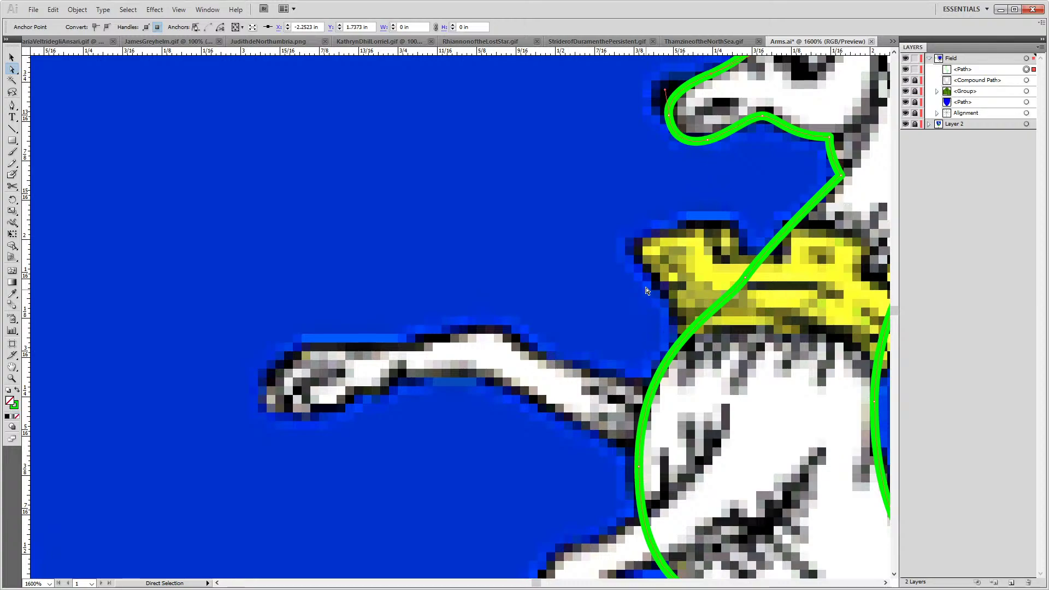
With the Pen, trace the raised foreleg's top edge from the chest out around the paw's front
key("r")
key("p")
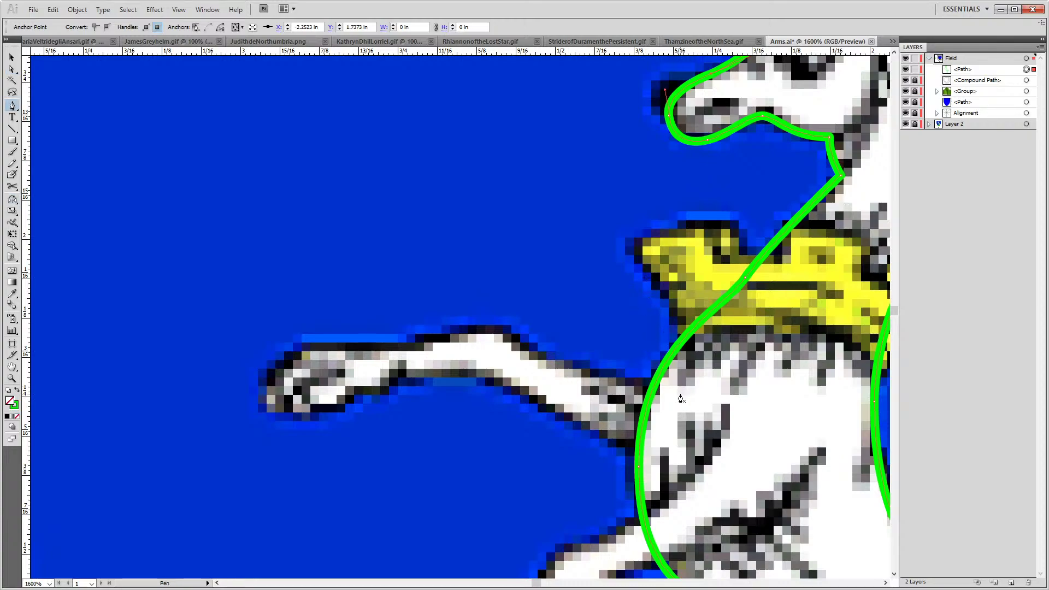
left_click(667, 396)
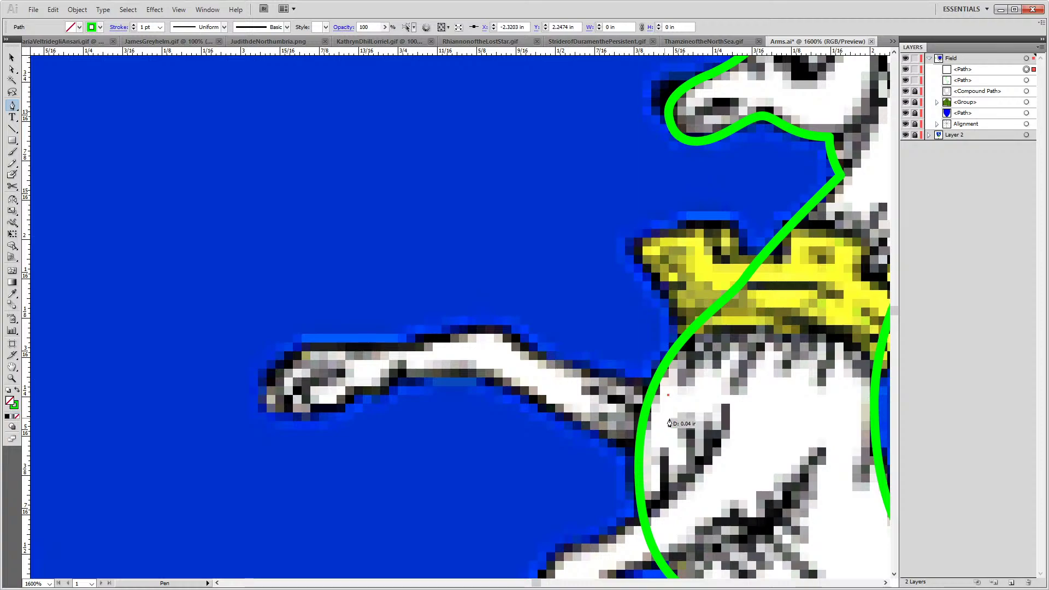
left_click_drag(589, 376, 548, 367)
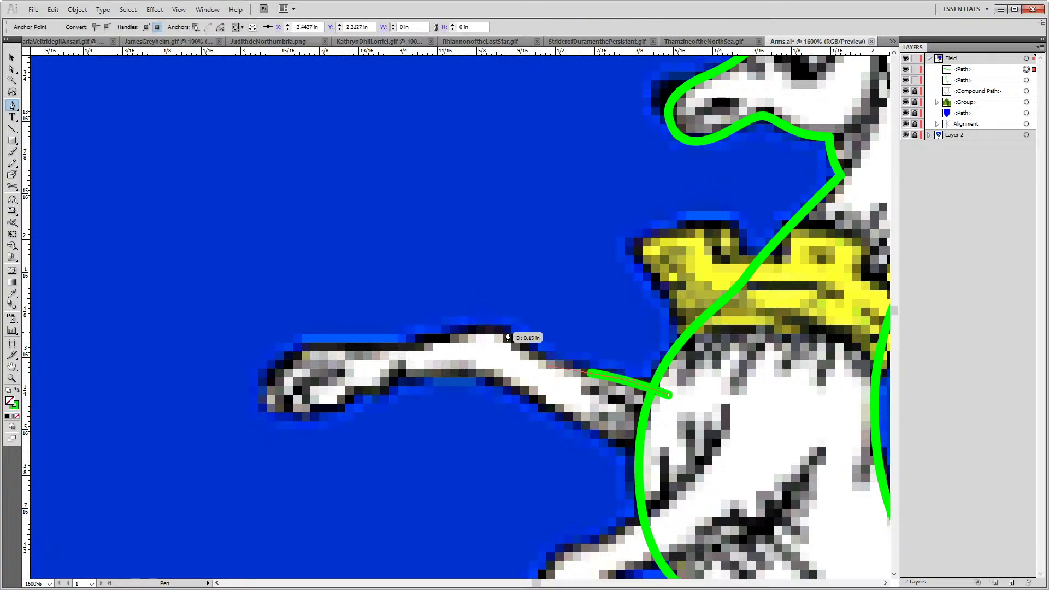
left_click_drag(505, 335, 505, 328)
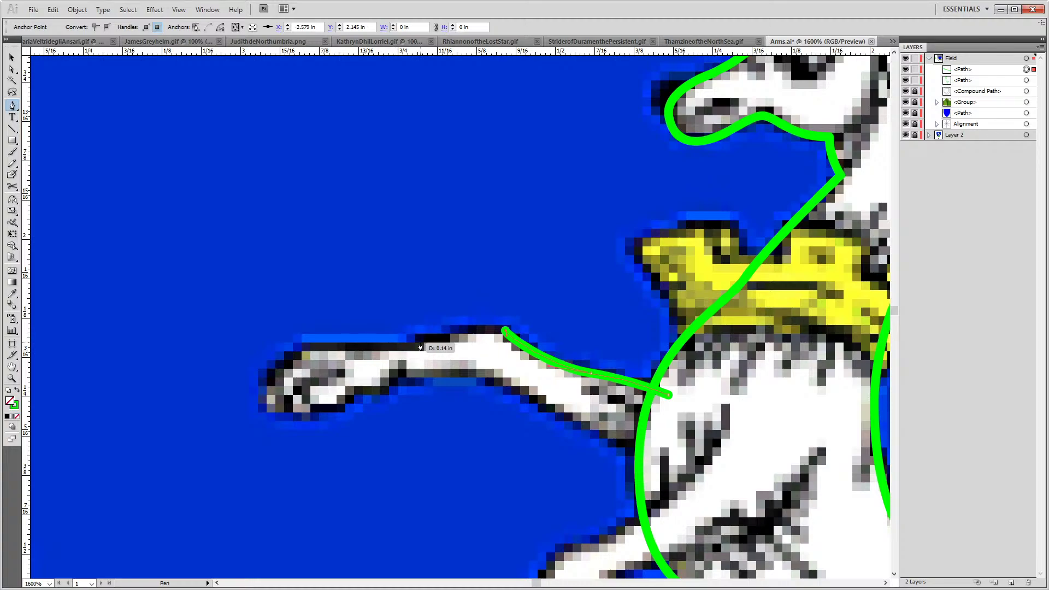
left_click_drag(420, 343, 389, 361)
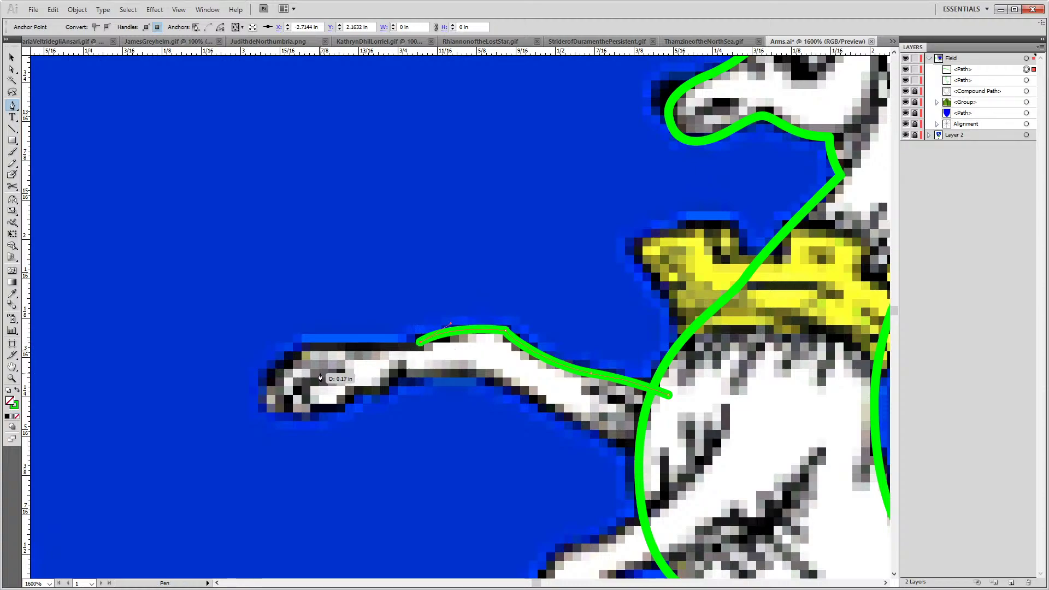
left_click_drag(301, 347, 265, 356)
left_click_drag(286, 413, 331, 411)
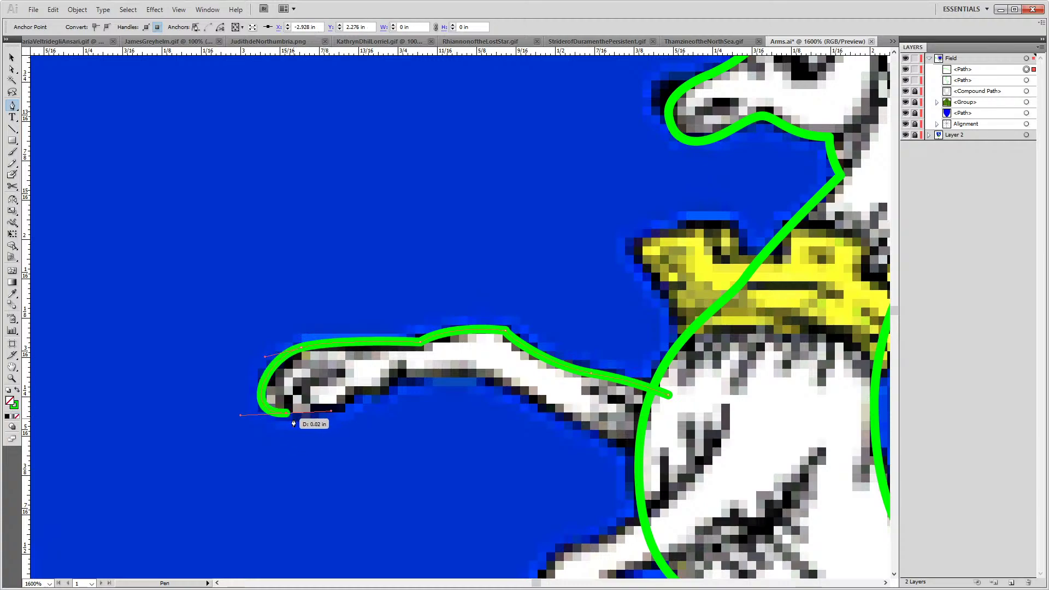
left_click(288, 414)
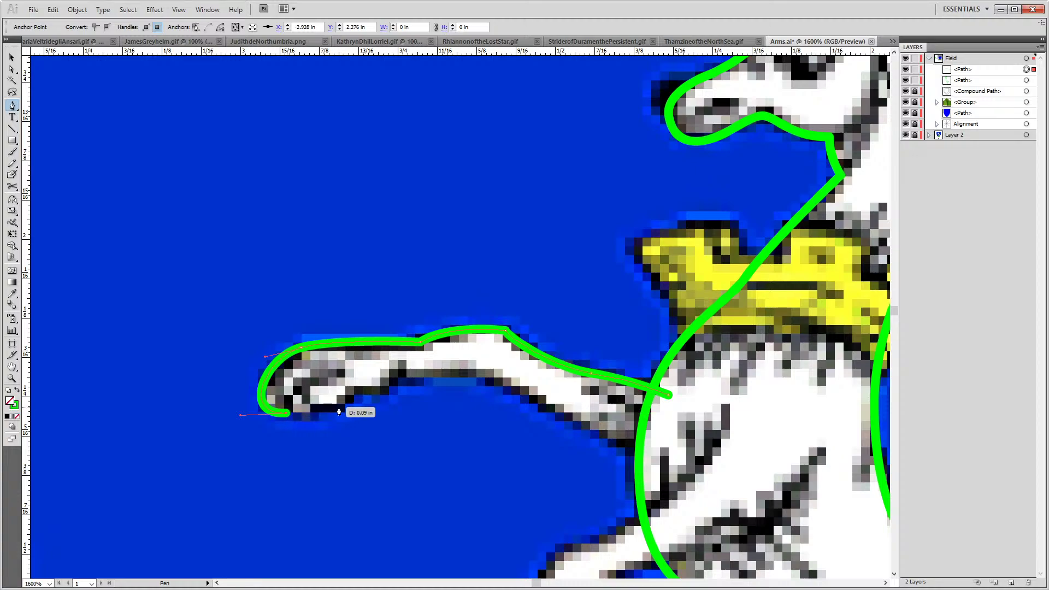
mouse_move(312, 414)
left_mouse_down()
mouse_move(326, 393)
mouse_move(315, 409)
left_mouse_up()
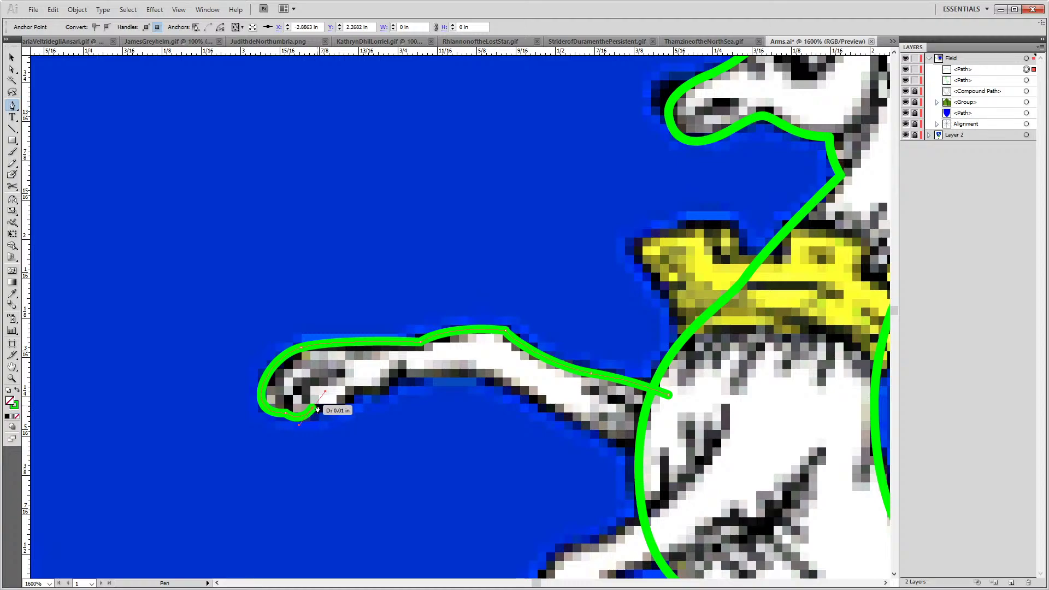
left_click(313, 408)
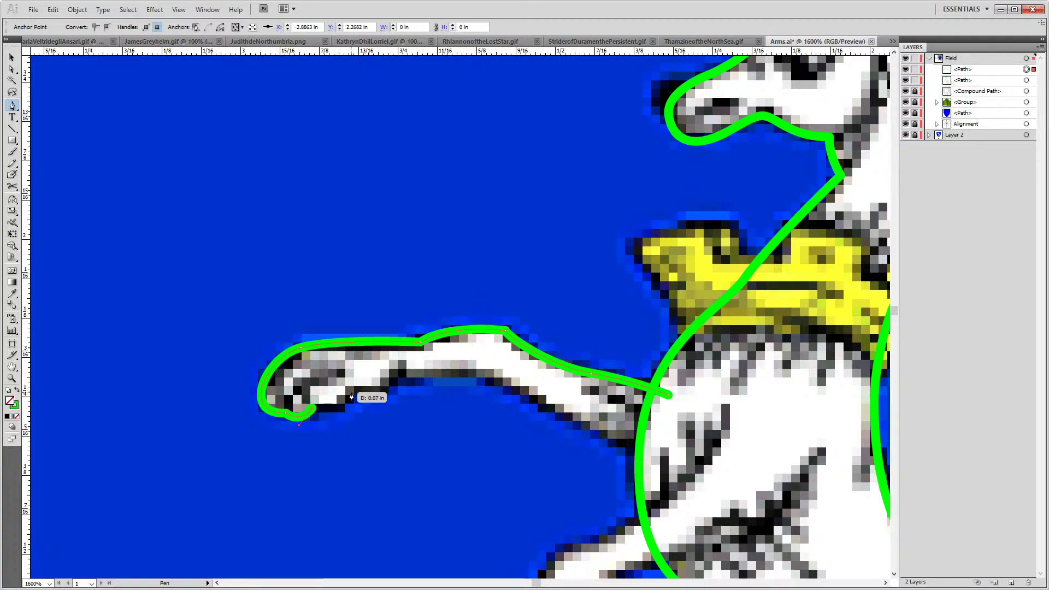
Trace the foreleg's underside back to the chest, close the outline, and move it one row down in Layers
mouse_move(351, 397)
left_mouse_down()
mouse_move(376, 372)
mouse_move(348, 397)
left_mouse_up()
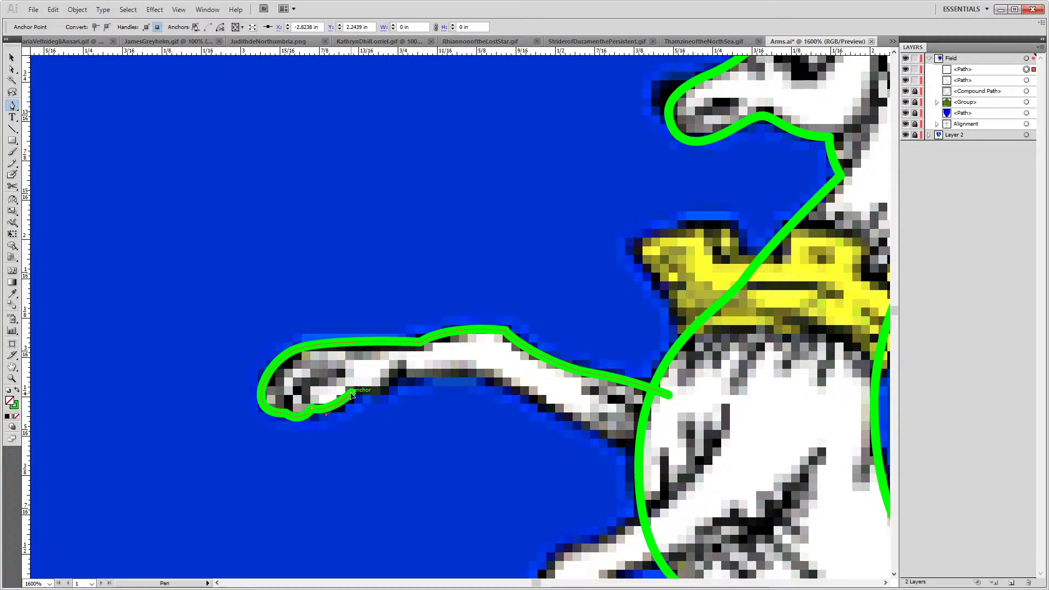
left_click_drag(400, 366, 420, 342)
key("ctrl+z")
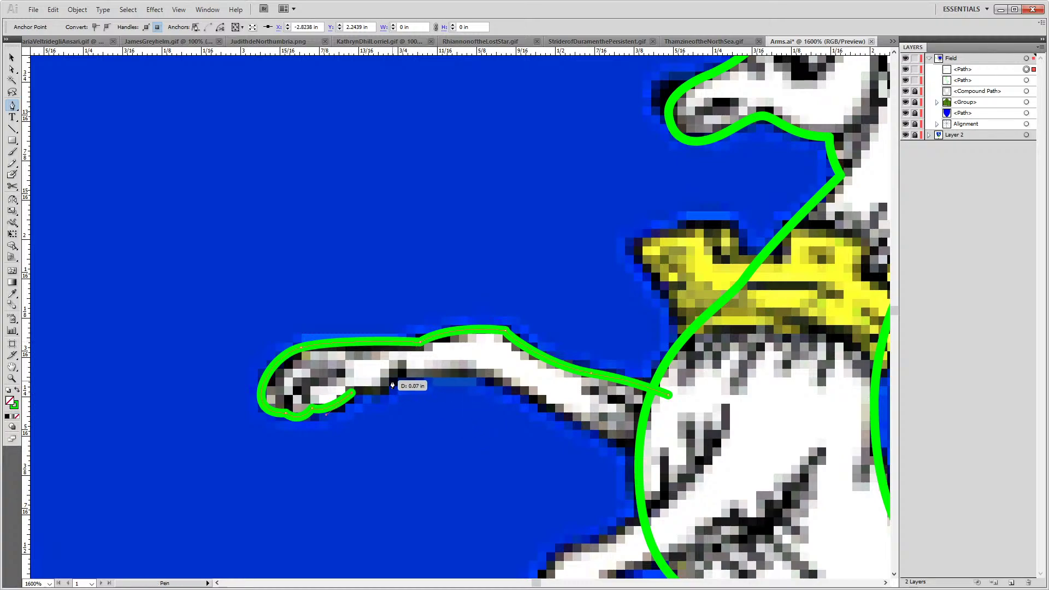
left_click_drag(390, 384, 396, 385)
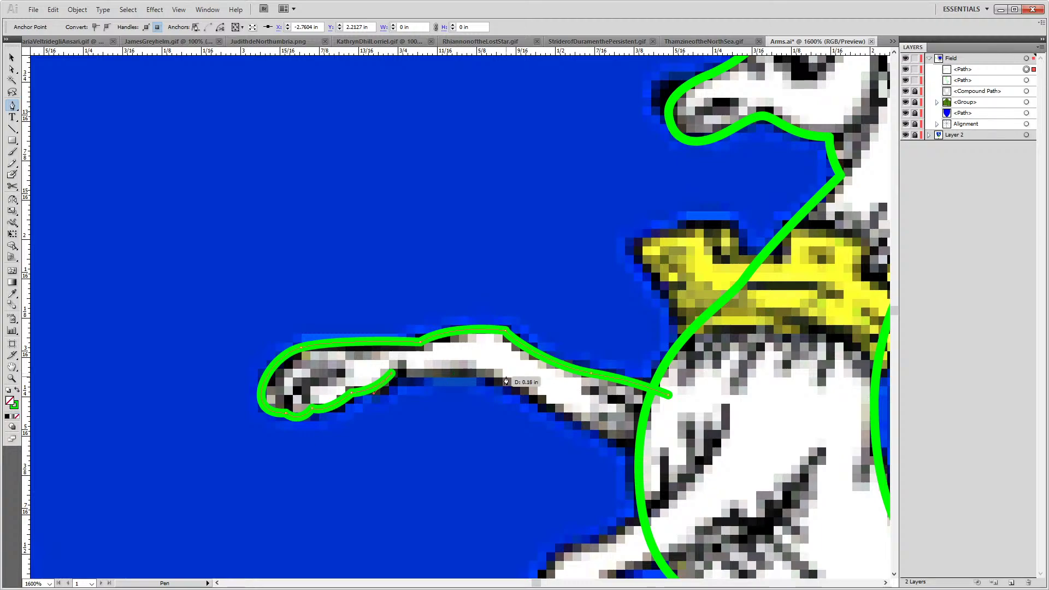
left_click_drag(477, 373, 521, 380)
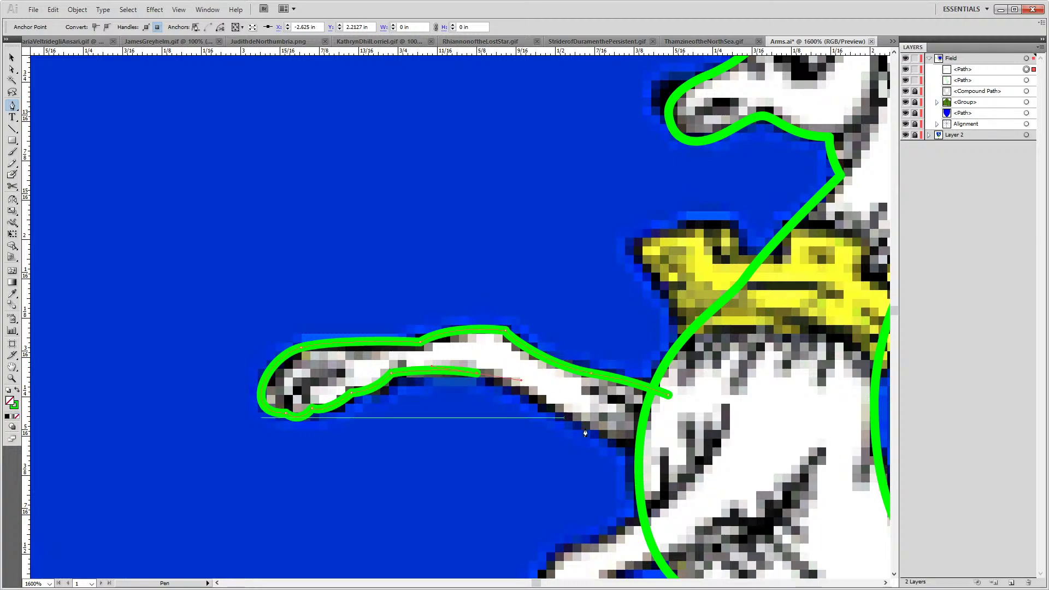
left_click_drag(652, 454, 692, 442)
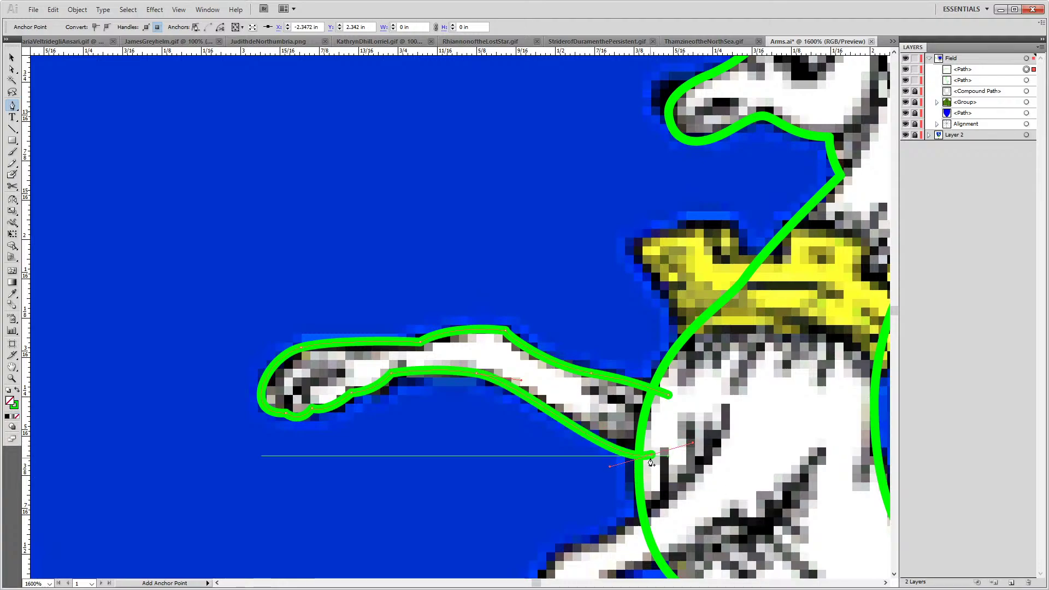
left_click(651, 454)
left_click(677, 432)
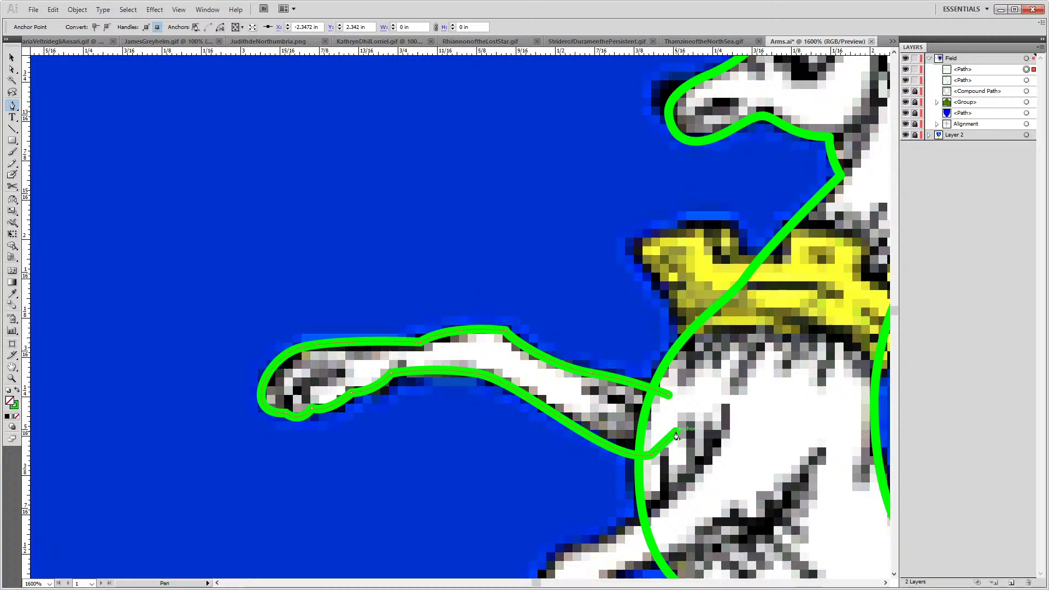
left_click(670, 395)
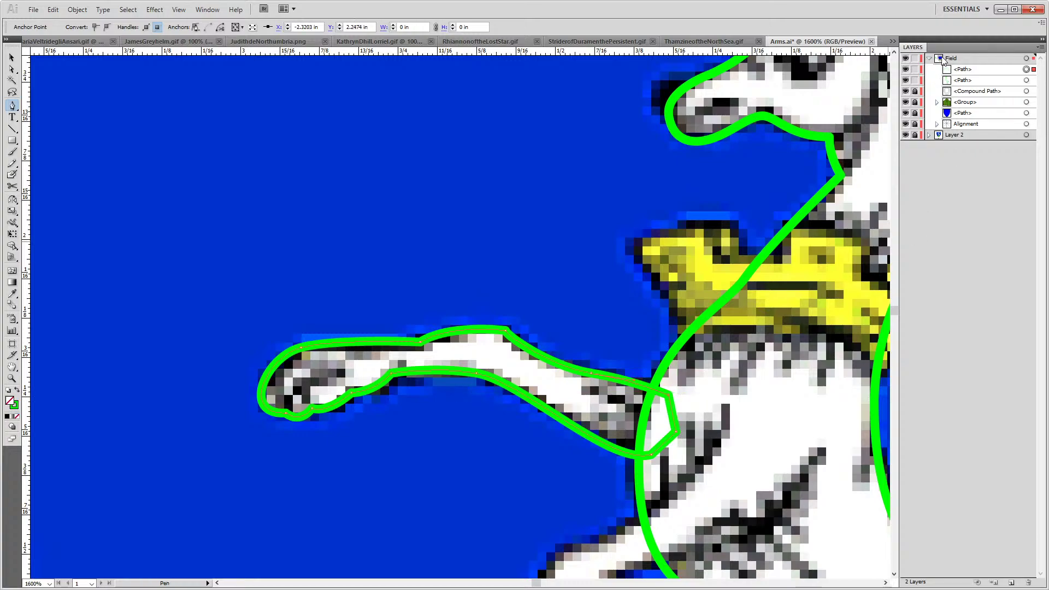
left_click_drag(971, 77, 968, 64)
Draw a curved toe line across the raised foreleg's paw
left_click(344, 376)
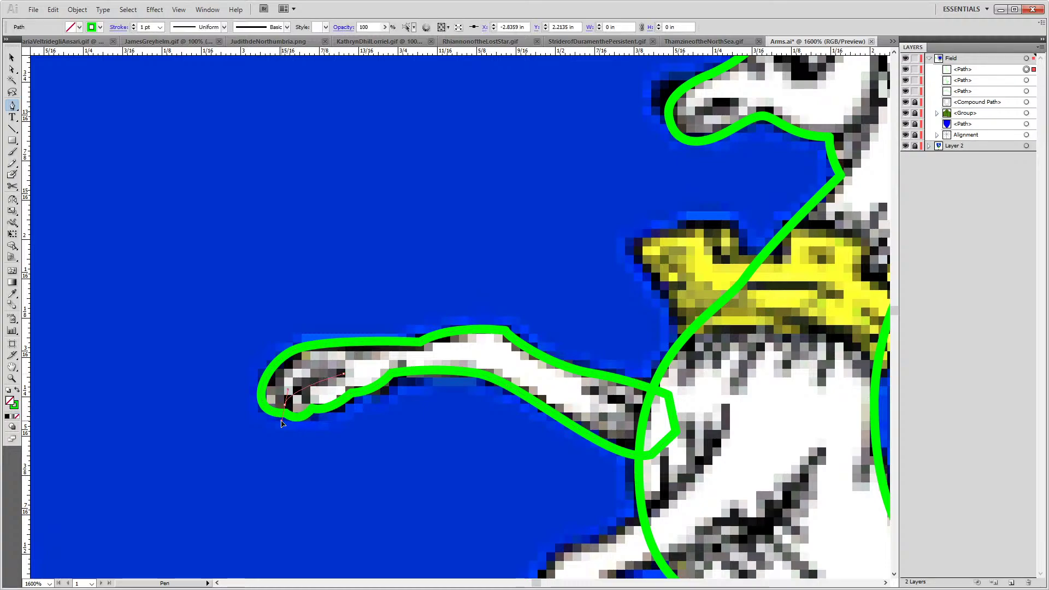
left_click_drag(281, 427, 290, 397)
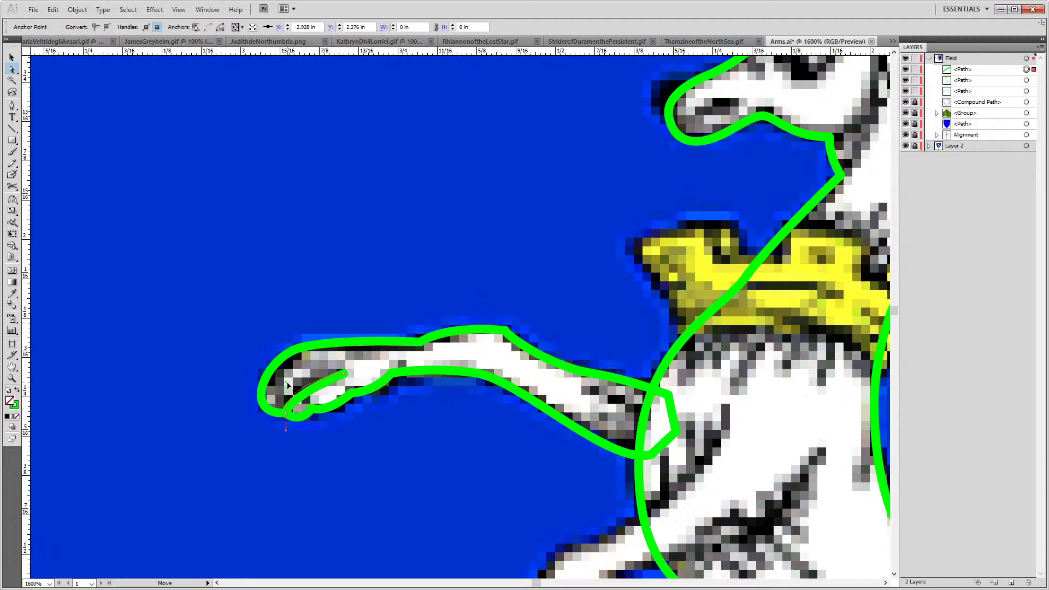
left_click_drag(291, 391, 285, 384)
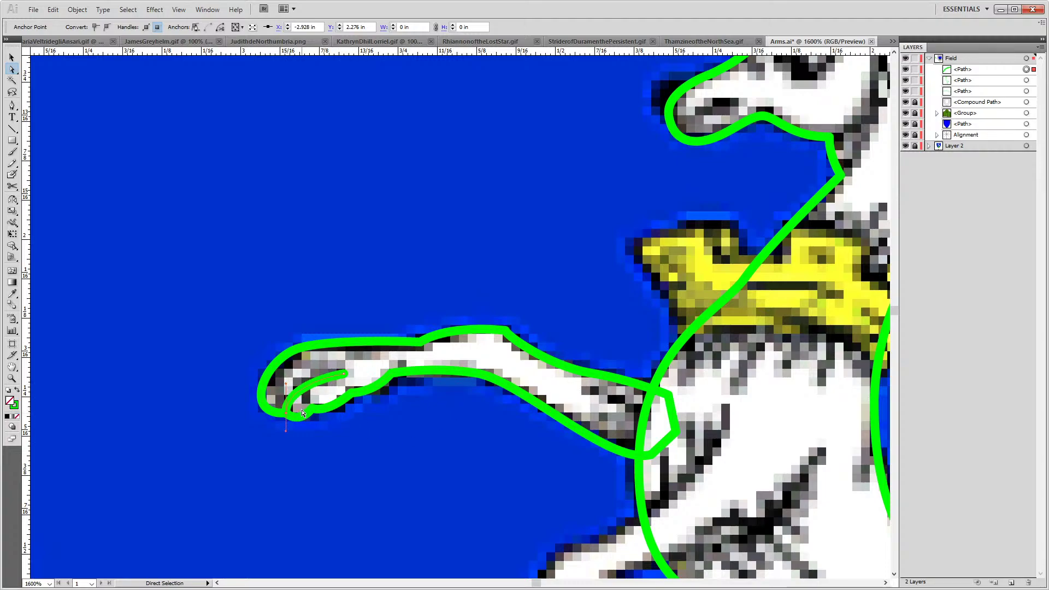
Group the foreleg outline with its toe line, move the group lower in the stack, then deselect
left_click(441, 456)
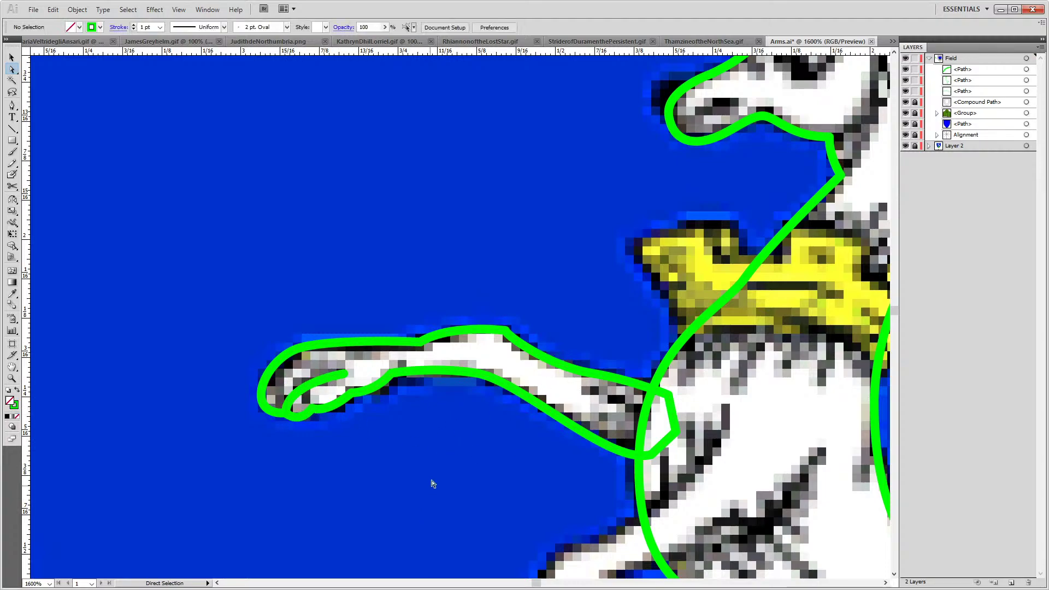
left_click_drag(148, 318, 465, 499)
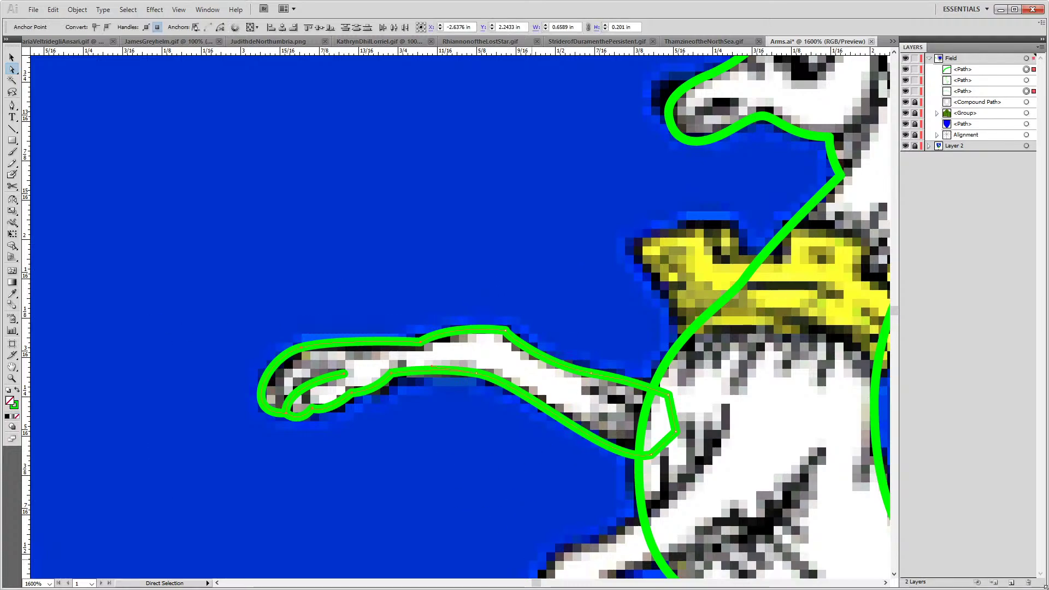
key("ctrl+g")
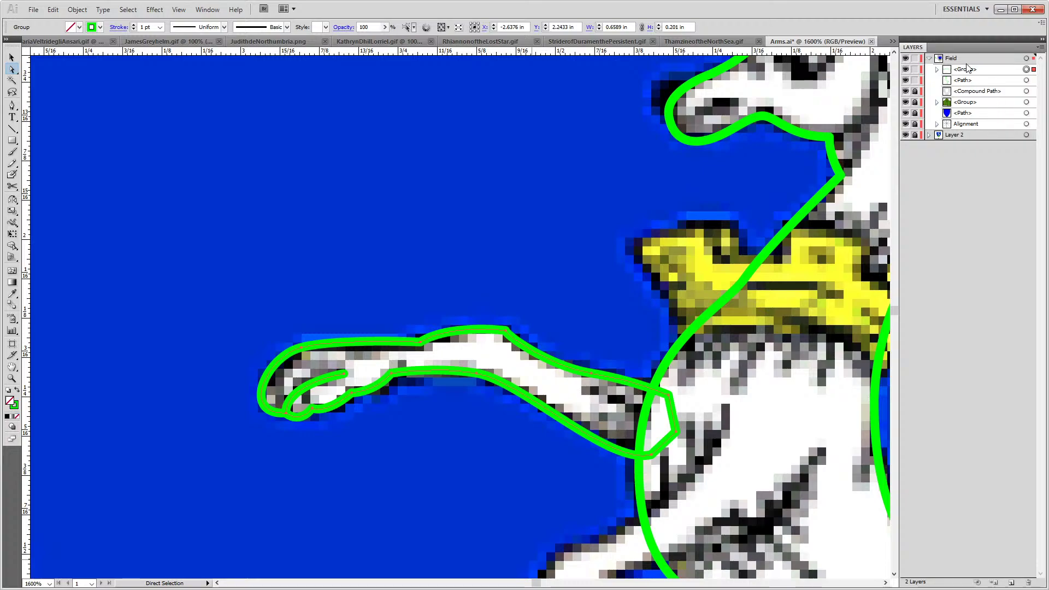
left_click_drag(966, 69, 970, 89)
left_click_drag(373, 436, 304, 267)
scroll(457, 328, "down", 2)
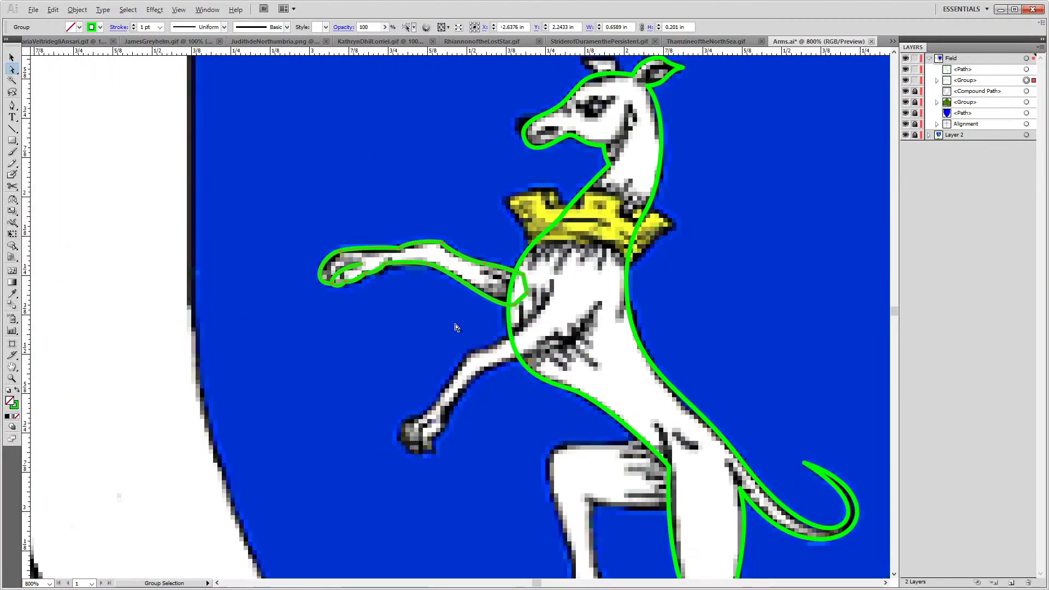
scroll(456, 327, "up", 1)
key("alt")
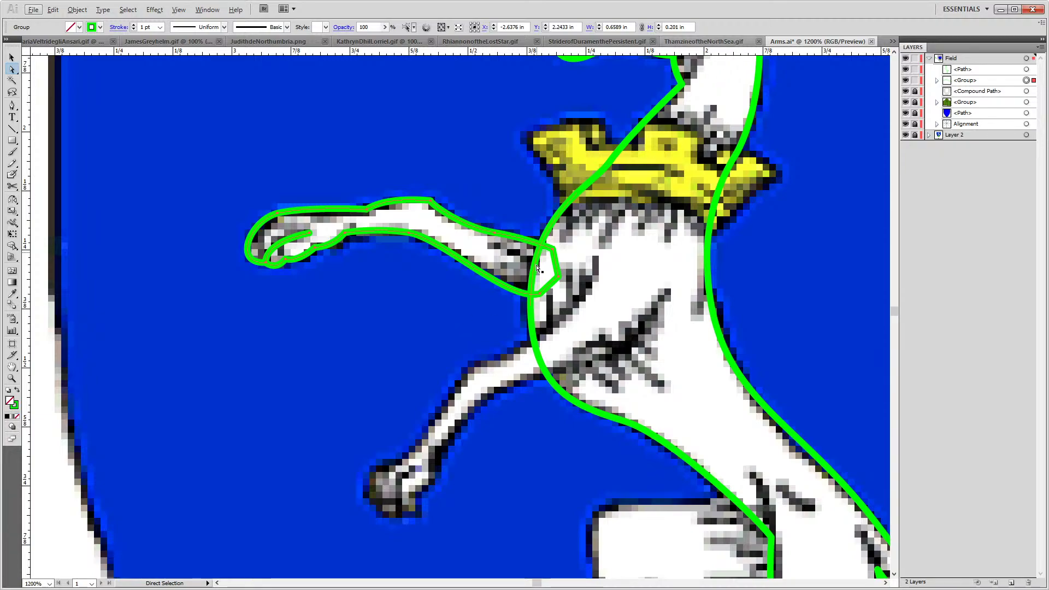
left_click(511, 494)
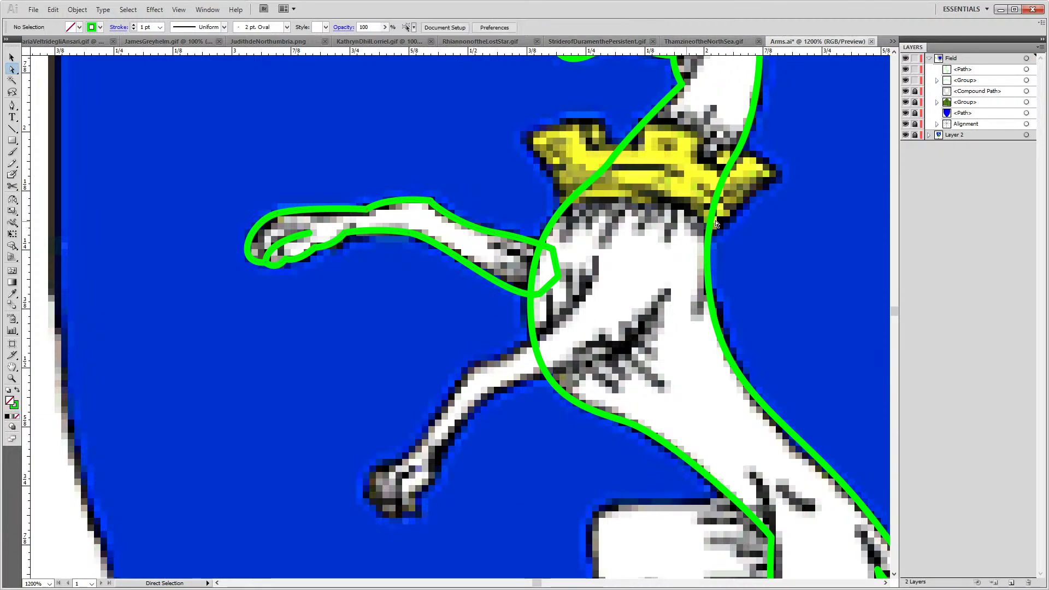
Start a Pen outline at the chest and draw it down the lower foreleg toward the paw
key("p")
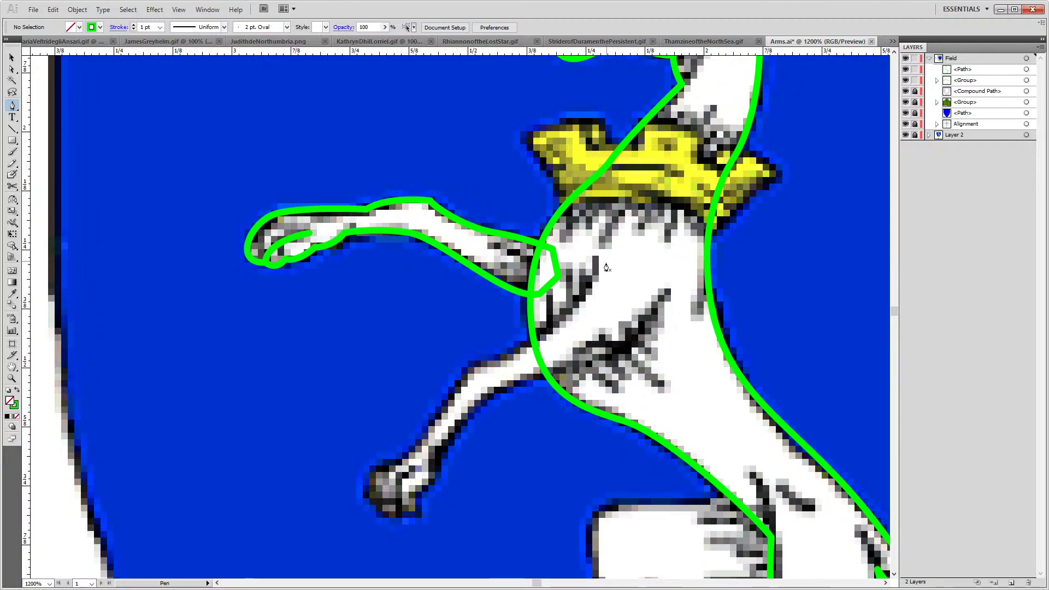
left_click(596, 261)
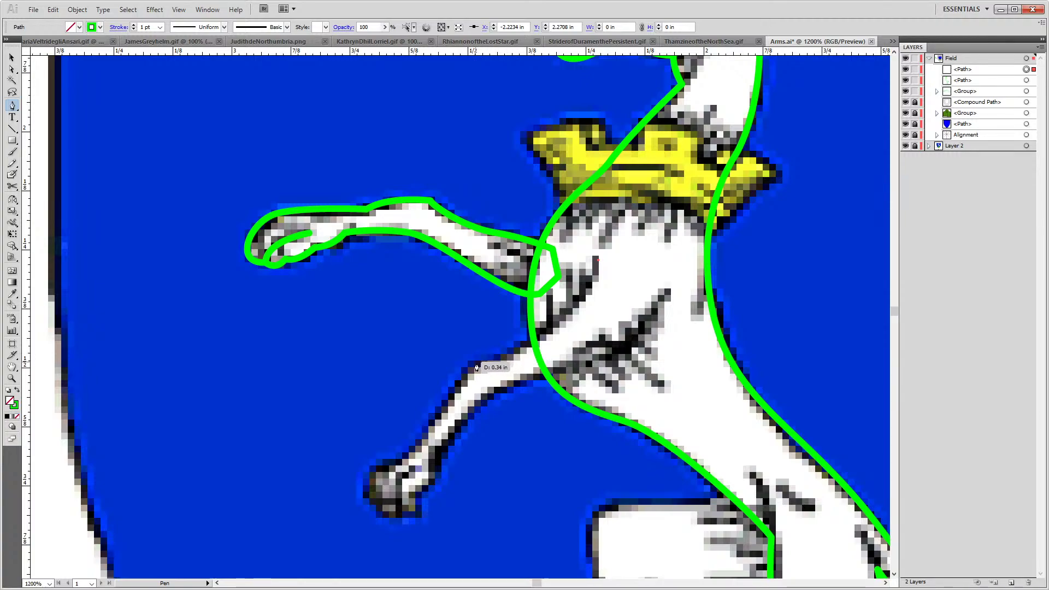
left_click_drag(476, 366, 378, 393)
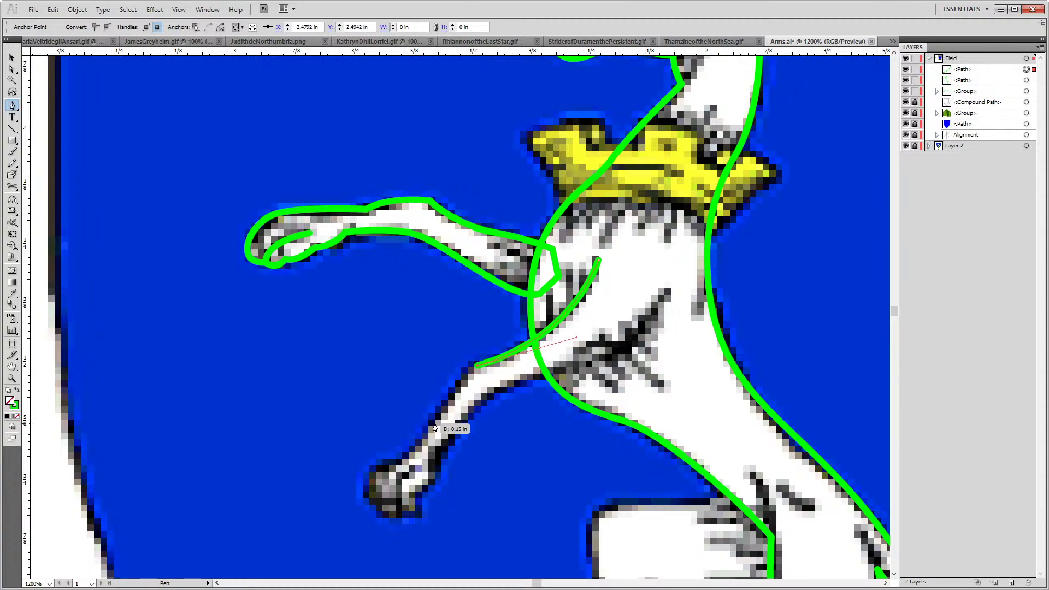
key("ctrl+z")
left_click_drag(470, 364, 376, 379)
left_click(470, 364)
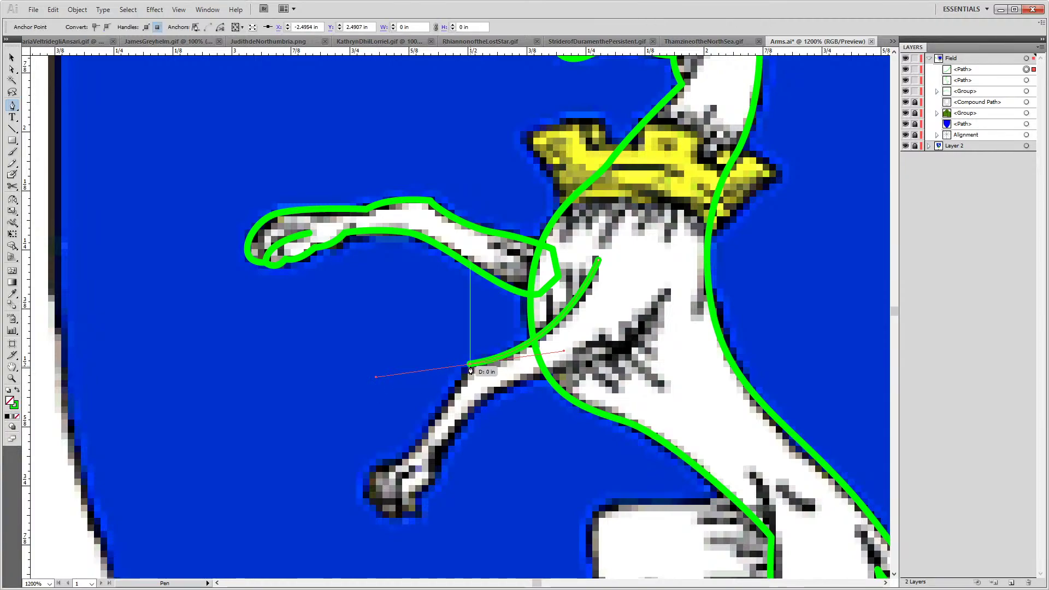
left_click_drag(469, 366, 374, 473)
key("ctrl+z")
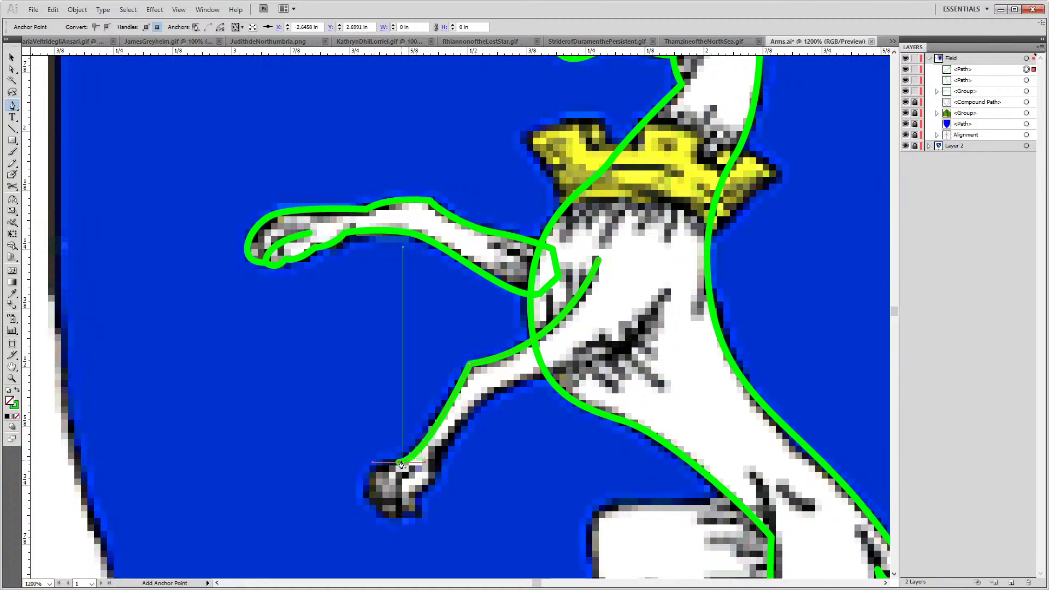
key("ctrl+z")
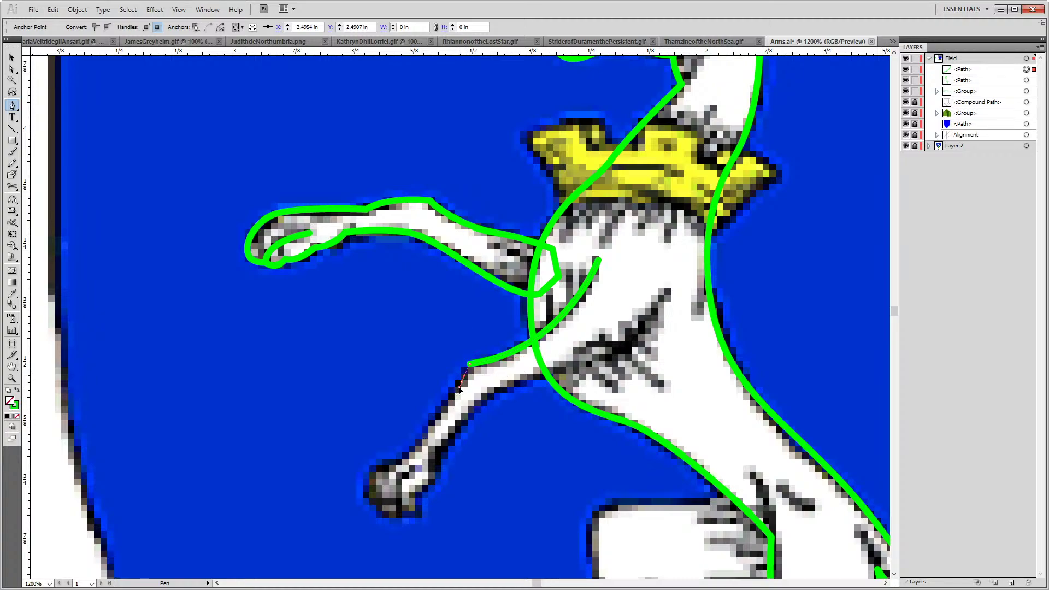
mouse_move(470, 364)
left_mouse_down()
mouse_move(396, 466)
mouse_move(345, 466)
mouse_move(384, 513)
mouse_move(403, 511)
mouse_move(396, 519)
mouse_move(376, 504)
mouse_move(401, 503)
mouse_move(403, 514)
left_mouse_up()
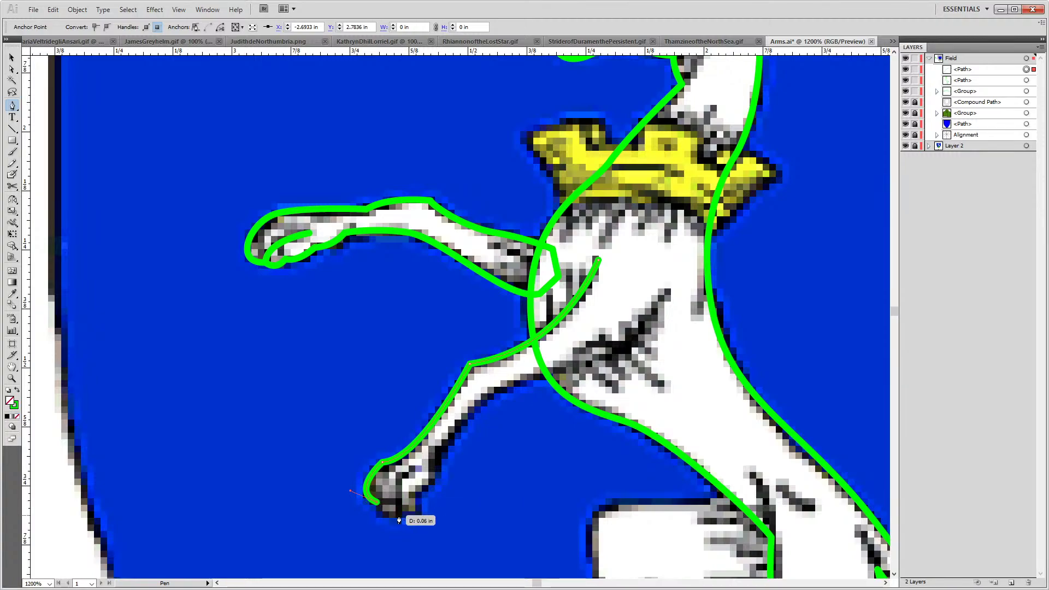
Continue the outline around the paw's bottom and back up the leg's inner edge into the chest
left_click_drag(423, 514, 439, 454)
left_click(418, 495)
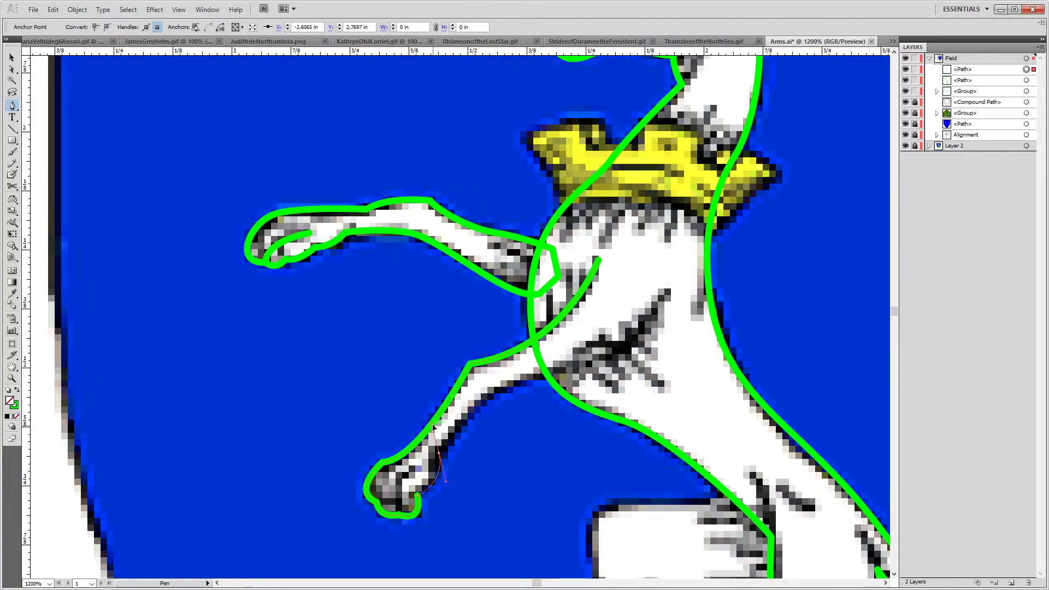
left_click_drag(417, 497, 440, 449)
left_click_drag(441, 410, 446, 410)
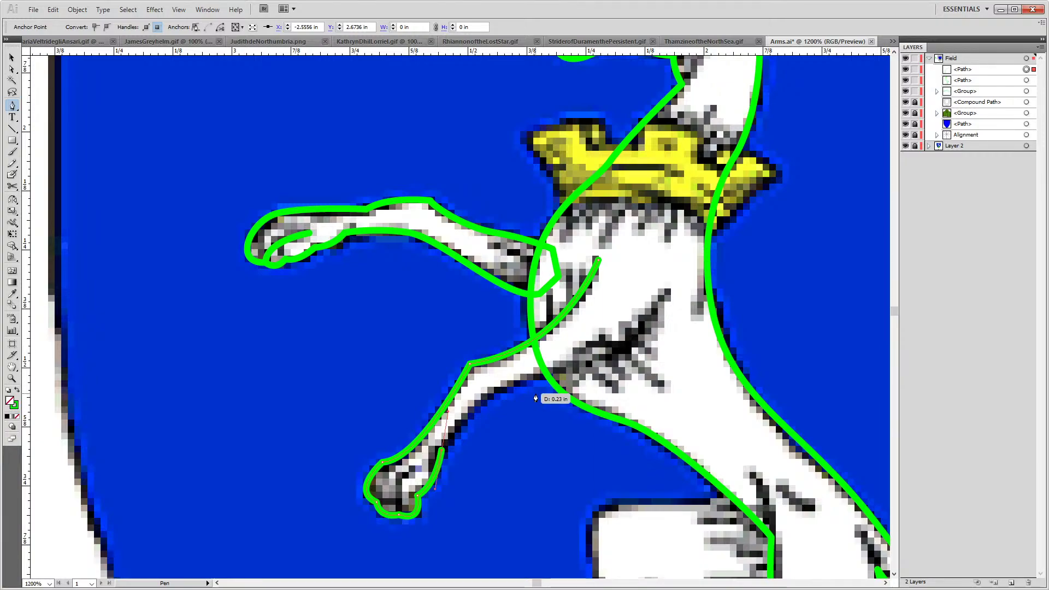
left_click_drag(536, 377, 574, 368)
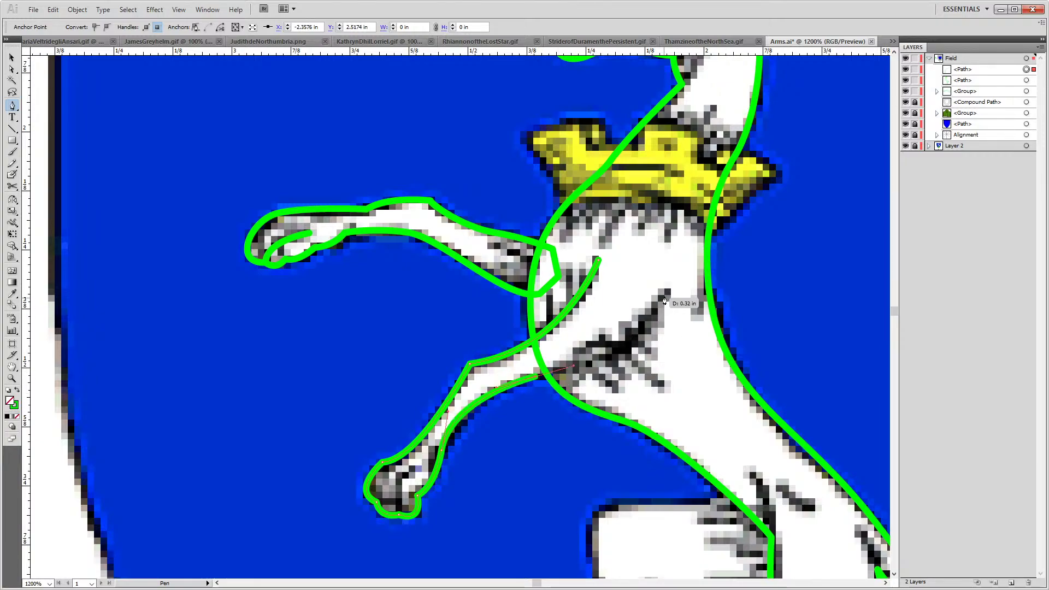
left_click_drag(665, 298, 701, 248)
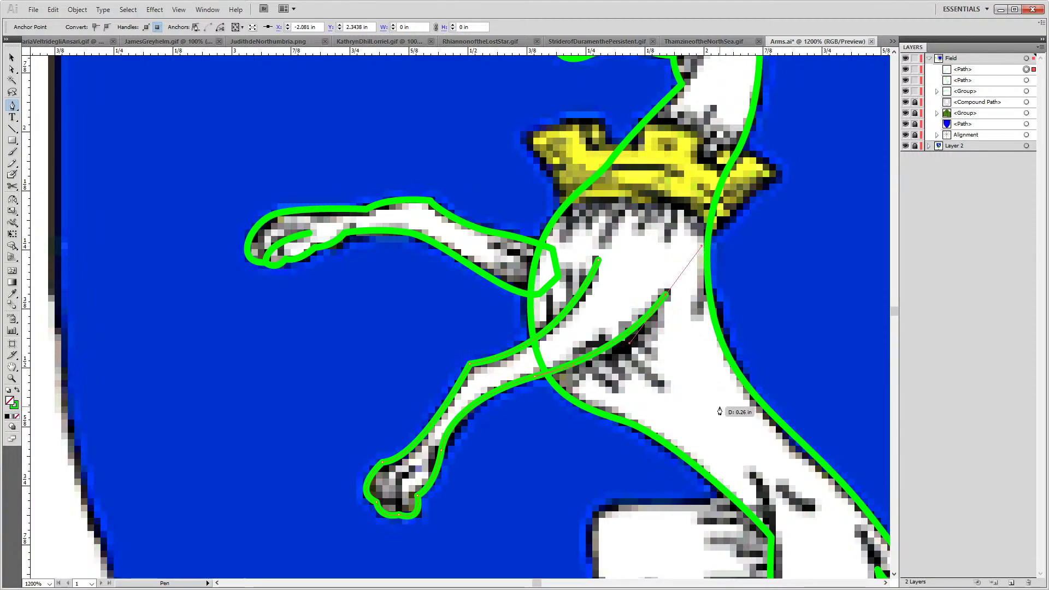
Draw two short toe lines inside the lower paw and adjust their end anchors
left_click(416, 469)
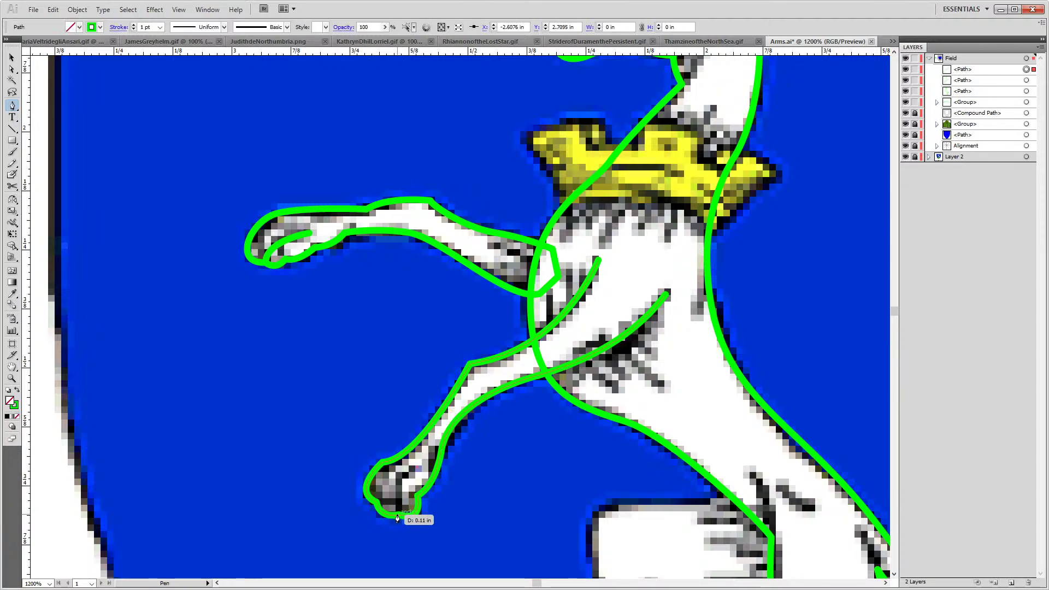
left_click_drag(399, 509, 398, 548)
key("ctrl")
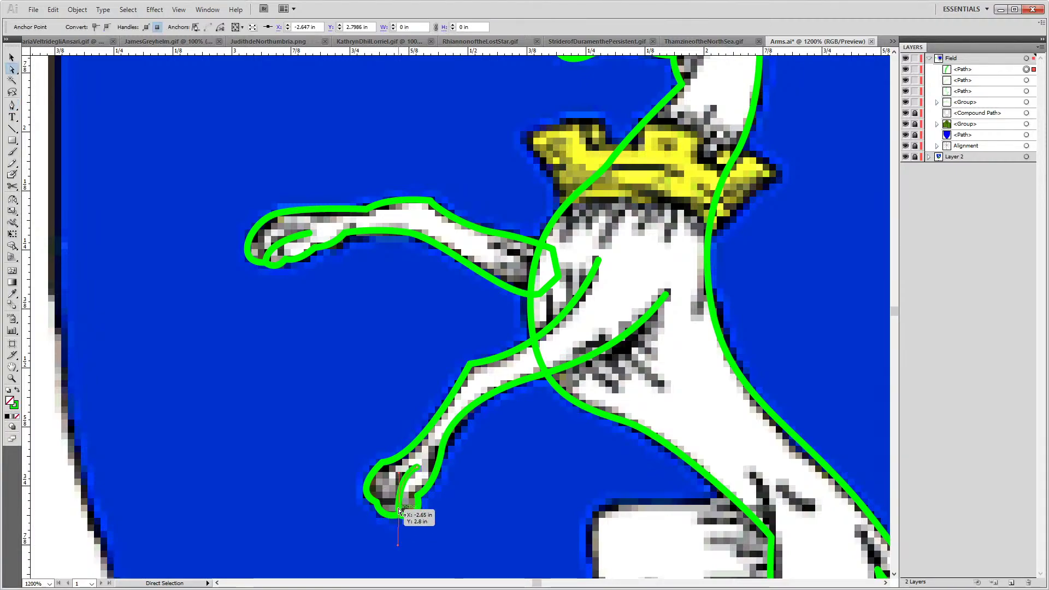
left_click_drag(398, 509, 398, 516)
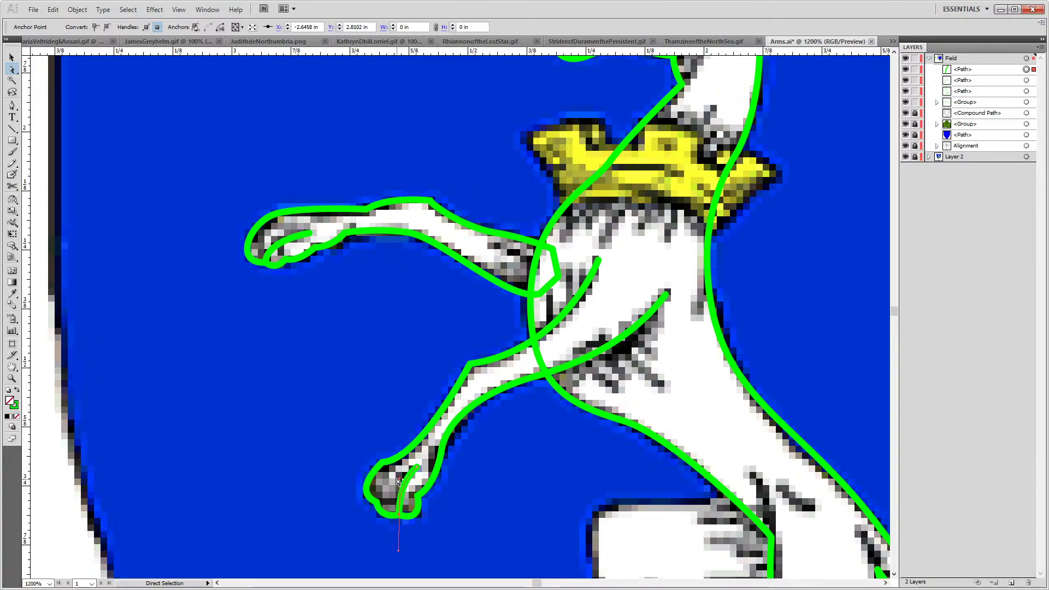
left_click(398, 483, "ctrl")
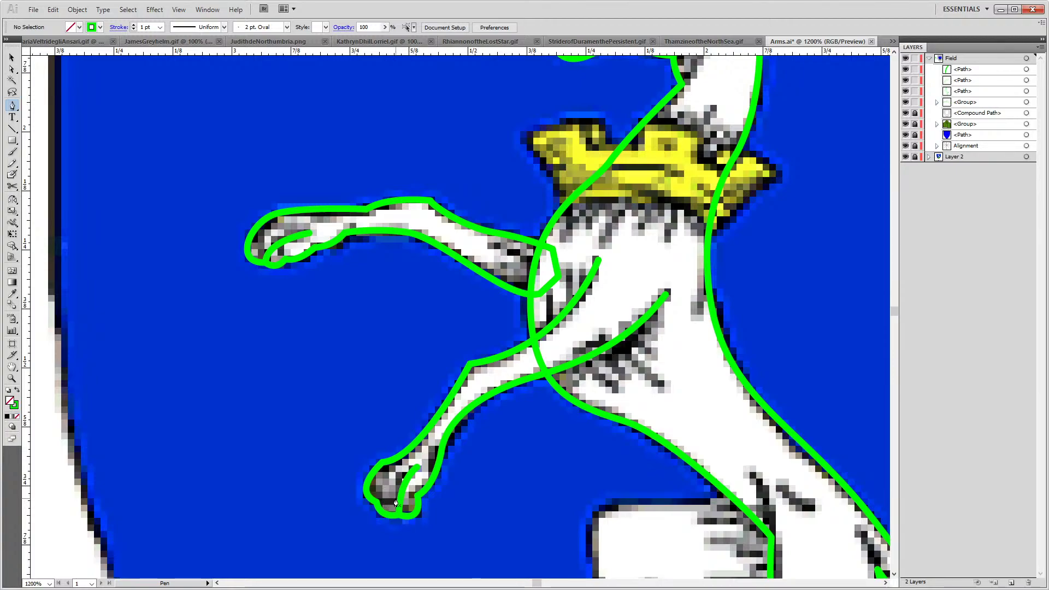
left_click_drag(396, 503, 381, 499)
scroll(381, 498, "up", 3)
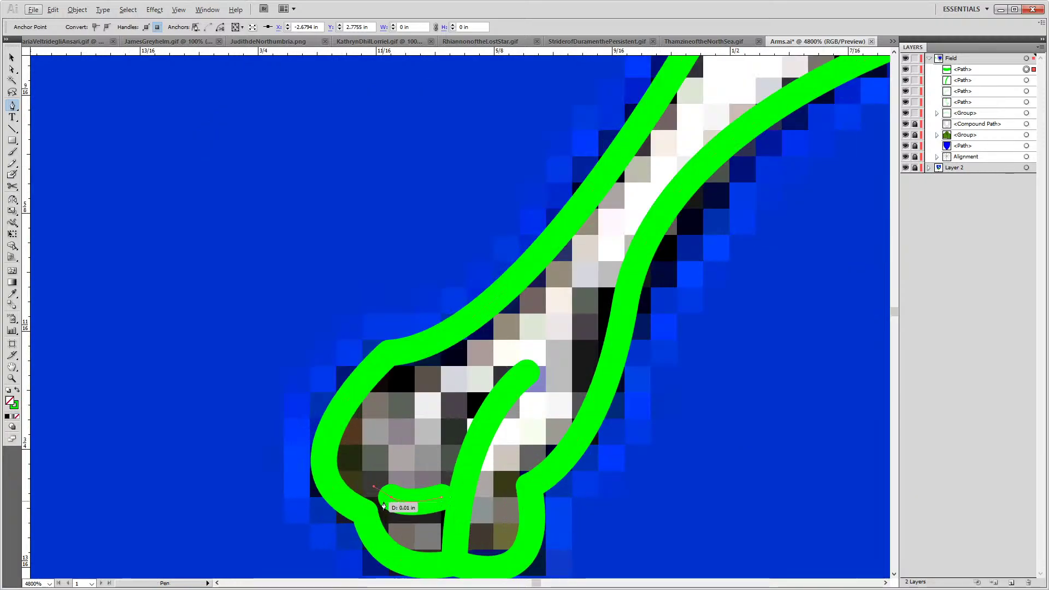
key("a")
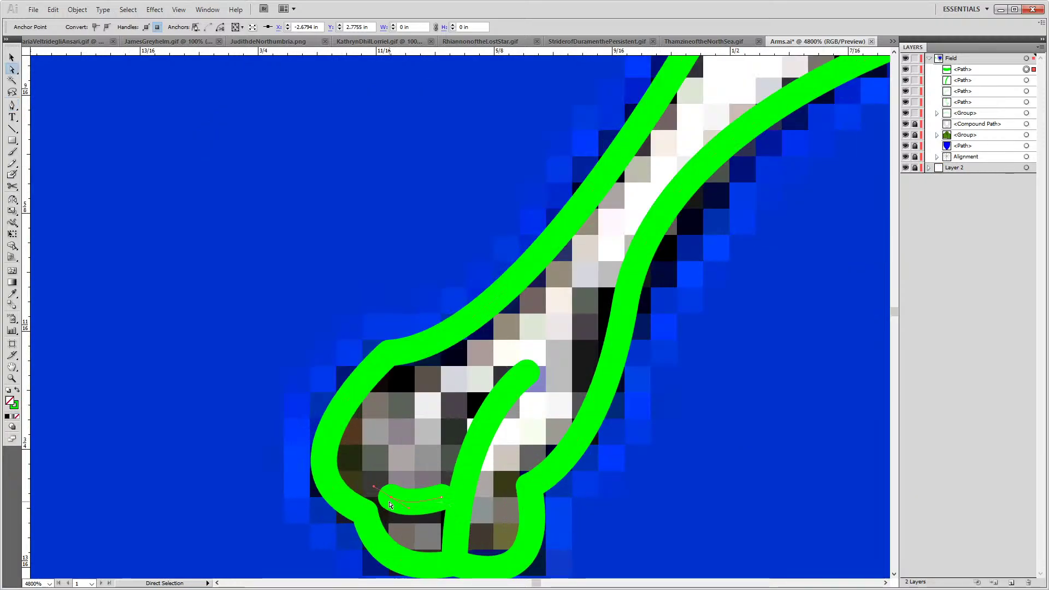
left_click_drag(393, 501, 365, 514)
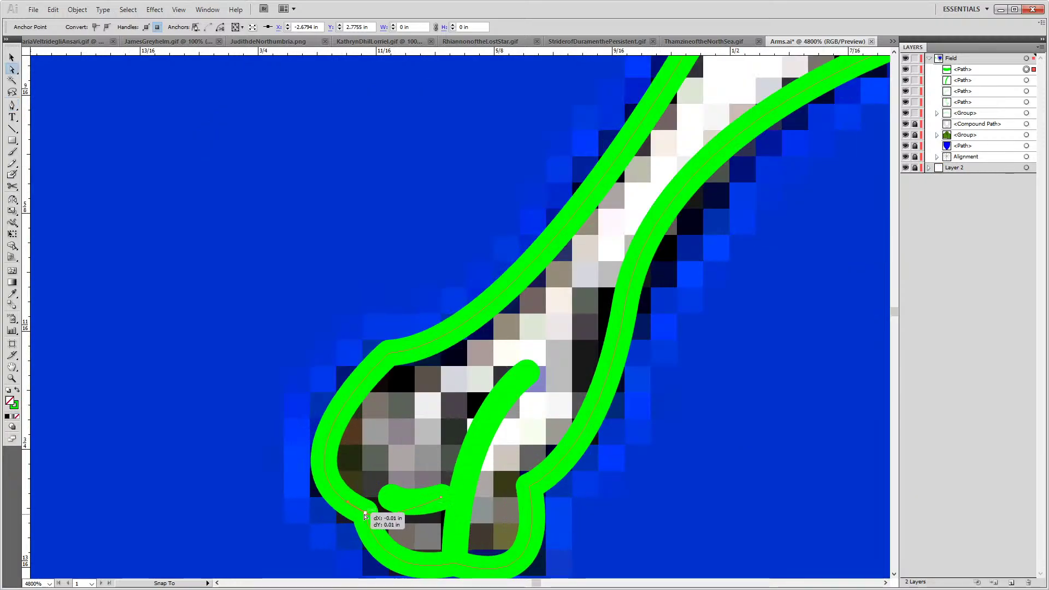
left_click_drag(442, 497, 462, 506)
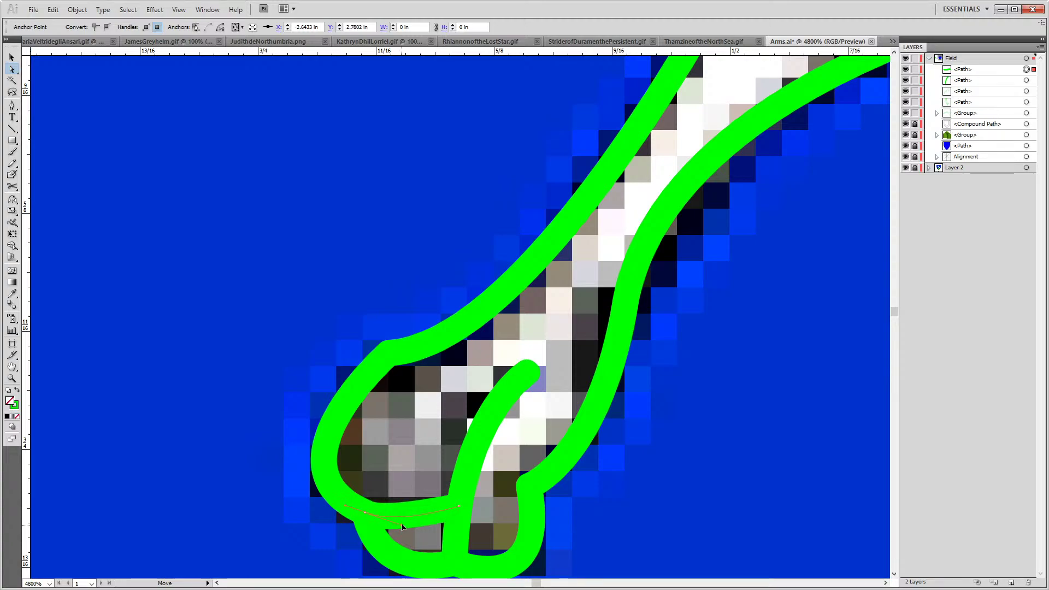
Zoom out and group the lower leg outline with both toe lines
key("ctrl+minus")
key("ctrl+minus")
key("ctrl+minus")
key("ctrl+minus")
key("ctrl+minus")
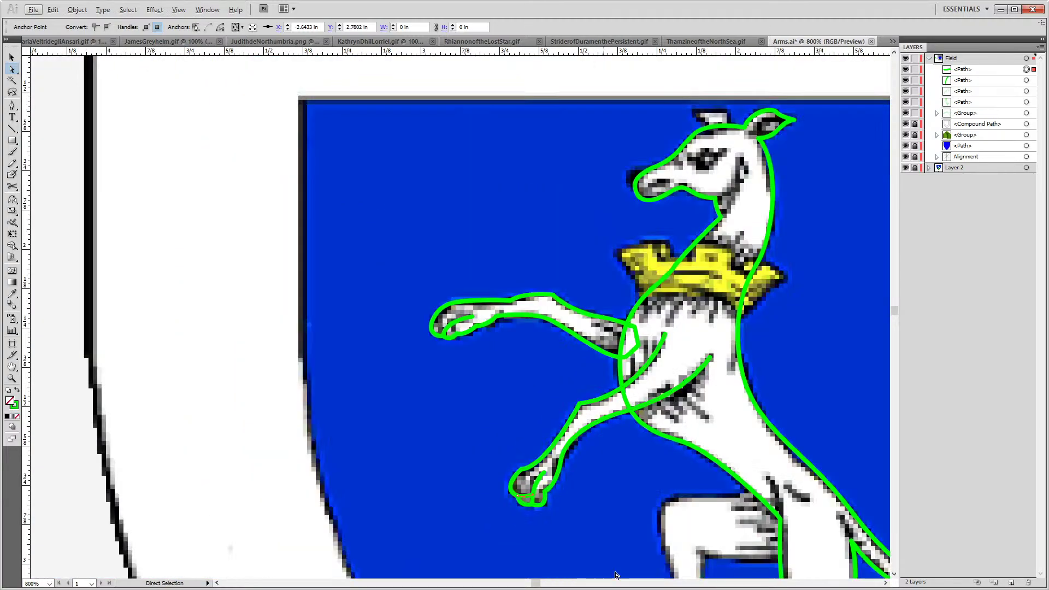
left_click_drag(553, 507, 549, 503)
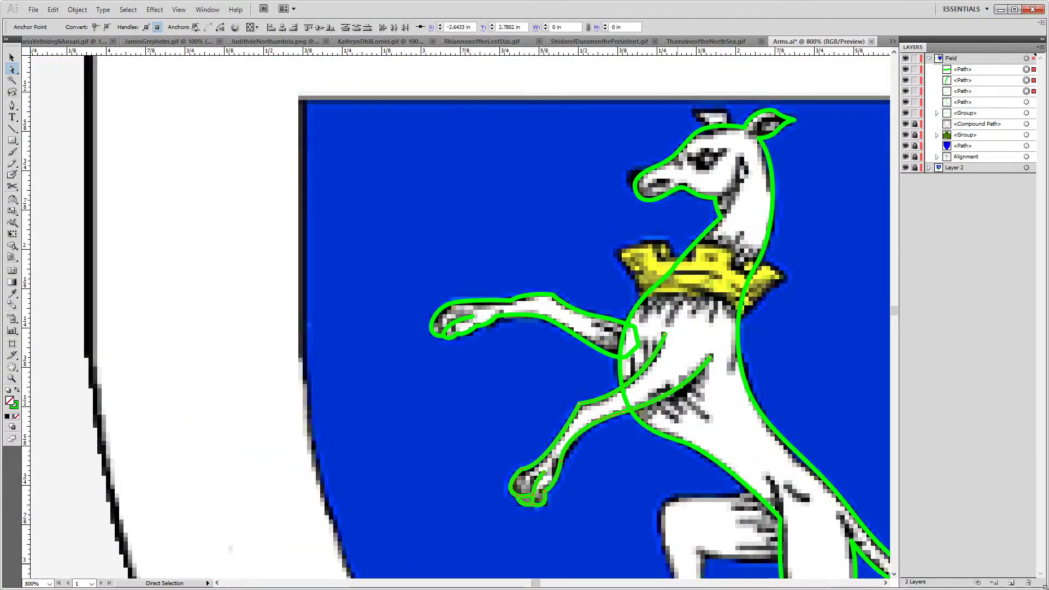
key("ctrl+g")
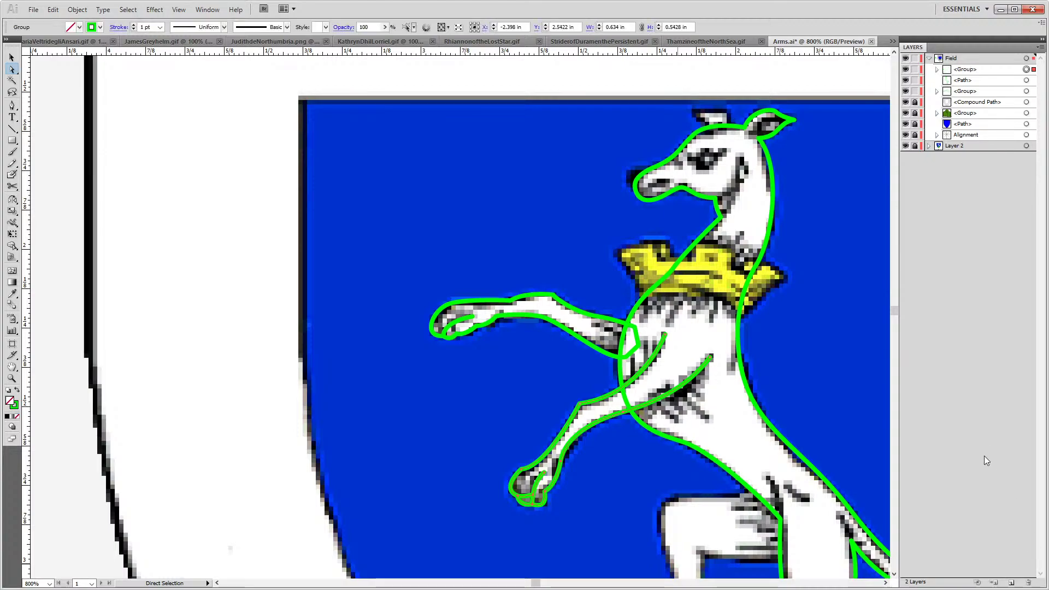
left_click_drag(423, 272, 452, 314)
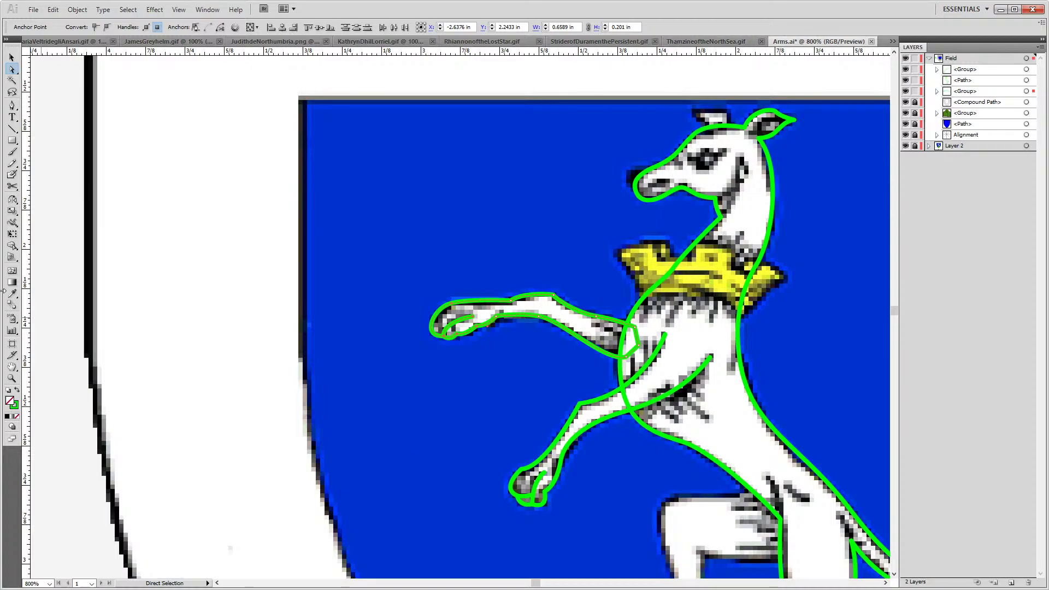
Give the raised foreleg outline a black stroke and a white fill
left_click(6, 418)
left_click(16, 416)
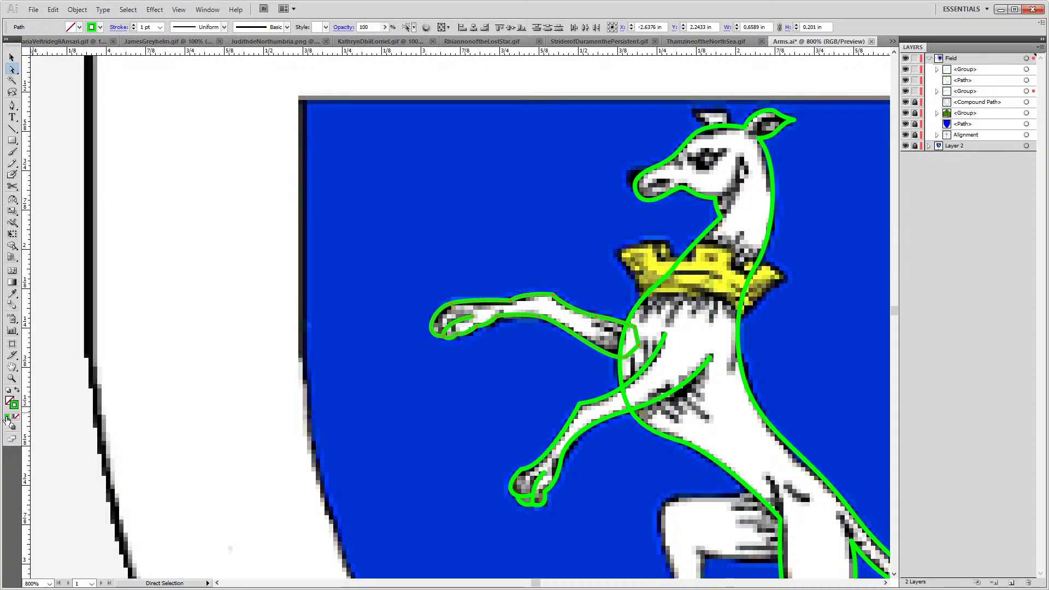
double_click(14, 407)
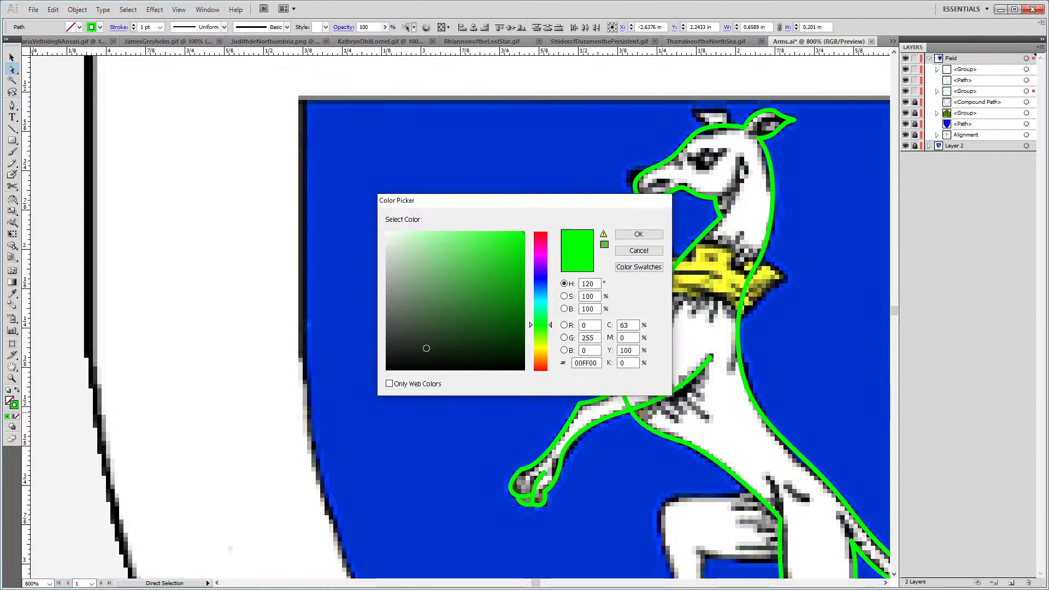
left_click(384, 368)
left_click(645, 235)
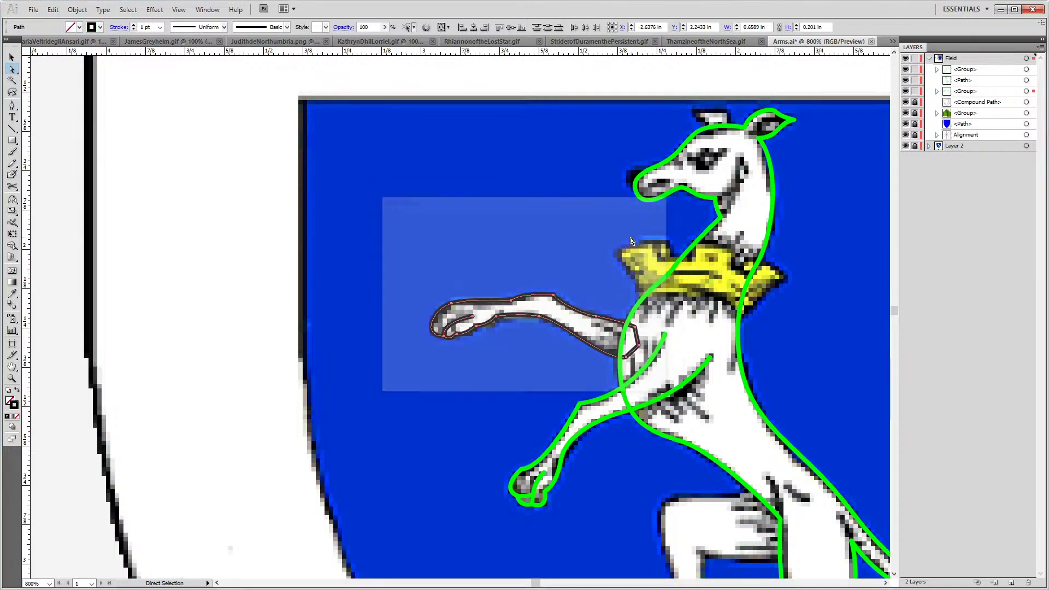
left_click(453, 361)
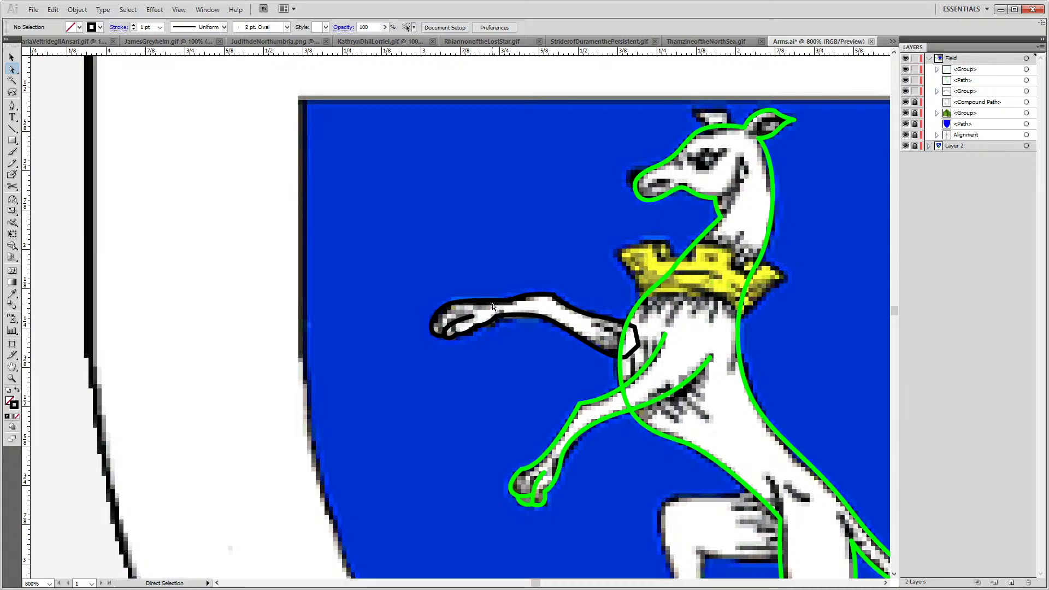
left_click(494, 309)
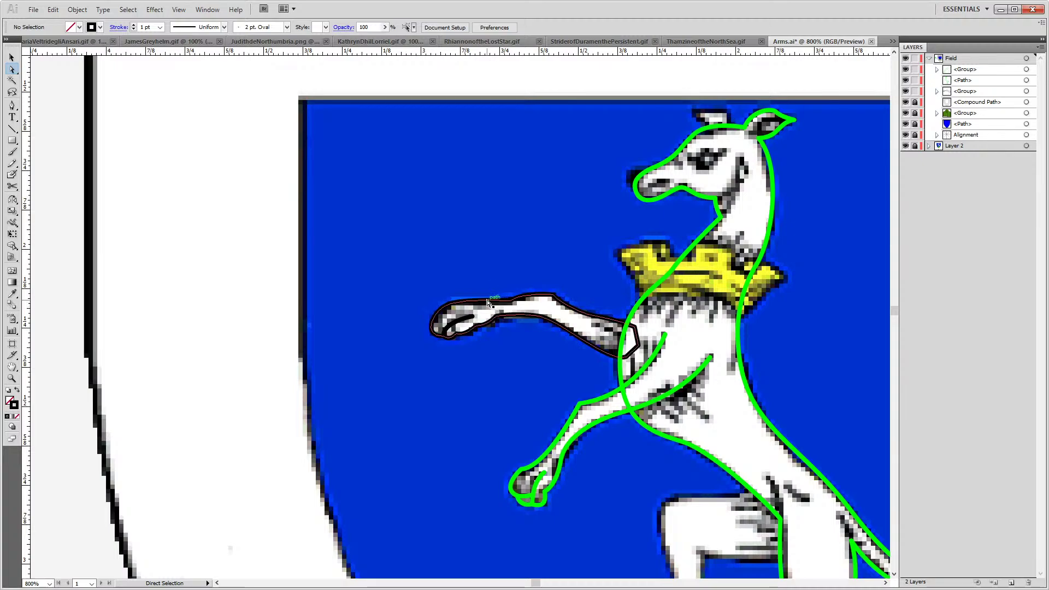
double_click(11, 404)
left_click_drag(435, 257, 384, 227)
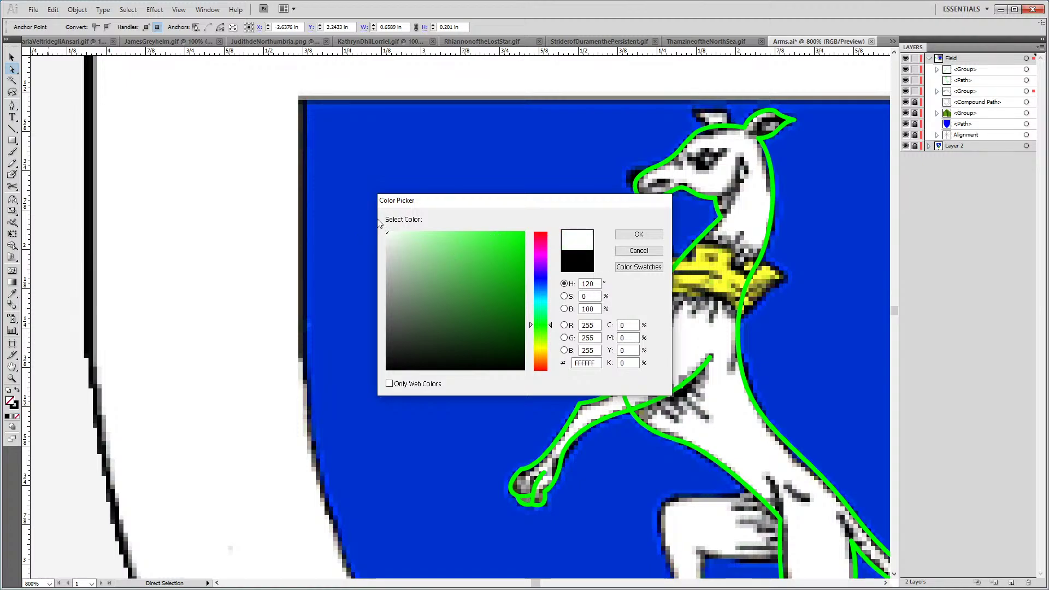
left_click(639, 235)
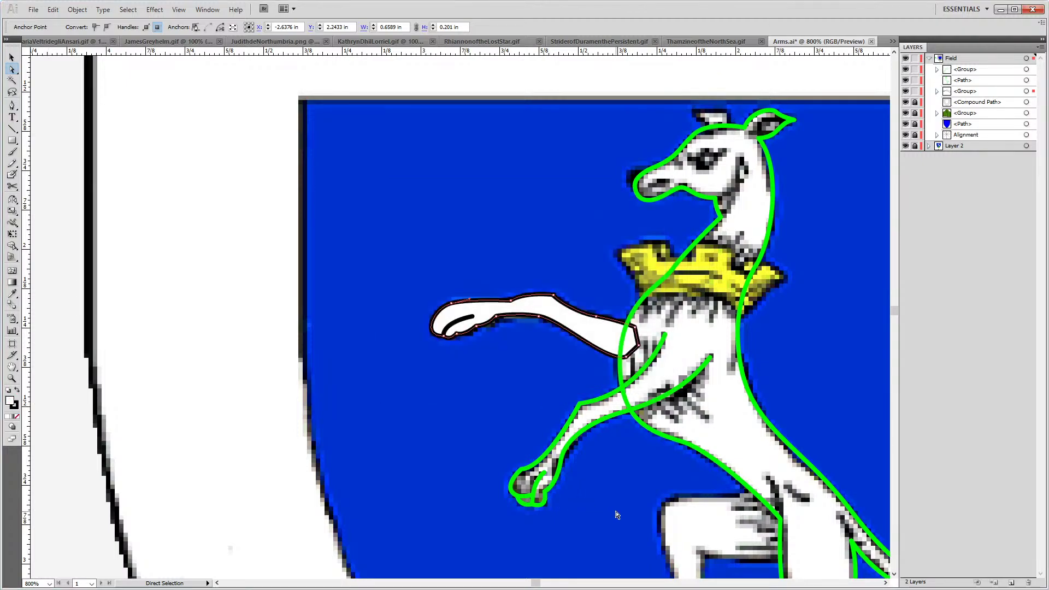
left_click(206, 348)
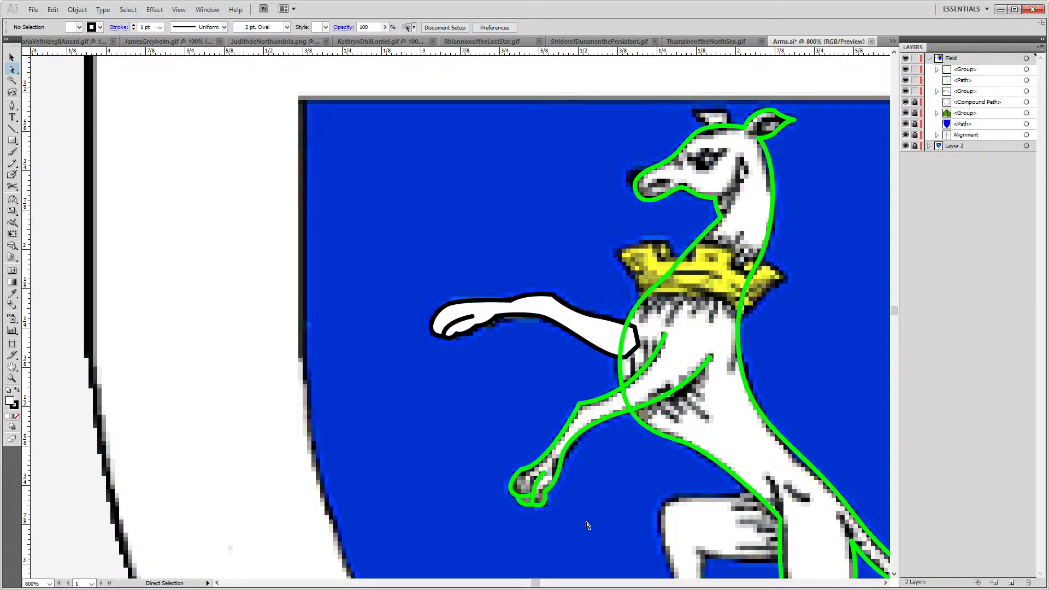
Set the lower foreleg's stroke to black (000000) and its fill to white (FFFFFF)
left_click_drag(587, 526, 491, 437)
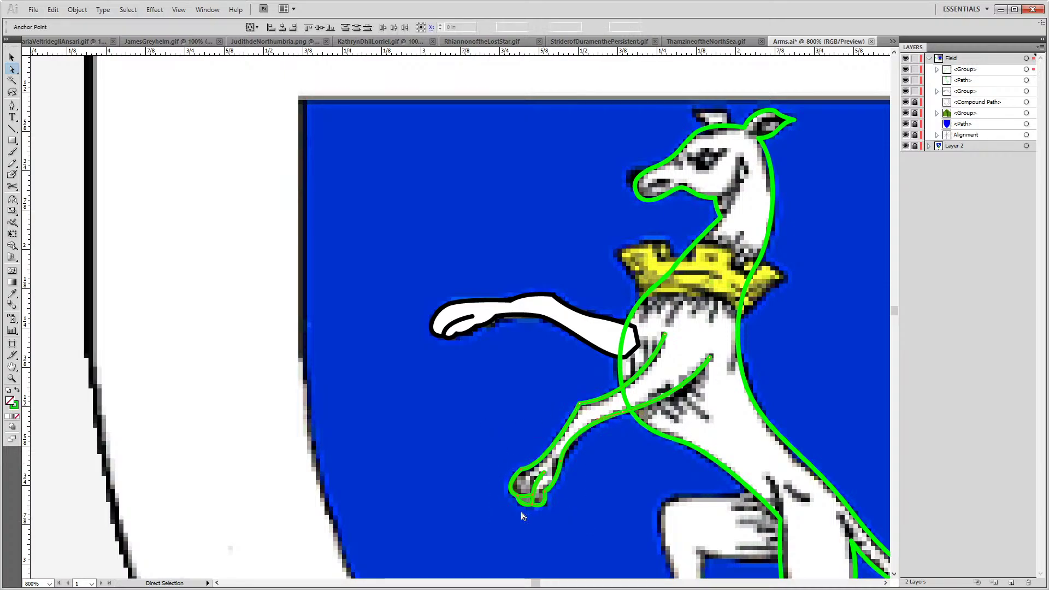
double_click(14, 405)
left_click_drag(407, 344, 379, 379)
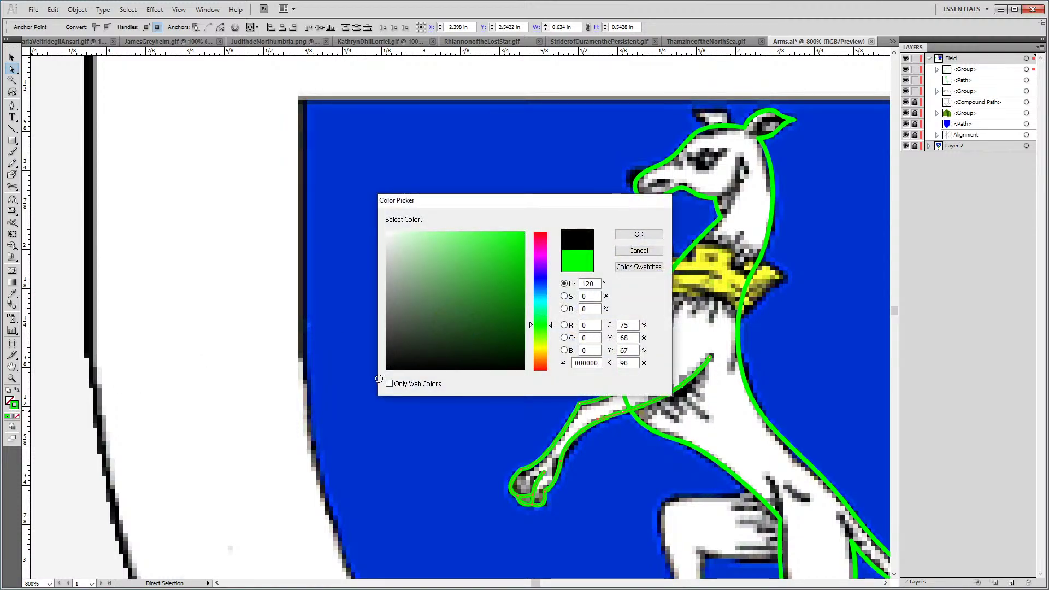
left_click(639, 234)
left_click(402, 440)
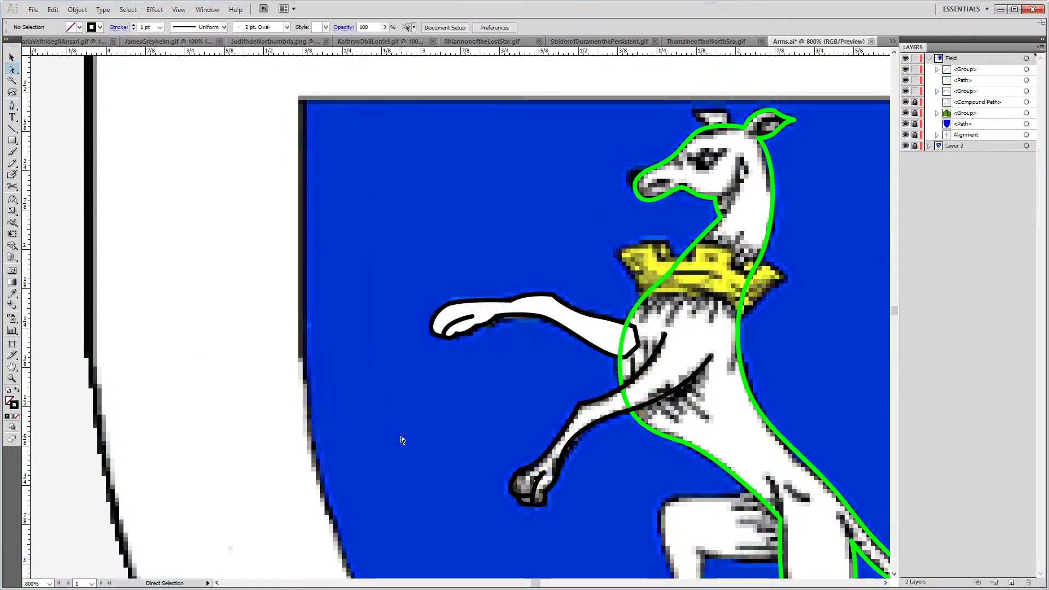
left_click(567, 465)
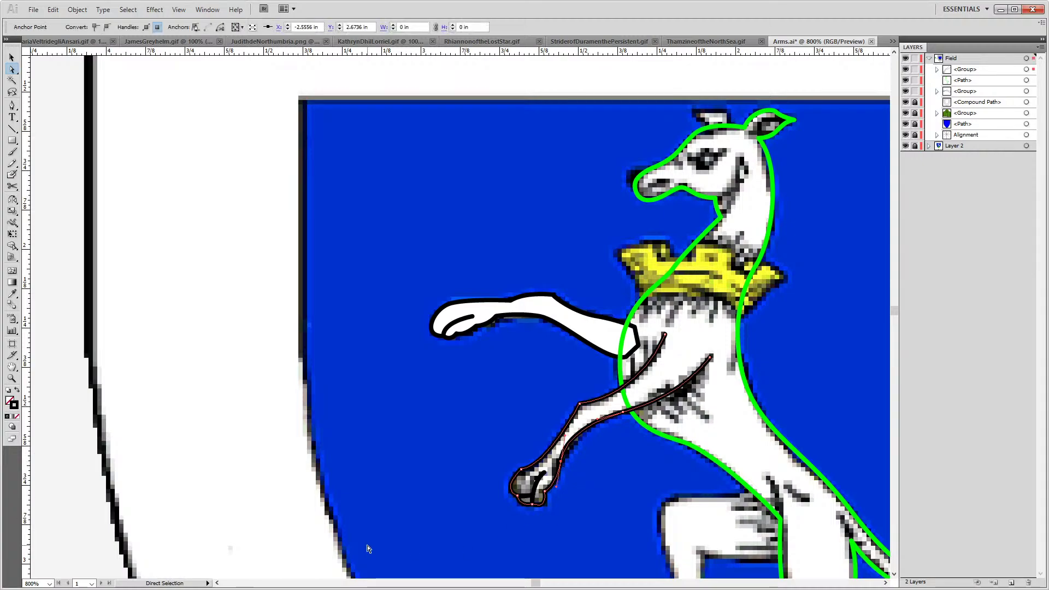
double_click(11, 406)
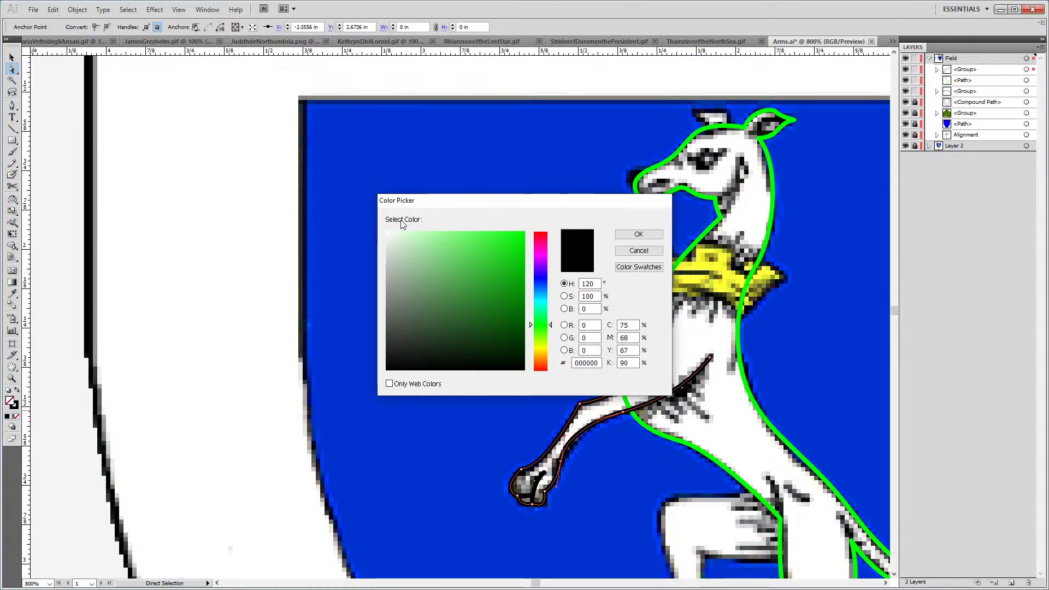
left_click(387, 232)
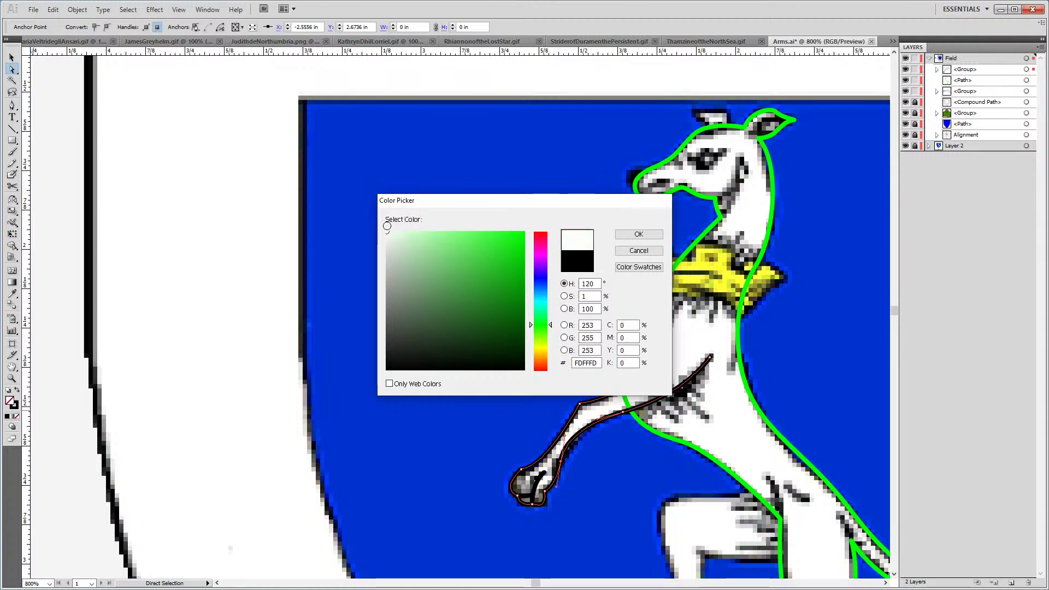
left_click(638, 234)
left_click(490, 246)
left_click_drag(723, 370, 567, 230)
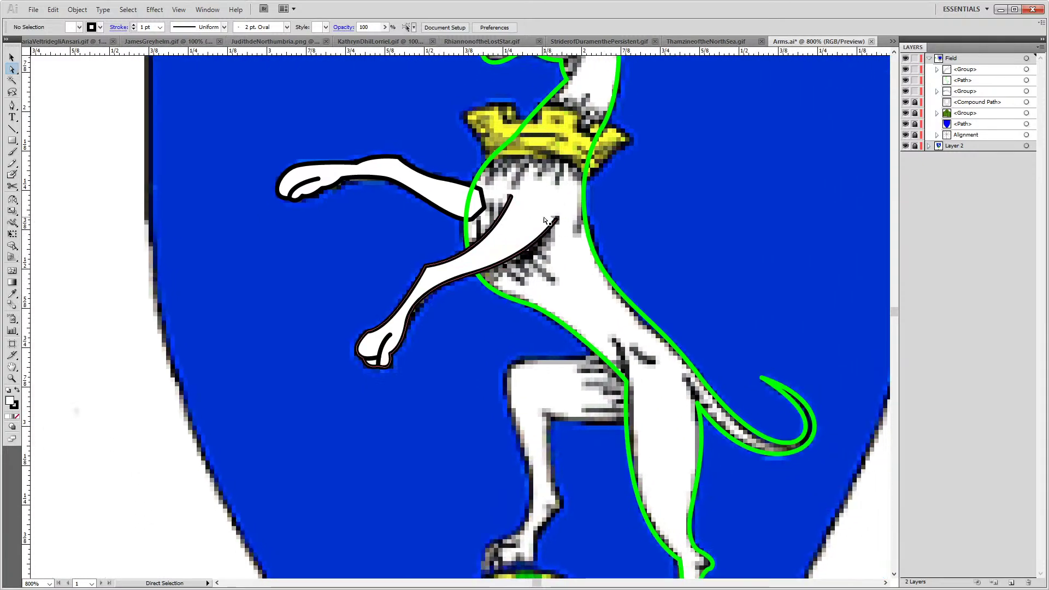
Zoom in on the hind legs with the Pen tool and place a first anchor at the thigh
left_click_drag(588, 354, 504, 241)
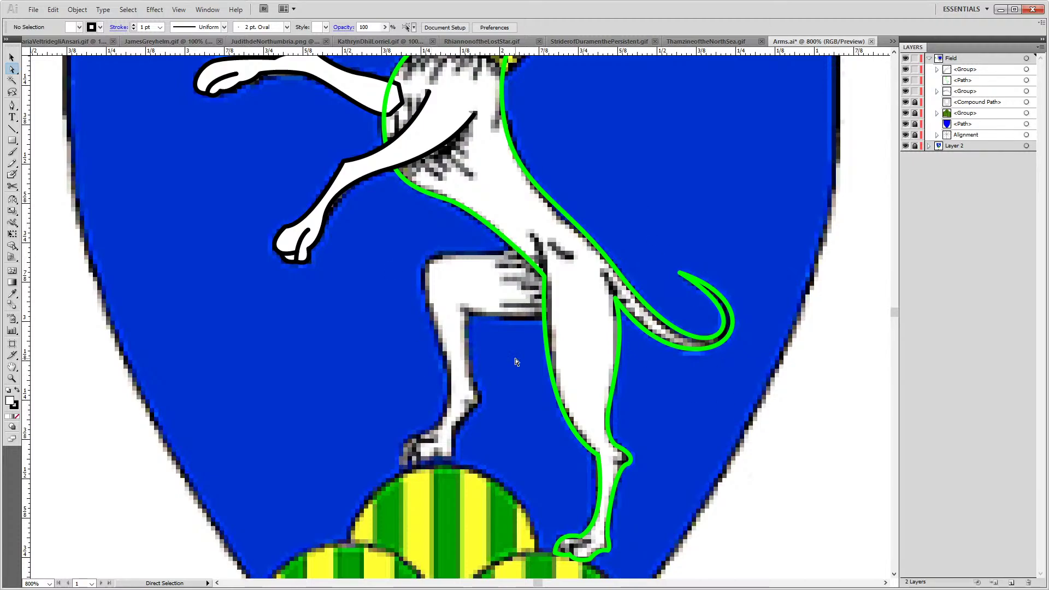
left_click(546, 348)
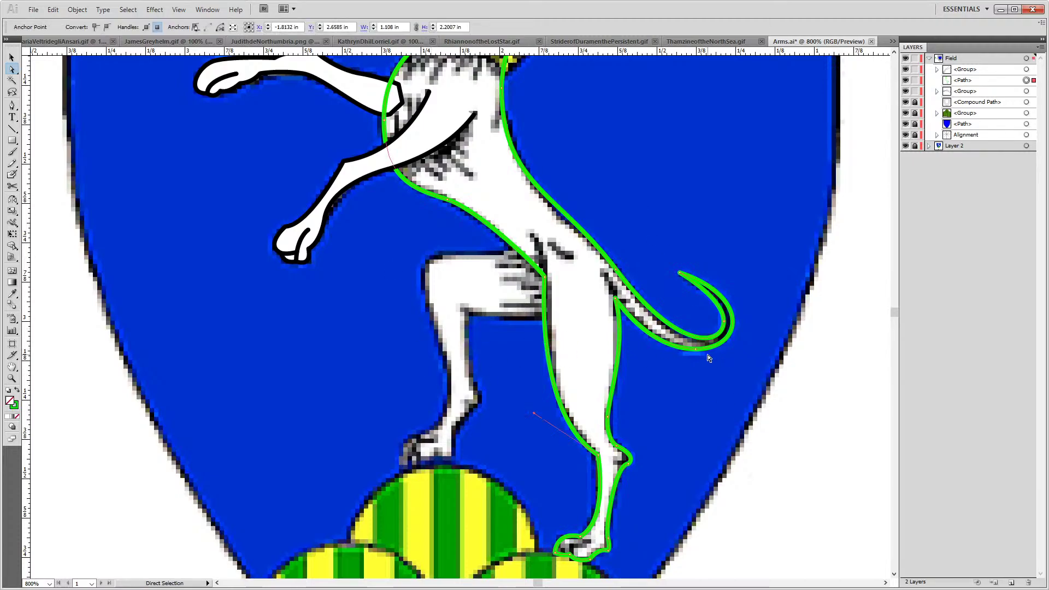
key("p")
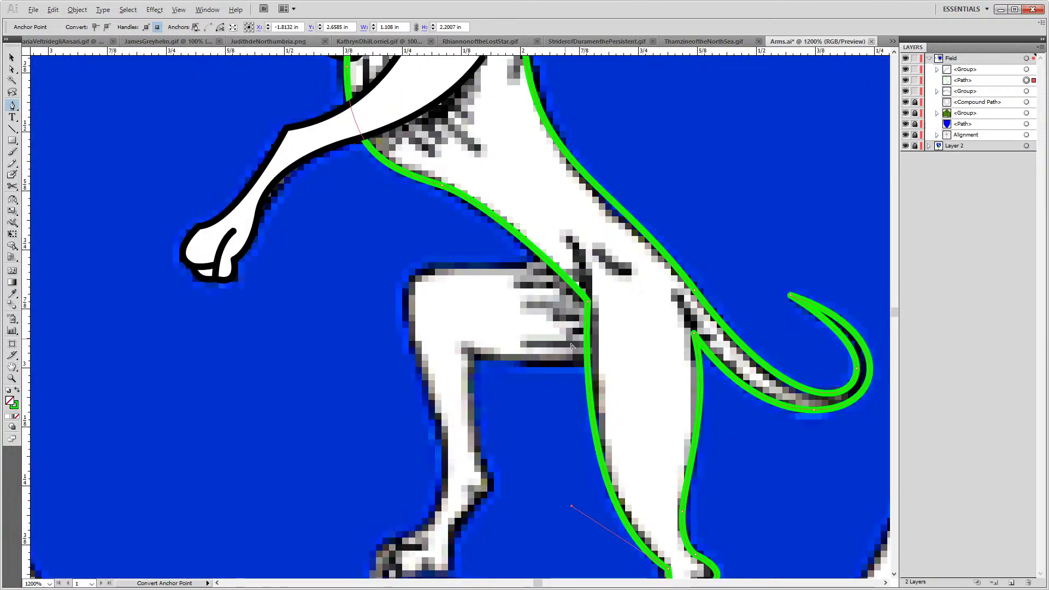
left_click(455, 227, "ctrl")
left_click_drag(551, 250, 572, 172)
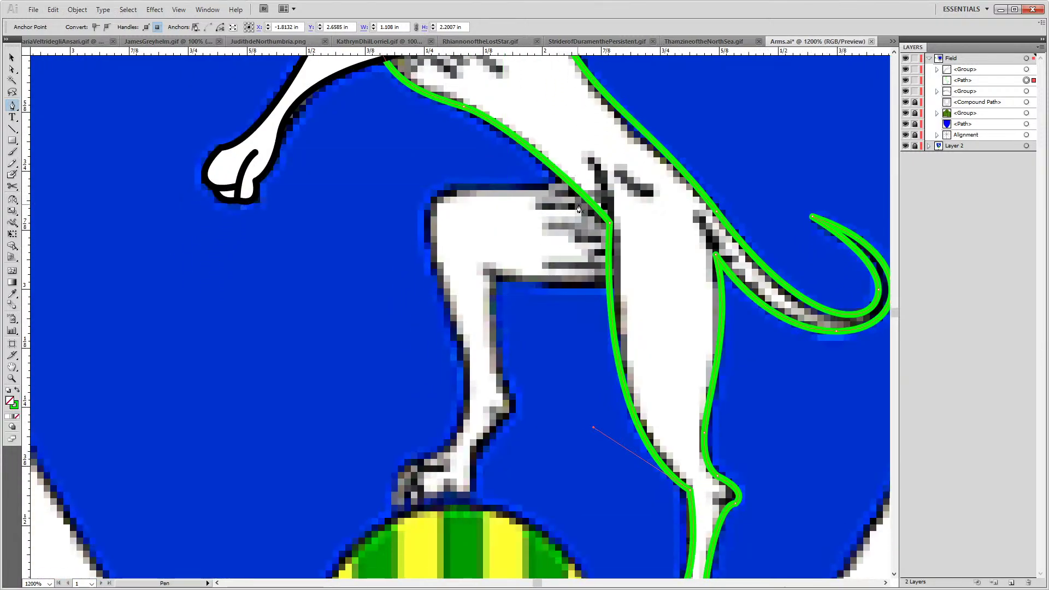
scroll(612, 419, "down", 4)
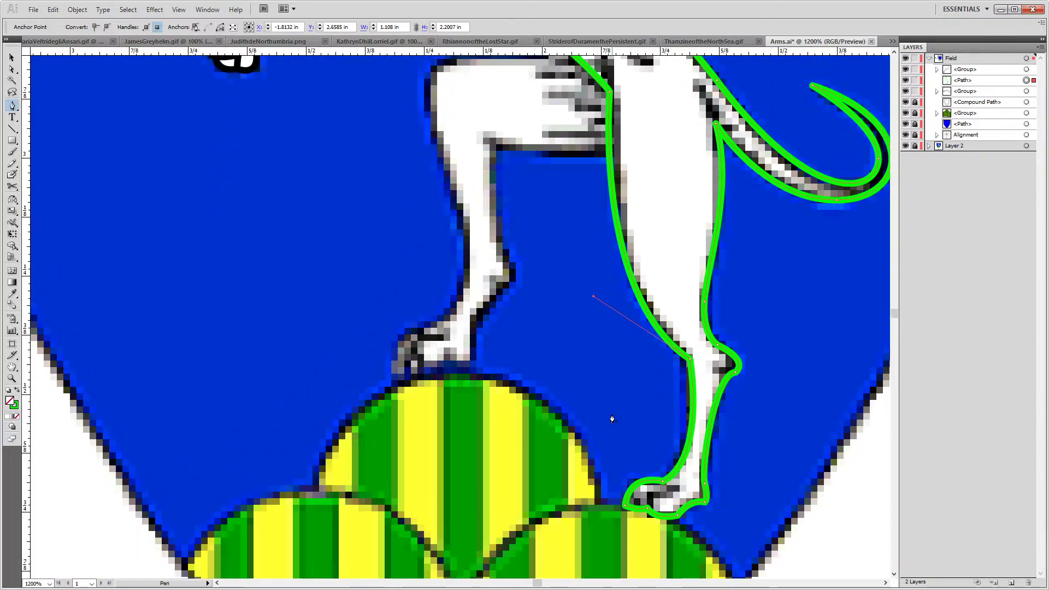
scroll(612, 418, "up", 5)
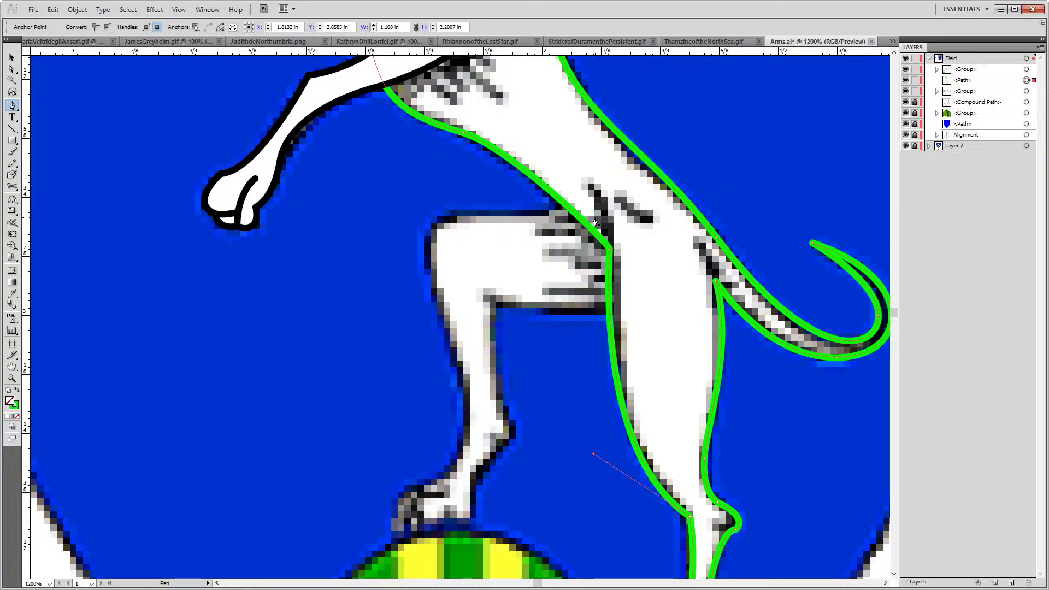
left_click(593, 214)
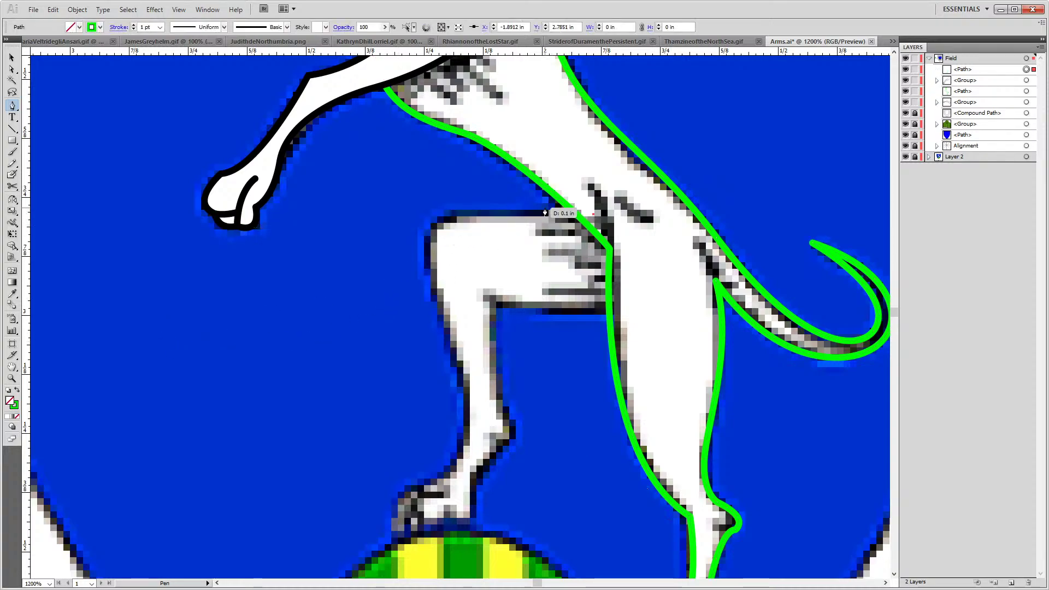
Restart the hind-leg outline at the thigh top and curve it along the thigh and down the leg's front
left_click_drag(542, 220, 500, 235)
key("ctrl+z")
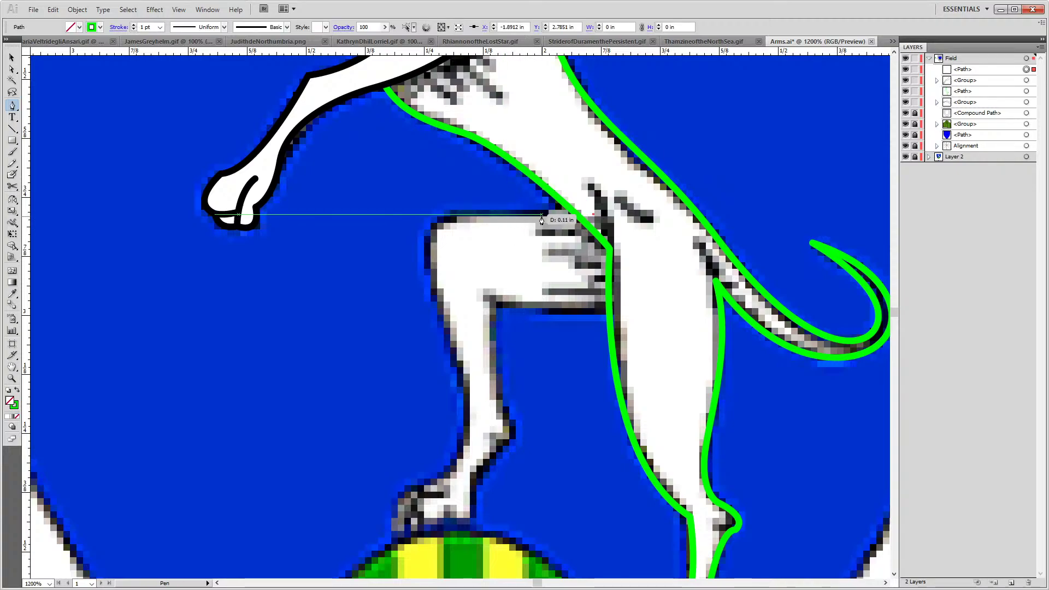
key("ctrl+z")
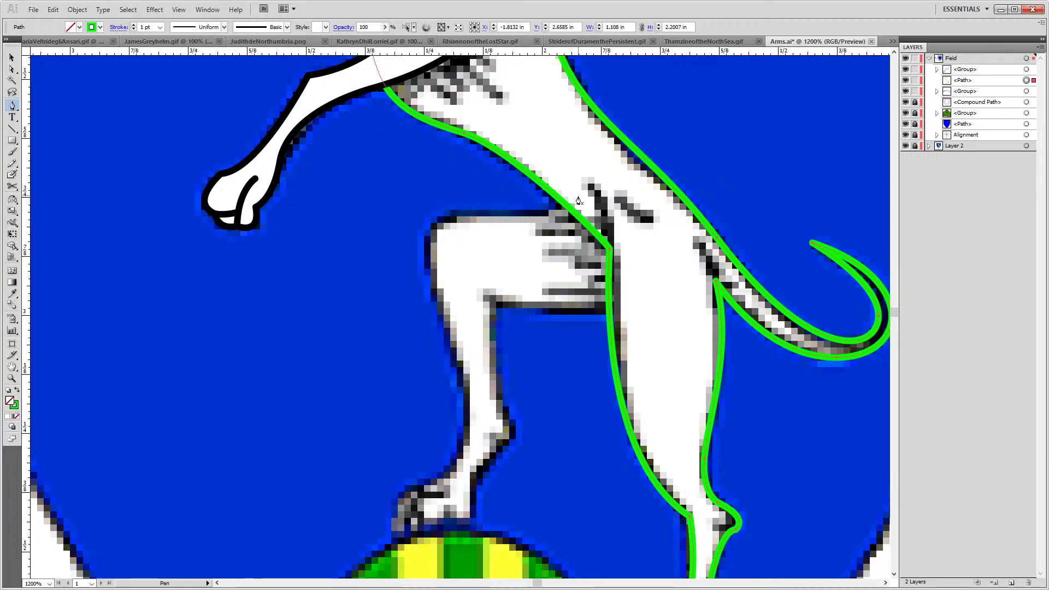
left_click(583, 212)
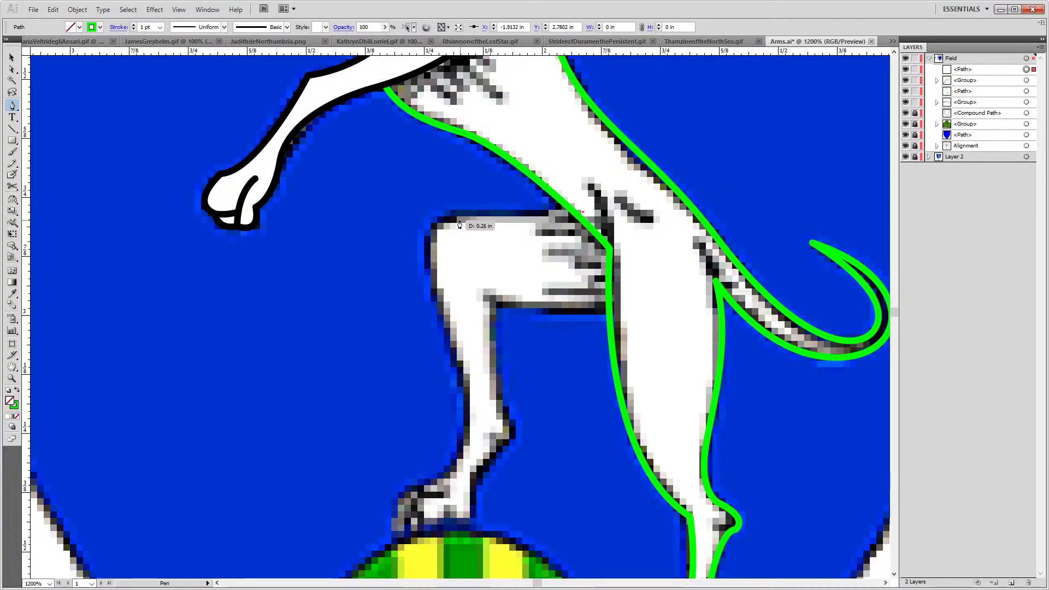
left_click_drag(452, 215, 405, 226)
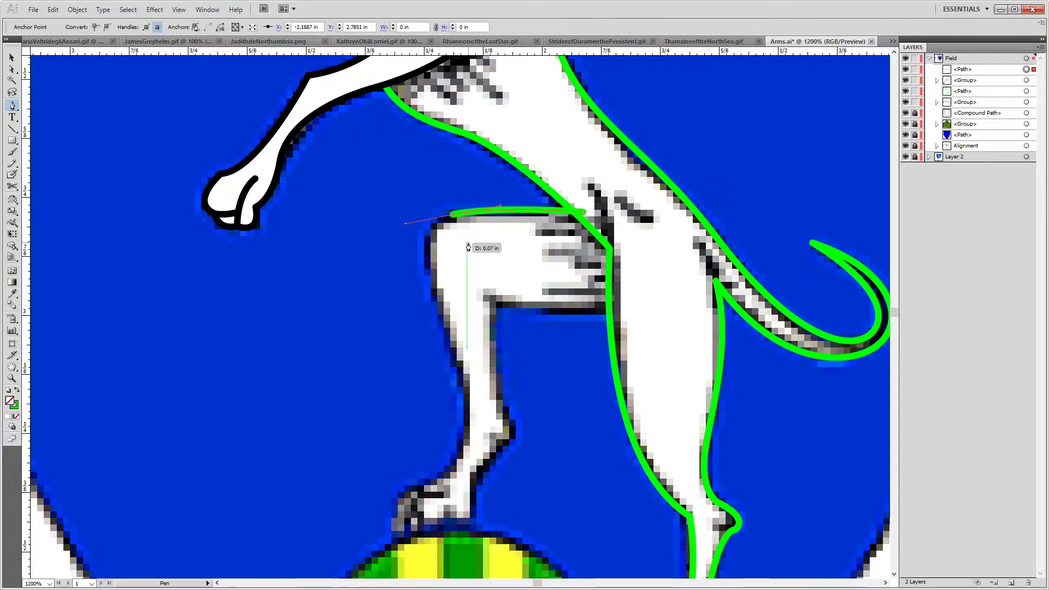
mouse_move(442, 309)
left_mouse_down()
mouse_move(473, 362)
mouse_move(462, 343)
left_mouse_up()
left_click_drag(507, 368, 524, 274)
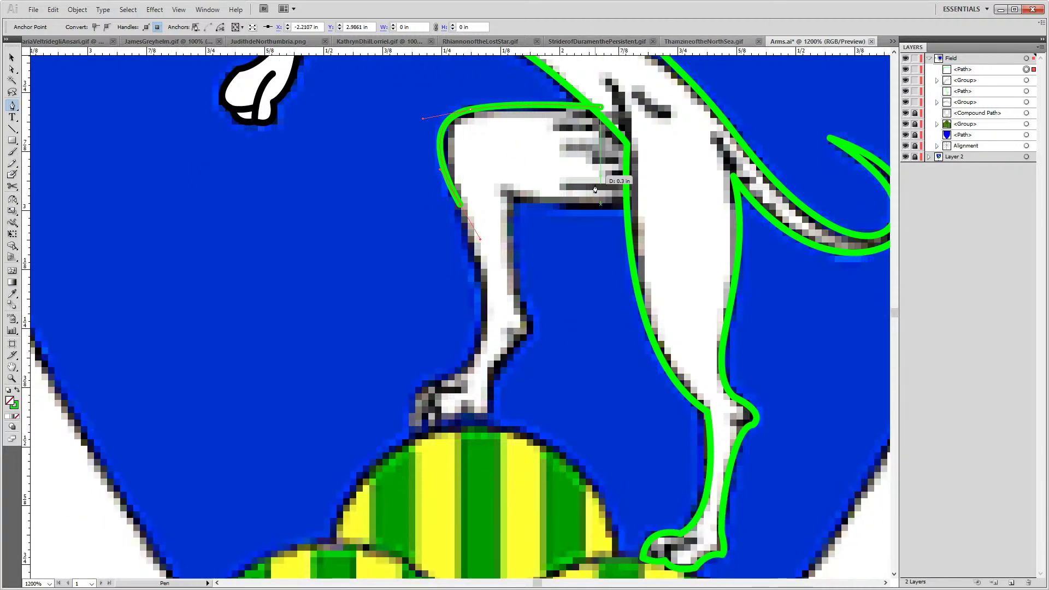
Extend the outline down past the ankle and curve it around the front of the paw
left_click_drag(484, 310, 486, 322)
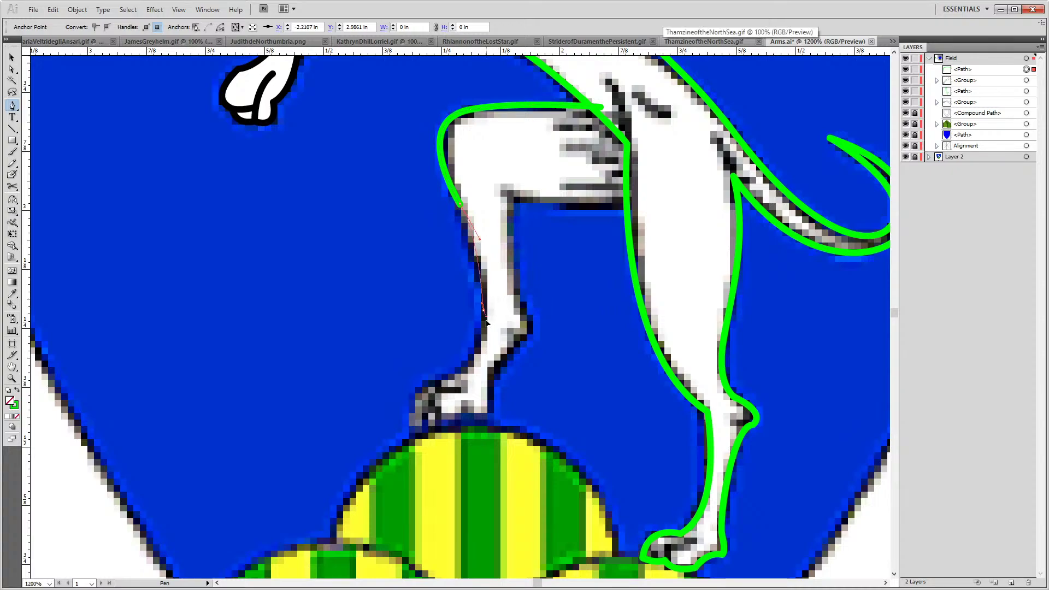
key("ctrl+z")
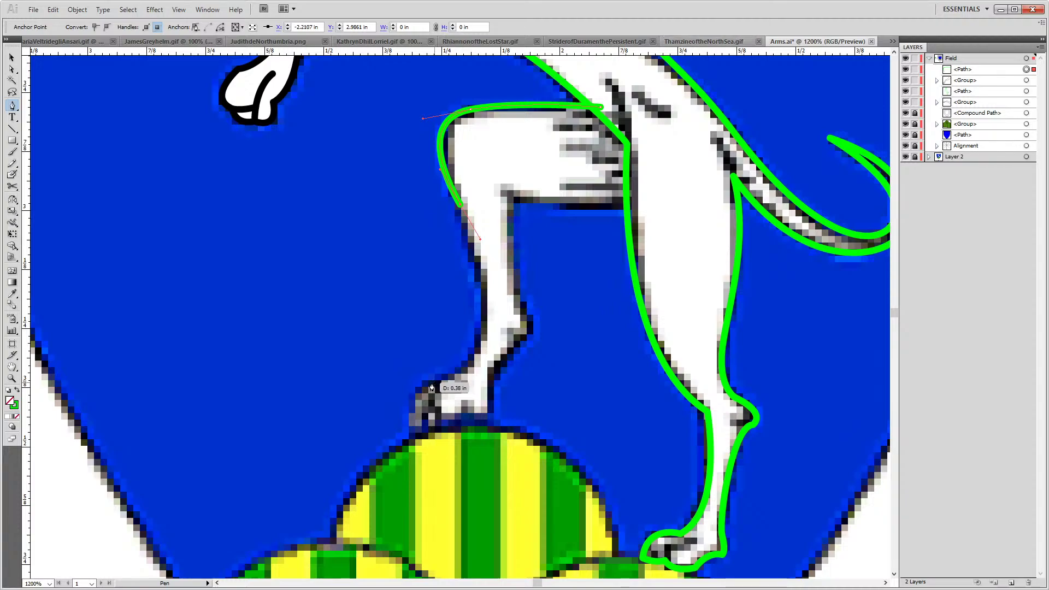
mouse_move(440, 381)
left_mouse_down()
mouse_move(355, 366)
mouse_move(365, 403)
left_mouse_up()
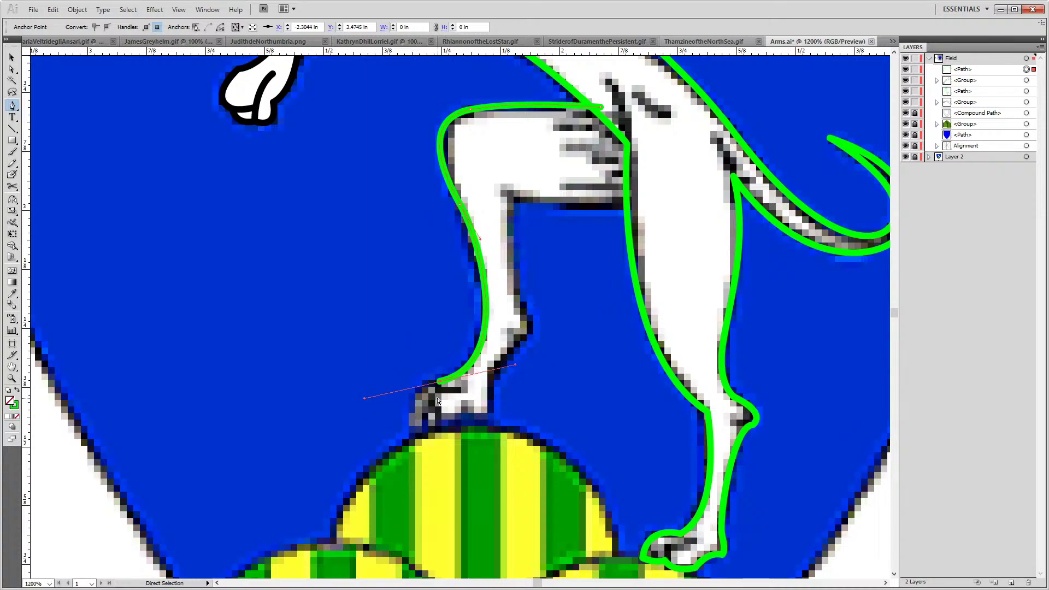
left_click(441, 389)
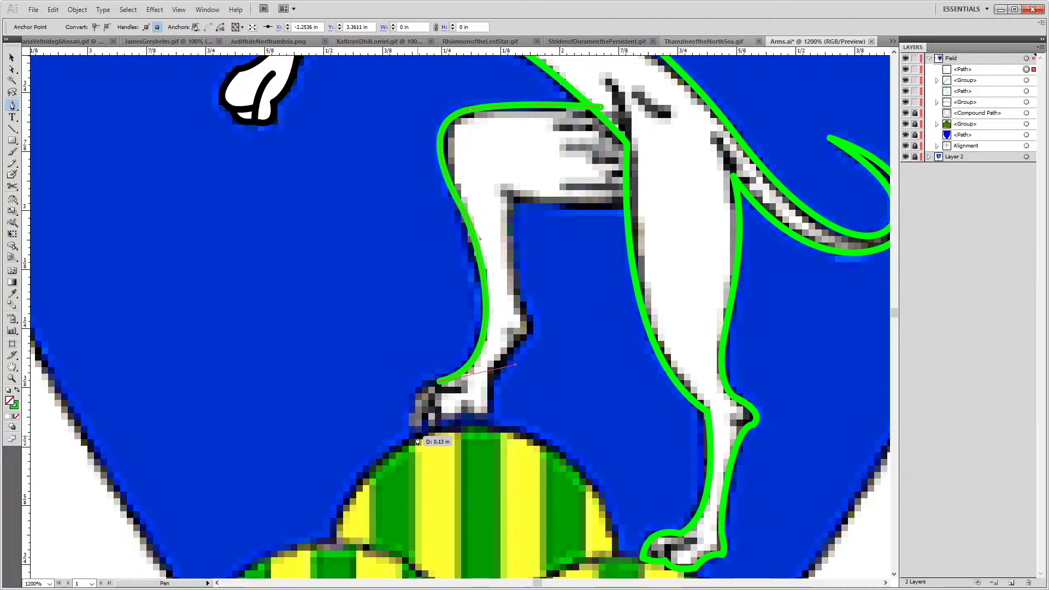
left_click_drag(441, 449, 448, 473)
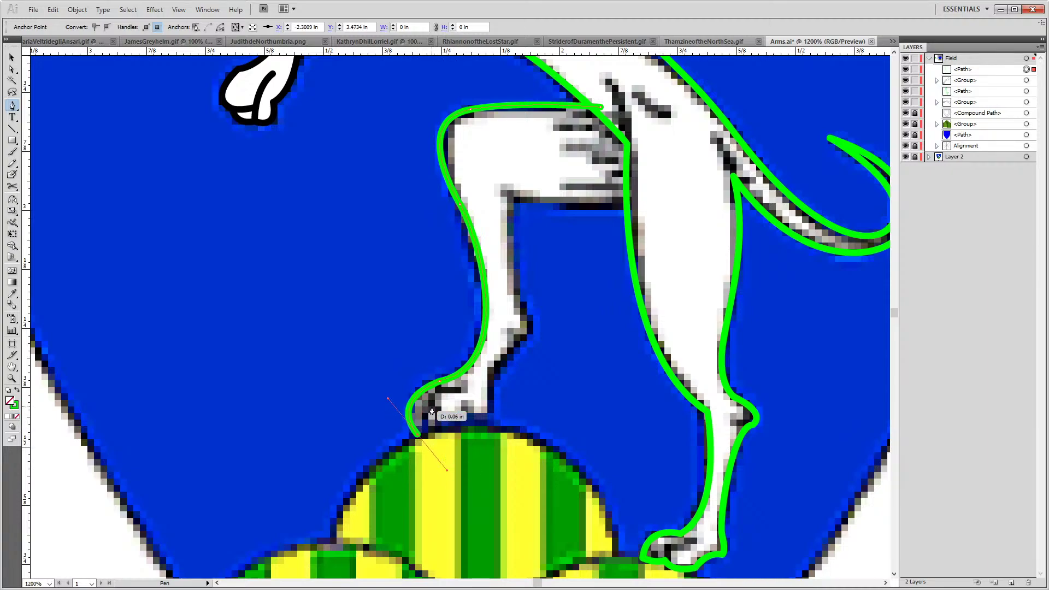
left_click(417, 438)
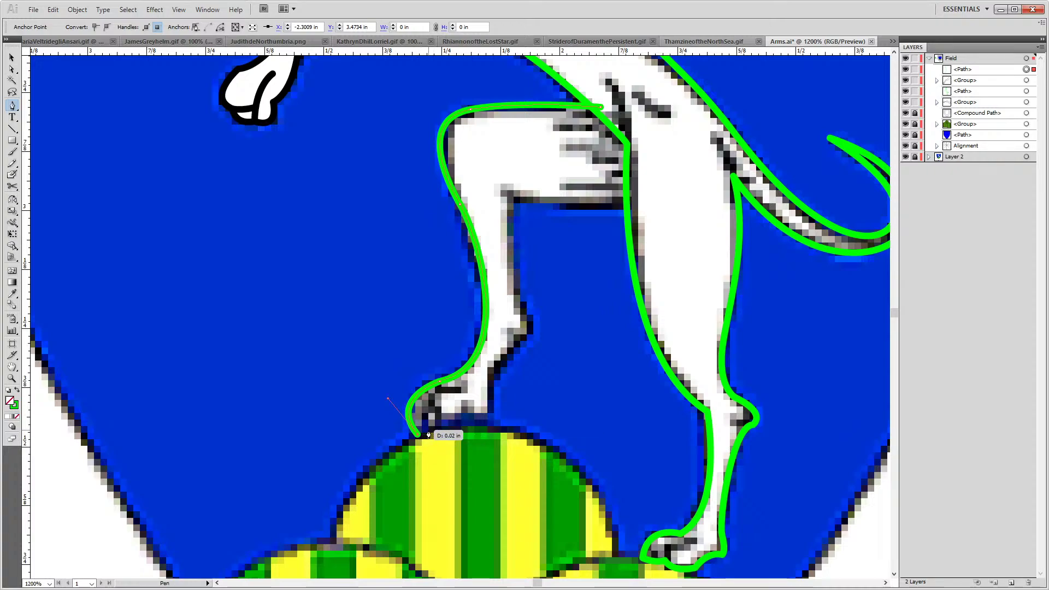
Wrap the outline around the paw's toe, up the leg and across the thigh, then close it
mouse_move(444, 413)
left_mouse_down()
mouse_move(444, 423)
mouse_move(528, 428)
mouse_move(496, 416)
mouse_move(494, 346)
mouse_move(494, 374)
left_mouse_up()
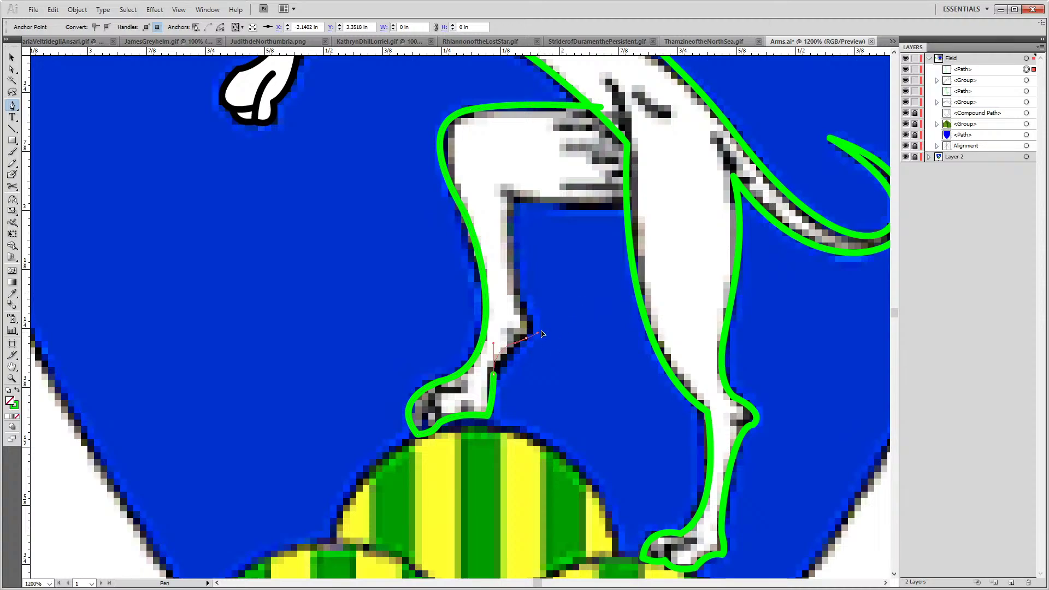
left_click(497, 381)
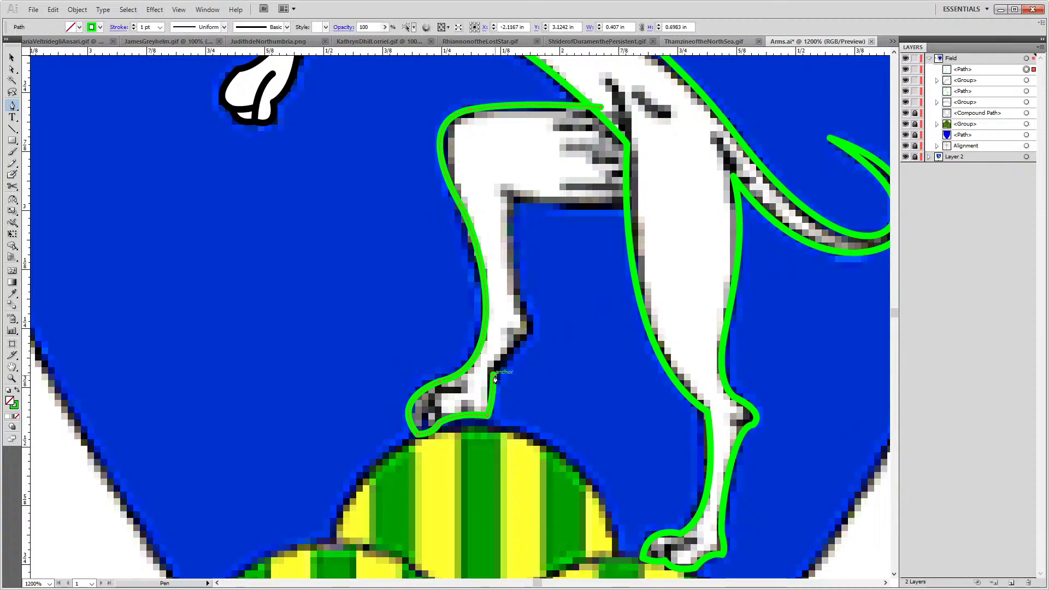
left_click_drag(494, 375, 545, 326)
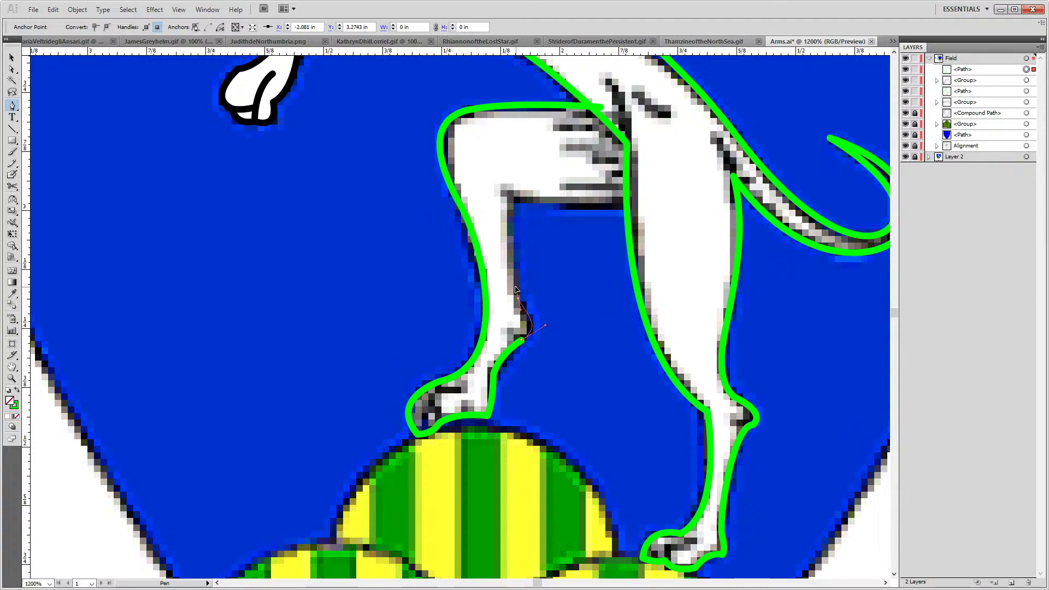
left_click(517, 294)
scroll(524, 231, "up", 1)
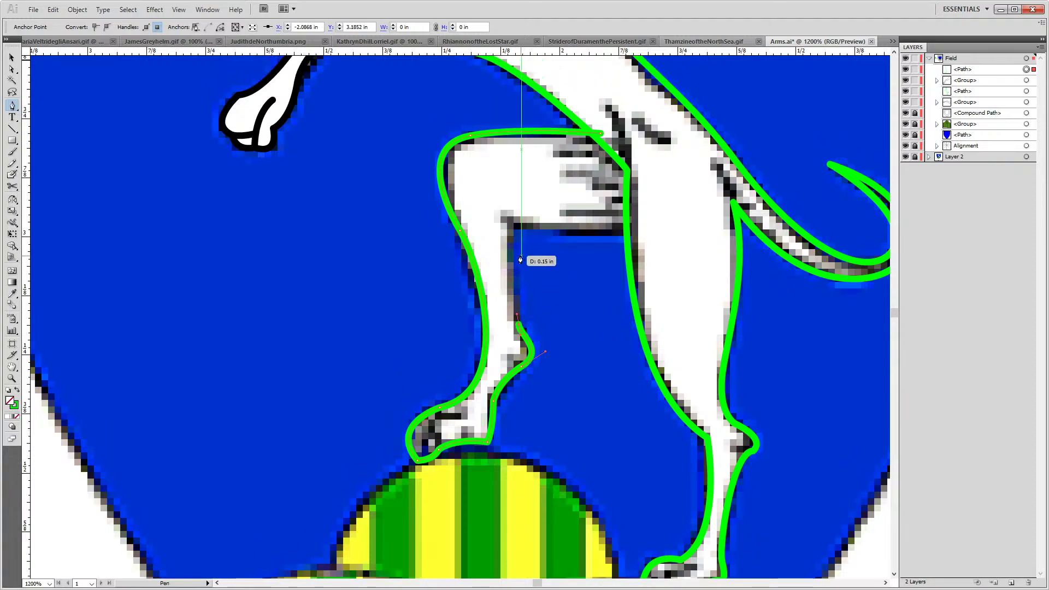
left_click_drag(504, 219, 494, 166)
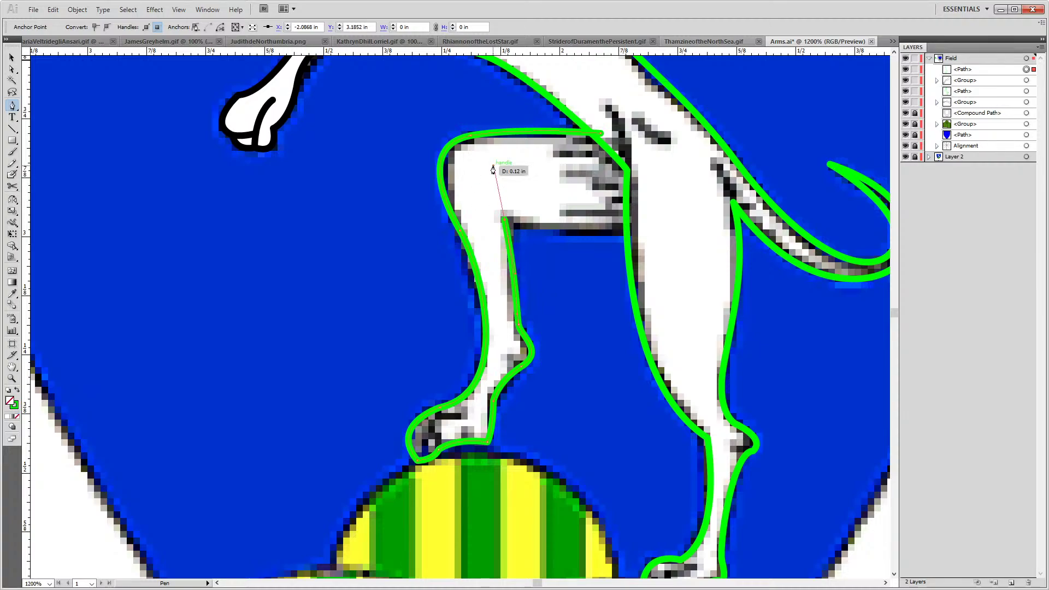
left_click(504, 224)
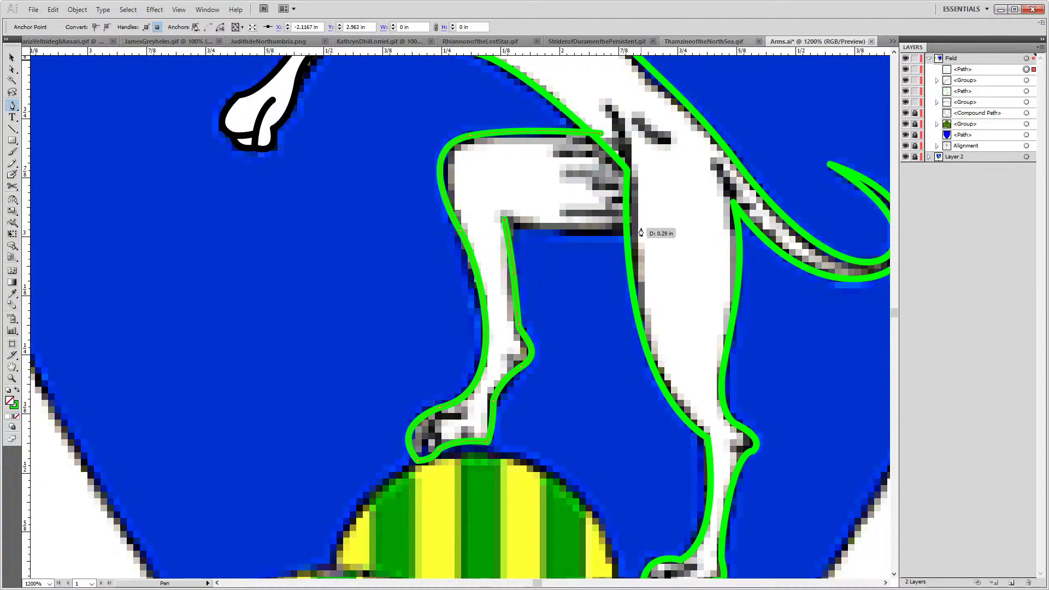
left_click_drag(641, 228, 716, 205)
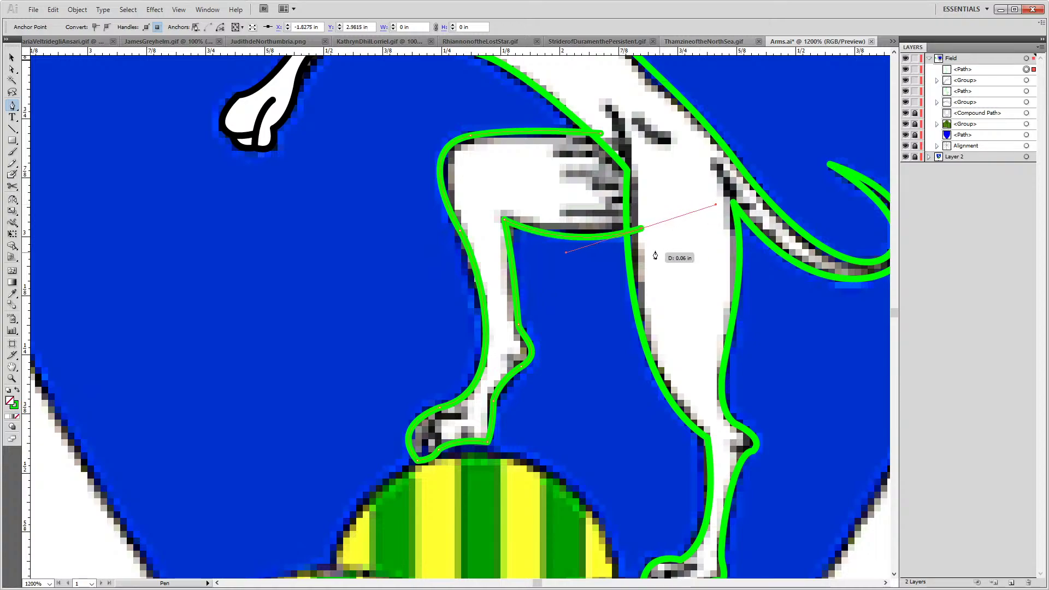
left_click(642, 229)
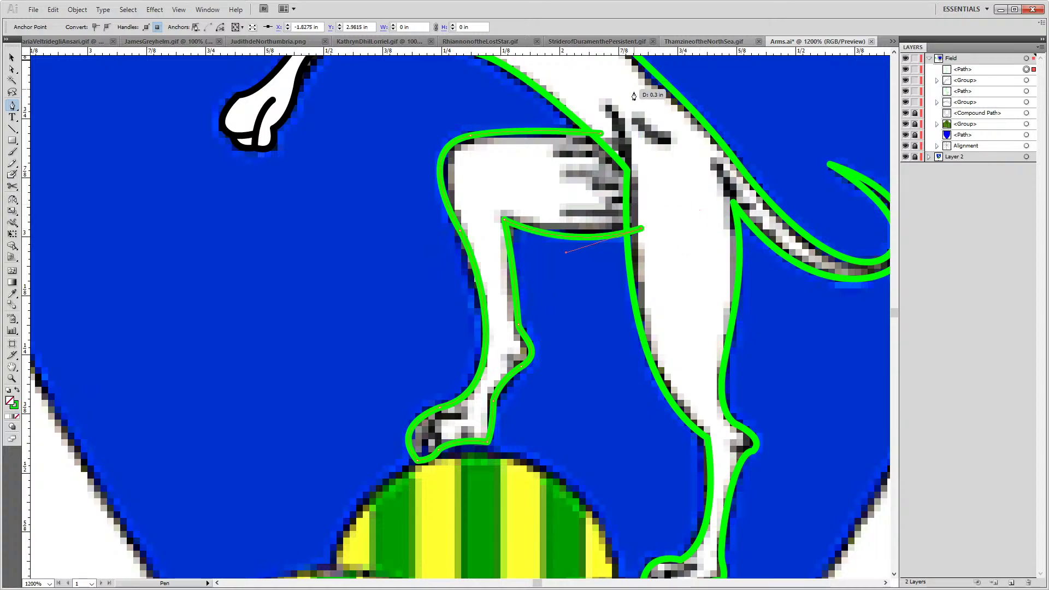
left_click(641, 163)
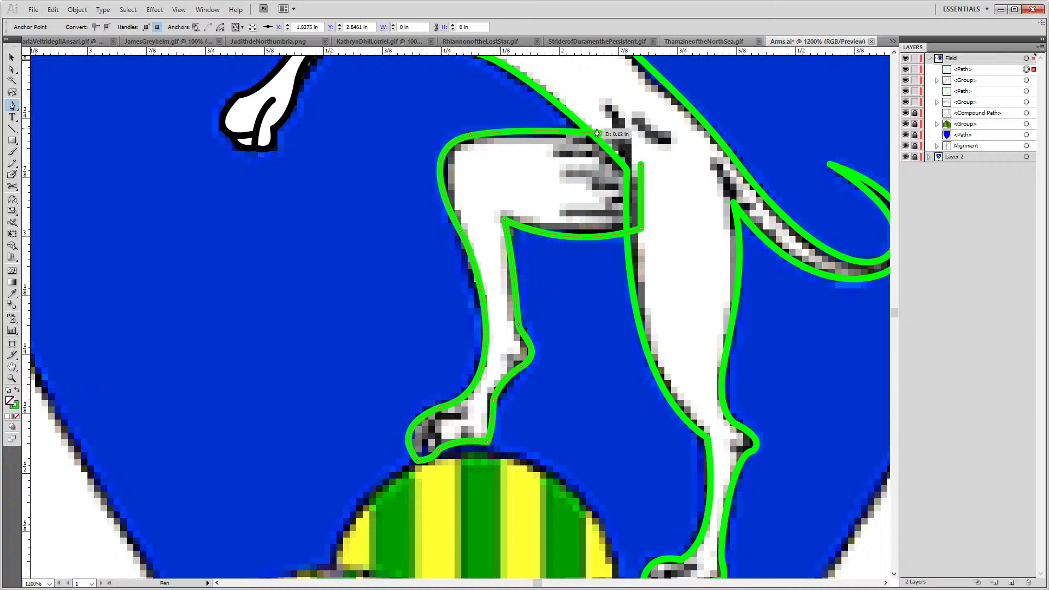
left_click(600, 133)
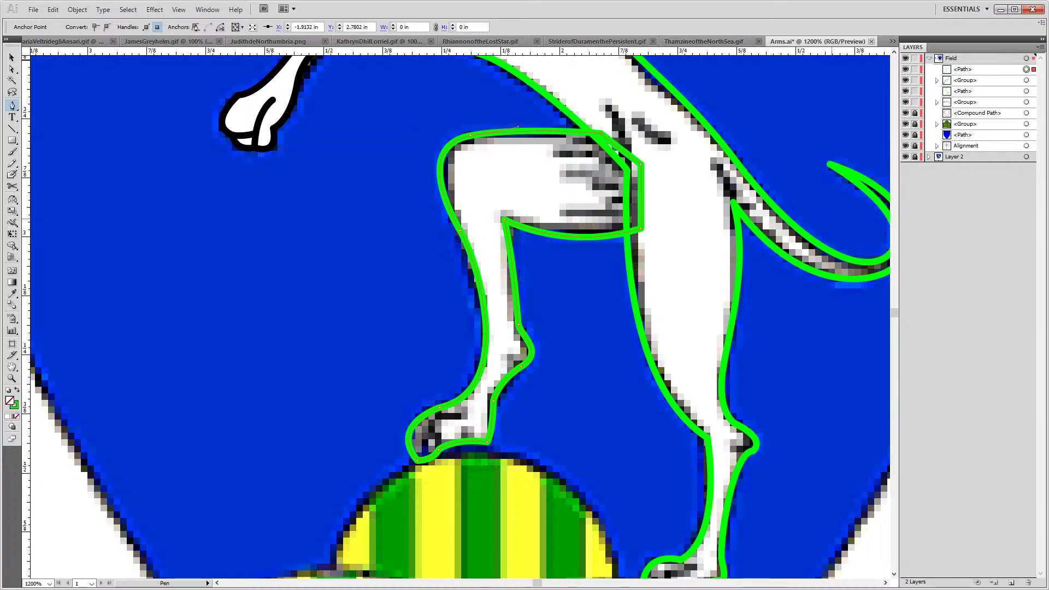
Draw a curved toe line on the hind foot and adjust its lower end
left_click_drag(592, 461, 543, 465)
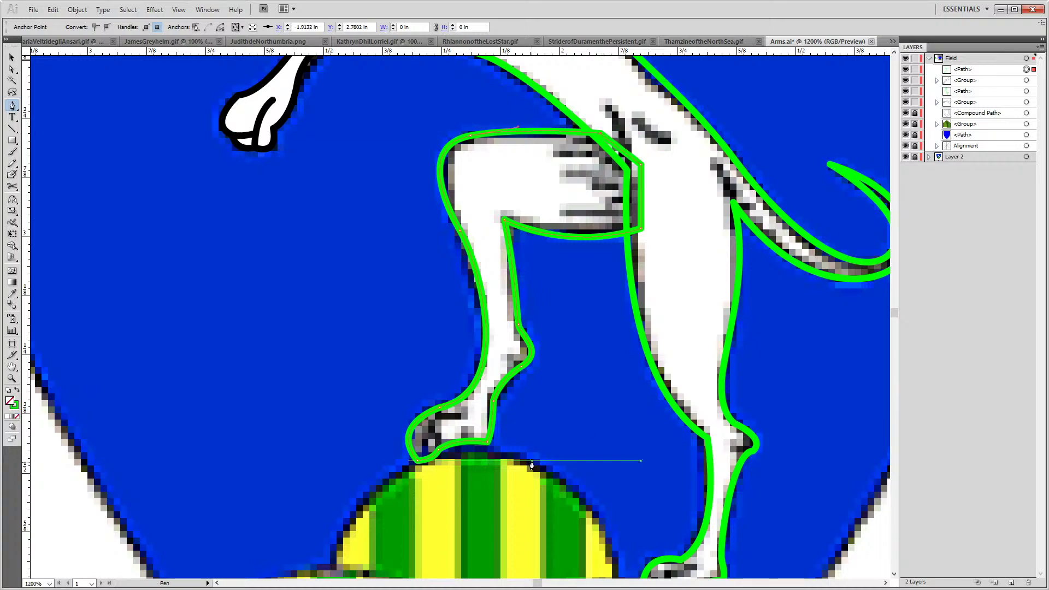
key("ctrl+z")
scroll(423, 432, "up", 3)
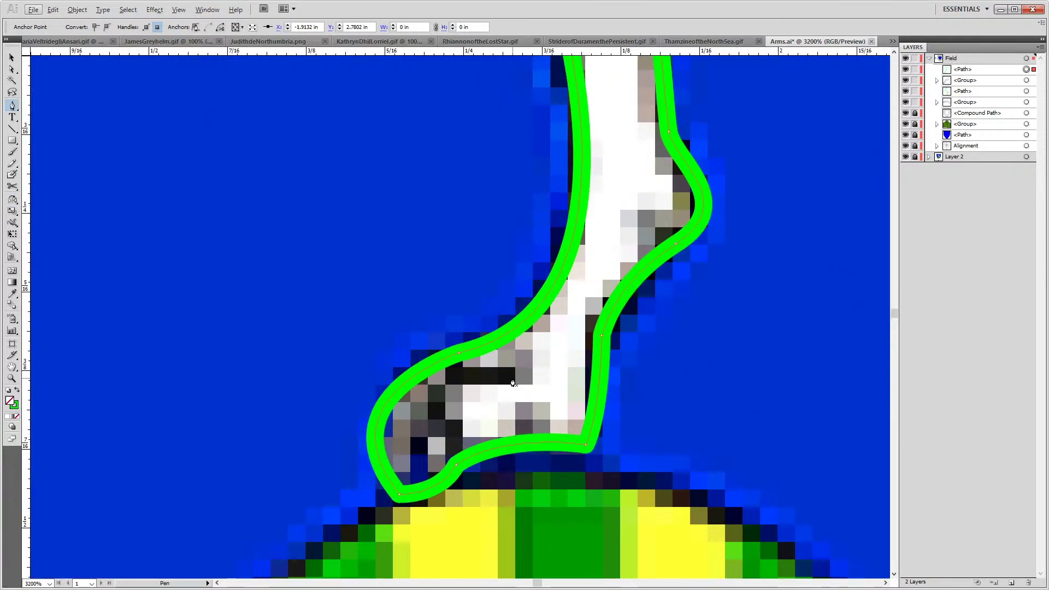
mouse_move(512, 379)
left_mouse_down()
mouse_move(432, 418)
mouse_move(435, 482)
left_mouse_up()
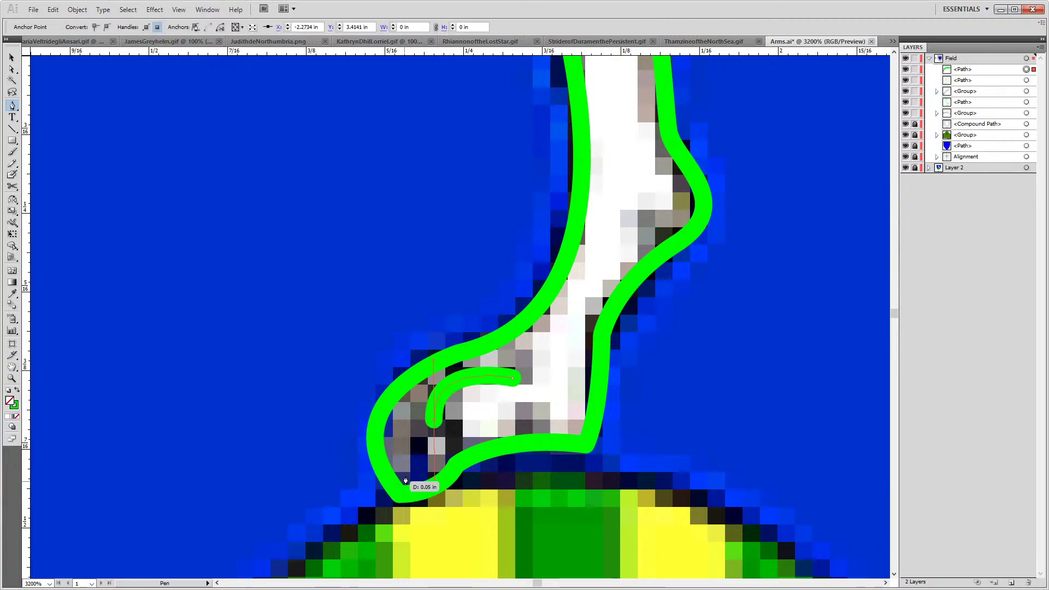
key("ctrl+z")
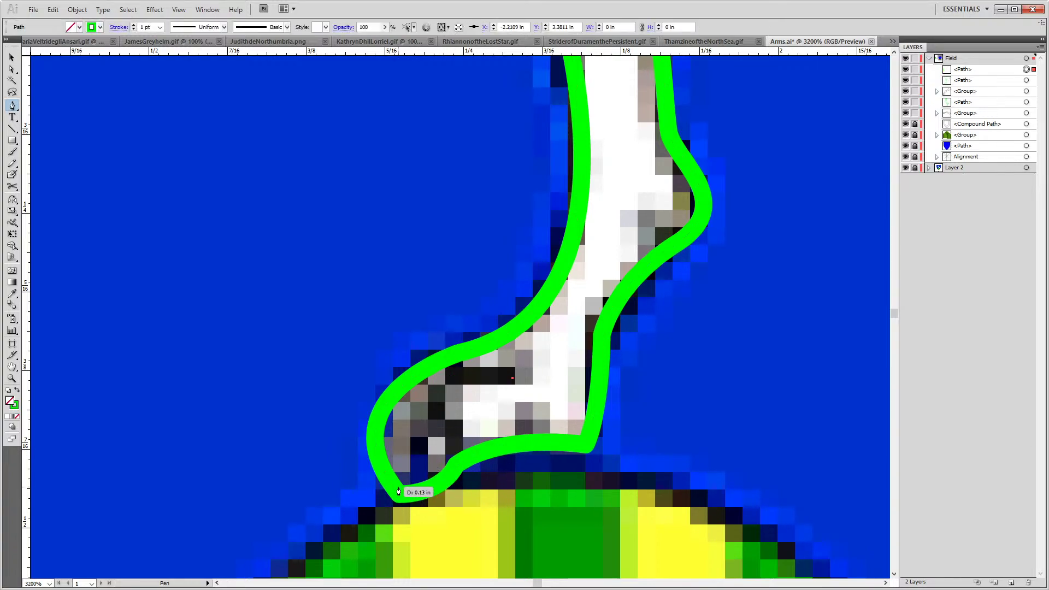
left_click_drag(407, 482, 410, 505)
scroll(404, 492, "down", 5)
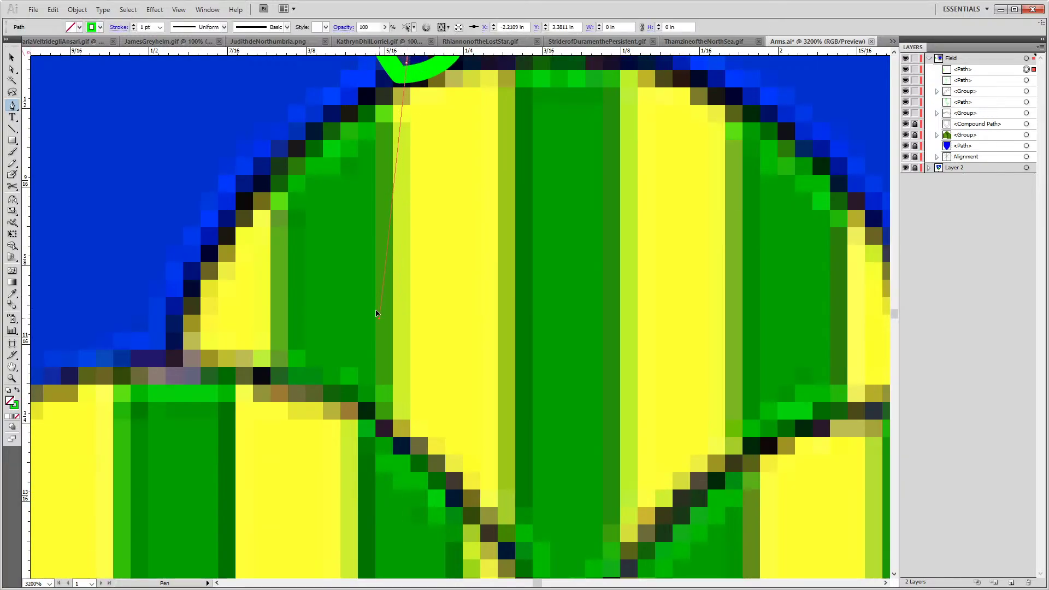
scroll(402, 323, "up", 3)
left_click_drag(402, 324, 393, 478)
key("ctrl")
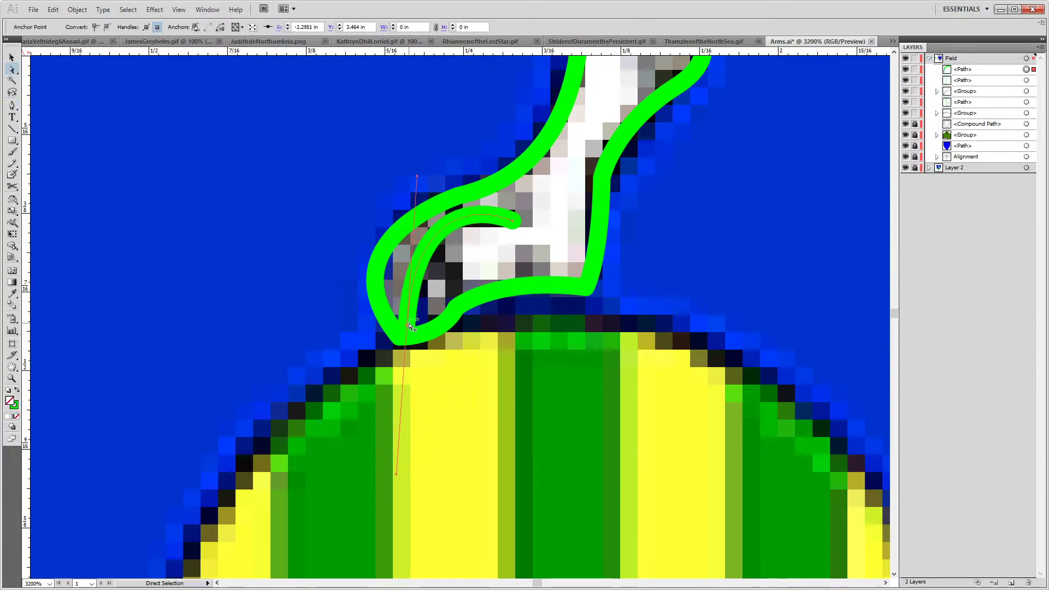
left_click_drag(410, 326, 399, 340)
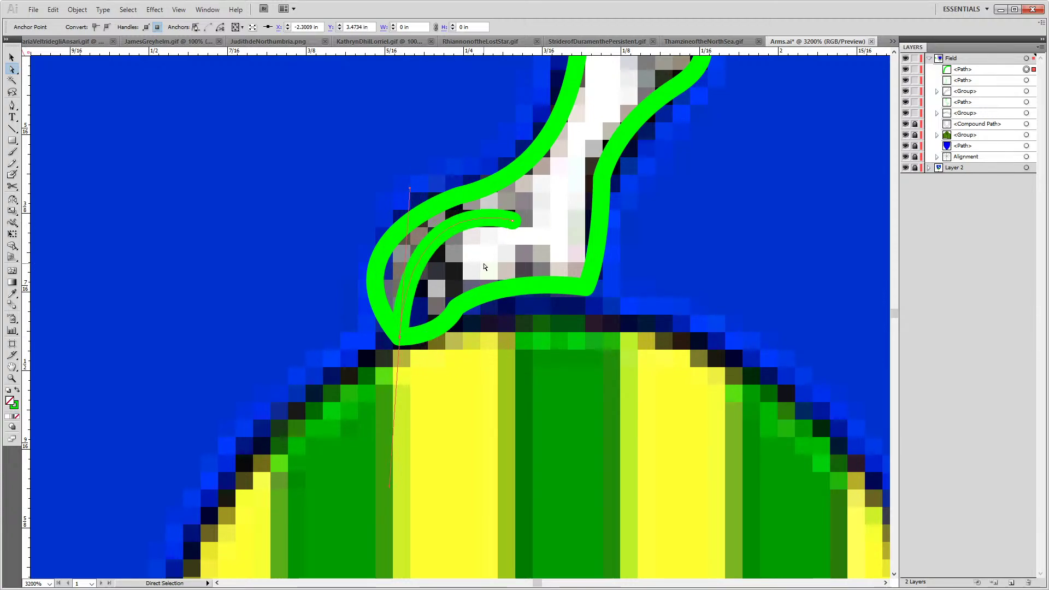
key("p")
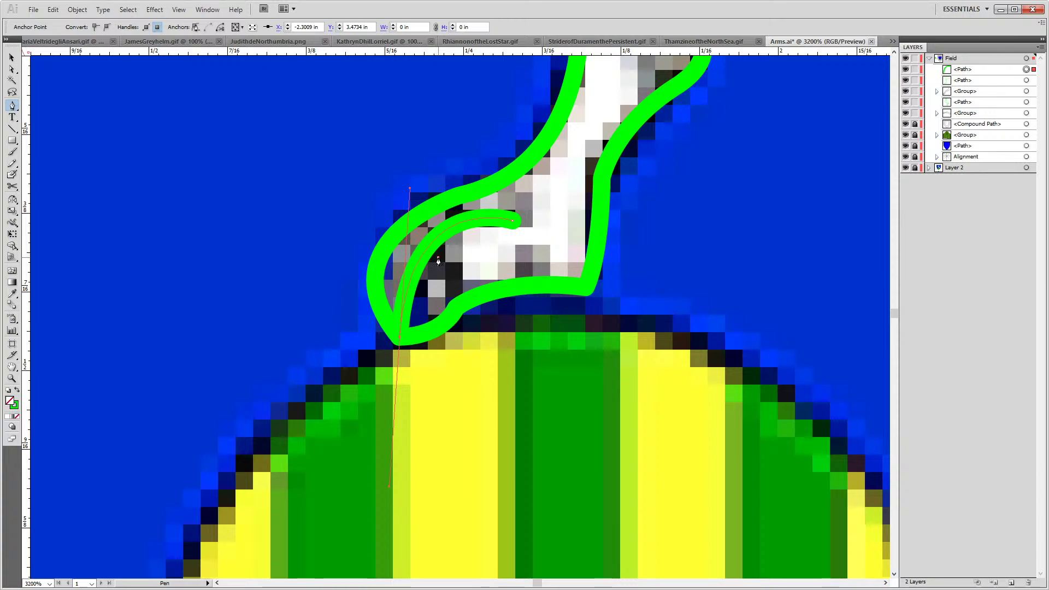
Add a second toe line, nudge its anchors, and group all the lower-leg paths
left_click(438, 258)
left_click_drag(458, 291, 462, 314)
key("a")
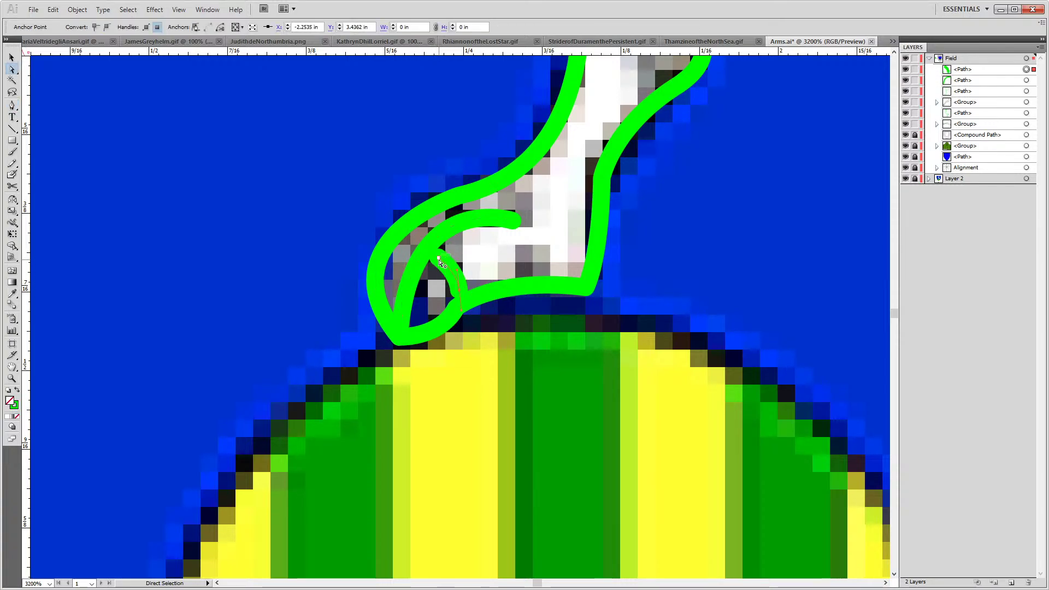
left_click_drag(437, 257, 430, 250)
left_click_drag(462, 295, 458, 309)
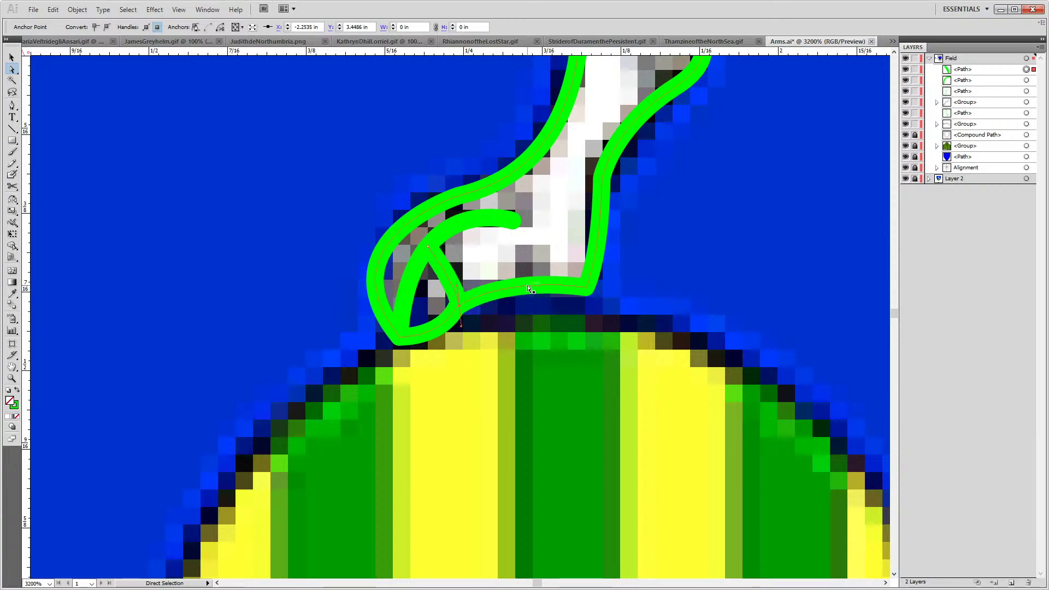
scroll(530, 288, "down", 5)
left_click_drag(481, 259, 549, 327)
key("ctrl+g")
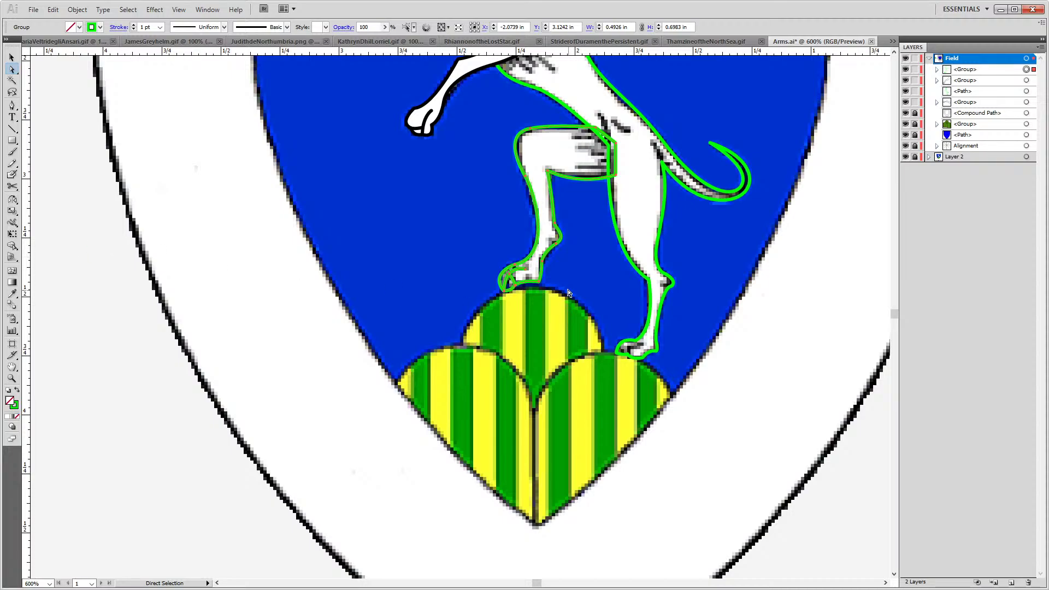
scroll(568, 293, "up", 10)
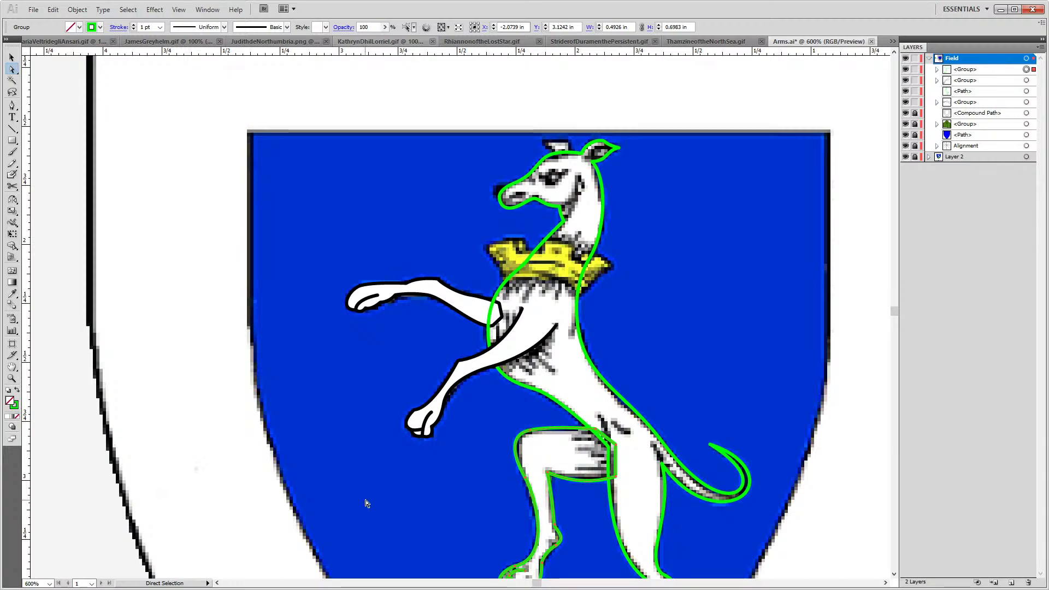
scroll(429, 426, "up", 1)
scroll(421, 383, "down", 5)
scroll(394, 277, "up", 2)
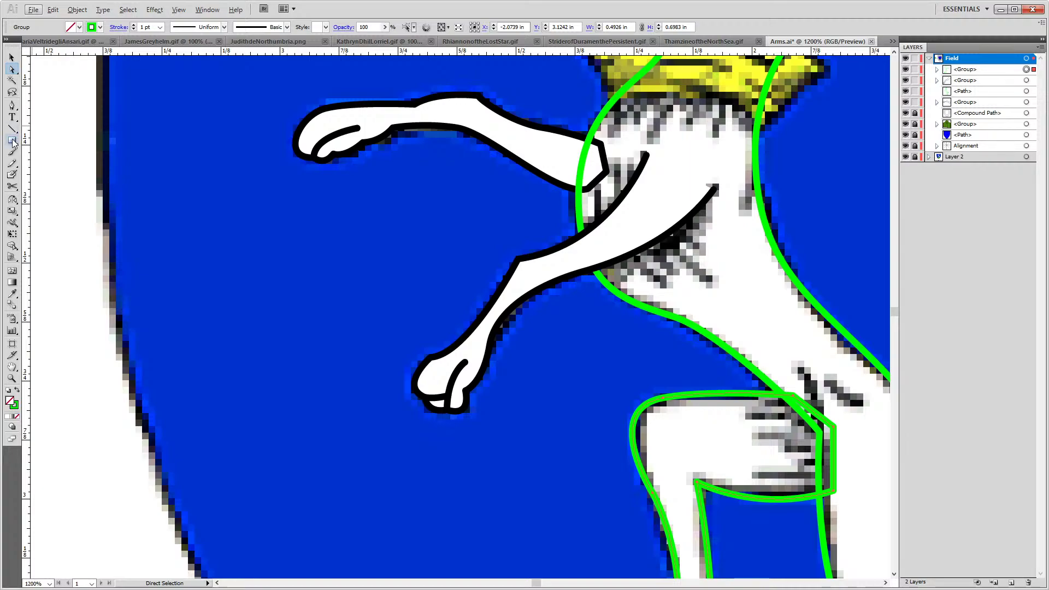
Give the traced hind leg a black outline and a pure white fill on the thigh
double_click(15, 407)
left_click_drag(426, 345, 382, 371)
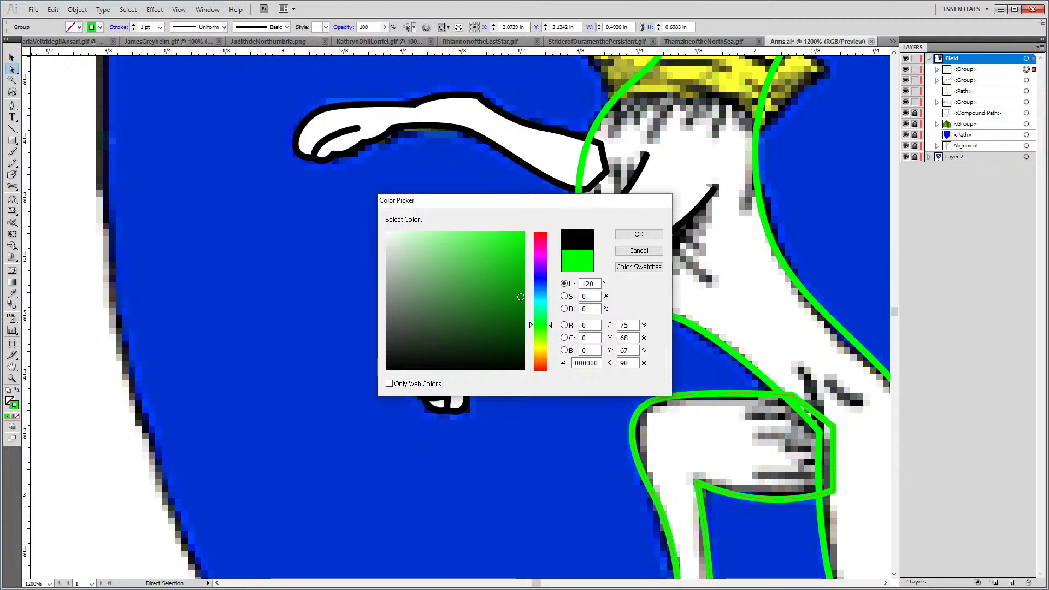
left_click(638, 235)
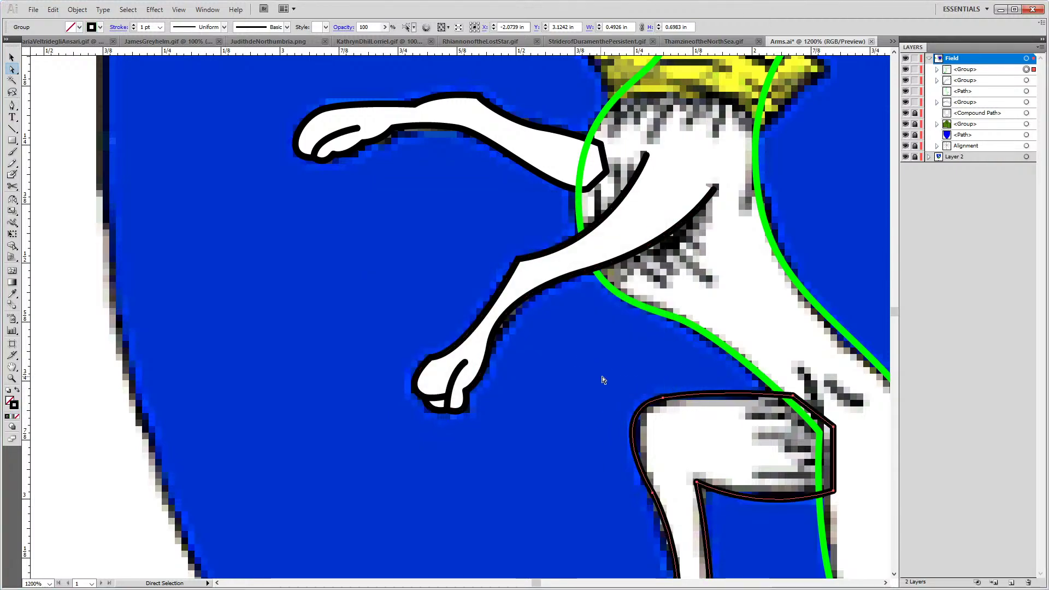
left_click(642, 395)
left_click(663, 398)
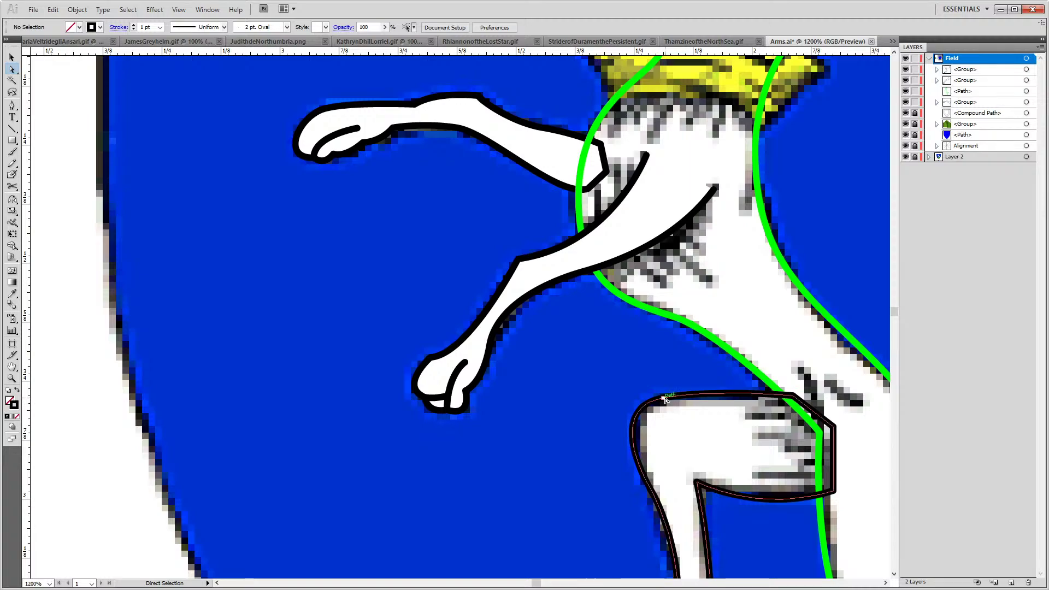
double_click(9, 407)
left_click_drag(409, 245, 386, 232)
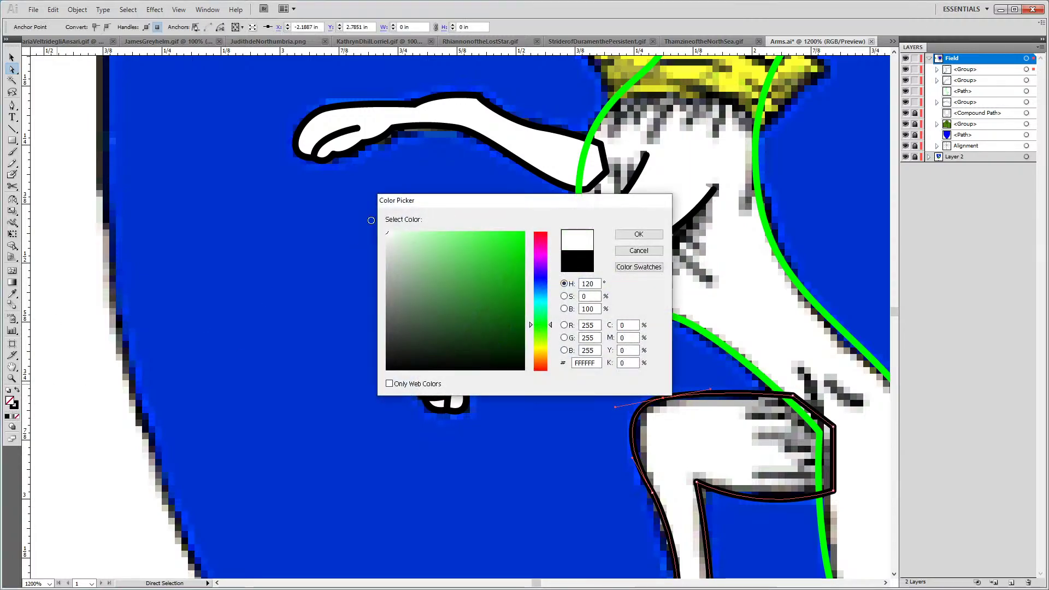
left_click(639, 235)
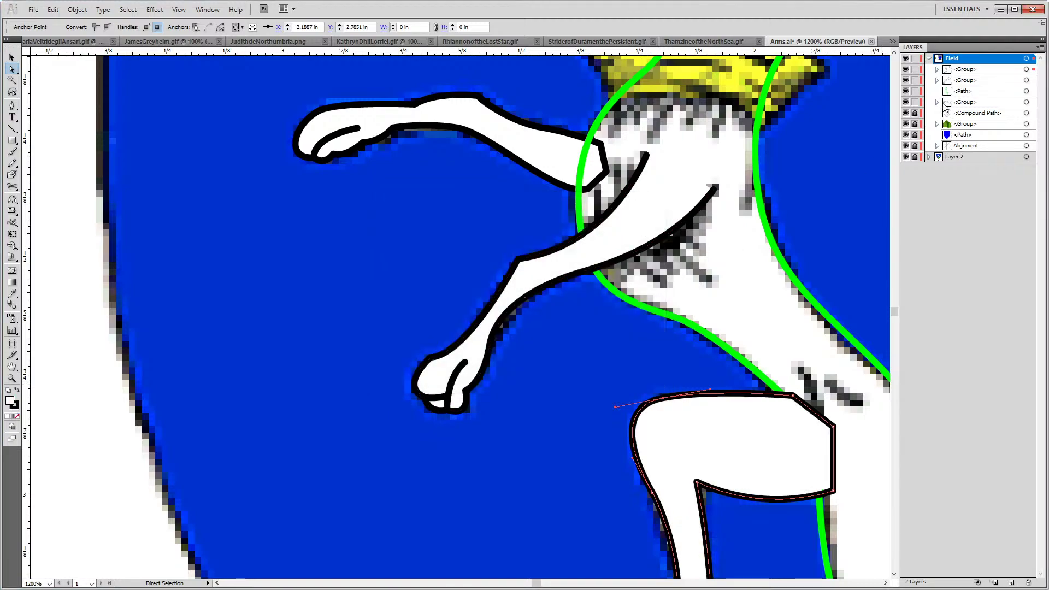
Move the hind leg group beneath the green body outline in the Layers panel
left_click_drag(965, 69, 961, 96)
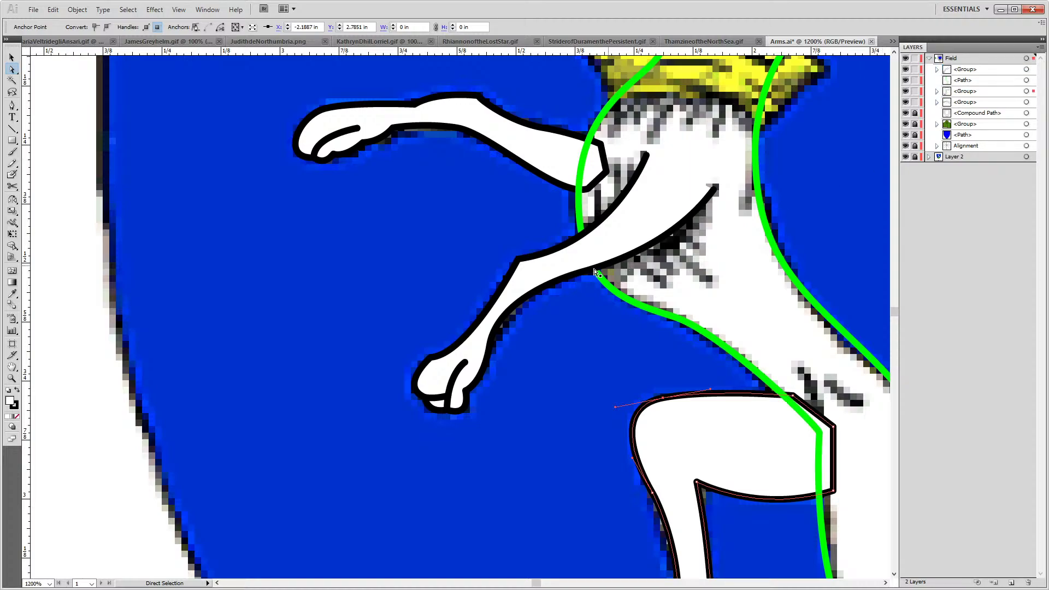
left_click(347, 300)
left_click_drag(654, 306, 252, 61)
Bring the hound's head into view and select the green head outline path
left_click_drag(550, 295, 590, 375)
left_click_drag(399, 145, 481, 255)
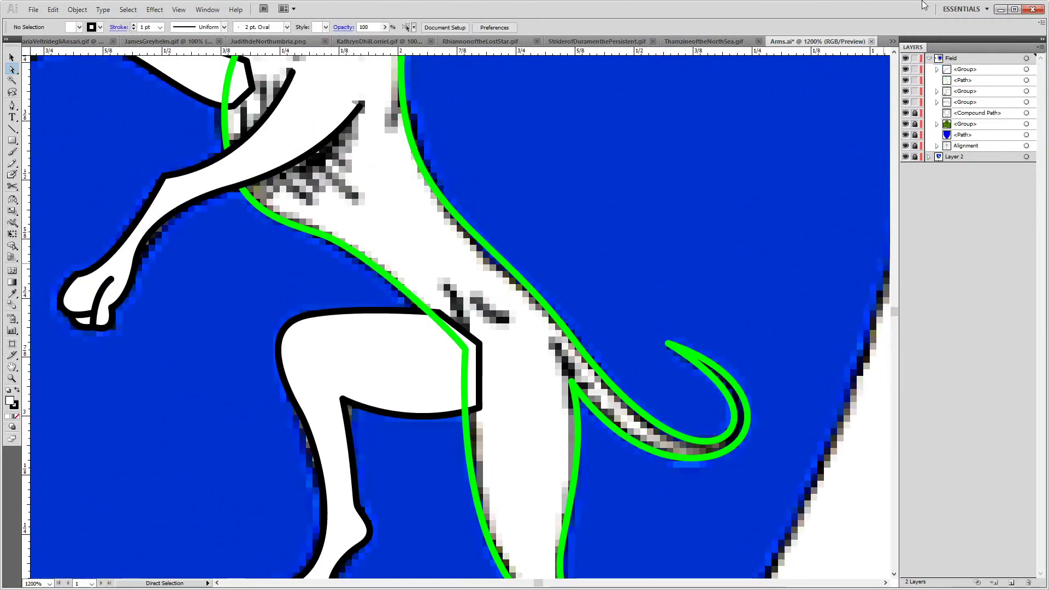
left_click_drag(421, 164, 513, 303)
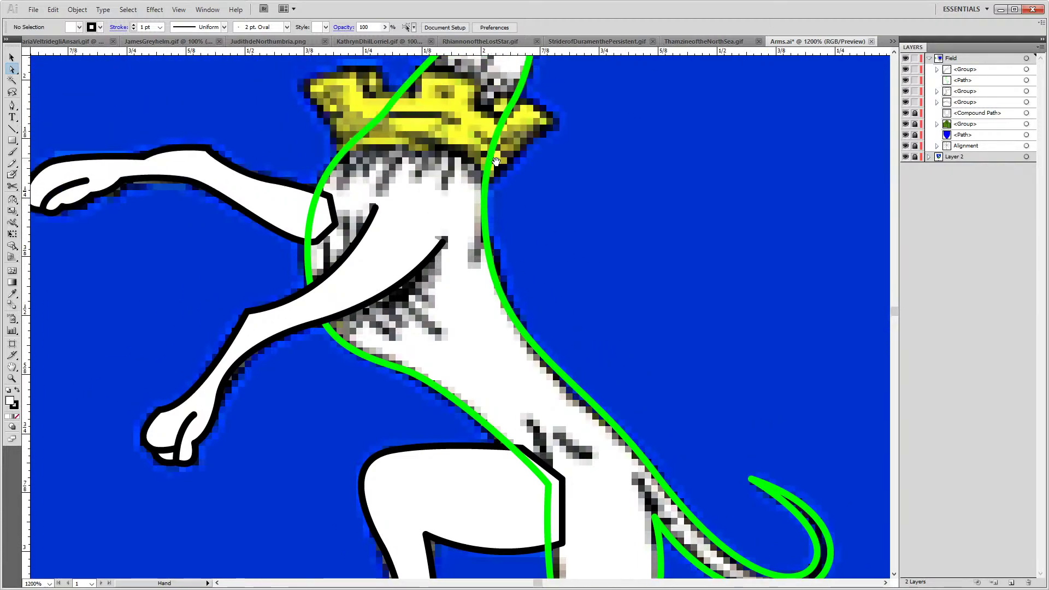
left_click_drag(543, 235, 566, 280)
left_click_drag(494, 55, 521, 231)
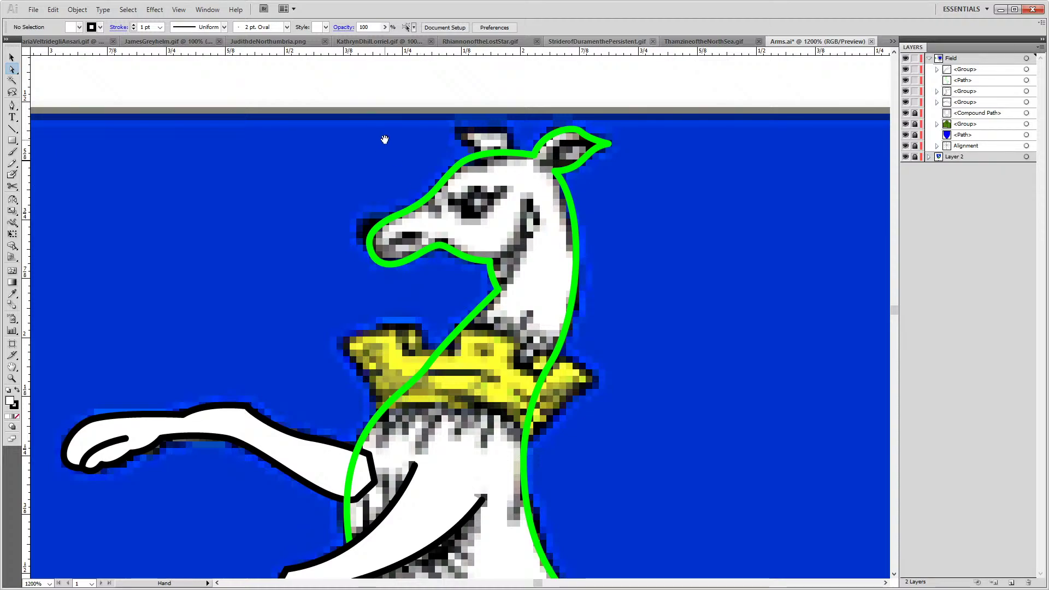
left_click_drag(439, 159, 489, 262)
key("p")
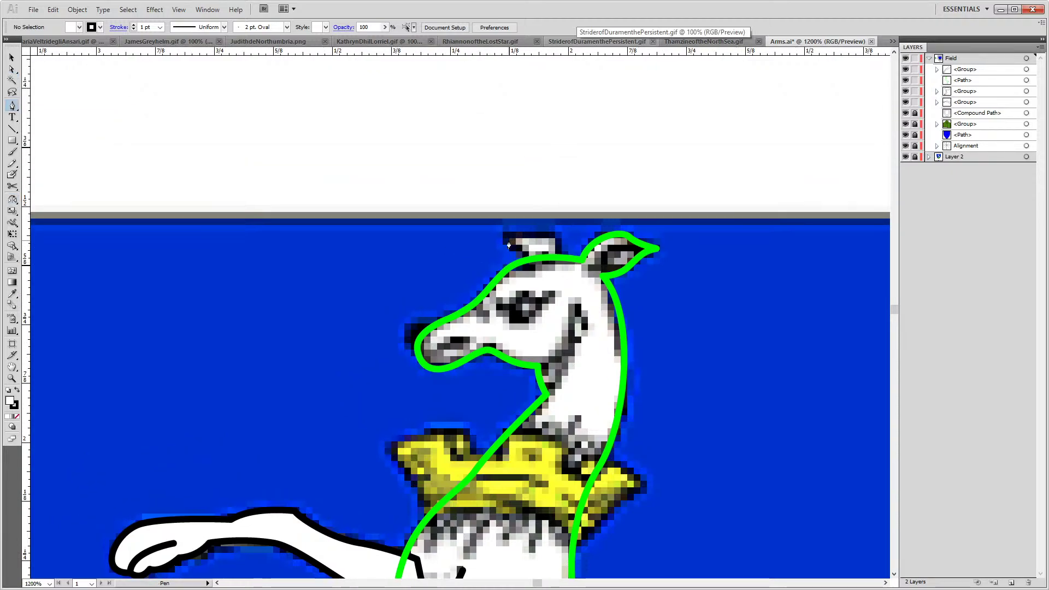
key("a")
left_click(615, 304)
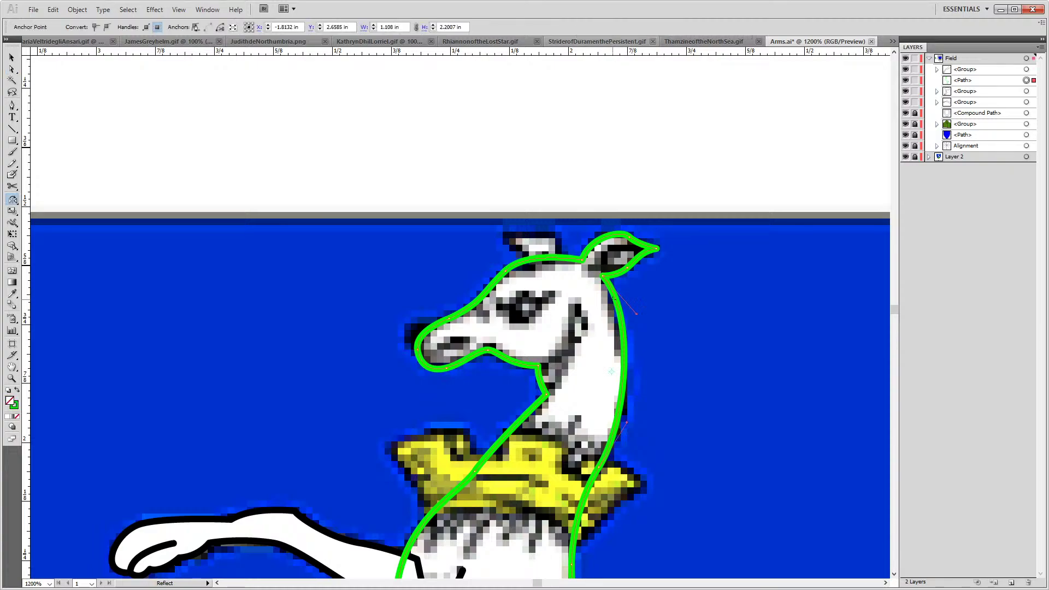
key("p")
Trace the left ear as a closed curved Pen path from base to tip and back
left_click(565, 268)
left_click_drag(551, 237, 538, 237)
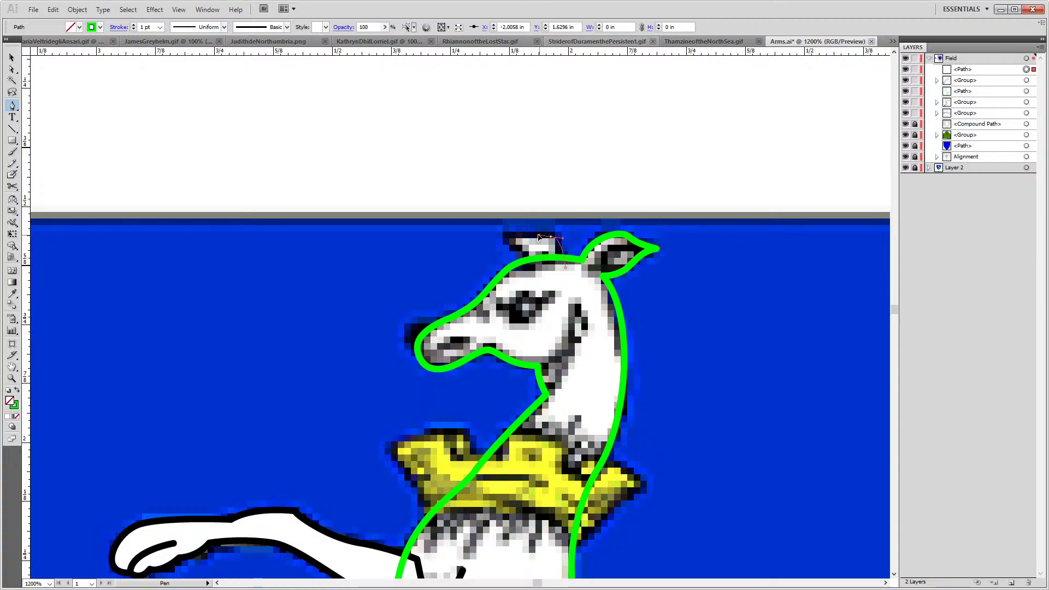
left_click(501, 236)
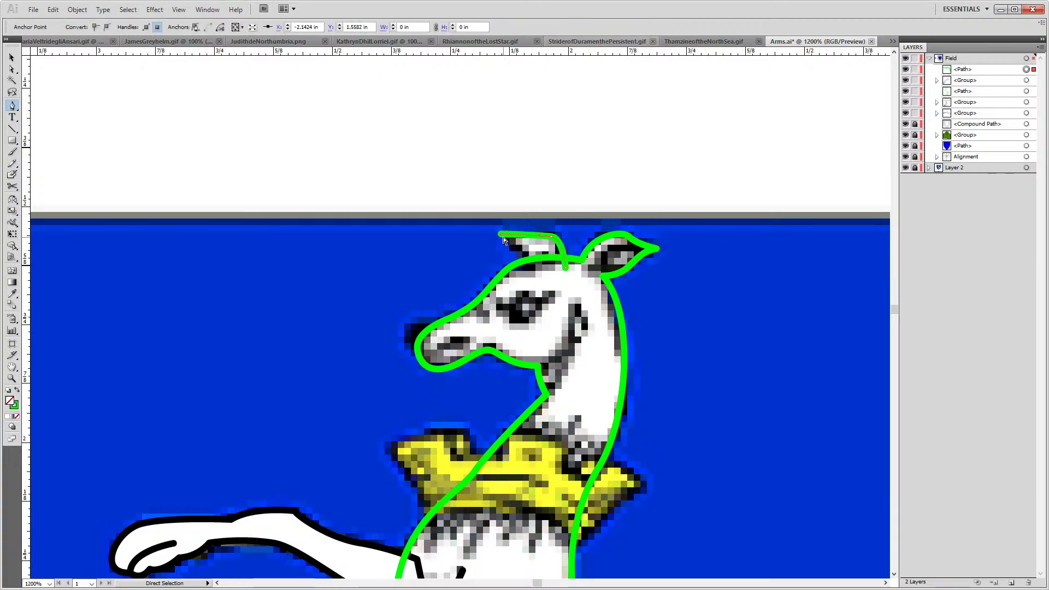
key("ctrl+z")
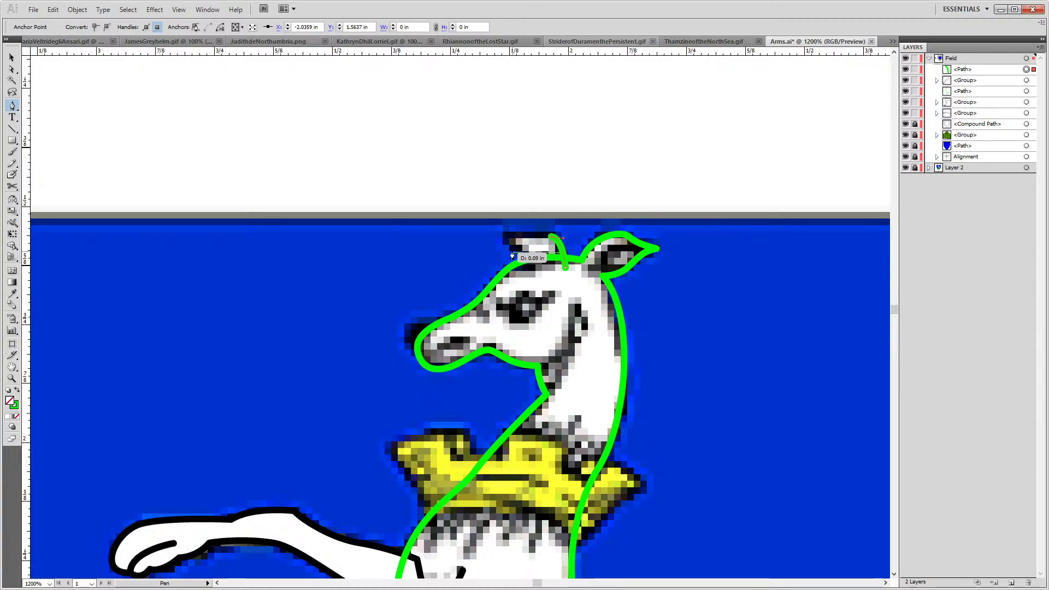
left_click_drag(506, 233, 499, 229)
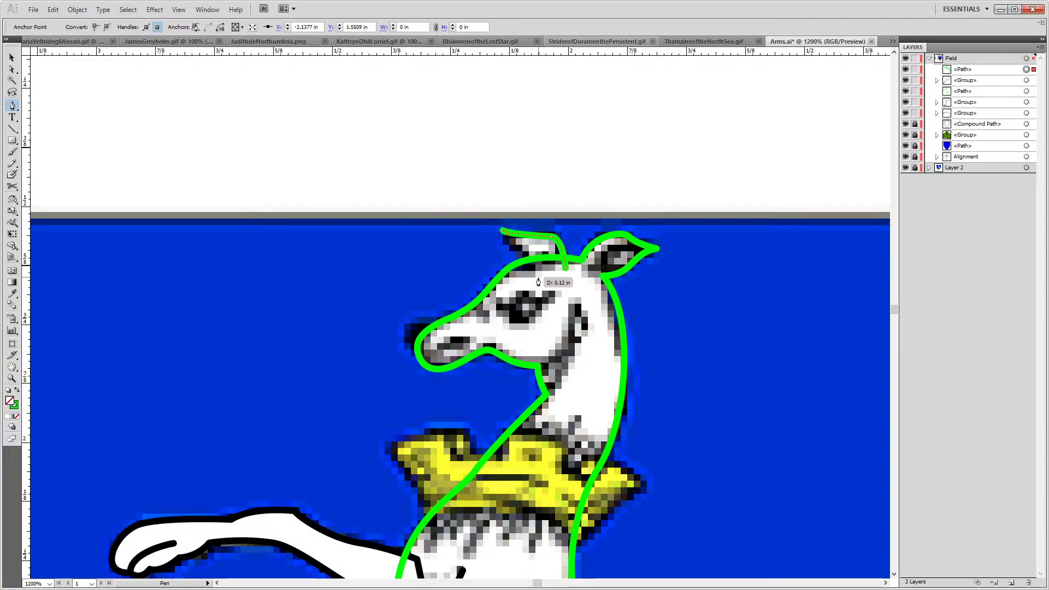
left_click_drag(540, 278, 545, 282)
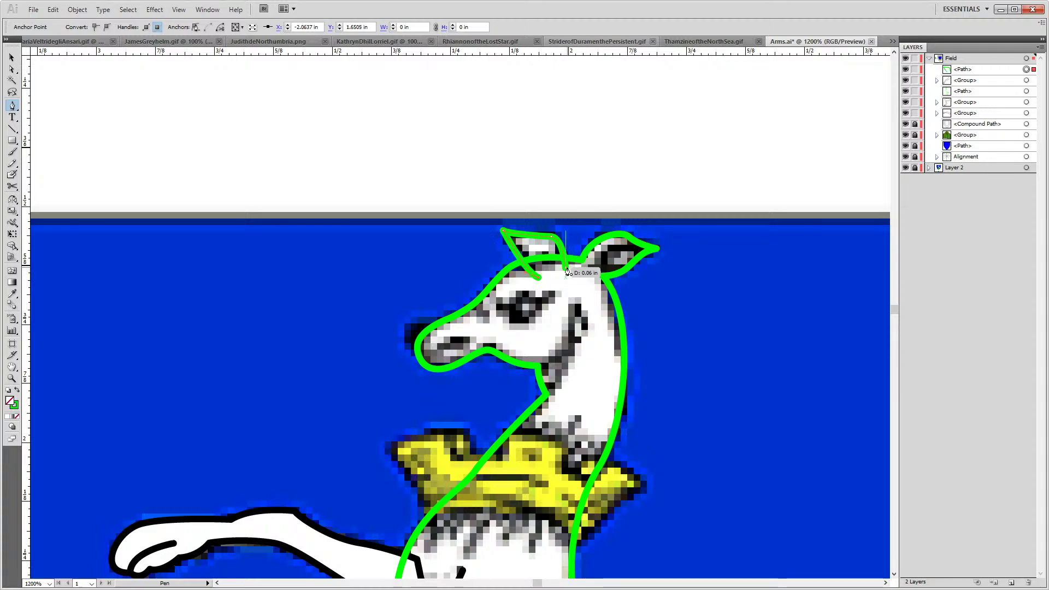
left_click(564, 269)
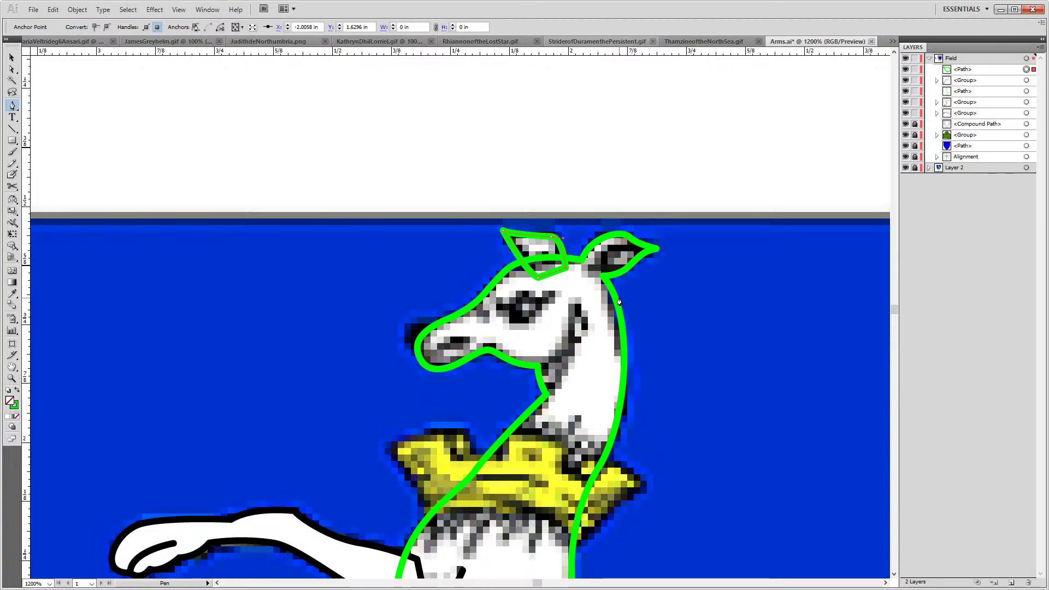
Eyedrop the leg's white fill and black outline onto the ear and layer it behind the green outline
key("i")
left_click(336, 559)
key("v")
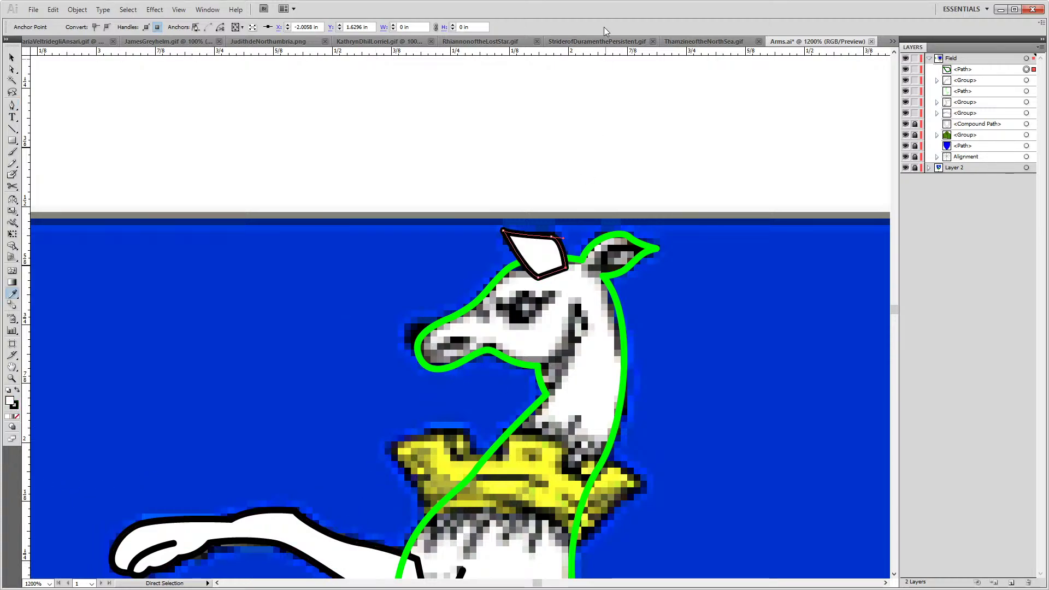
left_click_drag(955, 71, 957, 97)
Zoom to the muzzle and trace the nose as a closed curved Pen shape
left_click(757, 316)
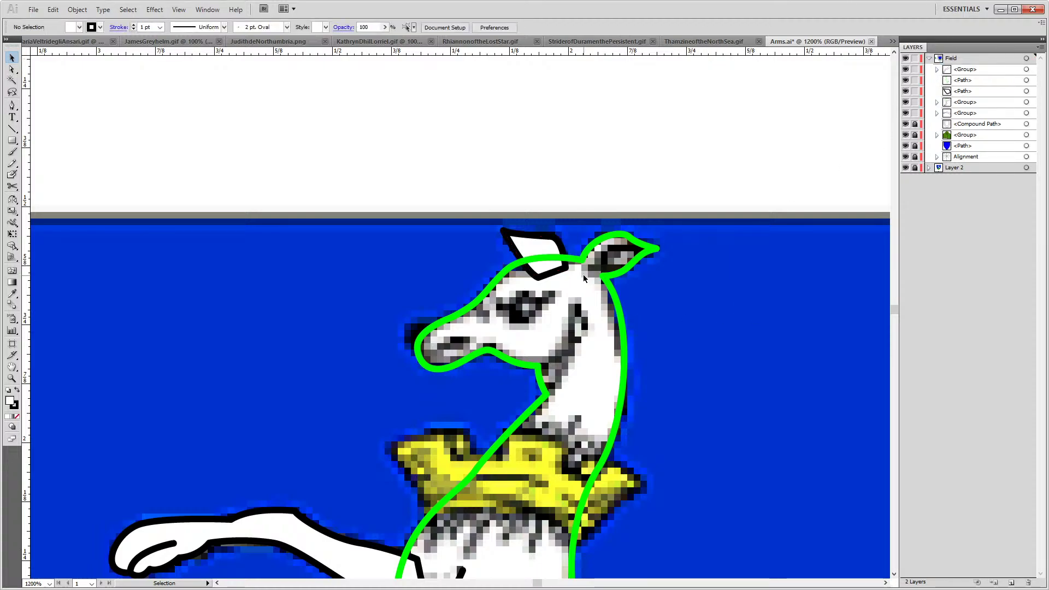
scroll(620, 278, "up", 2)
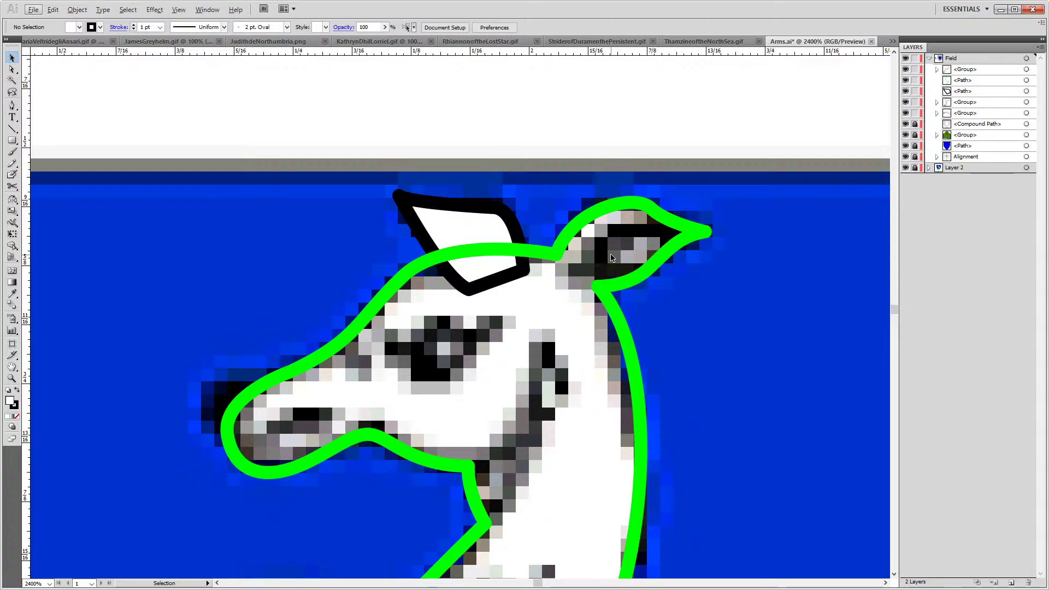
left_click_drag(137, 321, 371, 311)
key("p")
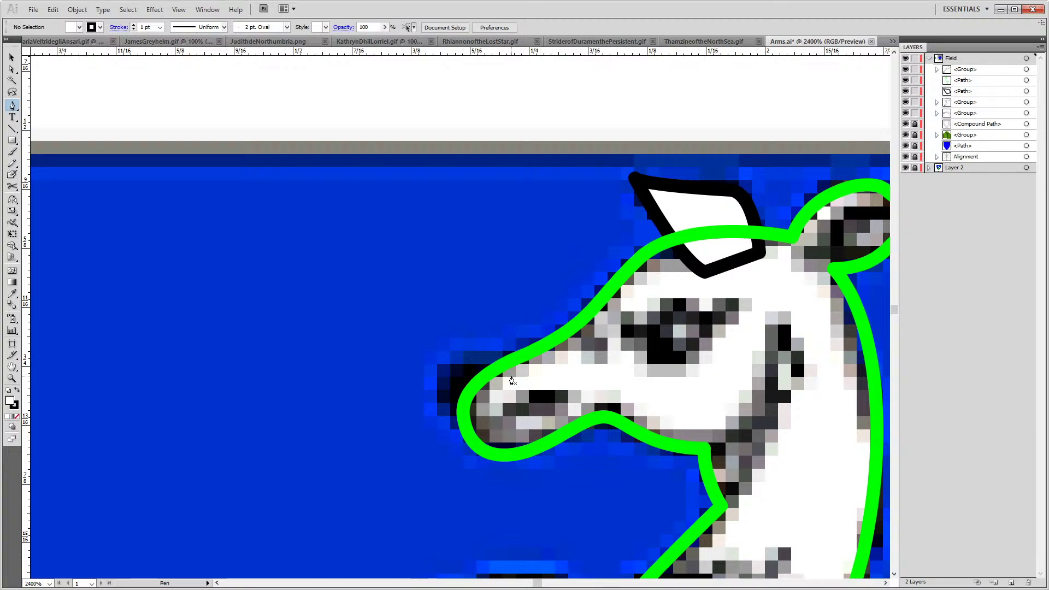
left_click_drag(512, 381, 430, 434)
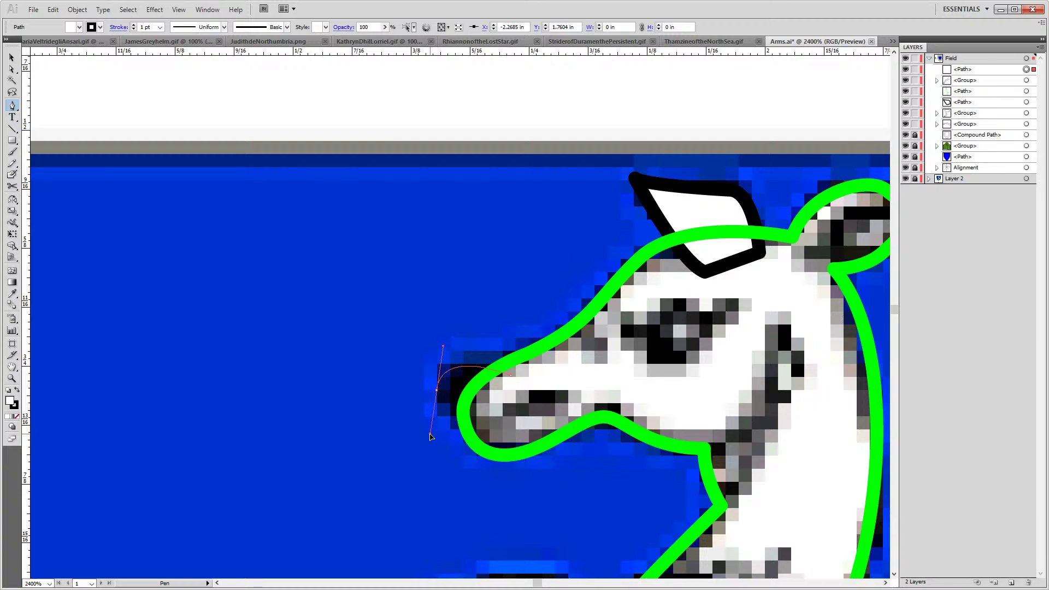
left_click_drag(436, 393, 435, 394)
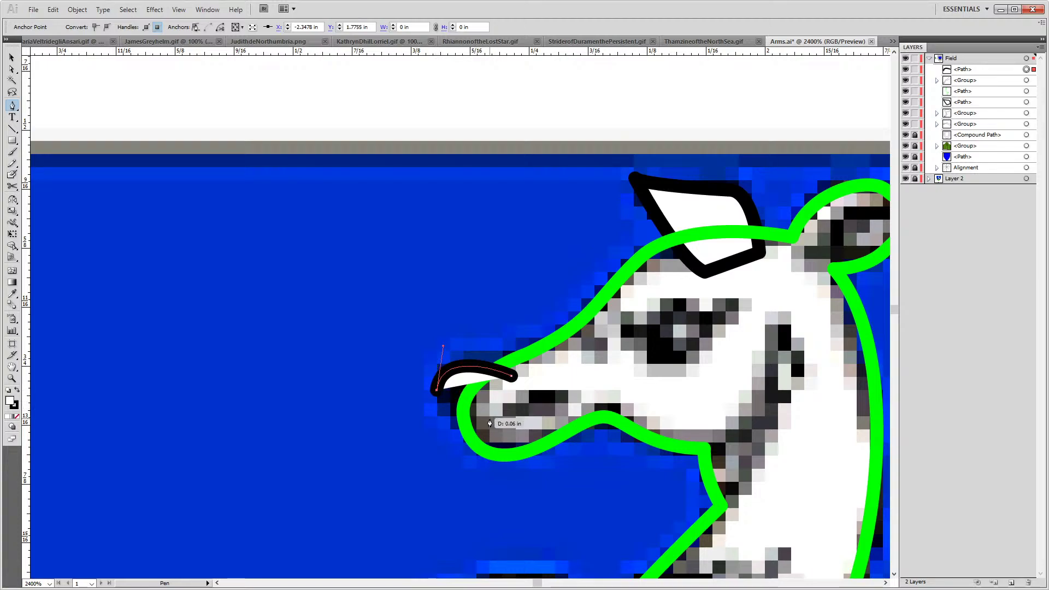
left_click_drag(490, 424, 526, 408)
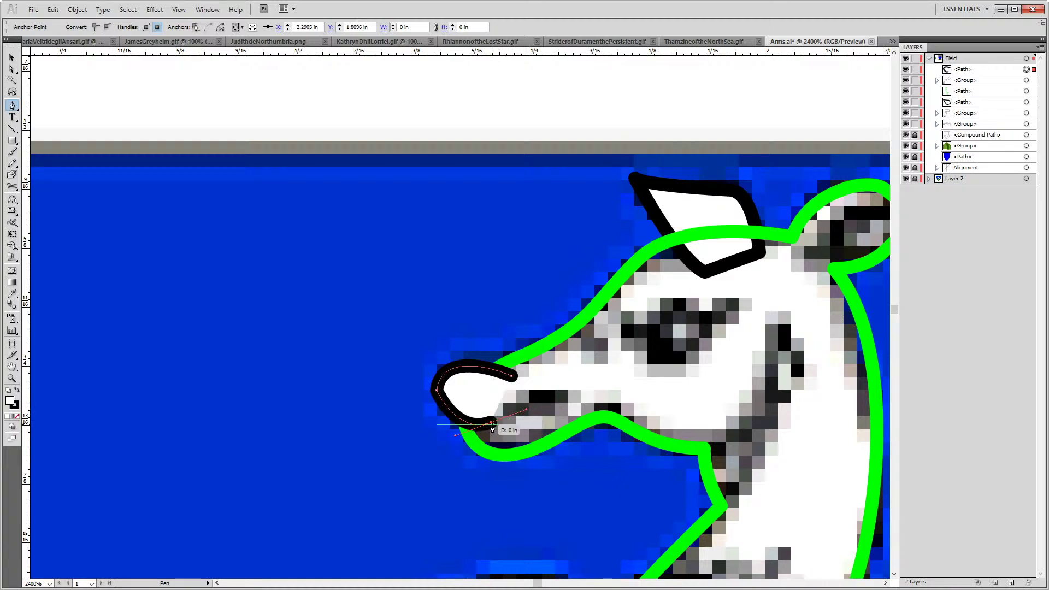
left_click_drag(490, 428, 503, 424)
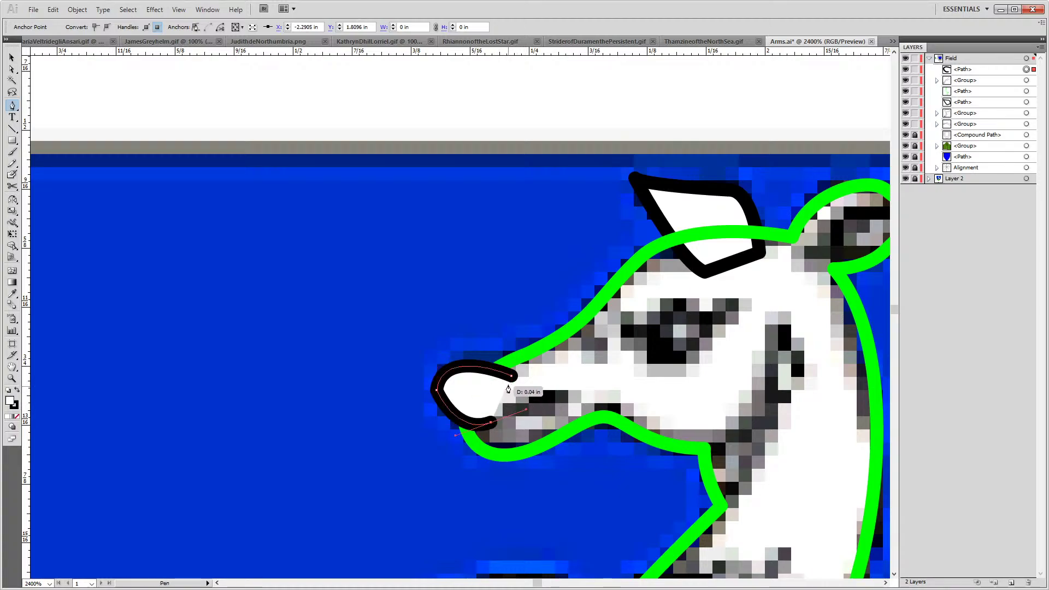
left_click(511, 376)
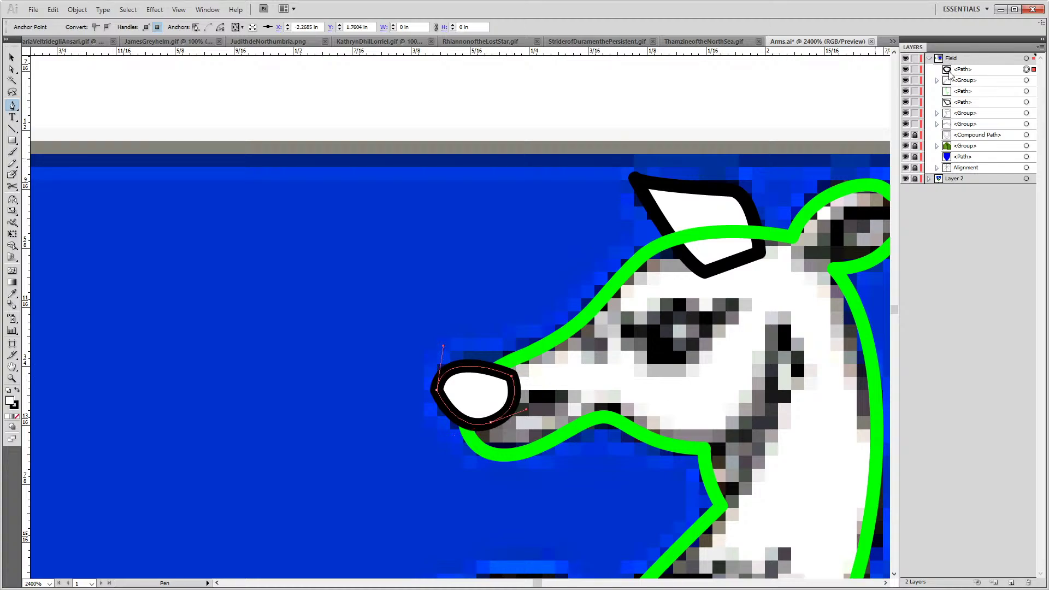
Move the nose behind the green outline and fill it pure black
left_click_drag(950, 73, 956, 105)
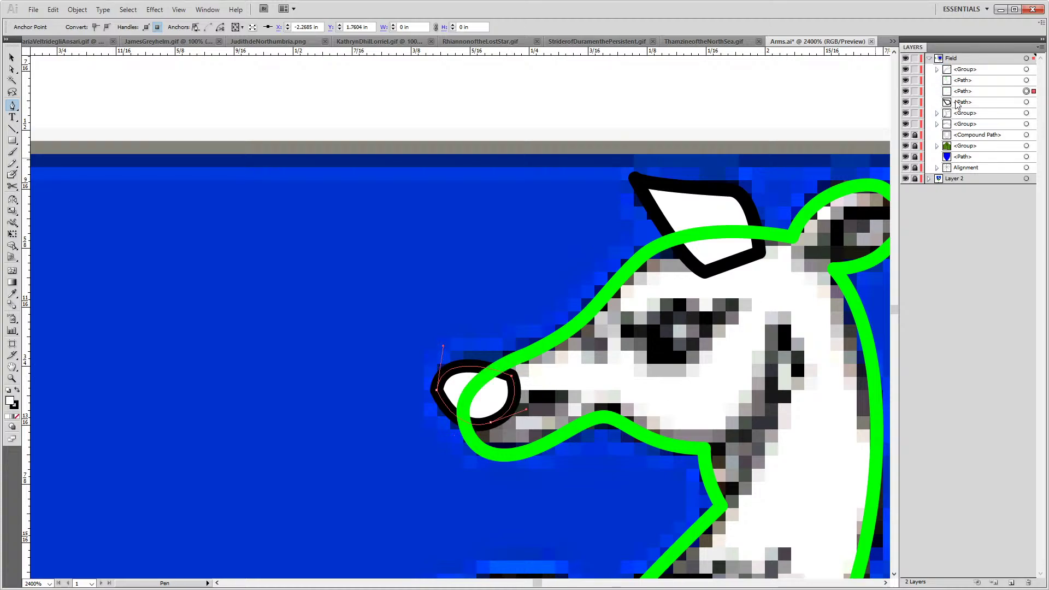
double_click(10, 402)
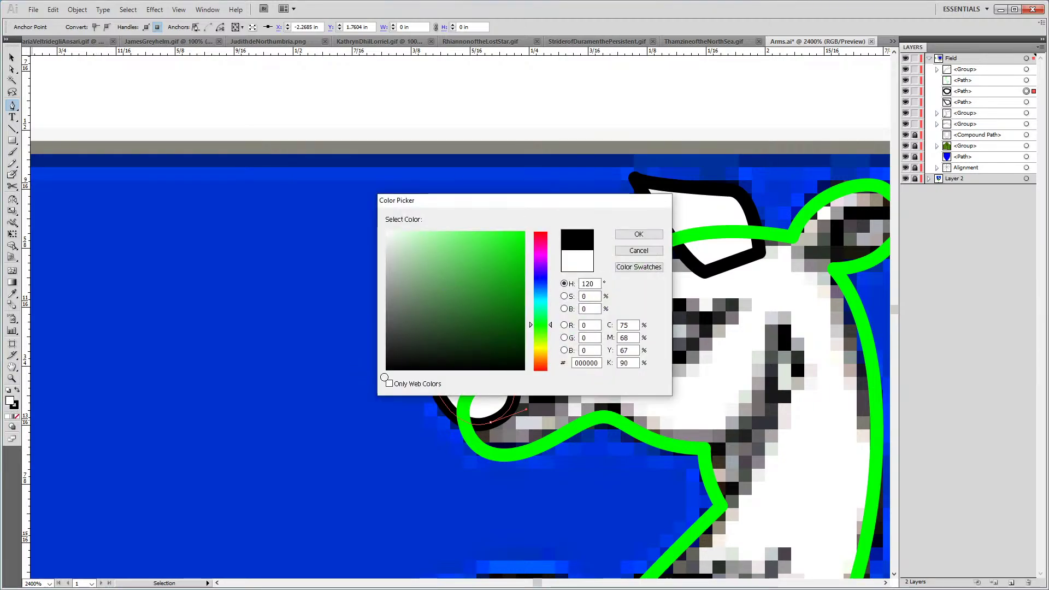
left_click(389, 364)
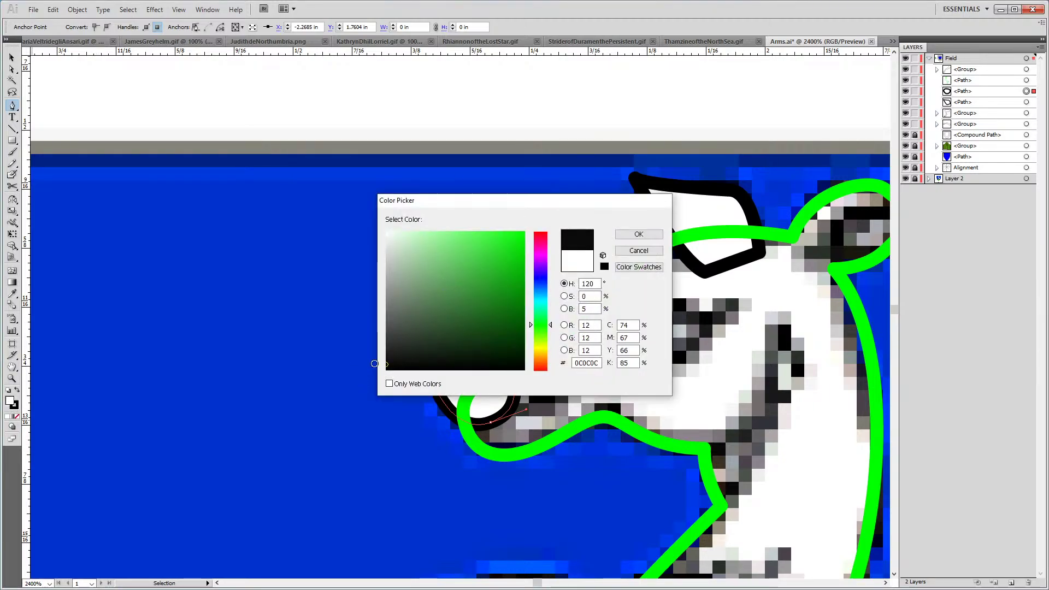
left_click_drag(389, 364, 384, 374)
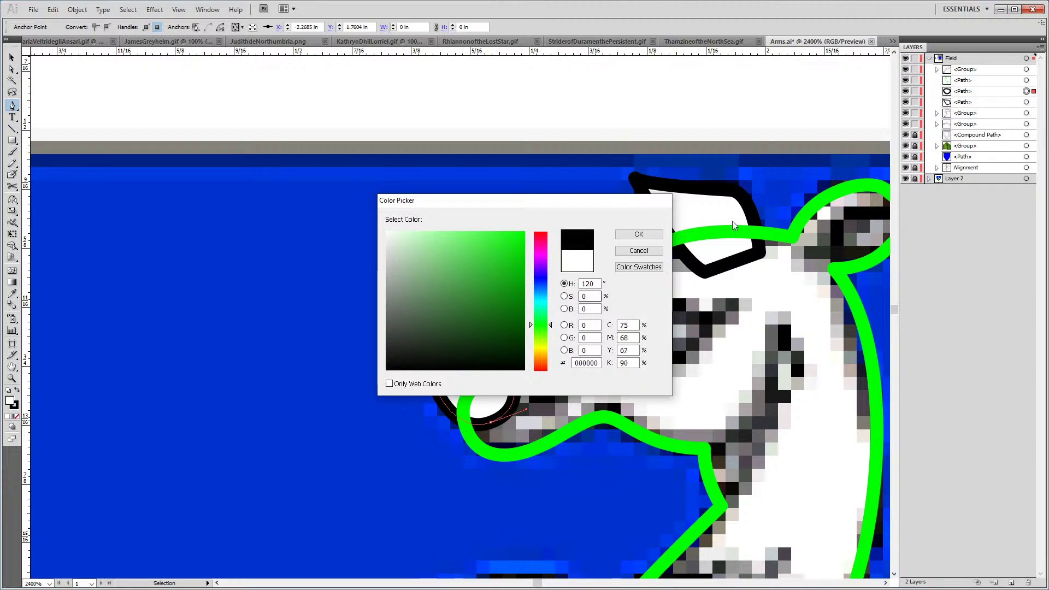
left_click(646, 237)
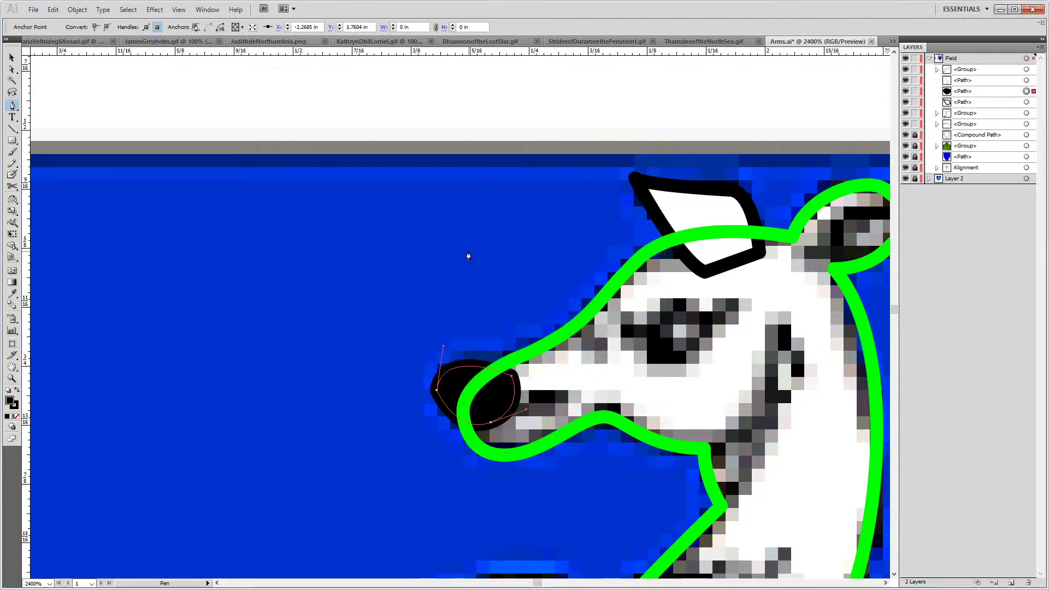
key("v")
left_click(391, 299)
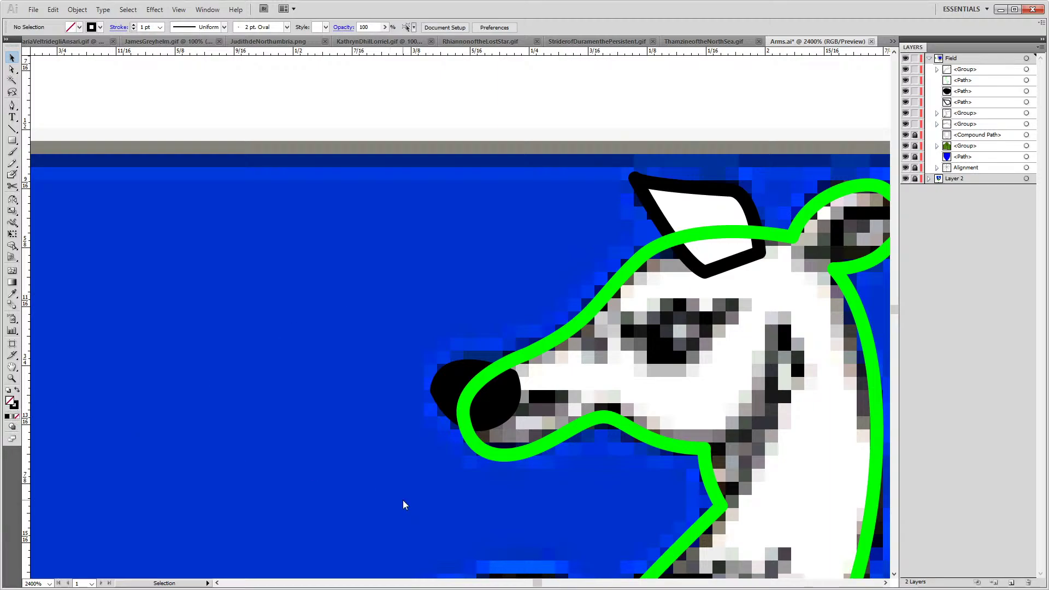
Draw a curved line along the right ear from base to tip, then refine its tip point and curve
left_click_drag(730, 261, 496, 235)
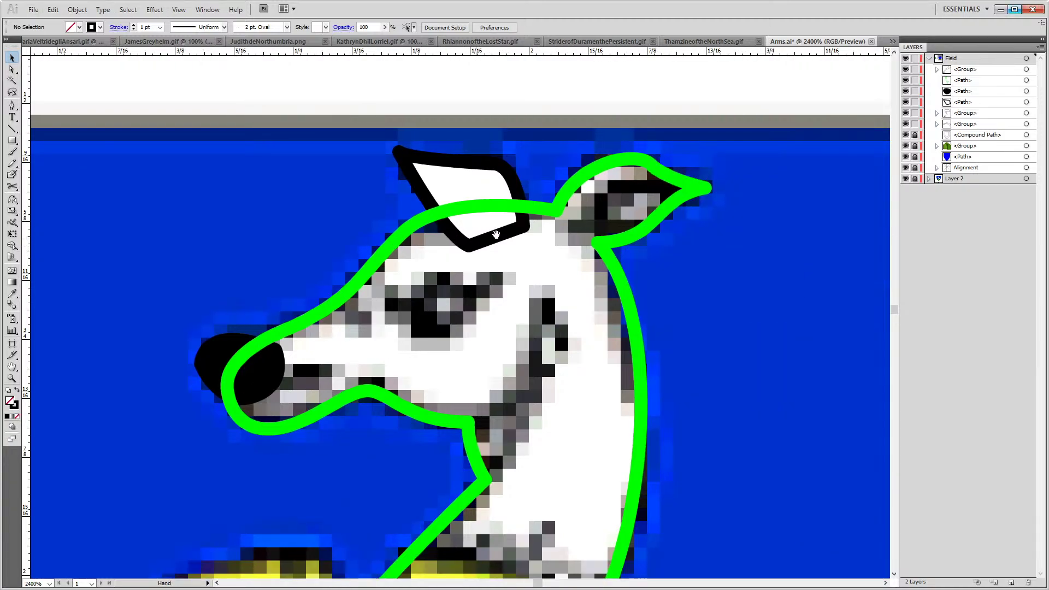
key("p")
left_click(569, 229)
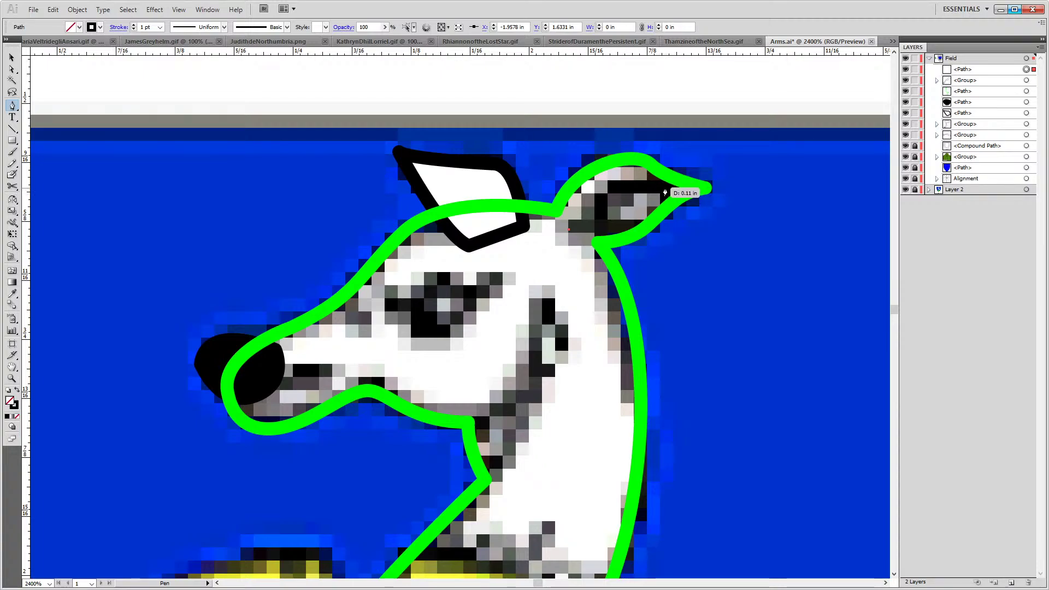
left_click_drag(664, 191, 740, 205)
key("ctrl")
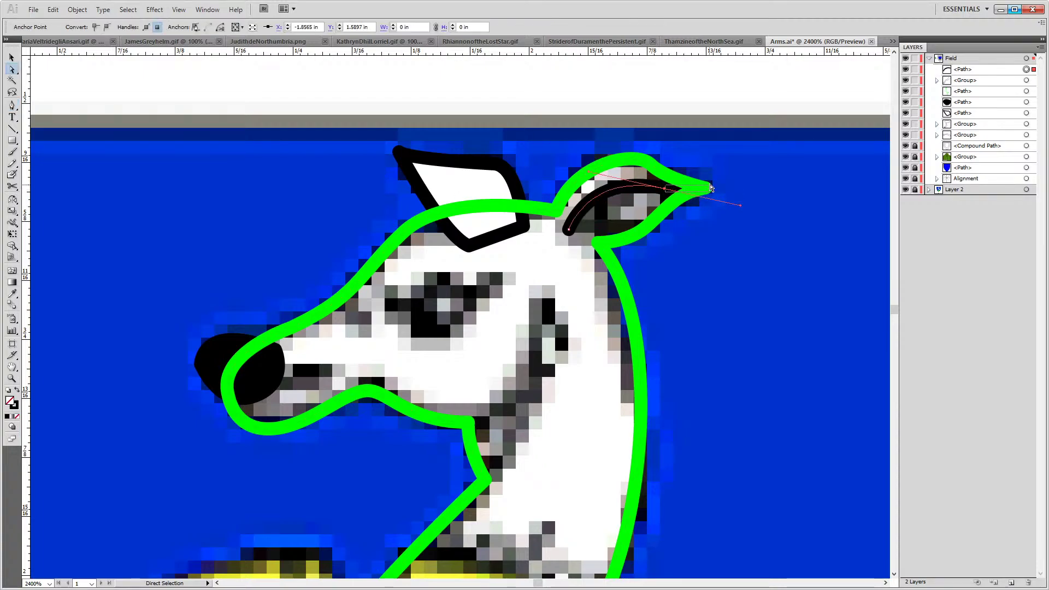
left_click(665, 195)
left_click_drag(669, 189, 707, 189)
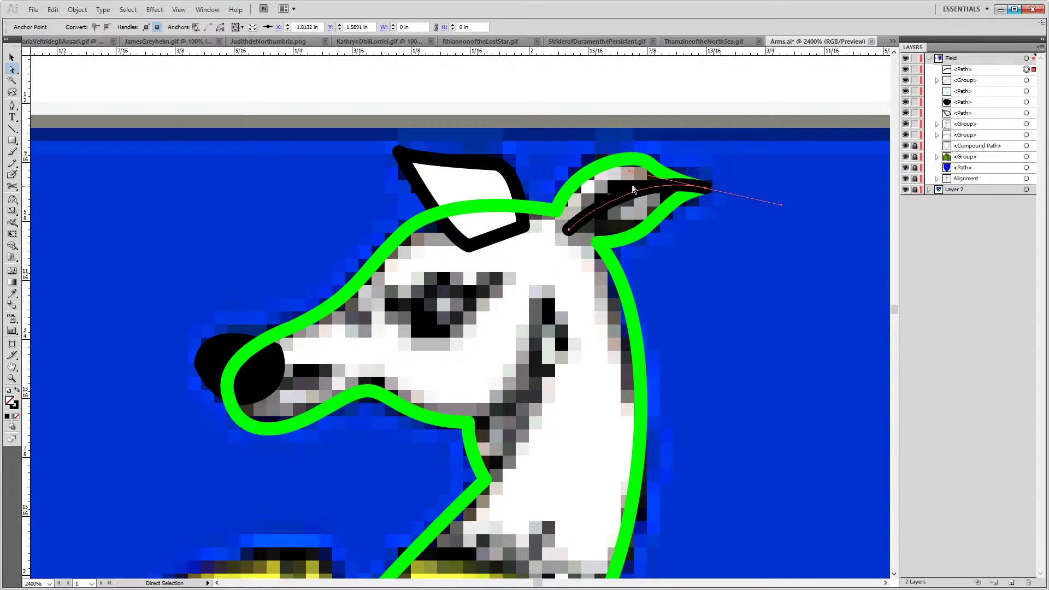
left_click_drag(629, 174, 621, 164)
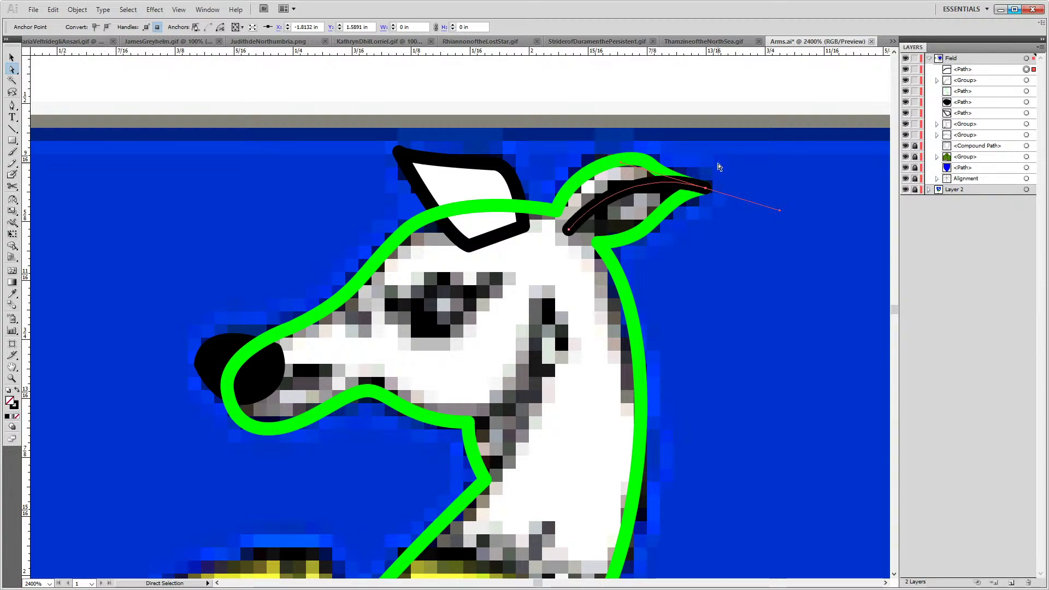
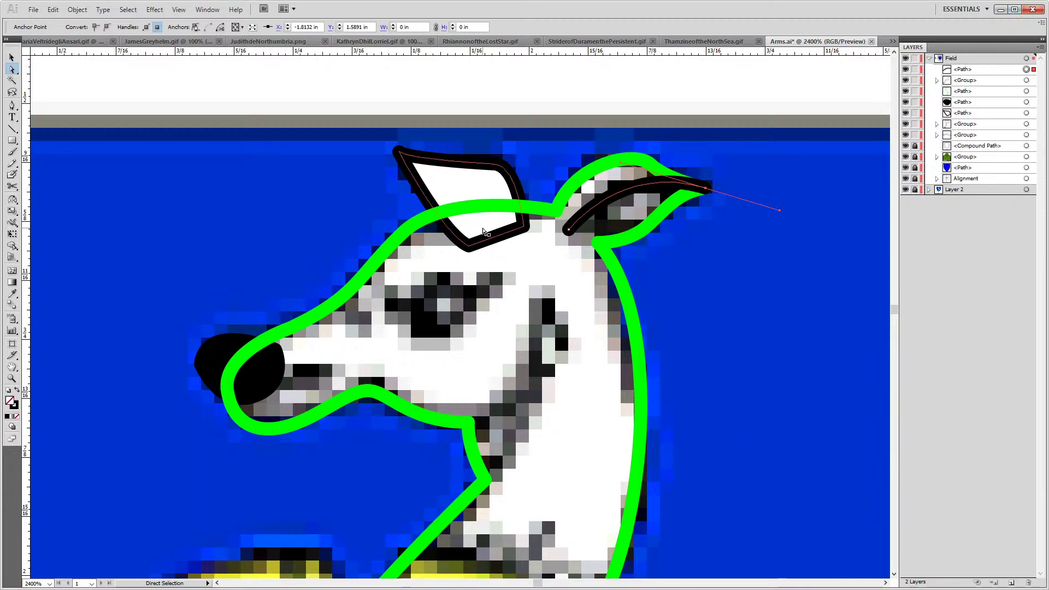
Draw a thick black curve along the far ear's lower edge, then reshape it inside the green ear outline
key("p")
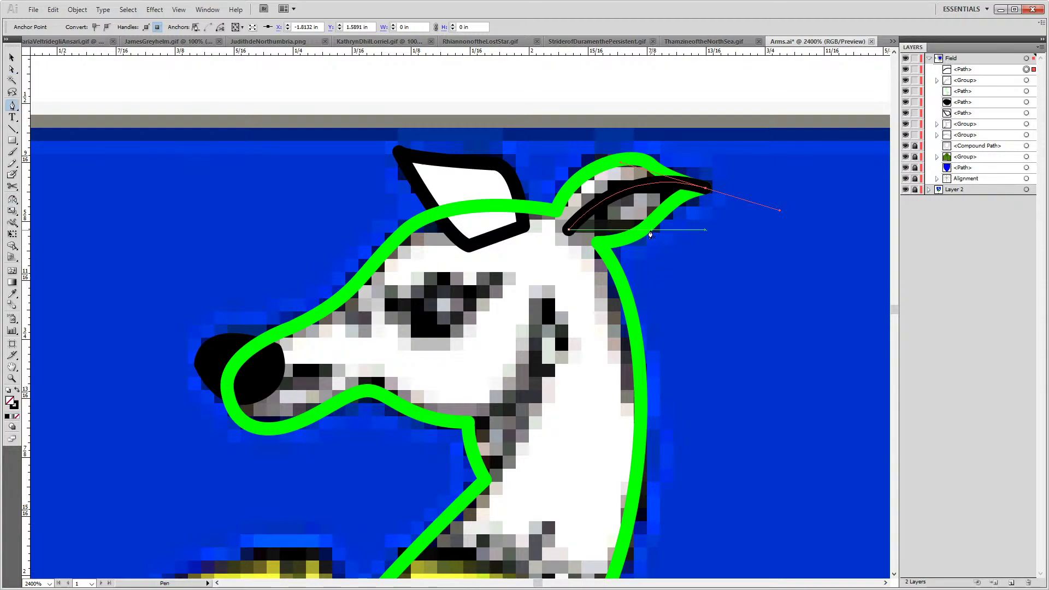
left_click_drag(636, 231, 559, 244)
key("a")
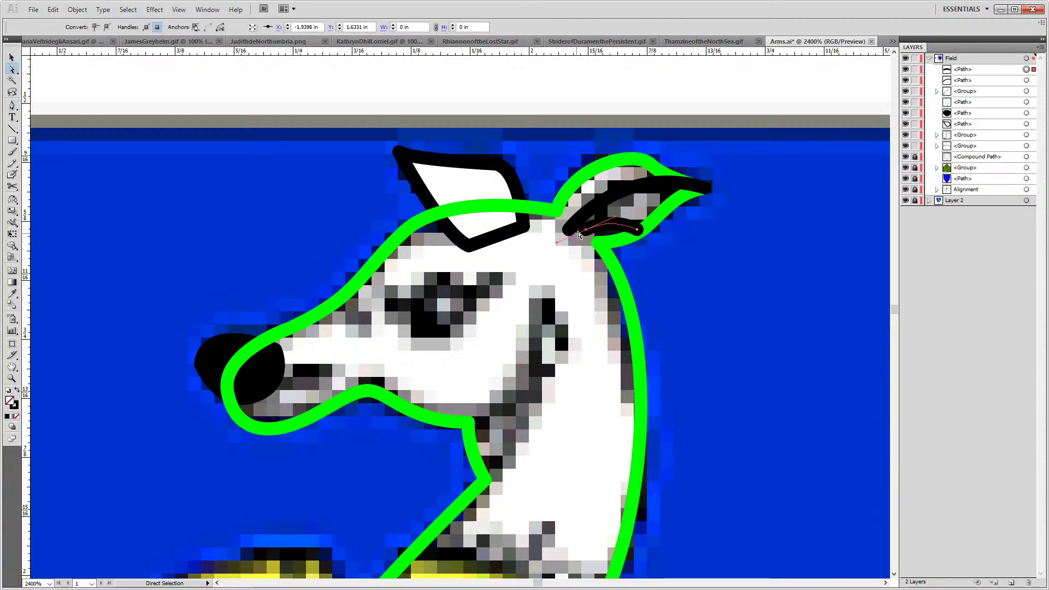
left_click_drag(568, 231, 650, 233)
key("ctrl+z")
left_click(640, 235)
left_click(640, 233)
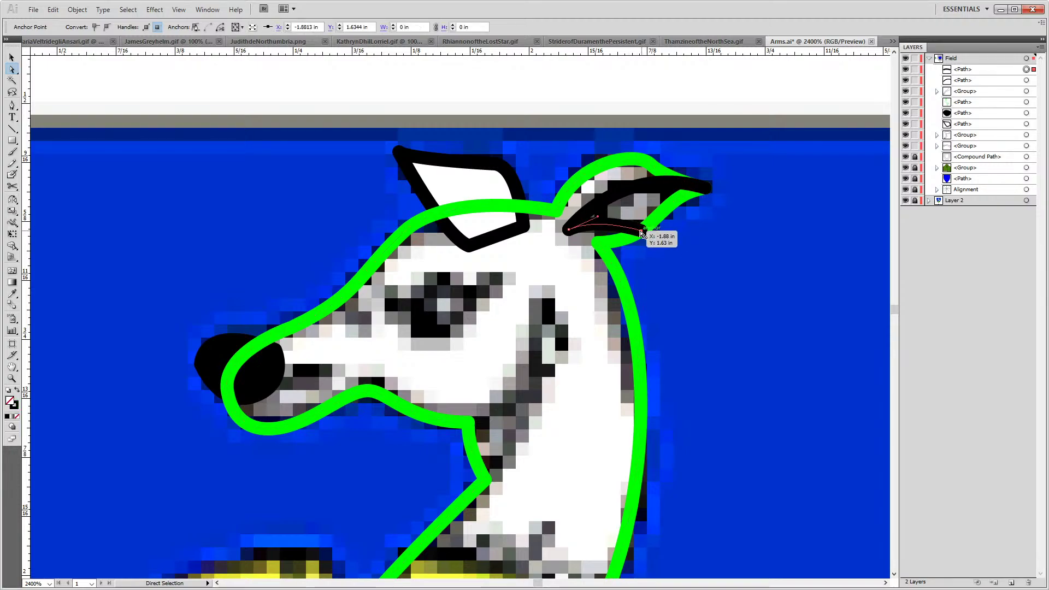
left_click(479, 338)
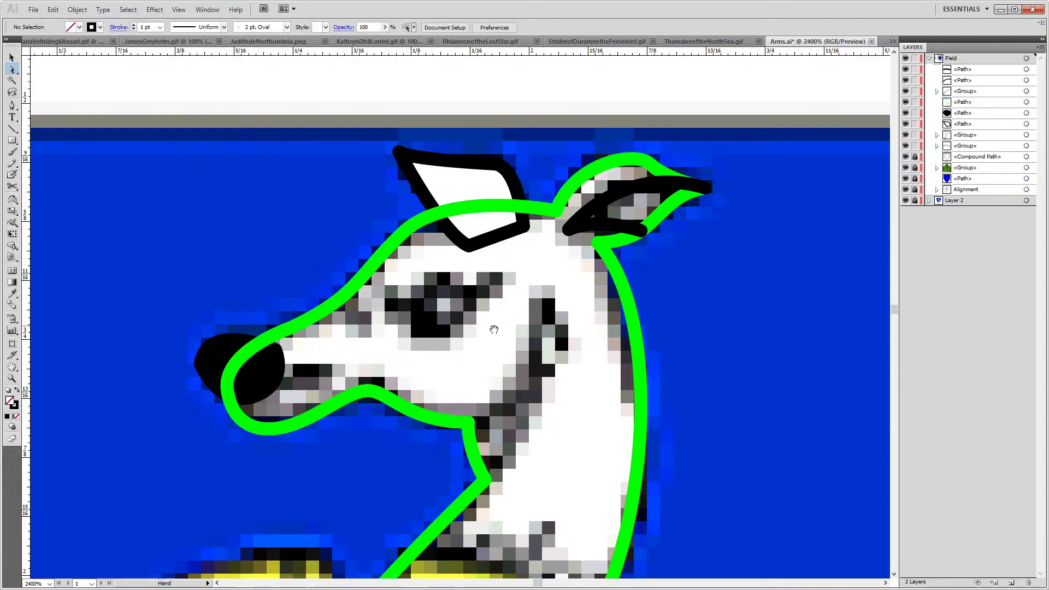
left_click_drag(494, 329, 561, 349)
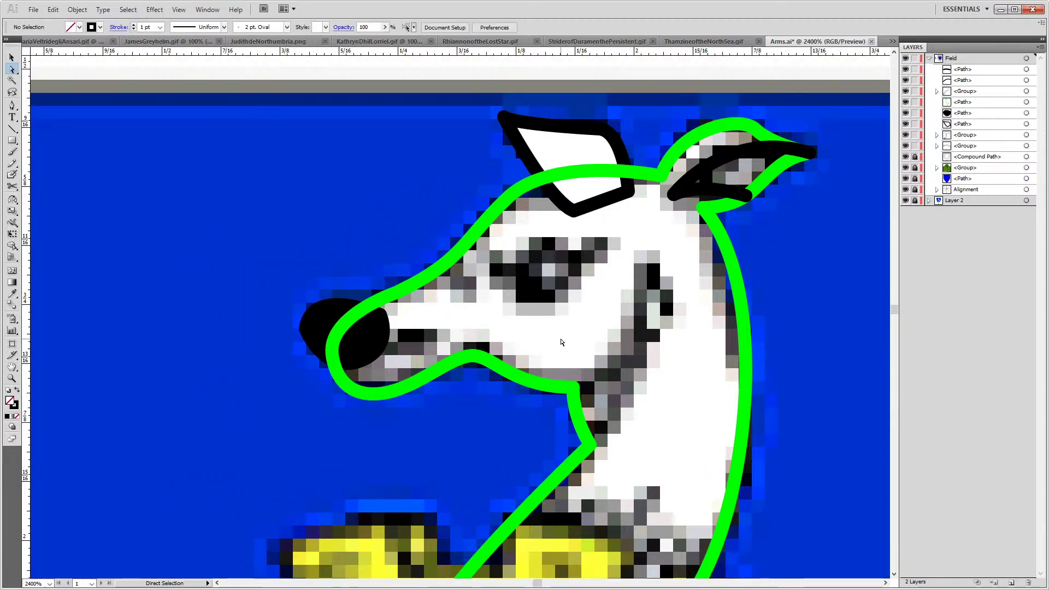
Draw a curved black line from the throat up the cheek and nudge its lower end
key("p")
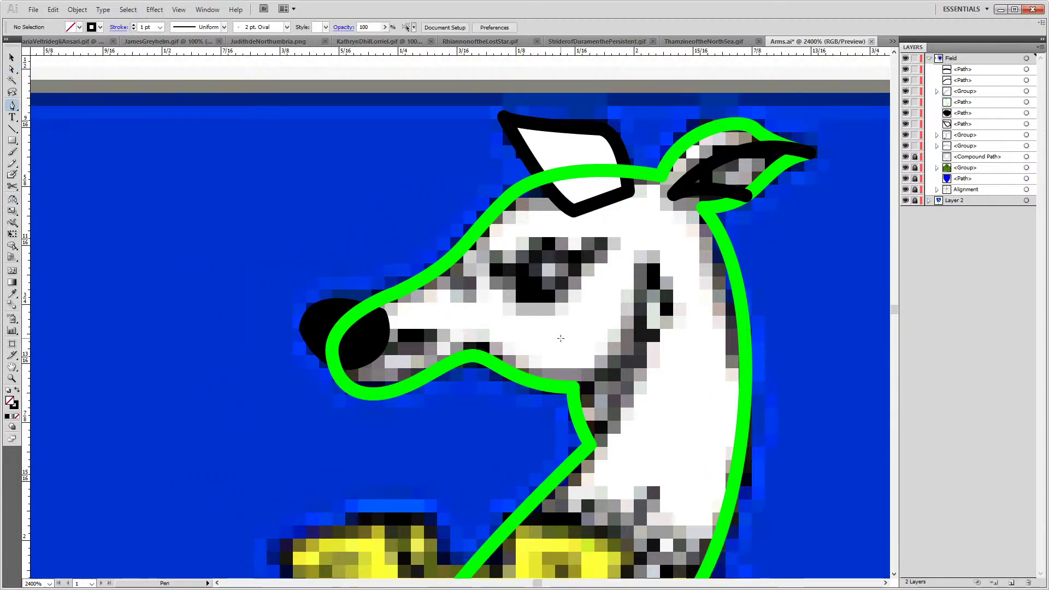
left_click(578, 397)
left_click_drag(642, 266, 646, 180)
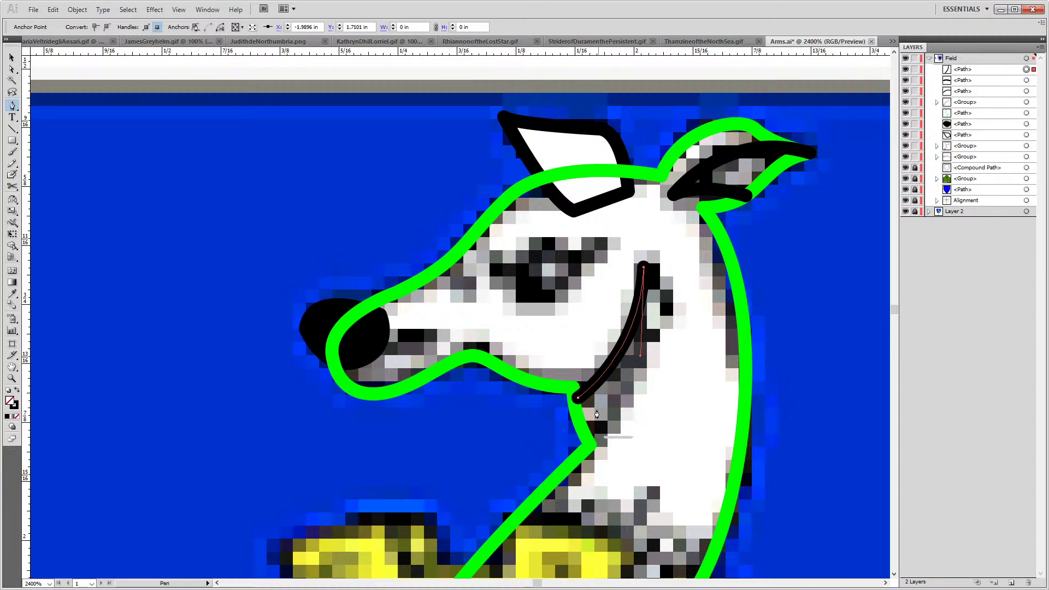
key("a")
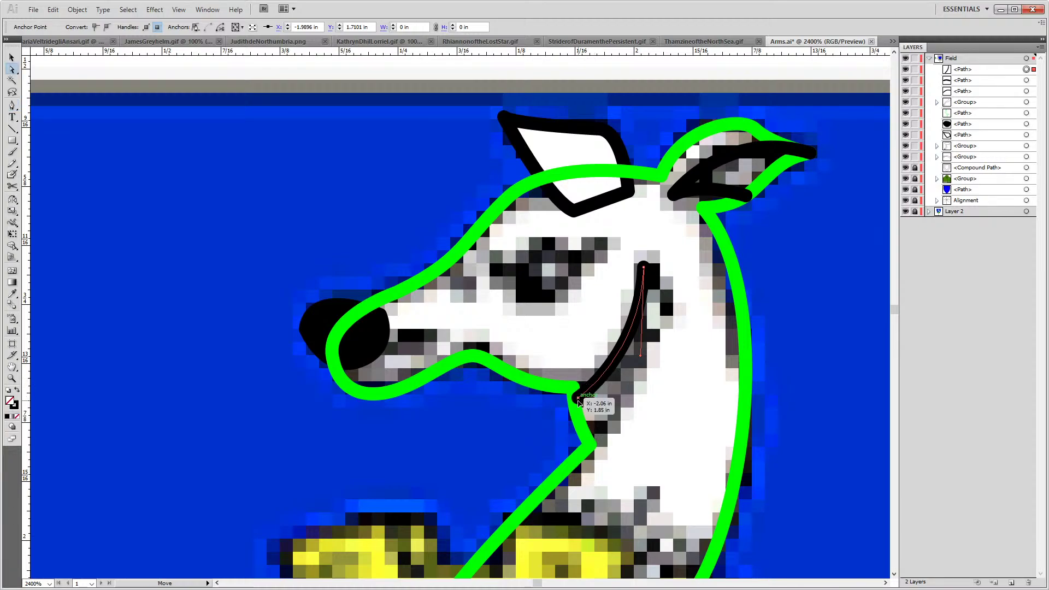
left_click_drag(578, 403, 574, 389)
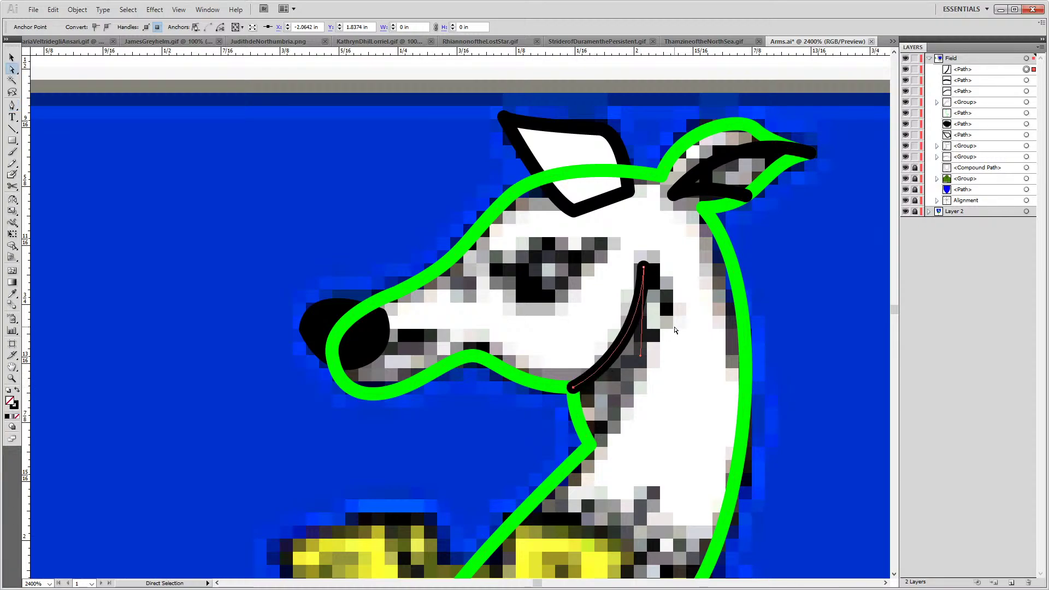
Extend the cheek line with a curved segment down toward the throat and reposition its lower anchor
key("p")
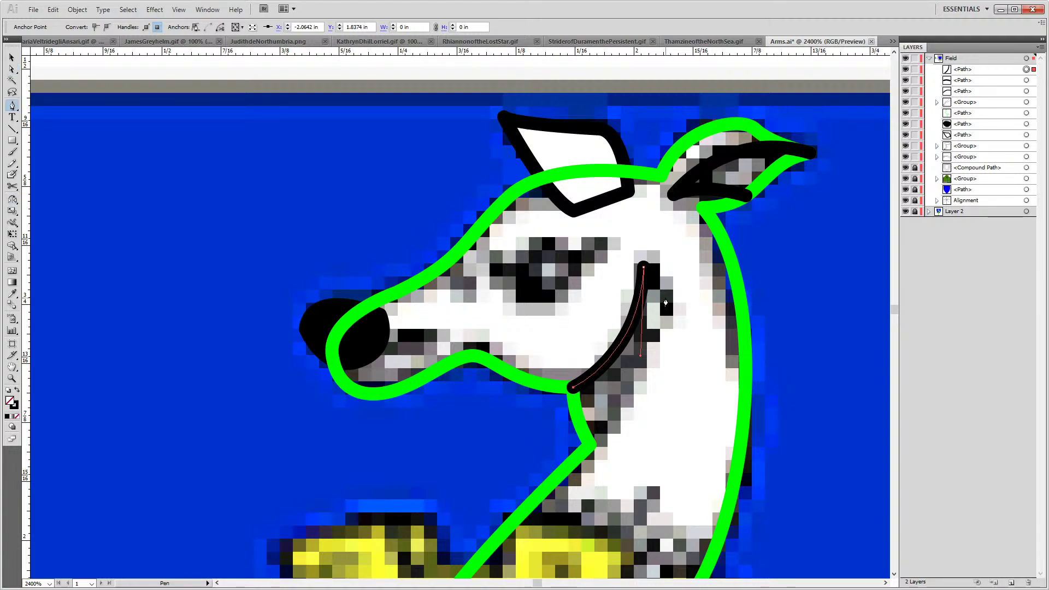
left_click(644, 267)
left_click_drag(597, 435, 544, 477)
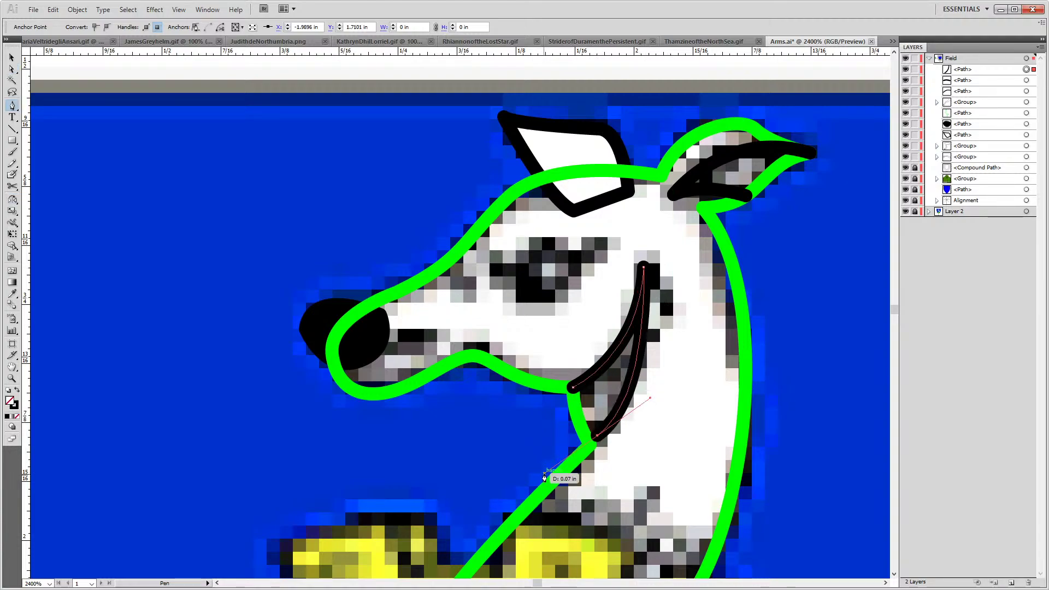
key("a")
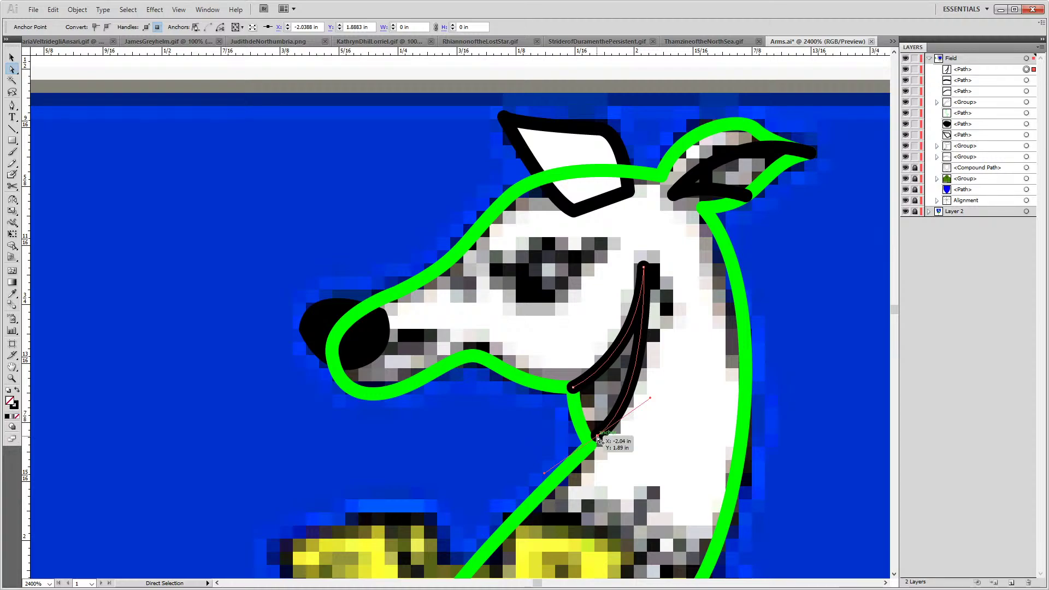
left_click_drag(598, 439, 590, 447)
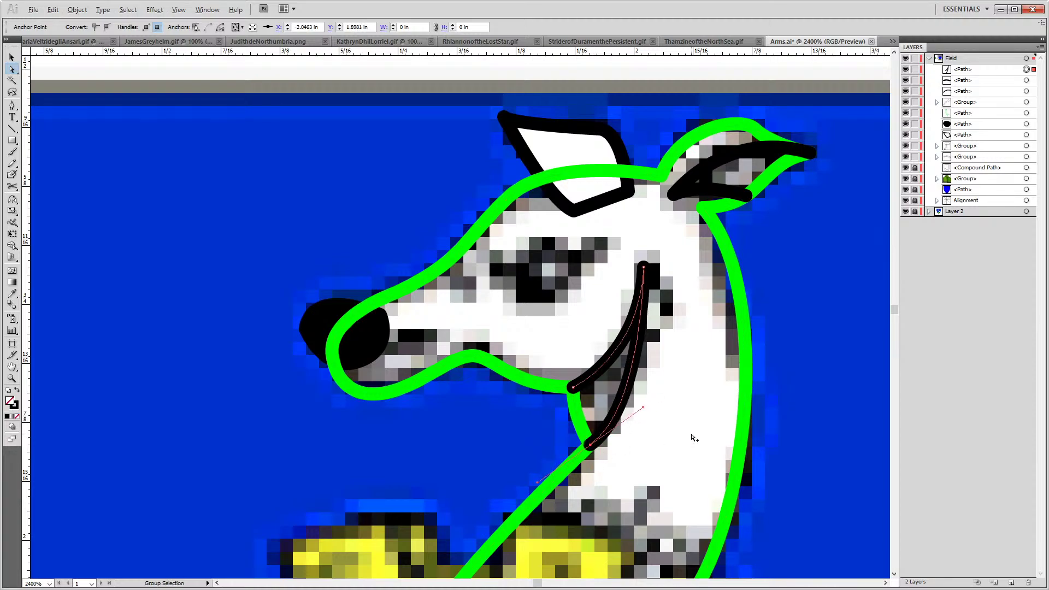
key("ctrl+minus")
left_click_drag(442, 404, 577, 231)
left_click_drag(606, 344, 620, 370)
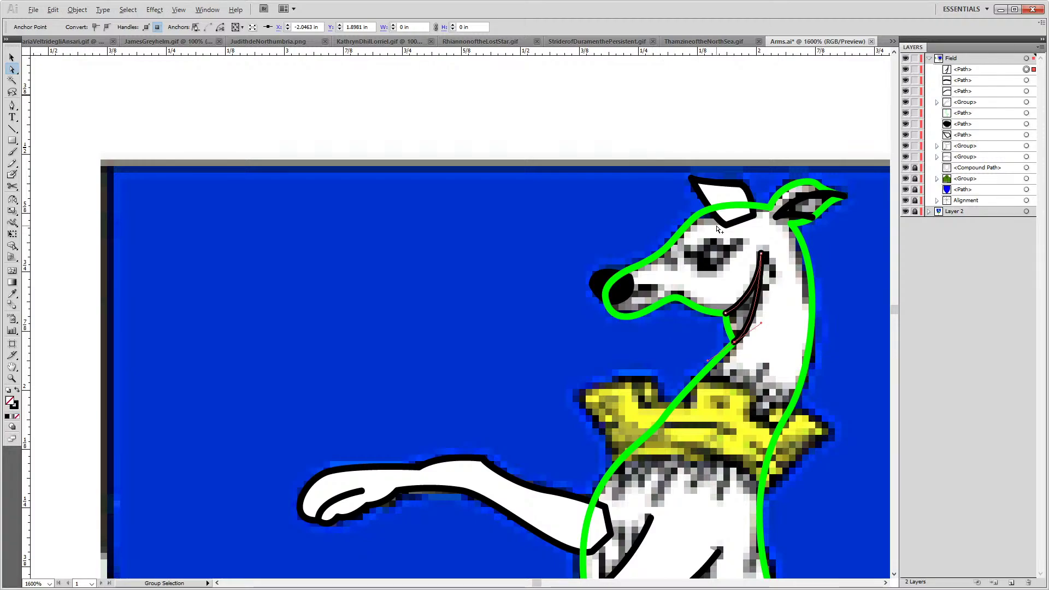
key("ctrl+plus")
left_click_drag(616, 362, 692, 304)
Open the Object menu and close it again without choosing a command
key("alt+o")
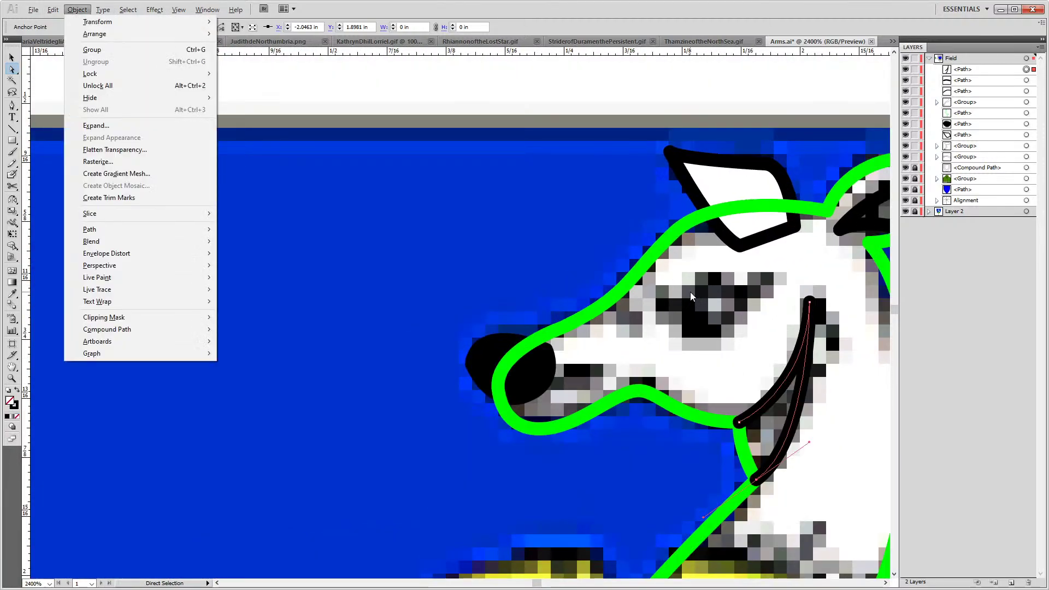
key("Up")
key("Up")
key("Up")
key("Right")
key("Escape")
key("Escape")
key("alt+o")
key("p")
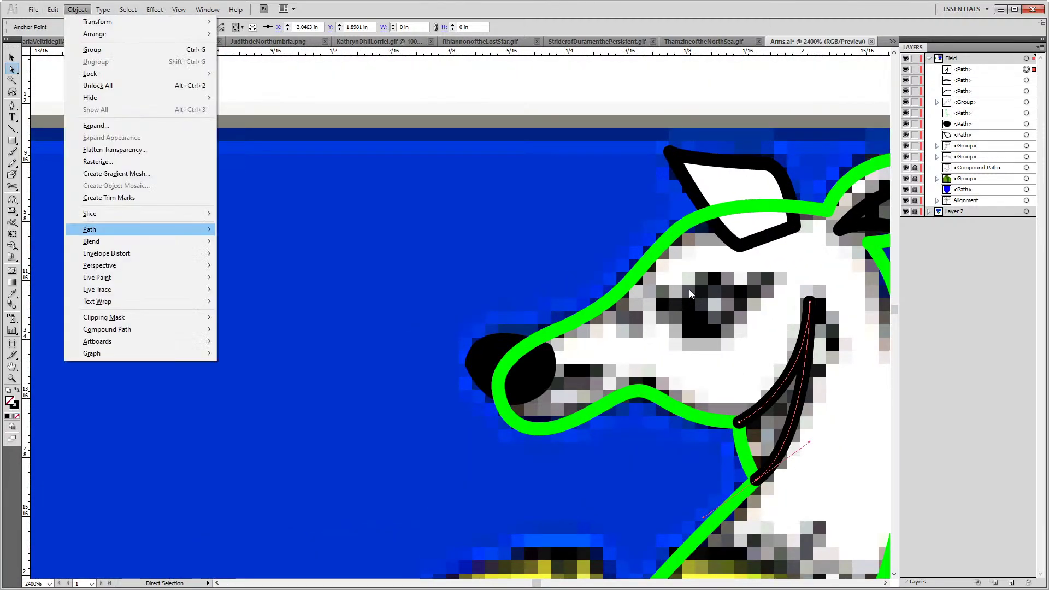
key("Escape")
key("Escape")
Trace a closed curved almond outline around the dog's eye and adjust its handles
key("p")
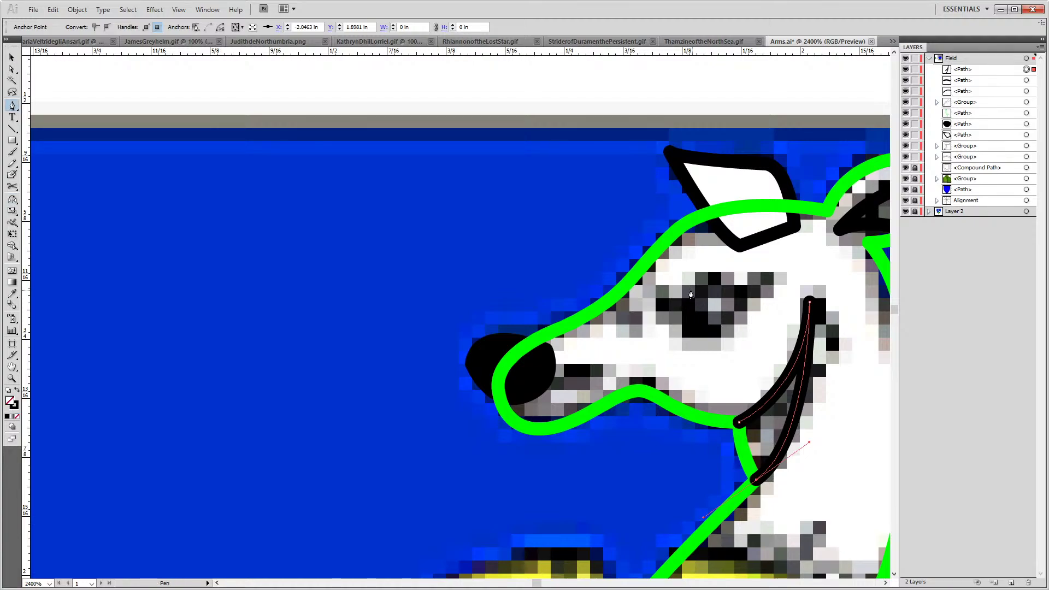
left_click(683, 310)
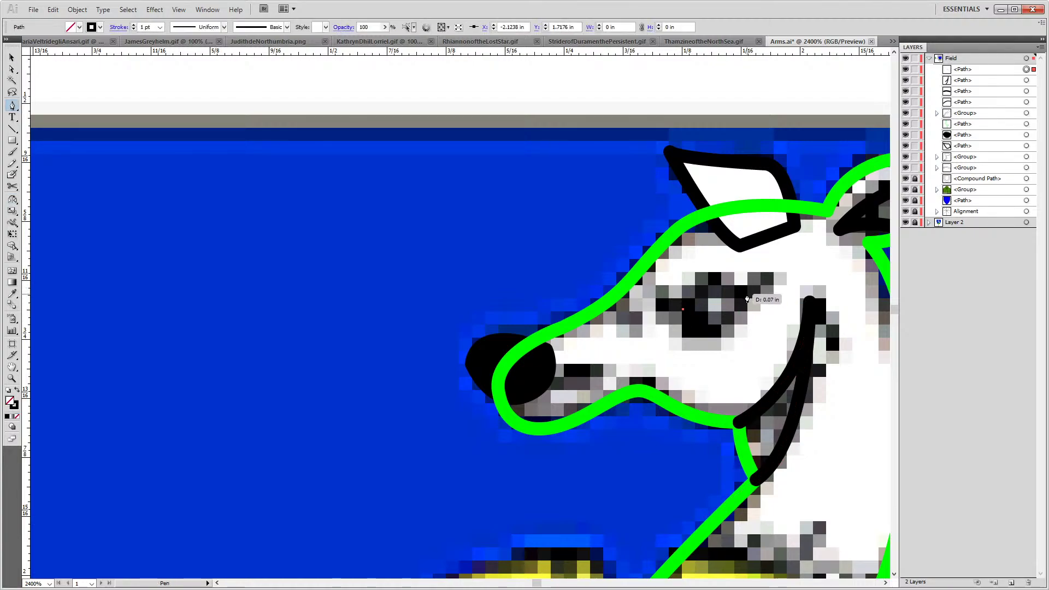
left_click_drag(746, 296, 790, 324)
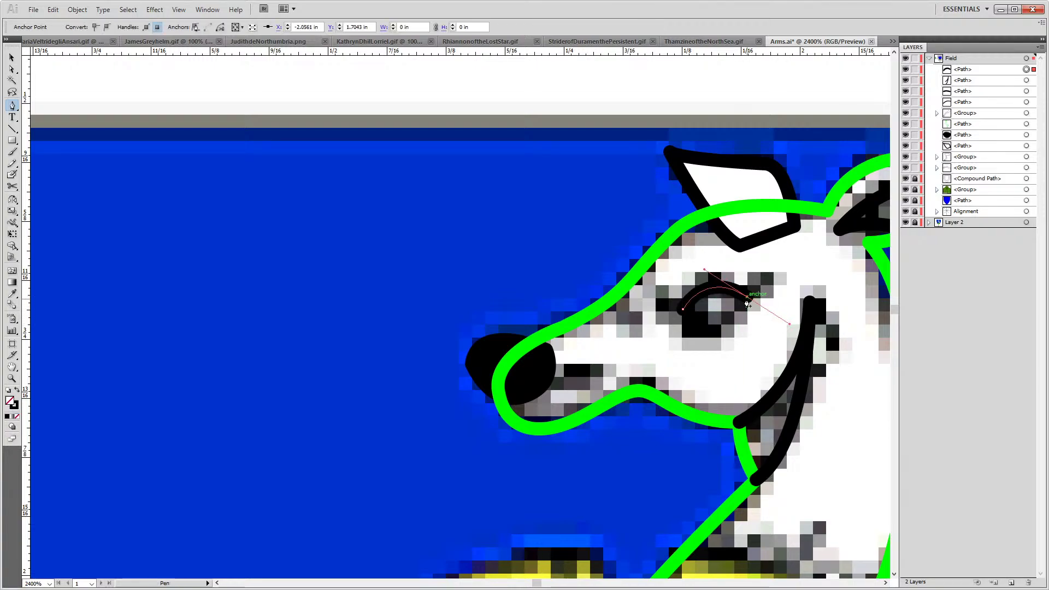
left_click_drag(683, 312, 652, 270)
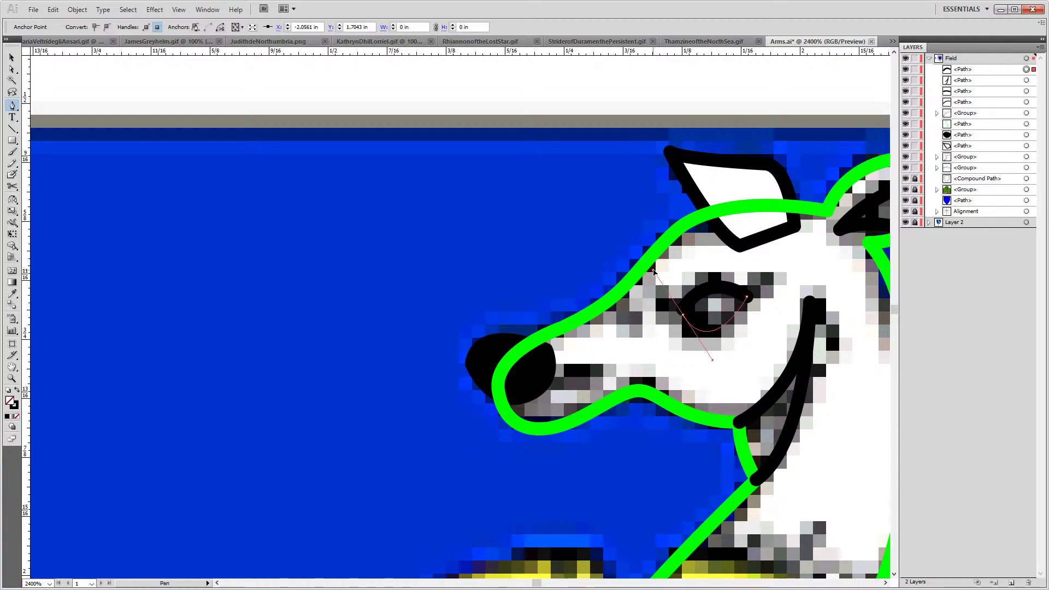
key("a")
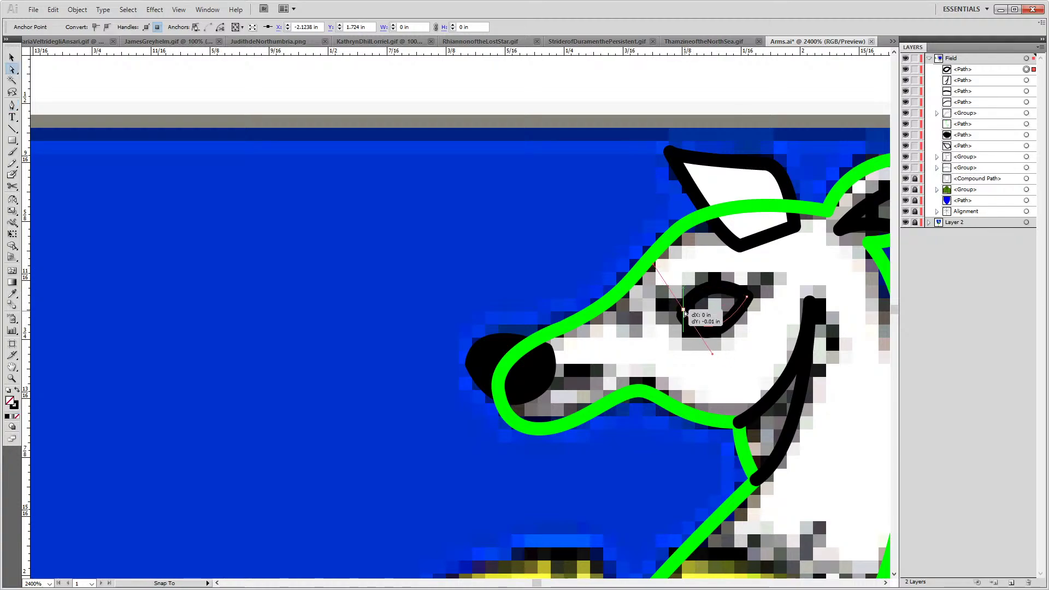
left_click_drag(684, 322, 694, 324)
left_click(693, 324)
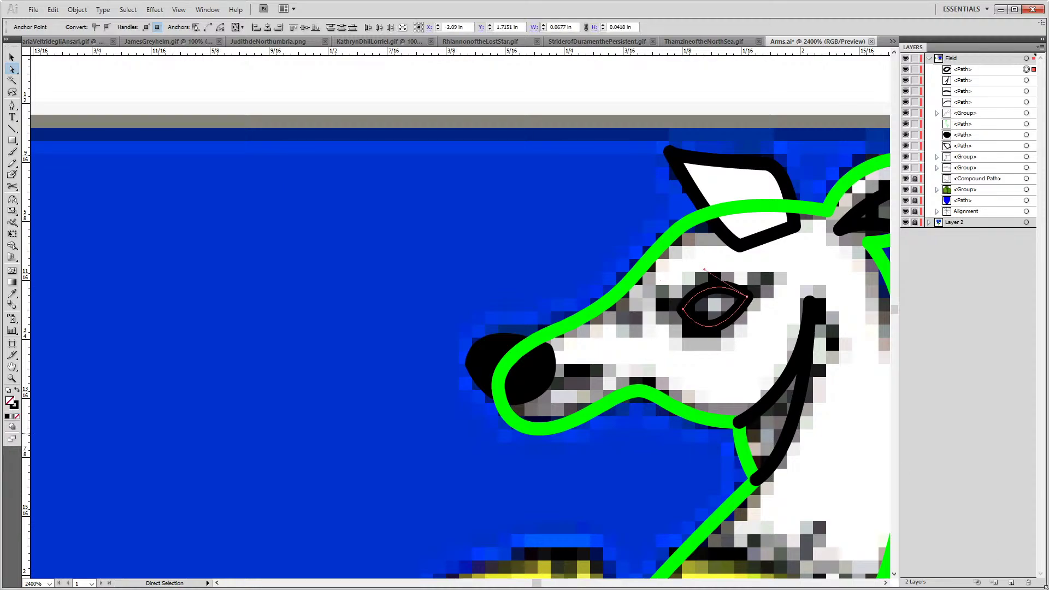
left_click(683, 309)
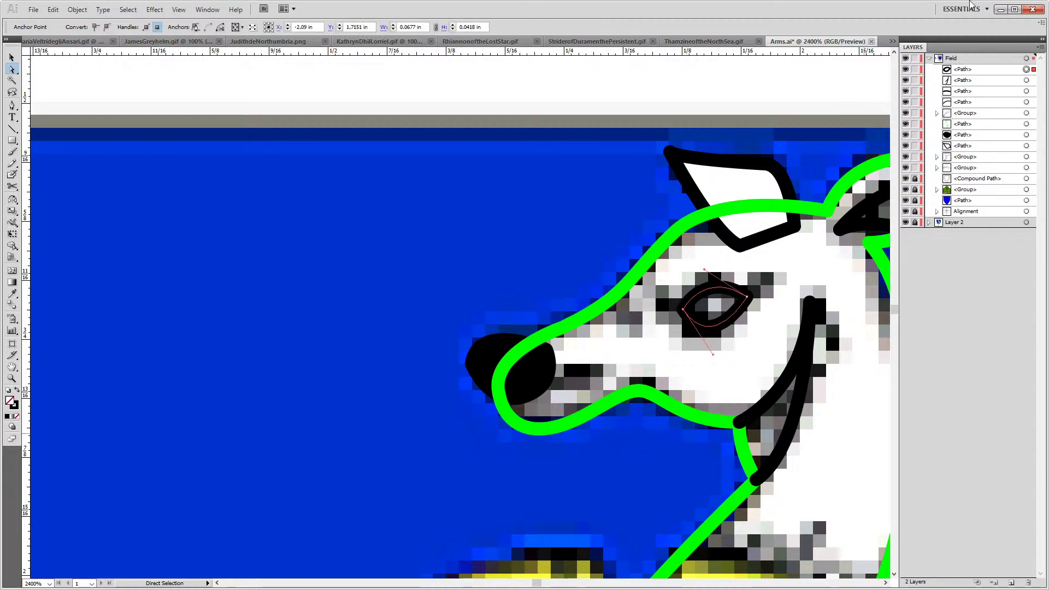
Add a brow line above the eye and a short line left of it, nudging their end points
key("p")
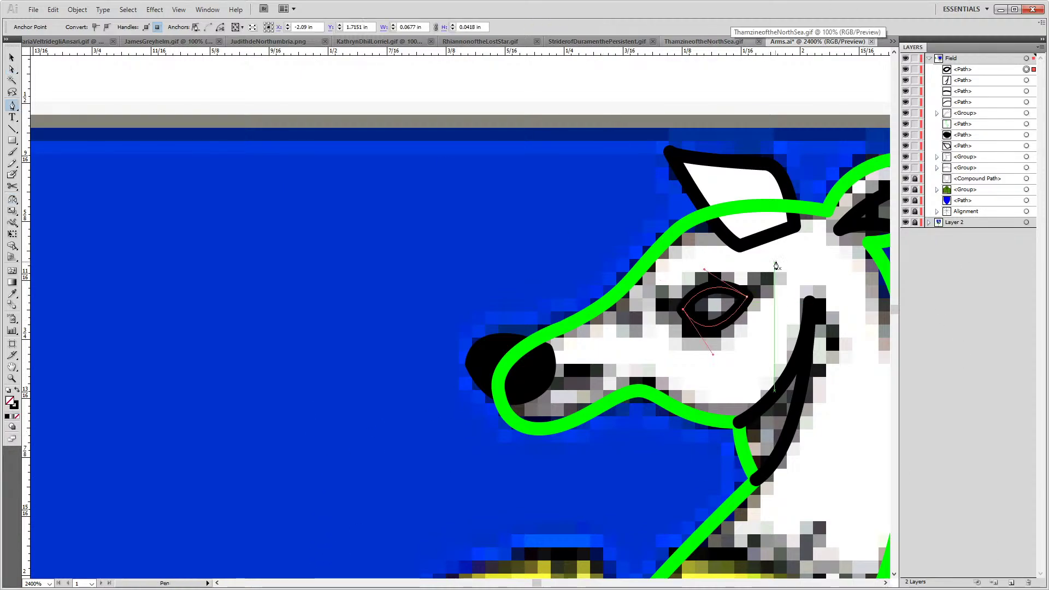
left_click(760, 293)
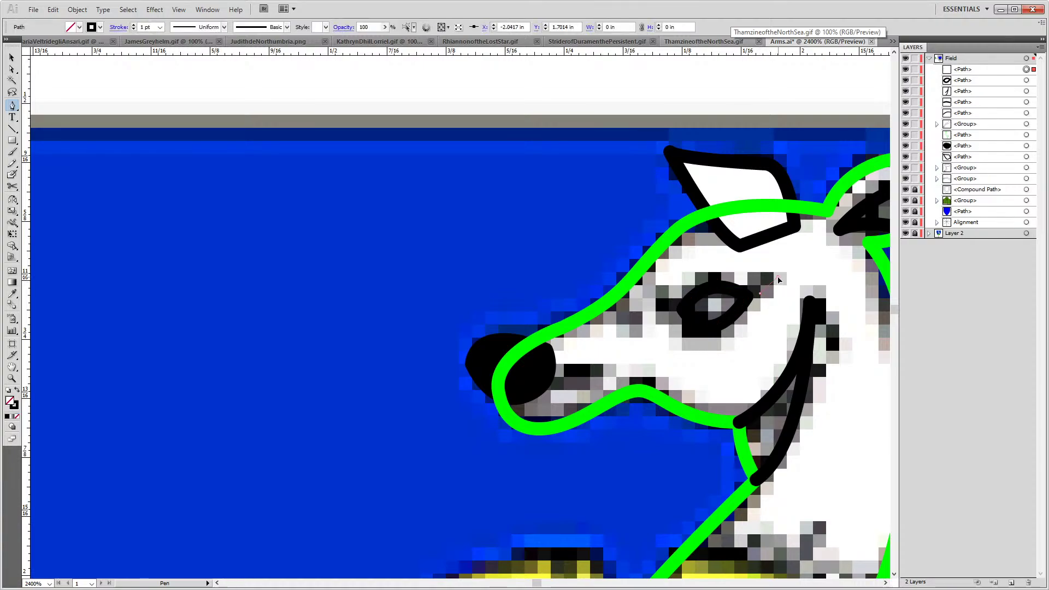
left_click(783, 267)
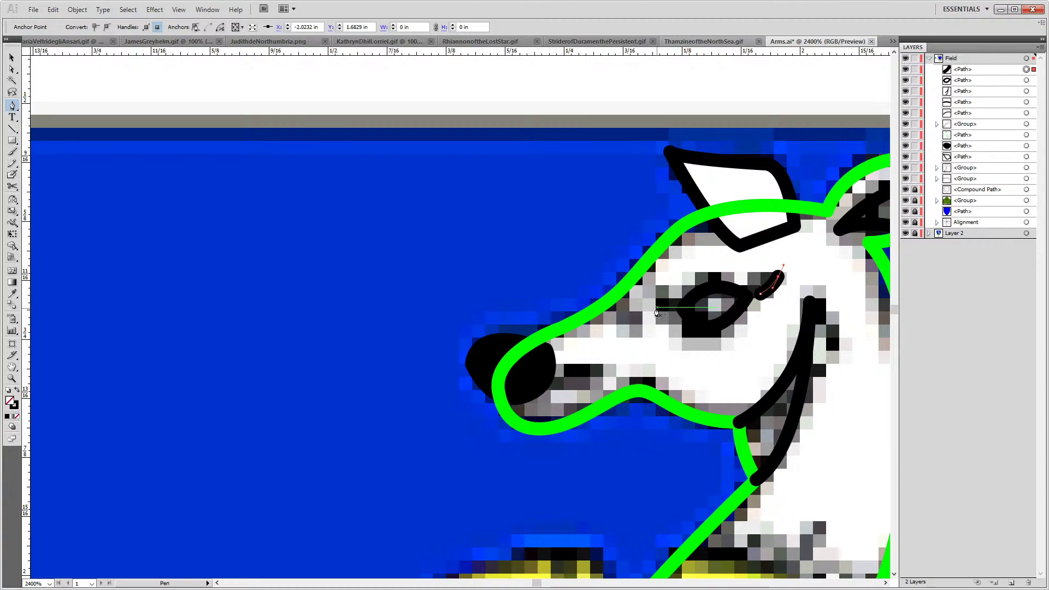
left_click(651, 310)
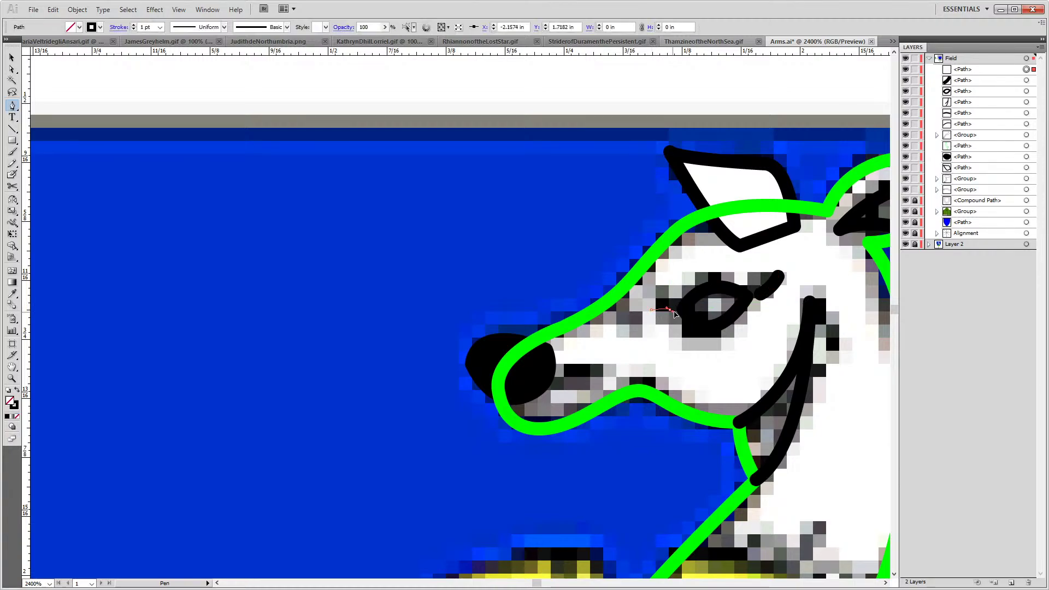
left_click(677, 317)
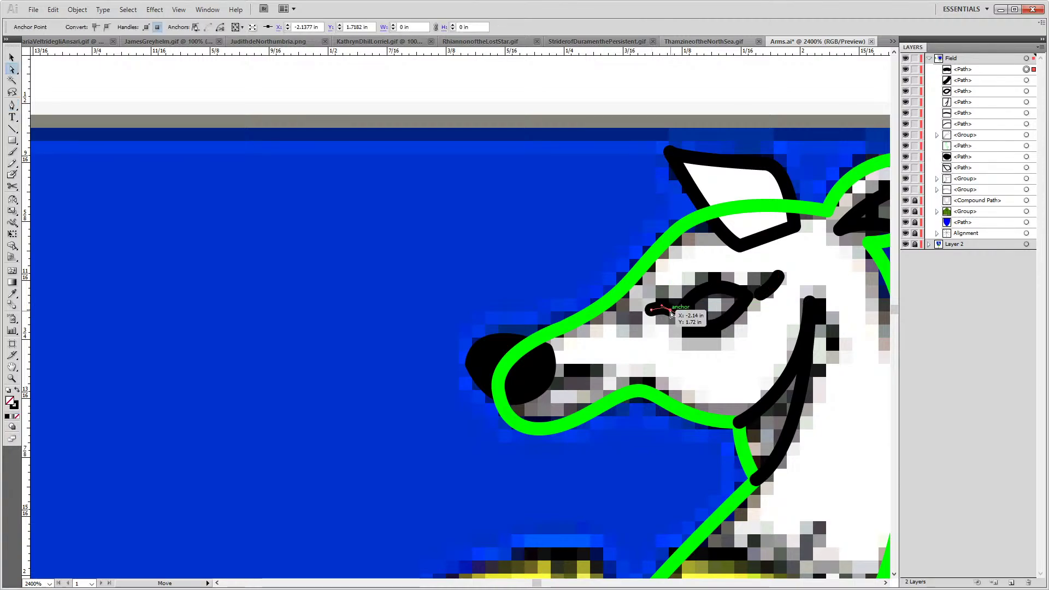
left_click_drag(677, 317, 691, 313)
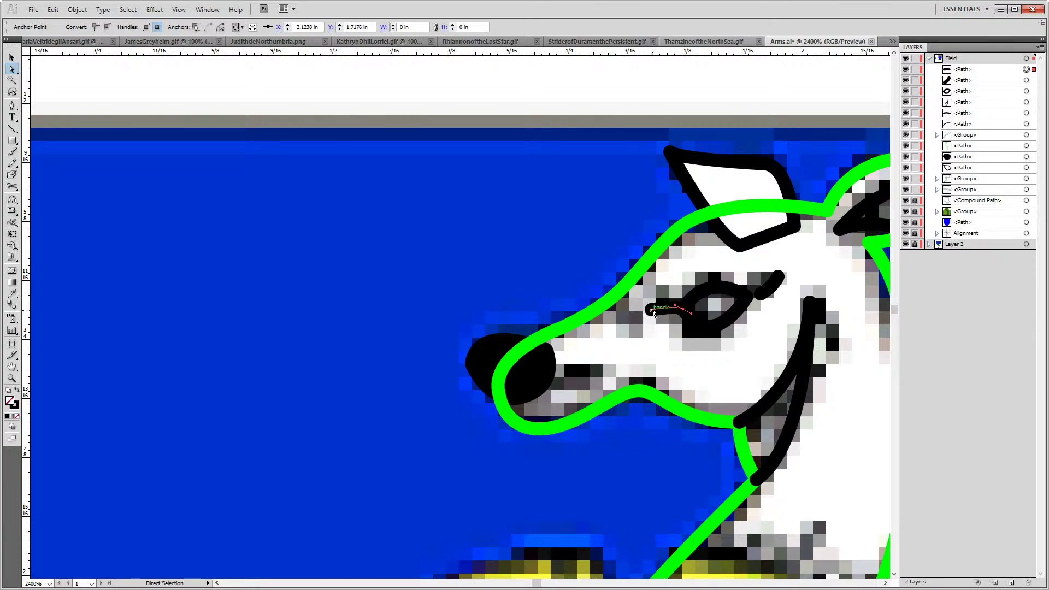
left_click(665, 319)
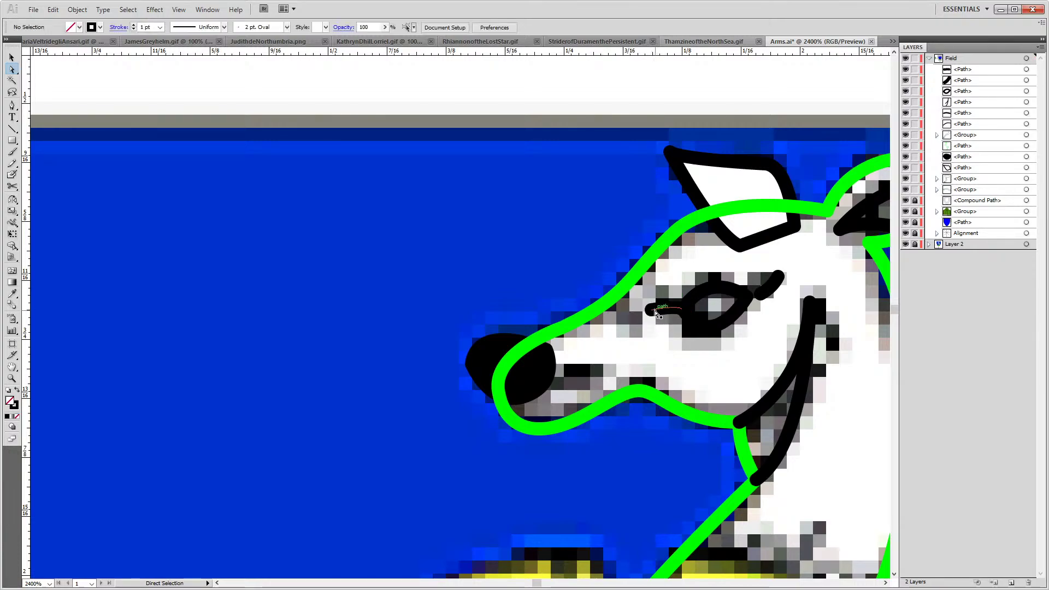
left_click_drag(650, 312, 660, 311)
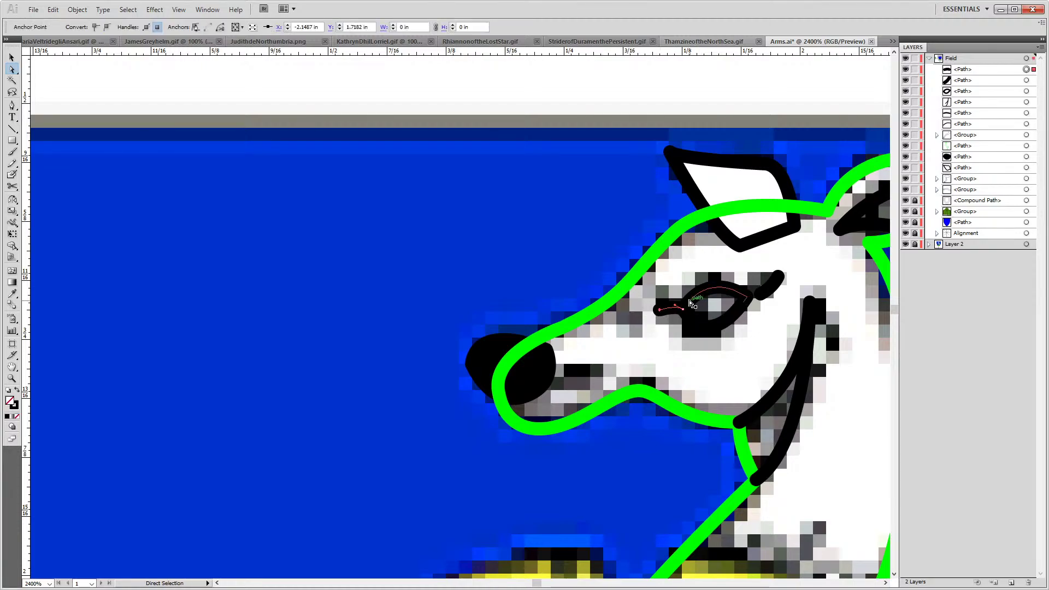
left_click_drag(758, 304, 749, 298)
Join the gap in the upper eyelid stroke and group the three eye strokes together
left_click(755, 293)
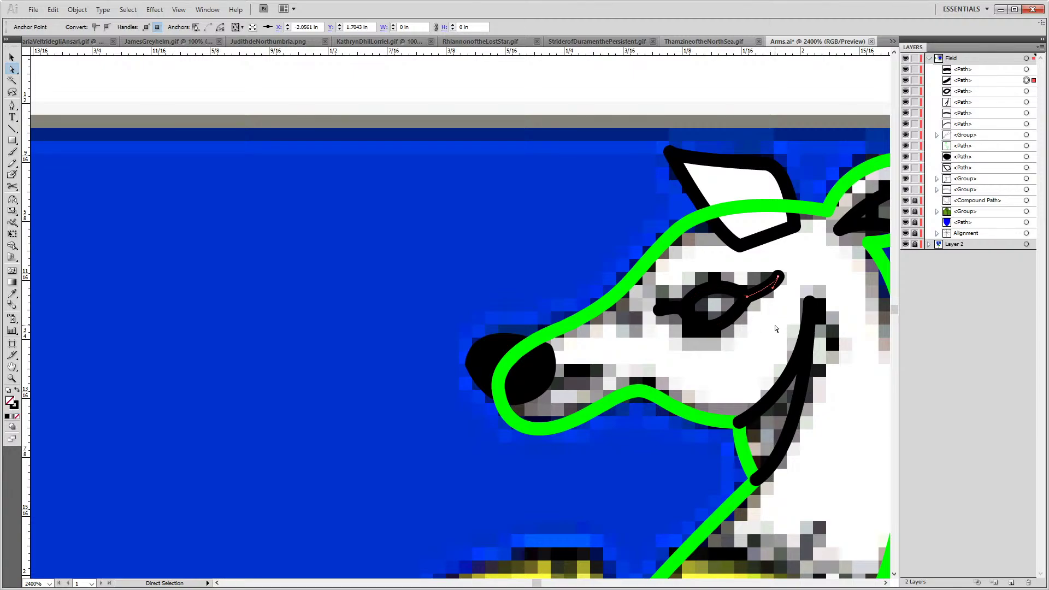
left_click_drag(666, 288, 768, 334)
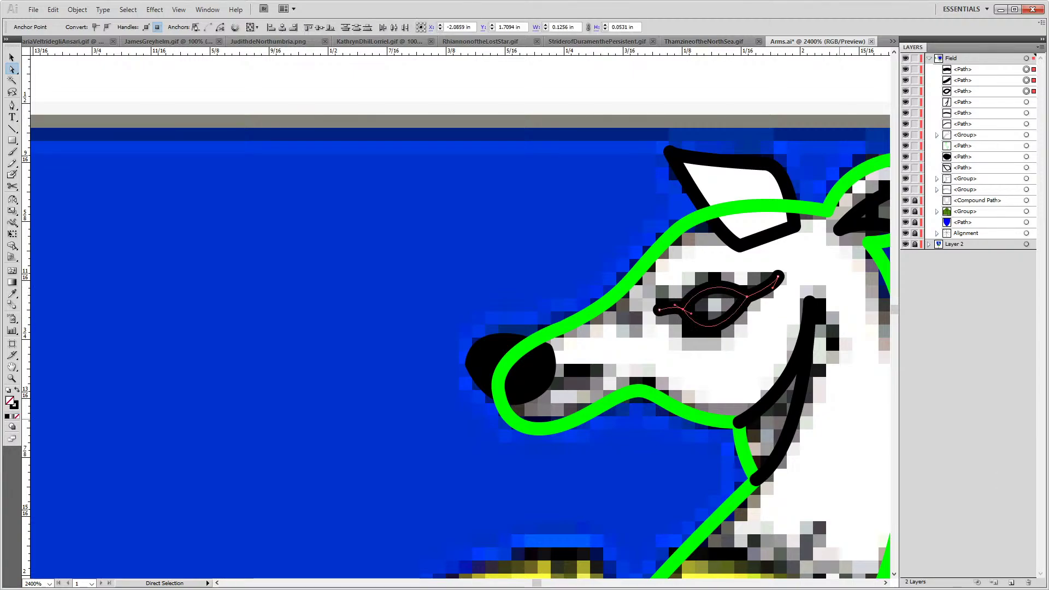
key("ctrl+h")
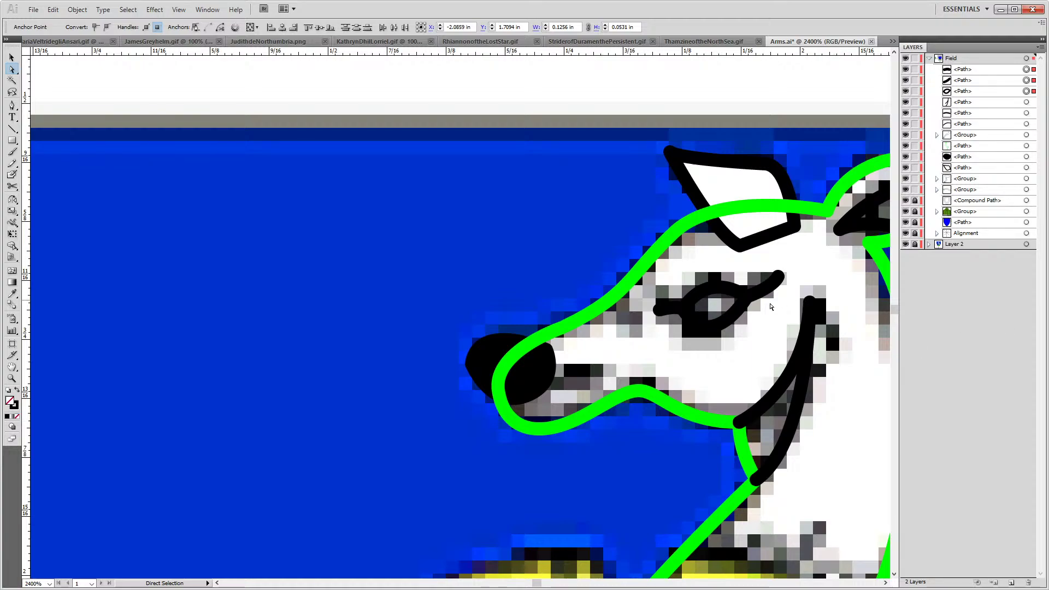
left_click(952, 58)
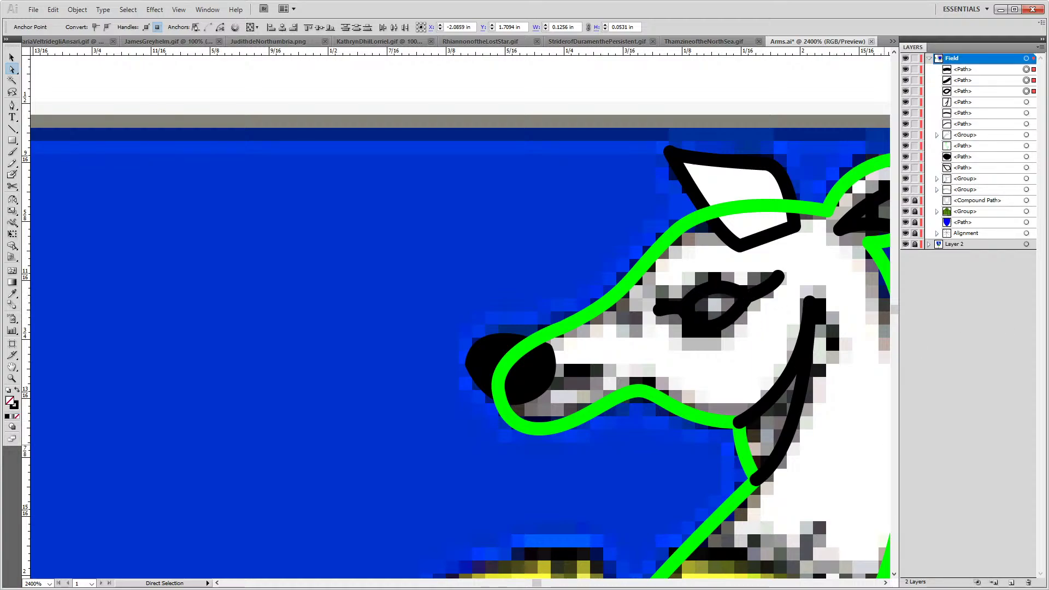
left_click(660, 341)
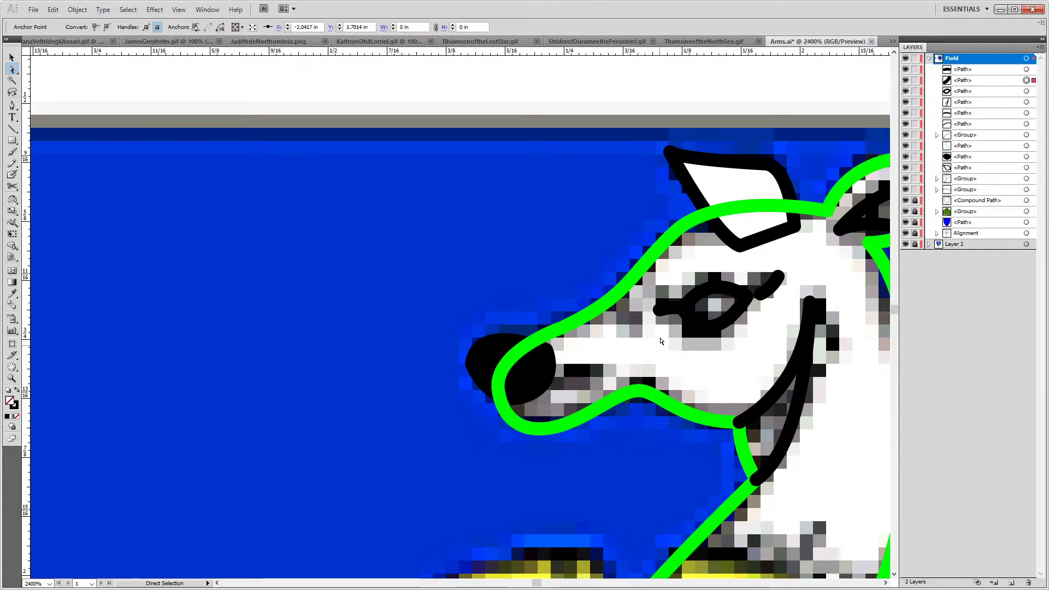
key("ctrl+j")
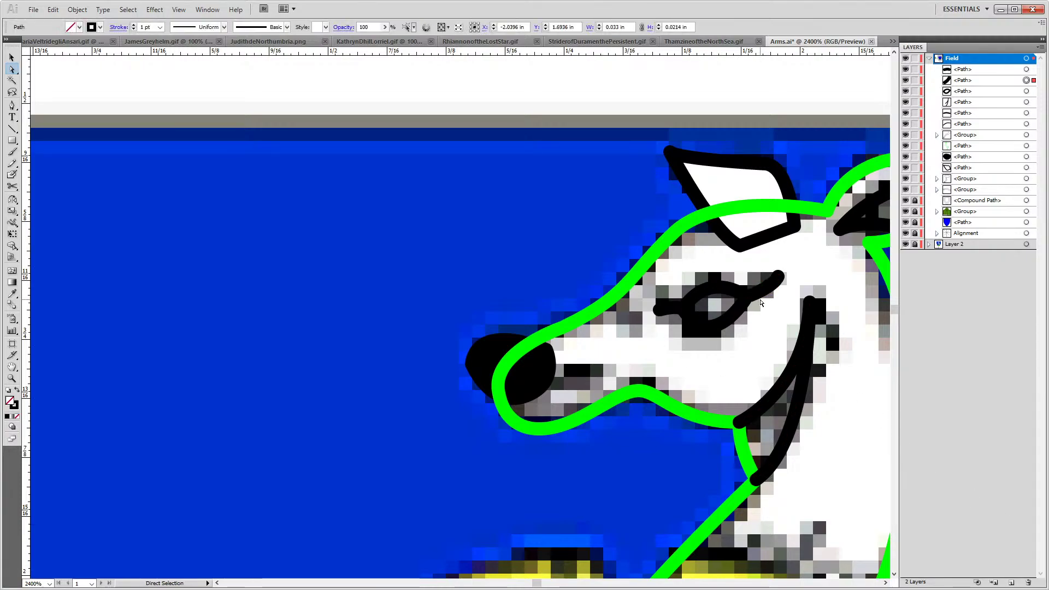
left_click_drag(767, 332, 678, 281)
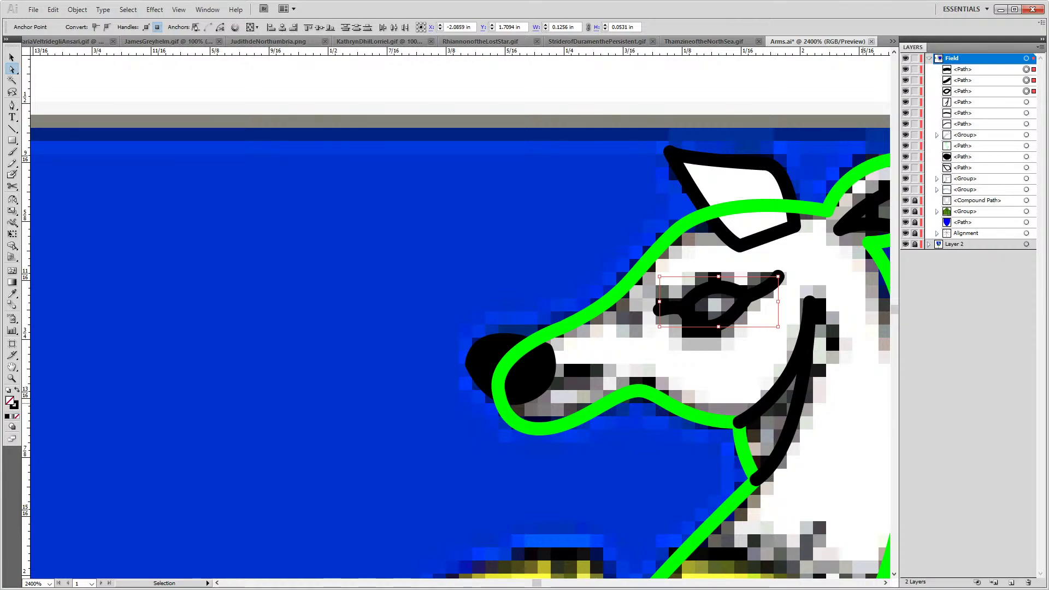
key("ctrl+h")
key("ctrl+g")
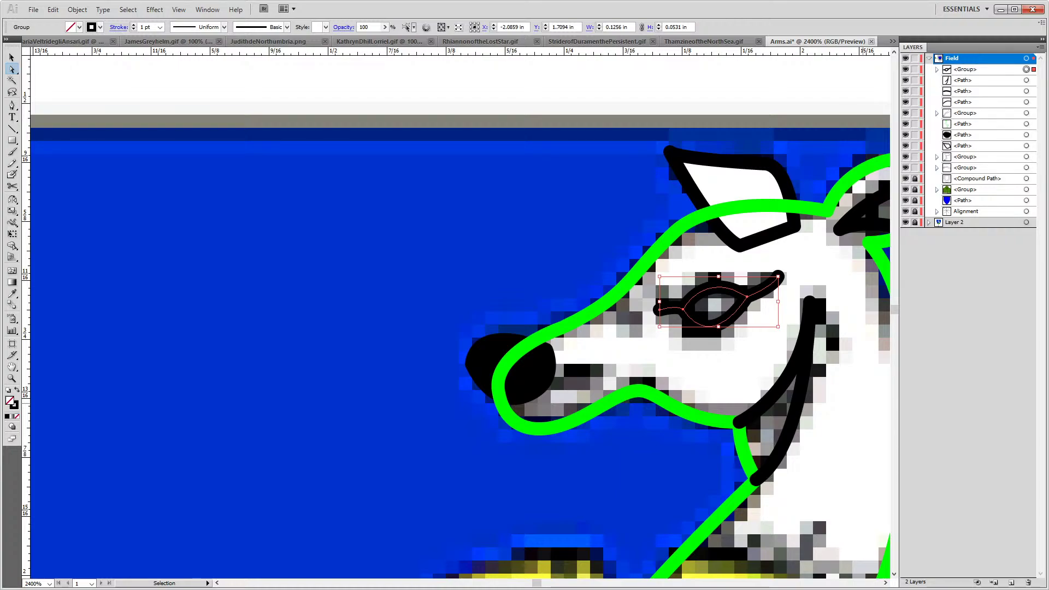
key("a")
Fill the eye's inner almond shape white via the Color Picker
left_click(746, 333)
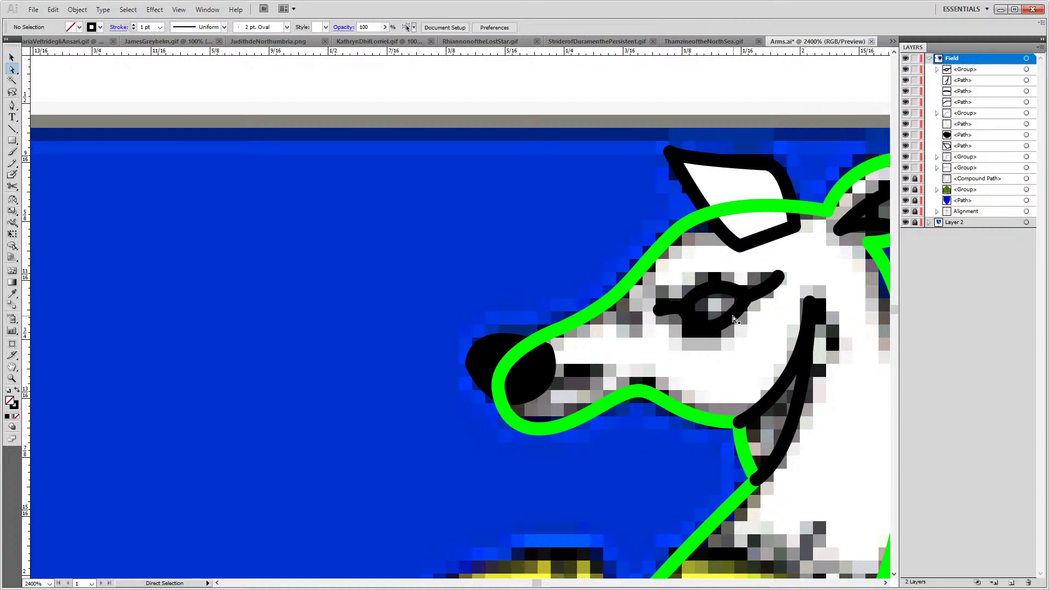
left_click(717, 322)
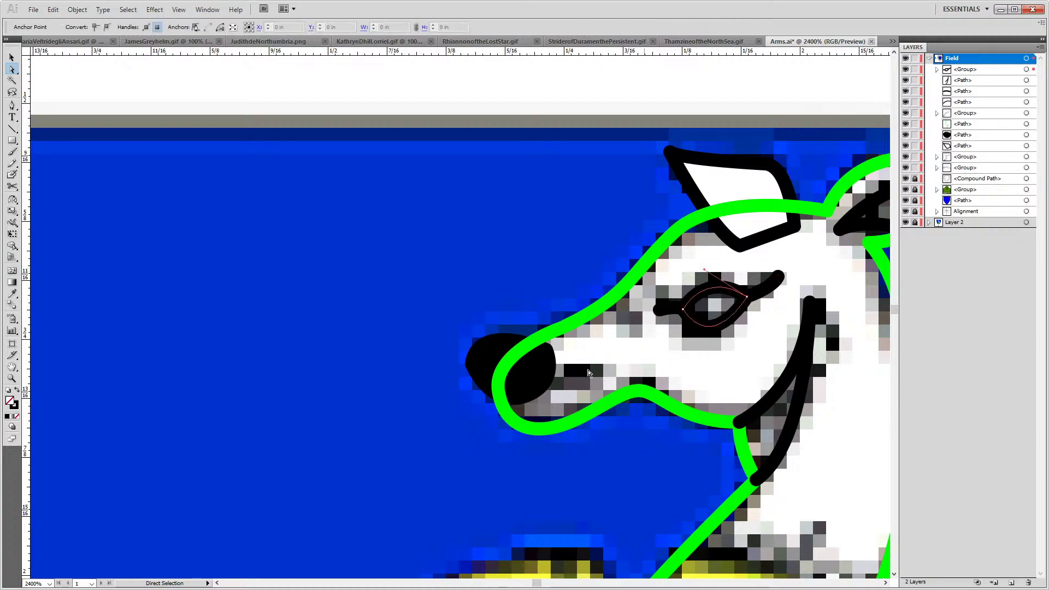
double_click(13, 404)
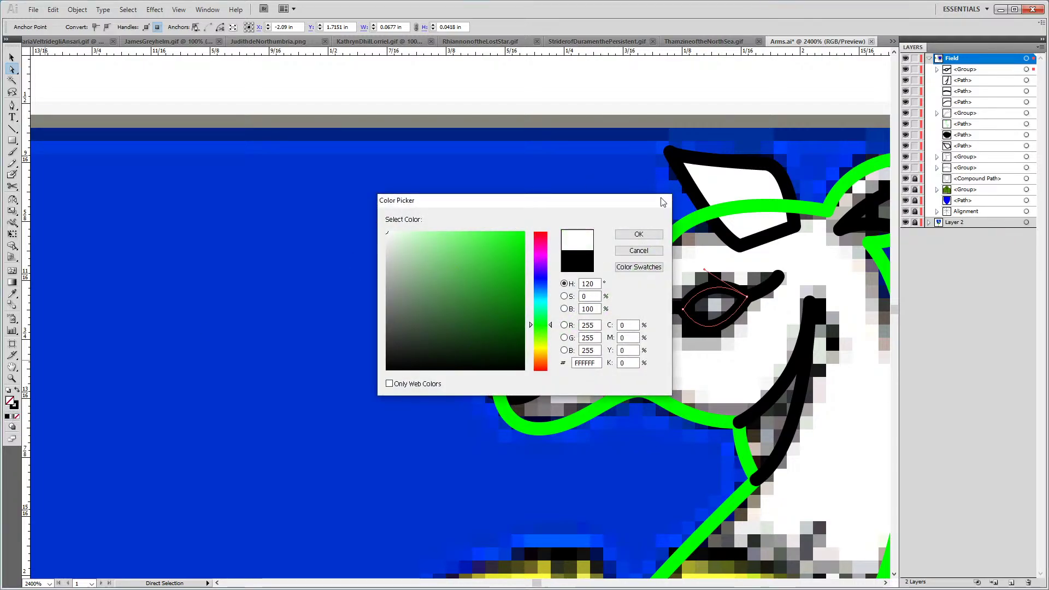
left_click(629, 235)
left_click(393, 244)
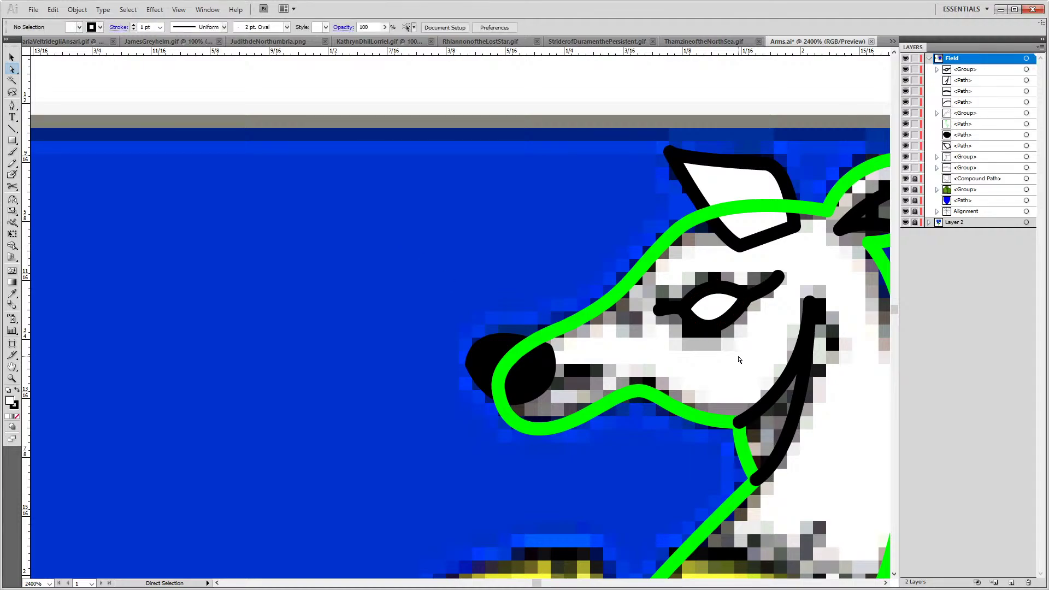
left_click_drag(700, 351, 465, 163)
left_click_drag(517, 496, 534, 73)
Select the white leg shape and hide the leg outline group in the Layers panel
left_click_drag(494, 386, 476, 120)
left_click_drag(585, 489, 505, 286)
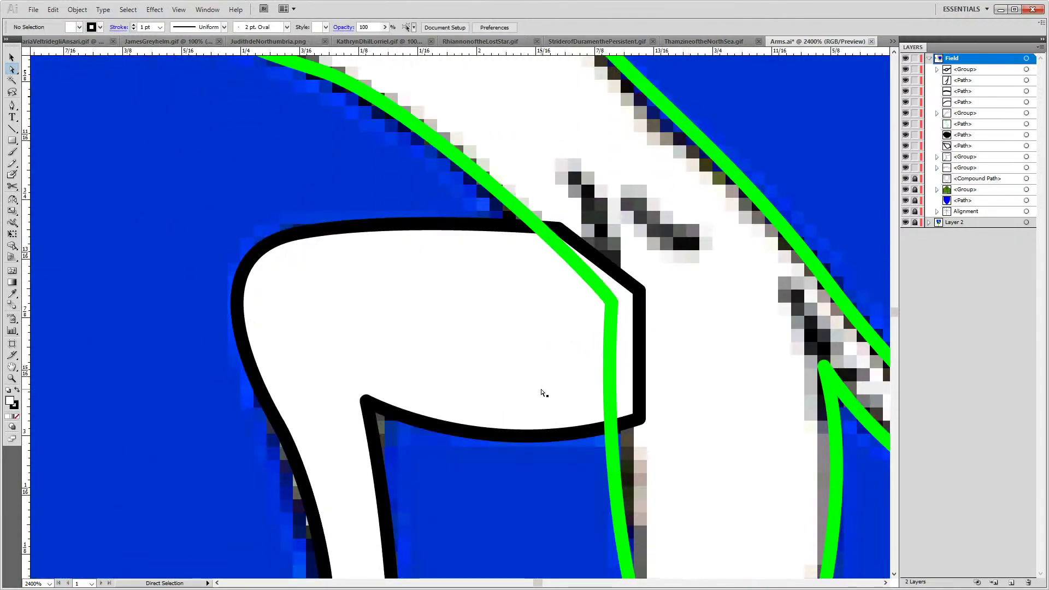
left_click(544, 393)
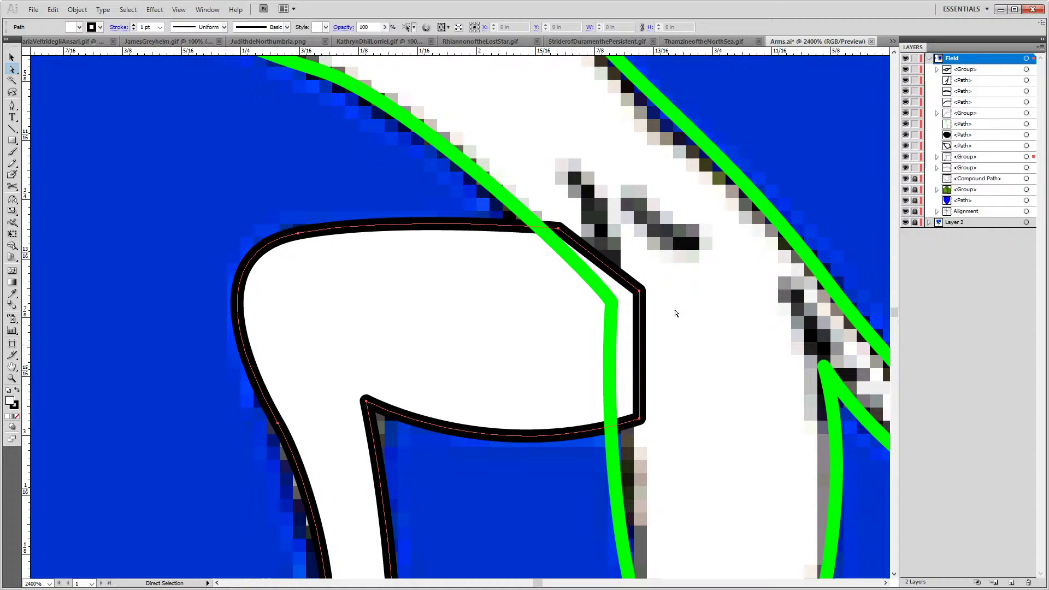
left_click(905, 158)
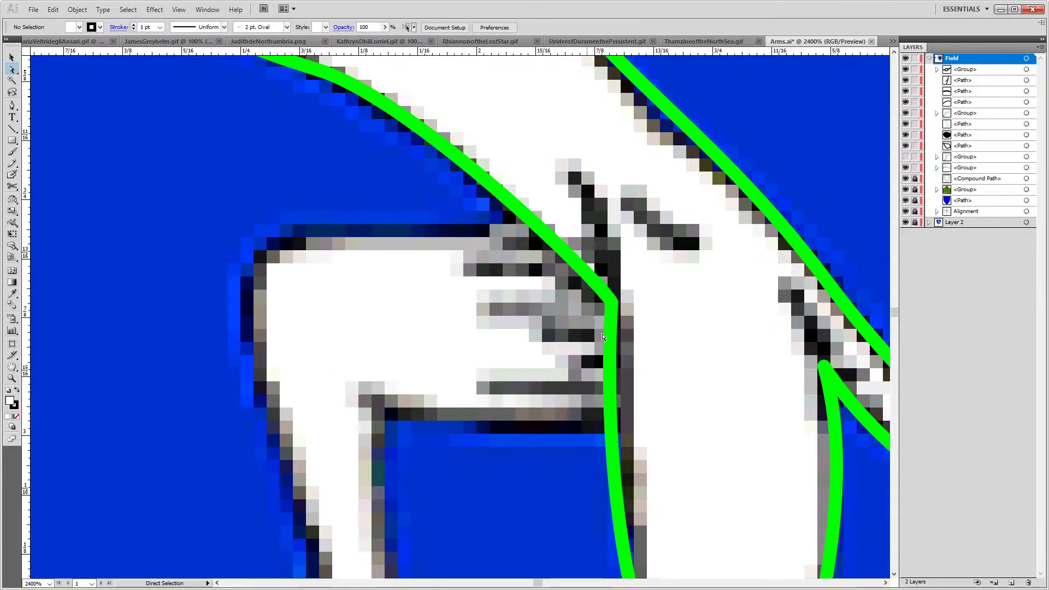
Draw a short unfilled black curve on the neck and snap its end onto the green outline
key("p")
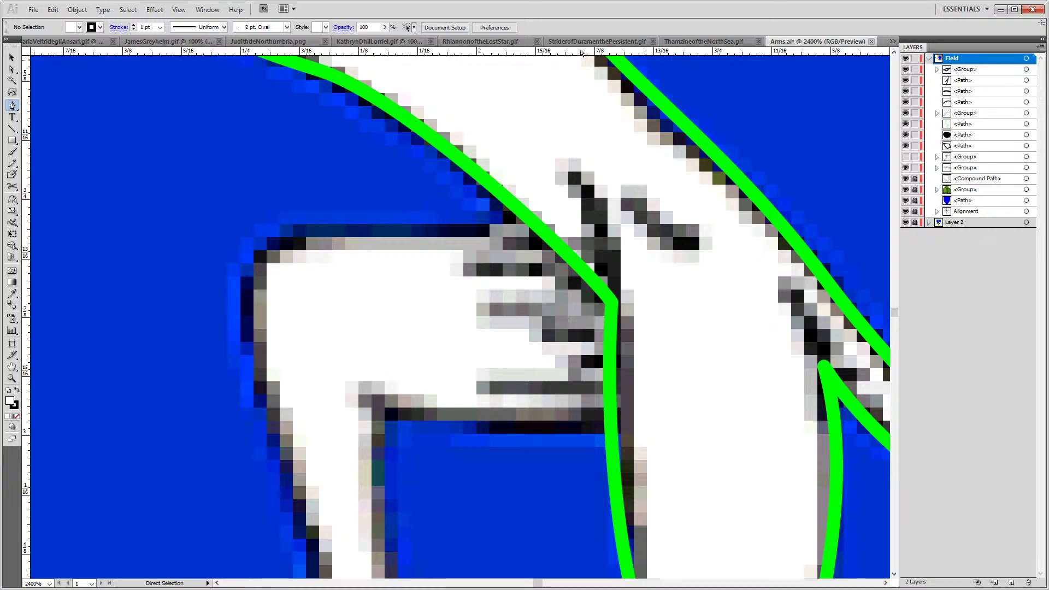
left_click(614, 300)
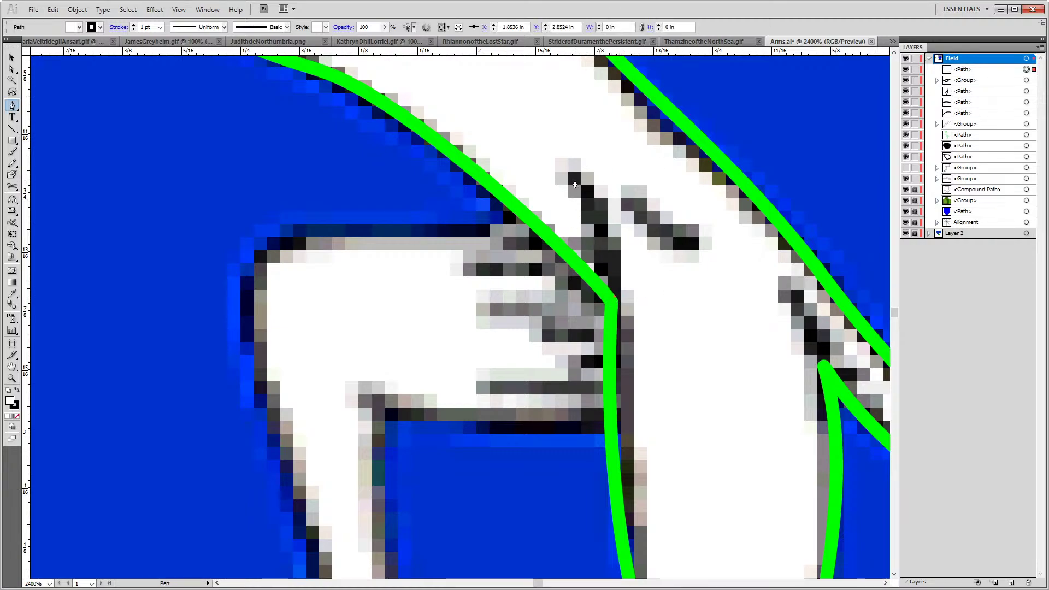
left_click_drag(570, 179, 523, 140)
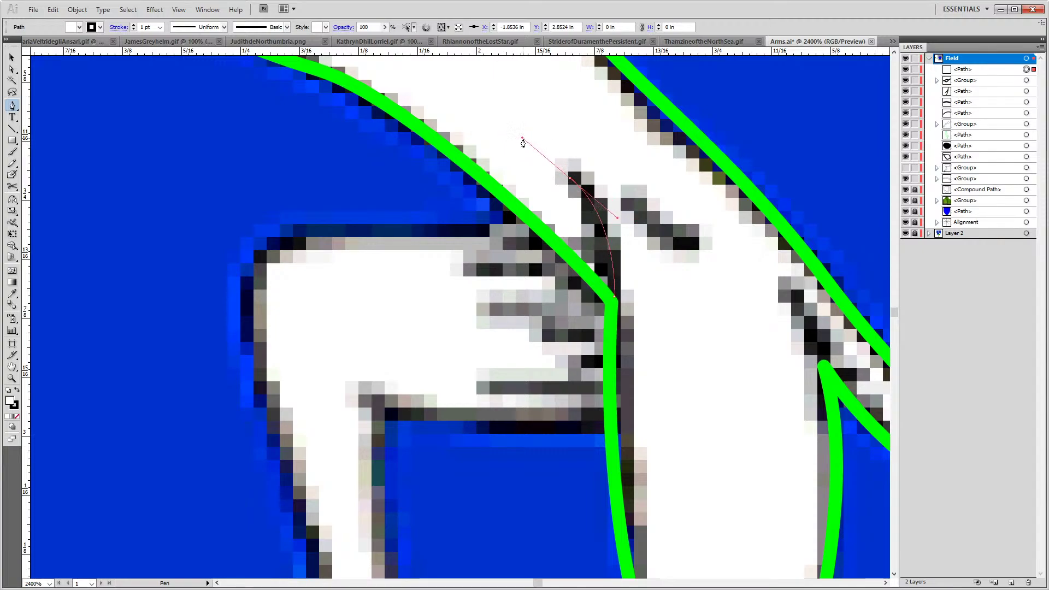
key("a")
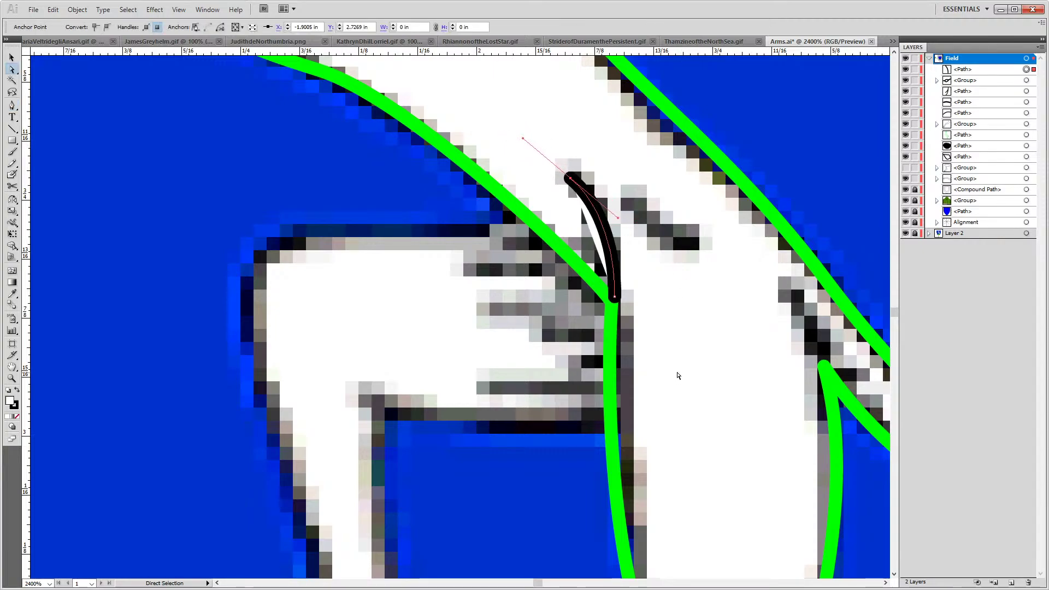
left_click(17, 418)
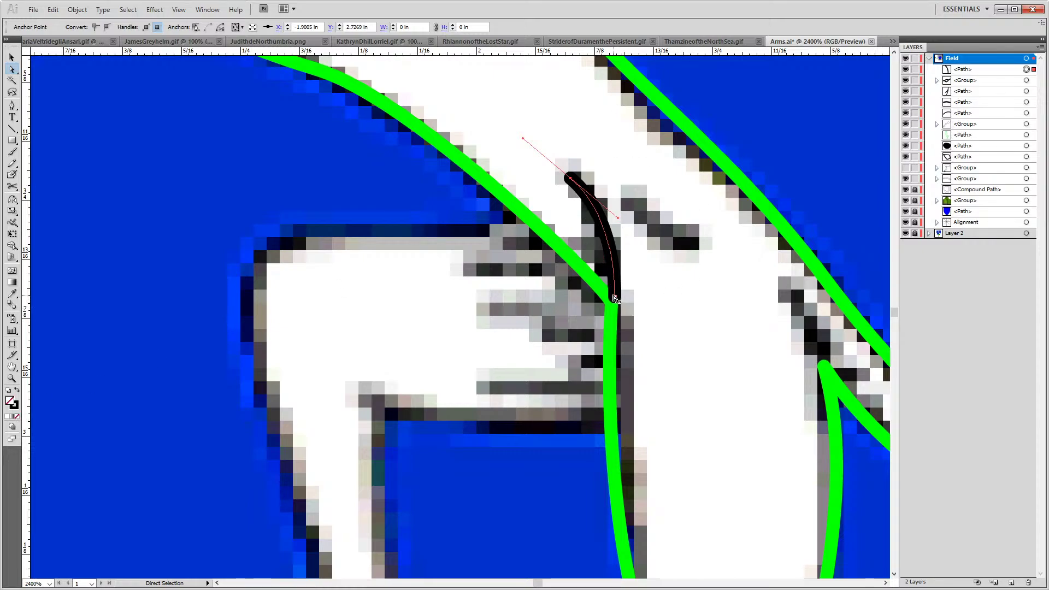
mouse_move(614, 297)
left_mouse_down()
mouse_move(627, 301)
mouse_move(610, 313)
mouse_move(614, 305)
left_mouse_up()
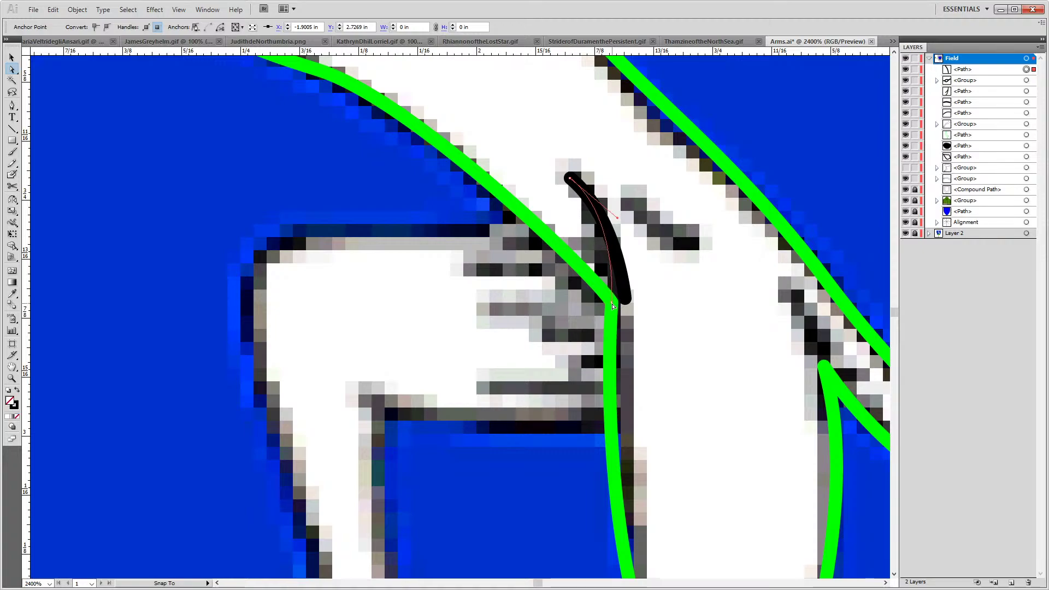
left_click_drag(612, 306, 612, 304)
left_click(604, 286)
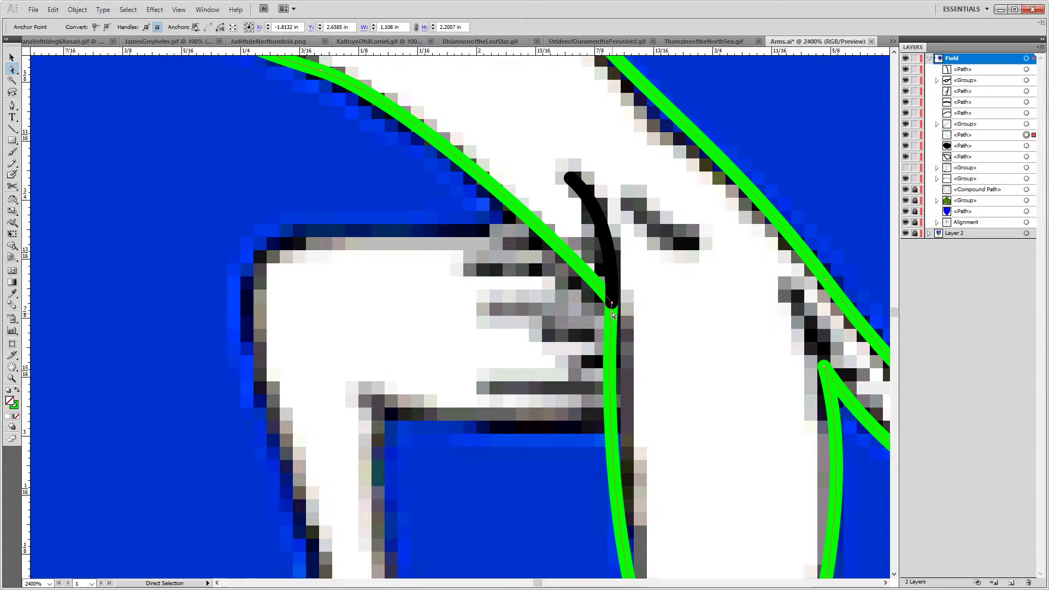
left_click(616, 279)
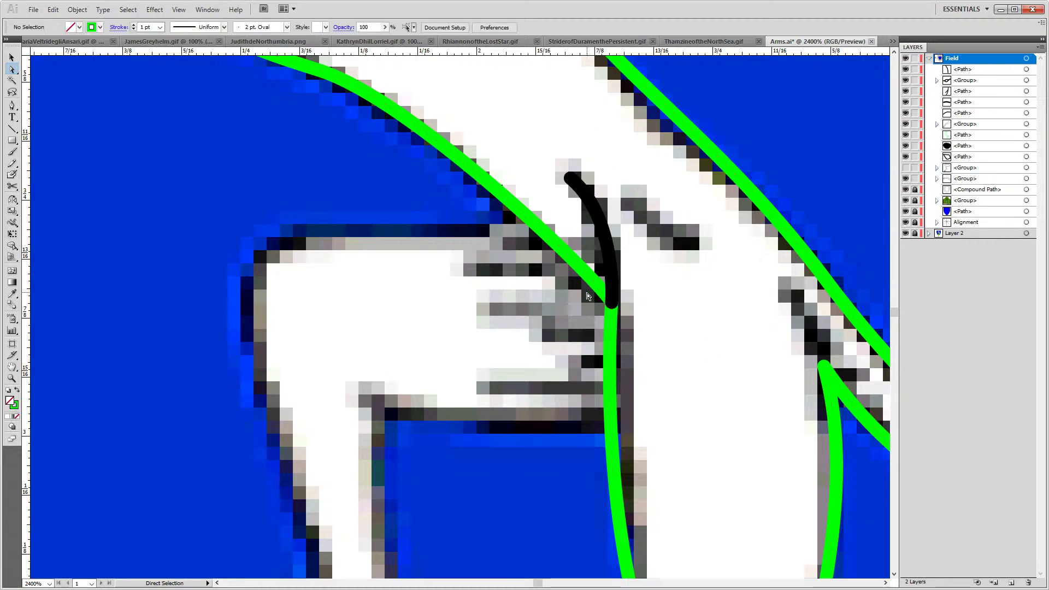
left_click(609, 290)
mouse_move(612, 304)
left_mouse_down()
mouse_move(624, 299)
mouse_move(611, 303)
left_mouse_up()
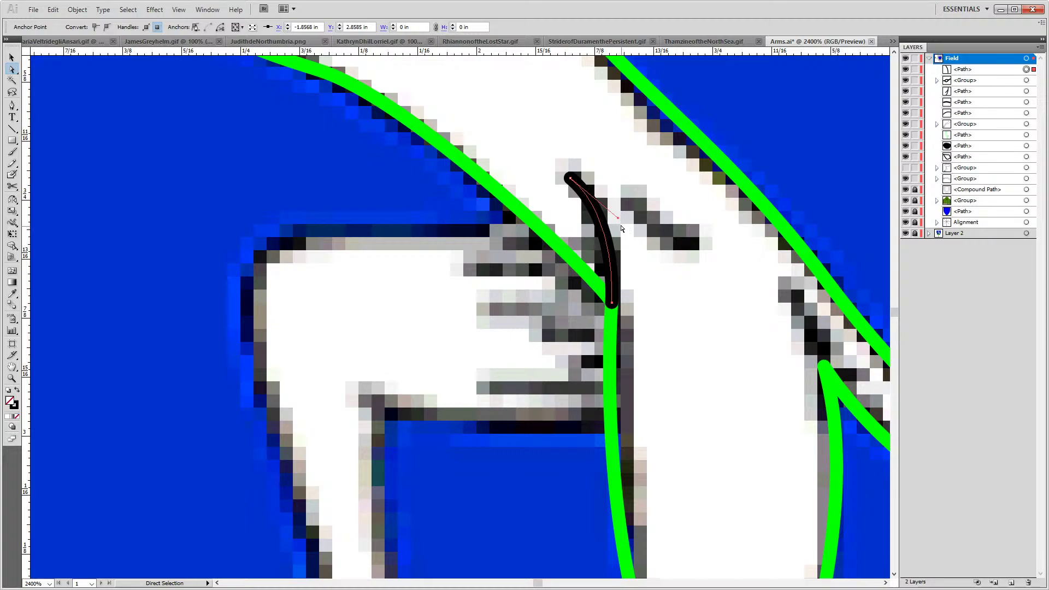
Draw a curve along the neck and a separate curve rising from the mane's edge
key("p")
left_click(624, 198)
left_click_drag(695, 247, 735, 249)
left_click_drag(714, 328, 618, 258)
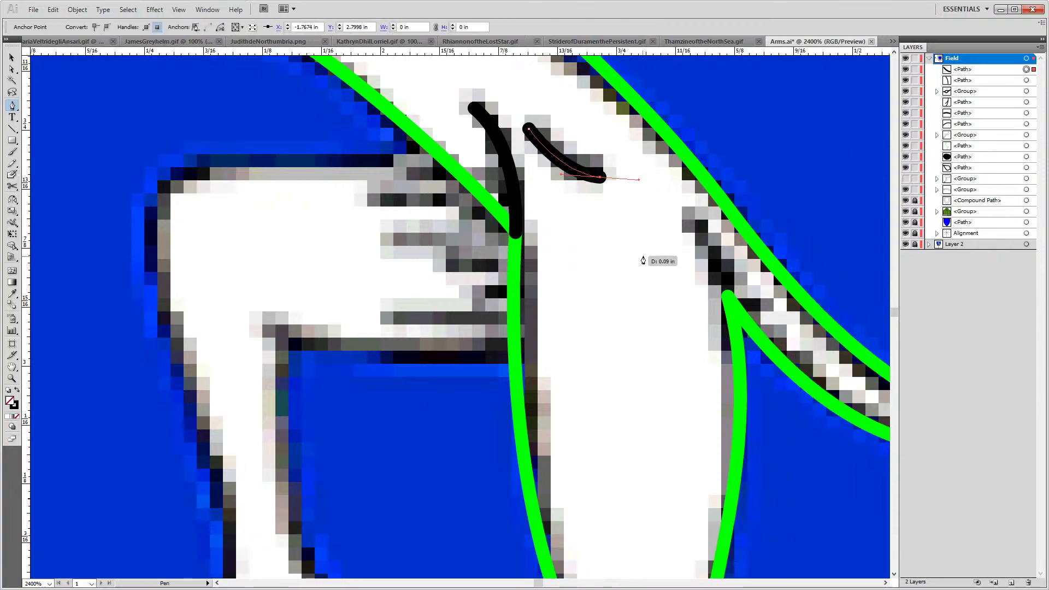
left_click(727, 288)
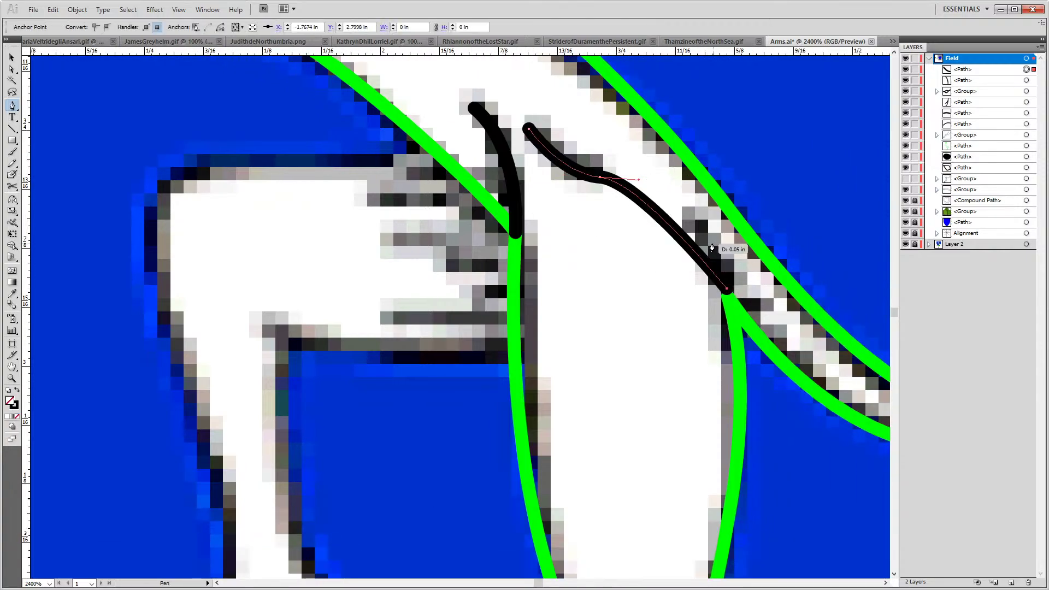
key("ctrl+z")
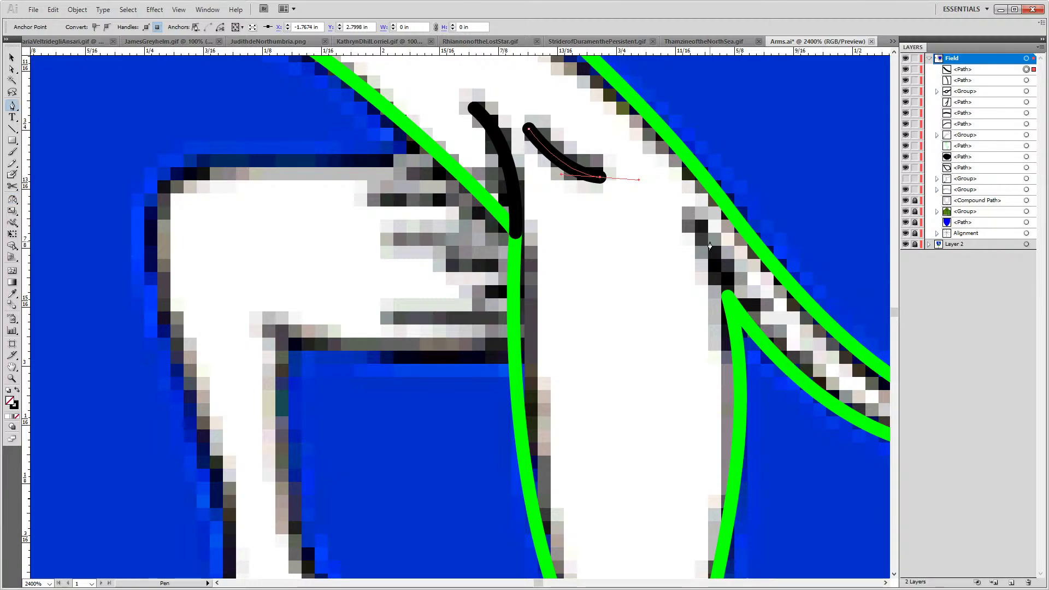
left_click(727, 287)
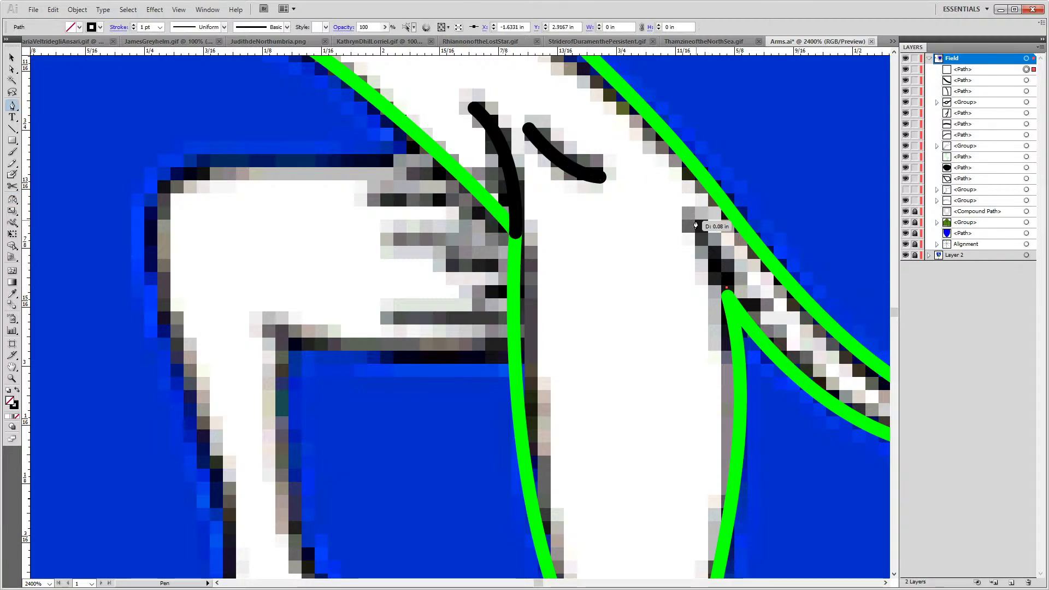
left_click_drag(688, 219, 660, 197)
key("a")
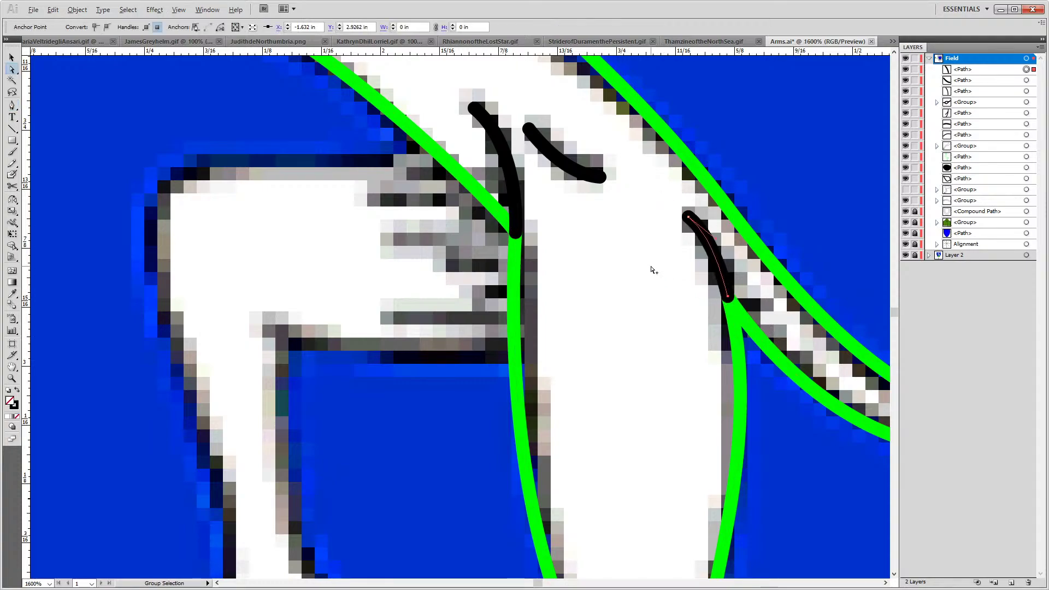
scroll(654, 270, "down", 5)
scroll(654, 270, "up", 2)
Show the redrawn hind-leg group, then select all the artwork and group it with Ctrl+G
left_click(402, 129)
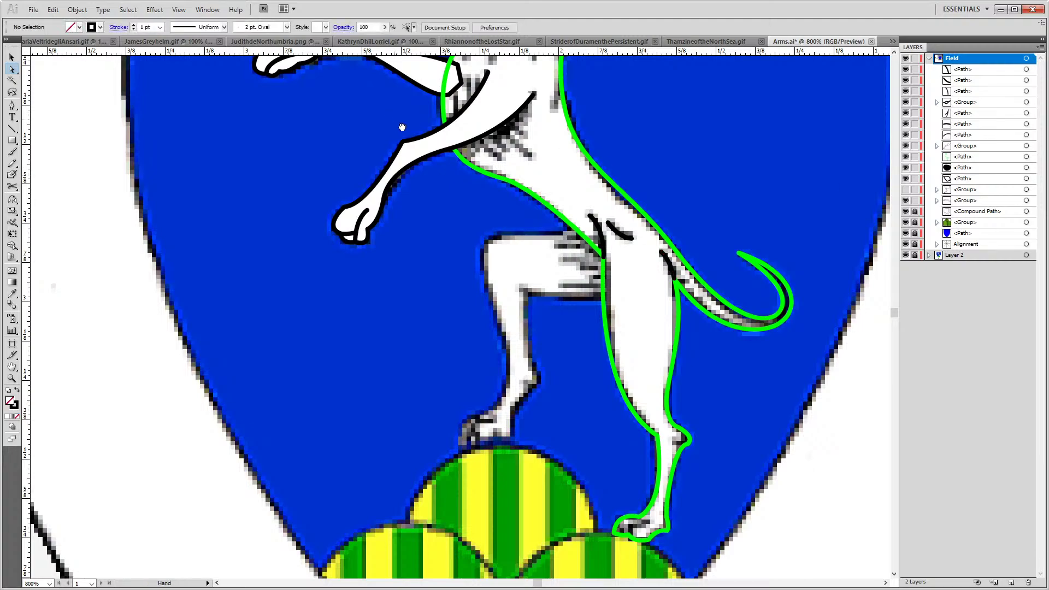
left_click_drag(403, 129, 492, 180)
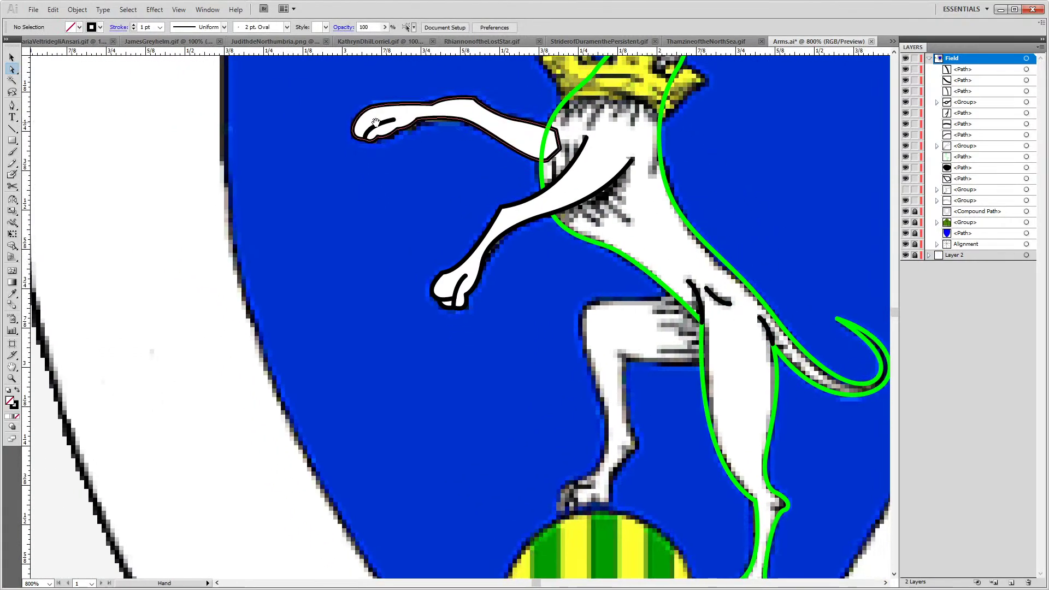
scroll(685, 126, "up", 3)
scroll(685, 127, "left", 1)
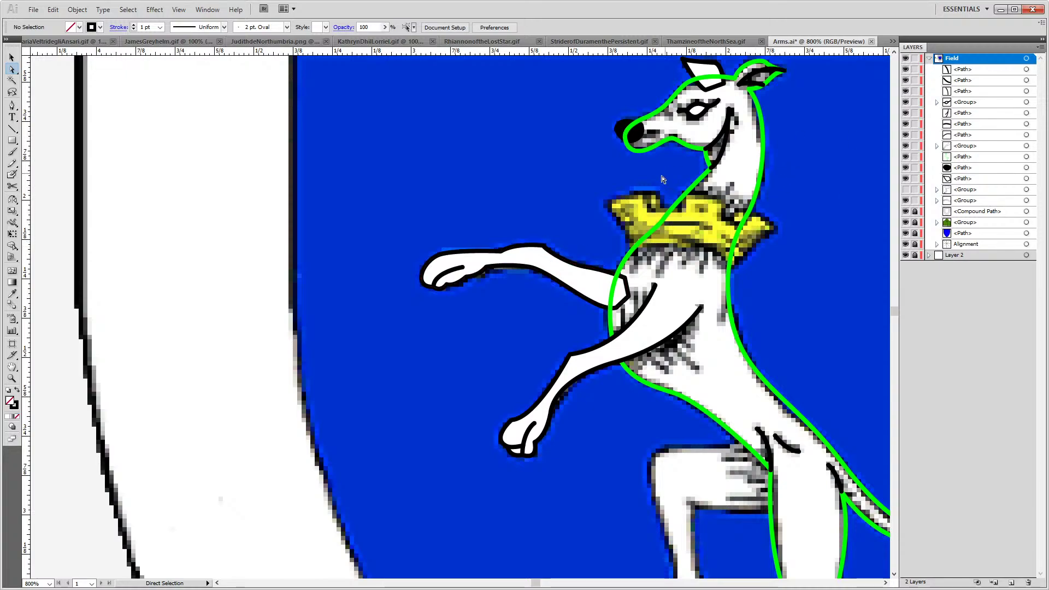
scroll(713, 209, "up", 3)
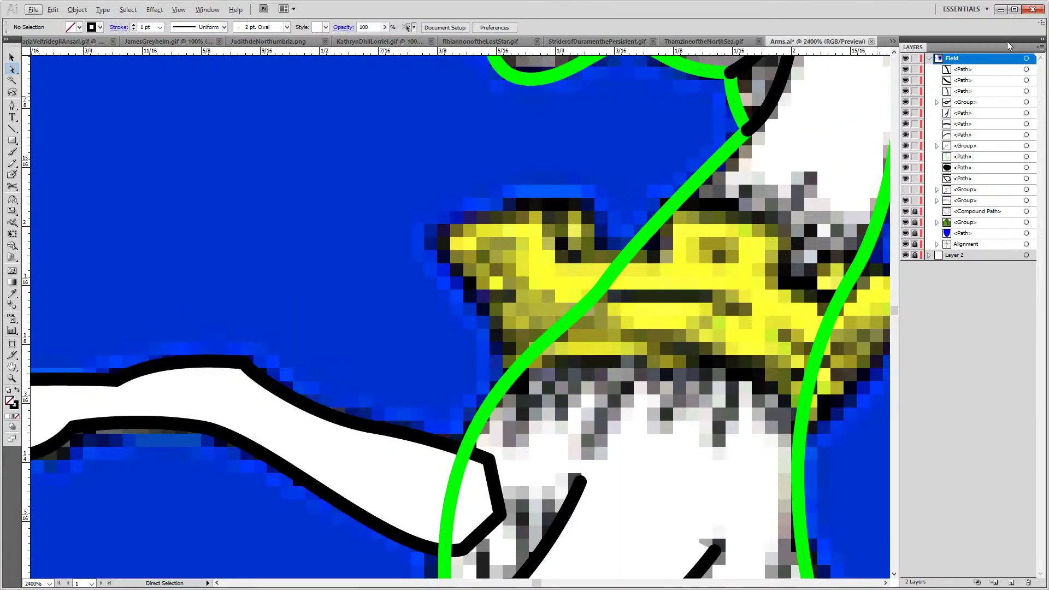
scroll(834, 252, "down", 2)
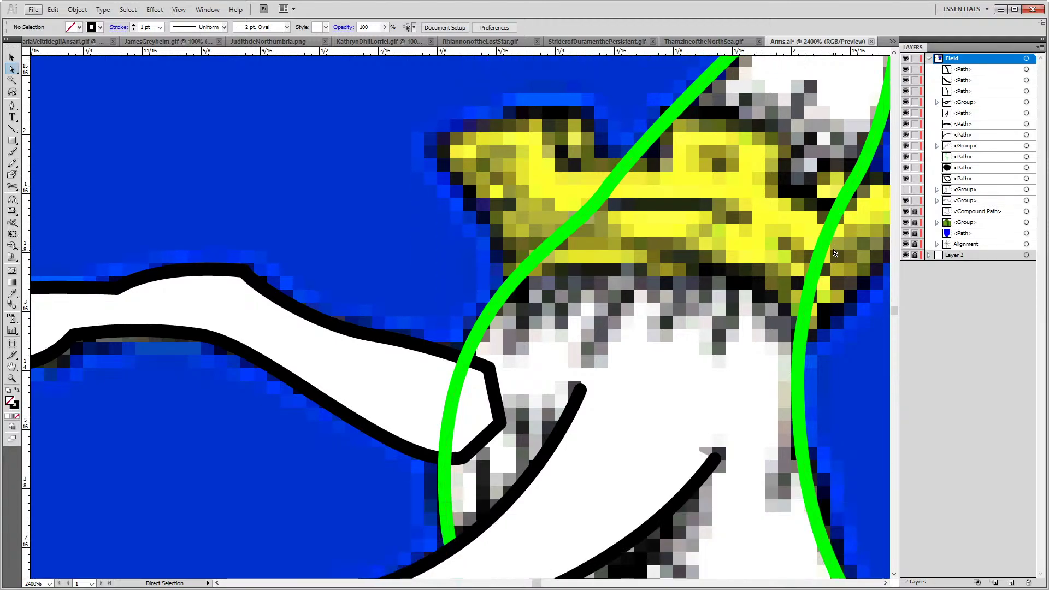
scroll(462, 225, "down", 4)
scroll(465, 224, "up", 1)
scroll(466, 224, "down", 1)
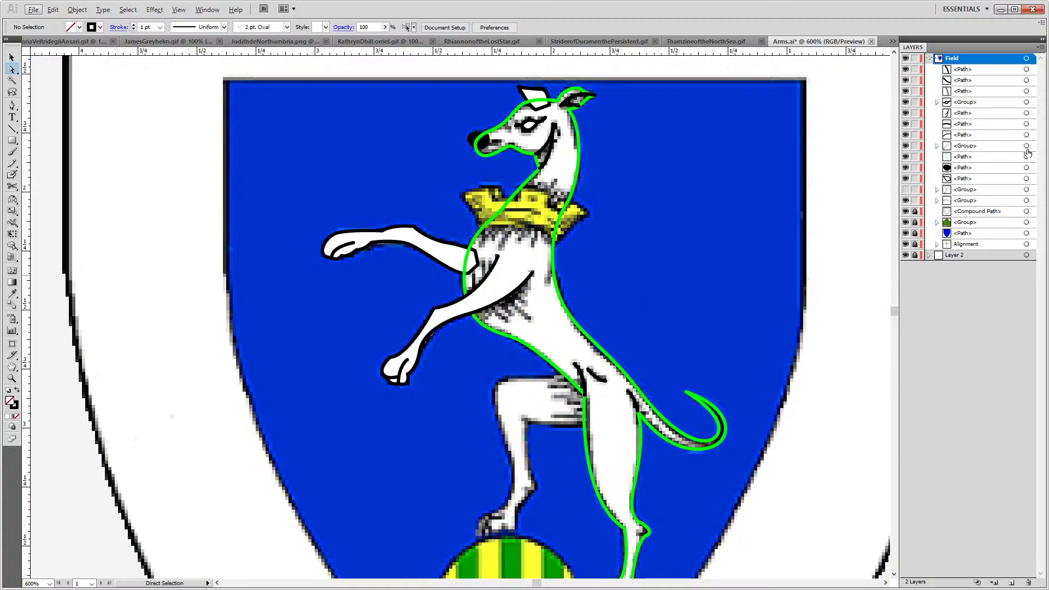
left_click(905, 189)
key("ctrl+a")
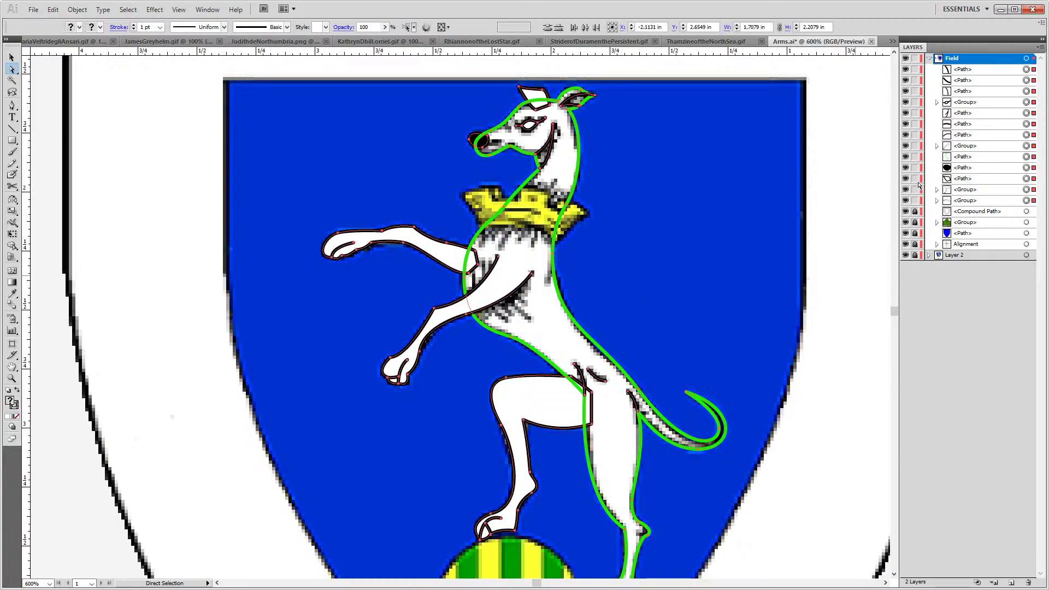
key("ctrl+g")
Clear the selection and select the hound's green outline to check the new group
left_click(661, 238)
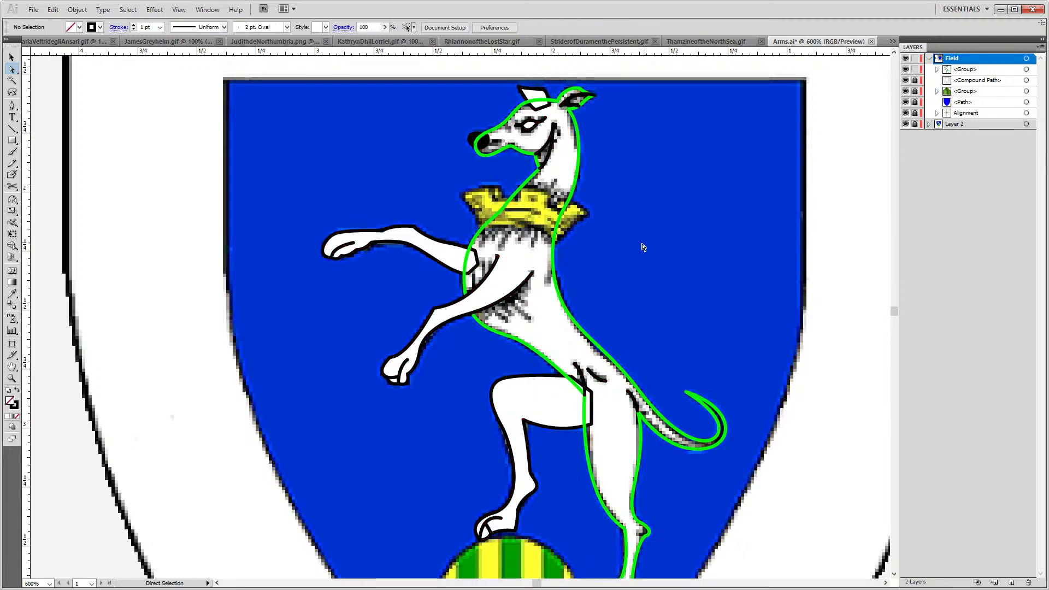
left_click(556, 250)
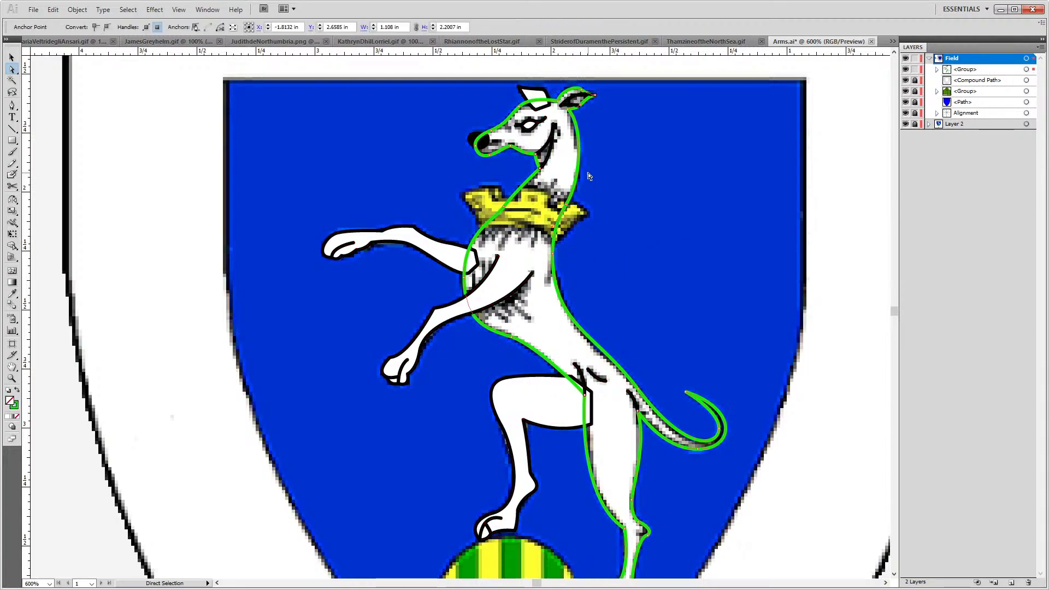
scroll(589, 176, "up", 1)
scroll(480, 187, "up", 2)
scroll(469, 322, "up", 1)
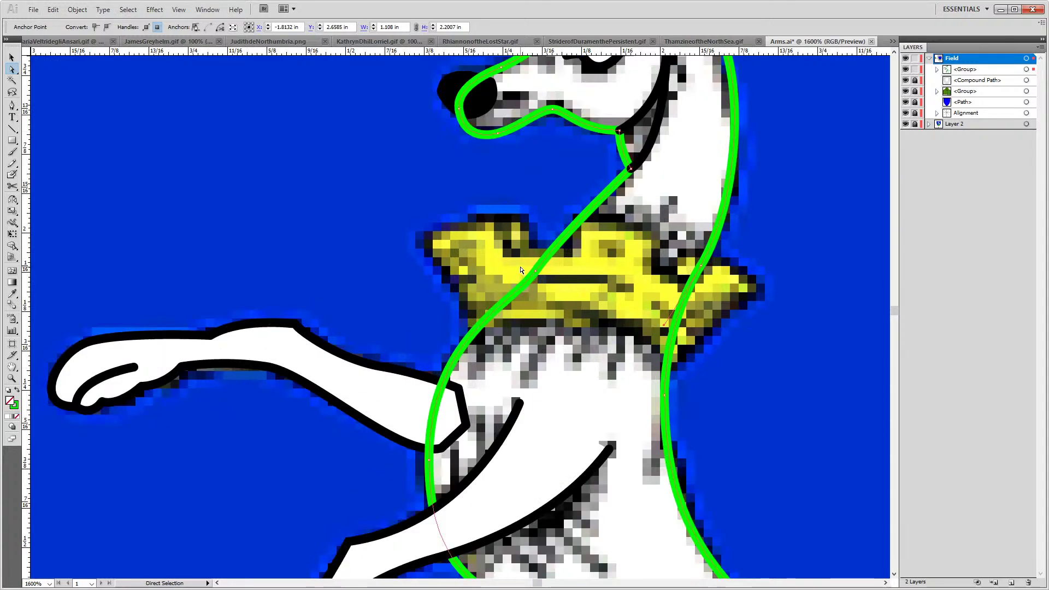
Start a green path at the crown's left tip and curve it along the collar's lower edge to the right neck outline
key("p")
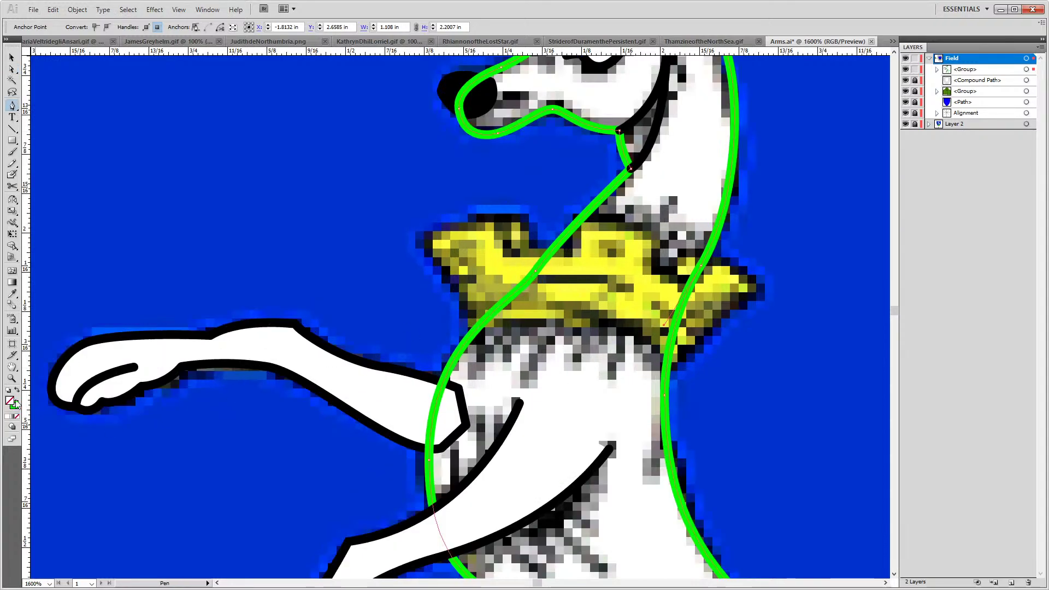
left_click(423, 236)
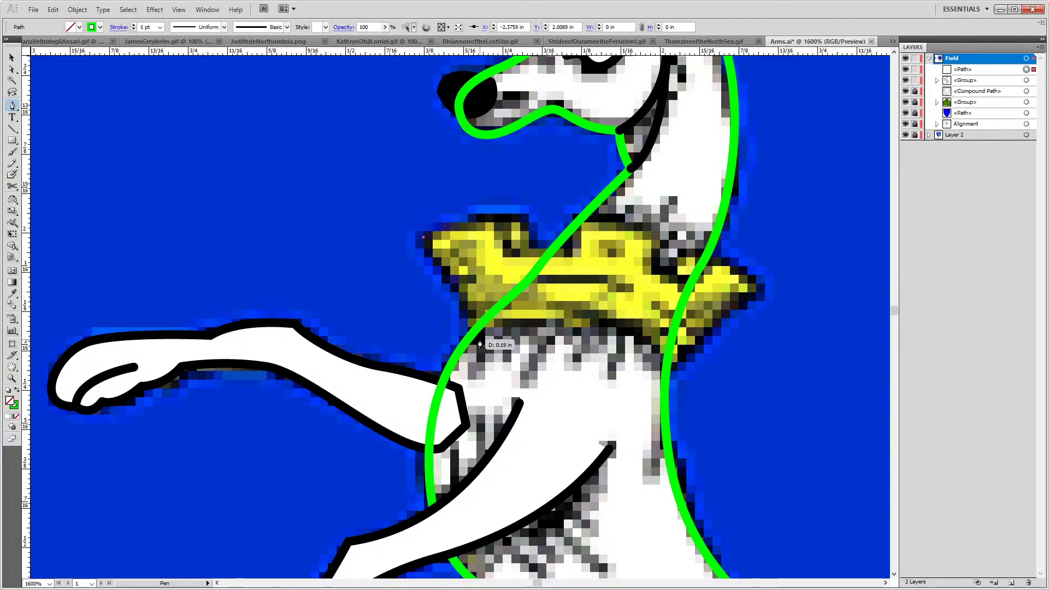
left_click_drag(478, 339, 497, 405)
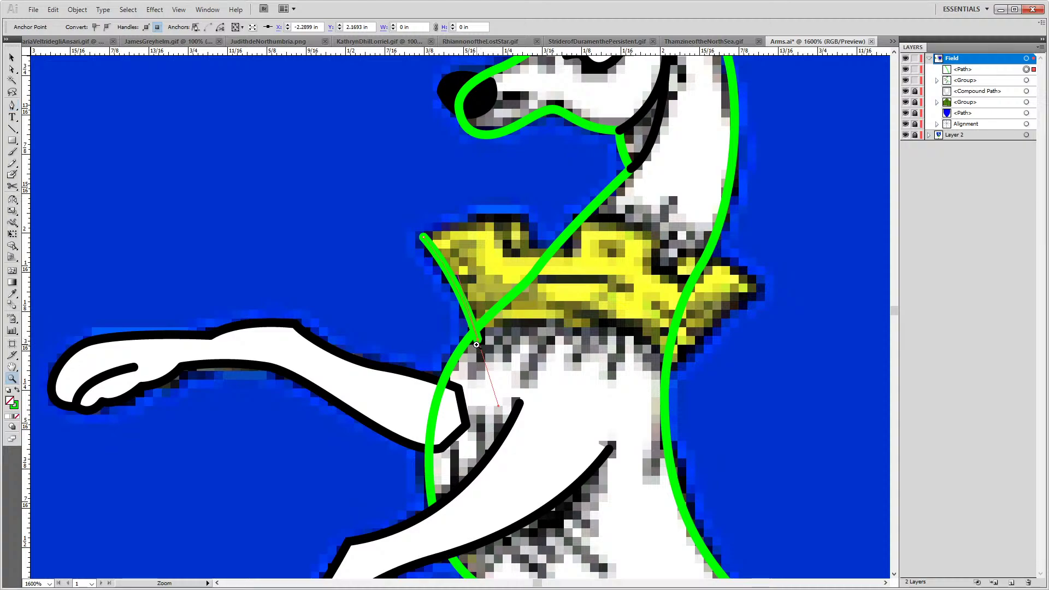
key("a")
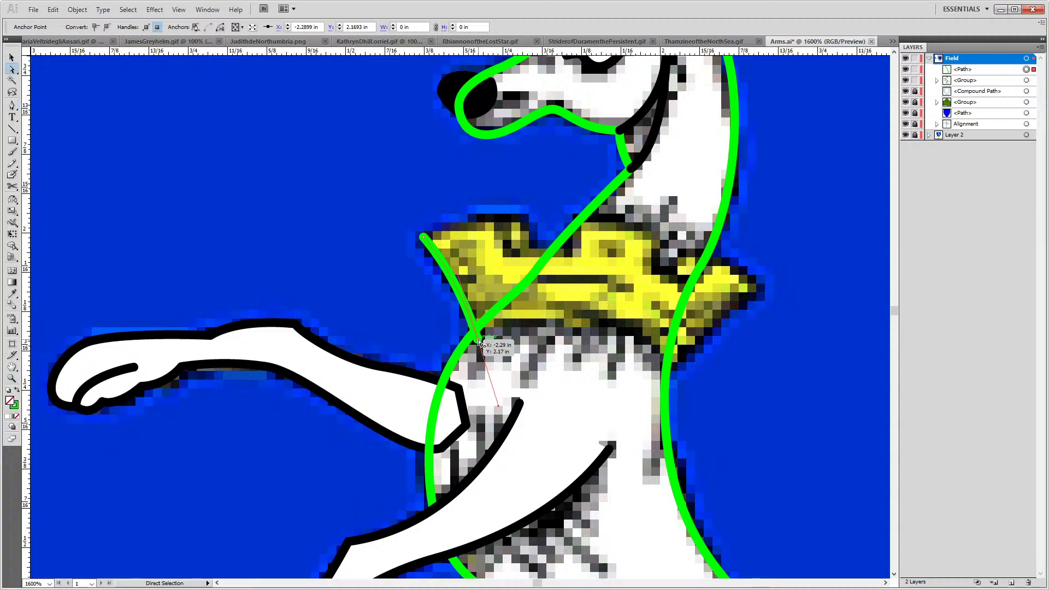
key("p")
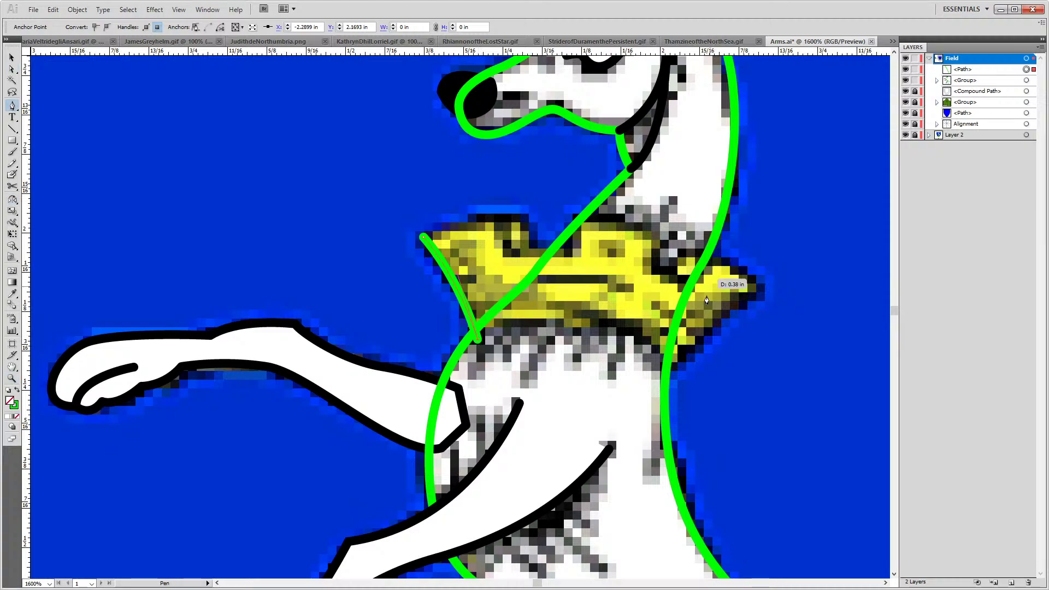
left_click_drag(595, 323, 676, 333)
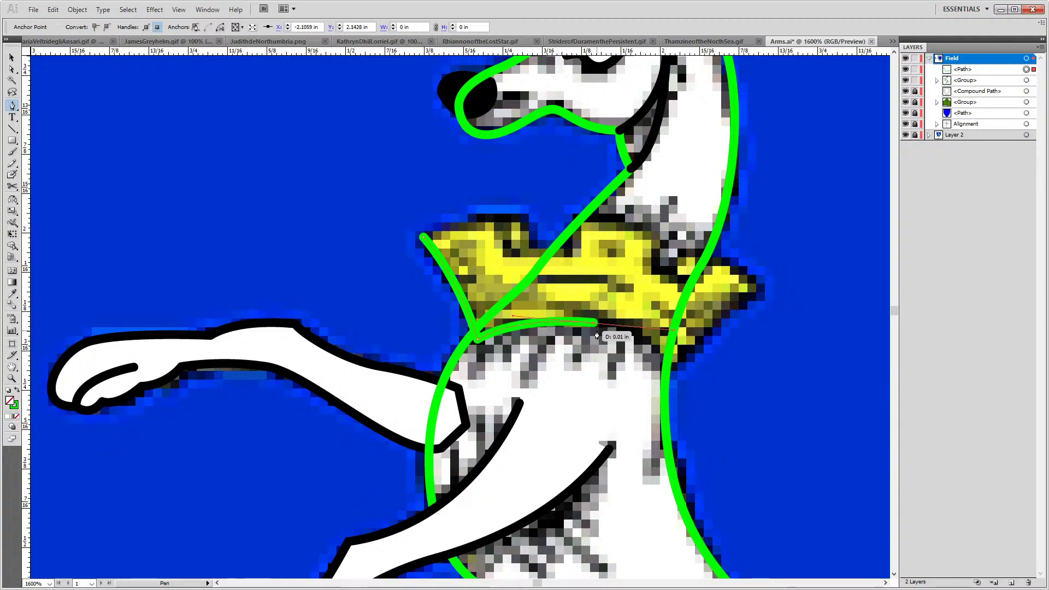
left_click(594, 323)
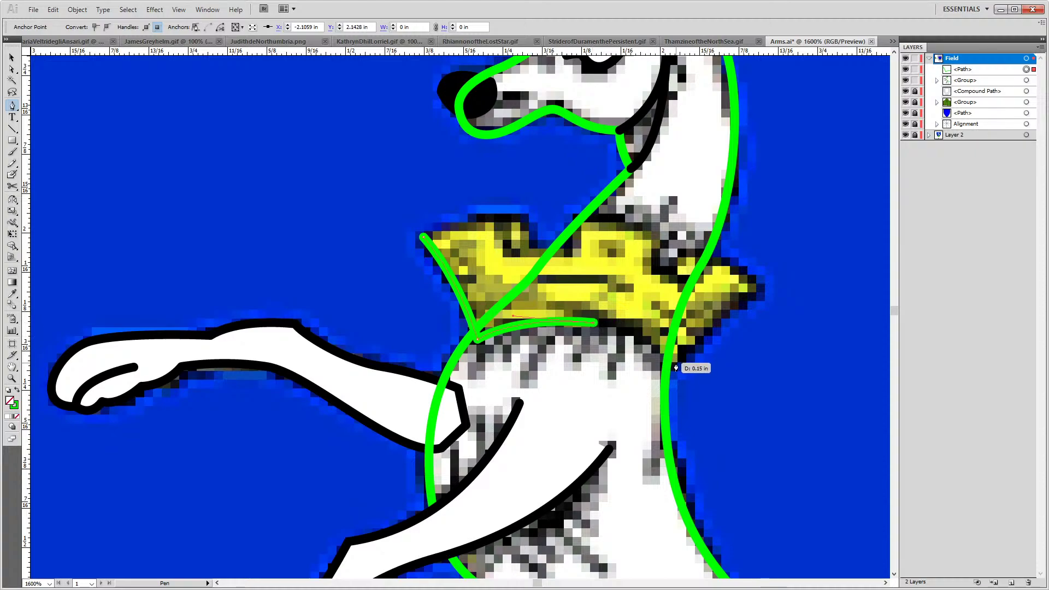
mouse_move(672, 366)
left_mouse_down()
mouse_move(686, 402)
mouse_move(673, 369)
left_mouse_up()
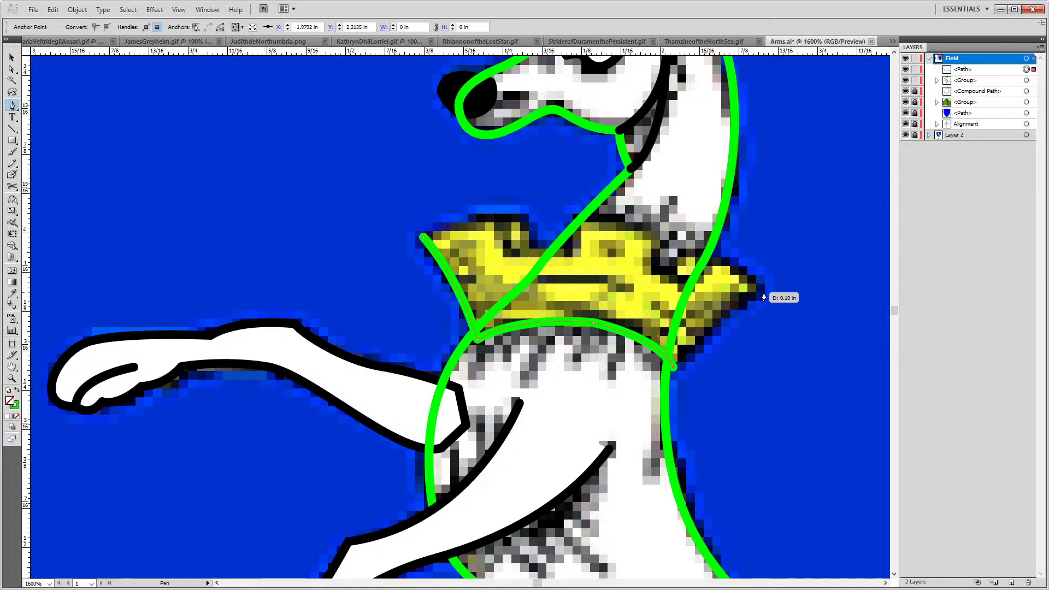
Extend the path up to the crown's right tip and nudge the neck junction anchors onto the outline
left_click_drag(764, 294, 813, 273)
key("a")
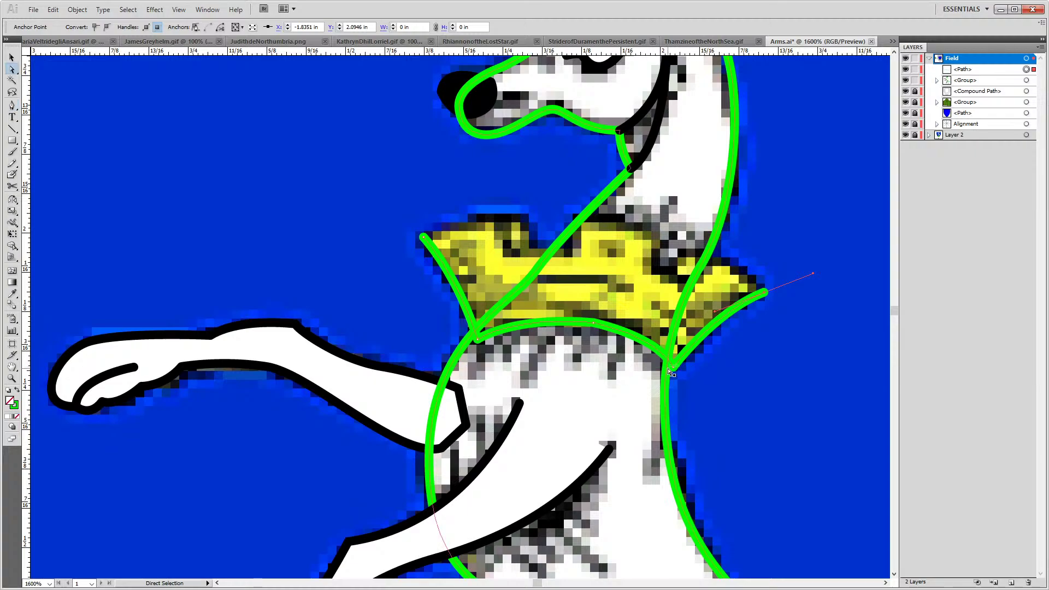
left_click(675, 370)
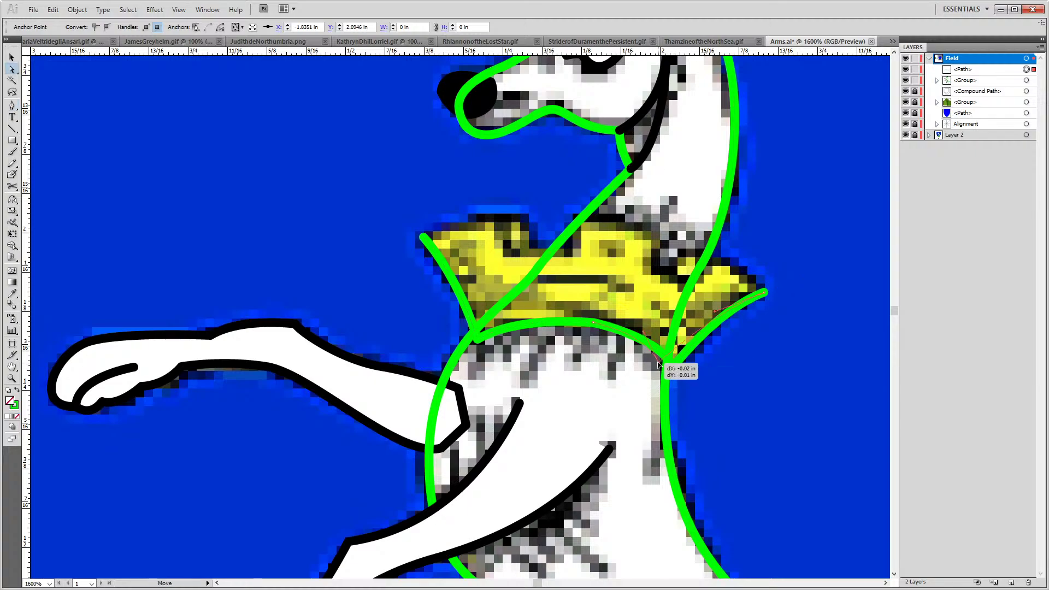
left_click(674, 367)
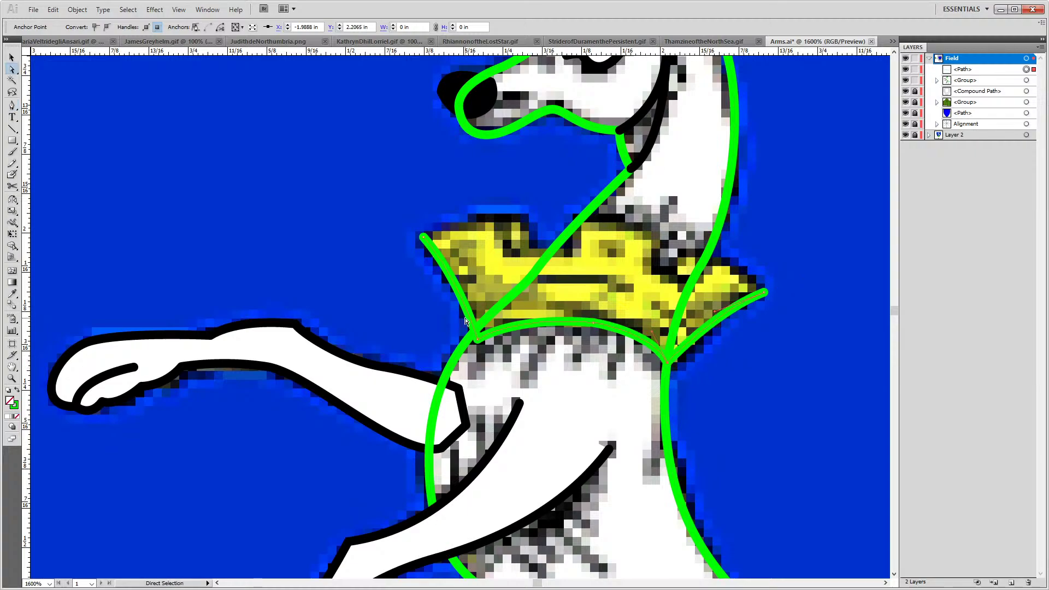
left_click_drag(476, 339, 471, 333)
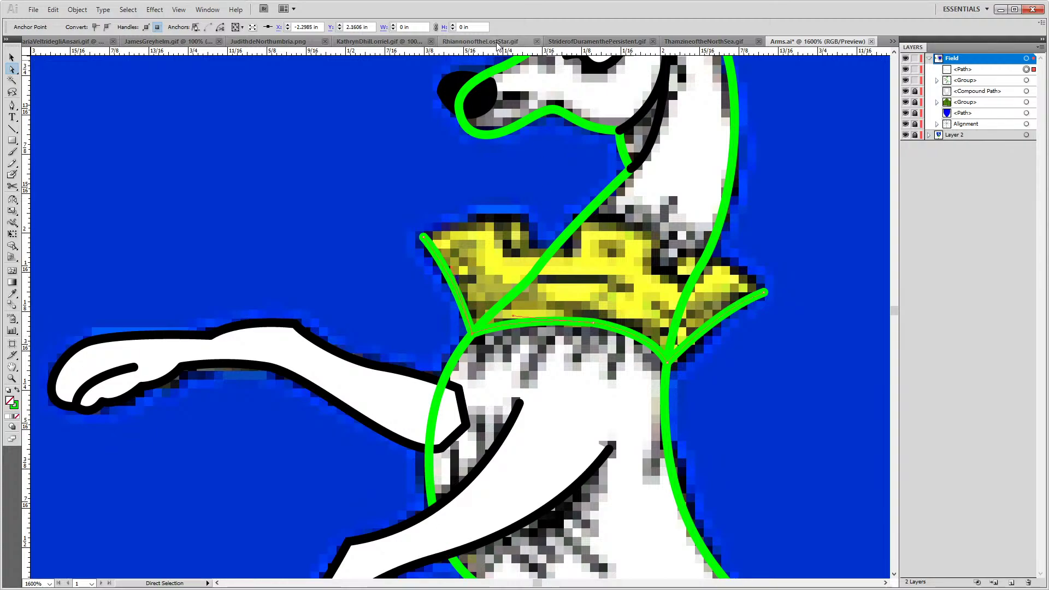
key("p")
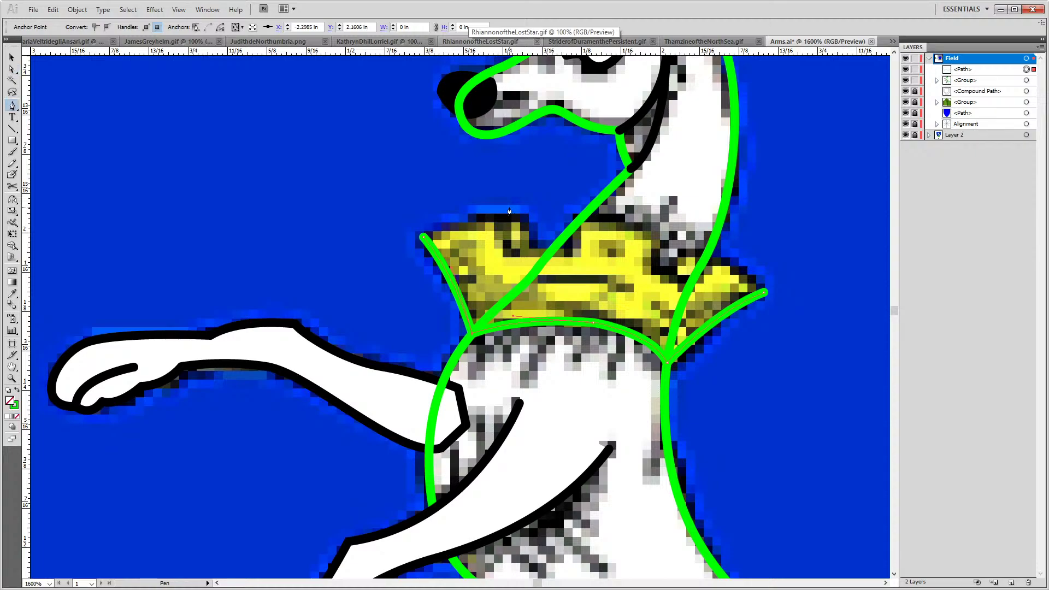
Continue the crown outline from its upper-left endpoint along the top edge, dipping into the notch
left_click(425, 238)
left_click_drag(526, 216, 593, 219)
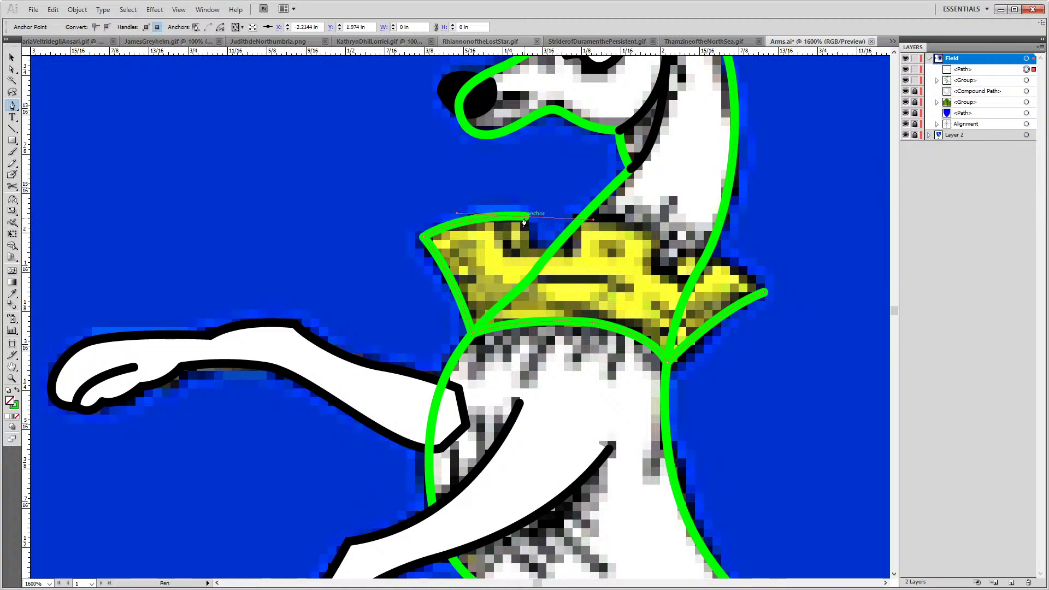
left_click_drag(526, 217, 571, 188)
left_click(533, 254)
left_click(570, 216)
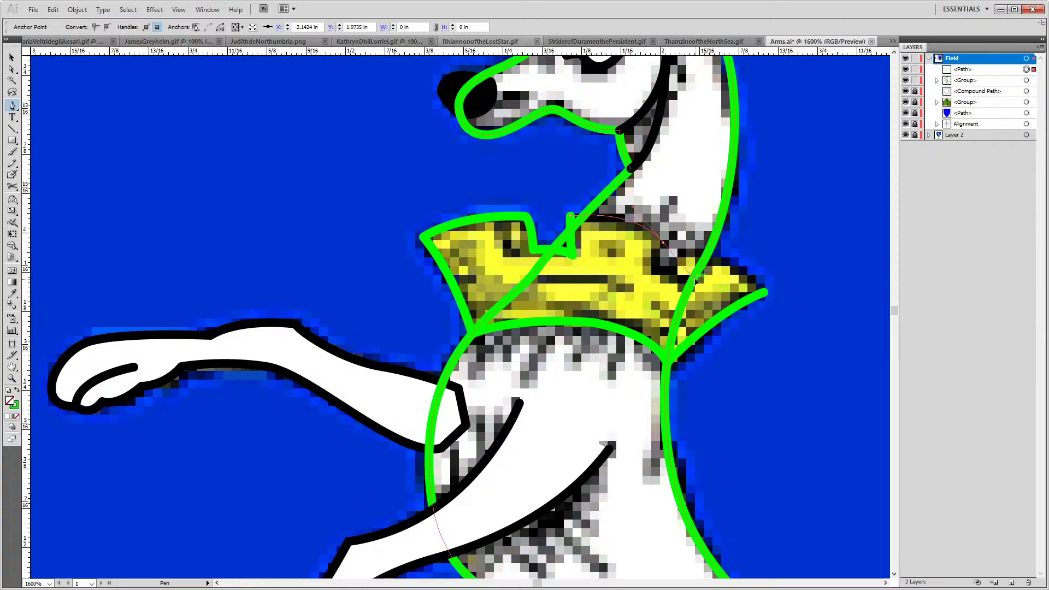
Trace the crown's upper right edge down to a curved anchor at its right tip, then select that tip anchor
left_click_drag(664, 243, 695, 282)
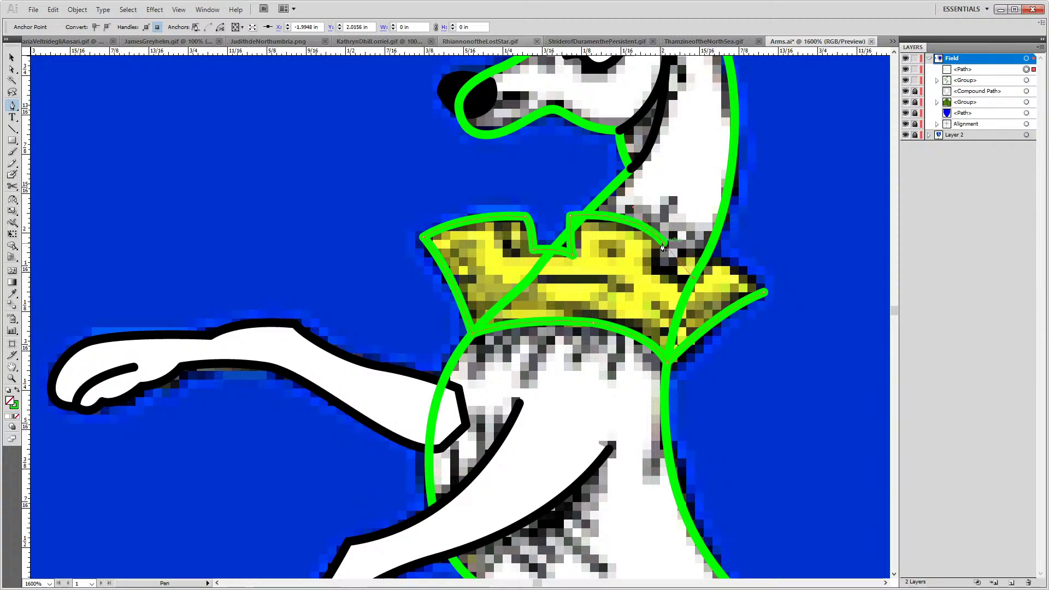
left_click(666, 243)
key("ctrl+z")
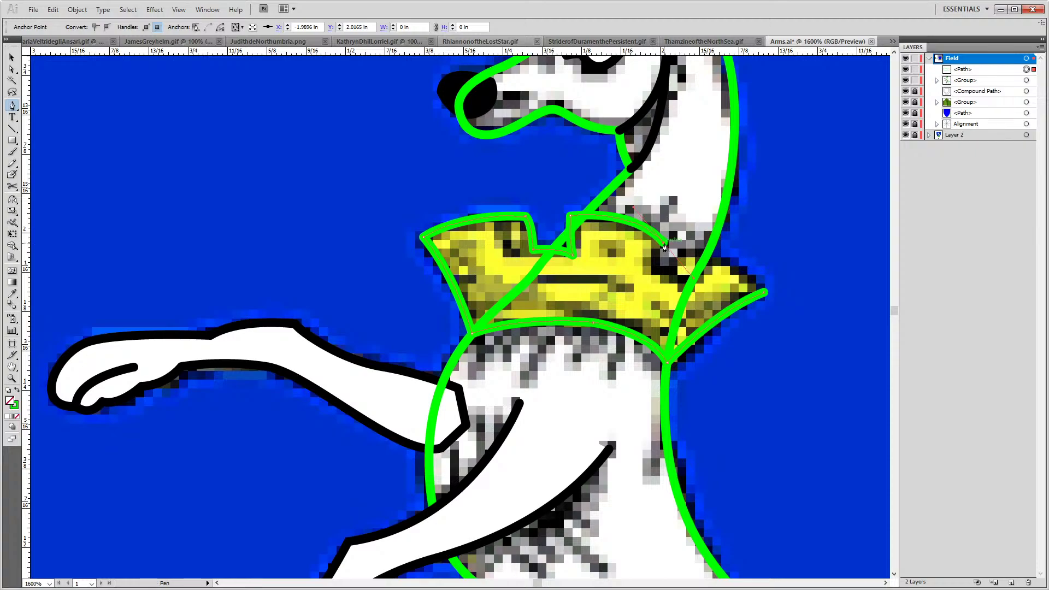
left_click_drag(664, 247, 678, 285)
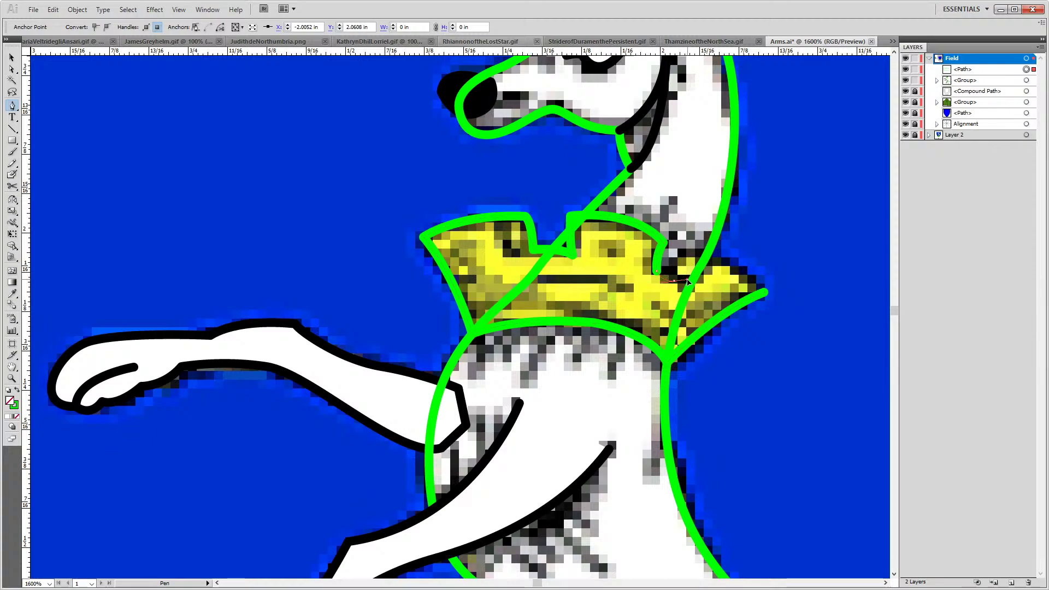
left_click(676, 285)
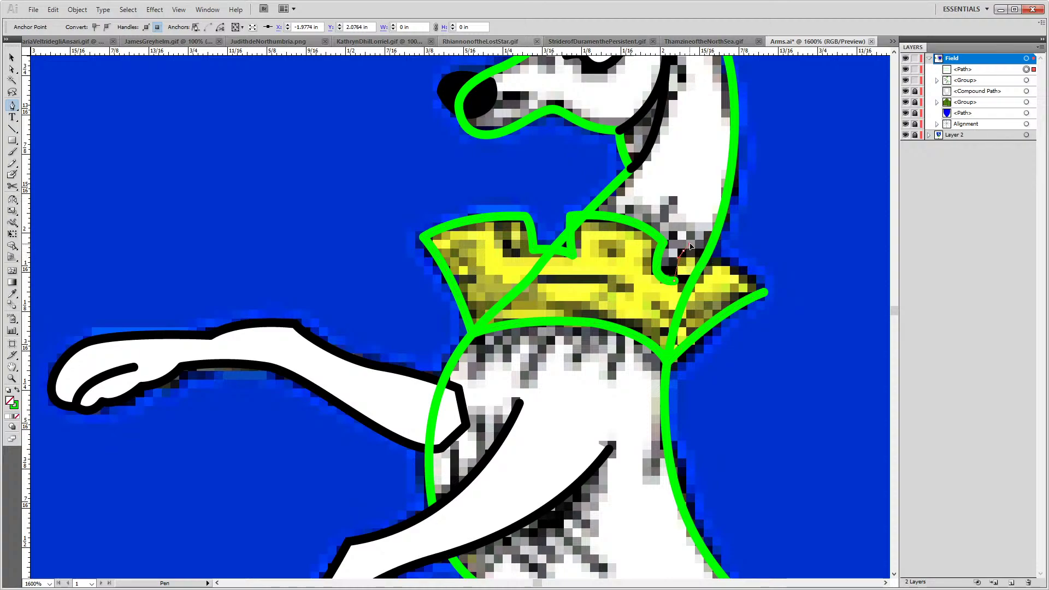
left_click(690, 248)
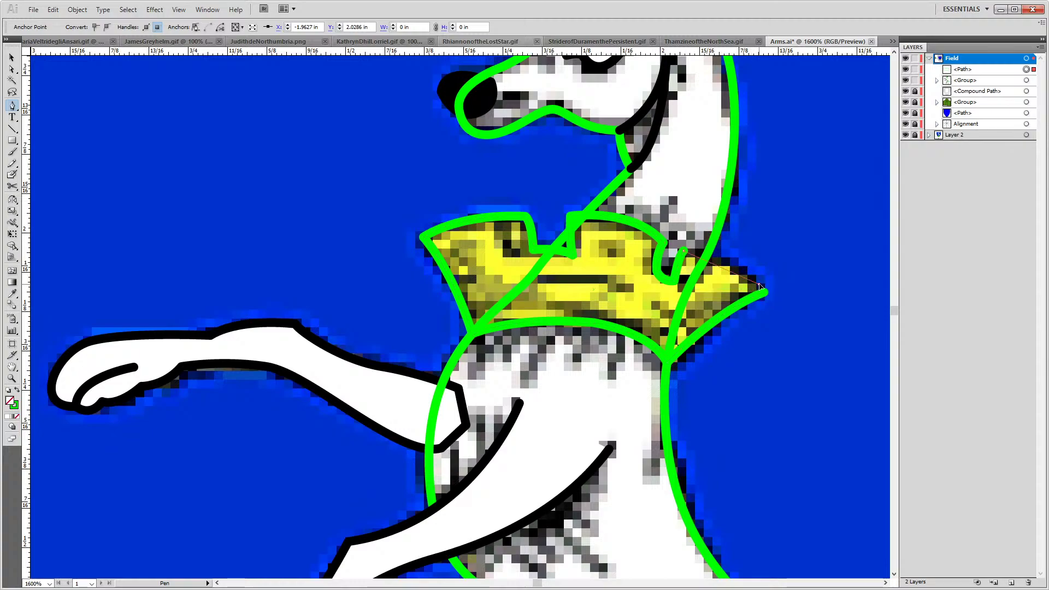
mouse_move(759, 286)
left_mouse_down()
mouse_move(796, 310)
mouse_move(795, 333)
mouse_move(764, 290)
mouse_move(759, 304)
left_mouse_up()
key("ctrl")
key("ctrl+j")
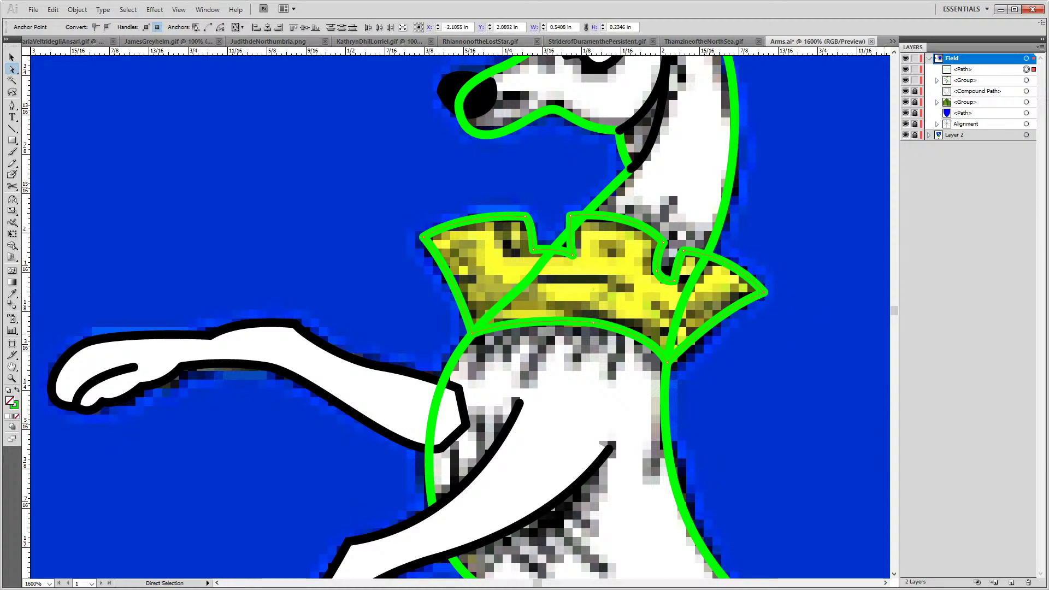
left_click(764, 293)
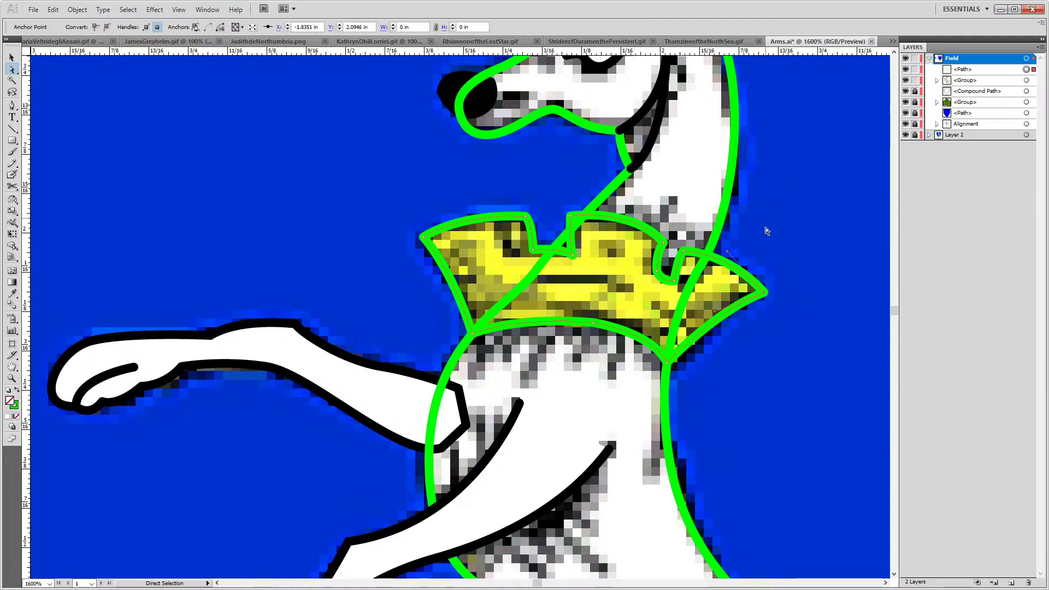
Give the crown a black outline and a yellow fill
double_click(16, 408)
left_click_drag(399, 326, 373, 381)
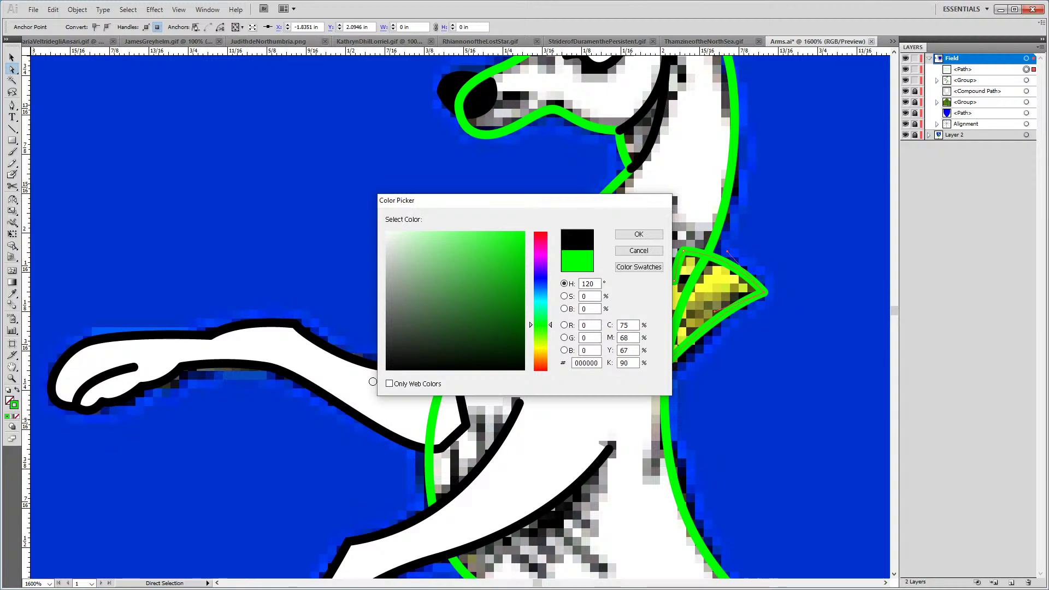
left_click(637, 235)
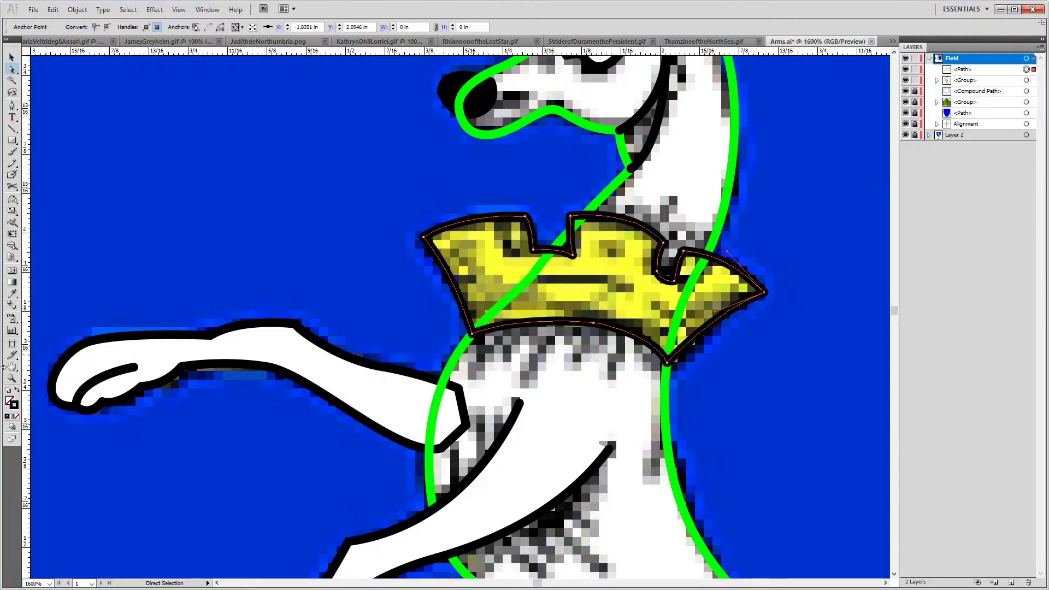
left_click(69, 390)
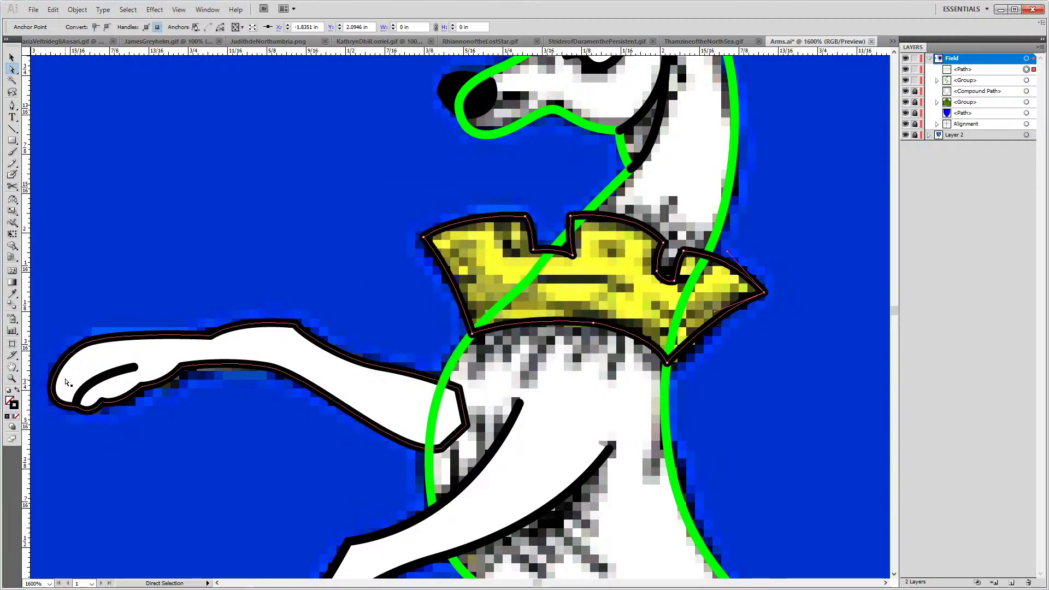
double_click(10, 404)
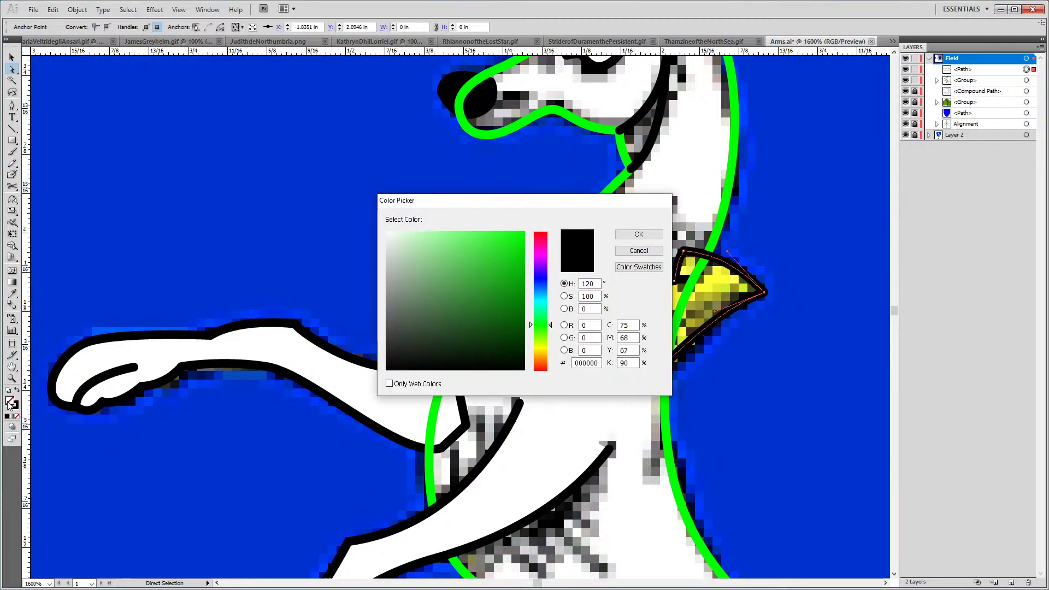
left_click(589, 325)
type("255")
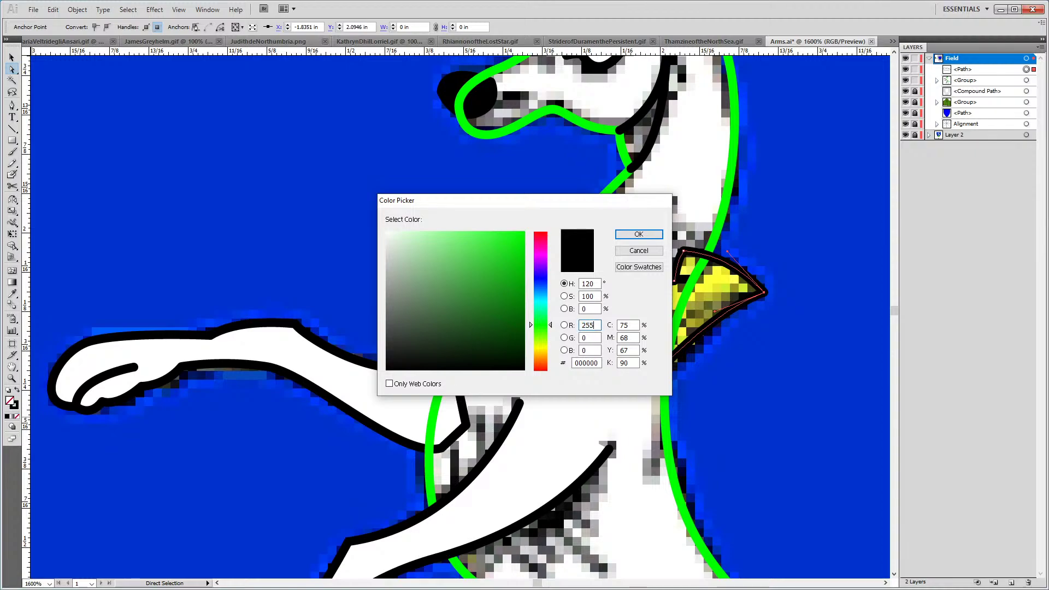
key("Tab")
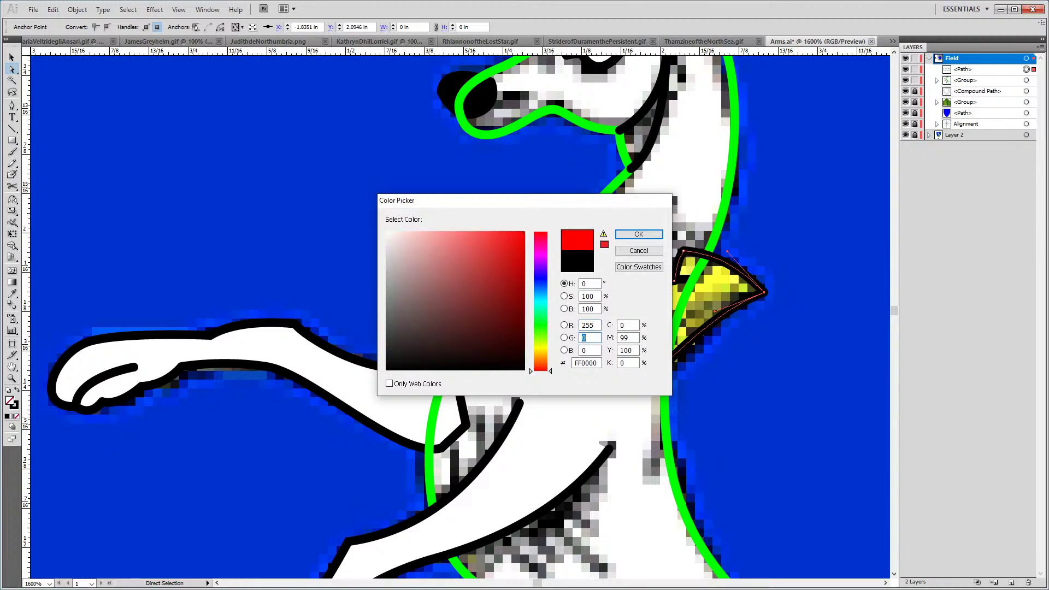
key("Tab")
key("Return")
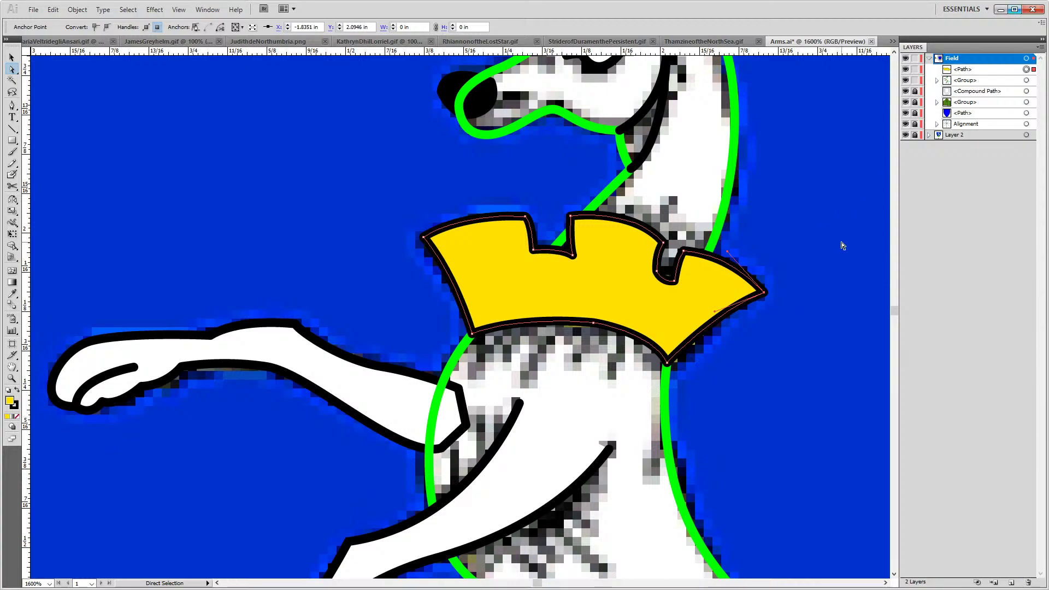
left_click(756, 216)
Give the hound's body a black outline and a white fill, then deselect
left_click(724, 211)
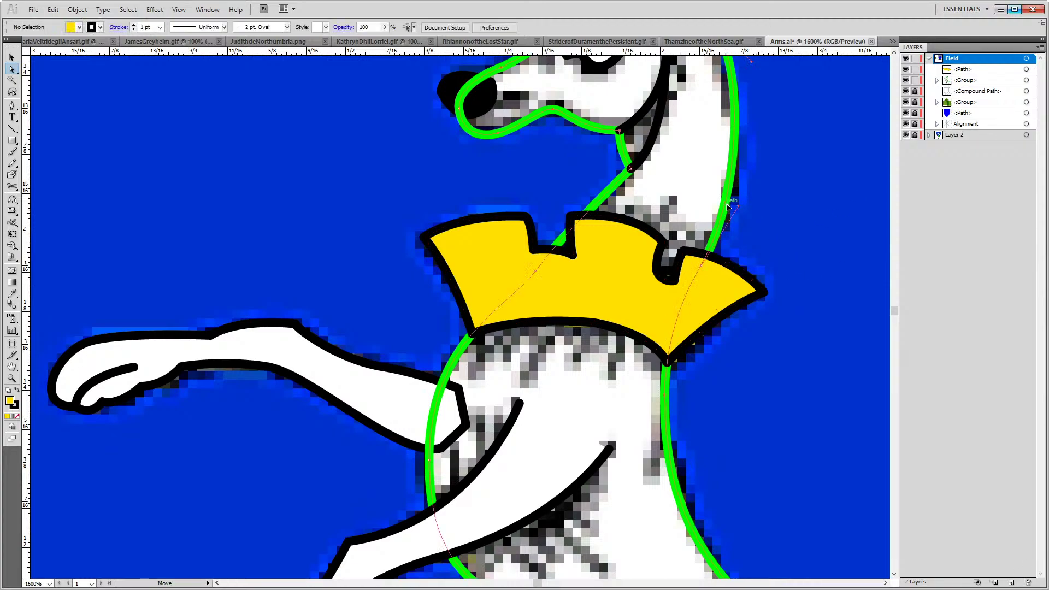
double_click(14, 404)
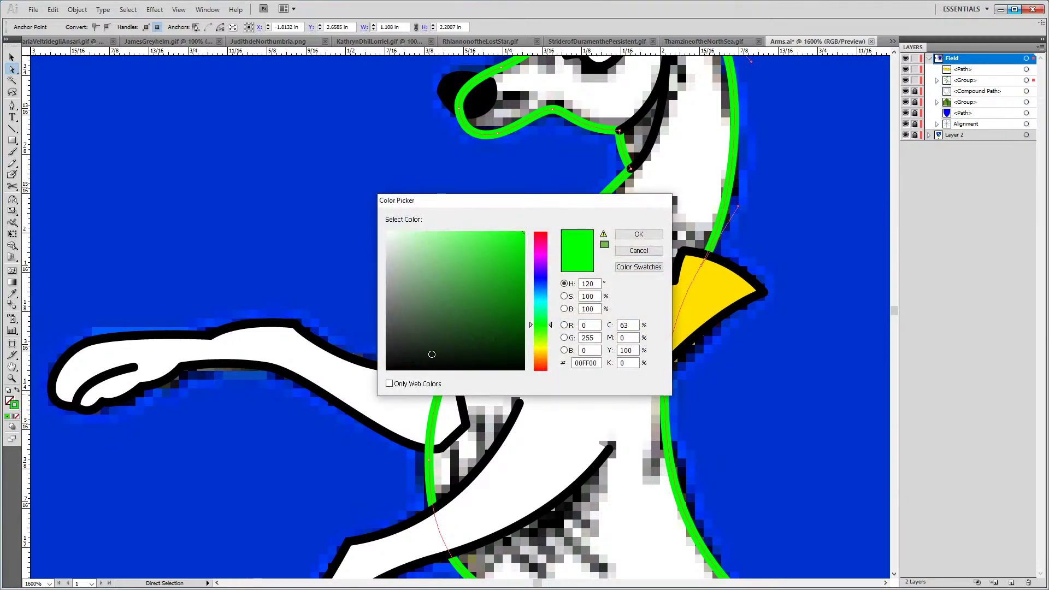
left_click(383, 370)
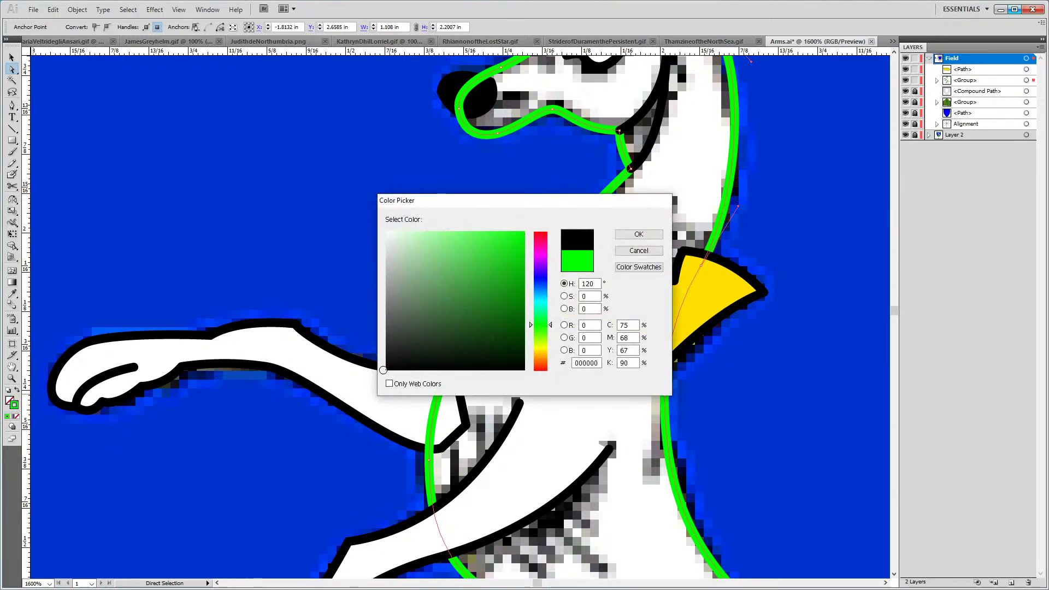
left_click(638, 234)
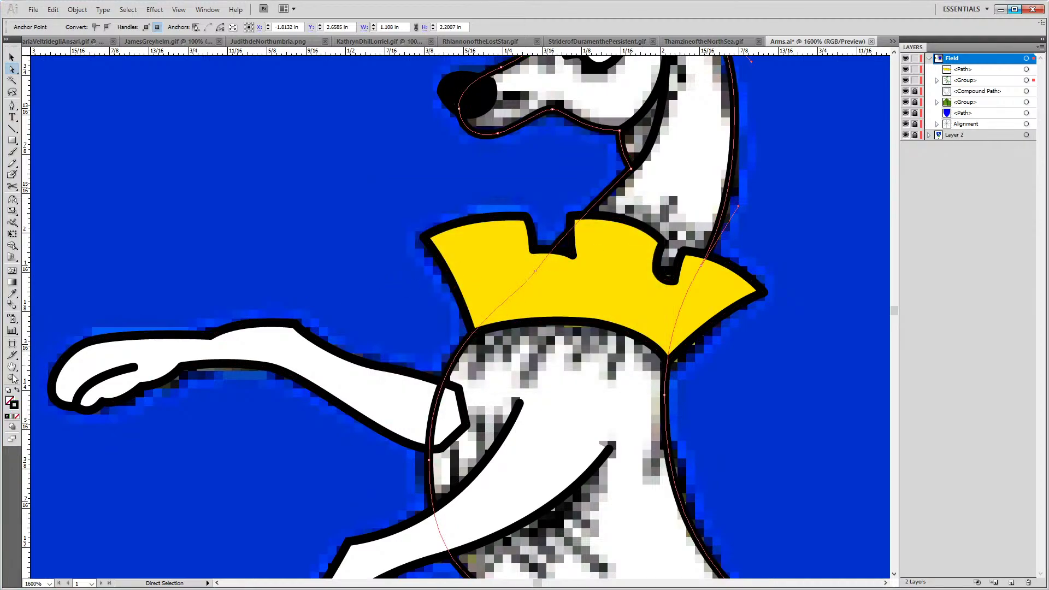
double_click(10, 400)
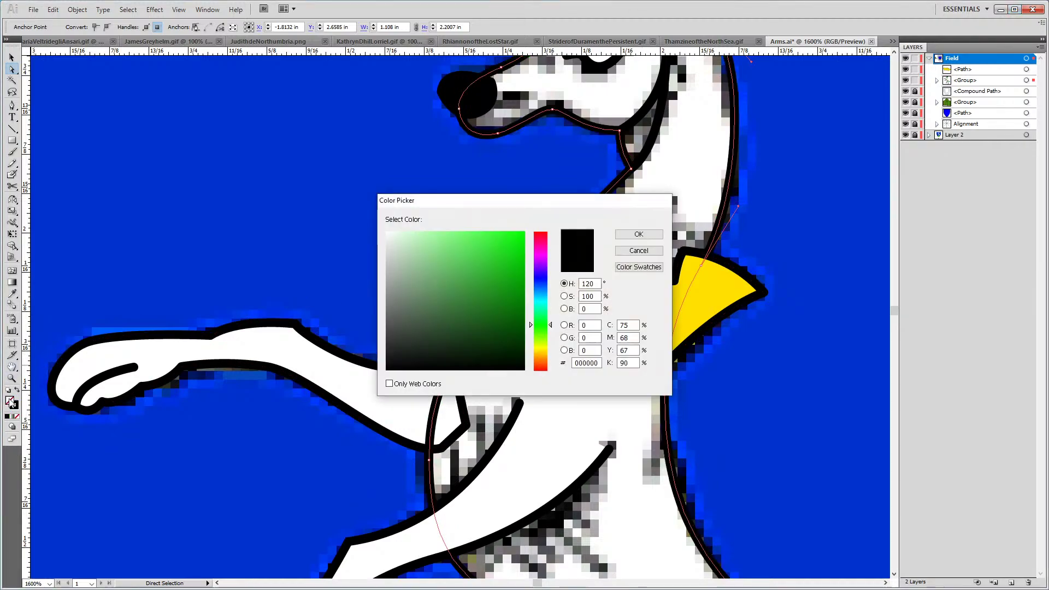
mouse_move(405, 260)
left_mouse_down()
mouse_move(428, 241)
mouse_move(377, 217)
left_mouse_up()
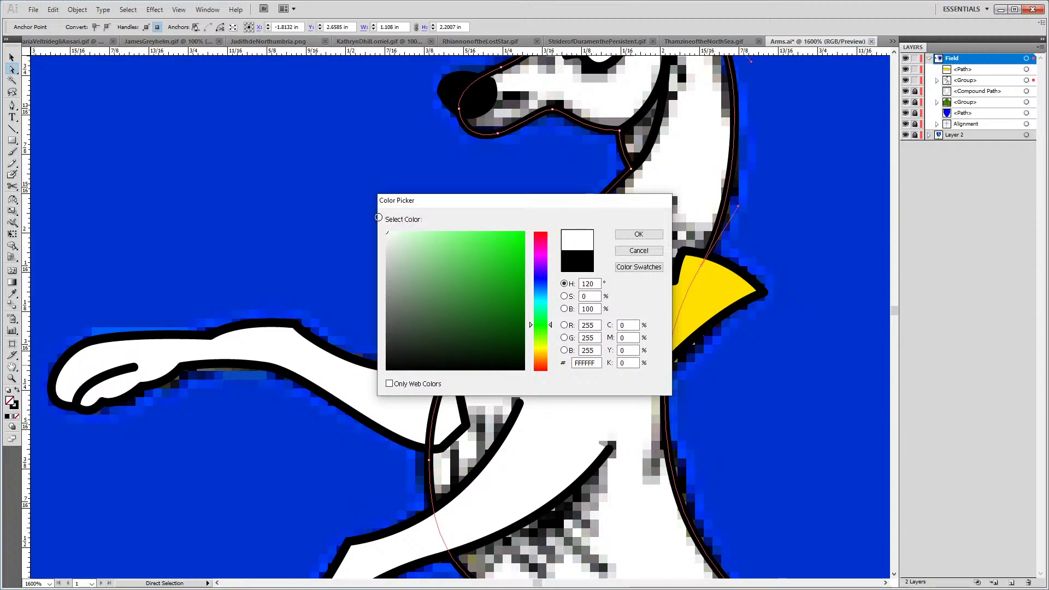
left_click(643, 236)
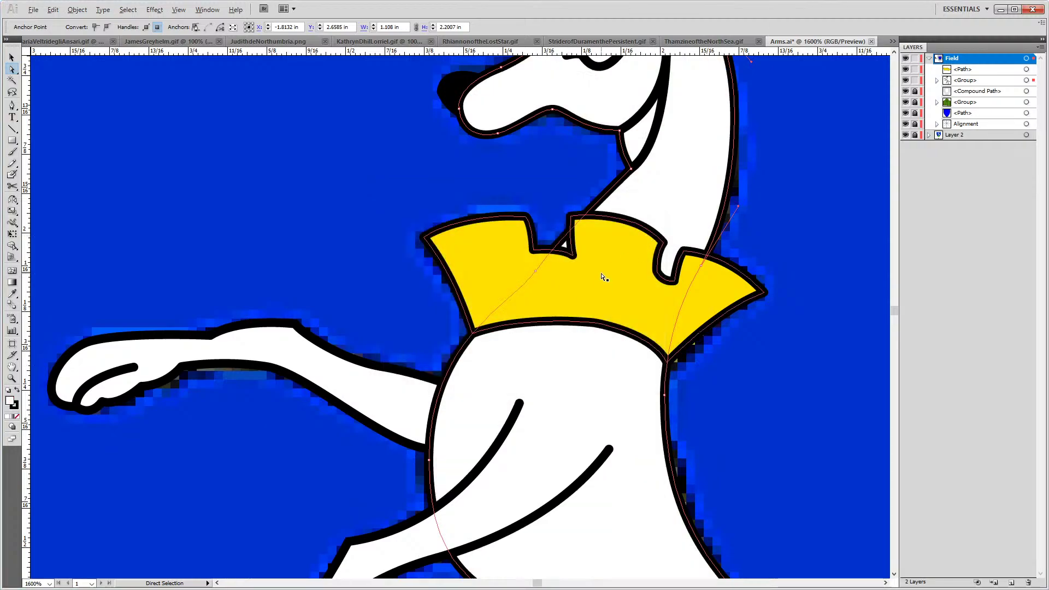
scroll(603, 277, "down", 3)
left_click(791, 340)
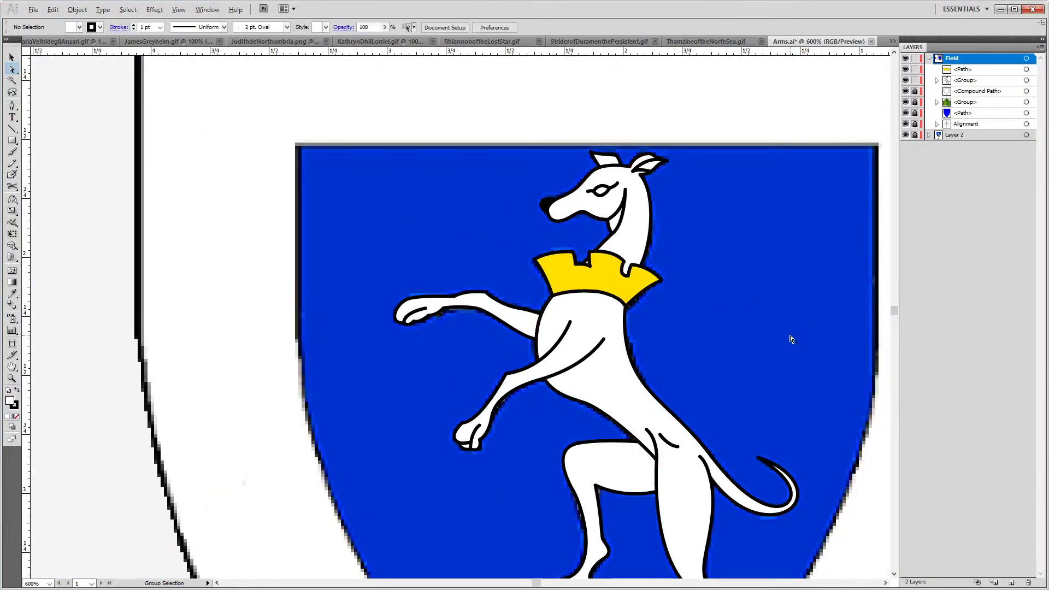
Select the crown and hound together and group them
scroll(749, 234, "down", 1)
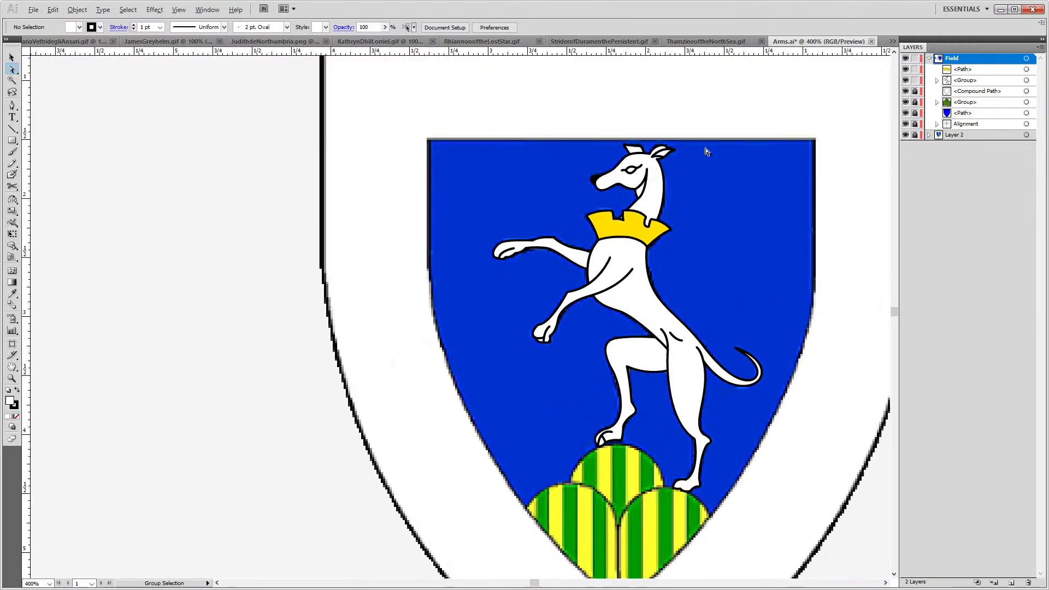
scroll(416, 449, "right", 3)
scroll(416, 449, "up", 1)
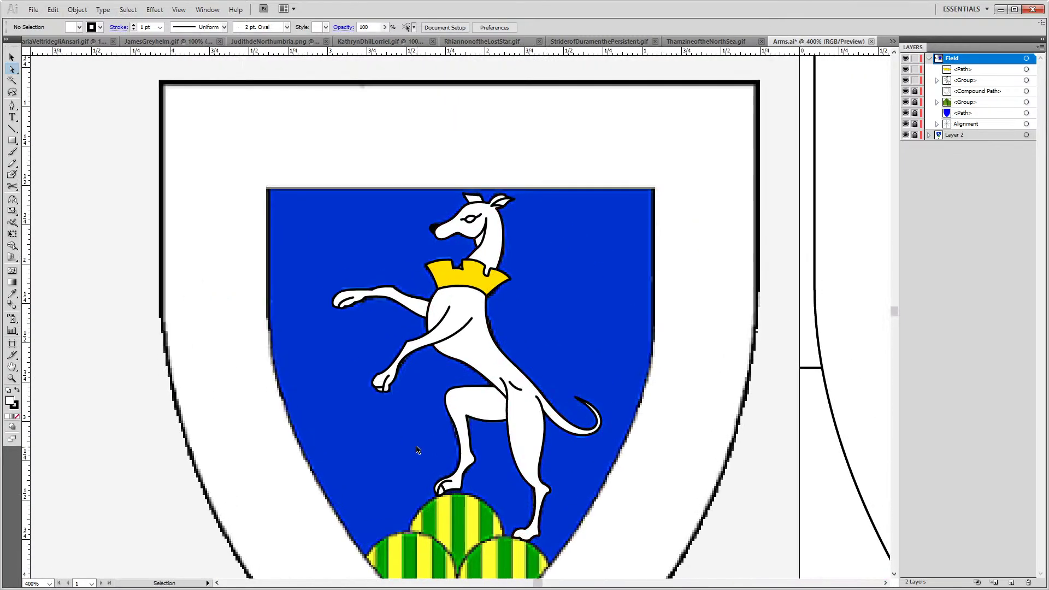
key("ctrl+a")
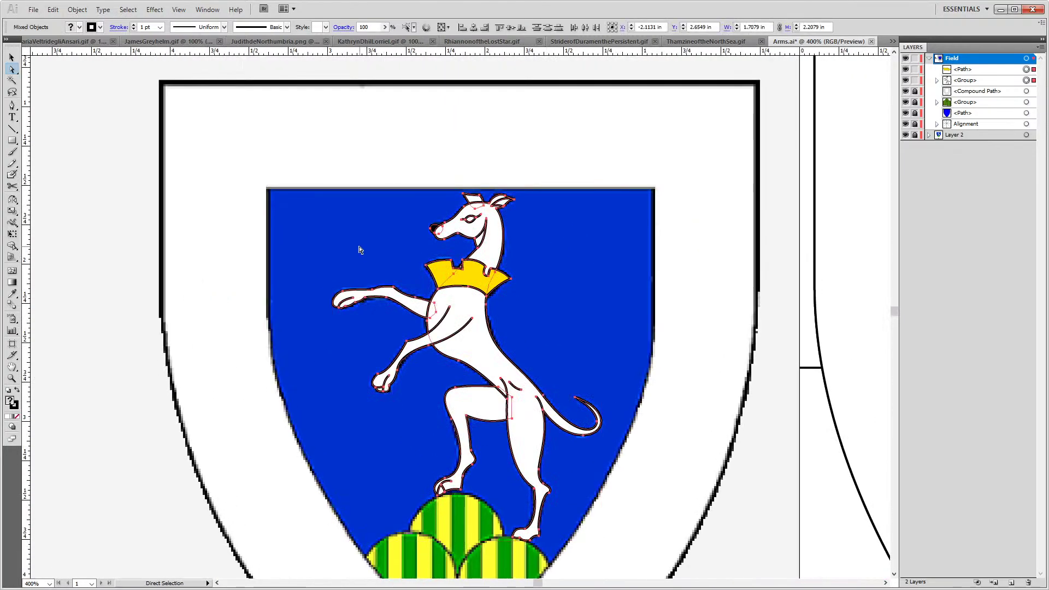
left_click(633, 362)
left_click_drag(258, 141, 693, 574)
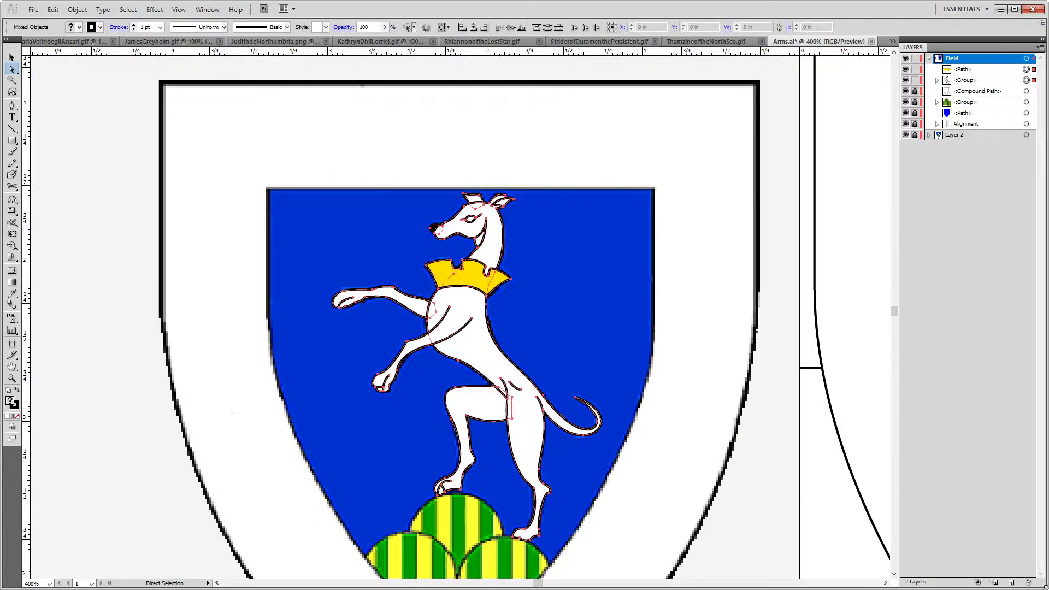
key("ctrl+g")
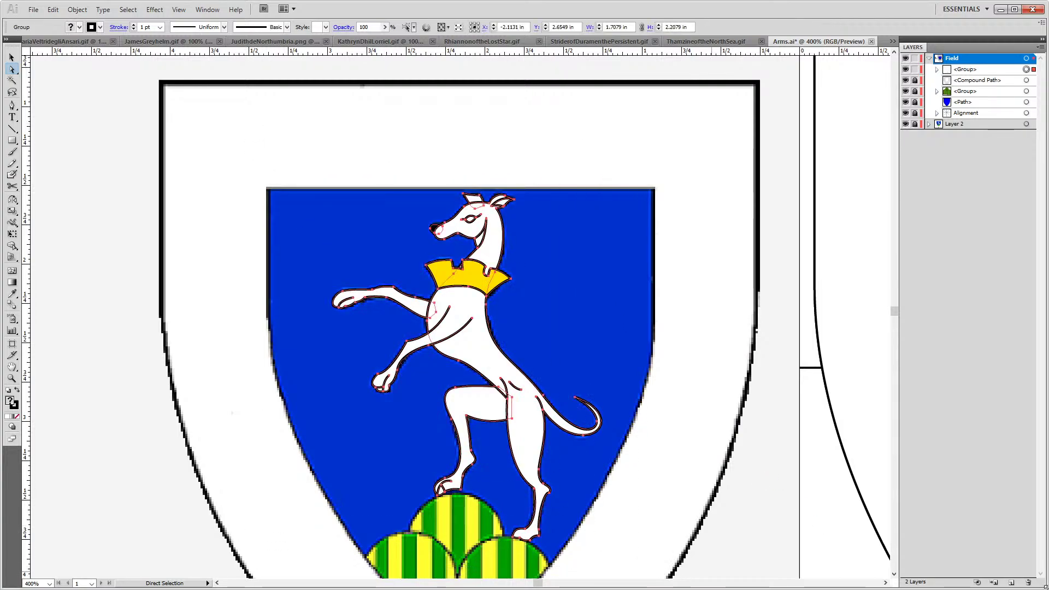
Move the crowned hound group onto the other shield and view the whole shield
left_click_drag(687, 404, 248, 303)
left_click_drag(87, 346, 656, 299)
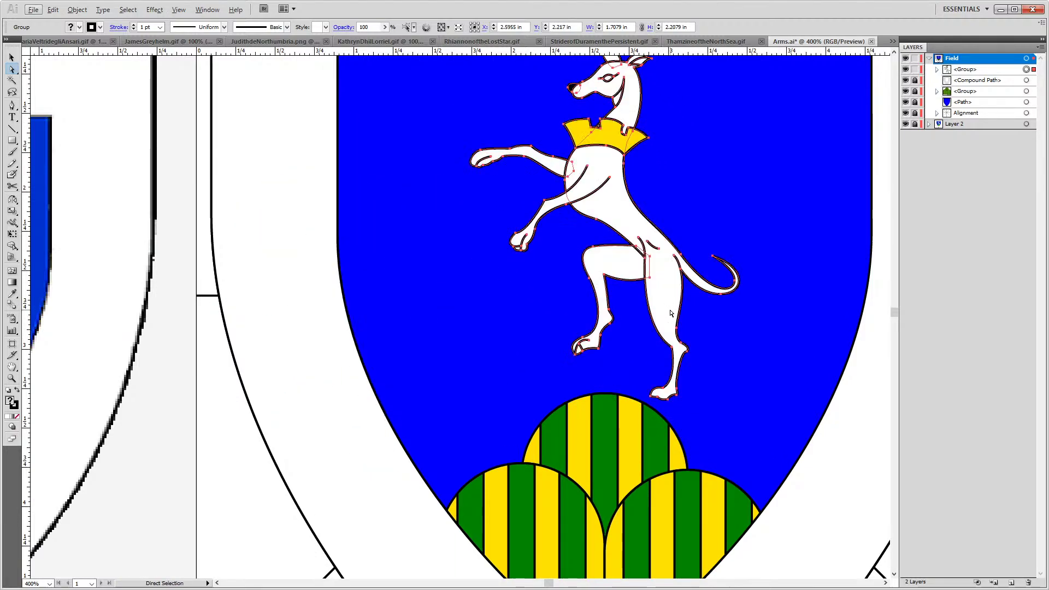
key("v")
key("Escape")
key("Escape")
key("v")
key("ctrl+minus")
left_click_drag(661, 331, 514, 308)
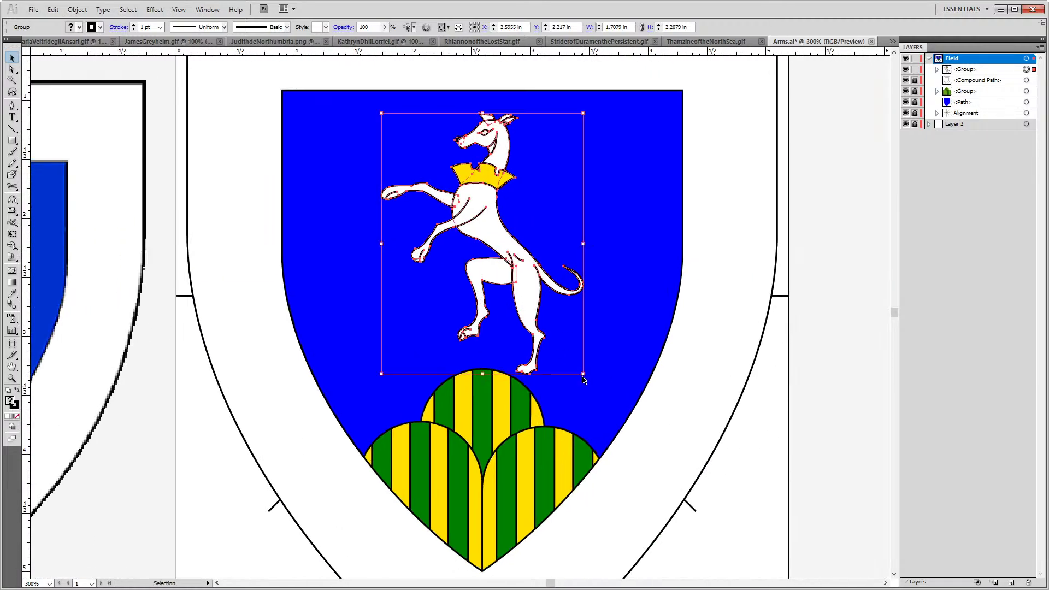
Enlarge the hound and nudge it down onto the striped mounts
left_click(583, 378)
left_click(534, 324)
left_click_drag(584, 374, 609, 424)
key("shift+Right")
key("shift+Right")
key("shift+Down")
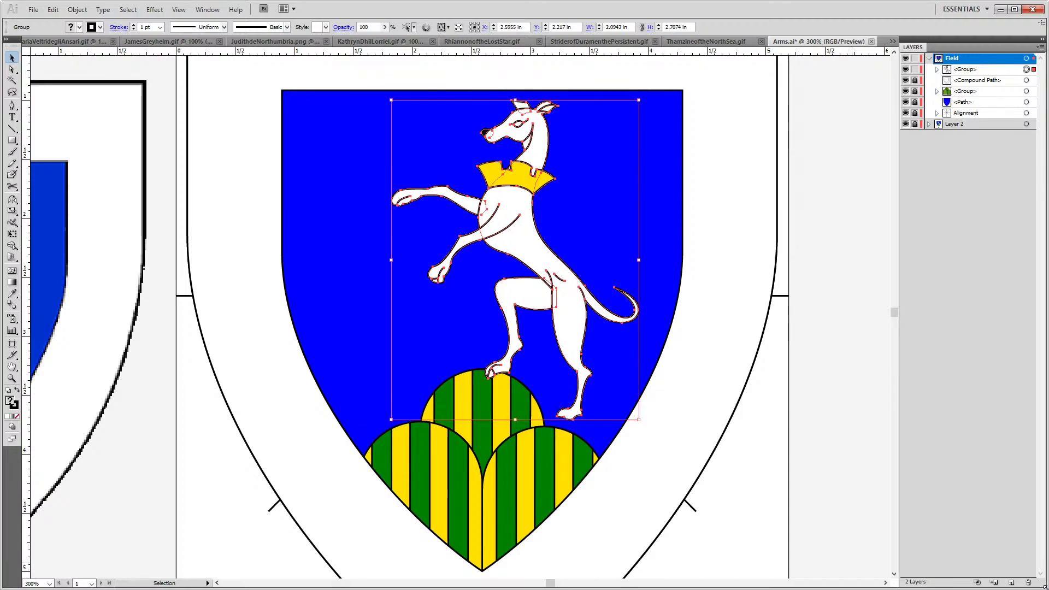
key("Left")
key("Down")
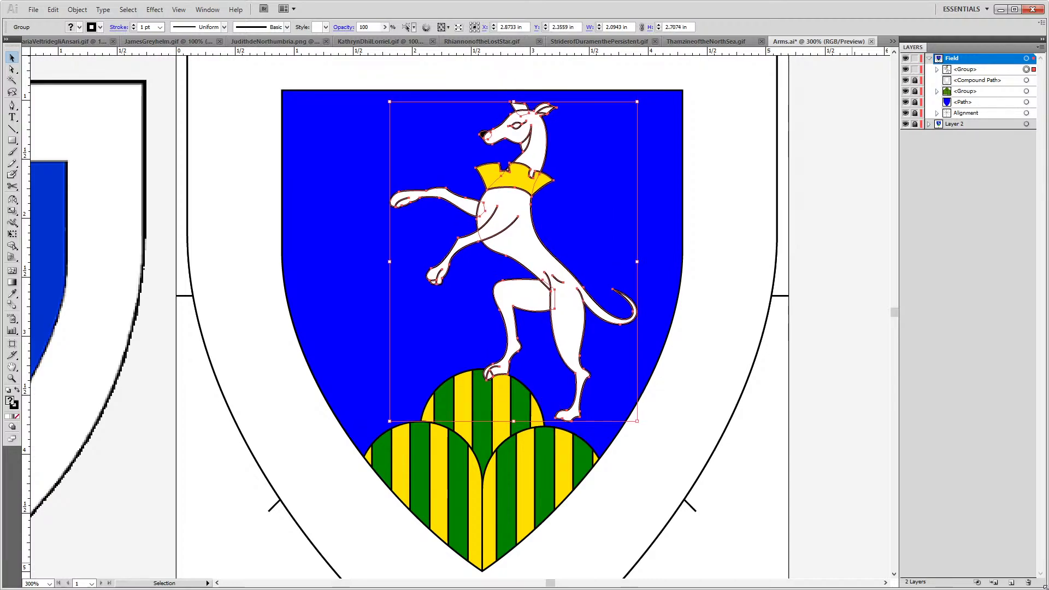
key("Left")
key("Left")
key("Left")
key("Left")
key("Down")
key("Down")
key("Down")
key("Down")
key("Down")
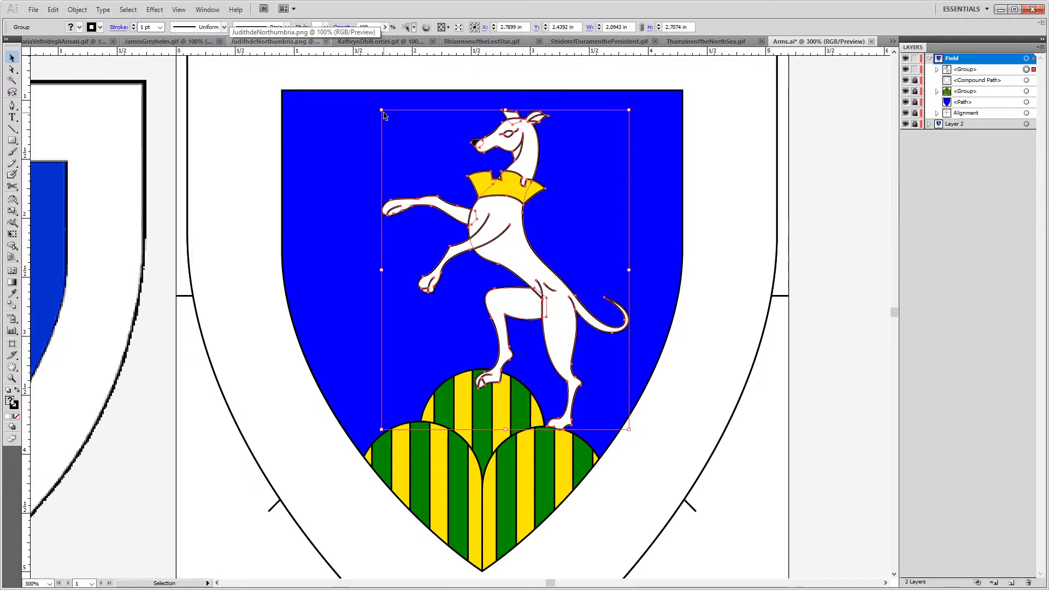
Enlarge the hound slightly more, fine-tune its position, and deselect it
left_click_drag(380, 109, 364, 92)
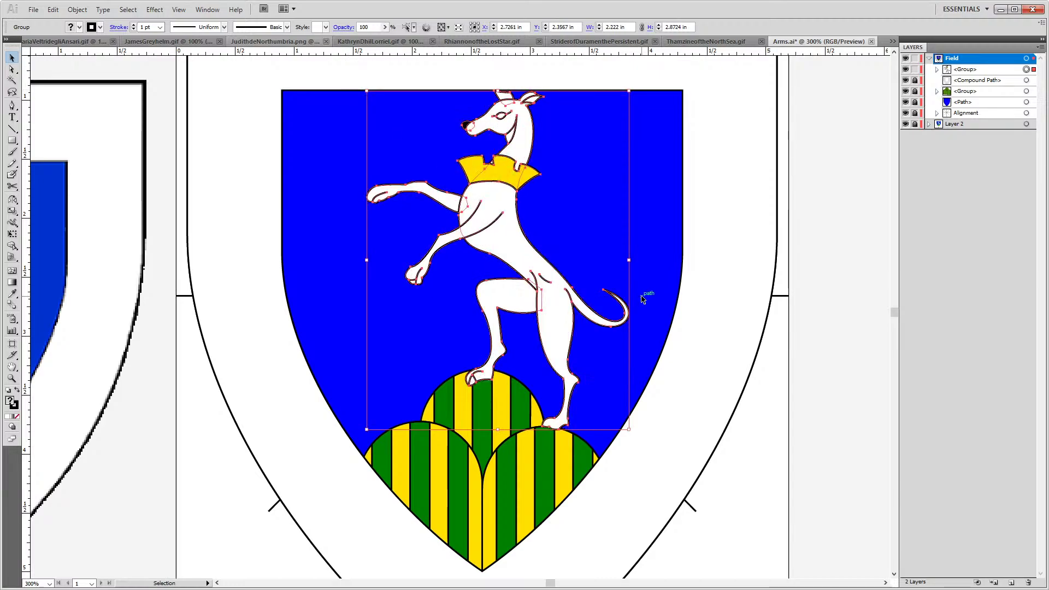
key("Right")
key("Down")
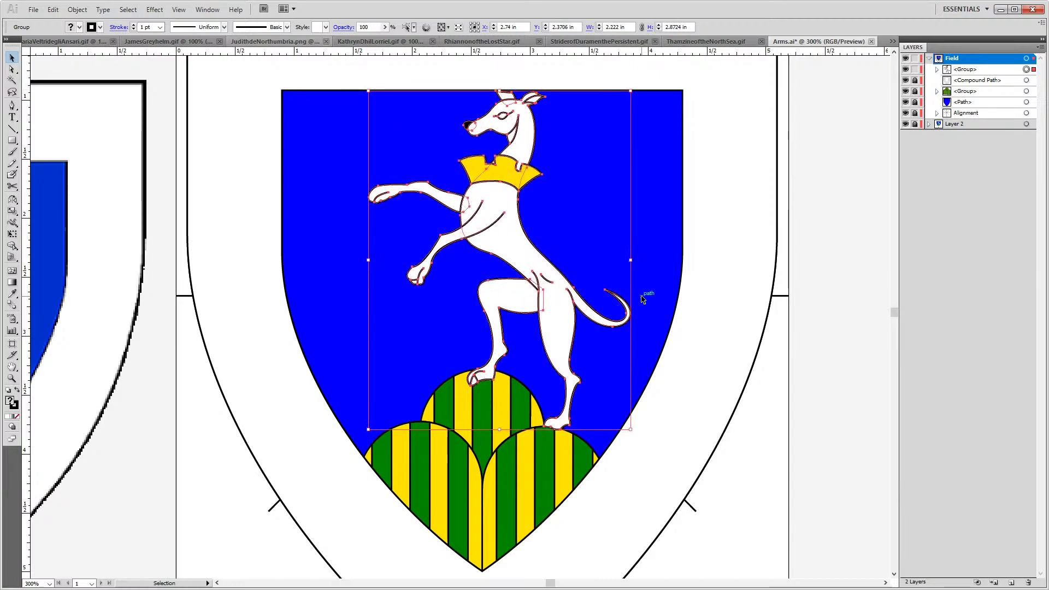
key("Down")
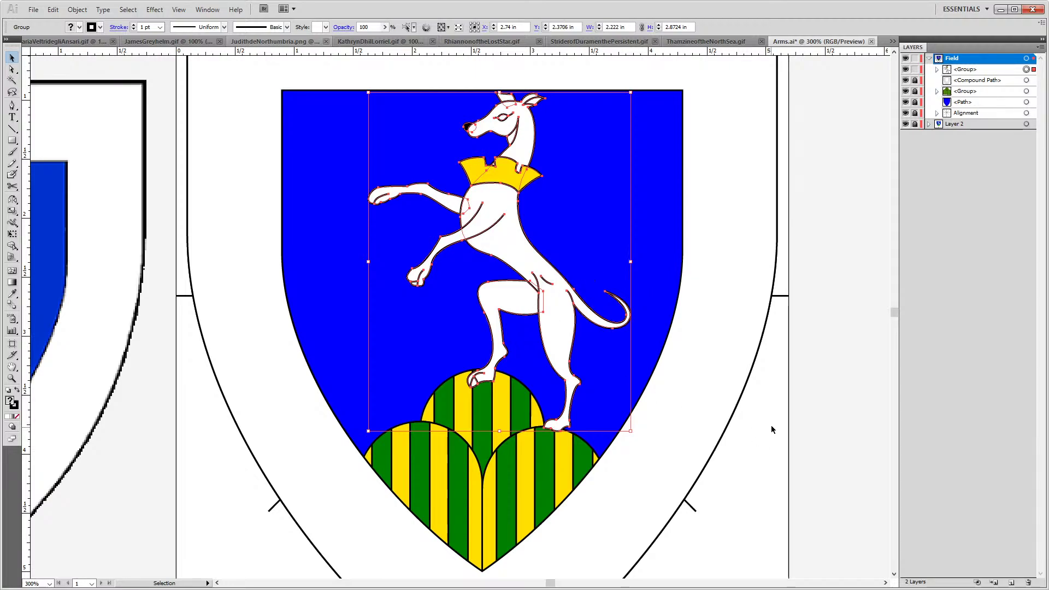
left_click(807, 413)
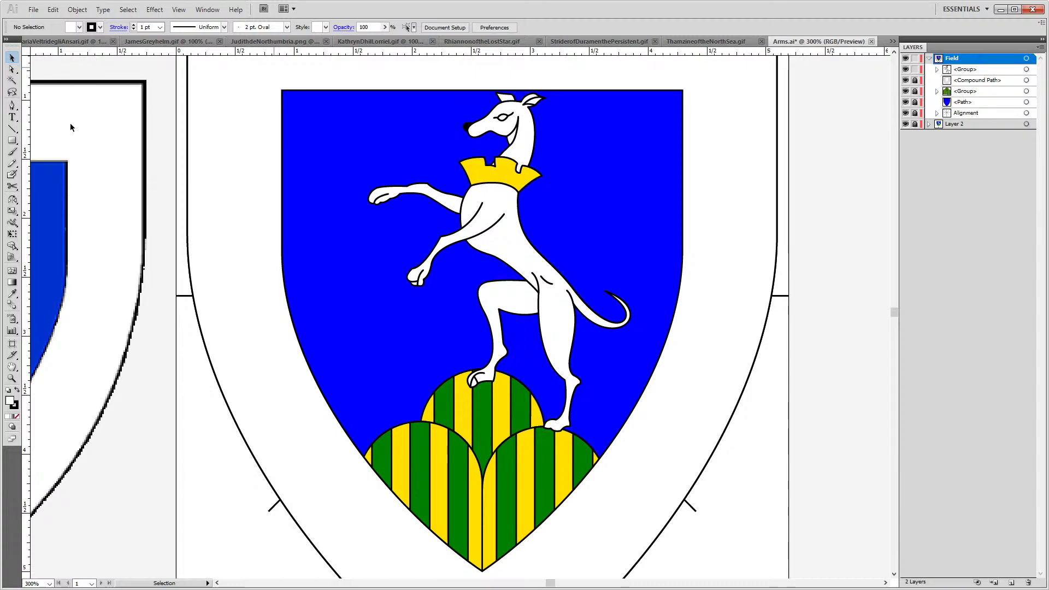
Delete the reference artwork layer and lock the compound path
left_click(954, 123)
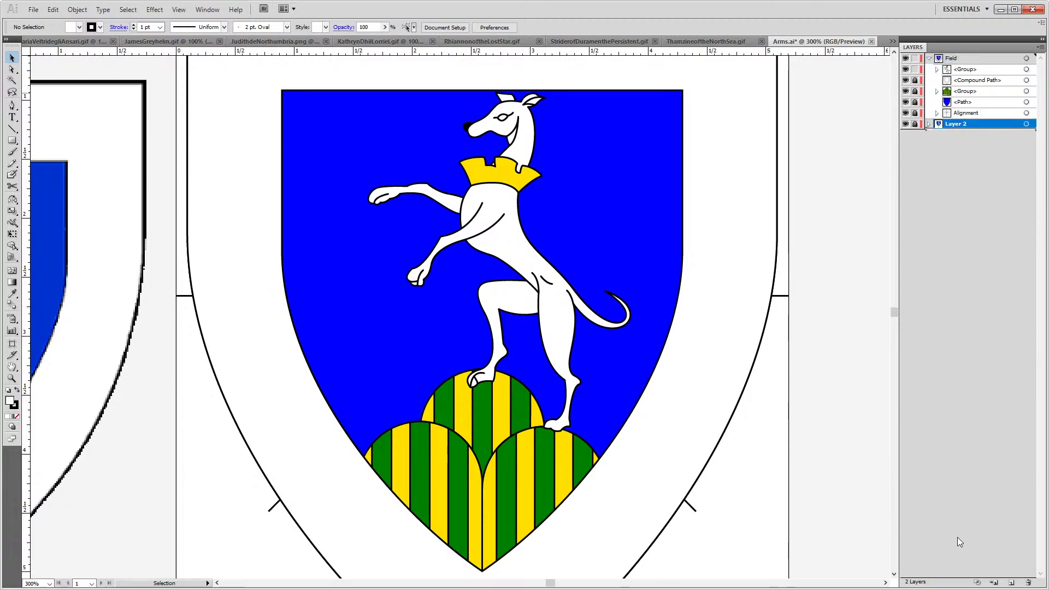
left_click(1028, 582)
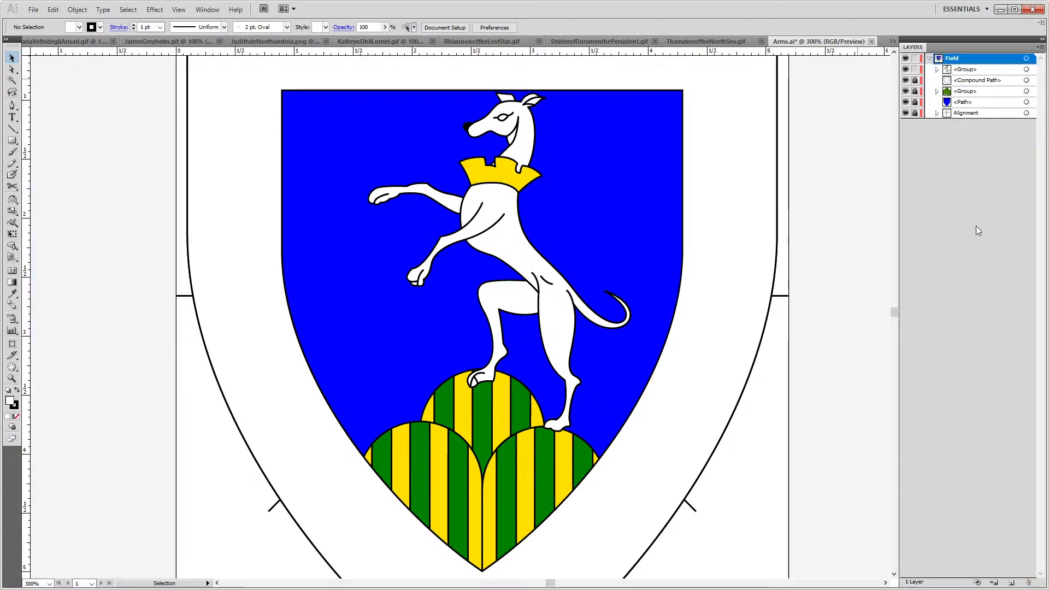
key("a")
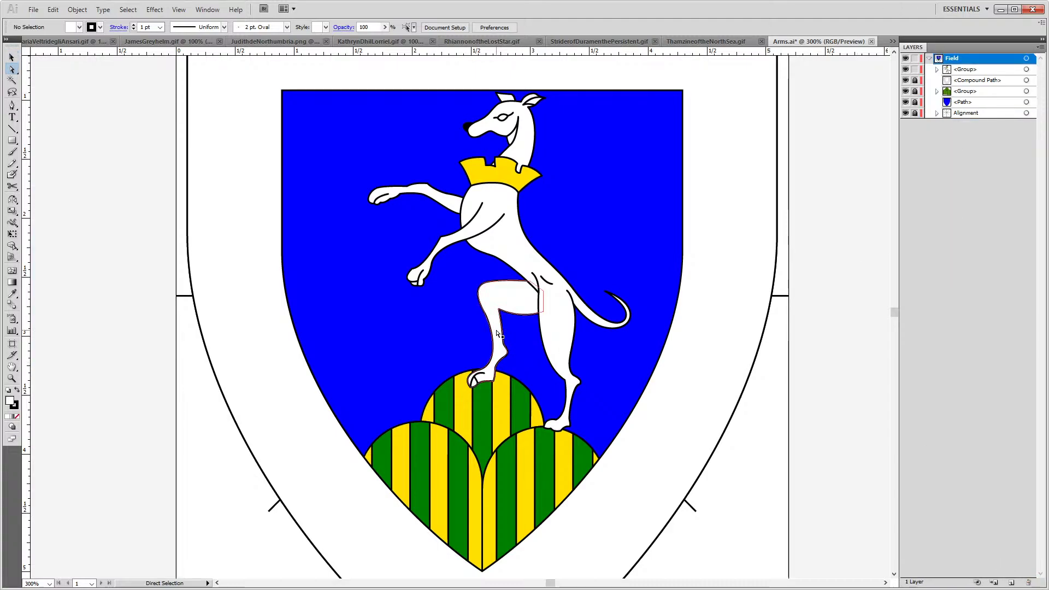
left_click(938, 70)
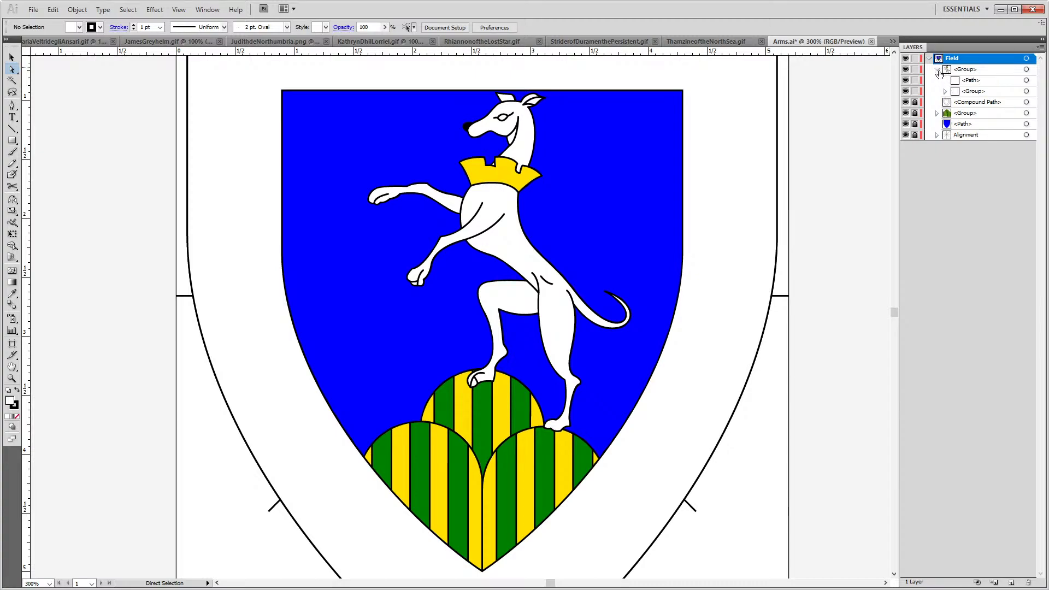
left_click(914, 102)
Shrink the hound's hind leg group slightly
left_click(945, 92)
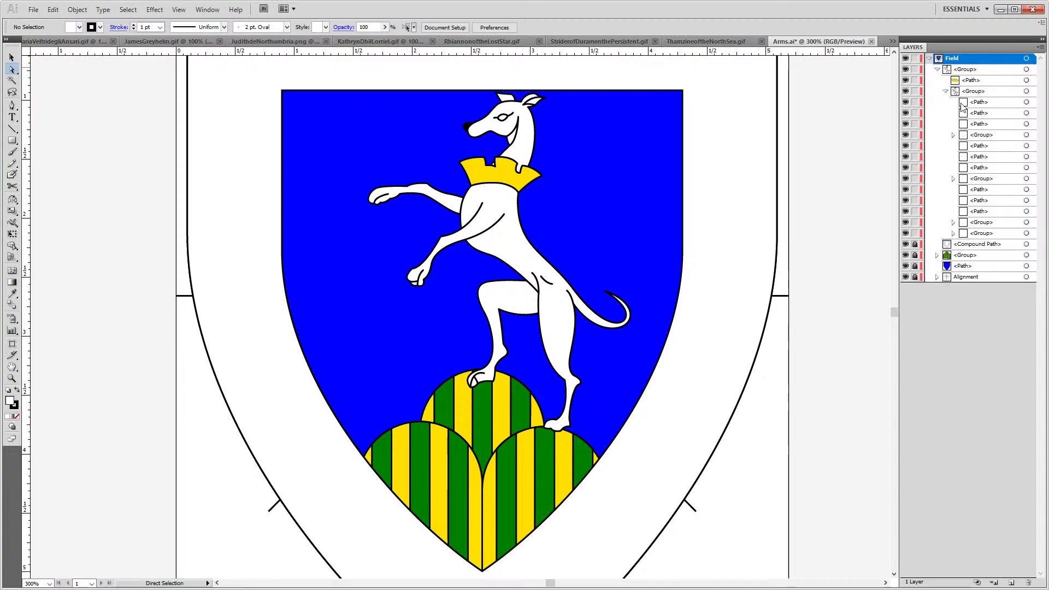
left_click(1024, 223)
key("v")
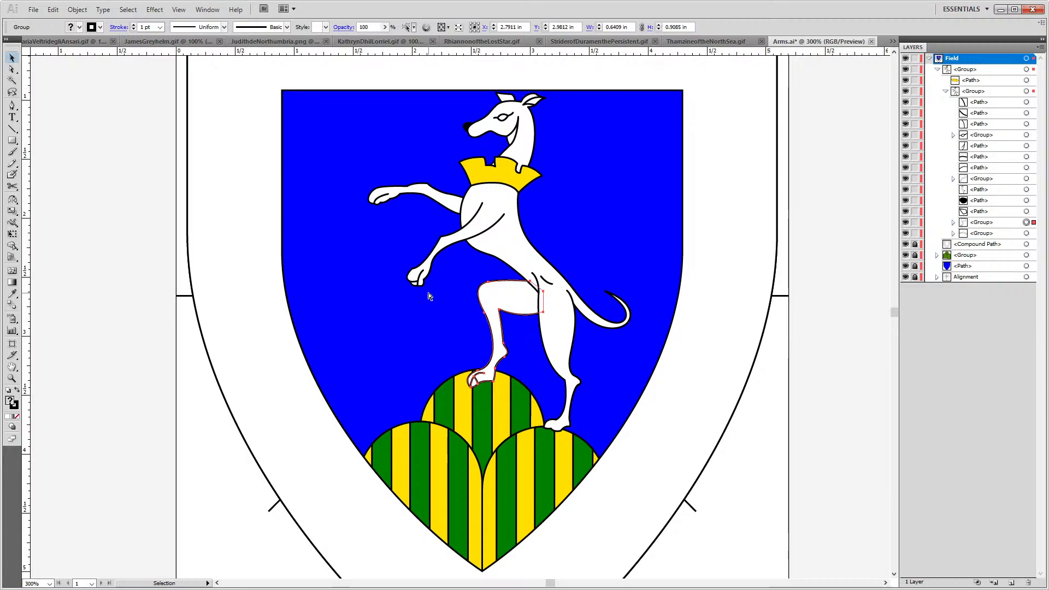
left_click_drag(467, 387, 470, 373)
left_click(755, 486)
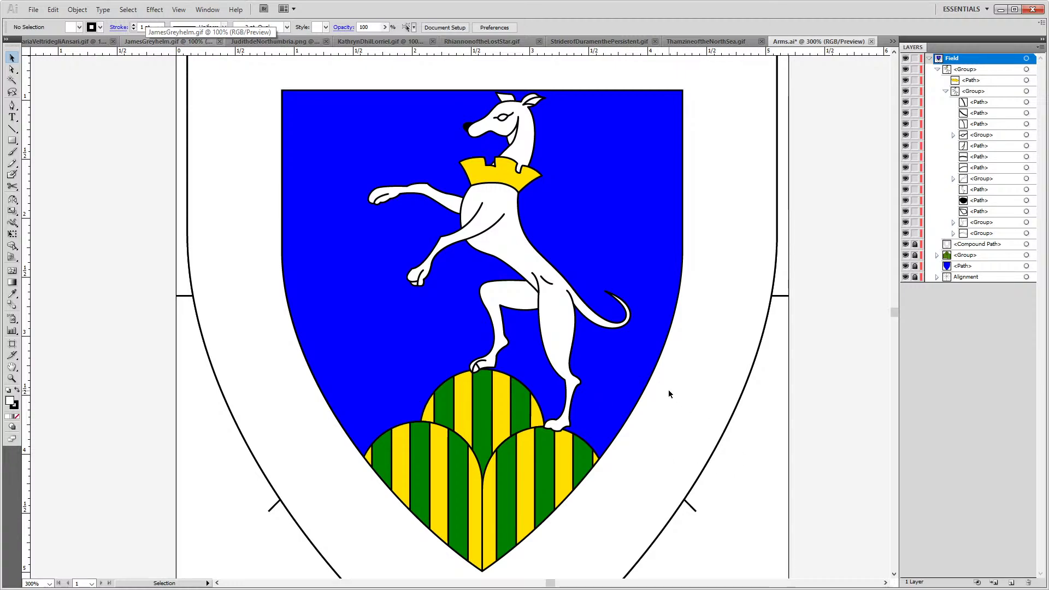
Delete the Alignment layer along with its guides
scroll(311, 330, "down", 2)
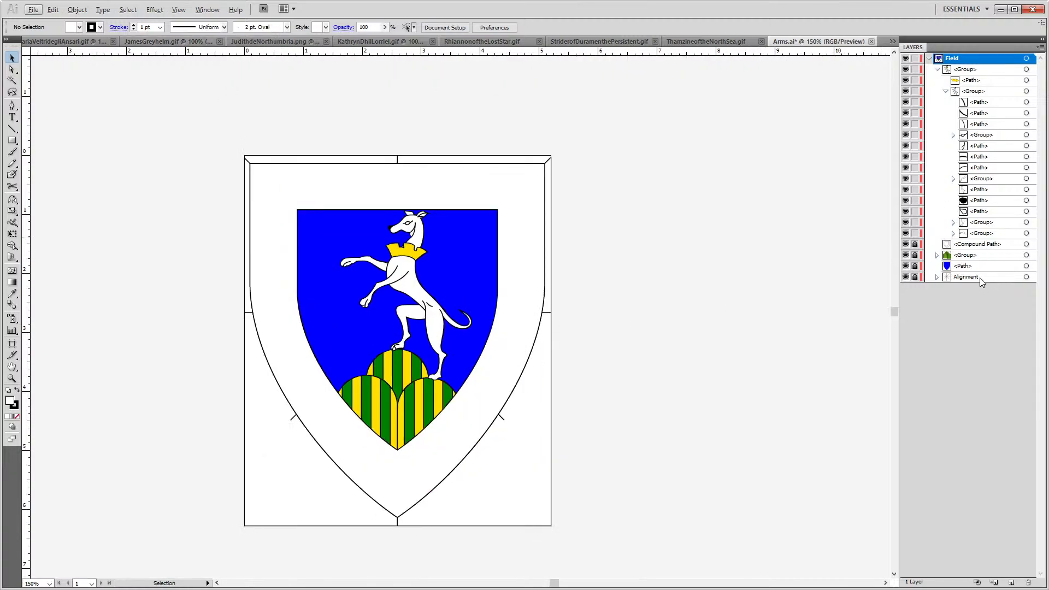
left_click(980, 278)
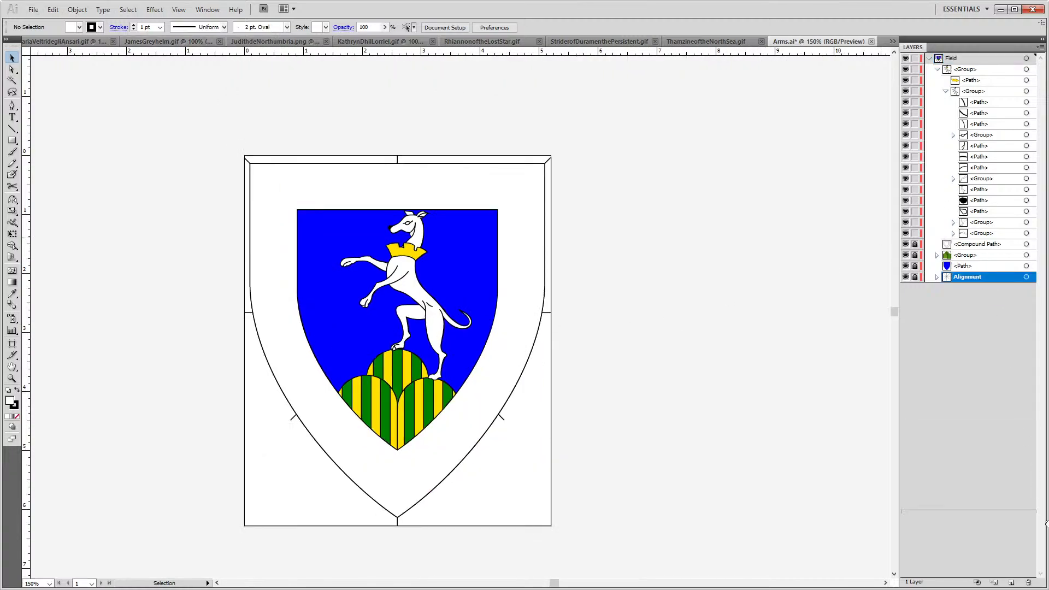
left_click(1027, 583)
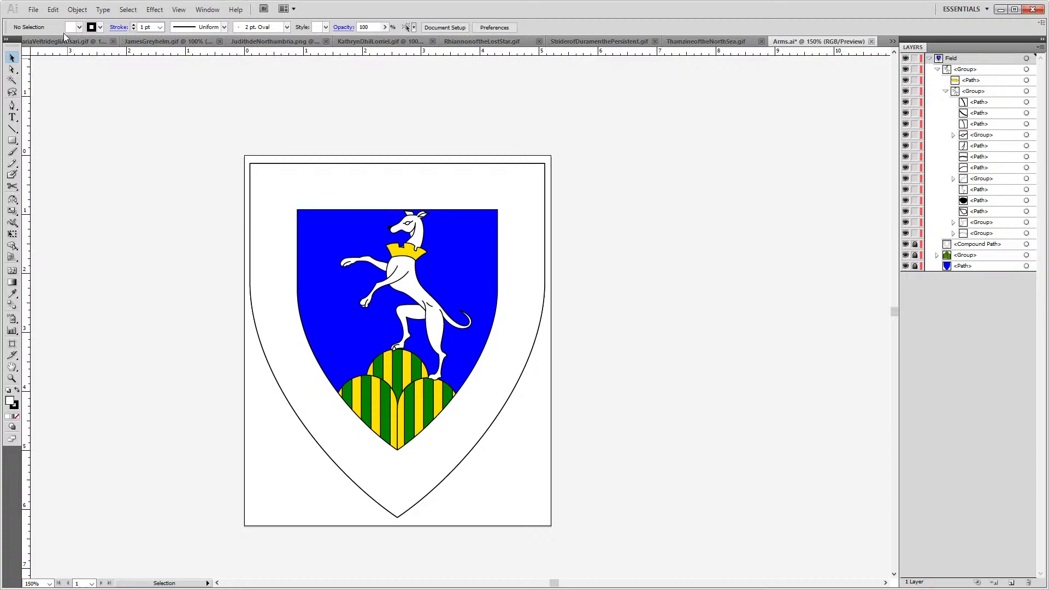
Begin saving the artwork into the Redraws folder, then cancel
left_click(33, 10)
mouse_move(53, 9)
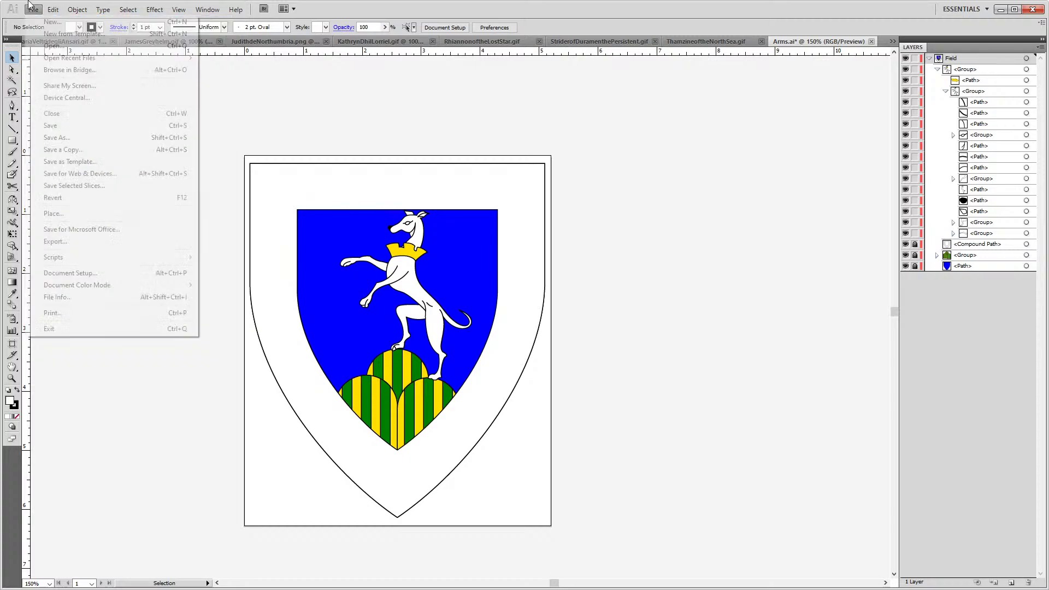
left_click(80, 139)
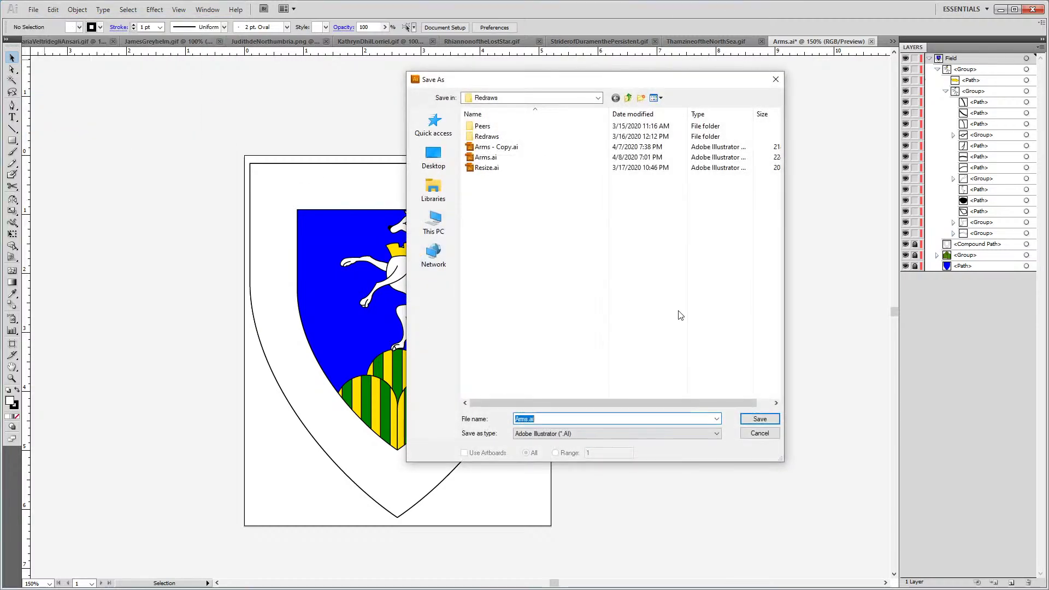
double_click(483, 137)
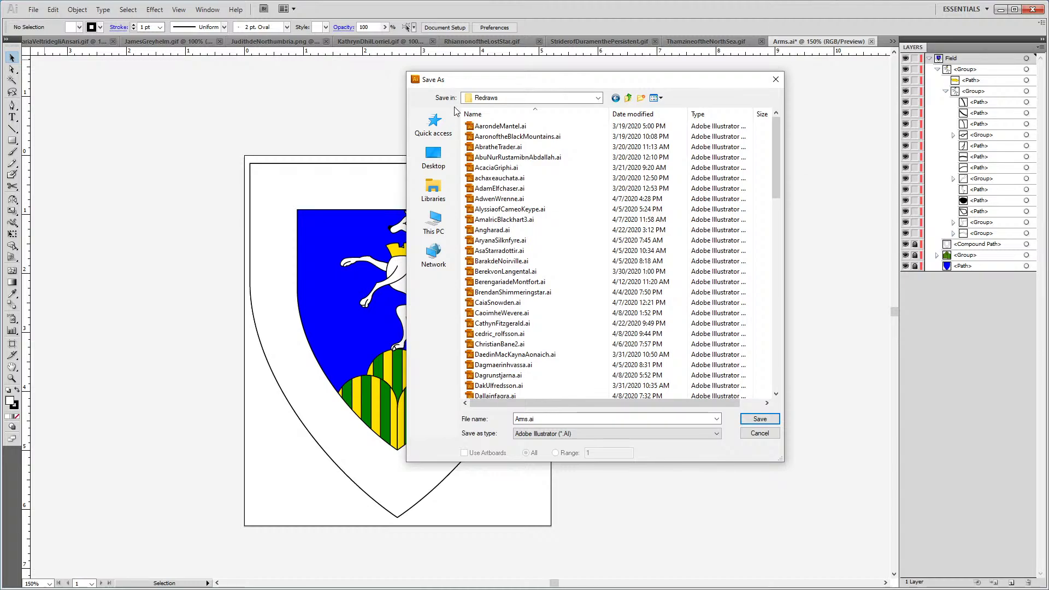
key("Escape")
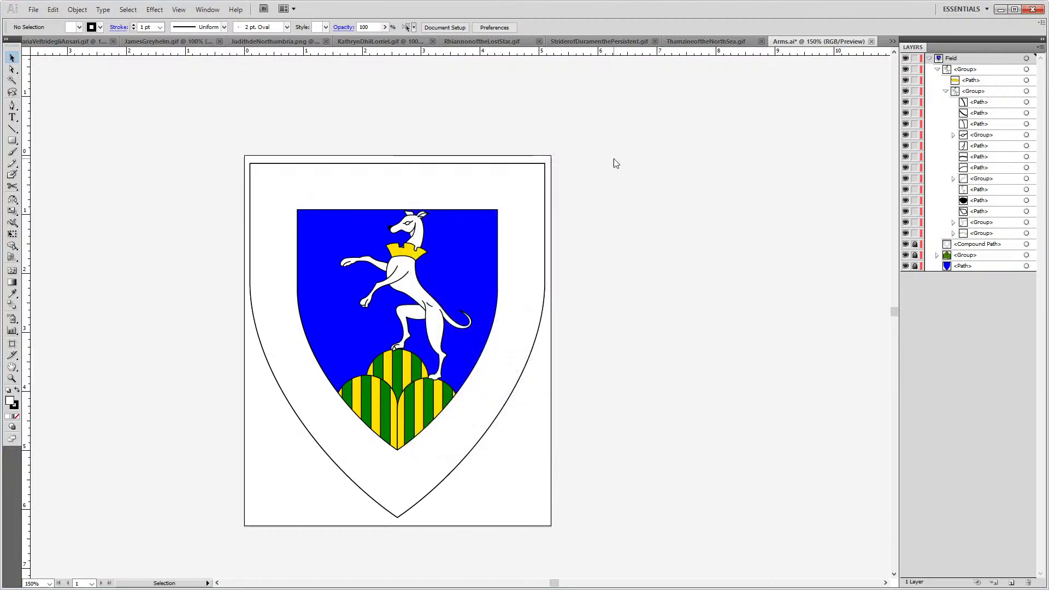
Copy the reference image's file name and close the reference document
left_click(68, 43)
left_click(33, 10)
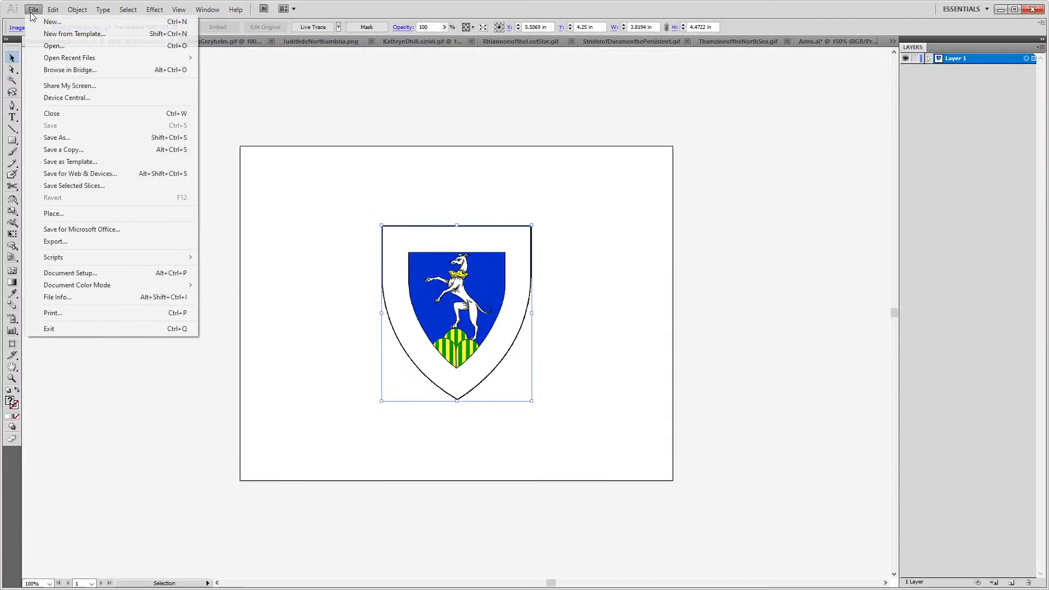
left_click(71, 136)
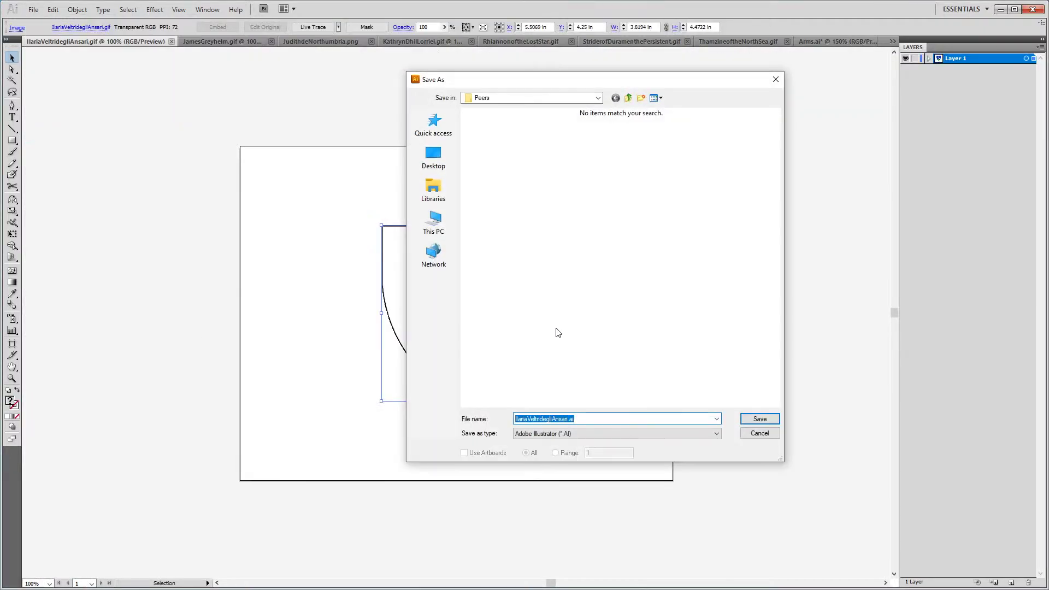
key("Home")
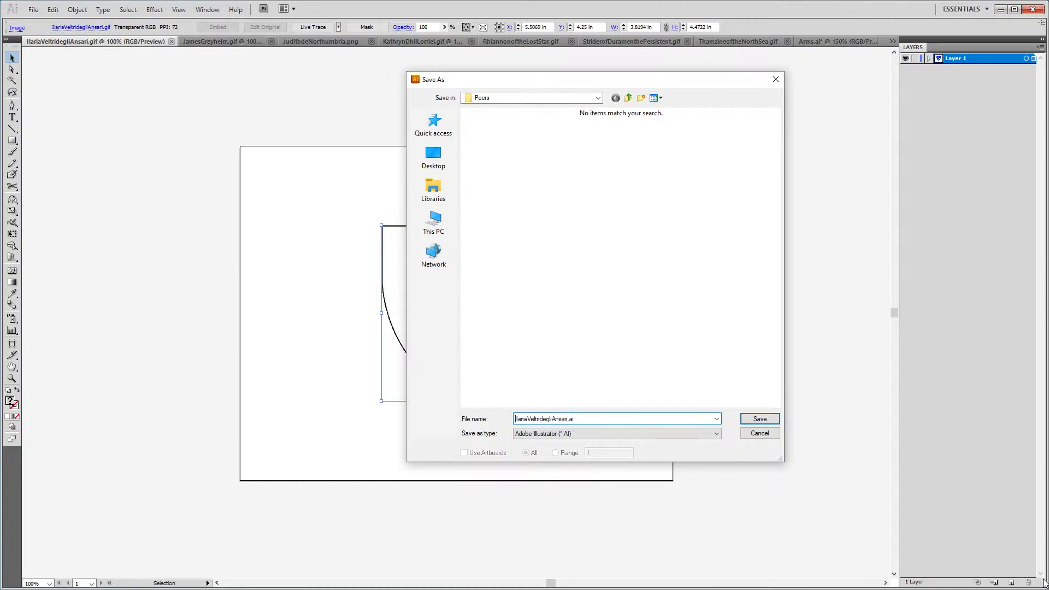
key("shift+End")
key("ctrl+c")
key("Escape")
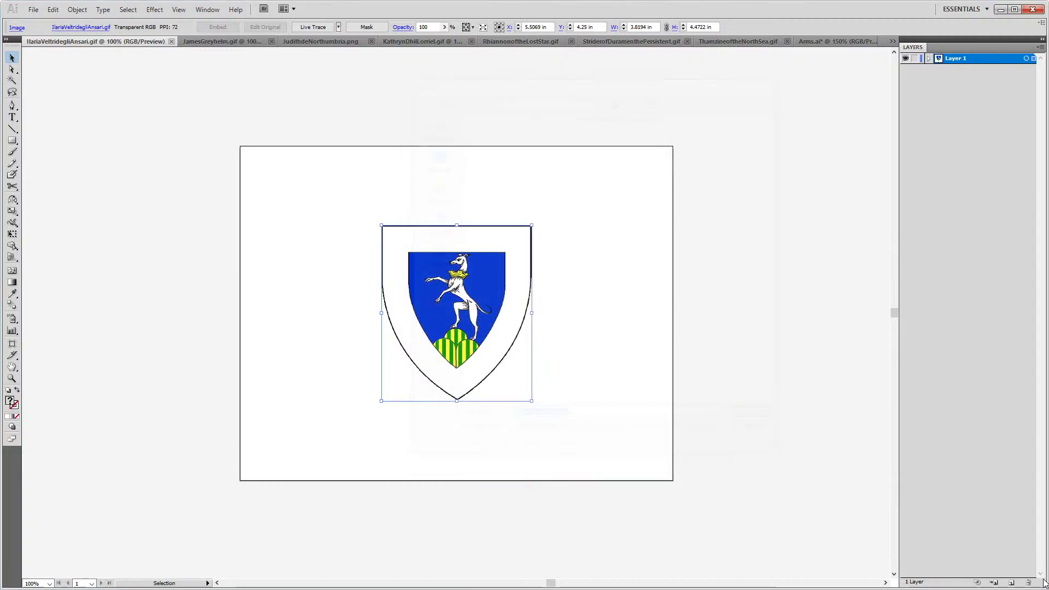
left_click(171, 41)
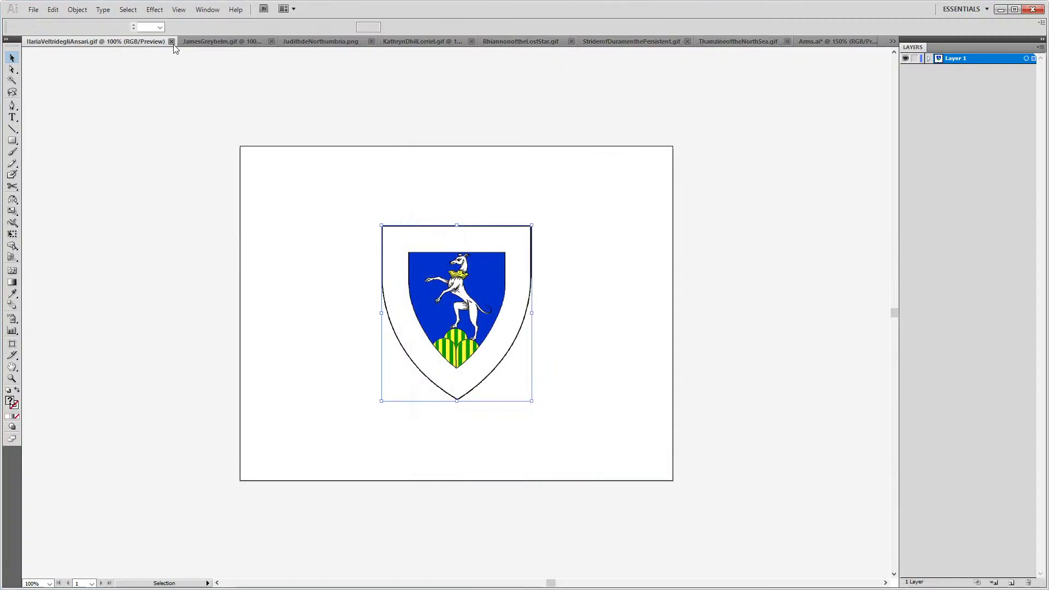
Save a copy of the shield into Redraws under the reference's name with default options
left_click(33, 10)
left_click(83, 150)
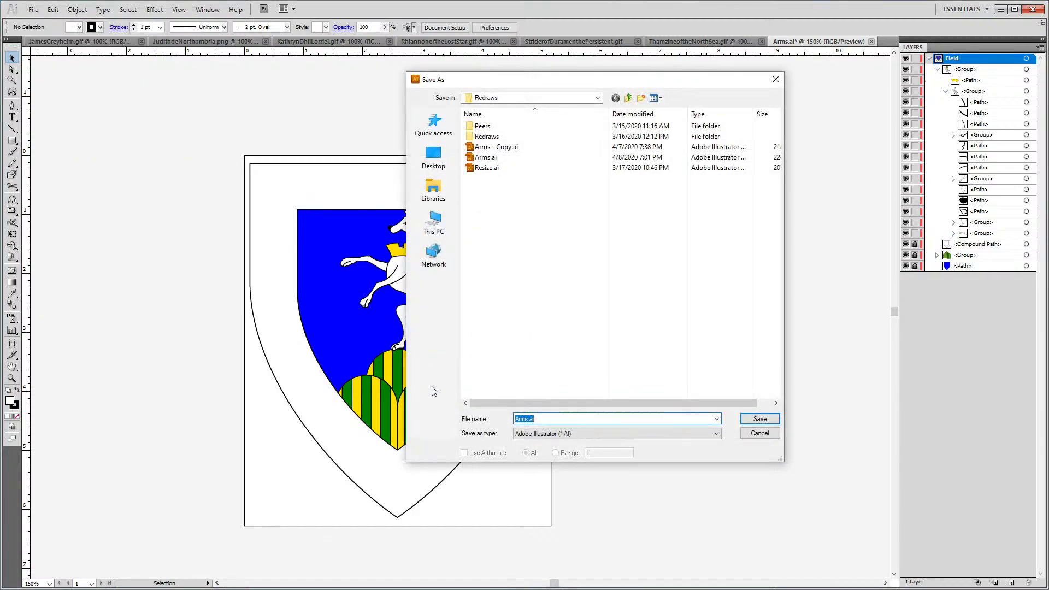
double_click(486, 136)
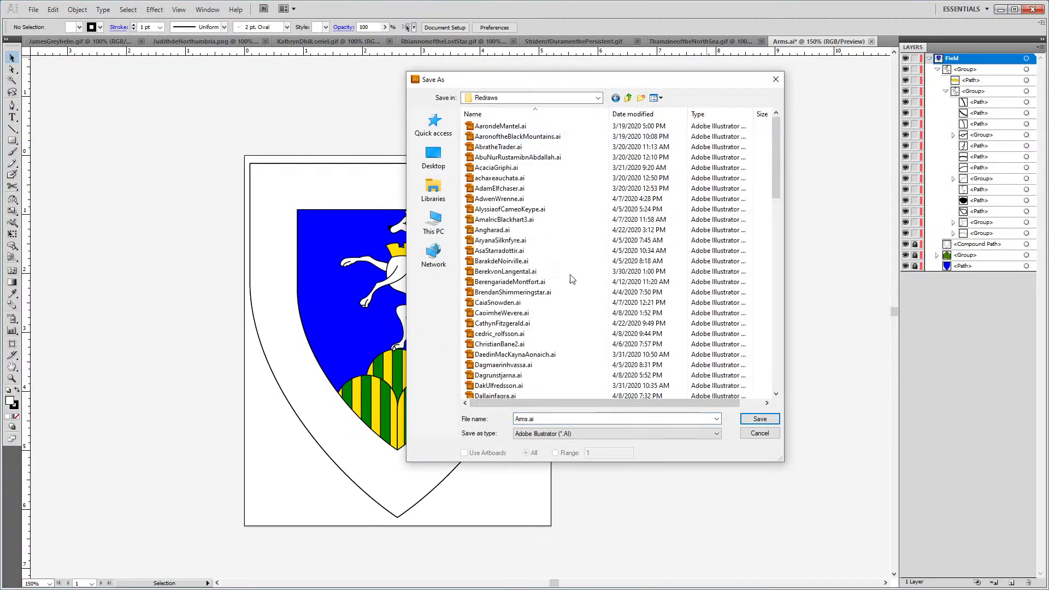
key("ctrl+v")
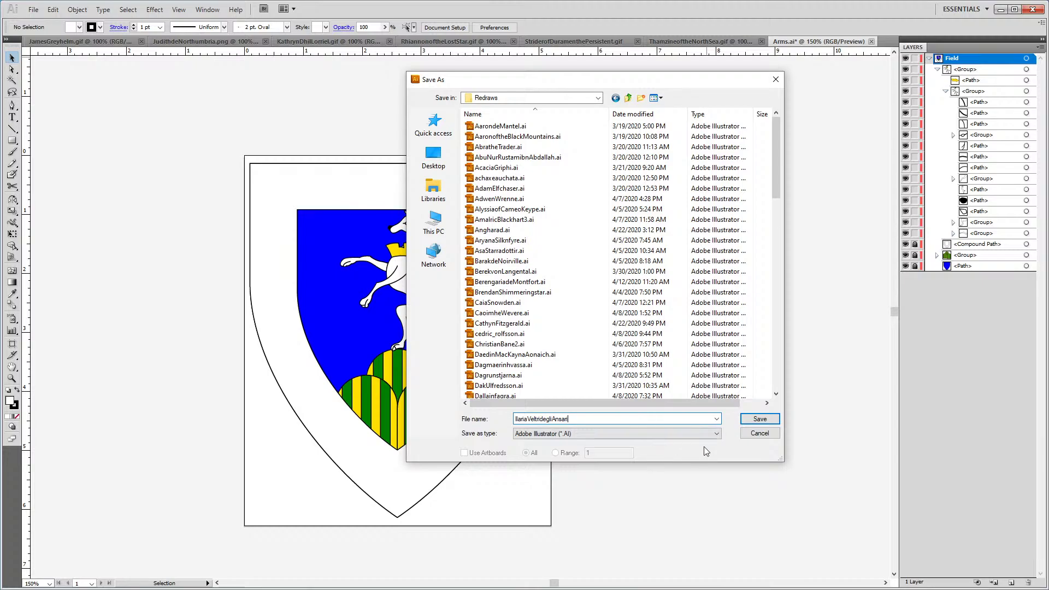
key("Return")
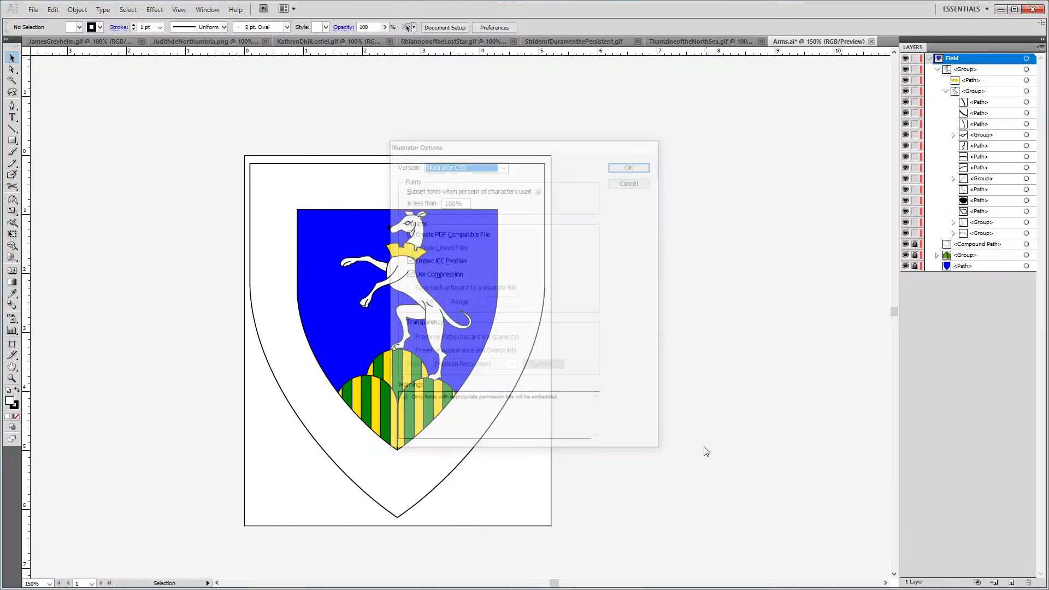
key("Return")
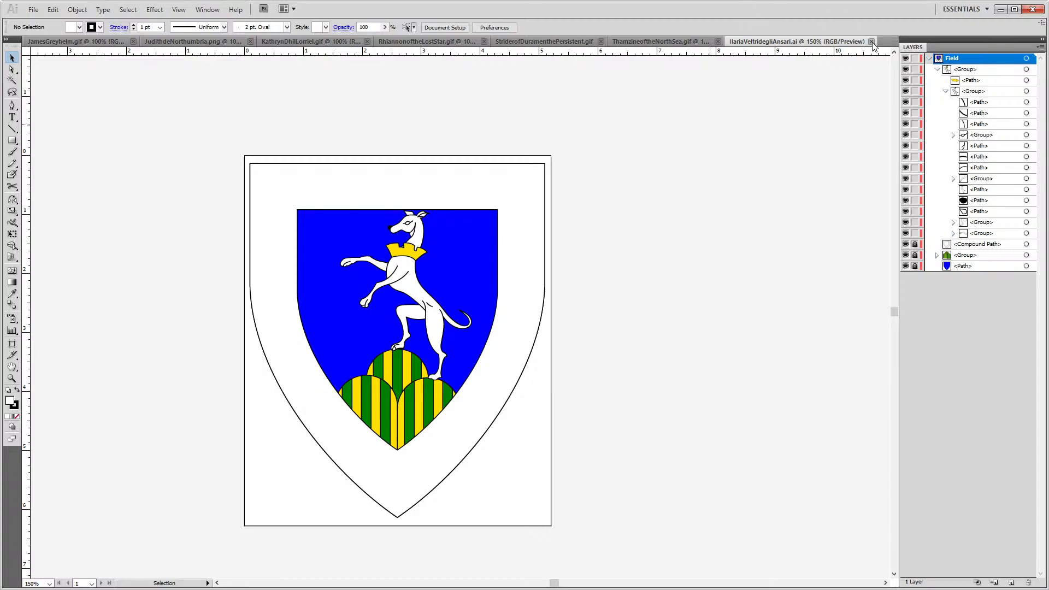
Close the saved shield document and switch to the JamesGreyhelm.gif reference
key("ctrl+w")
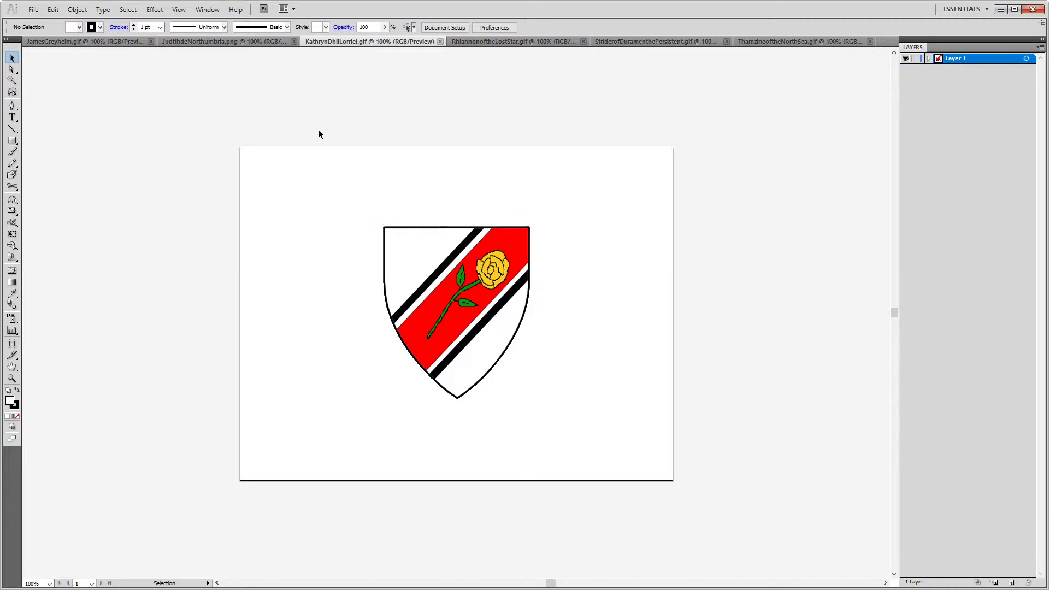
left_click(63, 41)
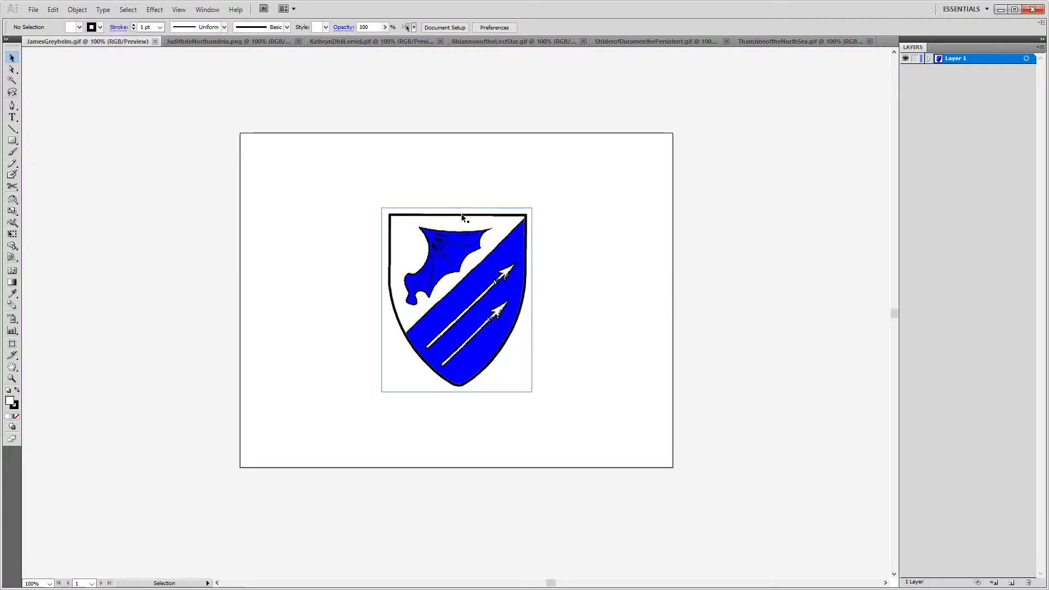
Open the Arms.ai template from the Redraws folder
left_click(464, 266)
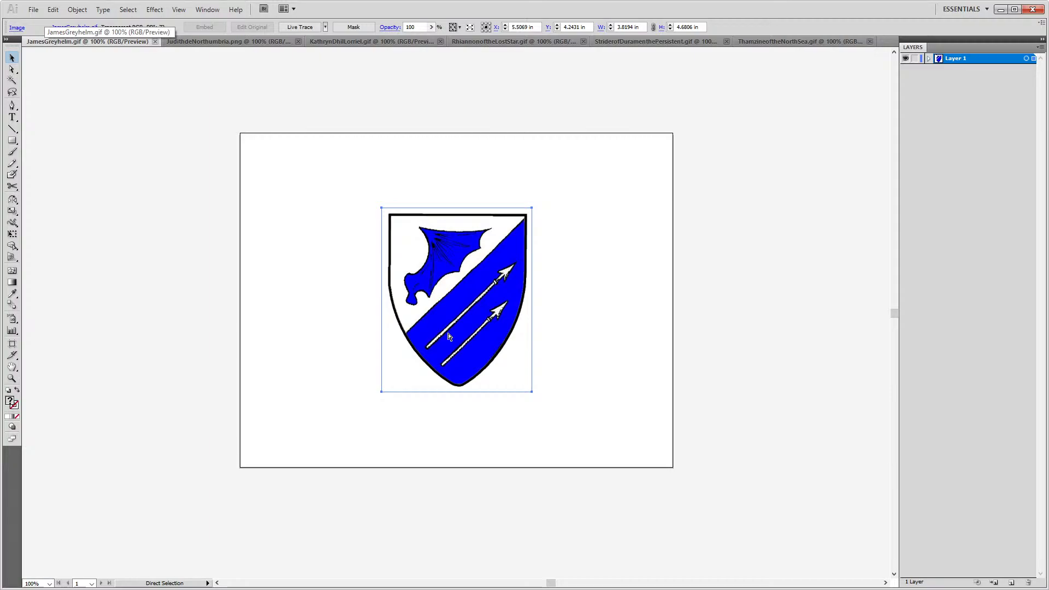
key("ctrl+o")
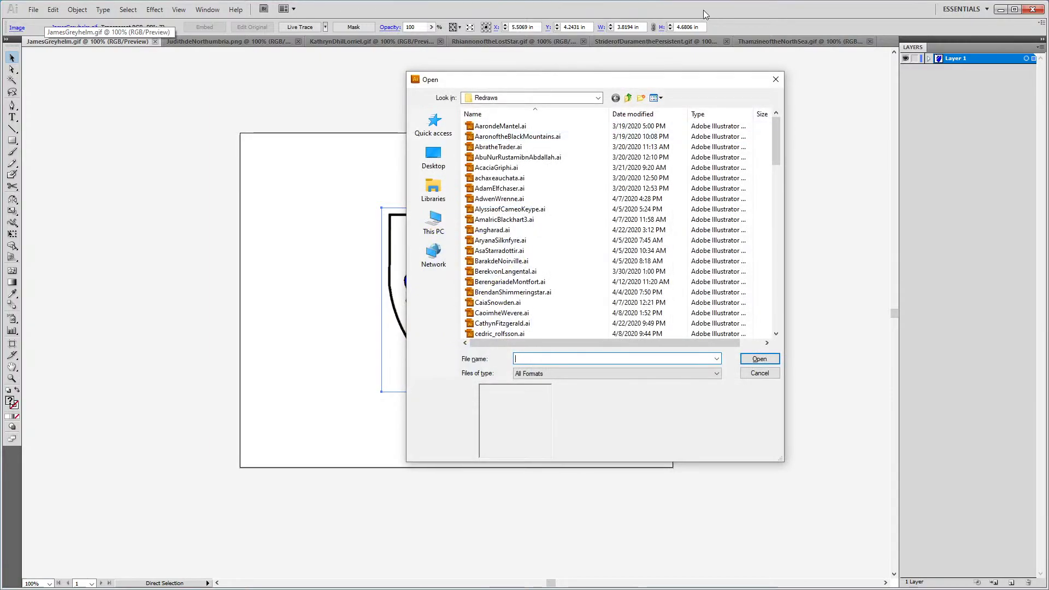
left_click(629, 97)
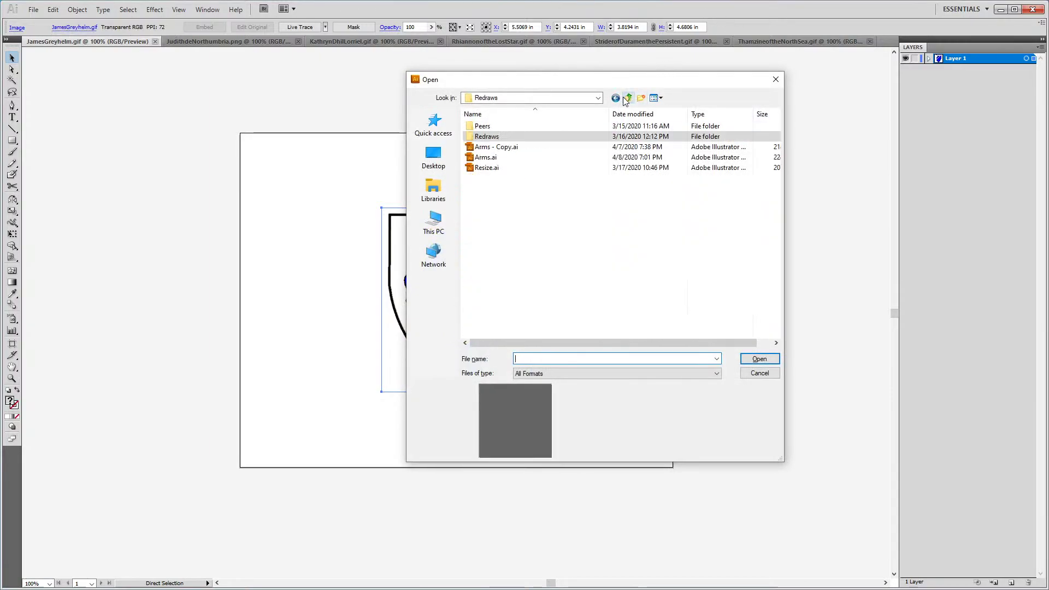
left_click(615, 98)
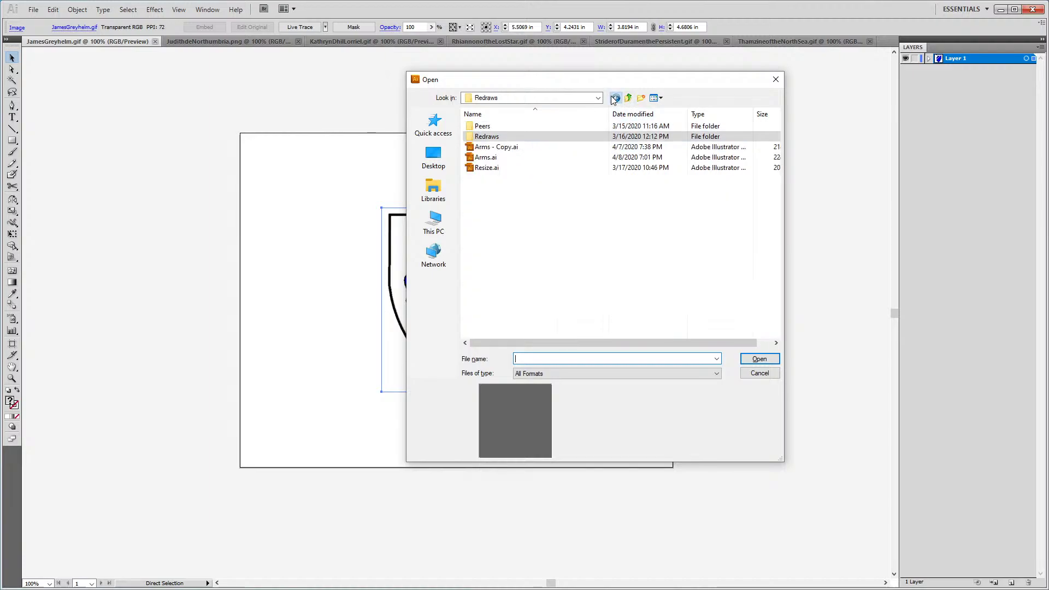
left_click(491, 160)
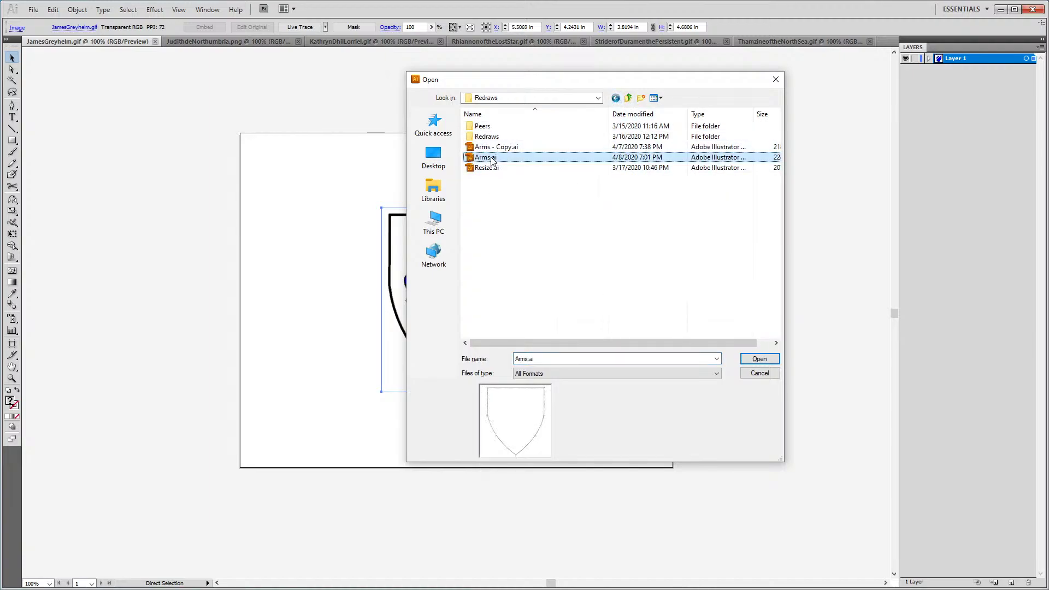
double_click(491, 160)
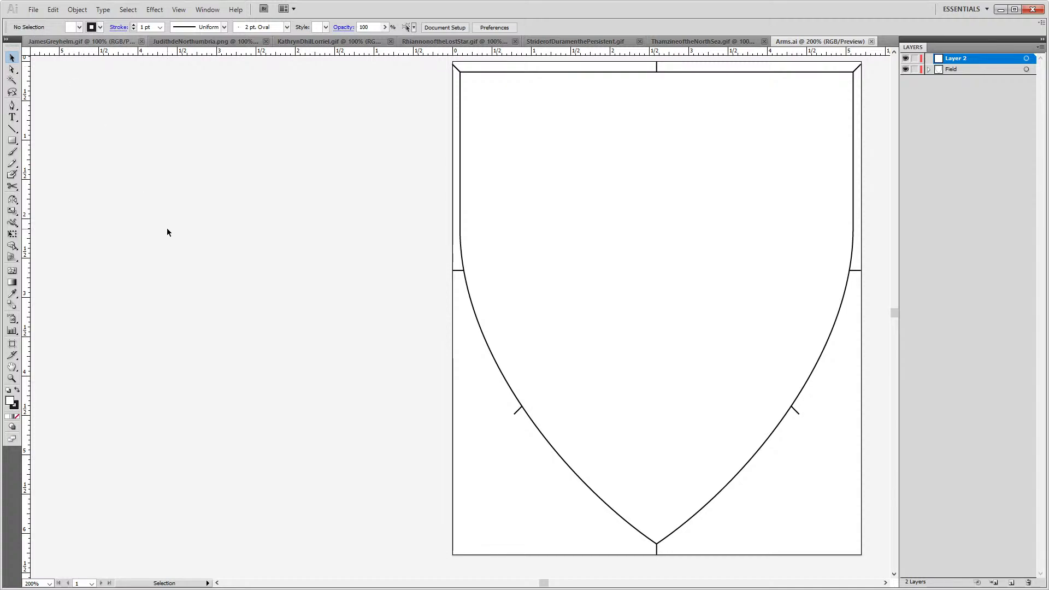
Paste the James Greyhelm reference left of the artboard and lock both layers
key("ctrl+v")
left_click_drag(408, 378, 210, 400)
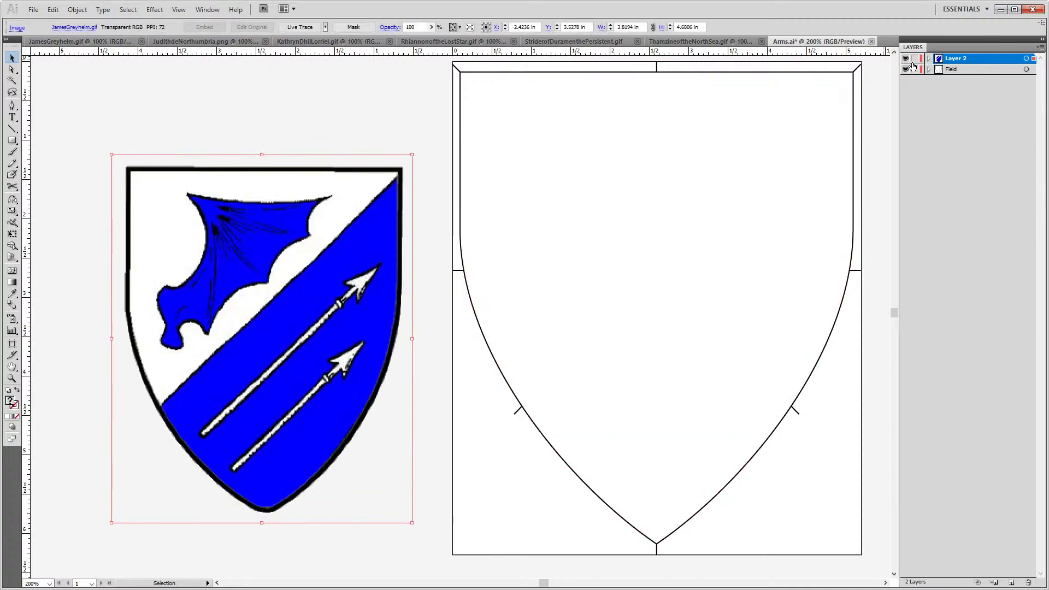
left_click_drag(915, 69, 955, 97)
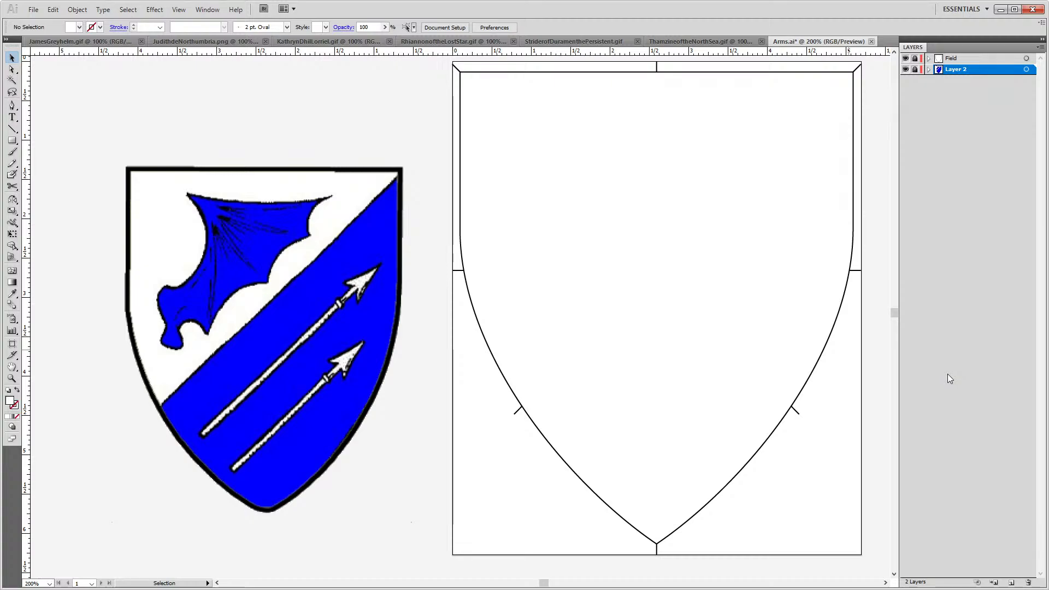
left_click(33, 9)
mouse_move(69, 61)
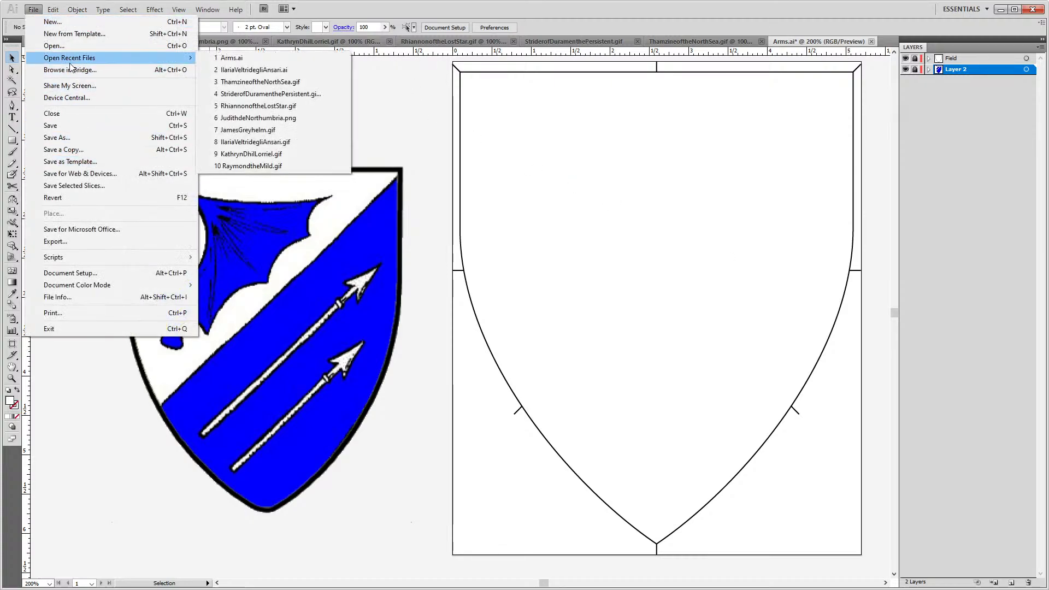
left_click(266, 69)
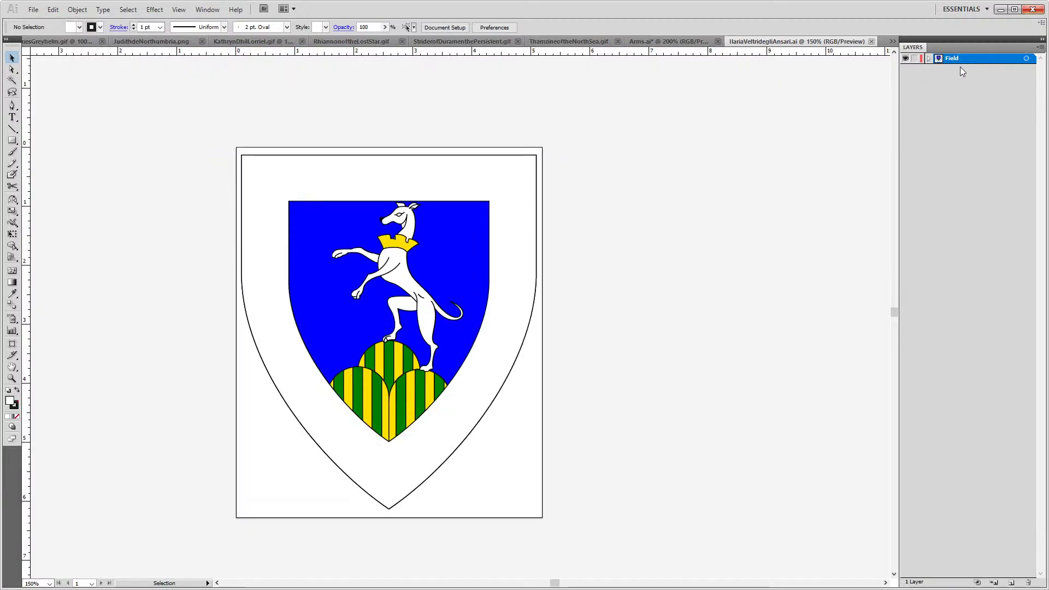
left_click(929, 59)
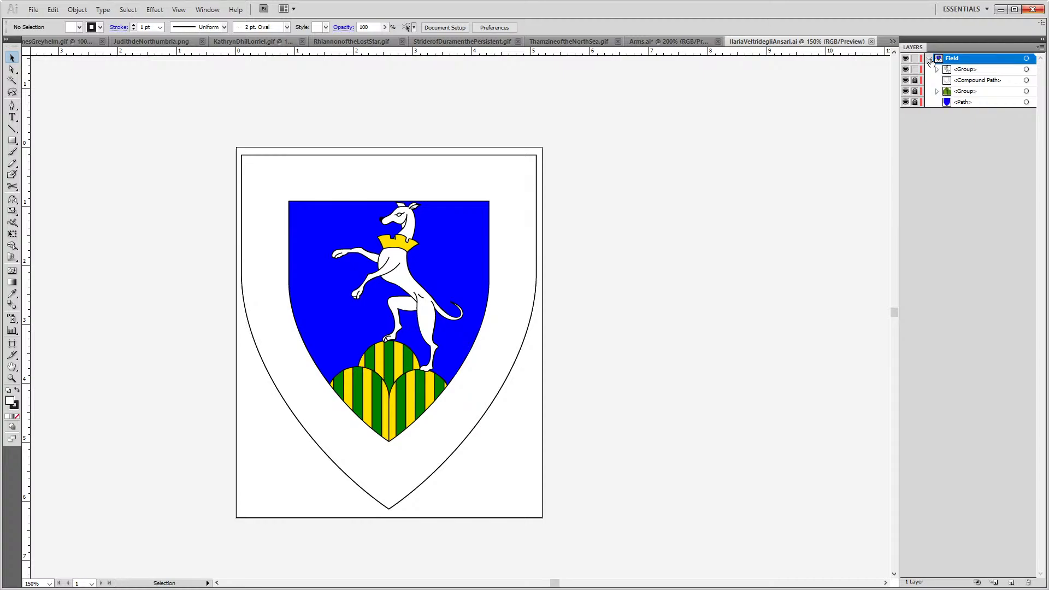
left_click(929, 59)
Close that document, unlock Arms.ai's Field layer, and switch to JamesGreyhelm.gif
scroll(498, 328, "left", 4)
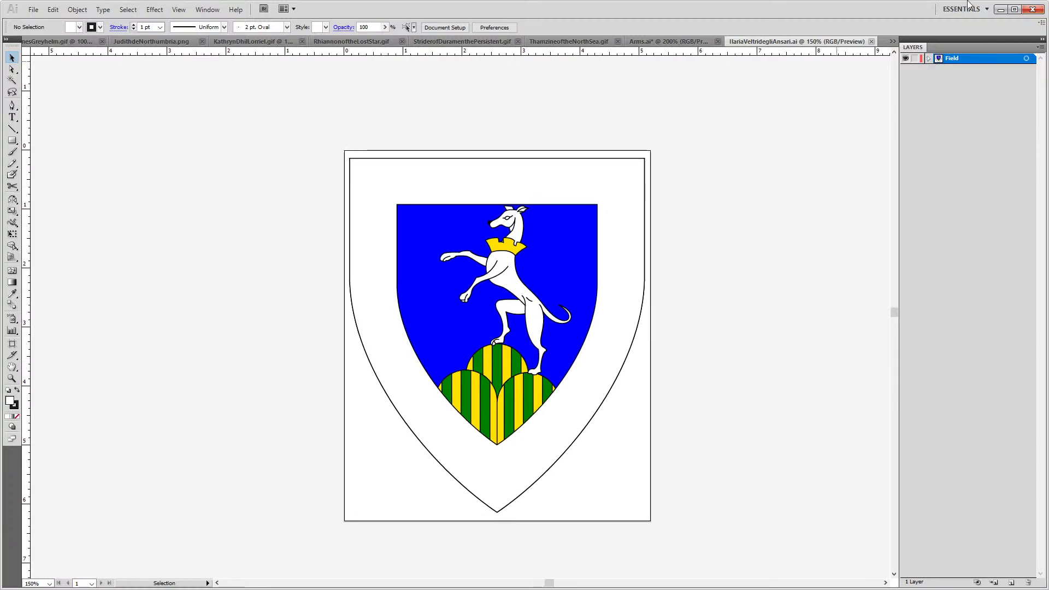
left_click(870, 41)
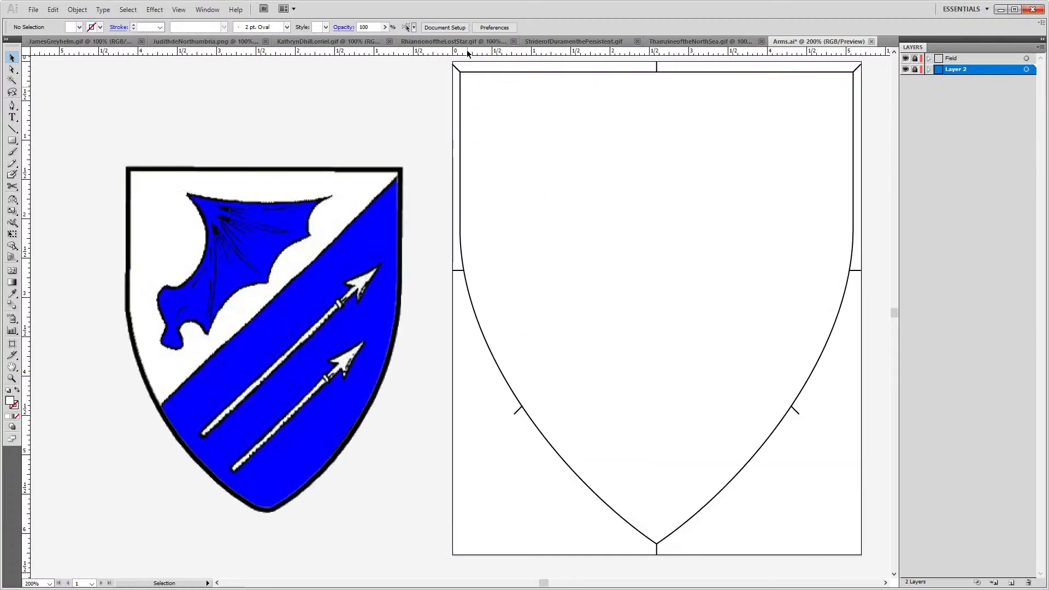
left_click(915, 59)
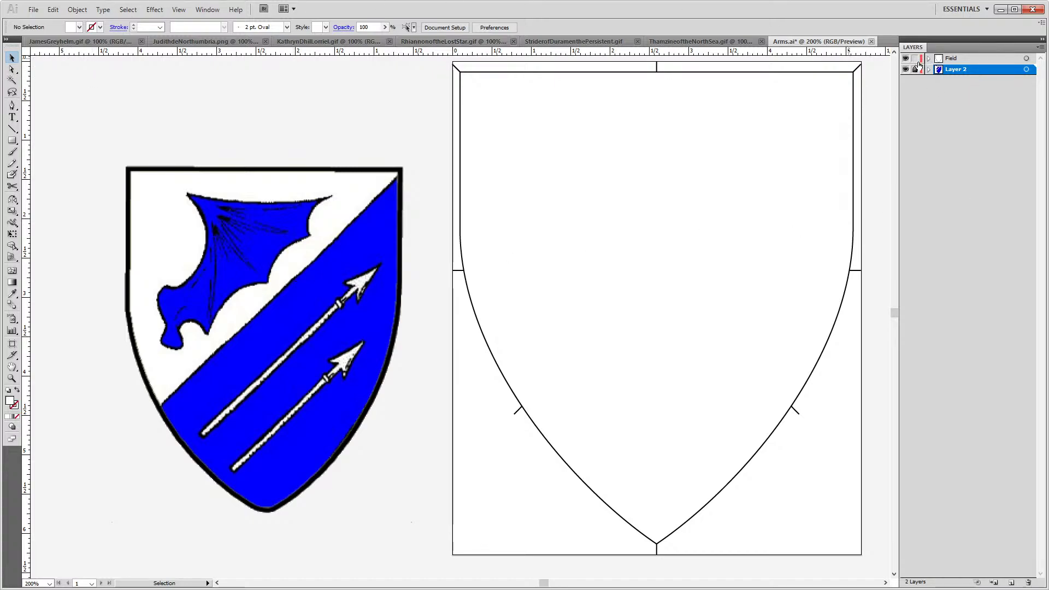
left_click(43, 44)
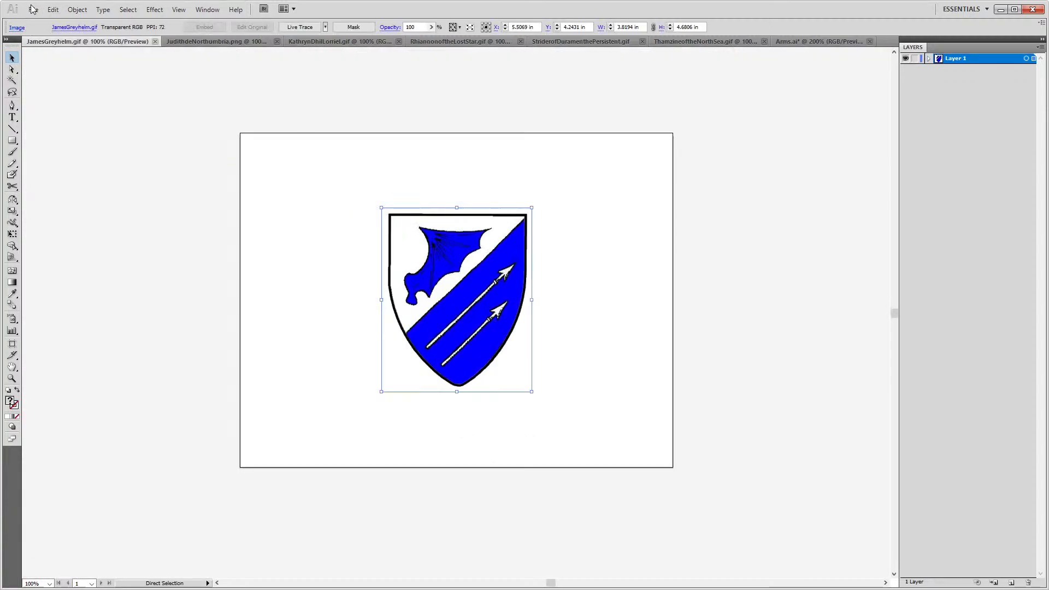
Start saving JamesGreyhelm.gif as an Illustrator file, cancel, and close that document
left_click(33, 10)
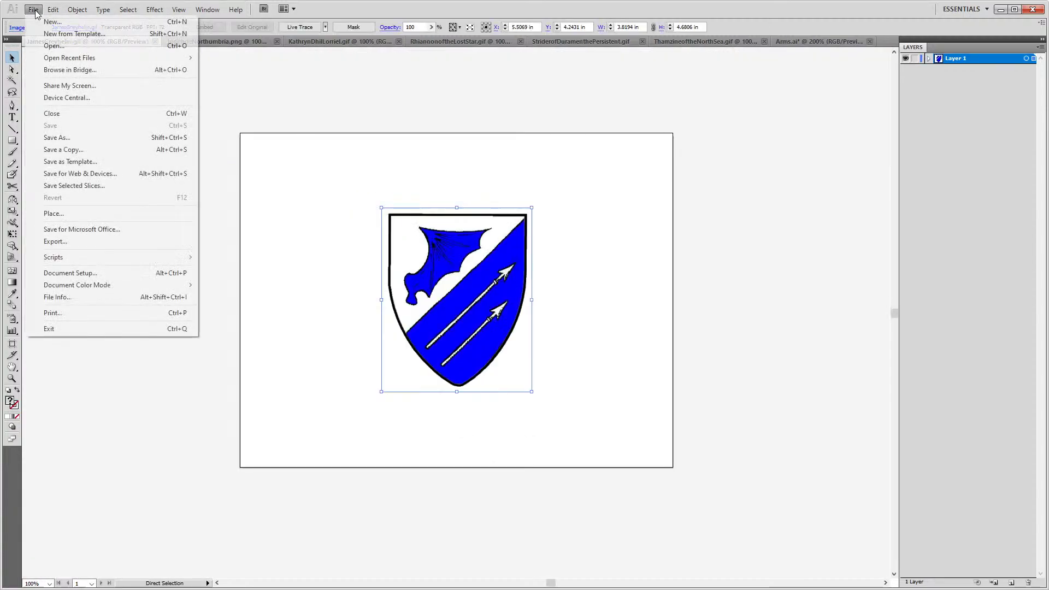
left_click(81, 139)
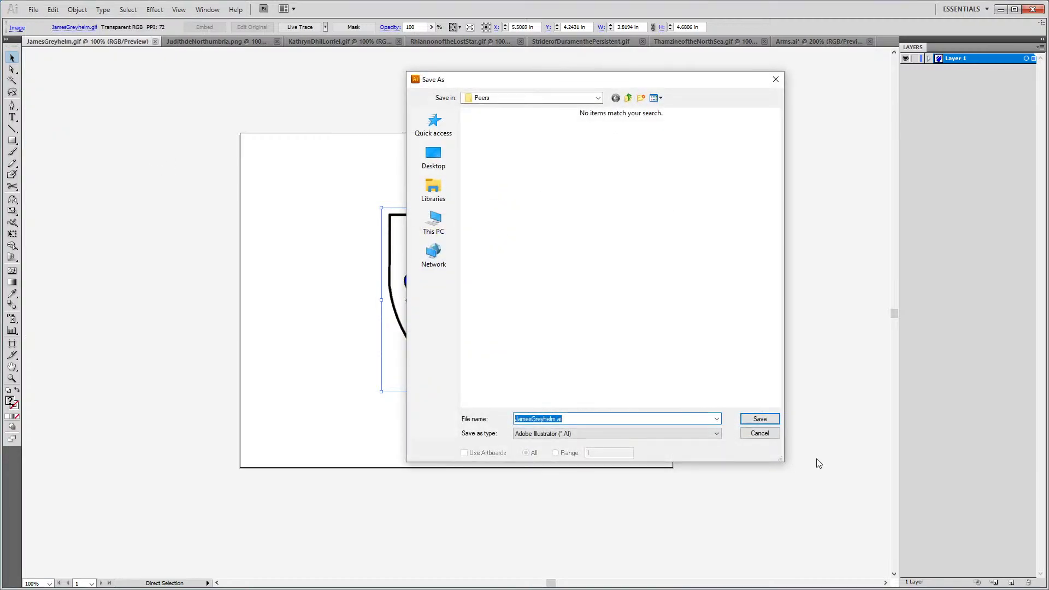
left_click(774, 80)
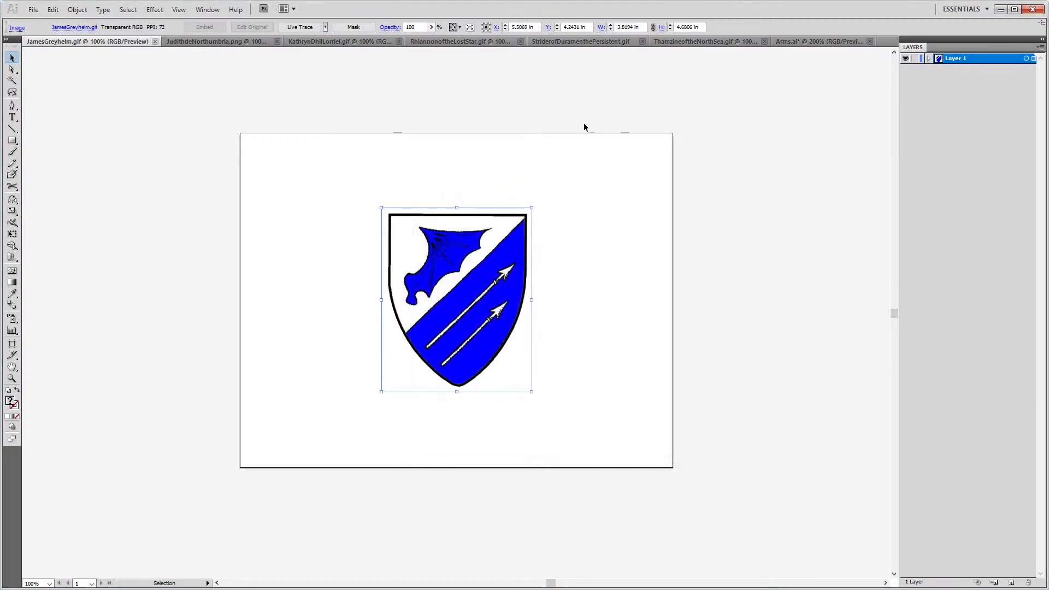
left_click(153, 42)
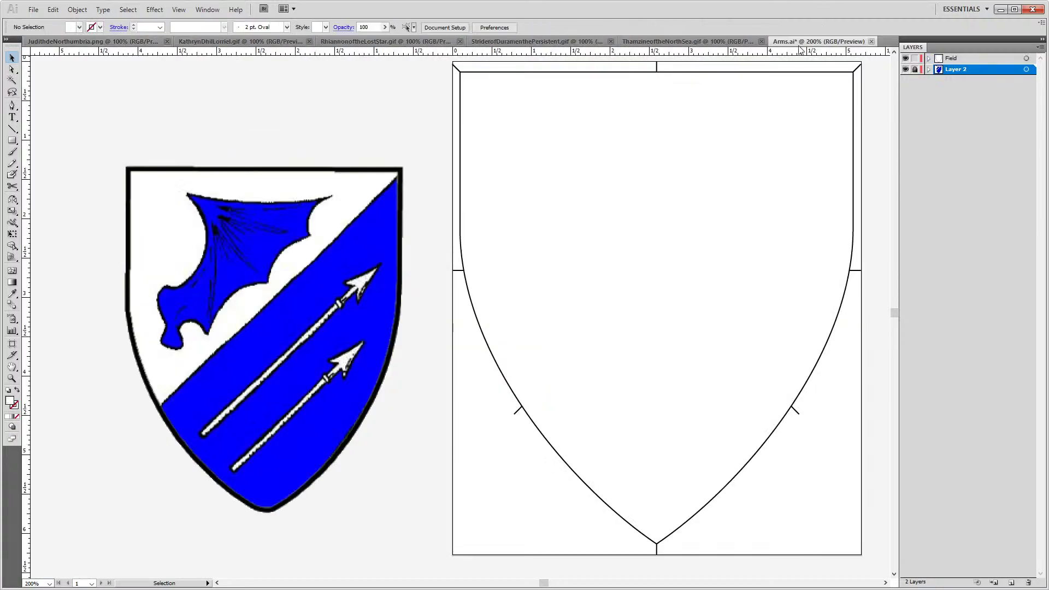
Start a Save As for Arms.ai, clear the suggested name, then cancel
left_click(34, 9)
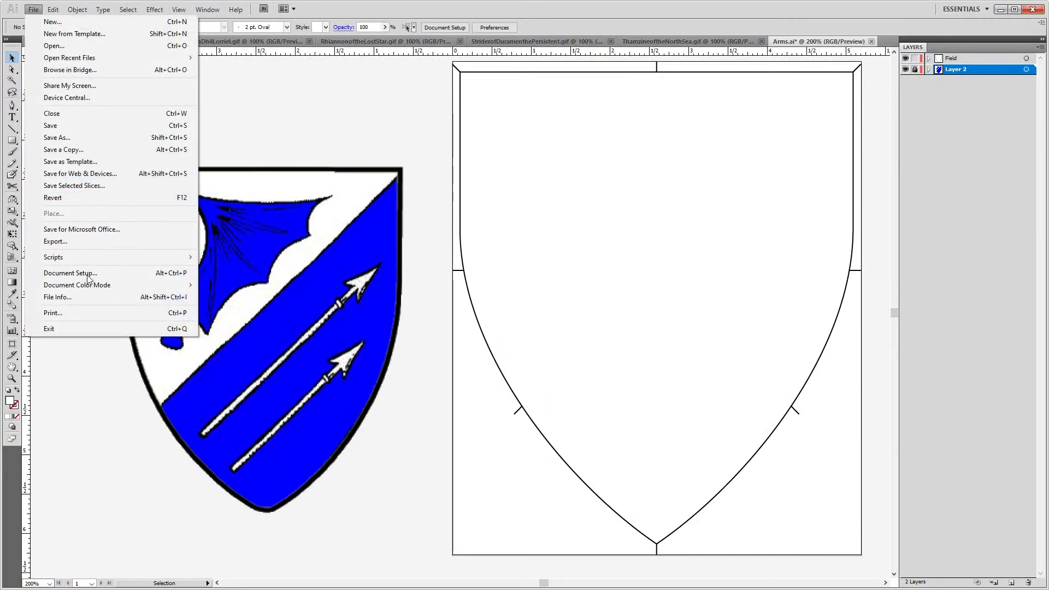
left_click(104, 138)
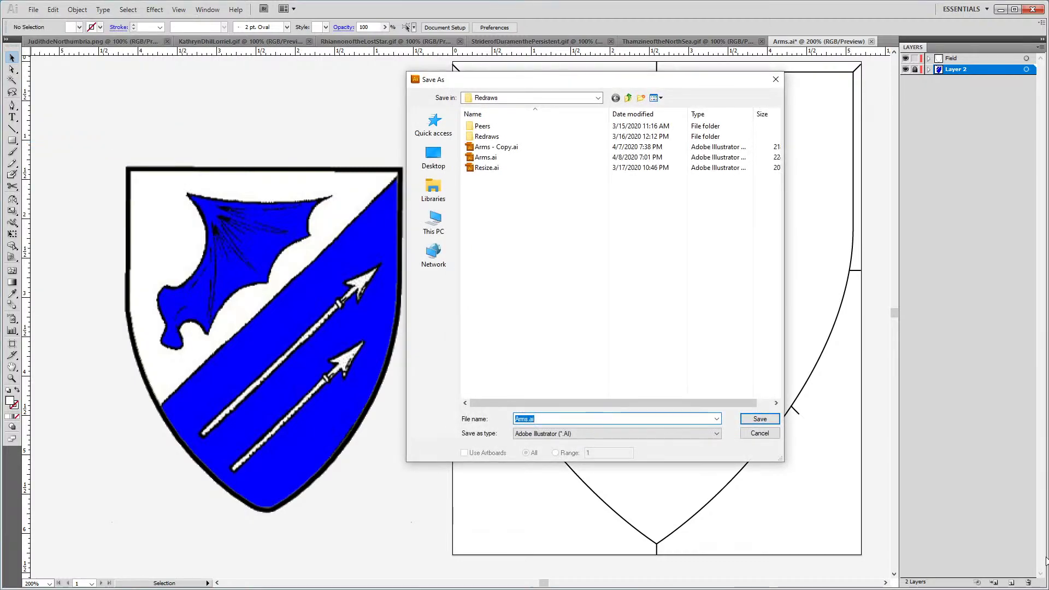
key("BackSpace")
key("Escape")
Reopen JamesGreyhelm.gif from recent files, abandon its save, and return to Arms.ai
left_click(33, 9)
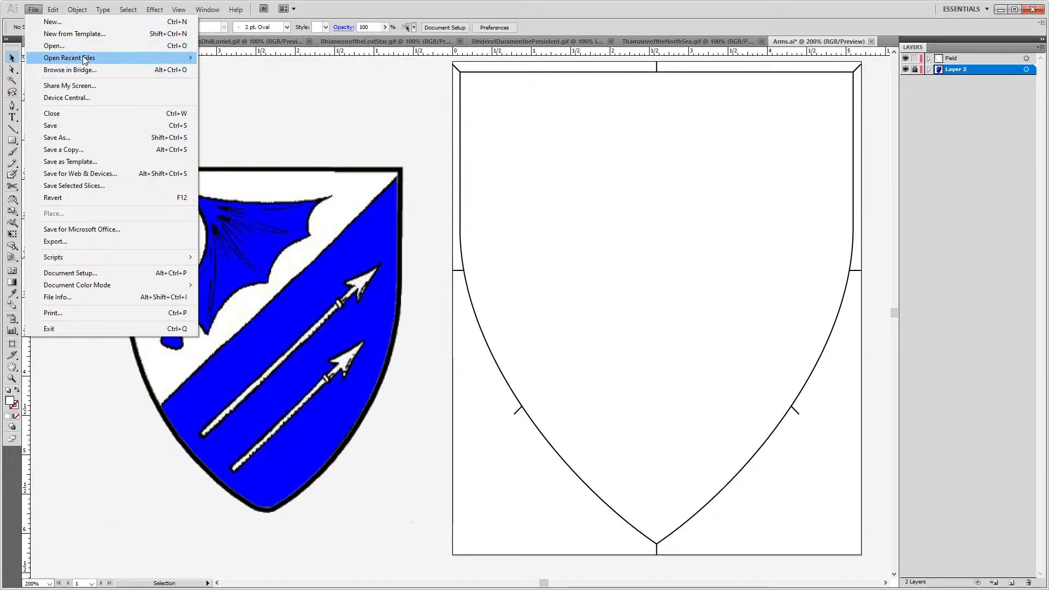
mouse_move(83, 58)
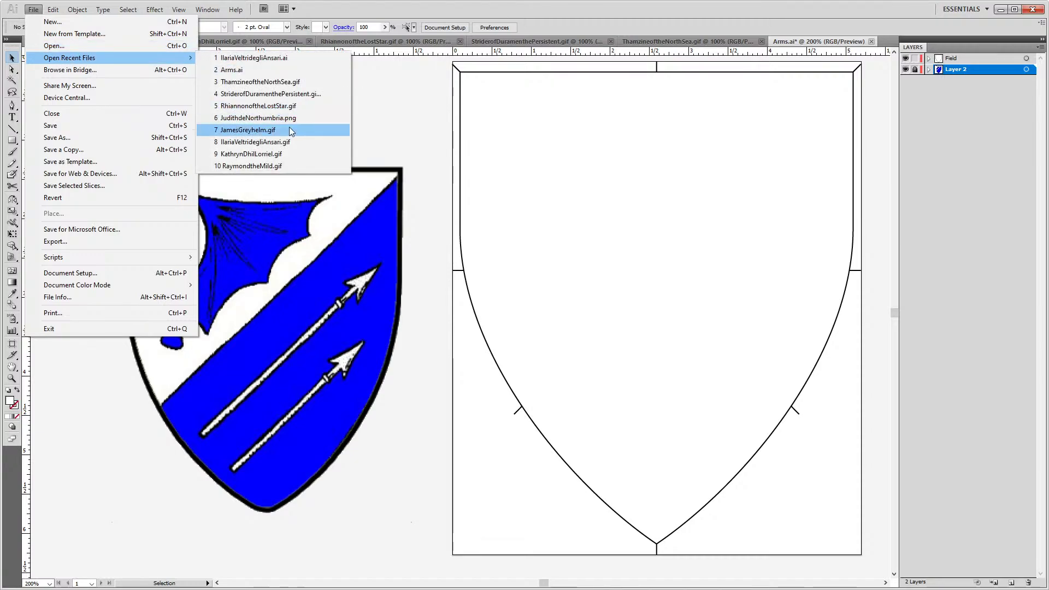
left_click(278, 130)
left_click(34, 9)
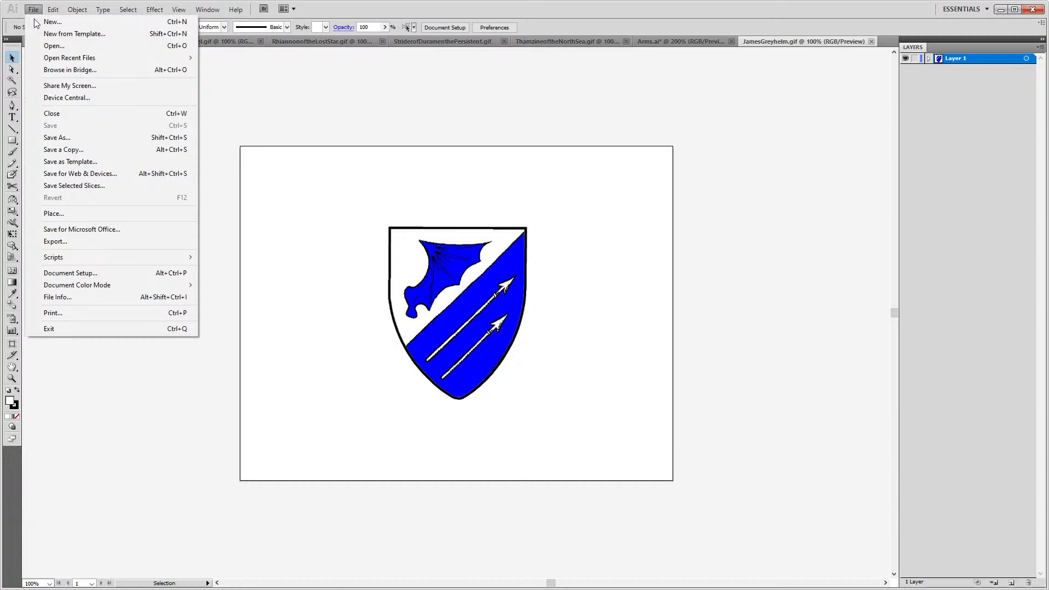
left_click(57, 137)
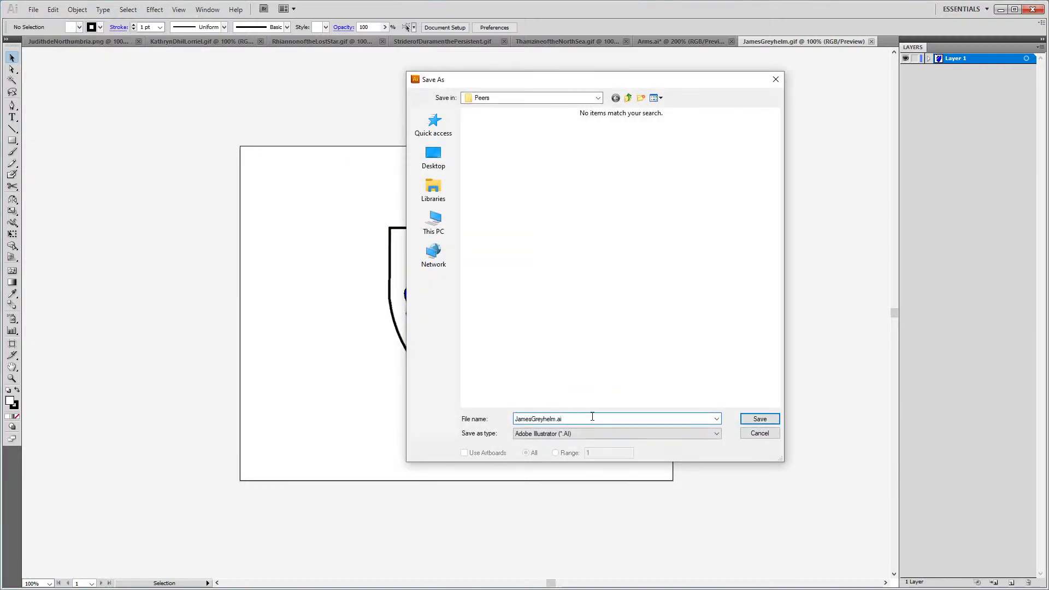
left_click(775, 80)
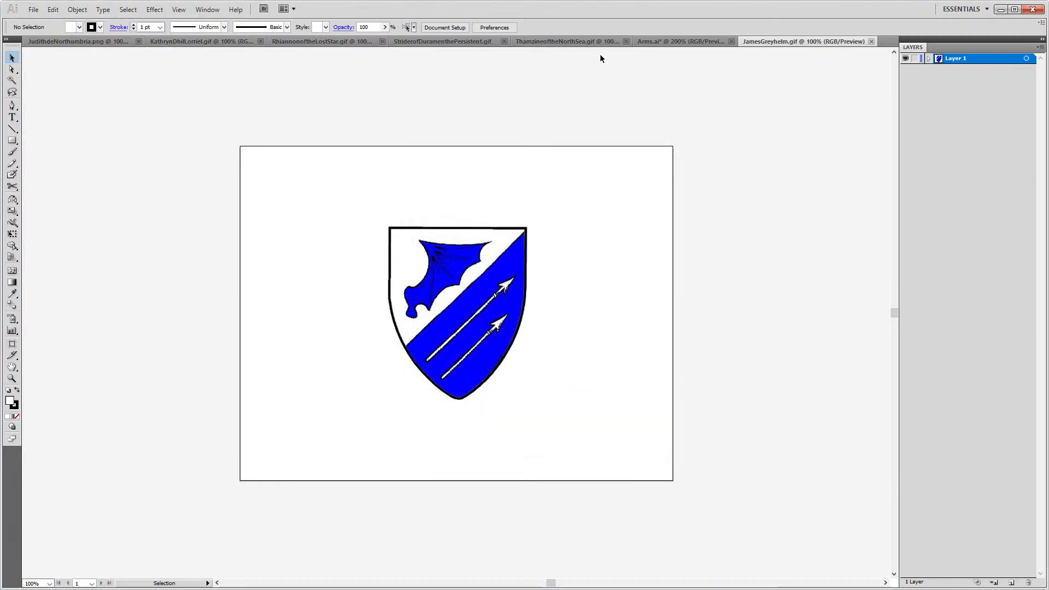
left_click(656, 41)
Save Arms.ai, then undo and redo to confirm the reference placement and layer order
left_click(33, 9)
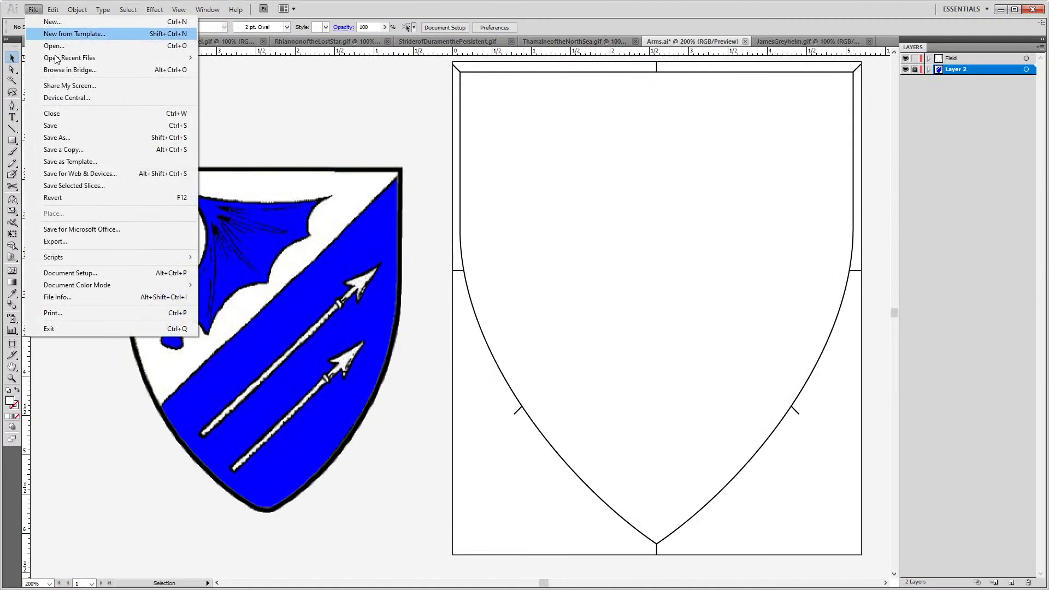
left_click(70, 126)
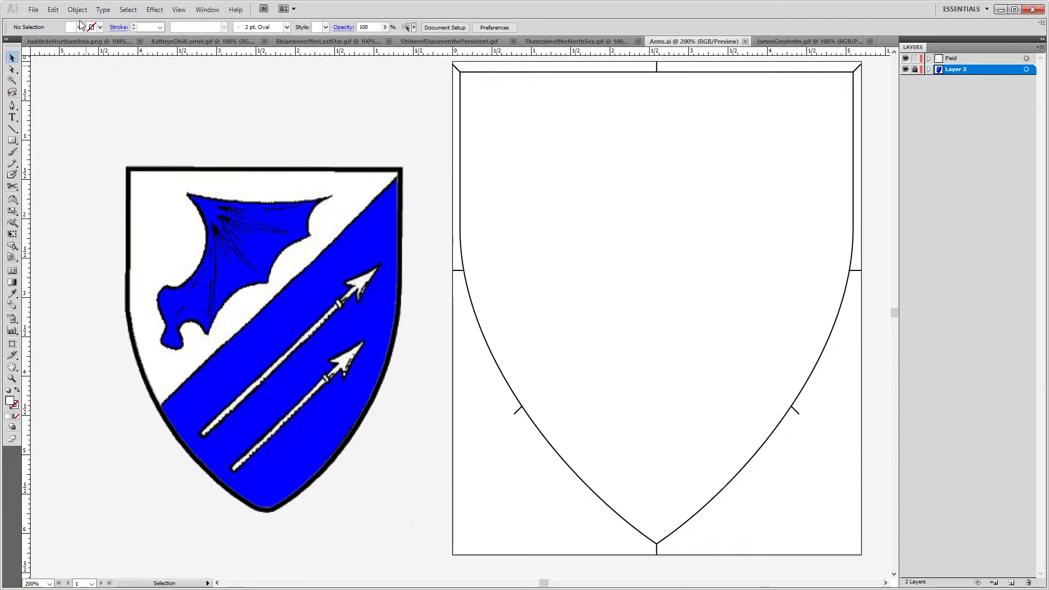
key("ctrl+z")
key("ctrl+z")
key("ctrl+z")
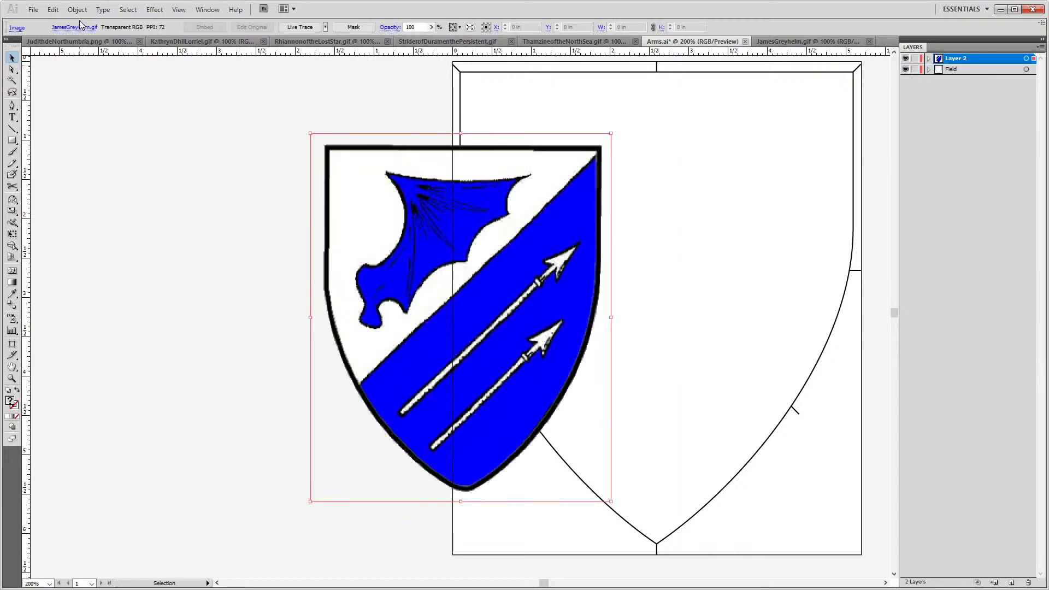
key("ctrl+z")
key("ctrl+z")
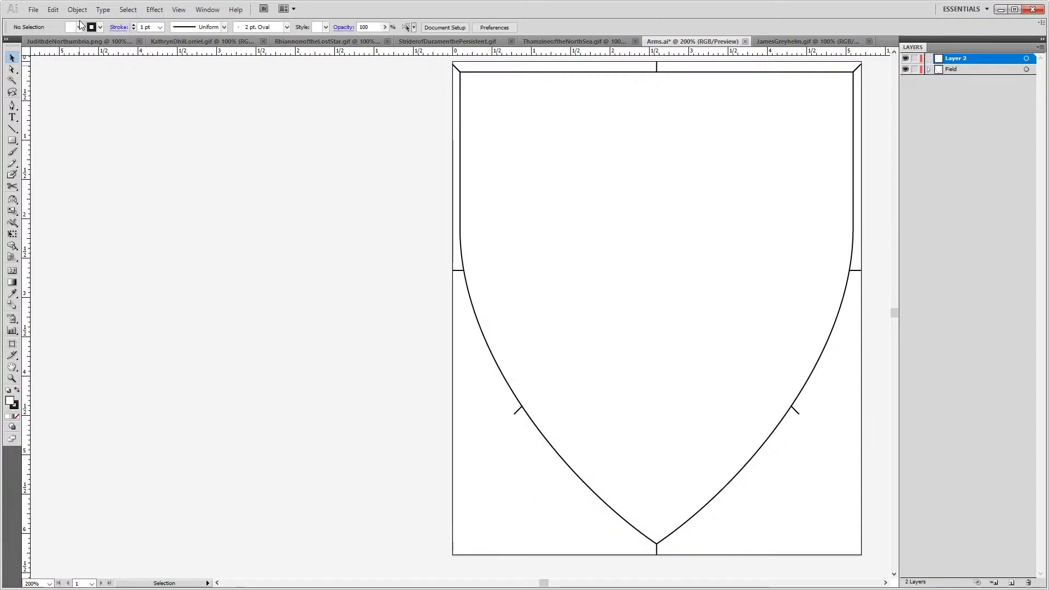
key("ctrl+z")
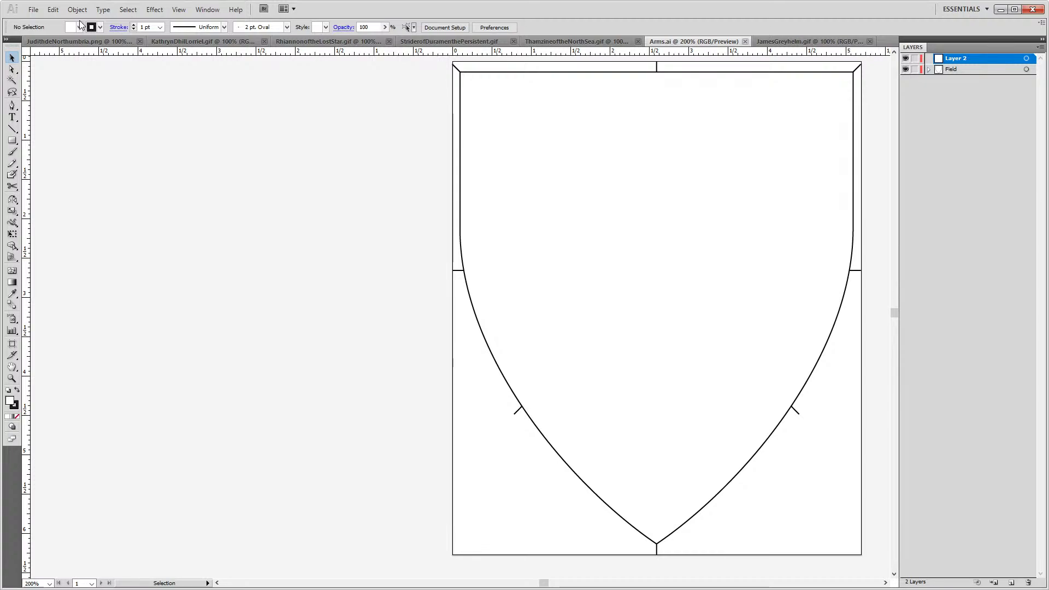
key("ctrl+shift+z")
key("ctrl+shift+z")
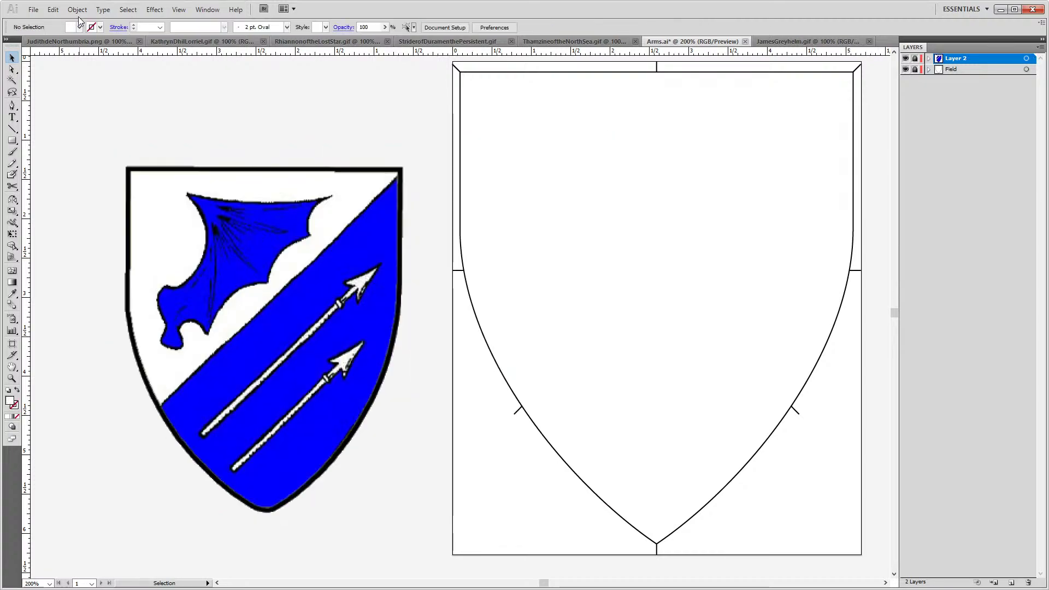
key("ctrl+shift+z")
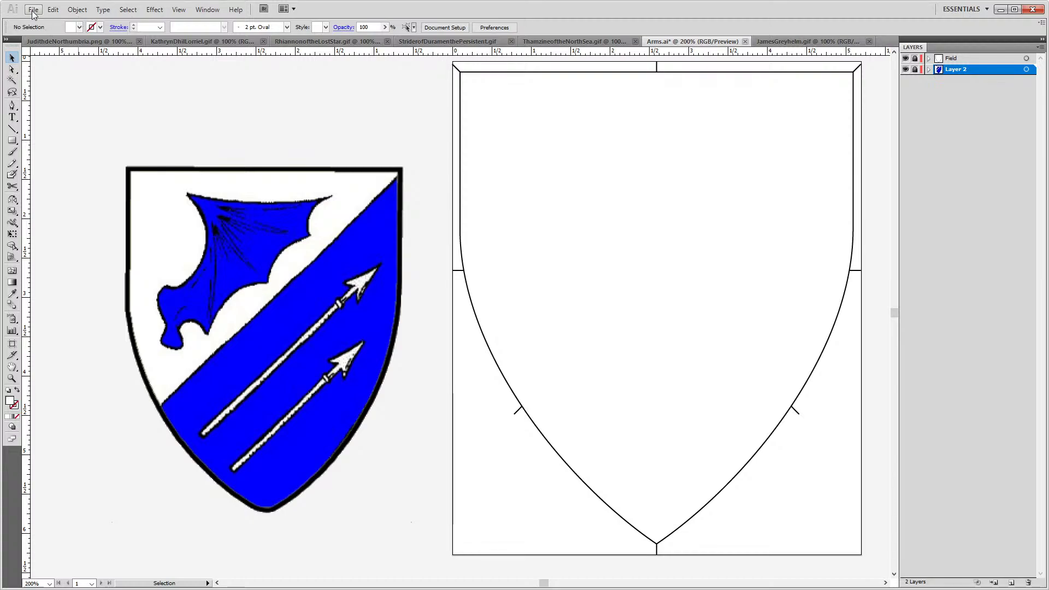
Save the document as JamesGreyhelm.ai in Redraws, accepting the Illustrator options
left_click(33, 10)
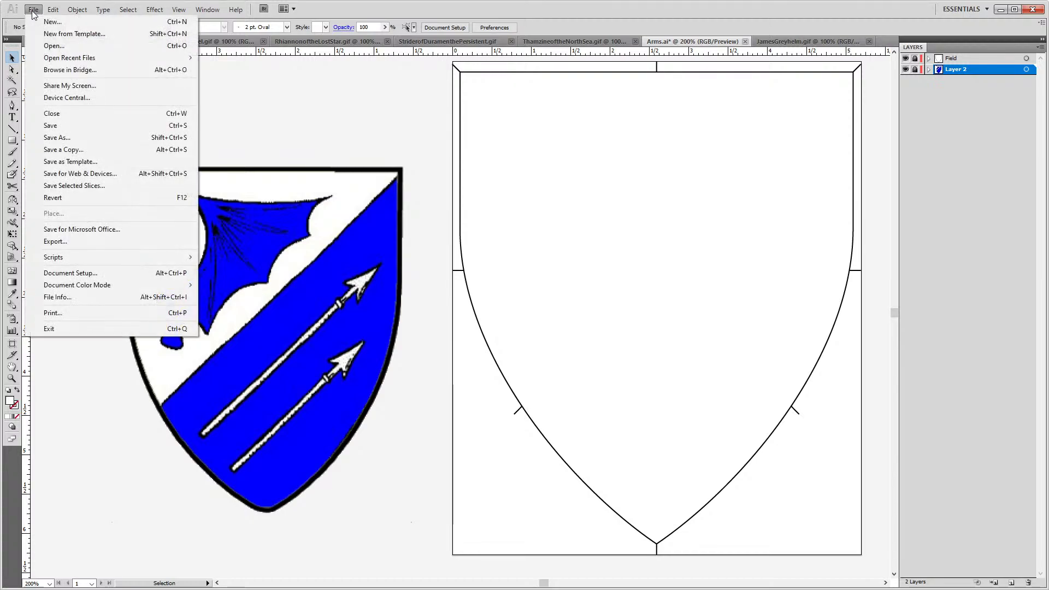
left_click(77, 140)
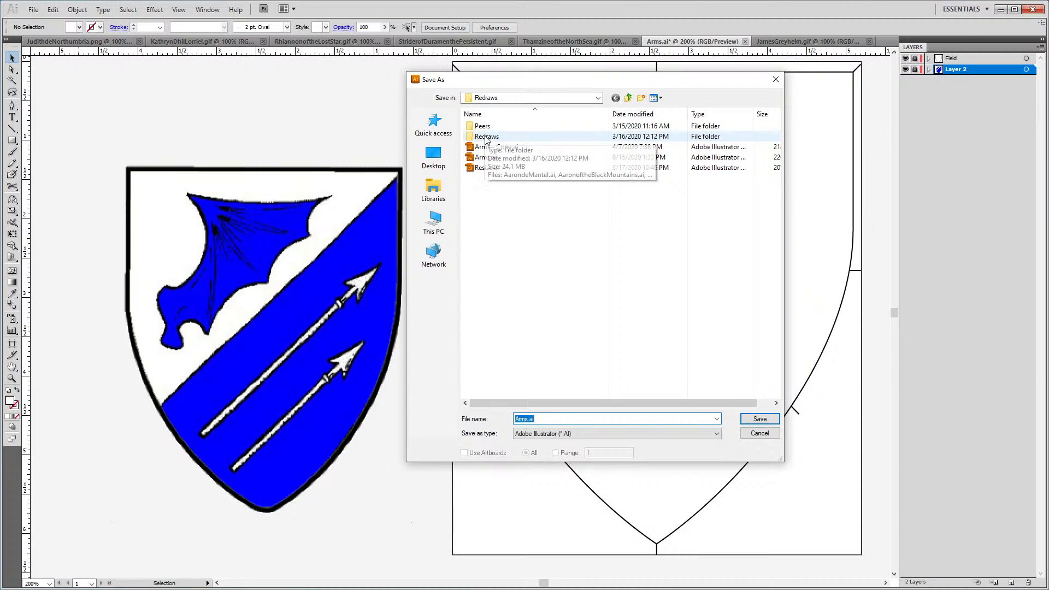
left_click(493, 157)
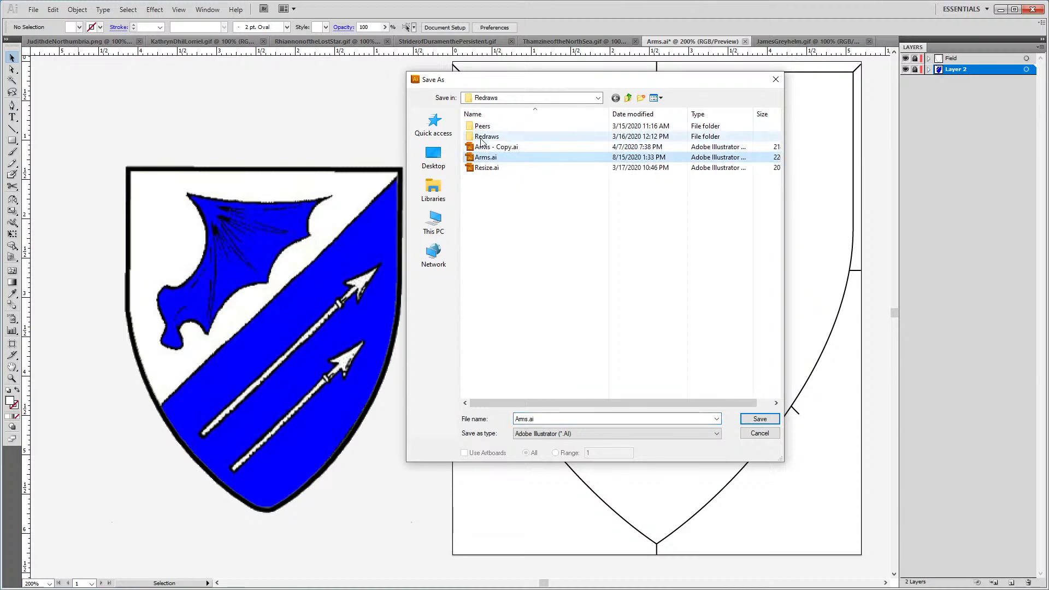
left_click(480, 139)
double_click(481, 140)
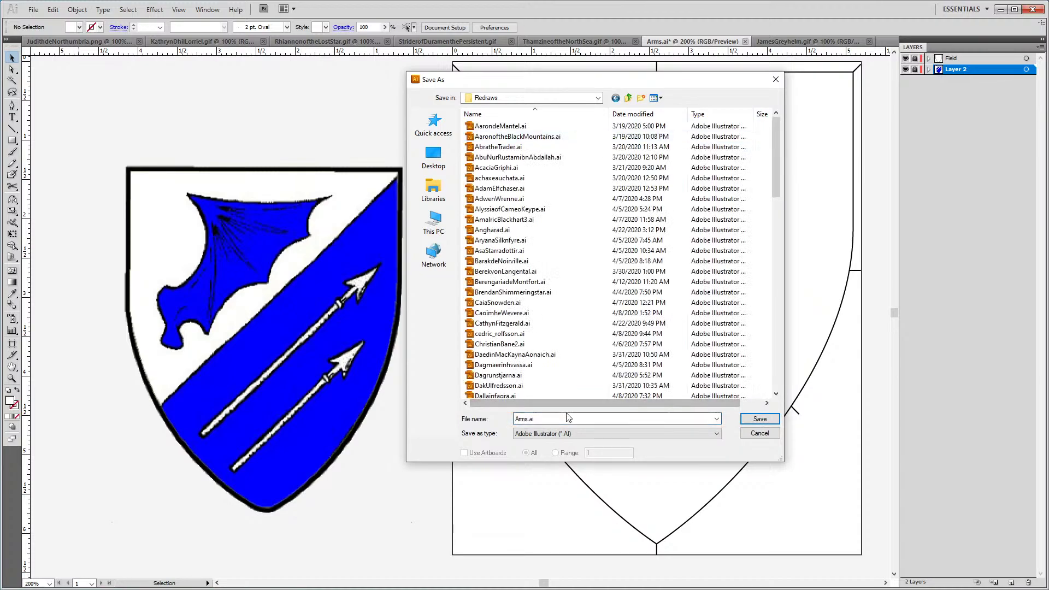
double_click(572, 419)
type("JamesGreyhelm.ai")
left_click(746, 422)
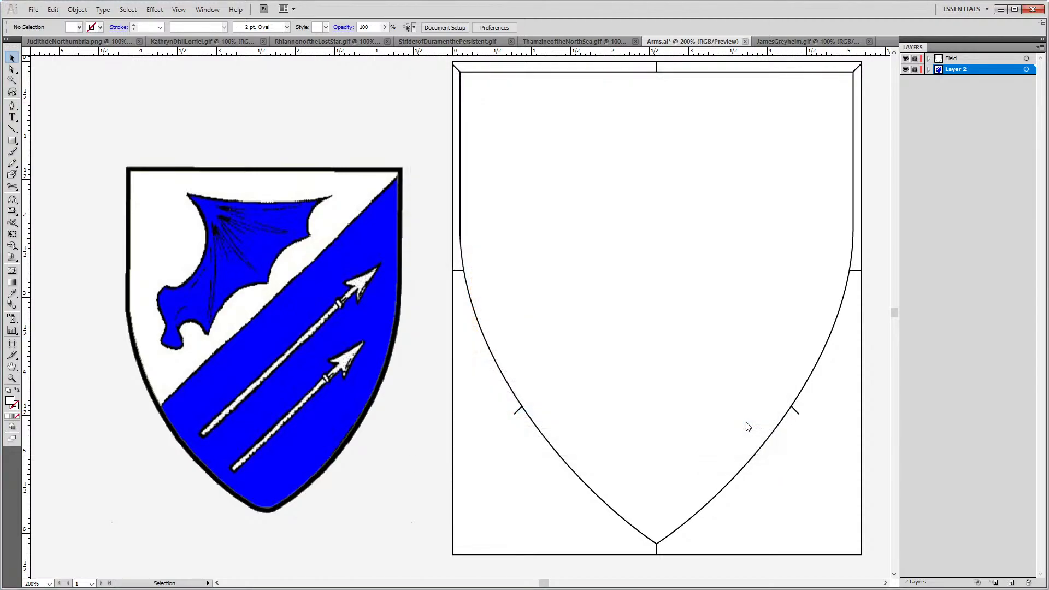
left_click(629, 165)
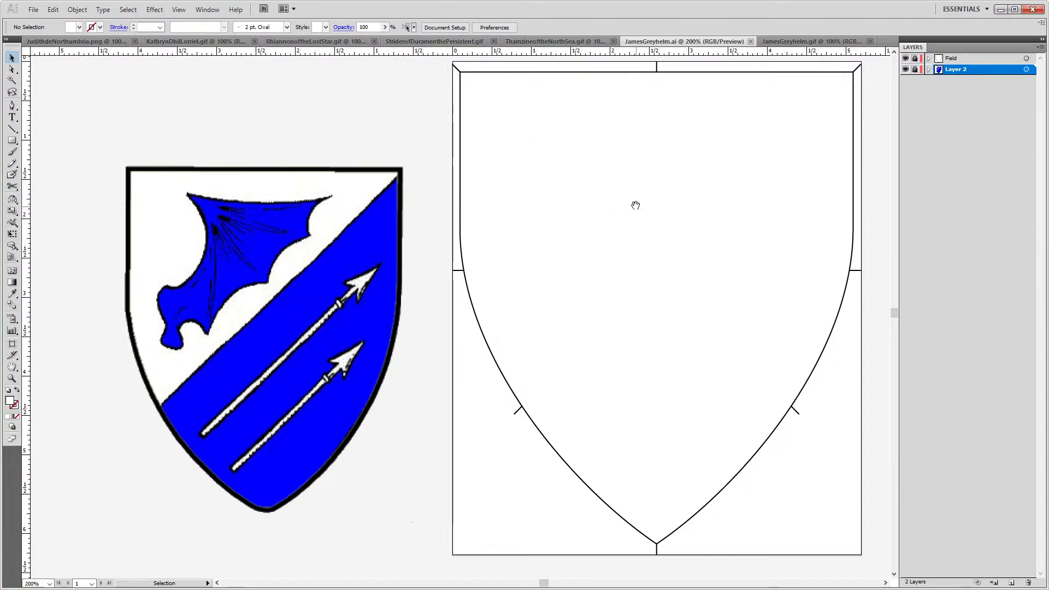
Unlock the Field layer and Alignment sublayer, then select the shield outline and alignment lines
left_click_drag(632, 206, 603, 215)
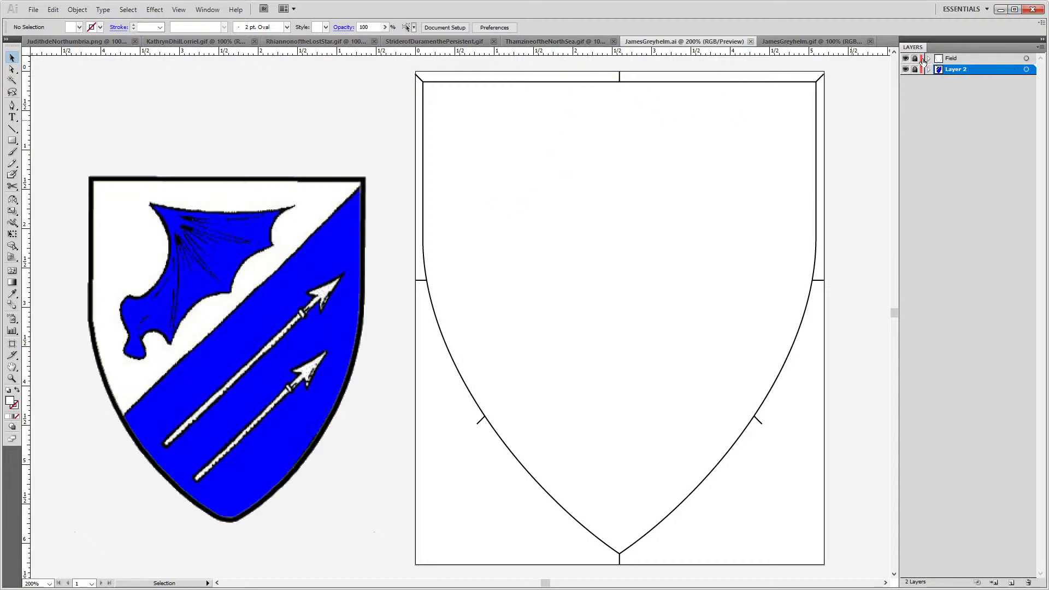
left_click(915, 58)
left_click(674, 164)
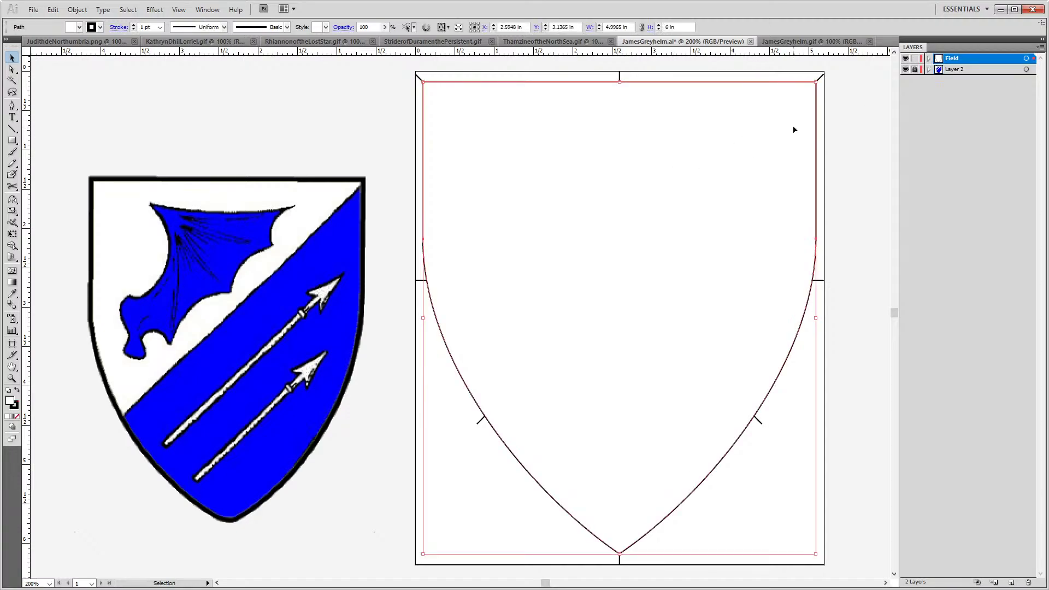
left_click(929, 58)
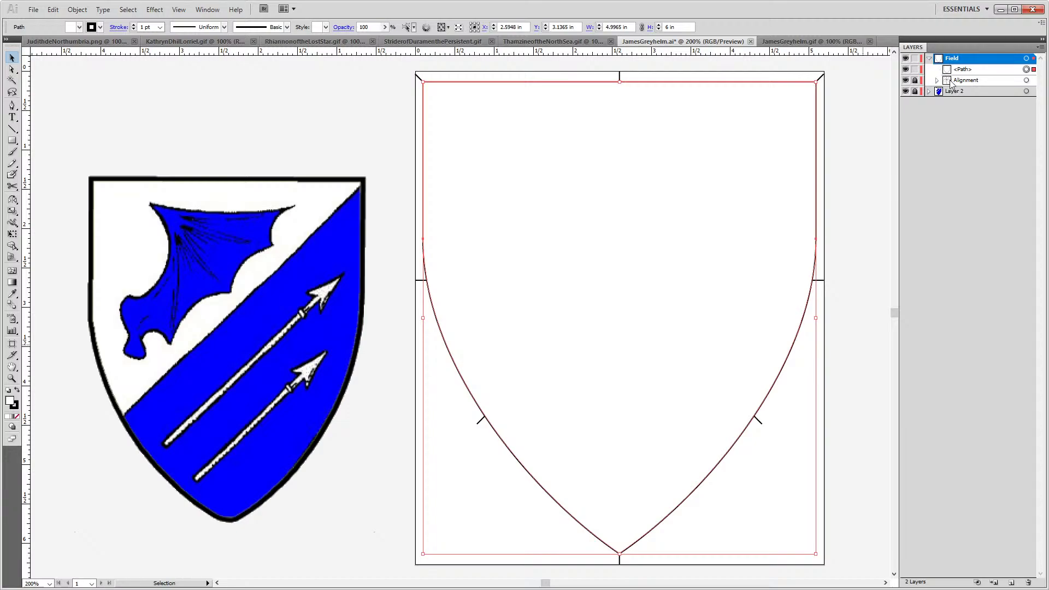
left_click(915, 81)
left_click(836, 329)
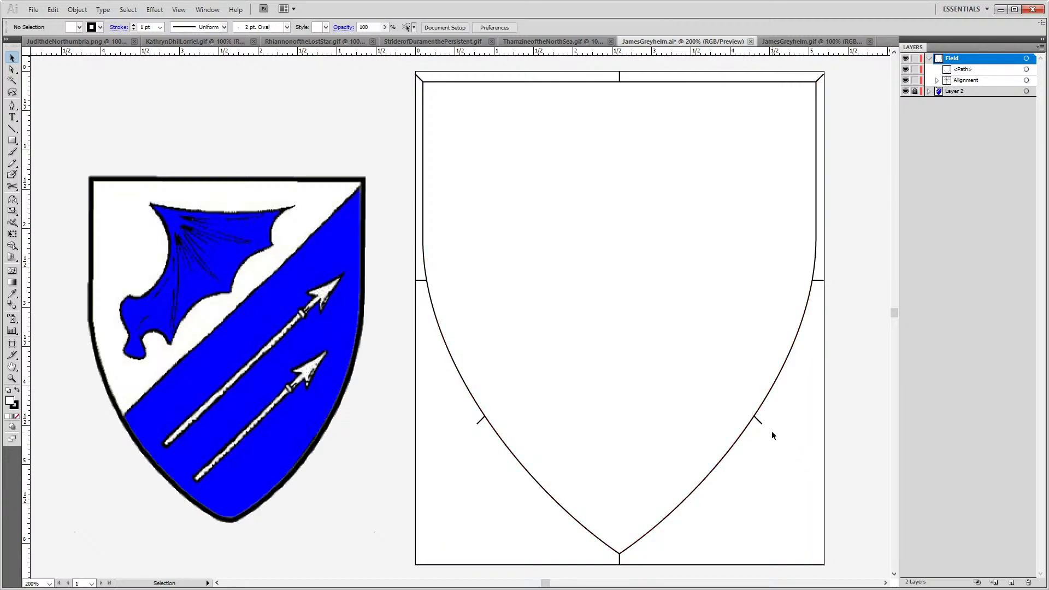
left_click(763, 427)
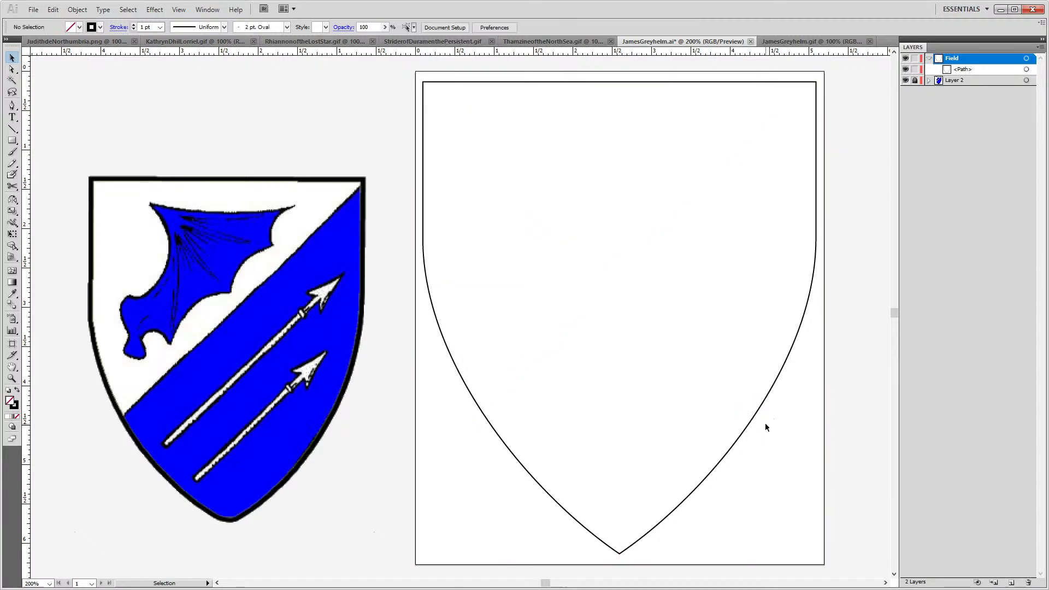
left_click(867, 390)
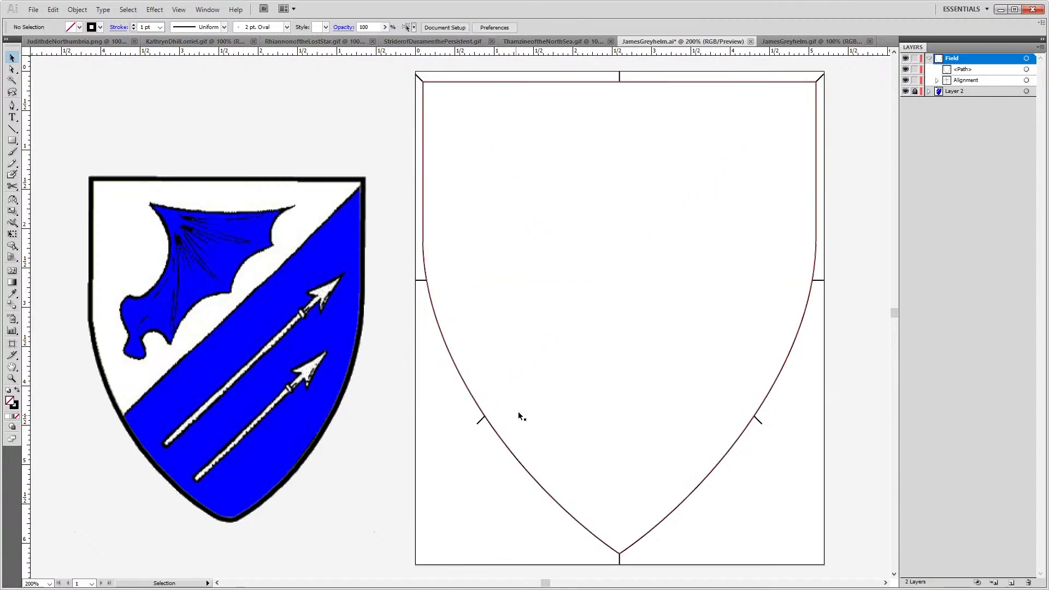
left_click(479, 422)
left_click(480, 421, "shift")
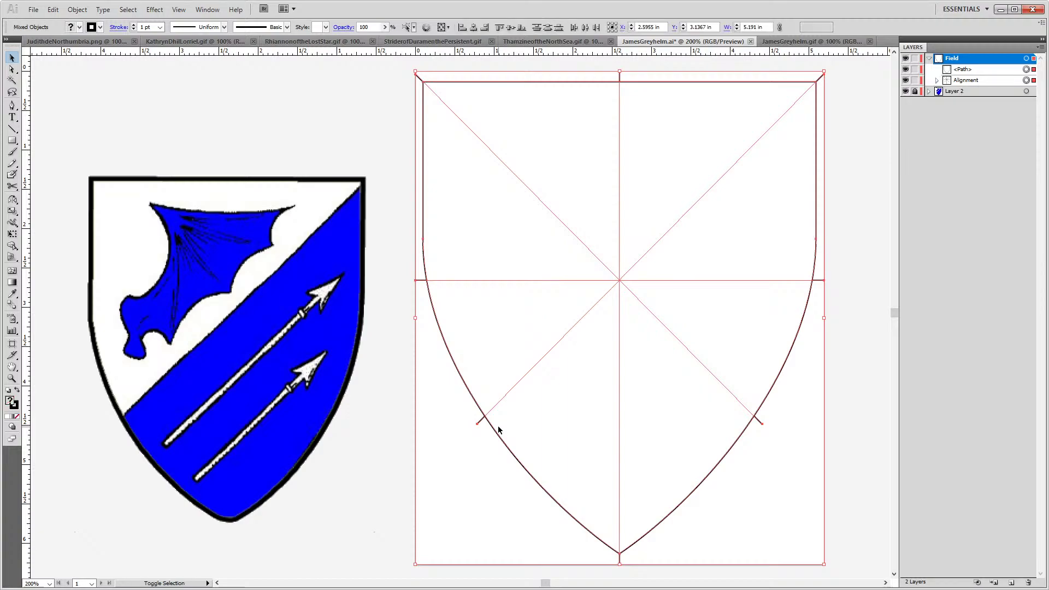
Zoom to where the diagonal meets the shield's left edge and place vertical and horizontal guides there
scroll(498, 430, "up", 10)
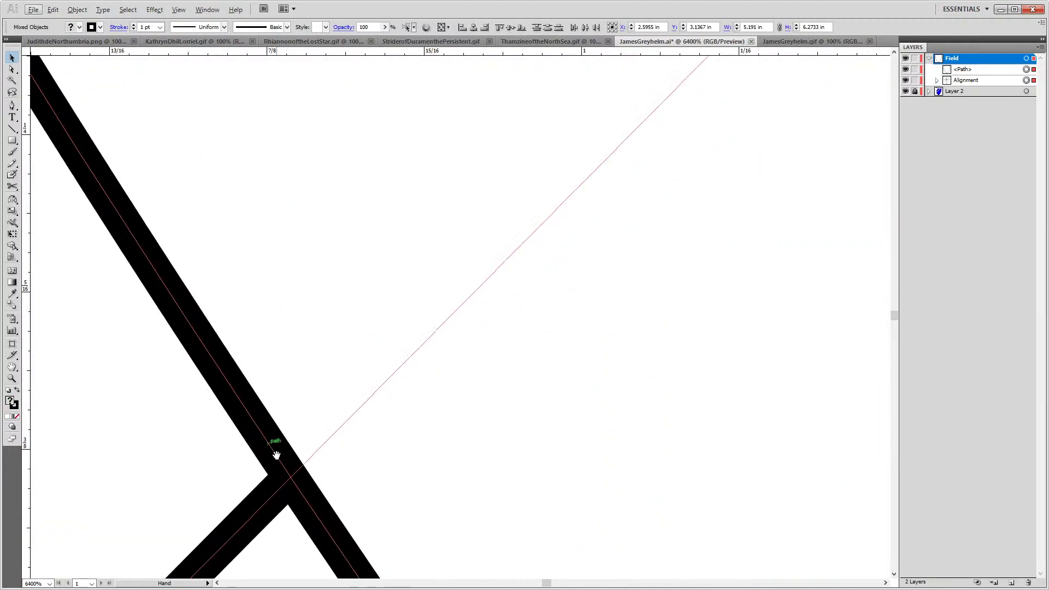
left_click_drag(276, 455, 433, 402)
left_click_drag(28, 297, 446, 427)
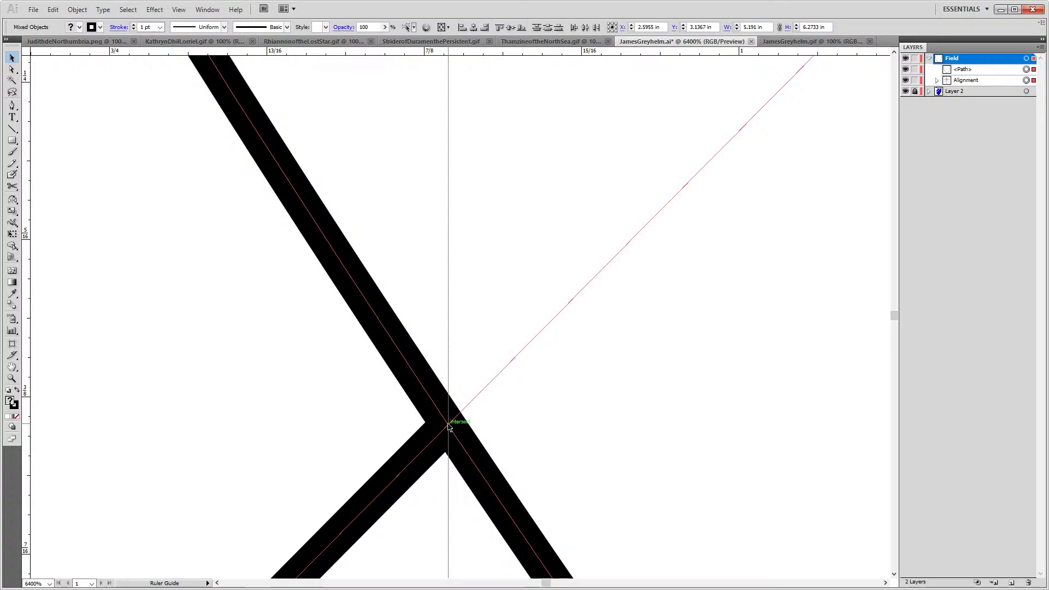
left_click_drag(449, 427, 447, 427)
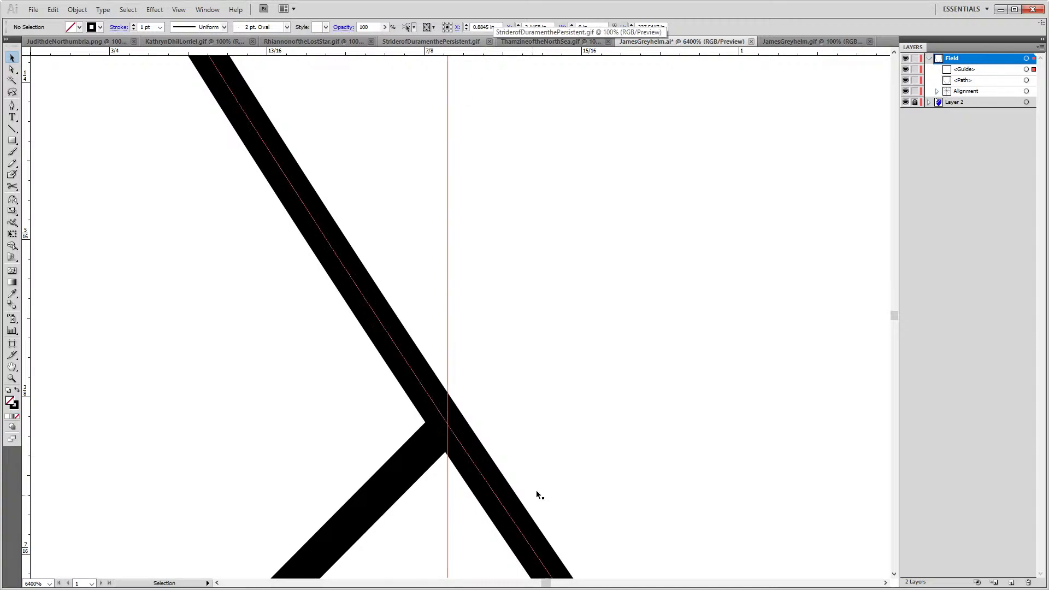
left_click(543, 421)
key("a")
left_click(381, 479)
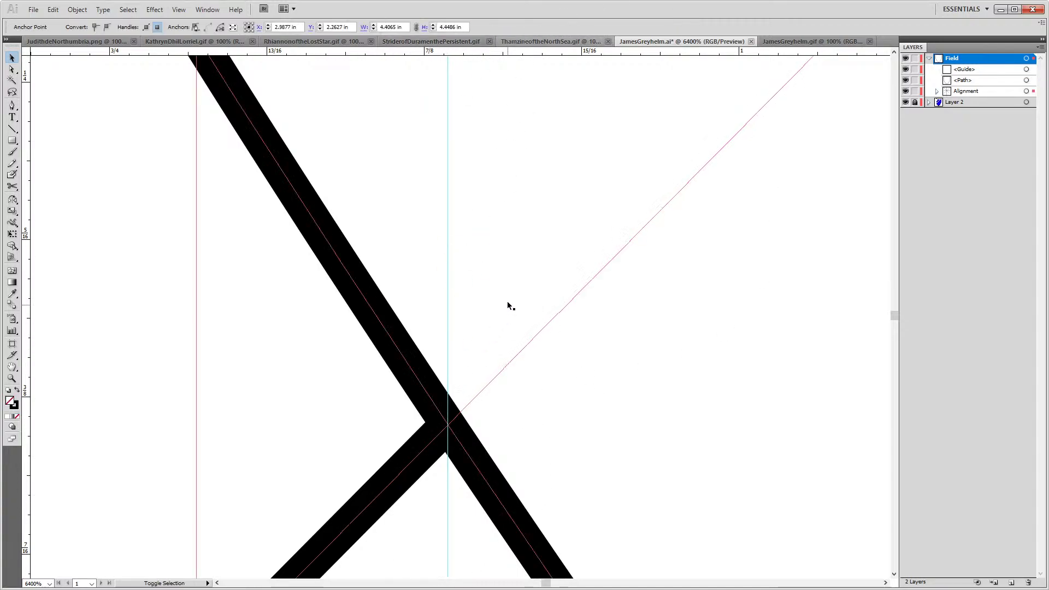
key("ctrl+a")
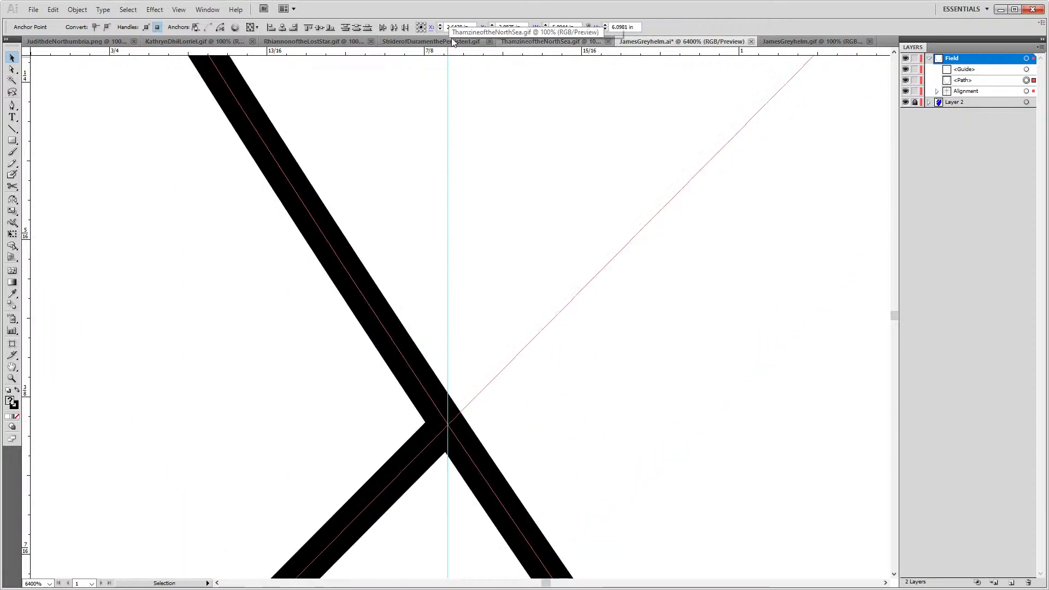
left_click_drag(508, 51, 448, 422)
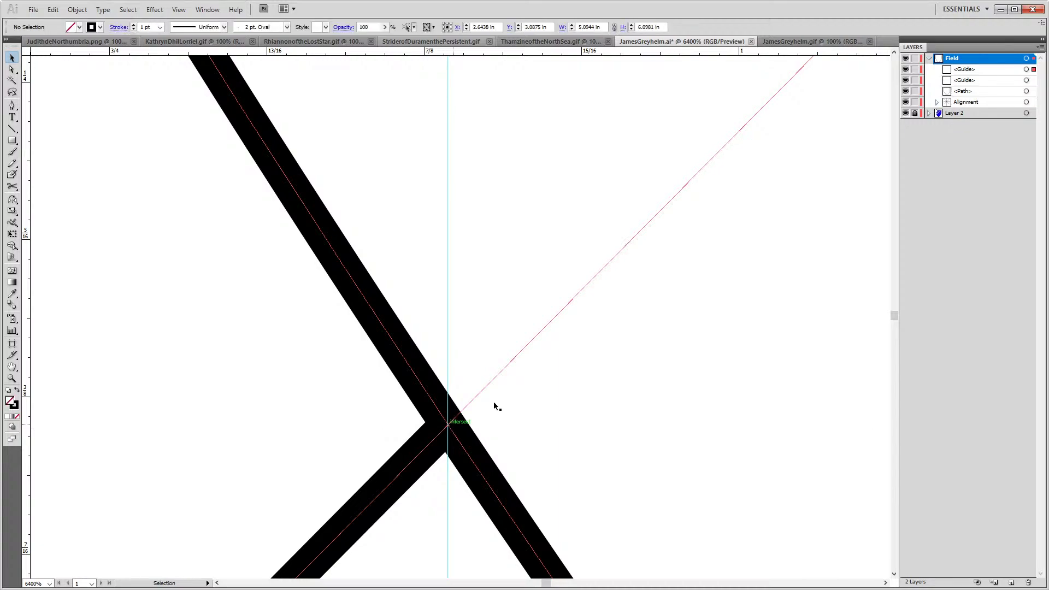
Lock both guides and delete the Alignment sublayer
left_click(915, 80)
left_click(914, 69)
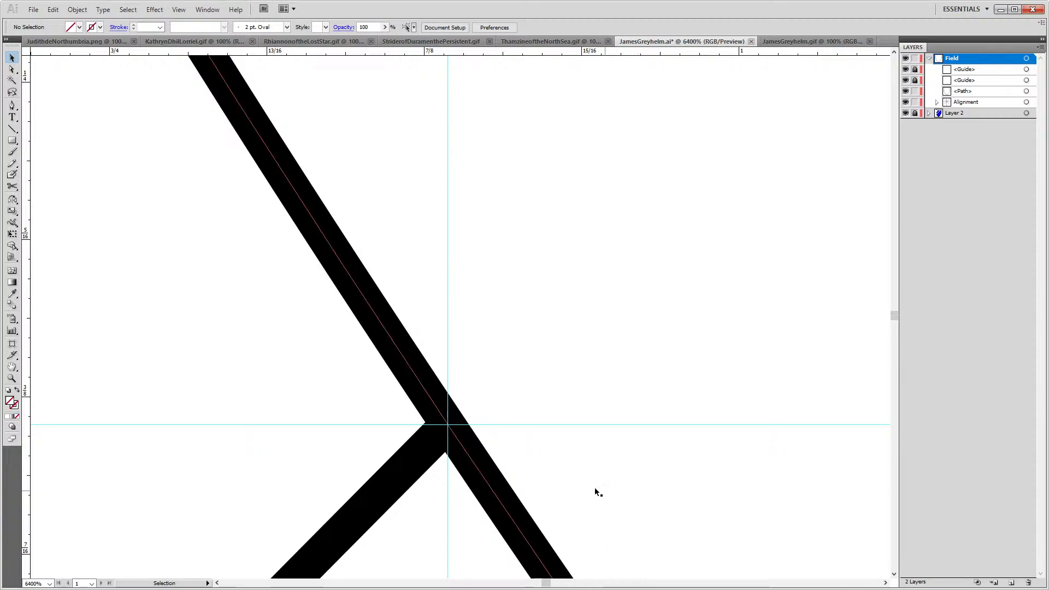
left_click(983, 102)
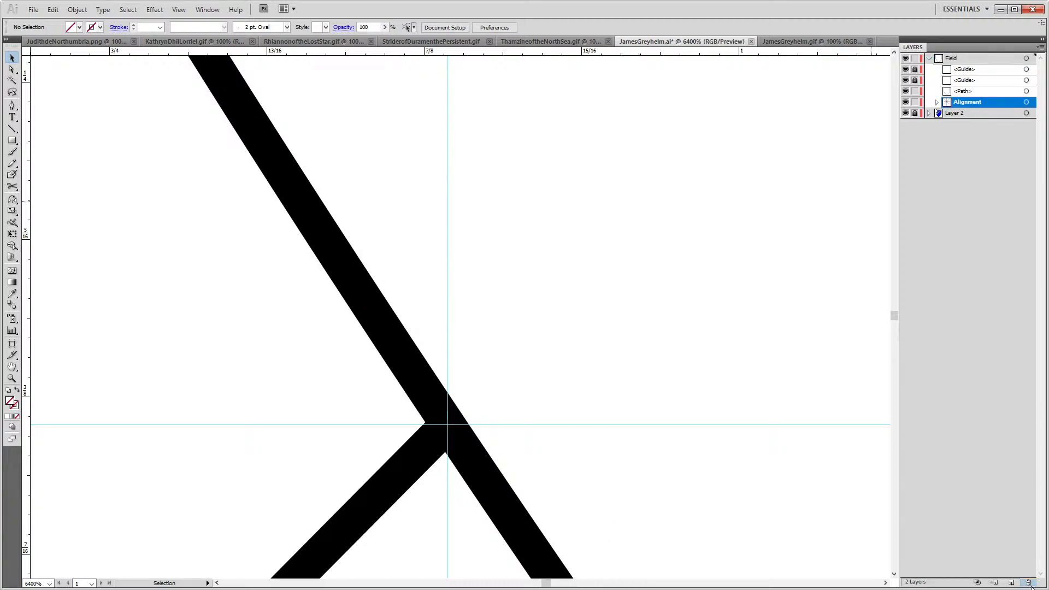
left_click(1027, 583)
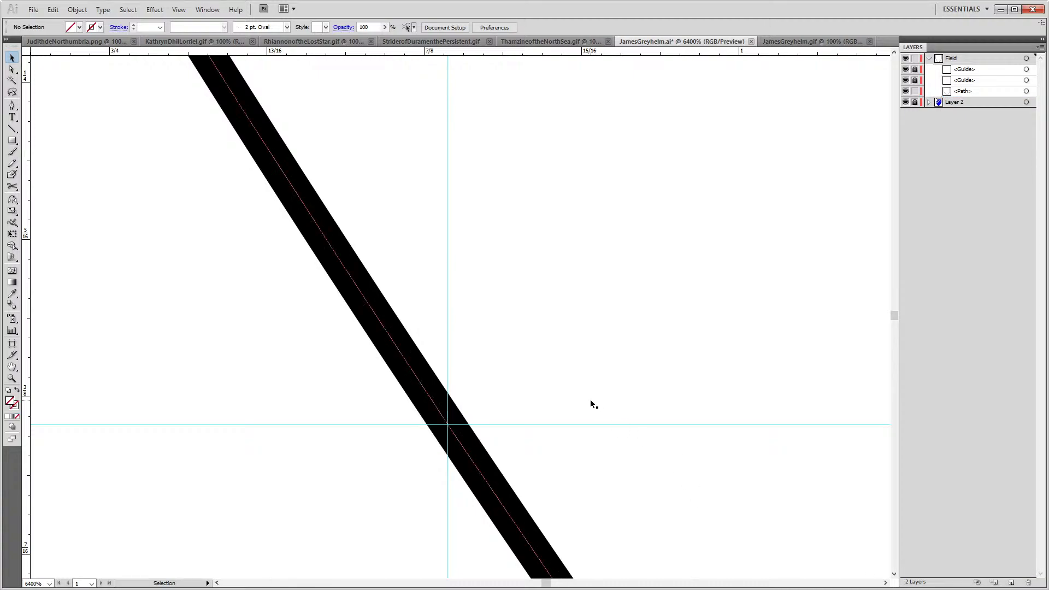
Cut the shield outline with the Scissors tool at the guide crossing on its left edge
key("c")
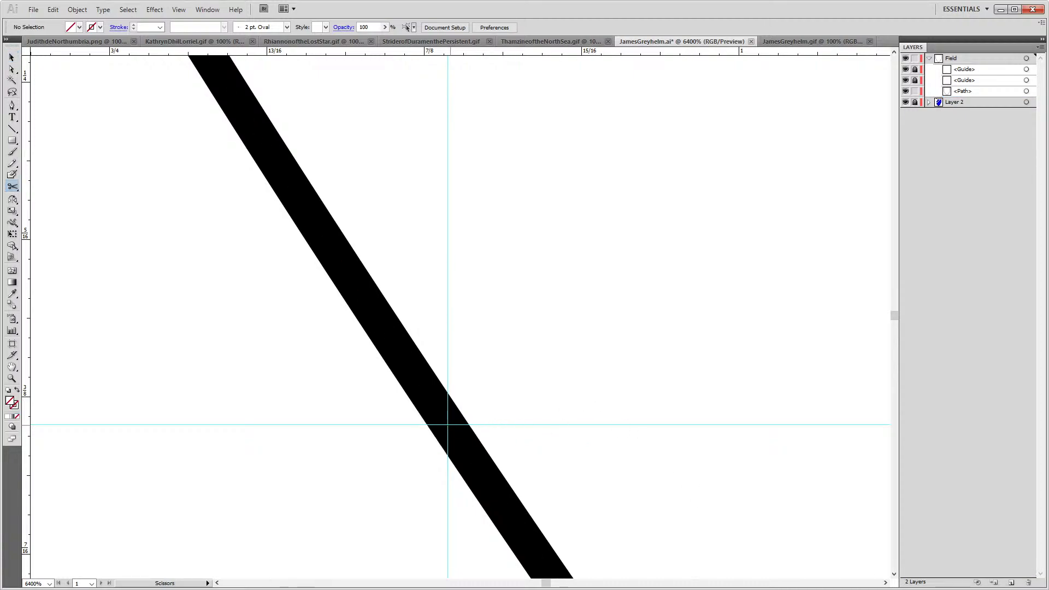
key("a")
left_click(452, 424)
key("c")
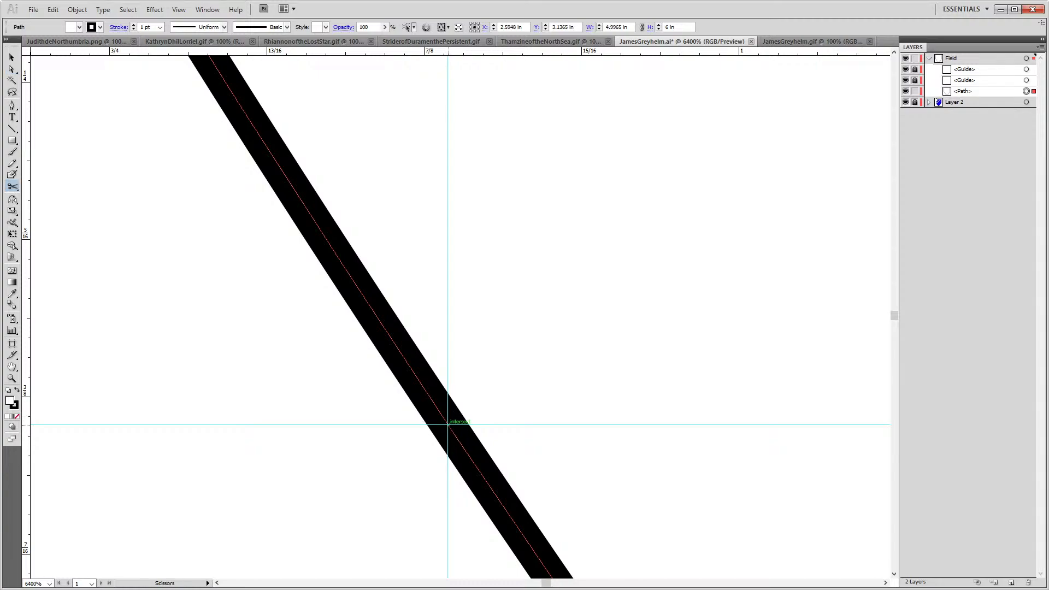
left_click(448, 424)
Cut the shield outline again at its top-right corner anchor
scroll(588, 281, "down", 5)
left_click_drag(626, 227, 403, 535)
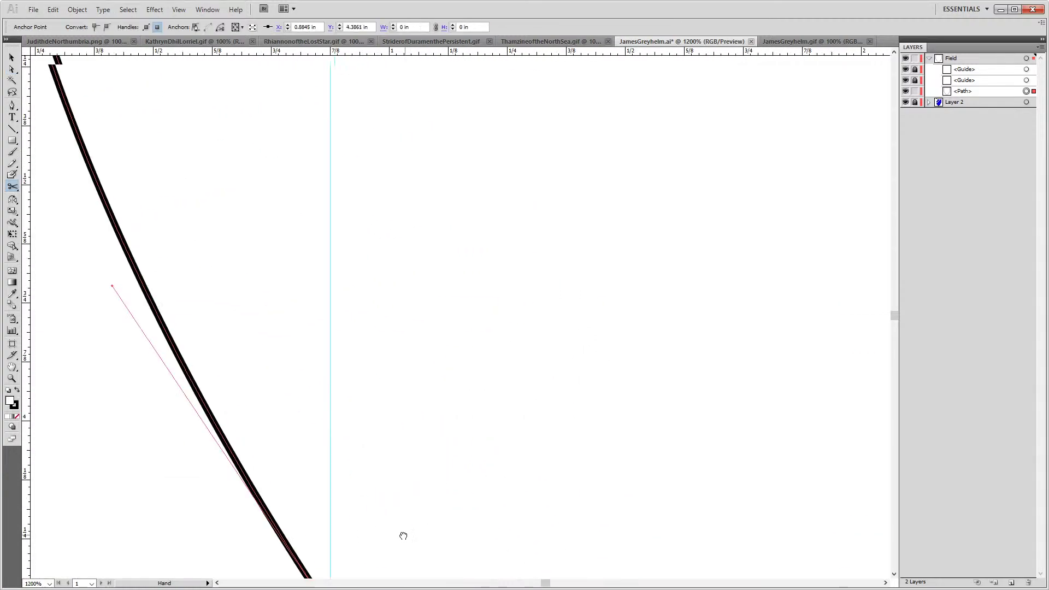
scroll(643, 239, "right", 10)
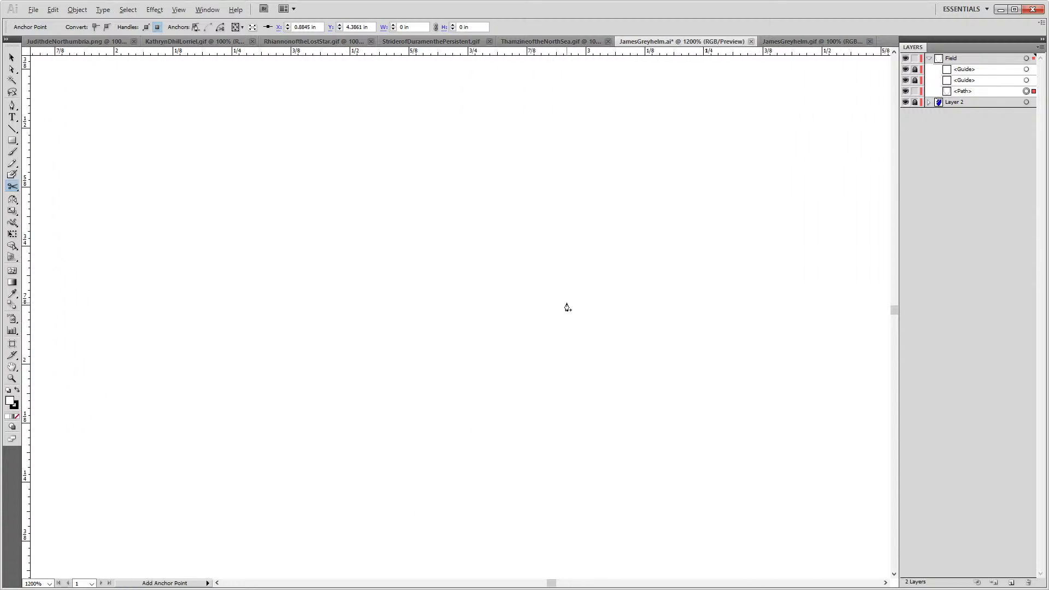
scroll(567, 307, "down", 5)
scroll(774, 129, "up", 3)
scroll(697, 235, "up", 2)
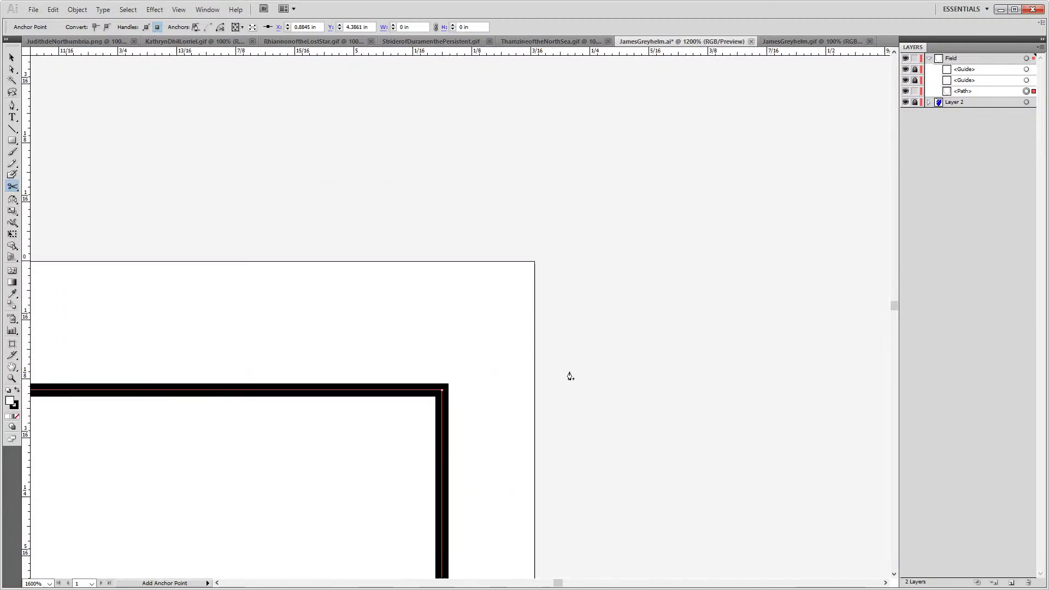
scroll(551, 321, "up", 4)
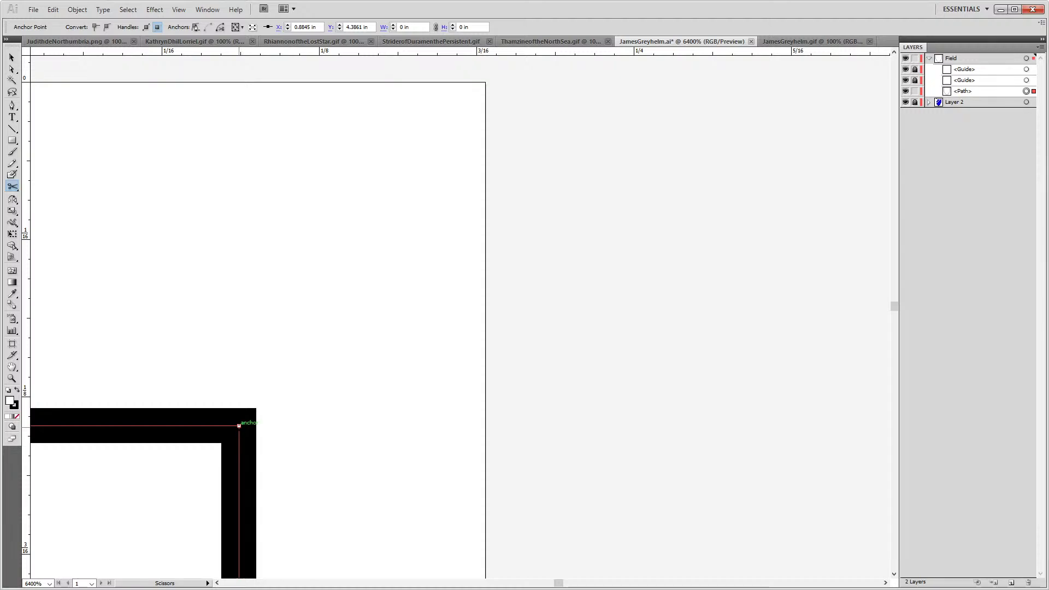
left_click(239, 424)
key("plus")
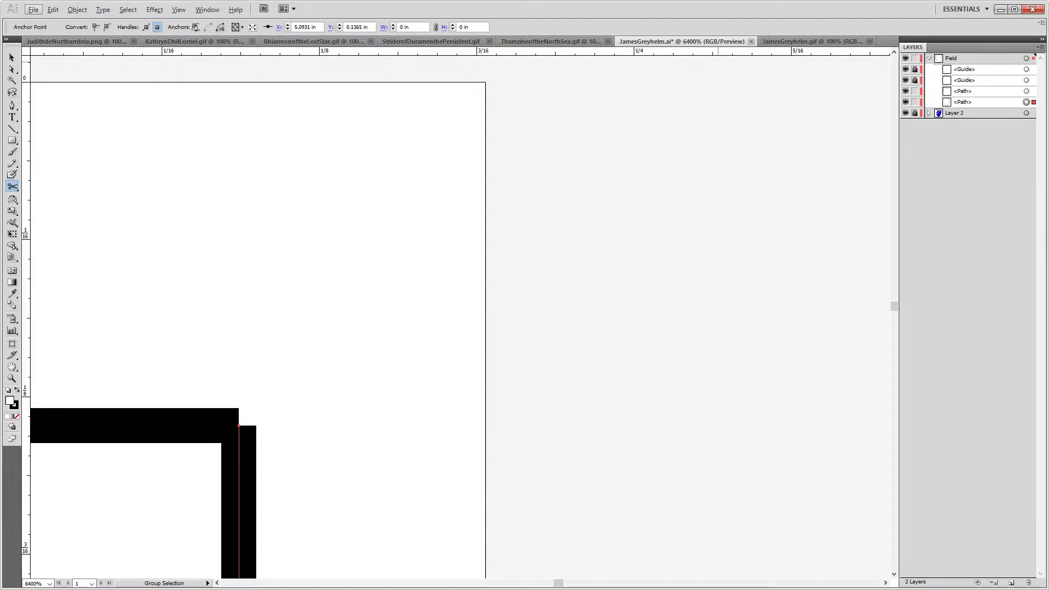
Delete both guides in the Layers panel and bring the whole shield back into view
left_click(976, 69)
left_click(981, 81, "shift")
left_click_drag(975, 69, 1027, 582)
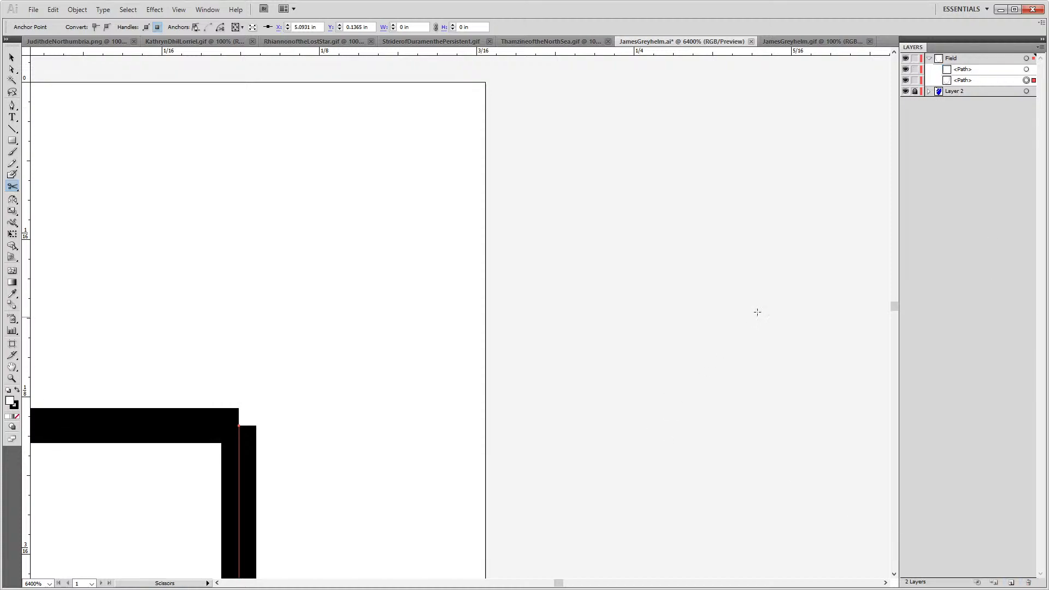
scroll(290, 345, "down", 9)
left_click_drag(299, 369, 578, 233)
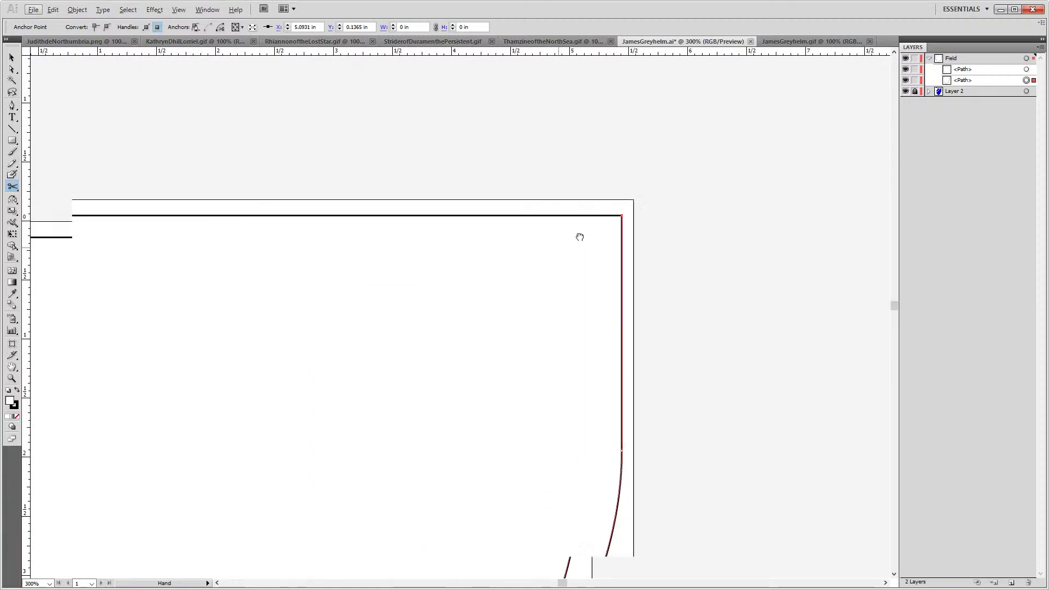
scroll(688, 159, "down", 3)
Hide the upper-left piece and join the lower-right piece's open ends with a straight diagonal (Ctrl+J)
key("alt")
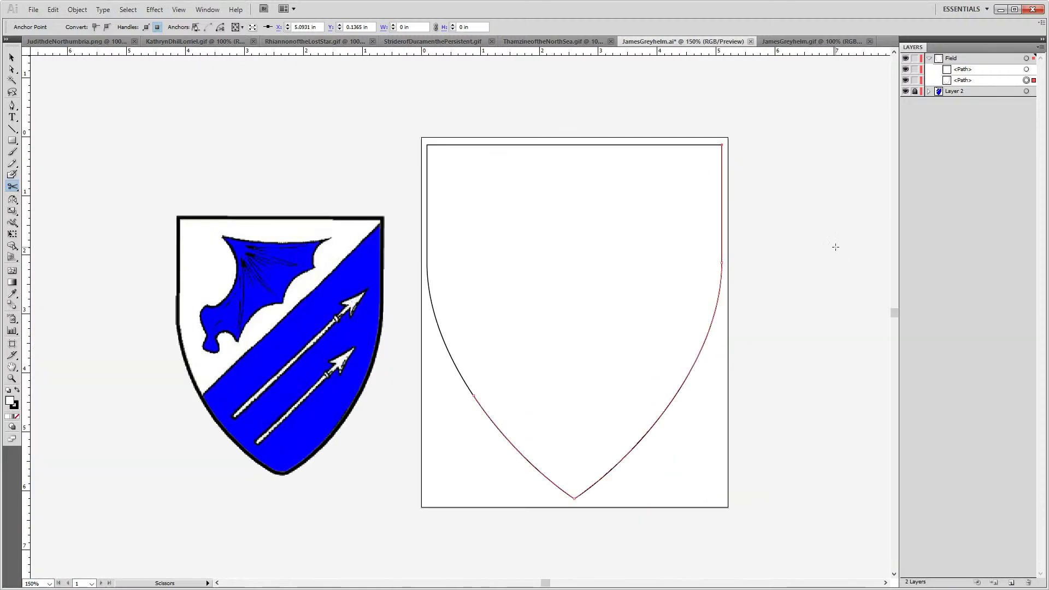
key("v")
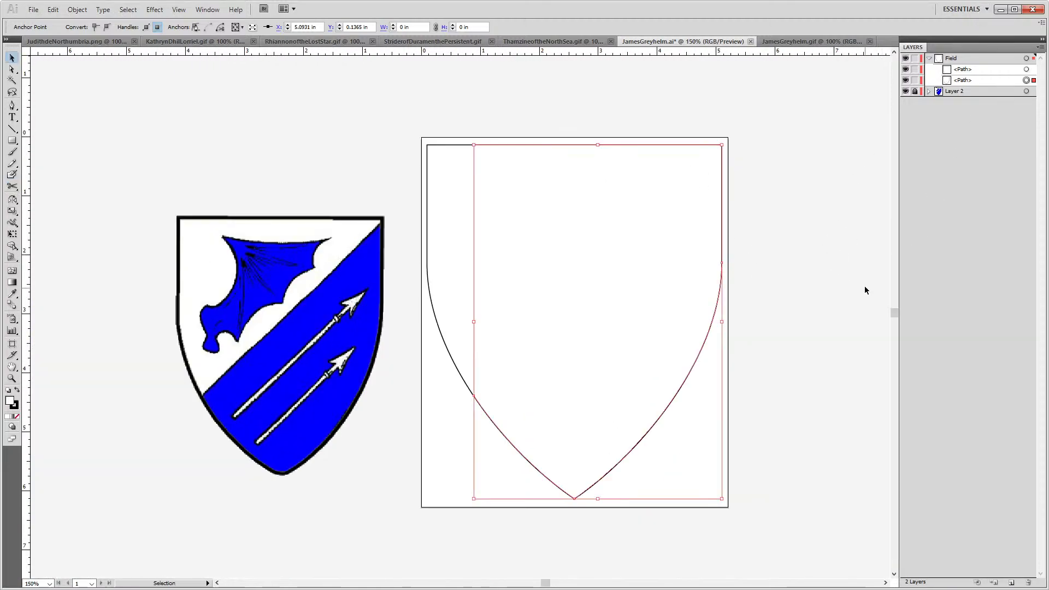
left_click(792, 273)
key("a")
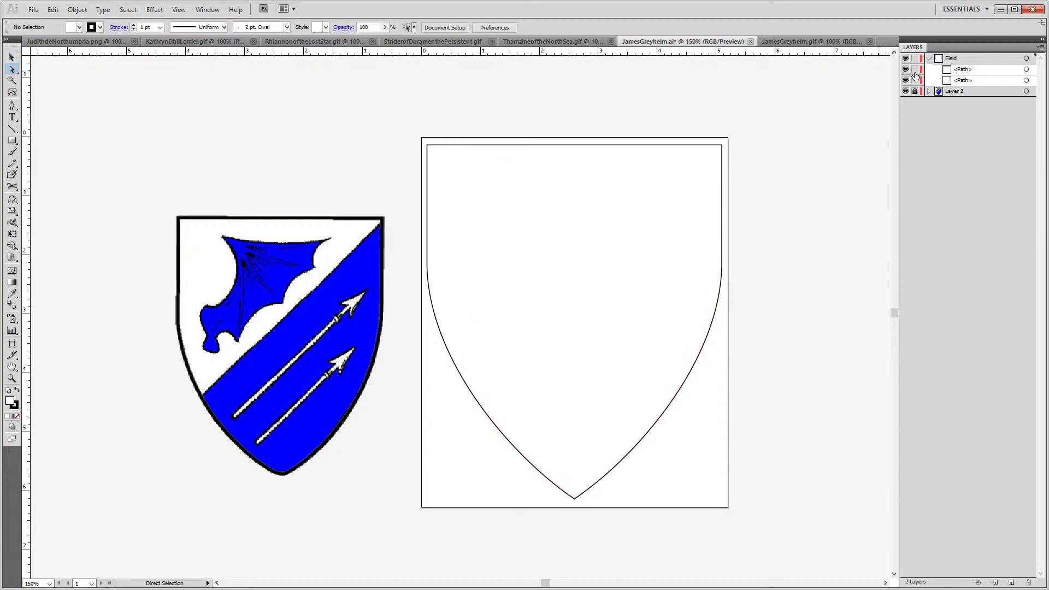
left_click(905, 73)
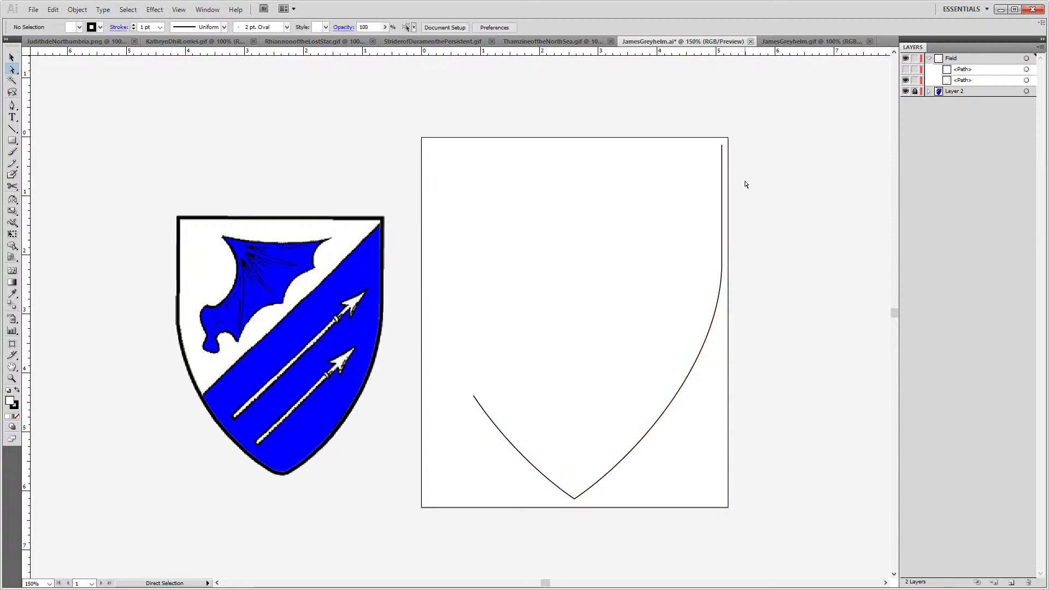
left_click_drag(775, 133, 628, 388)
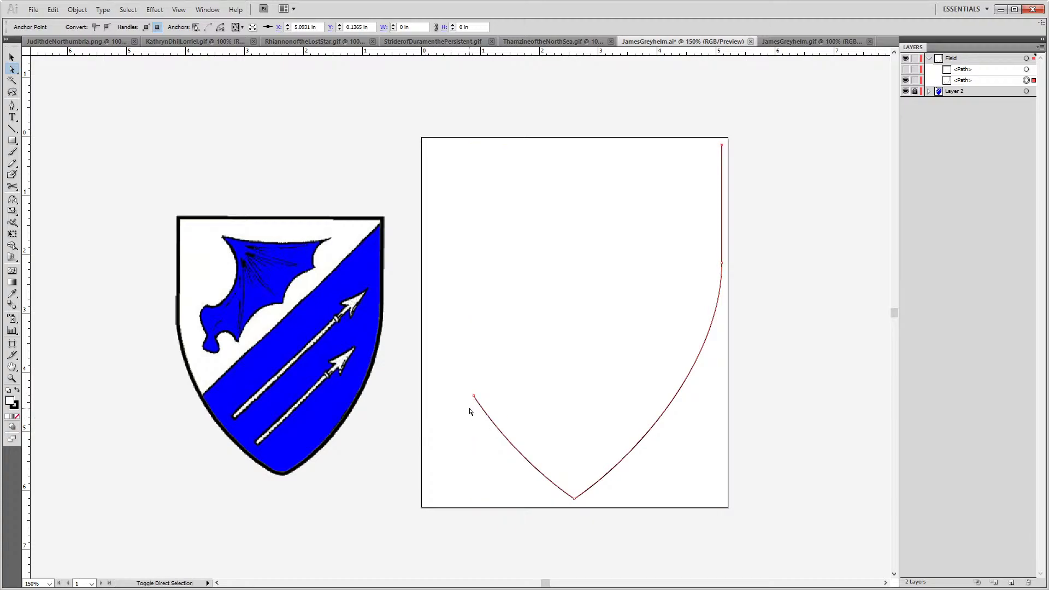
left_click_drag(456, 375, 495, 406)
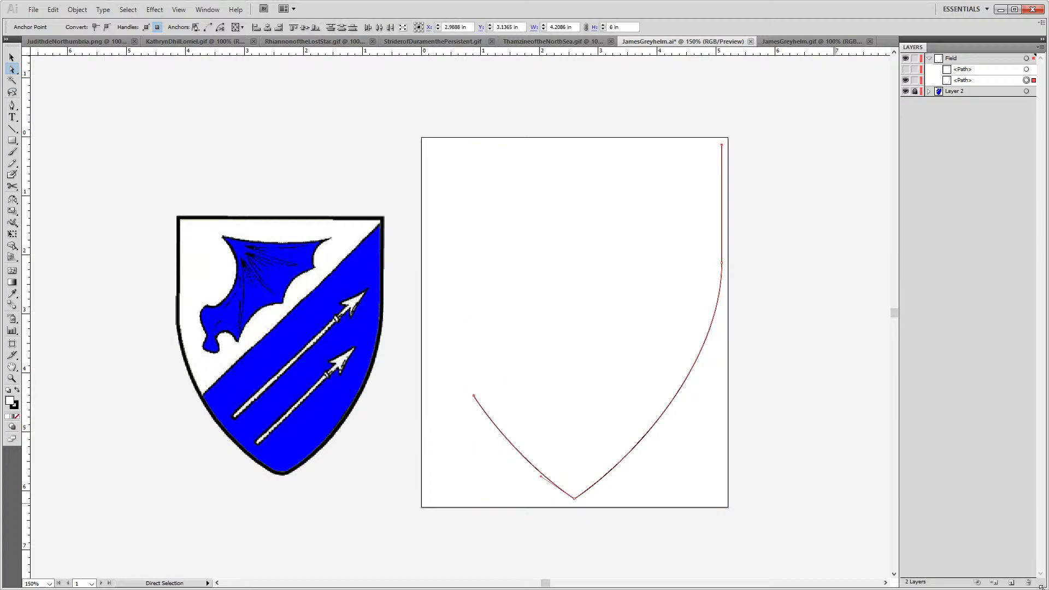
key("ctrl+j")
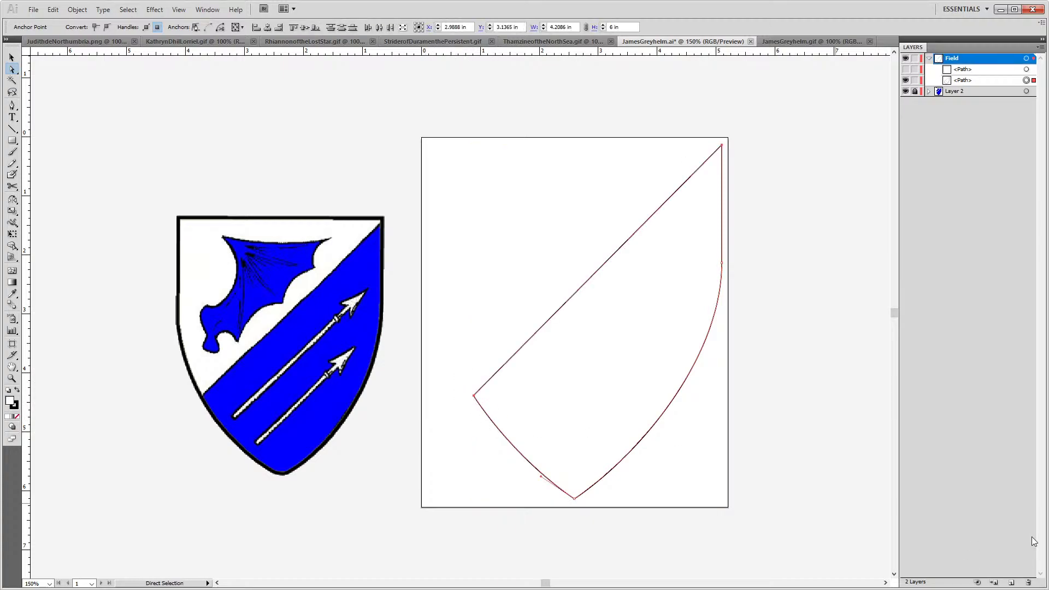
Close the upper-left piece's open ends the same way, then show both halves again
left_click(905, 80)
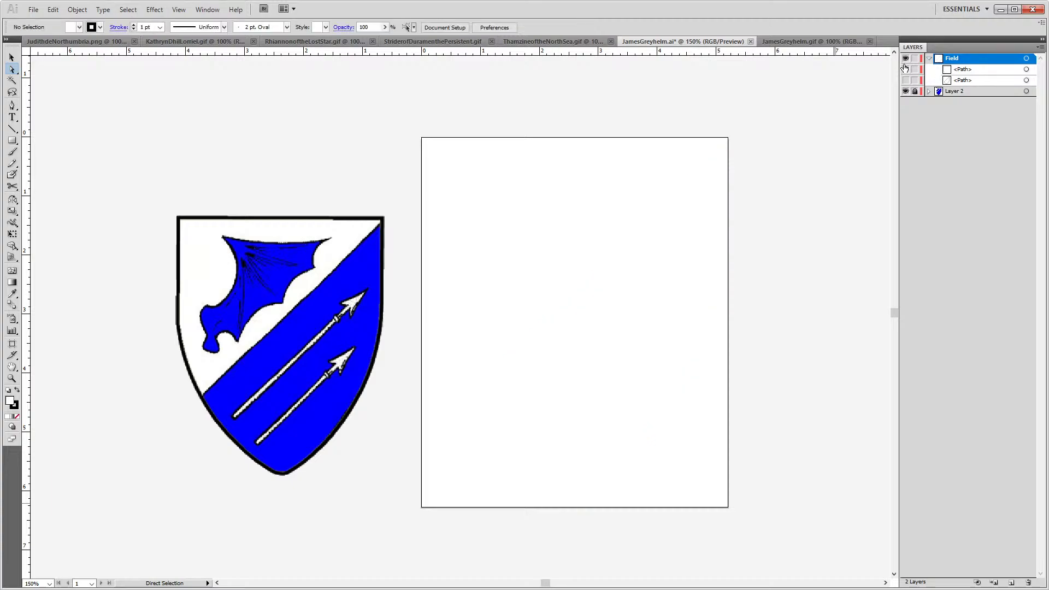
left_click(905, 68)
left_click_drag(772, 125, 464, 403)
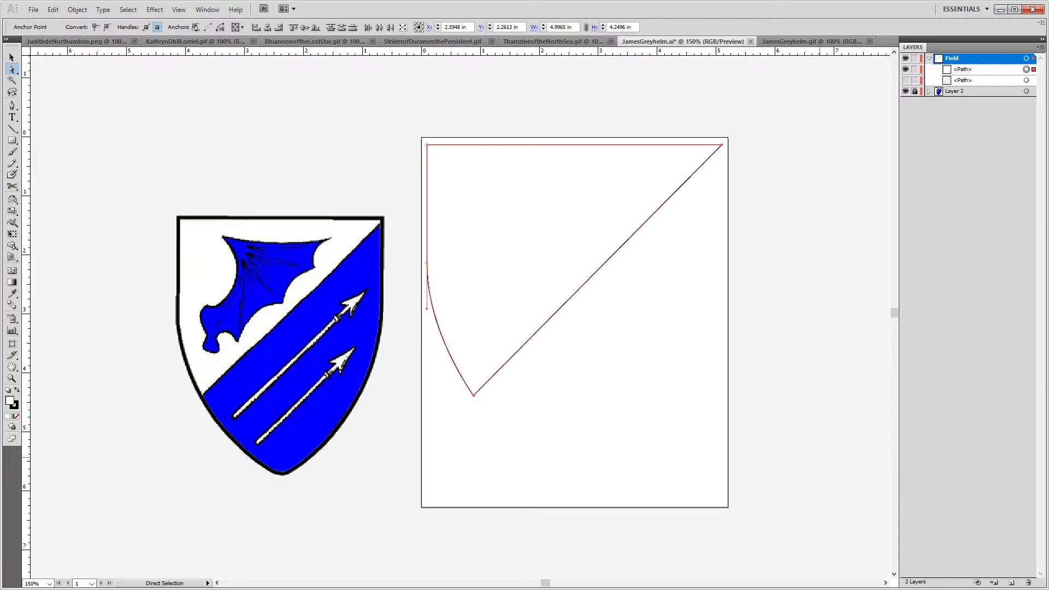
left_click(906, 80)
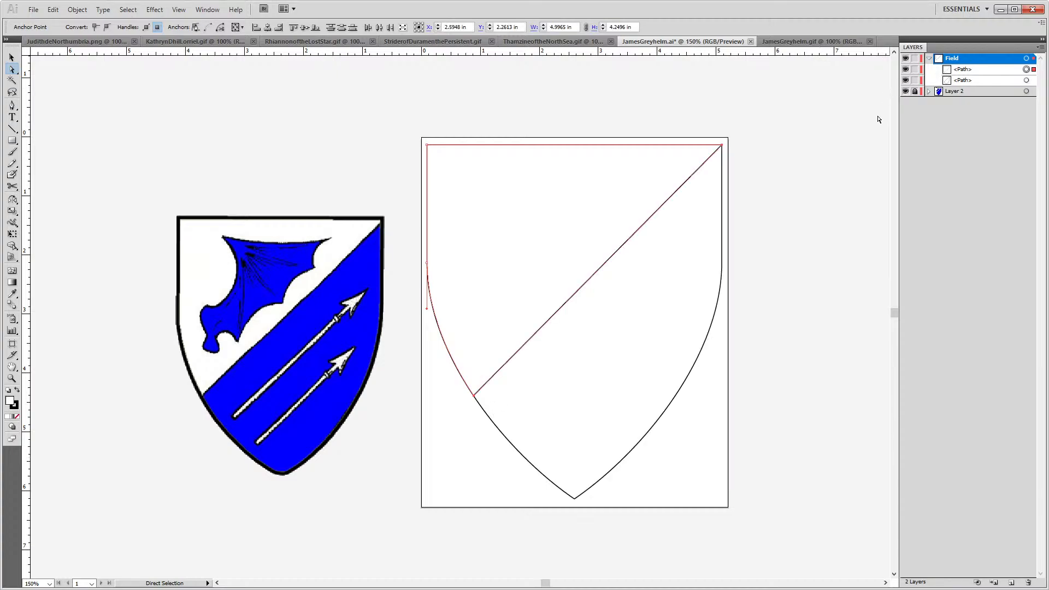
left_click(794, 273)
left_click_drag(810, 190, 585, 234)
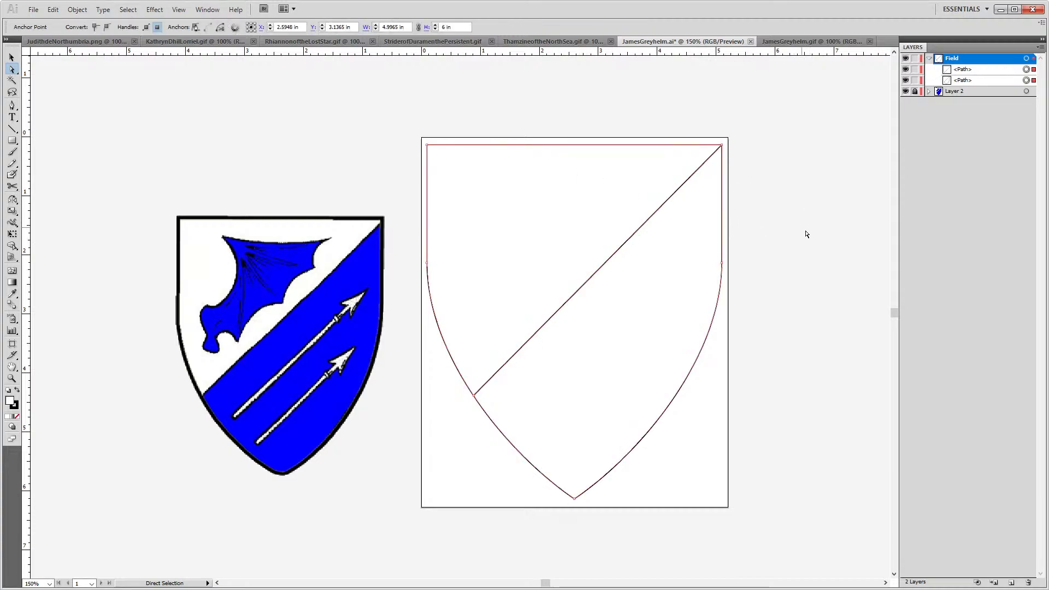
scroll(753, 140, "up", 7)
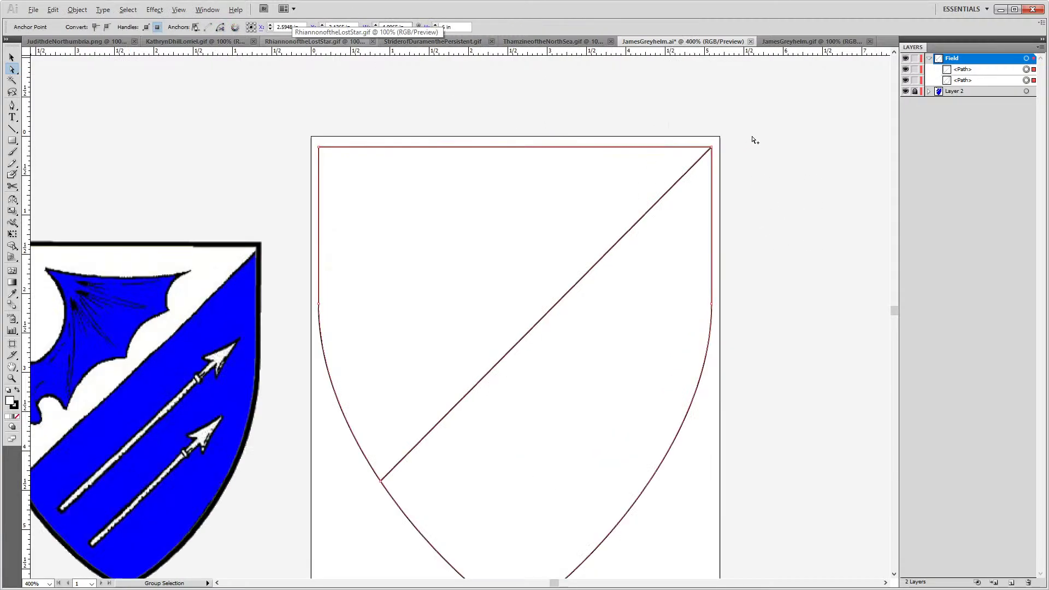
key("Right")
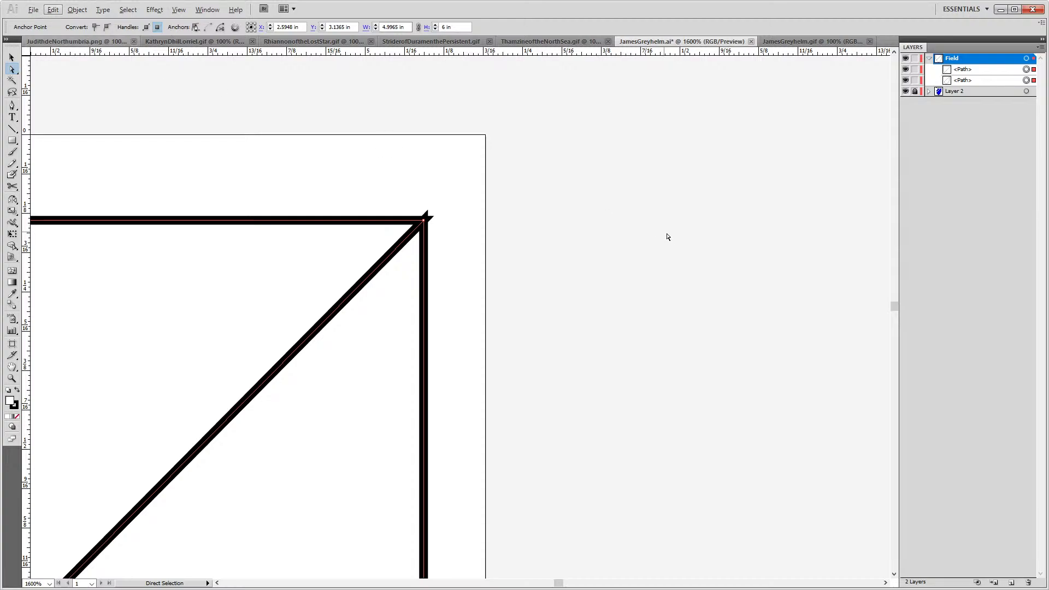
scroll(617, 234, "down", 1)
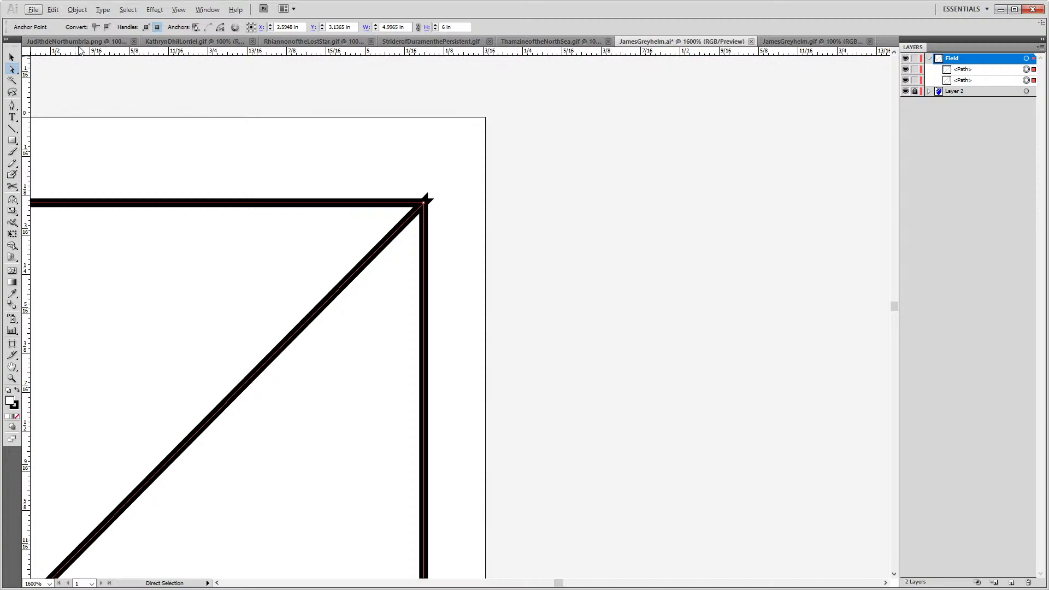
Give both shield halves Round Cap and Round Join strokes
left_click(749, 353)
key("v")
left_click_drag(670, 256, 197, 305)
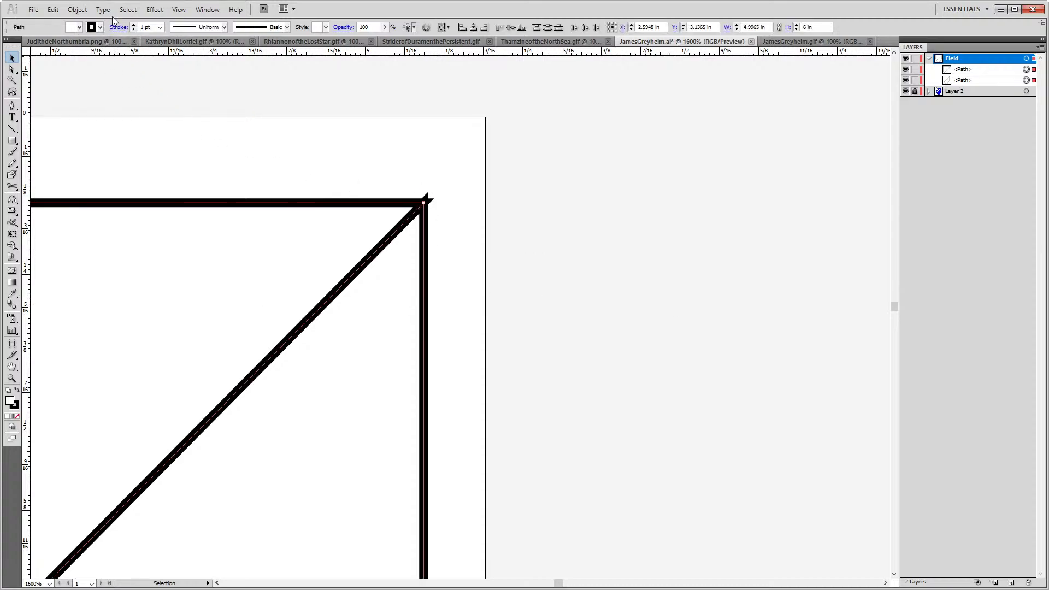
left_click(117, 28)
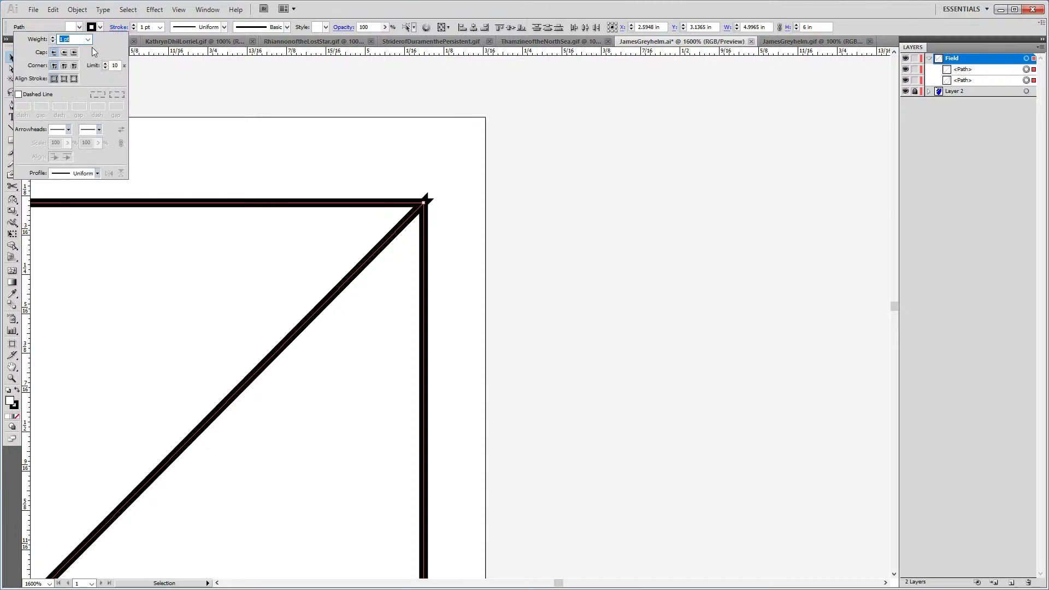
left_click(64, 52)
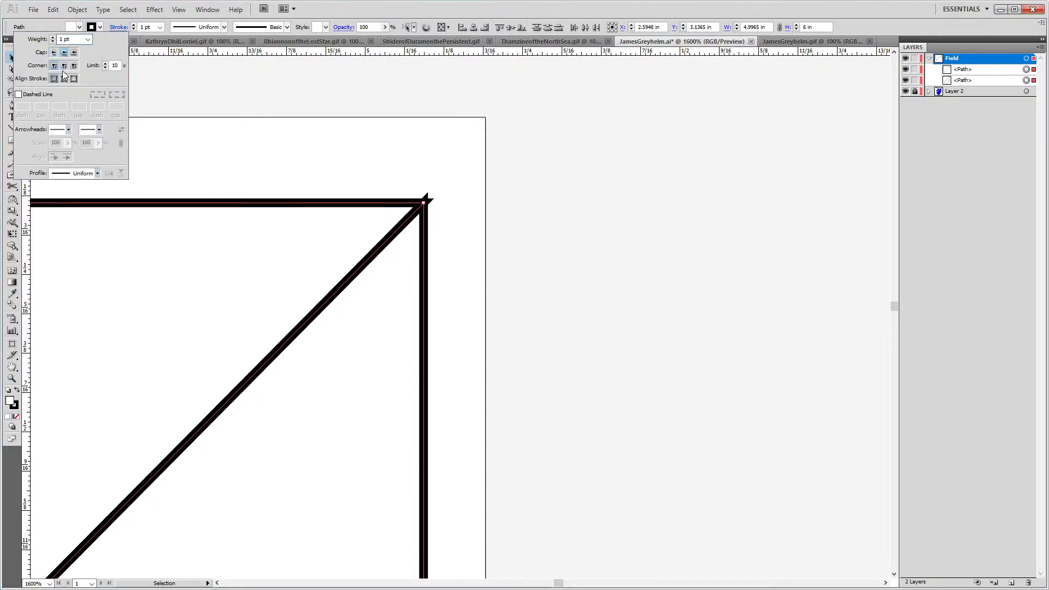
left_click(62, 66)
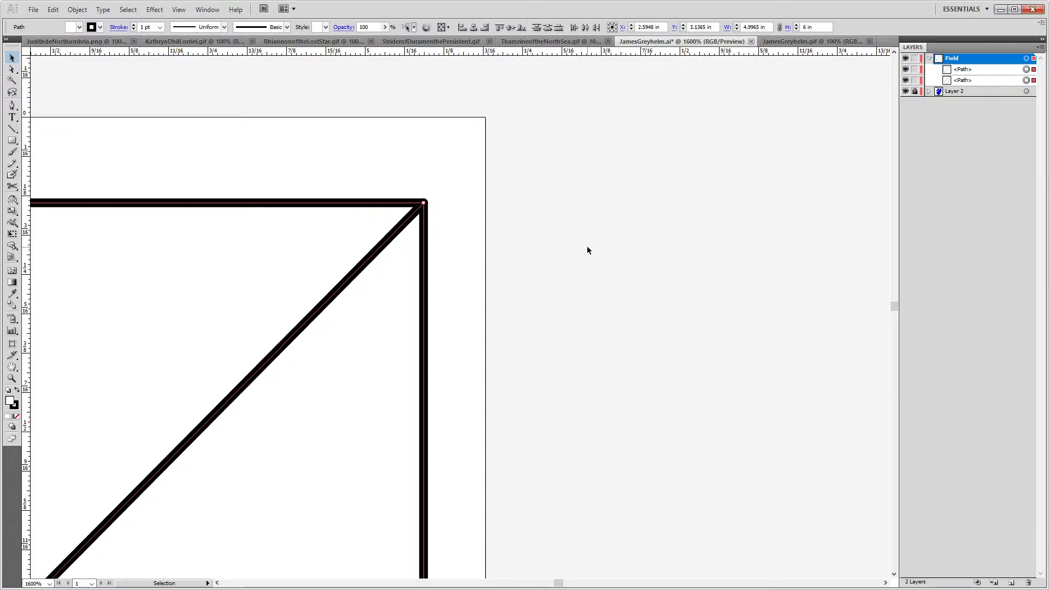
Fill the lower-right half of the shield with blue R0 G0 B255
left_click(617, 407)
scroll(609, 405, "down", 5)
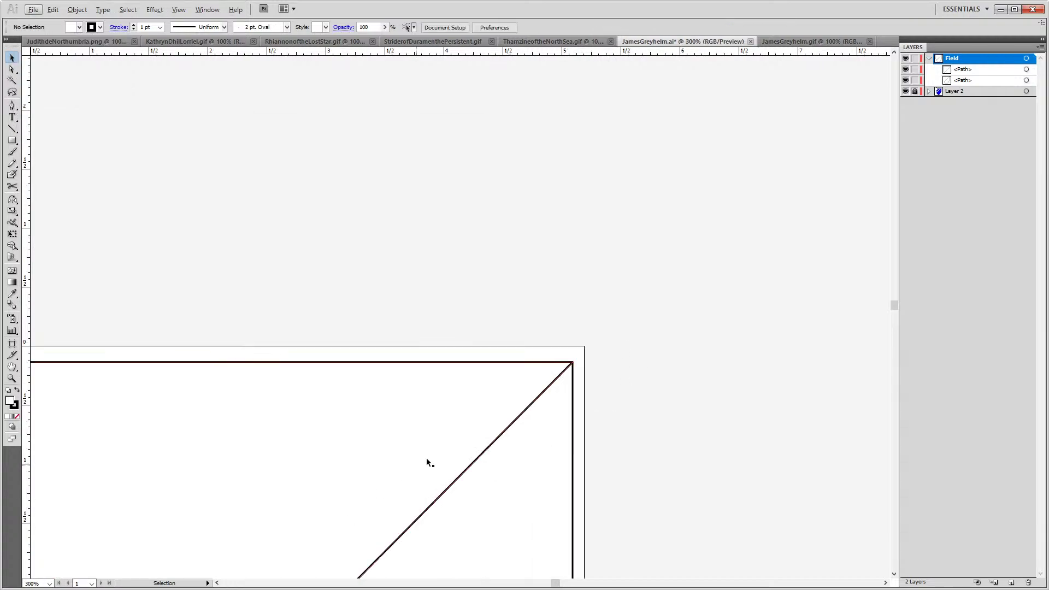
left_click_drag(467, 424, 563, 266)
scroll(563, 267, "down", 5)
scroll(513, 328, "down", 2)
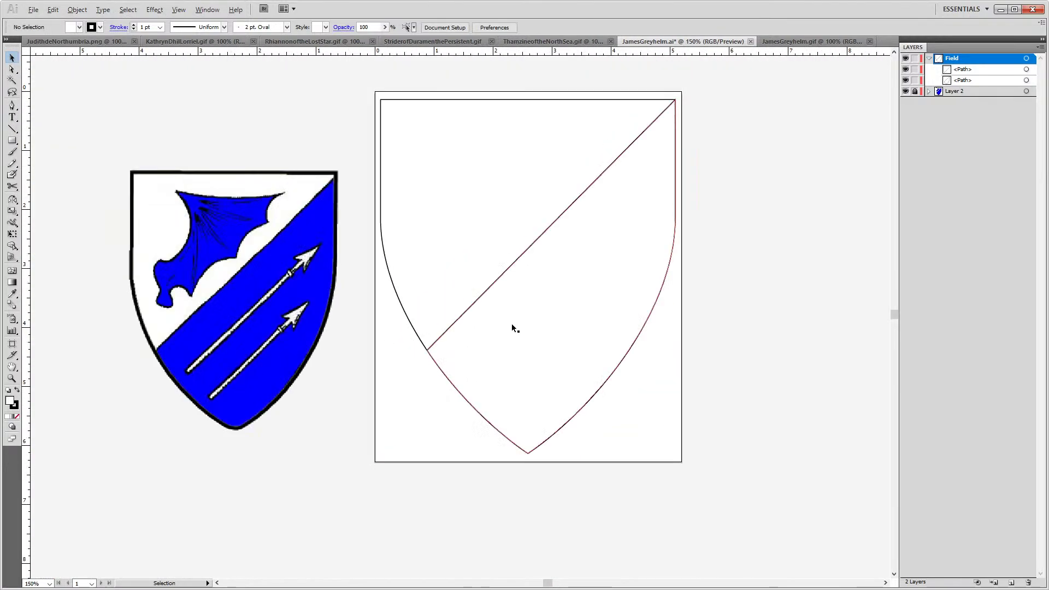
left_click_drag(316, 378, 322, 414)
left_click(578, 384)
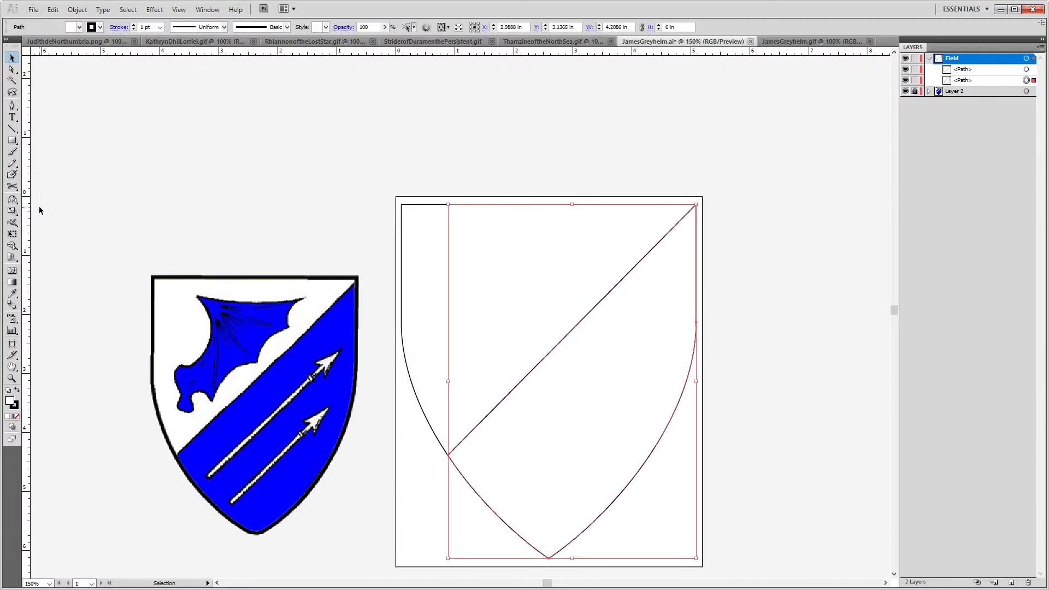
double_click(10, 402)
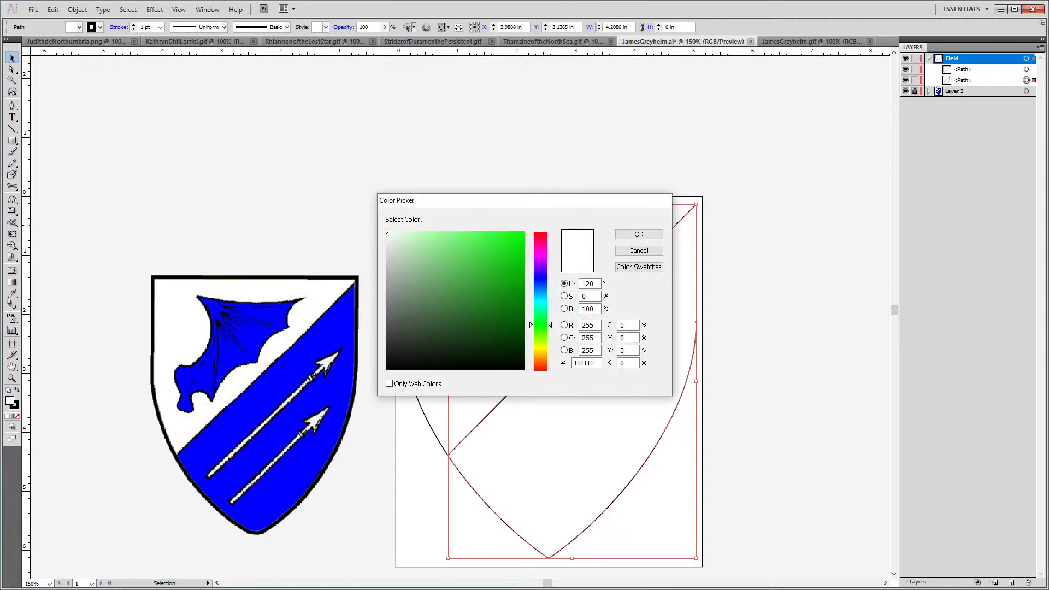
left_click(590, 325)
key("Return")
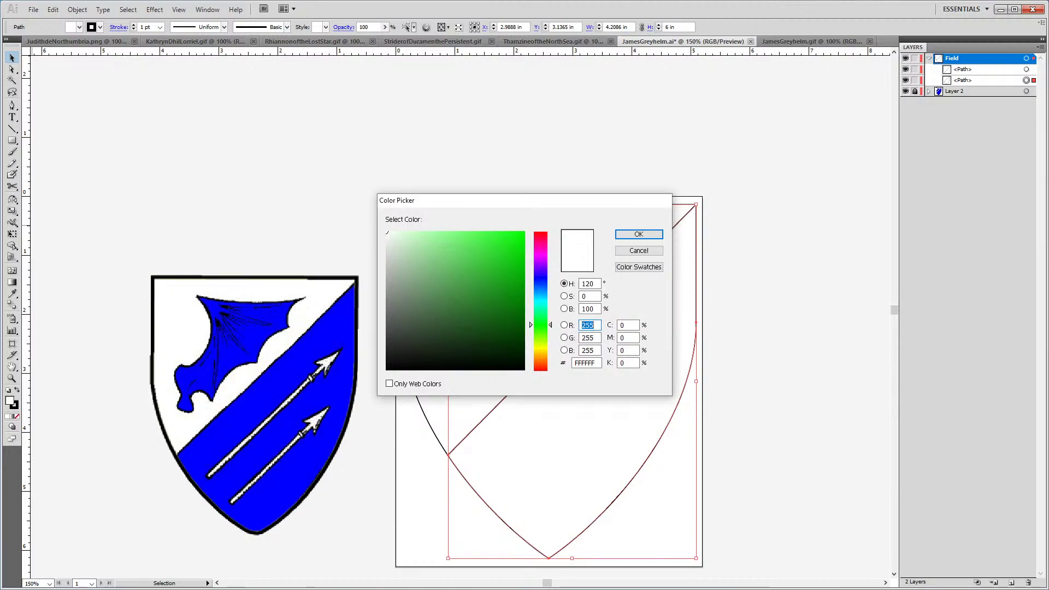
type("0")
key("Tab")
type("0")
key("Return")
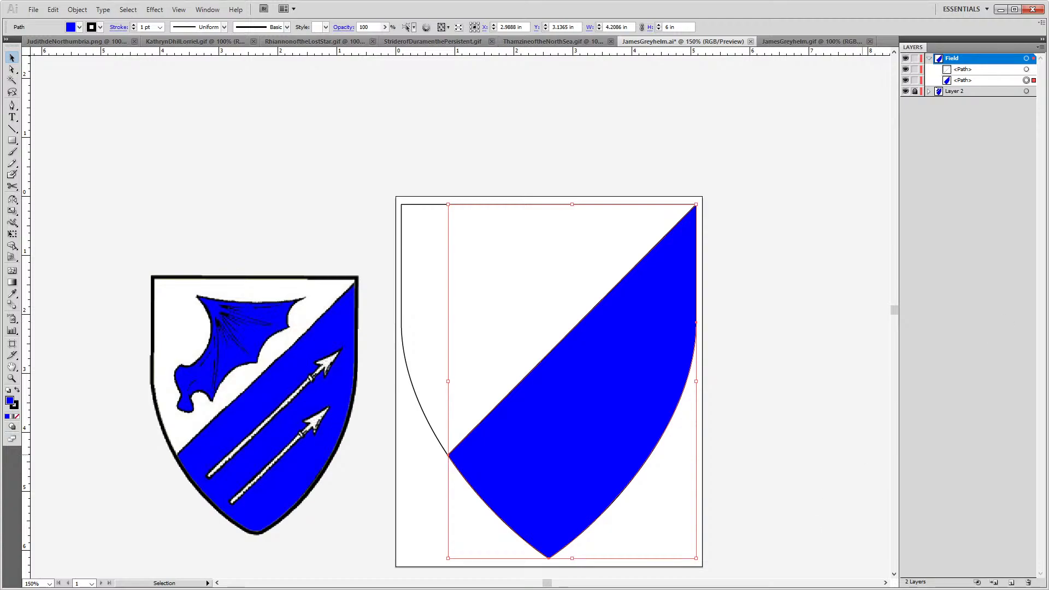
Deselect the blue half and compare the result against the reference shield
left_click(738, 301)
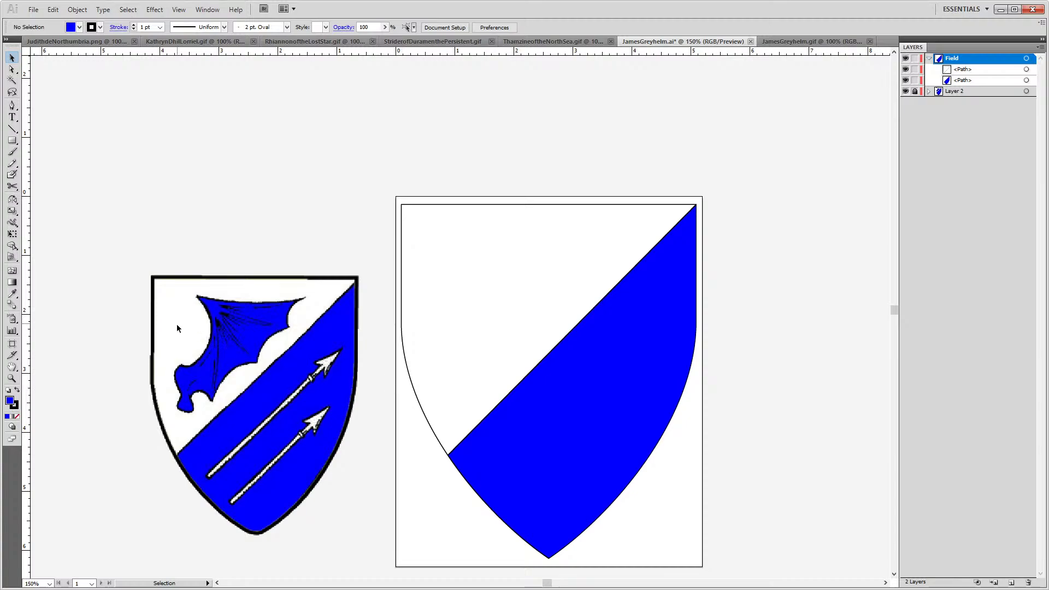
scroll(161, 398, "up", 4)
scroll(161, 397, "down", 6)
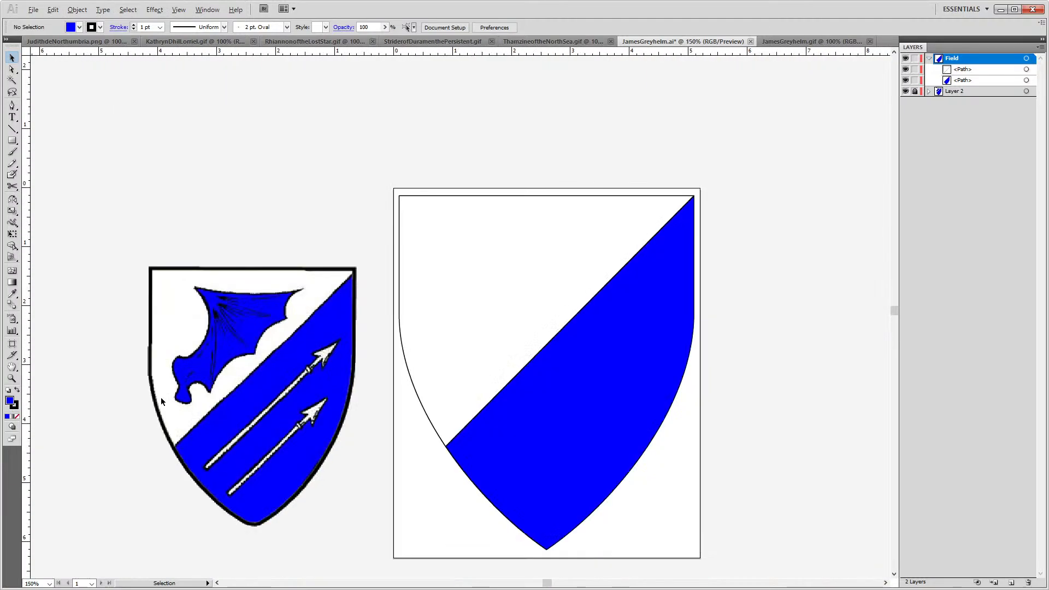
scroll(161, 397, "up", 5)
scroll(161, 398, "up", 2)
scroll(160, 397, "down", 5)
scroll(160, 398, "up", 5)
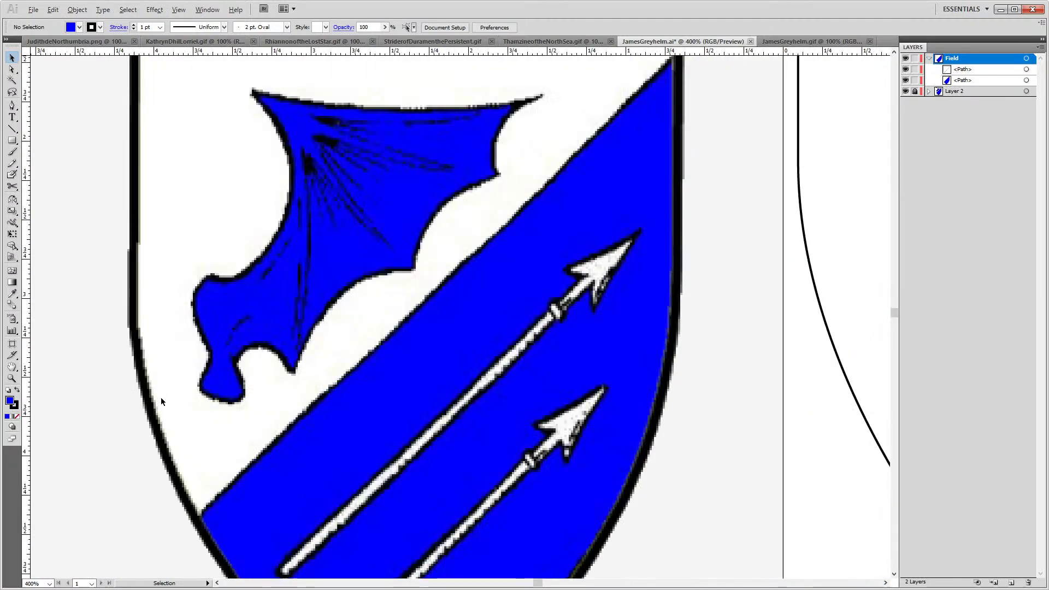
scroll(160, 398, "down", 2)
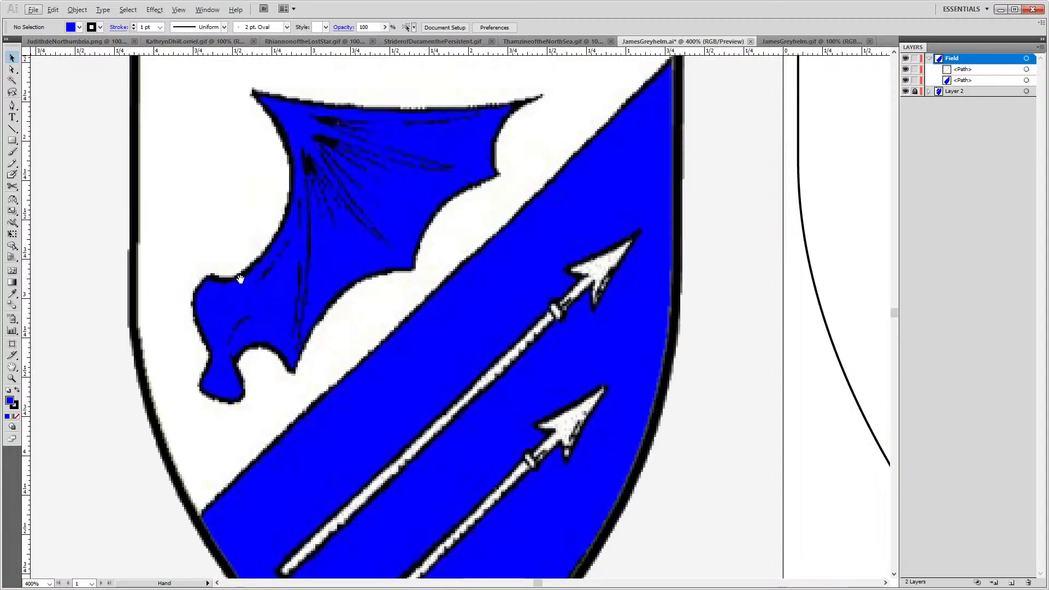
left_click_drag(244, 317, 330, 321)
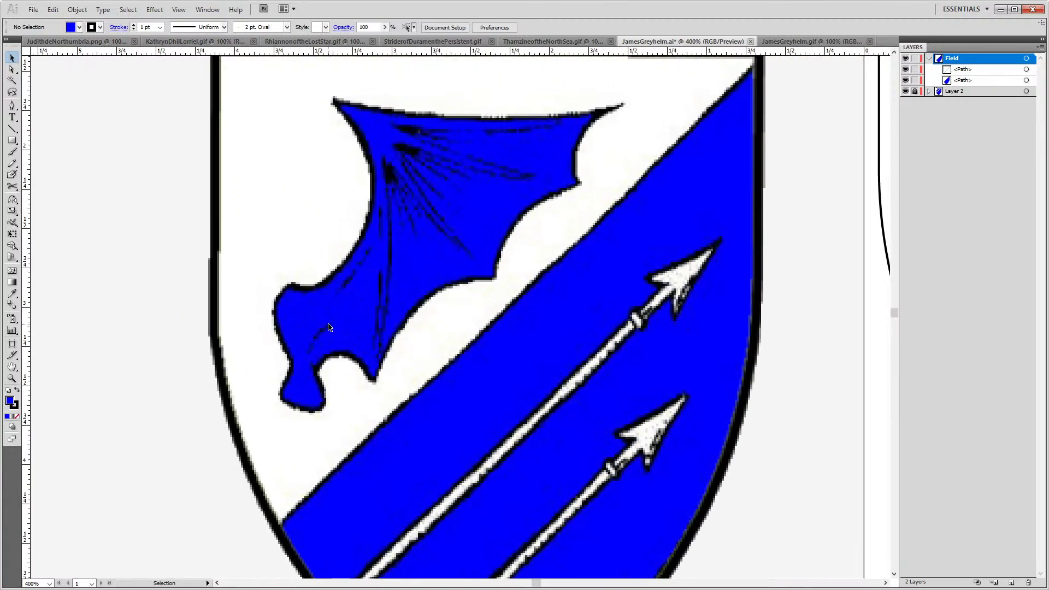
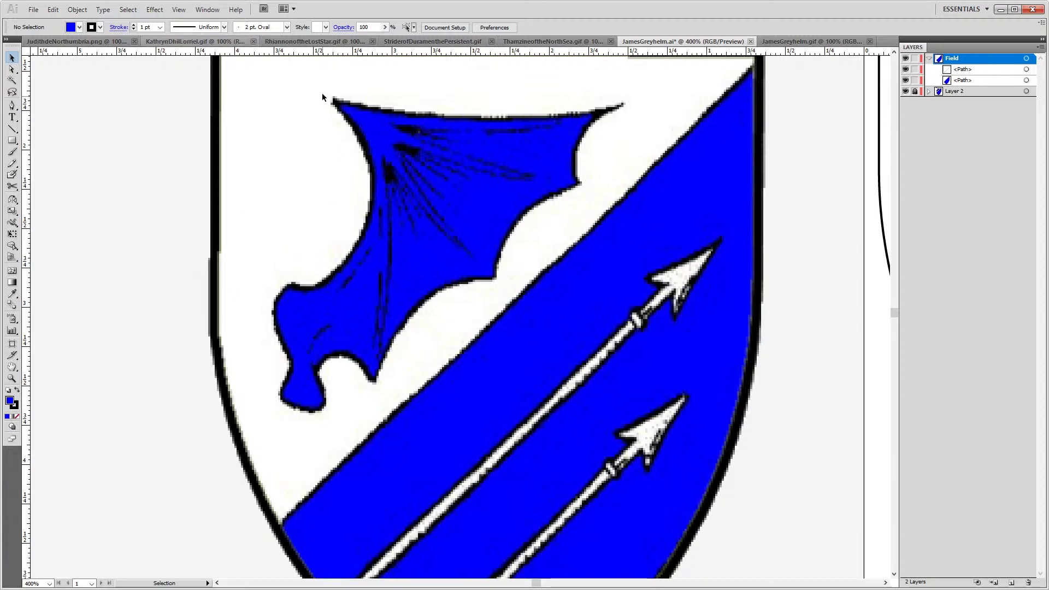
Switch to the Pen tool with no fill and a bright green stroke (G 255)
key("r")
key("p")
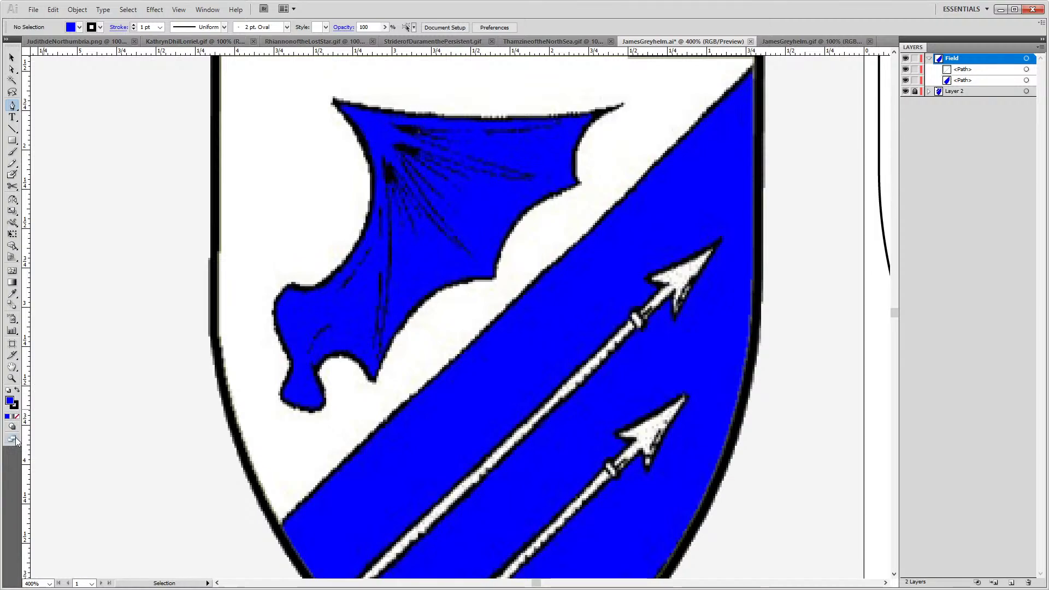
double_click(13, 405)
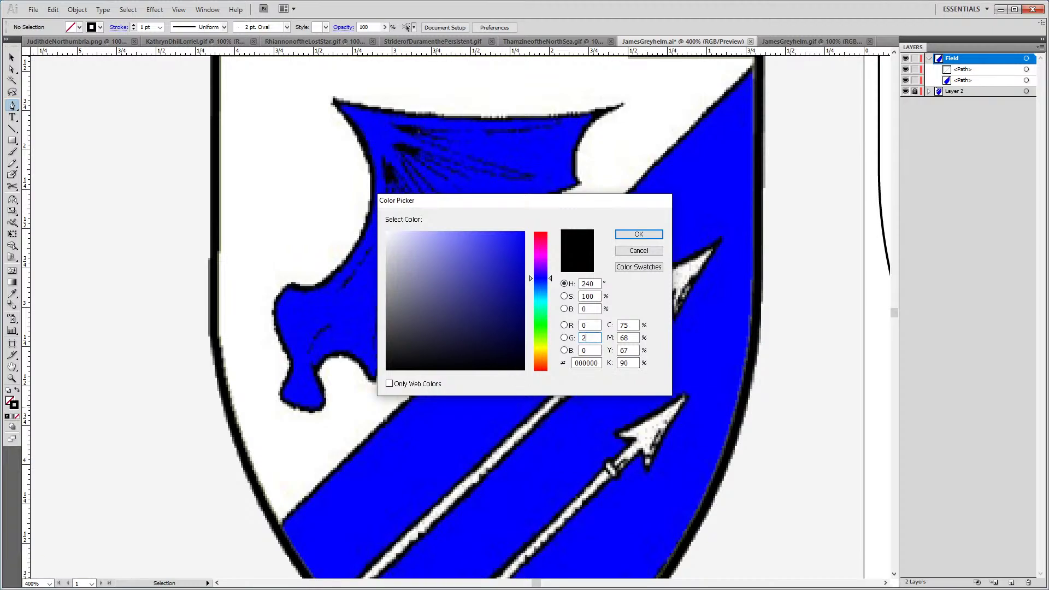
key("Return")
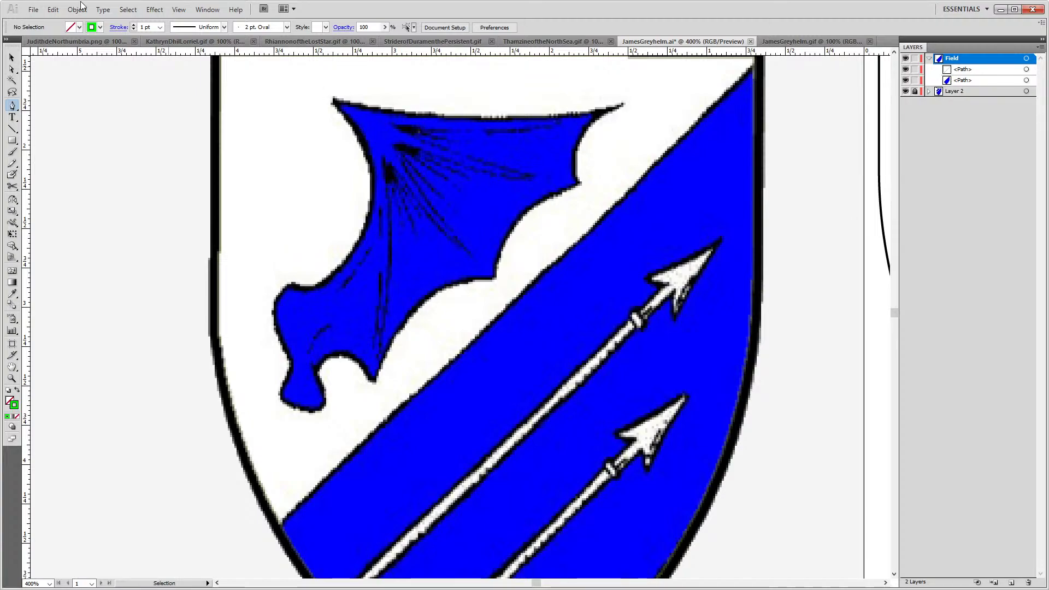
Zoom in on the dragon's foot, remove a stray starting anchor, and check the stroke weight
scroll(255, 381, "up", 2)
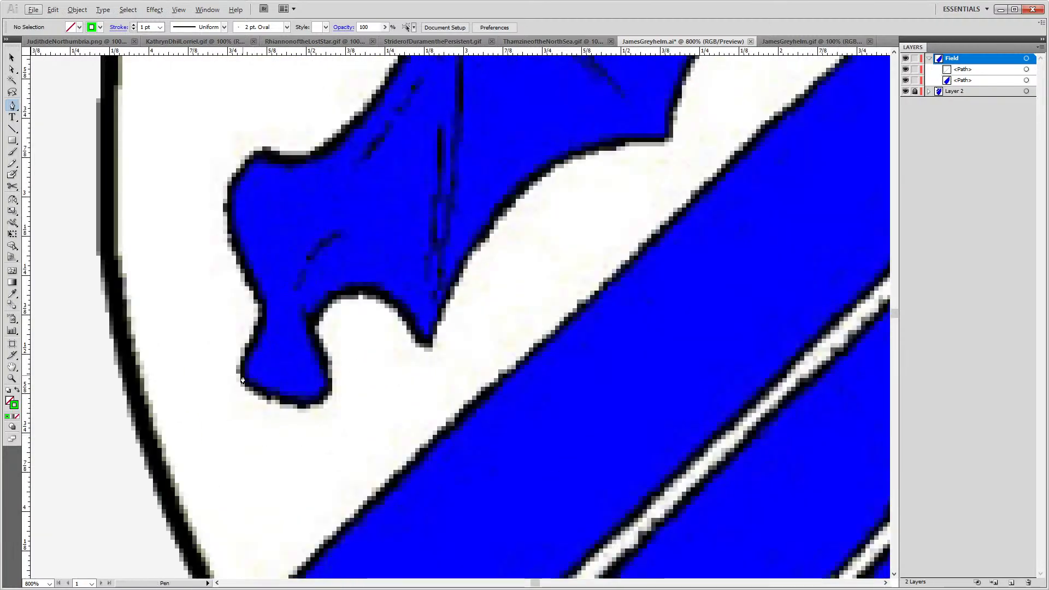
left_click_drag(242, 375, 301, 408)
key("Delete")
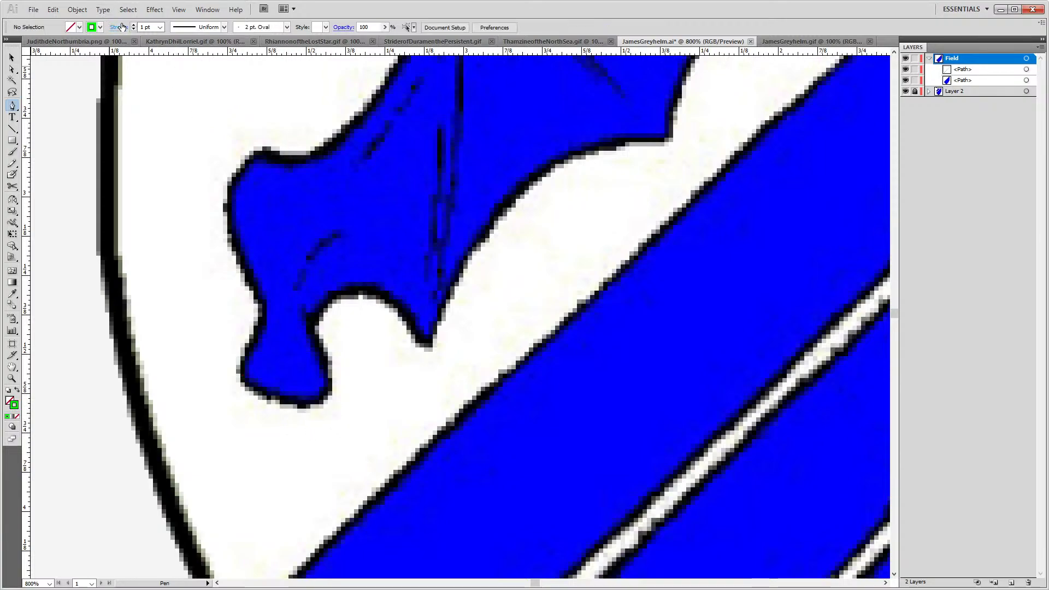
left_click(119, 26)
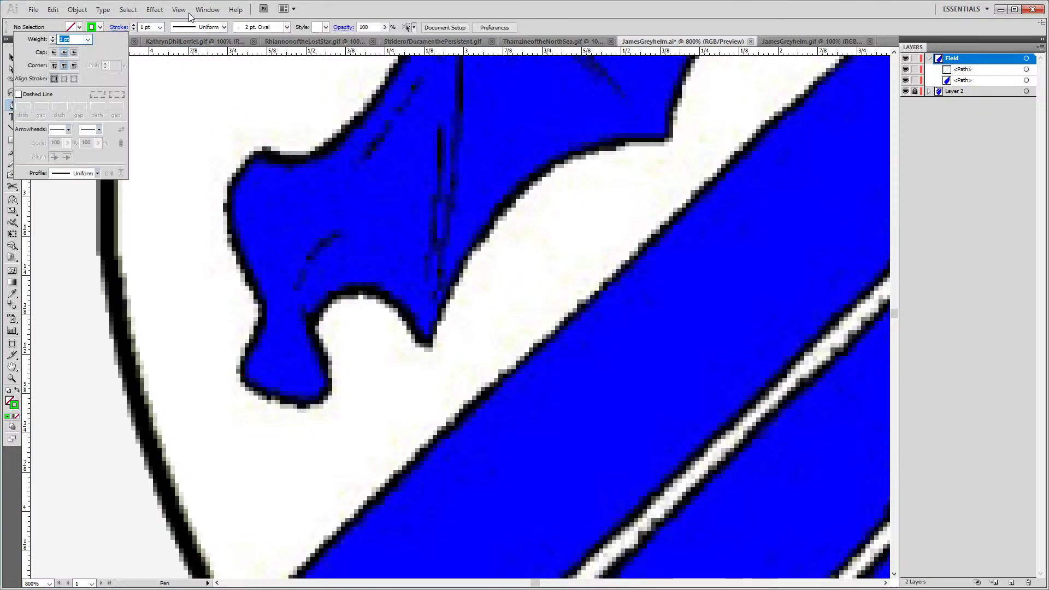
key("Escape")
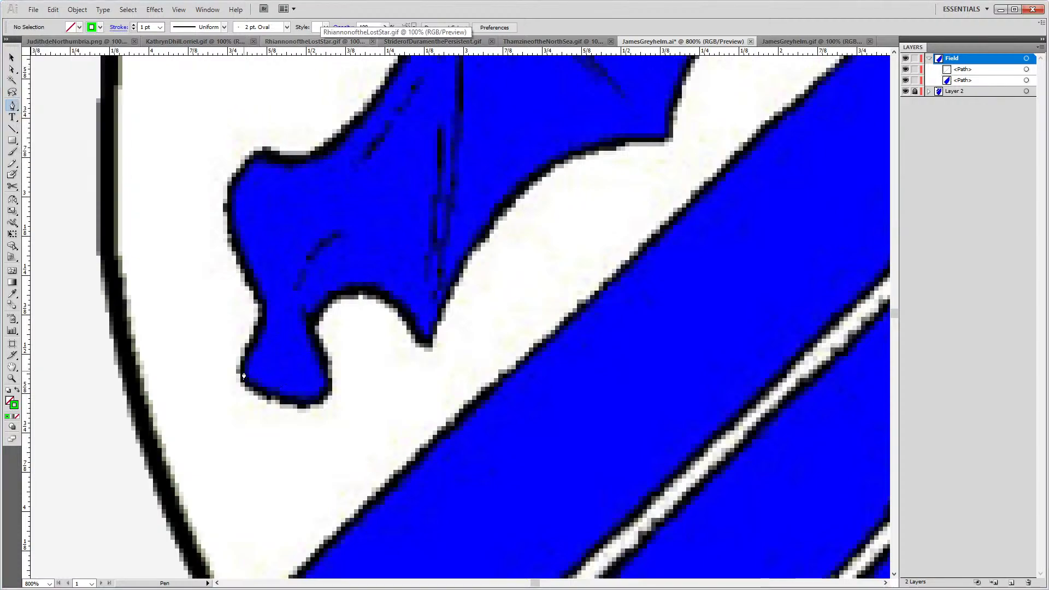
Trace the green path along the bottom and up the right side of the dragon's foot
mouse_move(241, 373)
left_mouse_down()
mouse_move(297, 404)
mouse_move(346, 398)
left_mouse_up()
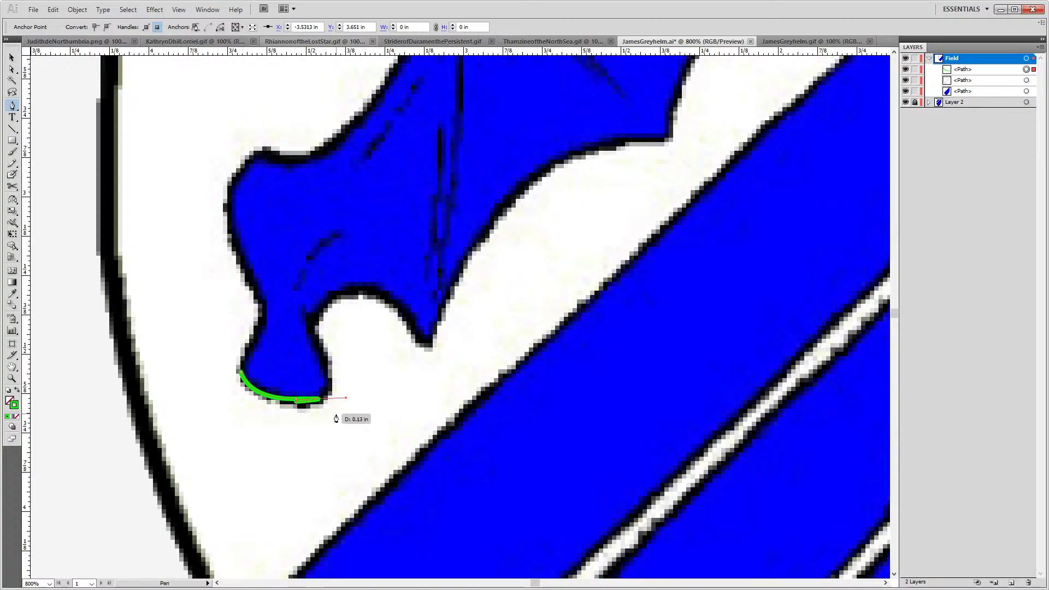
scroll(311, 400, "up", 2)
left_click_drag(281, 405, 290, 422)
key("ctrl+z")
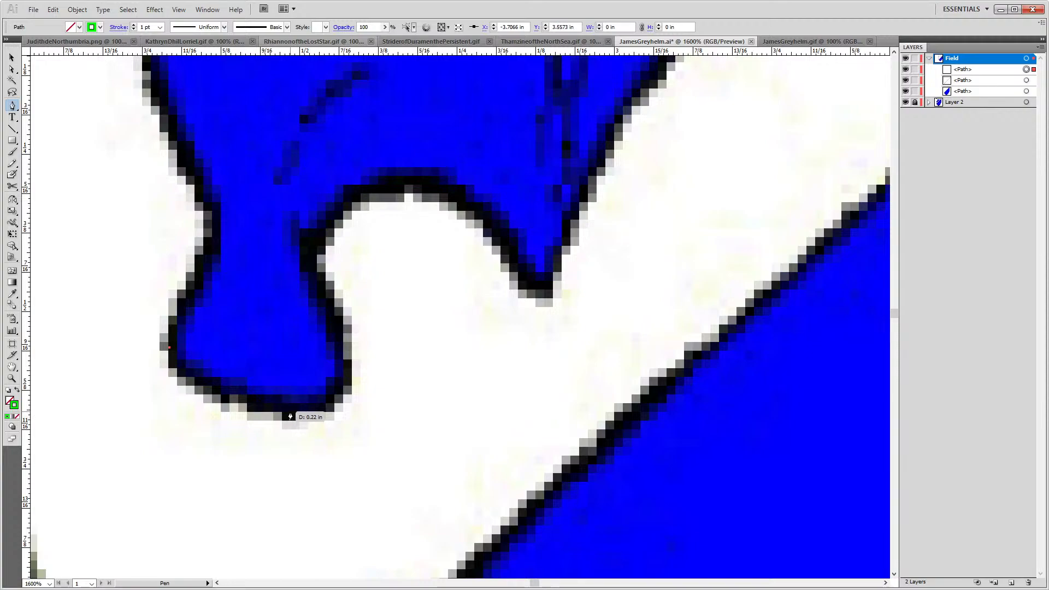
left_click_drag(293, 415, 391, 416)
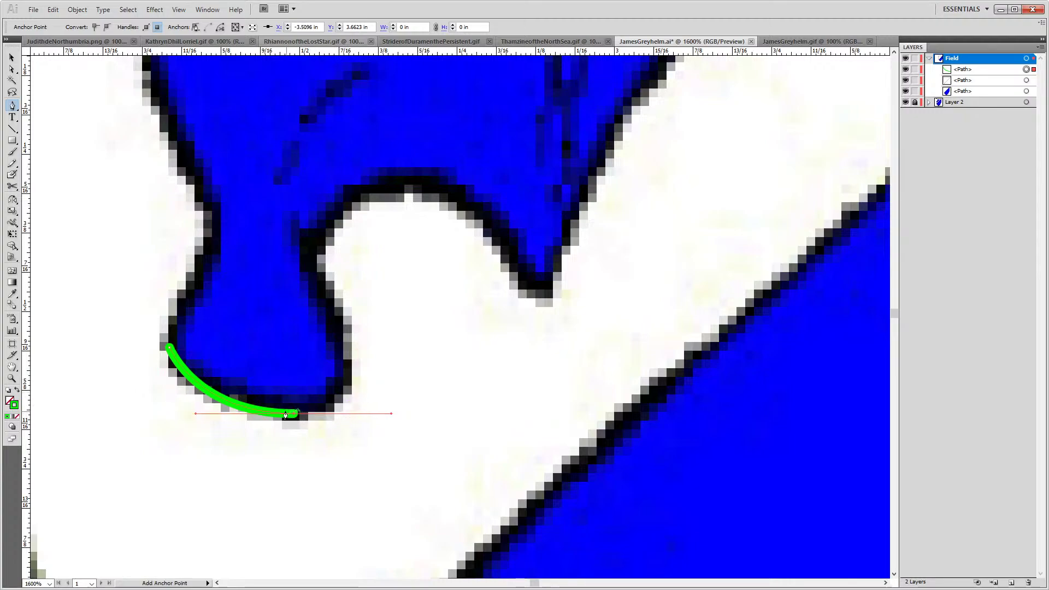
left_click(295, 413)
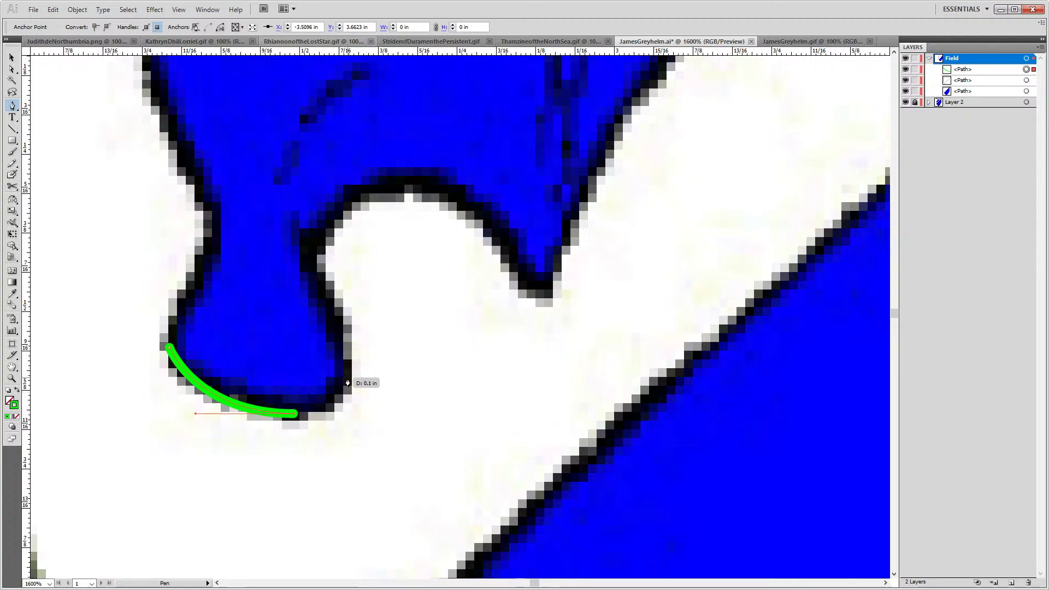
left_click_drag(348, 381, 358, 345)
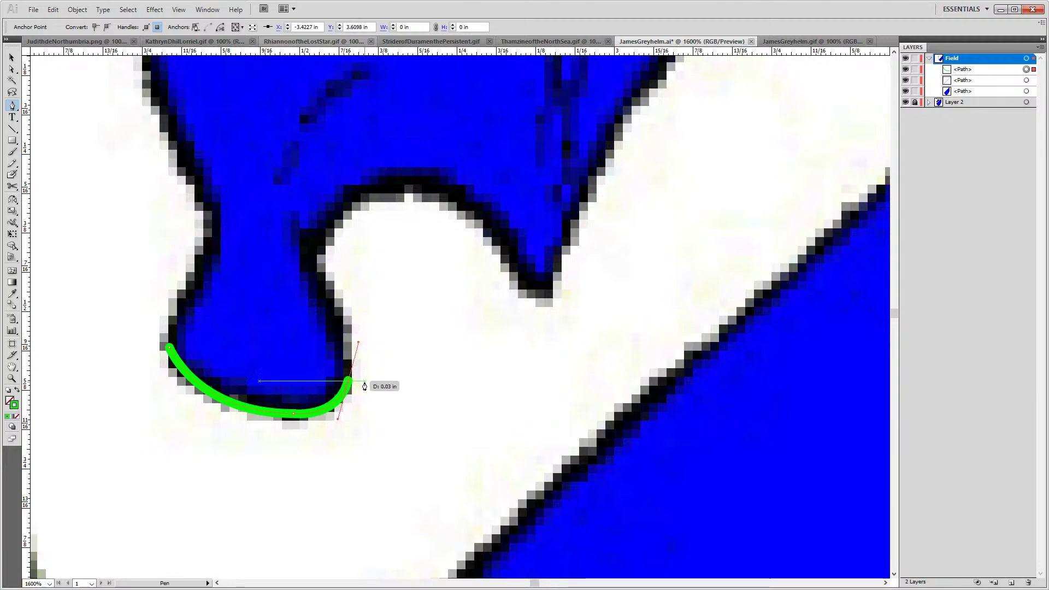
key("ctrl")
key("ctrl+z")
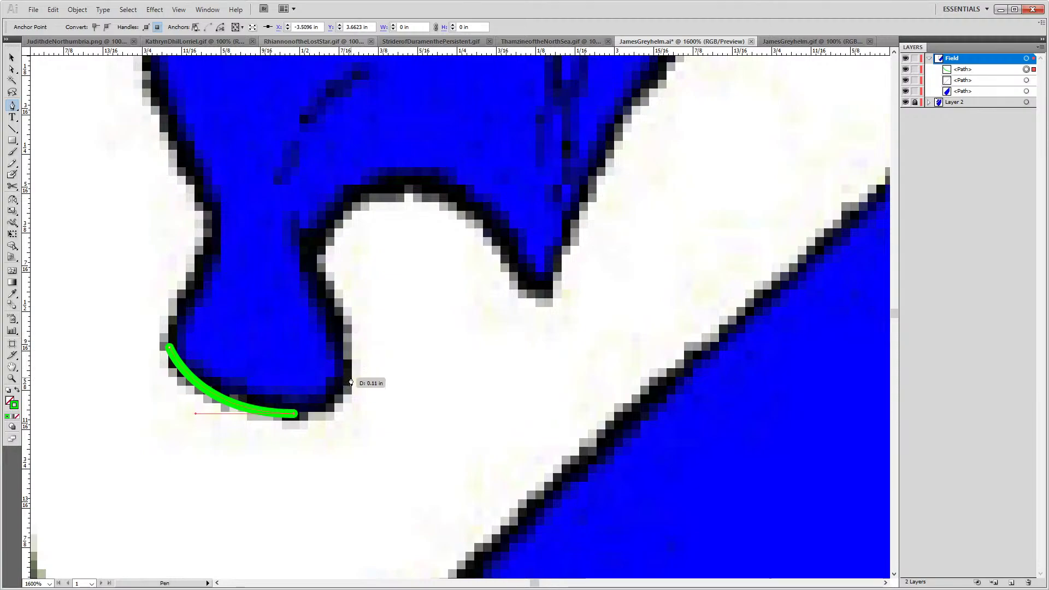
left_click_drag(347, 379, 375, 345)
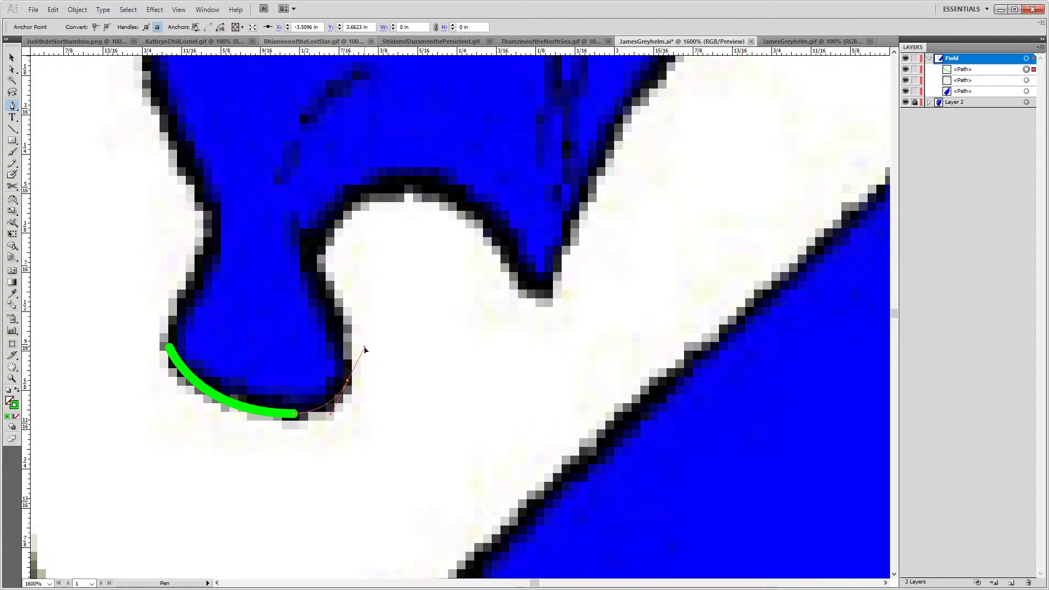
mouse_move(361, 346)
left_mouse_down()
mouse_move(355, 352)
mouse_move(361, 339)
left_mouse_up()
key("ctrl+z")
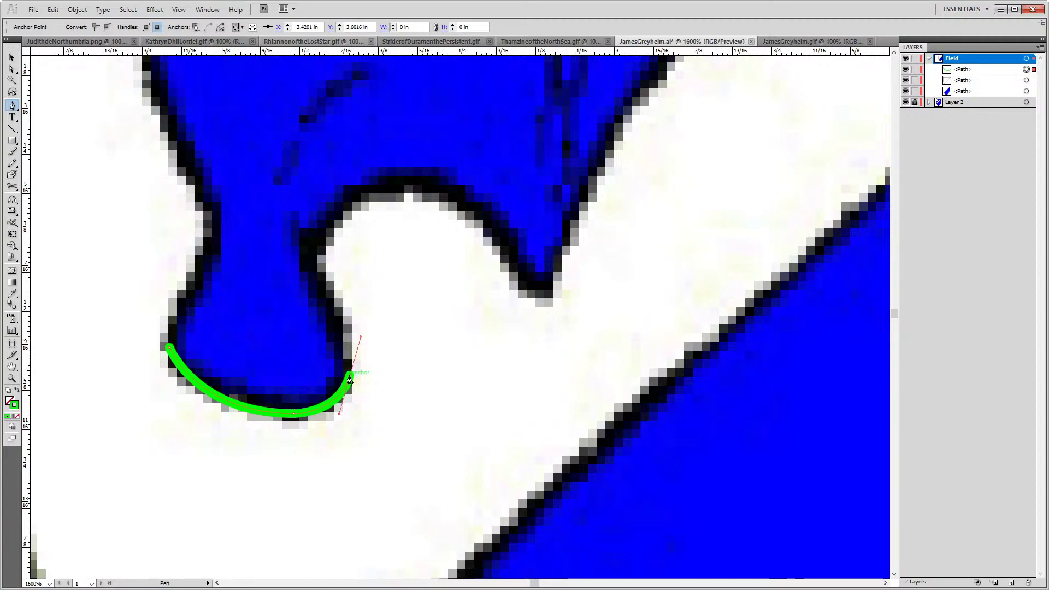
left_click(350, 378)
mouse_move(309, 247)
left_mouse_down()
mouse_move(310, 202)
mouse_move(355, 309)
mouse_move(311, 275)
left_mouse_up()
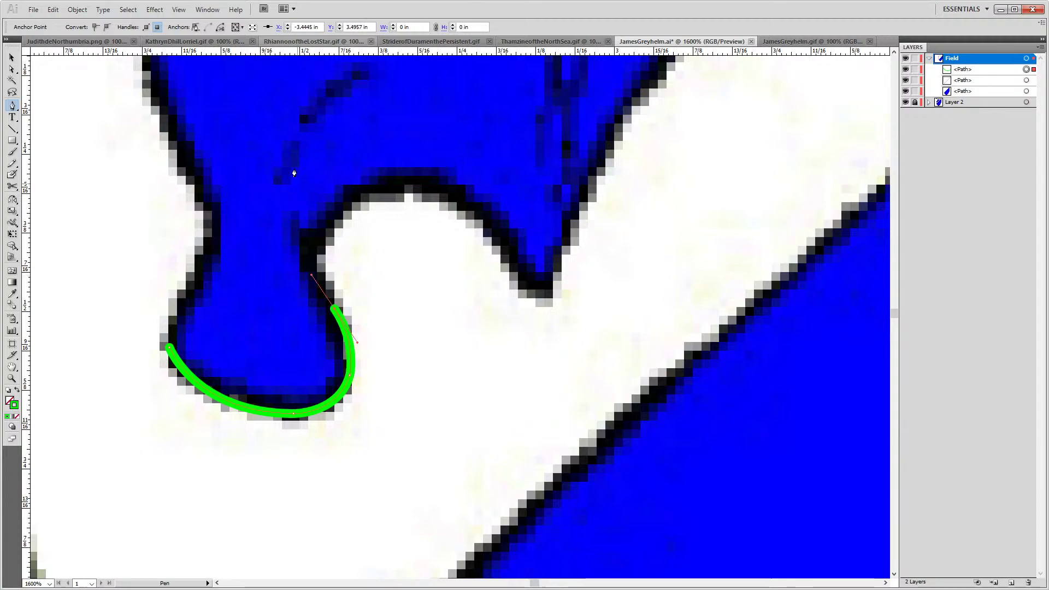
Continue the path around the notch's sharp point and along the wing's lower edge to its corner
left_click_drag(403, 191, 499, 195)
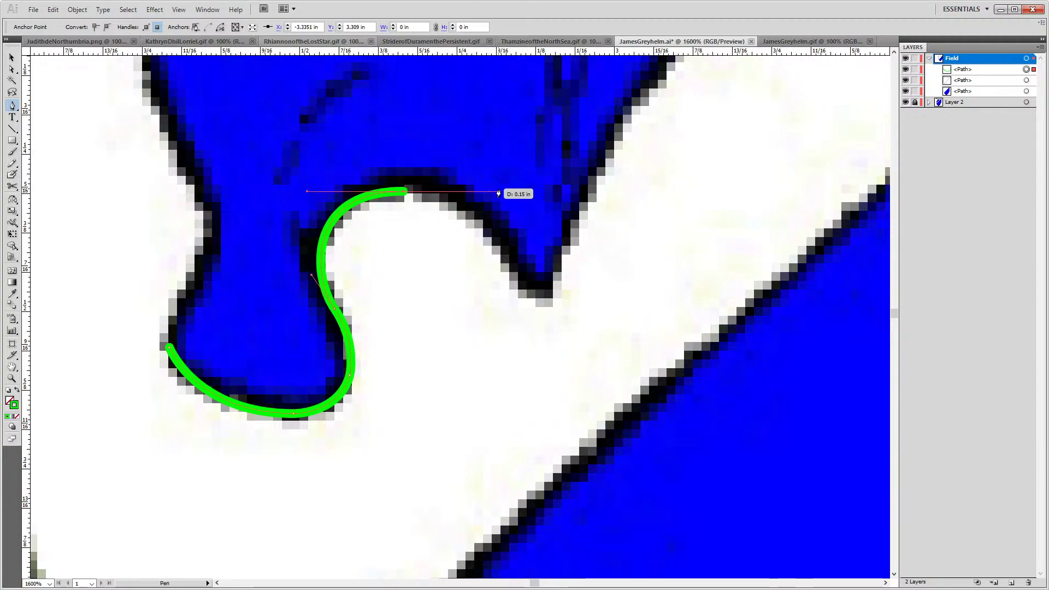
left_click(549, 304)
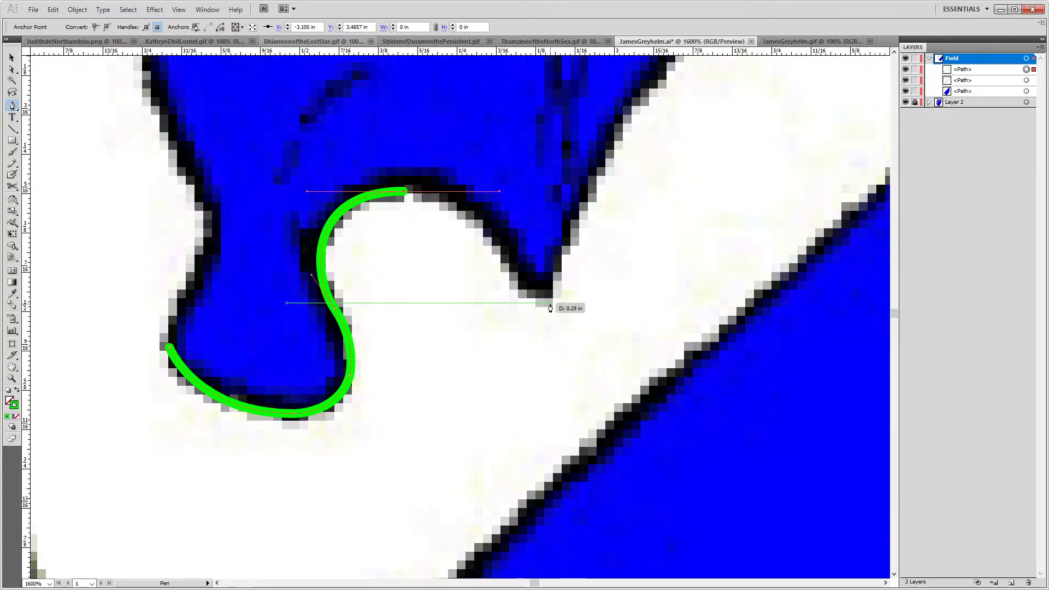
left_click_drag(603, 198, 329, 393)
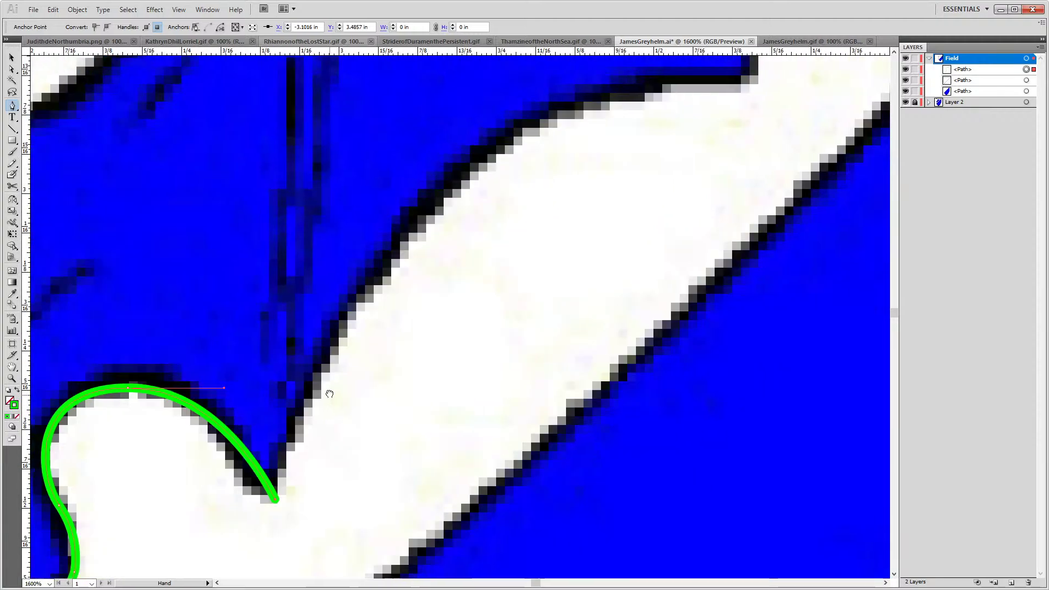
key("ctrl+minus")
key("ctrl+minus")
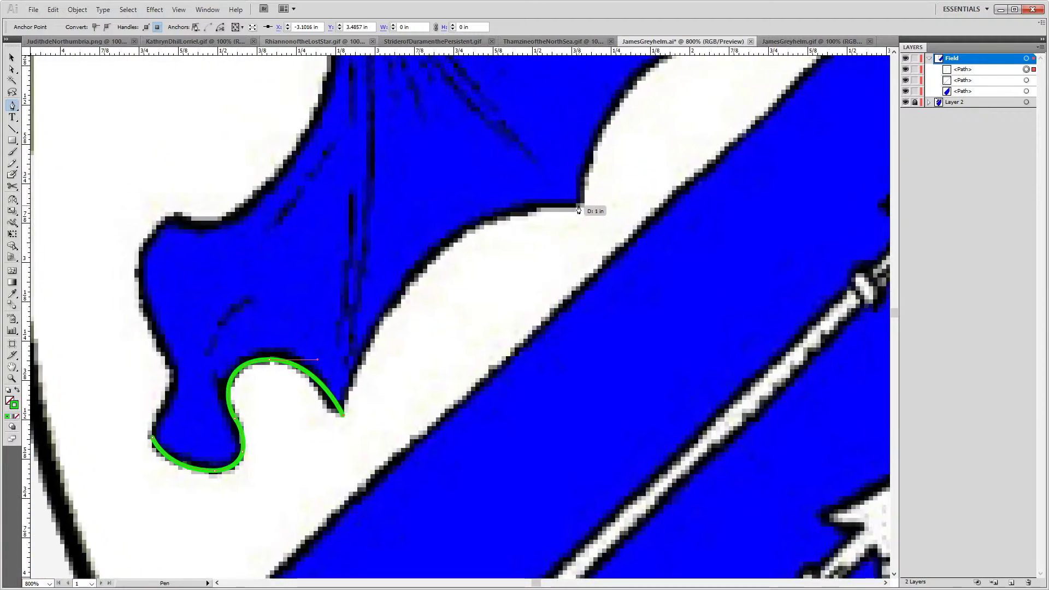
left_click_drag(579, 207, 758, 217)
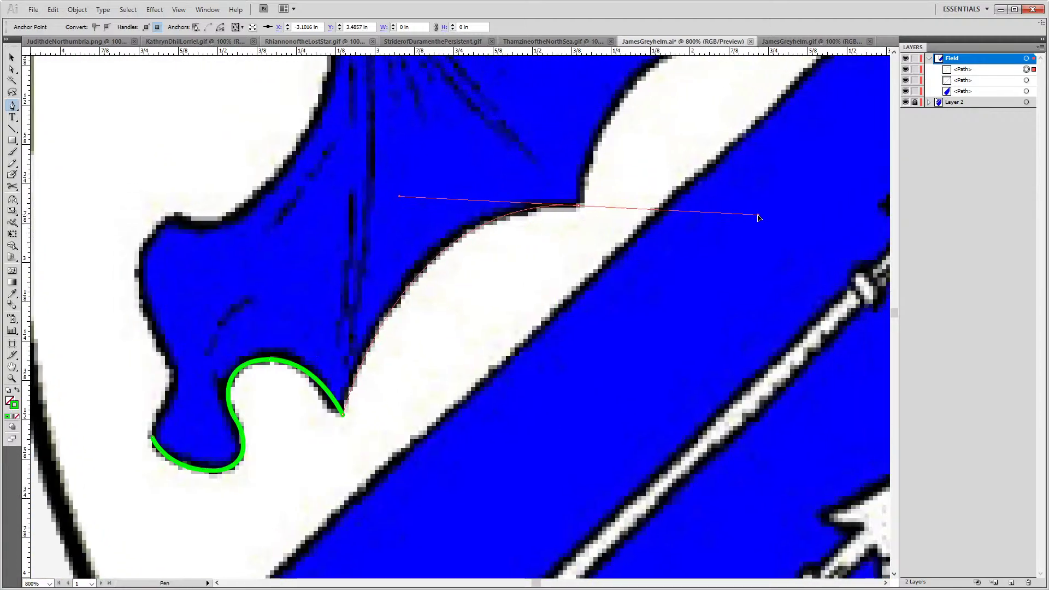
left_click(580, 212)
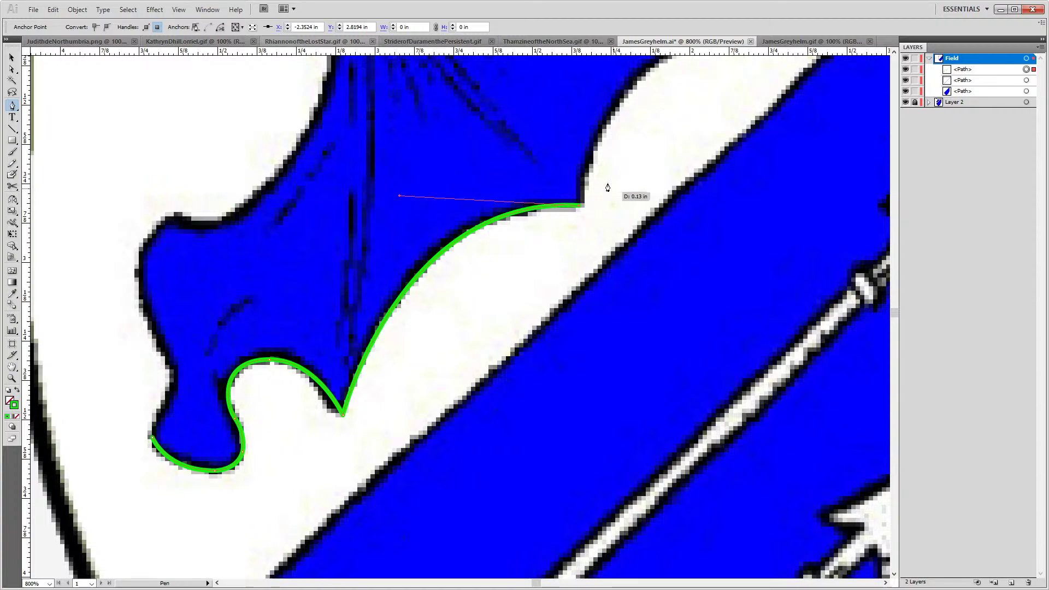
left_click_drag(562, 190, 441, 319)
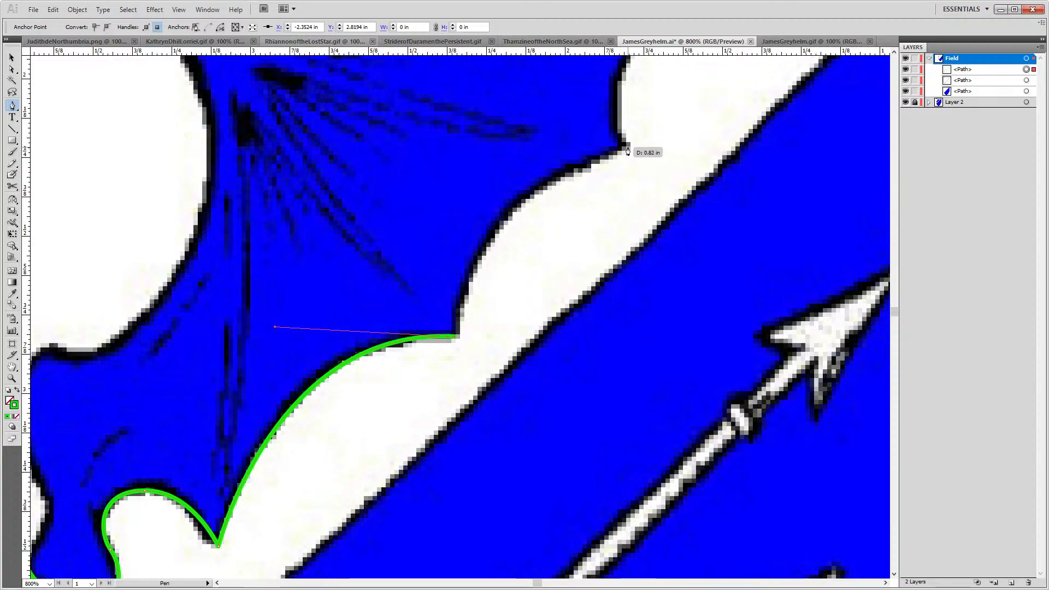
left_click_drag(630, 149, 798, 109)
left_click_drag(535, 163, 534, 311)
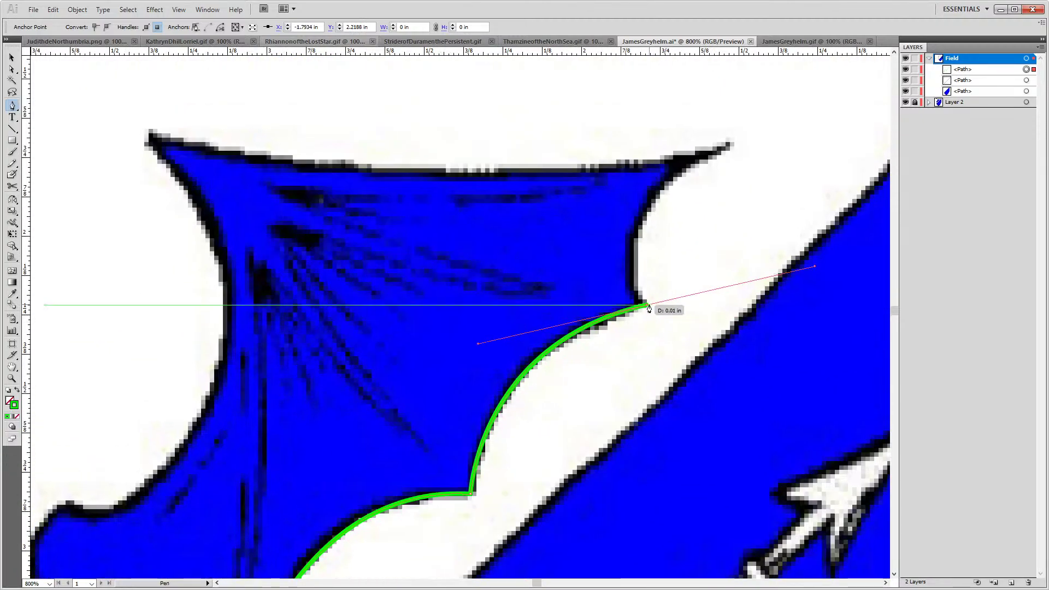
left_click(722, 286)
Undo the stray straight segment and curve the path toward the wing's upper tip
key("ctrl")
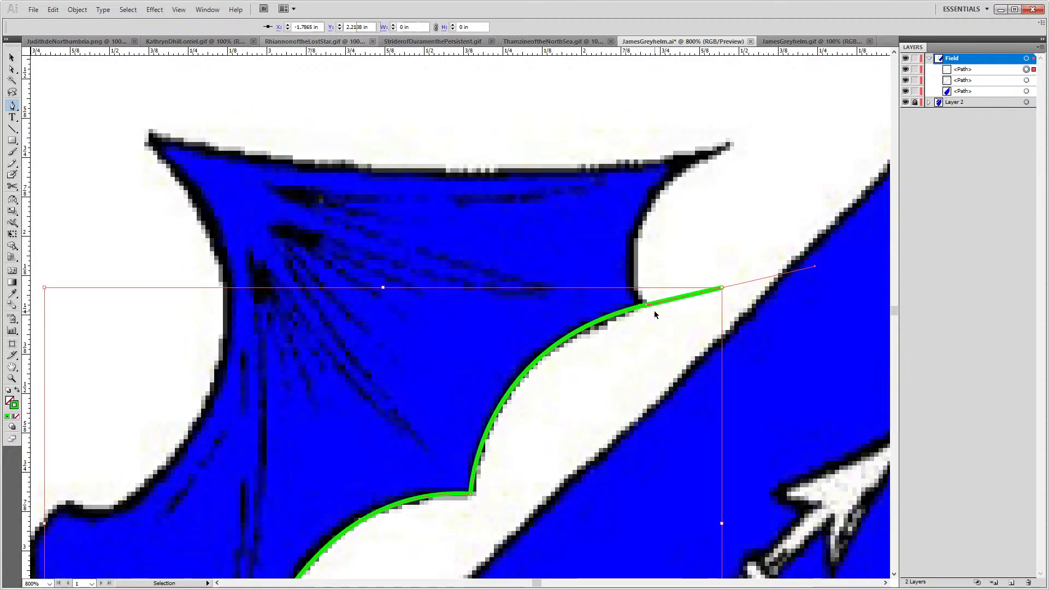
key("ctrl+z")
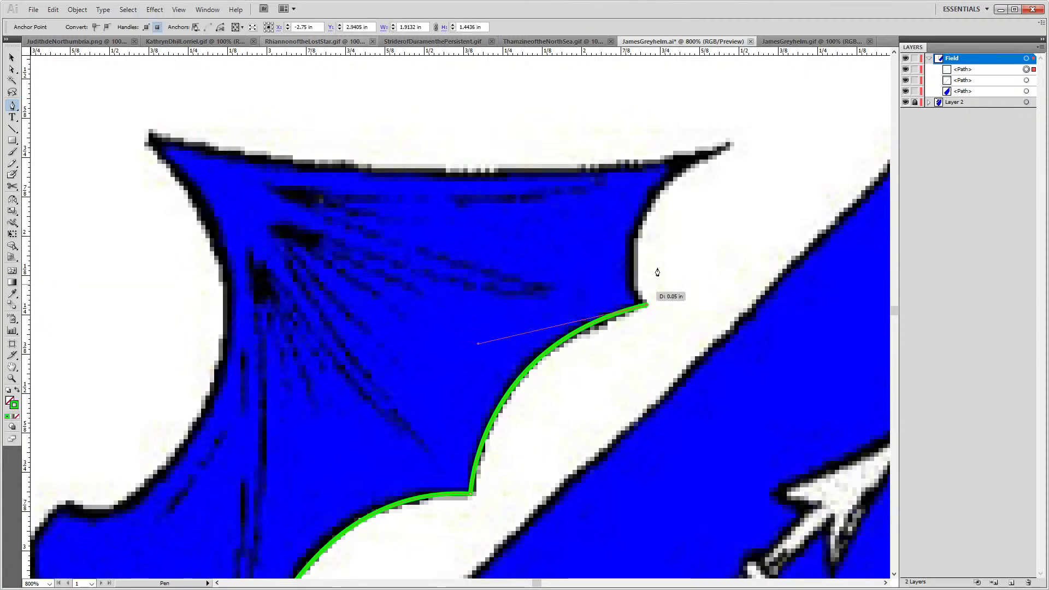
mouse_move(731, 144)
left_mouse_down()
mouse_move(837, 69)
mouse_move(784, 196)
mouse_move(775, 356)
mouse_move(820, 437)
mouse_move(817, 358)
mouse_move(850, 363)
mouse_move(848, 385)
left_mouse_up()
scroll(785, 197, "up", 5)
key("ctrl+minus")
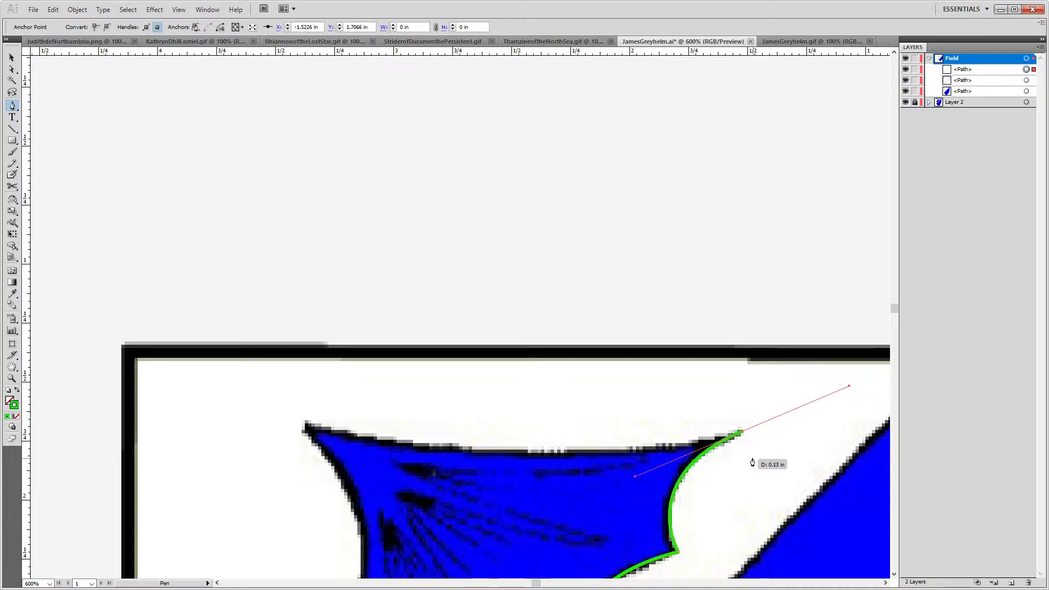
scroll(748, 437, "up", 2)
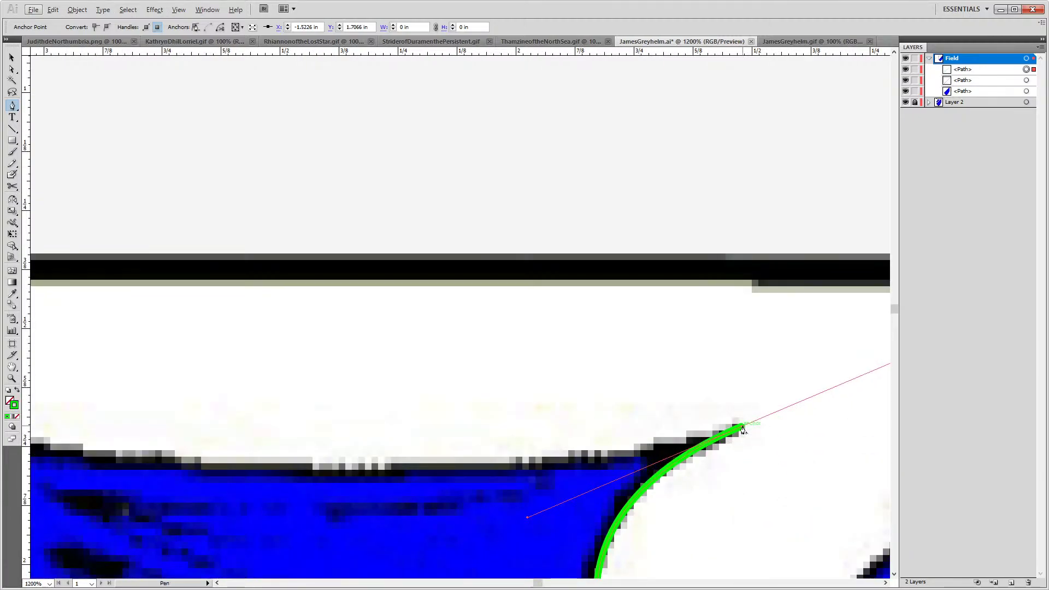
scroll(743, 430, "down", 3)
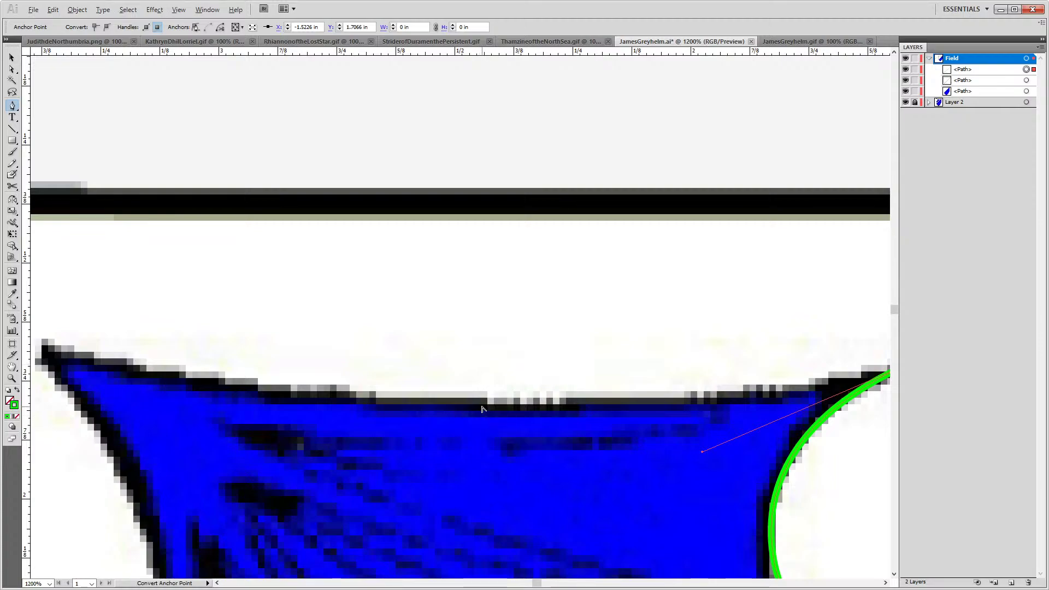
scroll(484, 409, "up", 1)
scroll(535, 268, "up", 1)
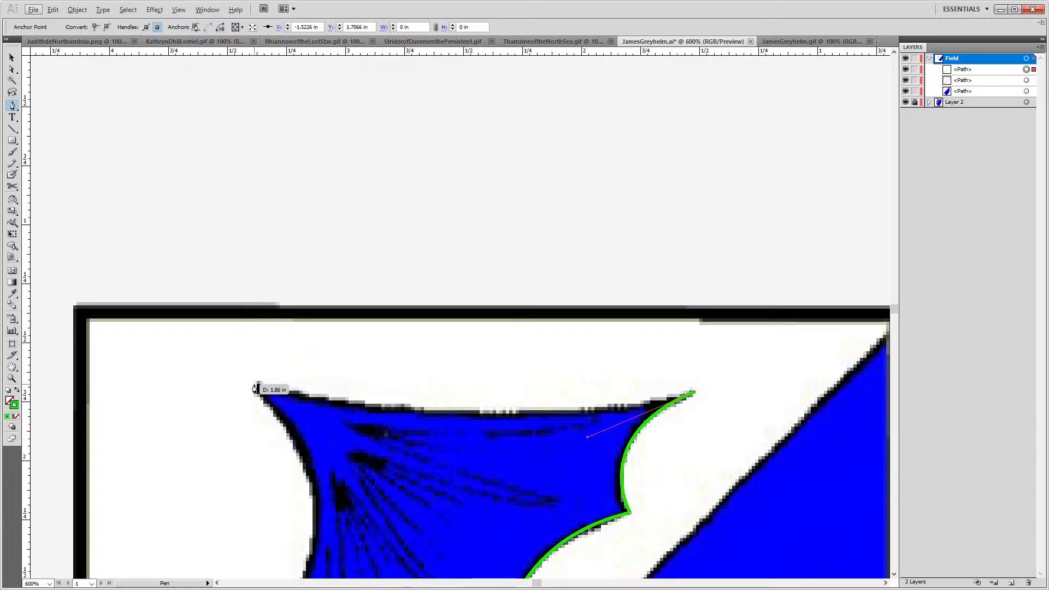
left_click_drag(257, 393, 214, 333)
Redo the top-edge curve out to the top-left tip and pull it down the wing's left side
key("super+x")
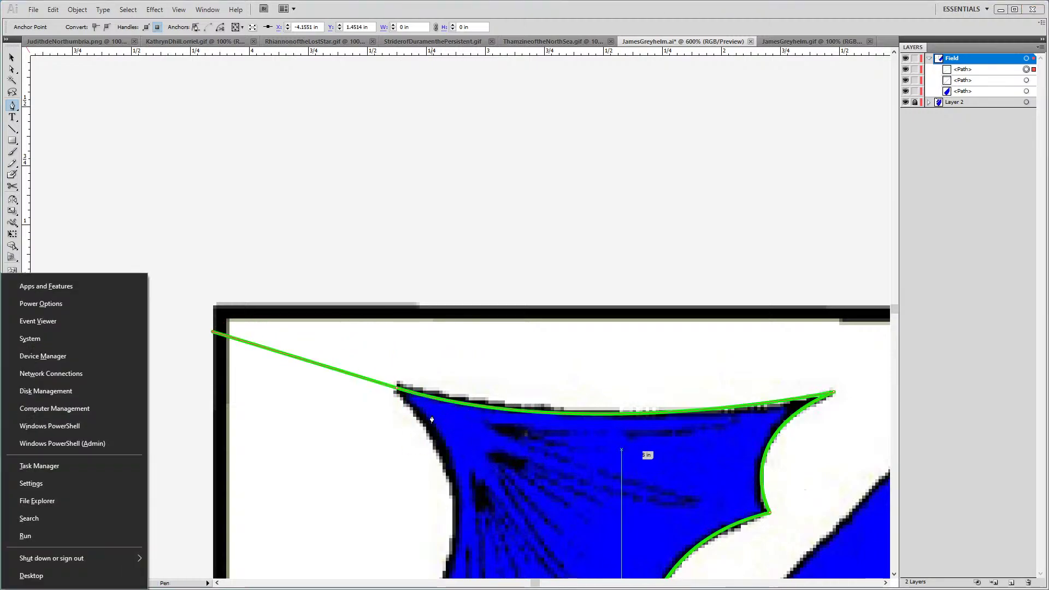
key("Escape")
key("ctrl+z")
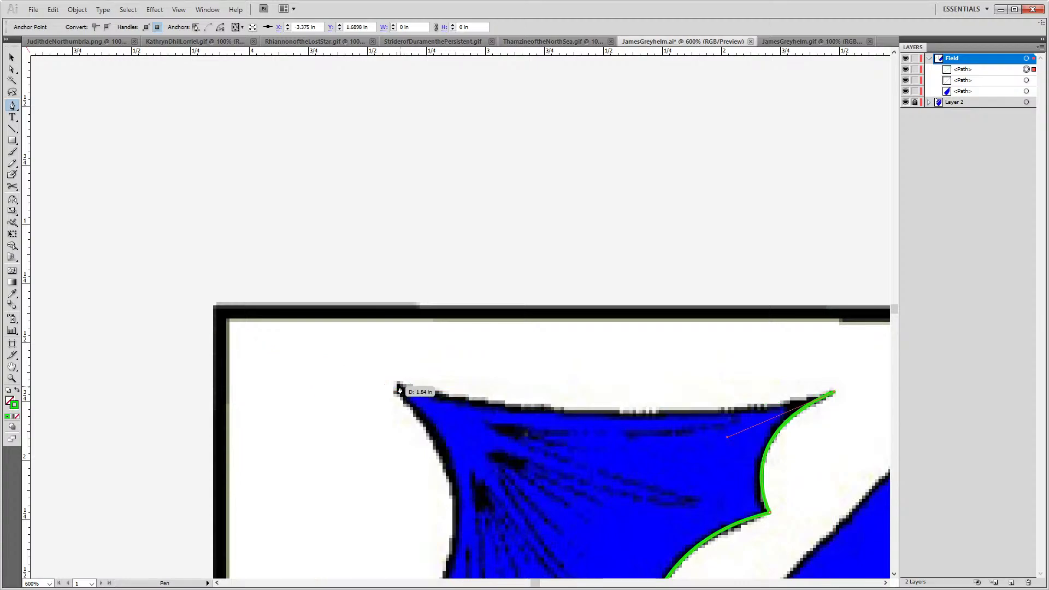
left_click_drag(399, 391, 97, 322)
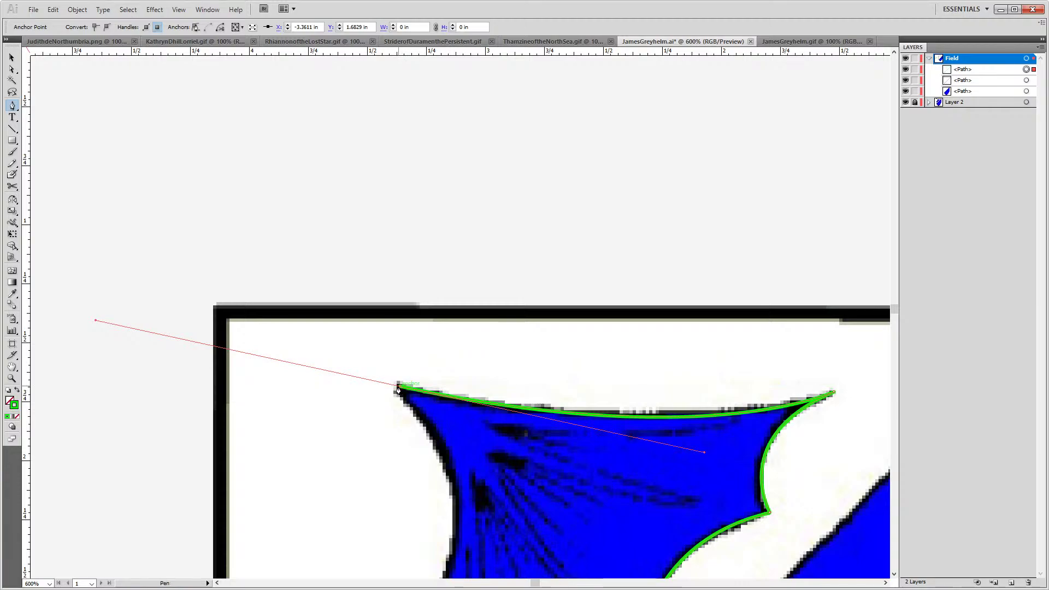
left_click_drag(410, 392, 474, 257)
scroll(401, 388, "up", 3, "alt")
scroll(459, 407, "down", 2)
scroll(531, 380, "down", 1)
Trace around the lower-left lobe and its notch, closing the outline at the starting anchor
scroll(451, 282, "up", 2)
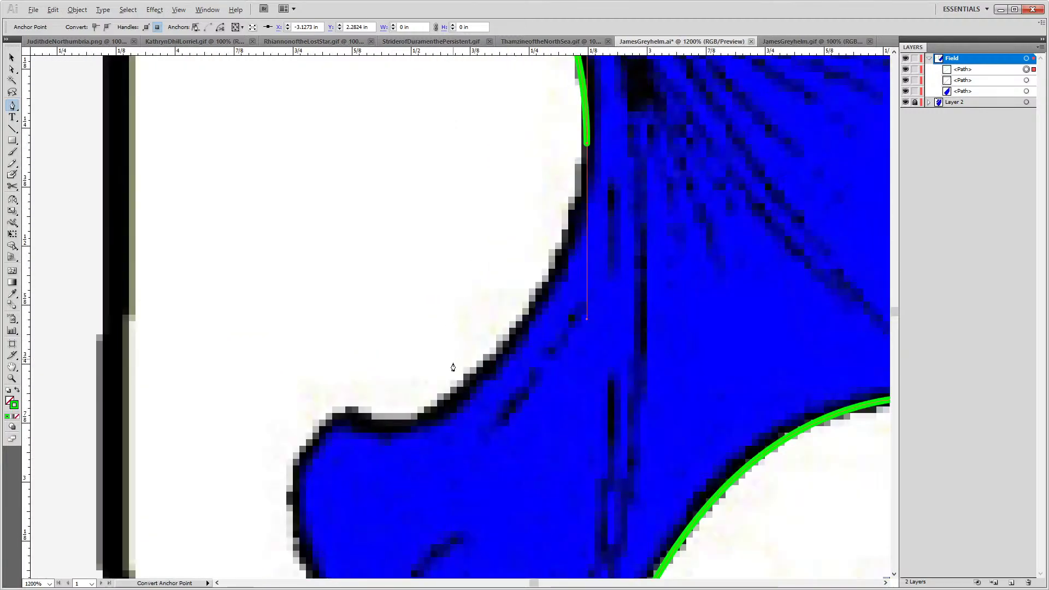
left_click_drag(390, 428, 324, 432)
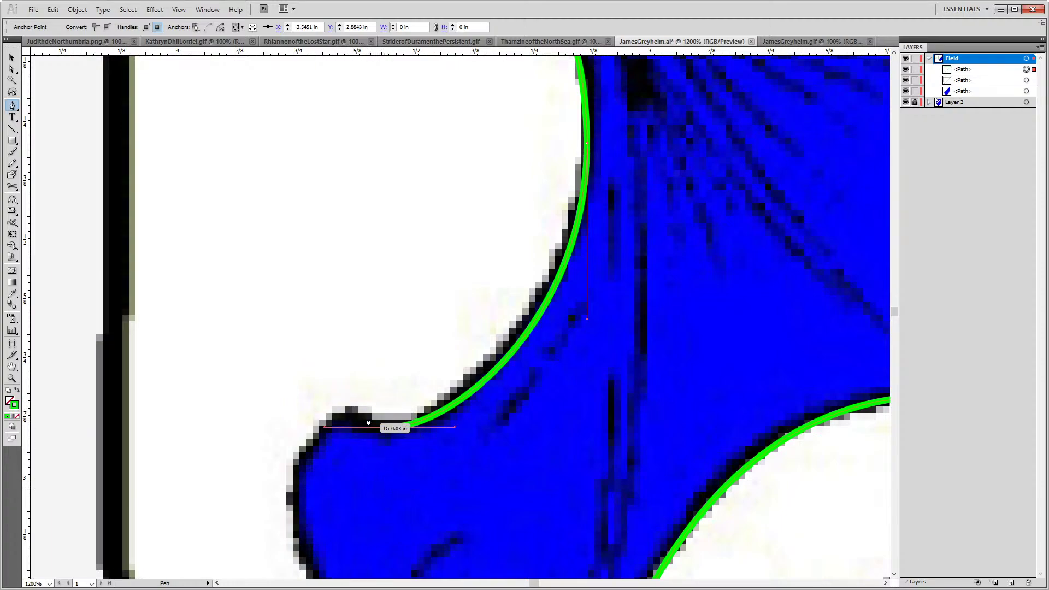
left_click(389, 427)
left_click_drag(289, 503, 239, 386)
key("ctrl+z")
key("ctrl+z")
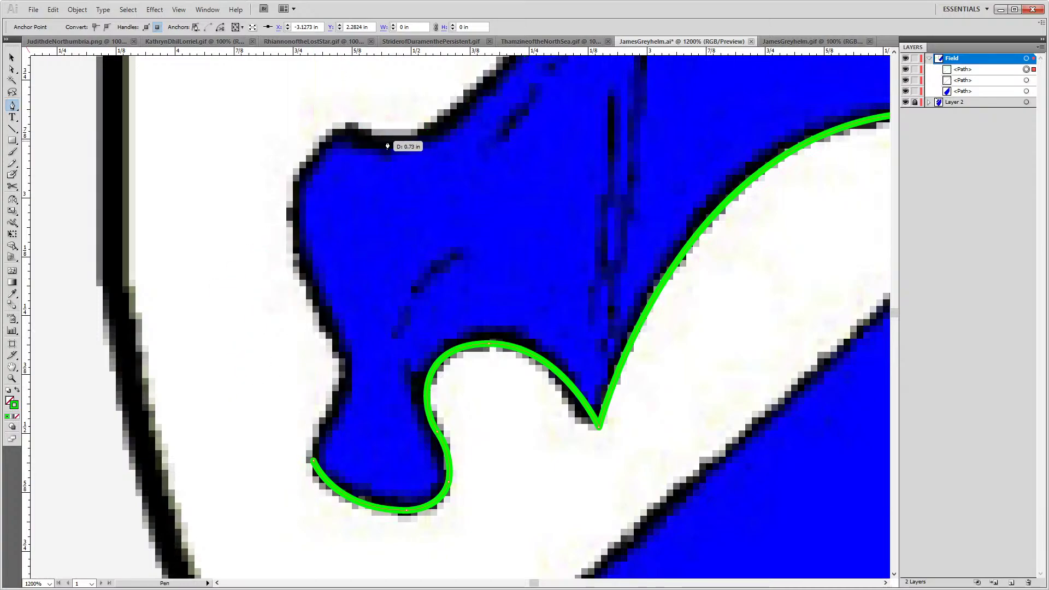
left_click_drag(386, 146, 334, 142)
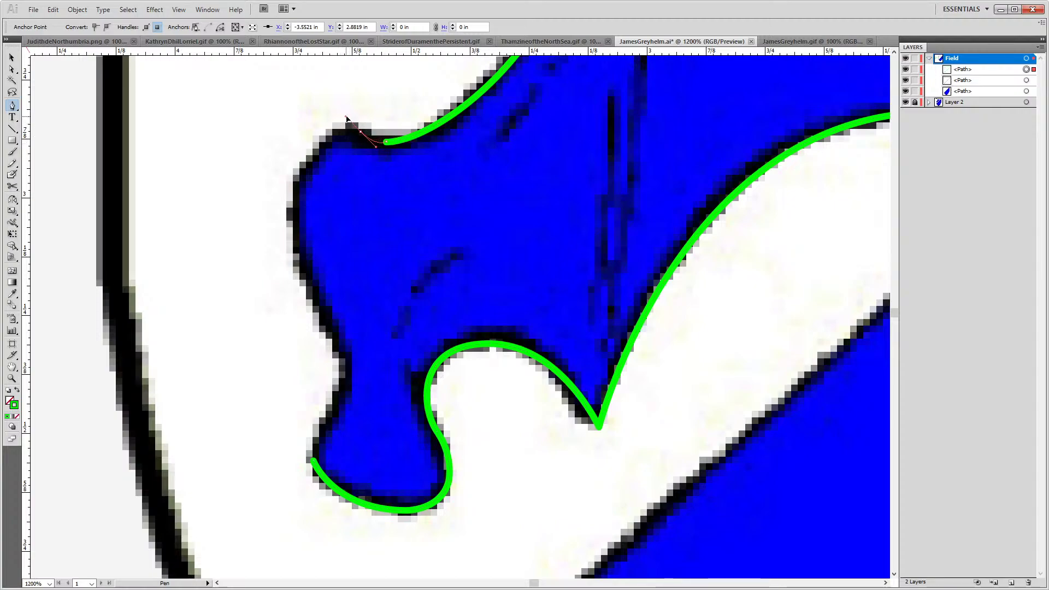
left_click_drag(351, 127, 352, 125)
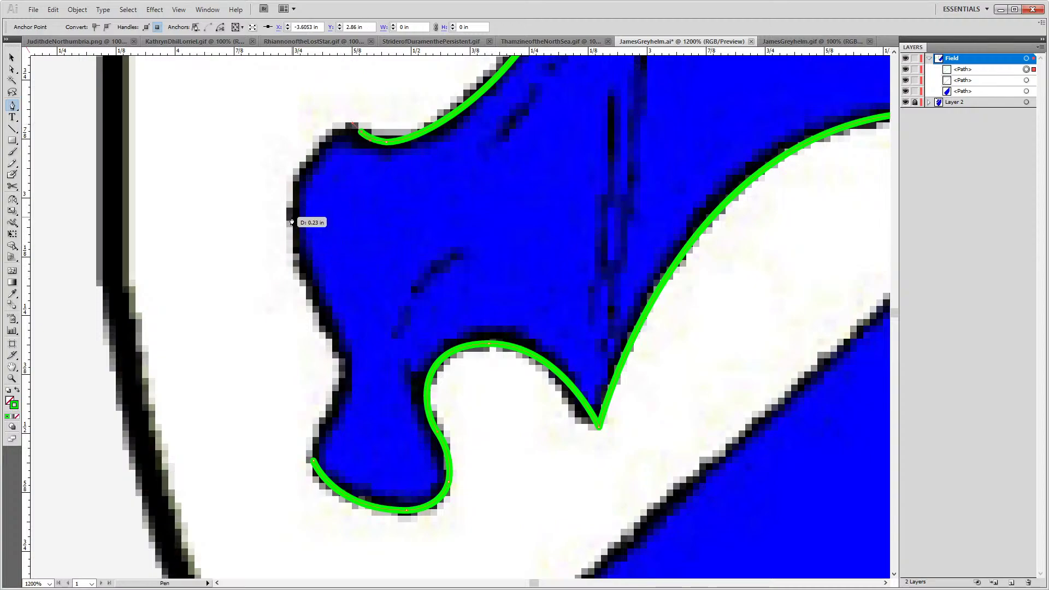
mouse_move(291, 217)
left_mouse_down()
mouse_move(276, 329)
mouse_move(286, 297)
left_mouse_up()
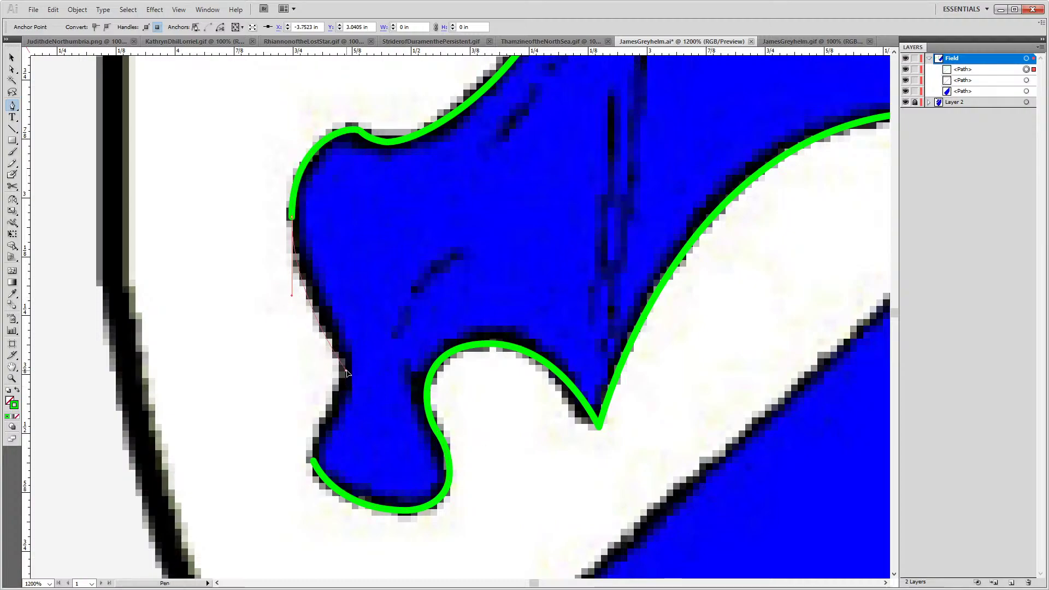
left_click_drag(346, 373, 346, 420)
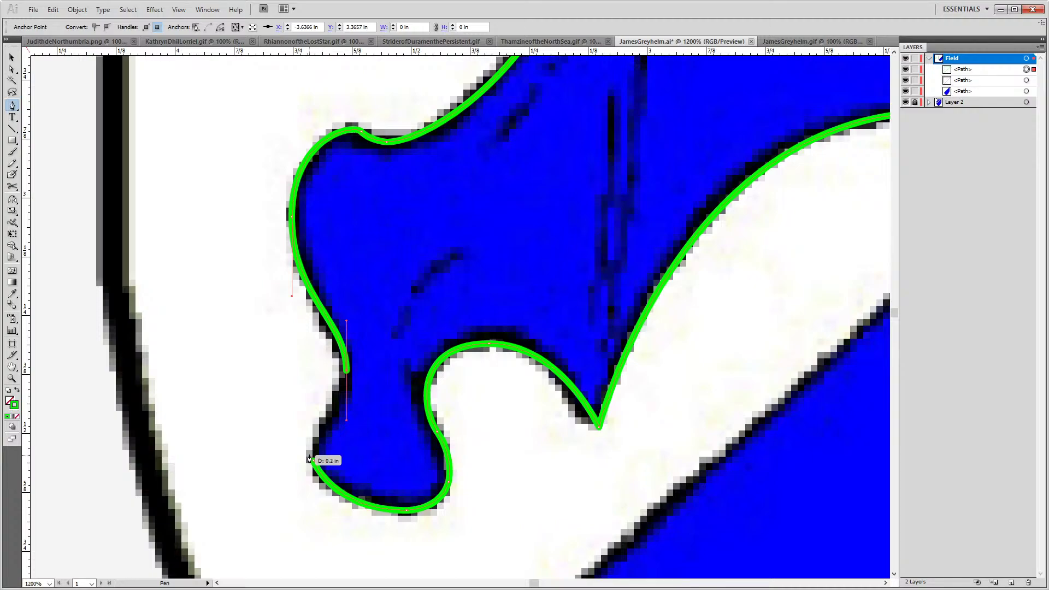
left_click_drag(313, 457, 315, 494)
Adjust the closing anchor and its handle with Direct Selection, then zoom out to the whole wing
key("a")
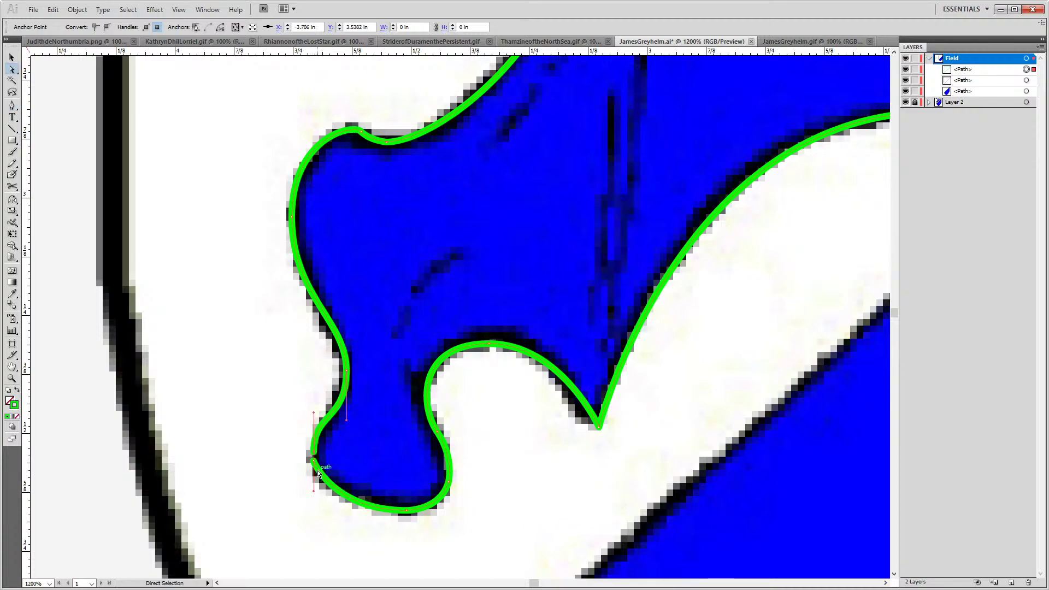
left_click_drag(312, 456, 314, 465)
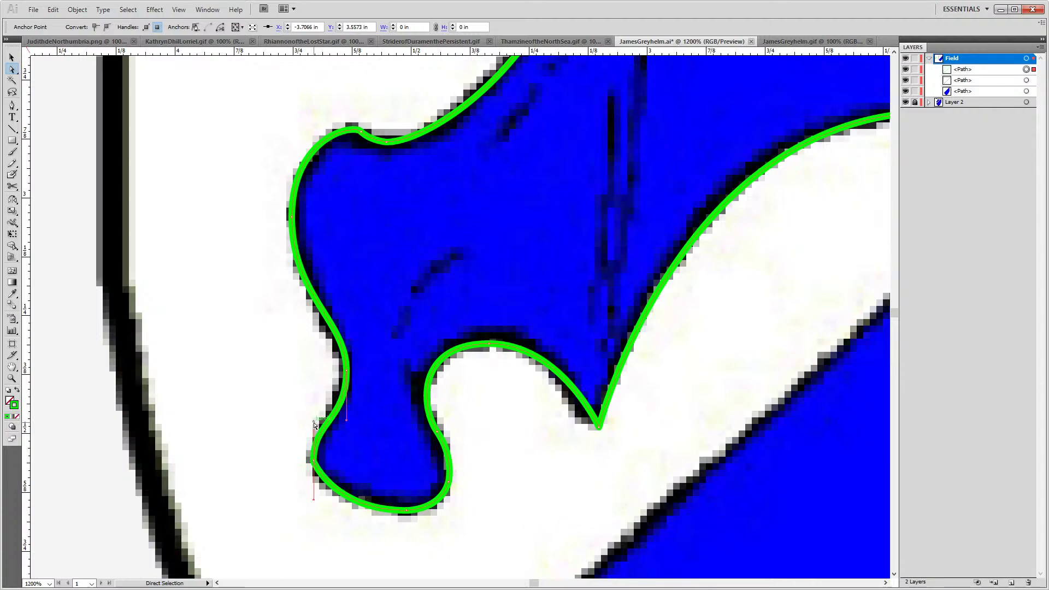
left_click_drag(314, 416, 313, 413)
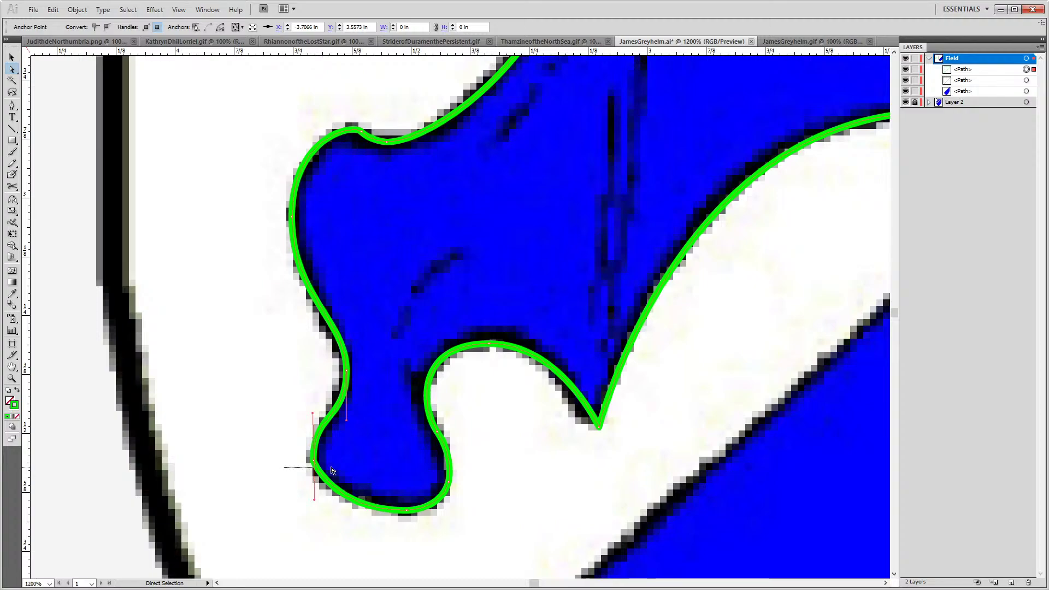
left_click_drag(331, 471, 374, 450)
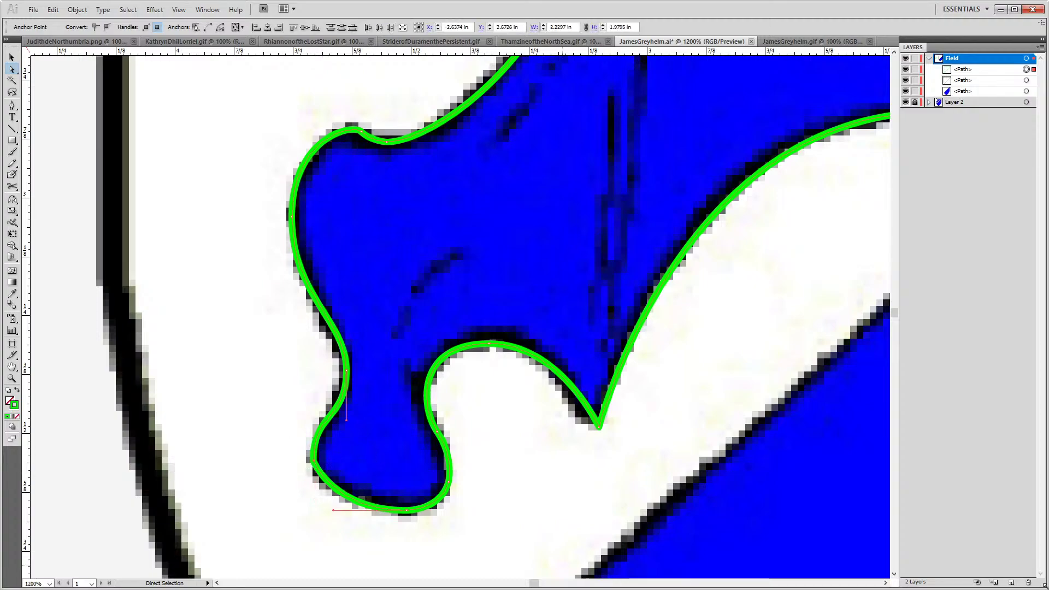
left_click(312, 459)
key("ctrl+minus")
key("ctrl+minus")
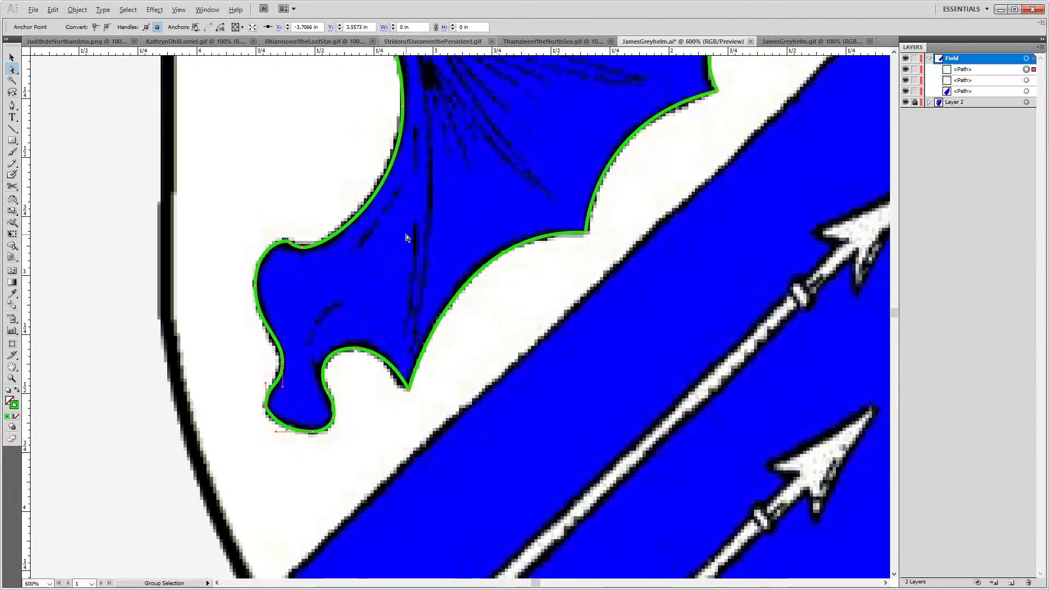
left_click_drag(408, 244, 338, 278)
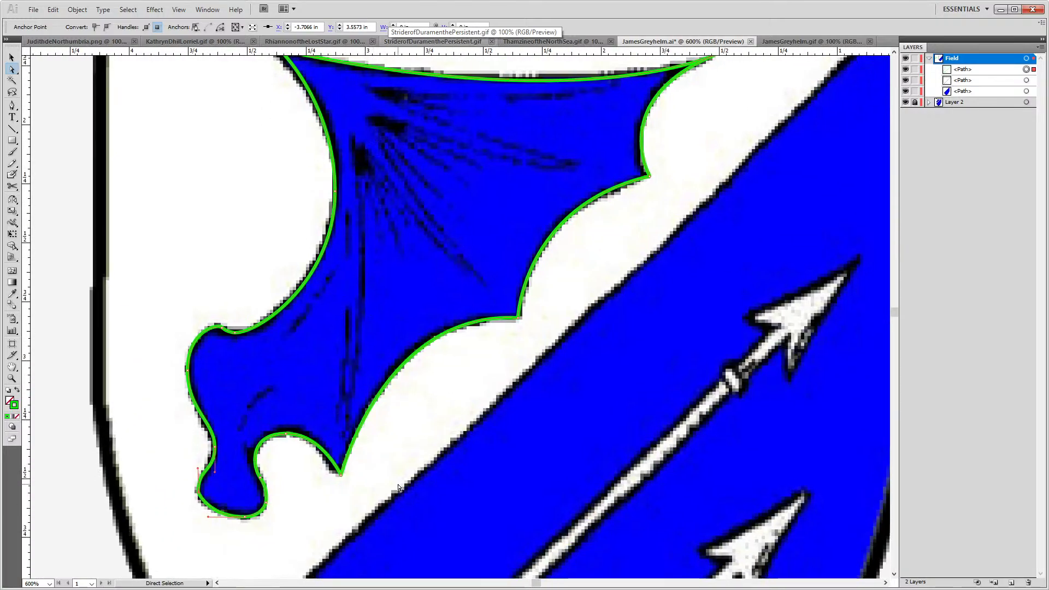
key("p")
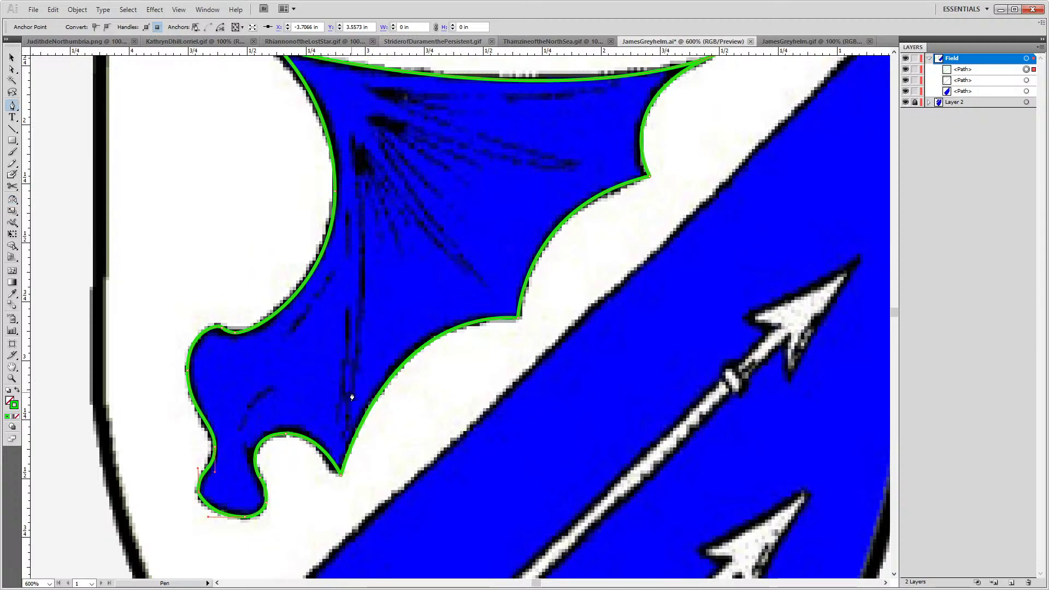
Draw the first green rib from the wing's bottom tip to the joint and the lower scallop
left_click(344, 432)
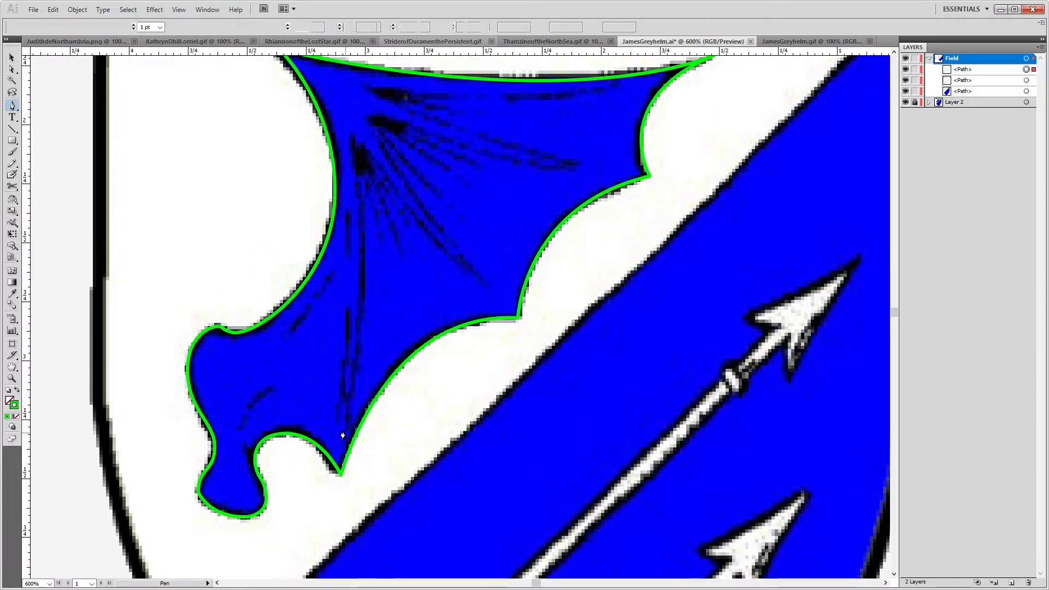
key("ctrl+z")
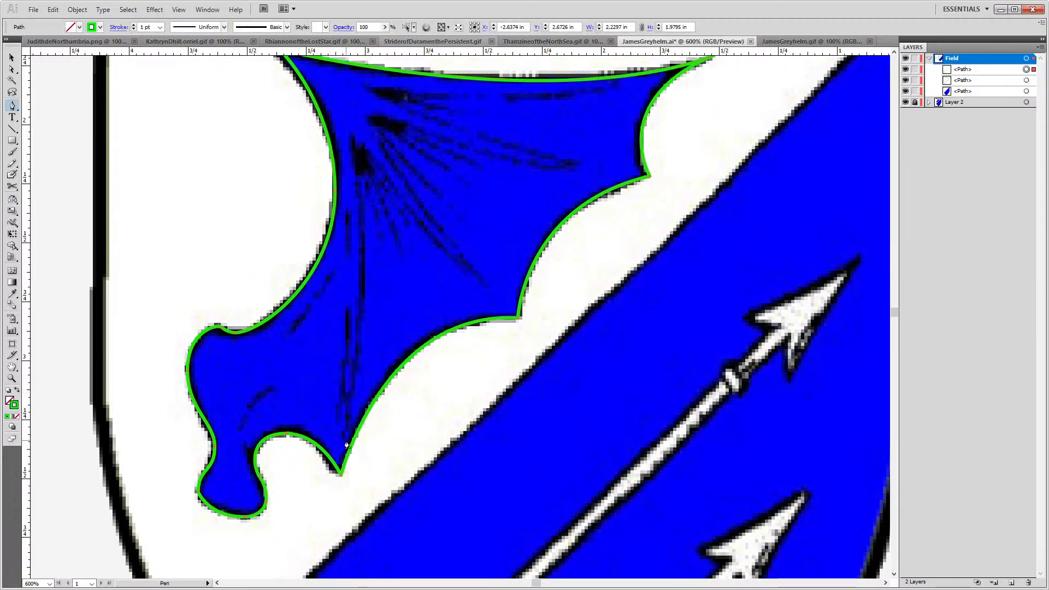
left_click(345, 424)
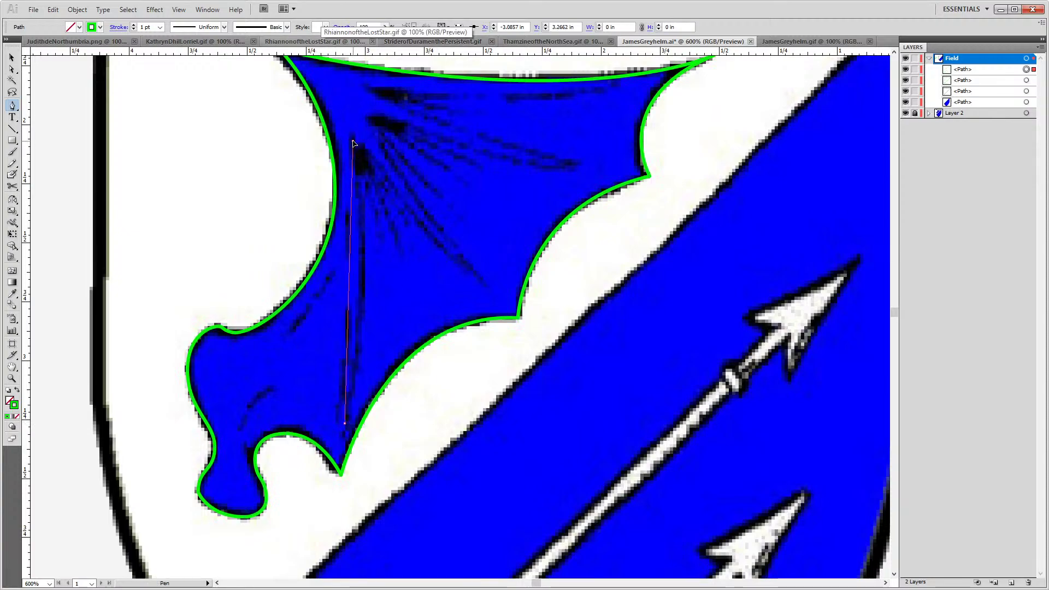
key("ctrl+minus")
scroll(415, 273, "up", 2)
left_click_drag(352, 416, 350, 304)
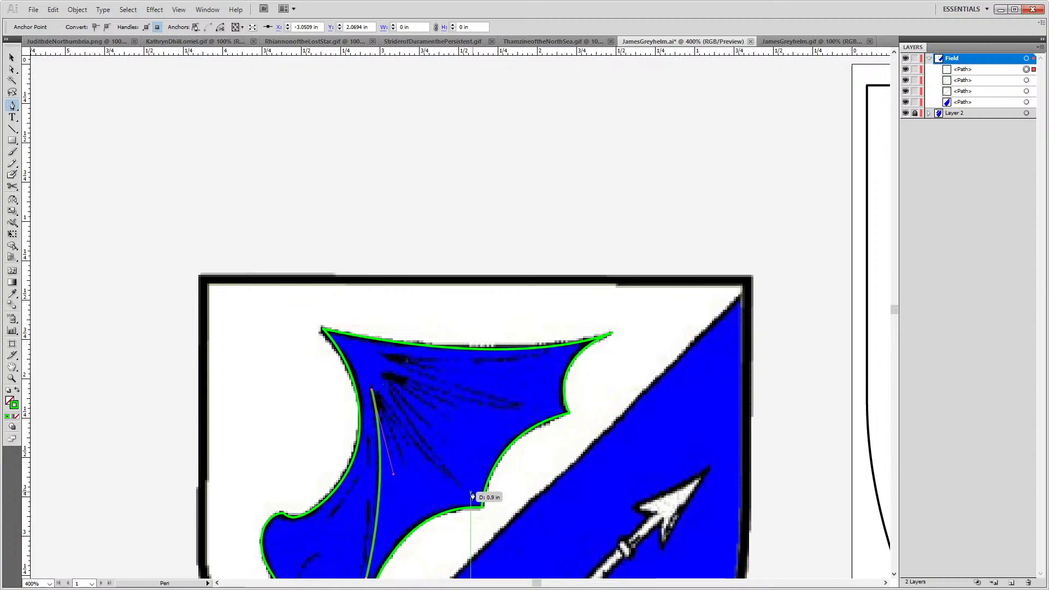
left_click_drag(464, 488, 521, 519)
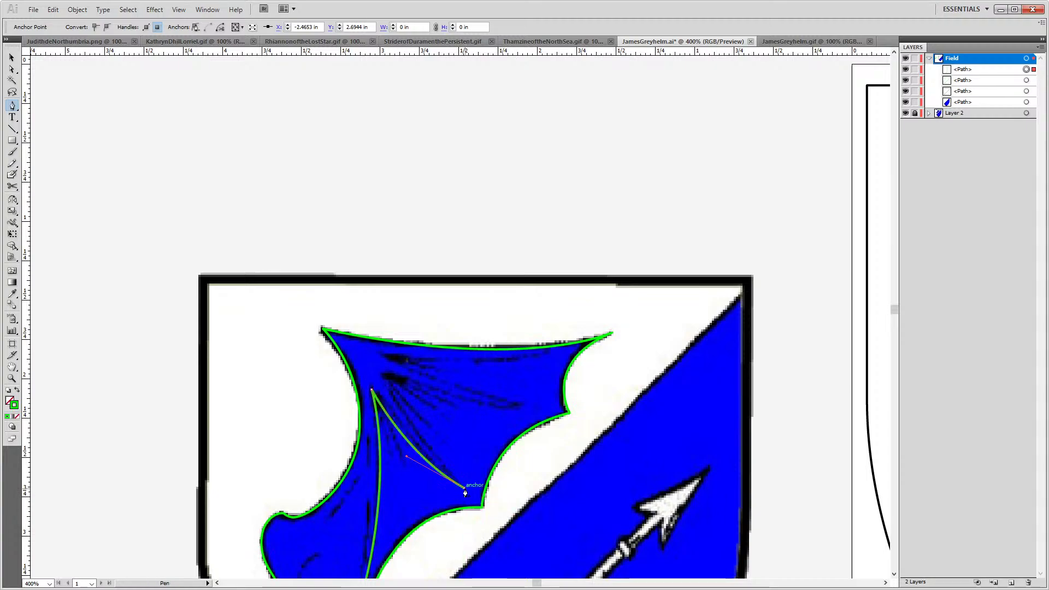
left_click_drag(385, 374, 365, 318)
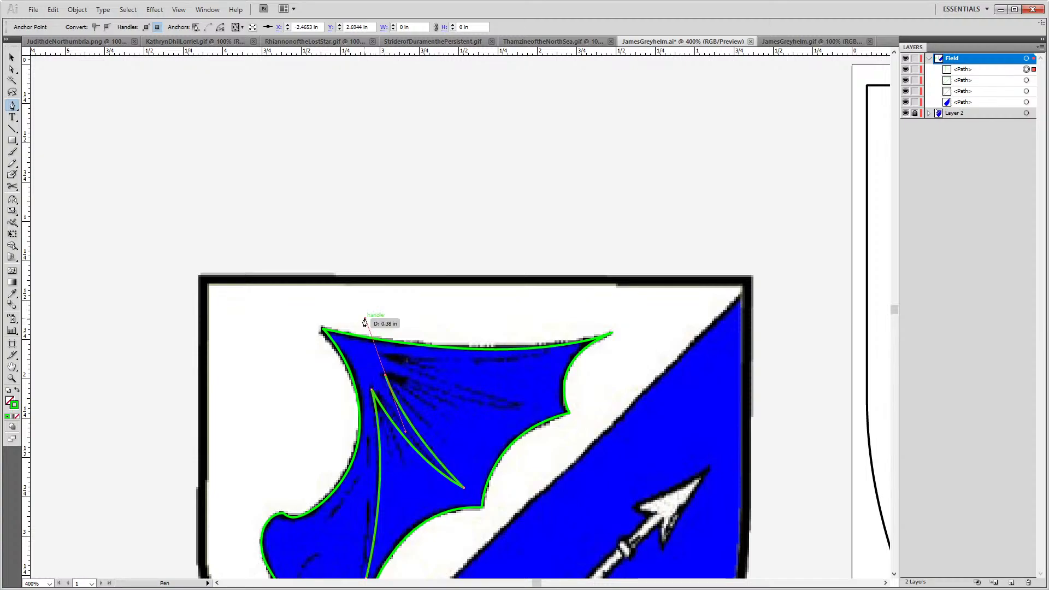
left_click(385, 377)
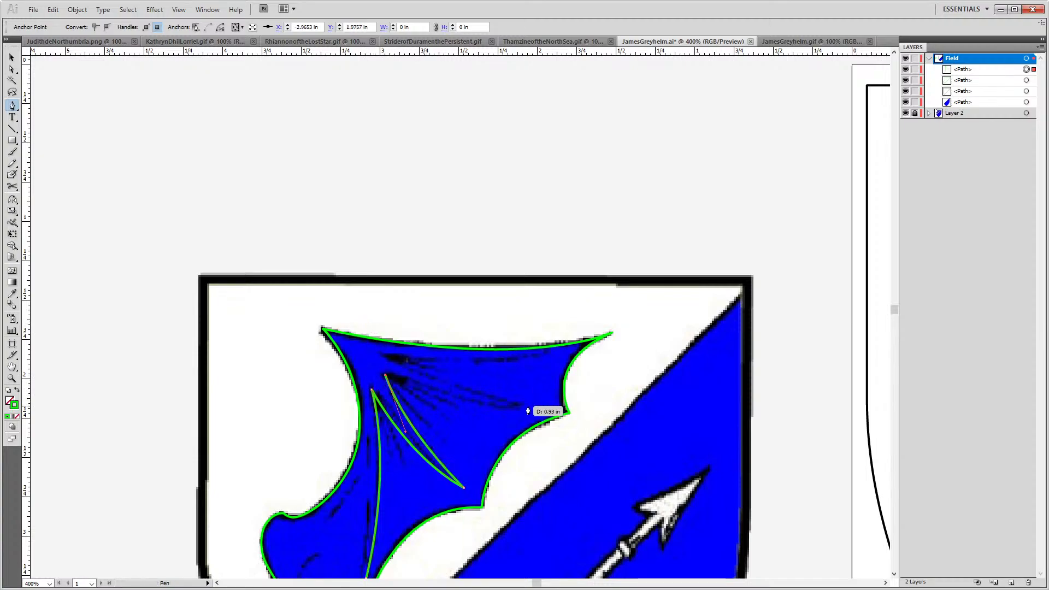
Add ribs from the joint out to the right scallop and toward the upper-right tip
left_click_drag(523, 409, 570, 404)
key("ctrl+z")
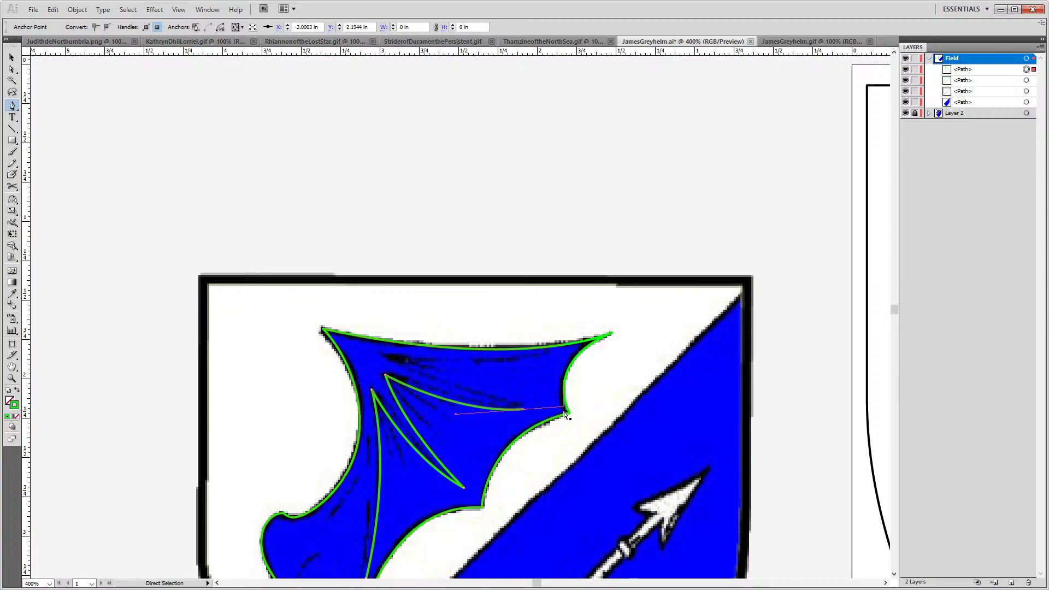
key("ctrl+z")
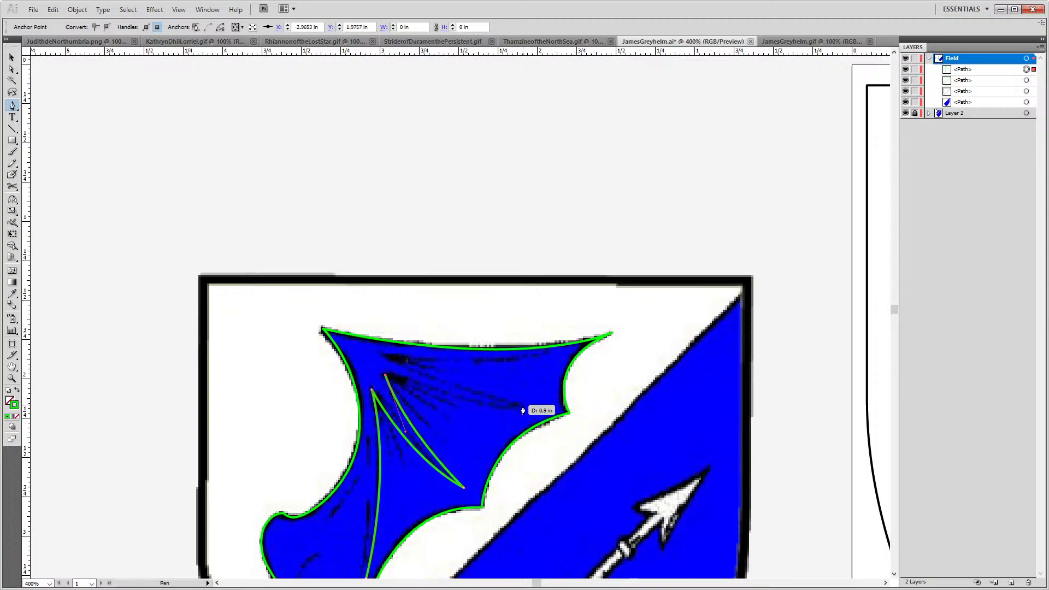
left_click_drag(523, 407, 599, 406)
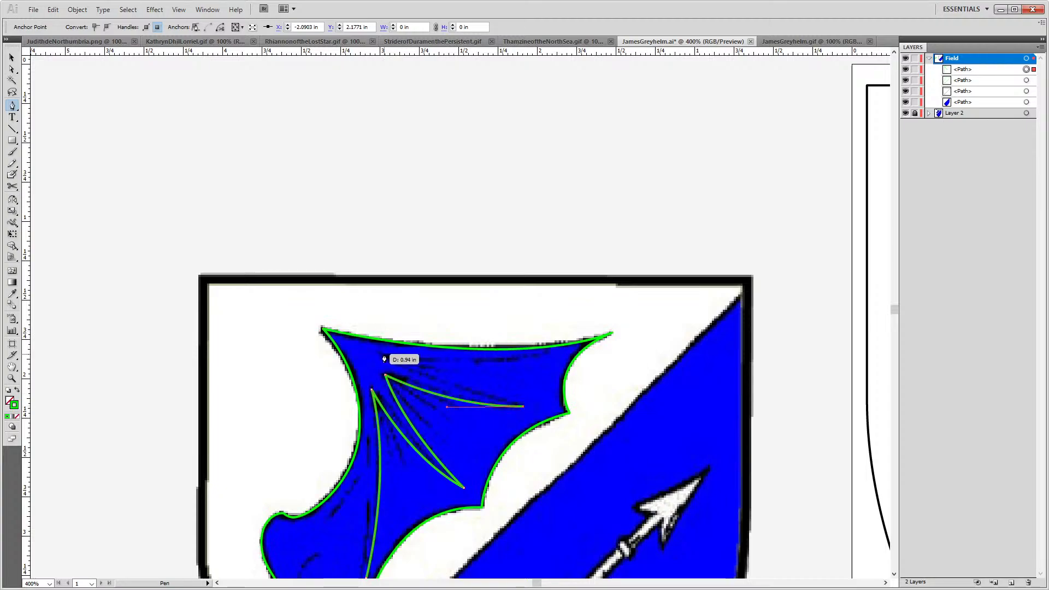
left_click_drag(383, 359, 320, 323)
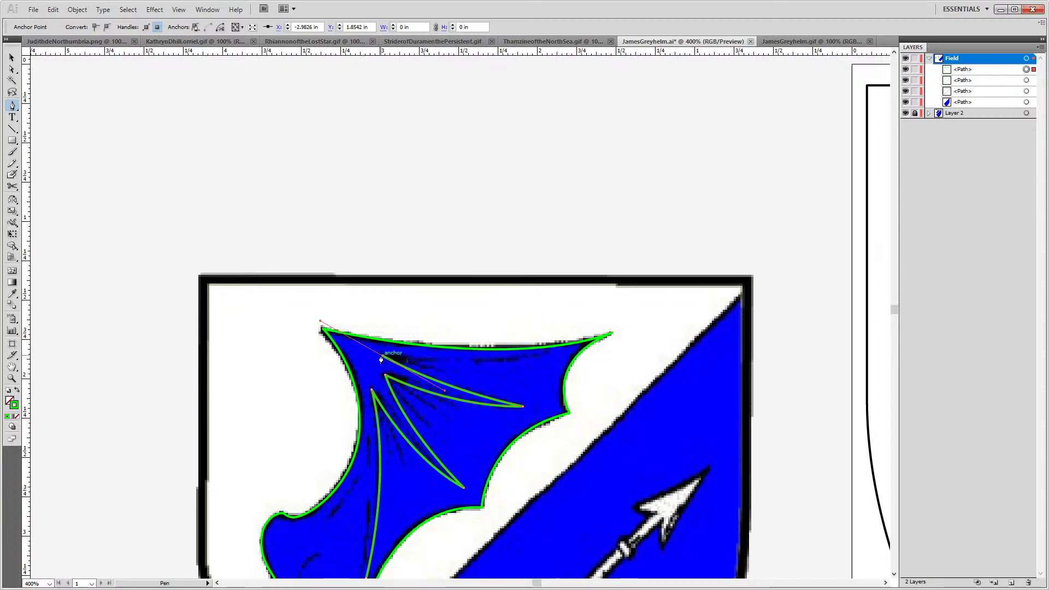
left_click(380, 360)
left_click_drag(546, 357, 637, 335)
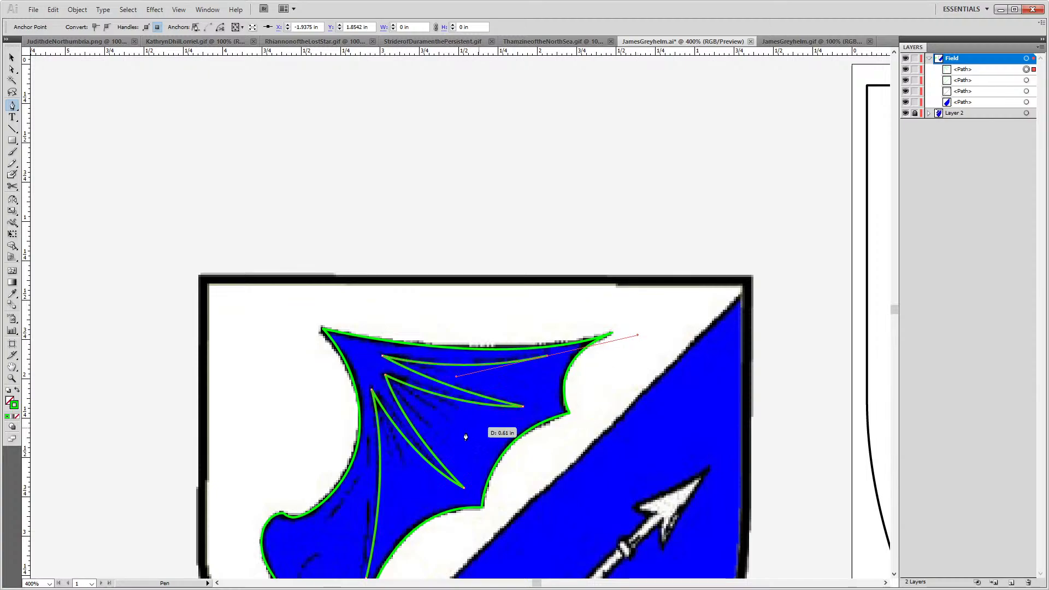
left_click_drag(393, 448, 488, 356)
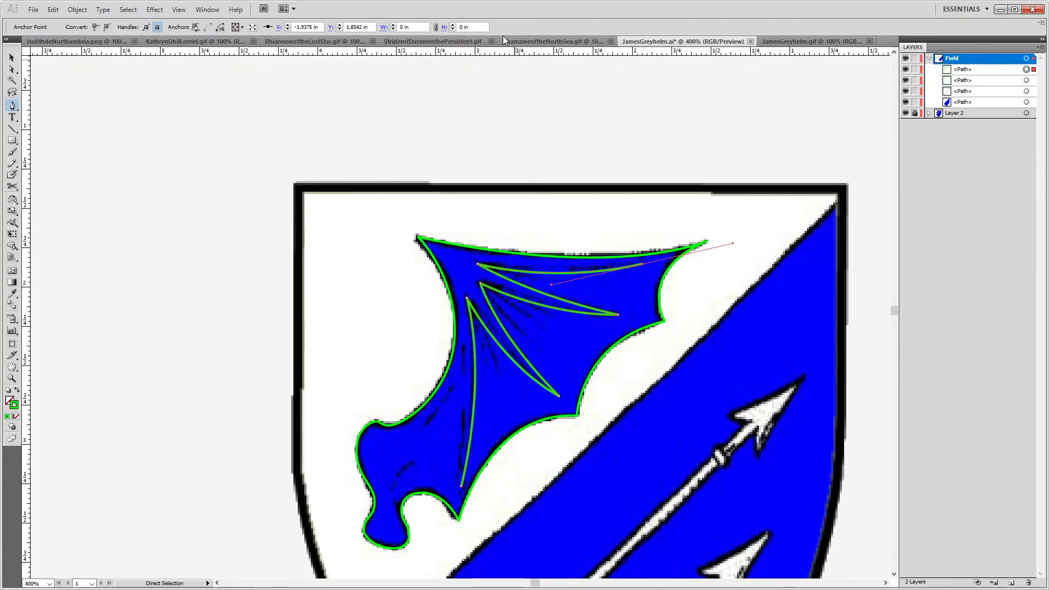
Draw two more short curved veins inside the wing and its lower lobe
left_click(419, 430)
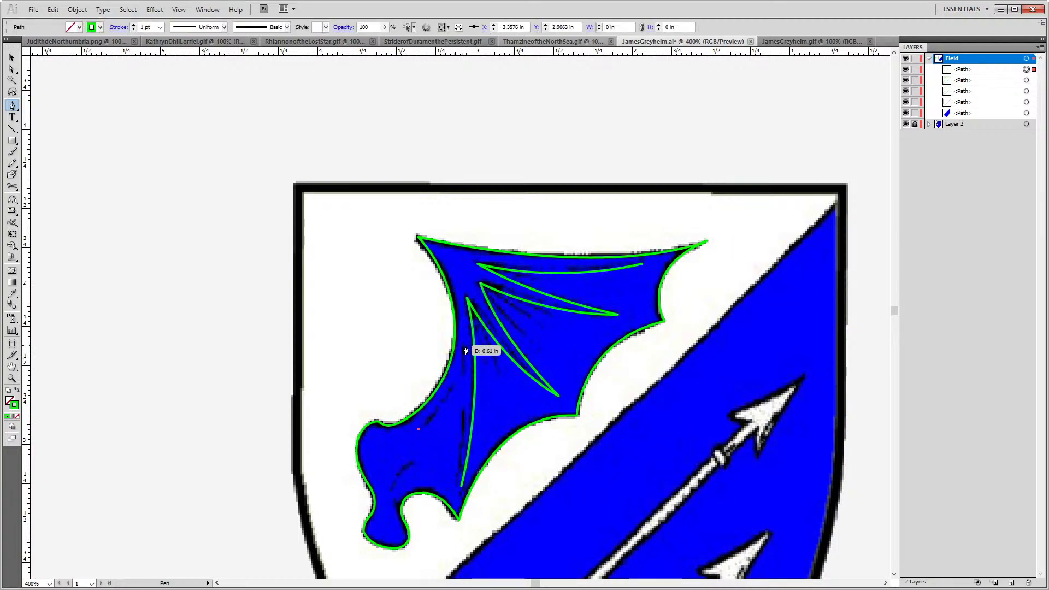
left_click_drag(466, 348, 465, 300)
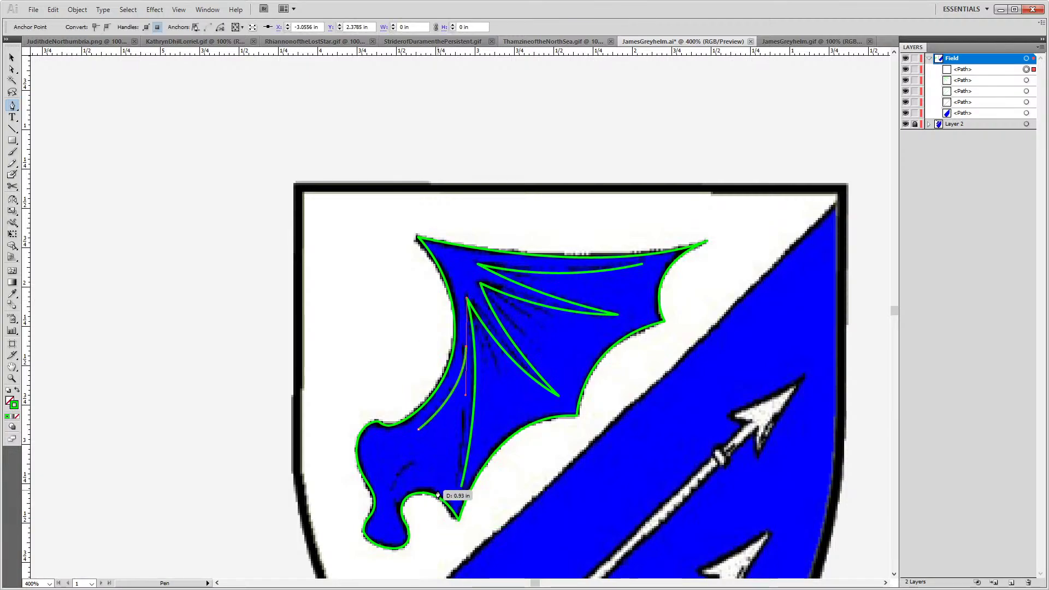
left_click(393, 502)
left_click_drag(418, 461, 453, 451)
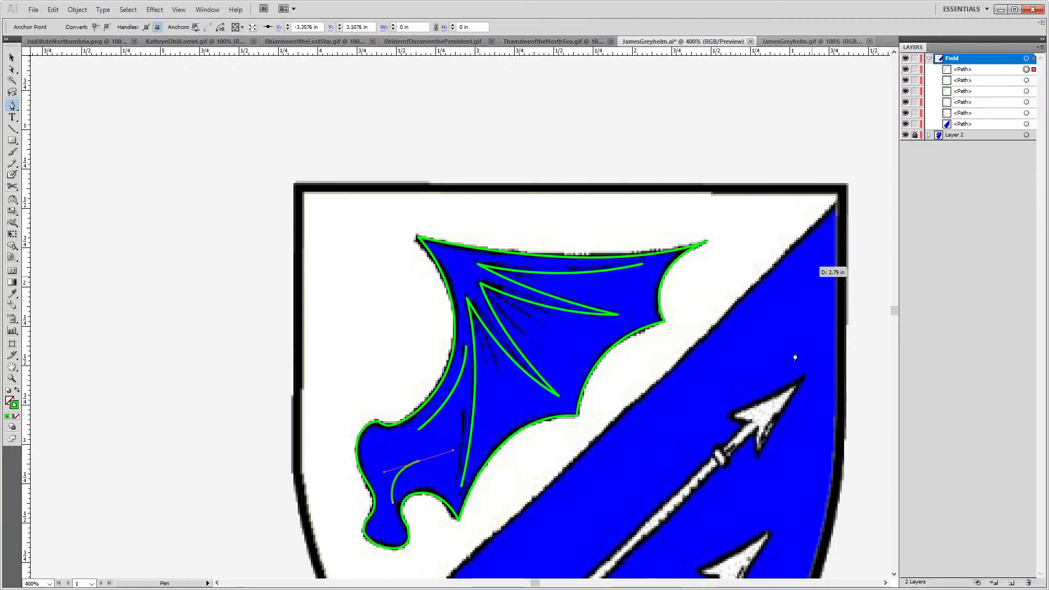
scroll(606, 230, "right", 3)
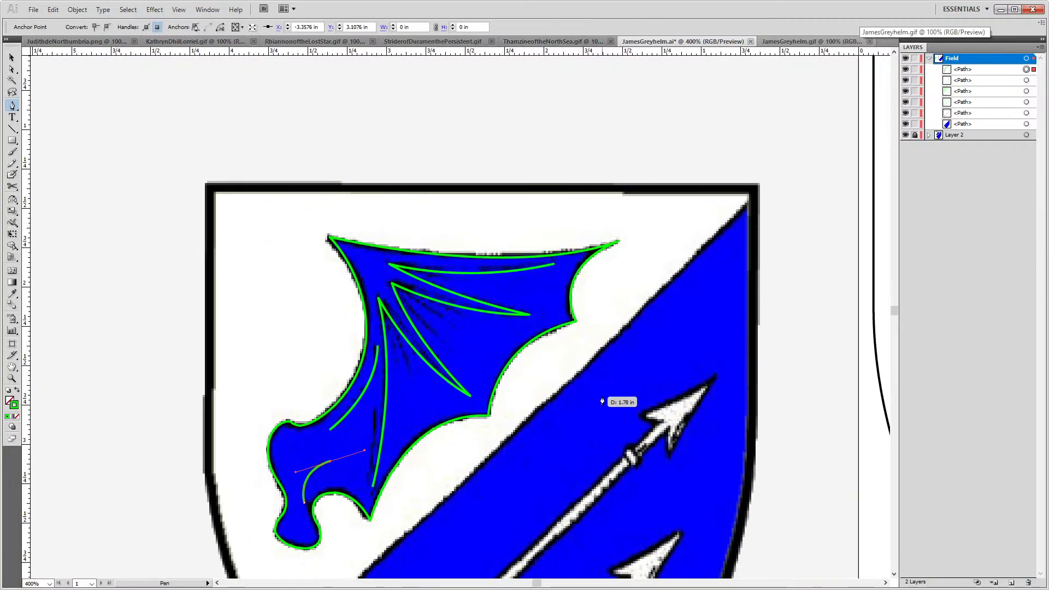
Select all the traced wing paths and change their stroke to black
key("v")
left_click(131, 220)
left_click_drag(116, 206, 612, 546)
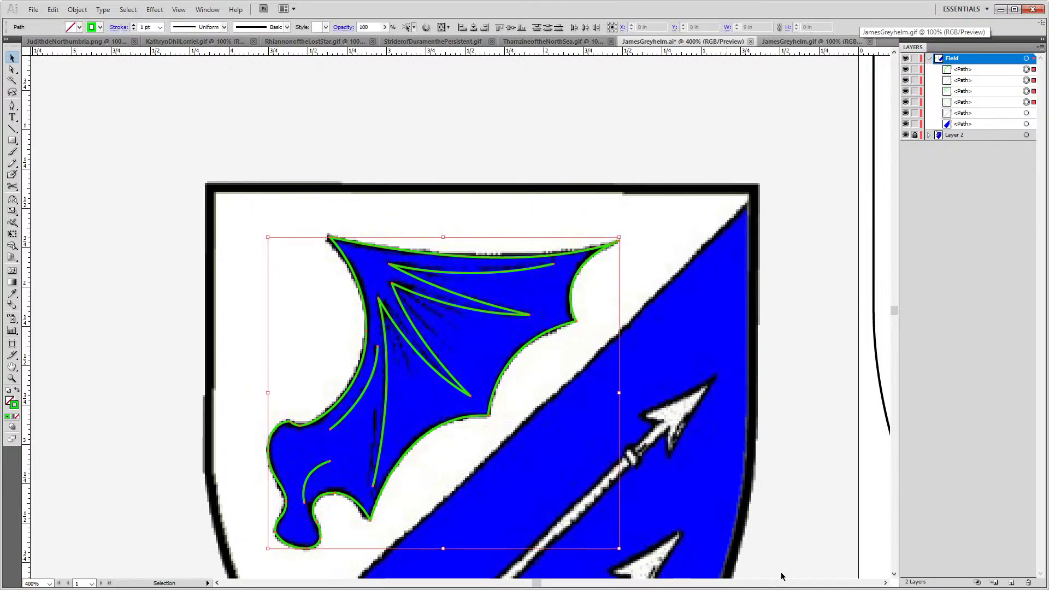
double_click(13, 404)
left_click(392, 355)
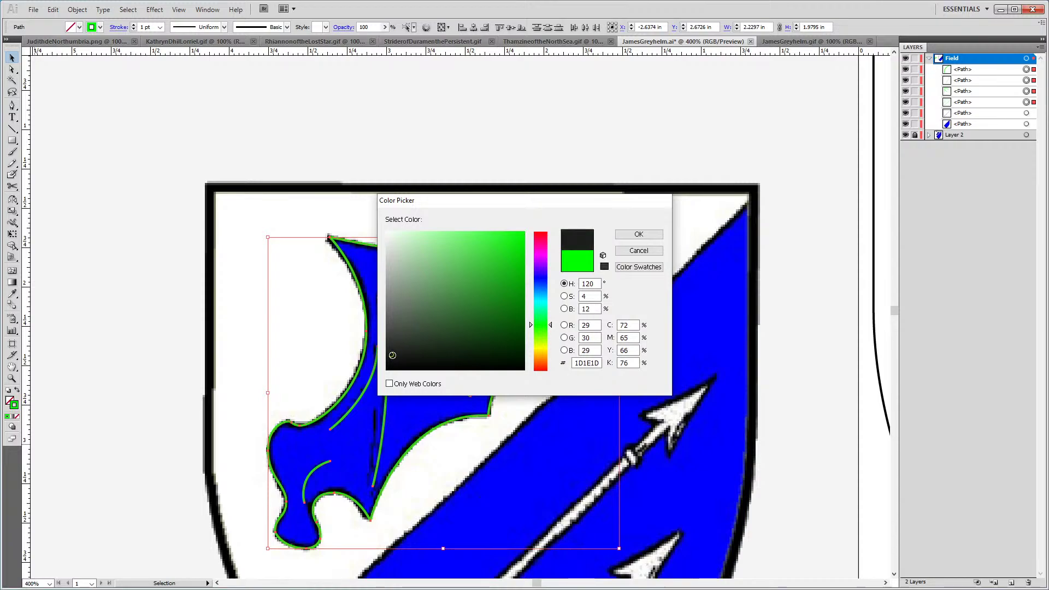
left_click_drag(392, 356, 380, 378)
left_click(658, 234)
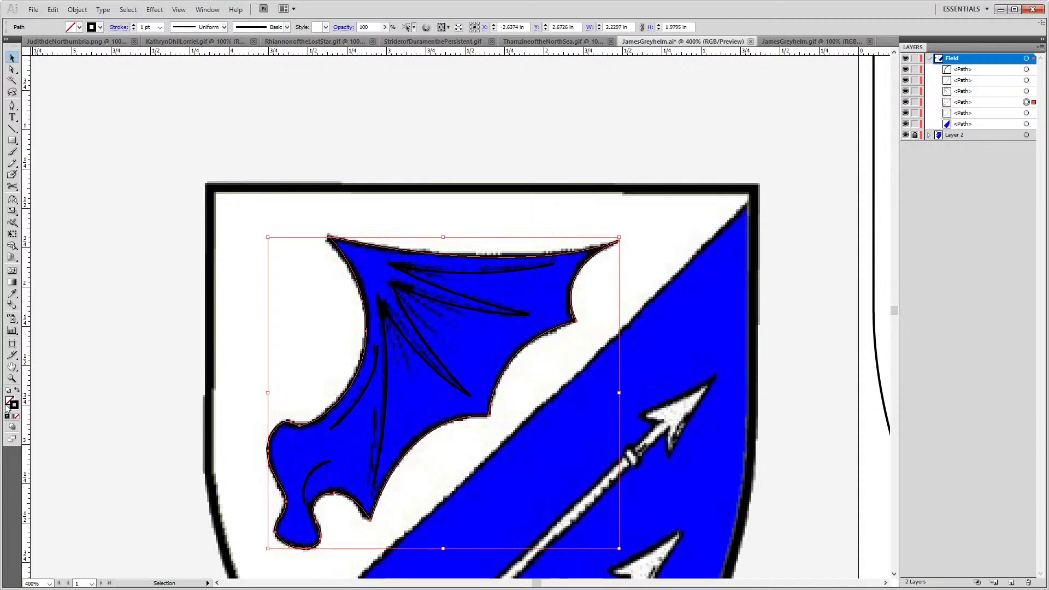
Fill the wing with blue (0, 0, 255) and deselect it
double_click(10, 403)
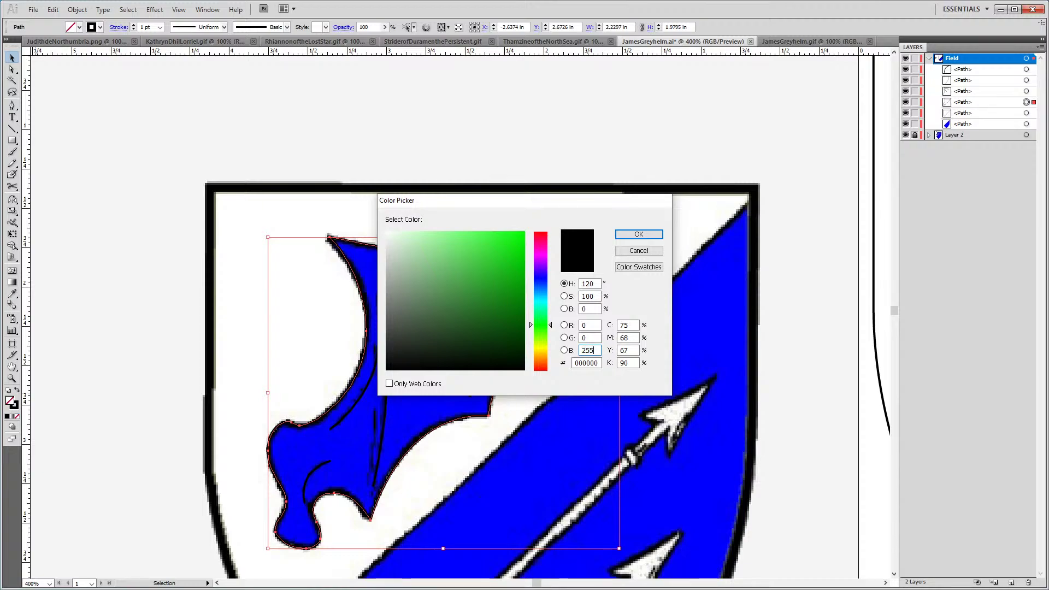
key("Return")
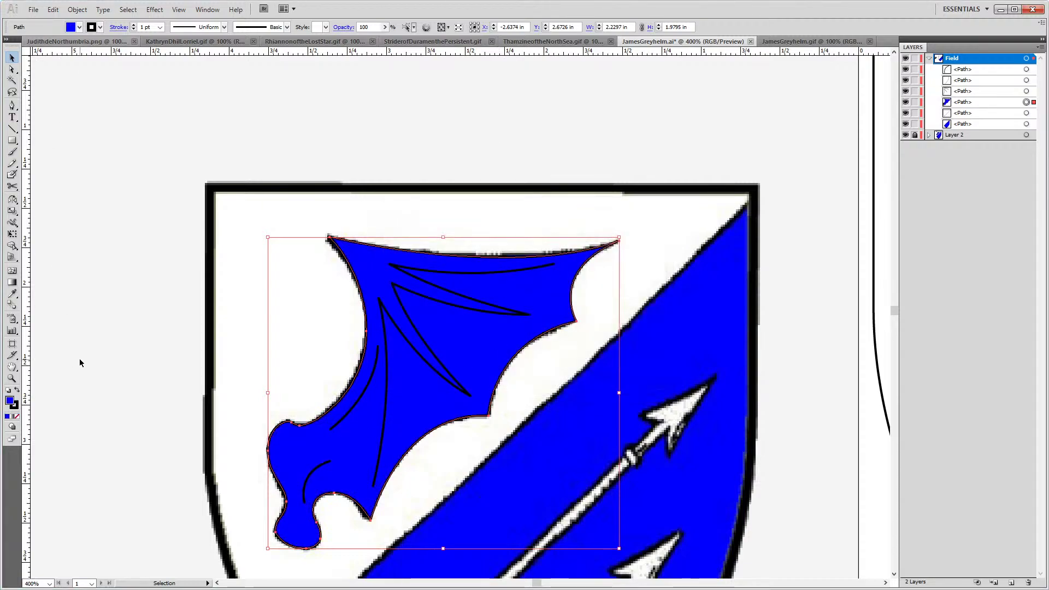
left_click(128, 421)
scroll(291, 161, "down", 2, "alt")
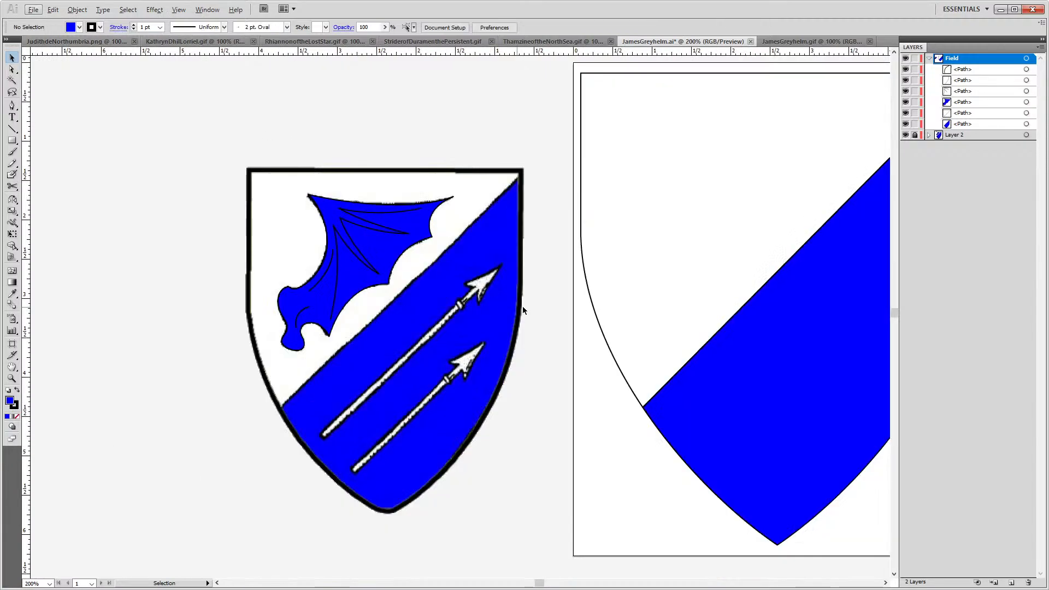
Select the four wing paths and group them with Ctrl+G
left_click(600, 262)
left_click_drag(147, 147, 357, 303)
left_click_drag(166, 145, 454, 365)
key("ctrl+g")
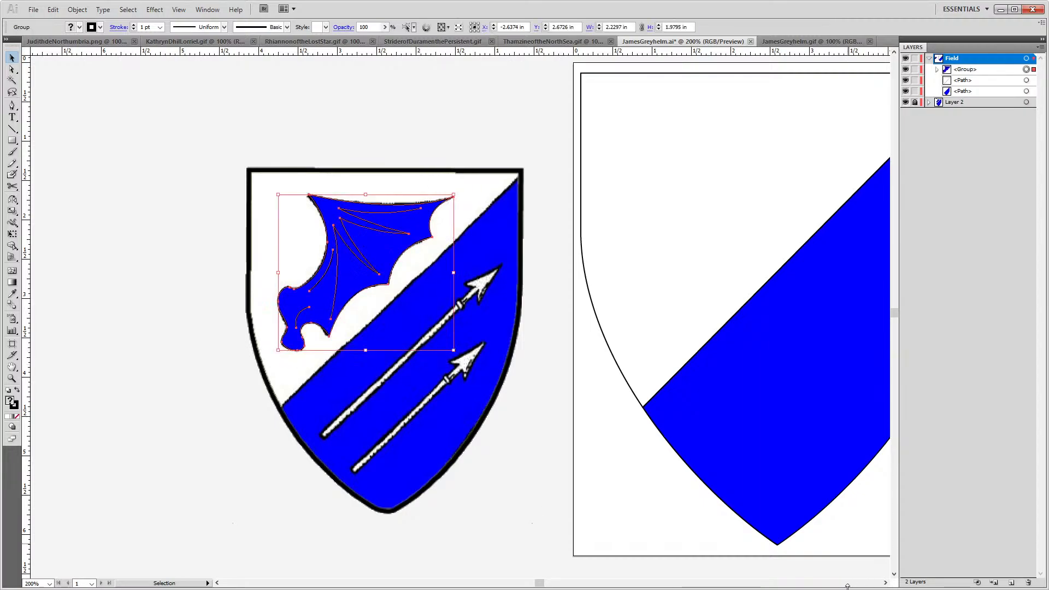
Move the wing group onto the shield's white area, enlarge it to about 3.31 × 2.94 in, and nudge it
left_click_drag(196, 396, 79, 445)
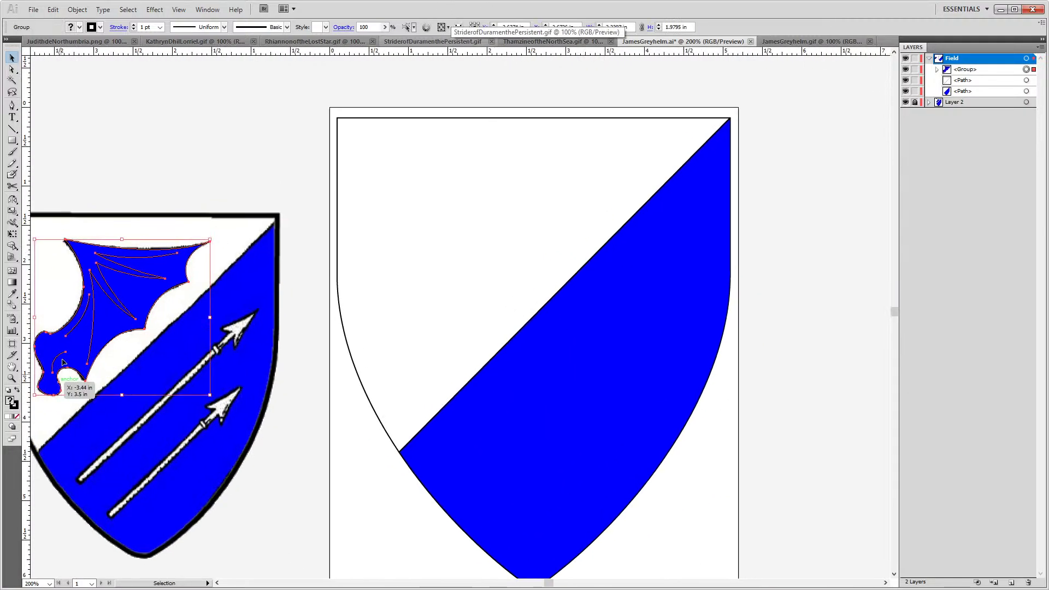
left_click_drag(79, 346, 434, 269)
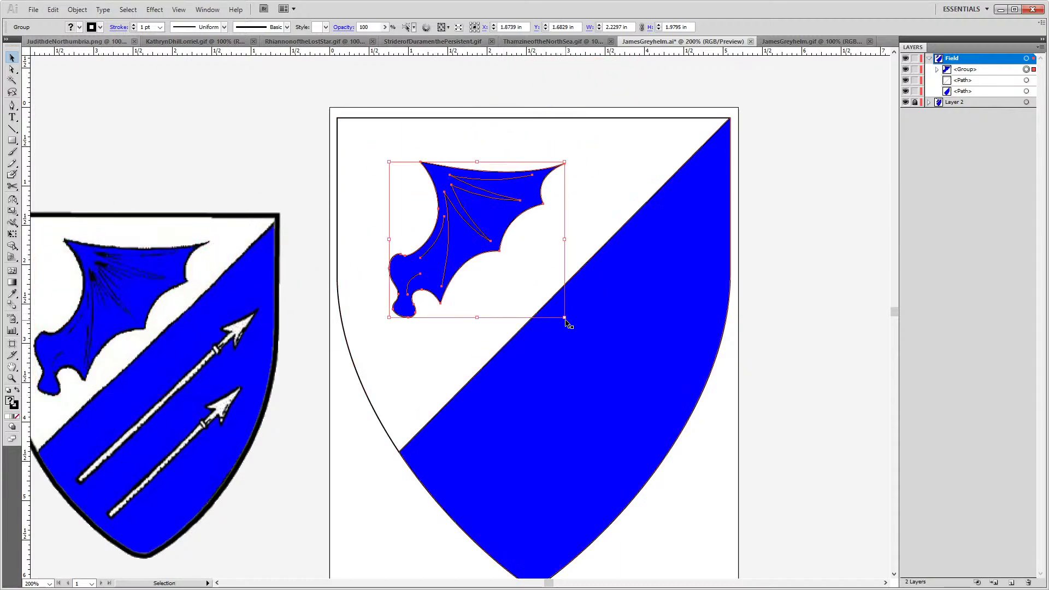
left_click_drag(565, 320, 606, 356)
key("shift+Down")
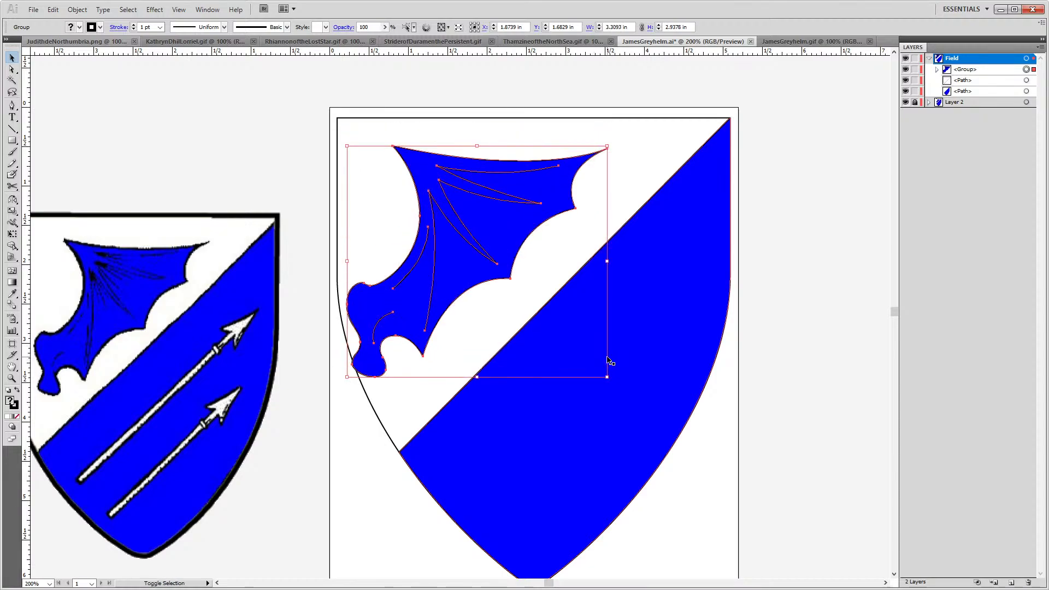
key("shift+Right")
key("shift+Right")
key("shift+Right")
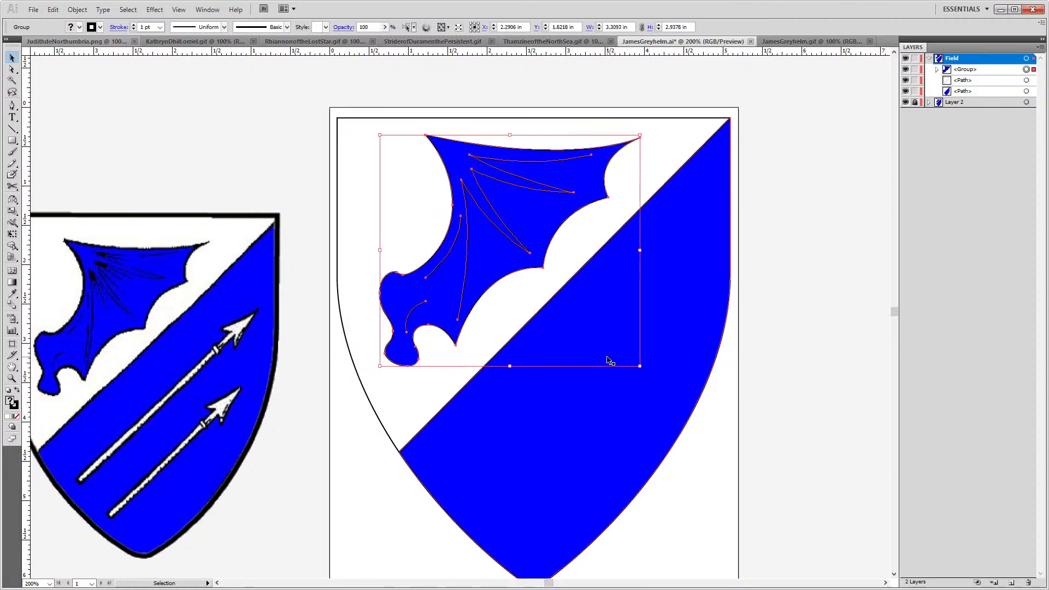
key("Down")
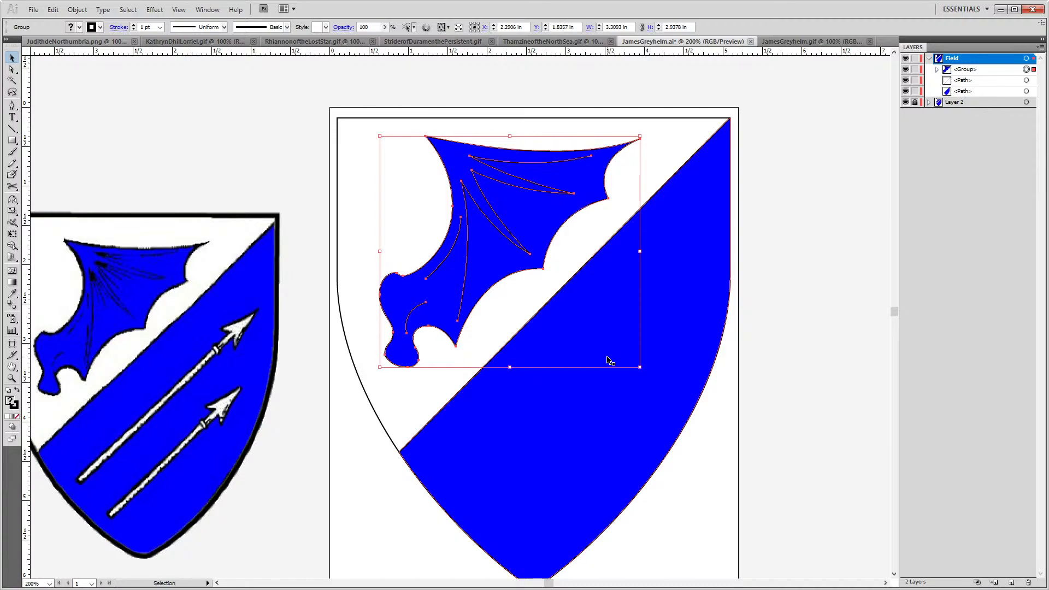
left_click(770, 326)
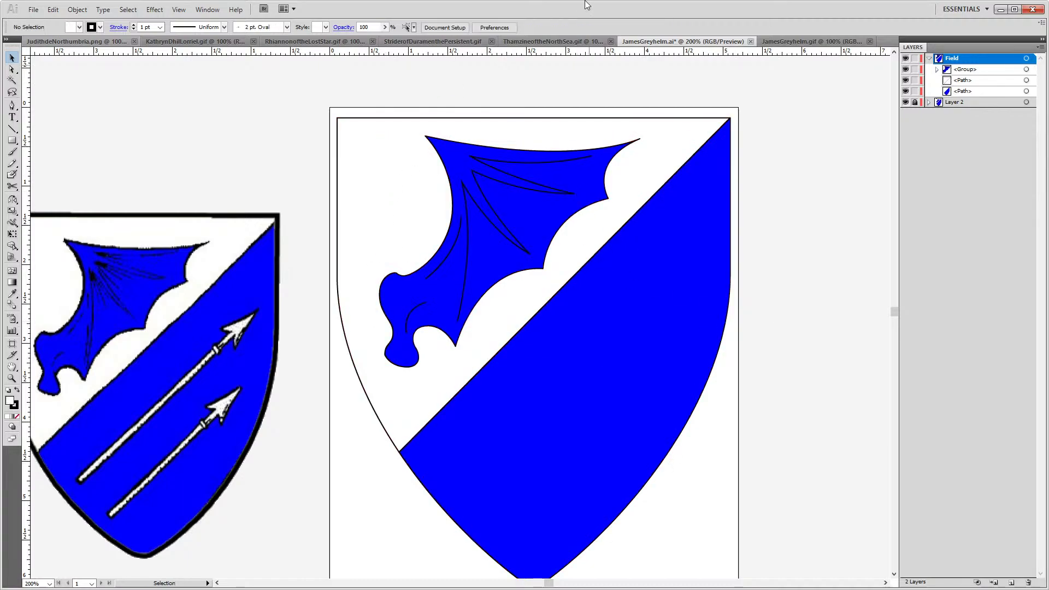
Unlock Layer 2, rotate the reference shield image about 45° so the arrows stand upright, and relock it
left_click_drag(204, 304, 363, 254)
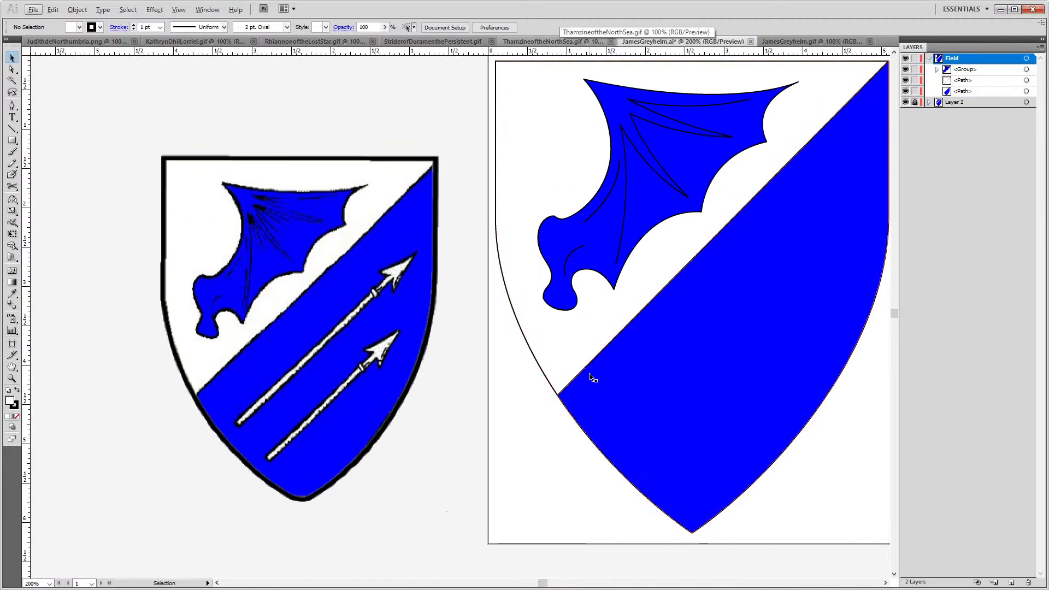
scroll(322, 386, "up", 2)
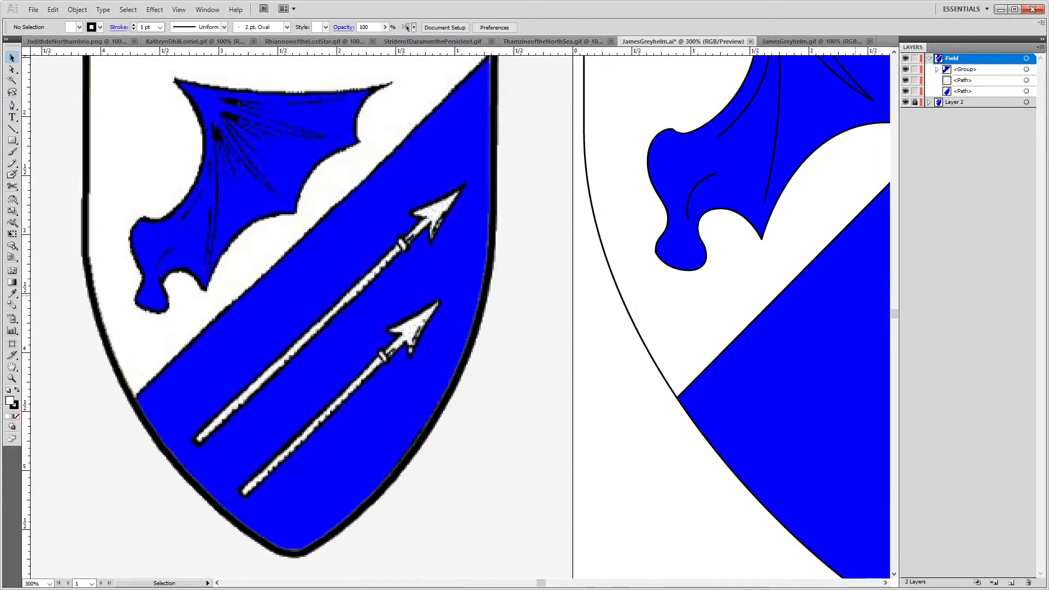
left_click(914, 103)
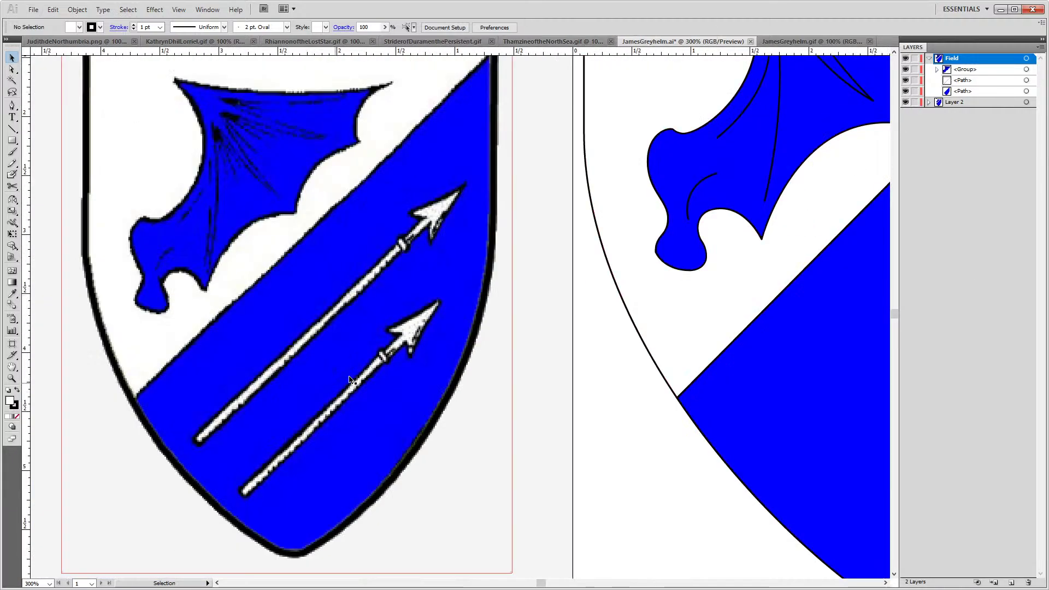
left_click(358, 377)
scroll(535, 496, "down", 2)
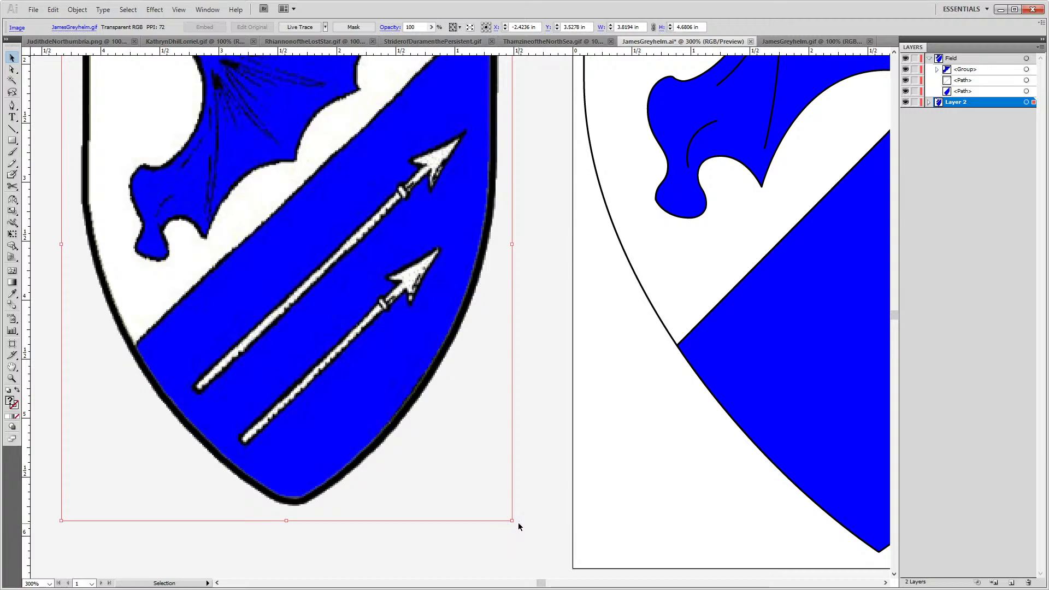
left_click_drag(515, 521, 651, 277)
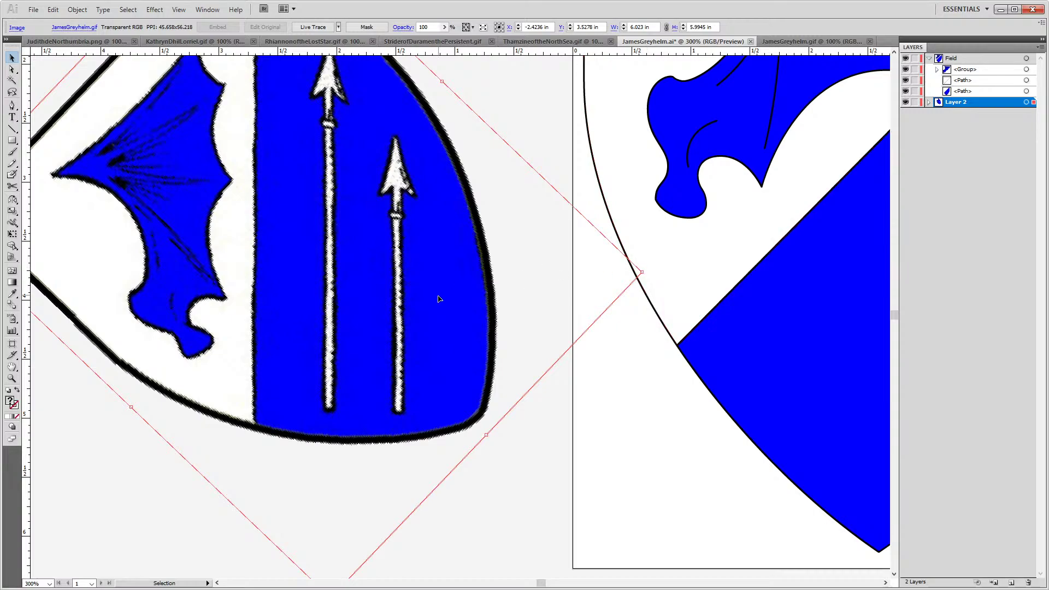
left_click_drag(359, 320, 447, 358)
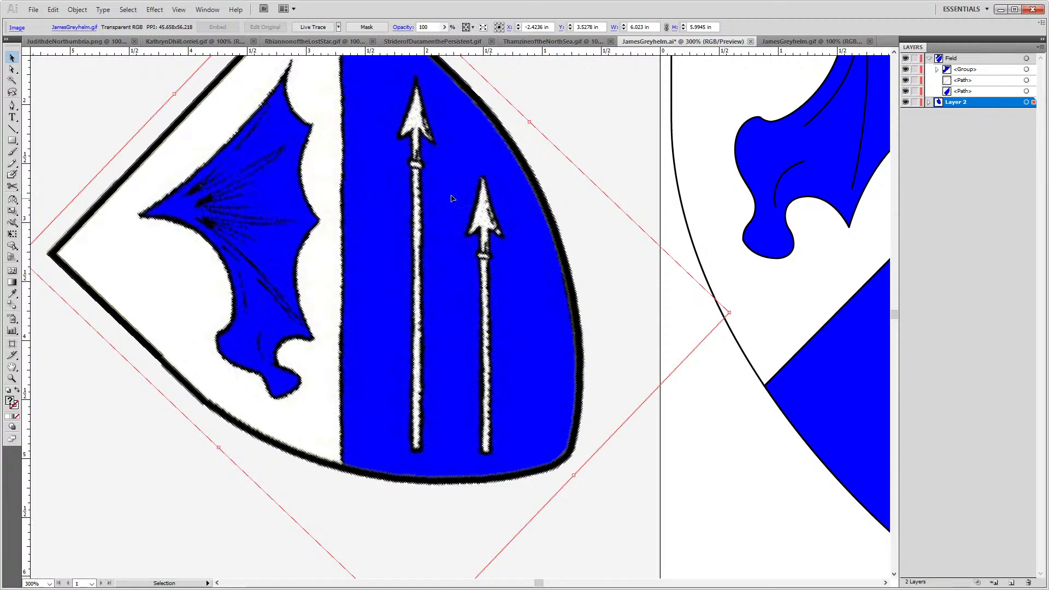
left_click(915, 102)
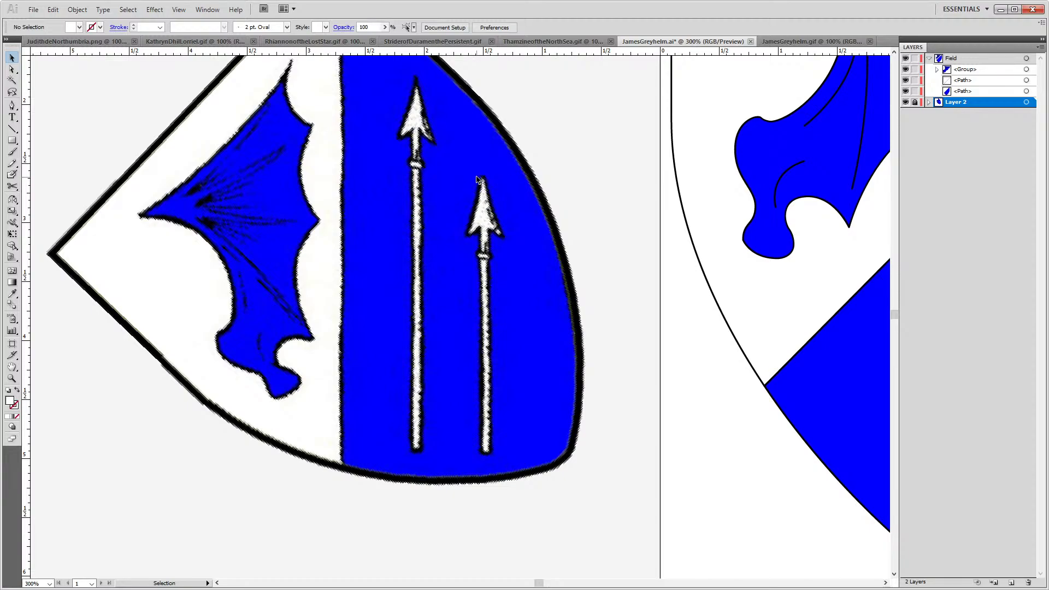
key("m")
On the Field layer, draw a thin 0.0694 × 2.412 in rectangle over the arrow shaft, swapping fill and stroke
left_click(975, 59)
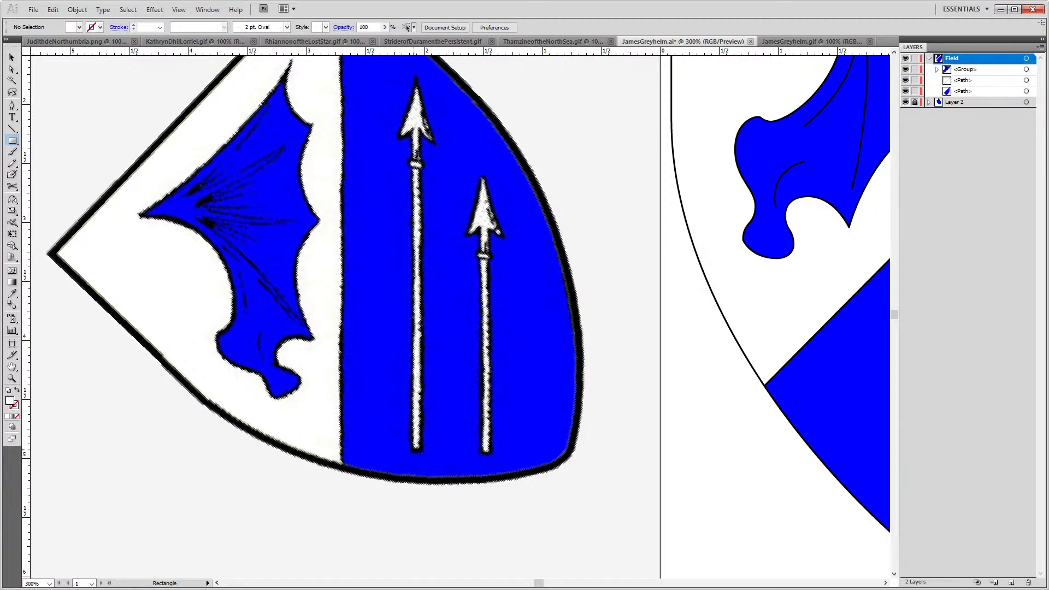
left_click_drag(413, 450, 421, 164)
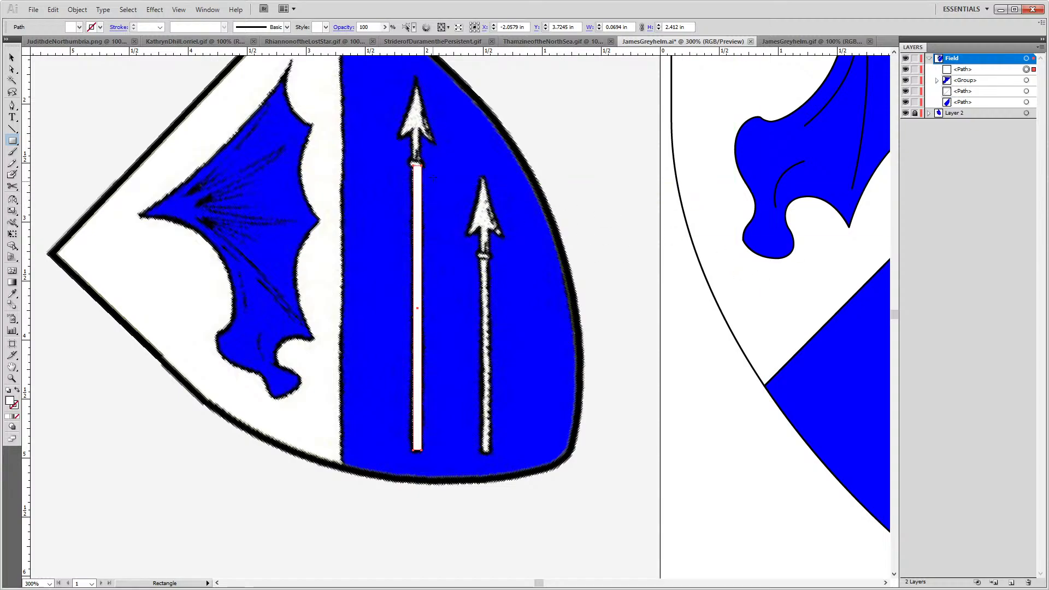
scroll(384, 147, "up", 4)
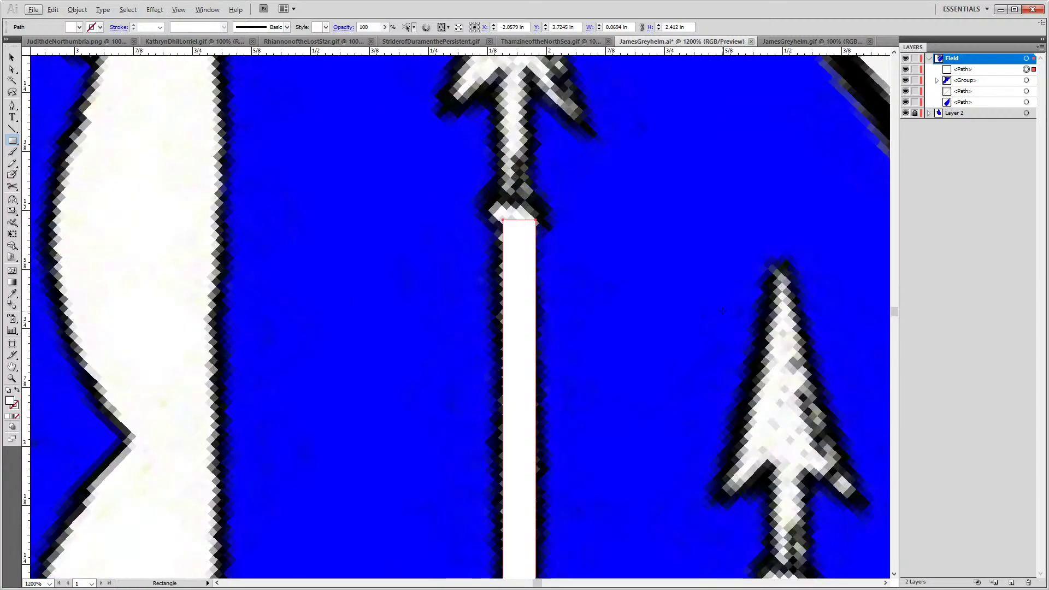
scroll(722, 310, "down", 1)
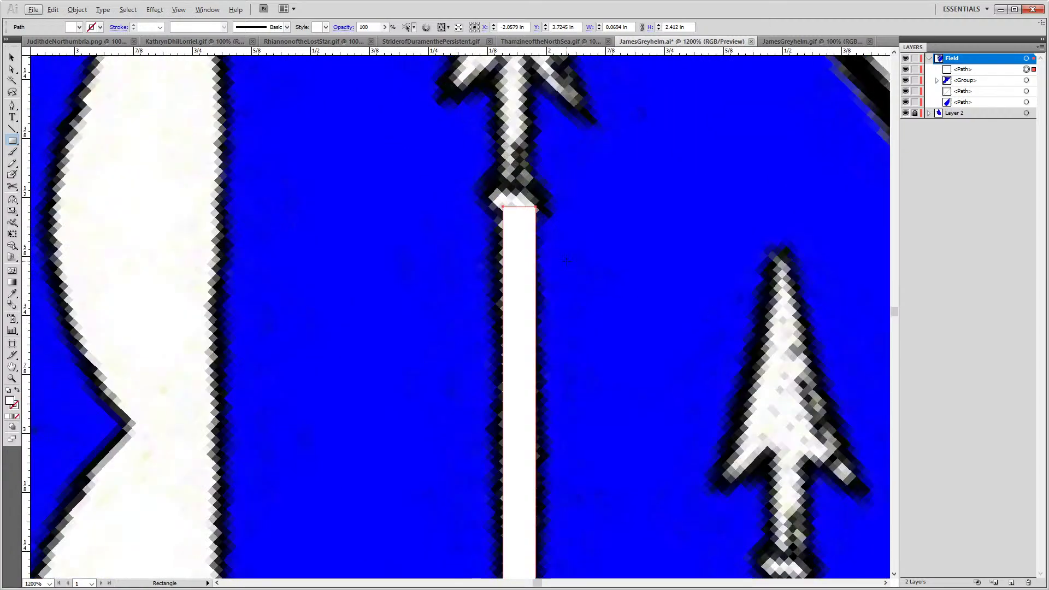
left_click(17, 389)
Set the rectangle's stroke to bright green 00FF00 (R 0, G 255, B 0)
double_click(16, 404)
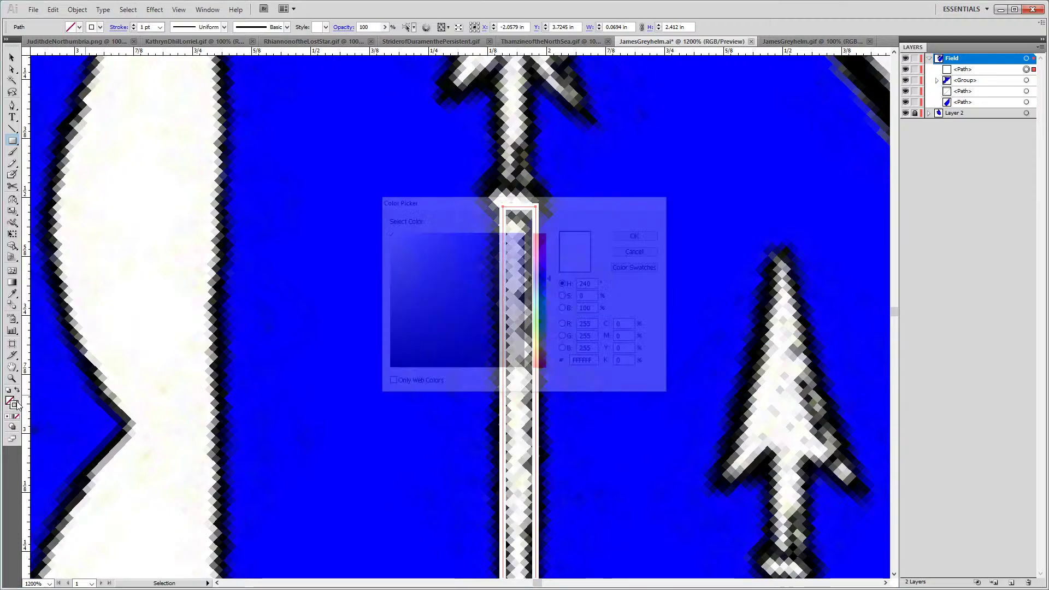
double_click(597, 327)
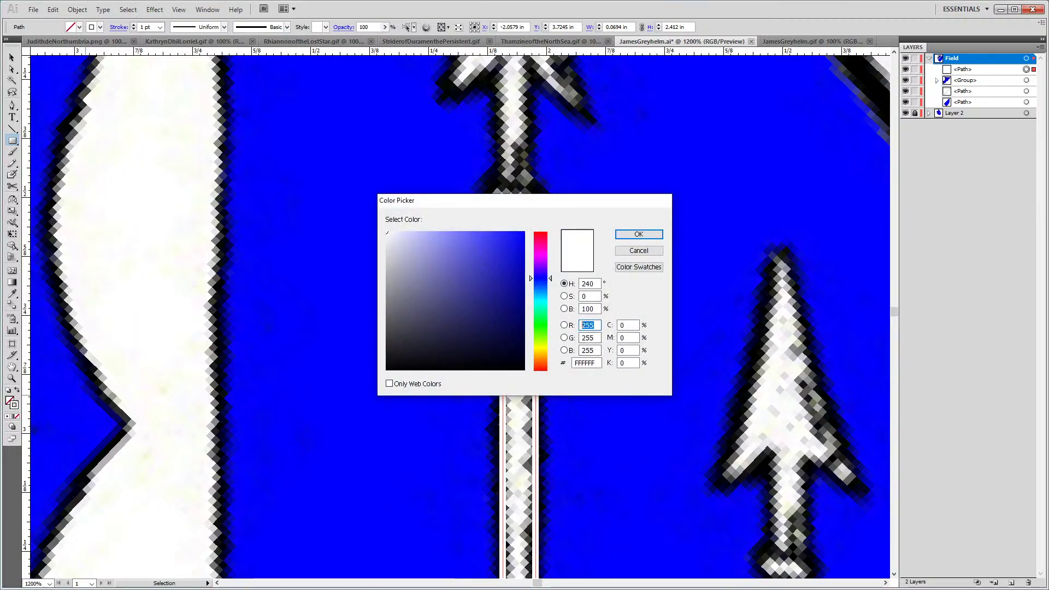
type("0")
key("Tab")
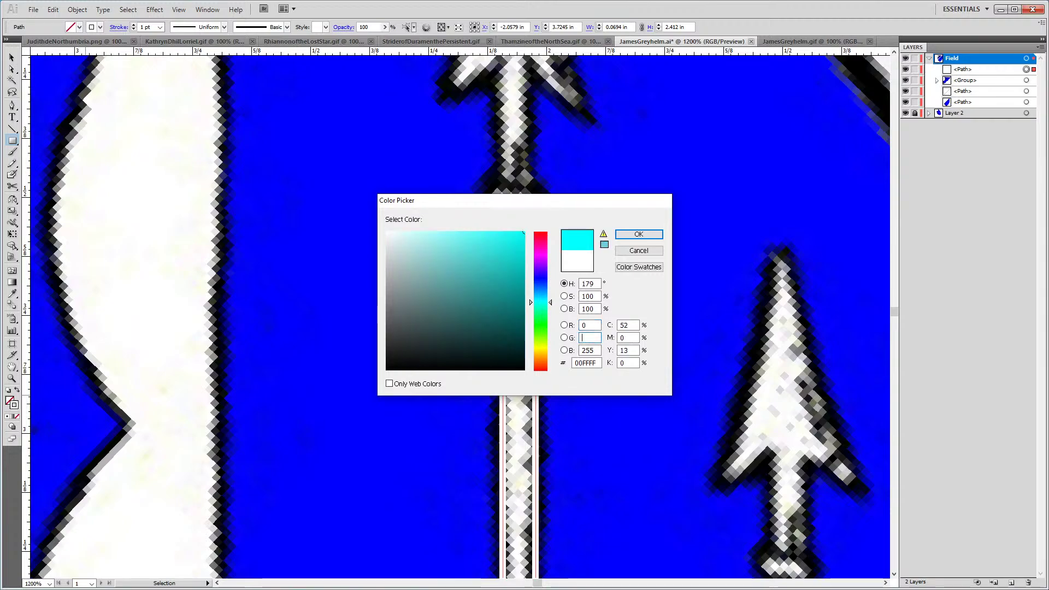
key("Escape")
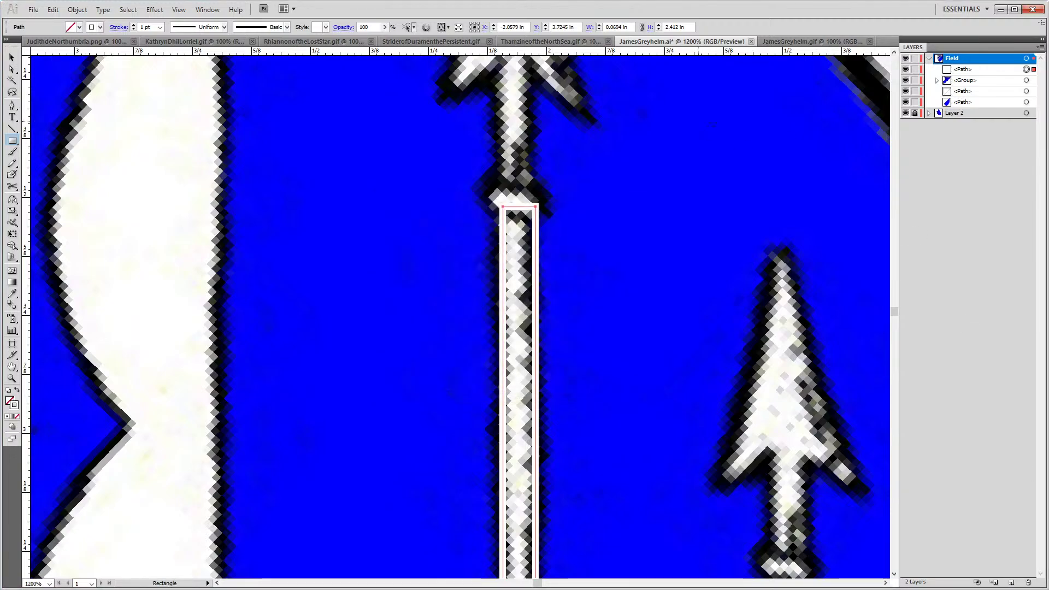
double_click(15, 406)
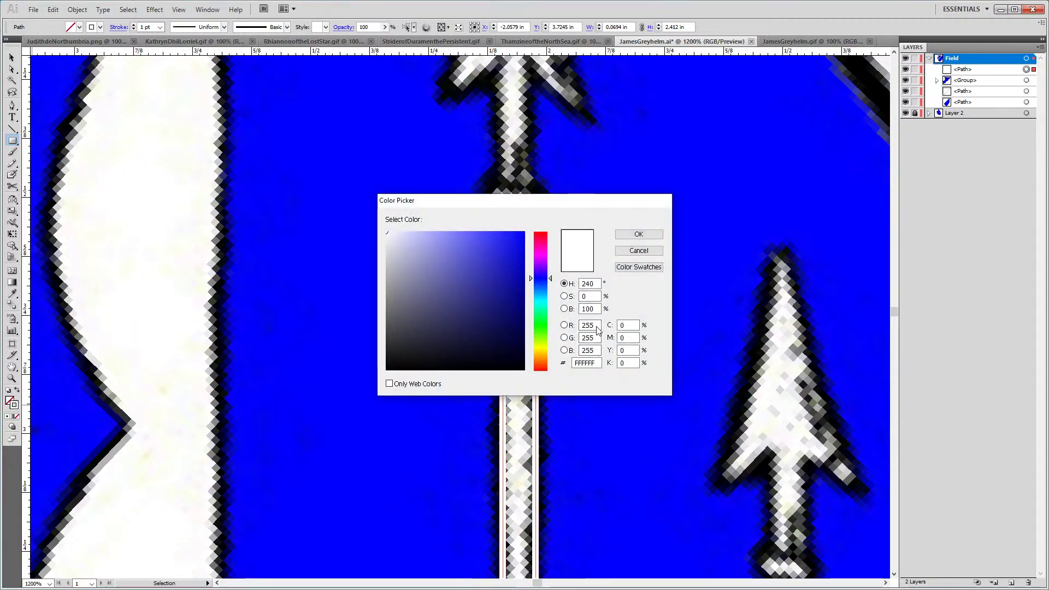
double_click(597, 325)
type("0")
key("Tab")
key("Tab")
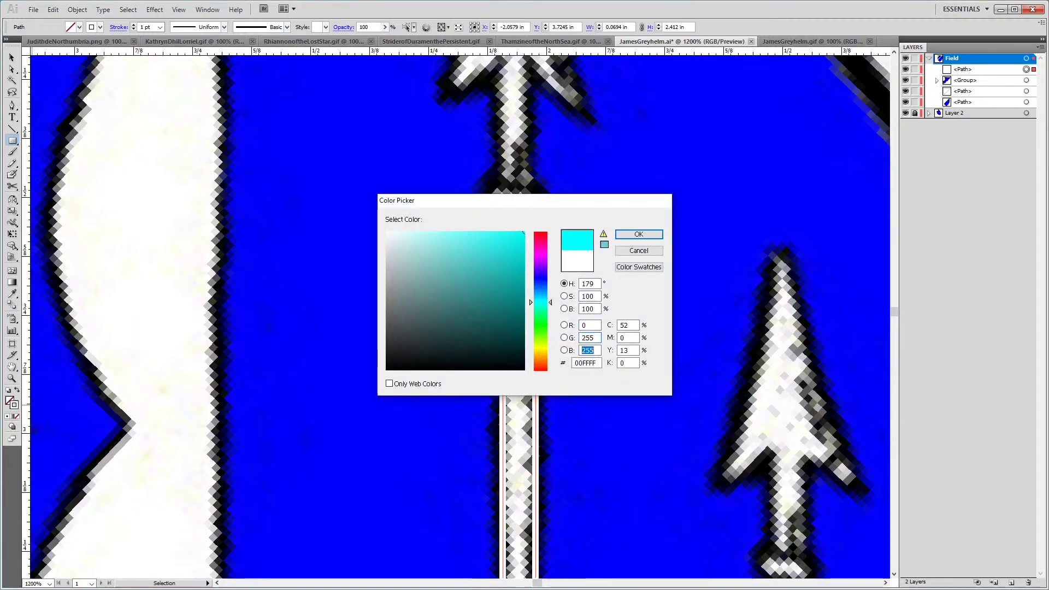
type("0")
key("Return")
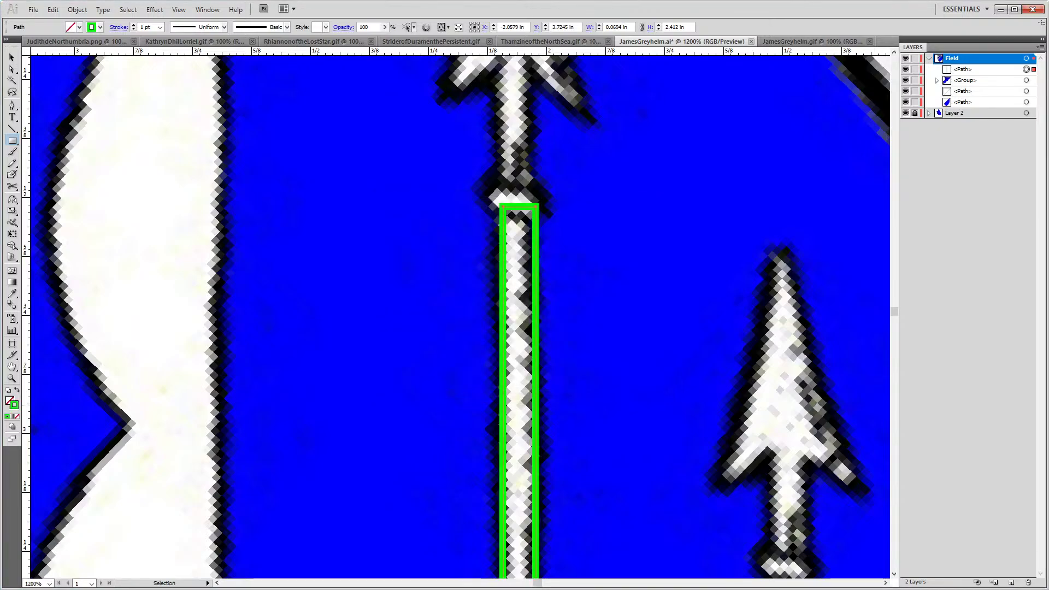
Nudge the green shaft rectangle's top-right corner up slightly
left_click_drag(785, 348, 568, 457)
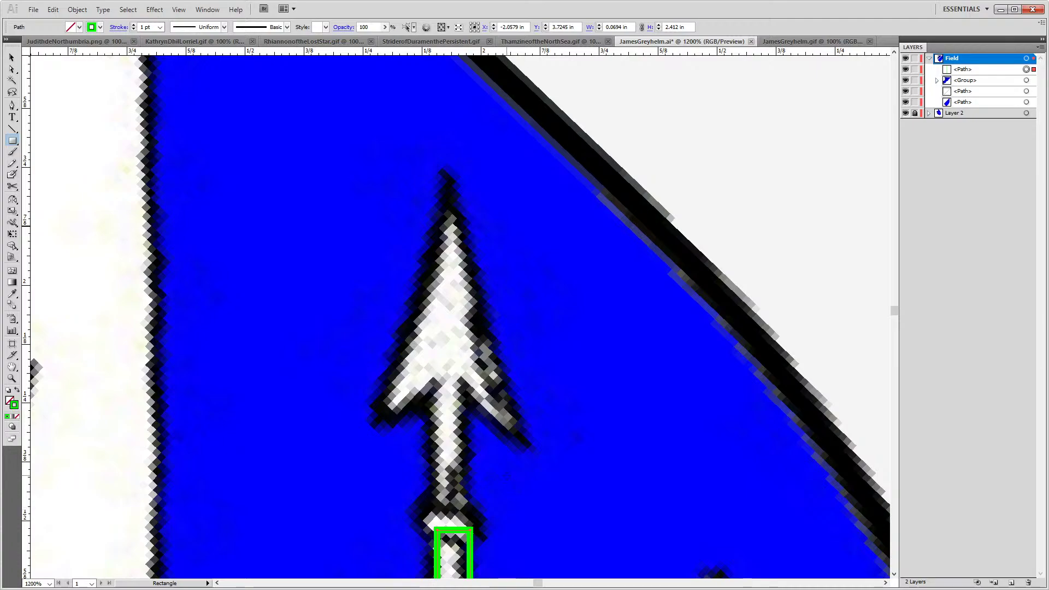
key("v")
key("f")
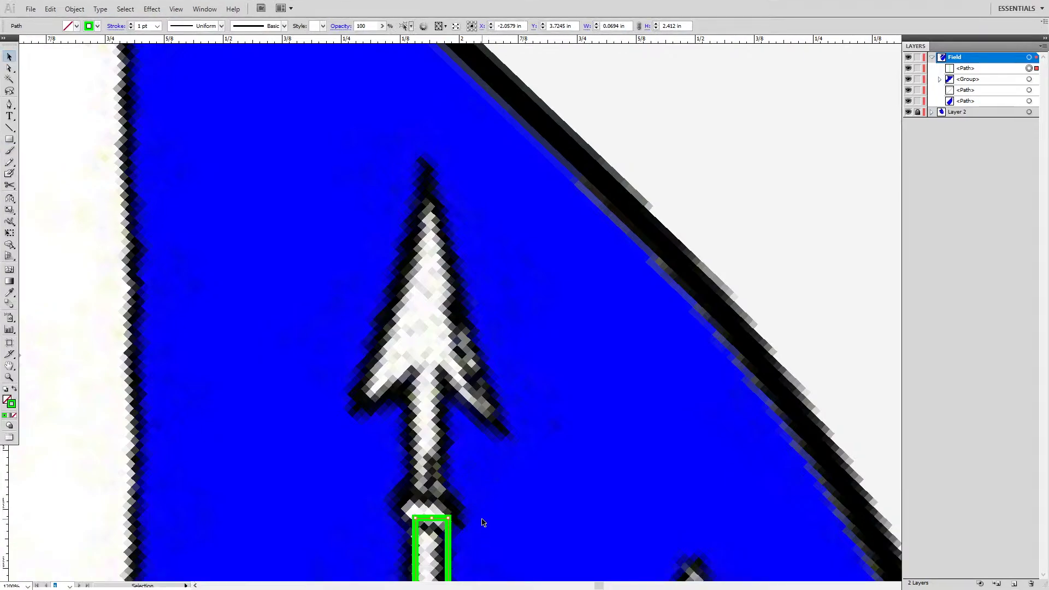
key("f")
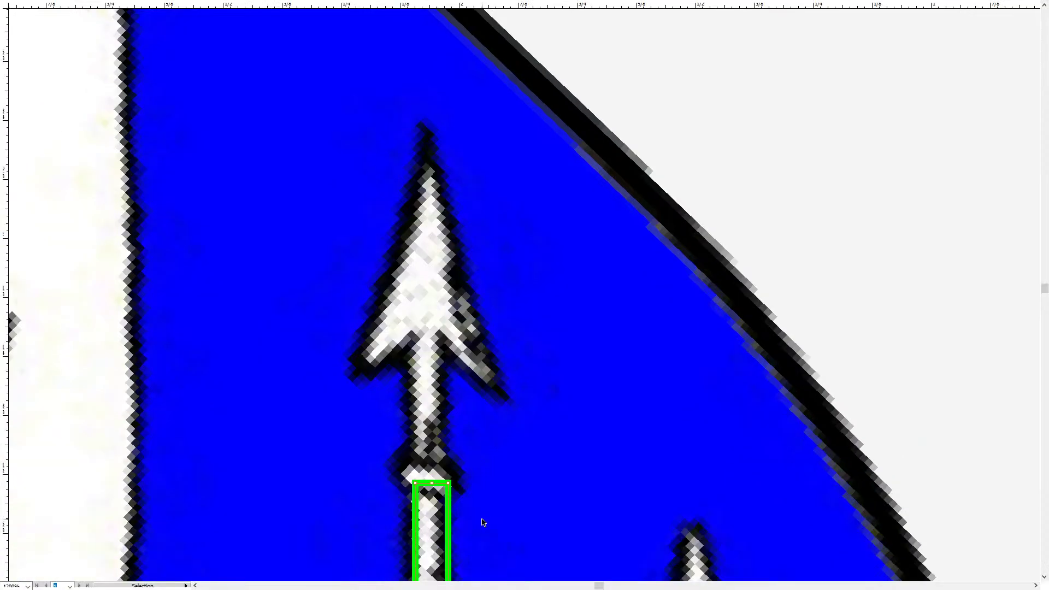
key("shift+f")
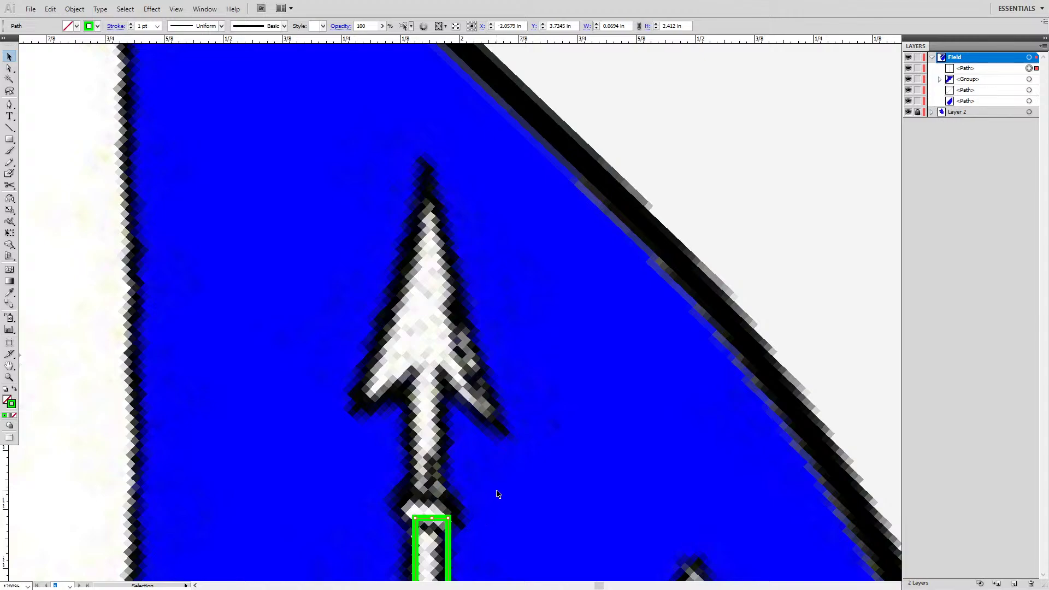
scroll(498, 495, "down", 5)
key("a")
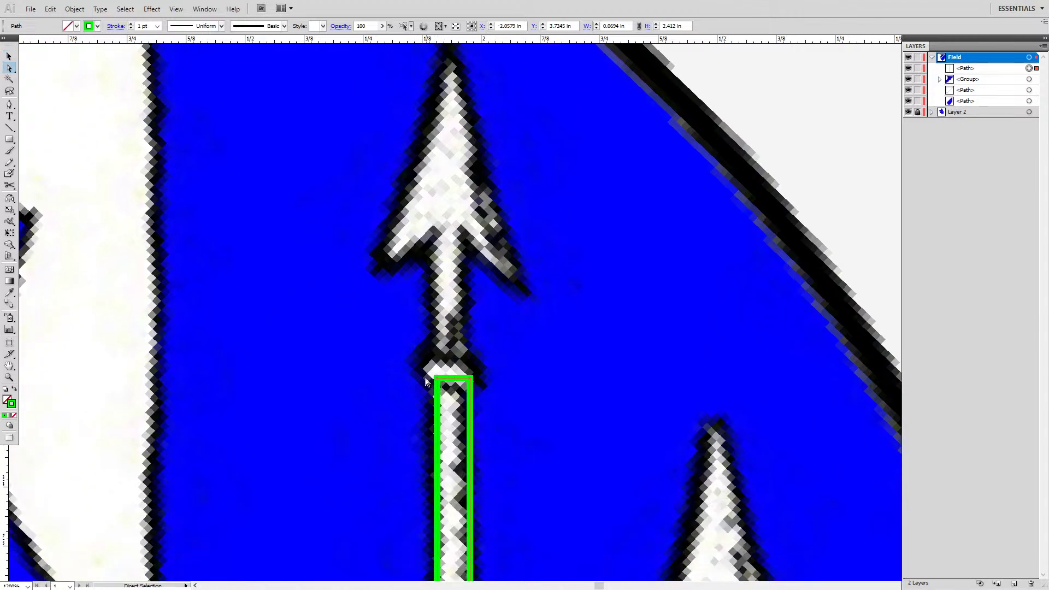
left_click(420, 378)
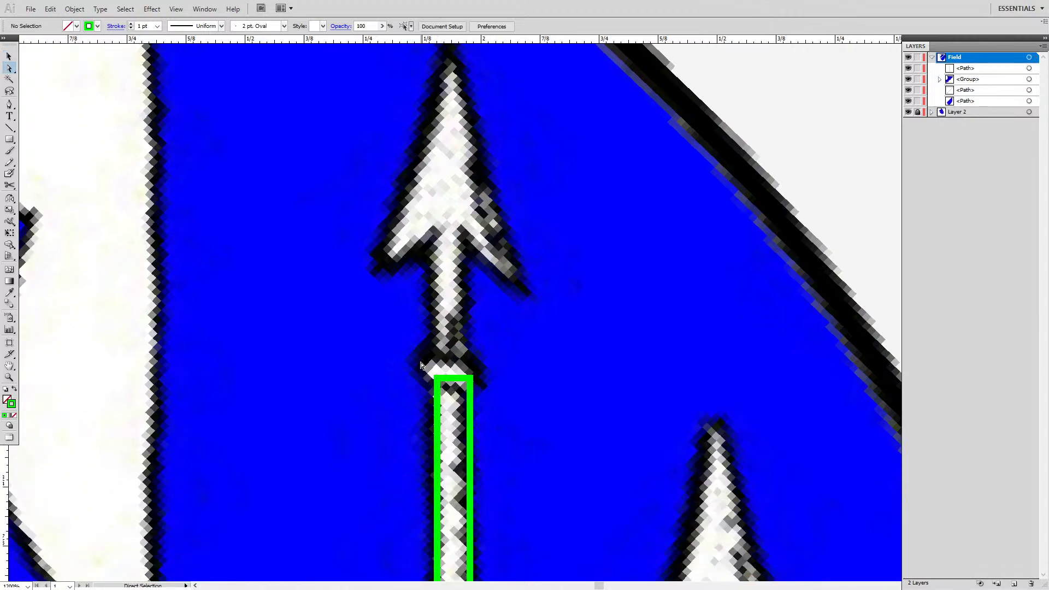
left_click(471, 378)
left_click_drag(473, 383, 471, 372)
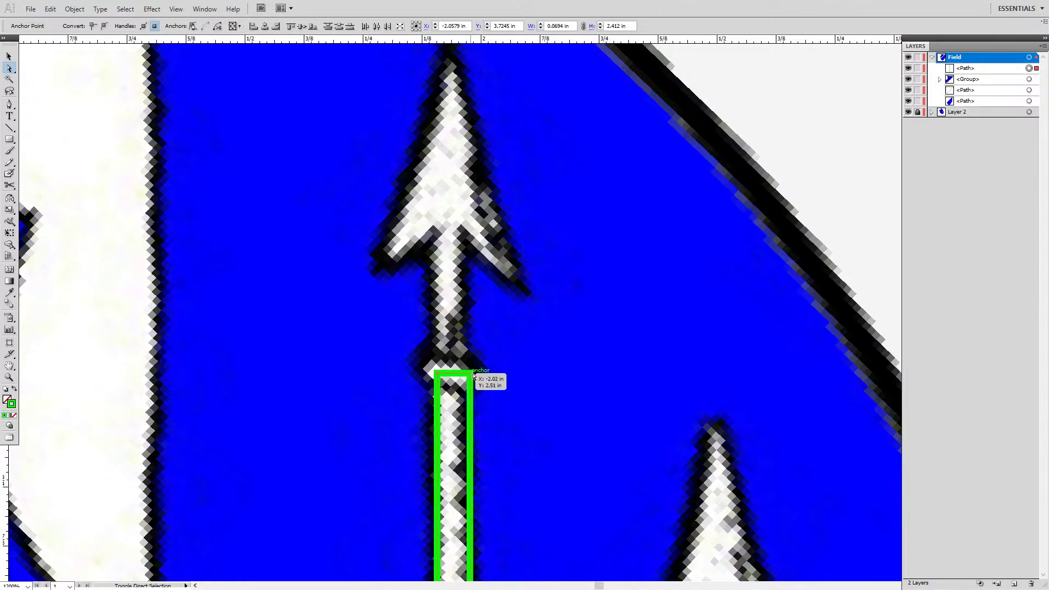
left_click(529, 381)
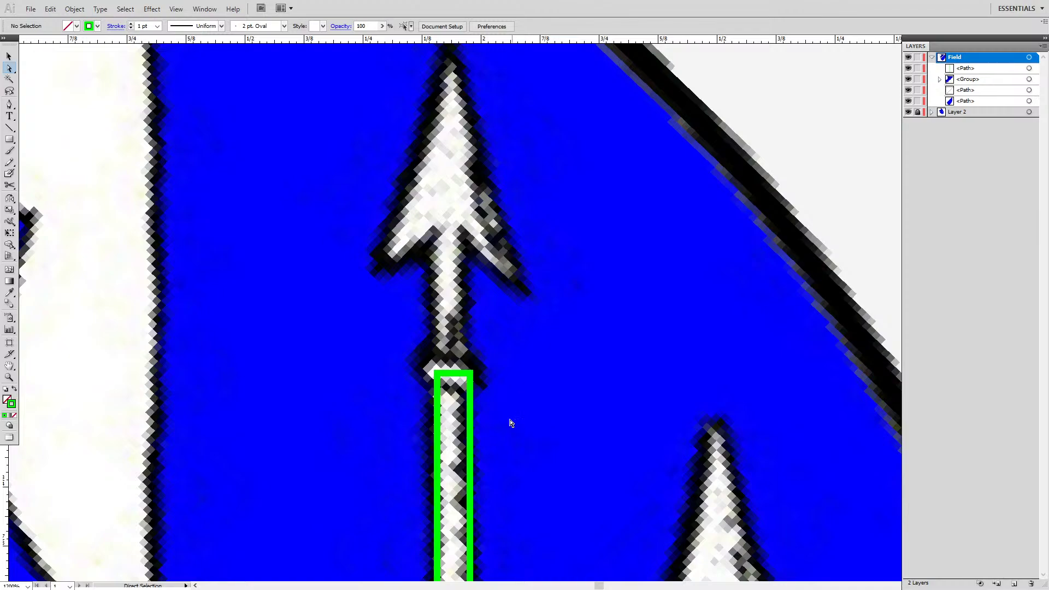
Draw a small rectangle (about 0.0694 × 0.2963 in) above the shaft and align its corners to it
left_click(470, 411)
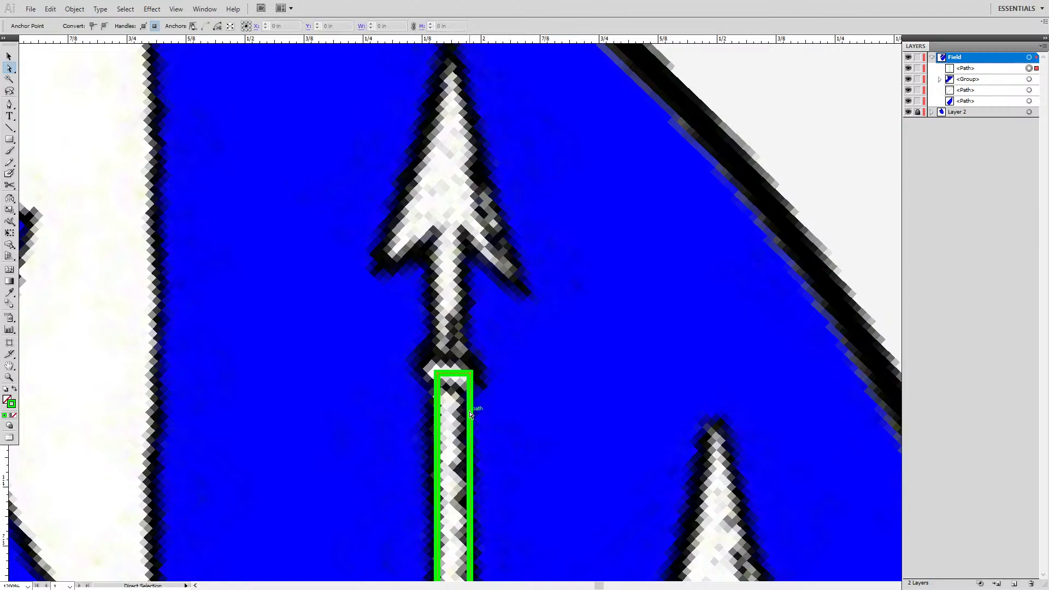
key("v")
left_click(9, 138)
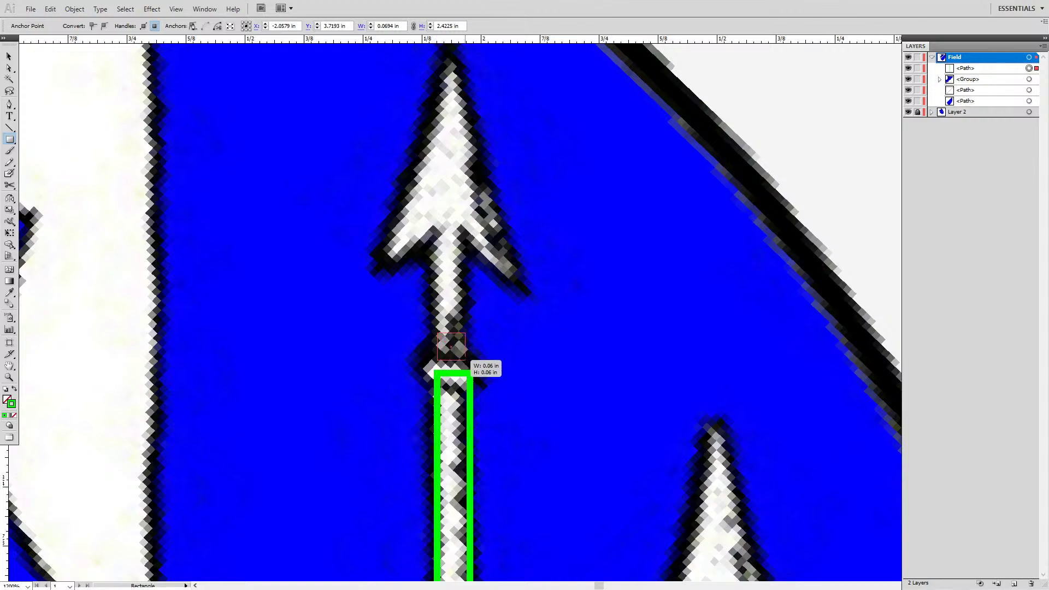
left_click_drag(468, 363, 435, 331)
key("a")
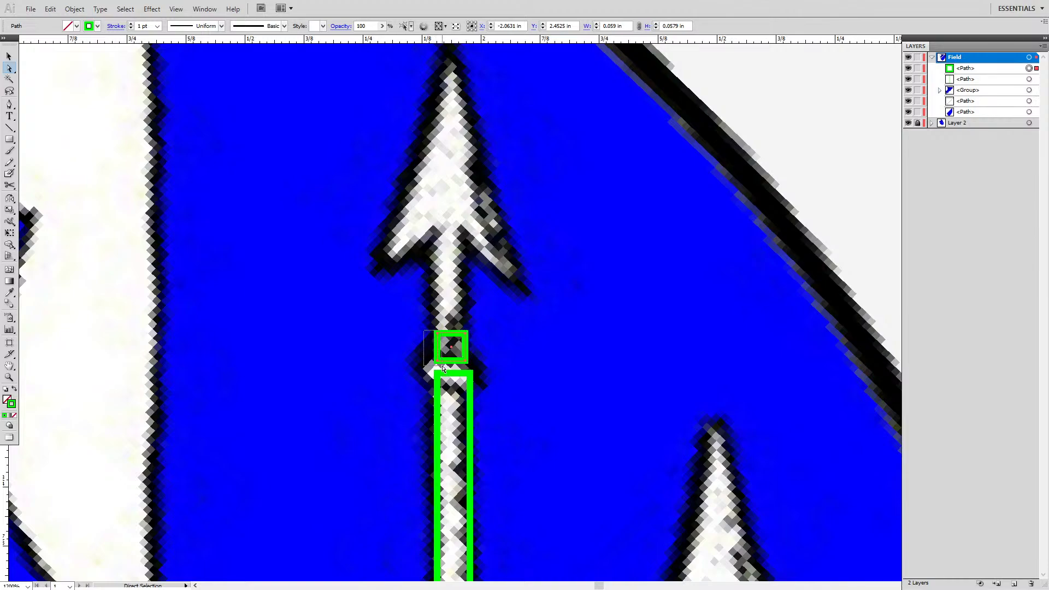
mouse_move(443, 369)
left_mouse_down()
mouse_move(432, 330)
mouse_move(429, 358)
mouse_move(411, 365)
mouse_move(437, 376)
left_mouse_up()
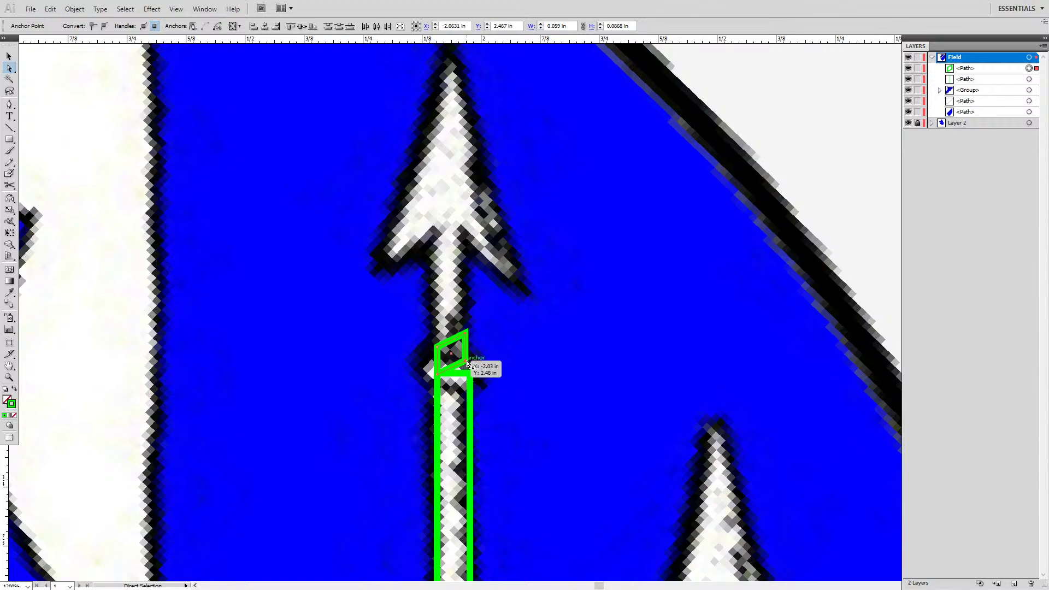
left_click_drag(466, 363, 471, 376)
left_click_drag(427, 340, 477, 340)
key("space")
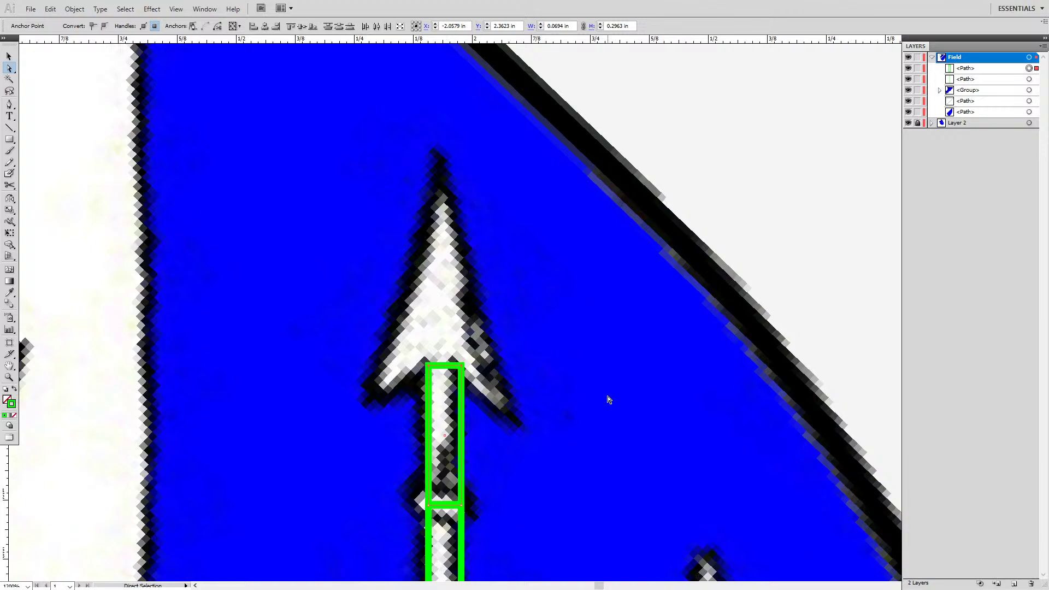
Add an anchor on the rectangle's top edge and pull it up to the arrow's tip
key("v")
key("p")
left_click(445, 371)
key("a")
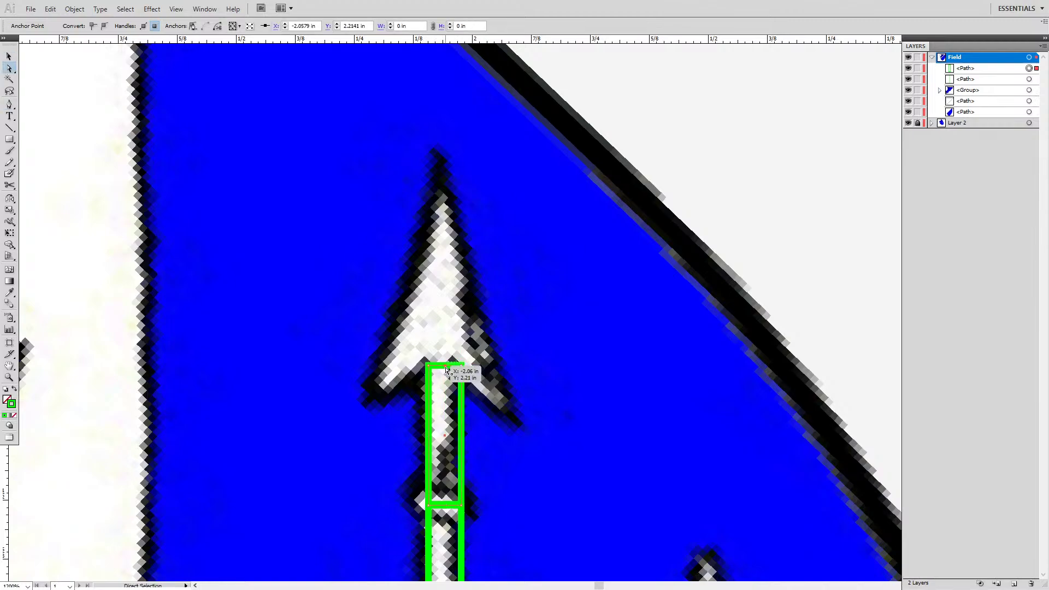
left_click_drag(446, 372, 445, 293)
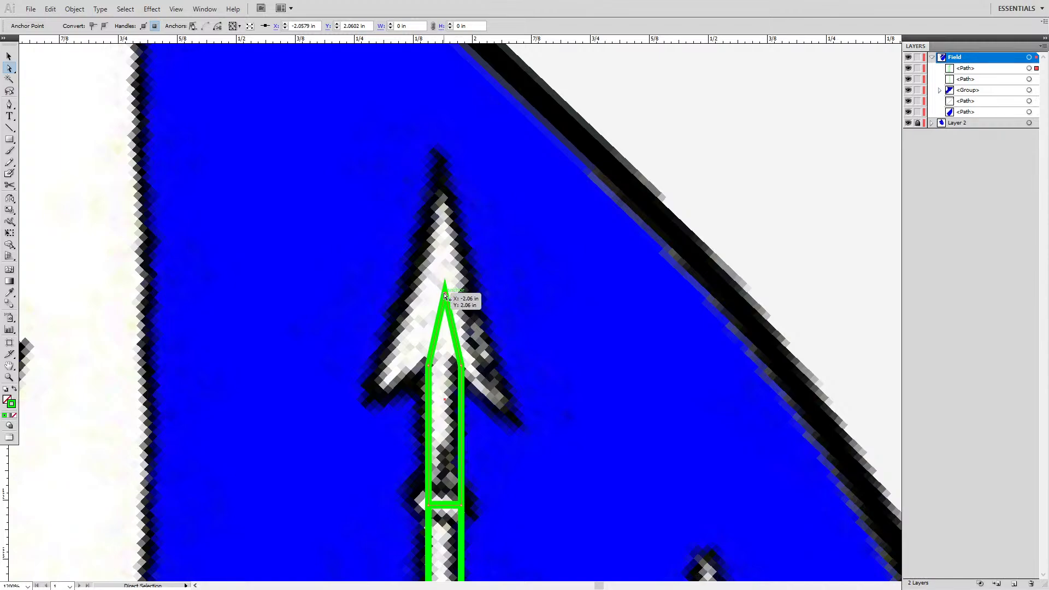
left_click_drag(444, 296, 444, 158)
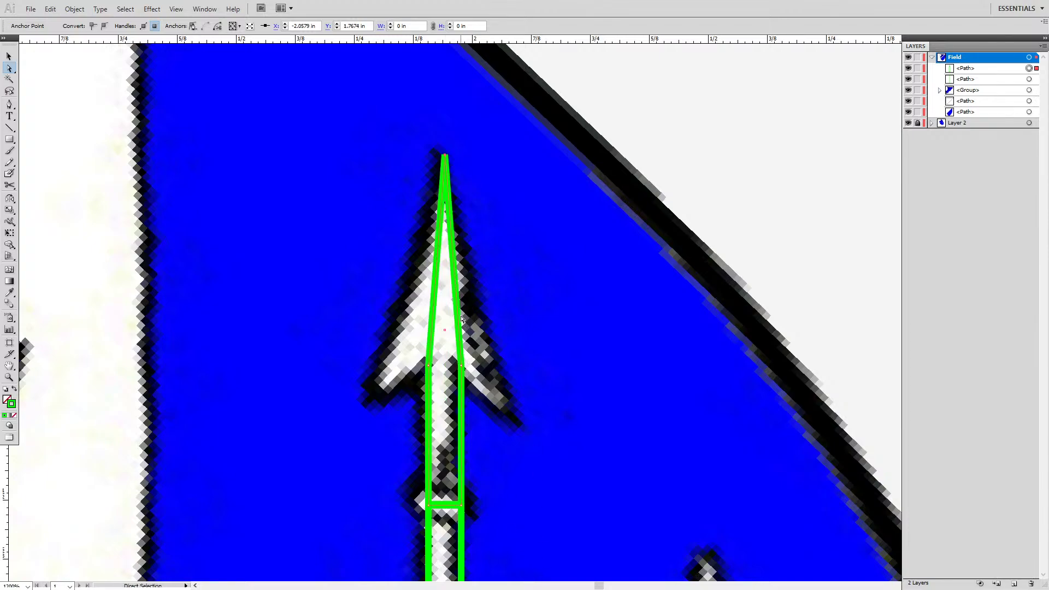
Add anchors on both sides of the spike and pull them out into left and right barbs
key("p")
left_click(457, 333)
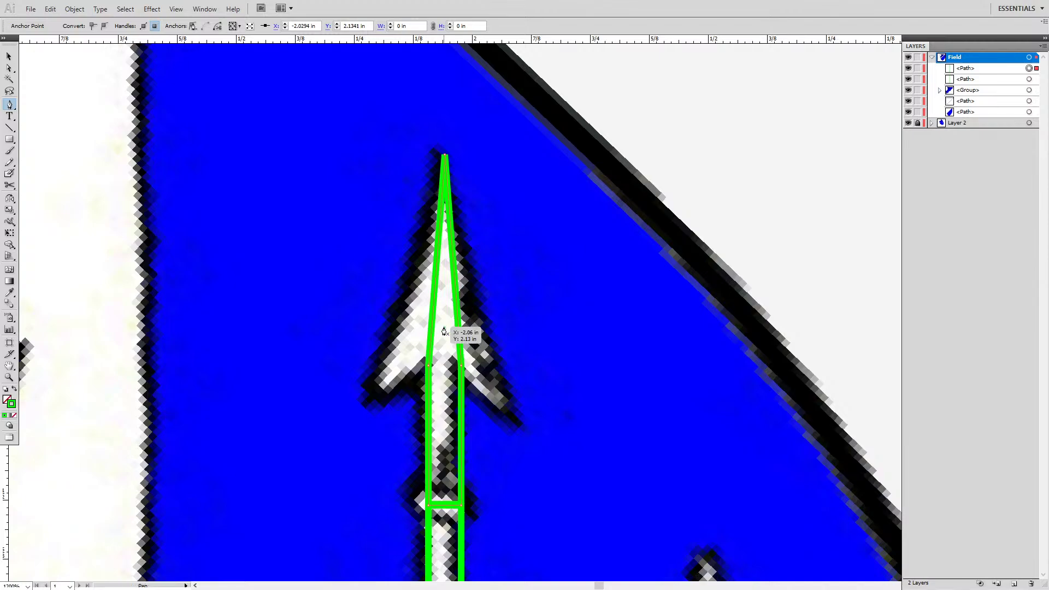
key("a")
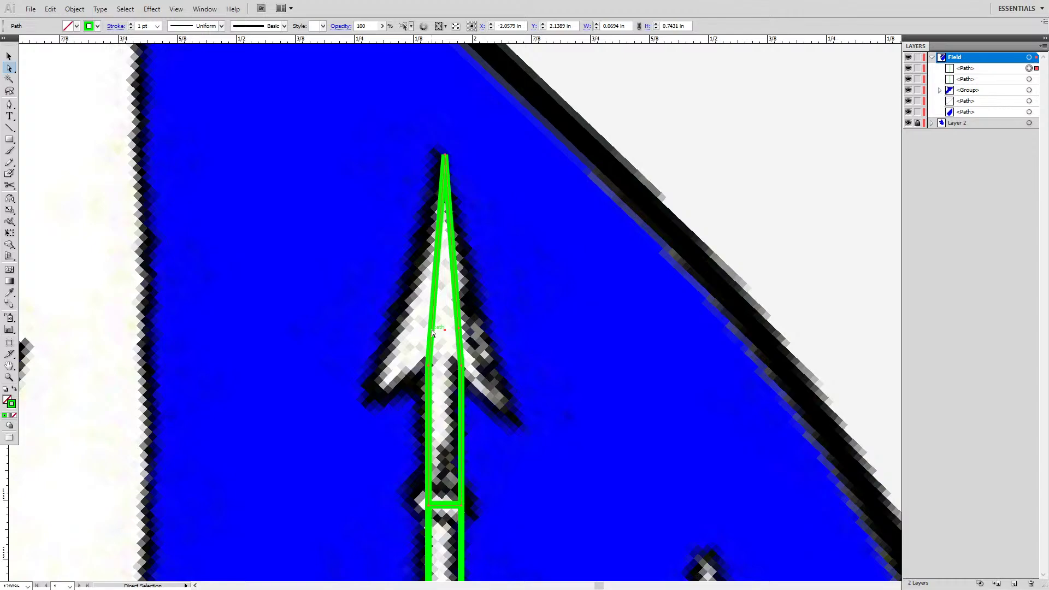
key("p")
left_click(432, 334)
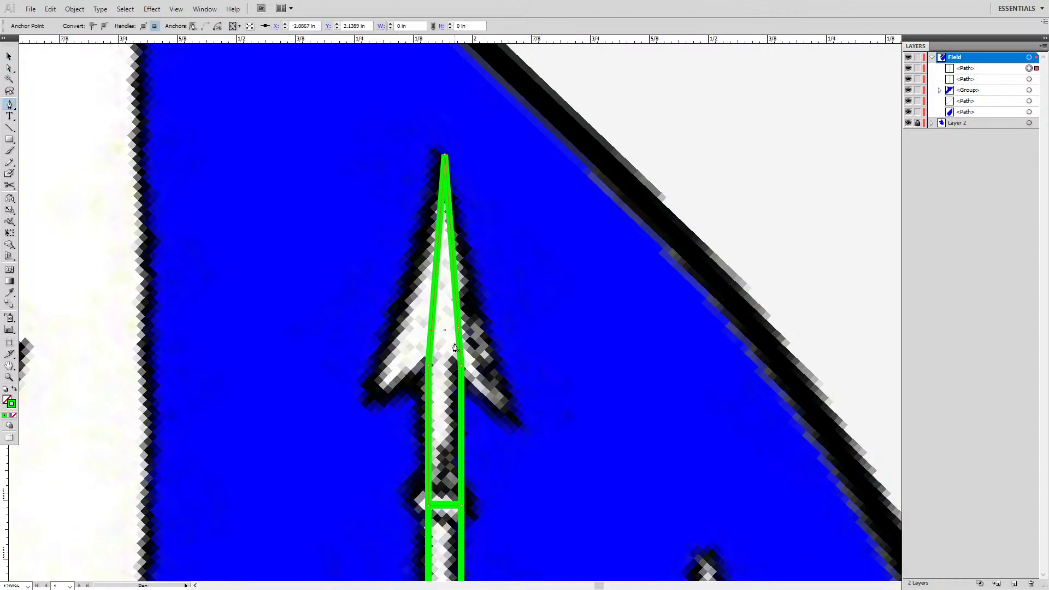
key("f")
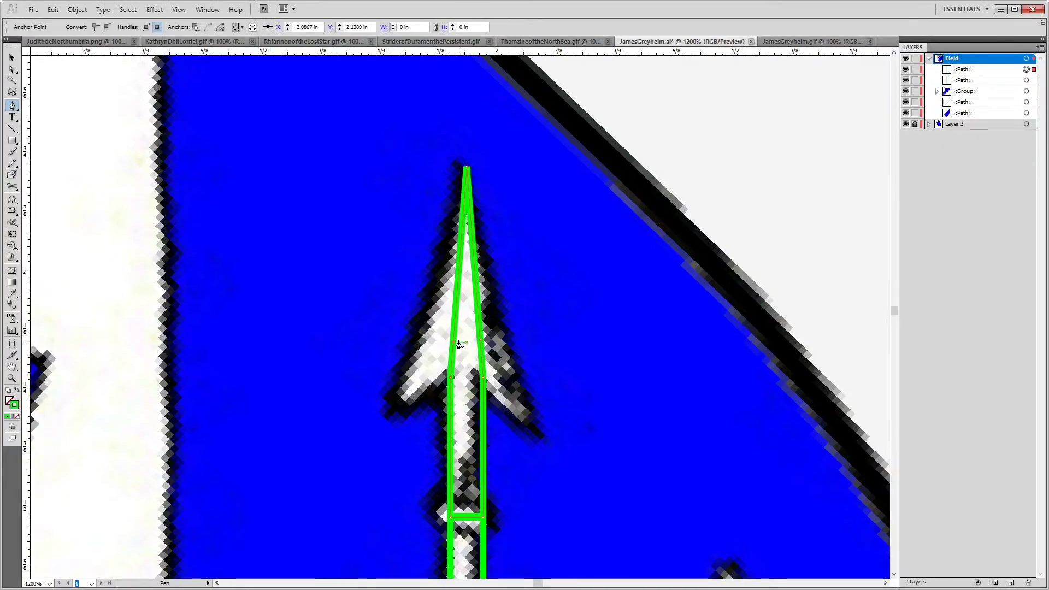
key("a")
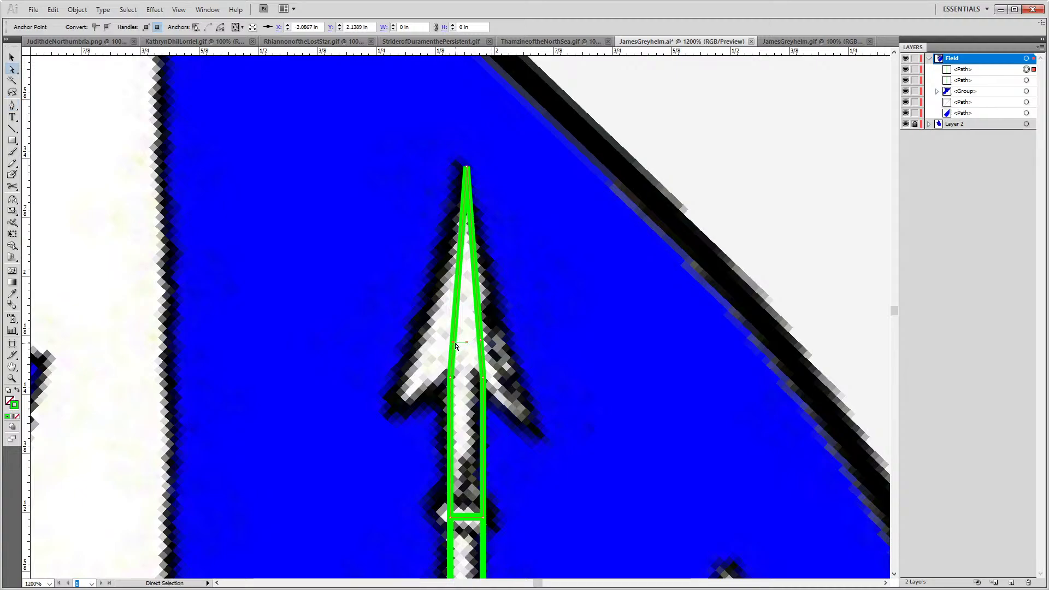
mouse_move(456, 345)
left_mouse_down()
mouse_move(438, 344)
mouse_move(419, 393)
mouse_move(392, 418)
left_mouse_up()
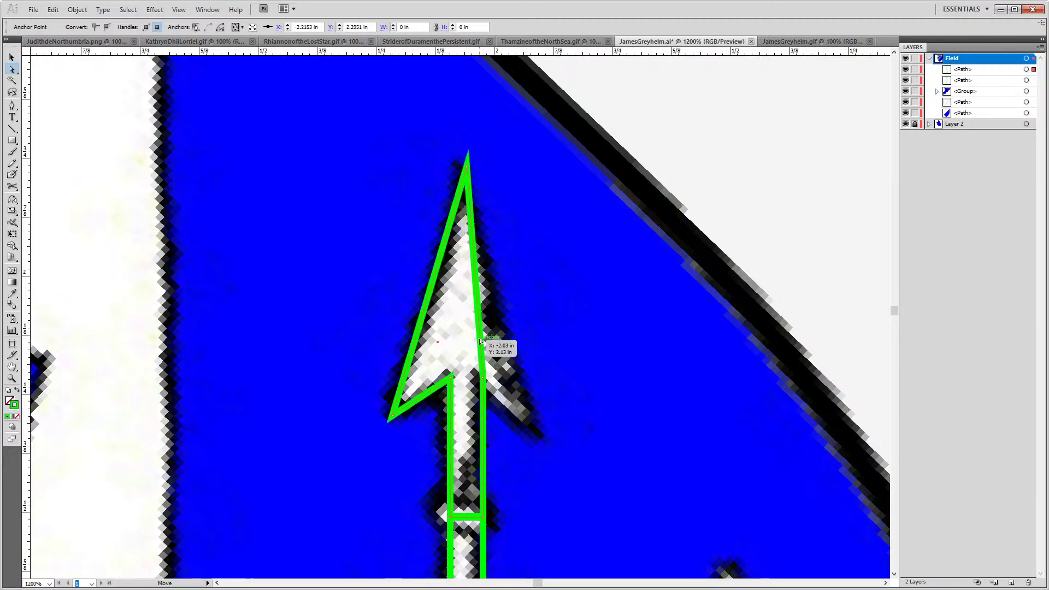
mouse_move(480, 341)
left_mouse_down()
mouse_move(549, 433)
mouse_move(539, 442)
left_mouse_up()
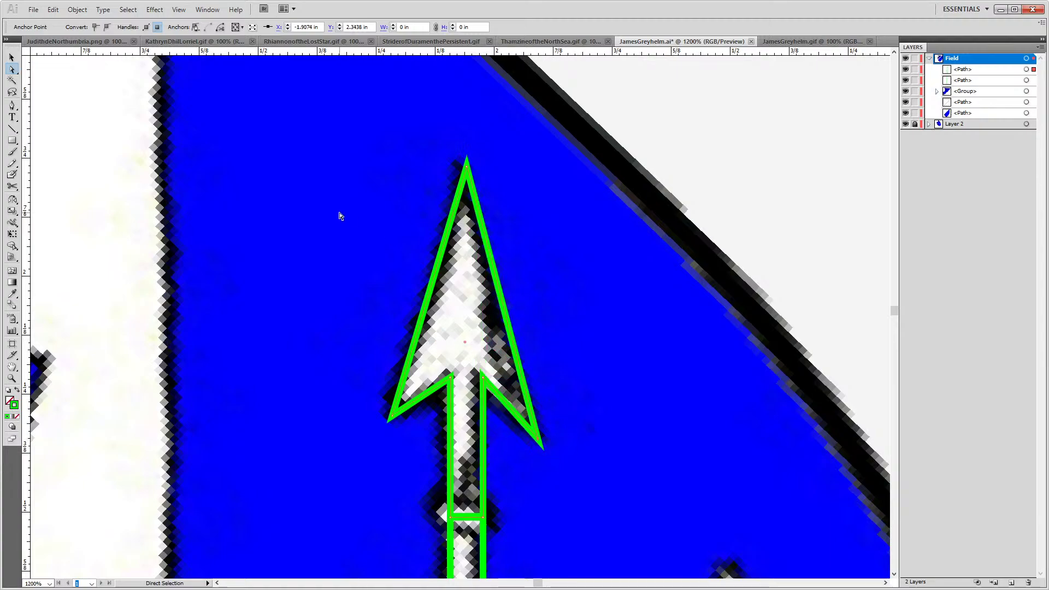
Select the finished arrow outline (about 0.3079 × 3.1632 in), check its stroke settings, then deselect
scroll(338, 216, "down", 4)
left_click_drag(317, 279, 605, 463)
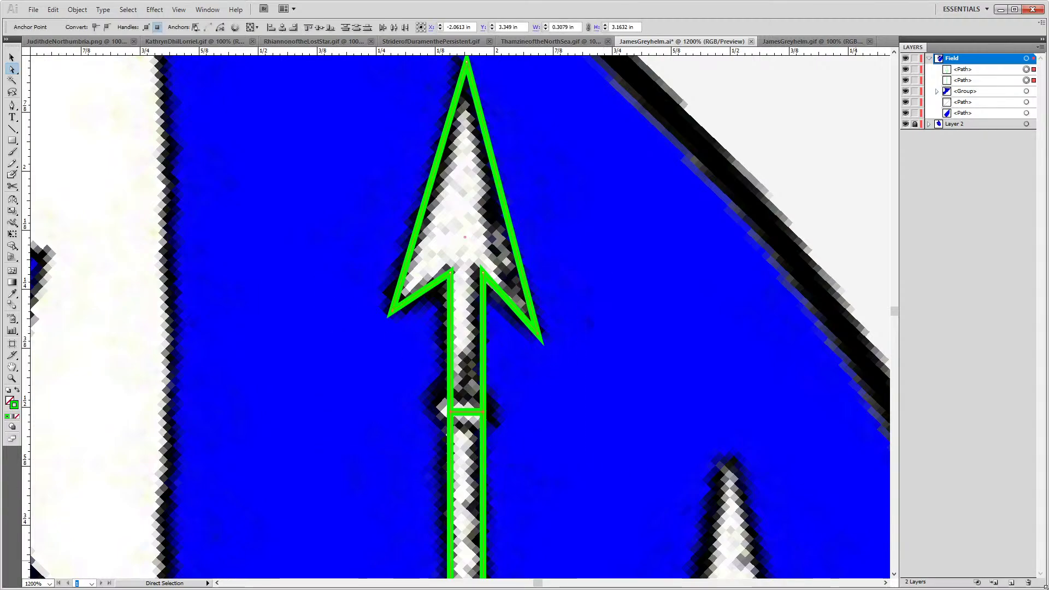
key("v")
left_click_drag(281, 250, 611, 480)
left_click(119, 27)
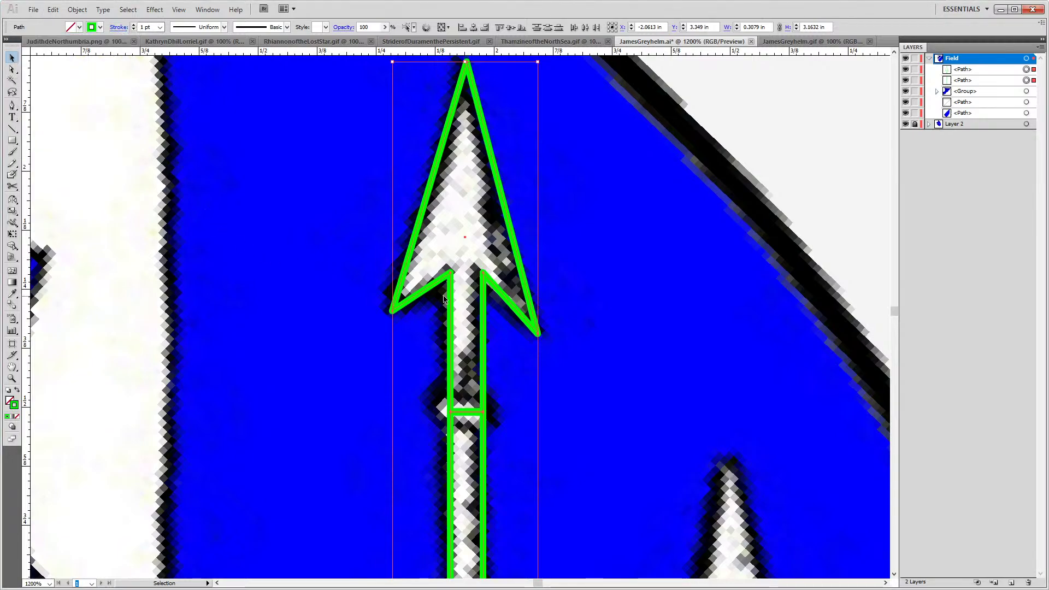
scroll(534, 319, "down", 3)
scroll(534, 318, "down", 2)
scroll(533, 323, "up", 5)
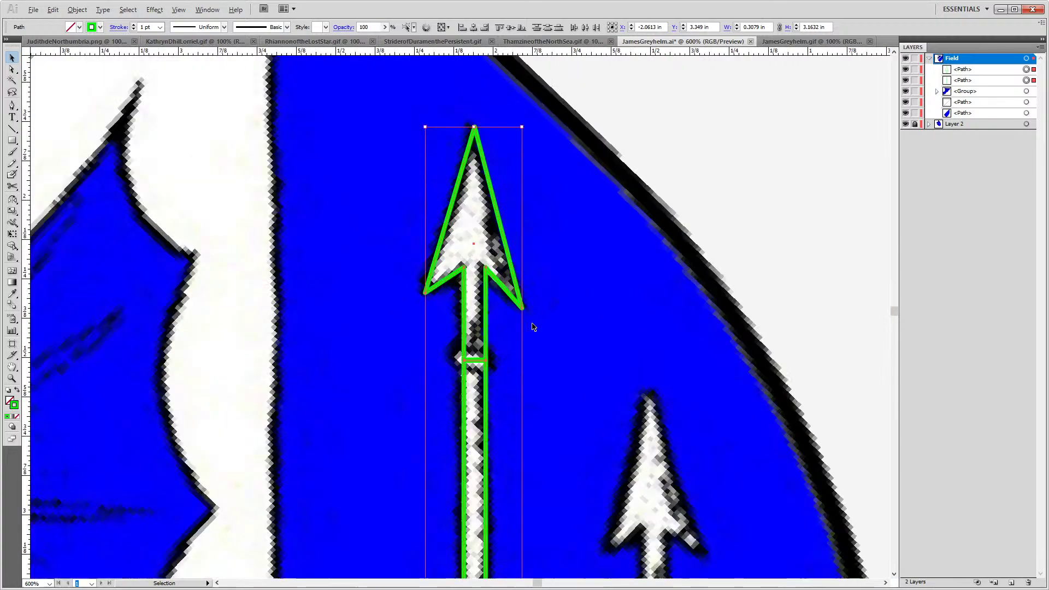
left_click(520, 402)
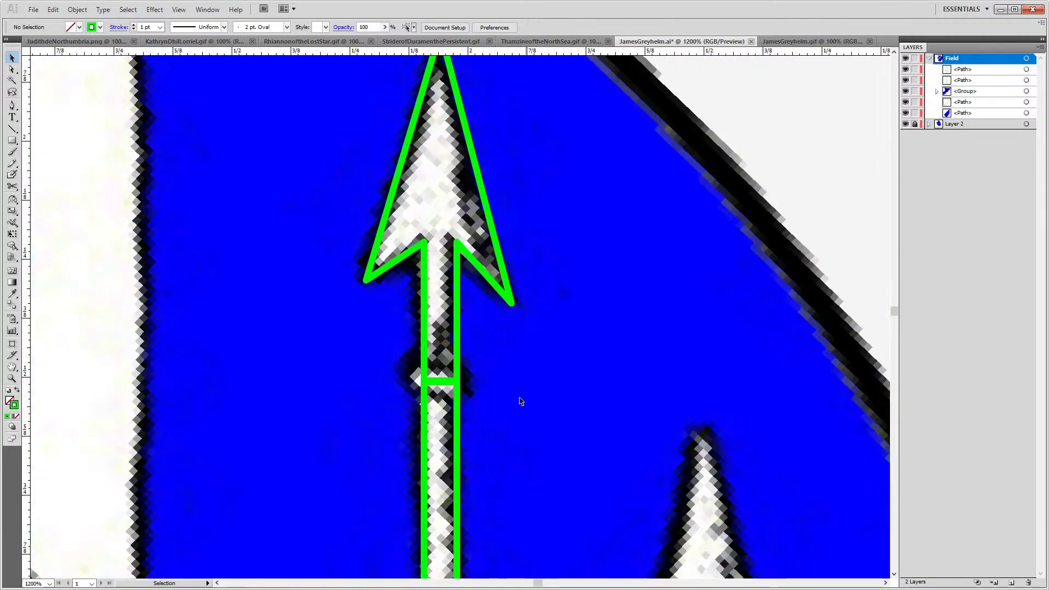
left_click(12, 143)
left_click(13, 152)
Draw a small rounded rectangle (about 0.1458 × 0.0486 in) across the shaft just below the arrowhead
left_click_drag(12, 143, 52, 150)
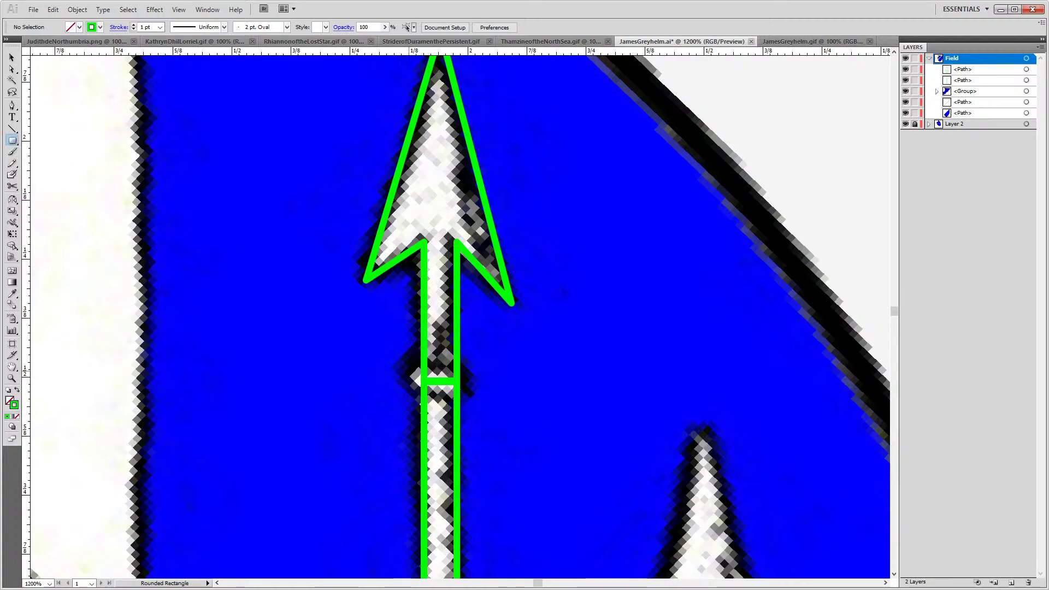
left_click_drag(409, 370, 480, 392)
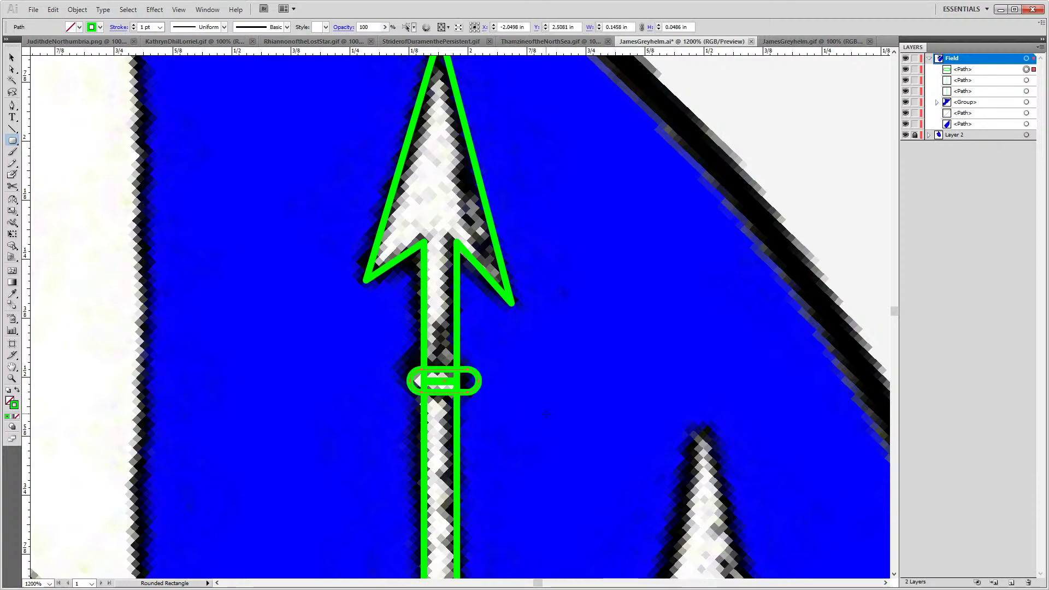
key("v")
left_click_drag(473, 392, 475, 417)
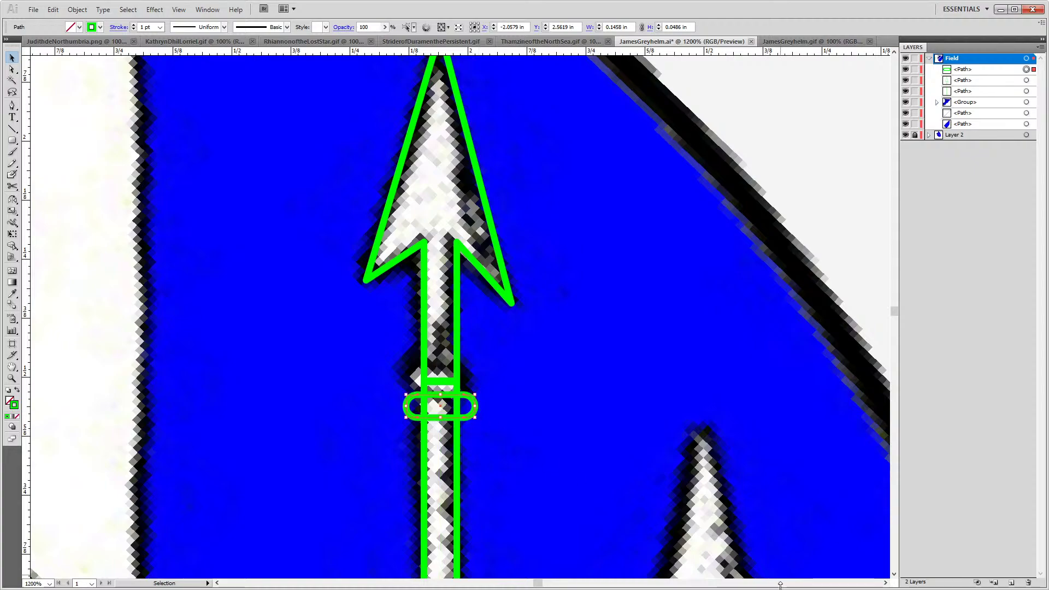
key("Up")
key("Up")
key("Up")
key("Up")
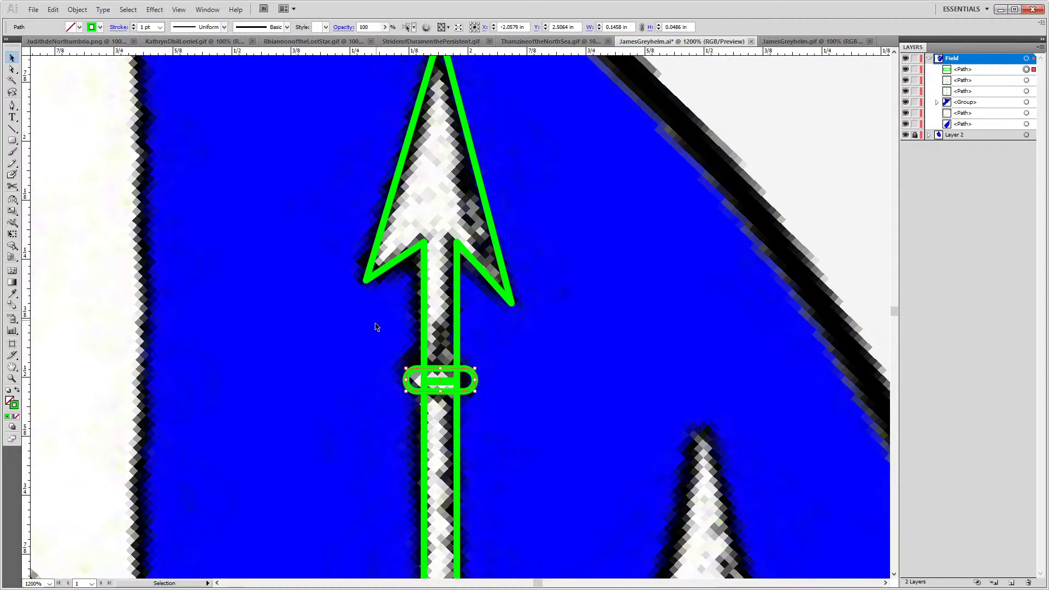
scroll(390, 363, "down", 6)
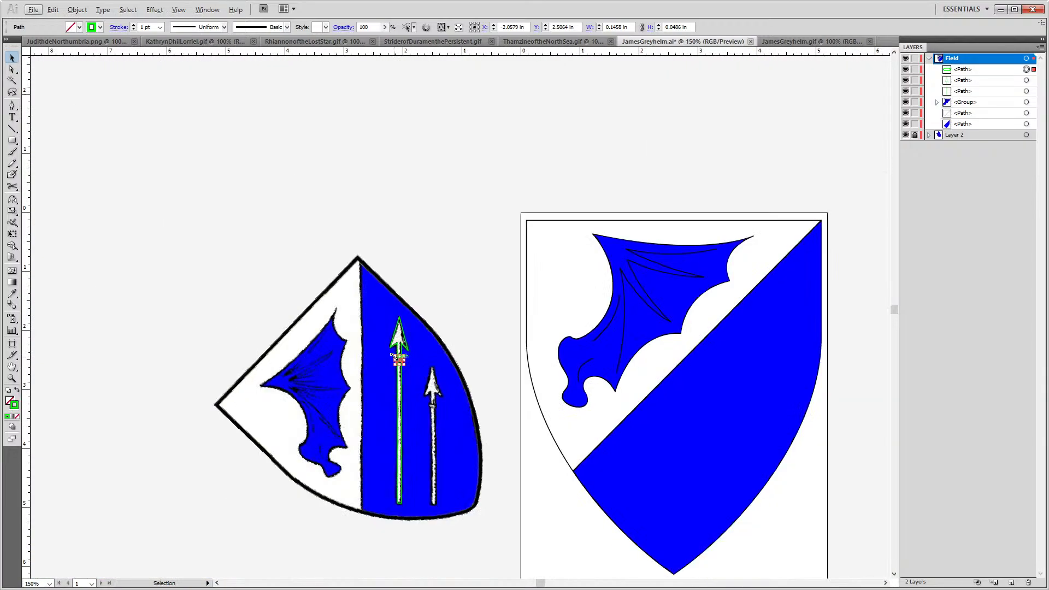
Reset the selected arrow parts to white fill and set their outline colour to 000000 black
left_click_drag(332, 315, 465, 490)
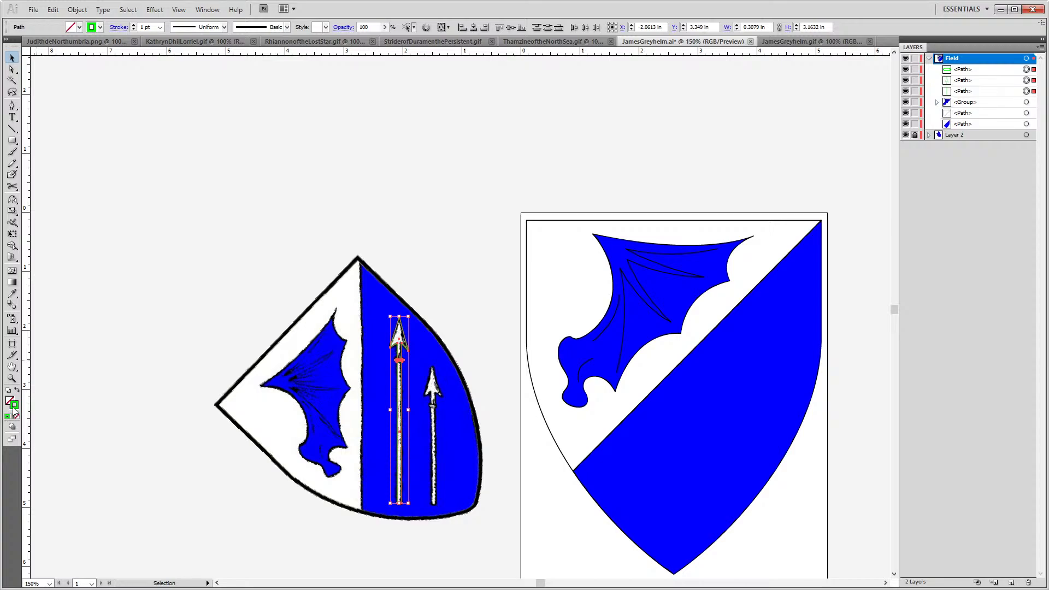
key("d")
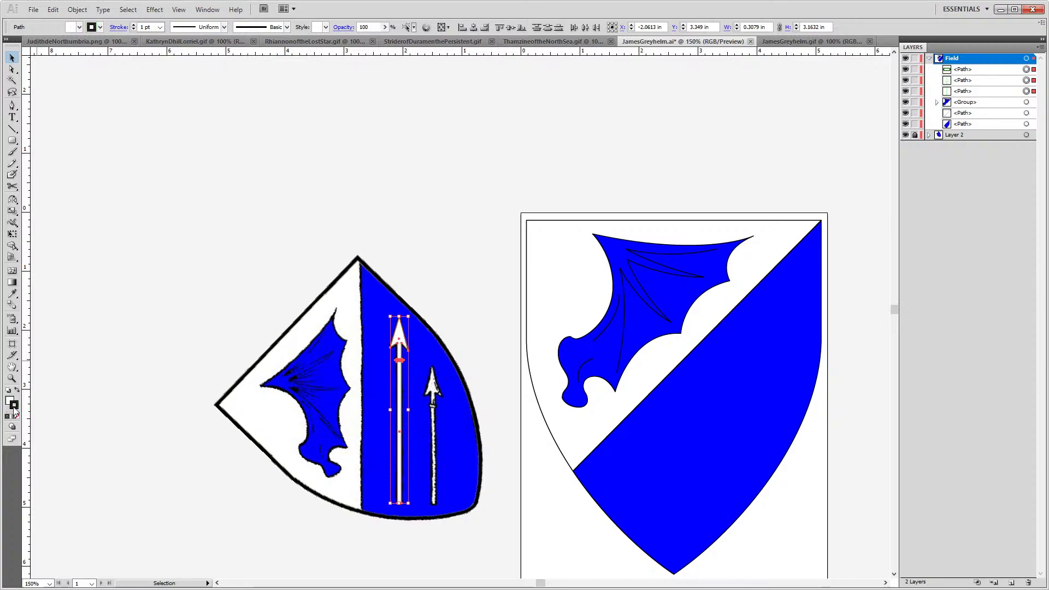
double_click(14, 405)
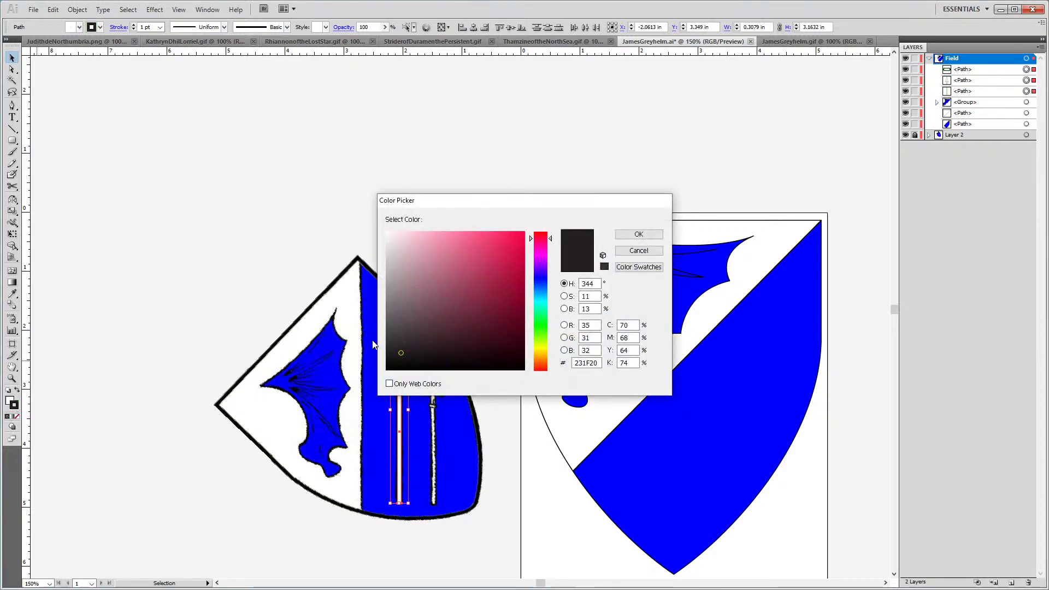
left_click(400, 355)
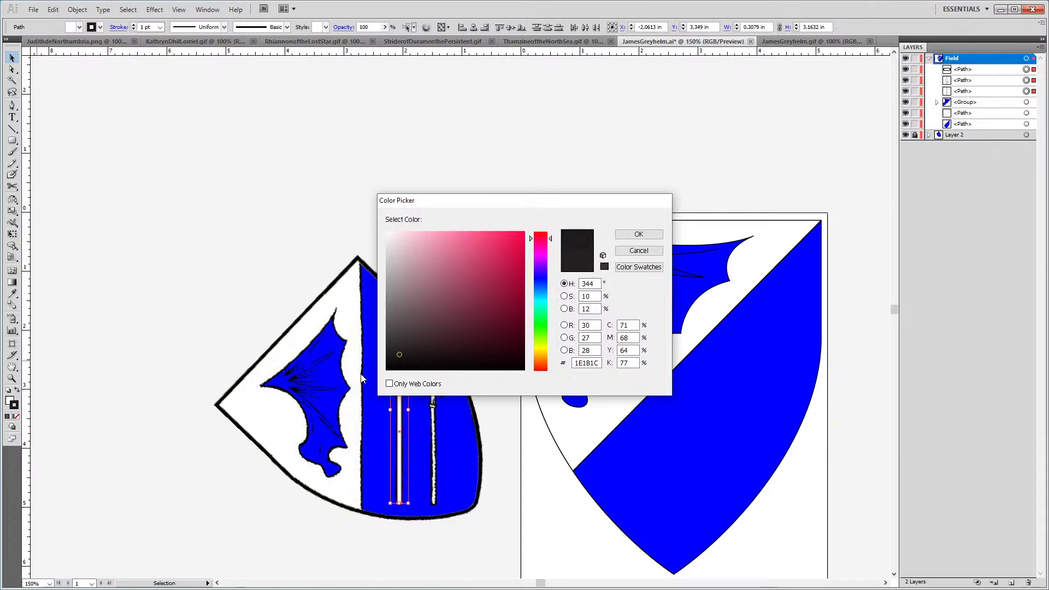
left_click_drag(389, 365, 385, 377)
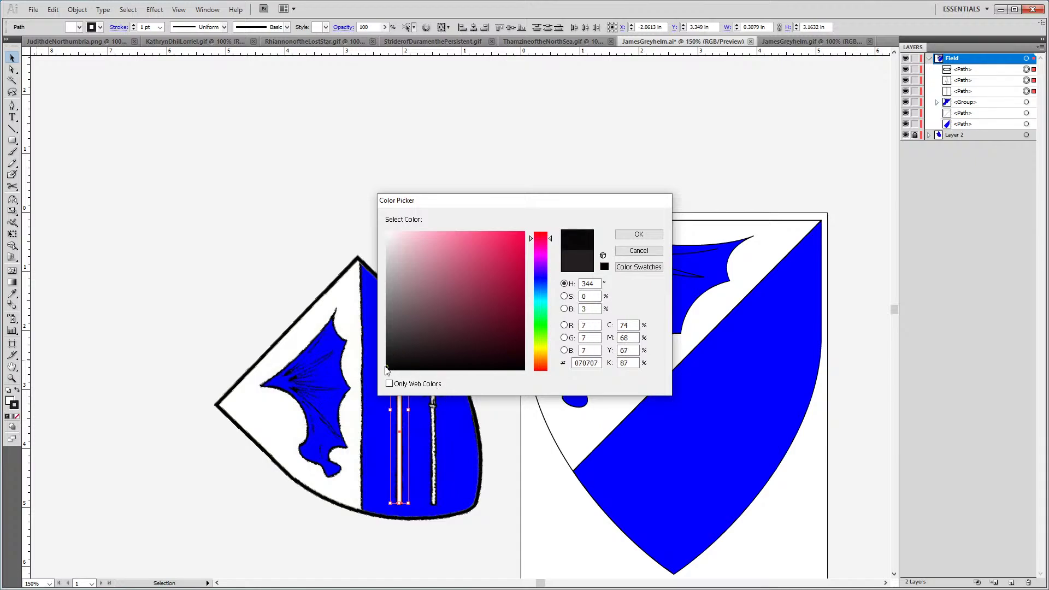
left_click(639, 236)
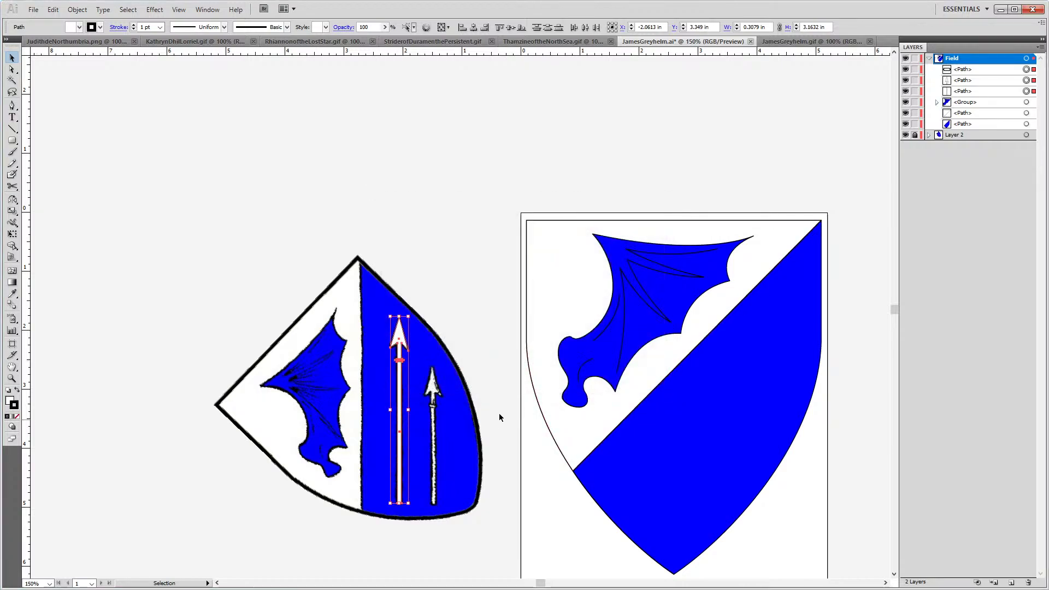
scroll(437, 393, "up", 3)
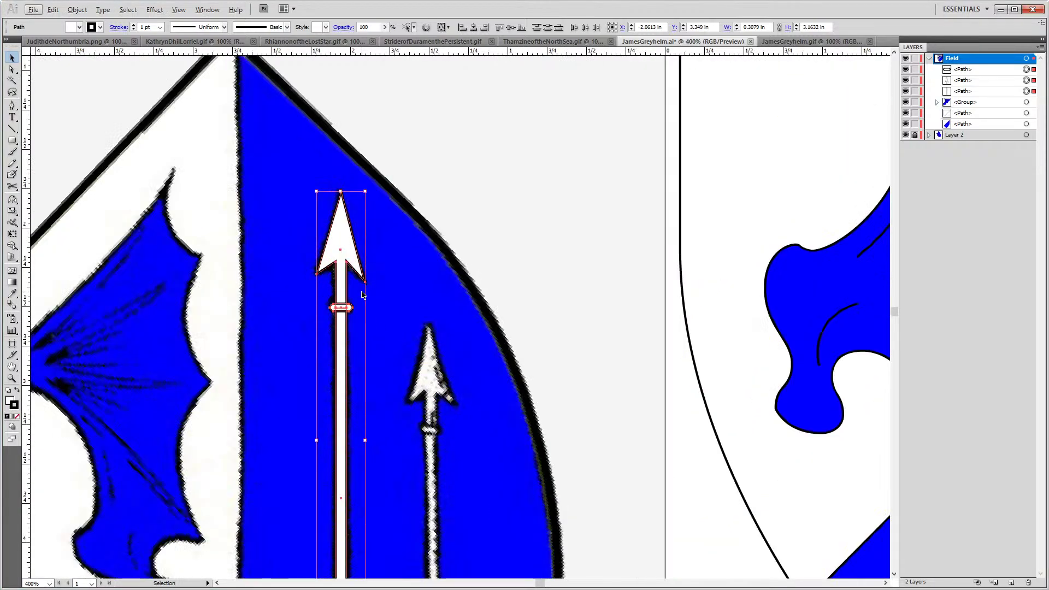
Group the arrow's three paths and place a copy over the shorter traced arrow
key("v")
key("Escape")
key("Escape")
key("alt")
key("ctrl+g")
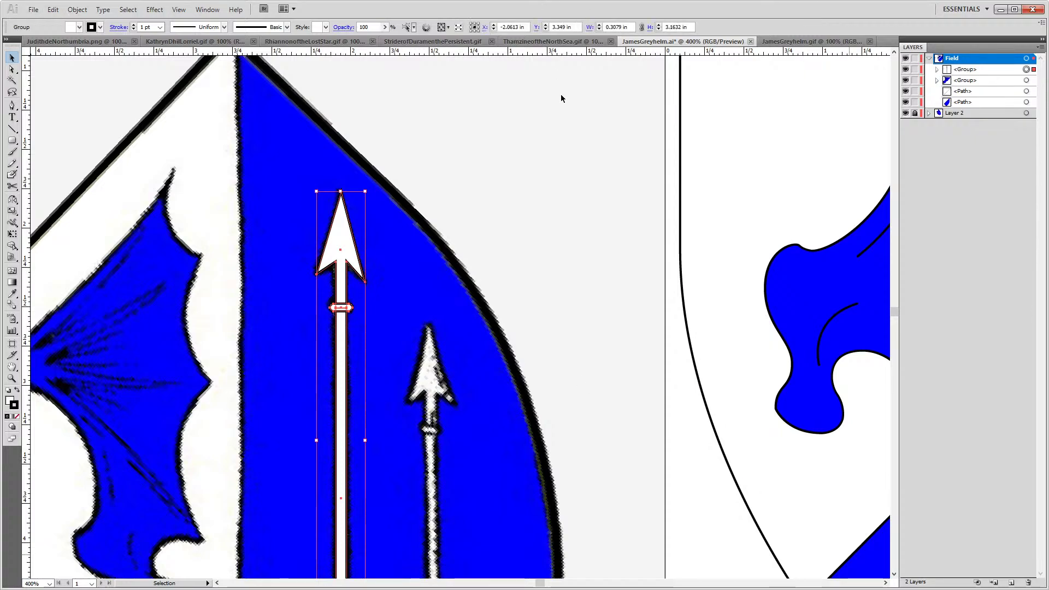
left_click_drag(542, 403, 445, 298)
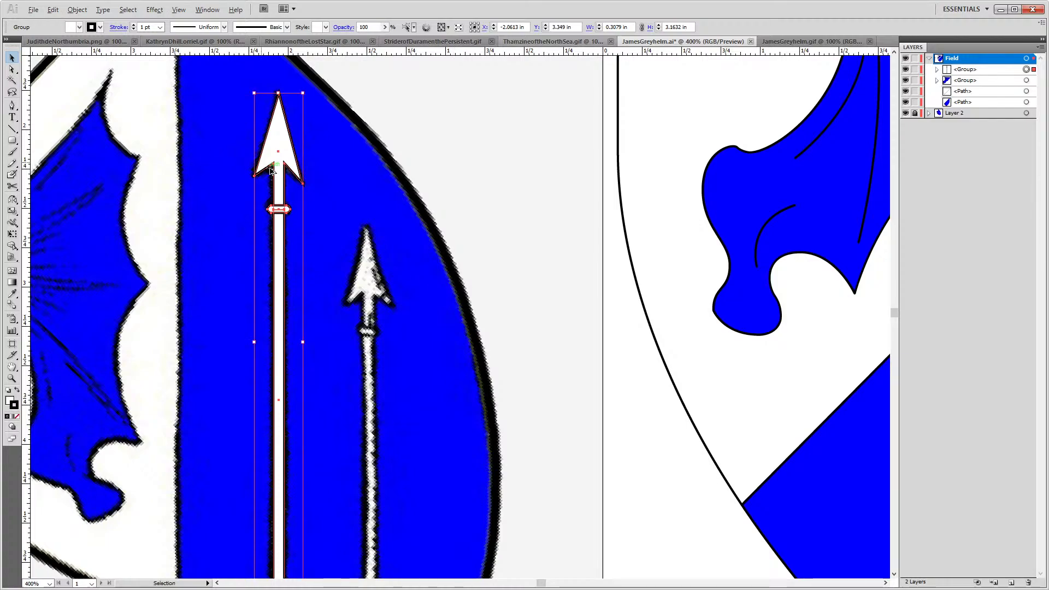
mouse_move(269, 154)
left_mouse_down()
mouse_move(344, 224)
mouse_move(358, 292)
mouse_move(361, 241)
mouse_move(358, 282)
left_mouse_up()
Drag the copy's bottom shaft anchors up to match the shorter arrow's length
scroll(393, 420, "down", 5)
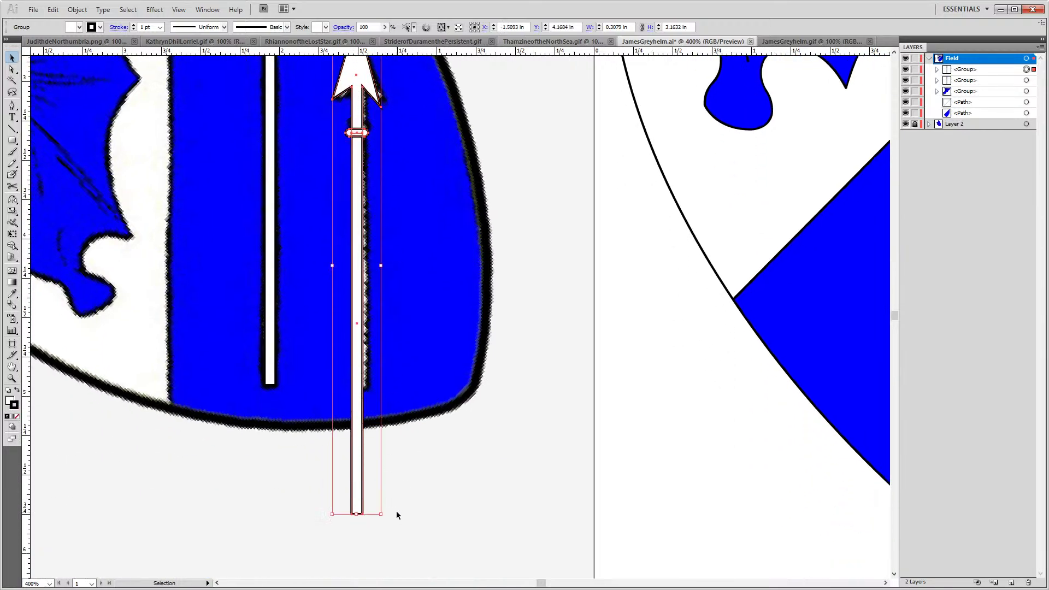
key("a")
left_click_drag(407, 513, 333, 529)
mouse_move(306, 532)
left_mouse_down()
mouse_move(303, 516)
mouse_move(438, 539)
mouse_move(333, 509)
mouse_move(365, 517)
mouse_move(372, 386)
left_mouse_up()
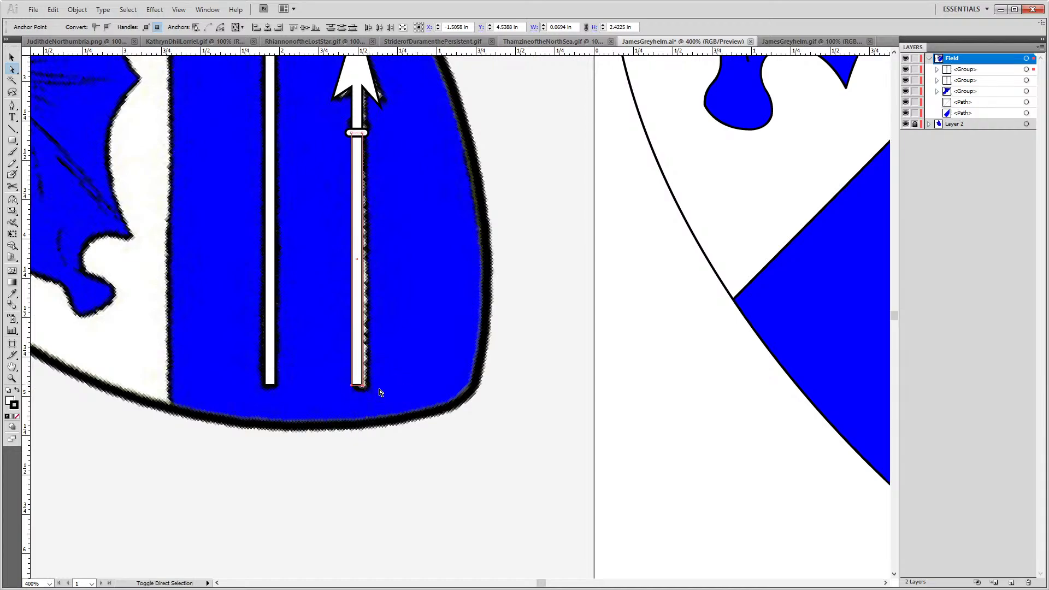
key("ctrl+minus")
key("ctrl+minus")
left_click_drag(290, 123, 557, 449)
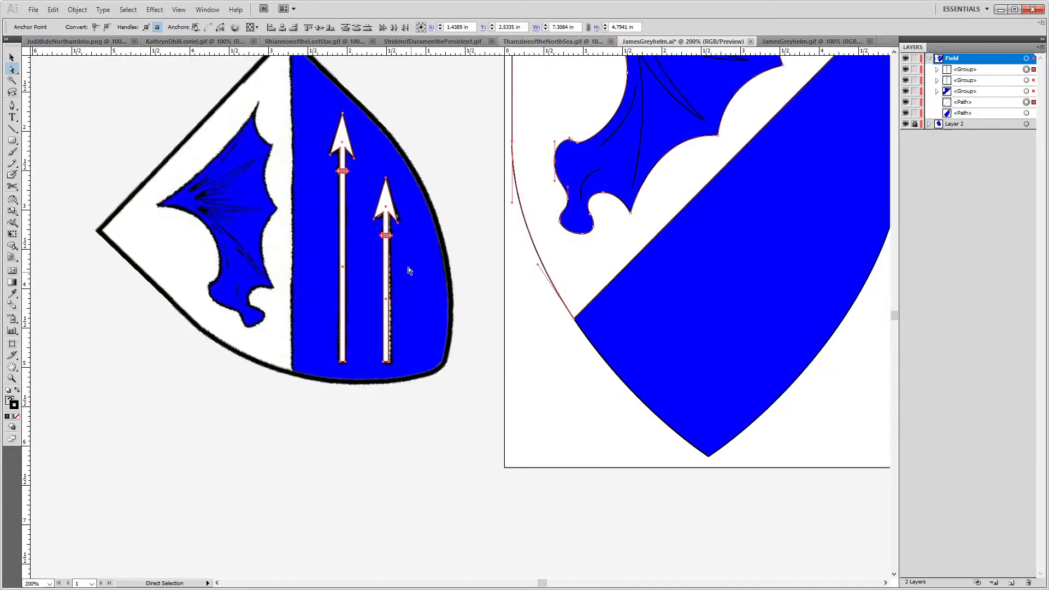
Move both white arrows onto the right shield's blue band and rotate them about 45° along it
left_click(215, 129)
left_click_drag(263, 120, 277, 354)
left_click_drag(199, 186, 645, 345)
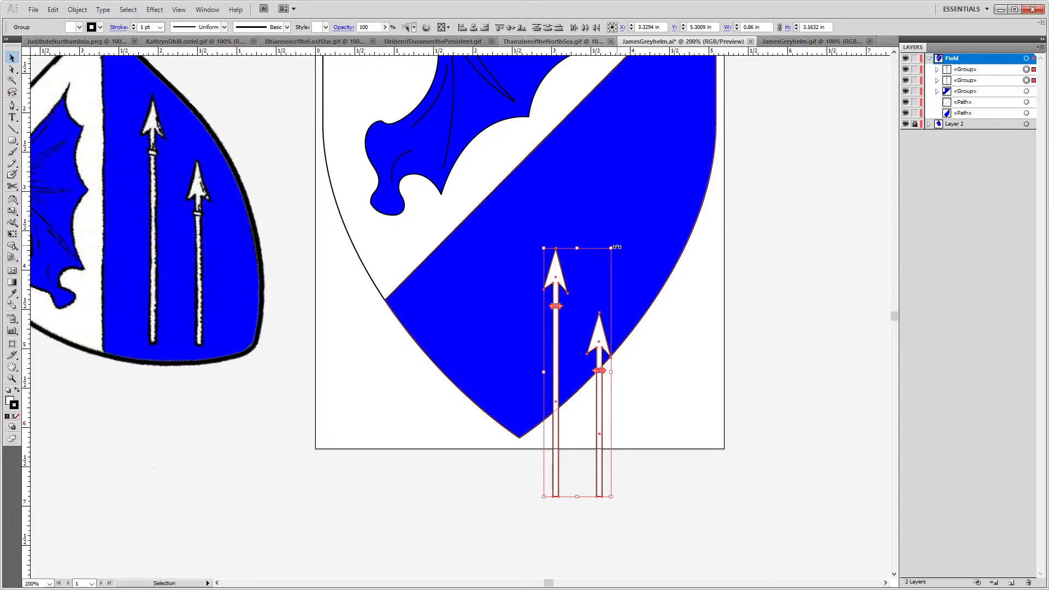
left_click_drag(616, 247, 685, 158)
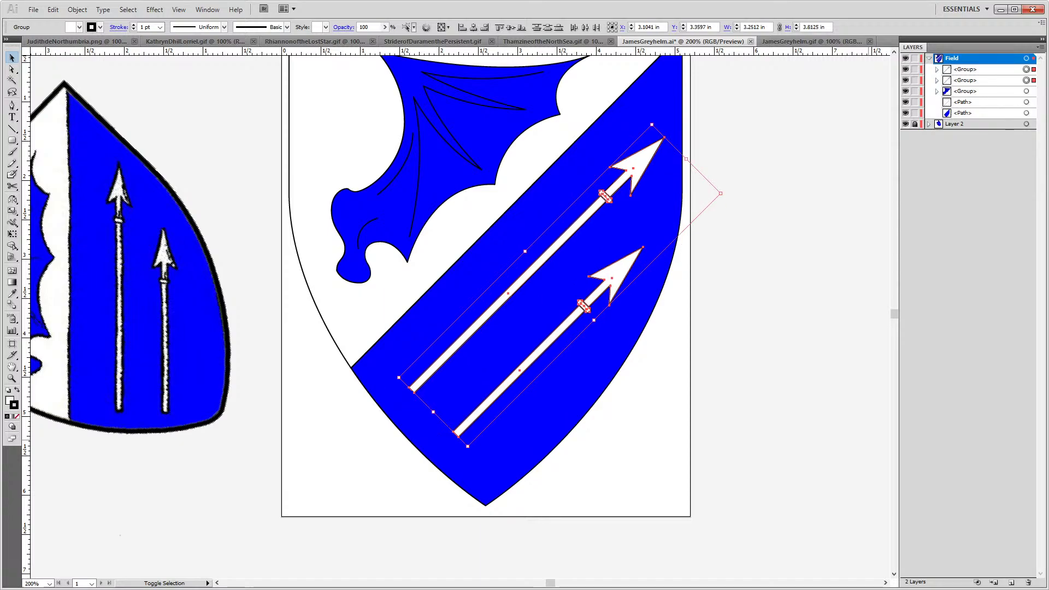
Delete the traced reference layer (Layer 2) and close the JamesGreyhelm.gif tab
left_click(748, 288)
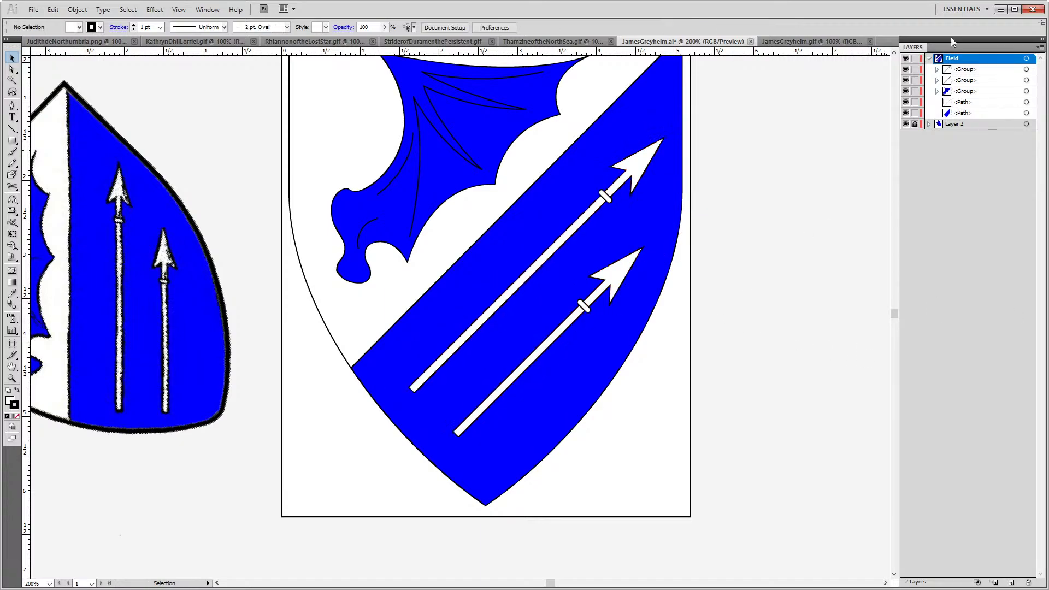
key("ctrl+minus")
scroll(646, 257, "up", 2)
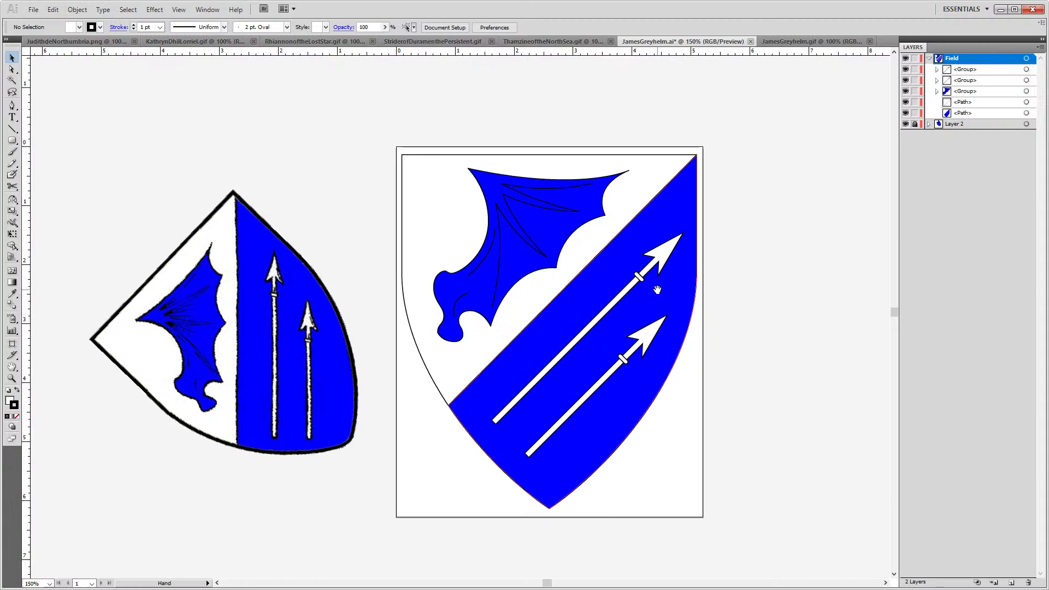
left_click(980, 122)
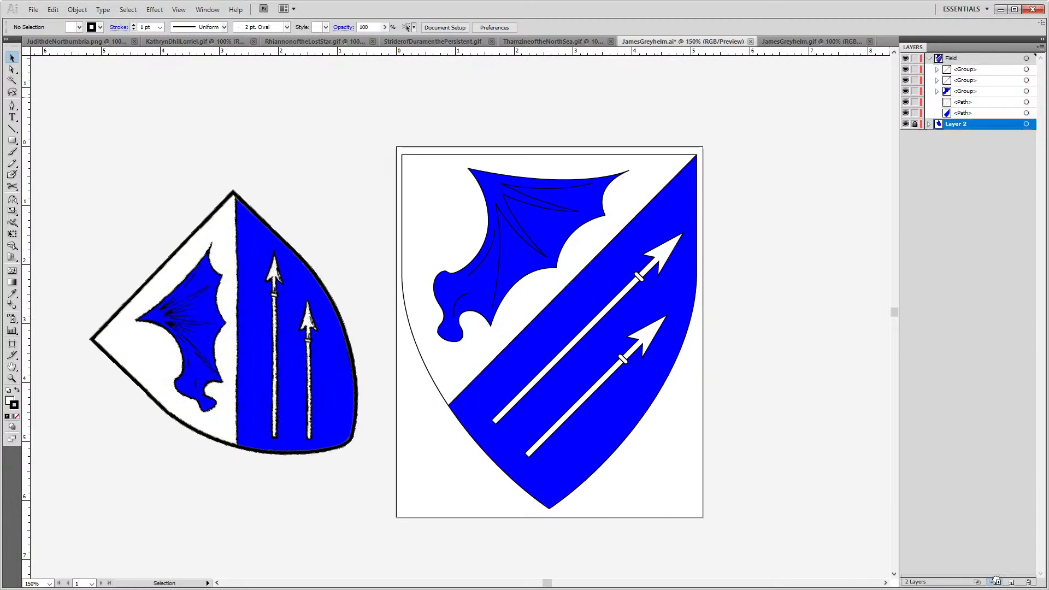
left_click(1028, 581)
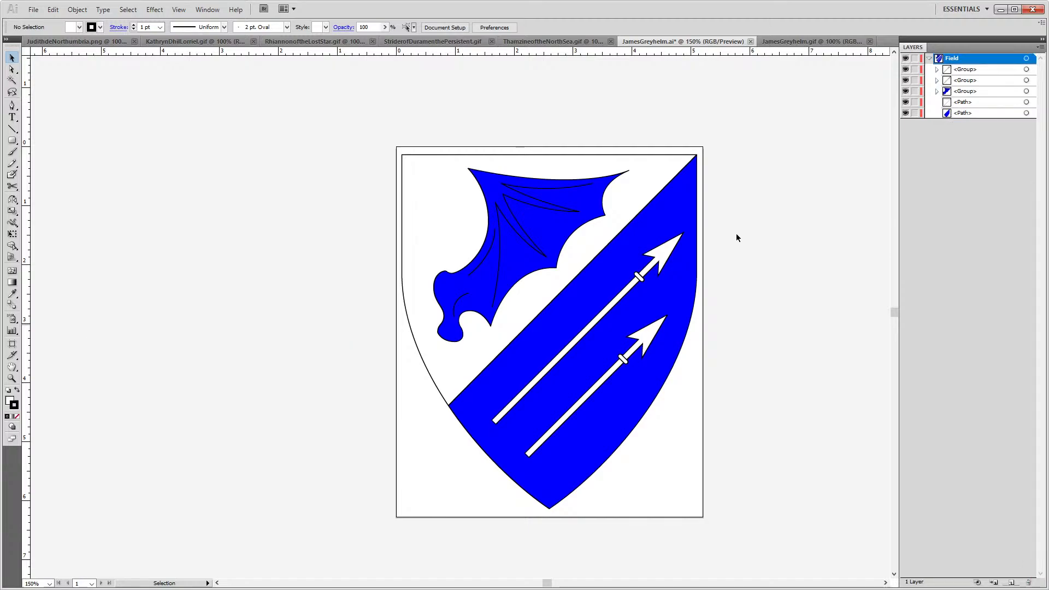
left_click(823, 39)
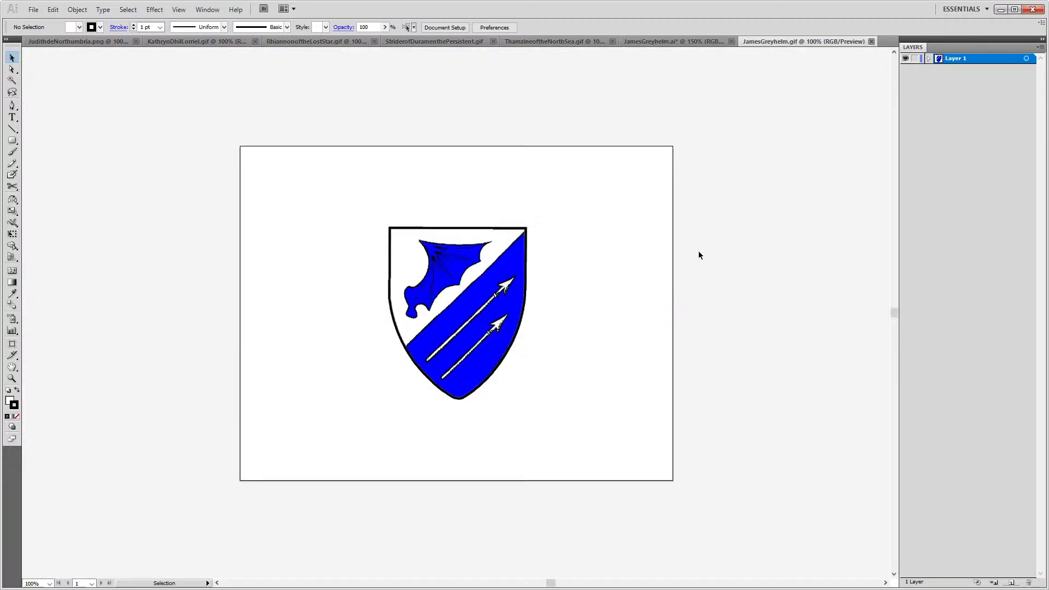
left_click(870, 41)
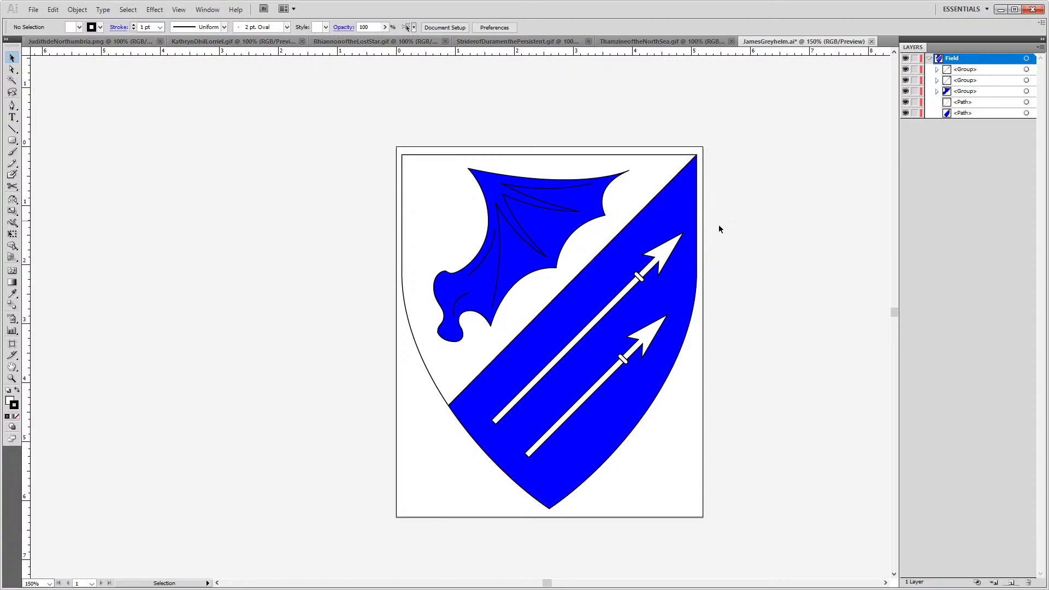
Save JamesGreyhelm.ai and switch to the Peer flash Cards workbook in Excel
key("a")
key("ctrl+s")
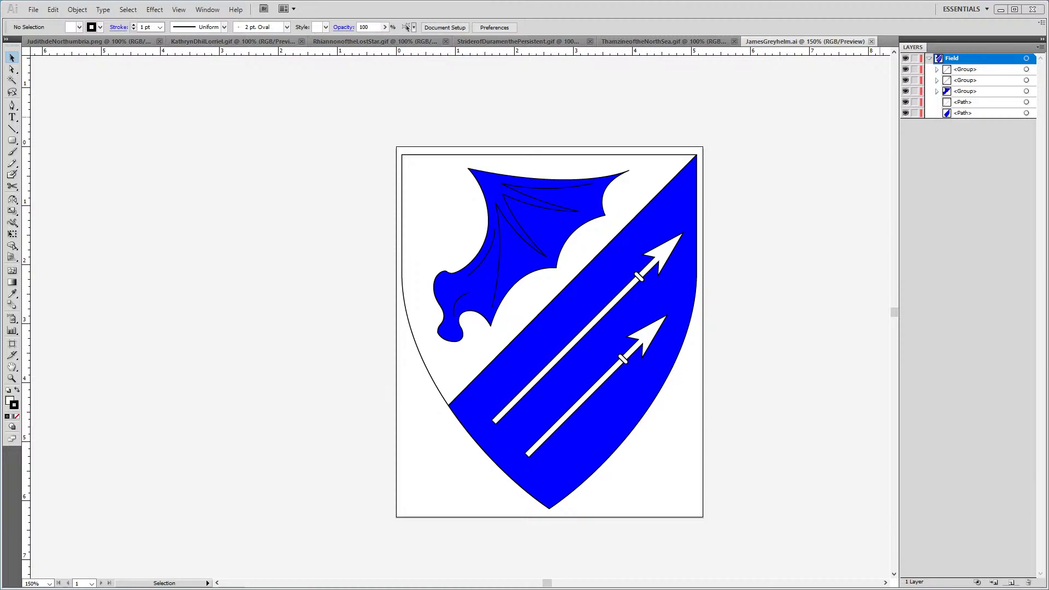
key("alt+Tab")
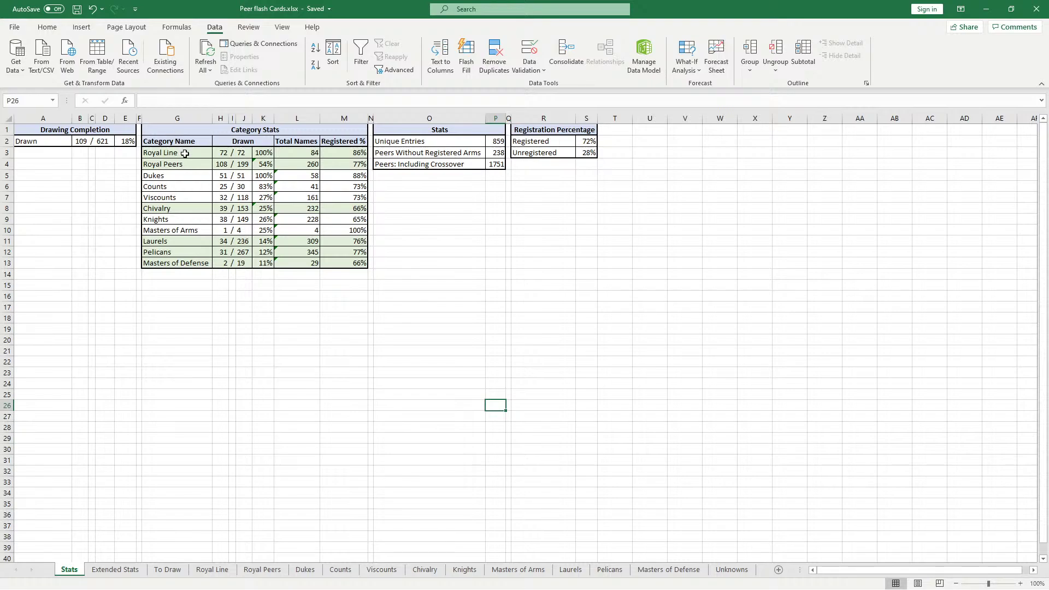
Check the Drawn status in row 487 of the To Draw sheet, then go to the Laurels sheet
left_click(167, 571)
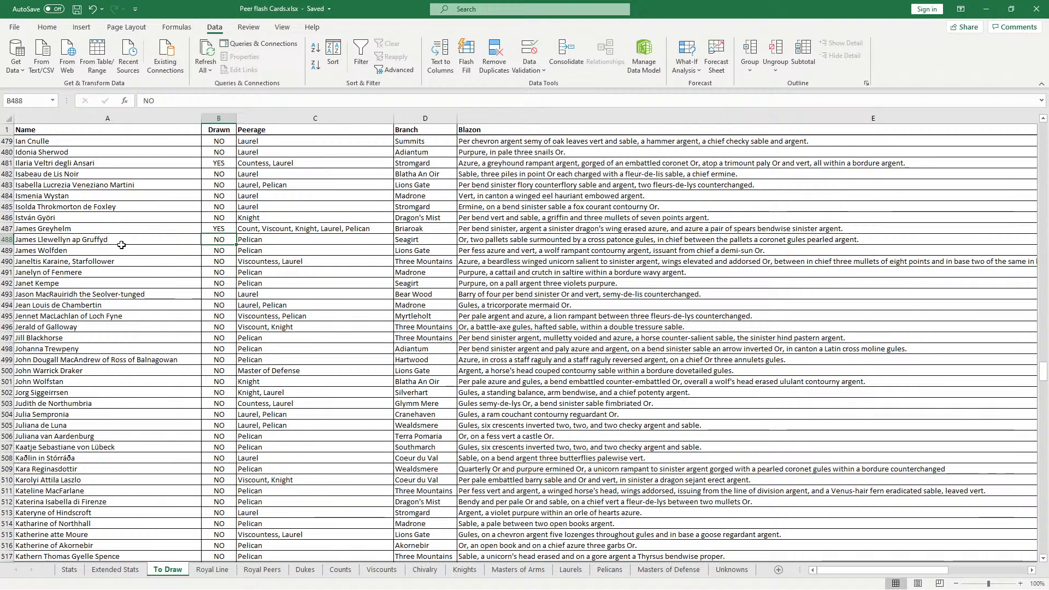
left_click(219, 229)
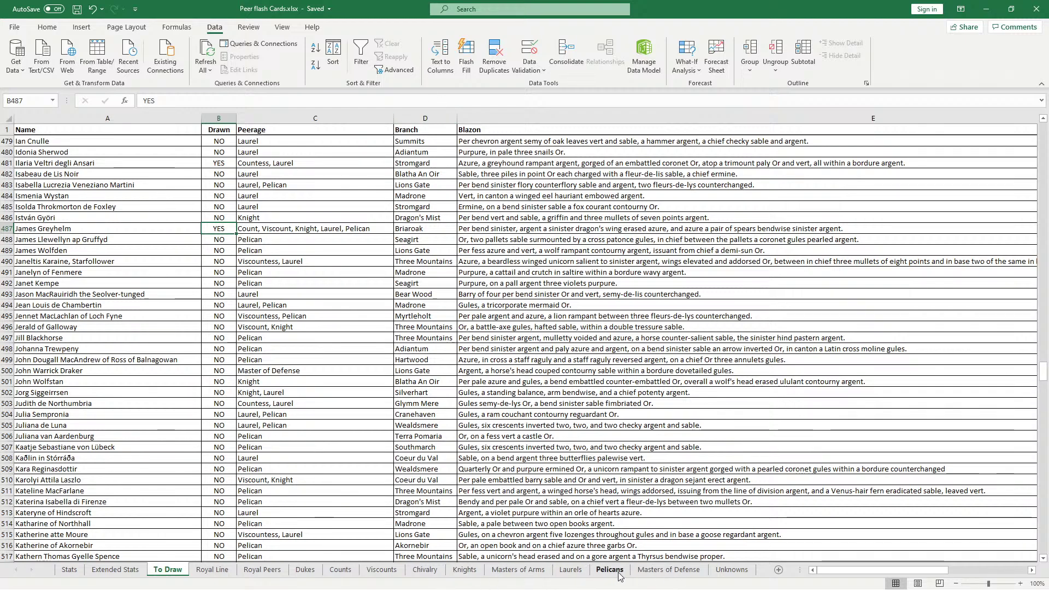
left_click(579, 577)
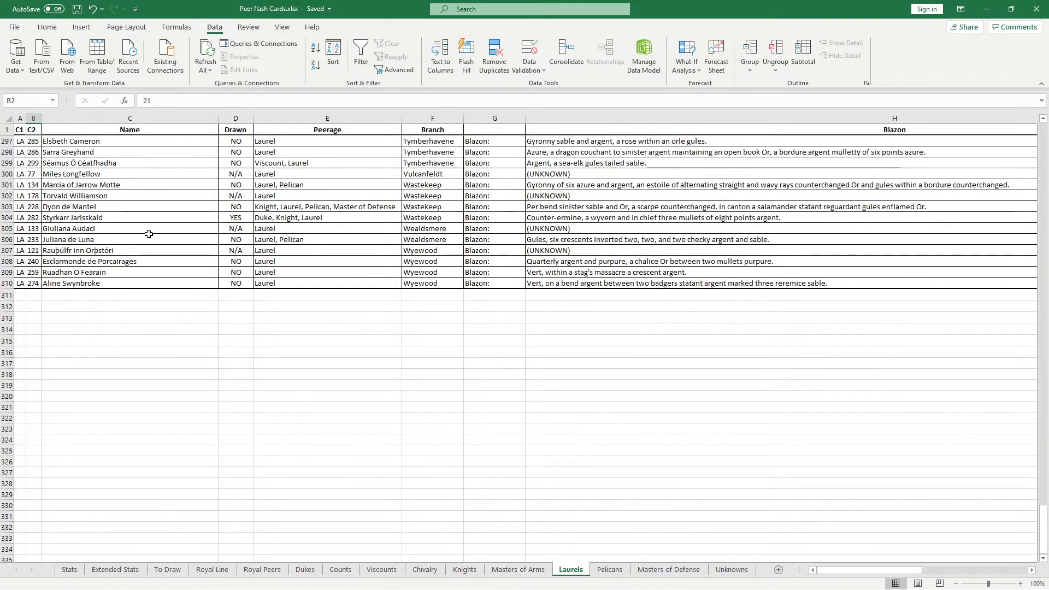
scroll(139, 303, "up", 2)
scroll(139, 303, "up", 12)
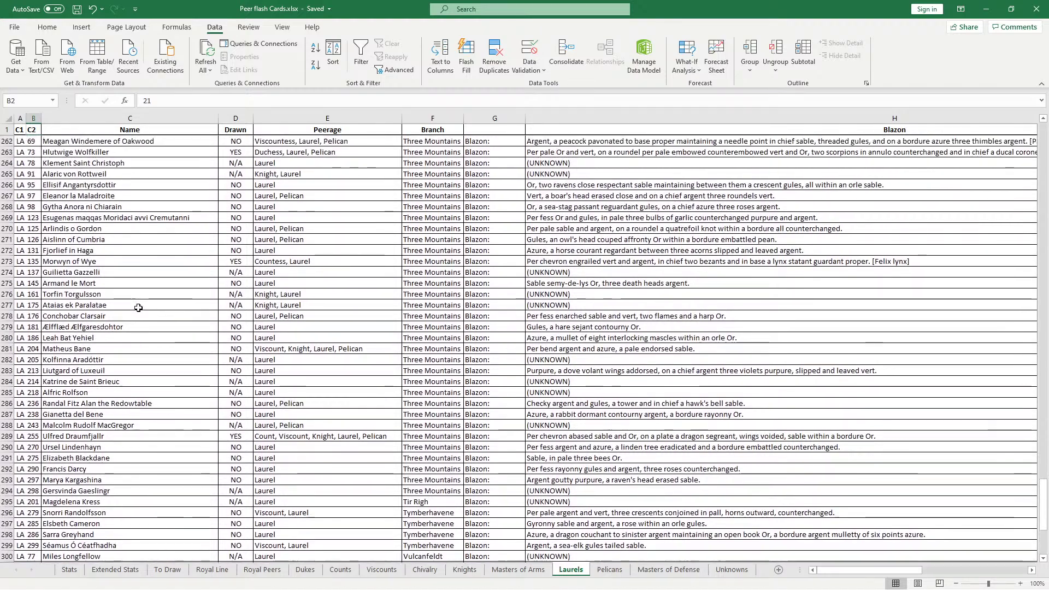
Search the Laurels sheet for the peer's name with Find All, then close the search
key("ctrl+f")
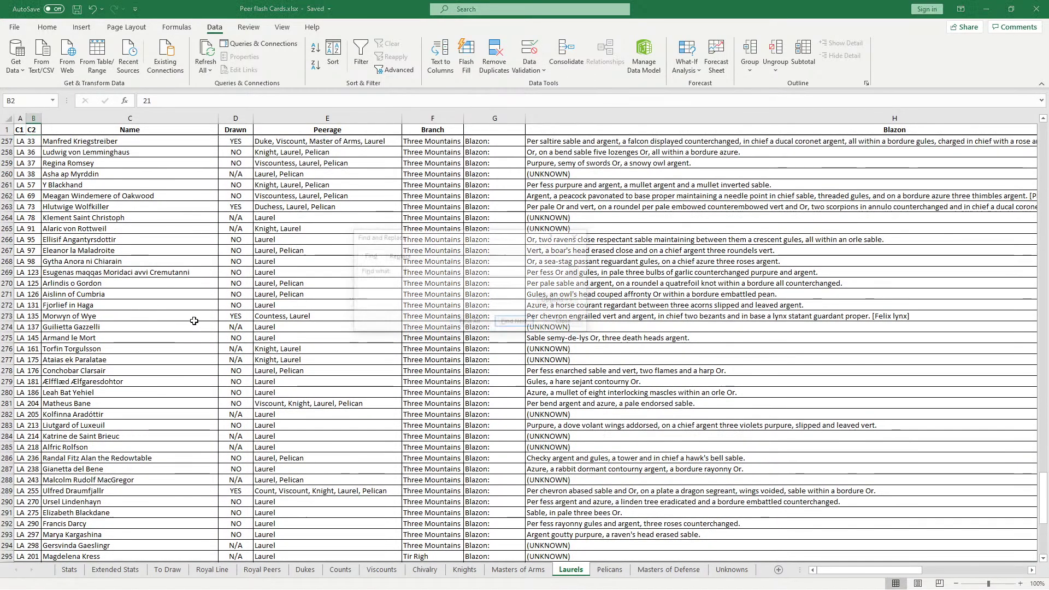
type("james")
key("Return")
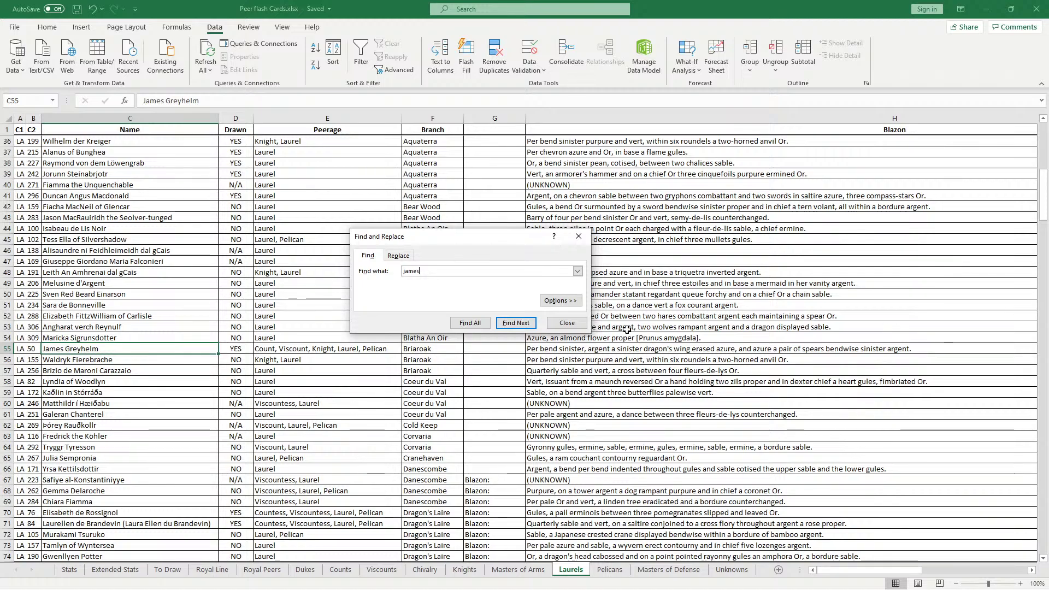
left_click(470, 323)
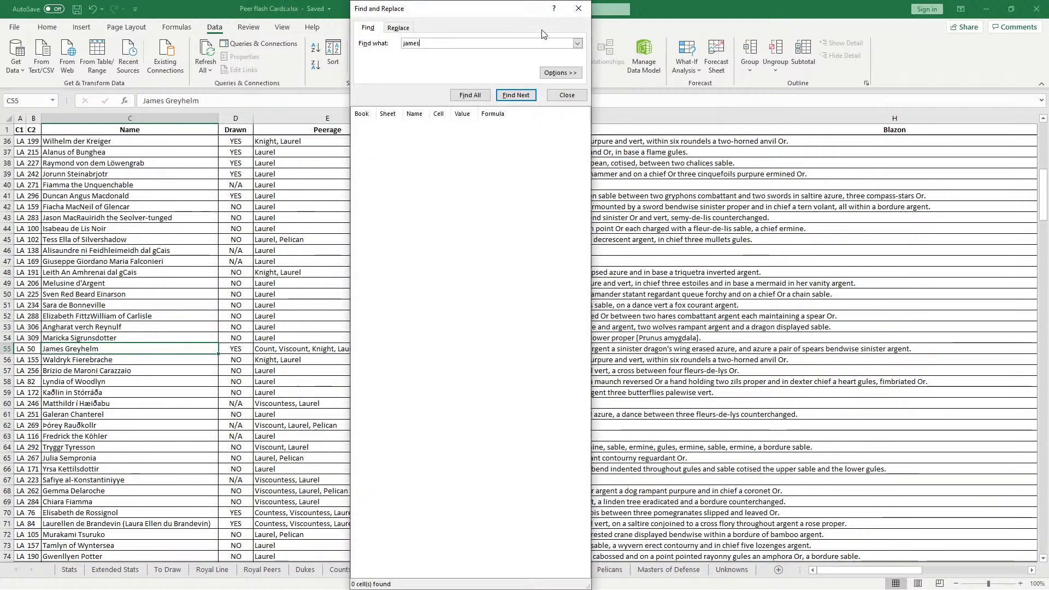
left_click(578, 8)
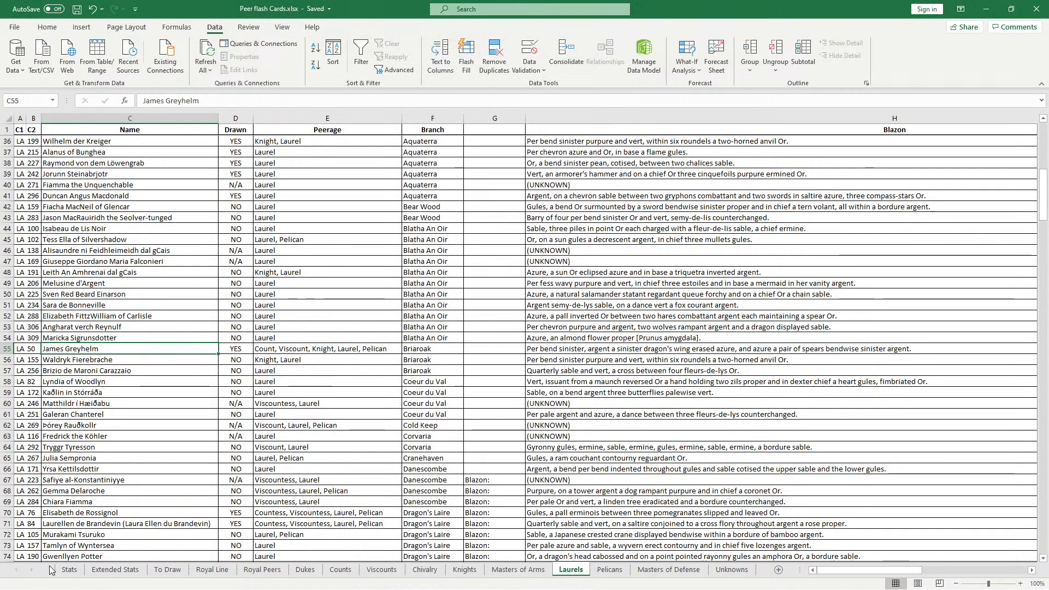
On the Stats sheet, inspect the total formulas in P2, P4 and P3
left_click(66, 569)
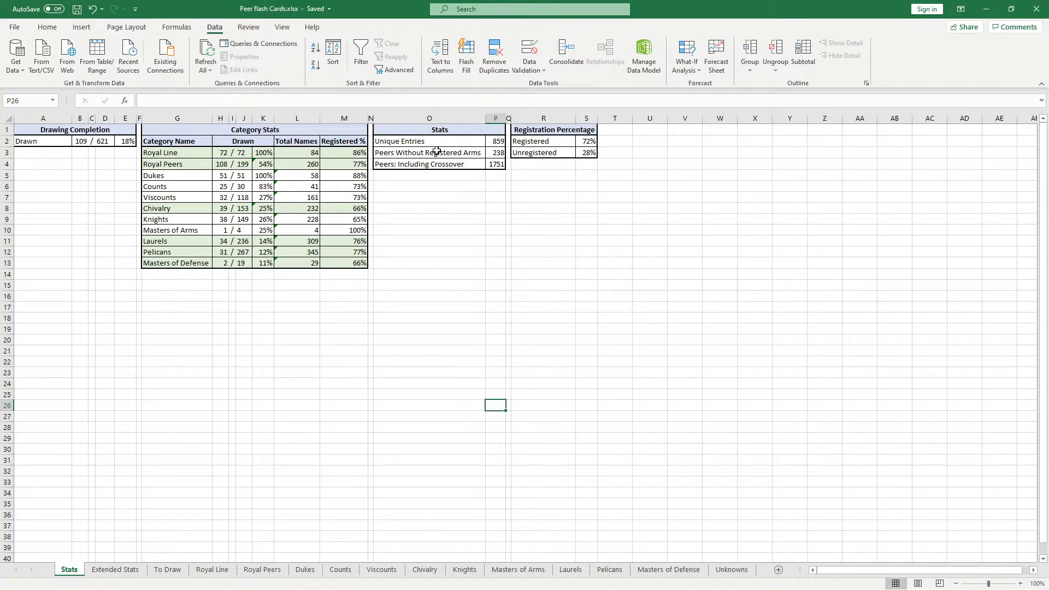
left_click(490, 140)
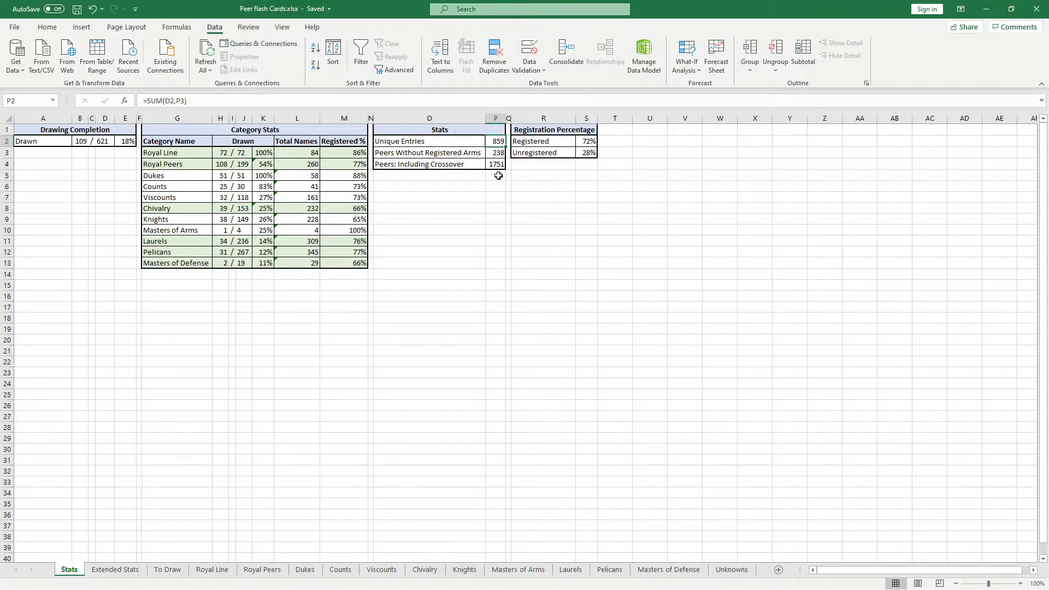
left_click(446, 167)
left_click(494, 164)
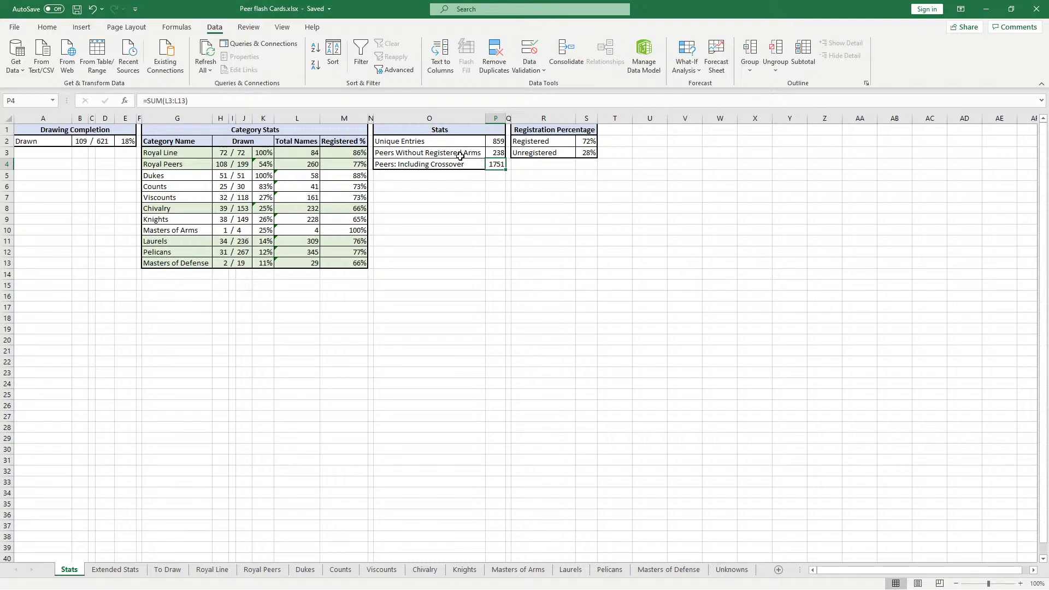
left_click(502, 152)
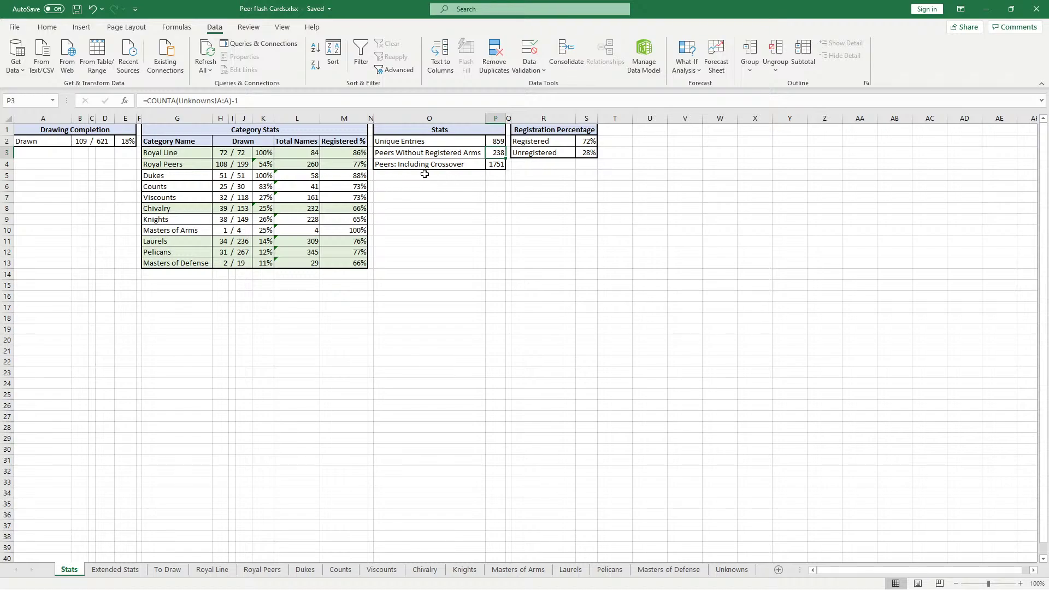
Inspect the Royal Line registered and Royal Peers drawn percentage formulas
left_click(341, 152)
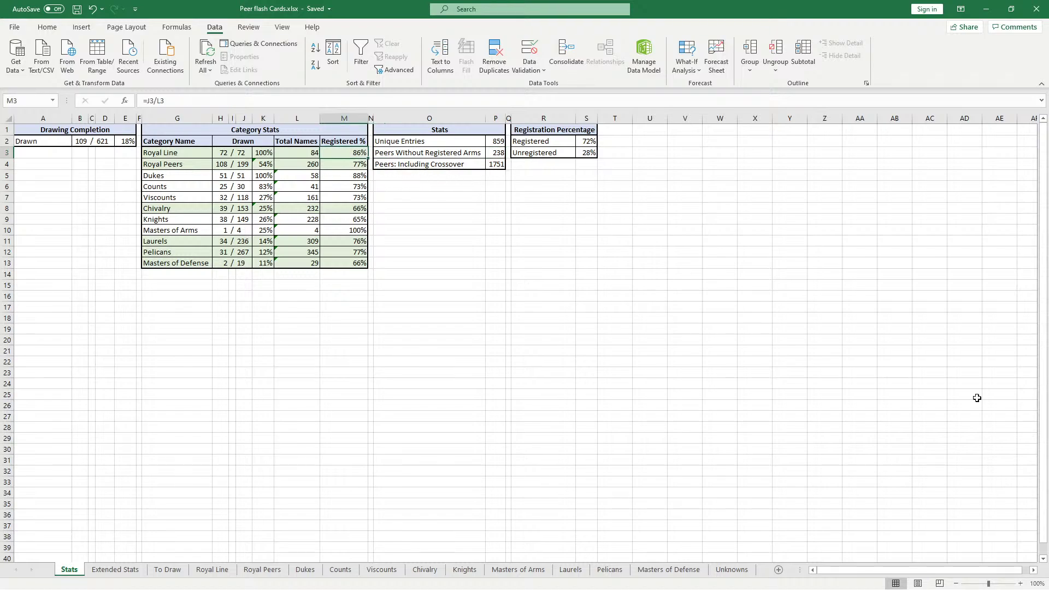
key("Down")
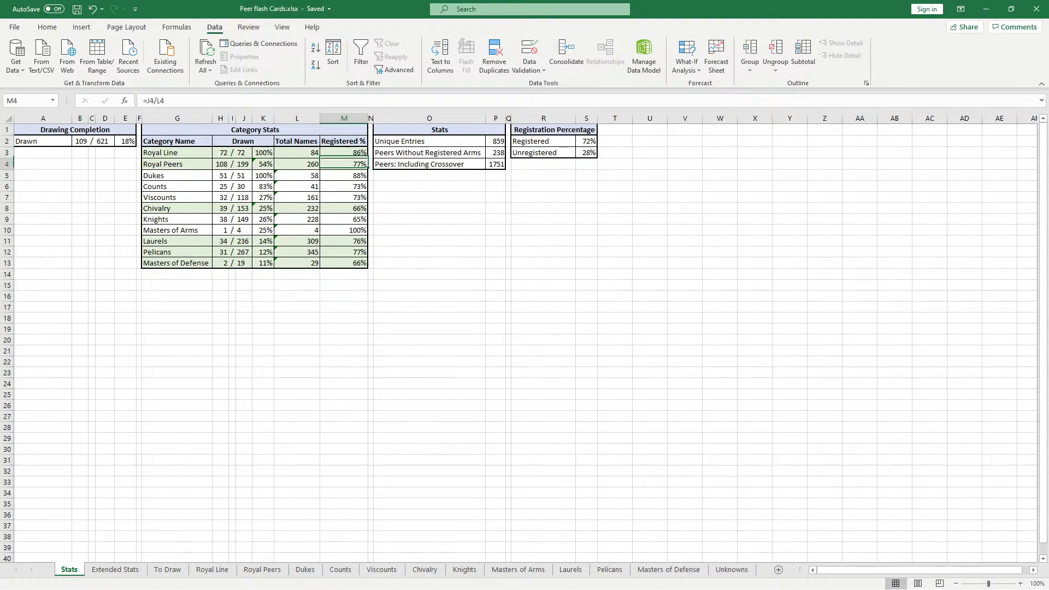
key("Up")
key("Down")
key("Left")
key("Left")
key("Left")
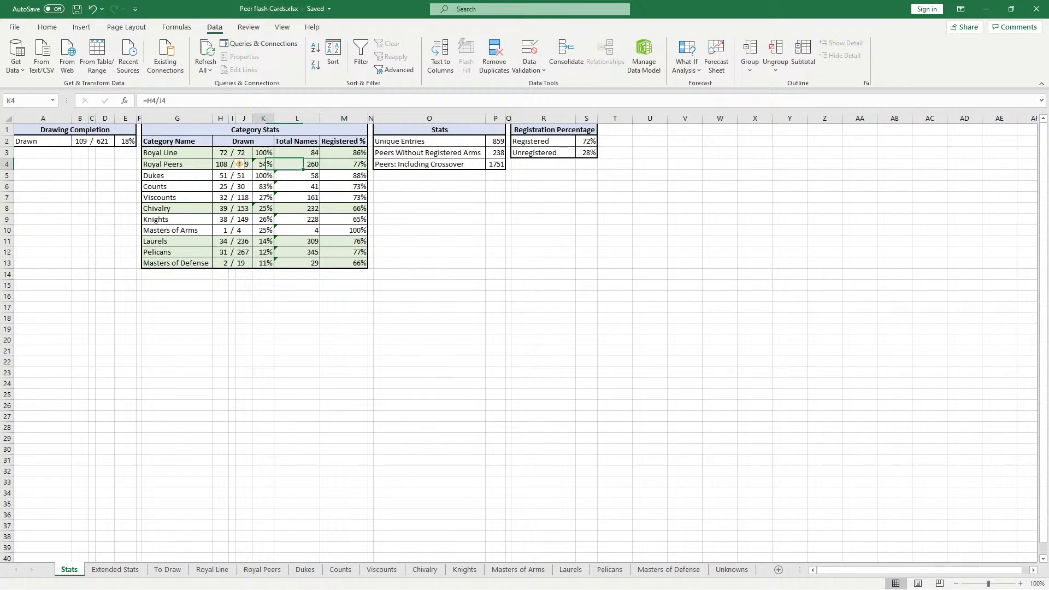
key("Right")
Inspect the D2 drawing total, E2 completion percentage, and Dukes and Knights registered percentages
key("Left")
key("Left")
key("Left")
key("Left")
key("Left")
key("Left")
key("Up")
key("Up")
key("Left")
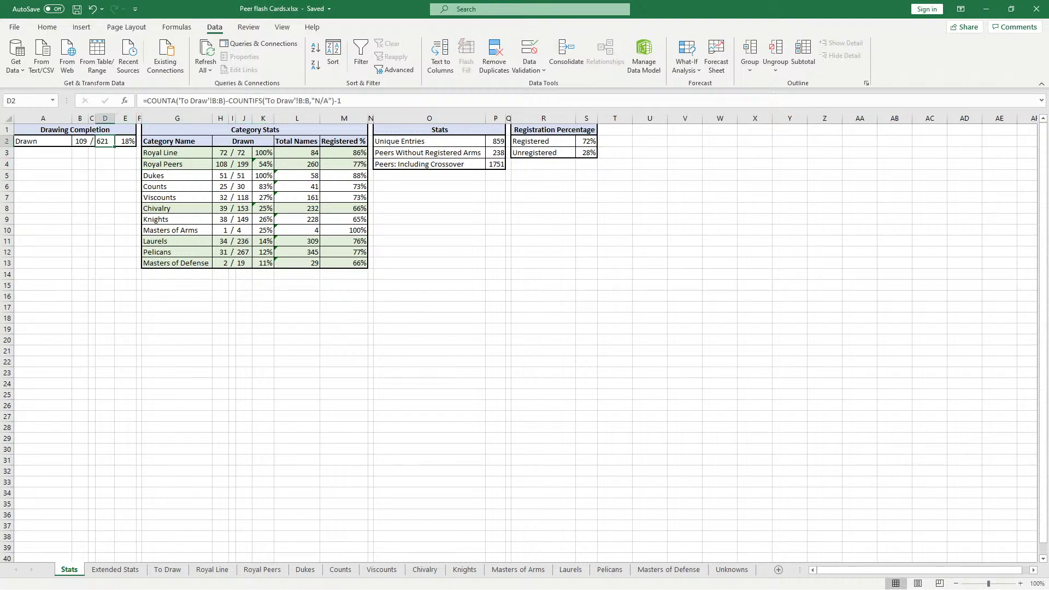
key("Left")
key("Left")
key("Right")
key("Right")
key("Right")
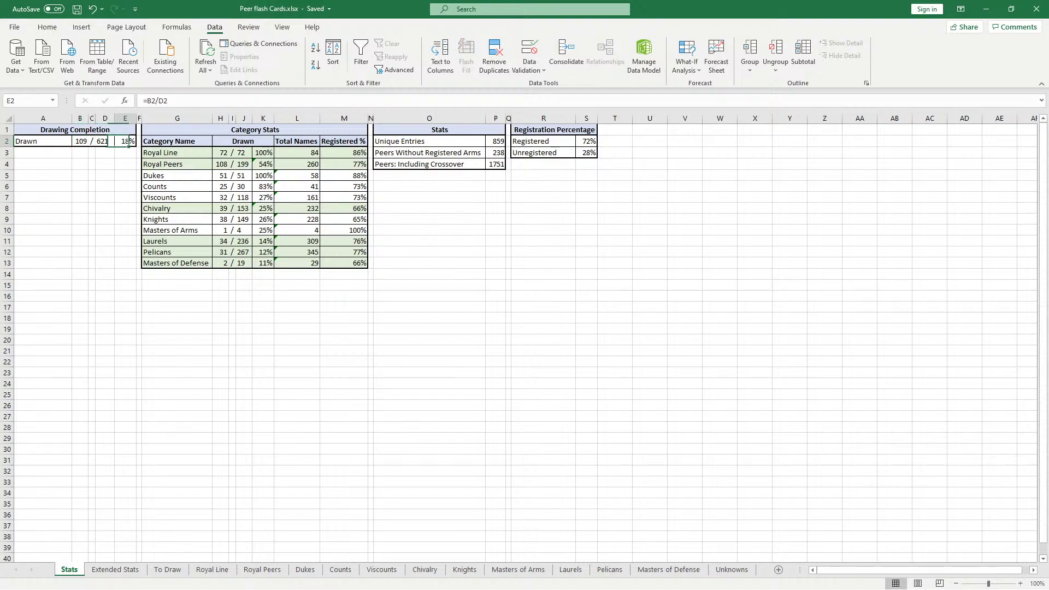
key("Right")
key("Right")
key("Right")
key("Right")
key("Down")
key("Down")
key("Down")
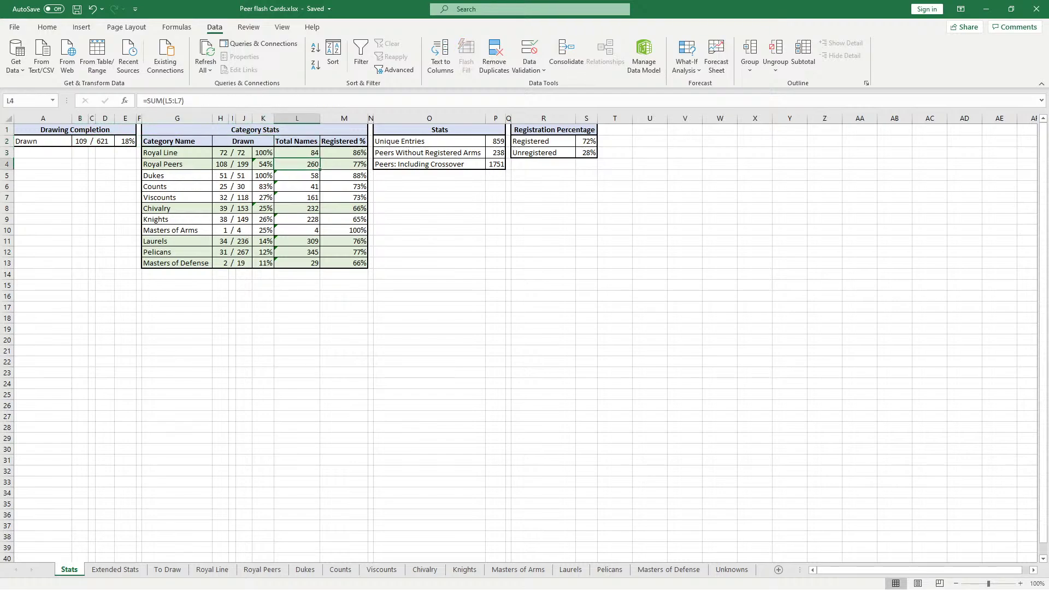
key("Right")
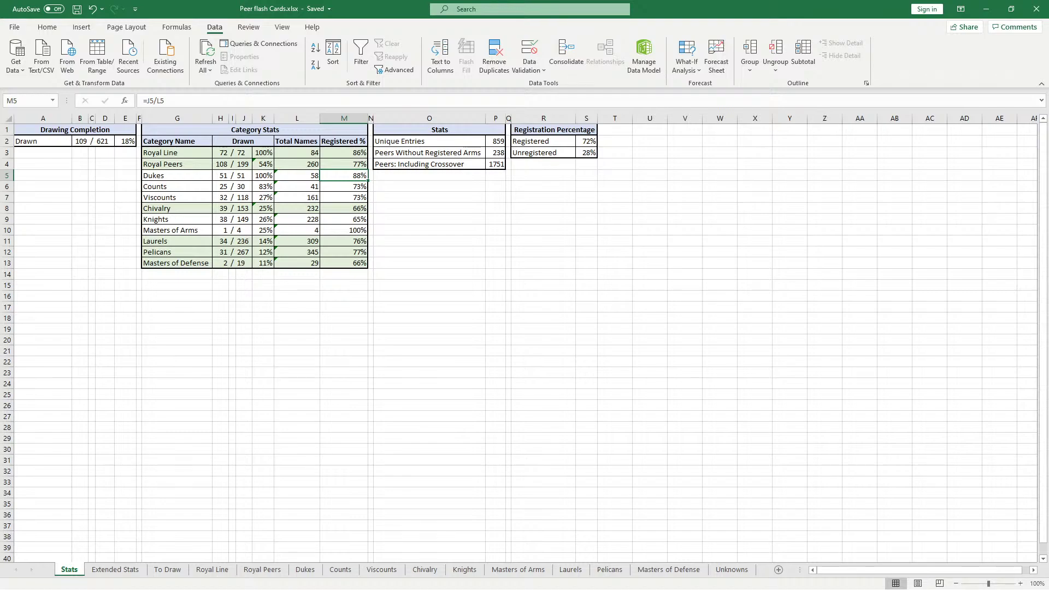
key("Down")
key("Down")
key("Down")
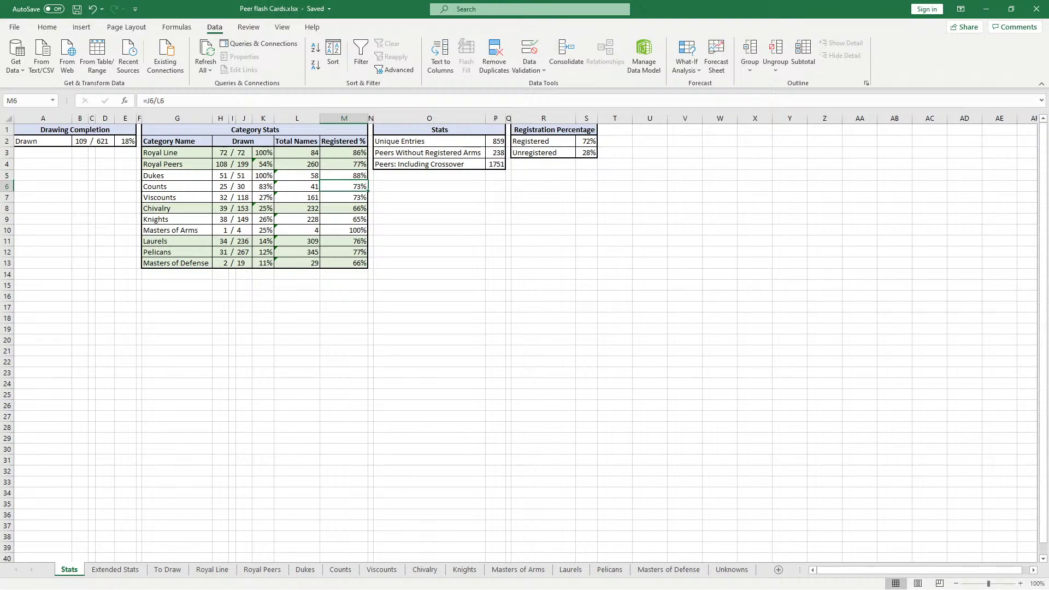
key("Down")
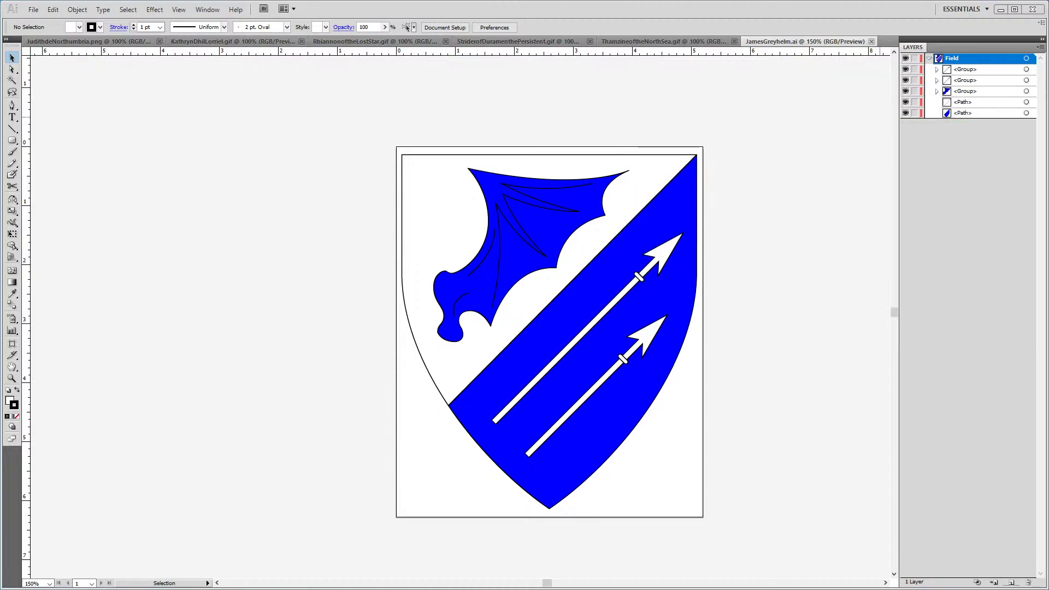
Close JamesGreyhelm.ai, bring up the JudithdeNorthumbria.png shield image, and switch to Direct Selection
left_click(871, 42)
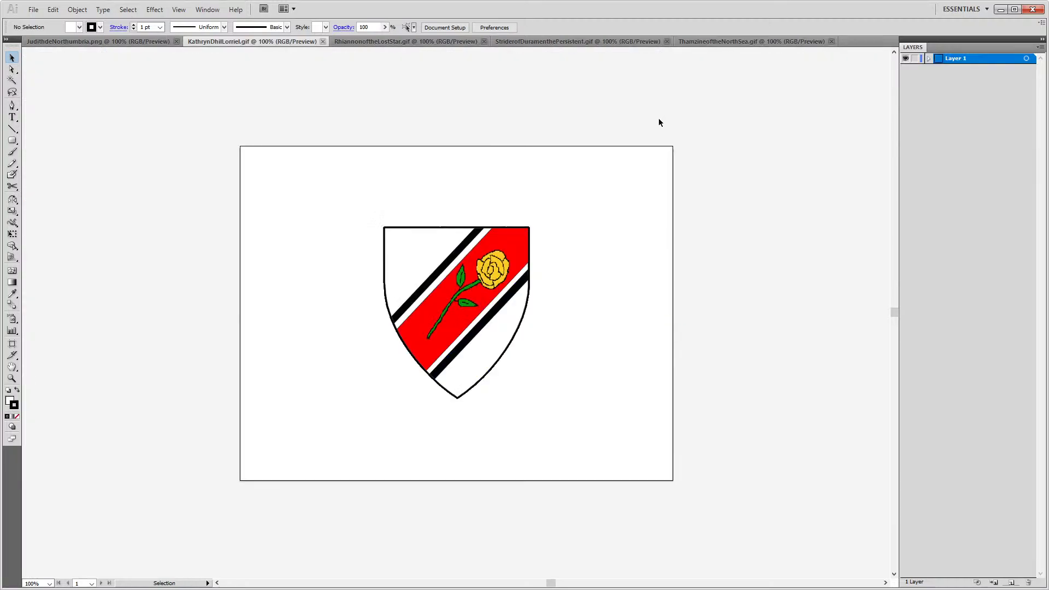
left_click(71, 43)
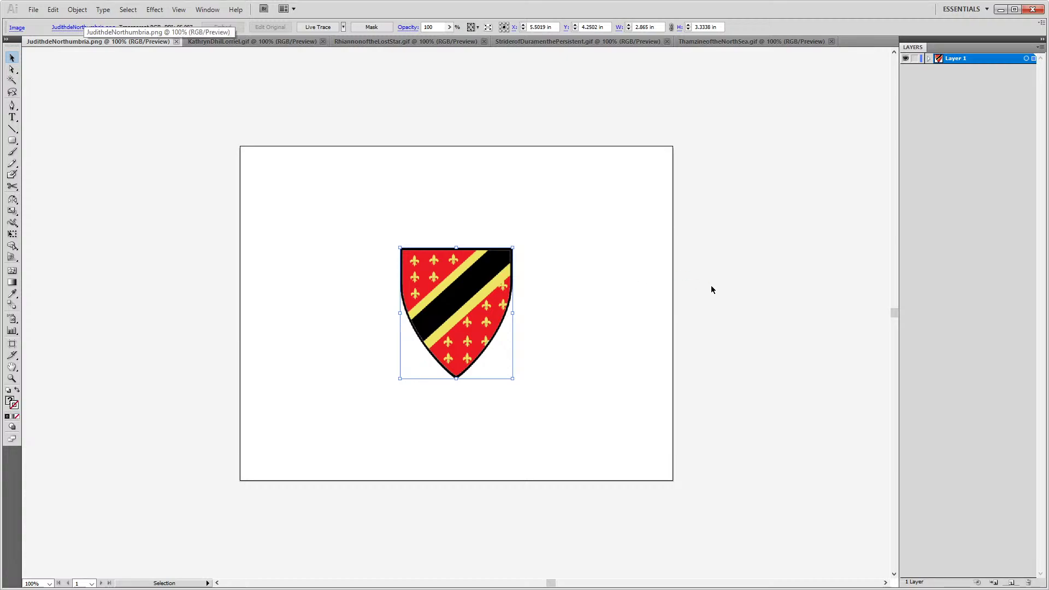
key("a")
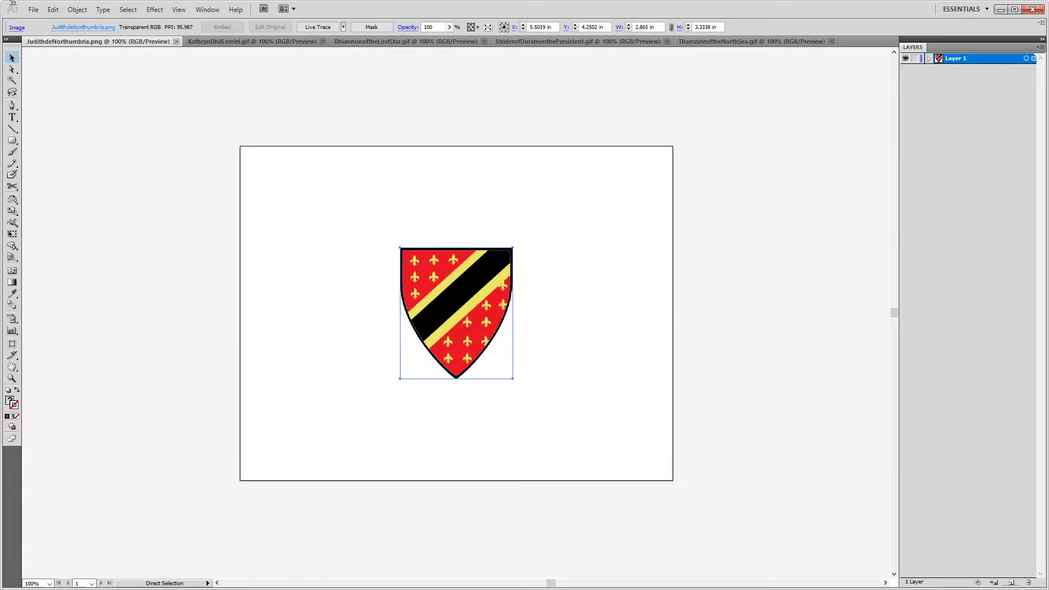
left_click(33, 9)
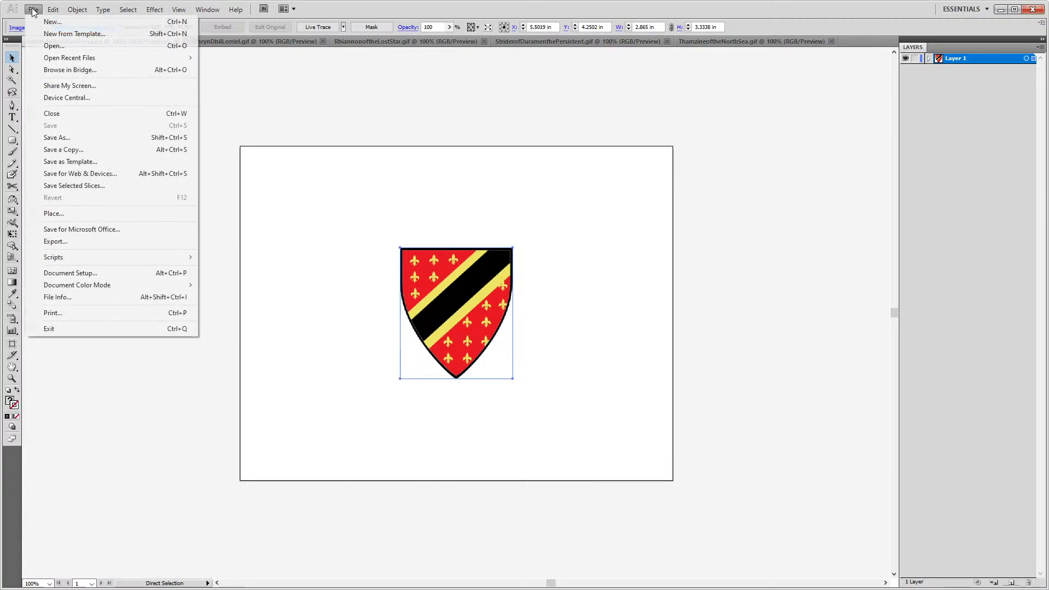
left_click(70, 48)
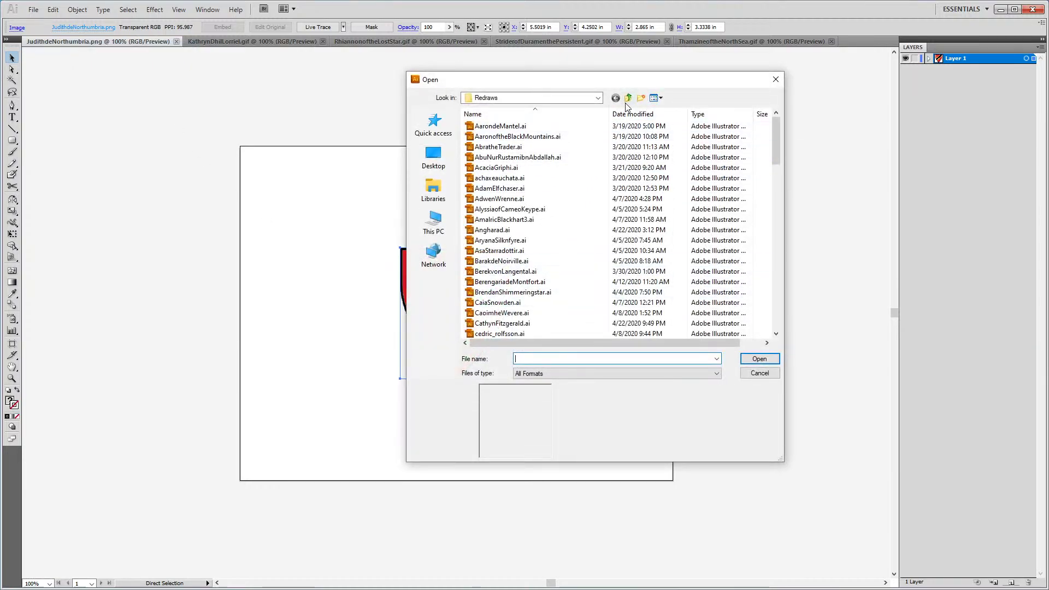
left_click(628, 98)
left_click(501, 158)
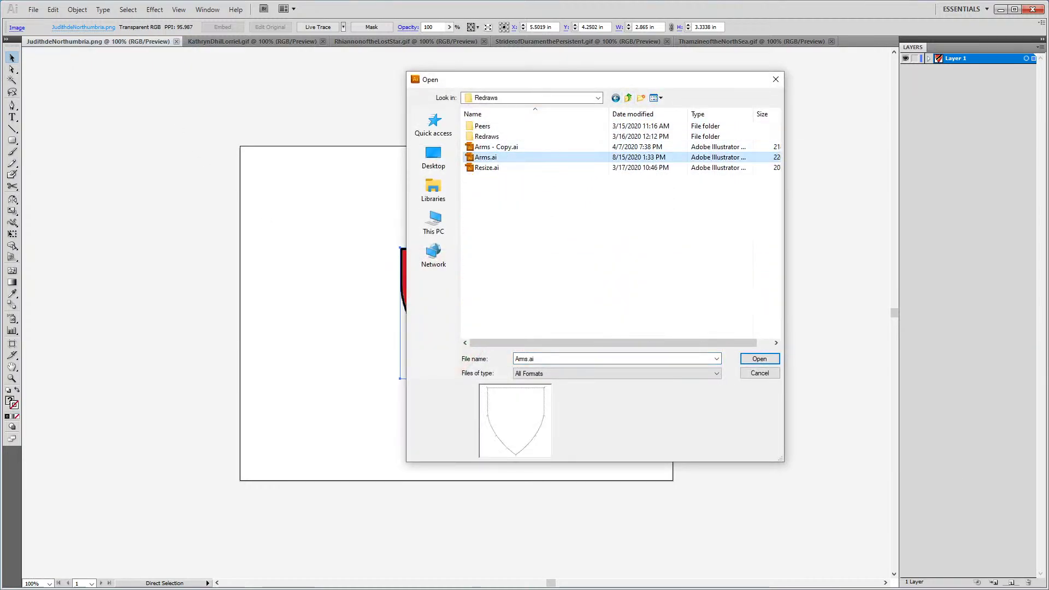
key("Return")
key("ctrl+v")
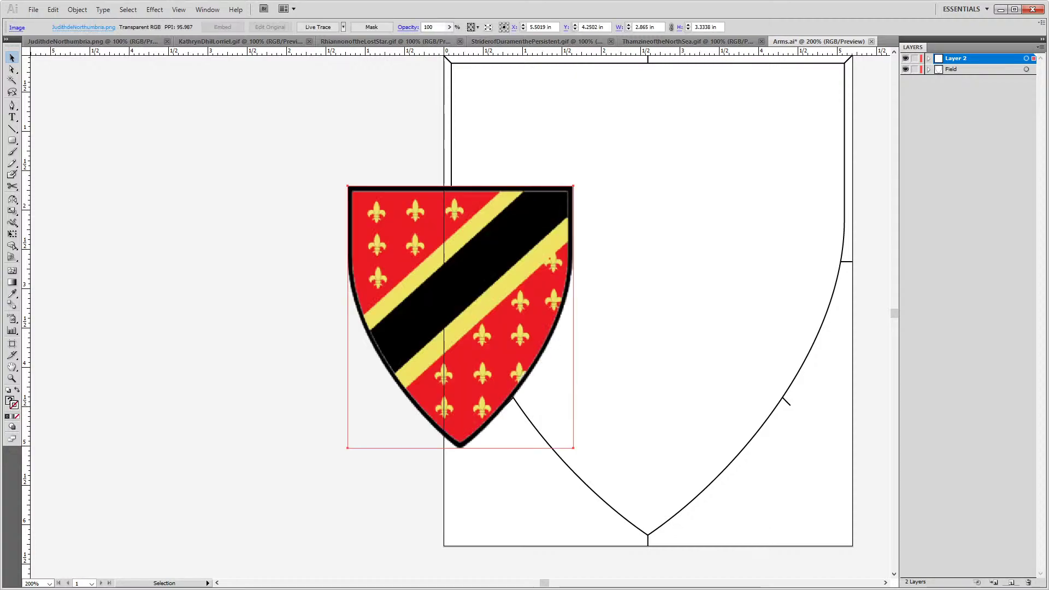
left_click_drag(494, 264, 235, 256)
left_click_drag(965, 58, 963, 76)
left_click(914, 69)
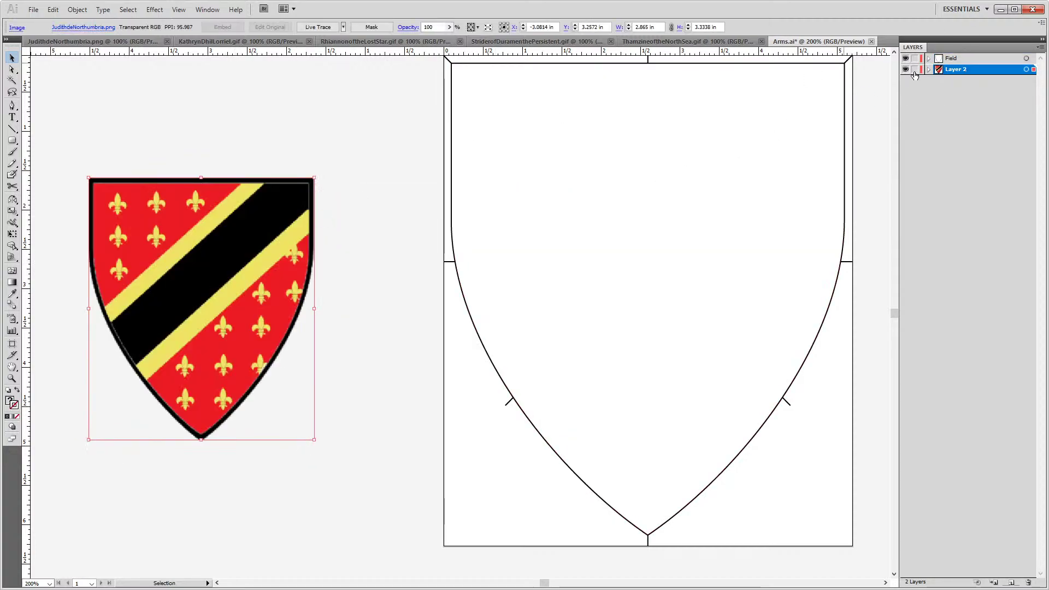
left_click(49, 42)
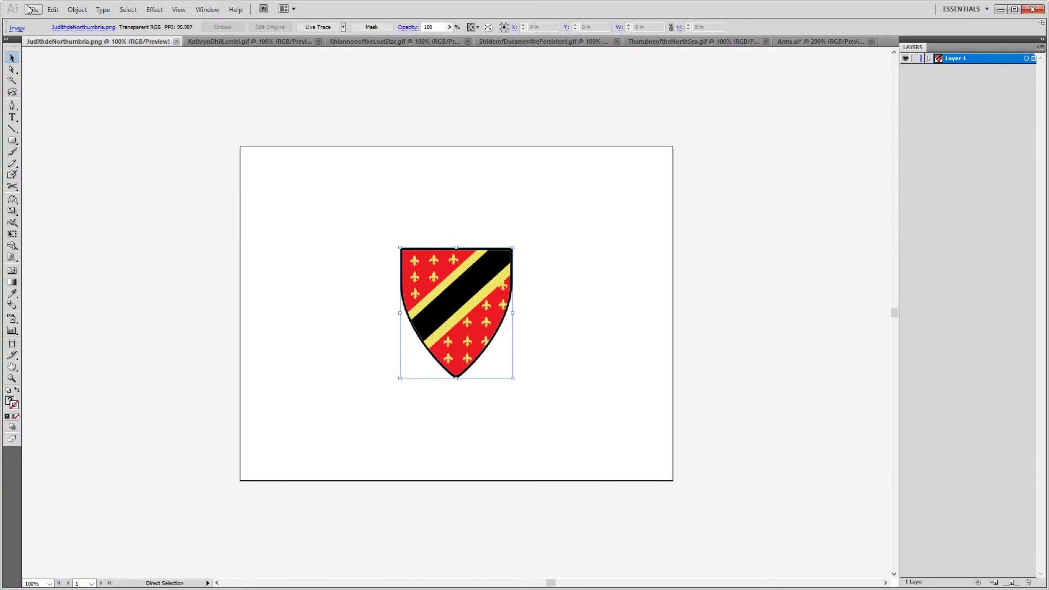
left_click(33, 9)
left_click(54, 138)
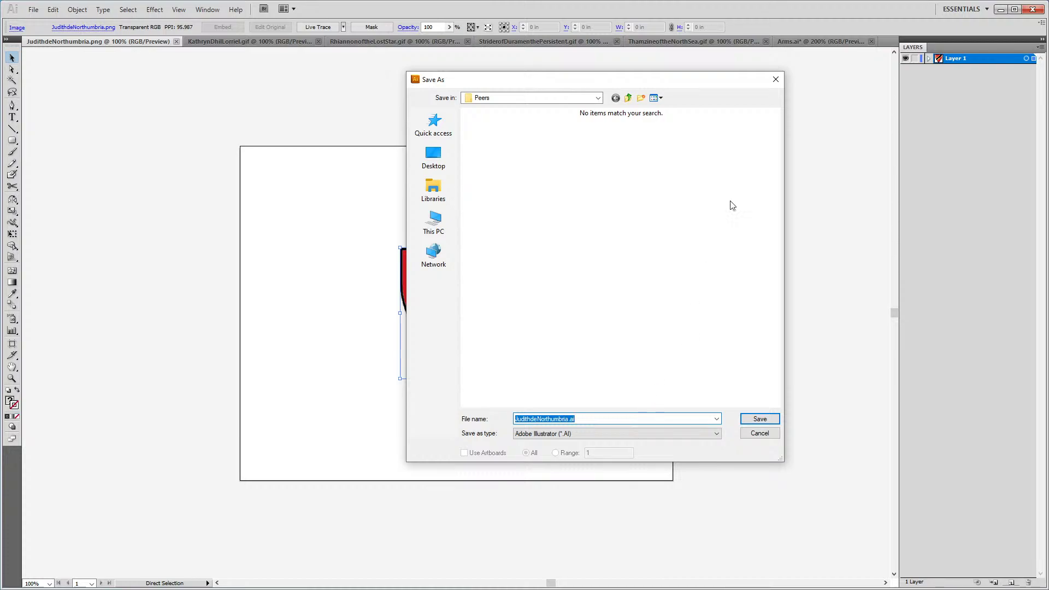
left_click(776, 79)
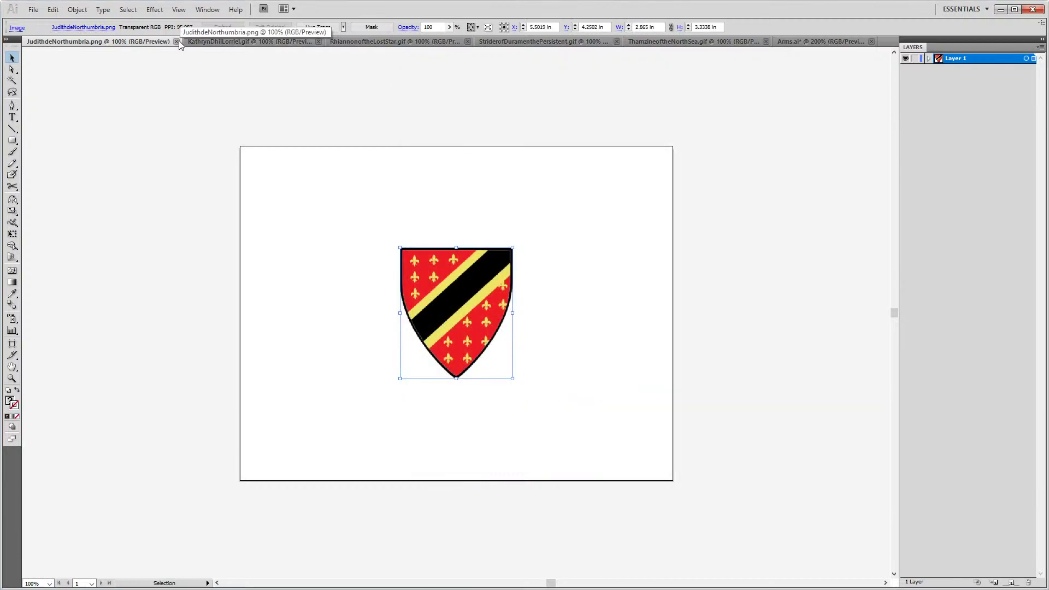
left_click(177, 42)
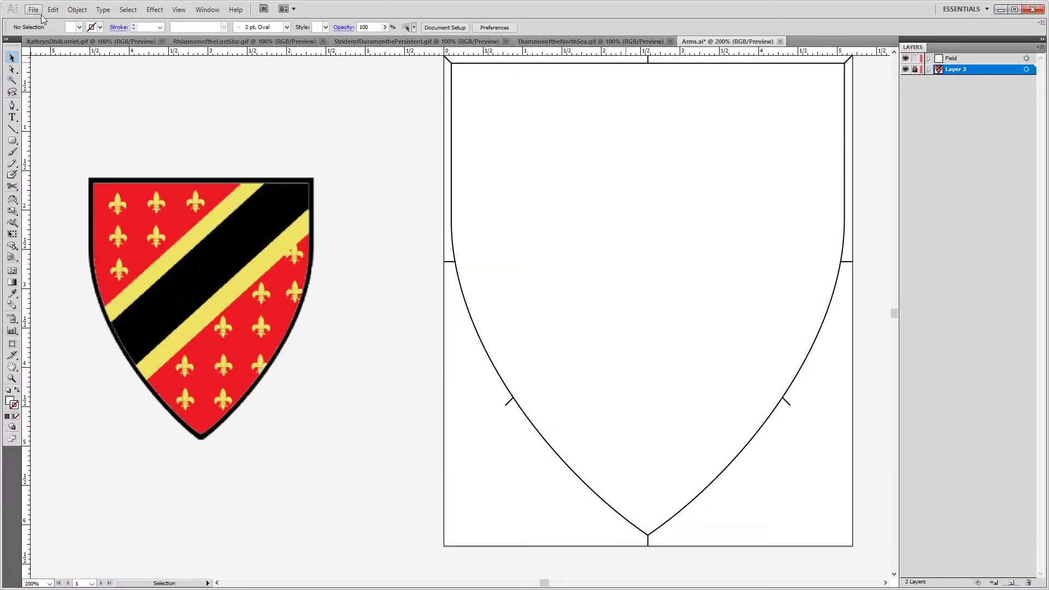
left_click(35, 10)
left_click(101, 138)
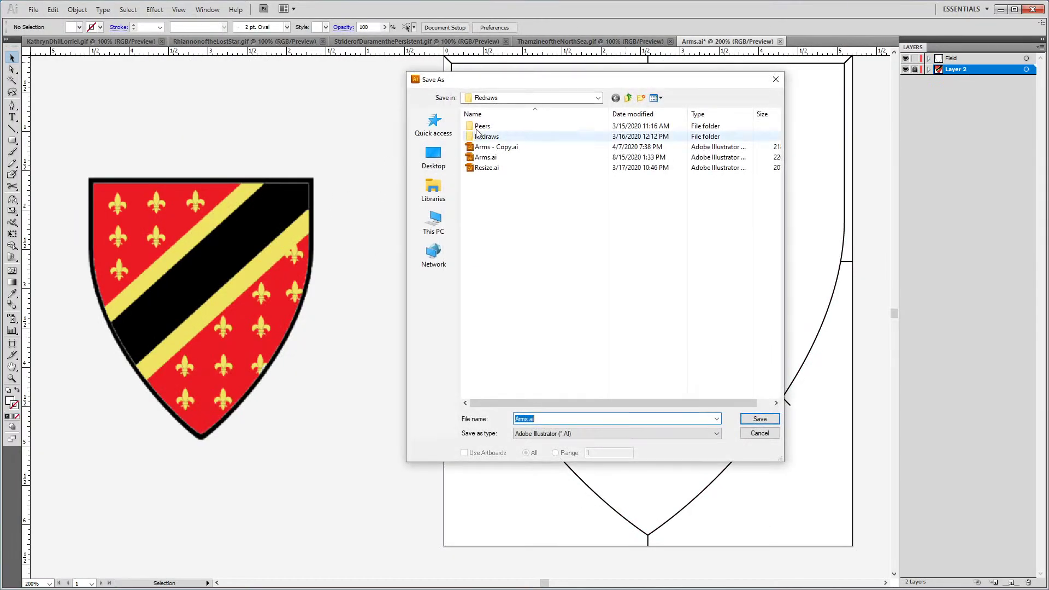
double_click(484, 136)
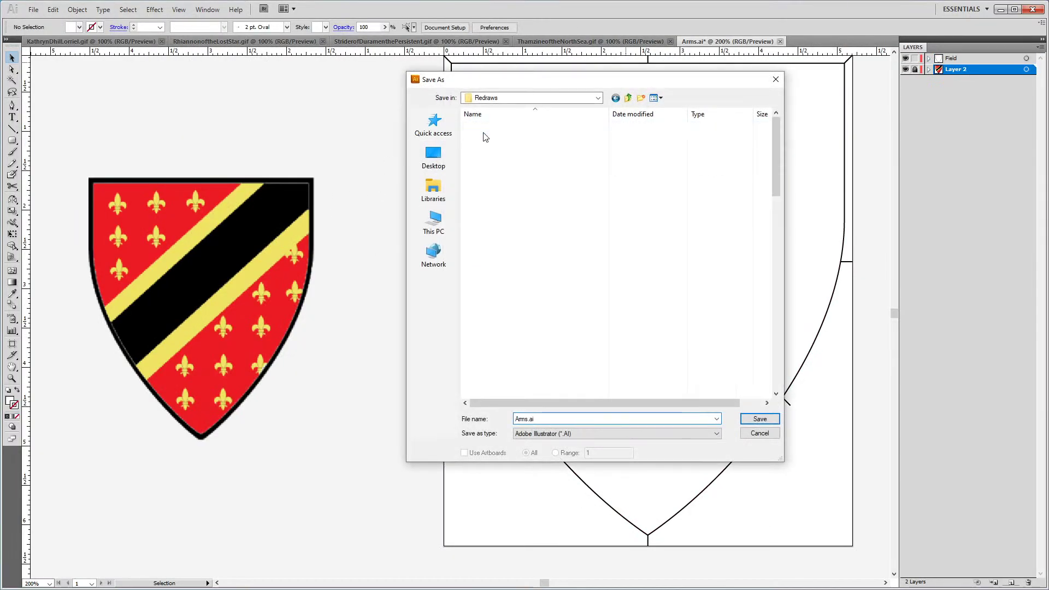
left_click(621, 423)
key("ctrl+v")
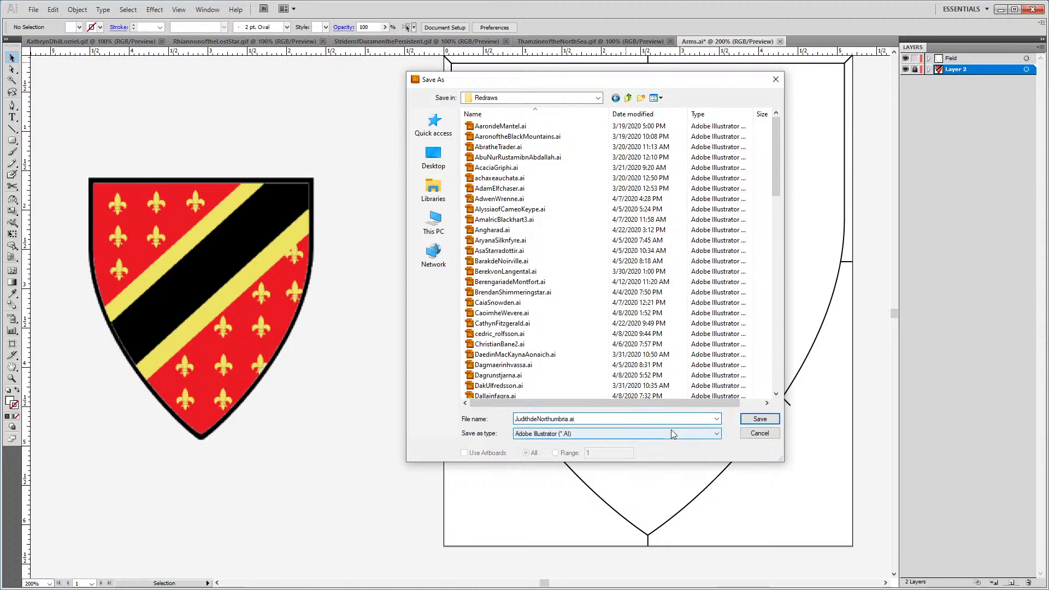
key("Return")
key("Return")
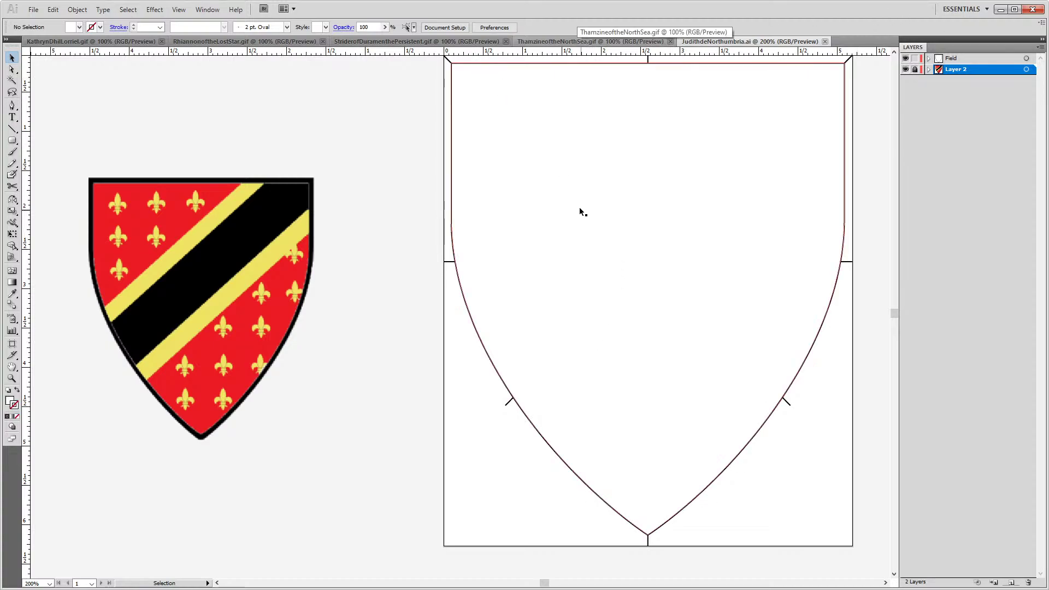
Pan the artboard down and right so there is room above the shield outline
key("space")
key("alt")
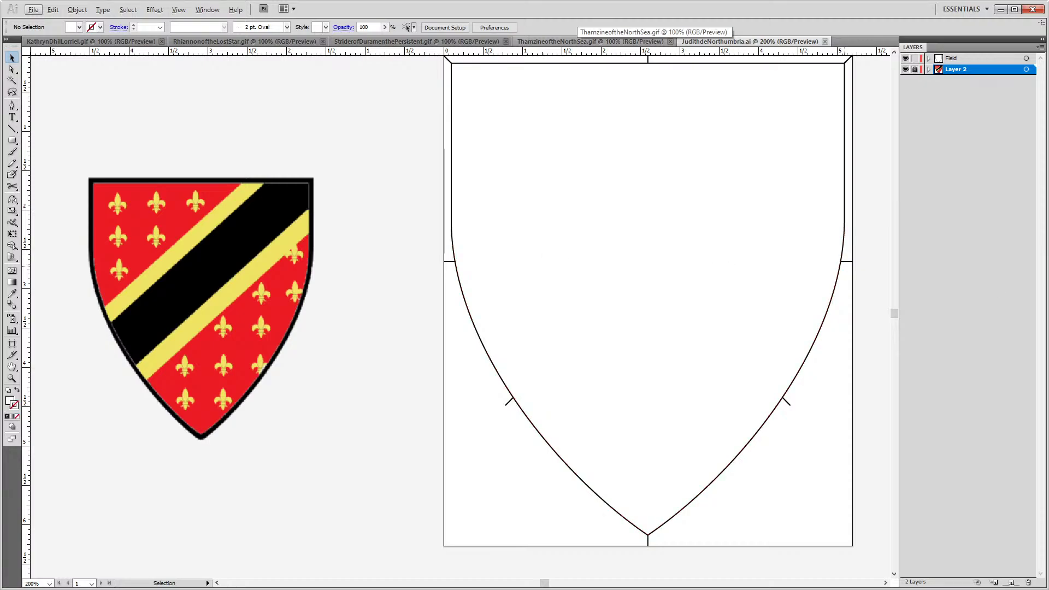
key("alt")
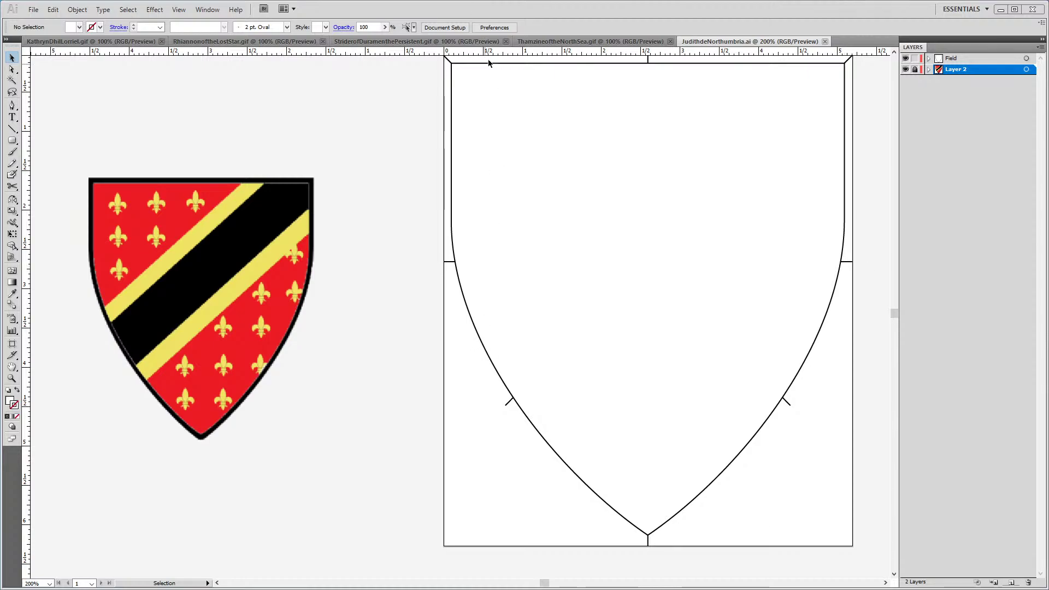
key("space")
left_click_drag(237, 97, 501, 224)
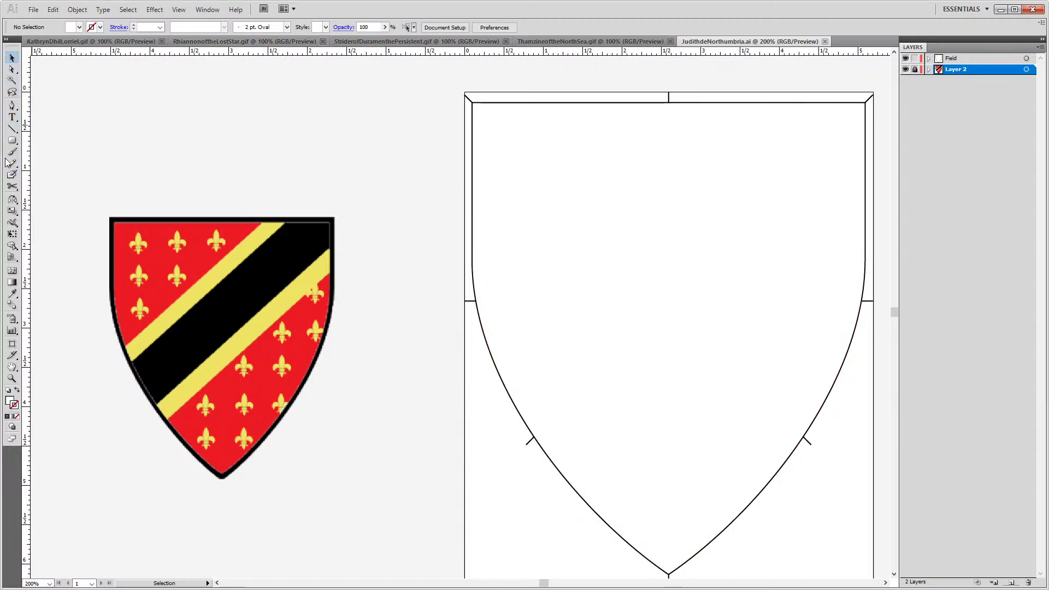
Try a tall rounded rectangle on the Field layer, undo it, and switch to plain rectangles
left_click(12, 140)
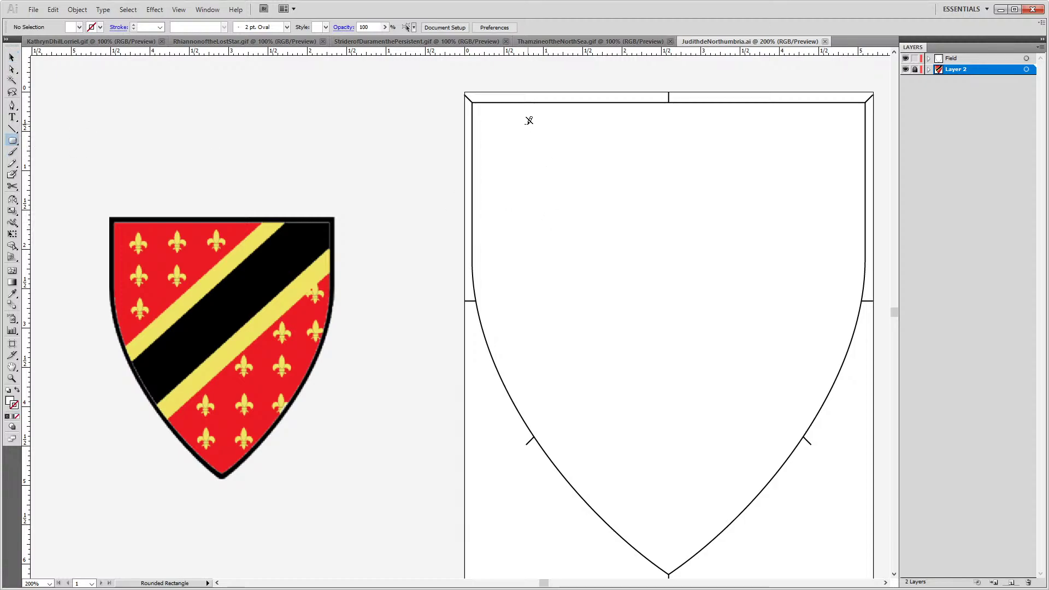
left_click(968, 57)
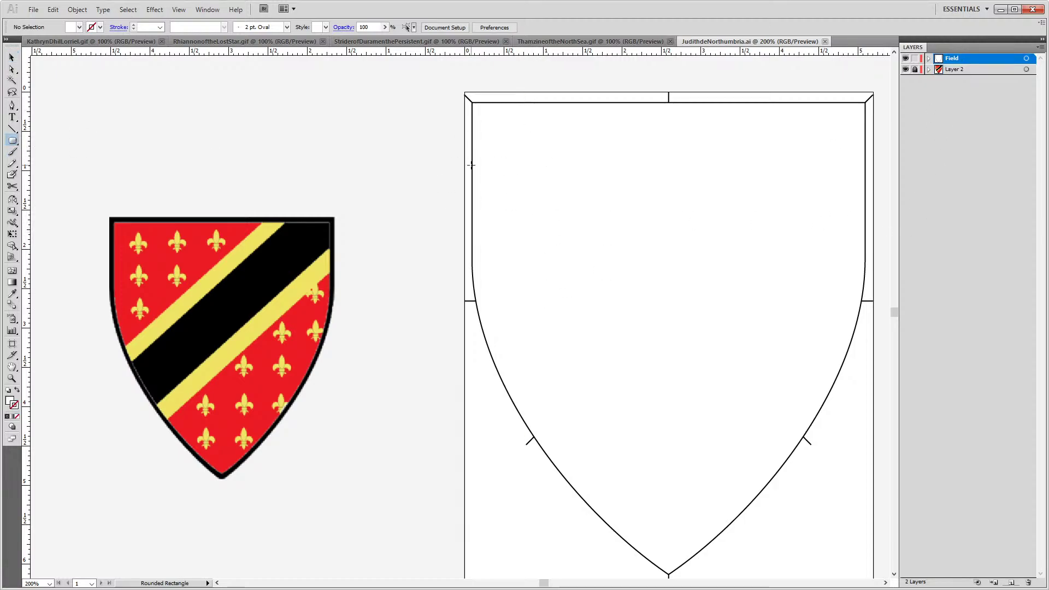
left_click_drag(398, 99, 421, 562)
key("ctrl+s")
left_click_drag(12, 142, 77, 143)
left_click_drag(477, 372, 394, 328)
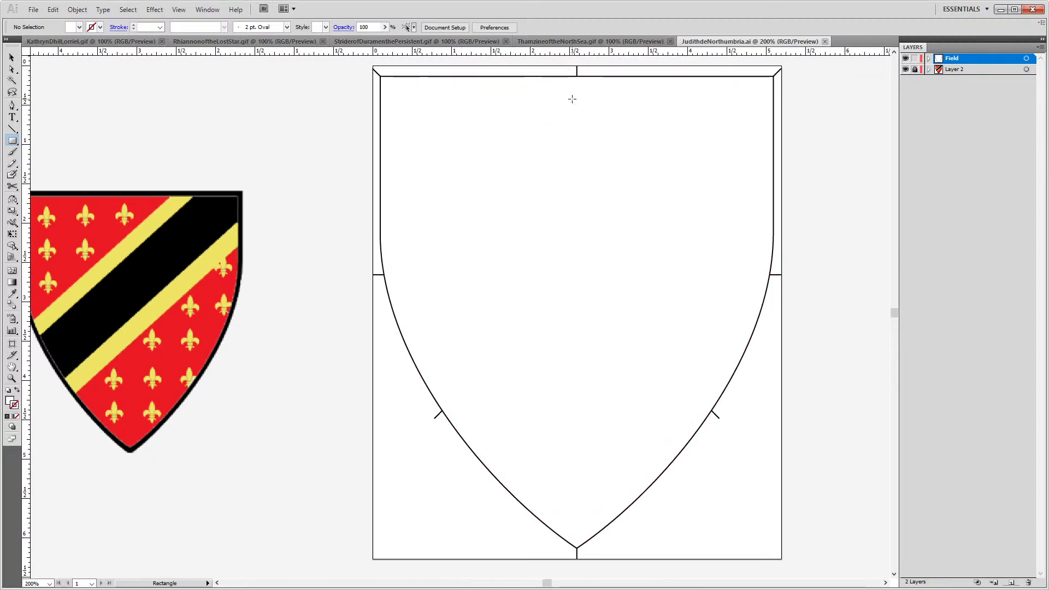
Draw a tall strip with a black 1 pt outline and move it down across the shield
mouse_move(577, 101)
left_mouse_down()
mouse_move(614, 330)
mouse_move(634, 304)
mouse_move(580, 272)
mouse_move(564, 293)
mouse_move(621, 326)
left_mouse_up()
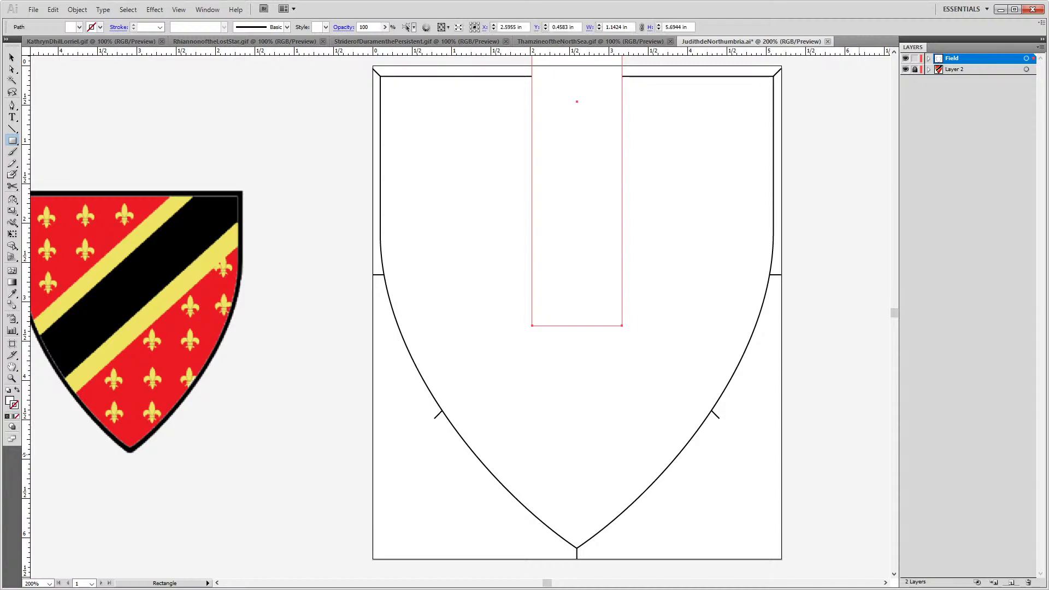
key("d")
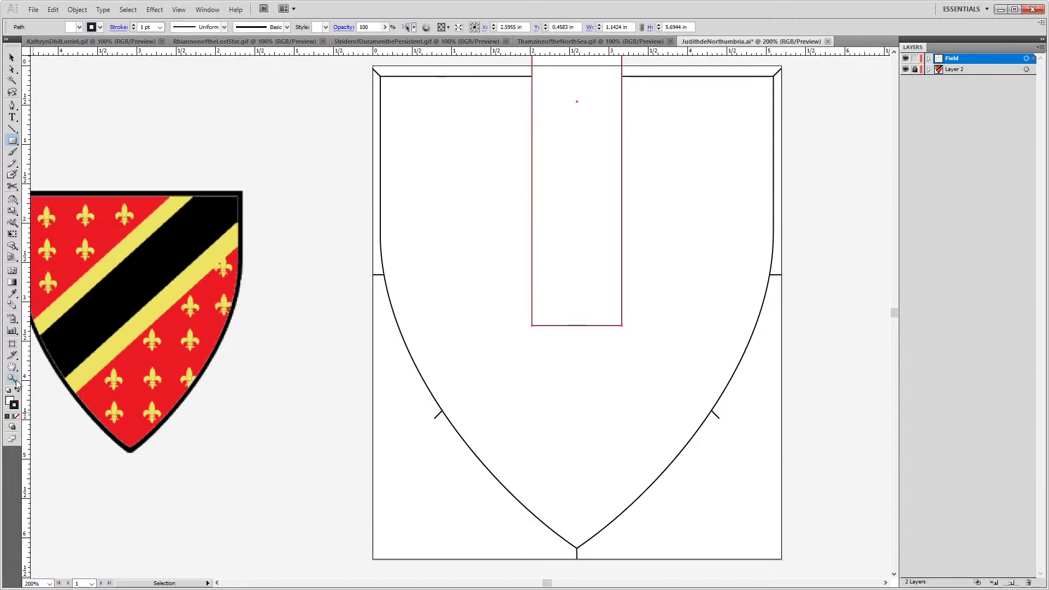
double_click(14, 409)
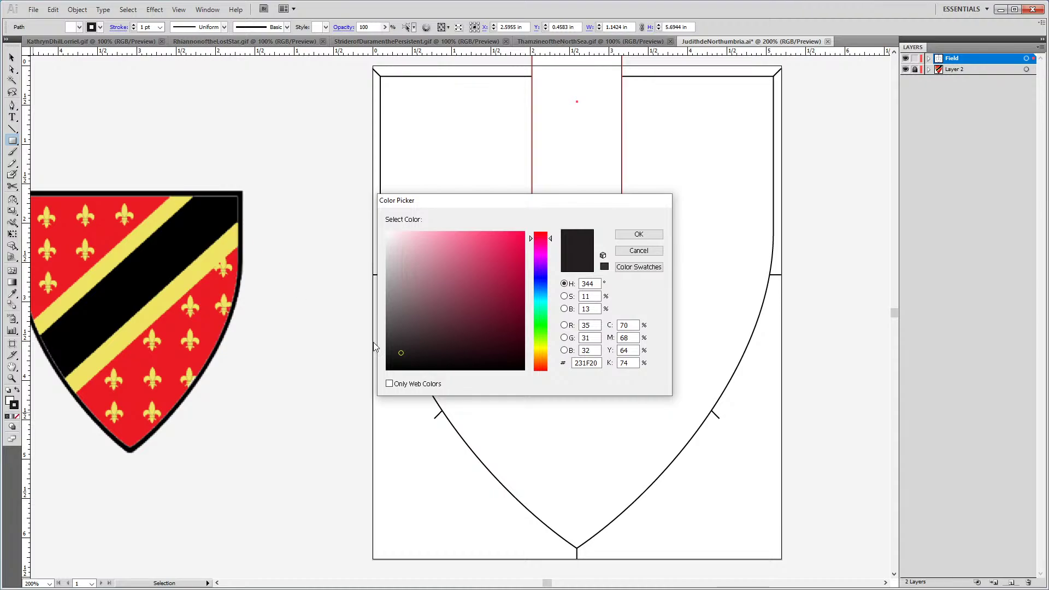
left_click(640, 236)
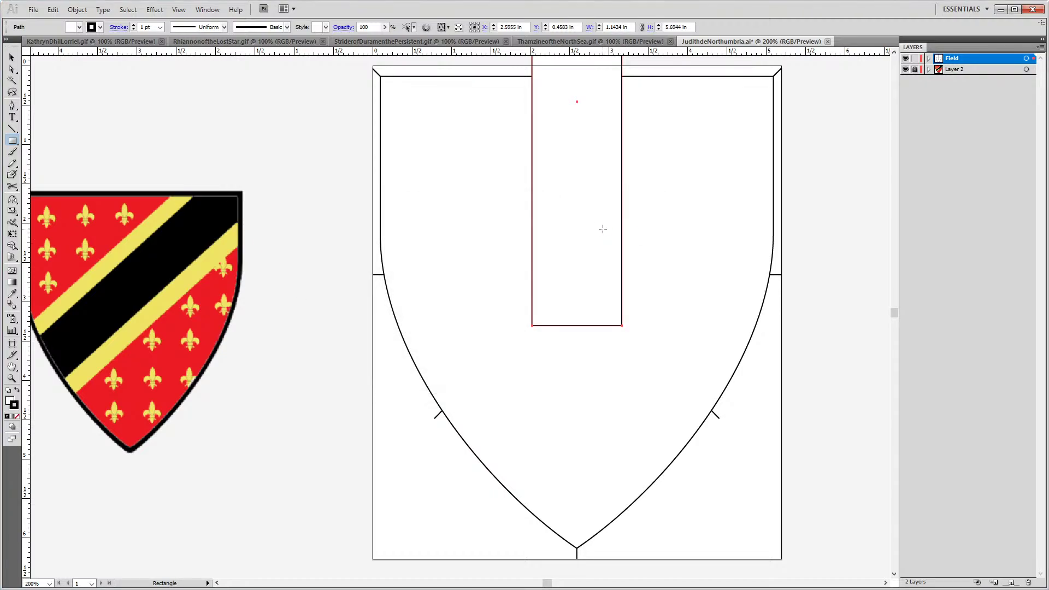
left_click_drag(597, 227, 590, 457)
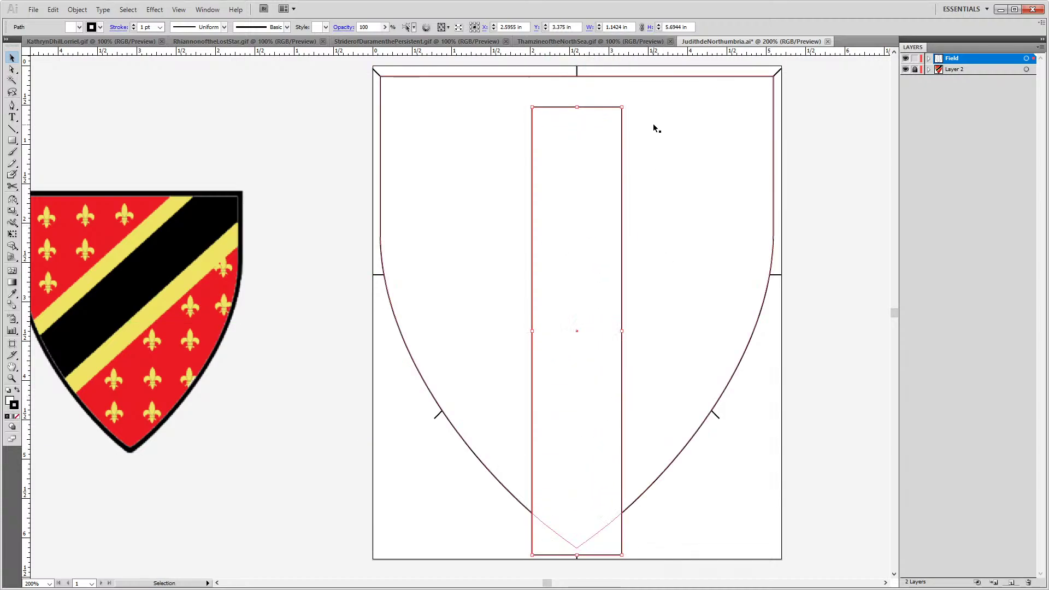
scroll(607, 145, "down", 1)
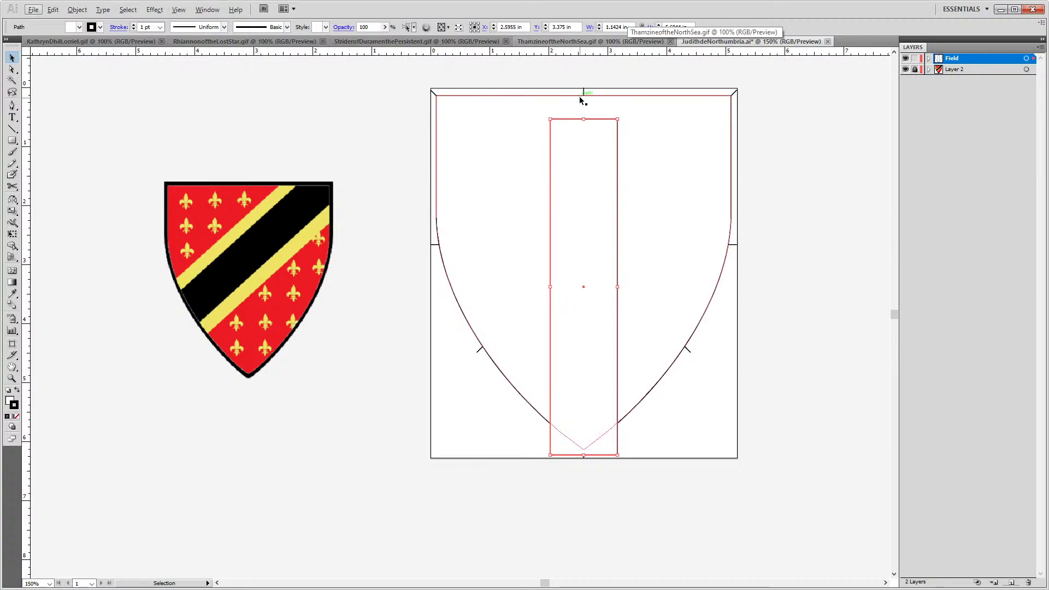
left_click_drag(556, 115, 568, 86)
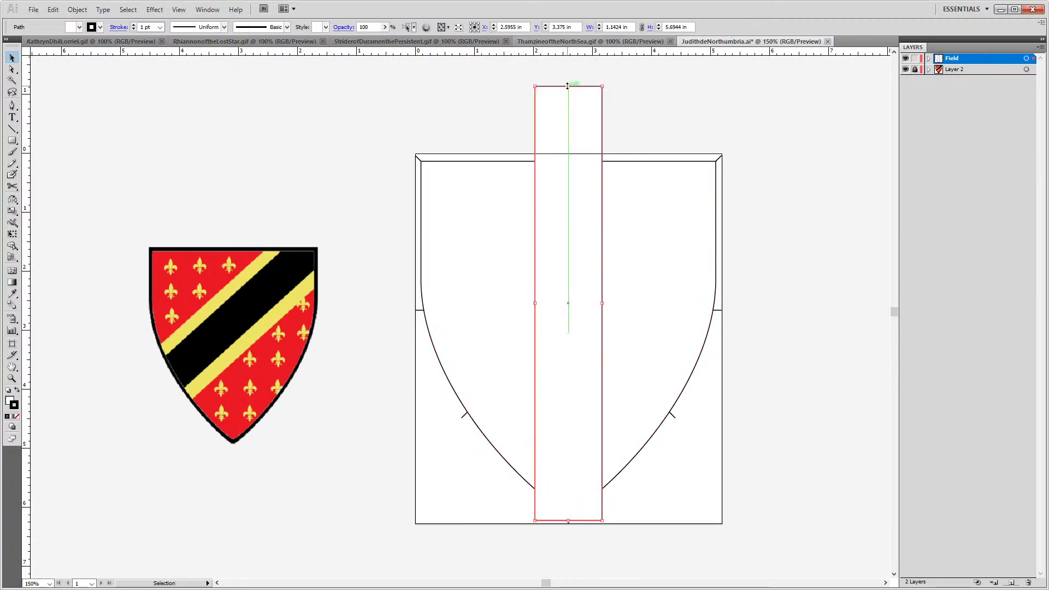
key("shift+Down")
key("shift+Down")
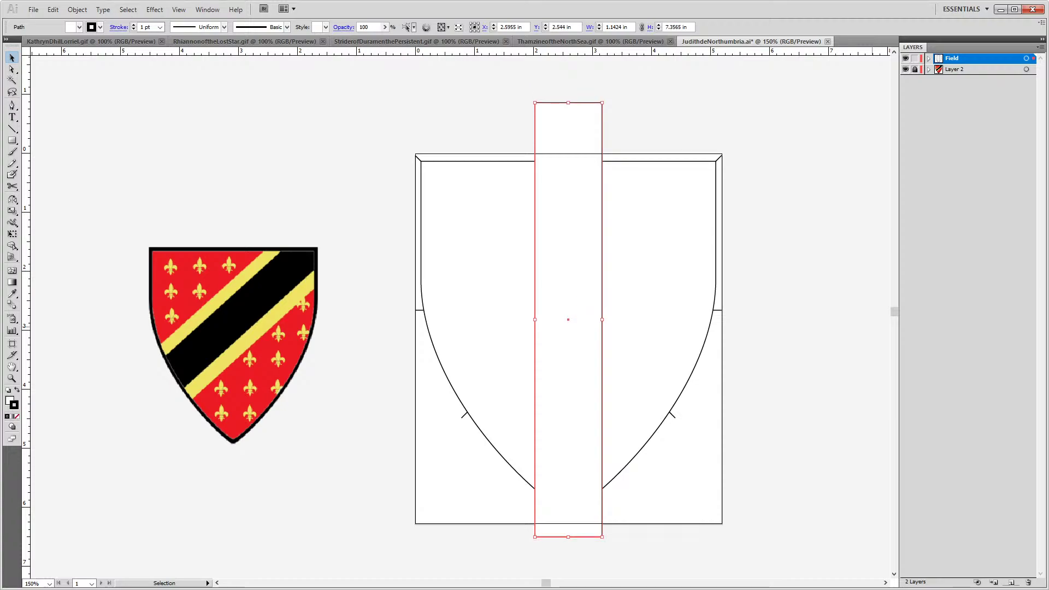
key("shift+Down")
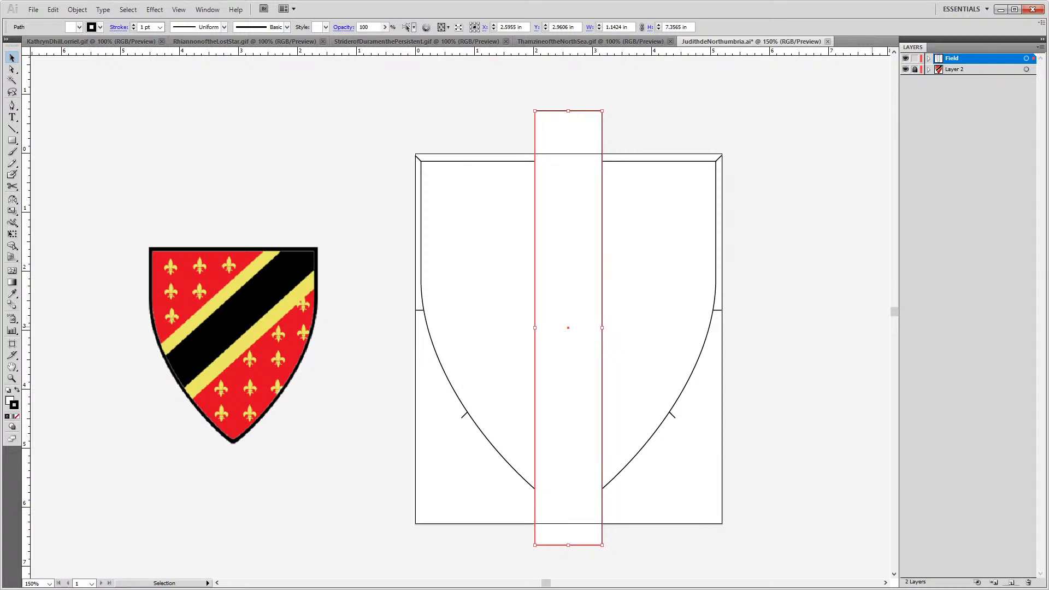
Widen the second strip into an outer band and rotate both strips diagonally across the shield
left_click(929, 58)
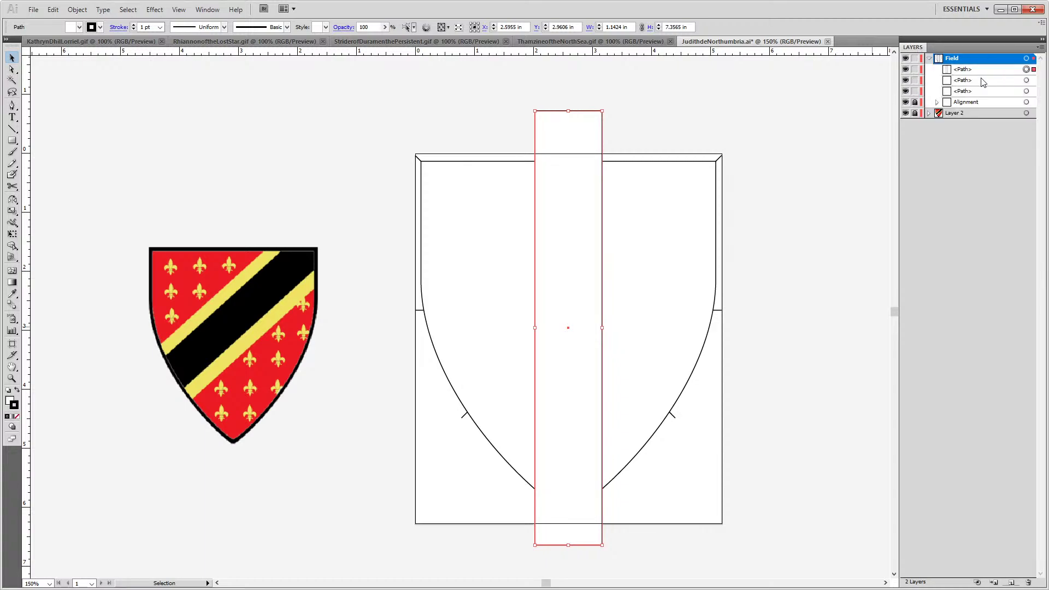
left_click(1025, 80)
left_click_drag(602, 328, 628, 332)
left_click_drag(685, 96, 528, 167)
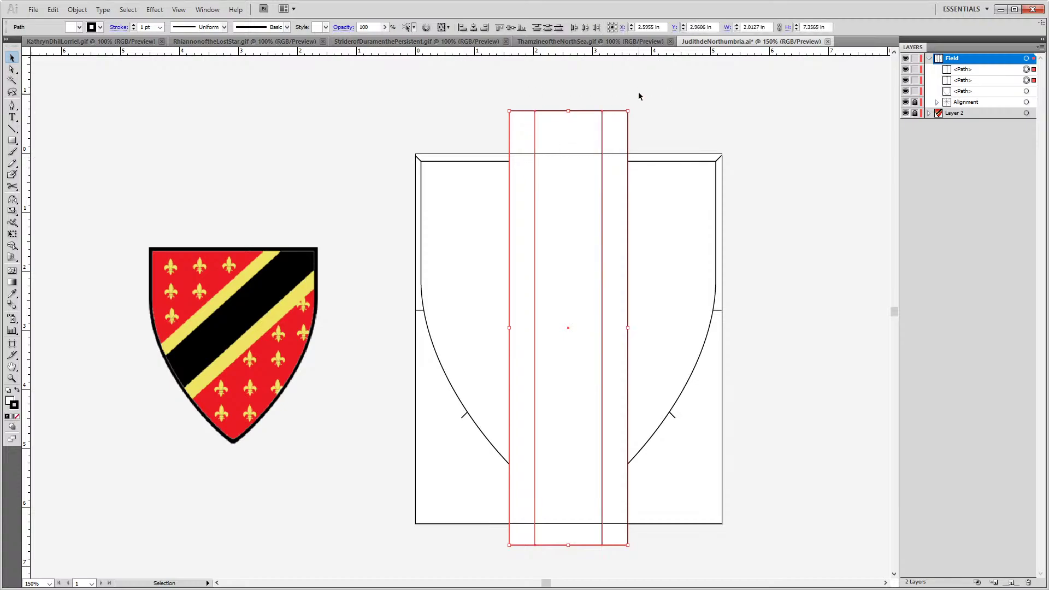
left_click_drag(632, 108, 750, 225)
Nudge the diagonal strips up, right, down and left to line them up
key("shift+Up")
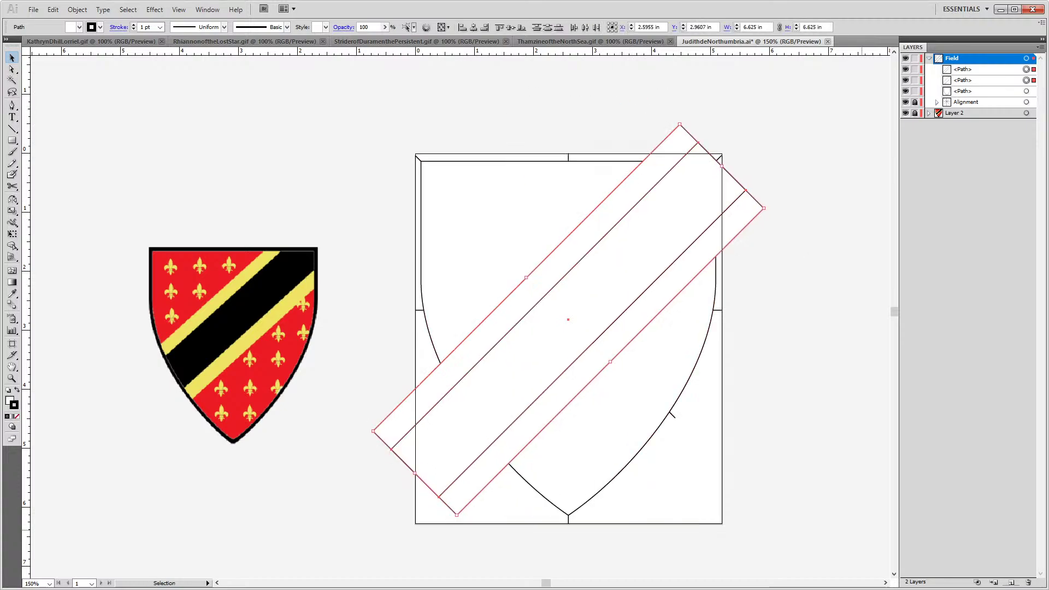
key("shift+Up")
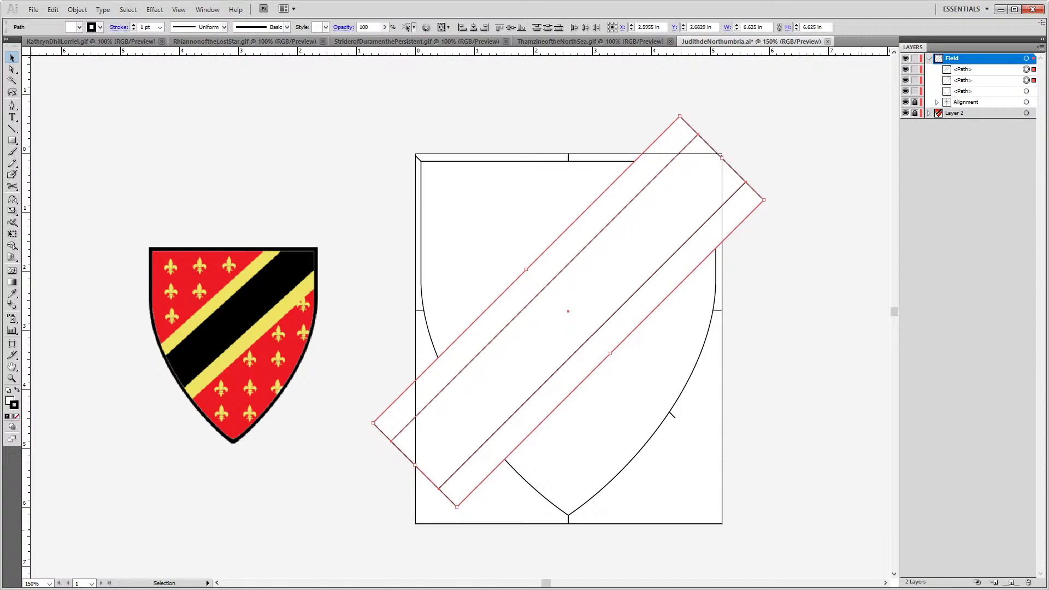
key("shift+Right")
key("shift+Right")
key("shift+Up")
key("shift+Left")
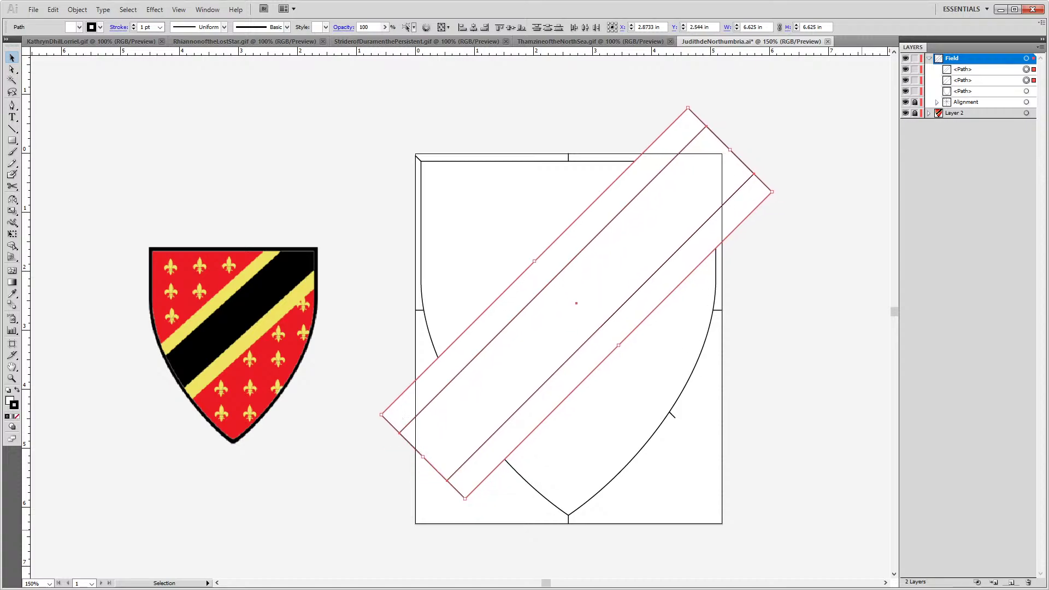
key("shift+Down")
key("shift+Down")
key("shift+Left")
key("shift+Left")
key("shift+Left")
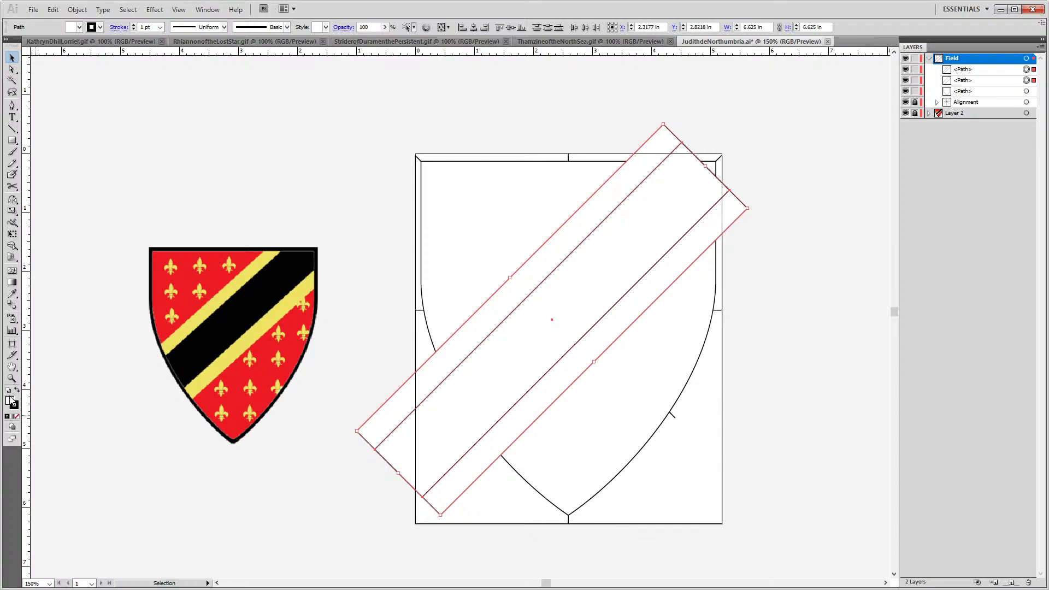
Remove the strips' fill and nudge them up and right to centre them on the shield
left_click(17, 416)
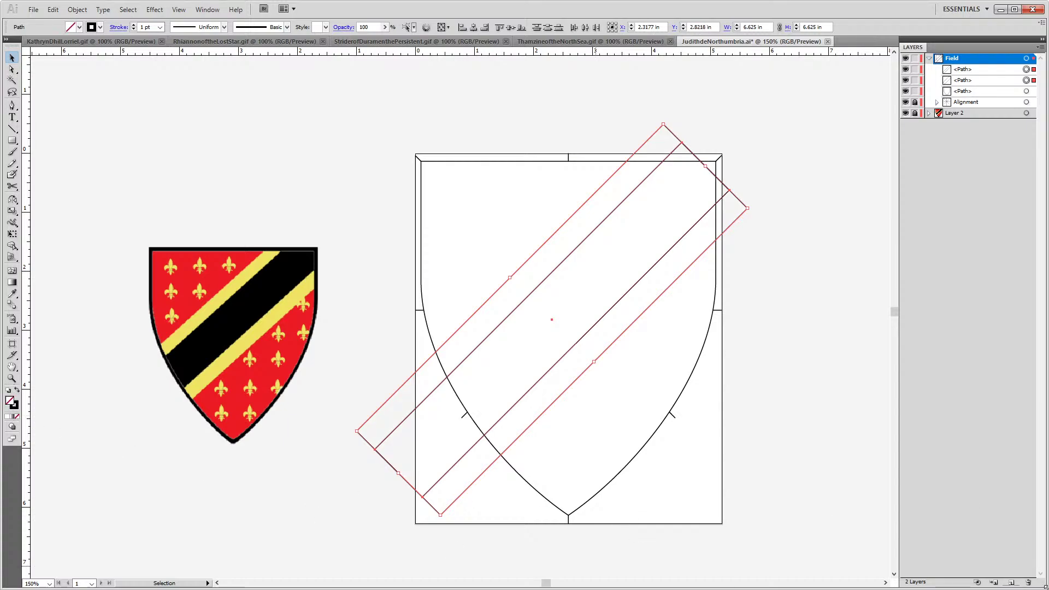
key("shift+Right")
key("Up")
key("Up")
key("Up")
key("Up")
key("Up")
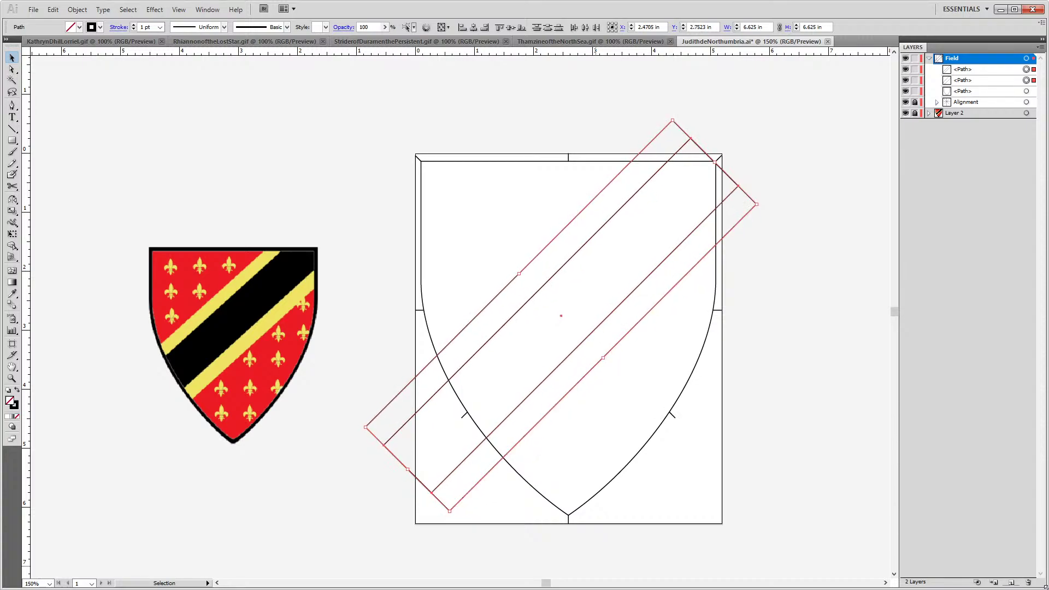
key("shift+Right")
key("shift+Up")
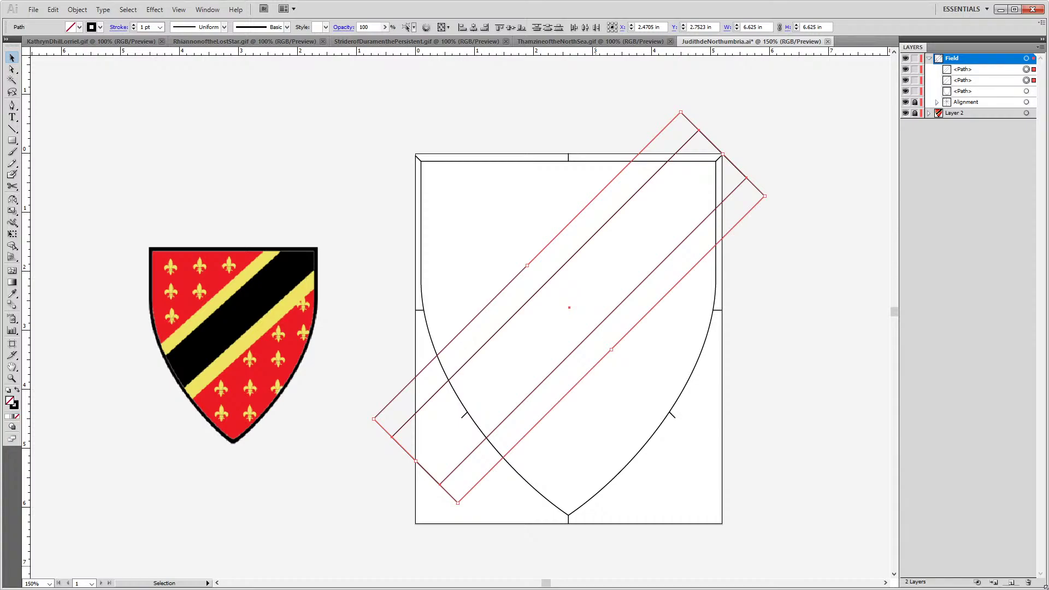
key("shift+Right")
key("shift+Up")
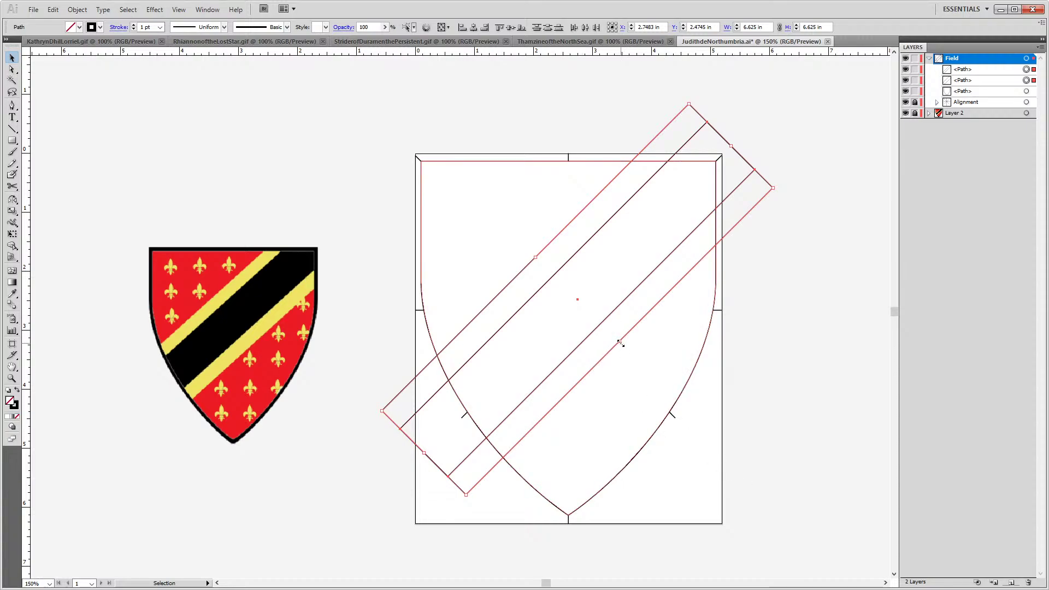
Enlarge both strips slightly, shrink the outer strip, fill it white, and select the shield outline
left_click_drag(619, 341, 623, 347)
left_click(651, 304)
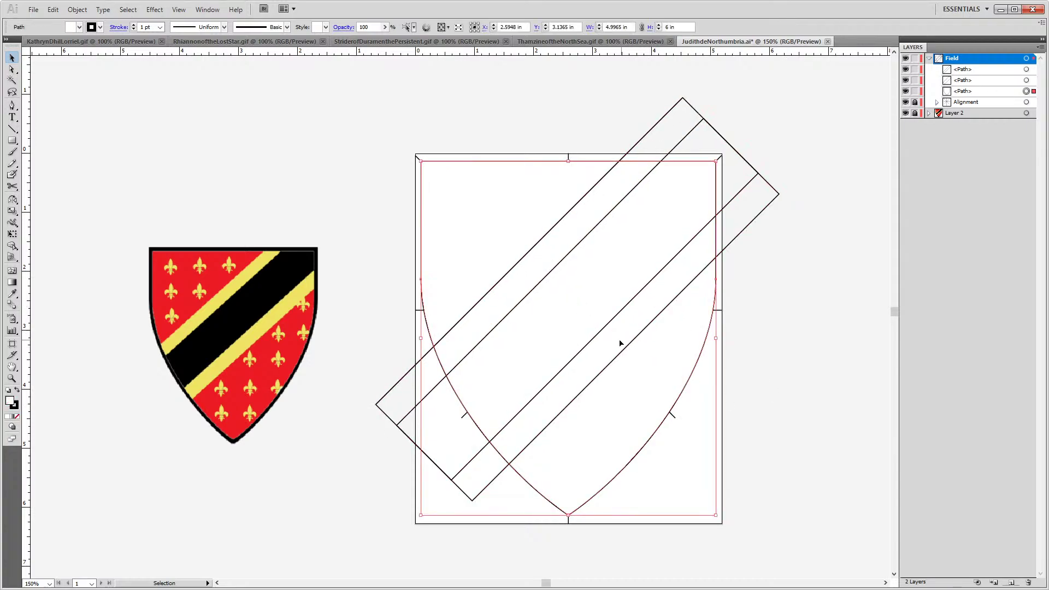
left_click(750, 227)
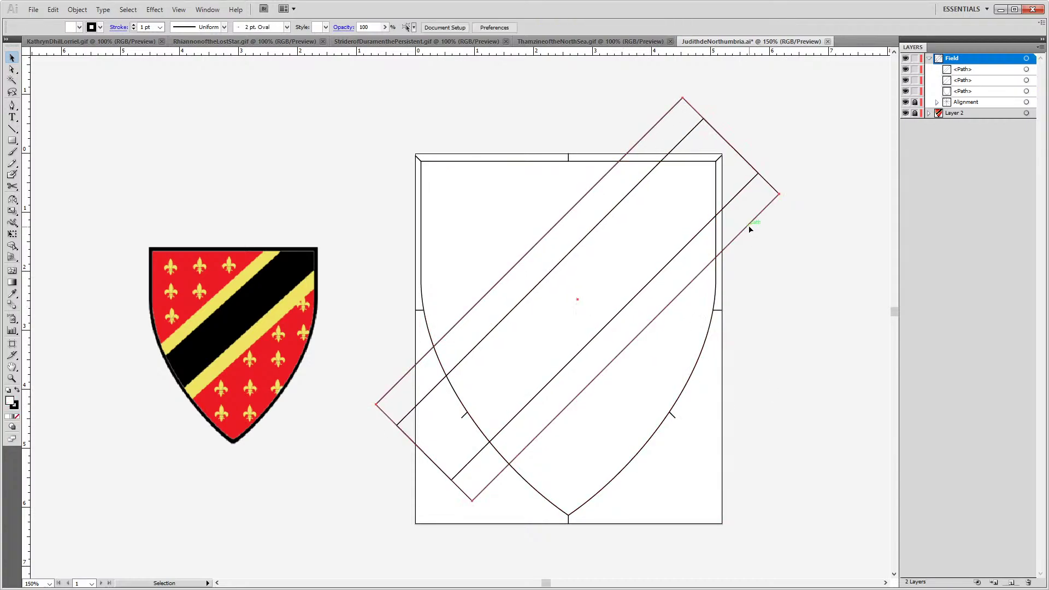
left_click(749, 224)
left_click_drag(626, 347, 621, 346)
left_click(754, 346)
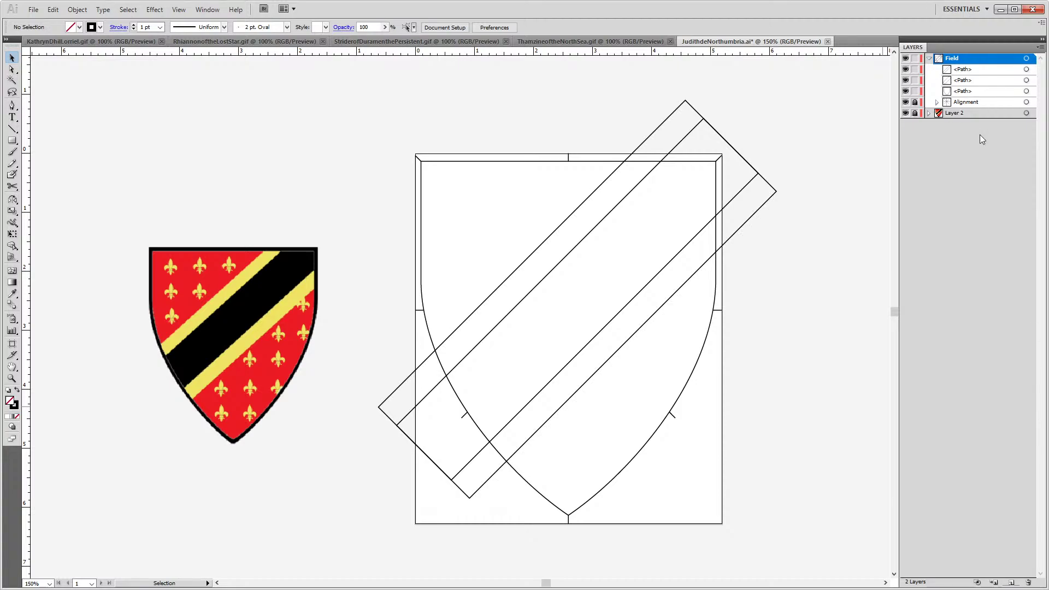
left_click_drag(837, 138, 749, 227)
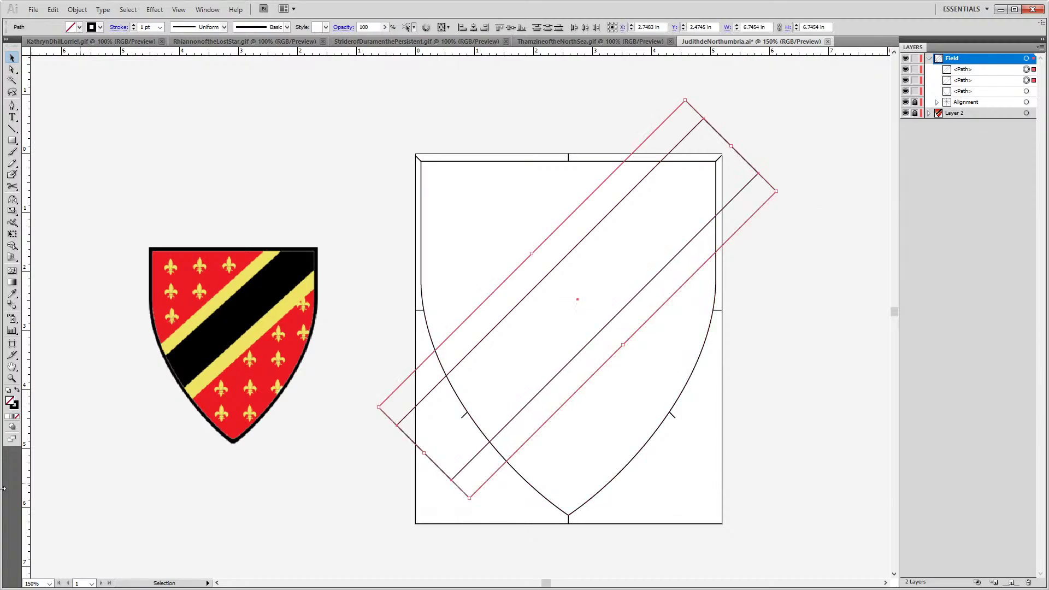
left_click(8, 418)
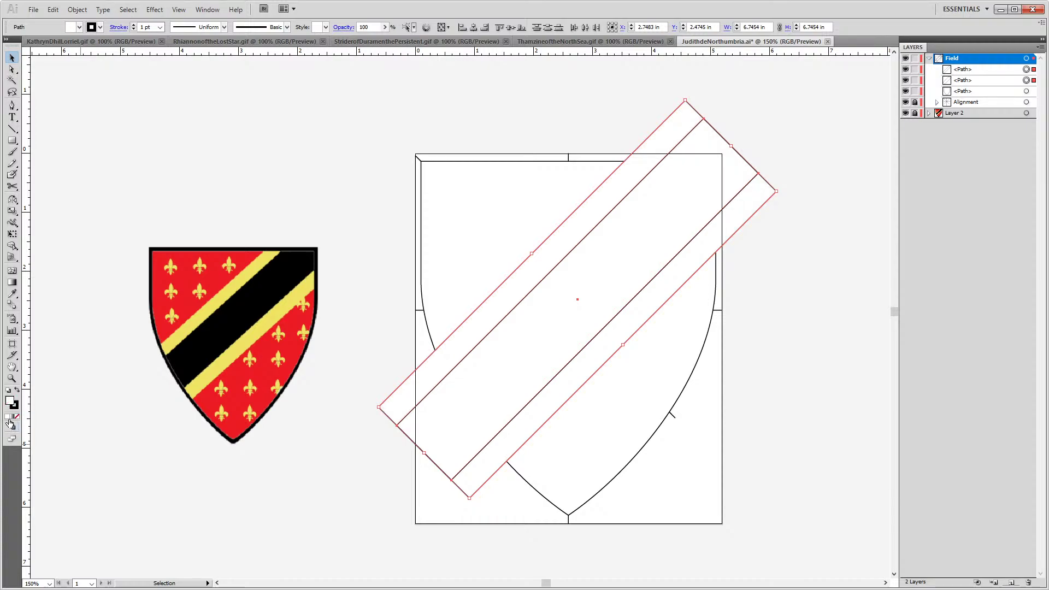
left_click(1027, 92)
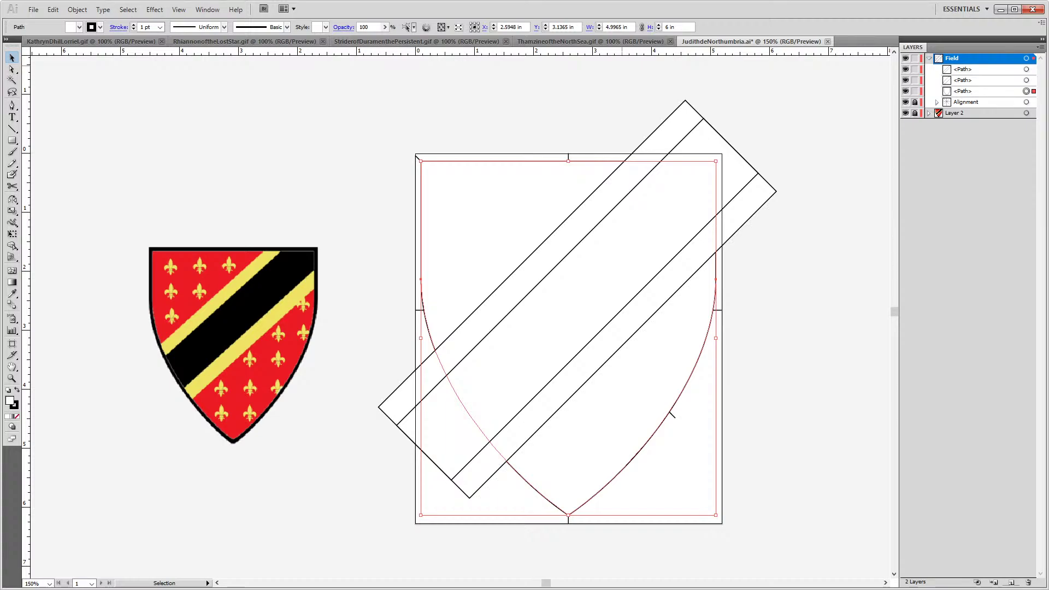
Paste two shield outline copies in front, reorder one lower, and hide the inner strip and border lines
key("ctrl+f")
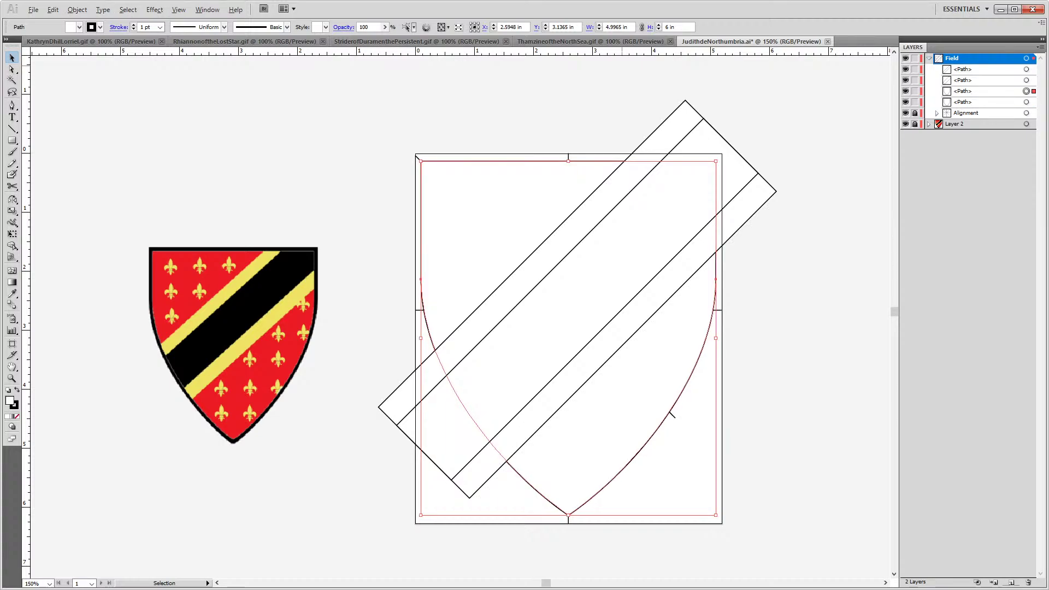
key("ctrl+f")
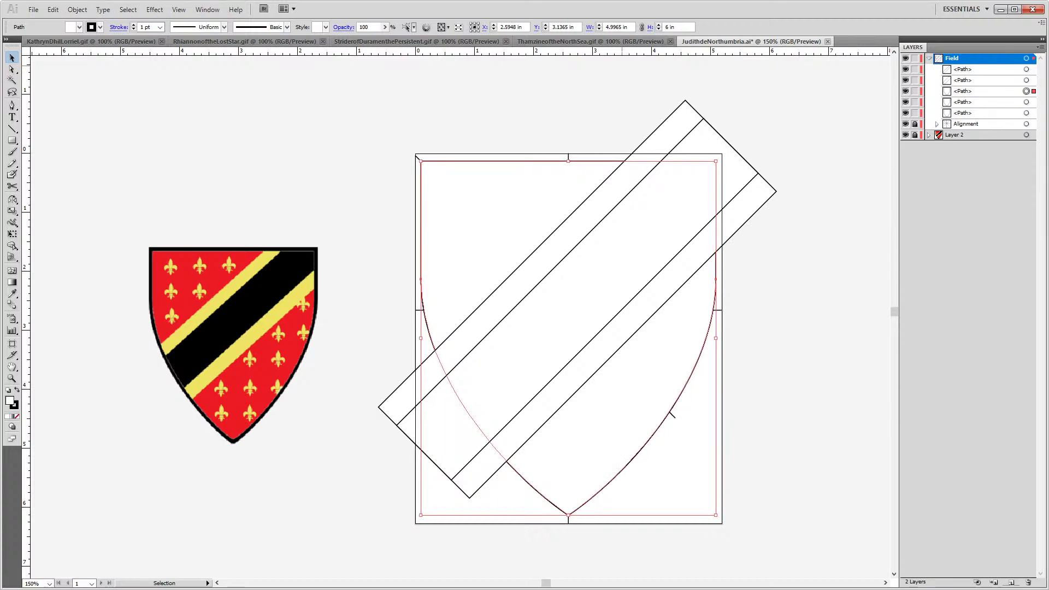
left_click_drag(971, 81, 974, 98)
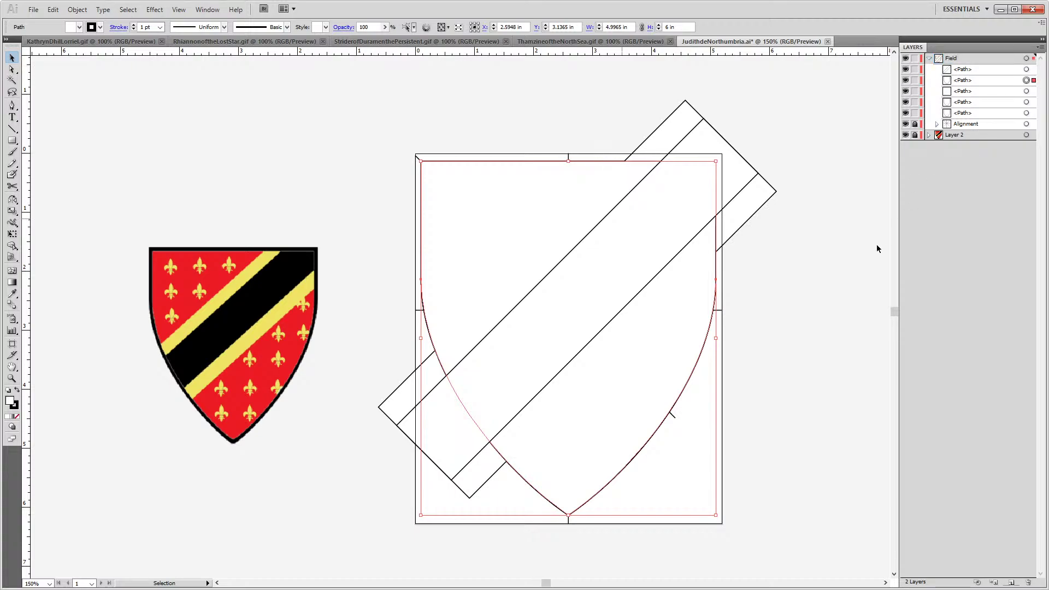
left_click(862, 276)
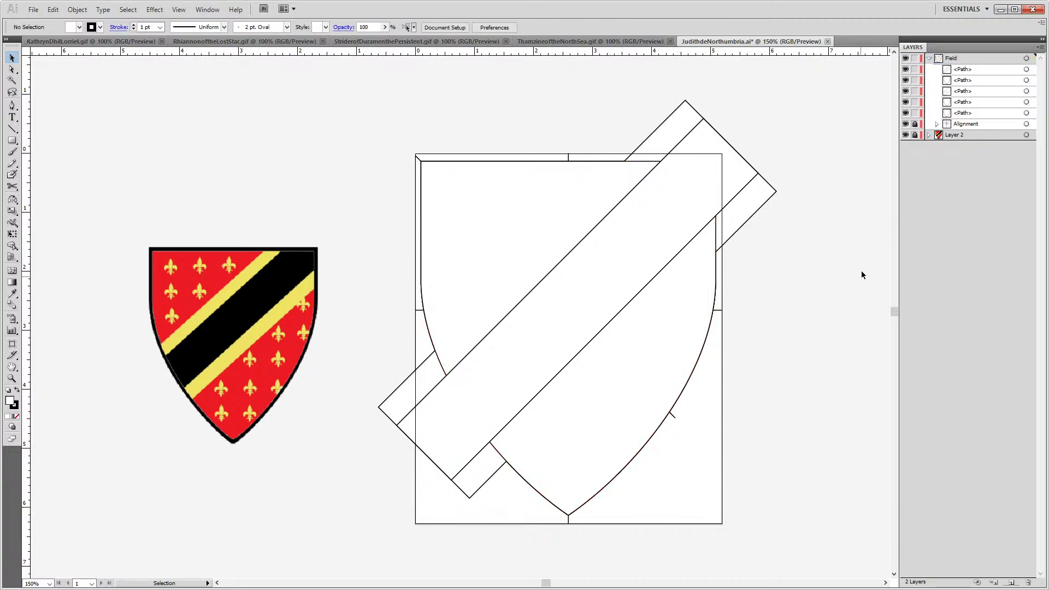
left_click(906, 69)
left_click(906, 80)
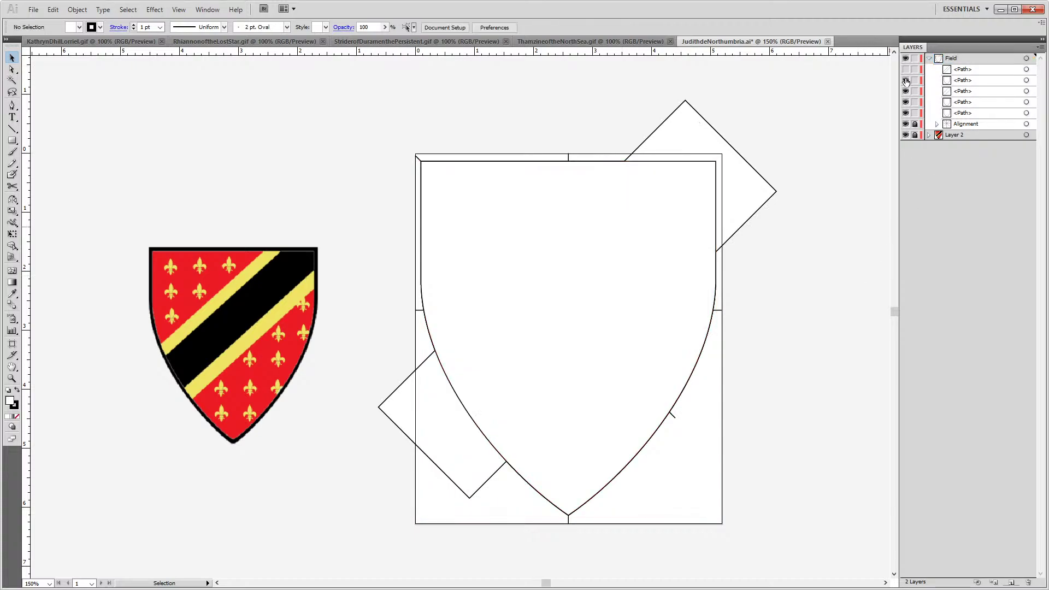
left_click(906, 113)
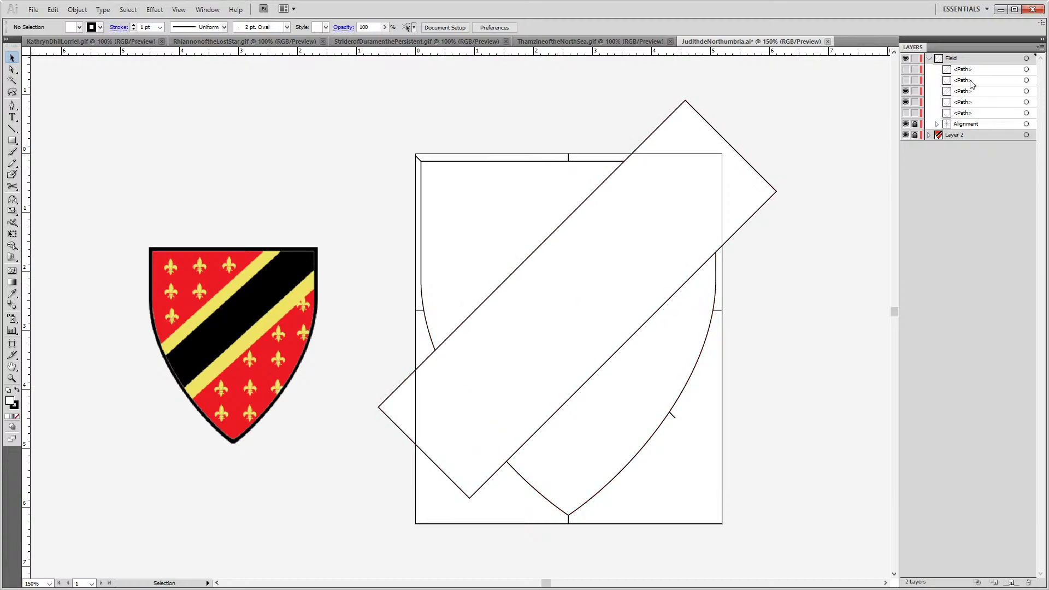
Slightly rescale the outer bend band, keep the inner strip hidden, and add the shield outline to the selection
left_click(989, 92)
left_click(563, 373)
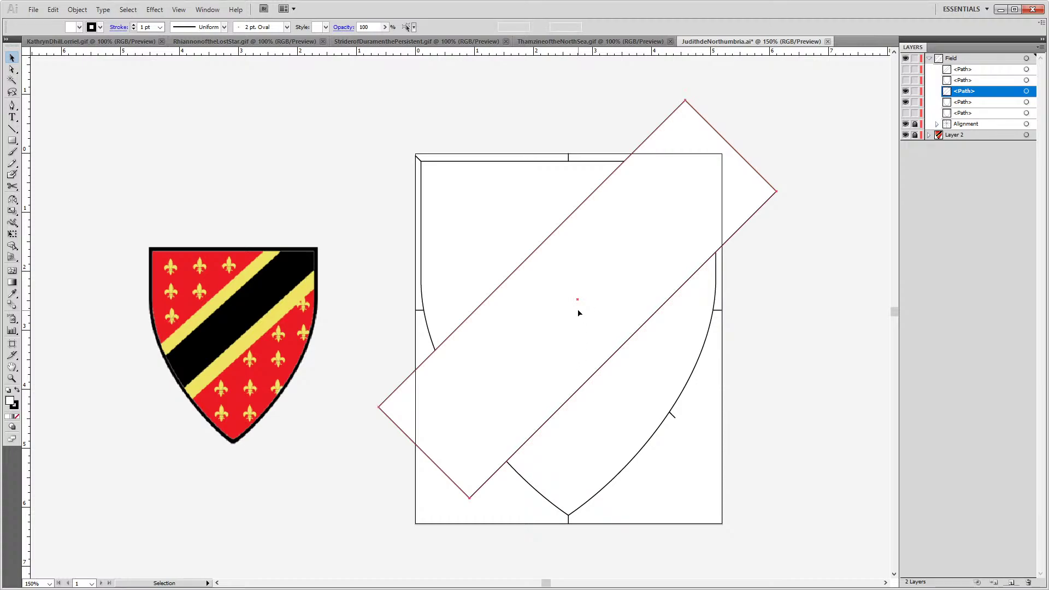
left_click_drag(622, 344, 619, 341)
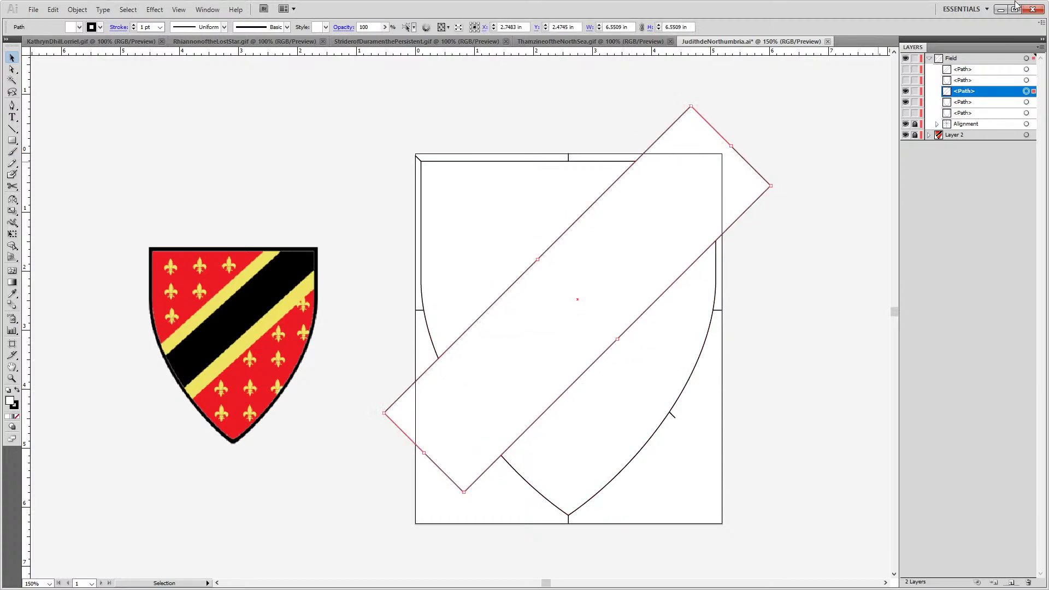
left_click(905, 70)
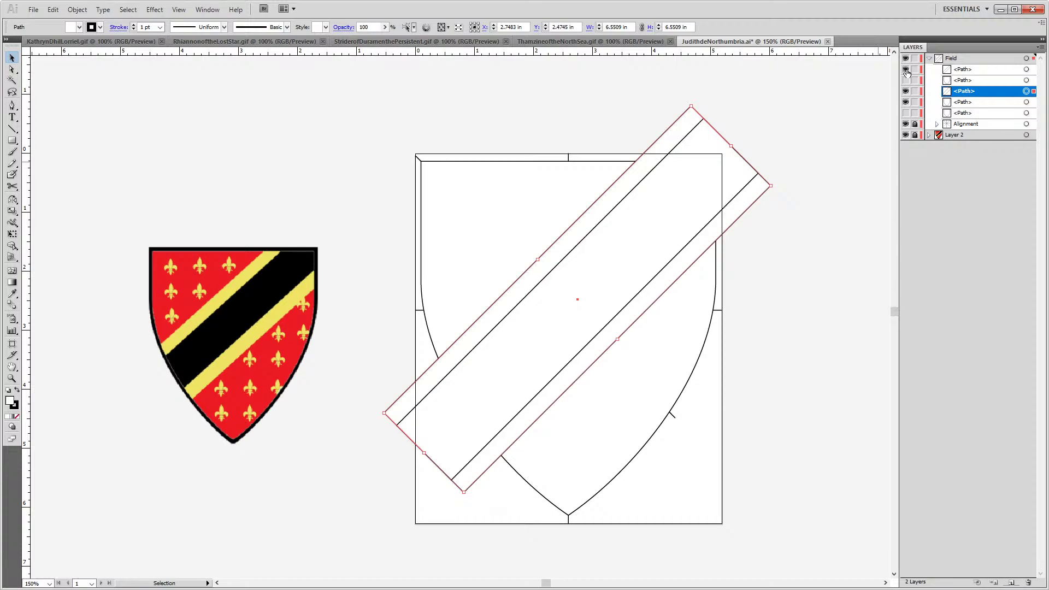
left_click(905, 70)
left_click(905, 70)
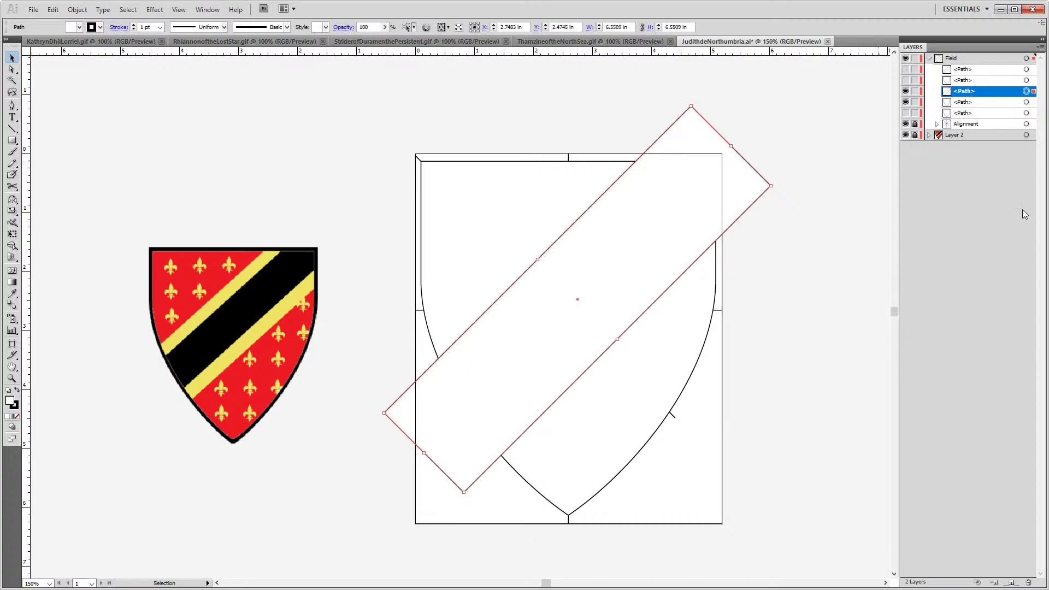
left_click(1026, 102, "shift")
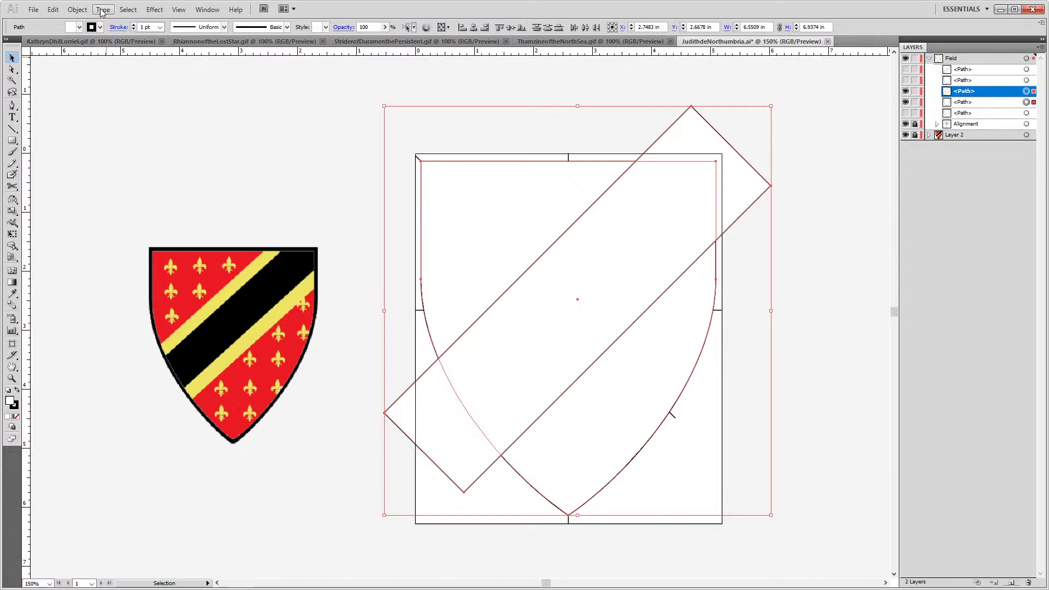
Make a clipping mask, delete and restore the Alignment layer, and move the band below the shield outline
left_click(78, 9)
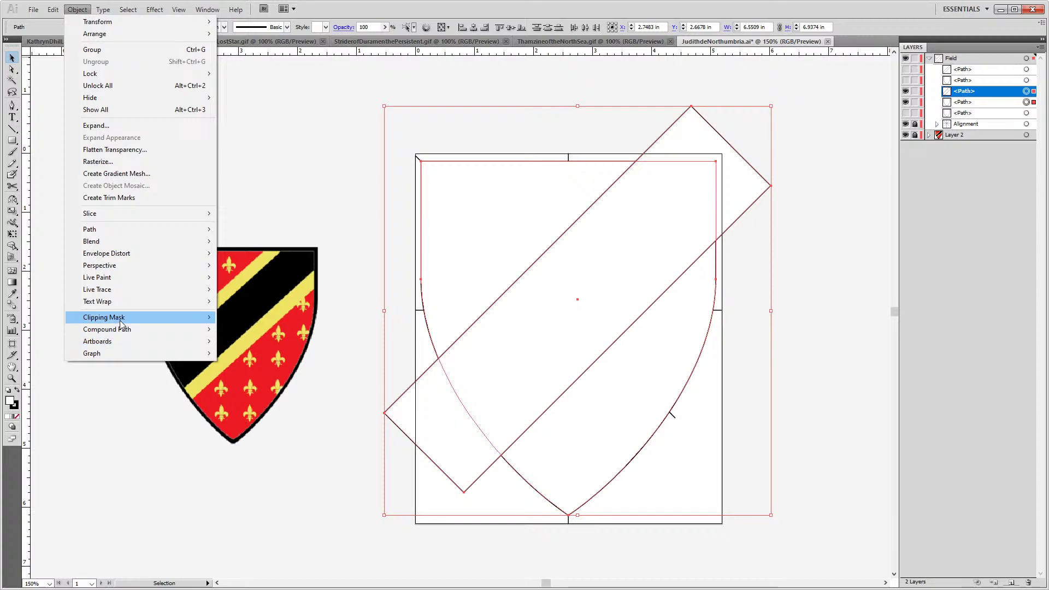
mouse_move(121, 321)
left_click(232, 317)
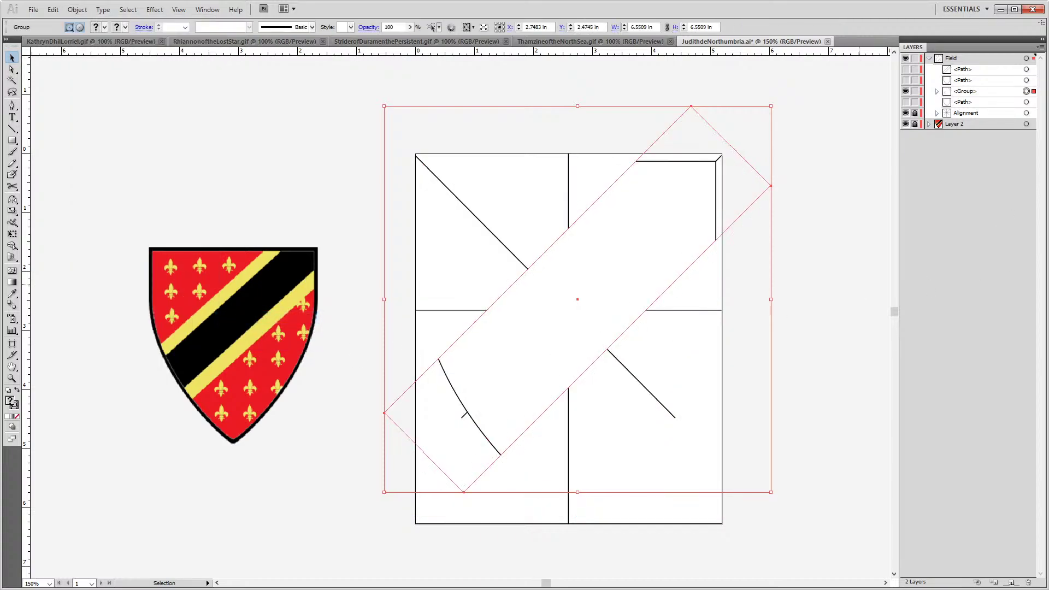
left_click(958, 113)
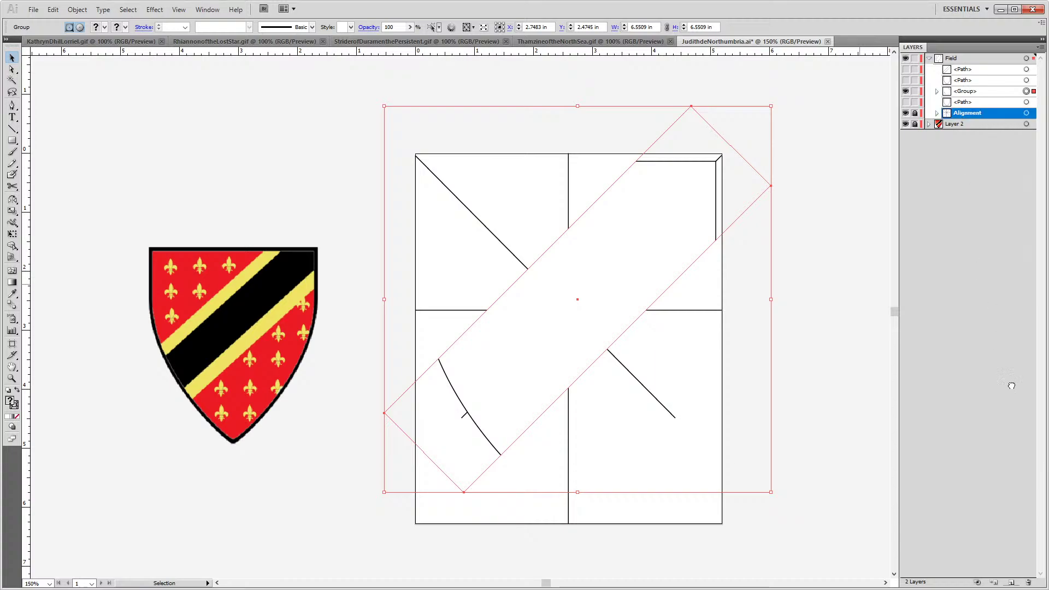
left_click(1028, 581)
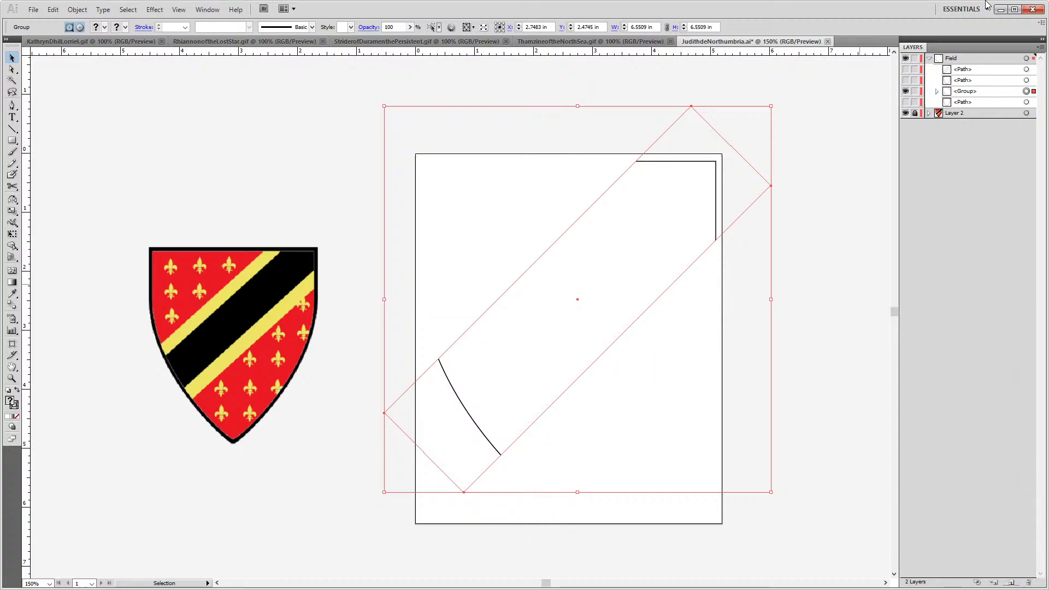
left_click(863, 336)
key("a")
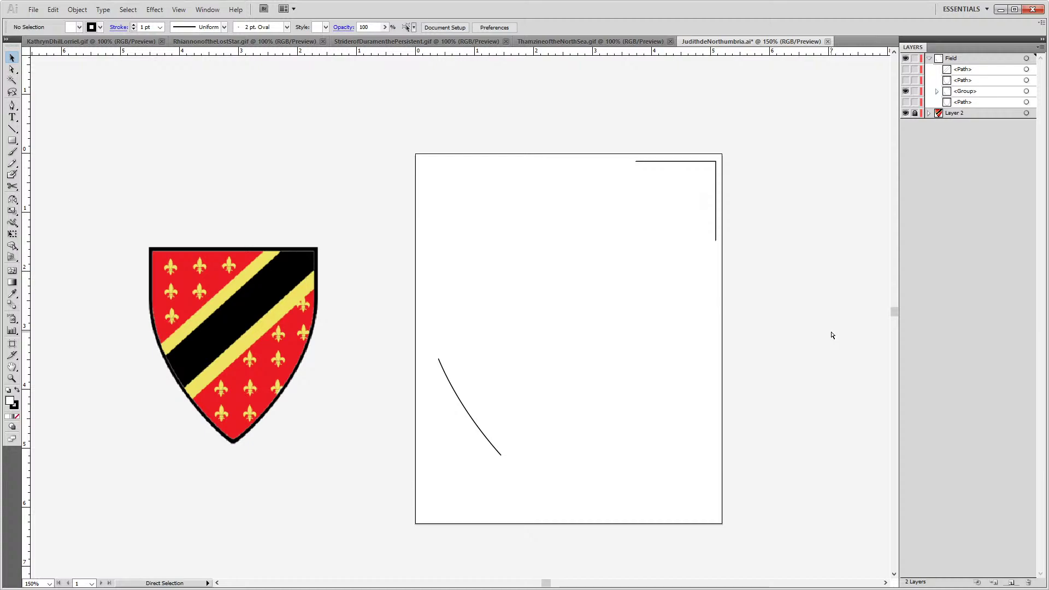
key("ctrl+z")
key("ctrl+z")
key("ctrl+z")
key("ctrl+z")
key("ctrl+z")
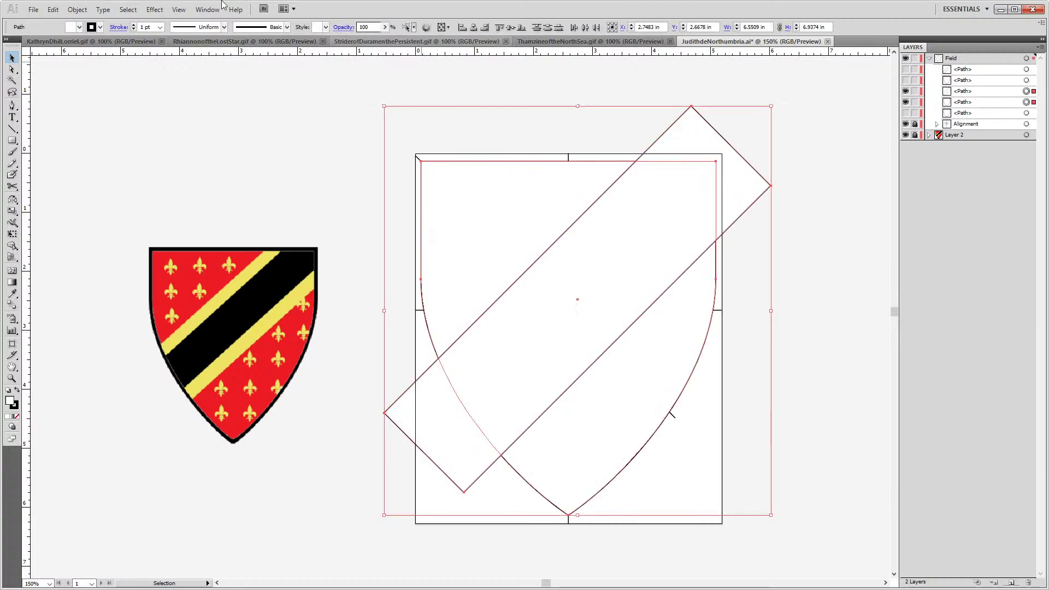
mouse_move(962, 80)
left_mouse_down()
mouse_move(980, 98)
mouse_move(977, 114)
left_mouse_up()
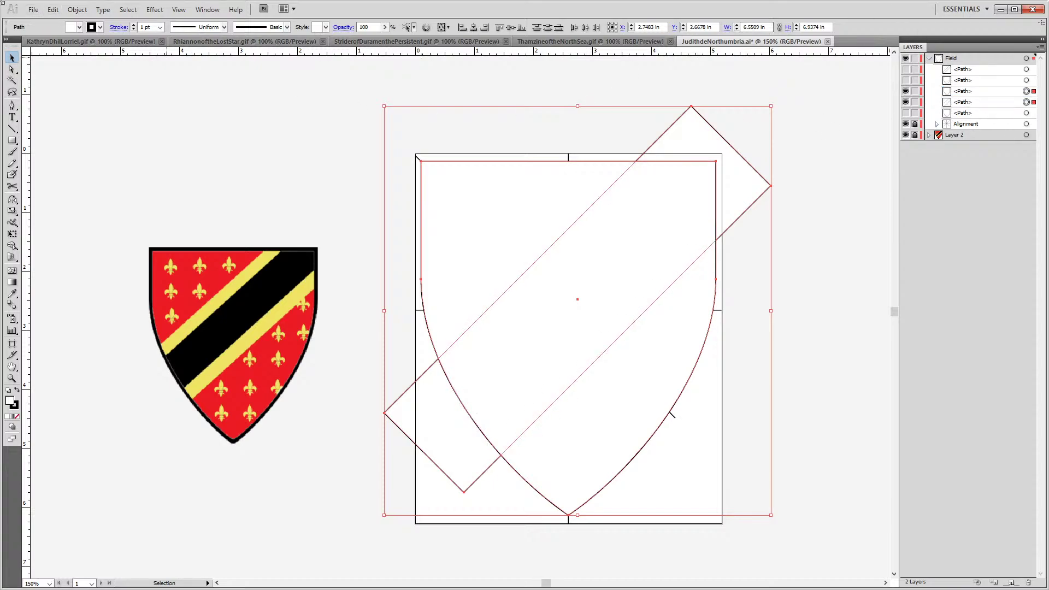
Clip the bend band to the shield outline again, inspect the result, and undo the clip
left_click(76, 10)
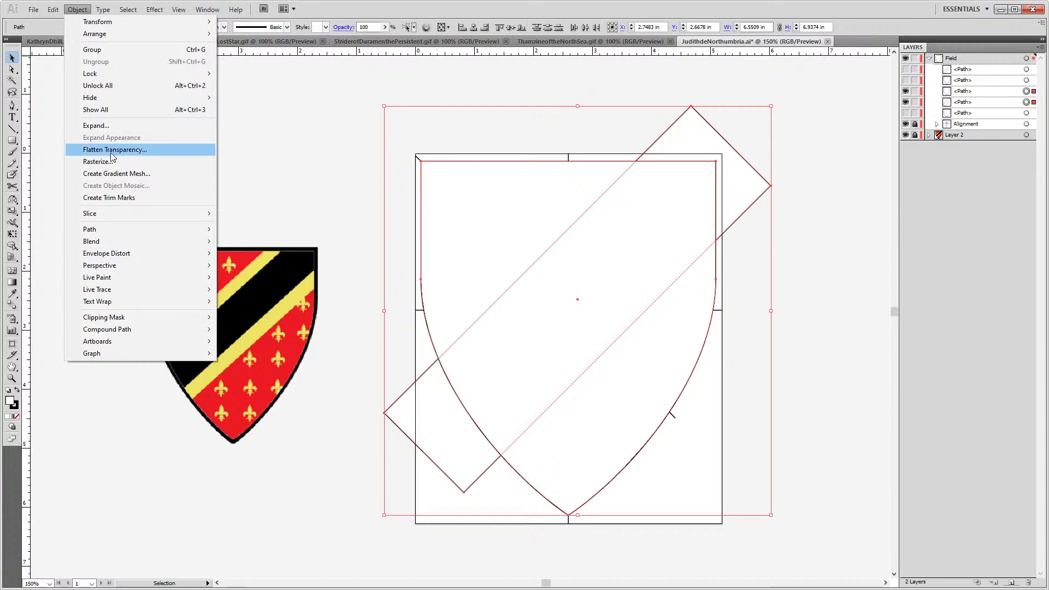
mouse_move(146, 318)
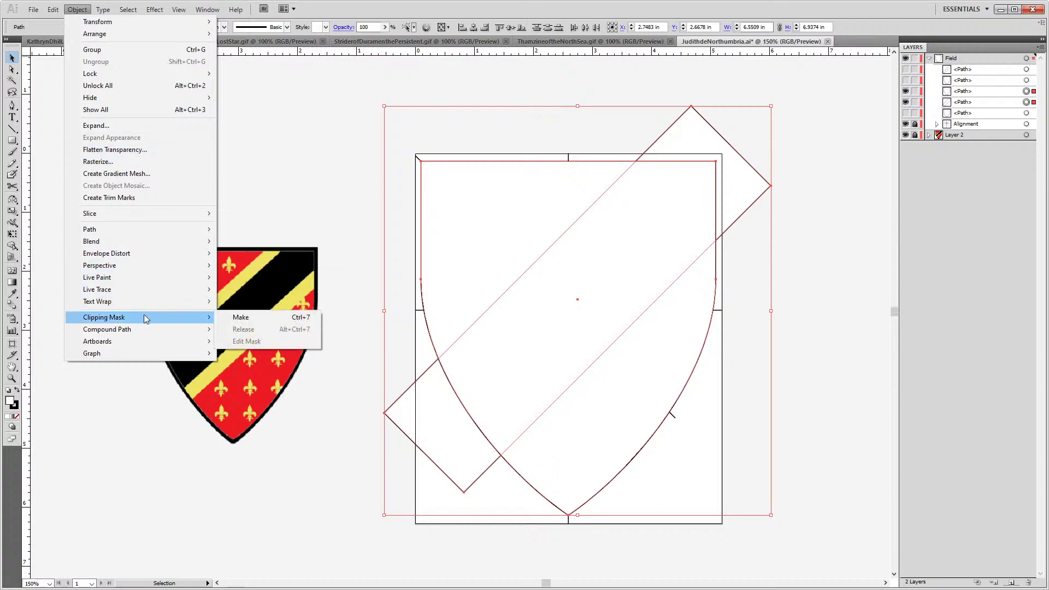
left_click(243, 317)
left_click(764, 307)
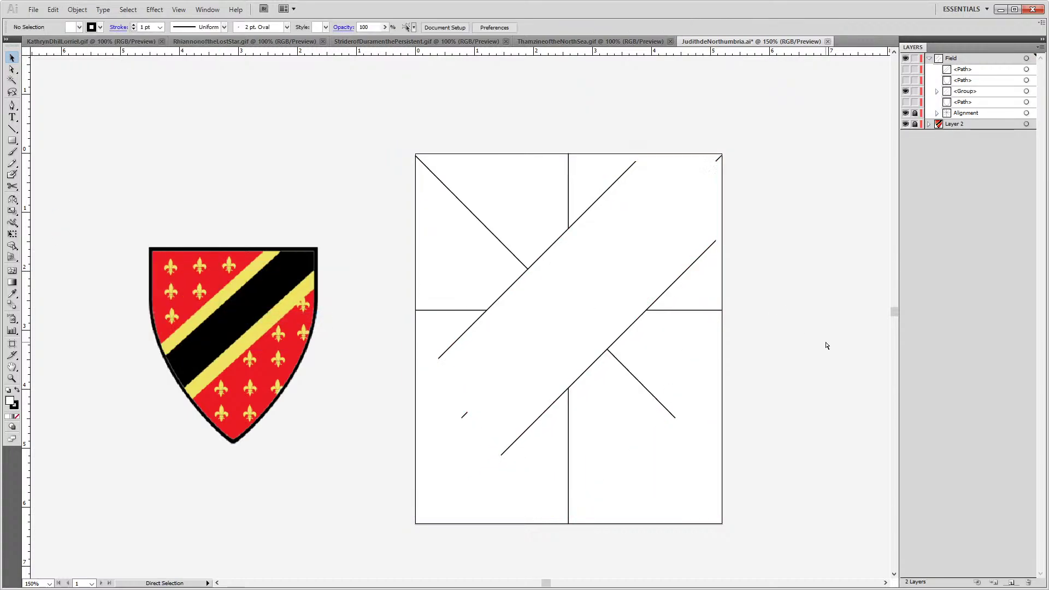
key("ctrl+z")
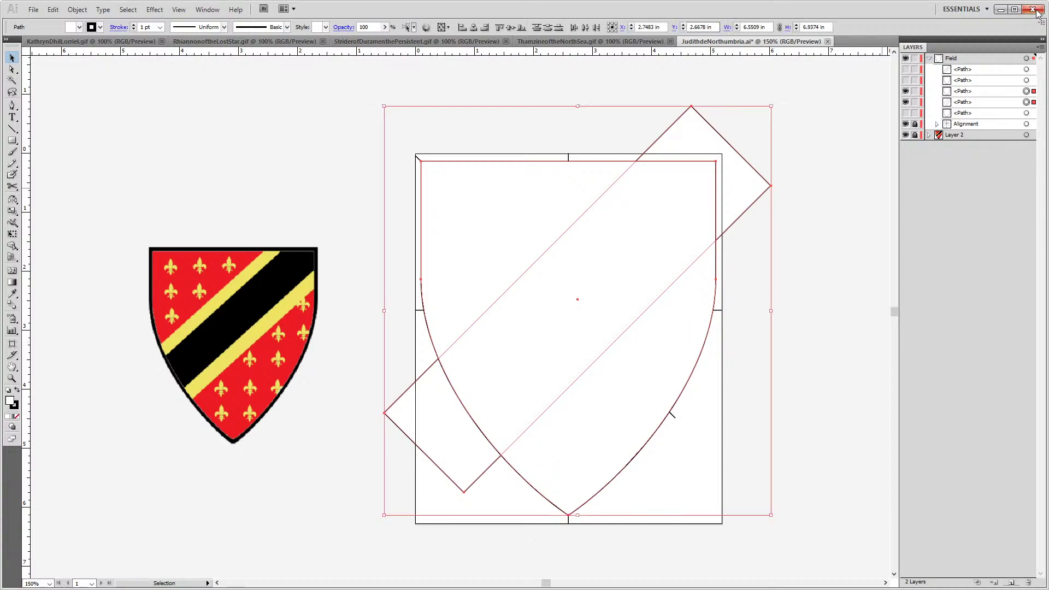
Reselect the shield outline and bend band paths and bring up the Object menu again
left_click(967, 103)
left_click(964, 91)
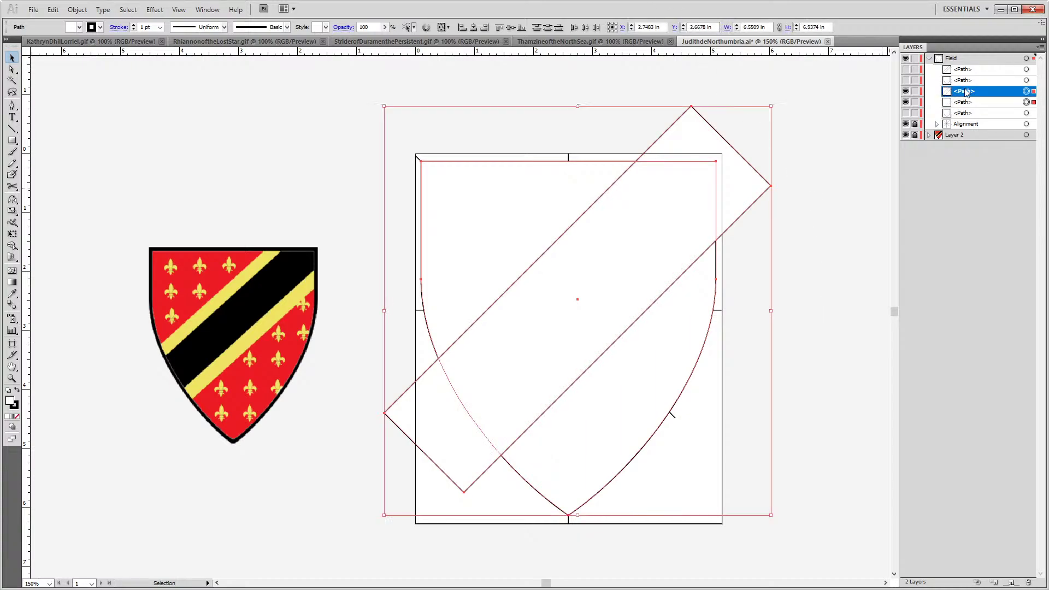
left_click(77, 9)
mouse_move(148, 321)
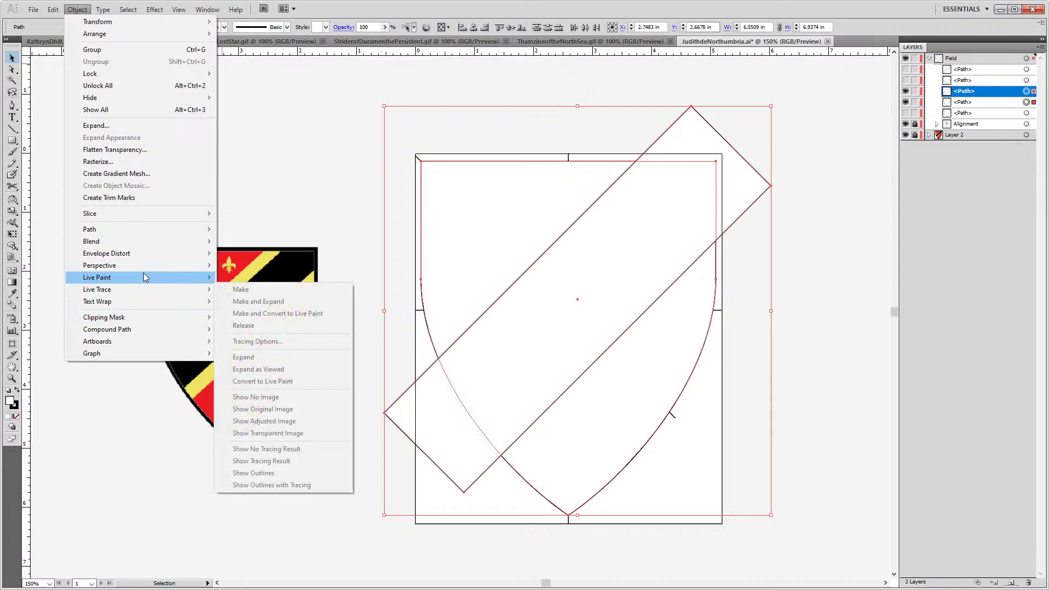
mouse_move(145, 277)
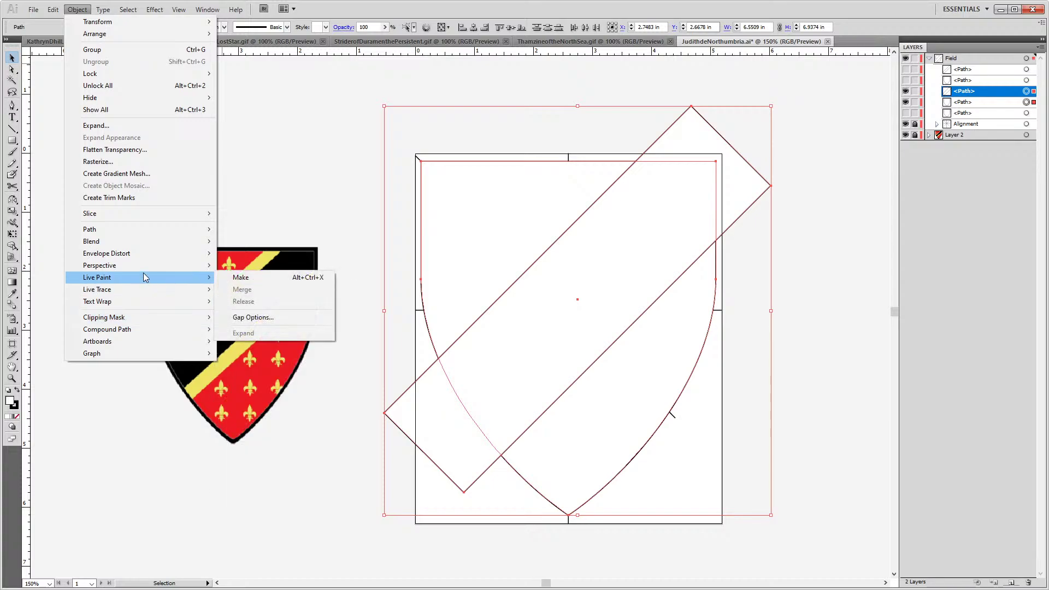
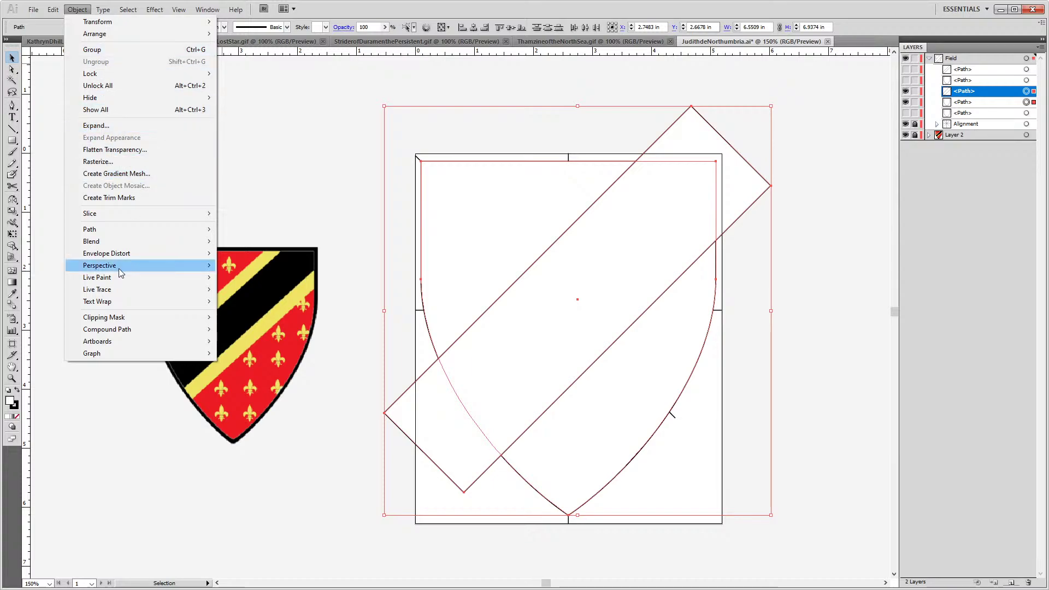
Clip the band to the shield and delete the Alignment sublayer, undo both, and reorder a Field path
mouse_move(102, 247)
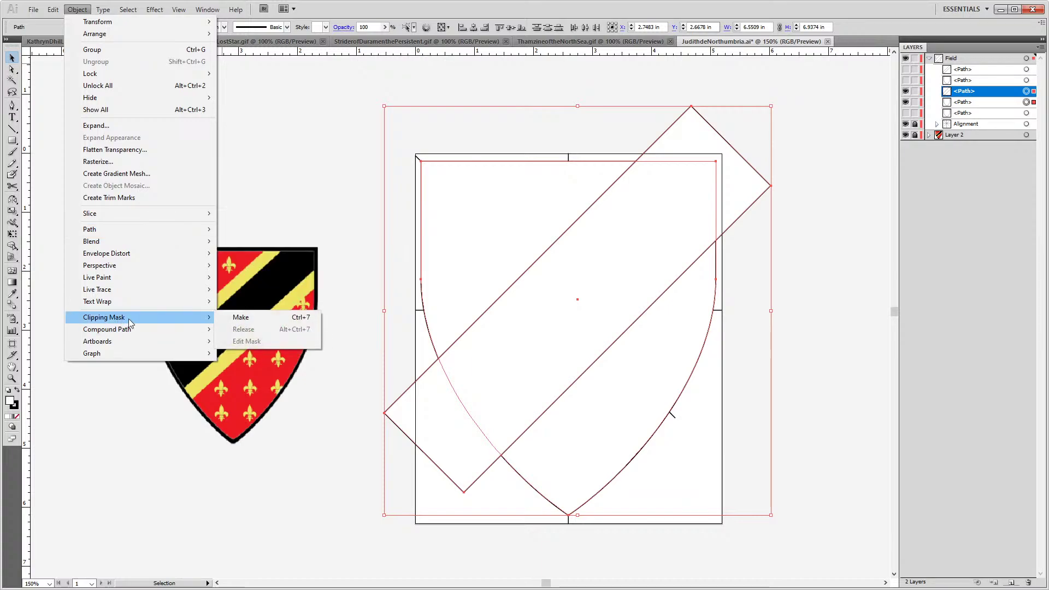
left_click(226, 321)
left_click(824, 340)
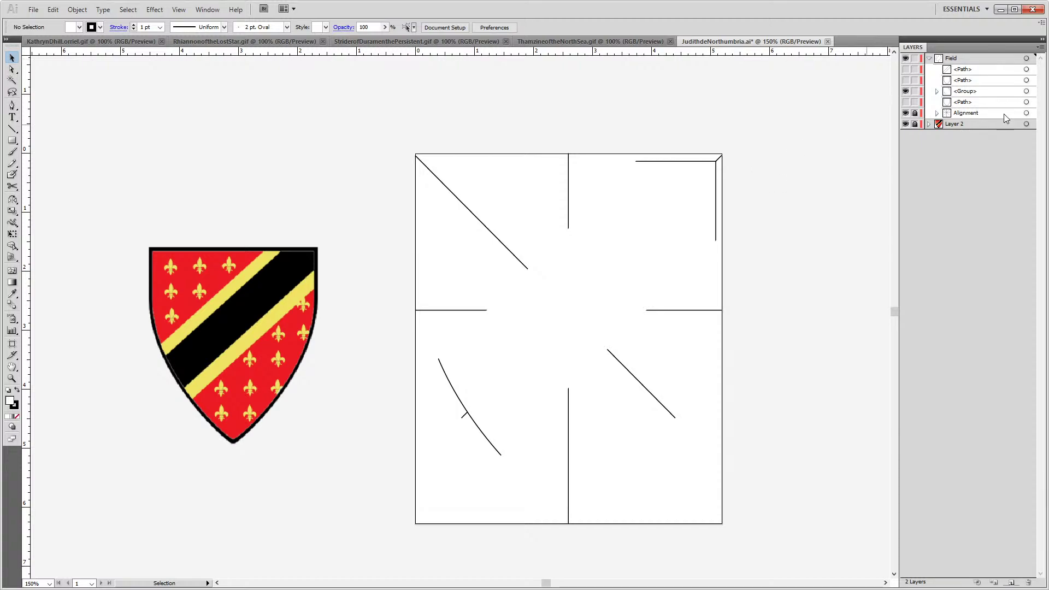
left_click(986, 114)
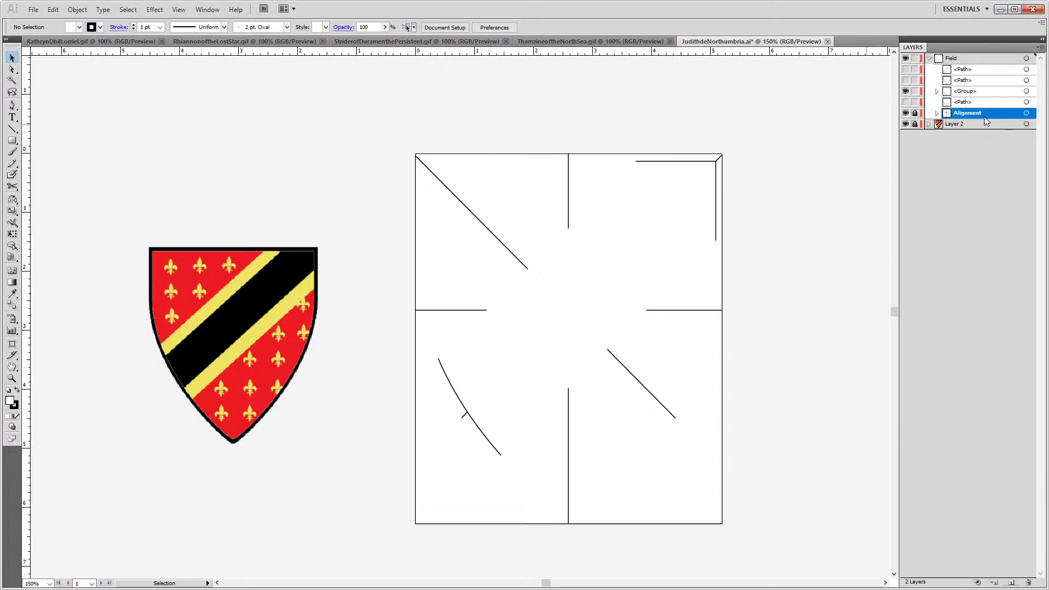
left_click(1028, 583)
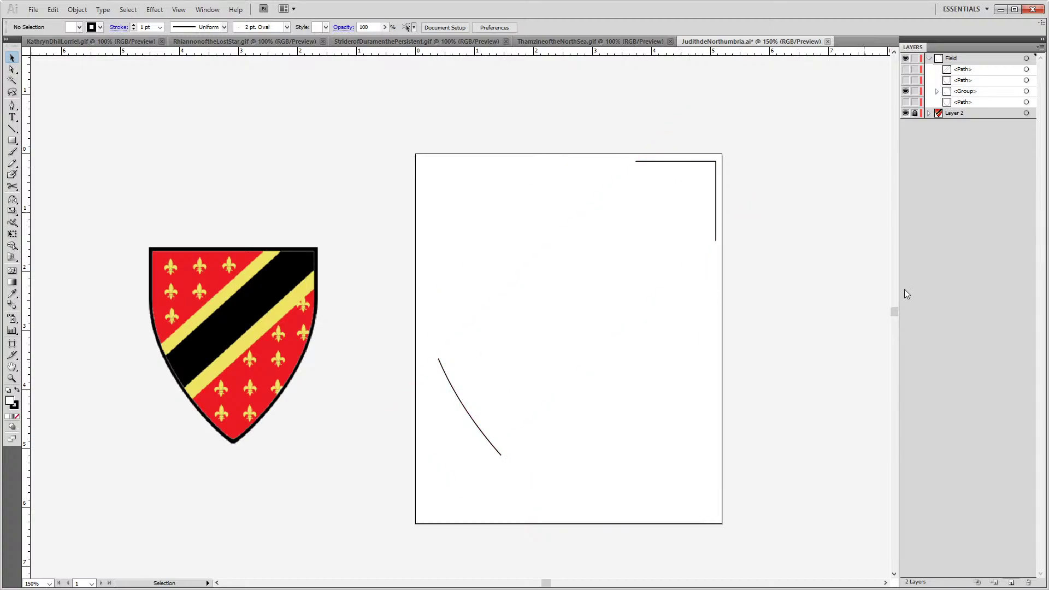
key("ctrl+z")
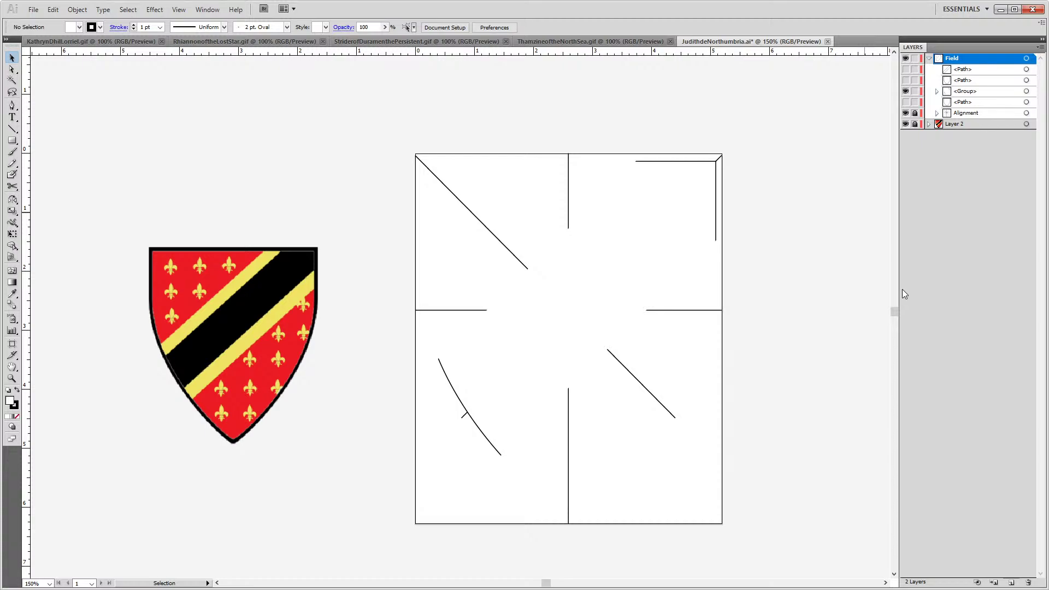
key("ctrl+z")
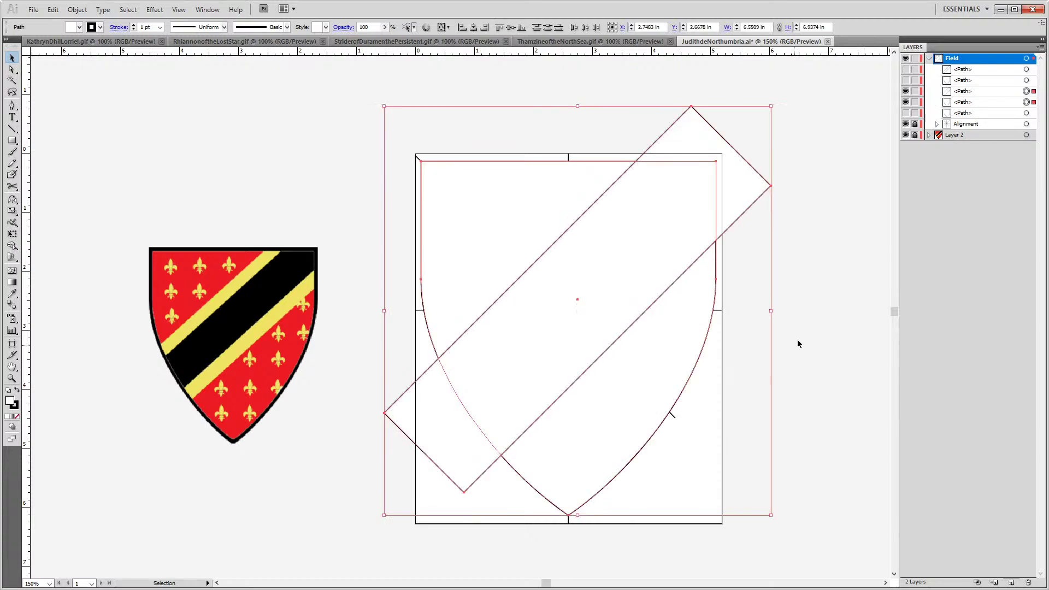
left_click_drag(982, 92, 974, 108)
Reselect the rotated band rectangle and shield outline, clip them again, then undo the clipping mask
left_click(828, 308)
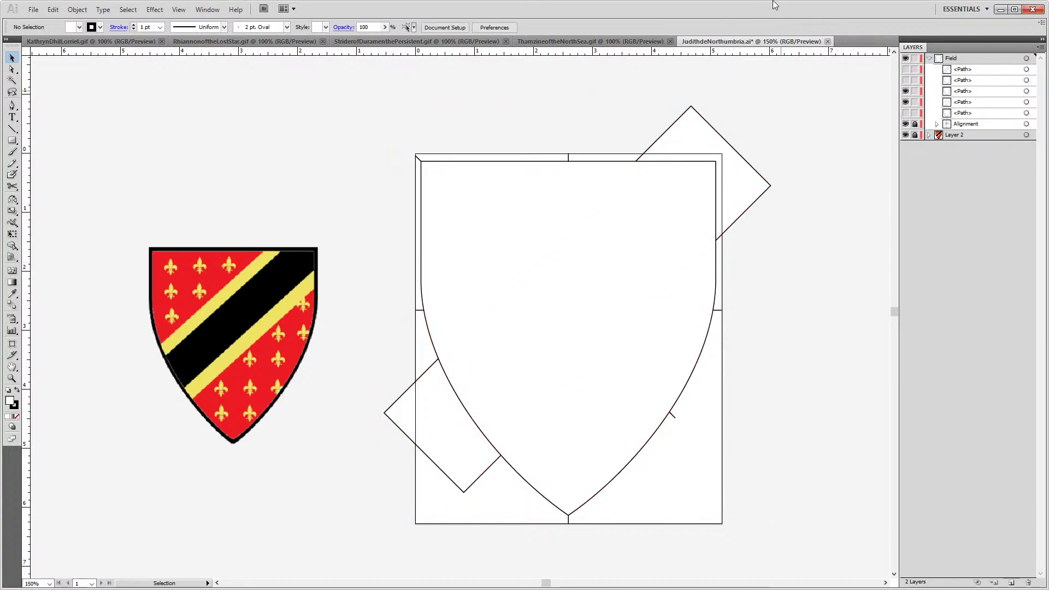
left_click(717, 135)
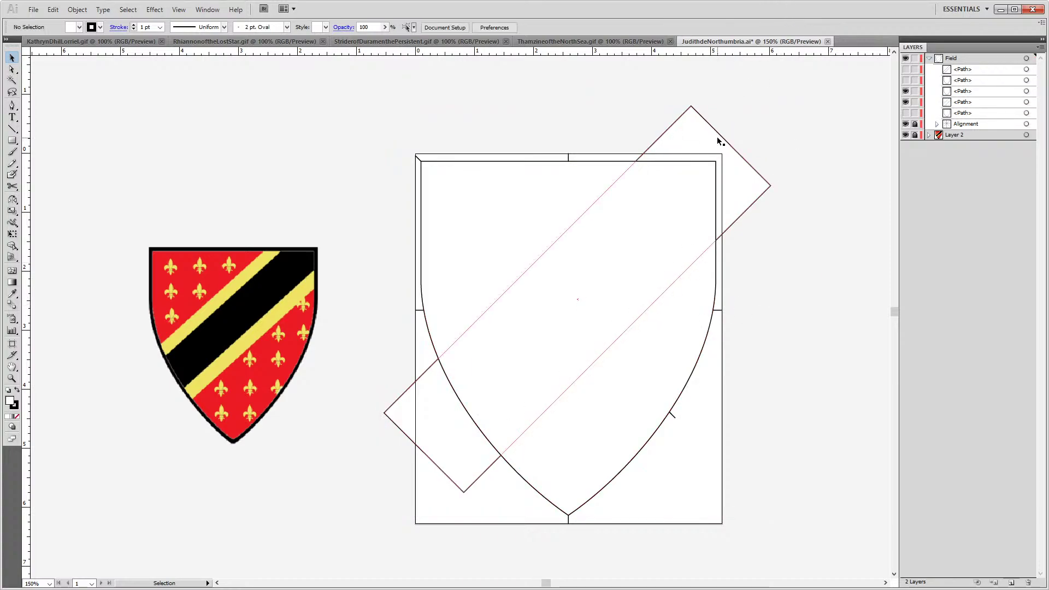
left_click(657, 381, "shift")
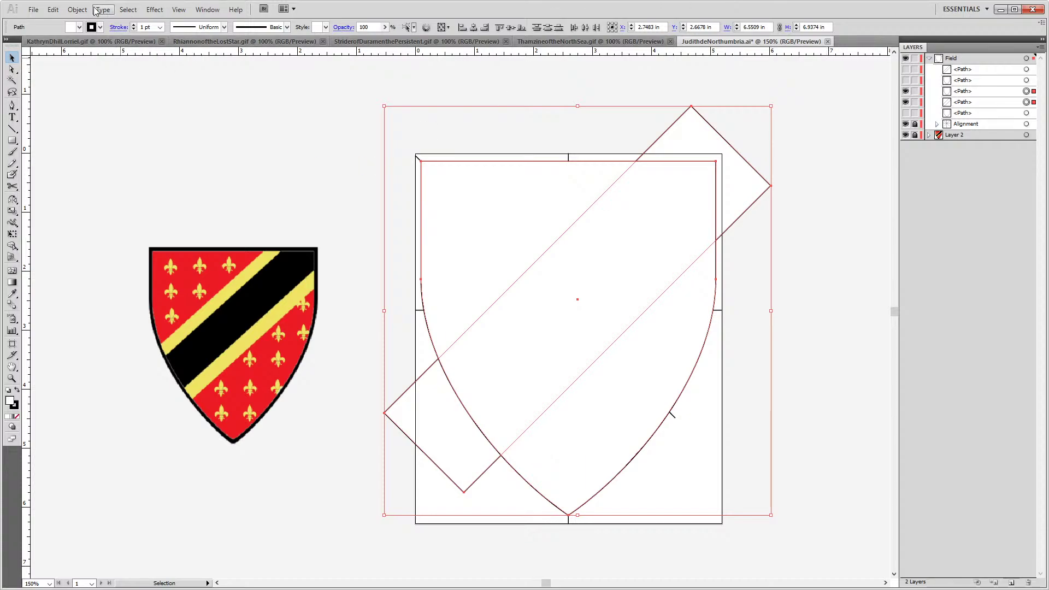
left_click(77, 9)
mouse_move(136, 317)
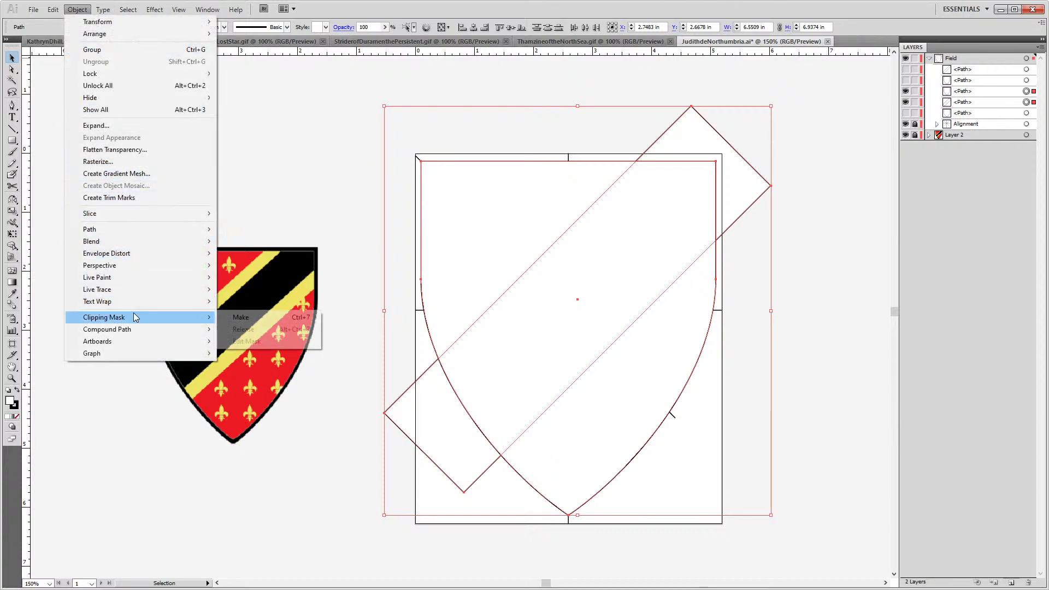
left_click(243, 316)
left_click(738, 355)
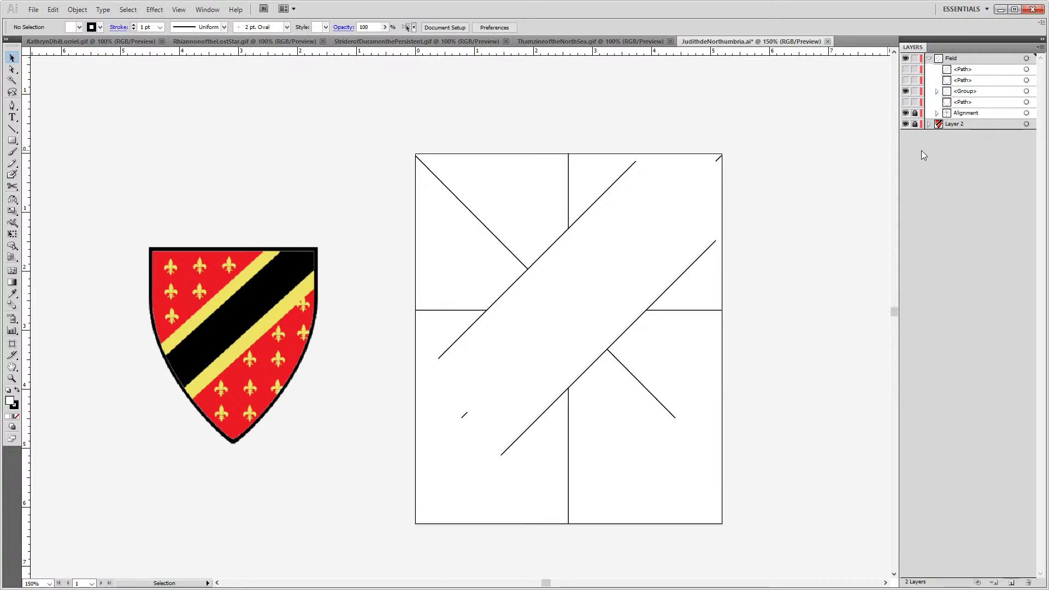
key("ctrl+z")
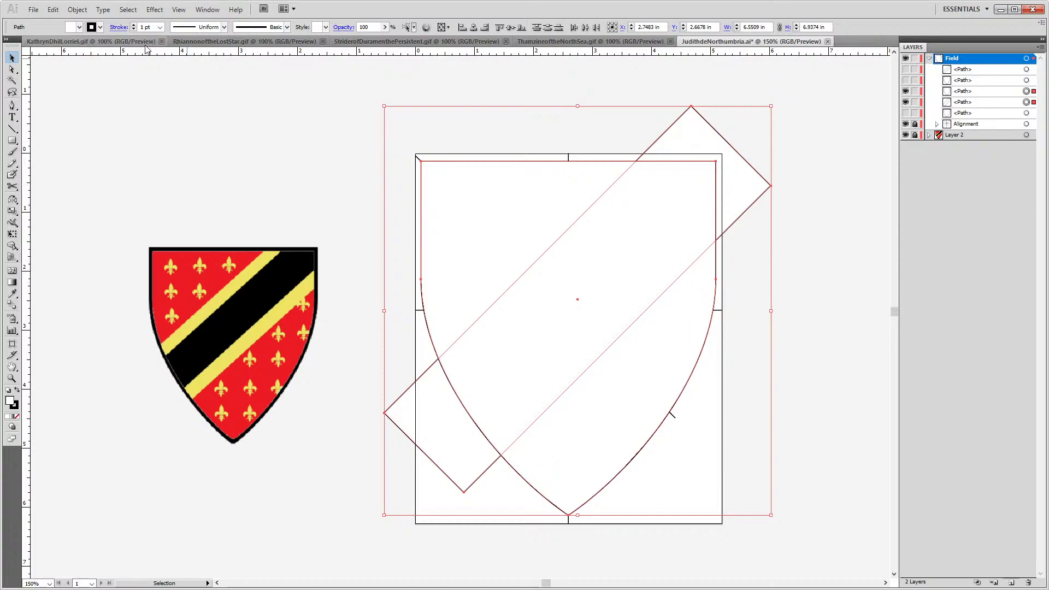
Combine the shield and band into a compound path, then undo it
left_click(128, 10)
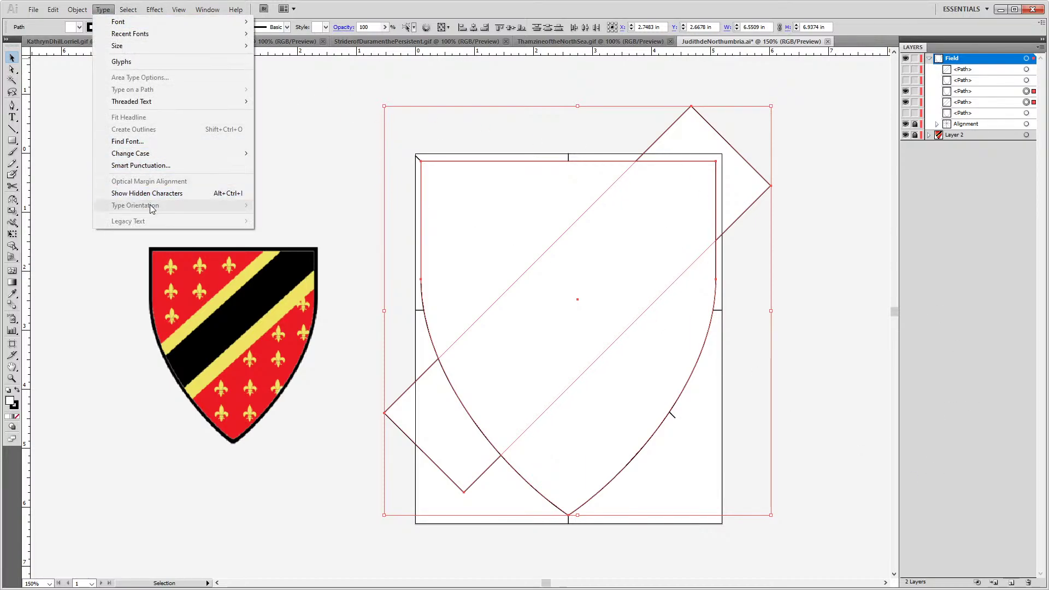
mouse_move(77, 9)
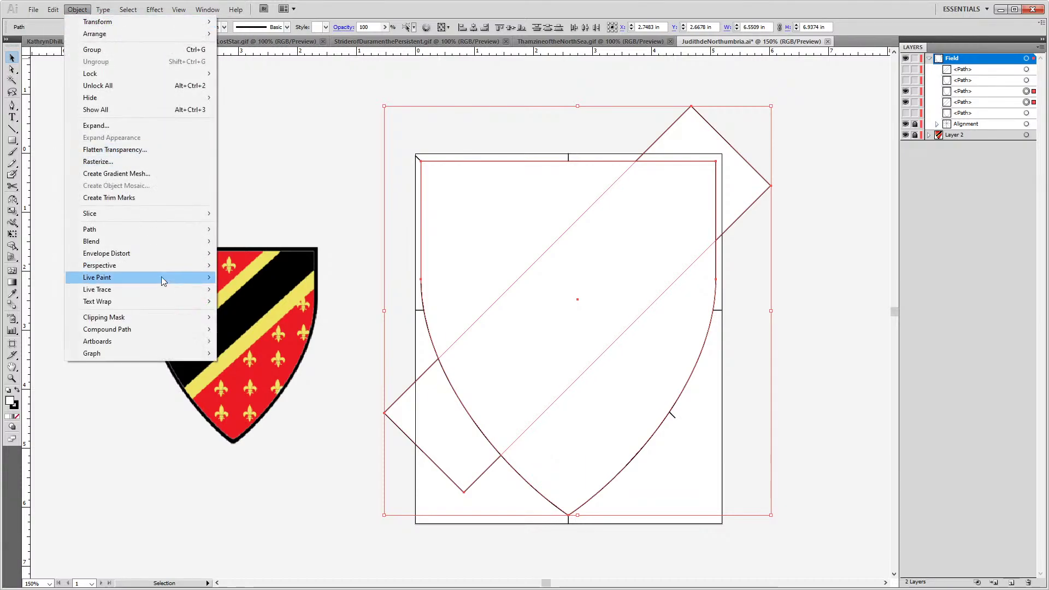
mouse_move(165, 342)
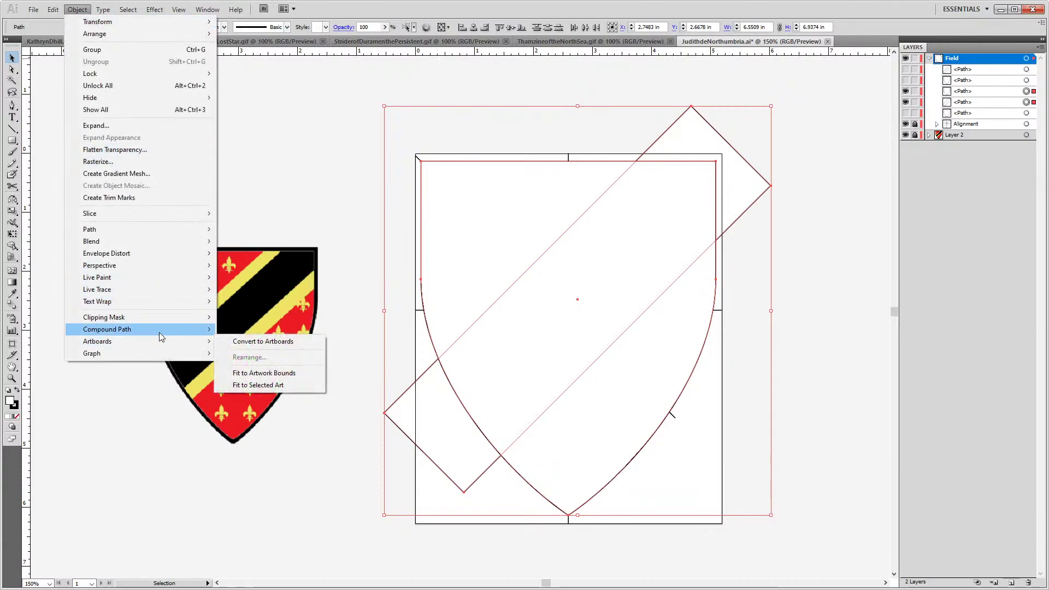
left_click(239, 330)
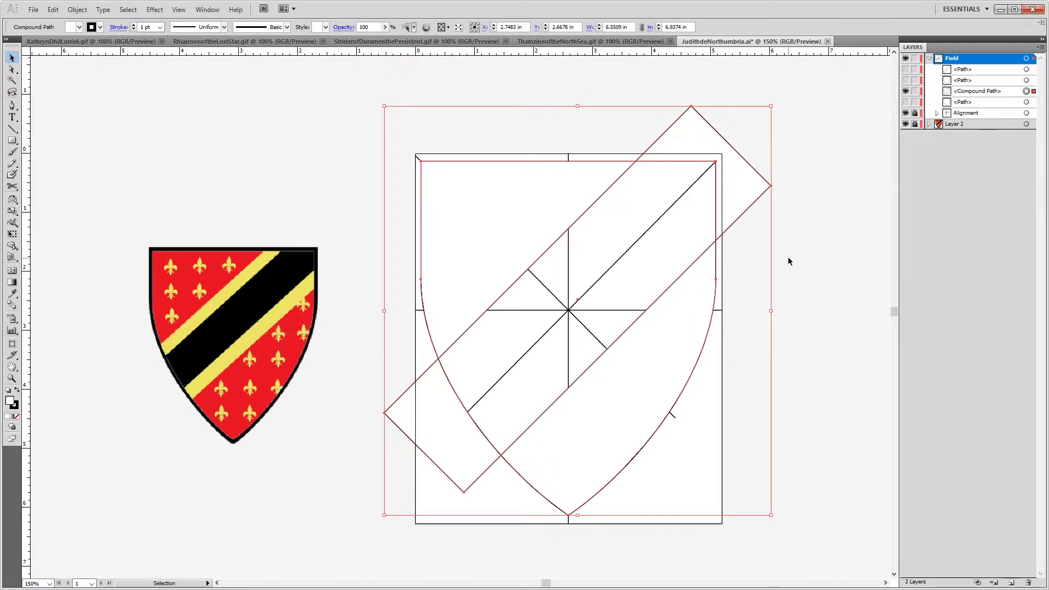
left_click(786, 293)
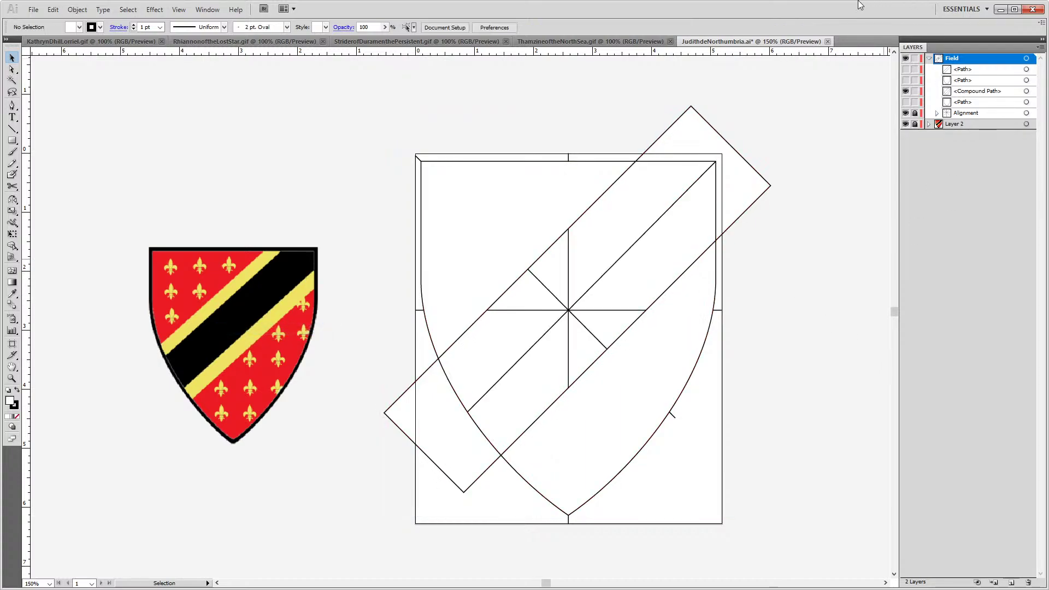
key("ctrl+z")
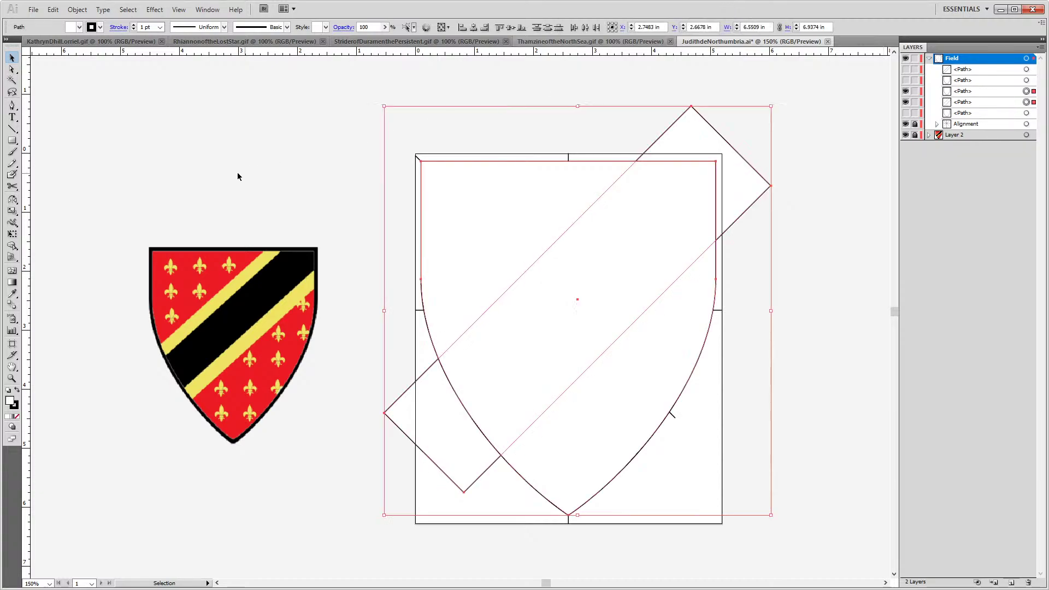
Browse the Object menu without applying anything, then target the fourth path in the Field layer
left_click(77, 9)
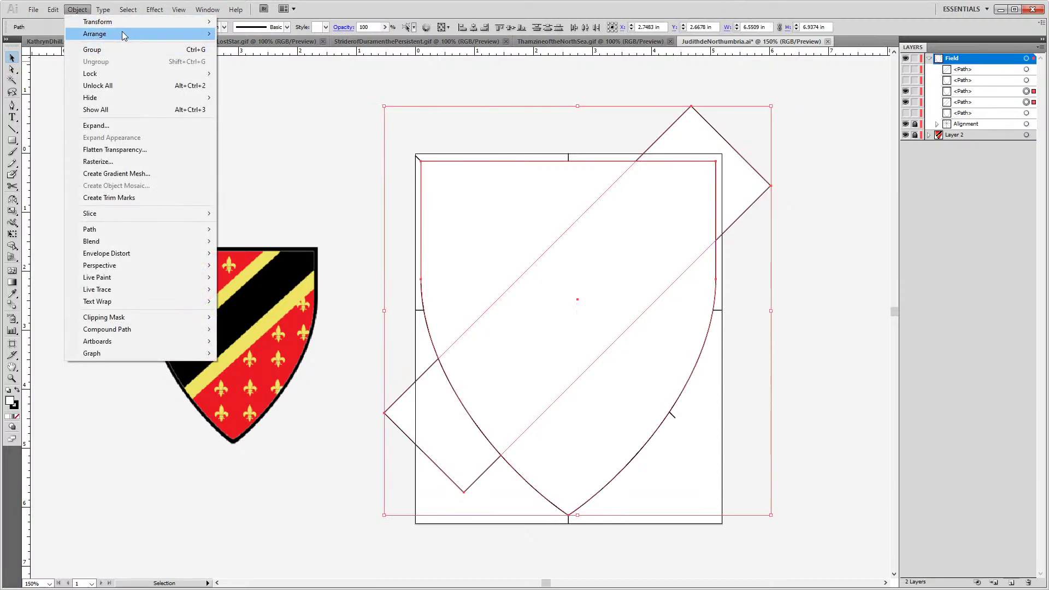
mouse_move(171, 338)
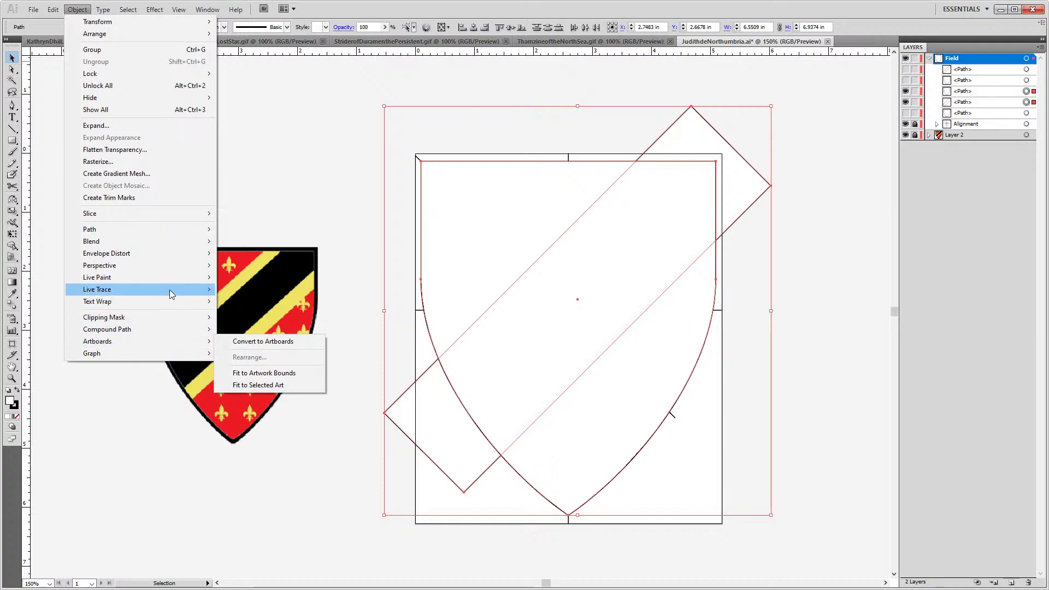
mouse_move(148, 228)
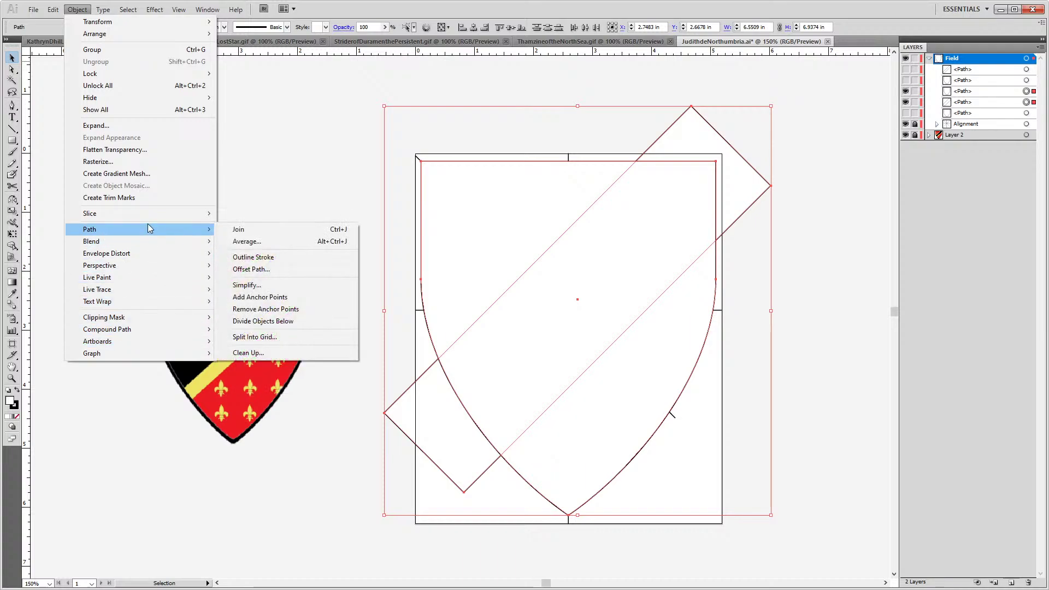
mouse_move(147, 288)
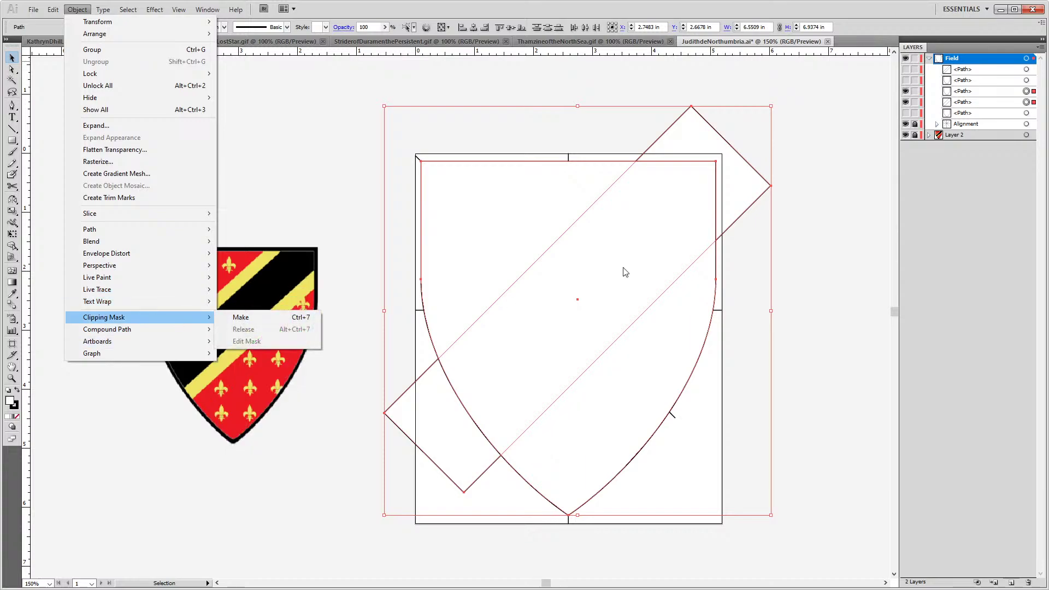
left_click(767, 302)
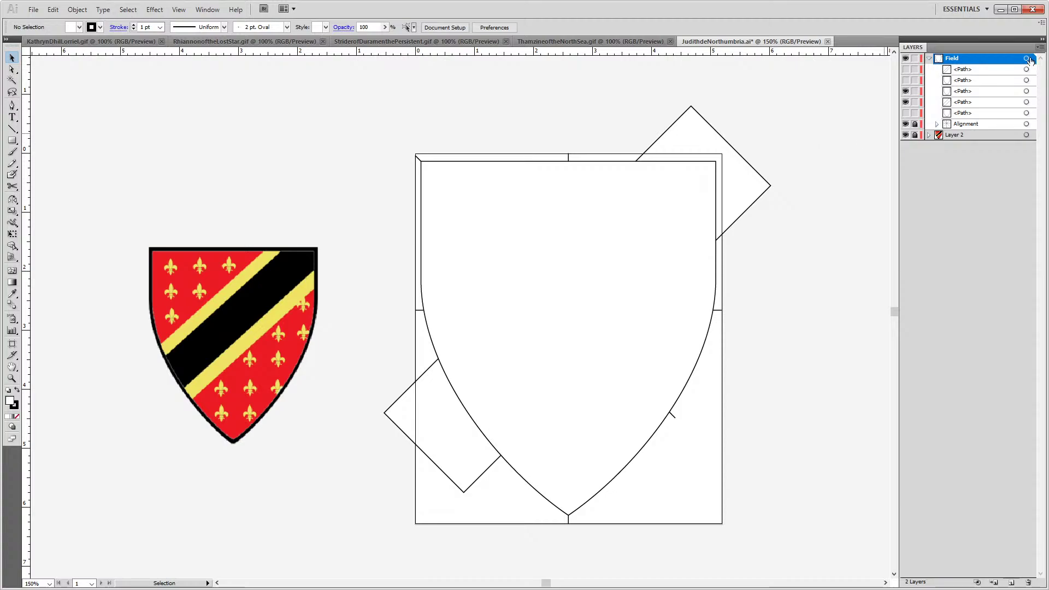
left_click(958, 104)
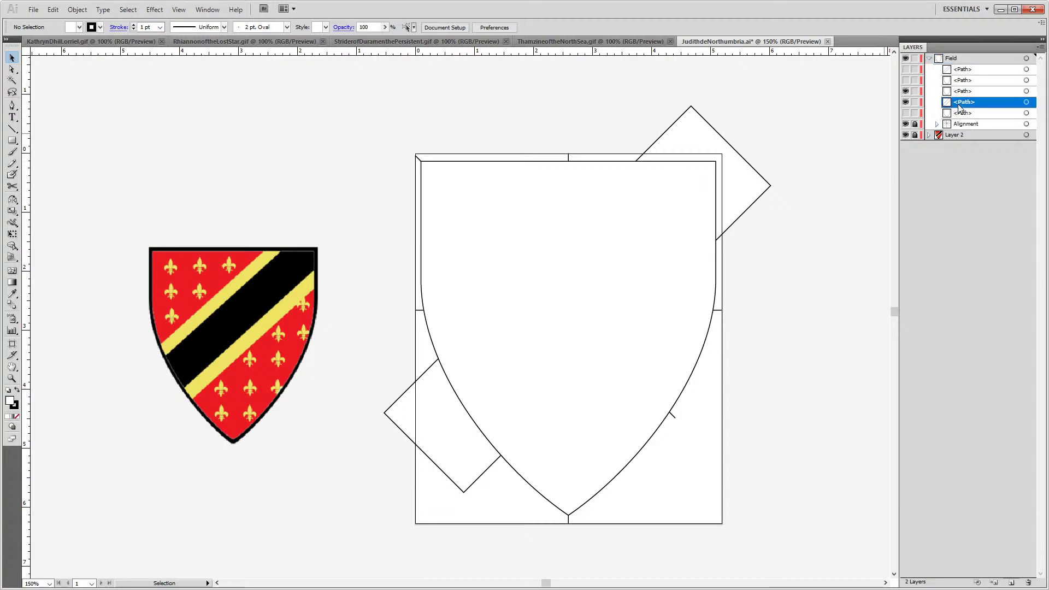
Cut the shield outline with Scissors where the band meets it and at the vertical edge
left_click(588, 228)
scroll(664, 120, "up", 7)
scroll(582, 317, "down", 6)
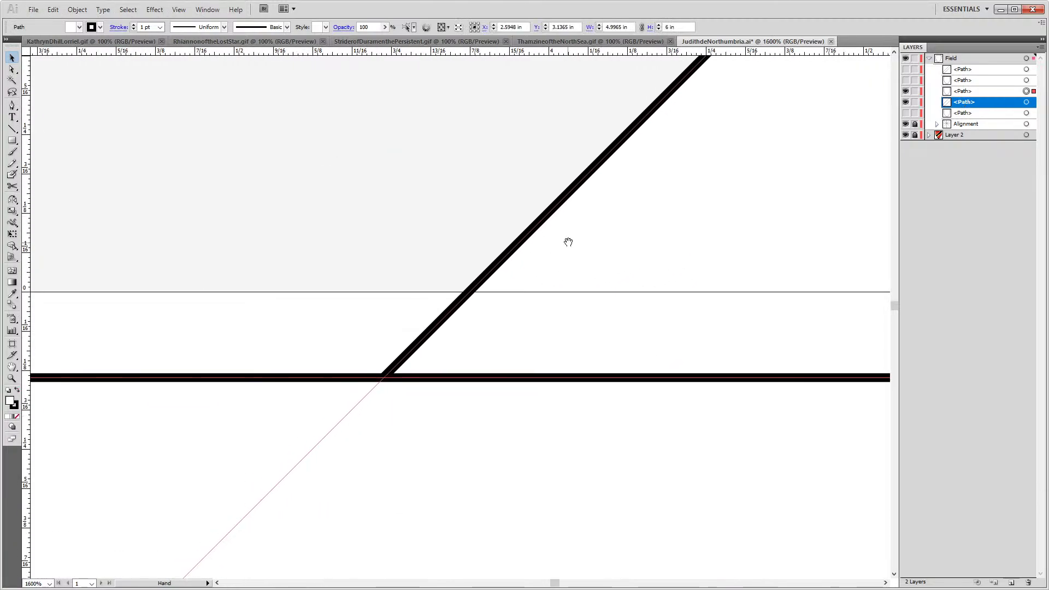
key("c")
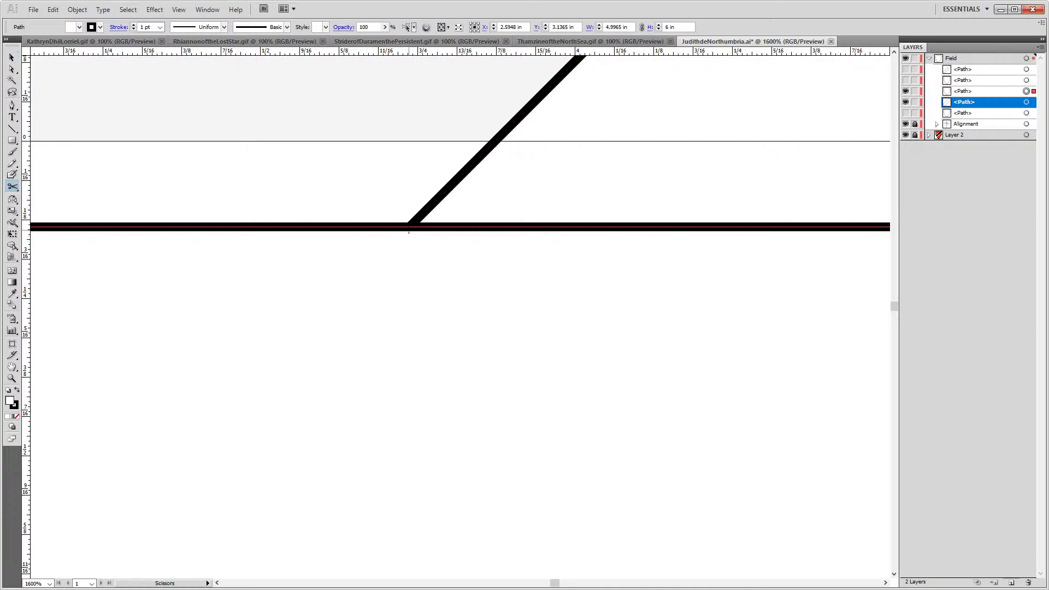
left_click(409, 226)
scroll(546, 271, "right", 10)
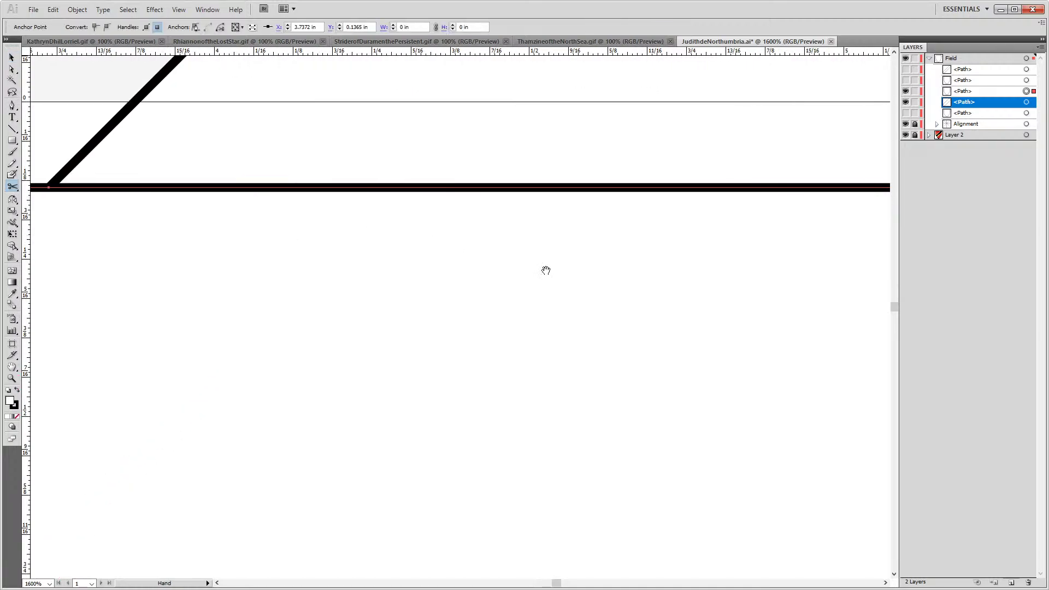
scroll(580, 389, "down", 5)
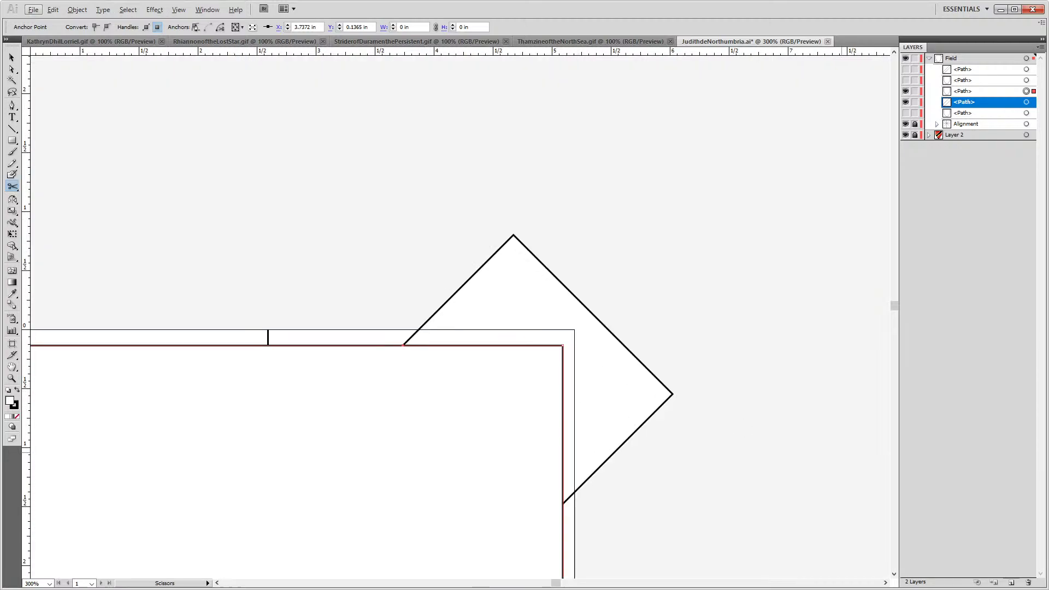
scroll(604, 452, "up", 5)
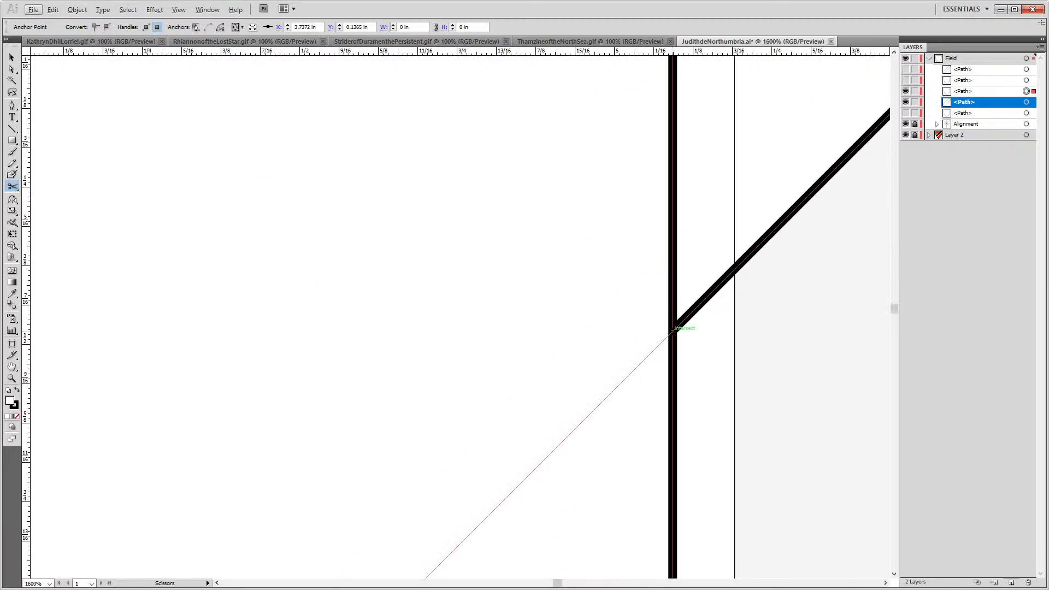
left_click(672, 330)
Cut the diagonal and the curved path at their crossings and delete the leftover piece
scroll(552, 393, "down", 4)
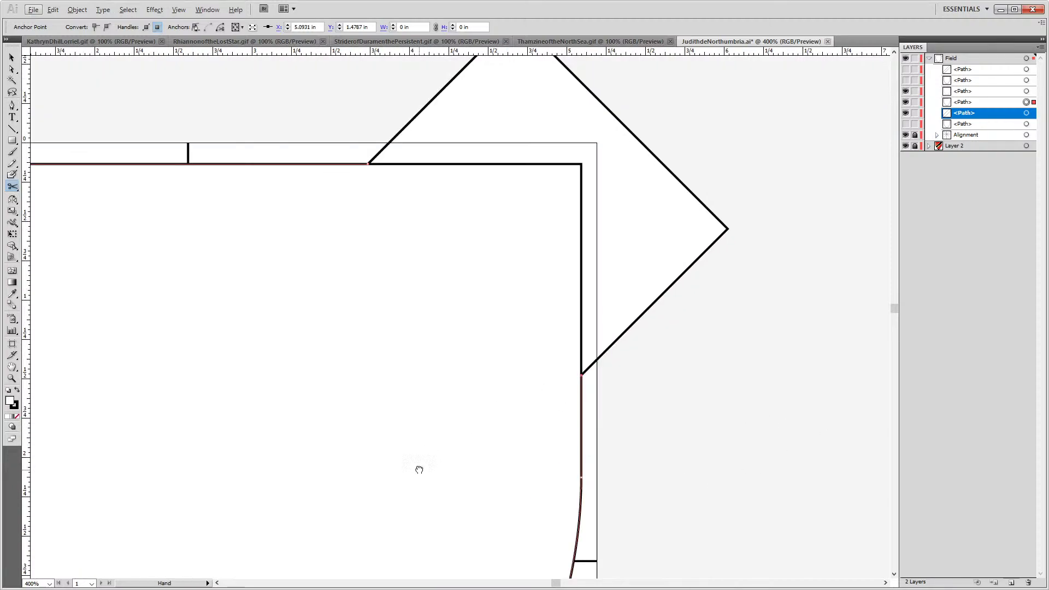
scroll(419, 470, "down", 5)
scroll(466, 335, "up", 3)
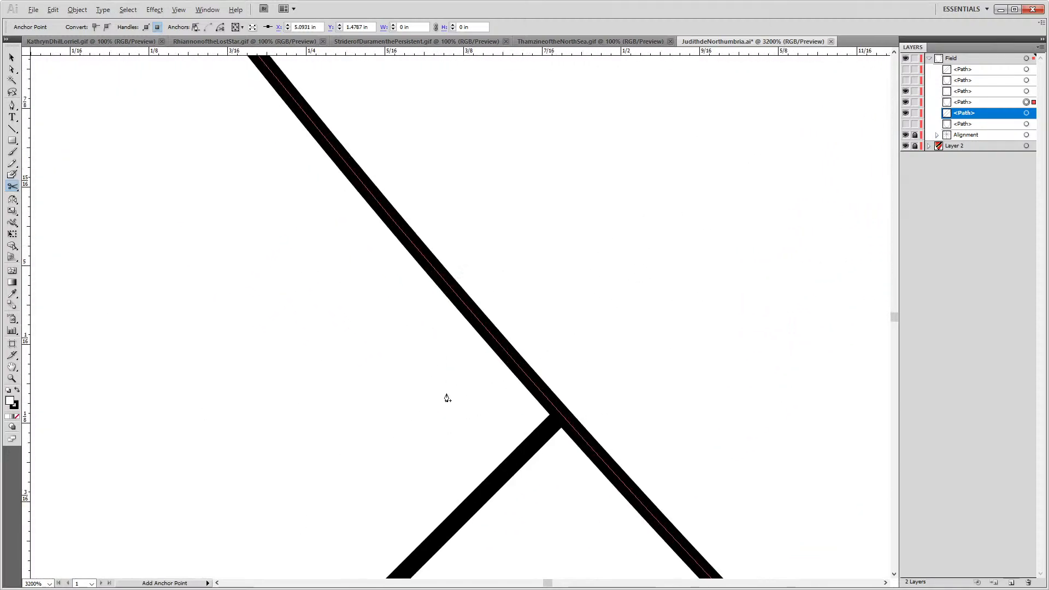
key("alt")
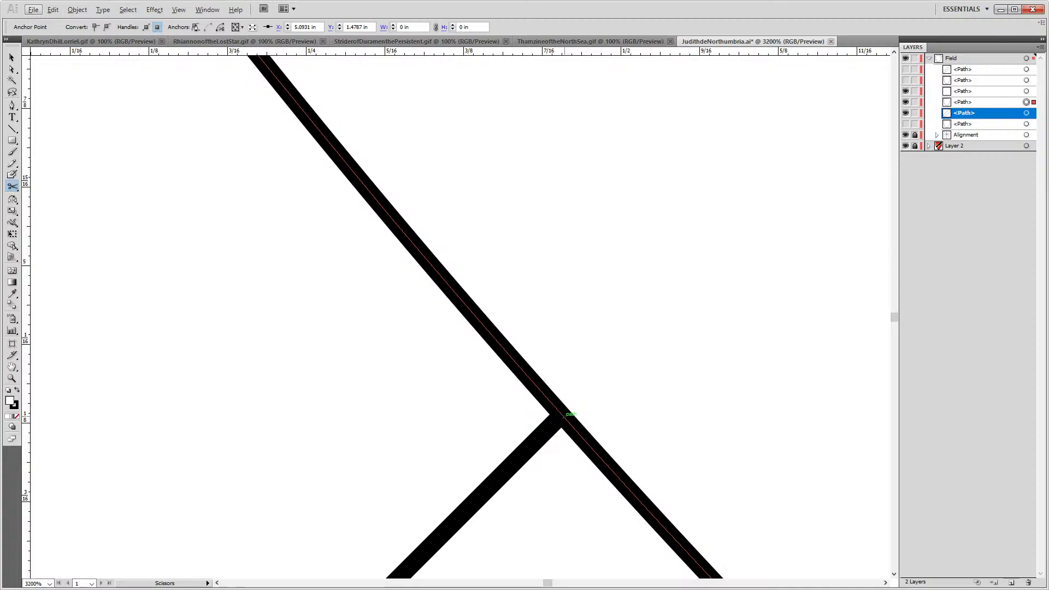
left_click(563, 412)
scroll(642, 415, "down", 3)
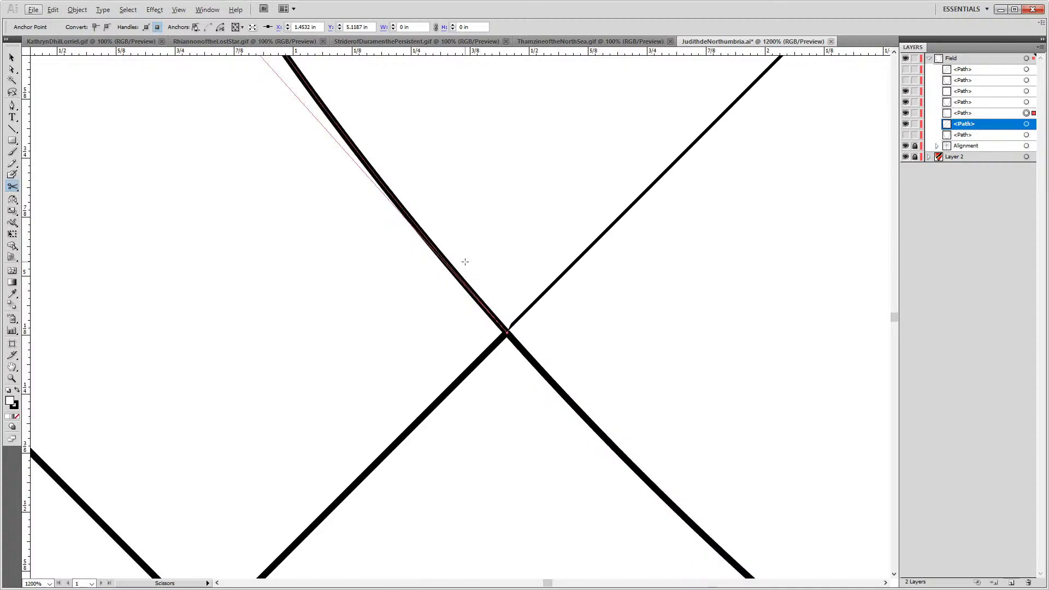
left_click_drag(461, 262, 602, 433)
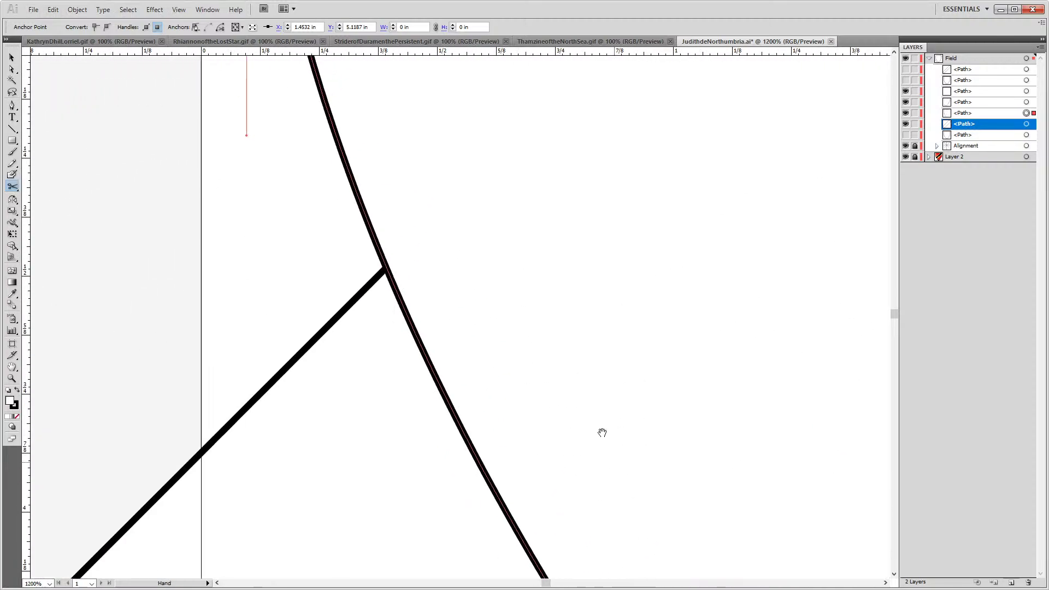
key("alt")
left_click(387, 266)
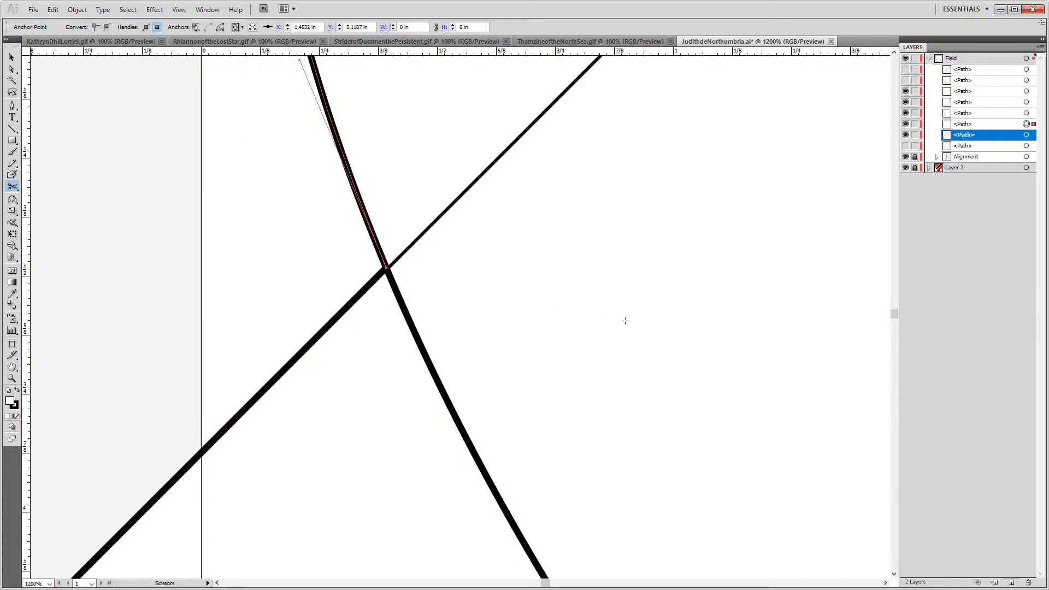
scroll(625, 321, "down", 5)
scroll(592, 322, "down", 2)
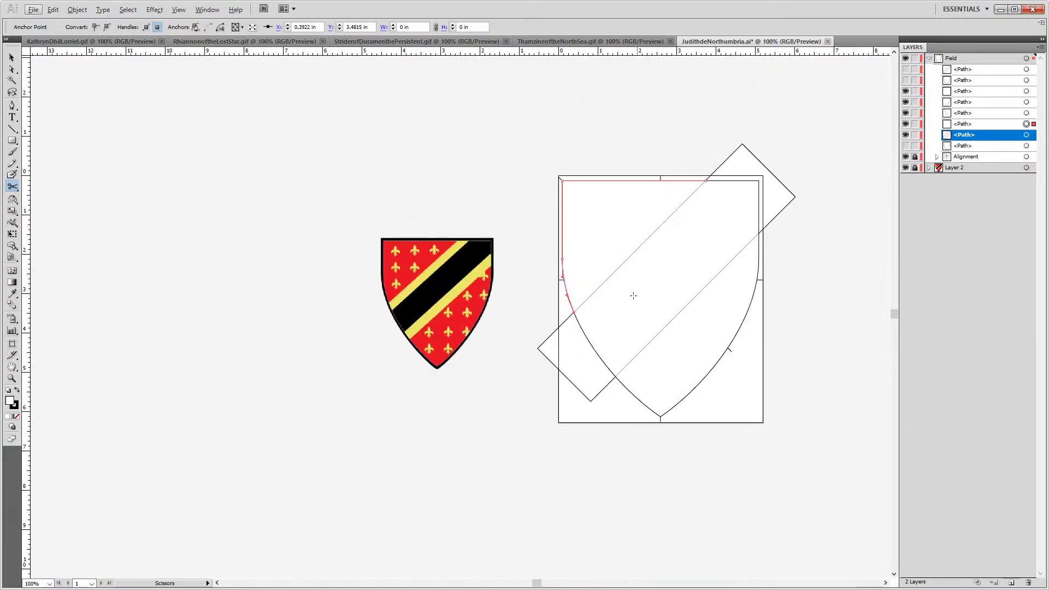
key("Delete")
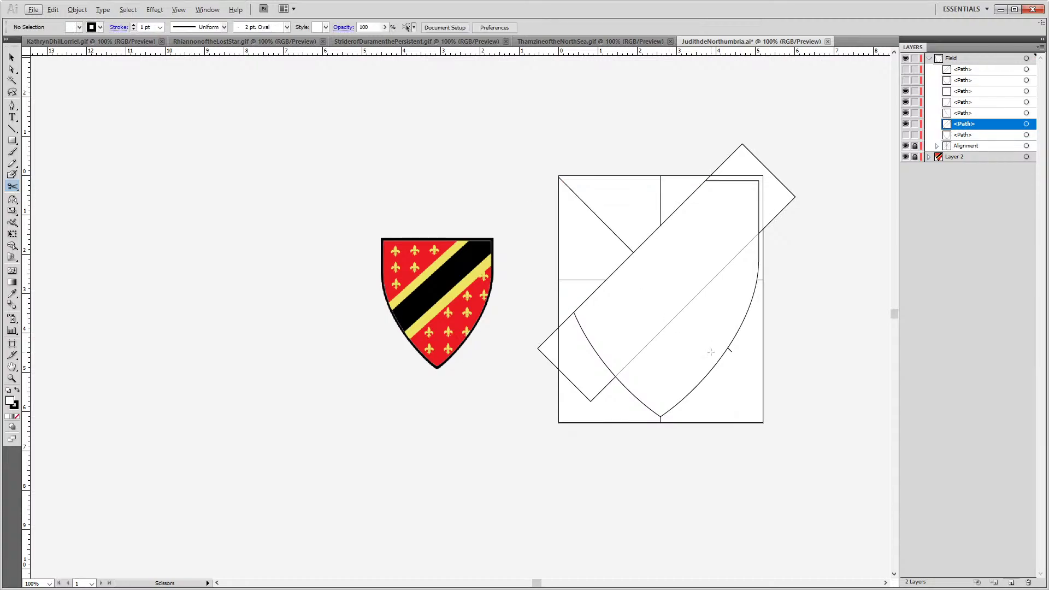
Delete the Alignment sublayer, the shield's curved piece and the rotated rectangle piece
left_click(964, 146)
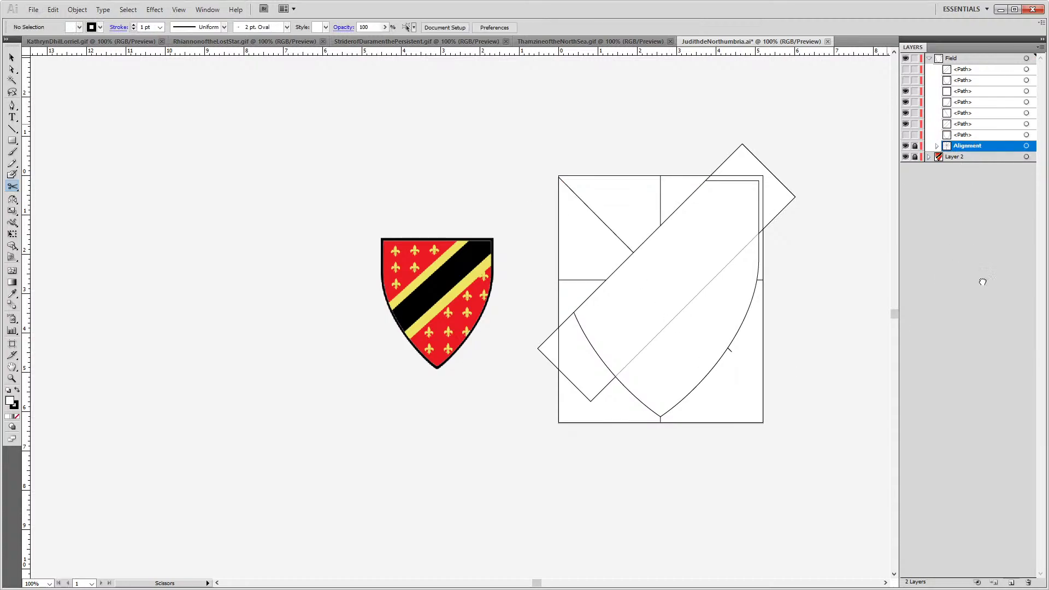
left_click(1027, 582)
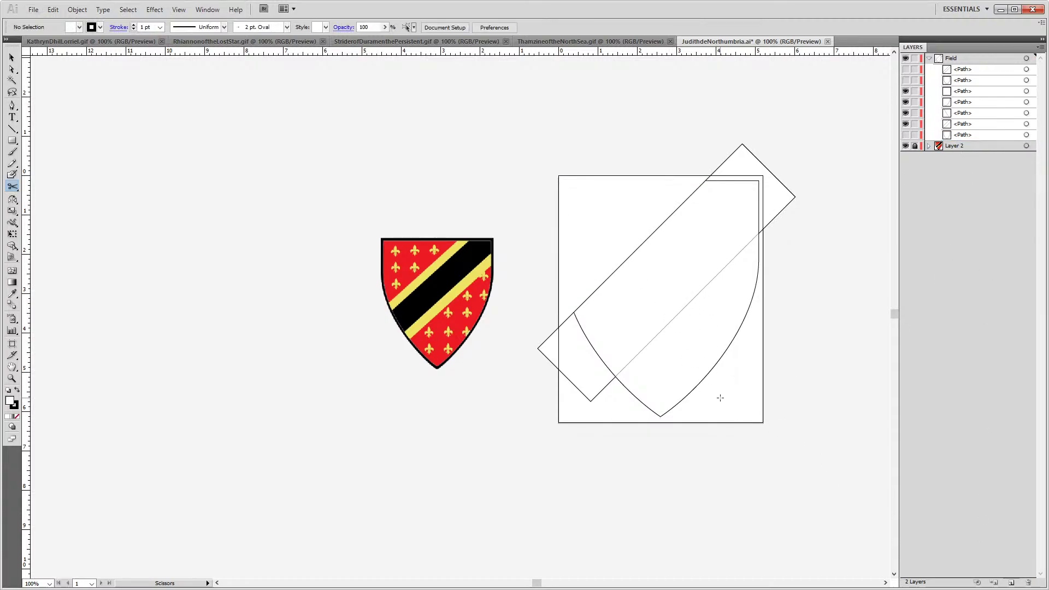
key("a")
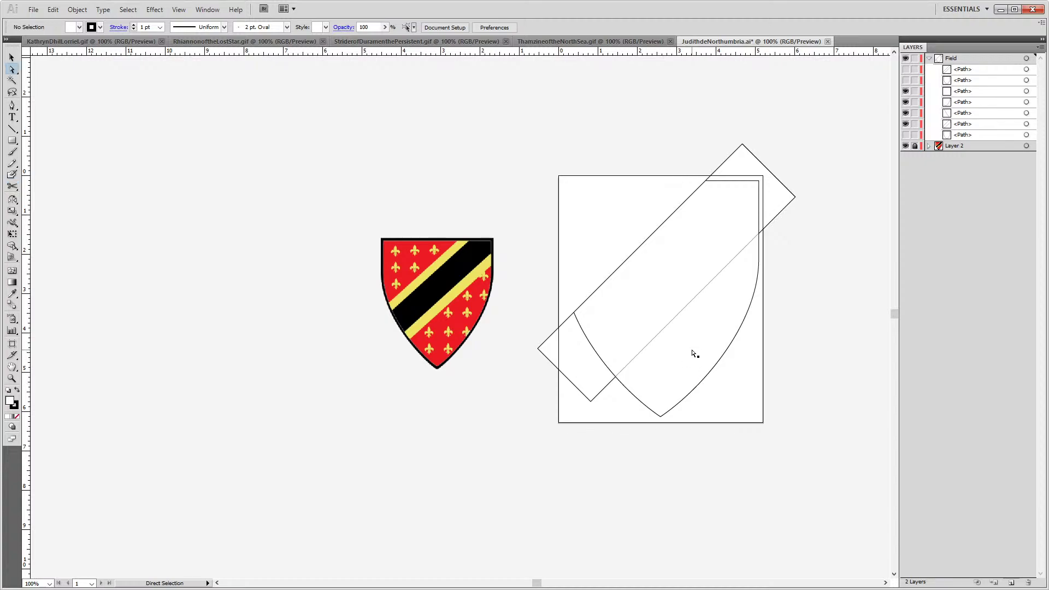
left_click(709, 376)
key("Delete")
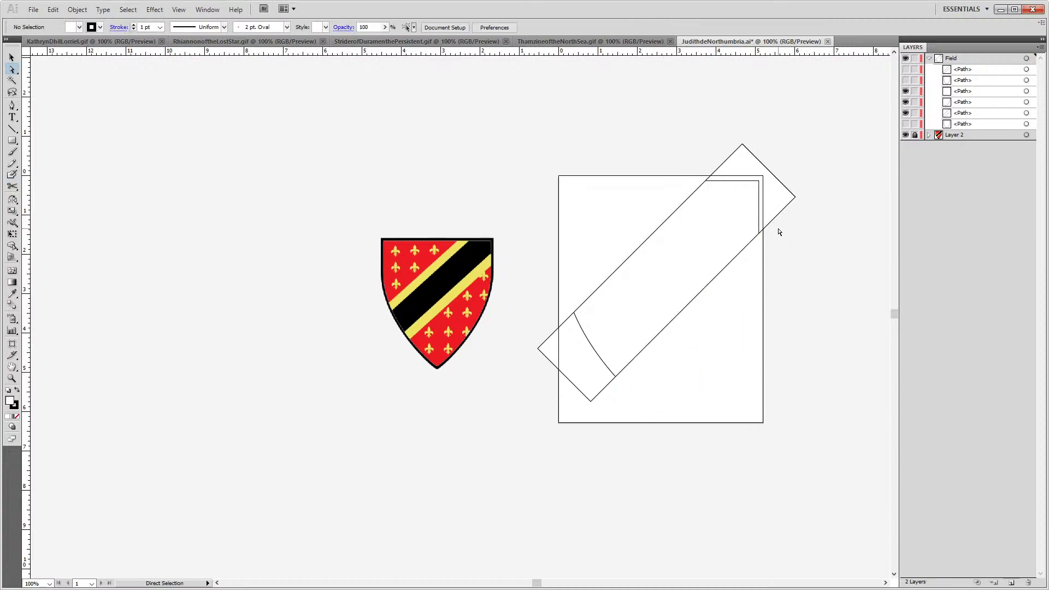
left_click(791, 196)
key("Delete")
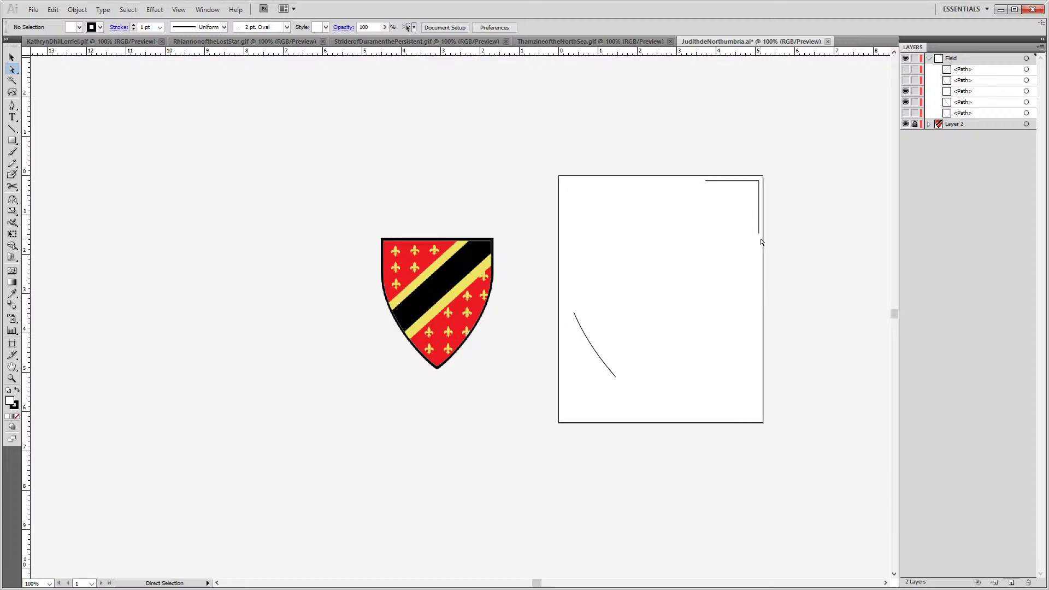
left_click(758, 234)
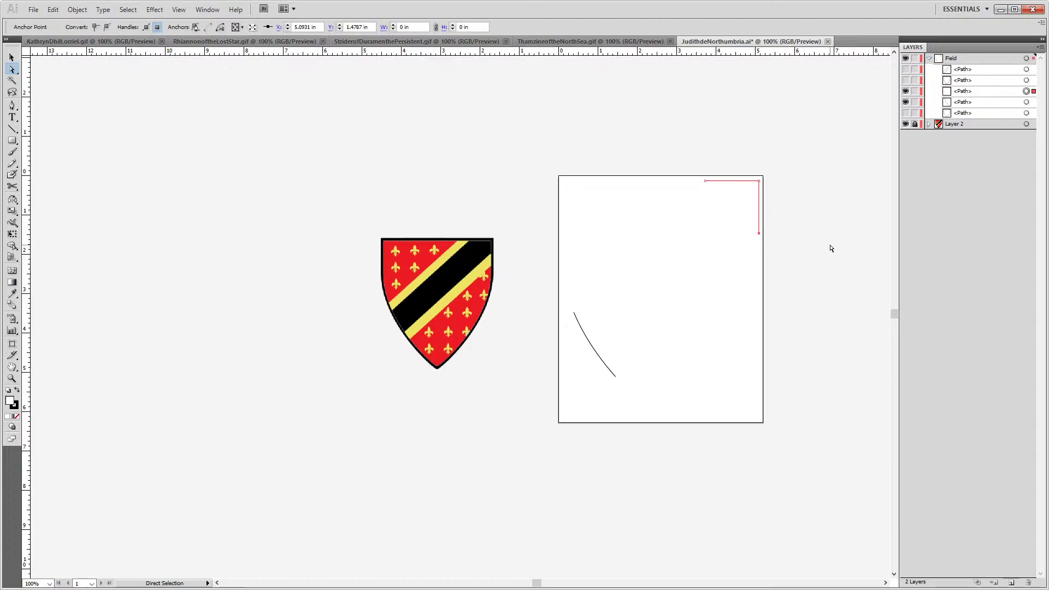
Join the short arc's and corner piece's matching end points twice with Ctrl+J into a closed band
key("ctrl")
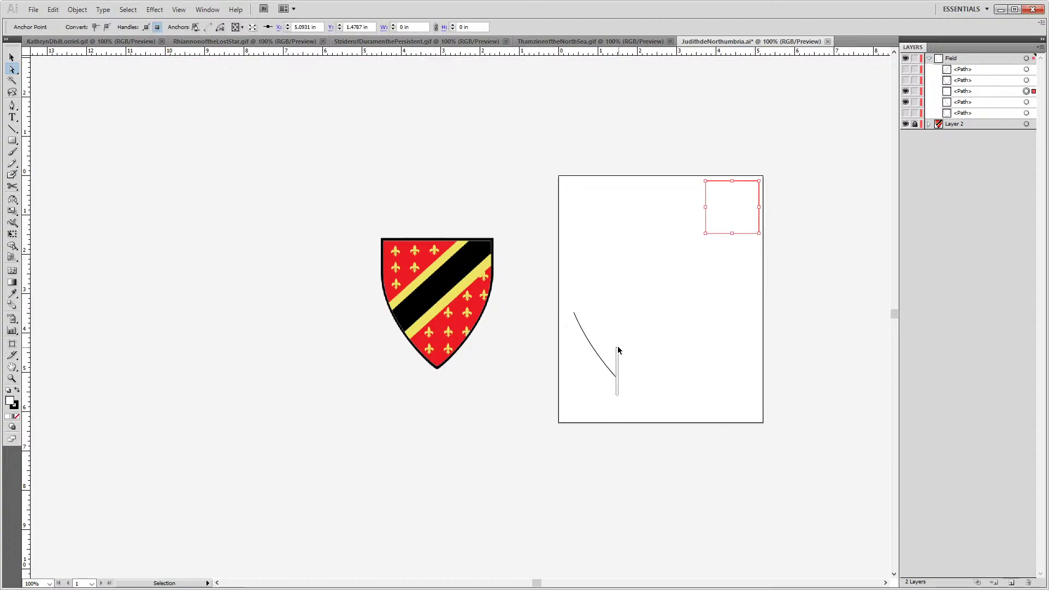
left_click(611, 371, "ctrl")
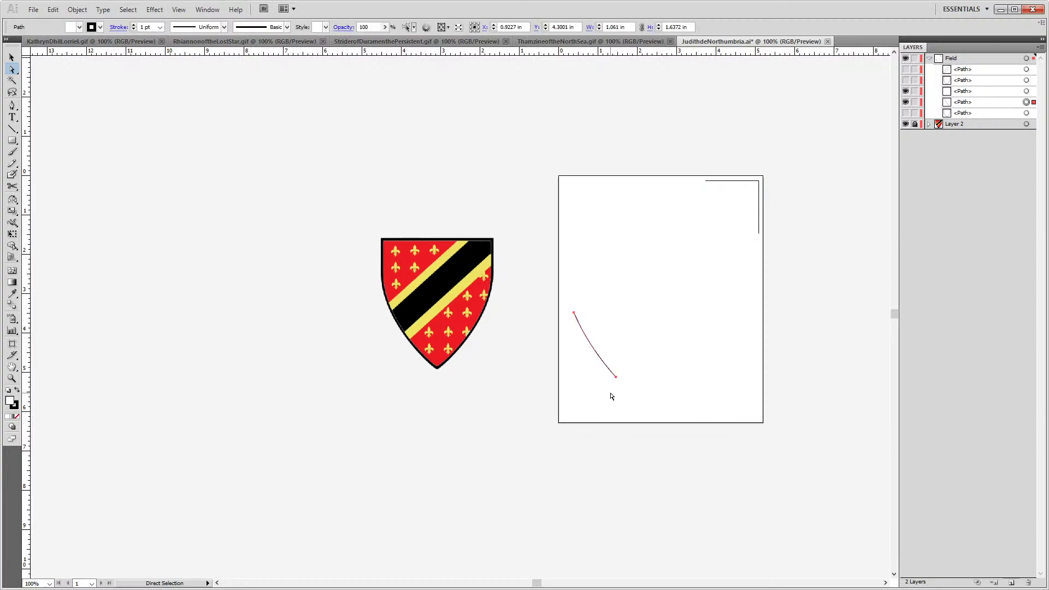
left_click_drag(627, 397, 606, 352)
key("ctrl")
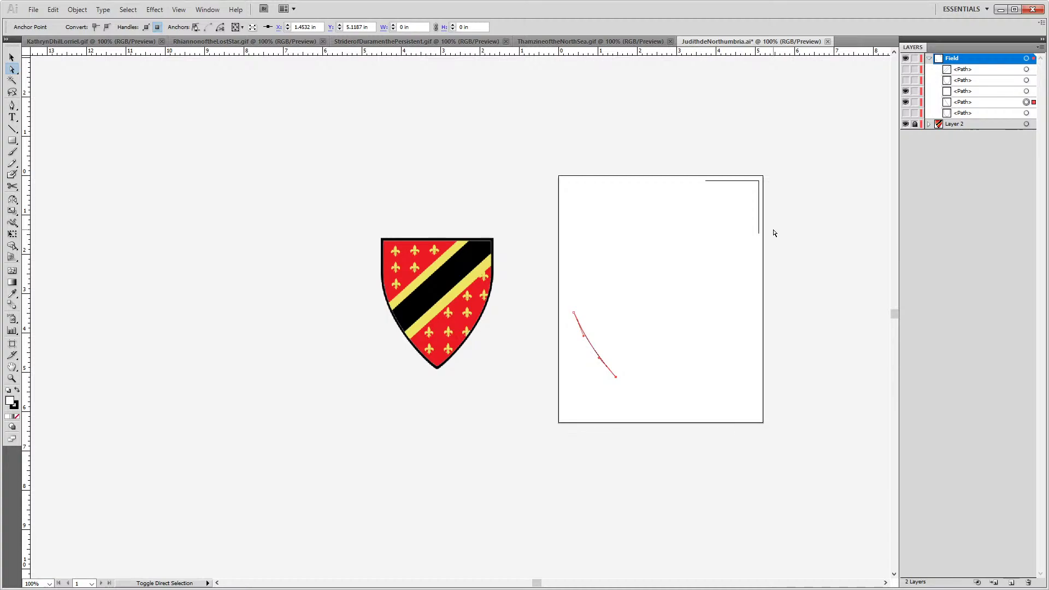
left_click_drag(775, 234, 735, 249)
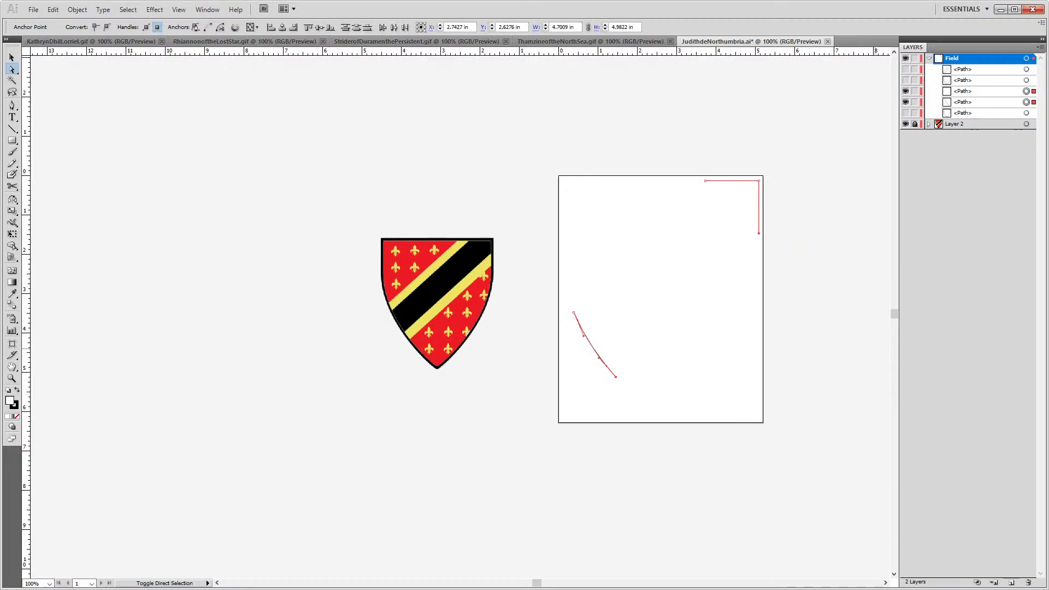
key("ctrl+j")
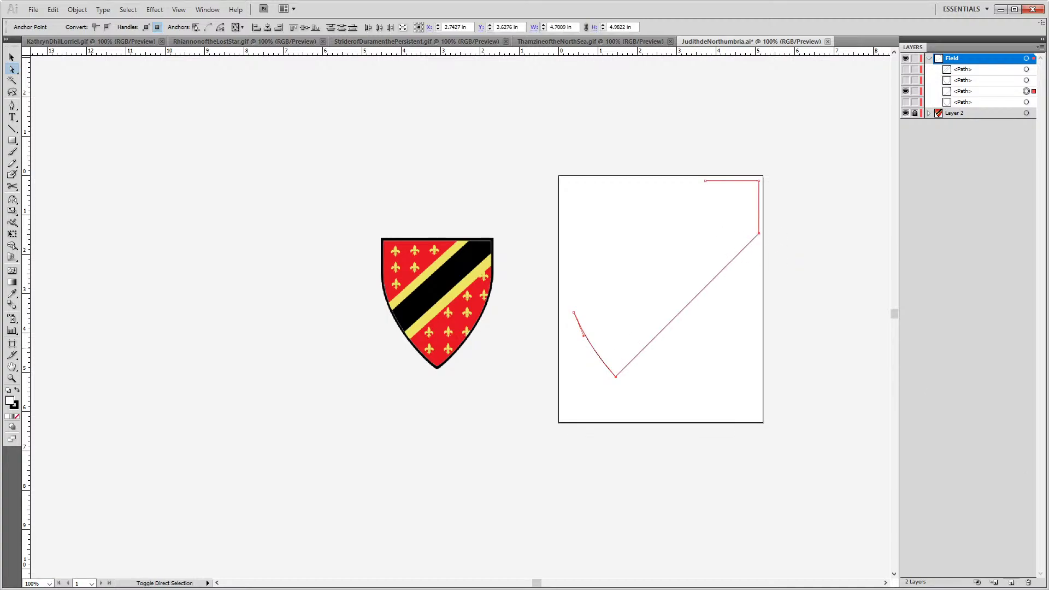
left_click_drag(697, 171, 727, 201)
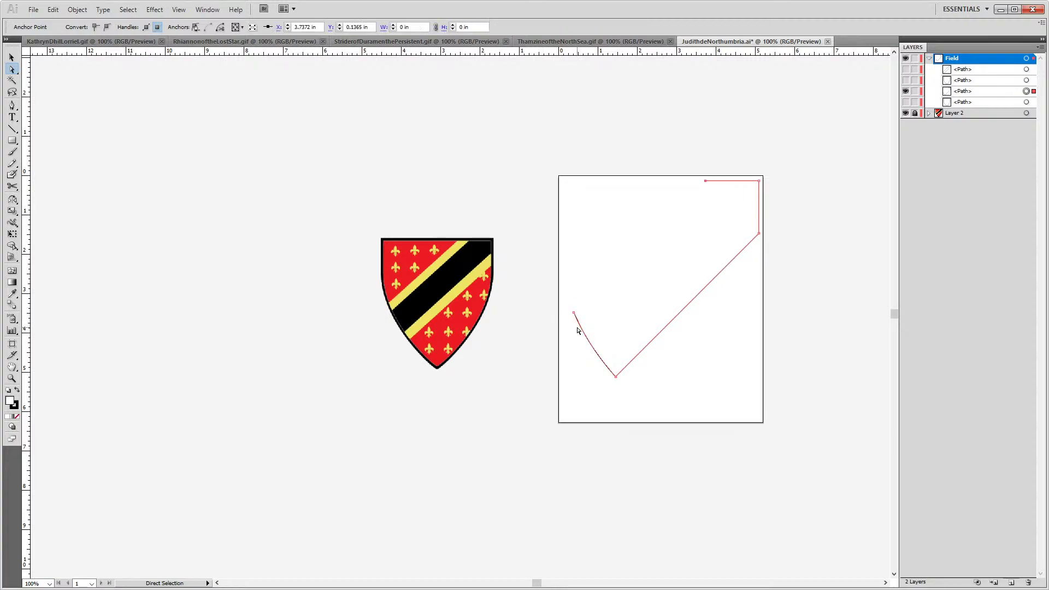
left_click_drag(564, 300, 646, 339)
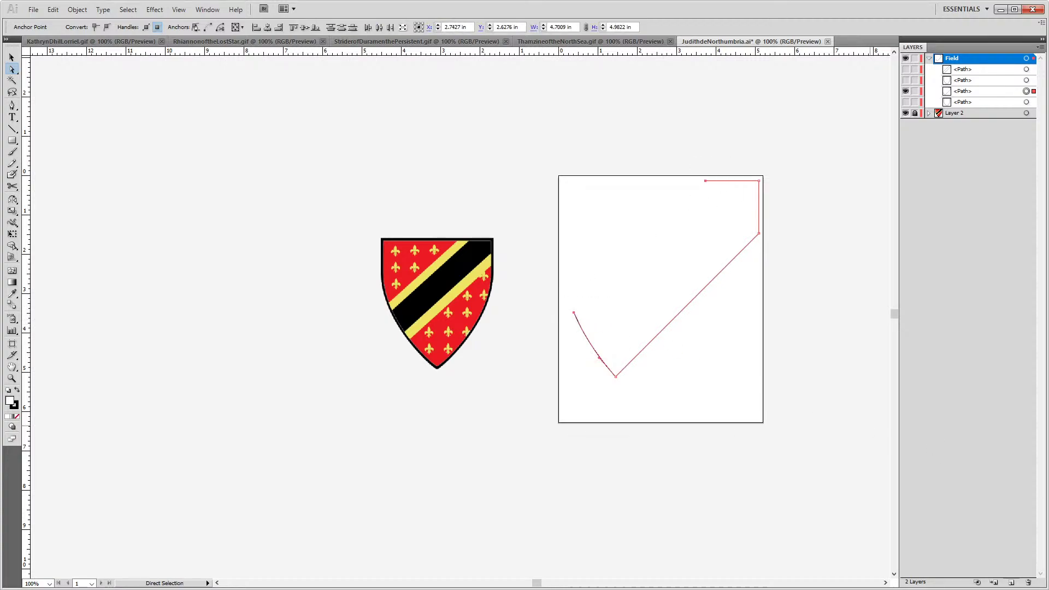
key("ctrl+j")
Hide the closed bend shape, show the shield and band outlines, and stack the shield above the band
left_click(905, 92)
left_click(905, 80)
left_click(905, 69)
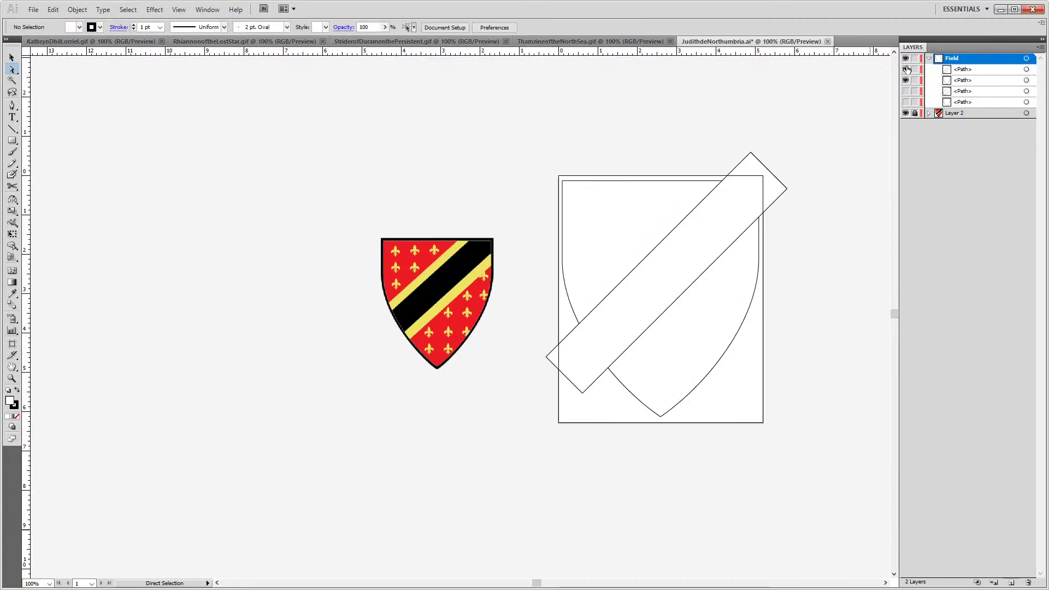
left_click_drag(972, 72, 967, 86)
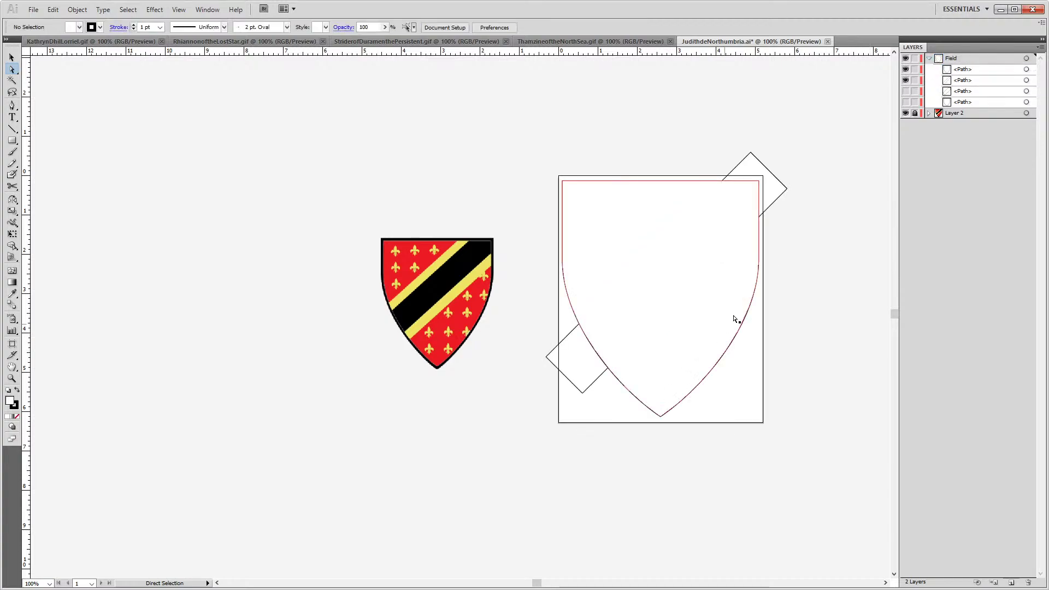
scroll(742, 178, "up", 4)
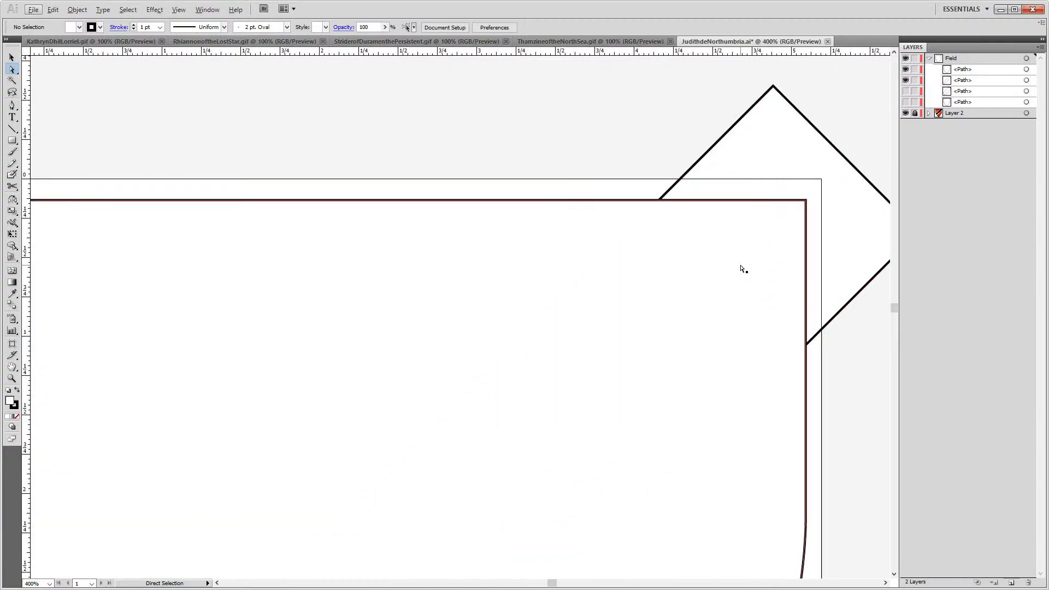
Cut the shield outline with Scissors at the top-edge and right-edge band crossings
left_click(737, 191)
key("c")
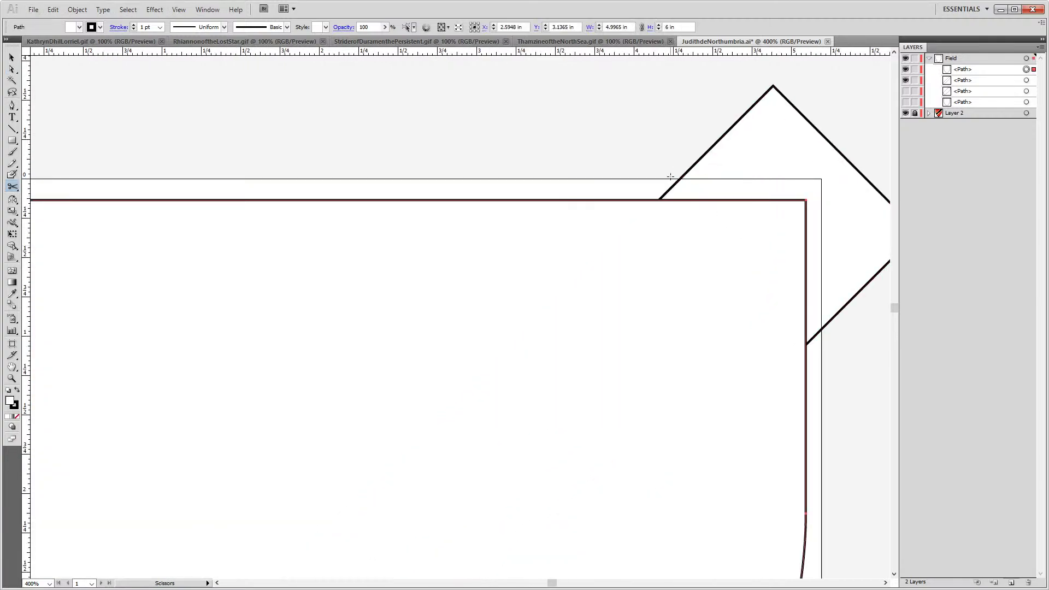
scroll(663, 200, "up", 4)
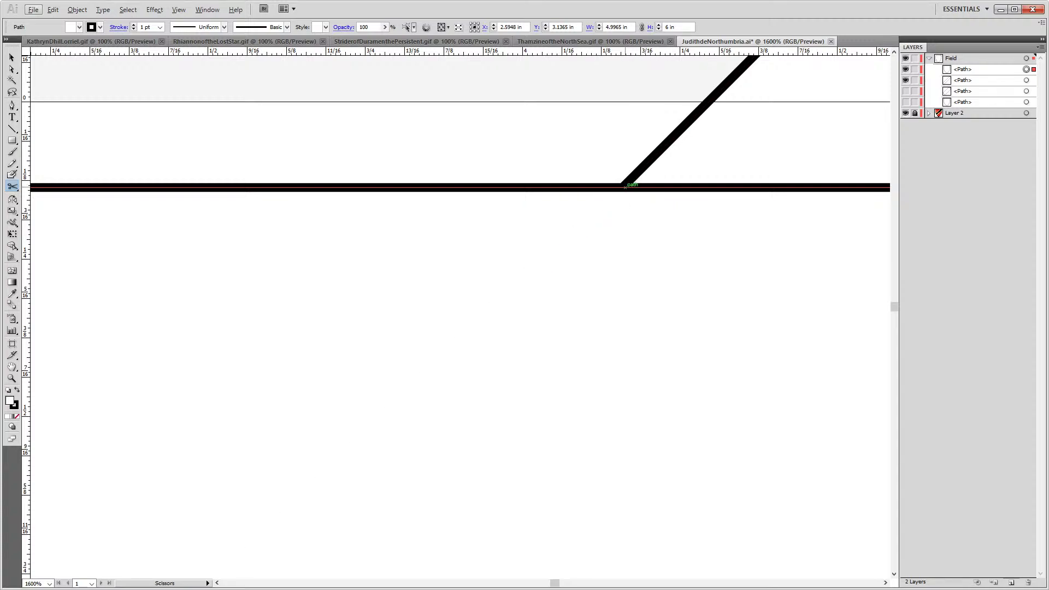
left_click(622, 187)
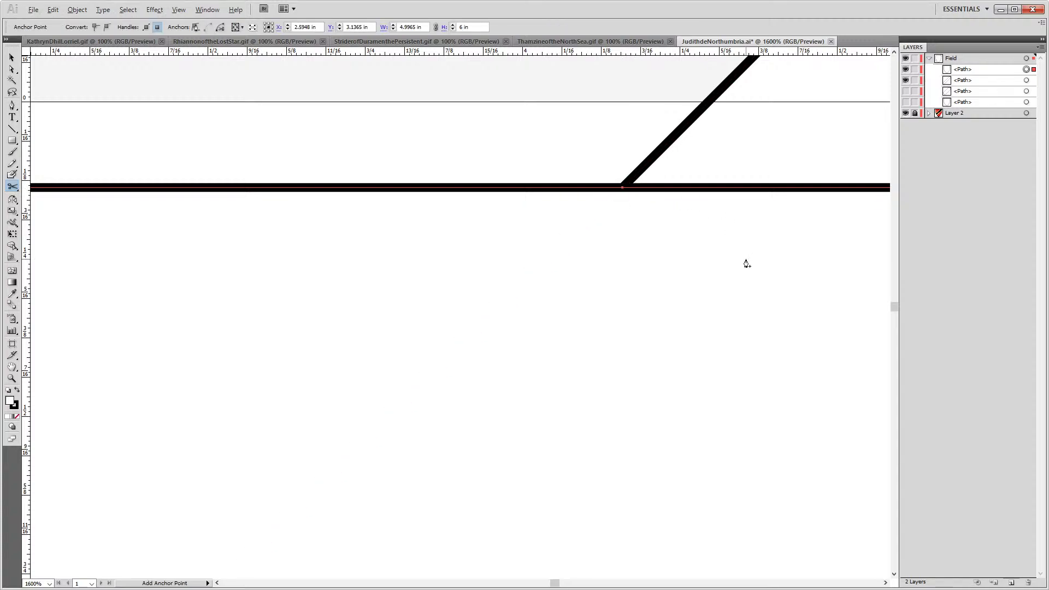
scroll(721, 235, "down", 3)
left_click_drag(699, 414, 650, 345)
scroll(672, 279, "up", 2)
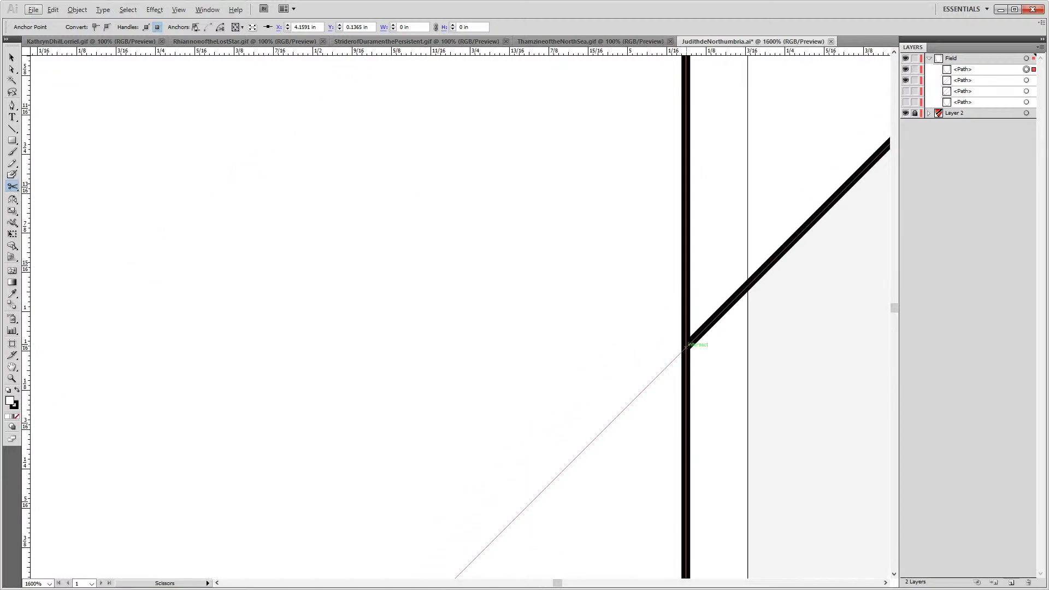
left_click(686, 347)
scroll(658, 445, "down", 3)
Cut the path where the band meets the arc and where the two bands meet
left_click_drag(607, 462, 292, 336)
scroll(254, 224, "up", 6)
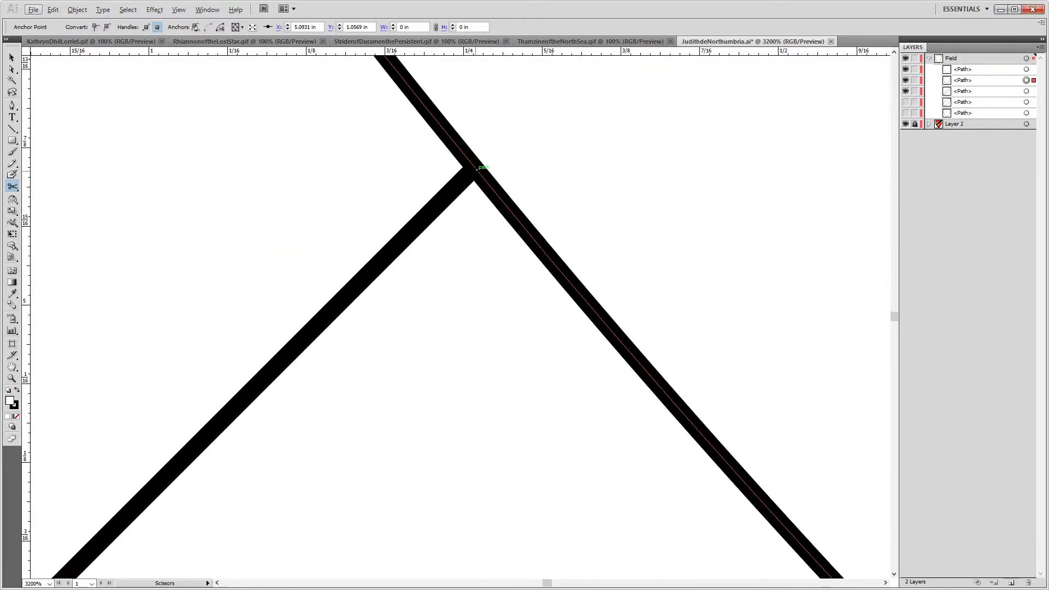
left_click(477, 169)
scroll(480, 186, "down", 2)
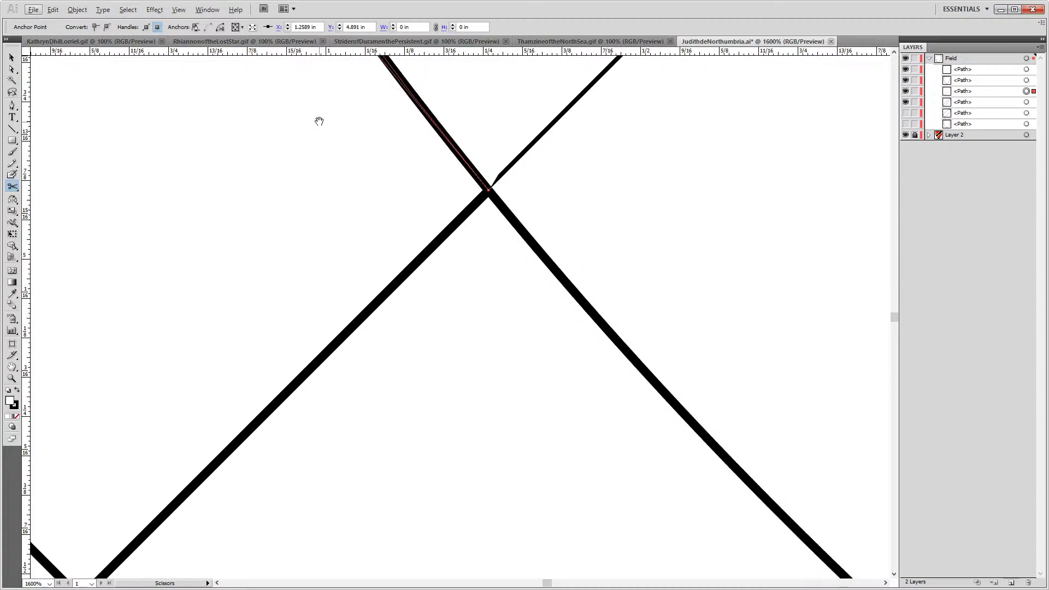
left_click_drag(316, 117, 515, 375)
scroll(403, 264, "up", 3)
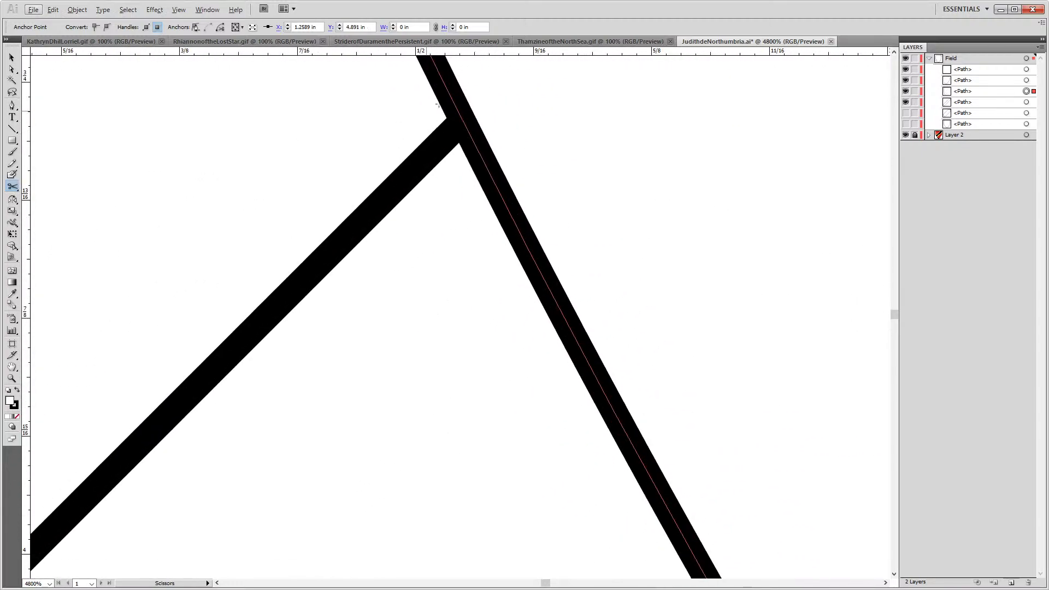
left_click(463, 119)
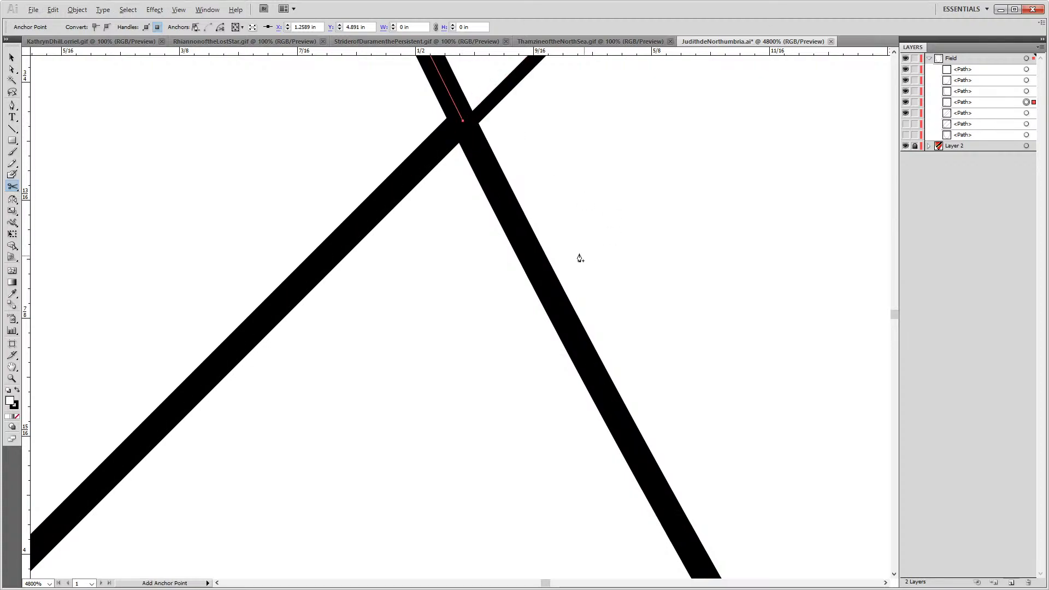
scroll(578, 257, "down", 7)
Delete the leftover left and lower-right curve pieces and the diamond band outline
key("v")
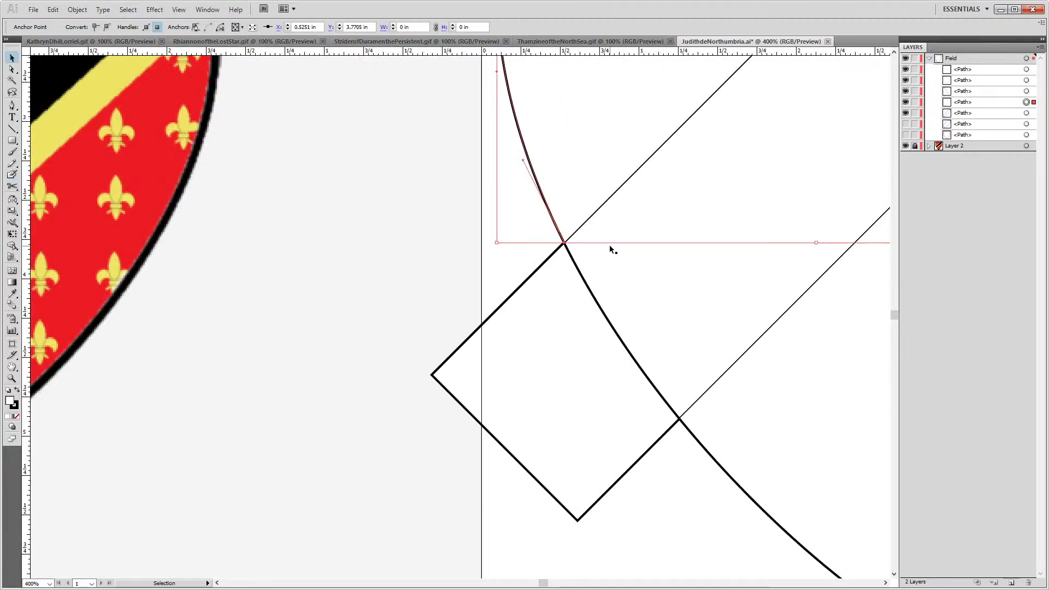
left_click(543, 149)
key("Delete")
left_click(786, 411)
key("Delete")
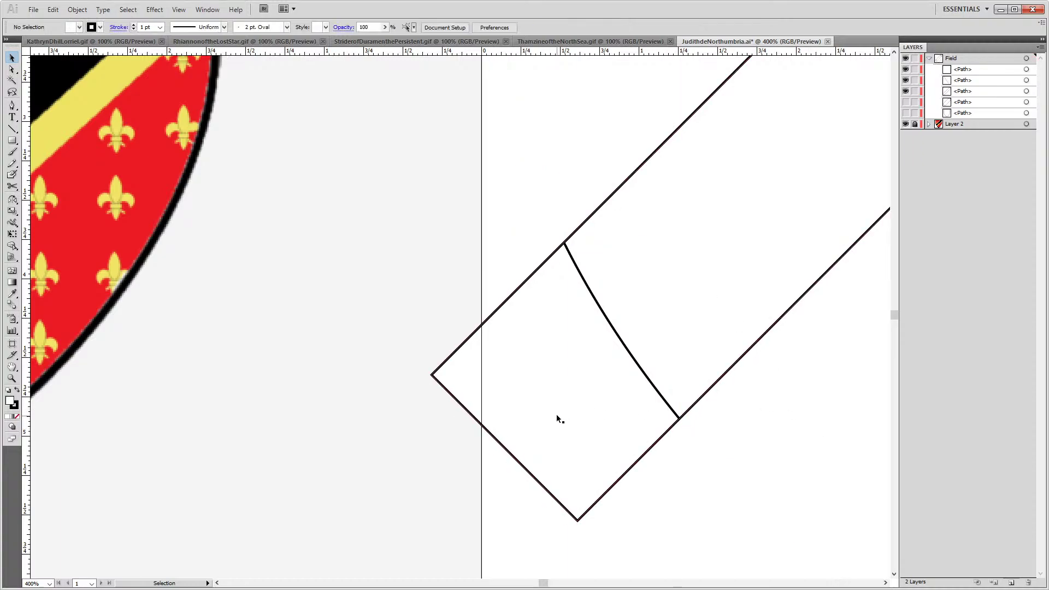
left_click(556, 418)
key("Delete")
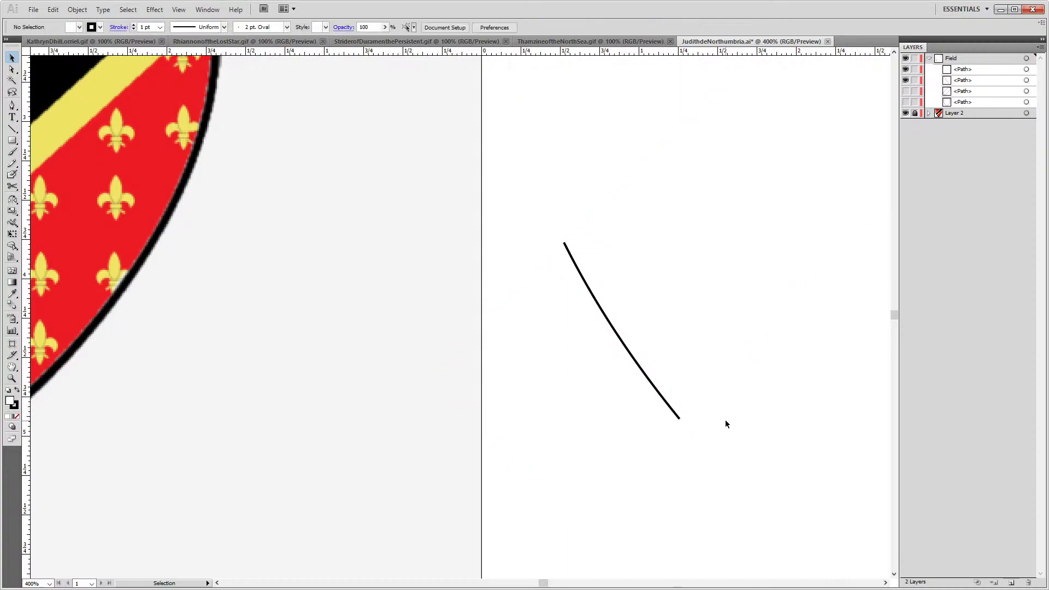
Join the curve's end anchor and the L-shaped stroke into one path
key("a")
left_click(680, 419)
left_click_drag(680, 418, 551, 407)
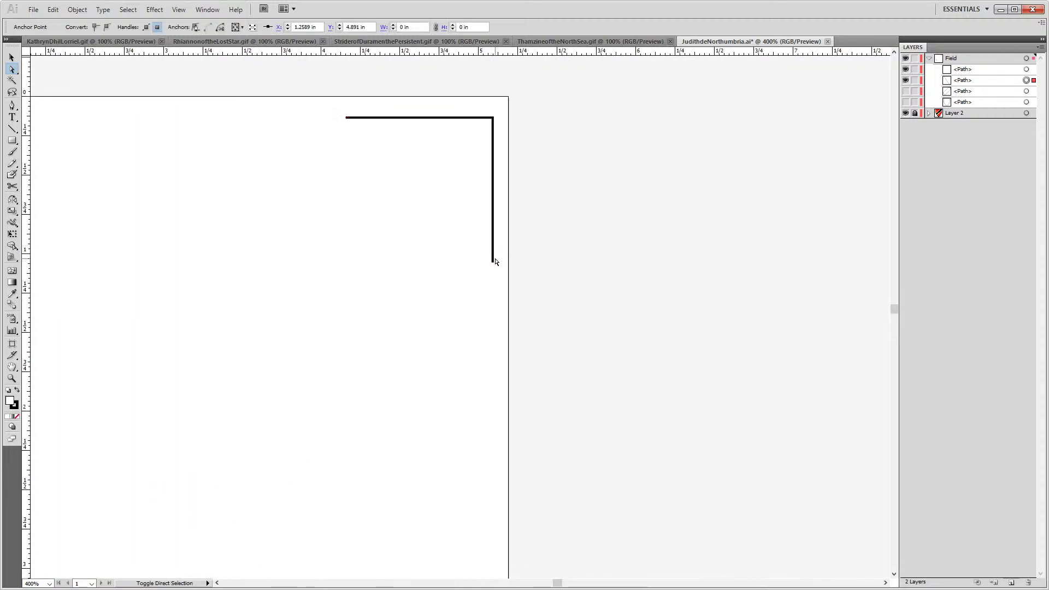
left_click(495, 264)
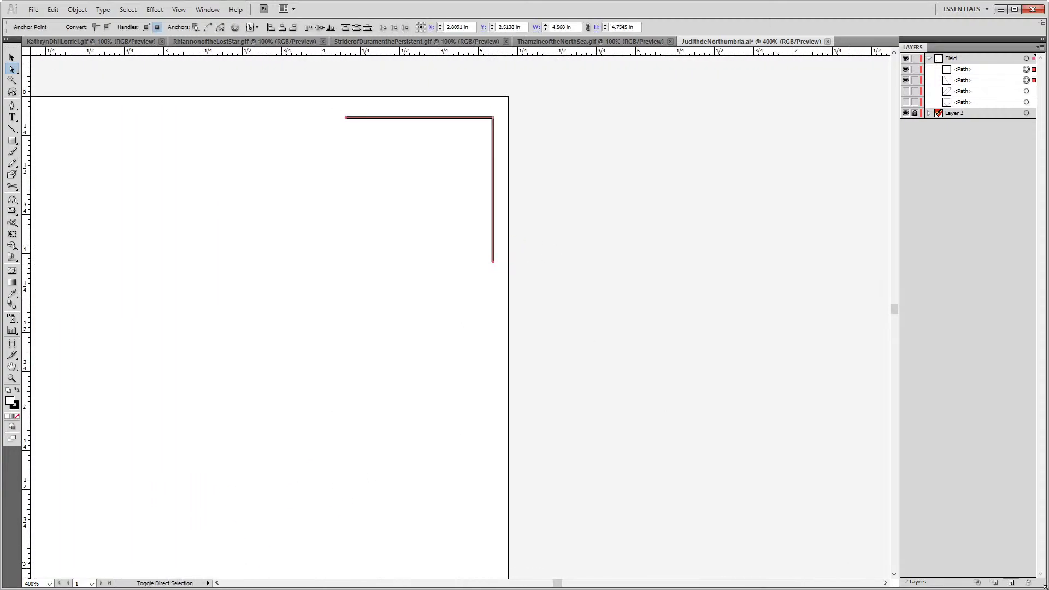
key("ctrl+j")
Close the path between its two open left endpoints and show the second band and shield outline
key("ctrl+minus")
key("ctrl+minus")
key("ctrl+minus")
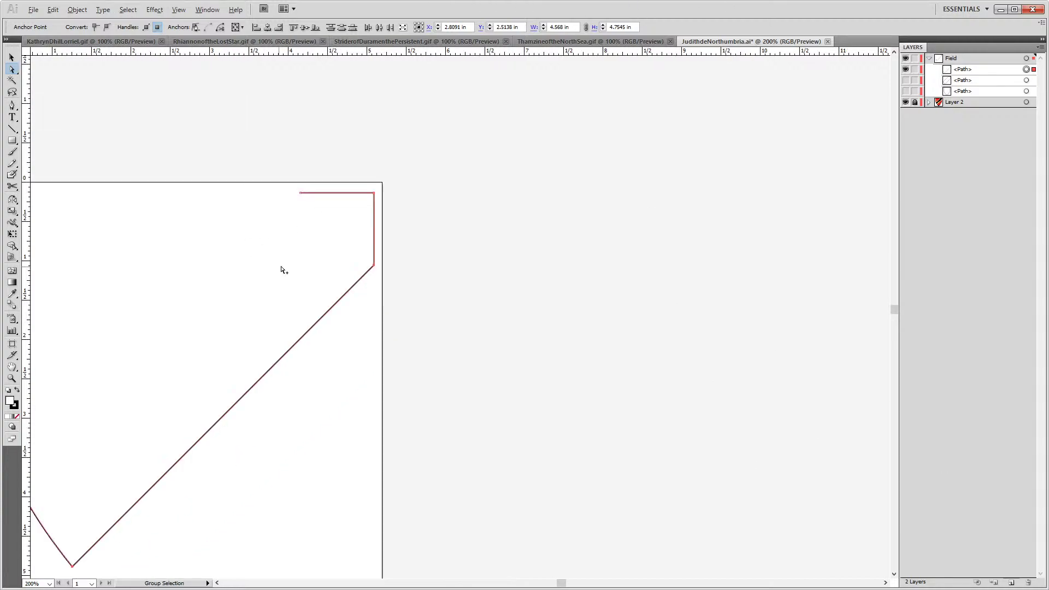
left_click_drag(496, 164, 527, 206)
left_click_drag(281, 384, 307, 405)
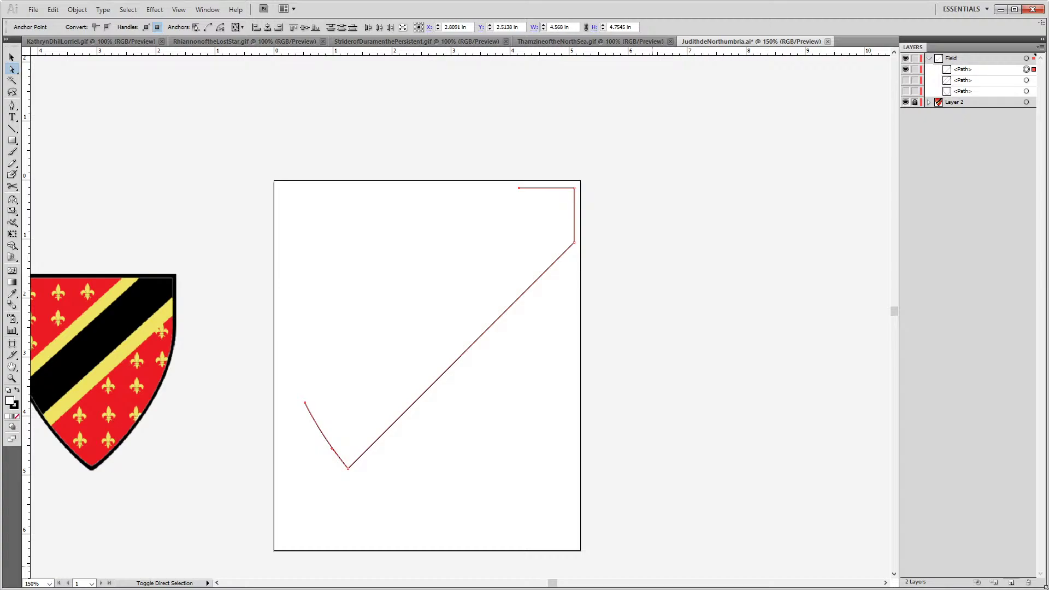
key("ctrl+j")
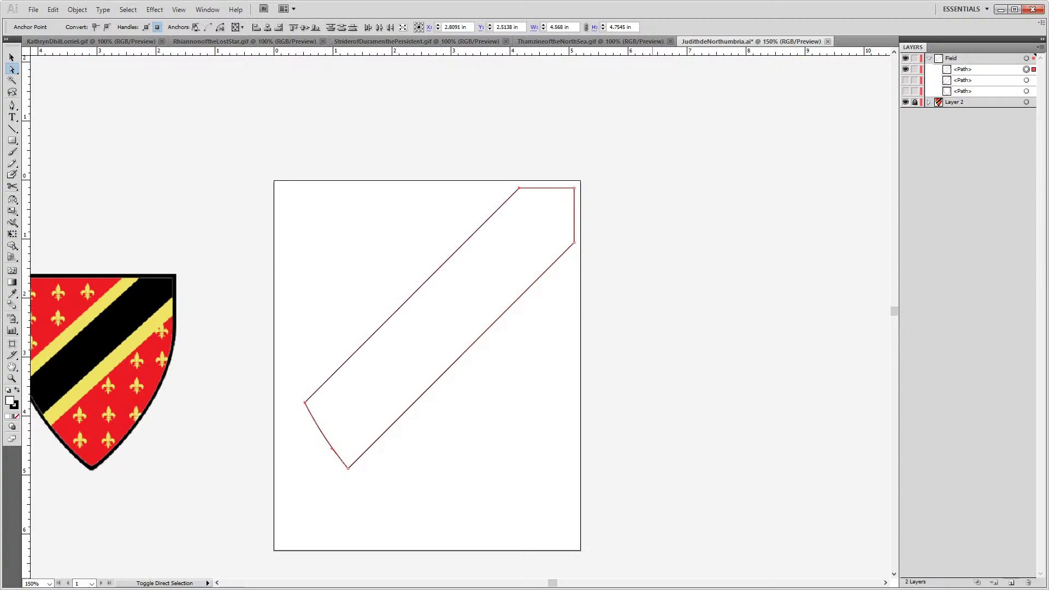
left_click(905, 80)
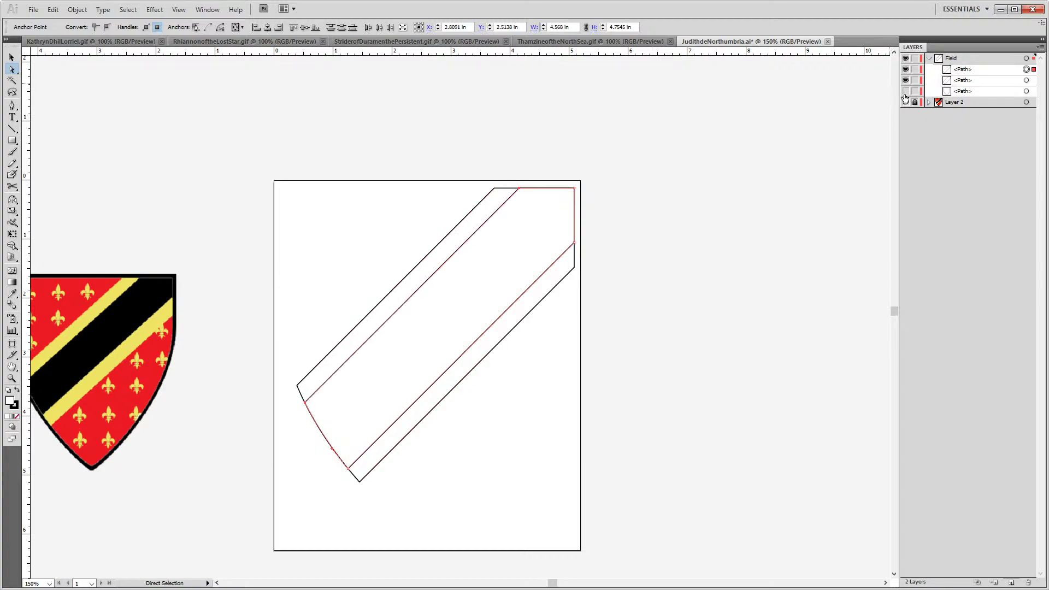
left_click(905, 91)
left_click(639, 352)
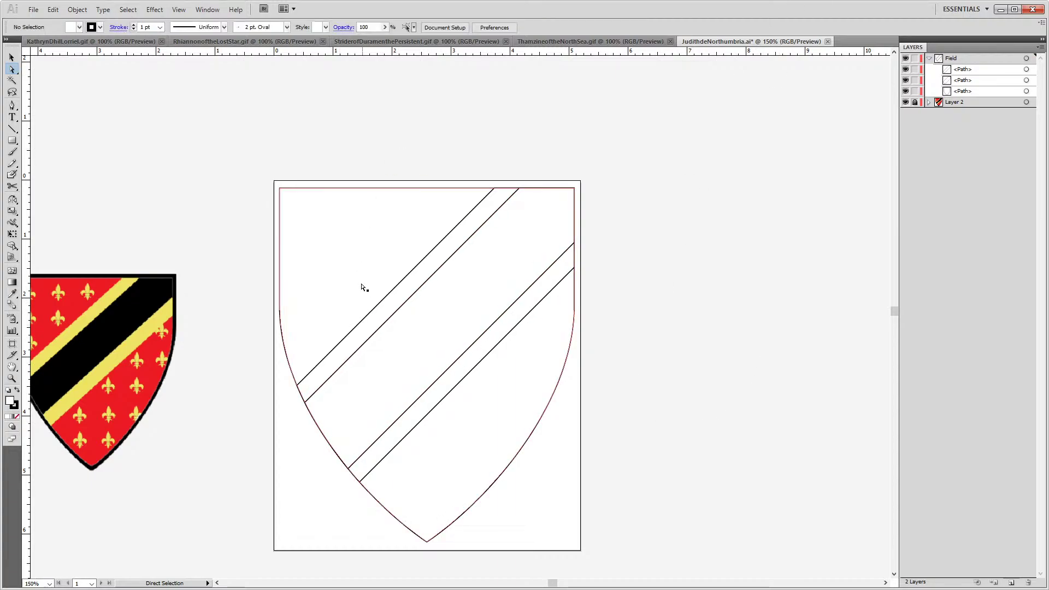
Fill the shield outline with pure red, RGB 255, 0, 0
left_click(289, 354)
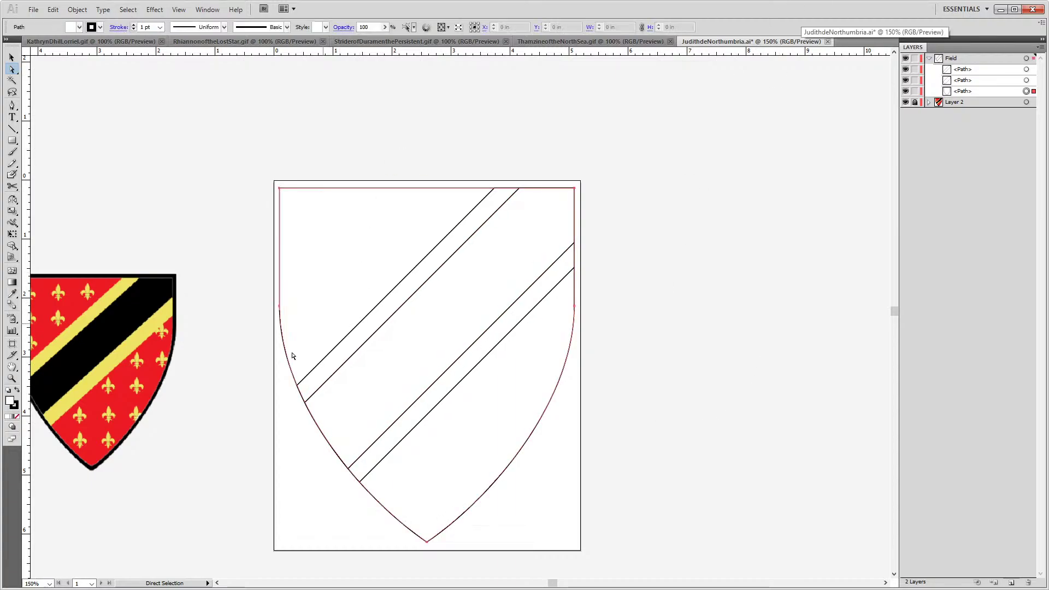
double_click(9, 402)
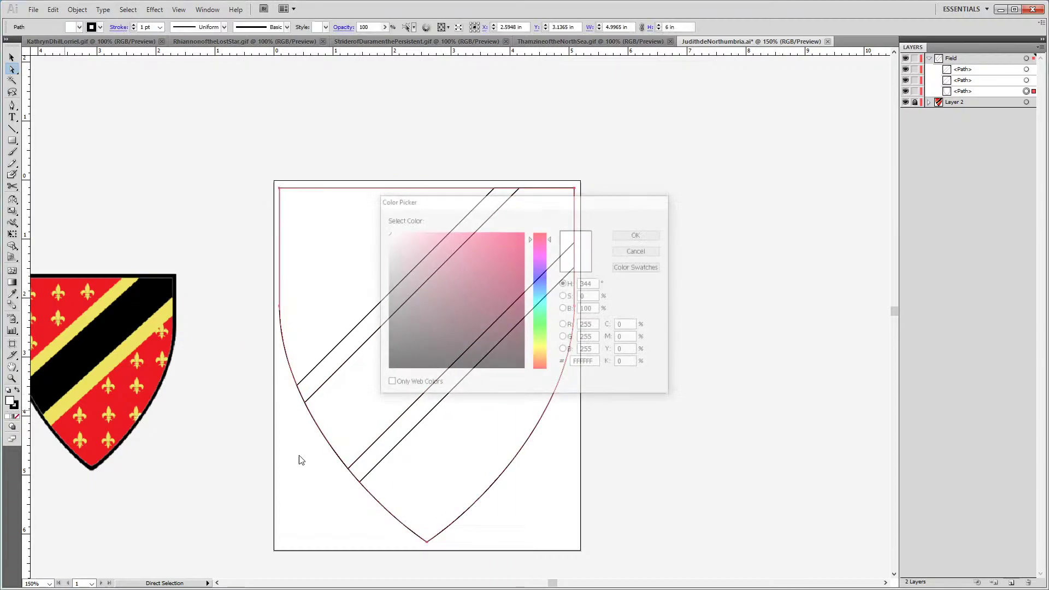
left_click(598, 325)
key("Tab")
type("0")
key("Tab")
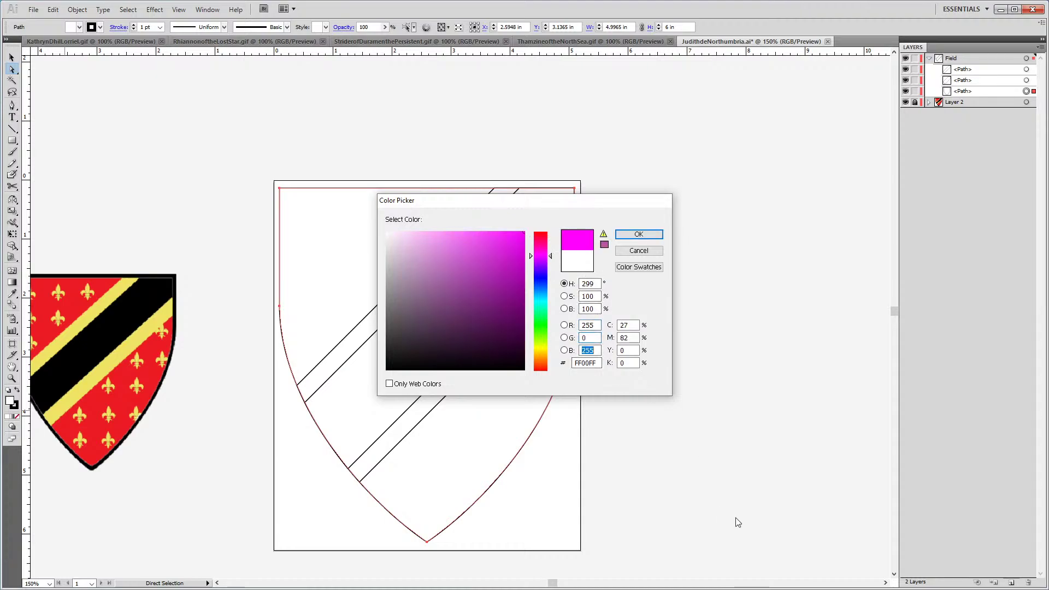
type("0")
key("Return")
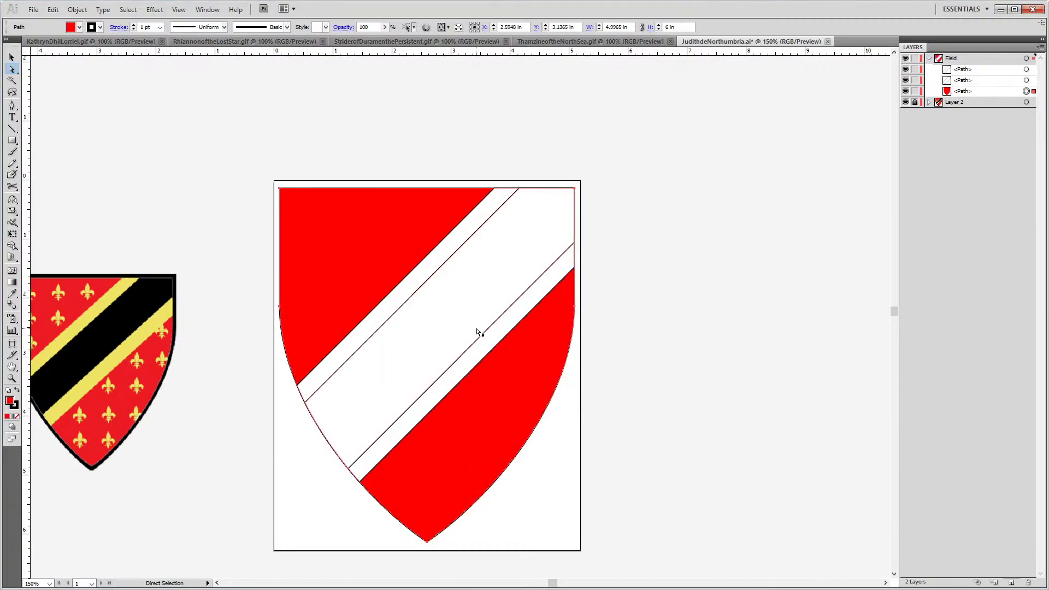
Fill the middle bend band with black, RGB 0, 0, 0
left_click(488, 314)
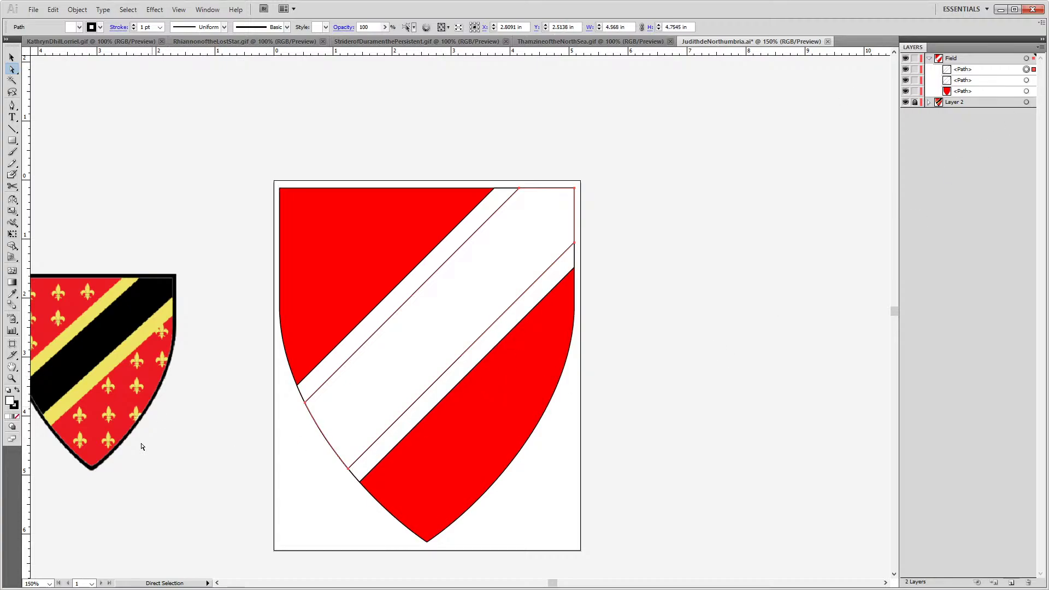
double_click(9, 402)
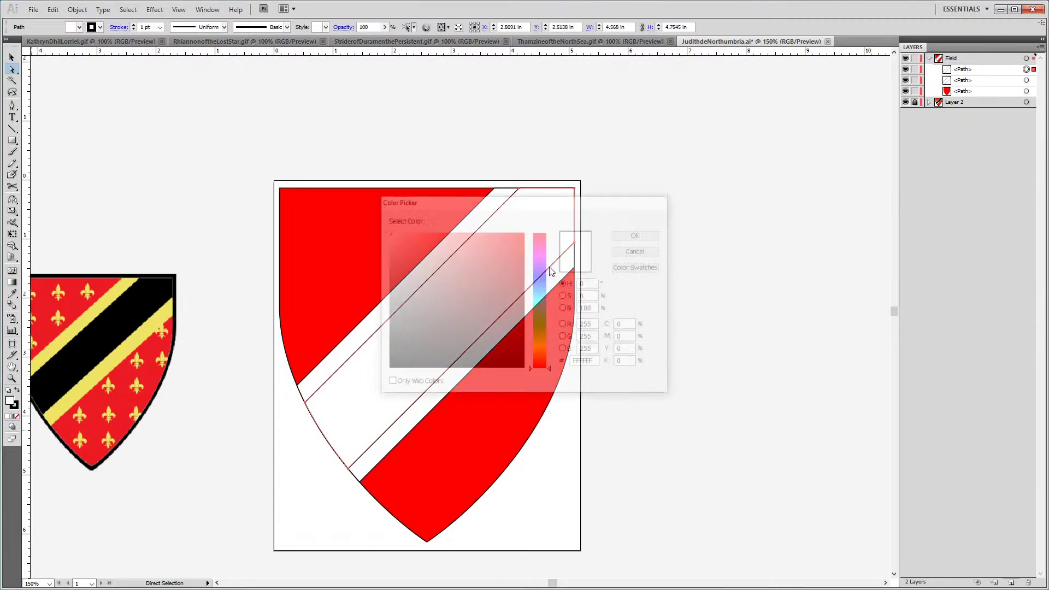
double_click(599, 326)
type("0")
key("Tab")
type("0")
key("Return")
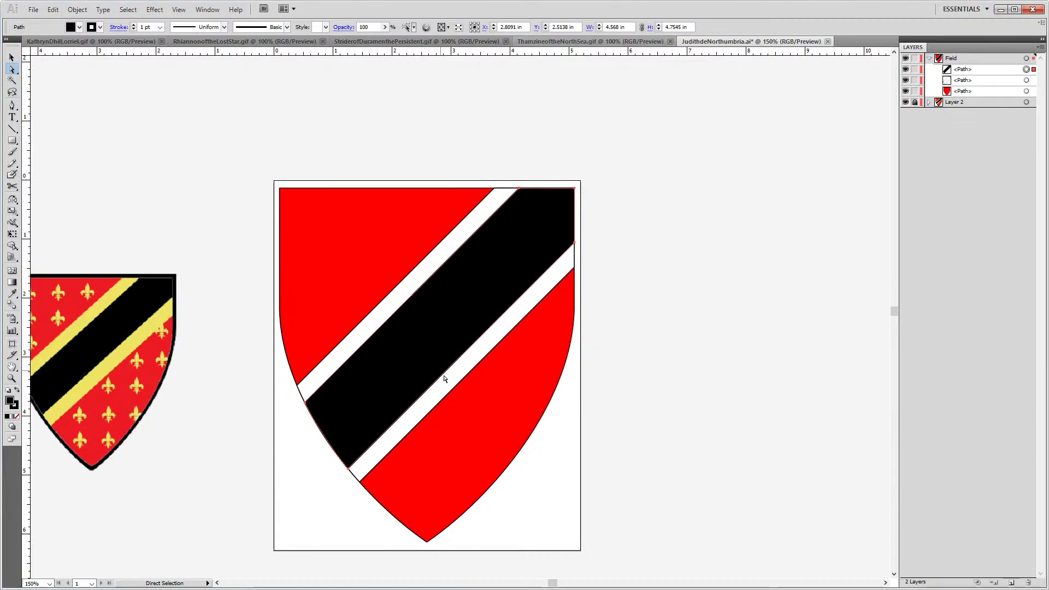
Fill the cotise bands with yellow, RGB 255, 224, 0
left_click(449, 389)
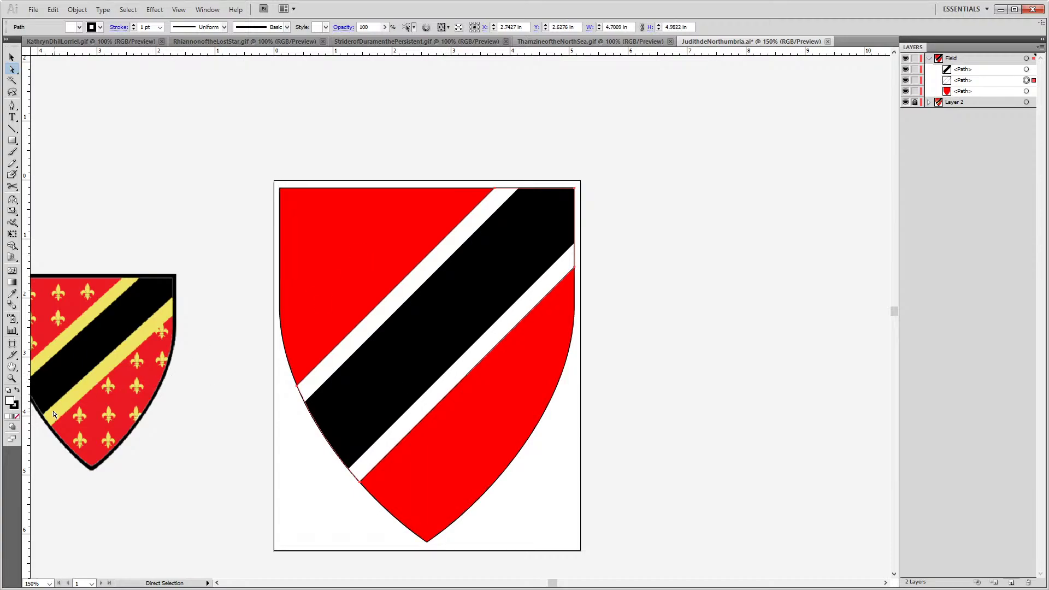
double_click(11, 401)
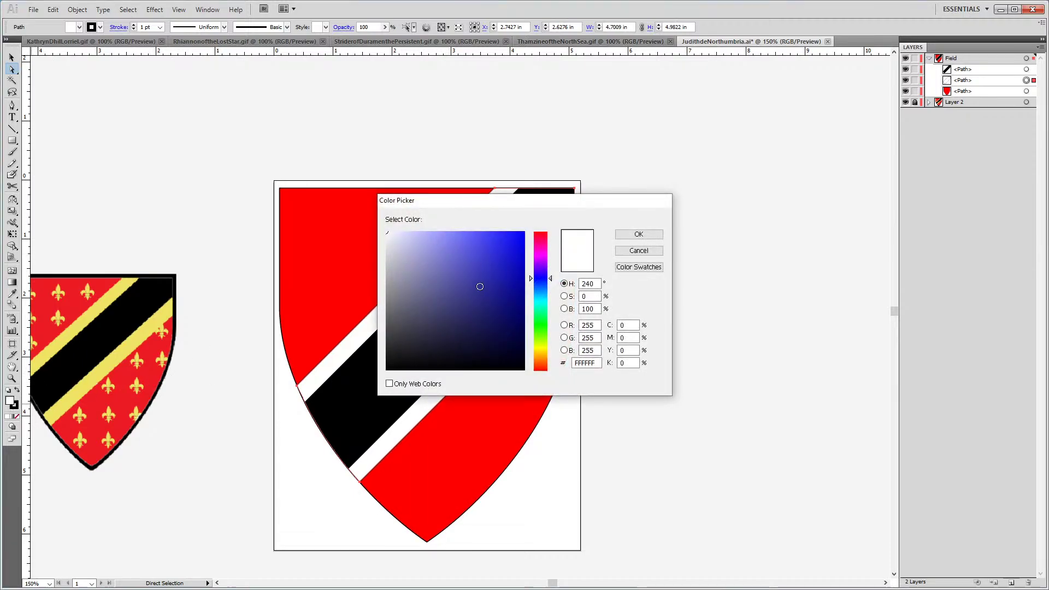
left_click(590, 337)
type("224")
key("Tab")
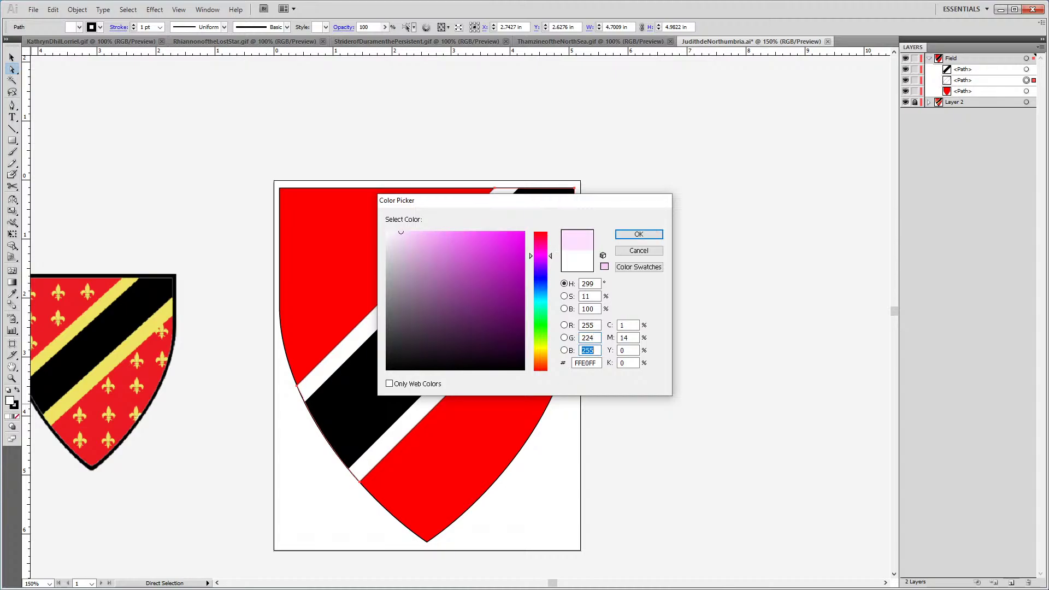
type("0")
key("Return")
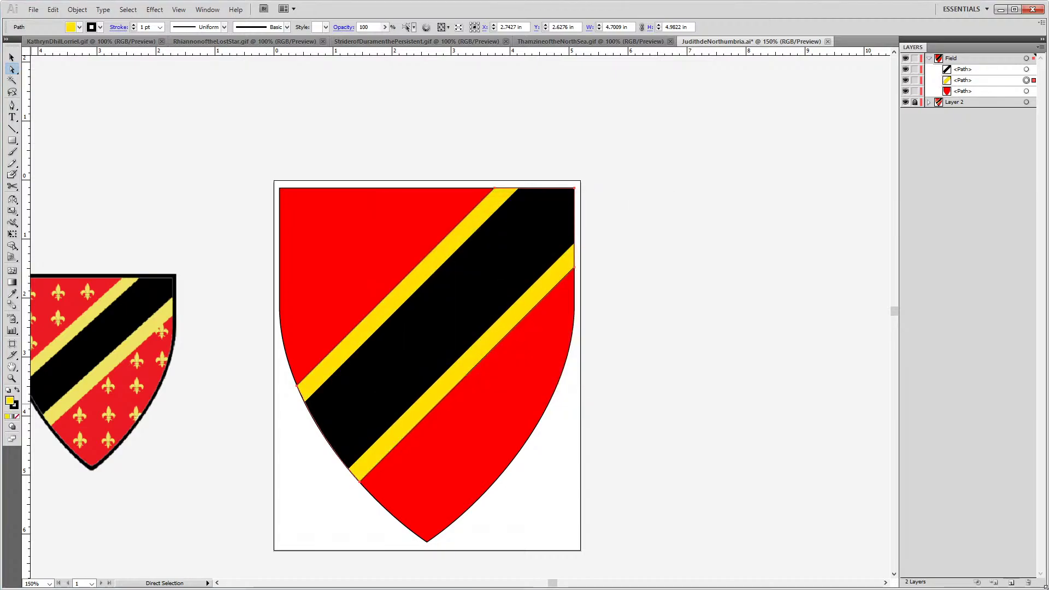
left_click(703, 478)
Maximise the Illustrator window and close the Fleur-de-Lys_Florencee.svg document
key("space")
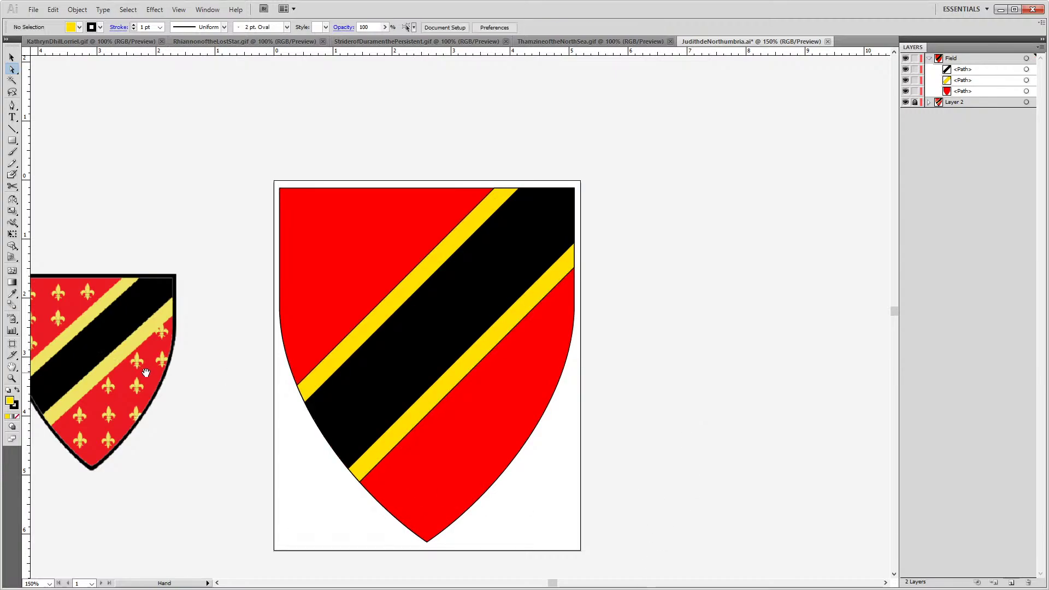
left_click_drag(146, 372, 277, 367)
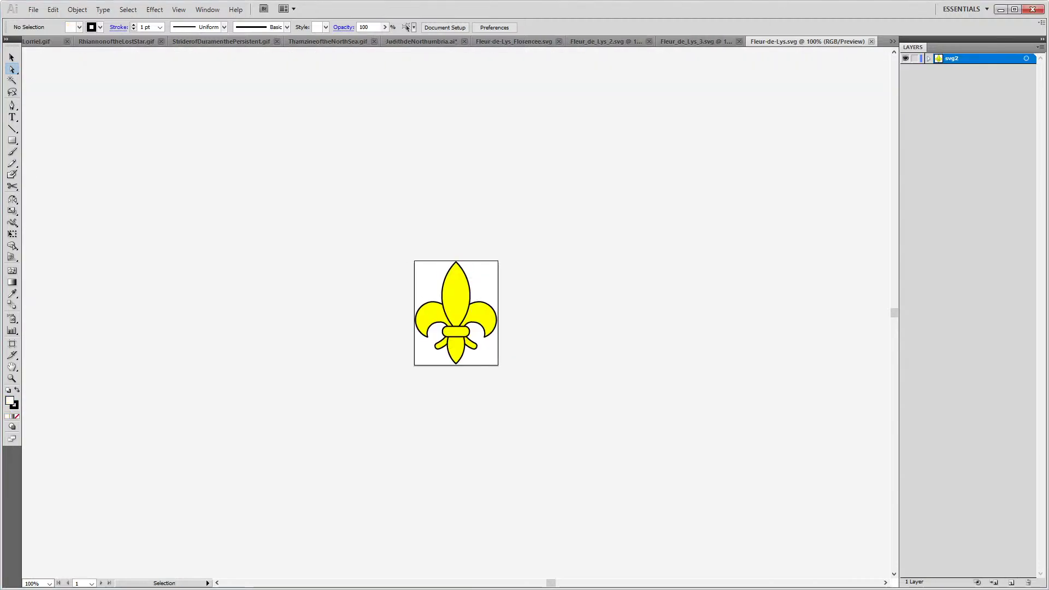
left_click(1014, 9)
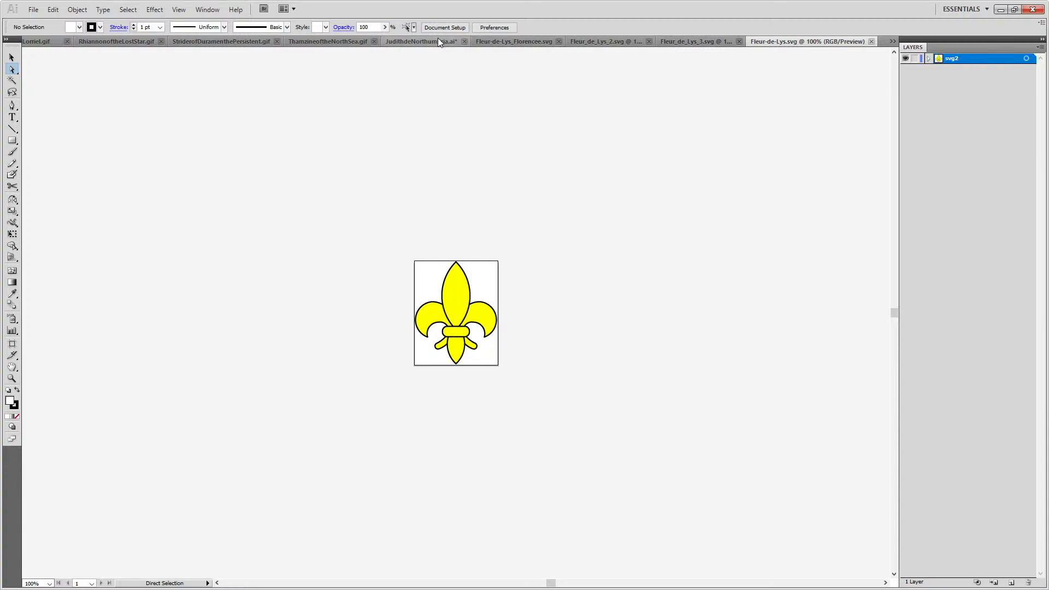
left_click(491, 42)
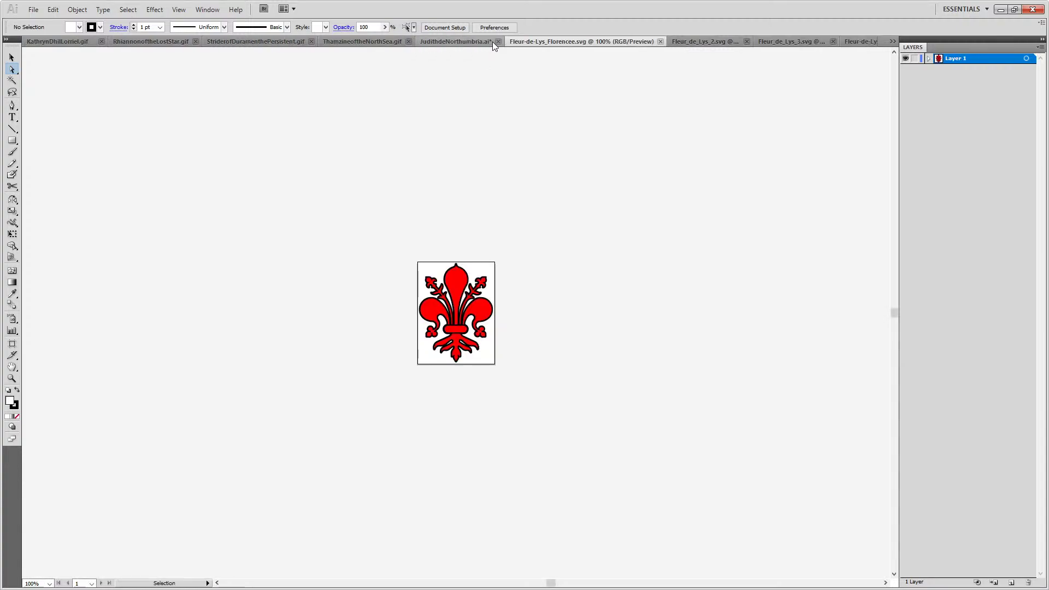
left_click(661, 42)
Close the Fleur_de_Lys_3 and Fleur_de_Lys_2 documents, returning to Fleur-de-Lys.svg
left_click(669, 43)
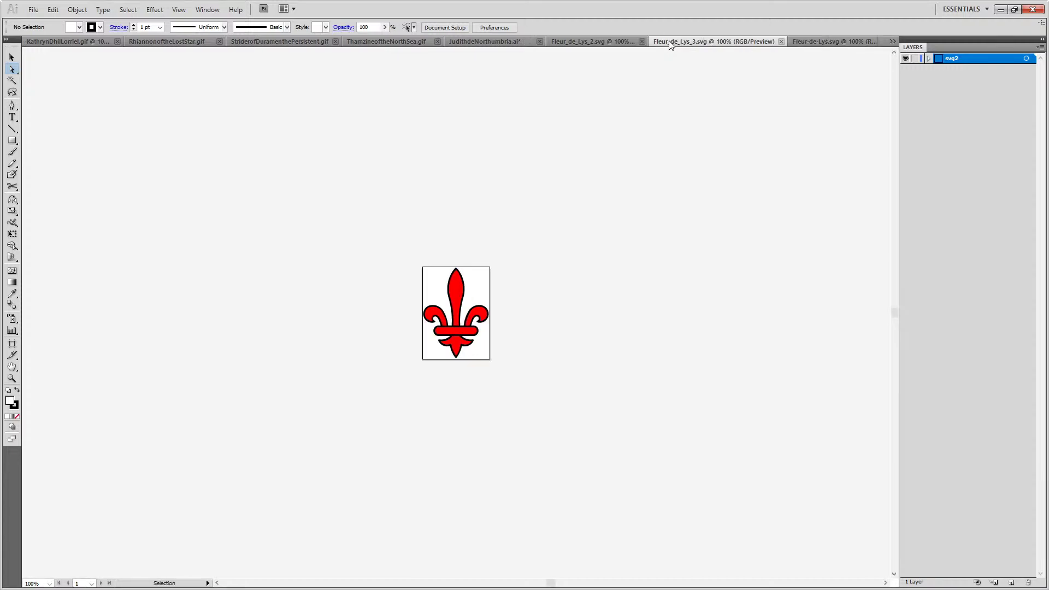
left_click(593, 41)
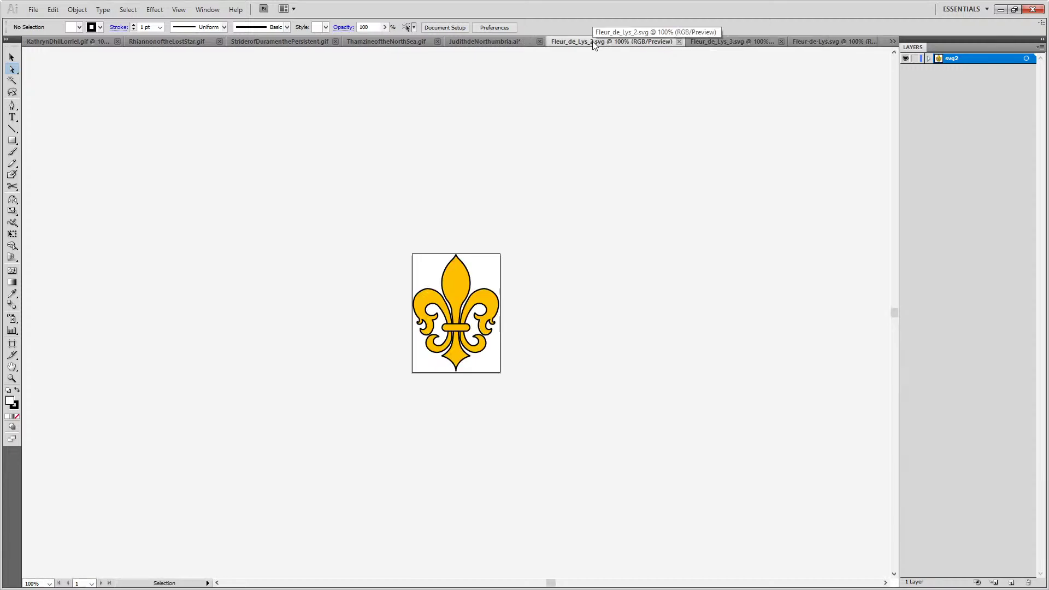
left_click(695, 42)
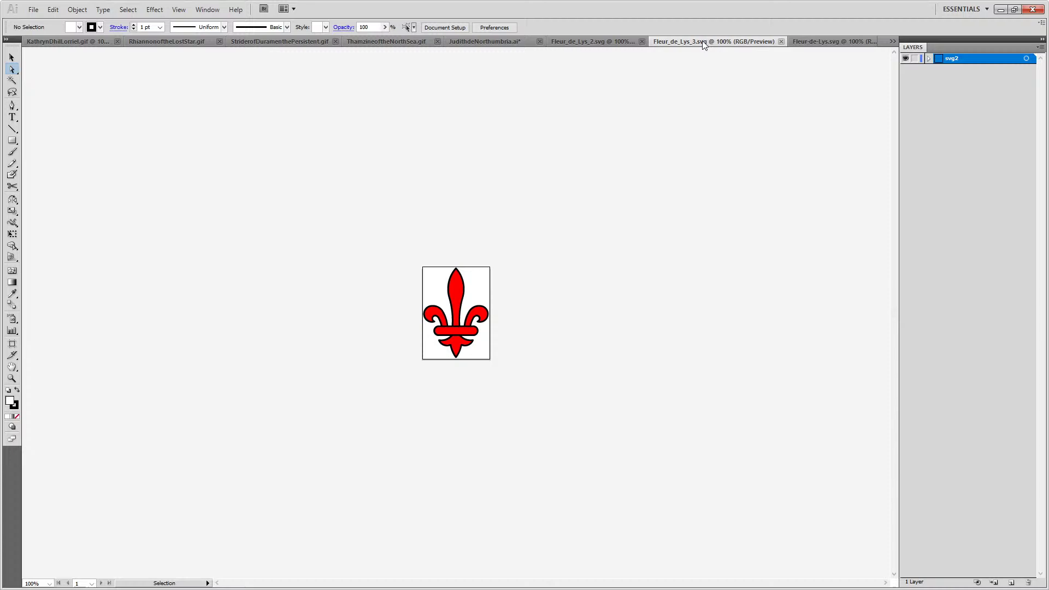
left_click(813, 42)
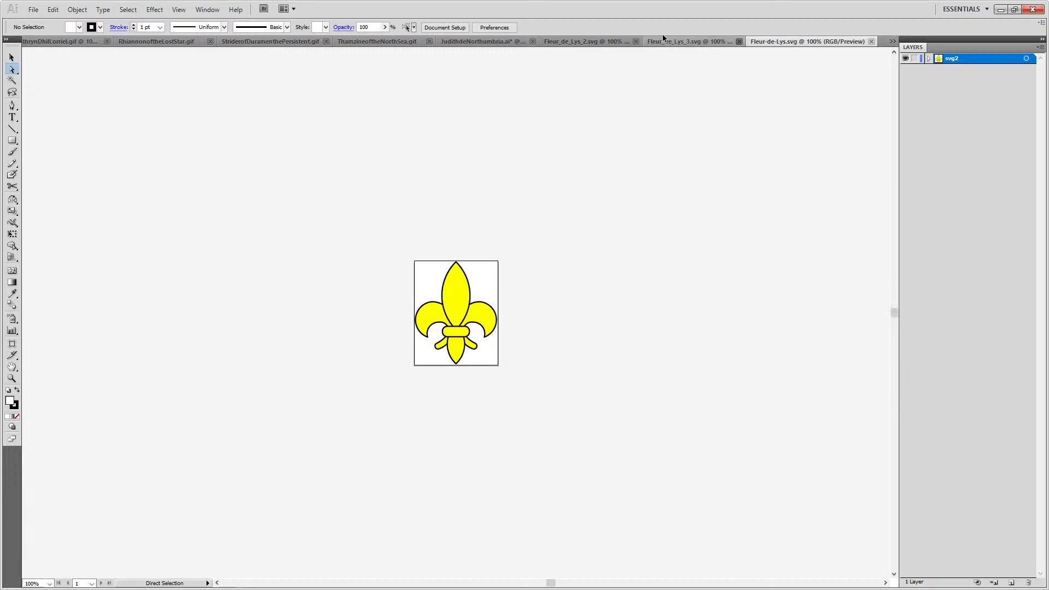
left_click(739, 41)
left_click(639, 41)
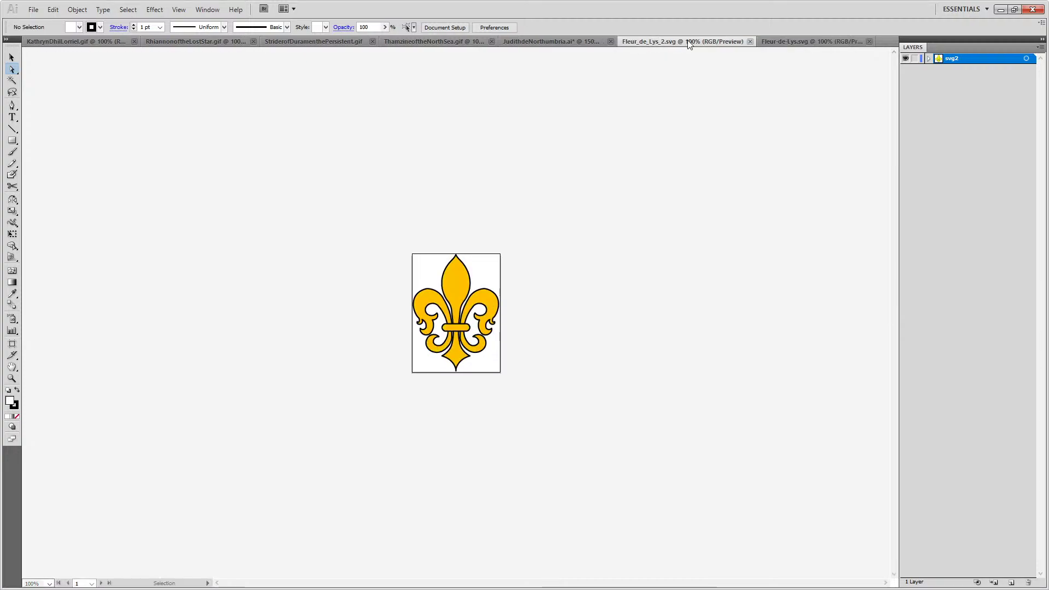
left_click(750, 41)
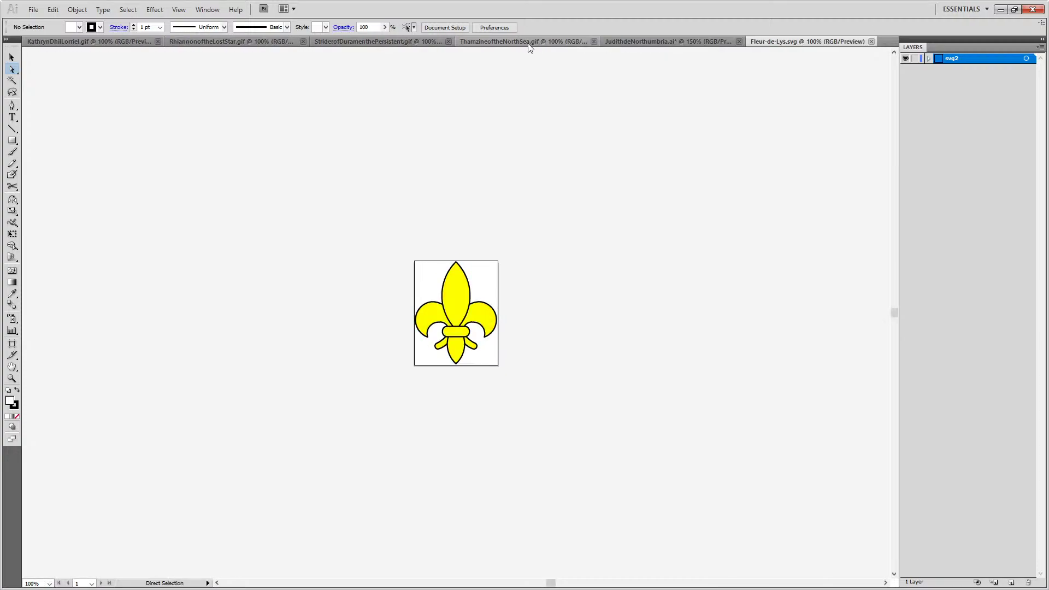
left_click(628, 43)
left_click(811, 44)
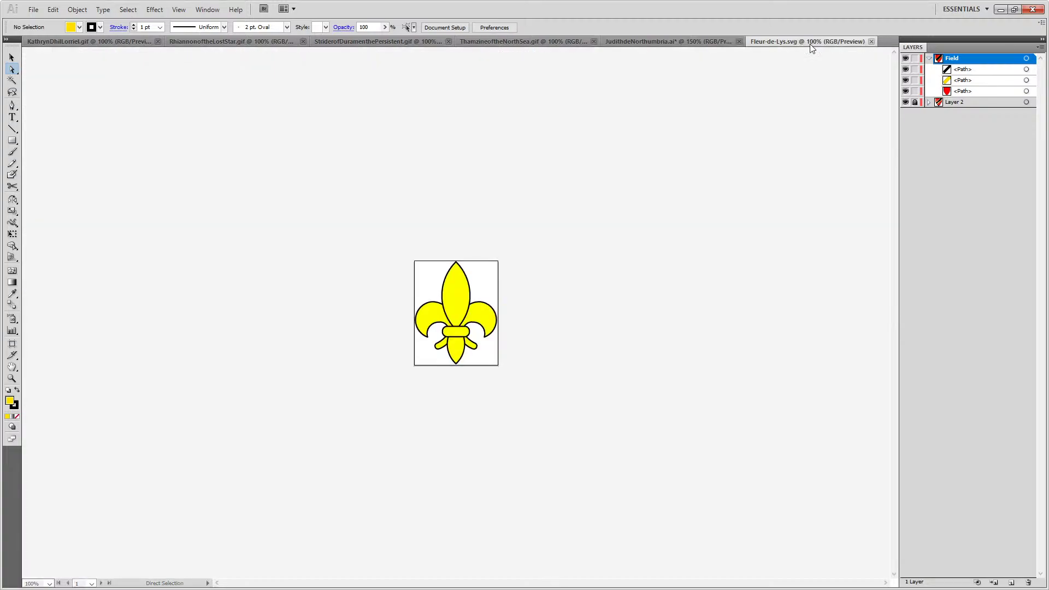
Select all the fleur-de-lis paths in Fleur-de-Lys.svg with the Selection tool
key("v")
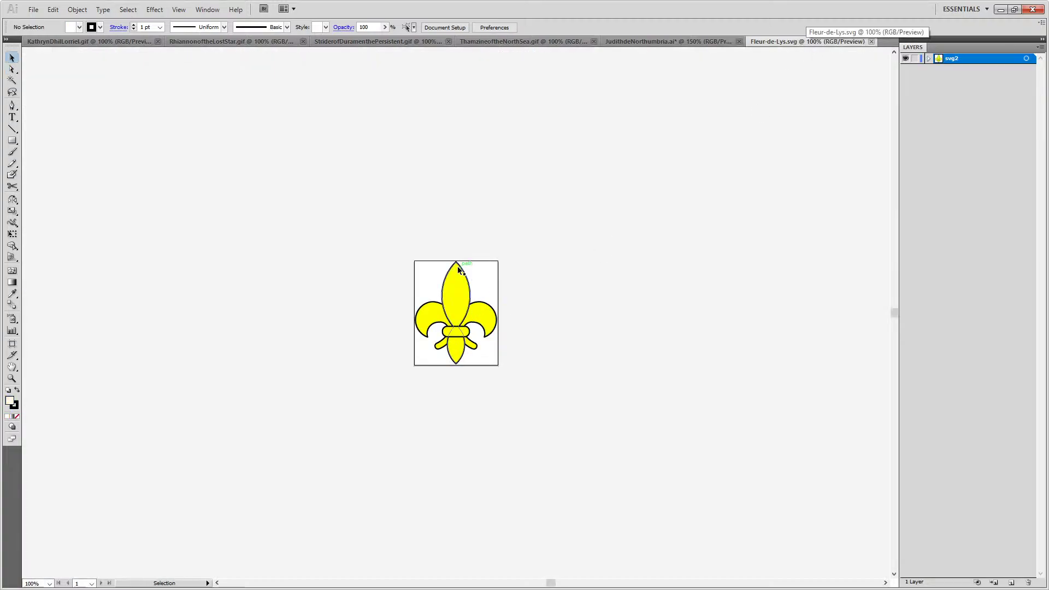
left_click(443, 309)
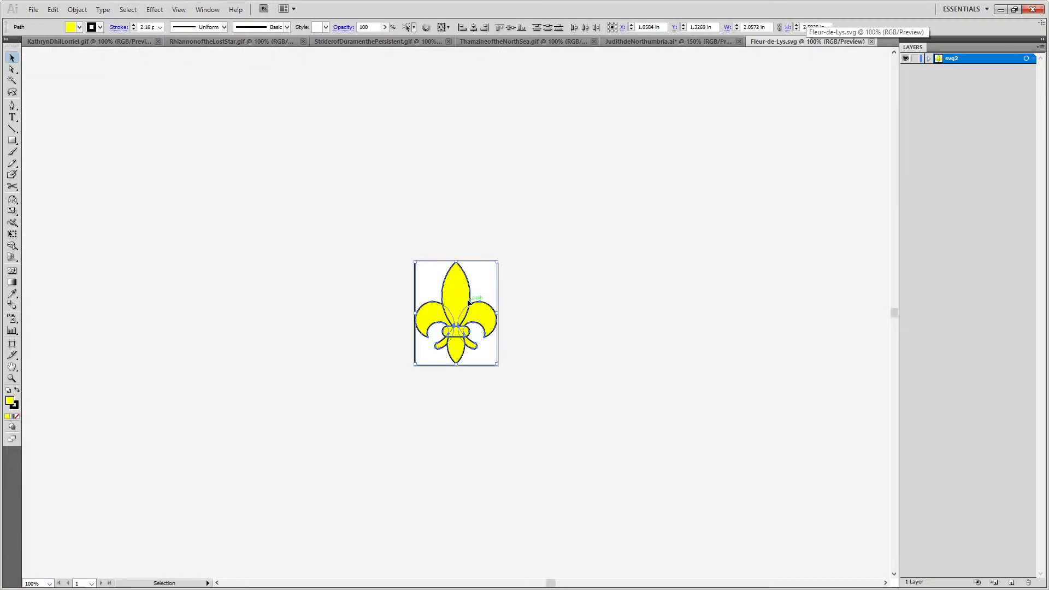
left_click(578, 319)
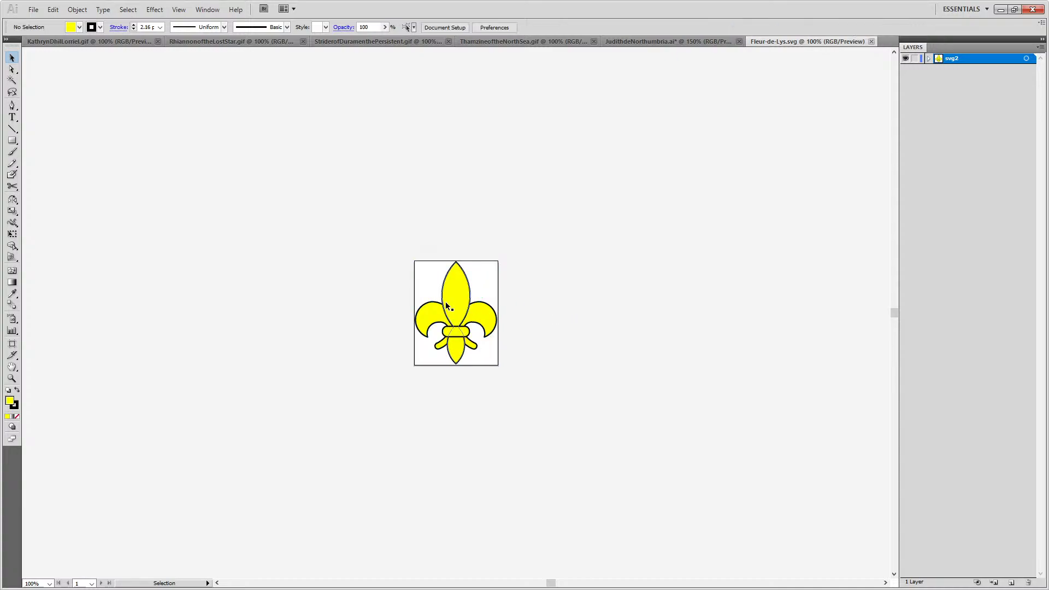
left_click(453, 300)
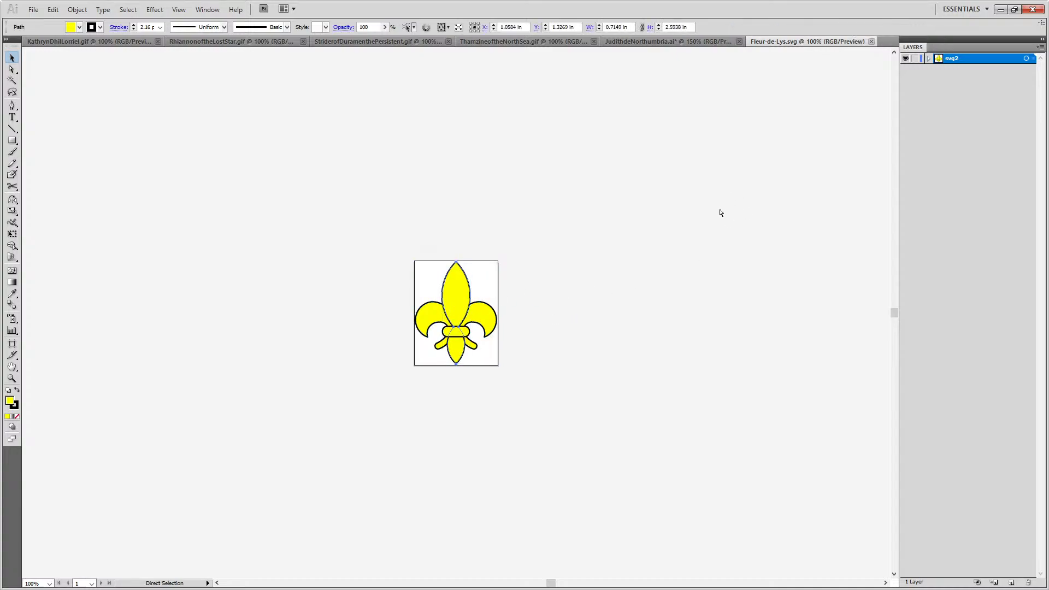
key("ctrl+a")
Drop the yellow fleur-de-lis into JudithdeNorthumbria.ai, give it a 1 pt stroke, and group it
left_click_drag(449, 305, 331, 183)
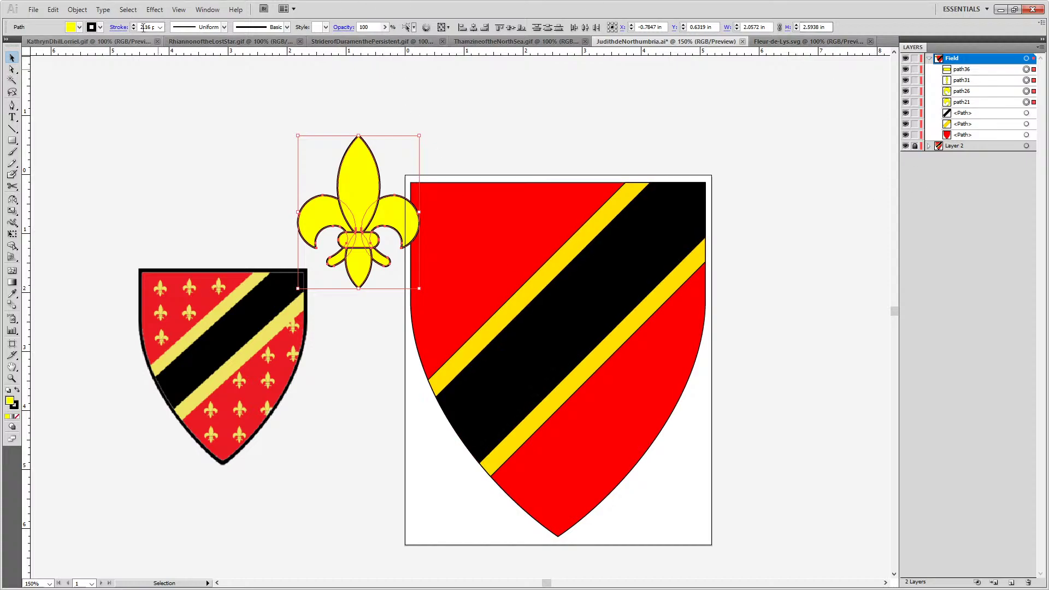
left_click(160, 27)
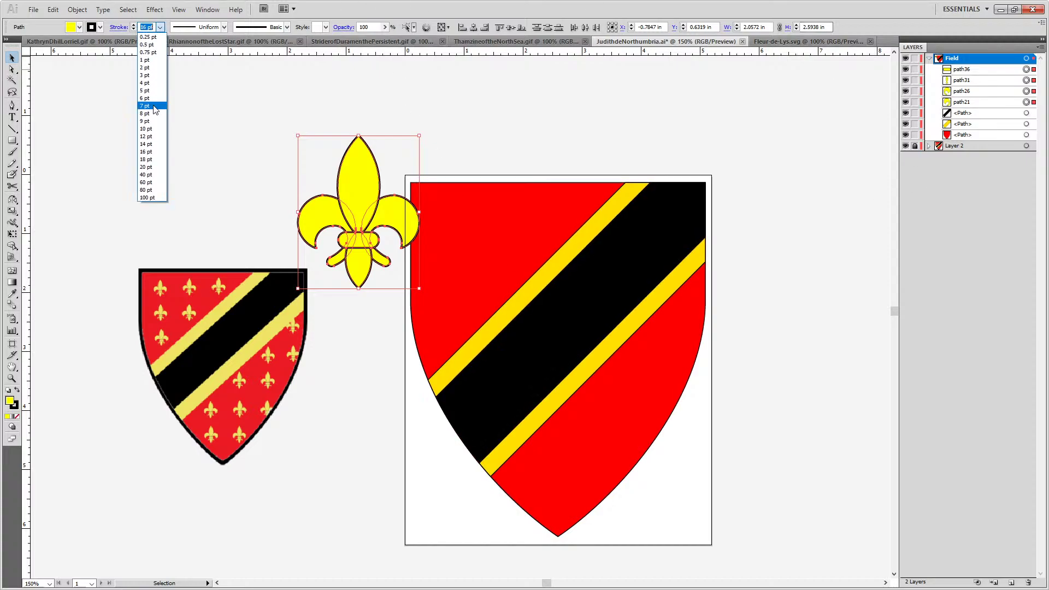
left_click(147, 60)
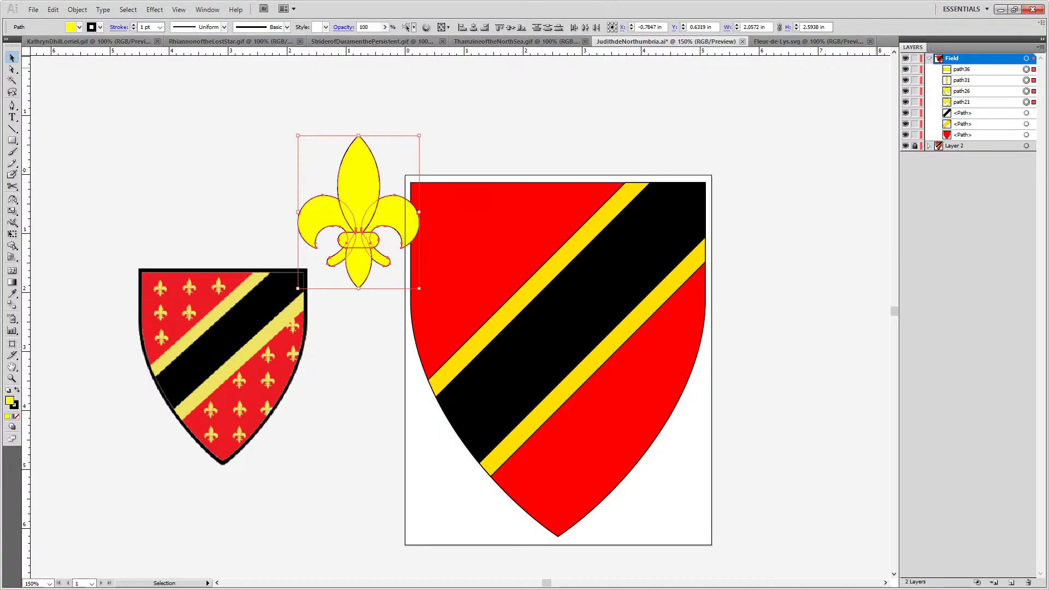
key("ctrl+g")
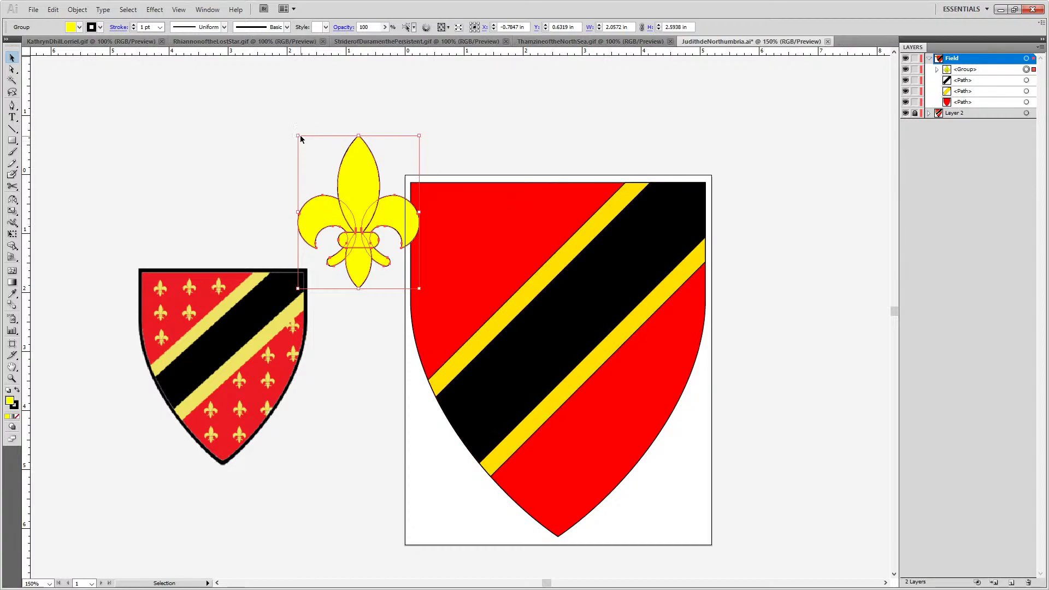
Shrink the fleur-de-lis to about an inch and place it in the shield's top-left corner
left_click_drag(298, 134, 429, 219)
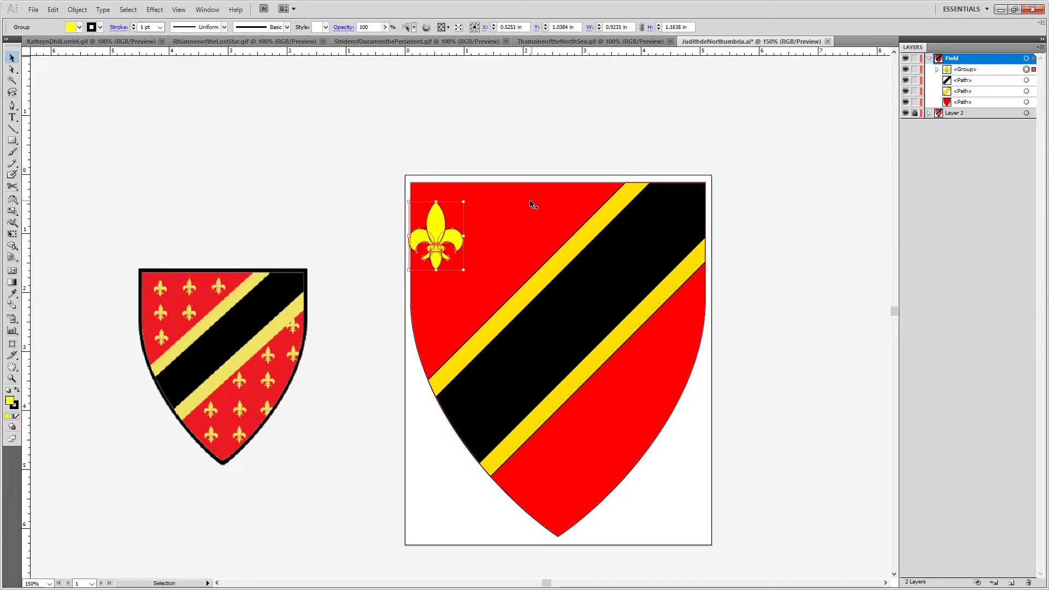
scroll(413, 223, "up", 2)
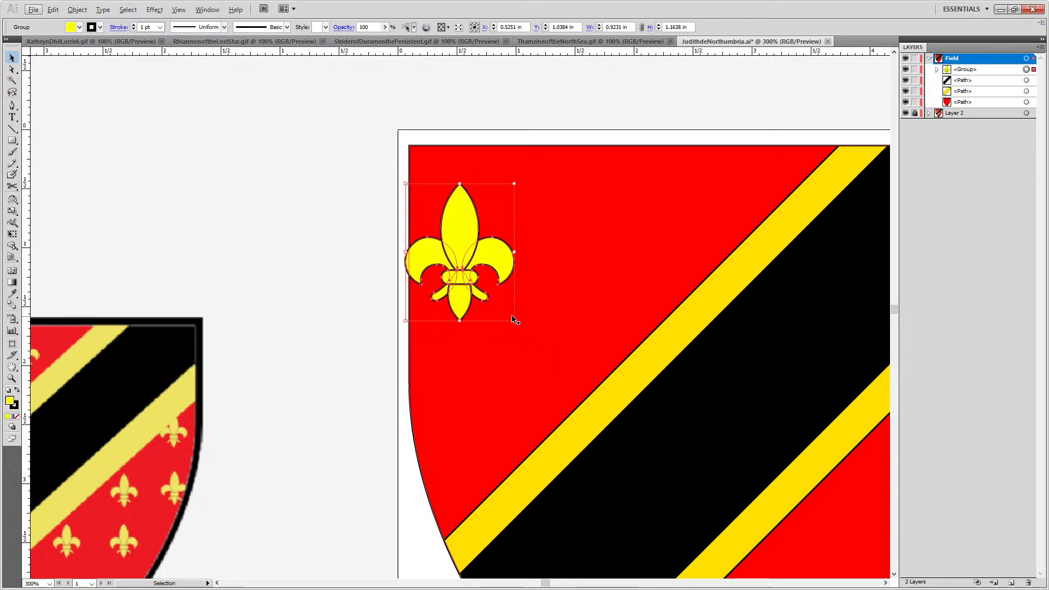
left_click_drag(513, 322, 498, 300)
key("ctrl+minus")
key("ctrl+minus")
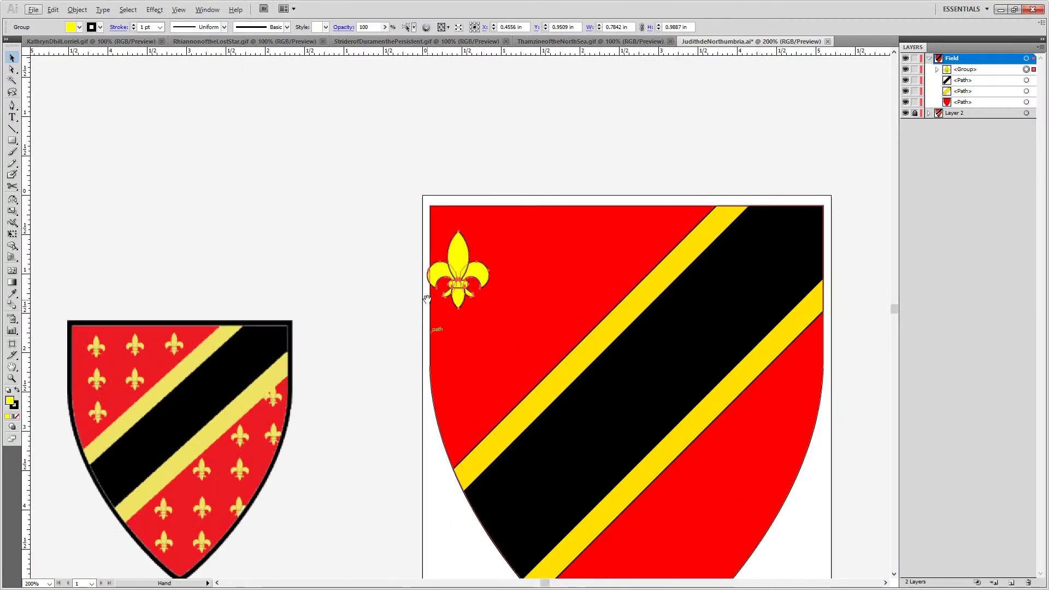
key("ctrl+plus")
left_click_drag(491, 279, 502, 260)
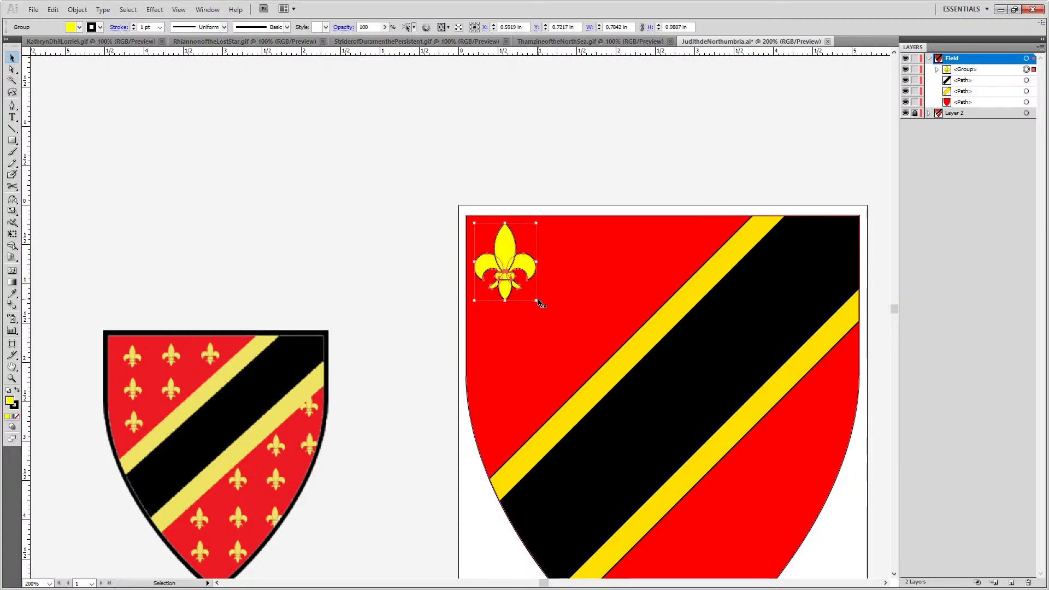
left_click_drag(536, 300, 522, 268)
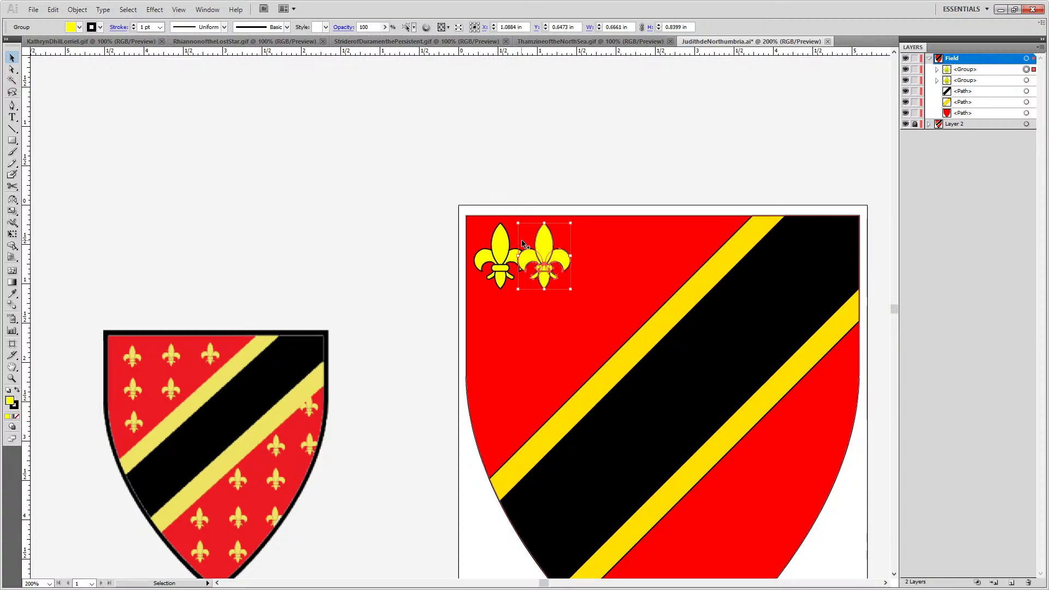
Copy the fleur-de-lis twice to the right, nudging them into an evenly spaced top row of three
mouse_move(543, 246)
left_mouse_down()
mouse_move(564, 247)
mouse_move(549, 247)
left_mouse_up()
key("shift+Right")
key("shift+Right")
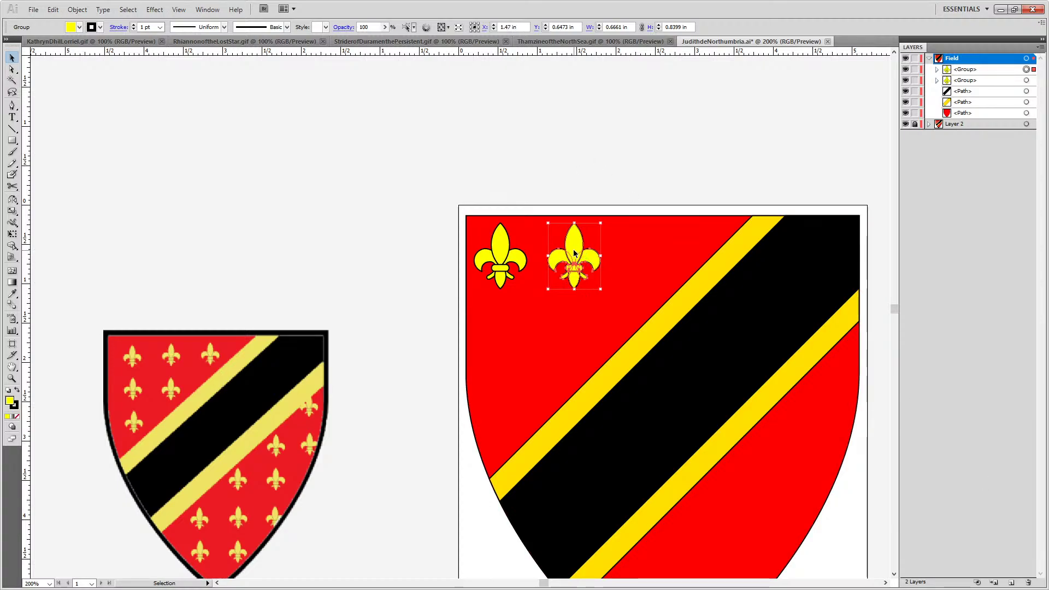
left_click_drag(576, 257, 627, 258)
key("shift+Right")
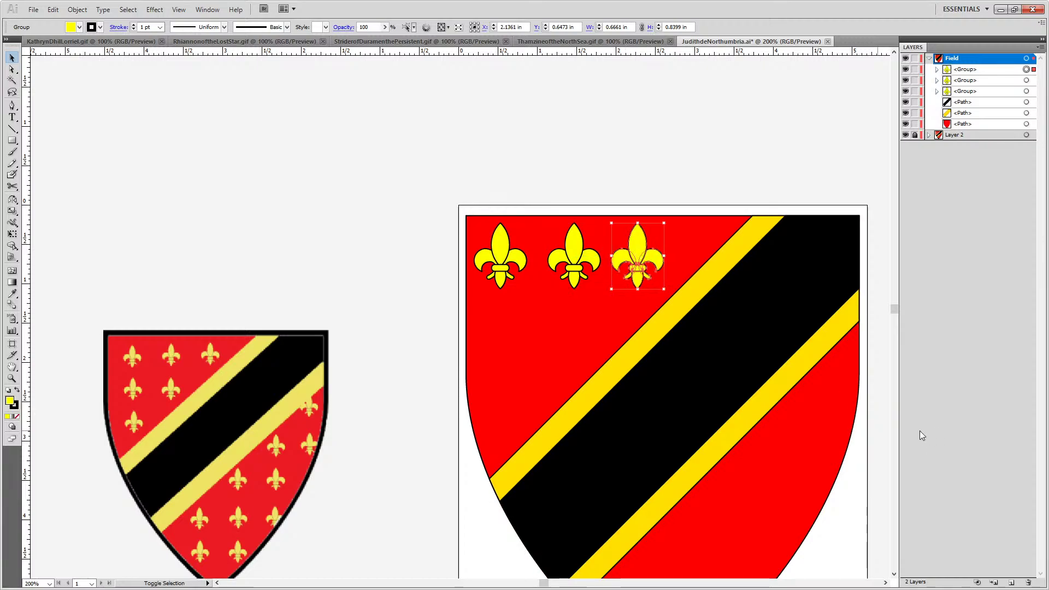
key("shift+Right")
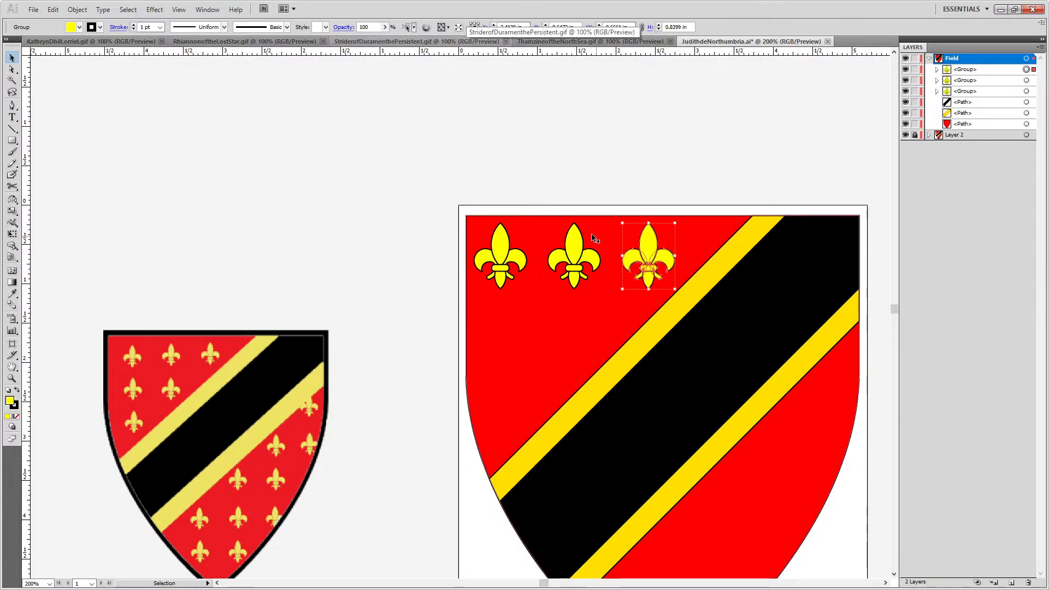
Copy fleurs down and nudge them into the lower rows to complete the three-two-one arrangement
left_click_drag(574, 244, 566, 310)
key("shift+Down")
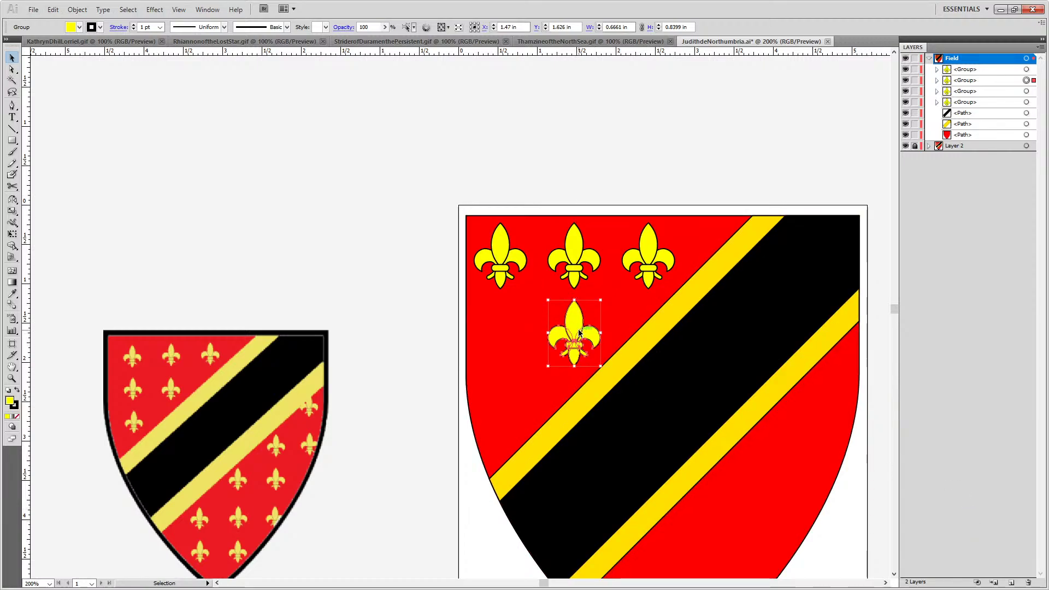
left_click_drag(578, 335, 495, 393)
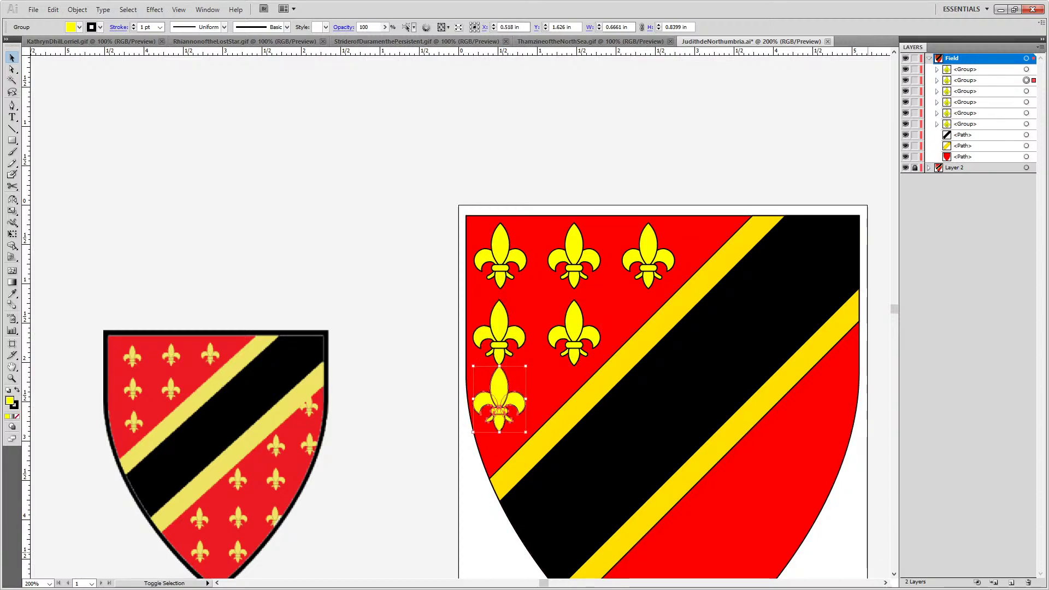
left_click_drag(540, 344, 431, 163)
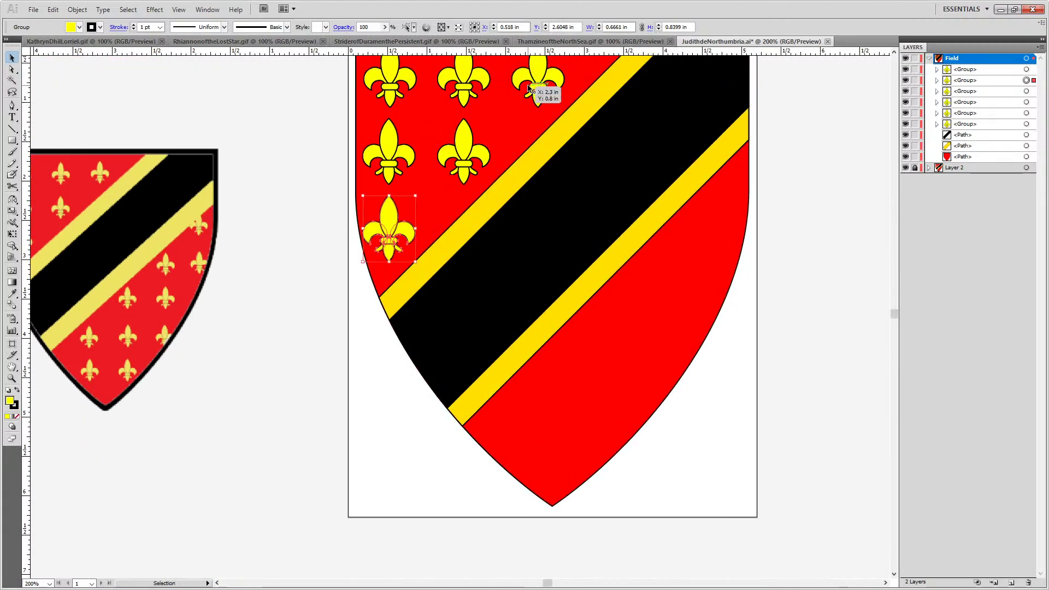
left_click_drag(529, 87, 529, 86)
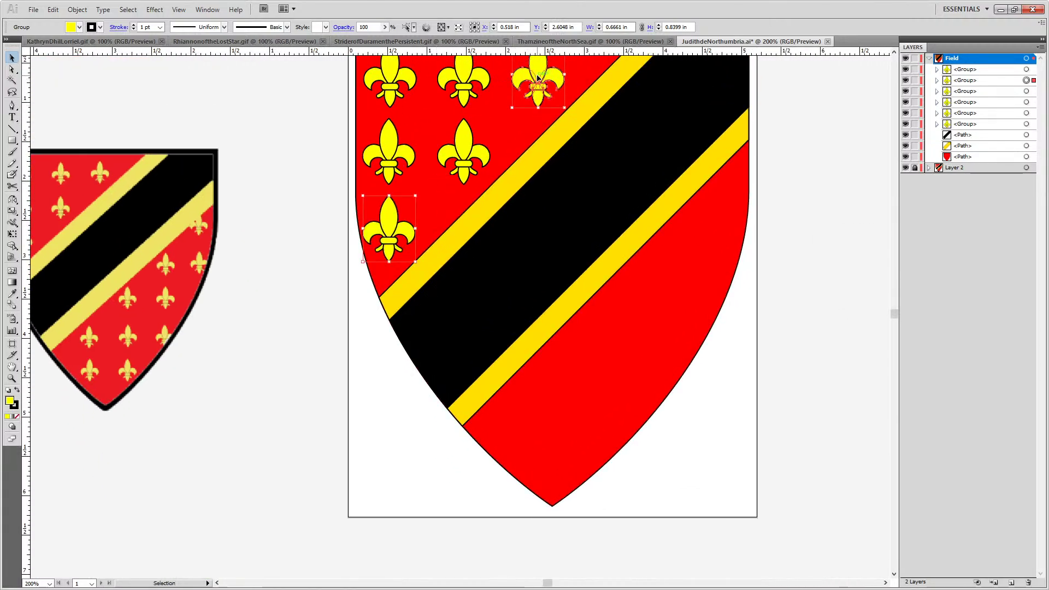
Copy three fleurs-de-lis into the lower-right red area and nudge them into position
left_click(455, 144, "shift")
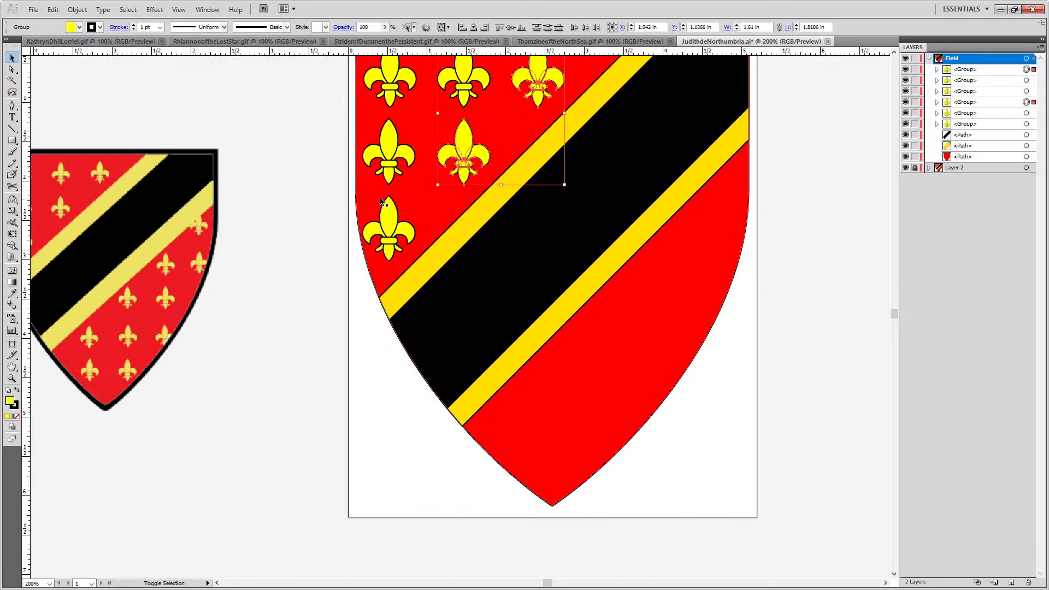
left_click(397, 220, "shift")
left_click_drag(391, 216, 492, 431)
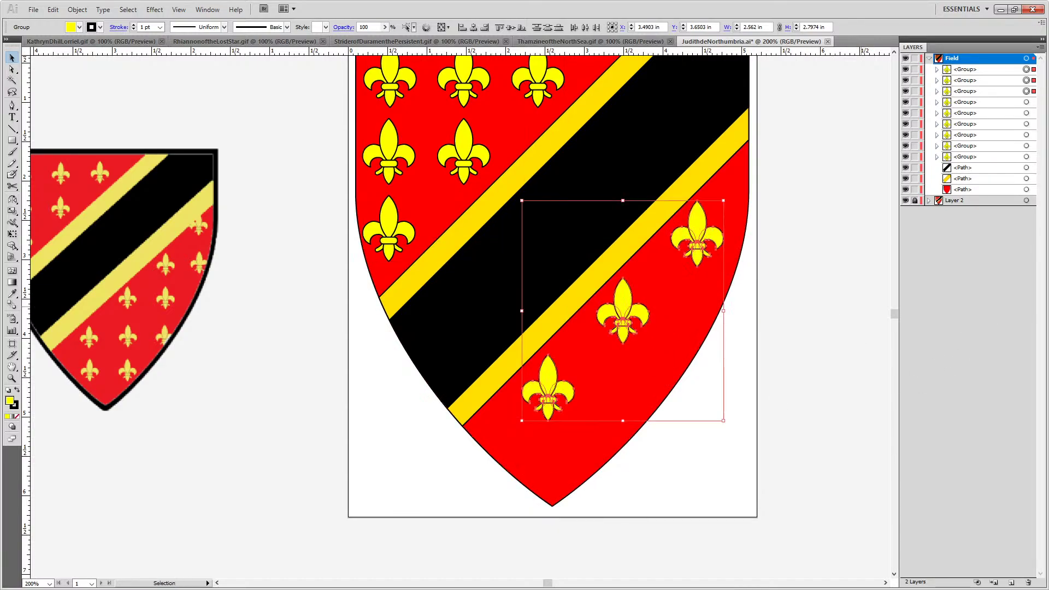
key("Up")
key("Right")
key("Up")
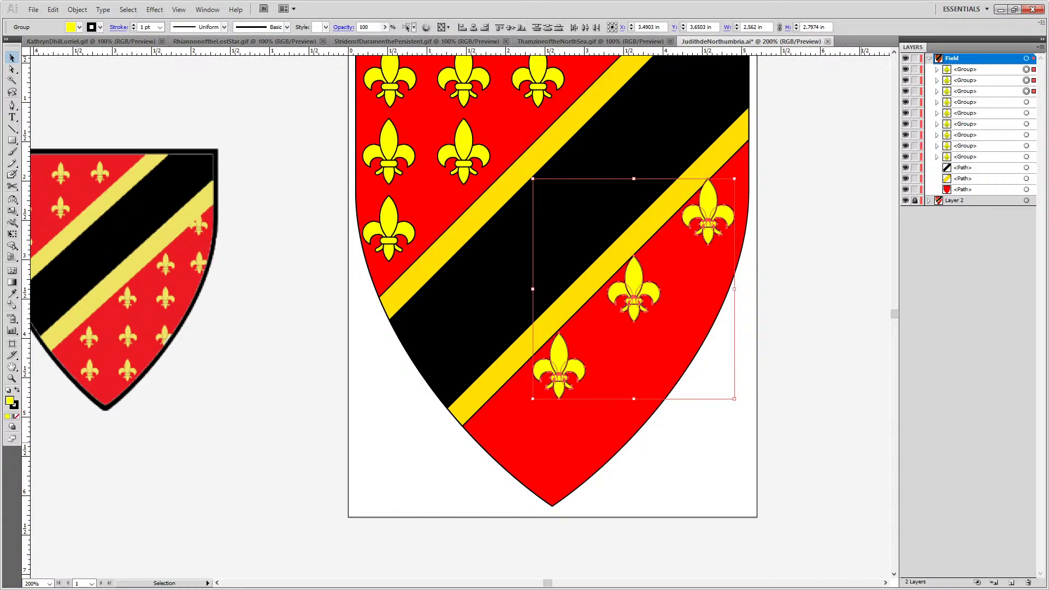
key("Right")
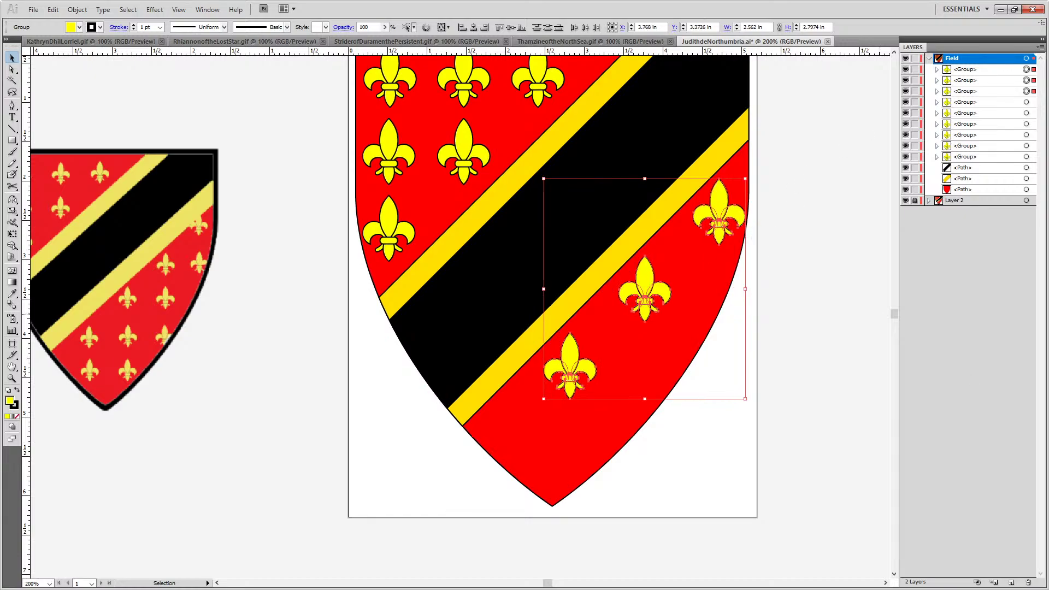
key("Left")
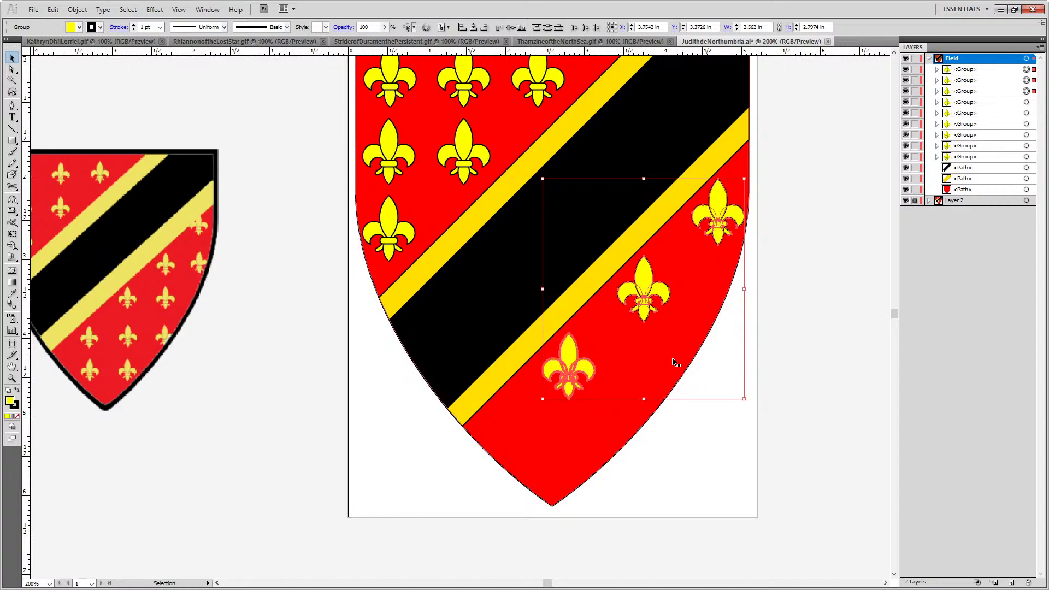
left_click(824, 414)
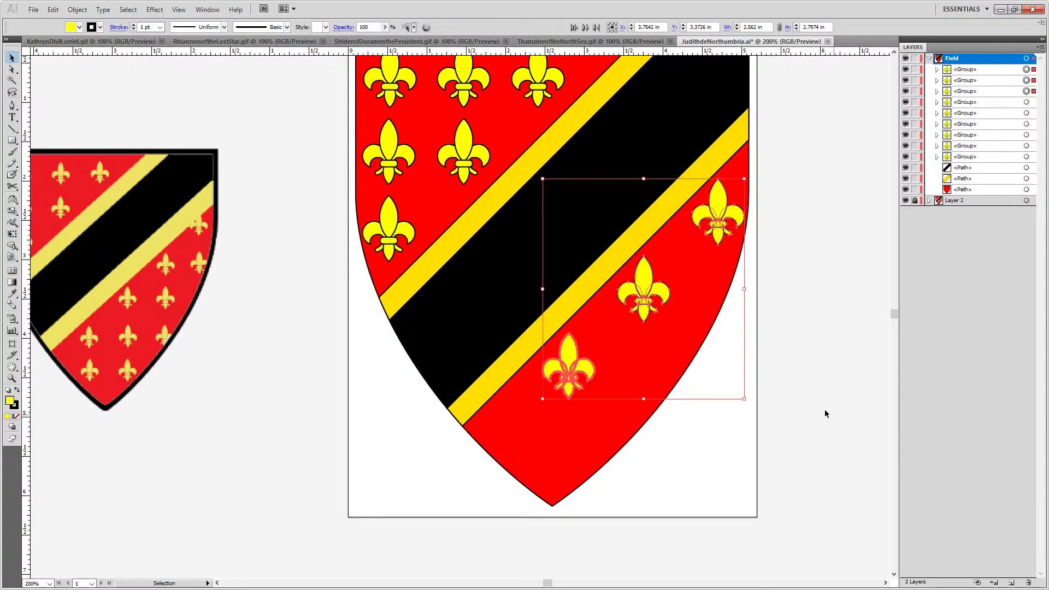
Copy the bottom fleur down-left and respace the fleurs along the bend with arrow nudges
left_click(568, 358)
left_click_drag(568, 358, 508, 419)
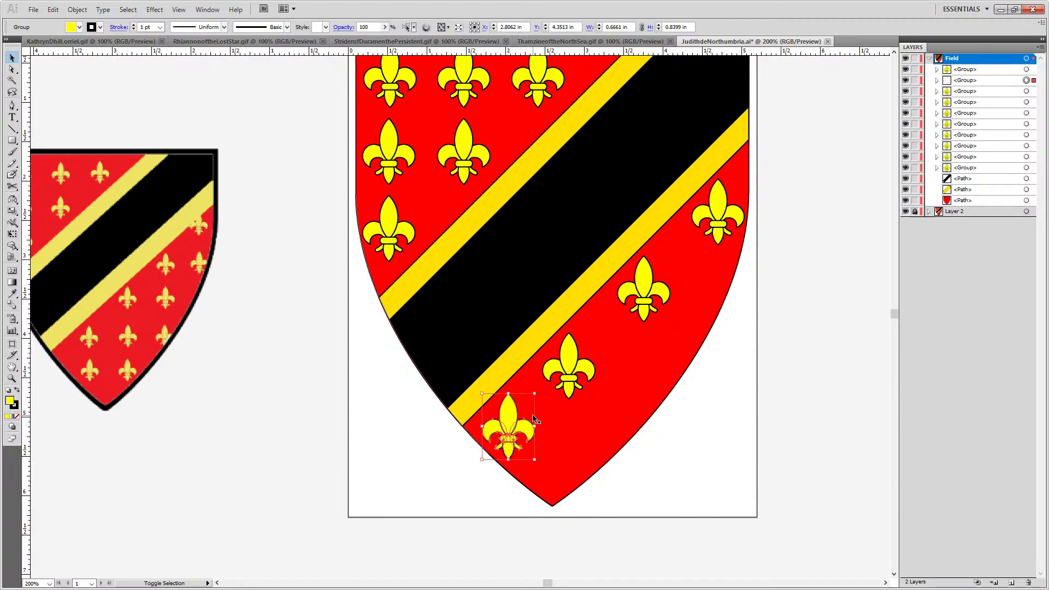
left_click(572, 358)
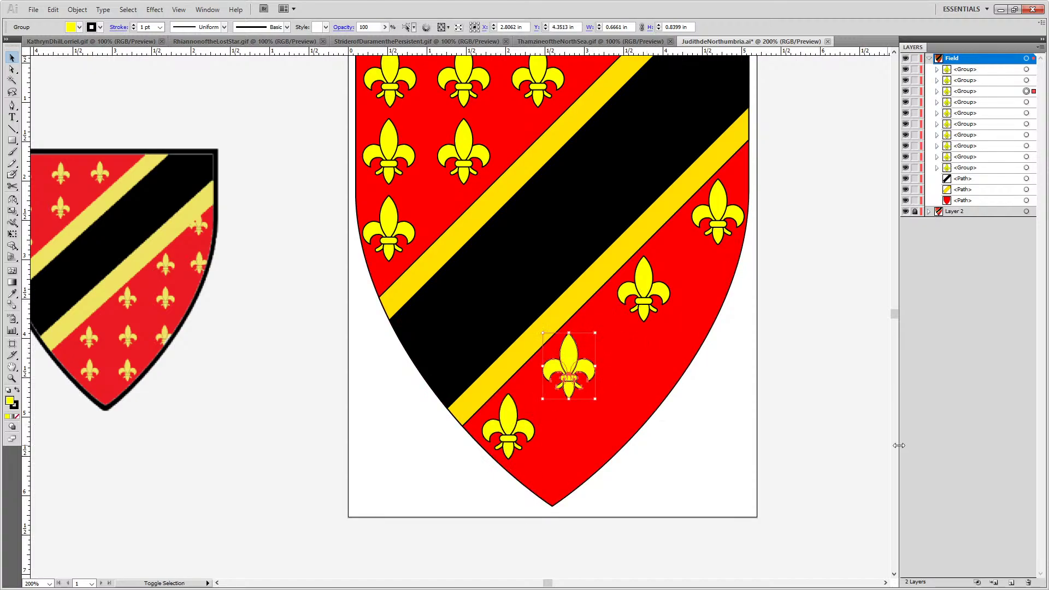
key("shift+Right")
key("shift+Up")
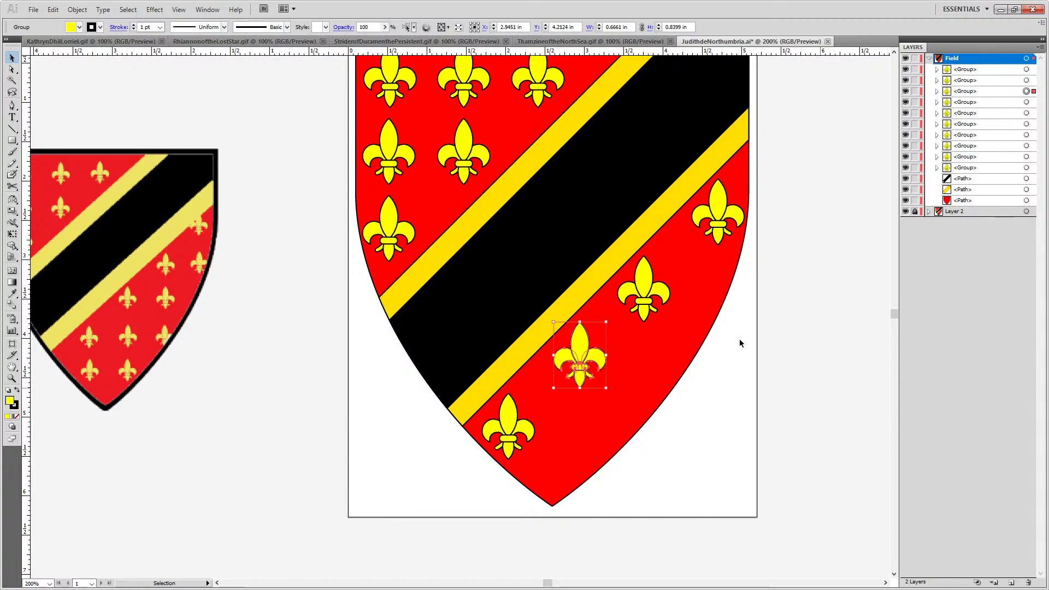
left_click(645, 289)
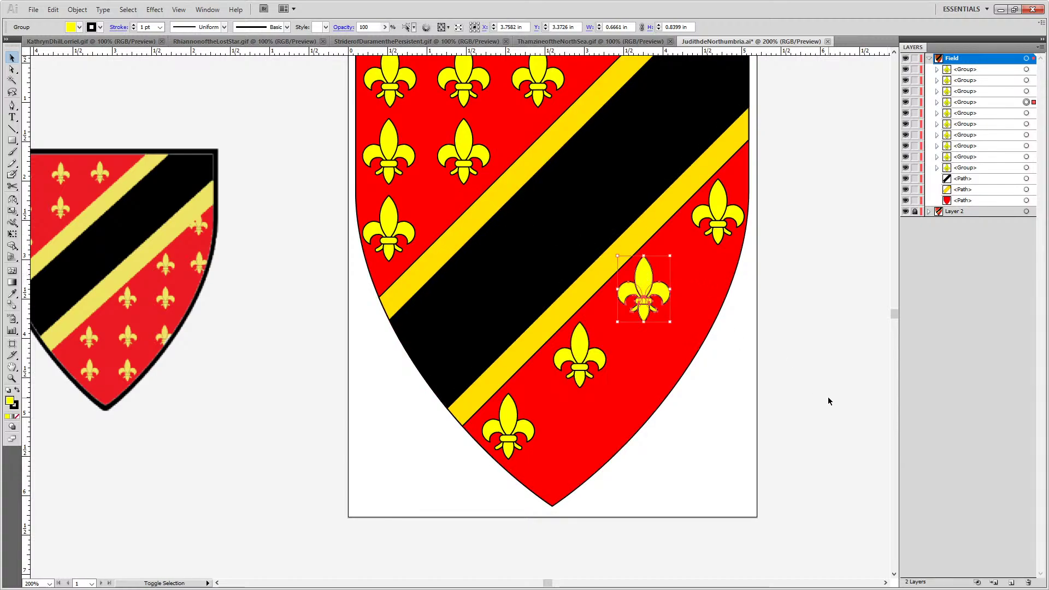
key("shift+Right")
key("shift+Up")
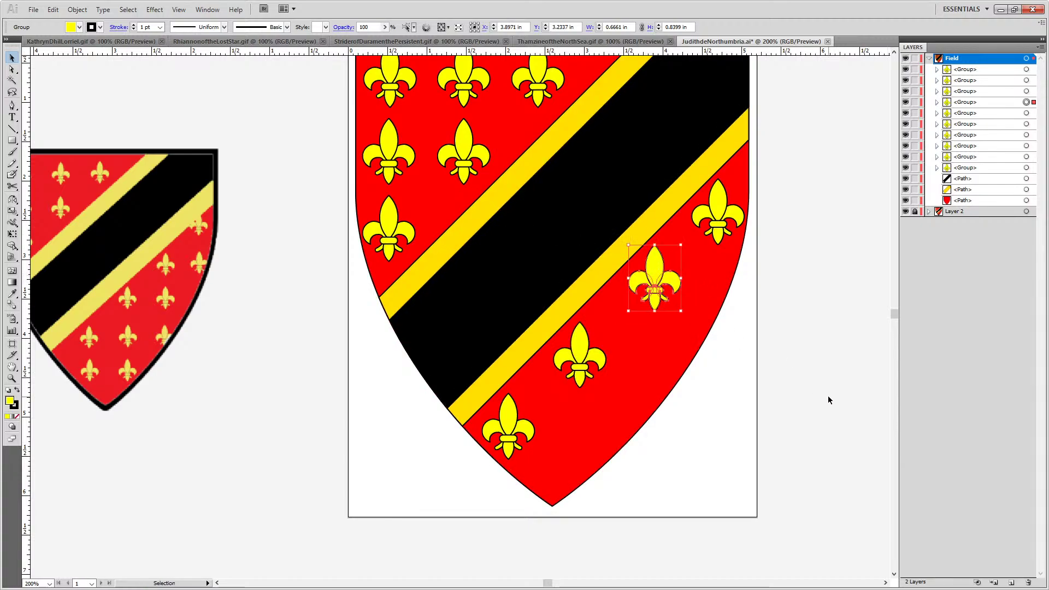
key("Down")
key("Down")
key("Down")
key("Down")
key("Left")
key("Left")
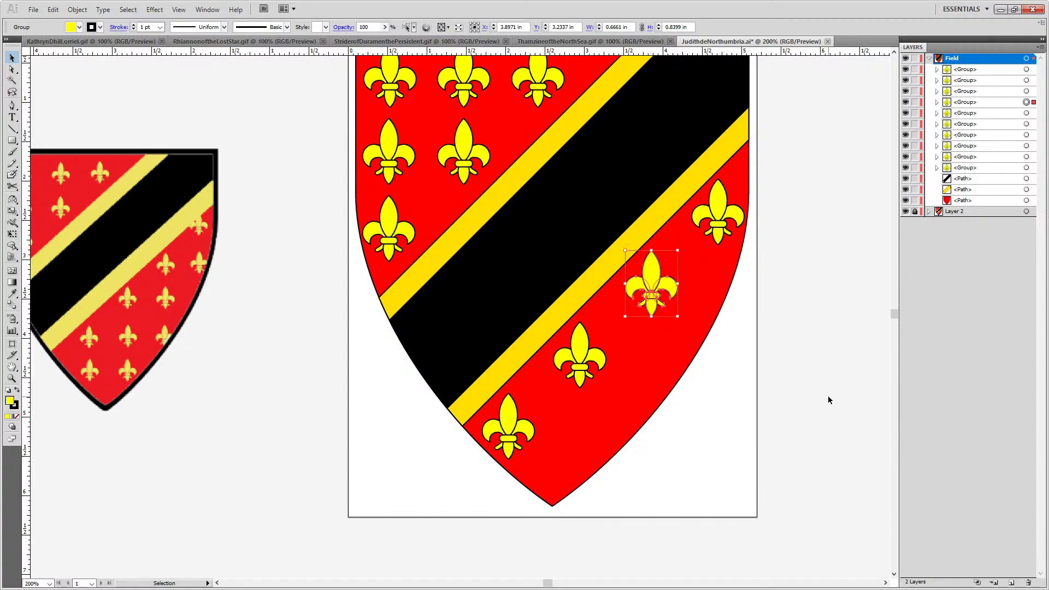
key("Left")
left_click(841, 382)
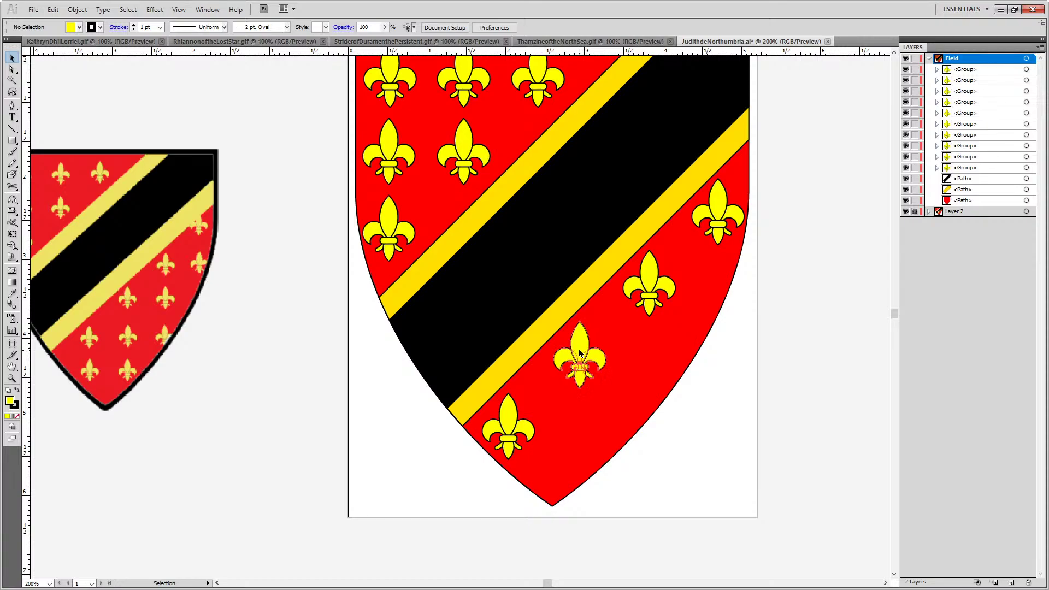
Add two fleur-de-lis copies directly below existing ones, making six in the lower field
left_click_drag(579, 353, 580, 428)
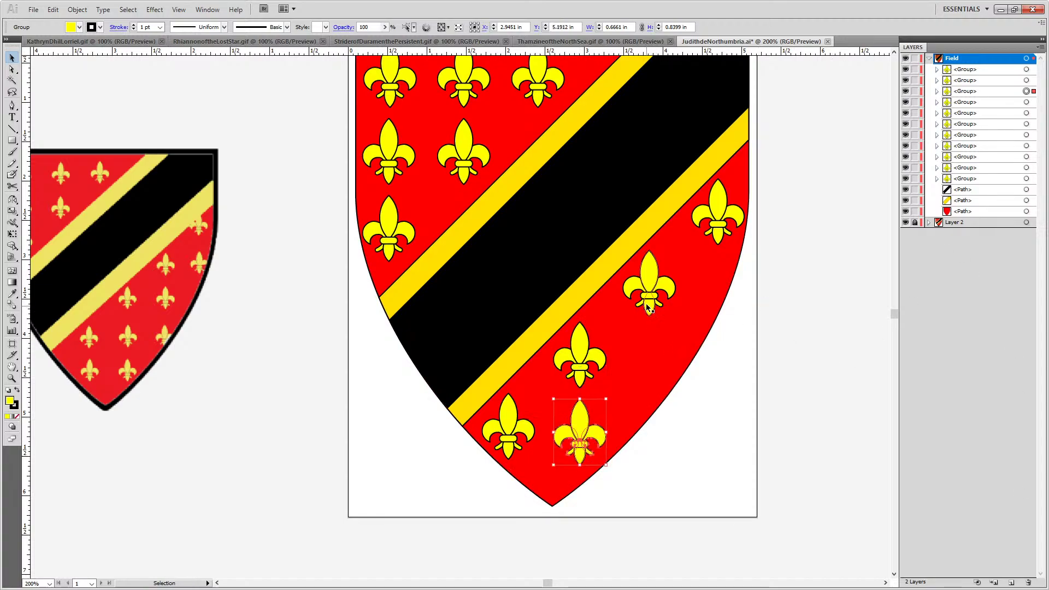
left_click_drag(651, 282, 645, 346)
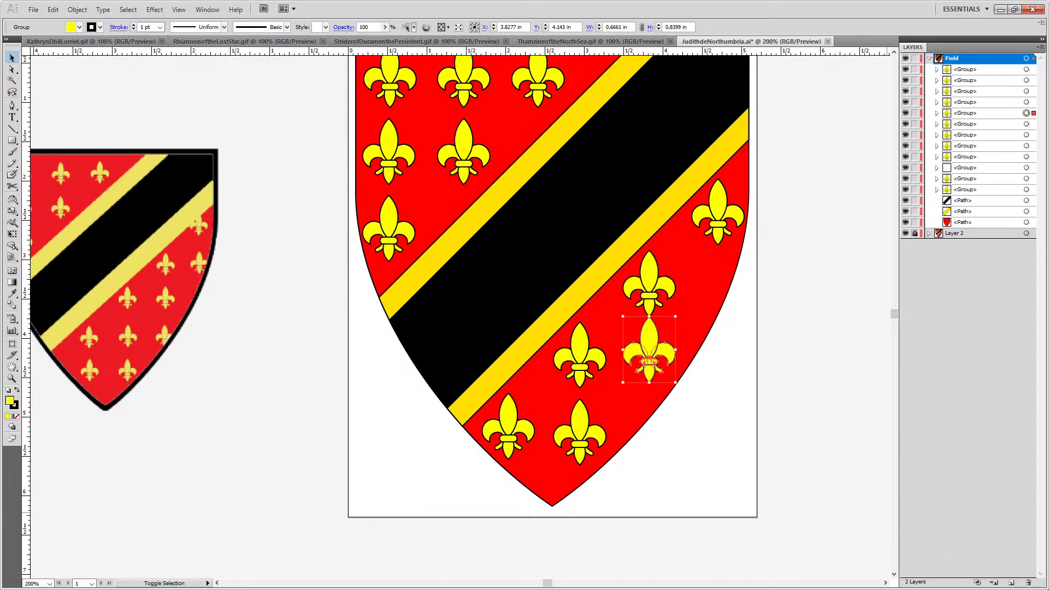
key("shift+Down")
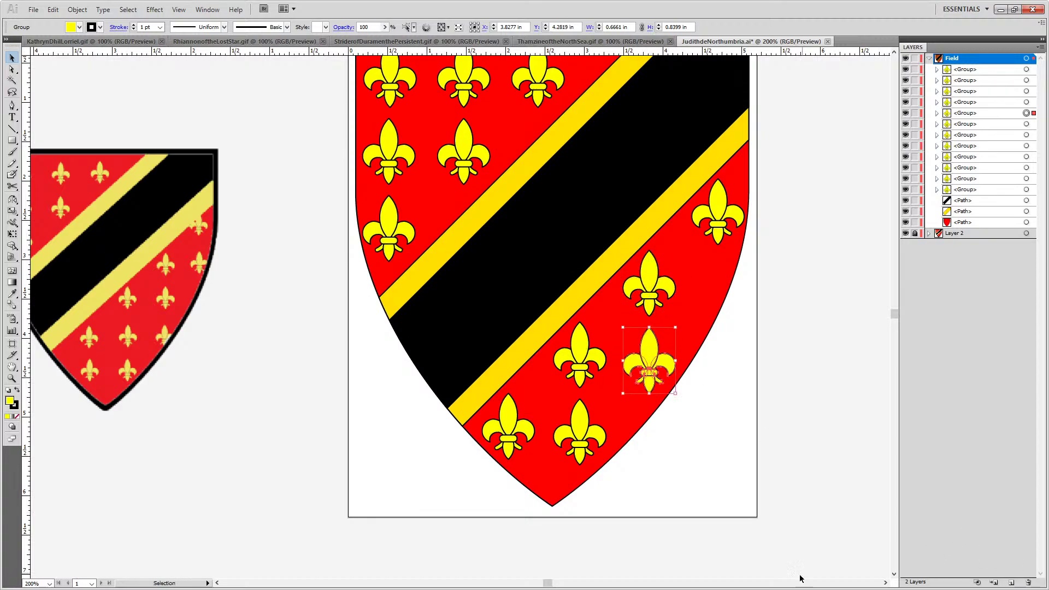
left_click(840, 469)
Zoom out and delete Layer 2, which holds the reference shield image
scroll(814, 447, "down", 1, "alt")
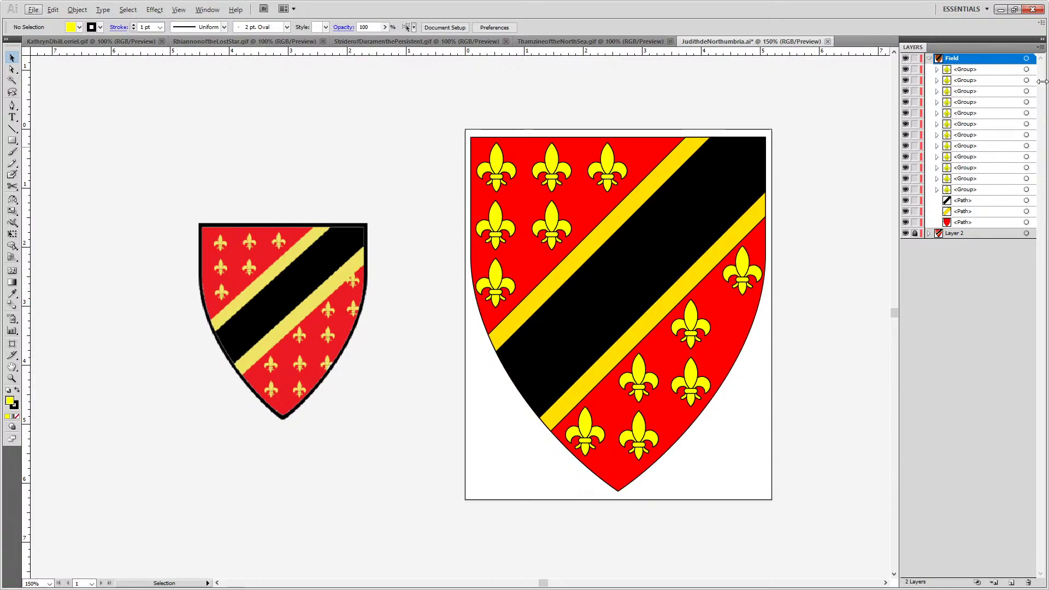
left_click(957, 237)
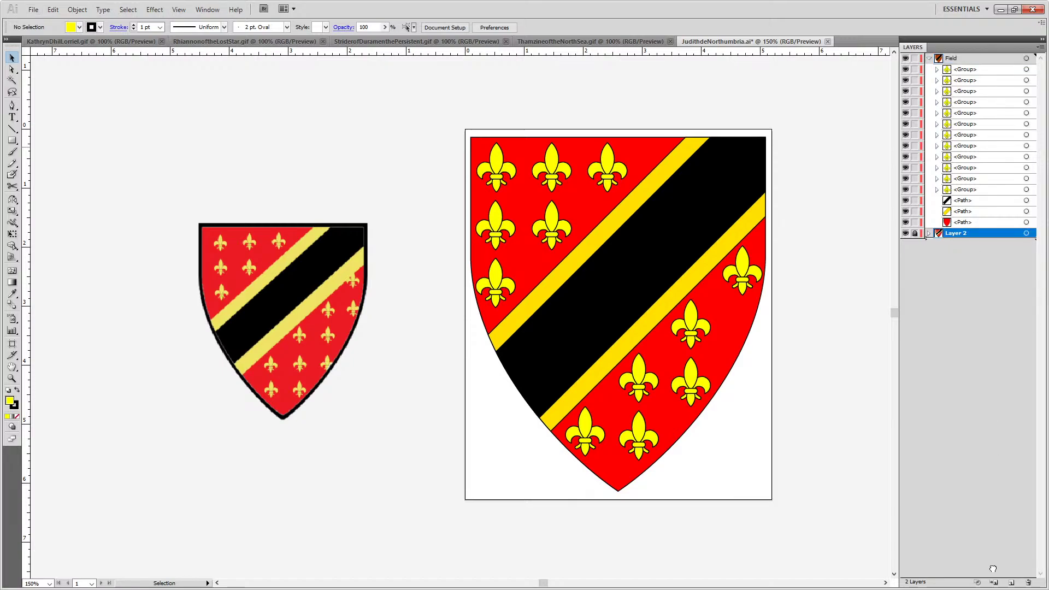
left_click(1027, 583)
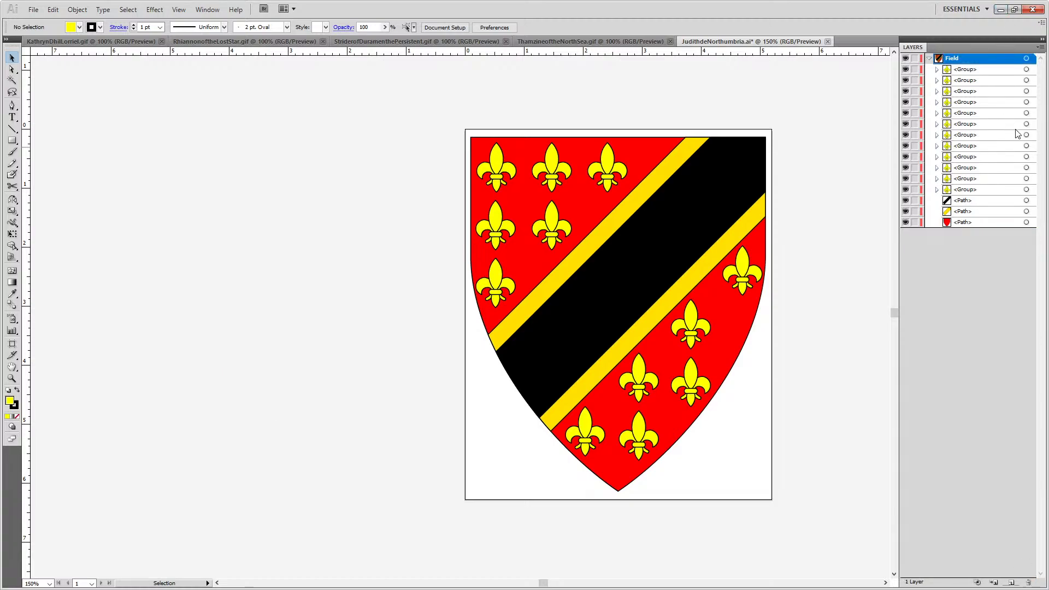
Hide the bend, cotise and field paths, then group all twelve fleurs-de-lis
left_click(1027, 69)
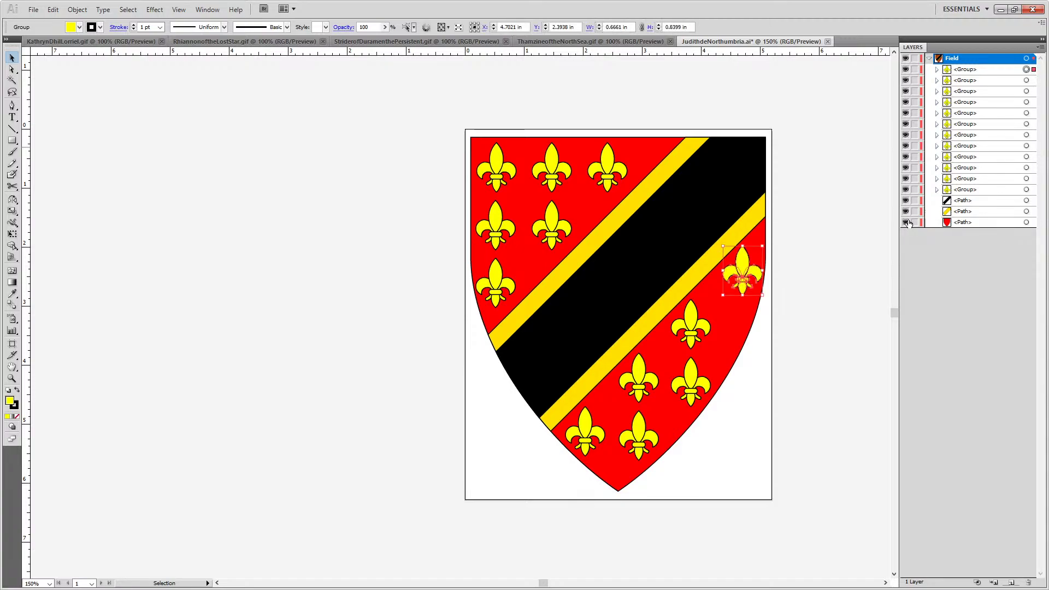
left_click_drag(906, 222, 905, 195)
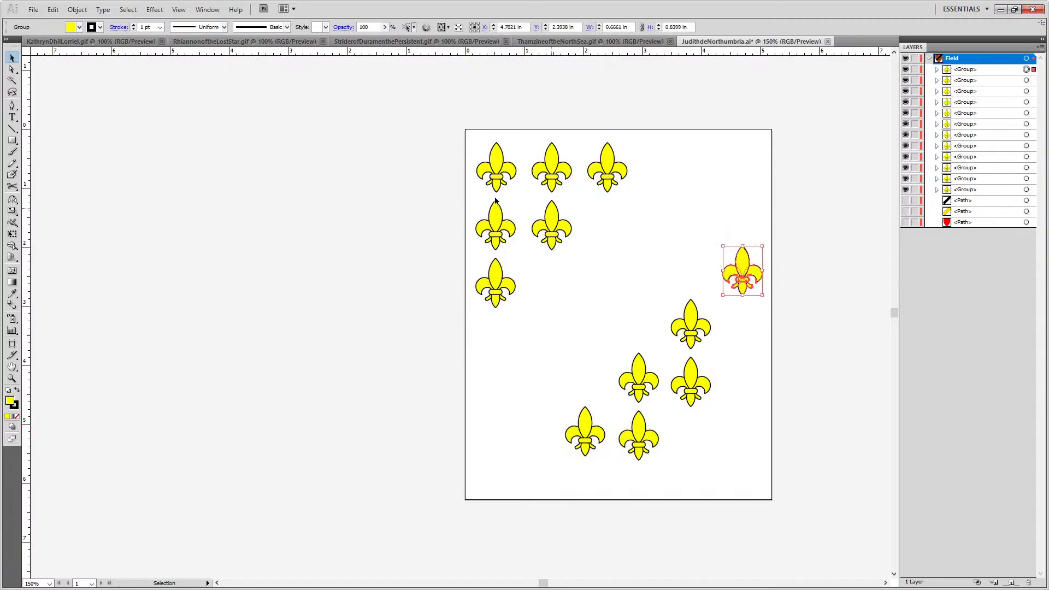
left_click_drag(414, 121, 826, 524)
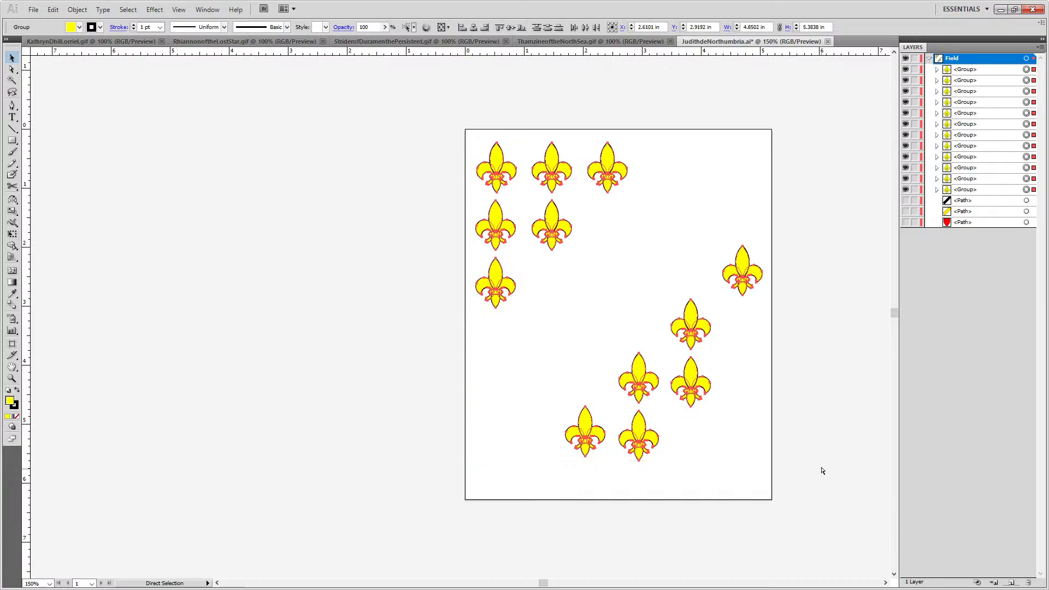
key("ctrl+g")
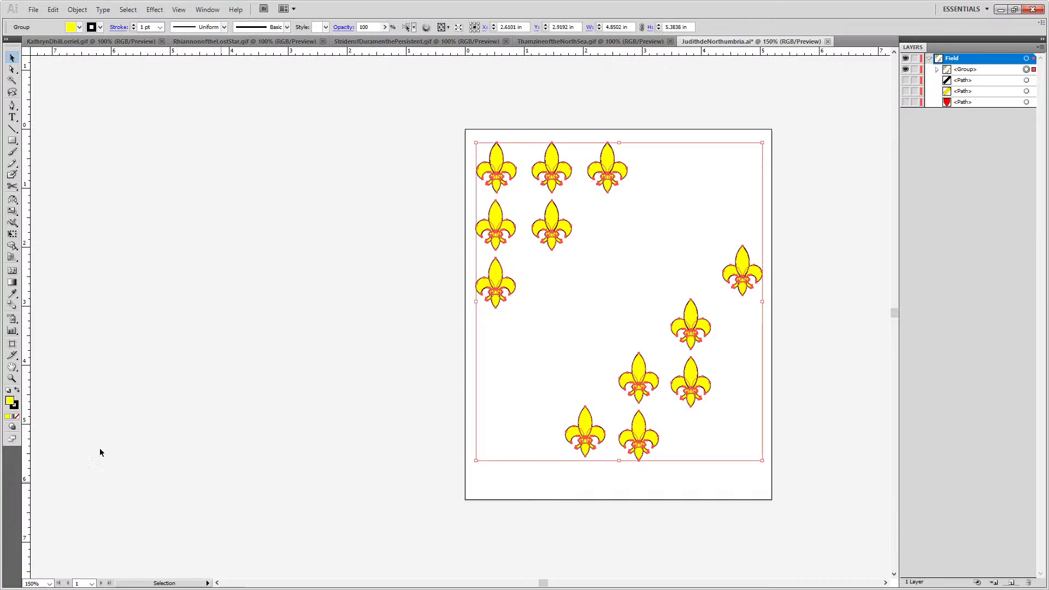
Give the fleurs a deeper gold fill with green set to 224, unhide the paths, and save
double_click(9, 401)
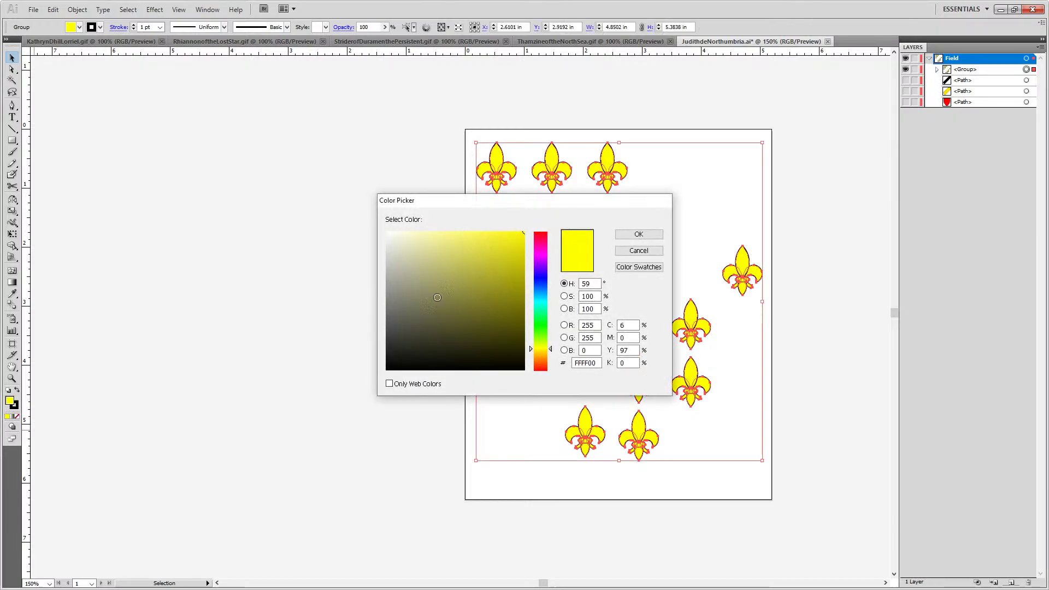
left_click(570, 338)
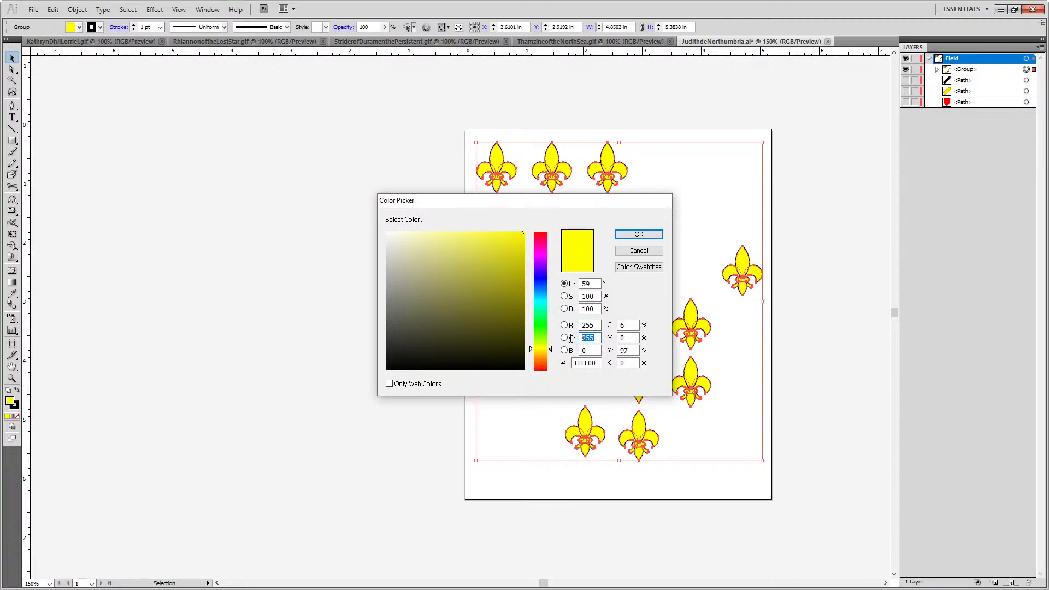
type("224")
left_click(638, 234)
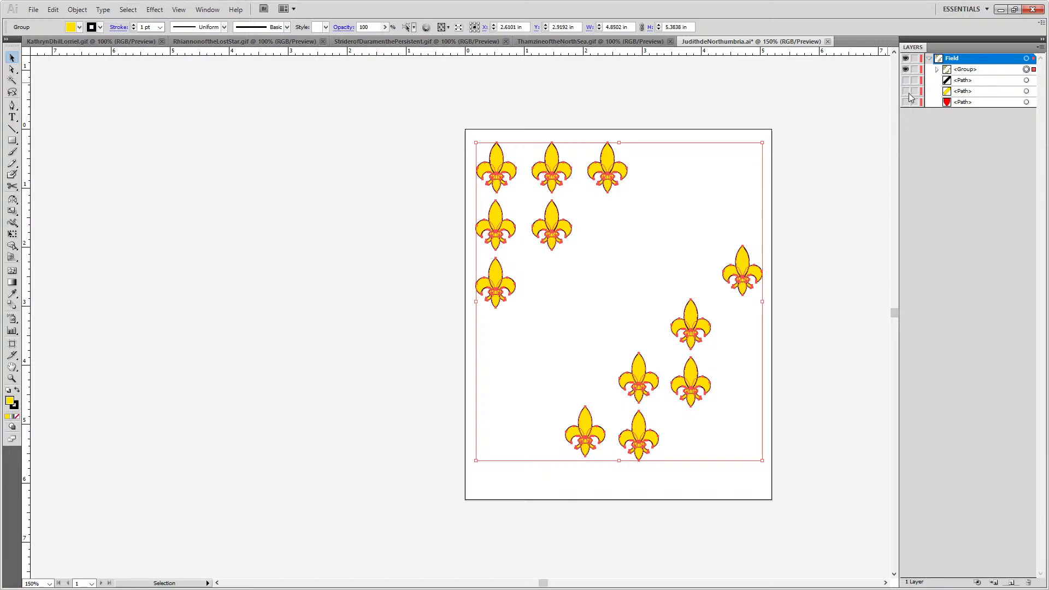
left_click_drag(905, 79, 907, 101)
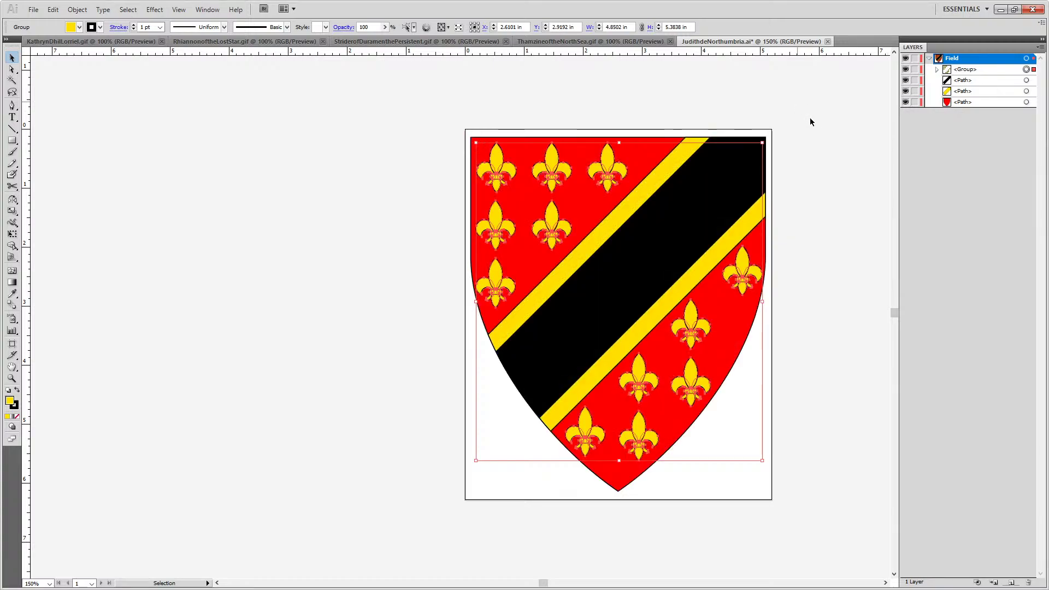
left_click(857, 220)
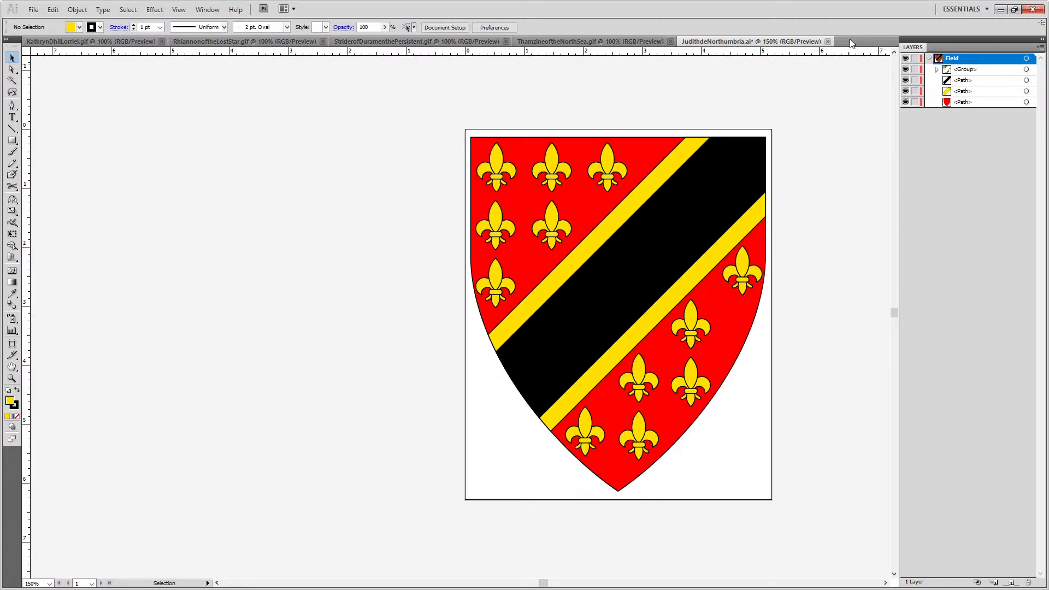
key("ctrl+s")
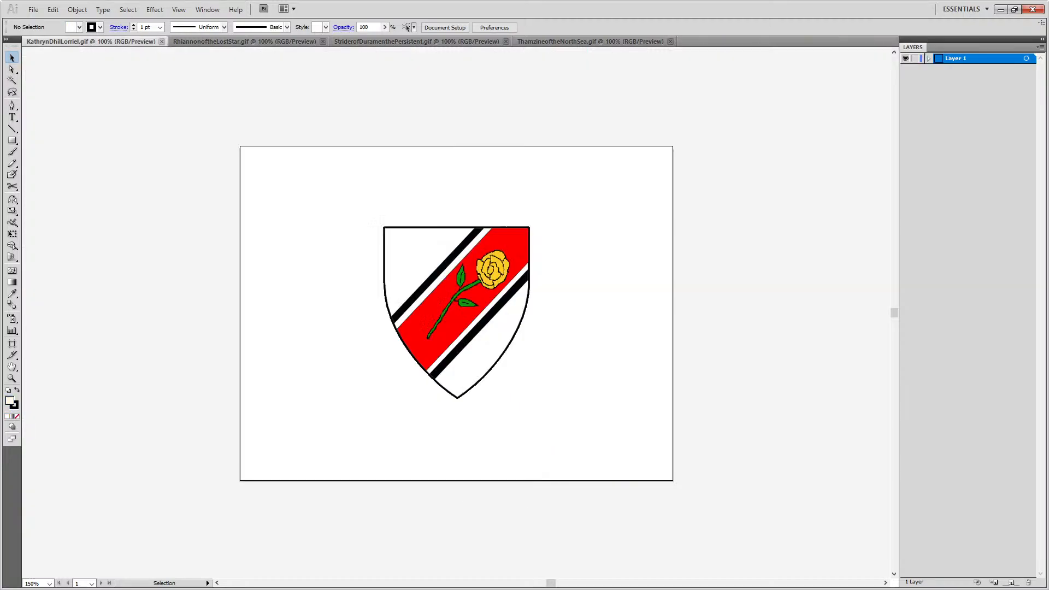
Close JudithdeNorthumbria.ai and dismiss the Alt+Tab switcher without changing windows
left_click(825, 42)
key("alt+Tab")
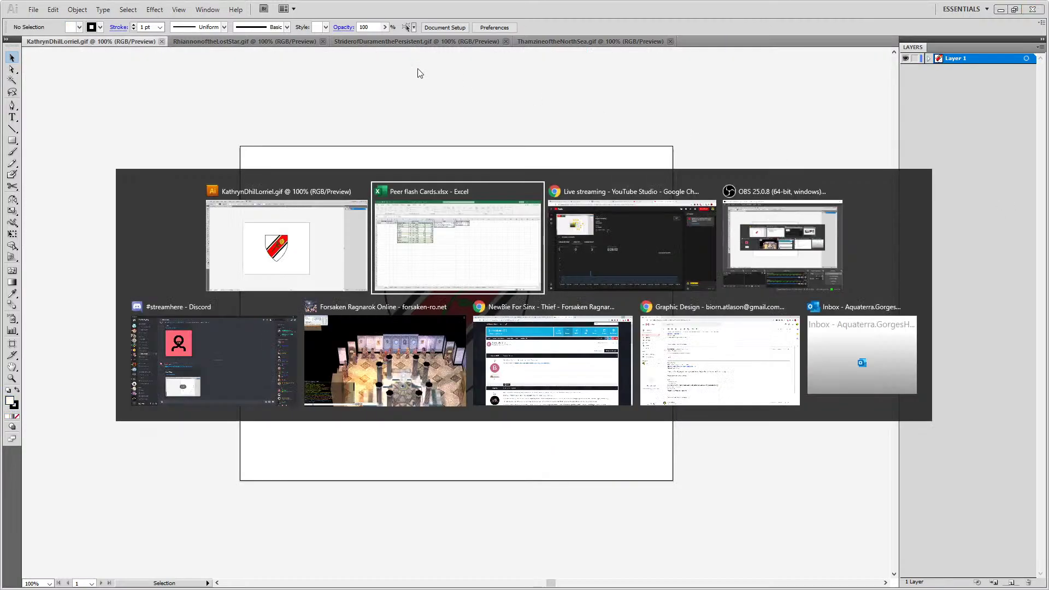
key("Escape")
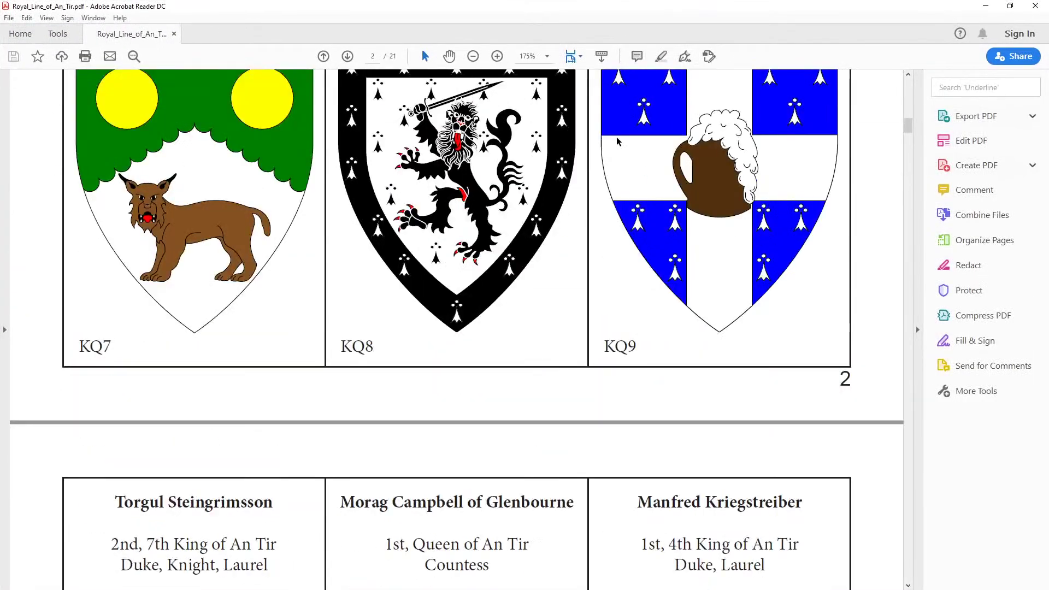
Scroll Royal_Line_of_An_Tir.pdf from page 4 to the KQ83 and KQ84 shields on page 20, then close it
scroll(617, 136, "up", 10)
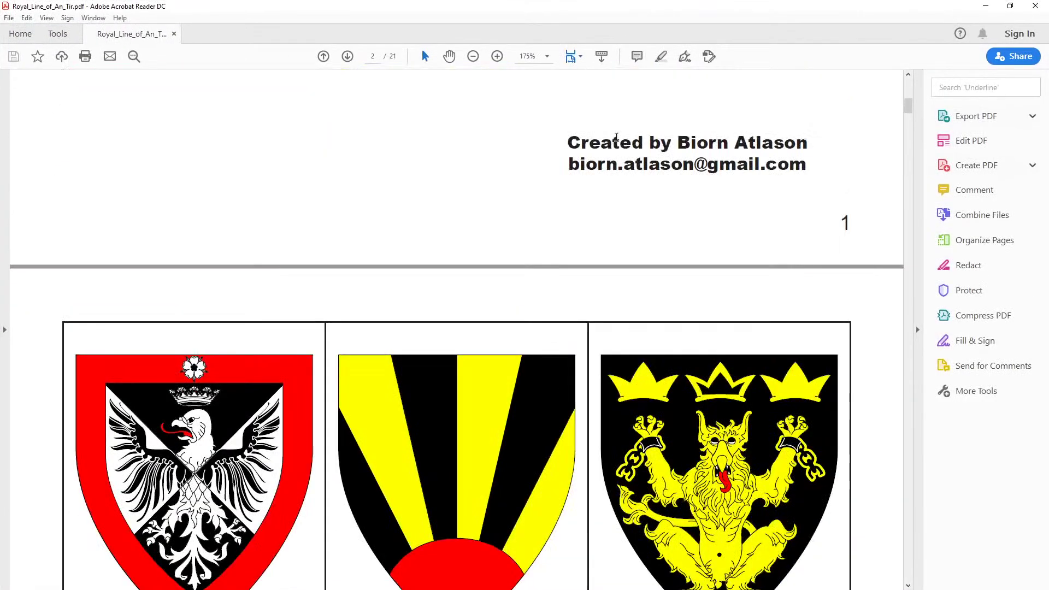
scroll(616, 137, "up", 8)
scroll(616, 139, "down", 1)
scroll(617, 141, "down", 7)
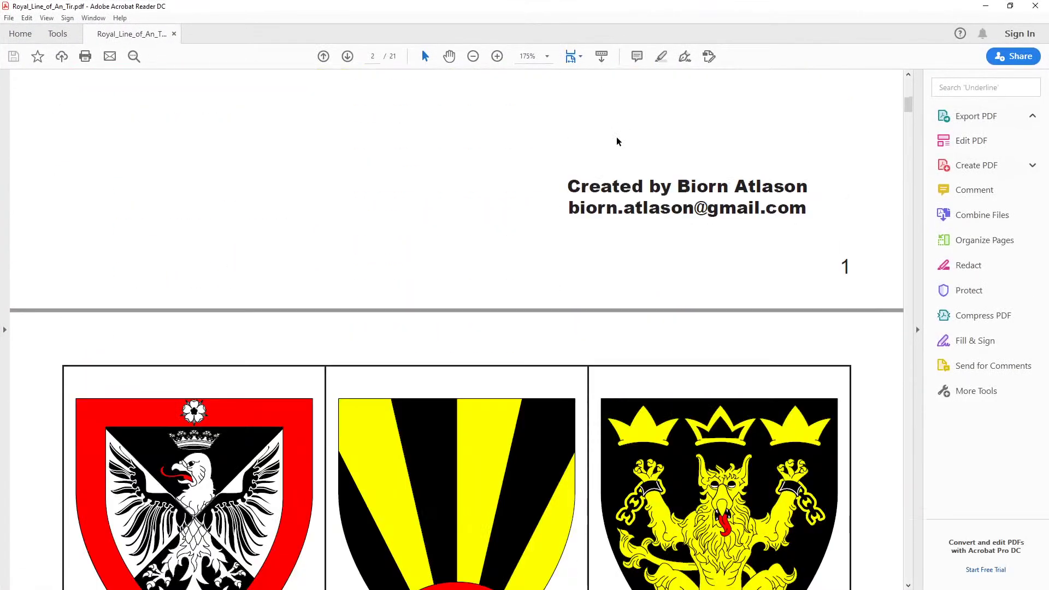
scroll(618, 141, "down", 8)
scroll(747, 133, "down", 4)
scroll(562, 312, "up", 4)
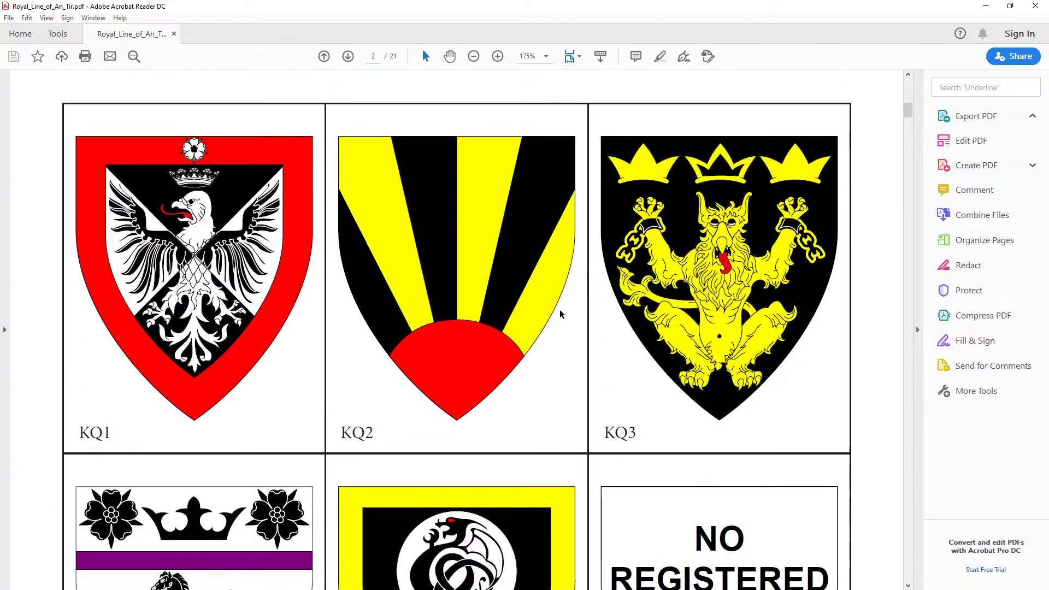
scroll(561, 314, "down", 12)
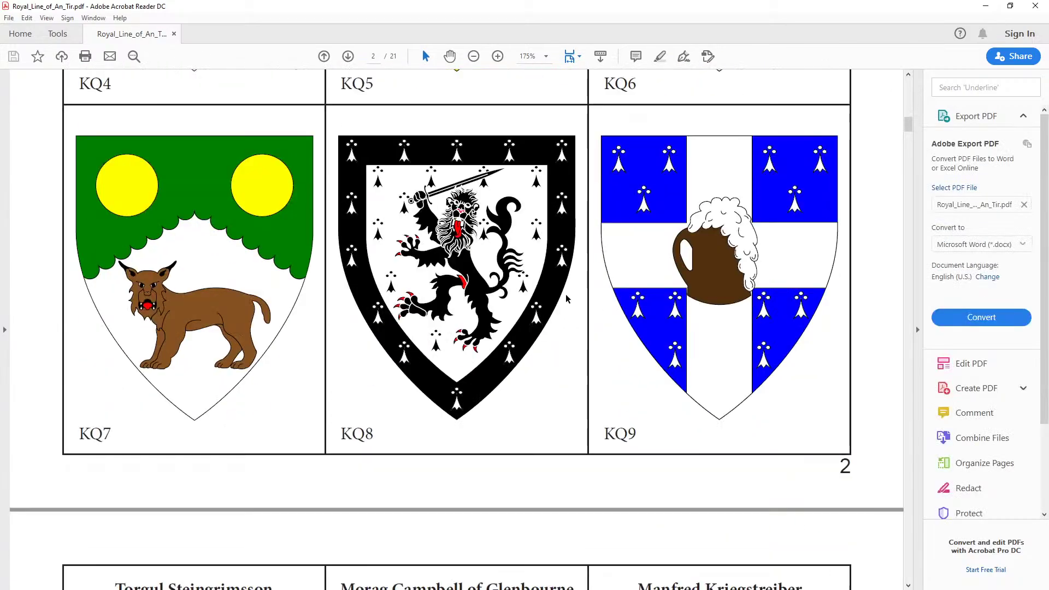
scroll(565, 298, "down", 18)
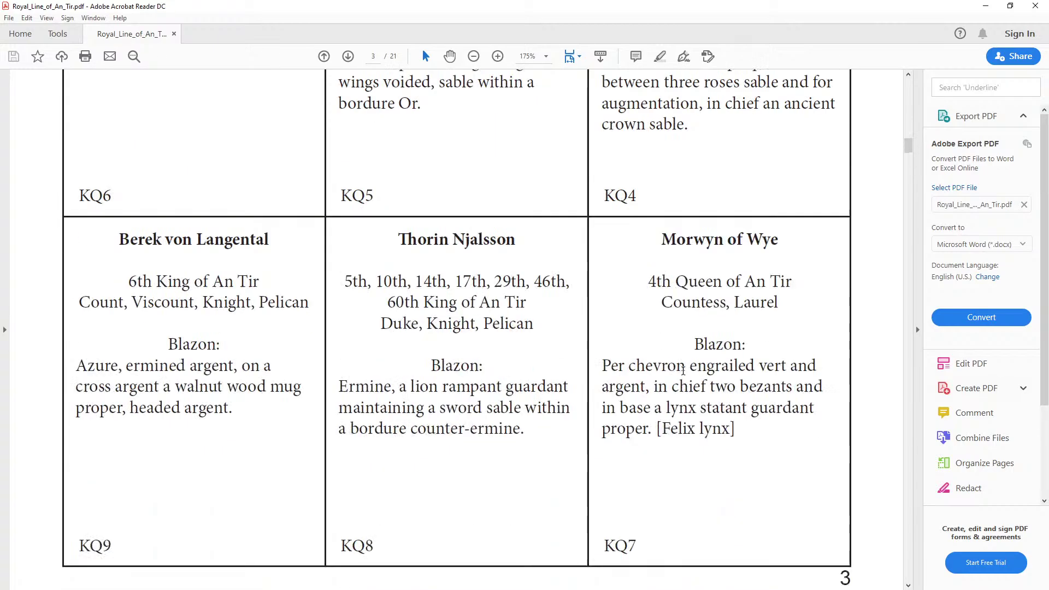
scroll(683, 371, "down", 18)
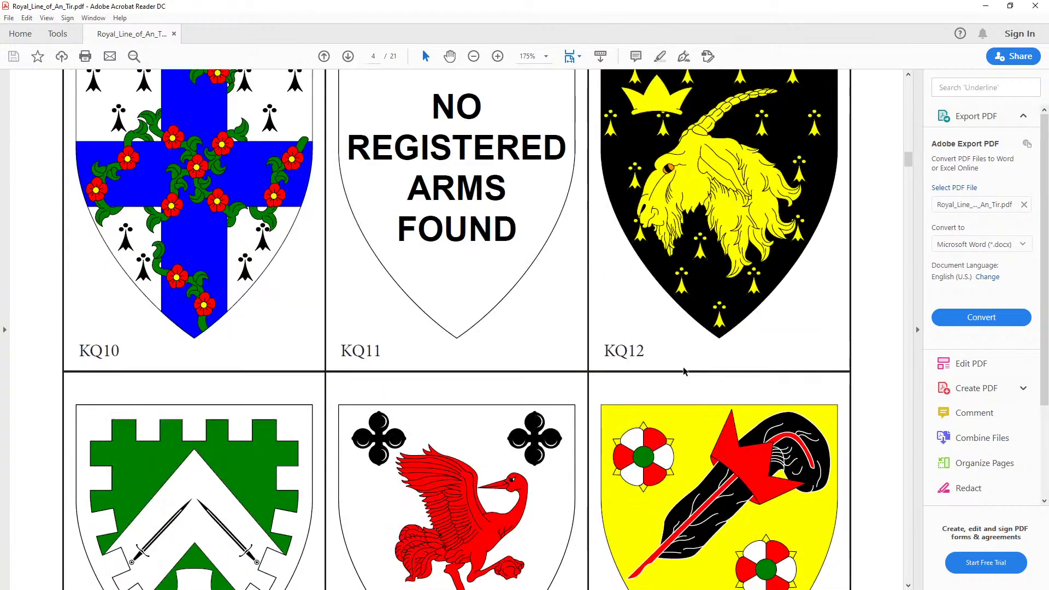
scroll(682, 371, "down", 10)
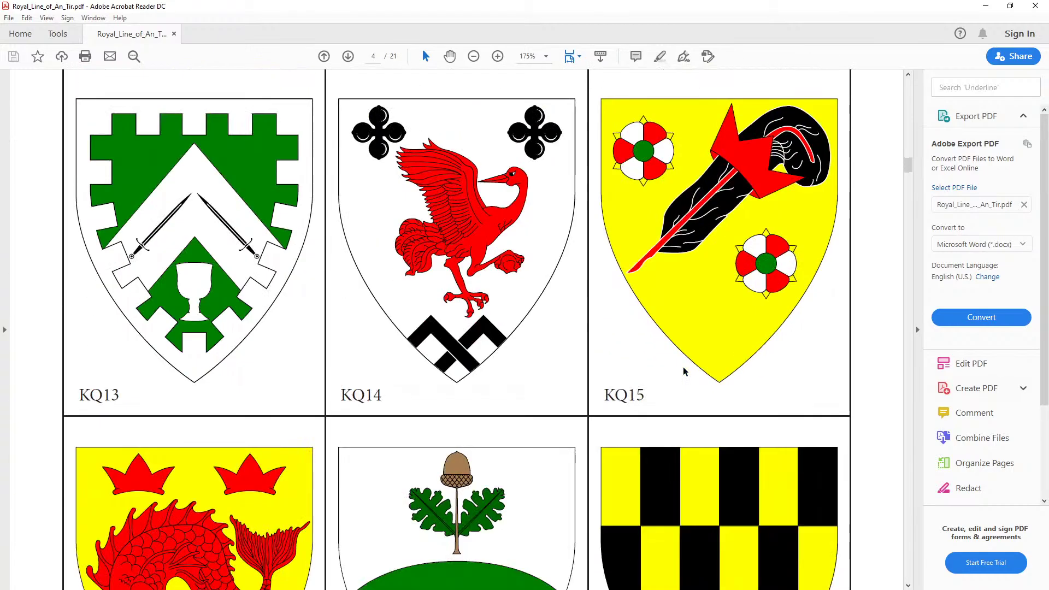
scroll(682, 371, "down", 14)
scroll(683, 371, "down", 18)
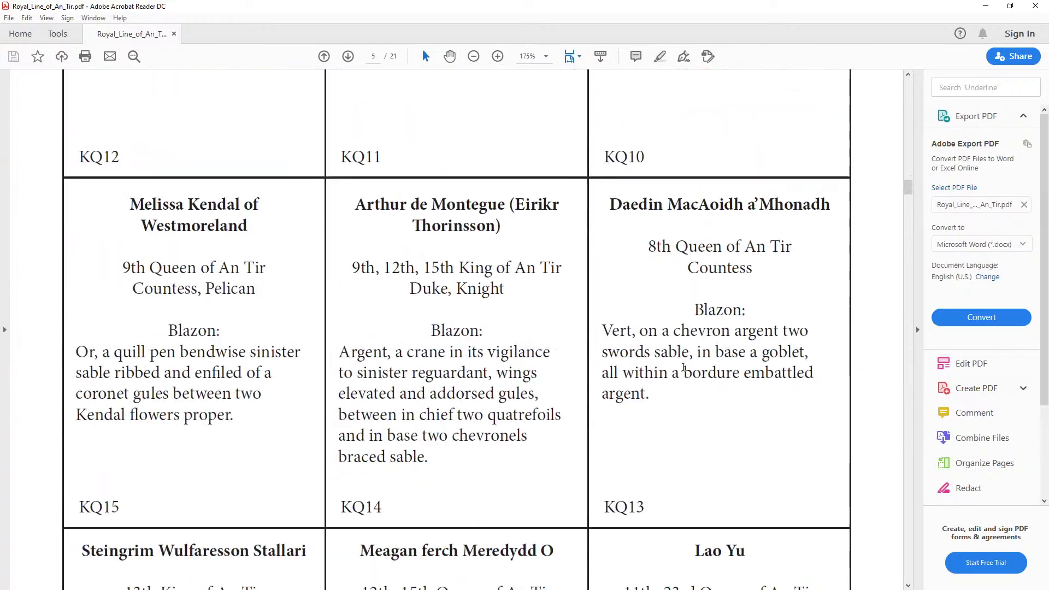
scroll(683, 371, "down", 18)
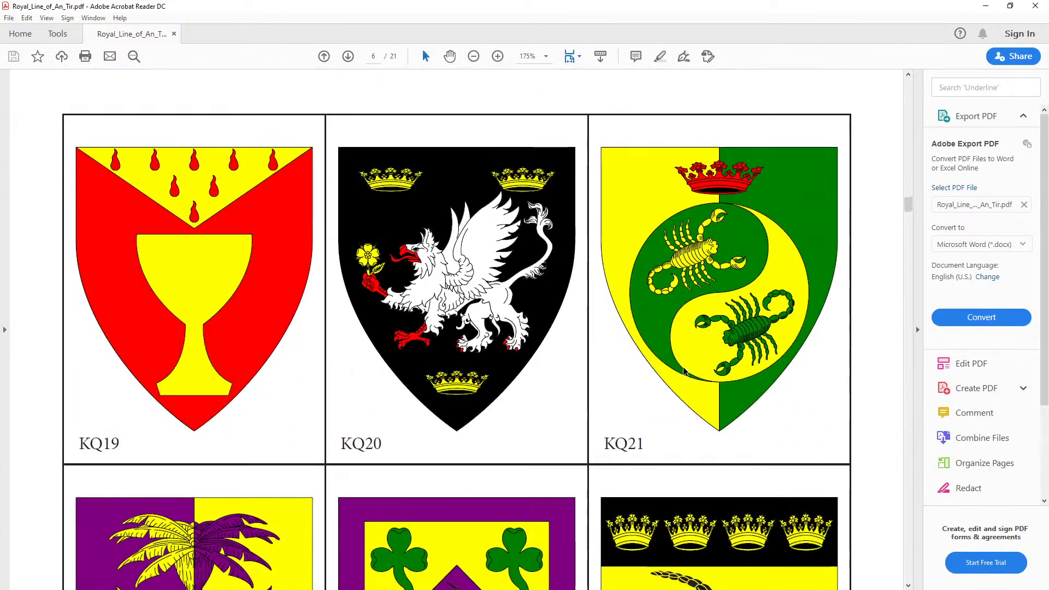
scroll(683, 367, "down", 18)
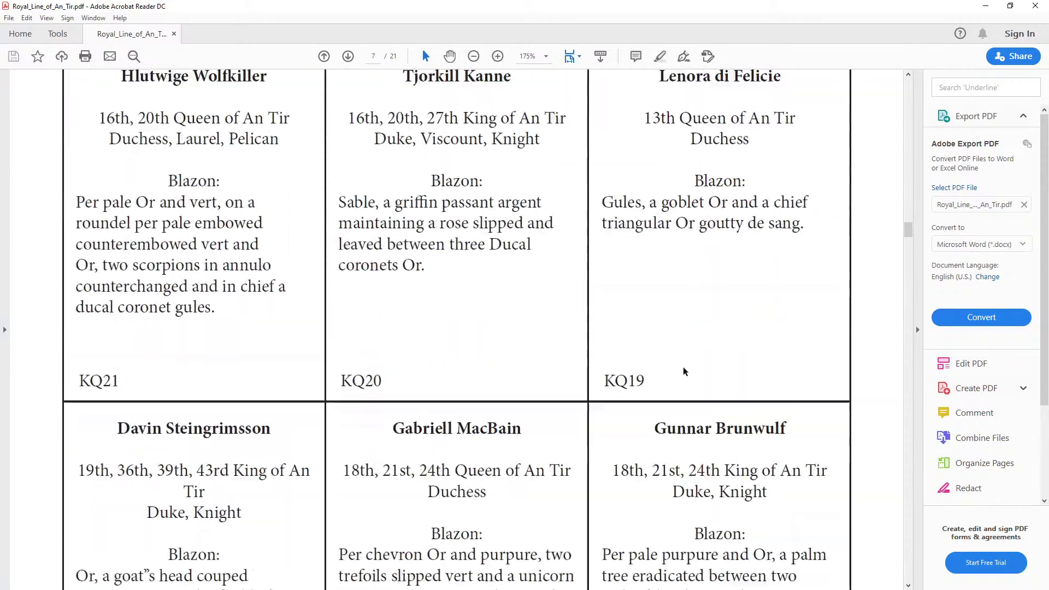
scroll(683, 371, "down", 18)
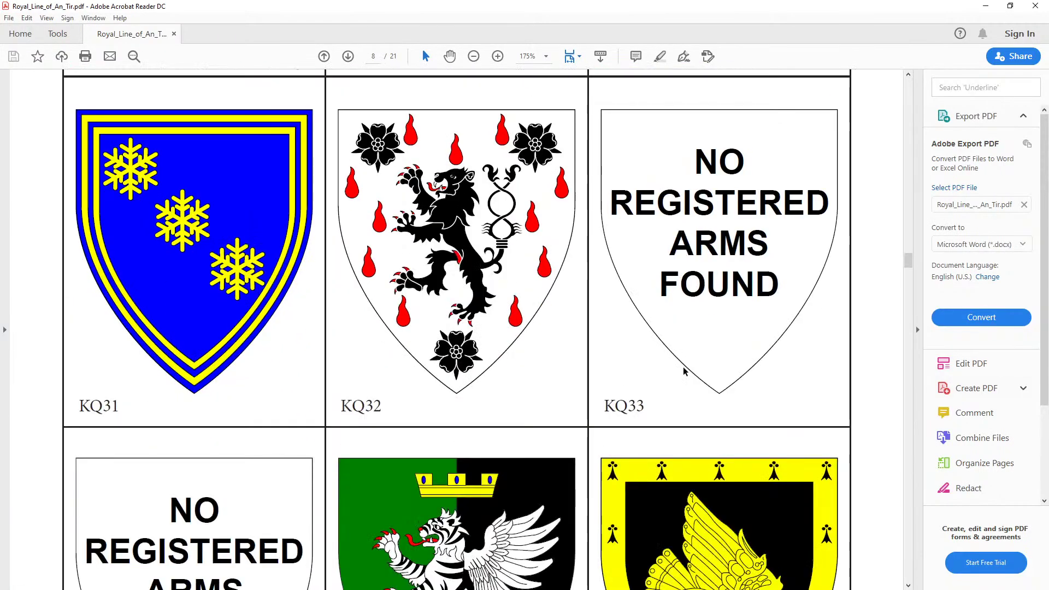
scroll(683, 371, "up", 1)
scroll(683, 371, "down", 15)
scroll(683, 367, "down", 18)
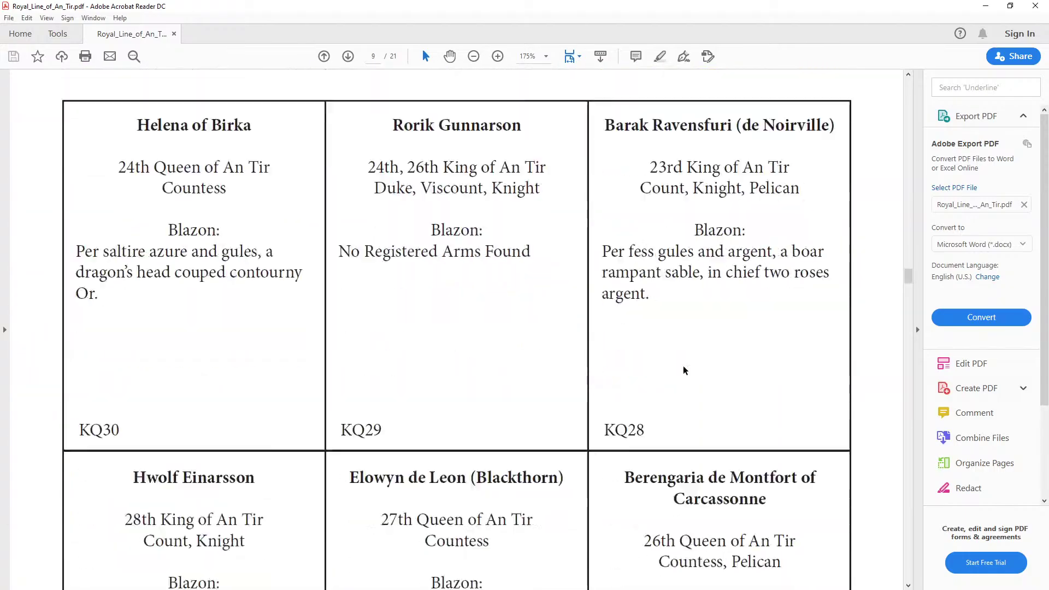
scroll(684, 371, "down", 5)
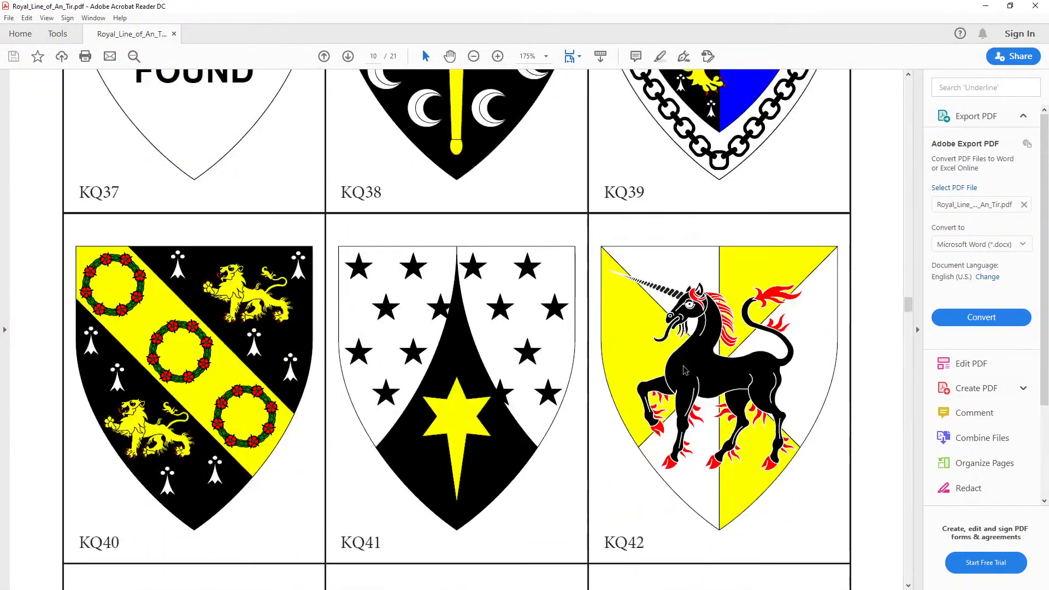
scroll(684, 371, "down", 12)
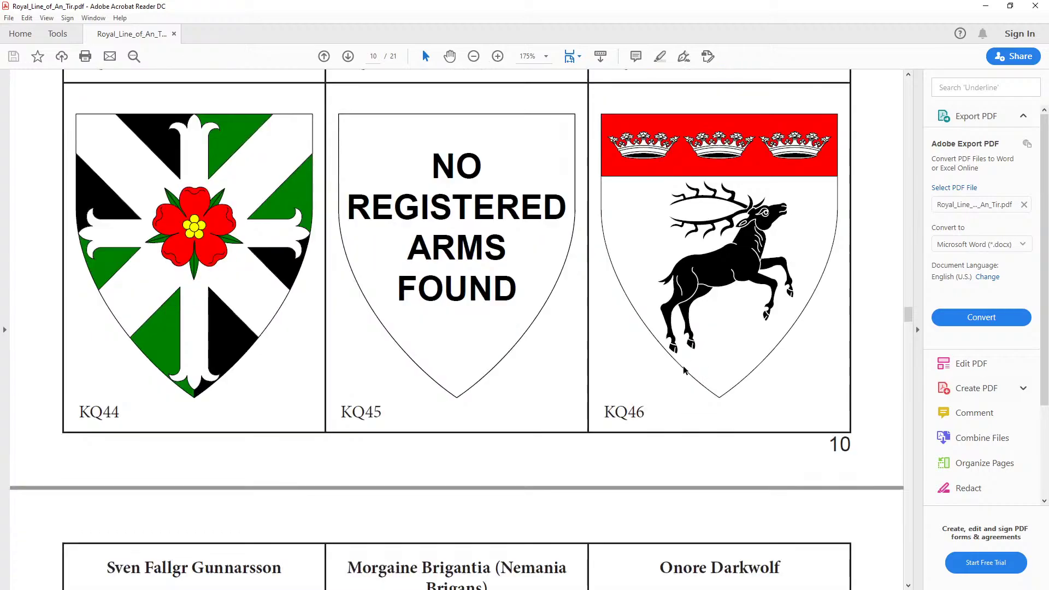
scroll(684, 370, "down", 20)
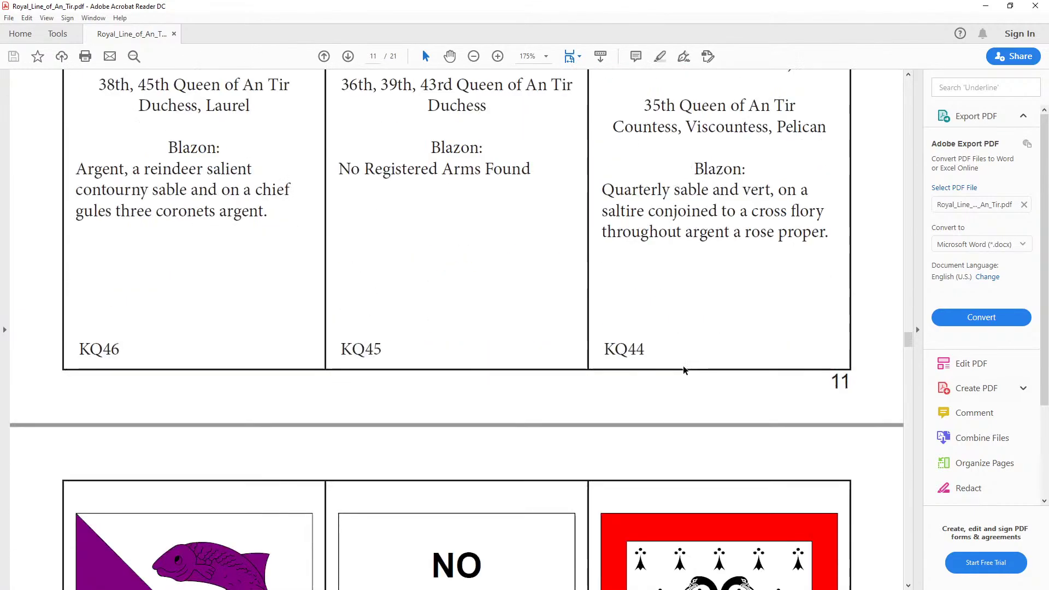
scroll(684, 370, "down", 6)
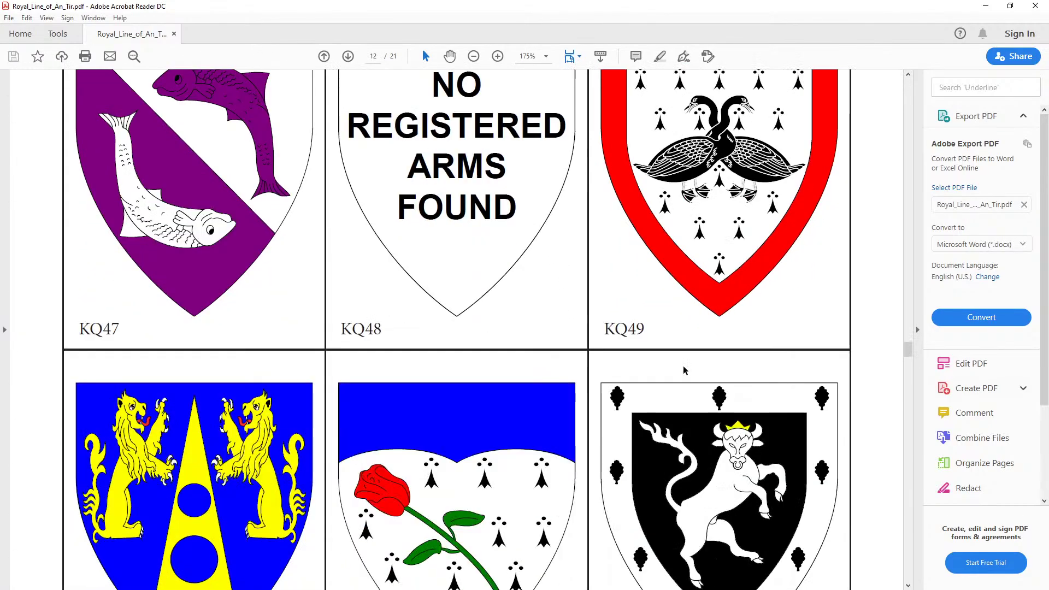
scroll(685, 371, "down", 6)
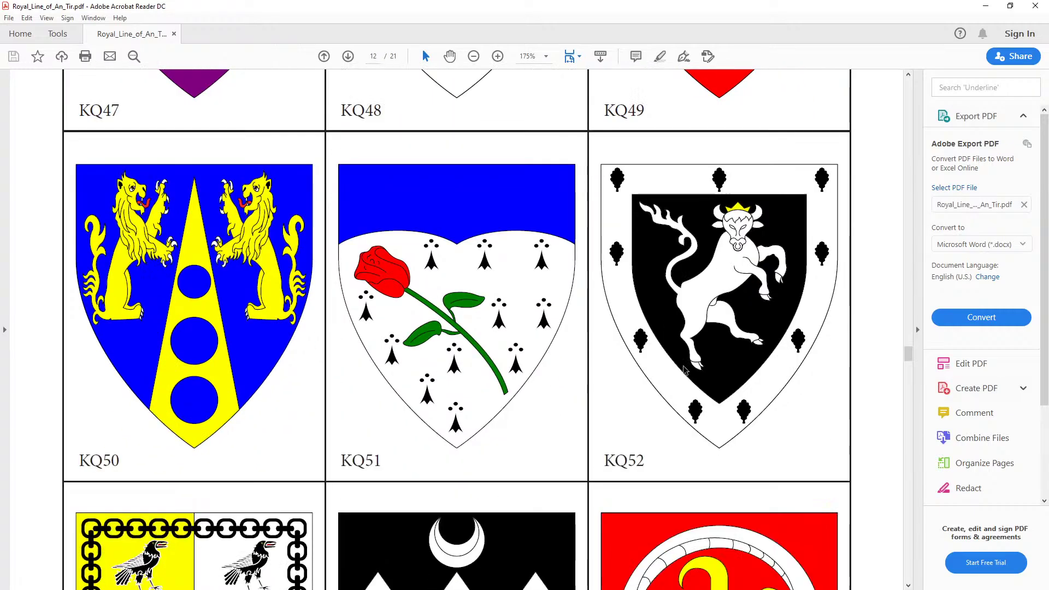
scroll(684, 371, "down", 13)
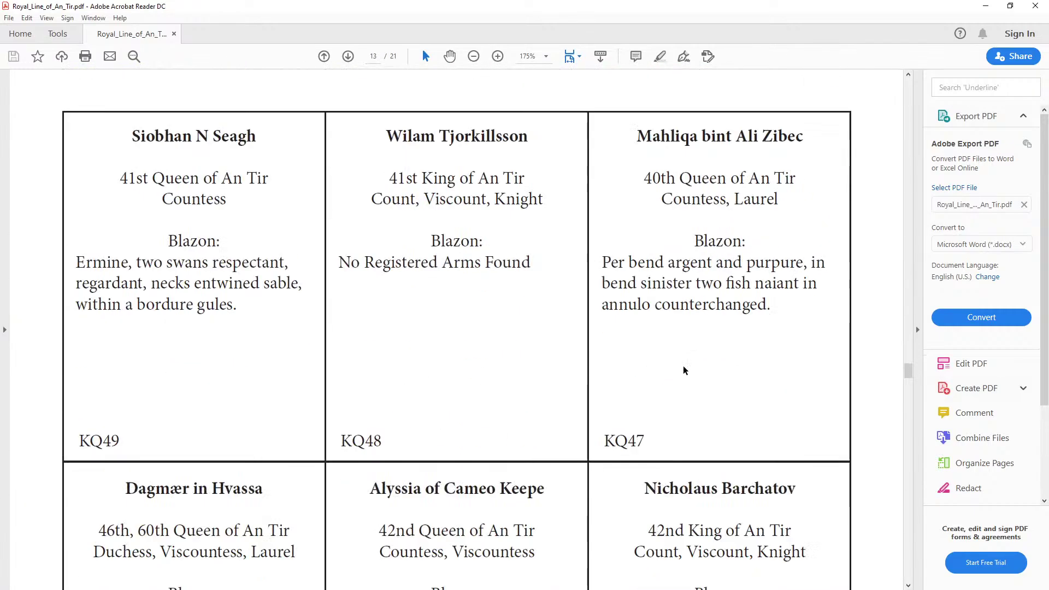
scroll(683, 367, "down", 20)
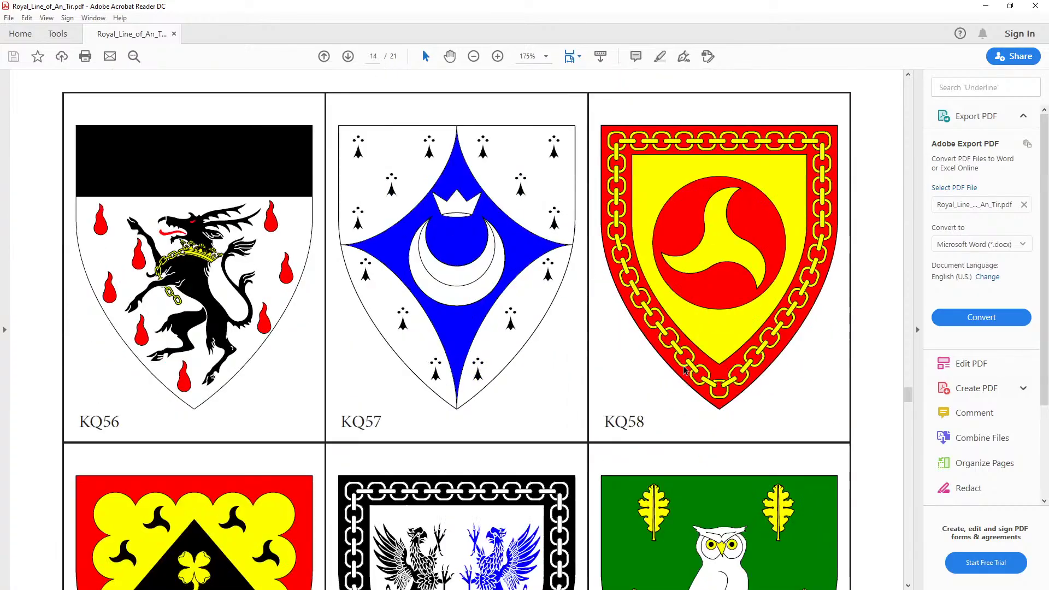
scroll(683, 371, "down", 11)
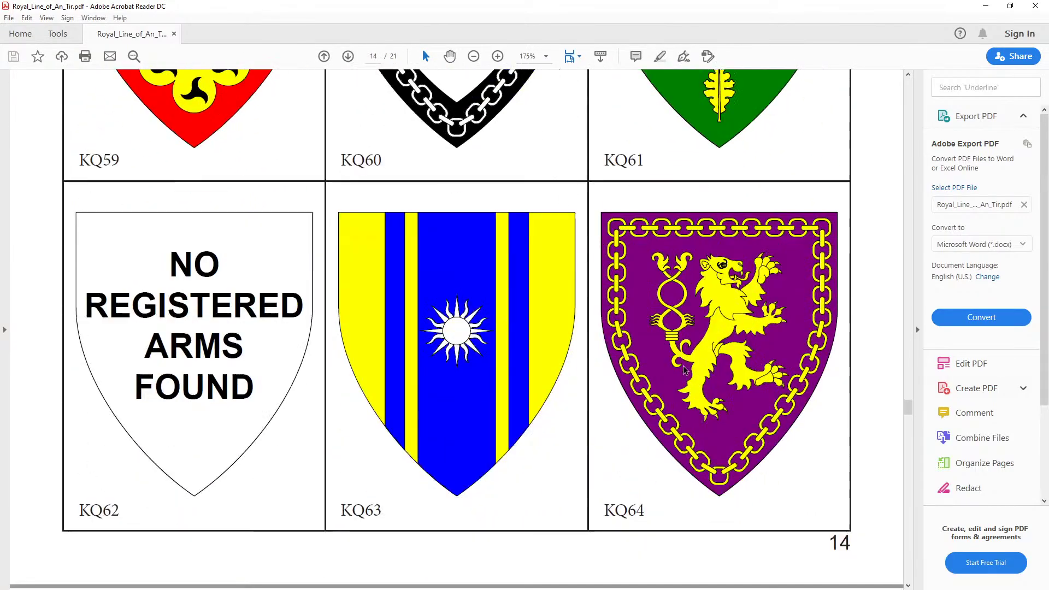
scroll(683, 371, "down", 17)
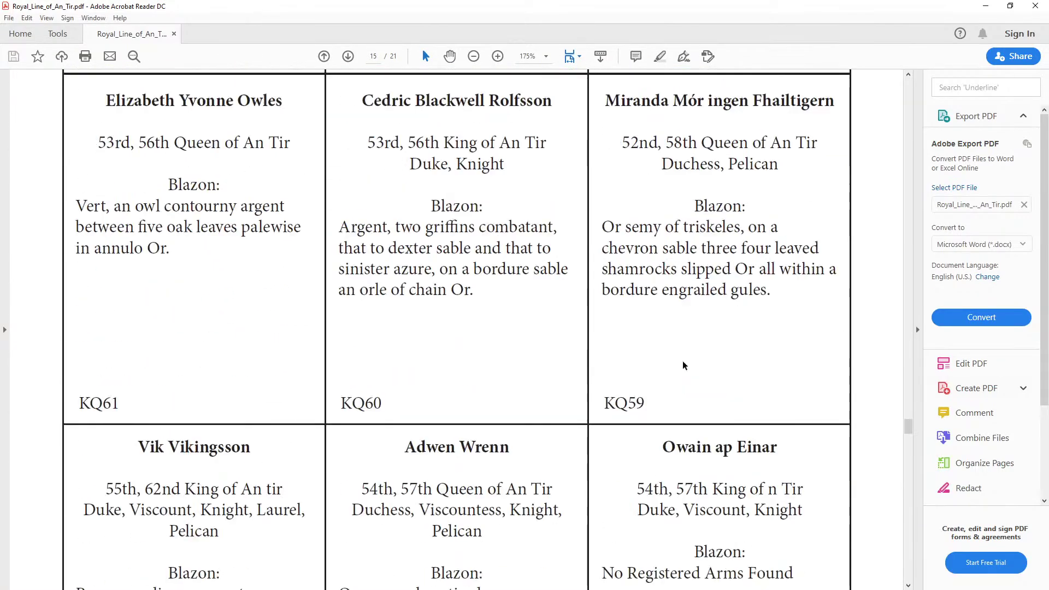
scroll(683, 365, "down", 18)
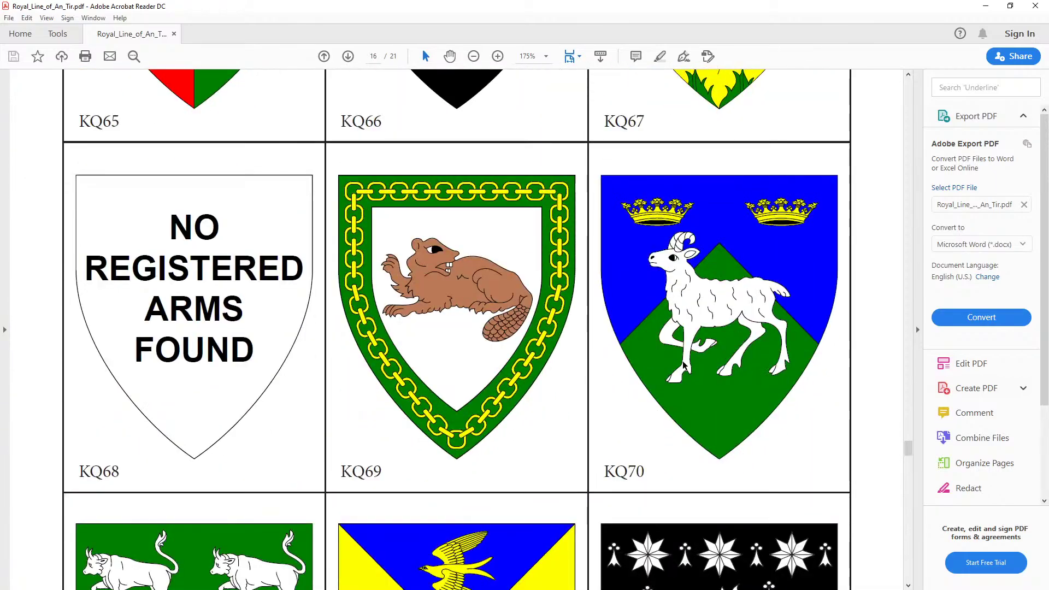
scroll(683, 365, "up", 8)
scroll(684, 364, "down", 16)
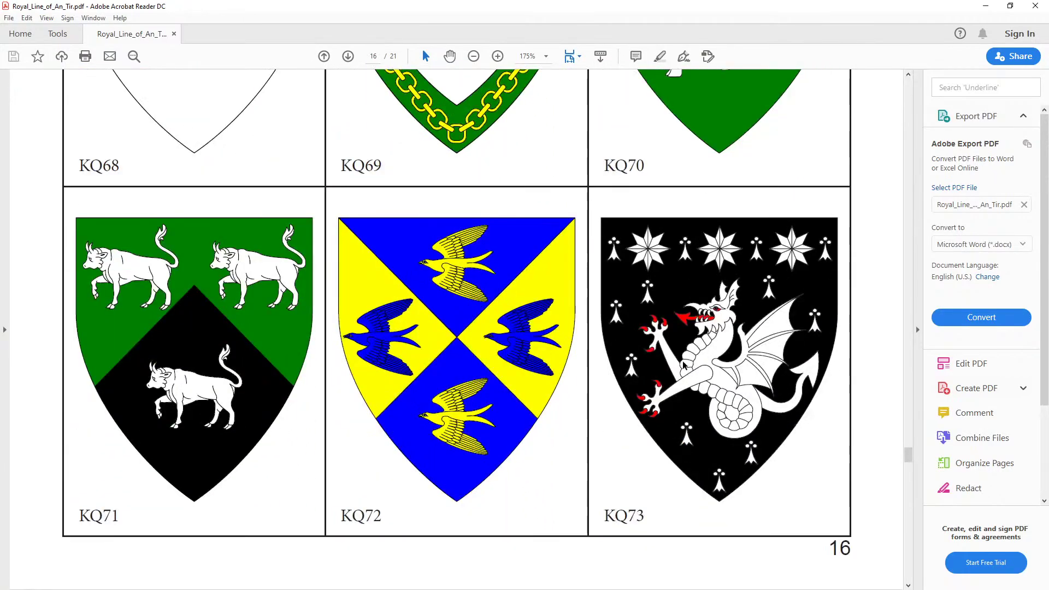
scroll(683, 364, "down", 2)
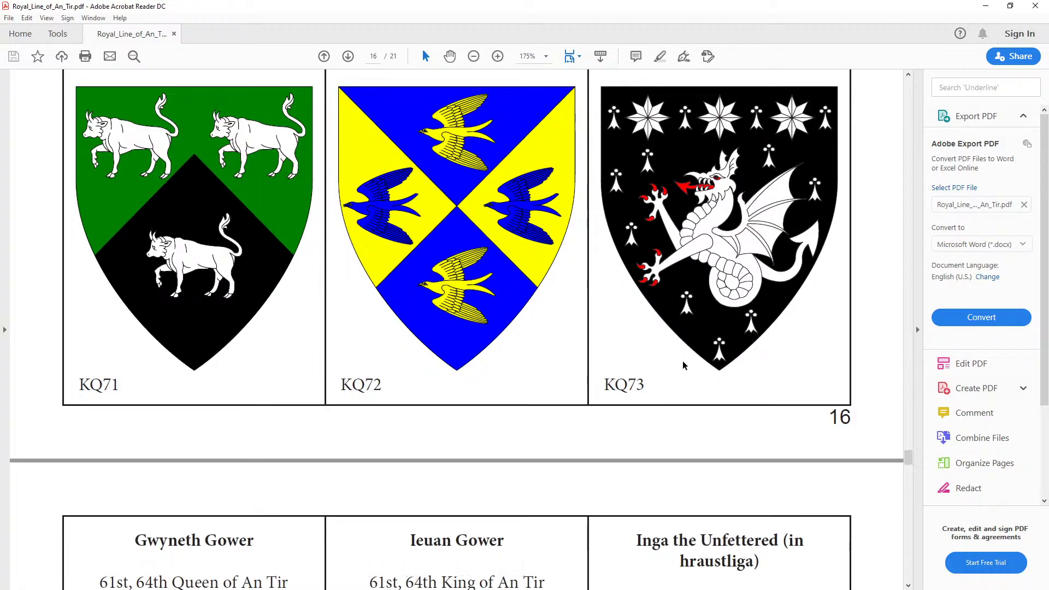
scroll(683, 365, "down", 6)
scroll(683, 363, "down", 20)
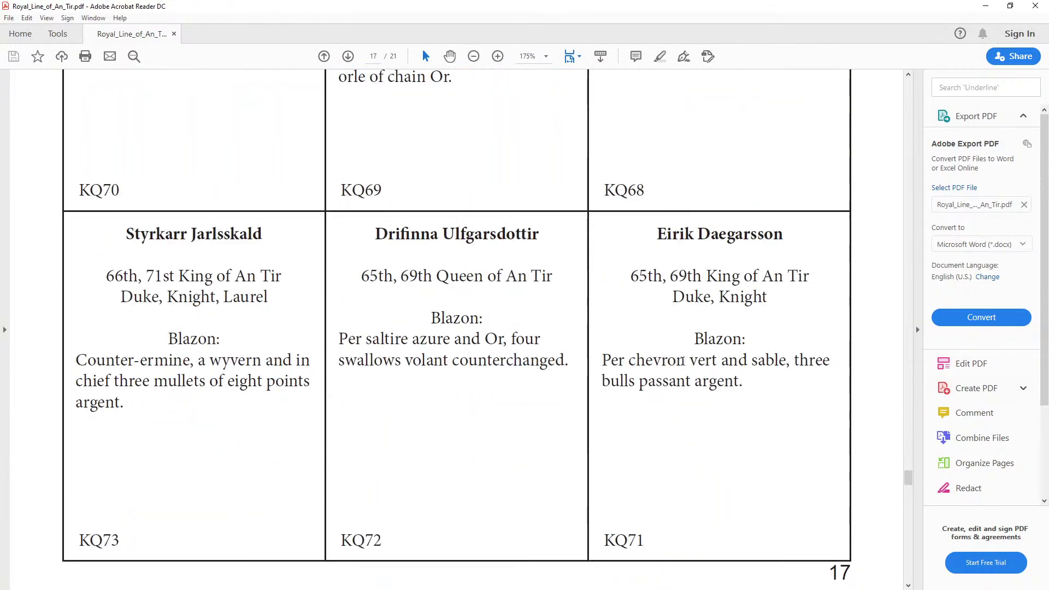
scroll(683, 365, "down", 10)
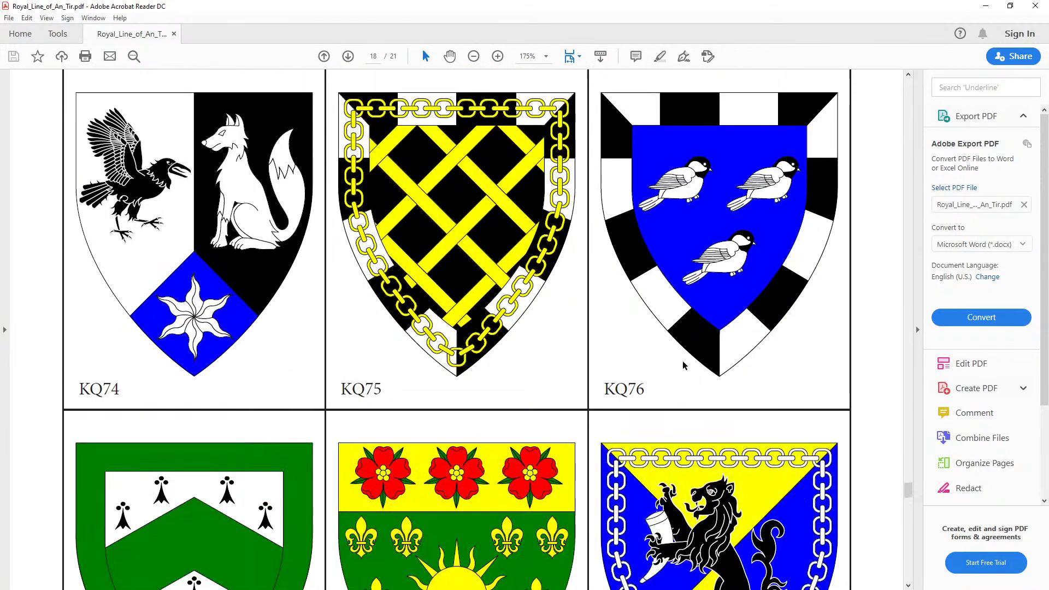
scroll(683, 364, "down", 20)
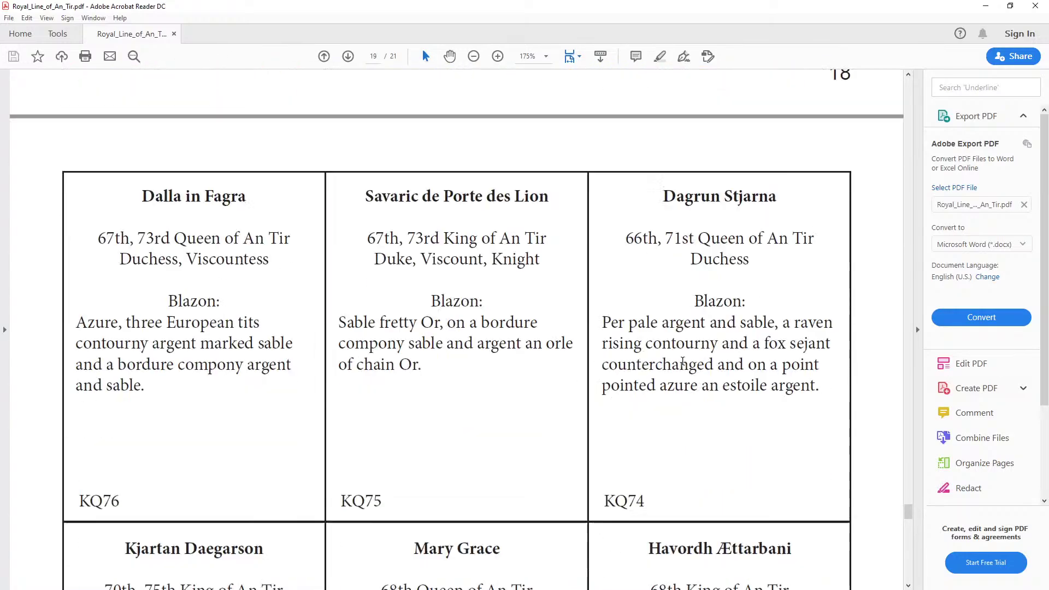
scroll(683, 365, "down", 17)
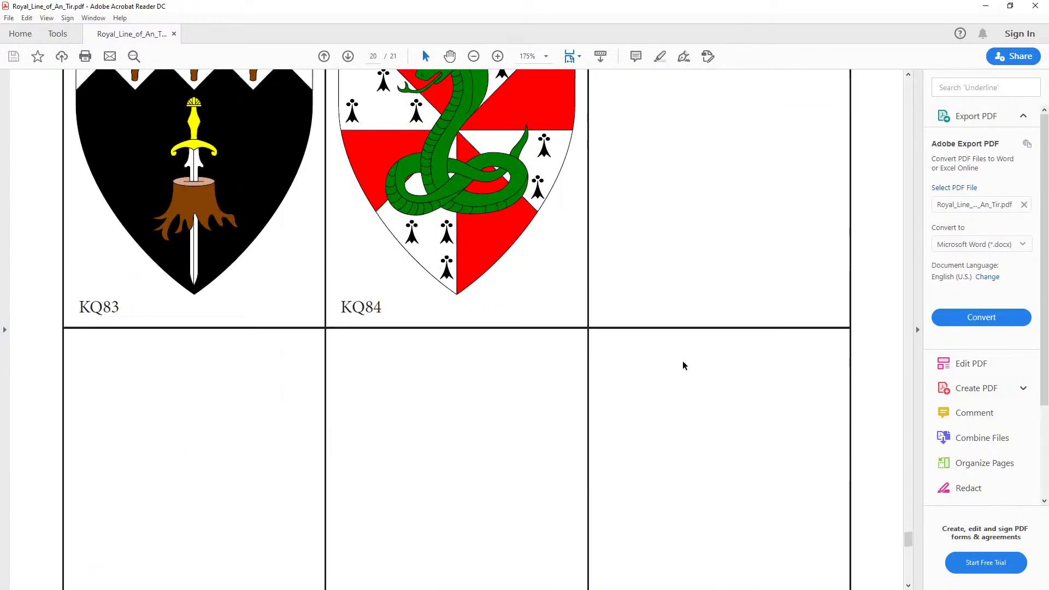
scroll(682, 365, "up", 6)
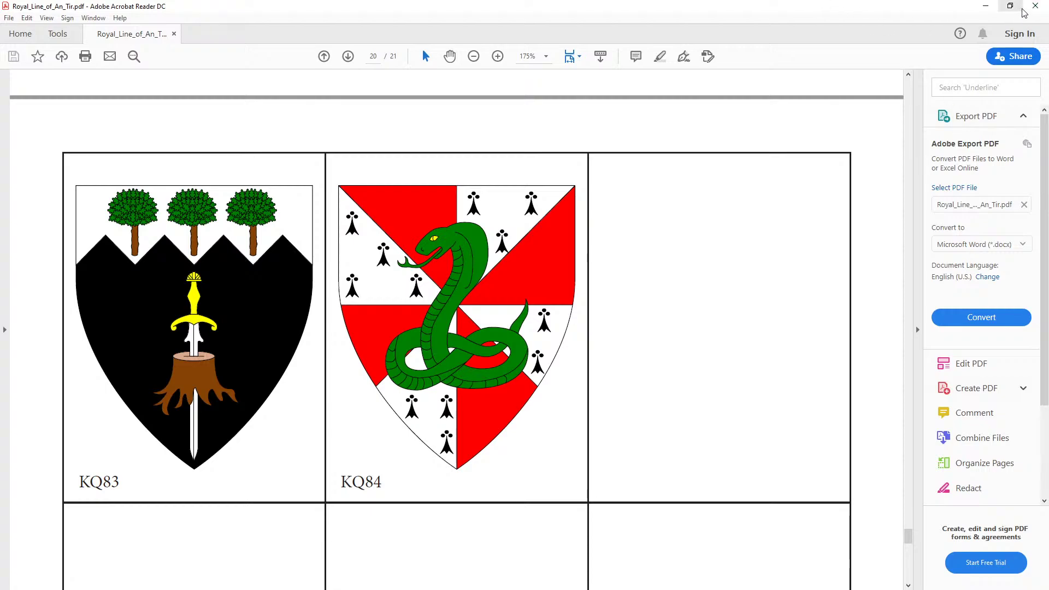
left_click(1035, 6)
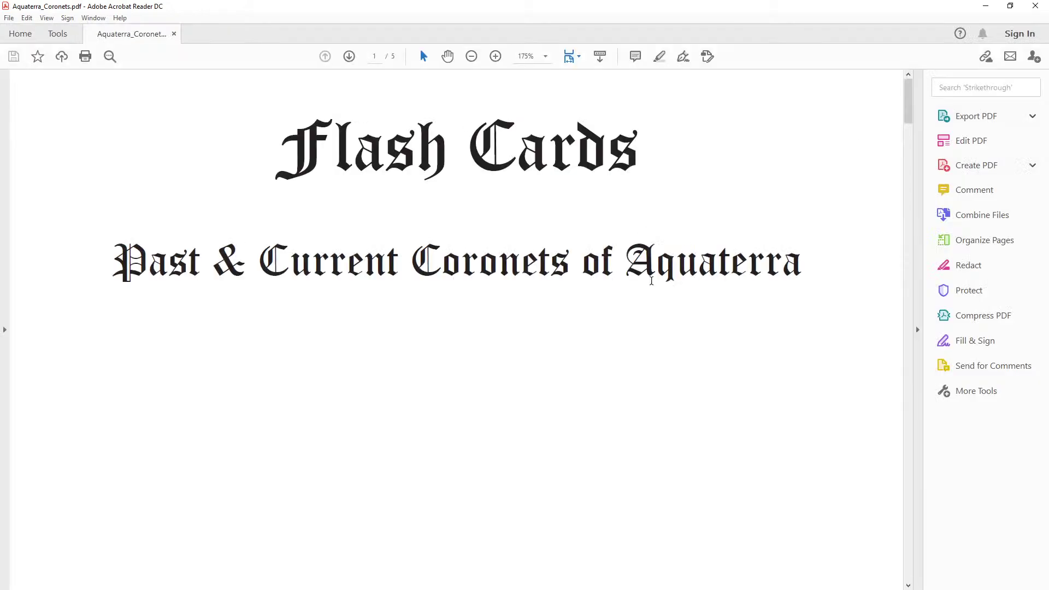
Scroll Aquaterra_Coronets.pdf from the page 3 blazon text down to shields AQ10–AQ12 on page 4
scroll(644, 257, "down", 10)
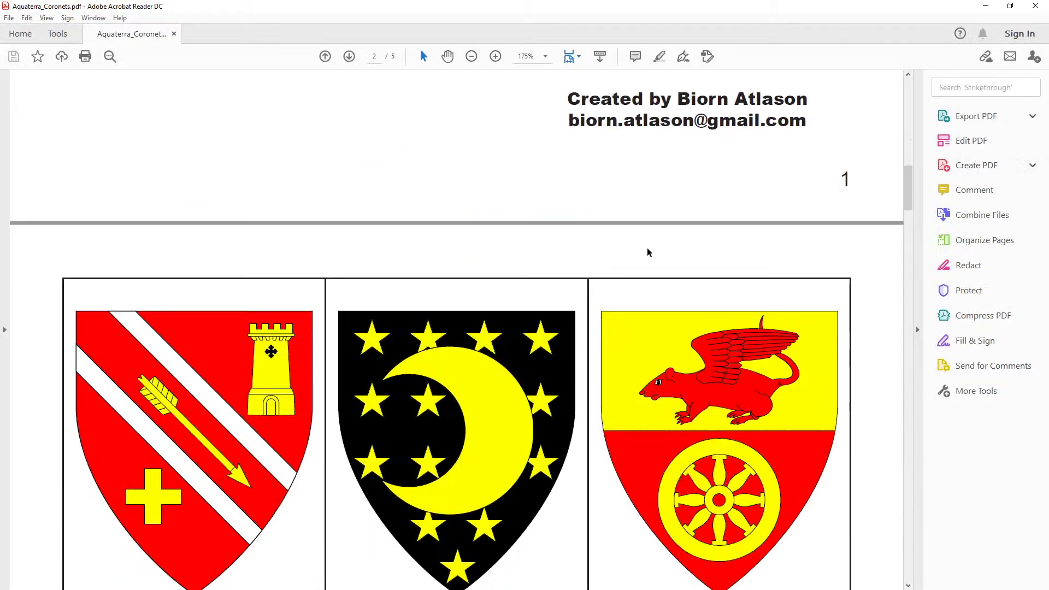
scroll(649, 252, "down", 1)
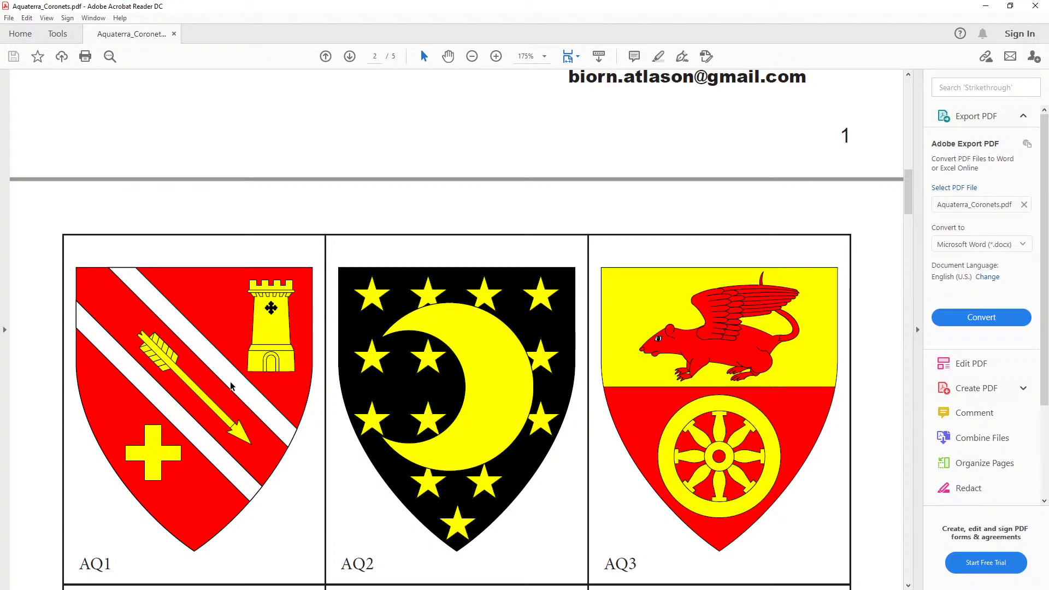
scroll(231, 385, "down", 6)
scroll(232, 381, "down", 3)
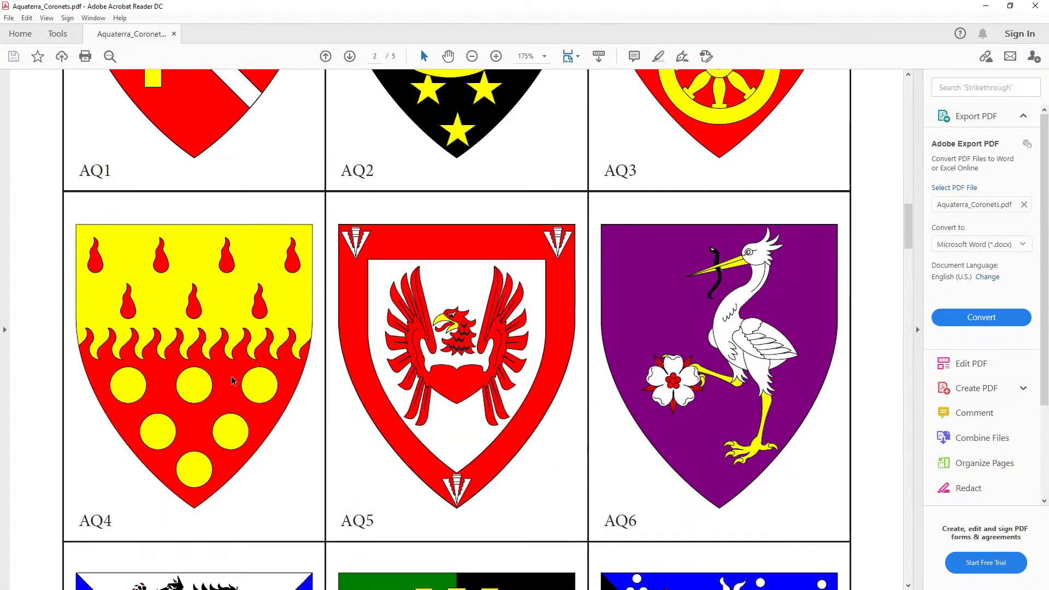
scroll(232, 374, "up", 3)
scroll(233, 373, "down", 6)
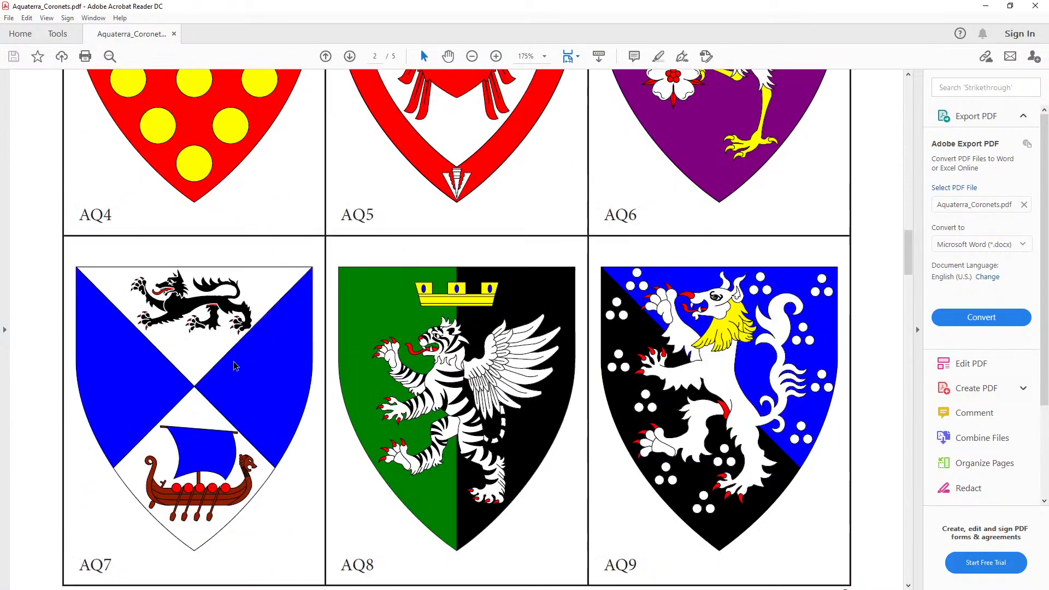
scroll(233, 368, "down", 6)
scroll(233, 362, "down", 1)
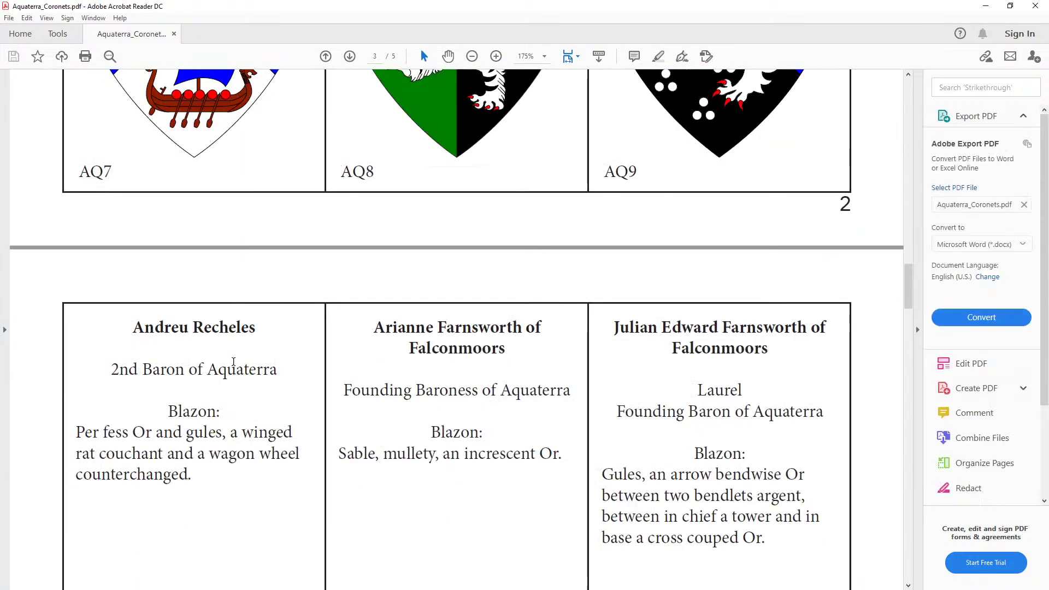
scroll(233, 363, "down", 1)
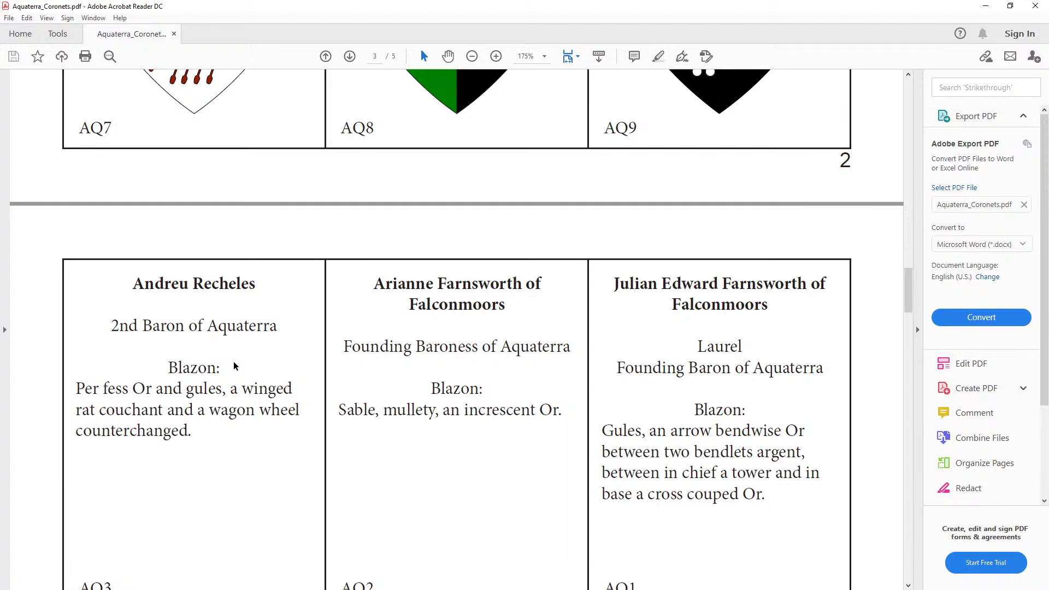
scroll(234, 363, "down", 7)
scroll(233, 362, "down", 5)
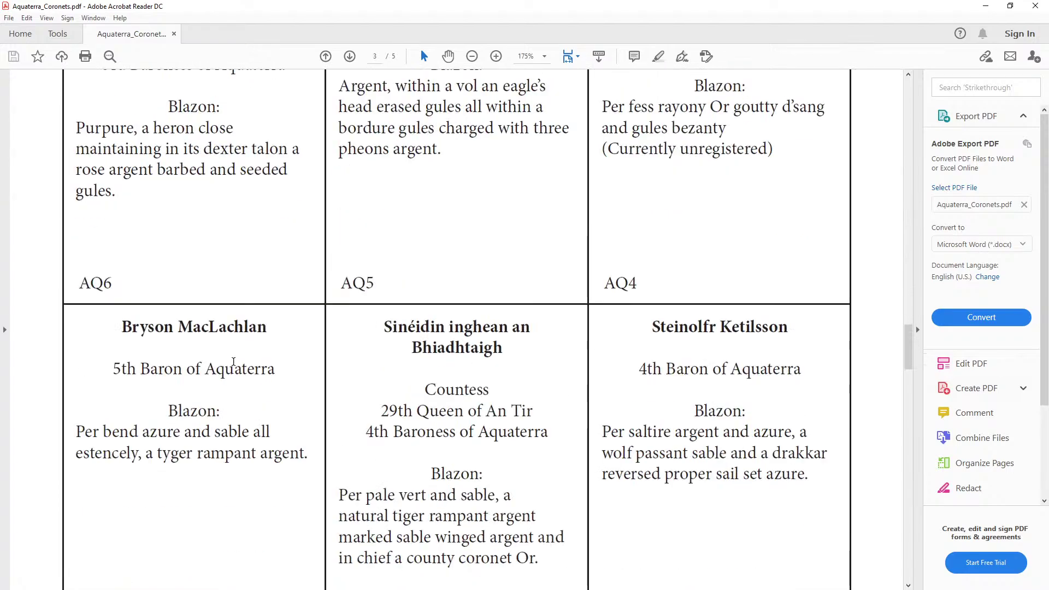
scroll(234, 362, "down", 12)
scroll(233, 363, "up", 2)
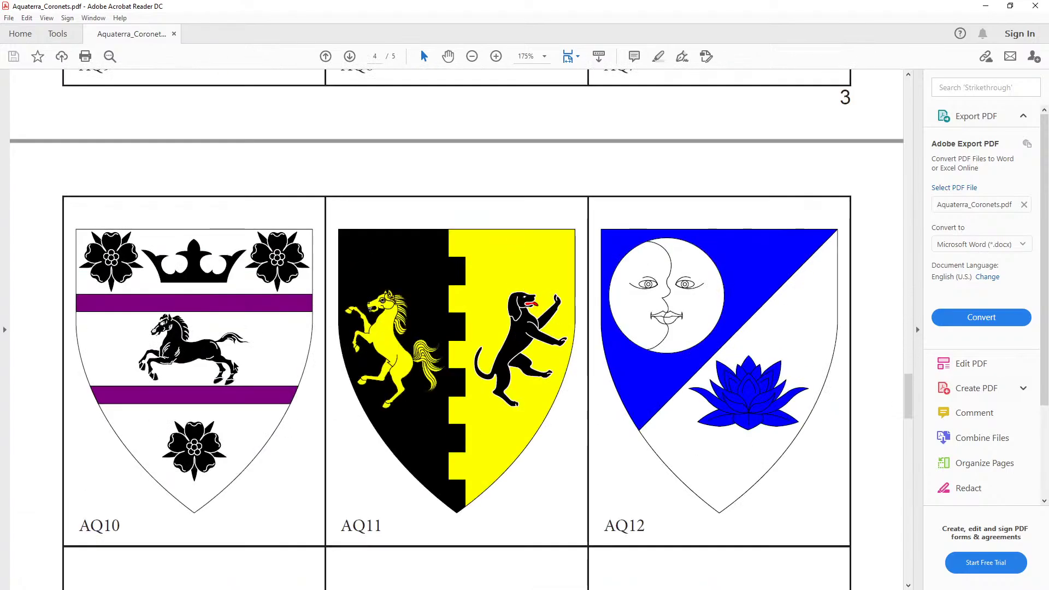
scroll(234, 363, "down", 6)
scroll(233, 362, "up", 3)
scroll(235, 365, "down", 6)
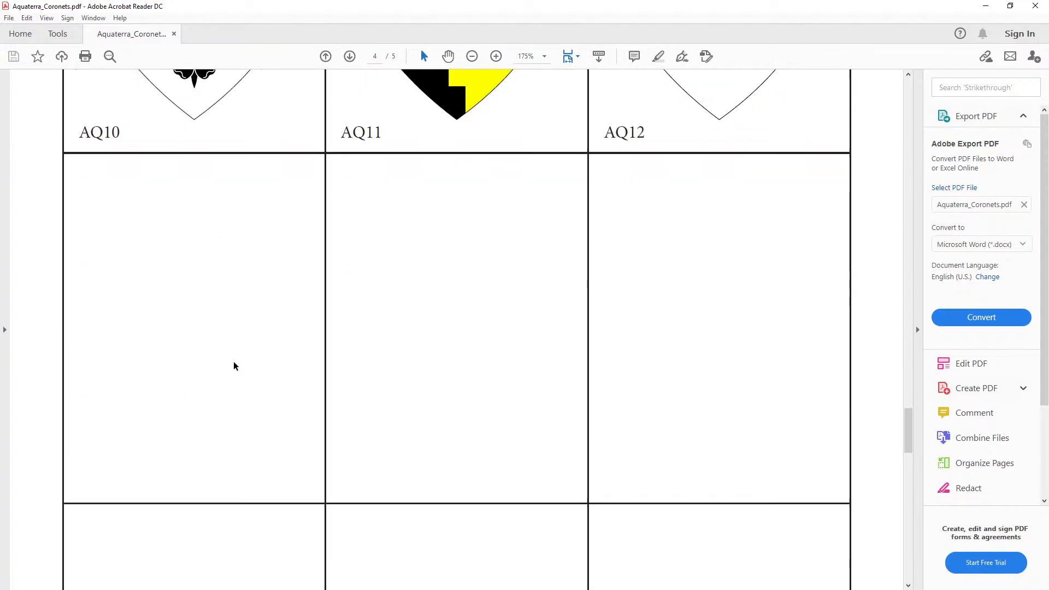
scroll(235, 366, "down", 6)
scroll(234, 365, "up", 5)
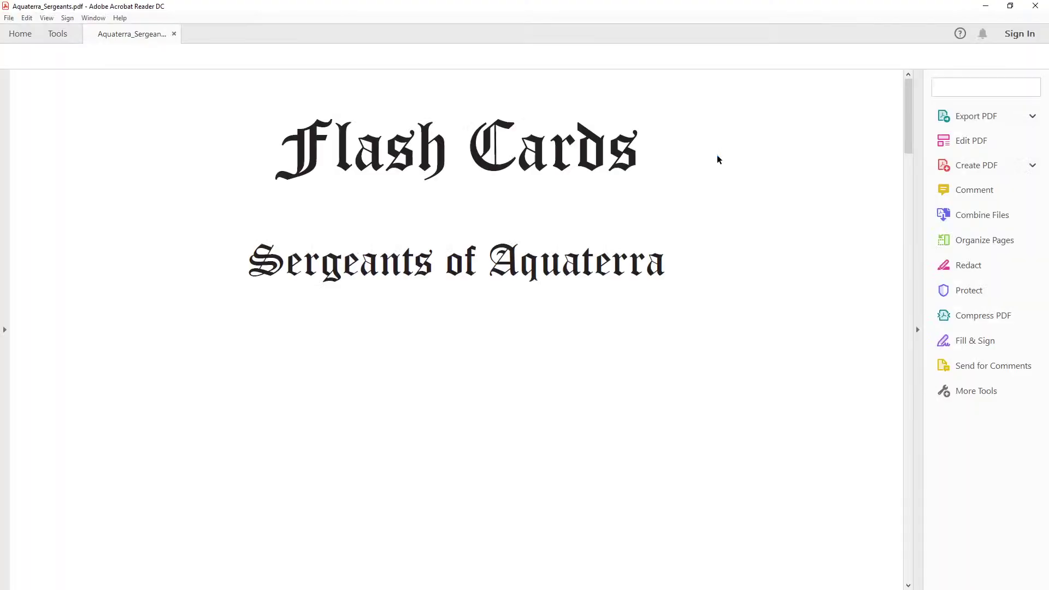
Scroll through Branch_Flash_Cards.pdf to the College of Lyonsmarche card on page 13
scroll(467, 246, "down", 15)
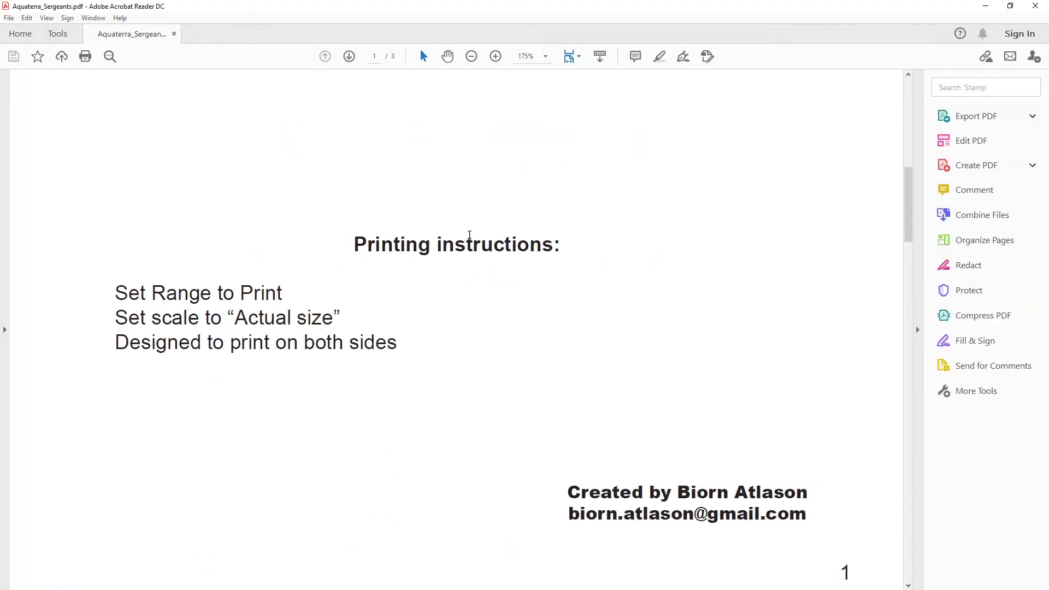
scroll(470, 239, "down", 5)
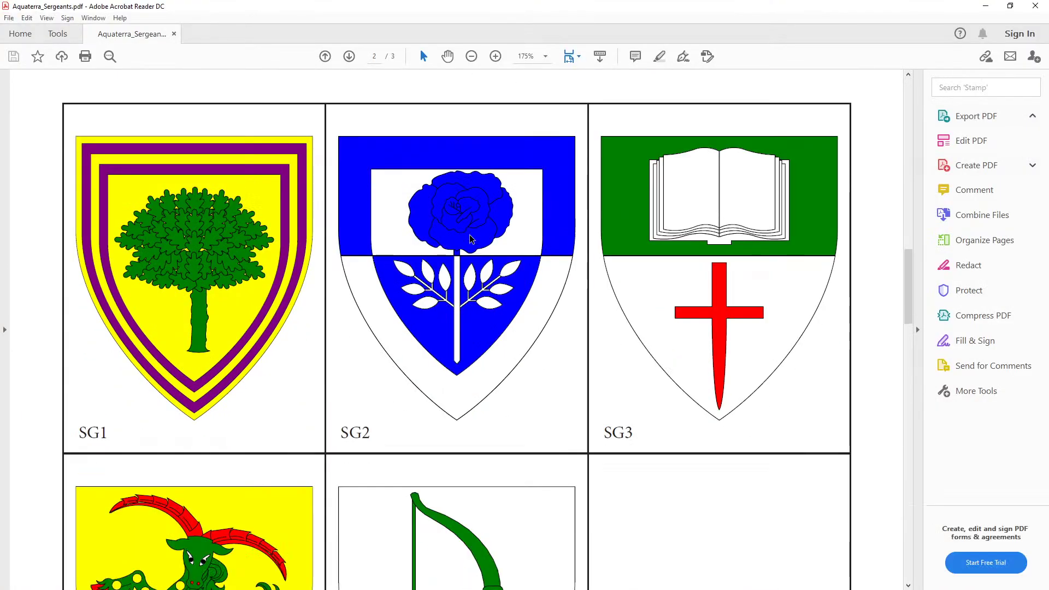
scroll(470, 239, "down", 4)
scroll(469, 239, "up", 2)
scroll(472, 235, "down", 10)
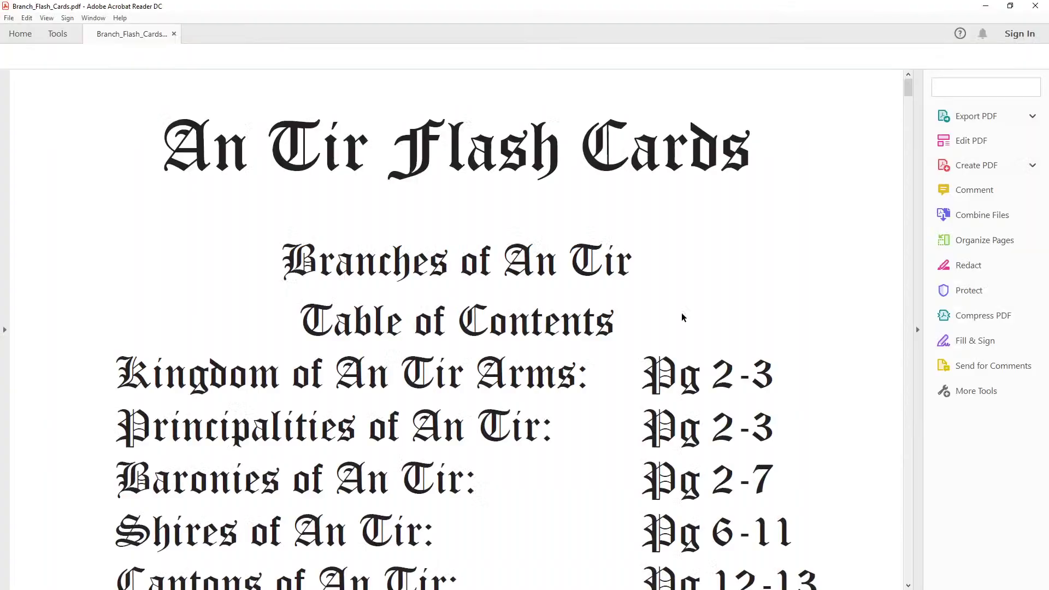
scroll(682, 310, "down", 15)
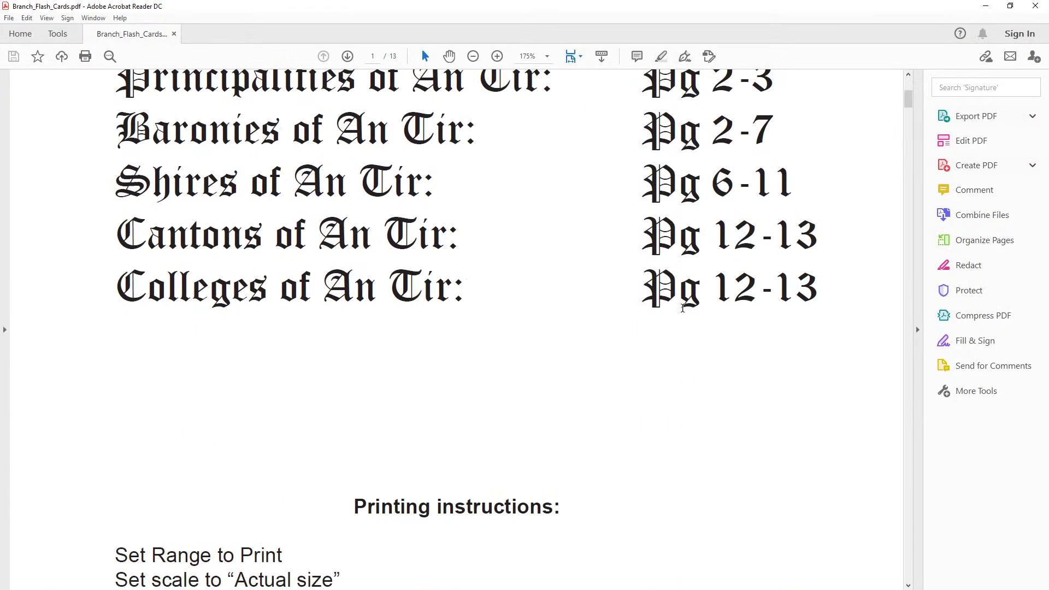
scroll(683, 310, "down", 10)
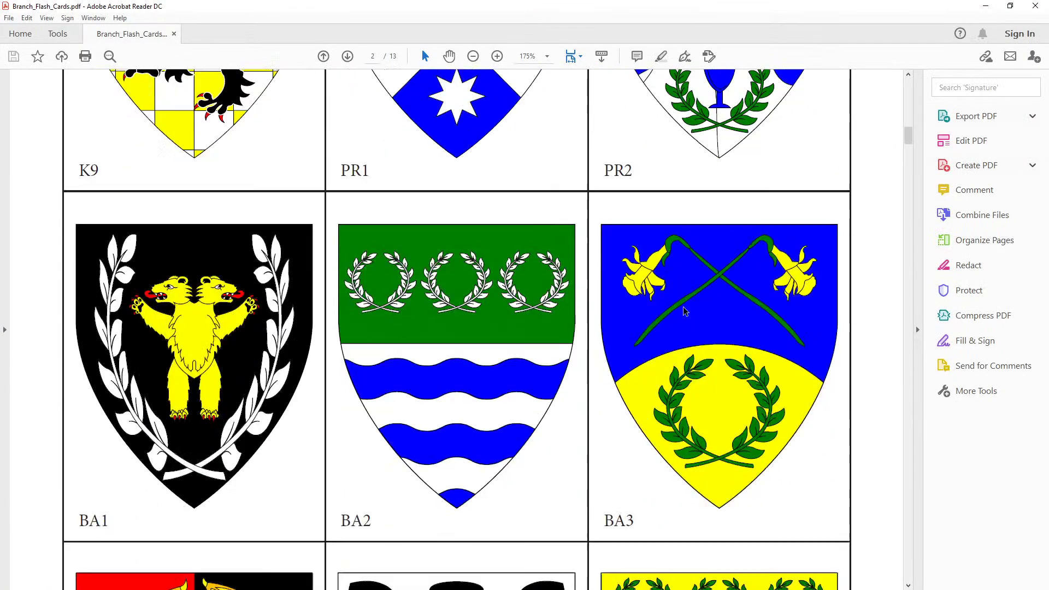
scroll(684, 310, "down", 20)
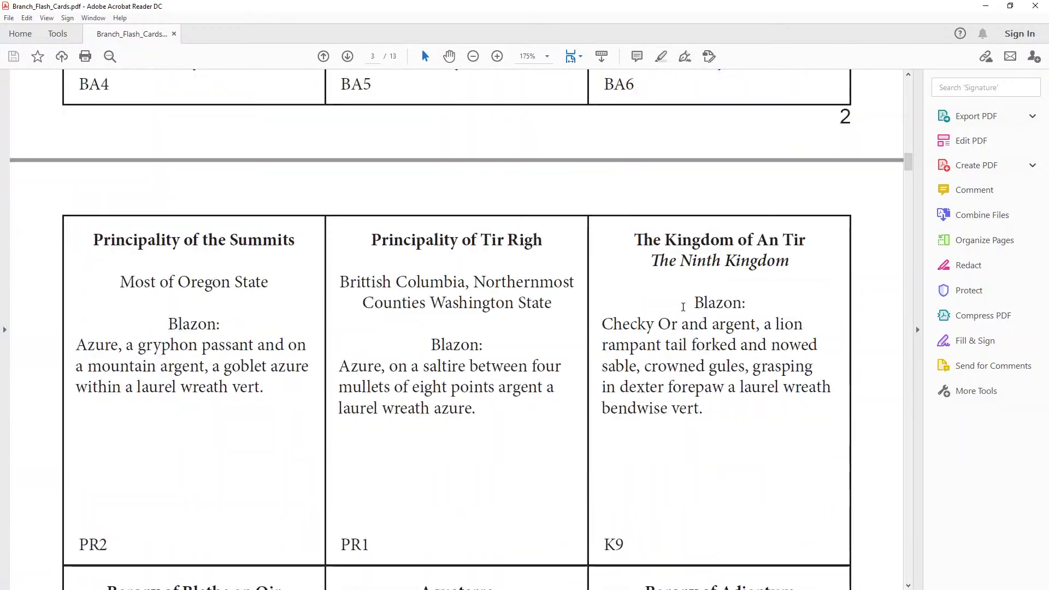
scroll(683, 311, "down", 20)
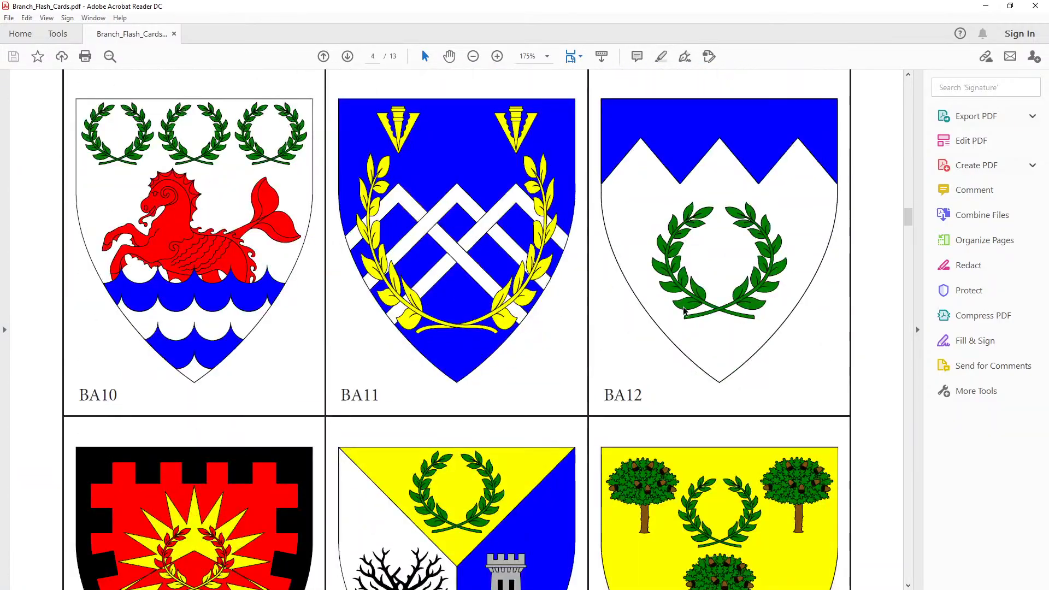
scroll(683, 310, "down", 20)
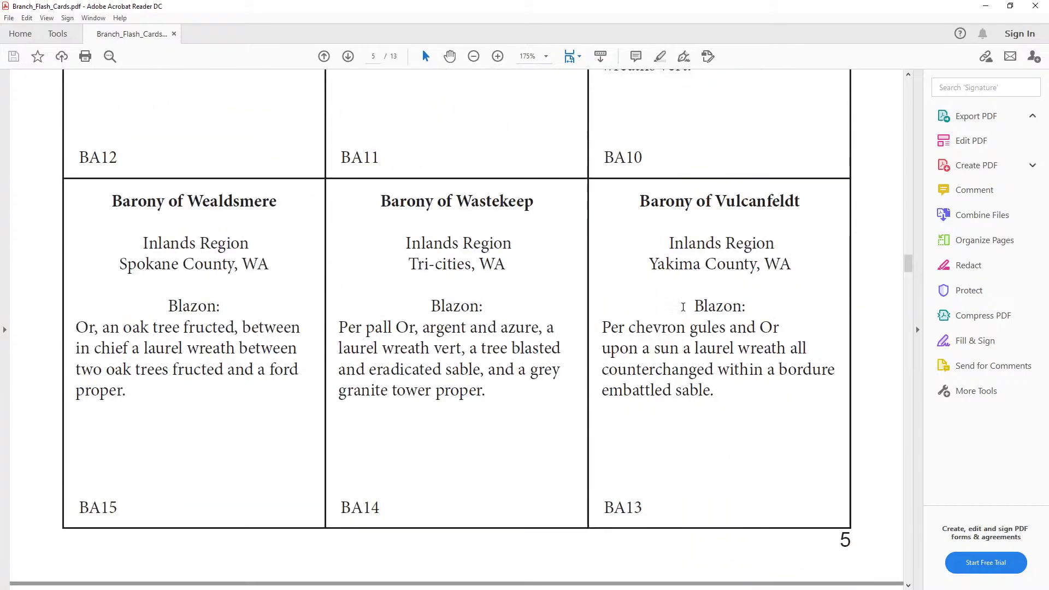
scroll(683, 311, "down", 20)
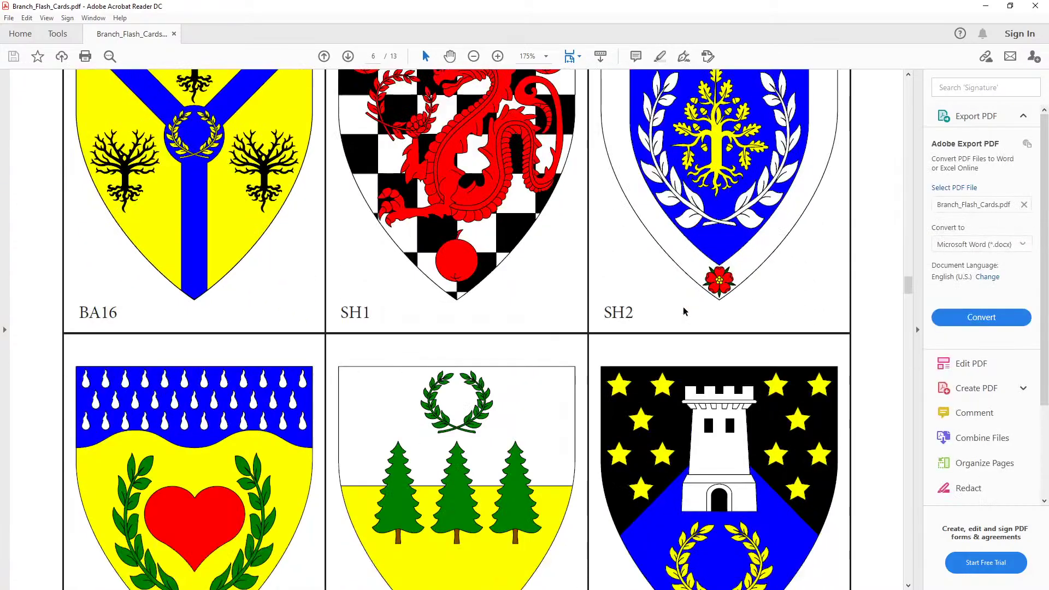
scroll(683, 311, "down", 20)
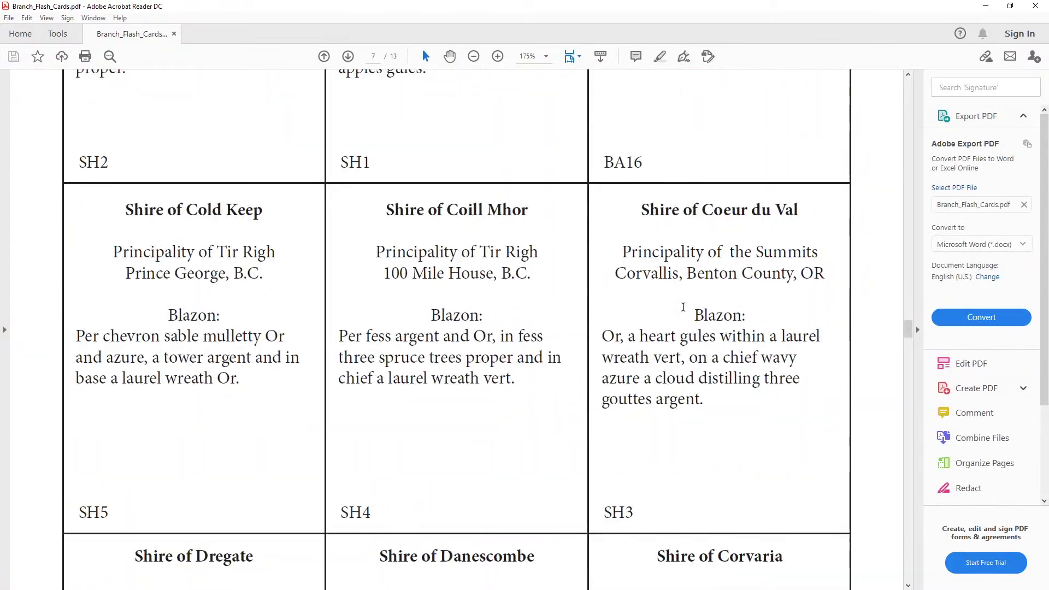
scroll(683, 310, "down", 20)
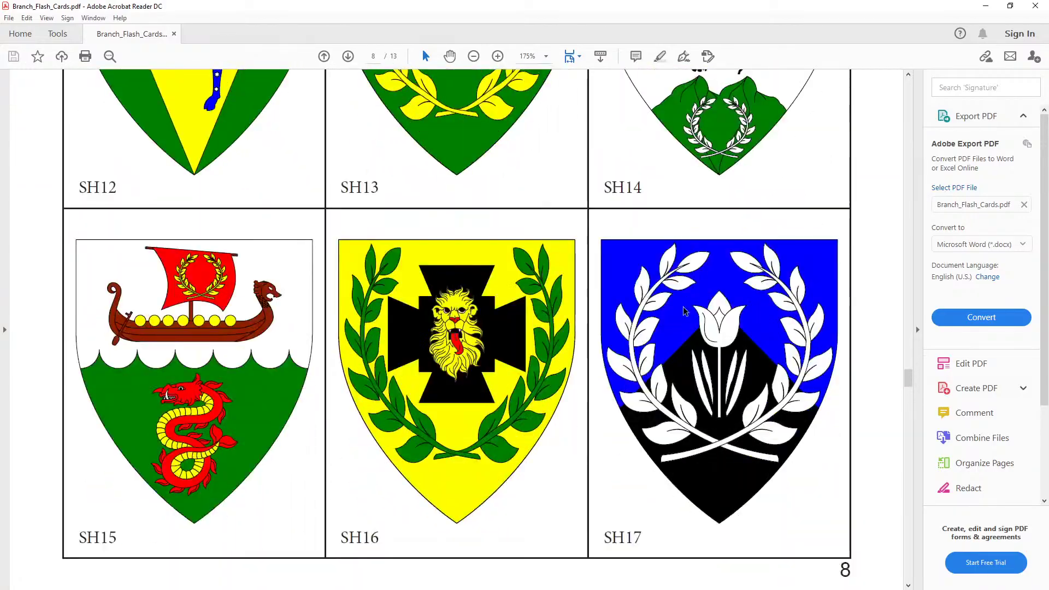
scroll(682, 308, "down", 20)
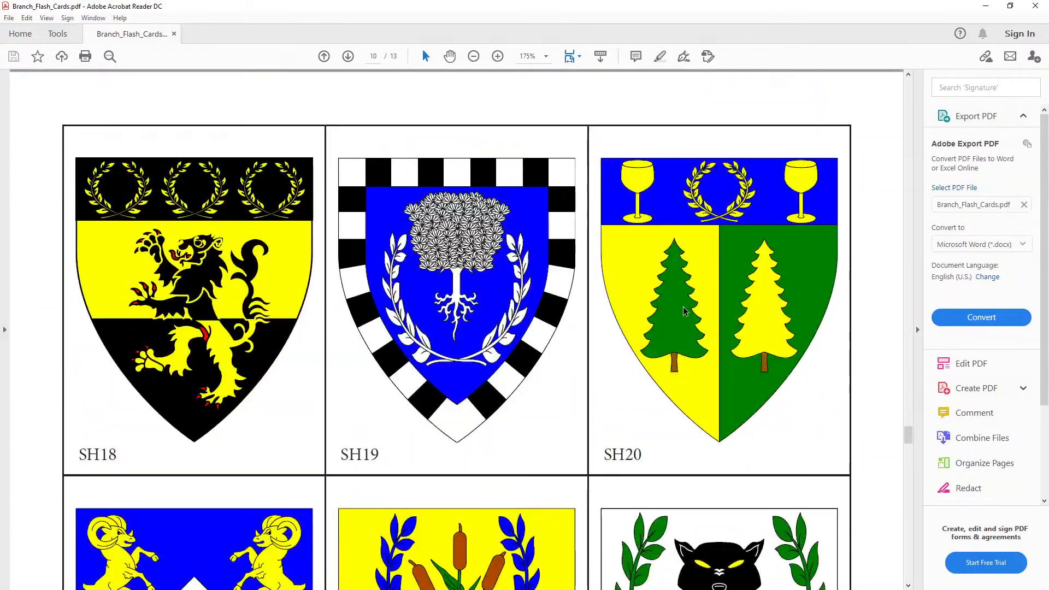
scroll(682, 308, "down", 15)
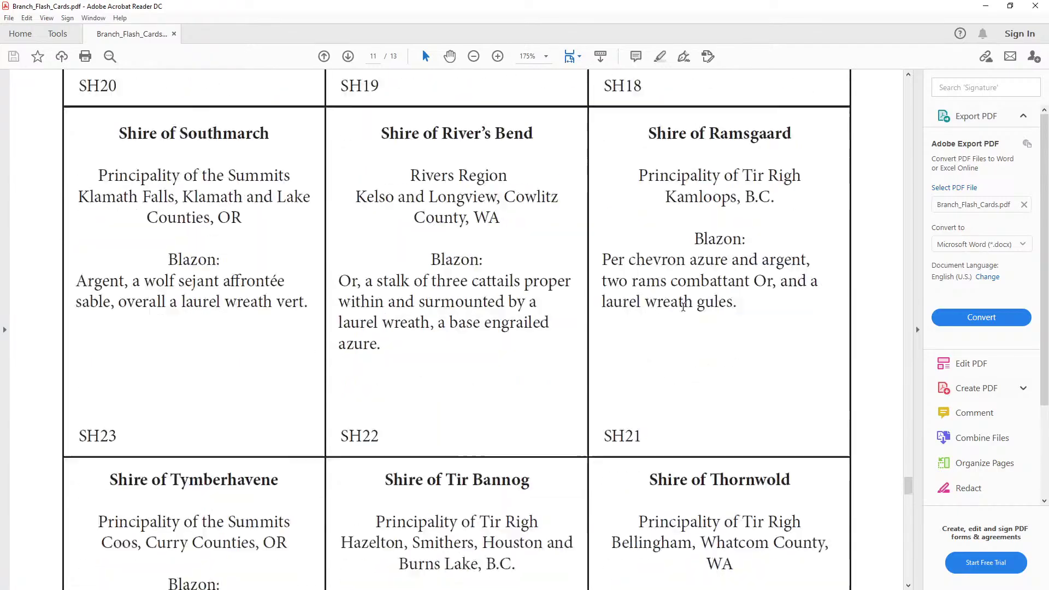
scroll(683, 312, "down", 15)
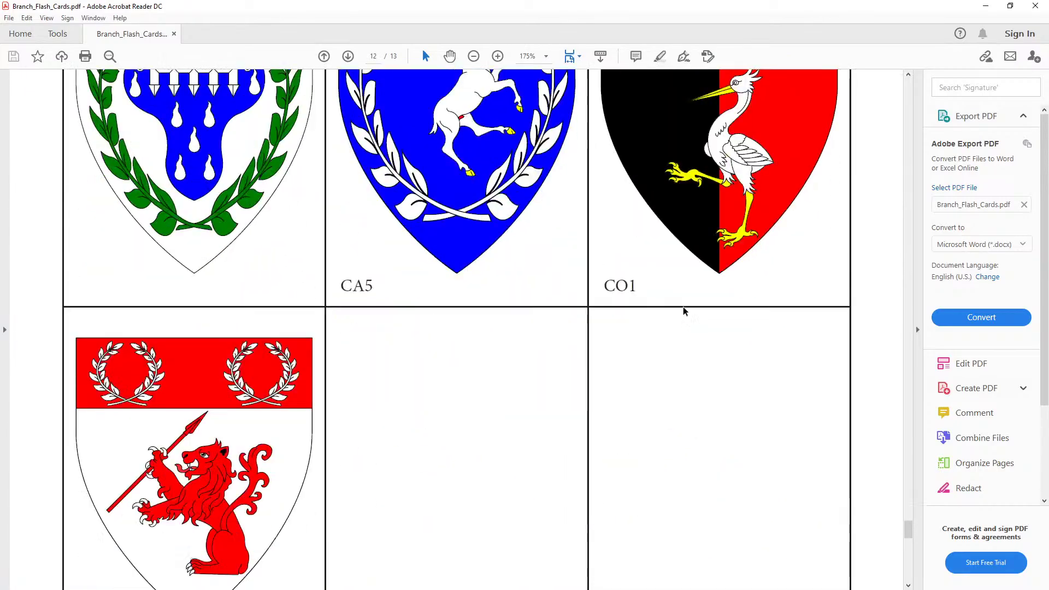
scroll(682, 312, "down", 12)
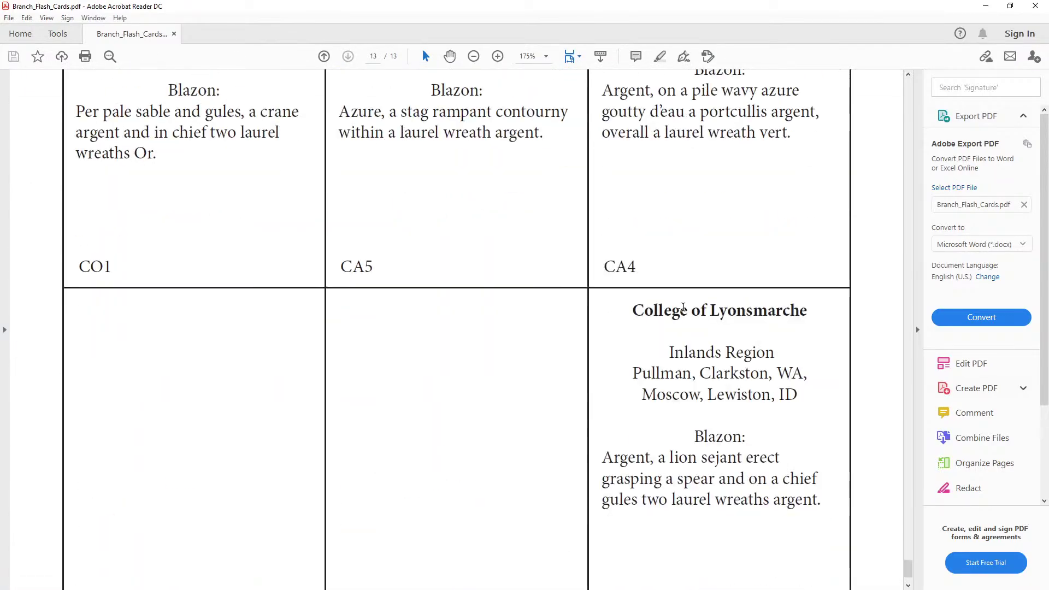
scroll(683, 312, "up", 12)
scroll(684, 312, "up", 10)
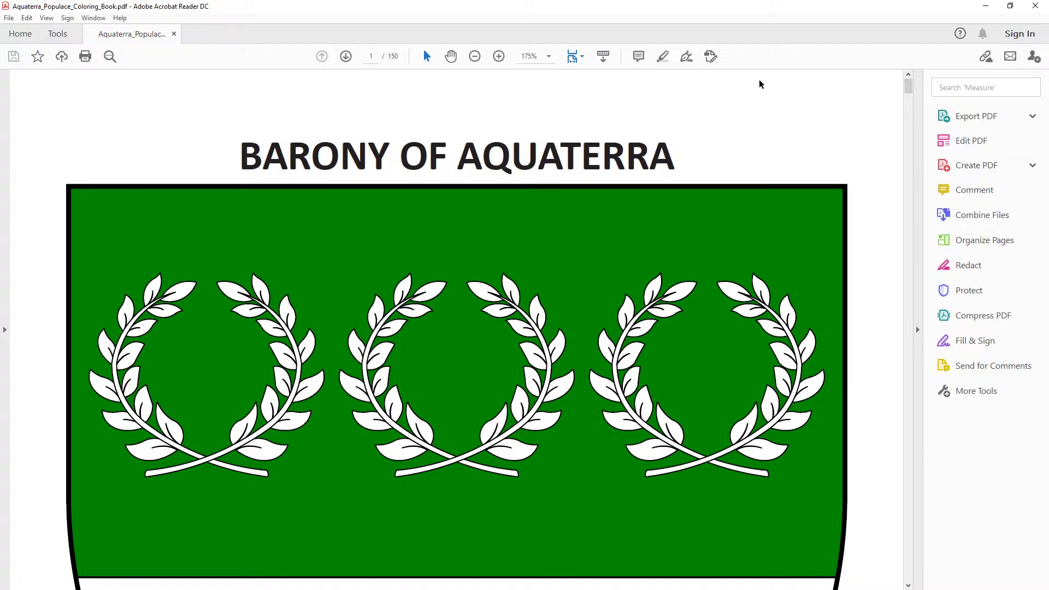
scroll(754, 88, "down", 15)
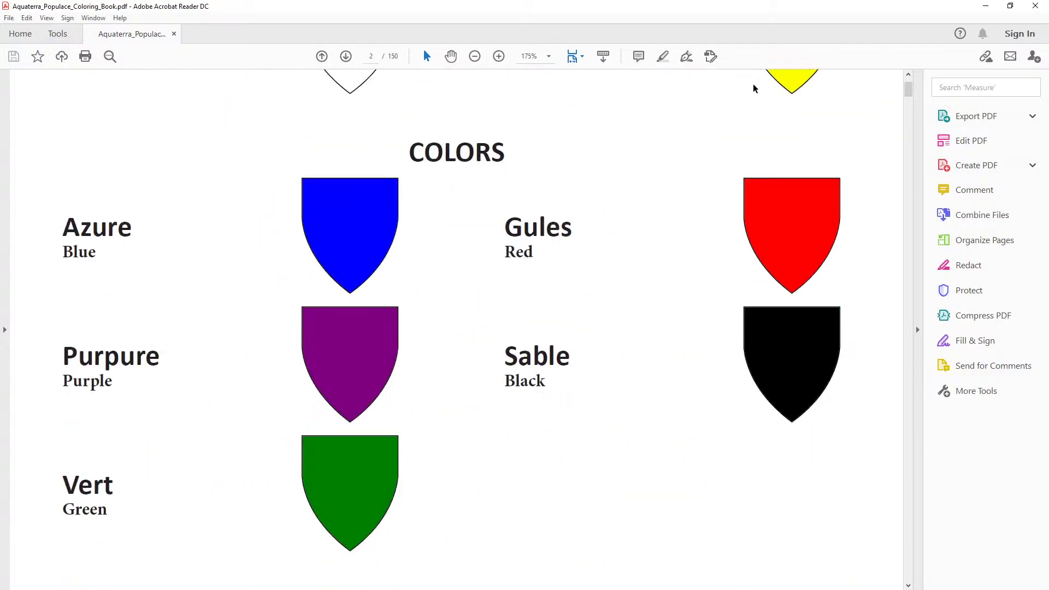
Search the coloring book for 'cotised' and go back to the page 116 match
scroll(754, 89, "down", 3)
key("ctrl+f")
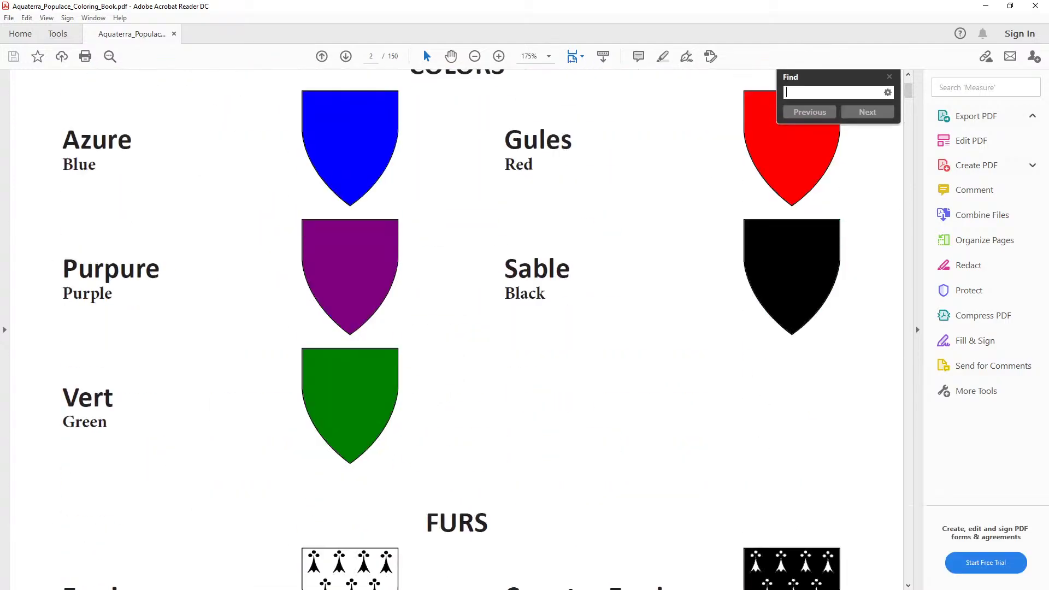
type("cotised")
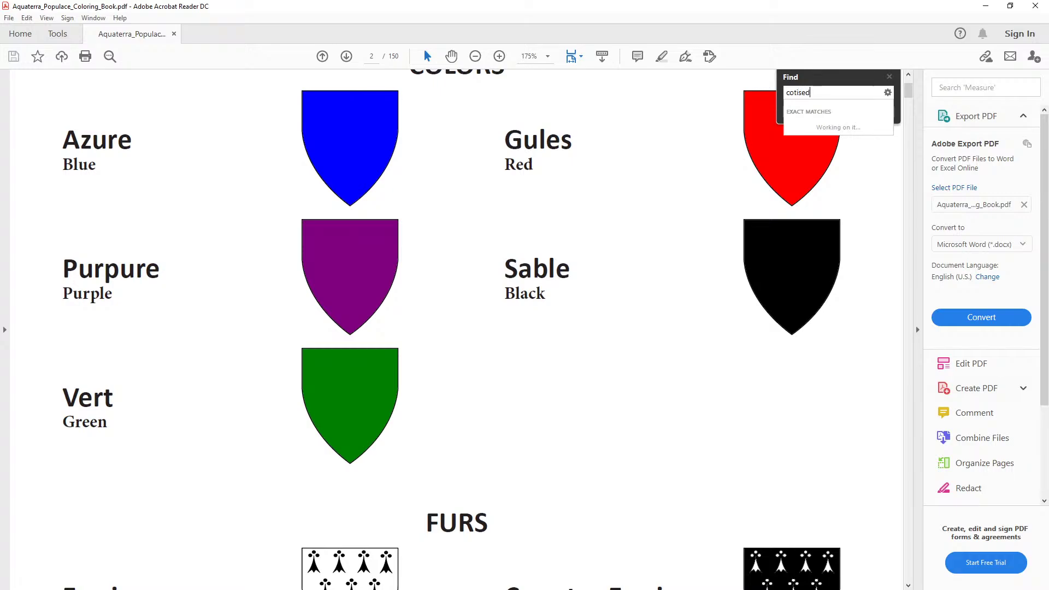
key("Return")
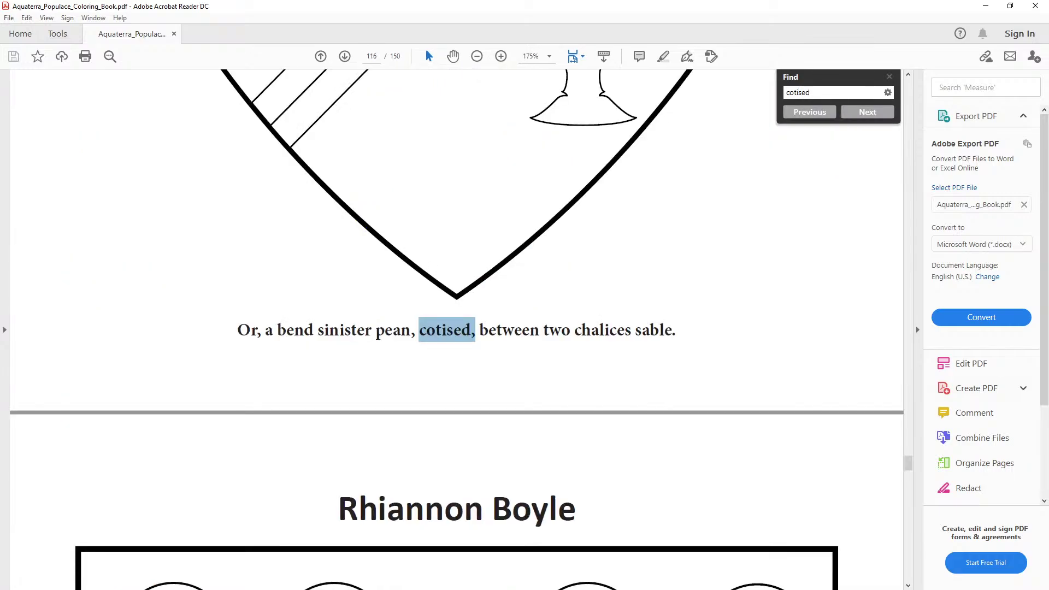
scroll(389, 345, "up", 15)
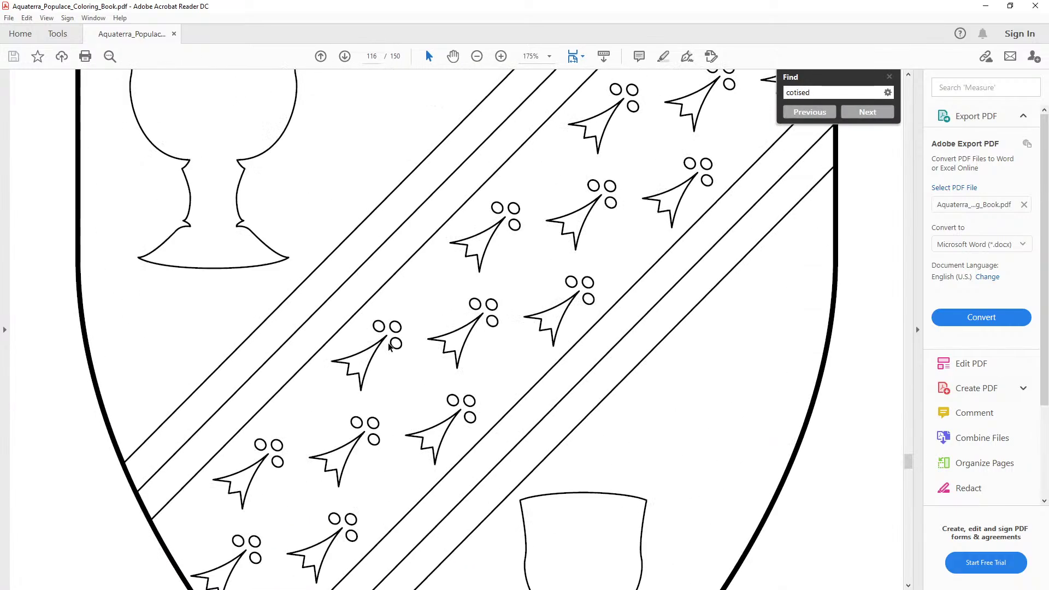
scroll(389, 347, "up", 1)
scroll(421, 403, "down", 1)
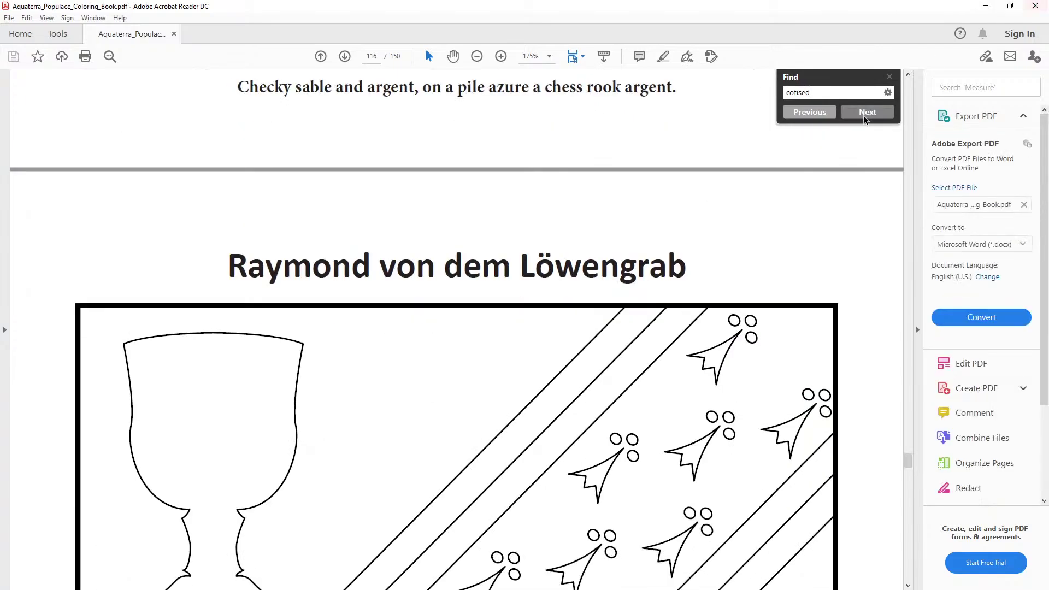
left_click(829, 112)
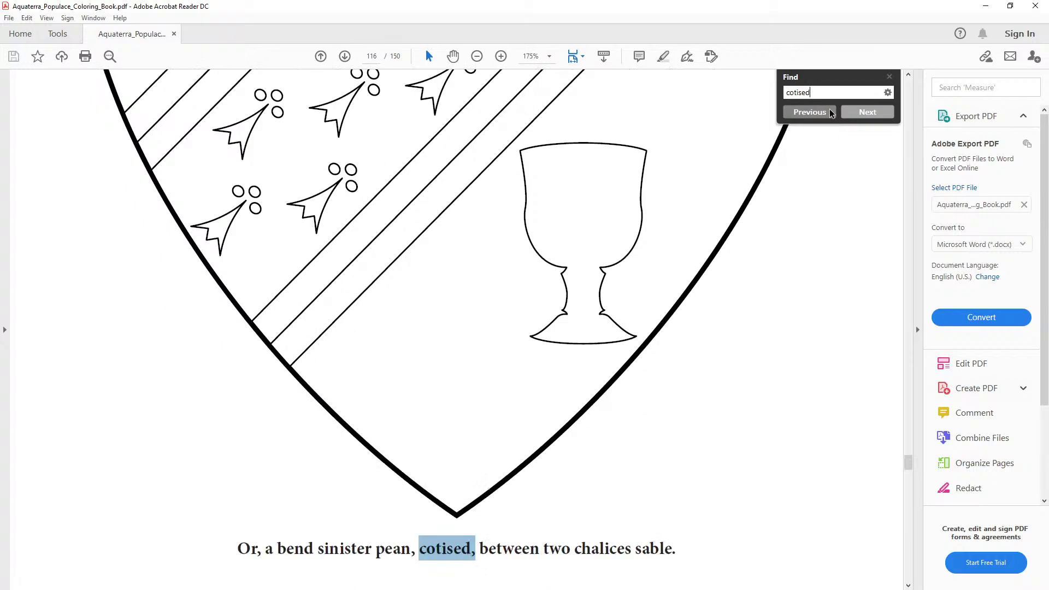
Close Acrobat Reader DC to return to Illustrator
key("alt+Tab")
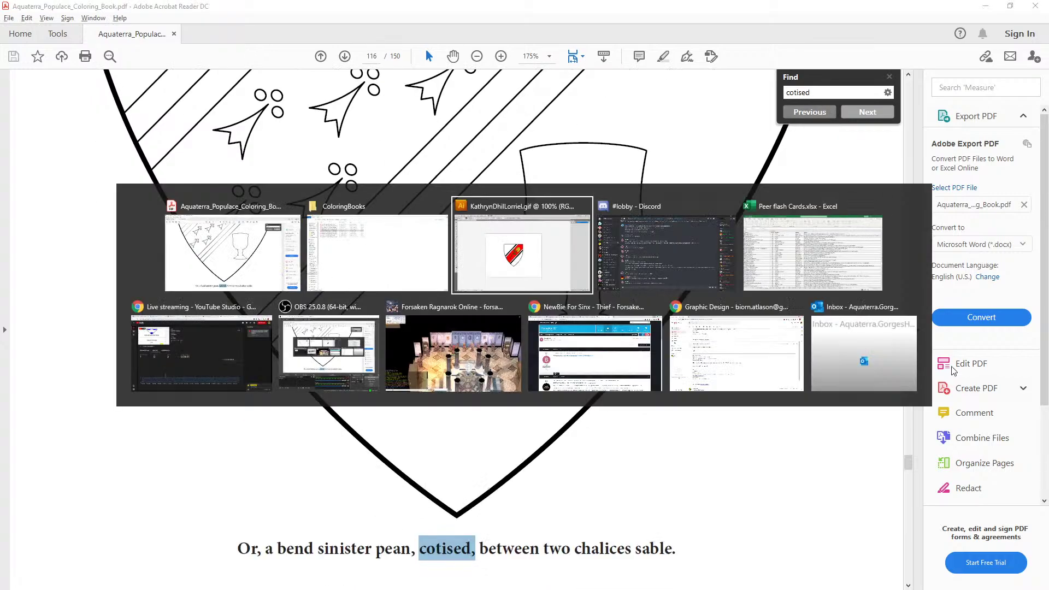
key("Escape")
scroll(702, 368, "up", 5)
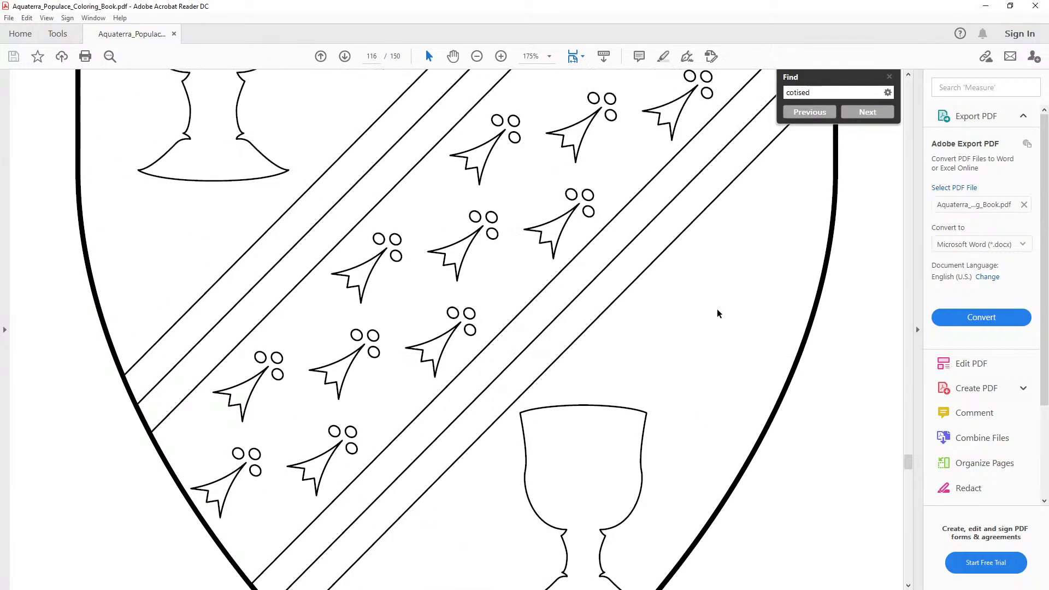
scroll(594, 262, "up", 5)
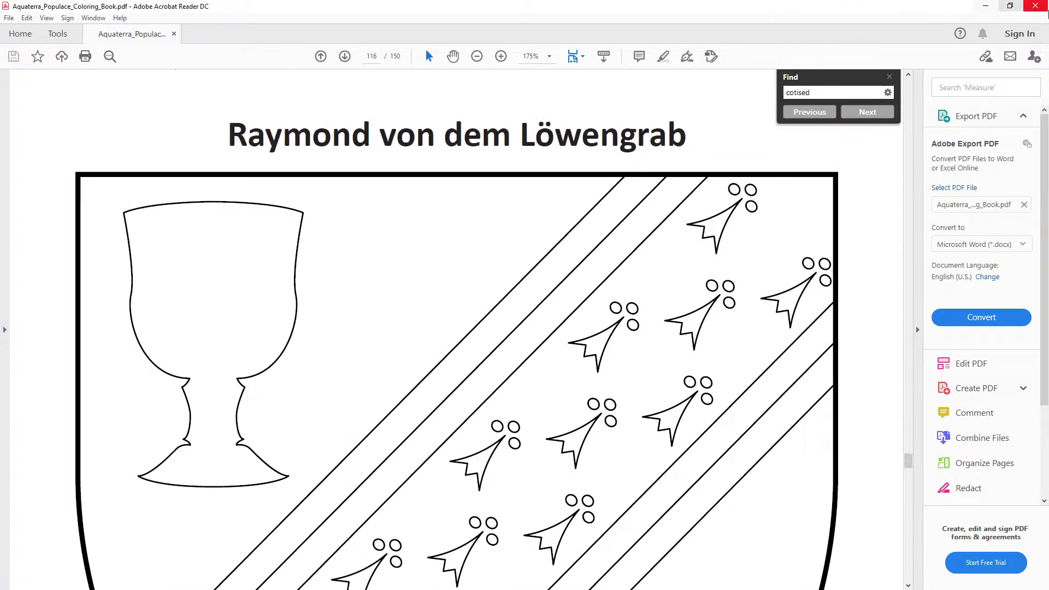
left_click(1037, 6)
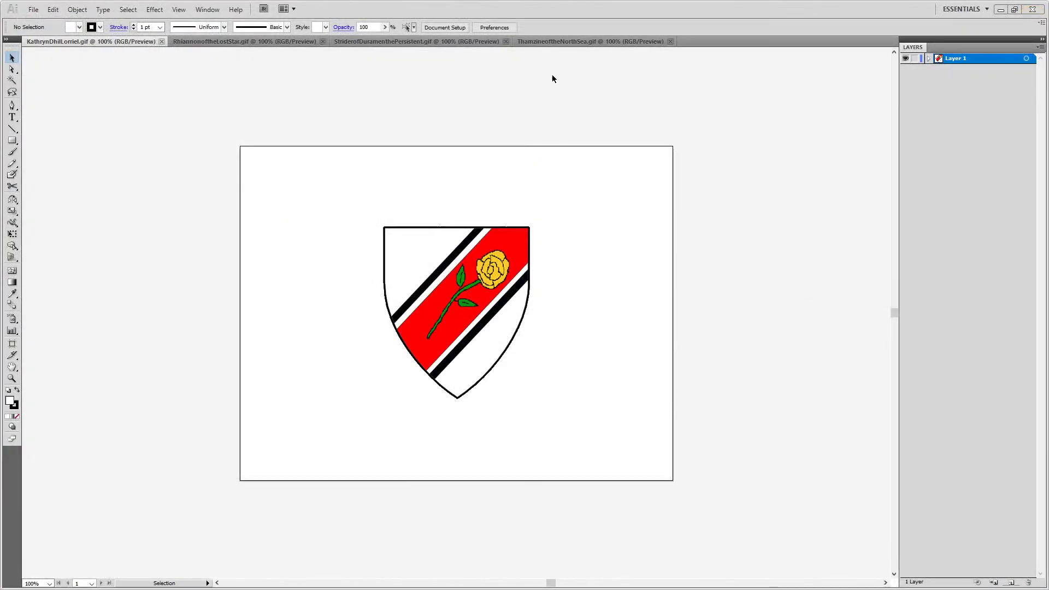
In the Open dialog, switch the Look in location to the Heraldry (N:) drive
key("ctrl+o")
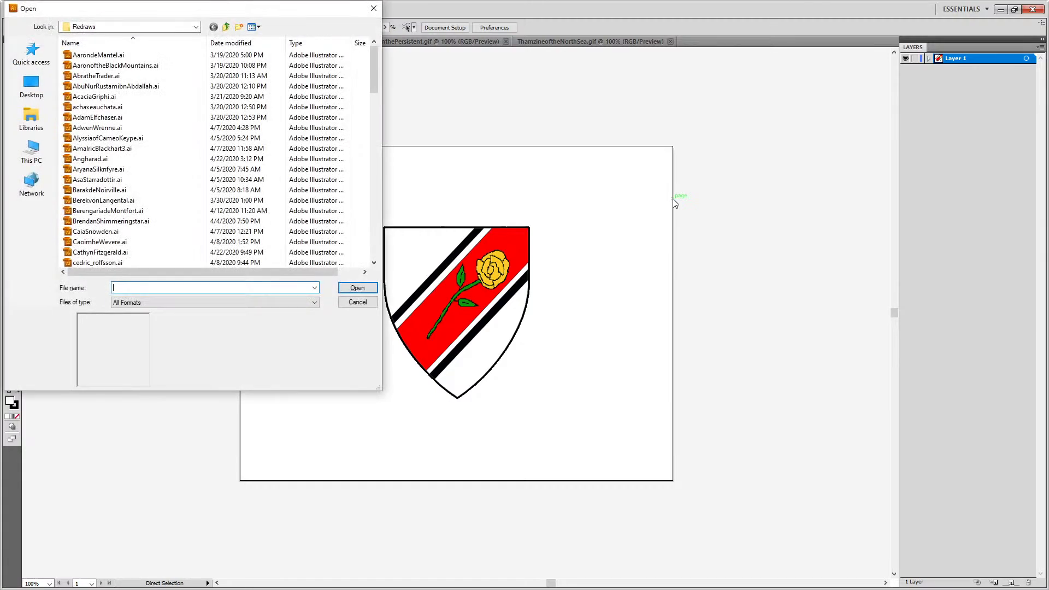
left_click(226, 27)
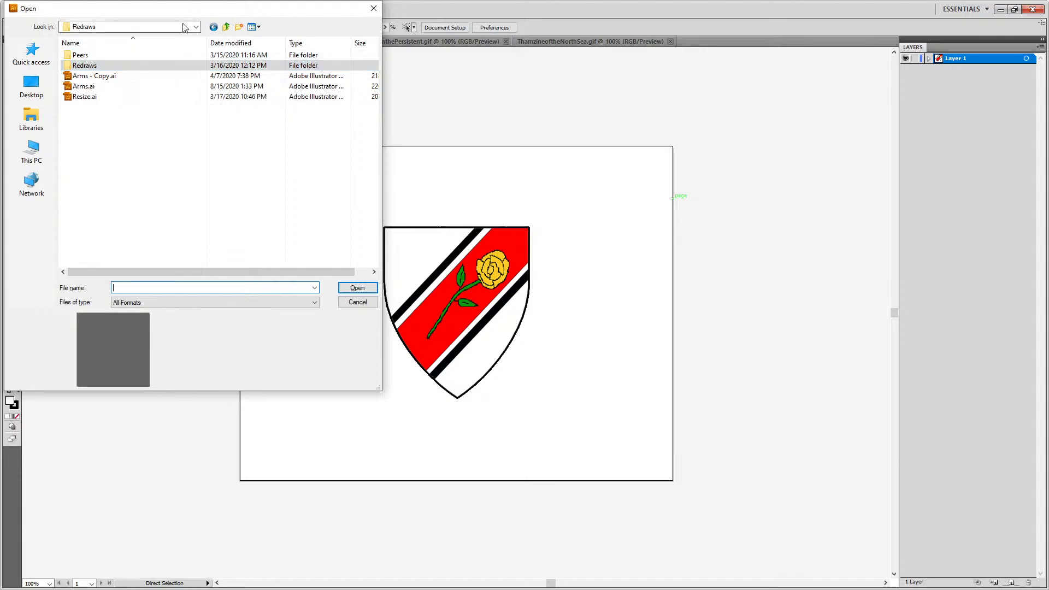
left_click(224, 29)
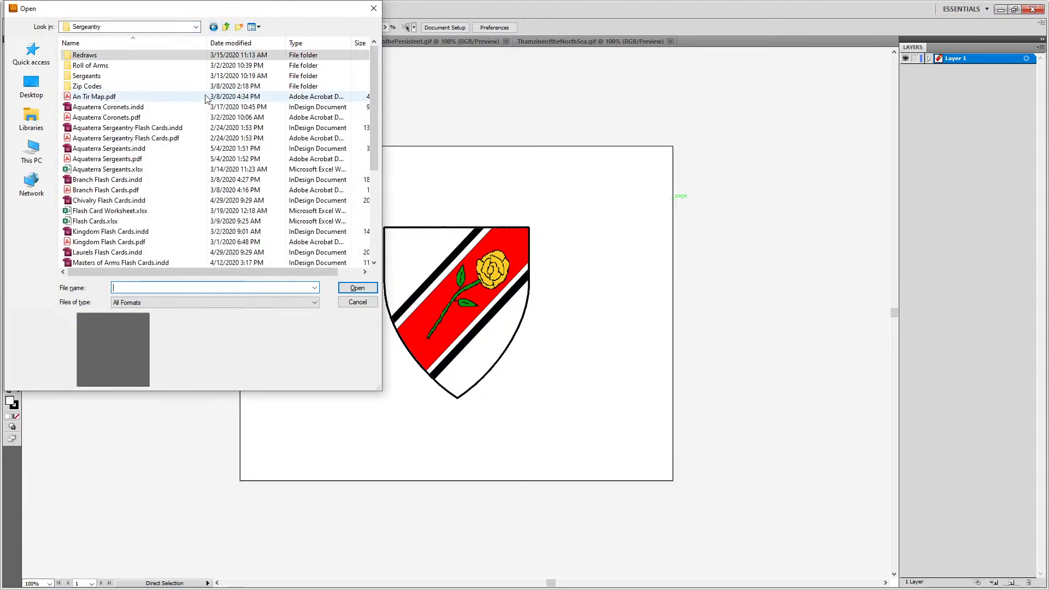
scroll(206, 98, "down", 5)
scroll(206, 98, "up", 5)
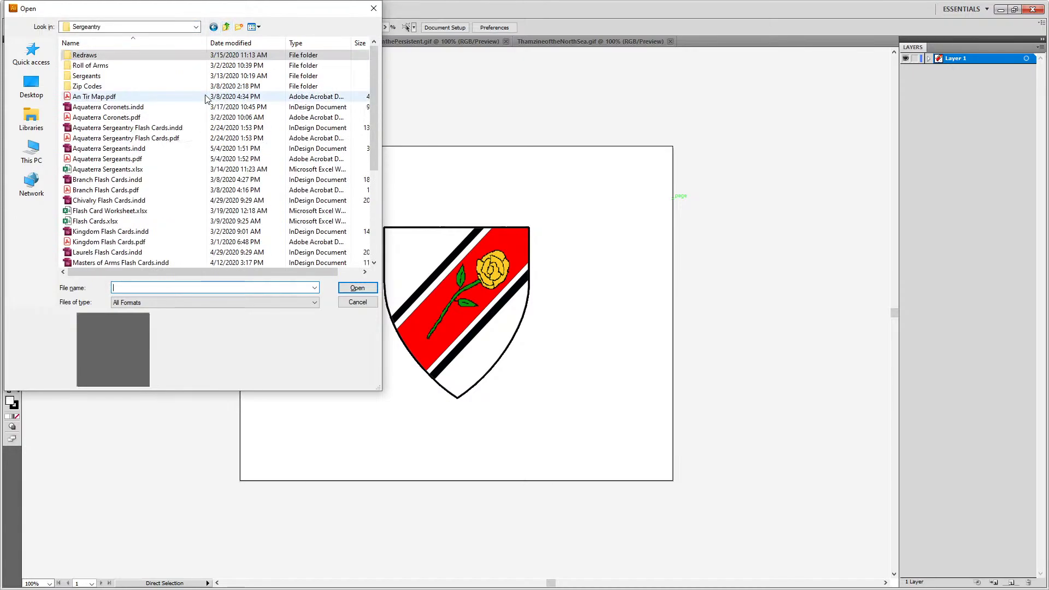
left_click(226, 27)
scroll(85, 170, "up", 2)
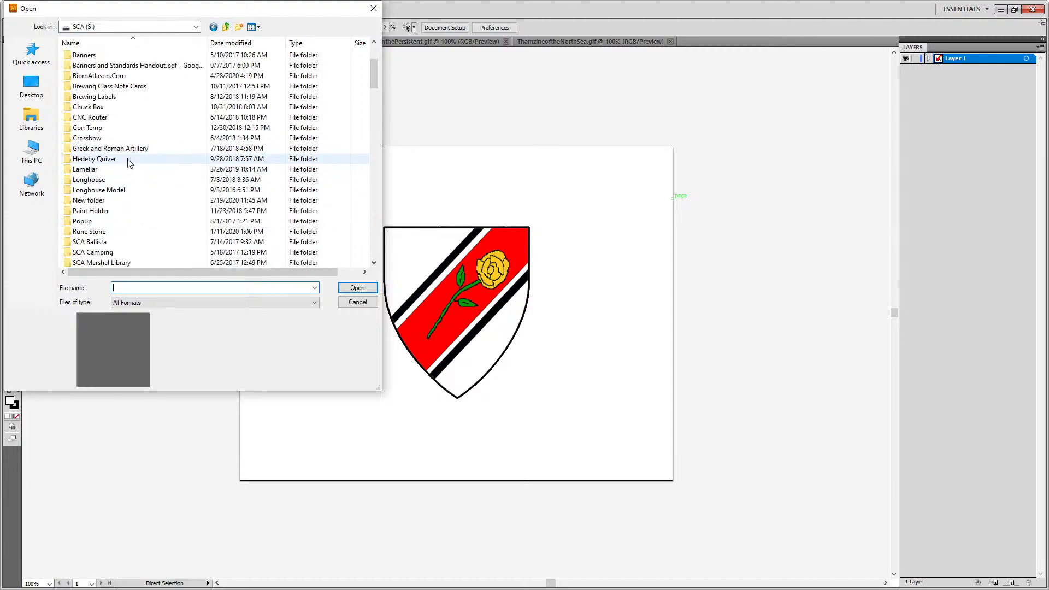
left_click(84, 26)
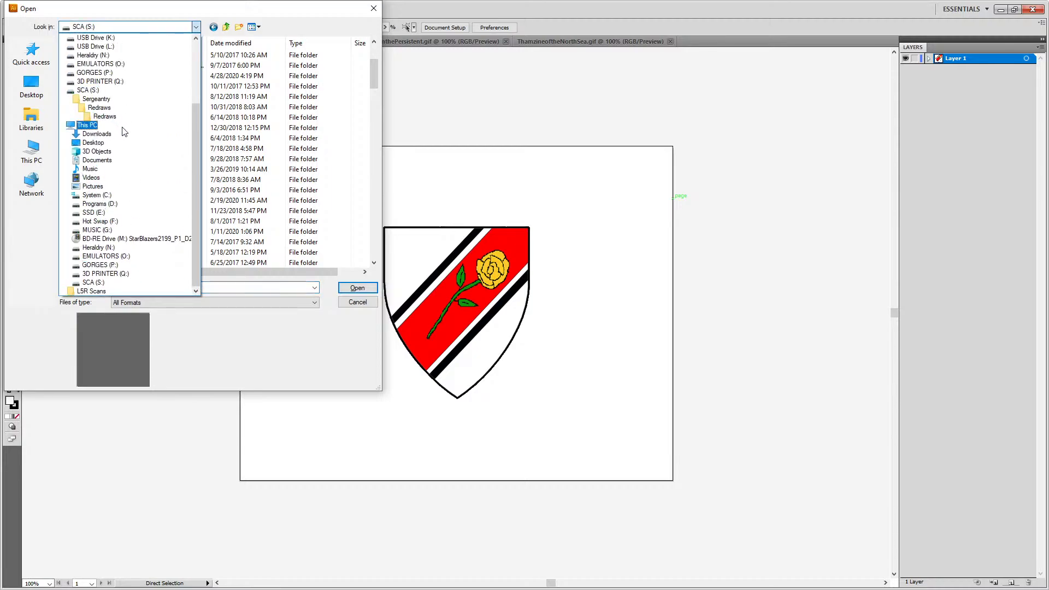
left_click(122, 64)
left_click(131, 27)
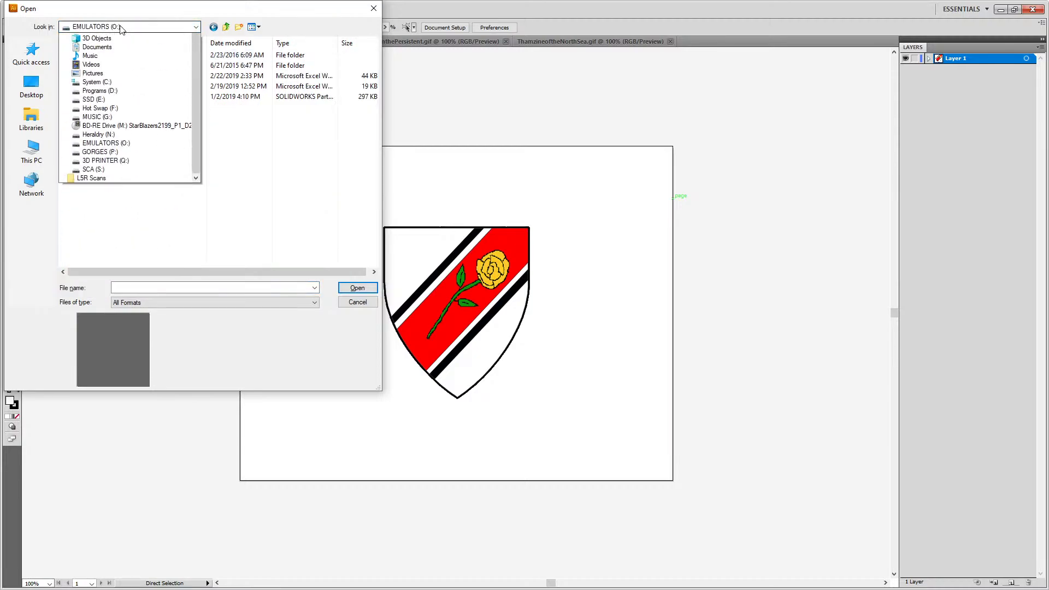
left_click(100, 60)
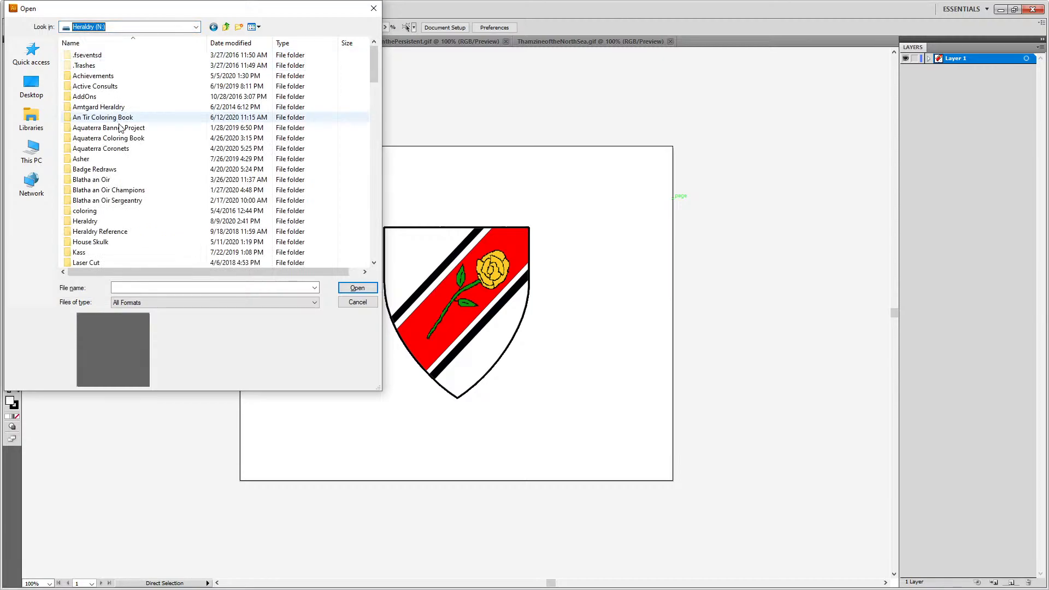
Open Raymond_von_dem_Lowengrab_Mar20.ai from Aquaterra Coloring Book > Roll of Arms
left_click(108, 213)
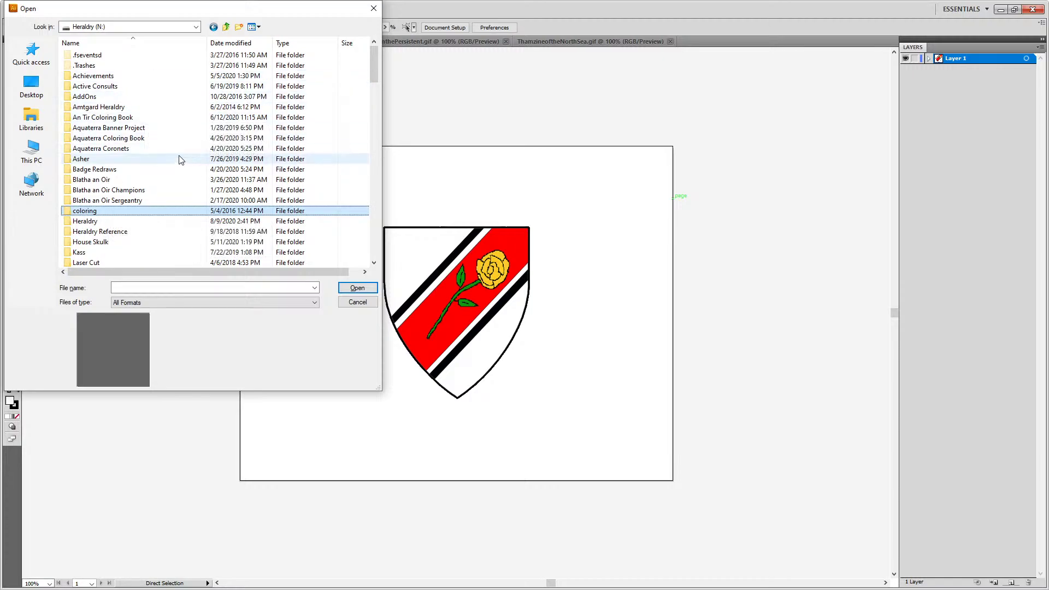
double_click(152, 138)
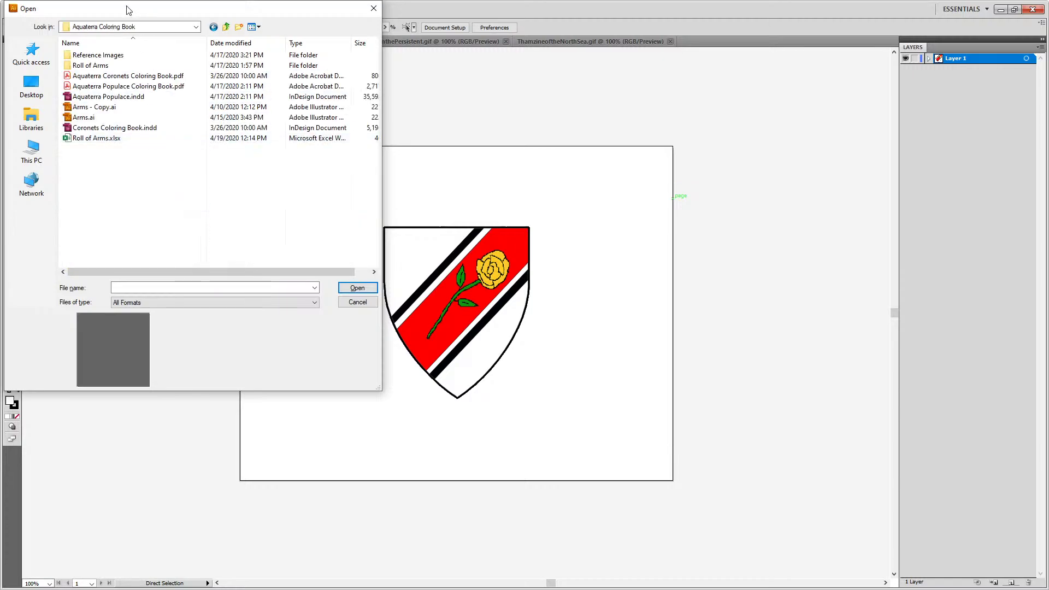
double_click(90, 66)
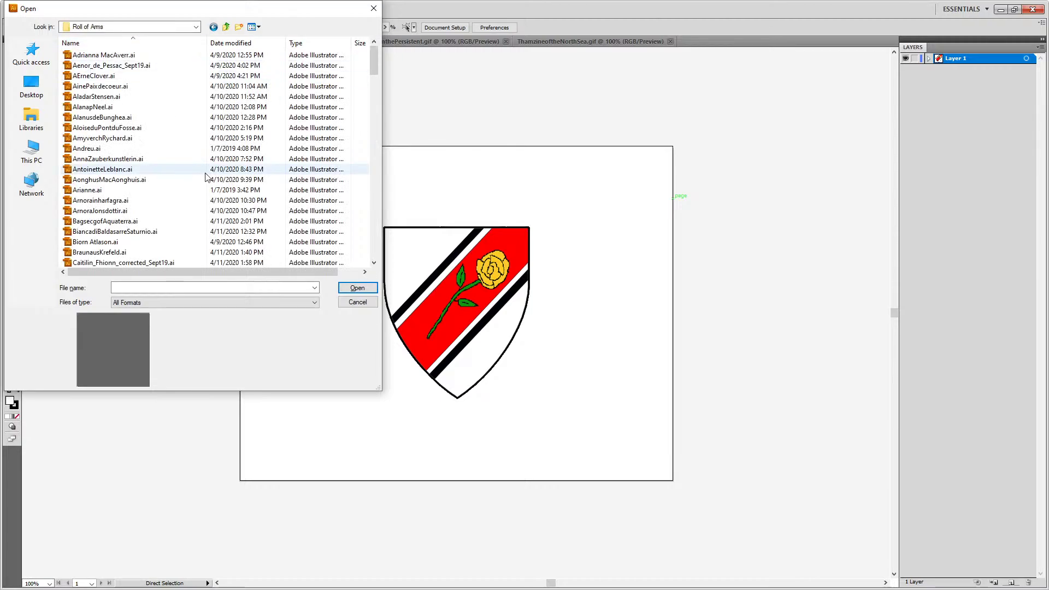
scroll(205, 173, "down", 20)
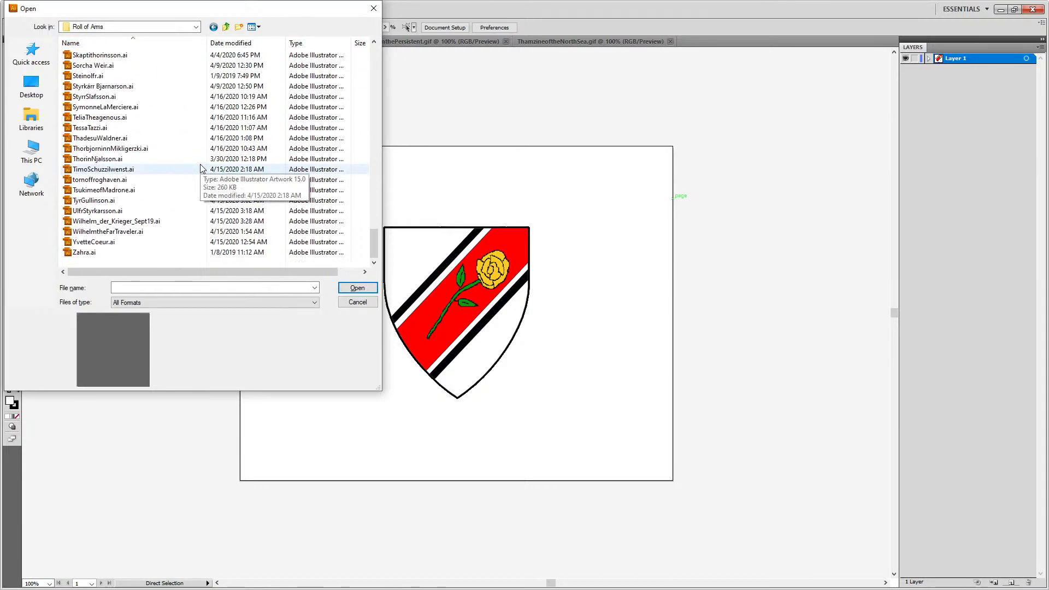
scroll(202, 168, "up", 3)
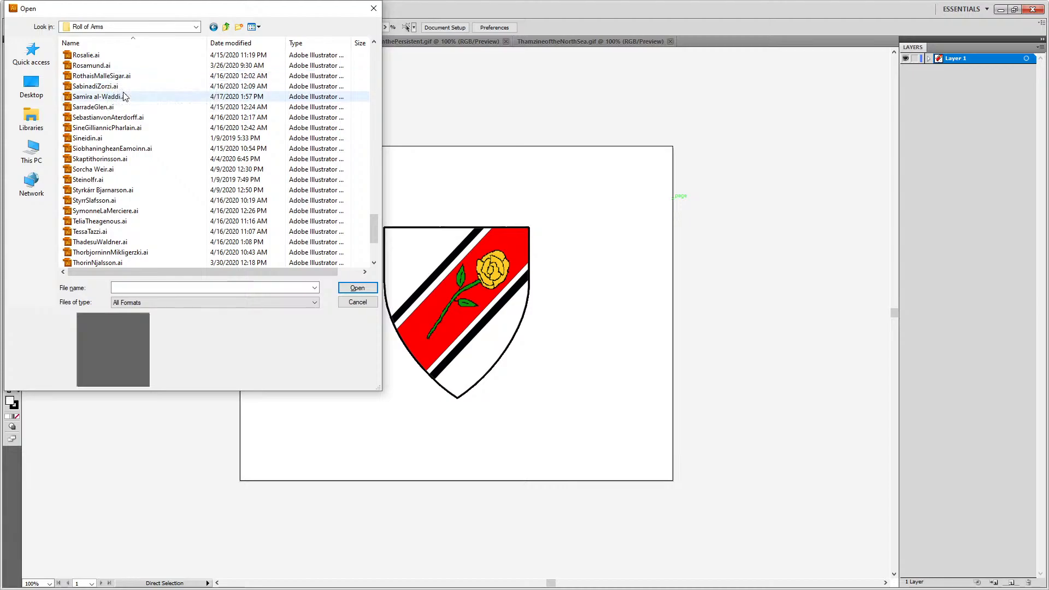
scroll(116, 87, "up", 3)
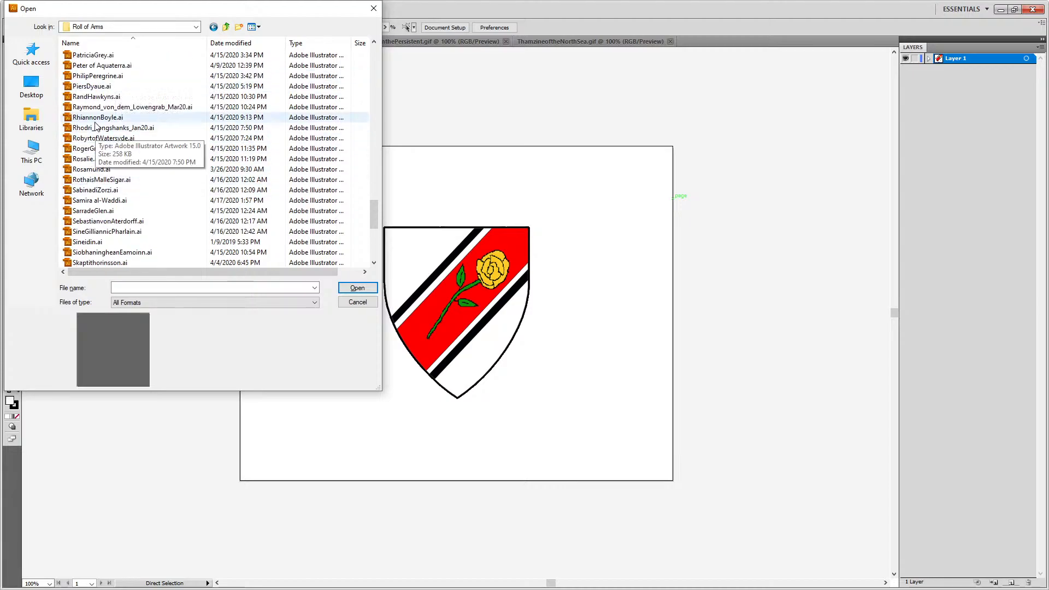
double_click(87, 107)
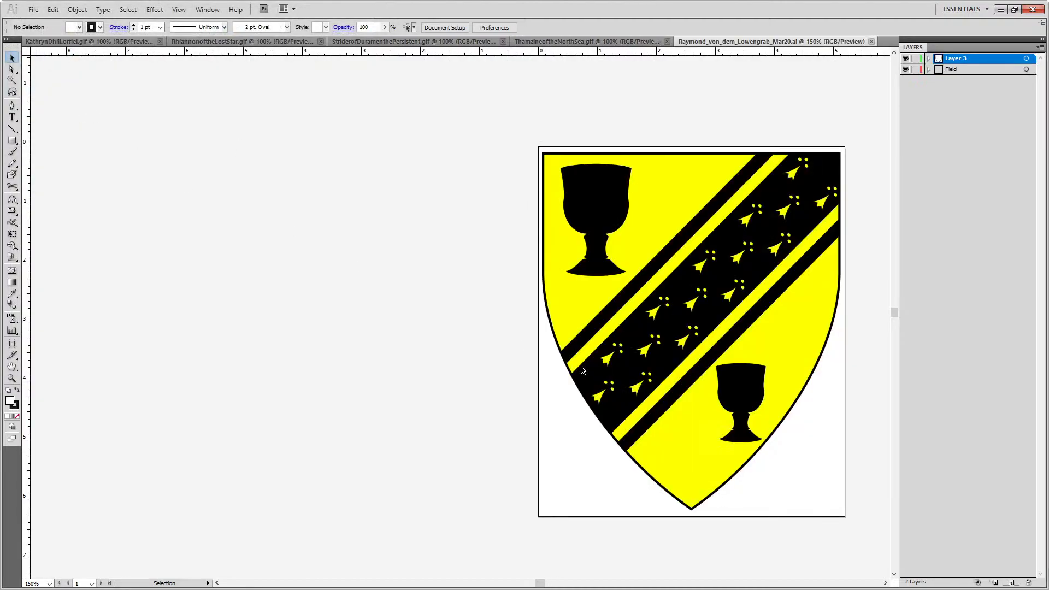
Expand the Field layer and target the three bend and cotise <Path> rows
left_click(935, 70)
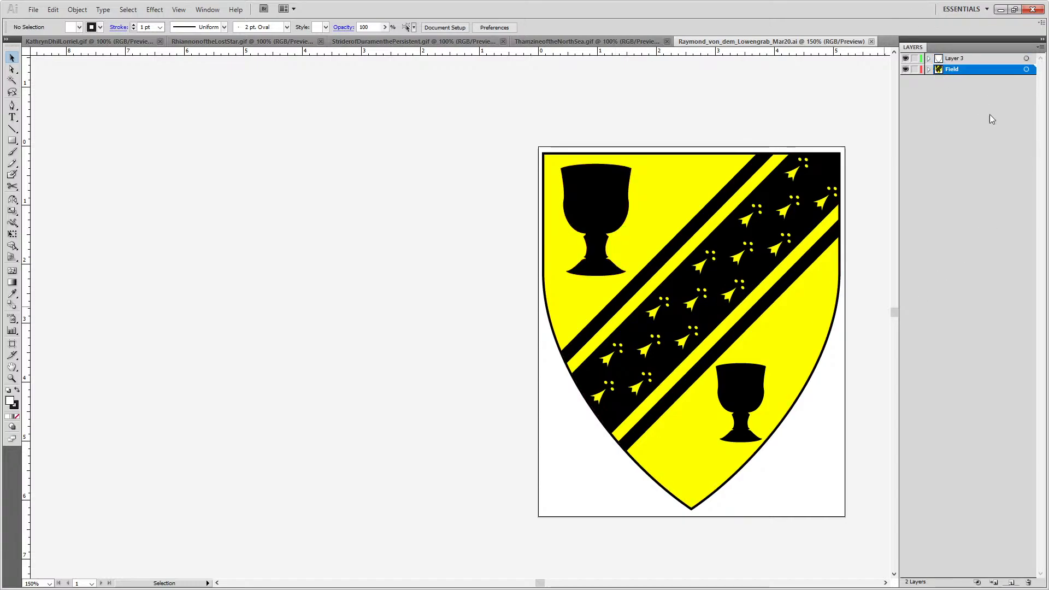
left_click(930, 69)
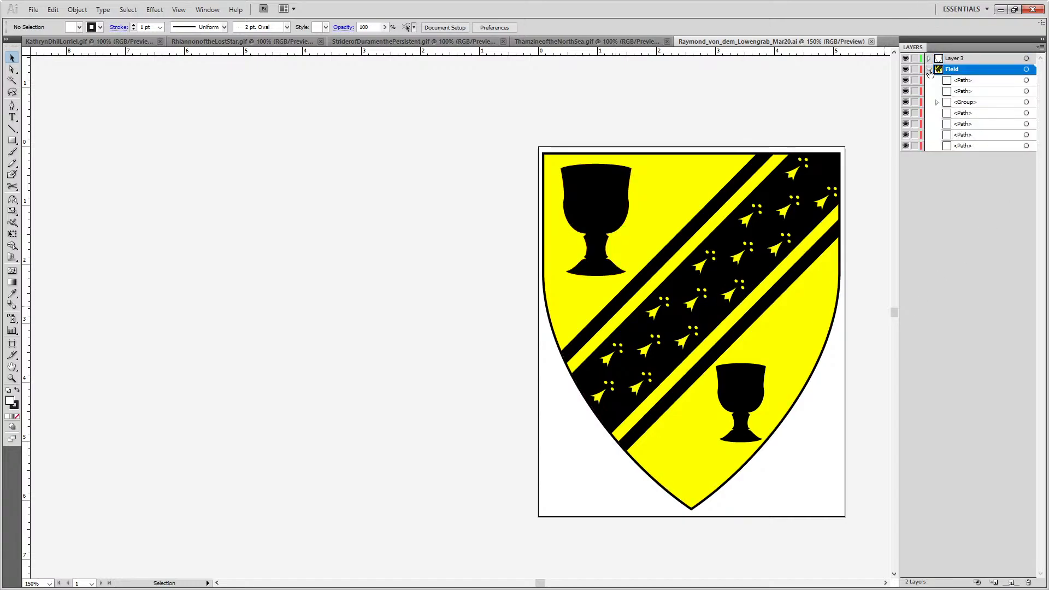
left_click(1026, 135)
left_click(1027, 124, "shift")
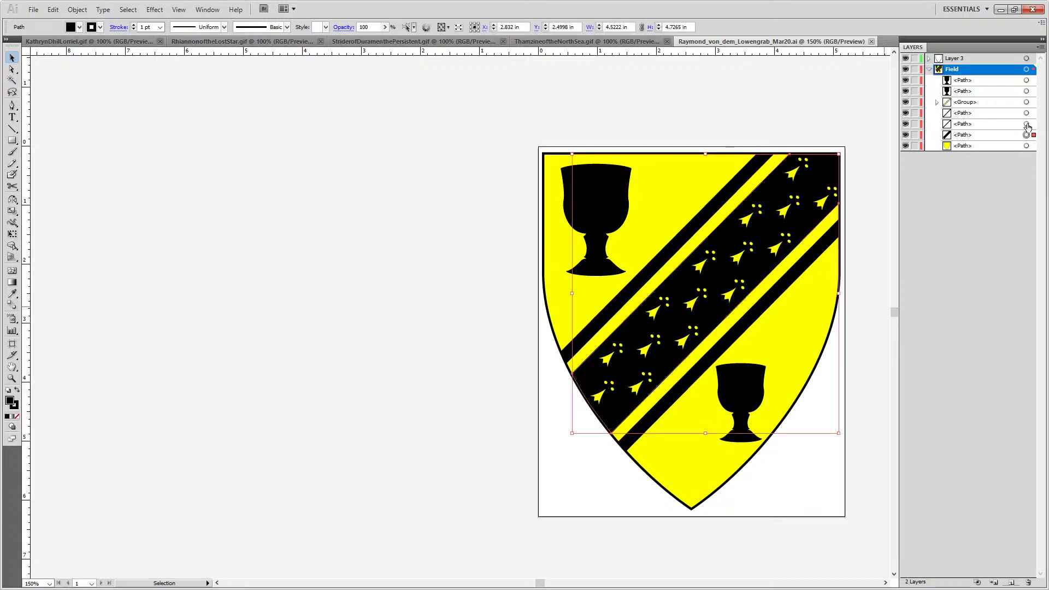
left_click(1026, 114, "shift")
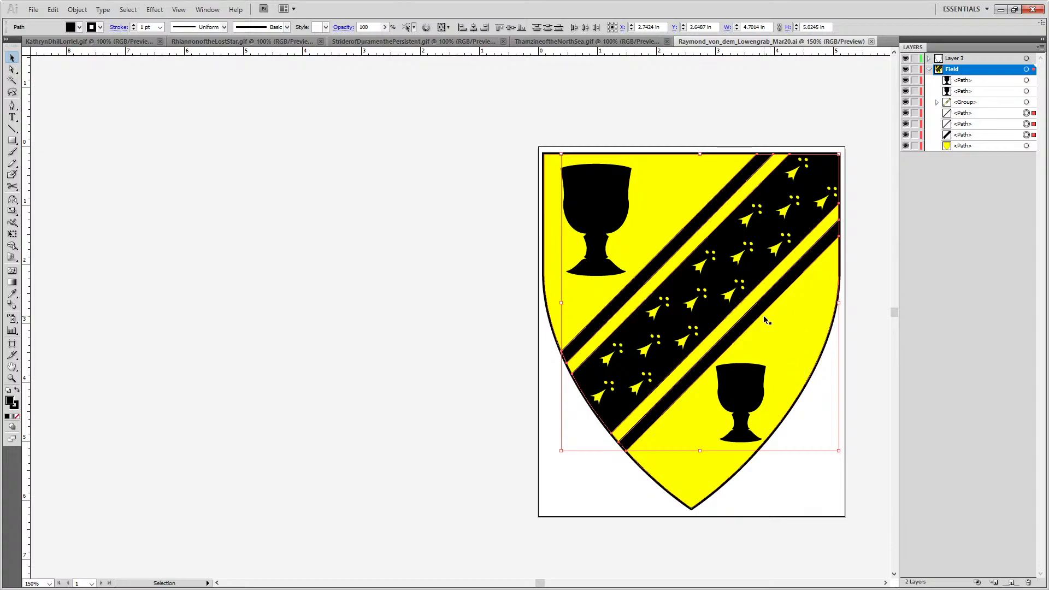
Select the ermine spots, bend and field on the canvas, undoing the accidental field move
left_click(703, 271)
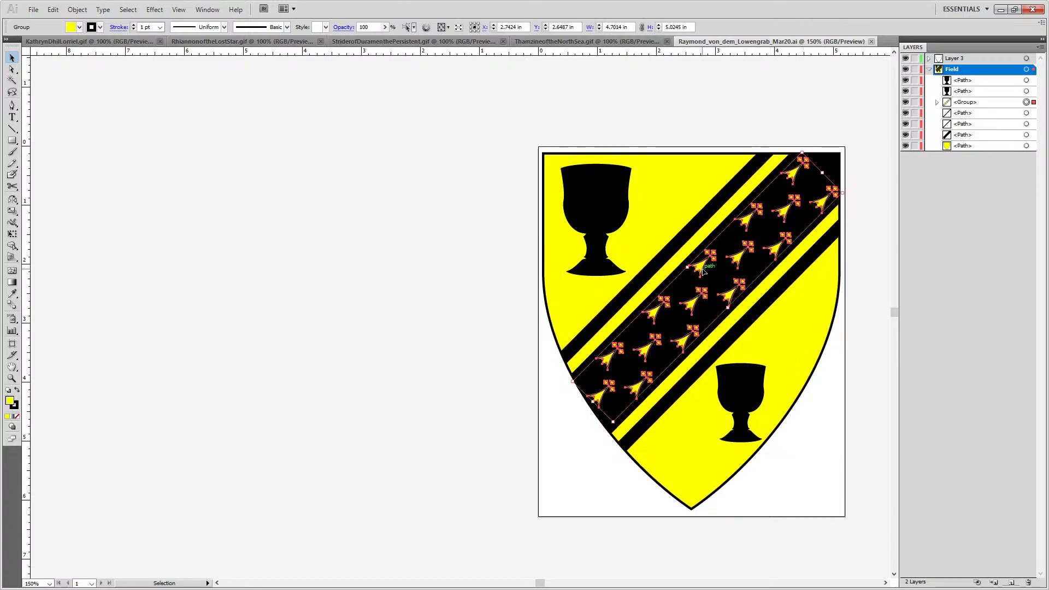
left_click(869, 254)
key("a")
left_click(819, 254)
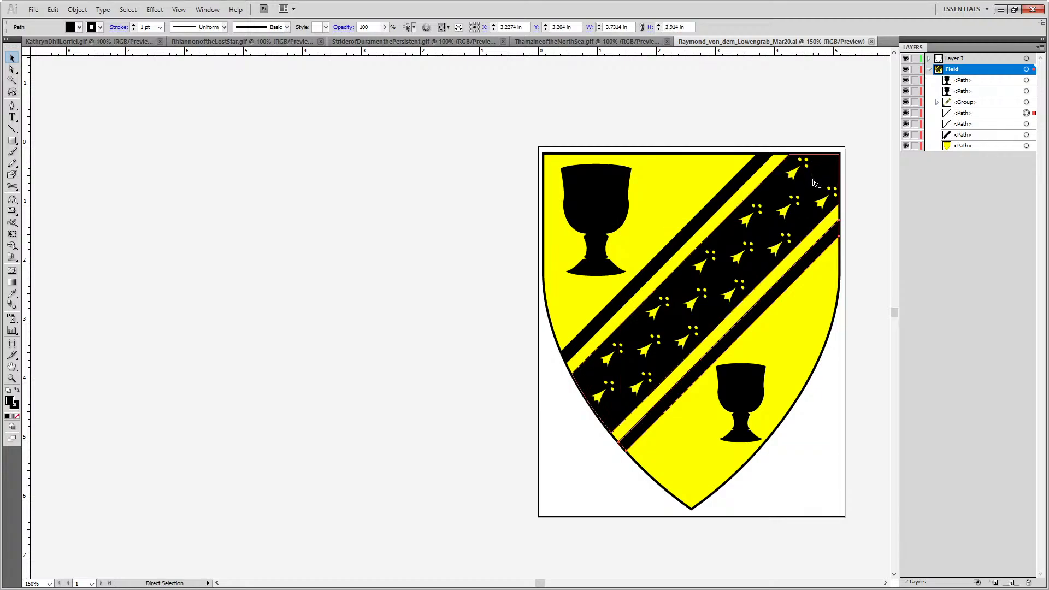
key("v")
left_click(793, 193)
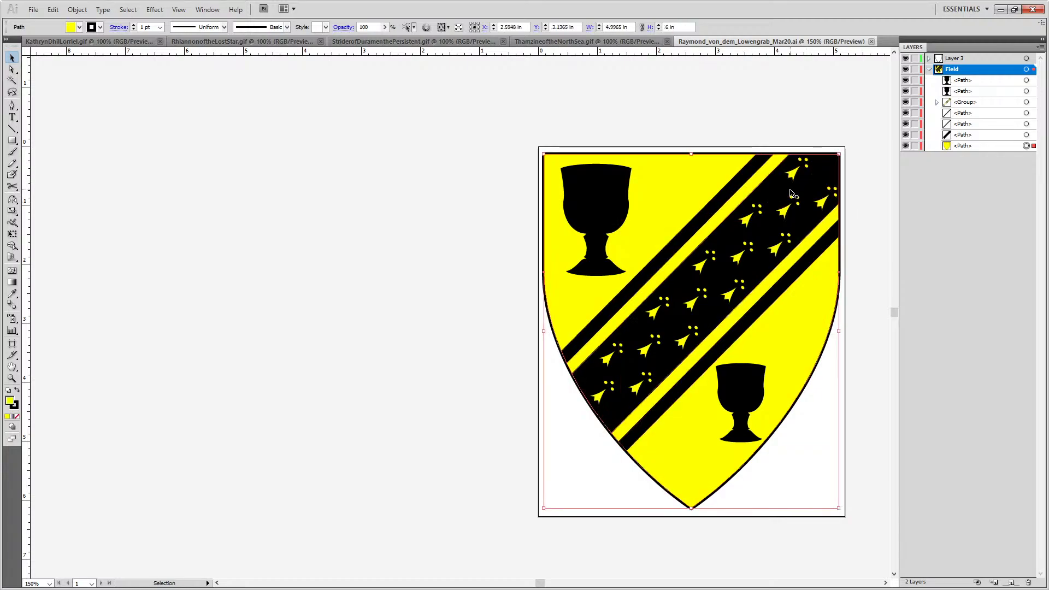
left_click_drag(793, 193, 627, 106)
key("ctrl+z")
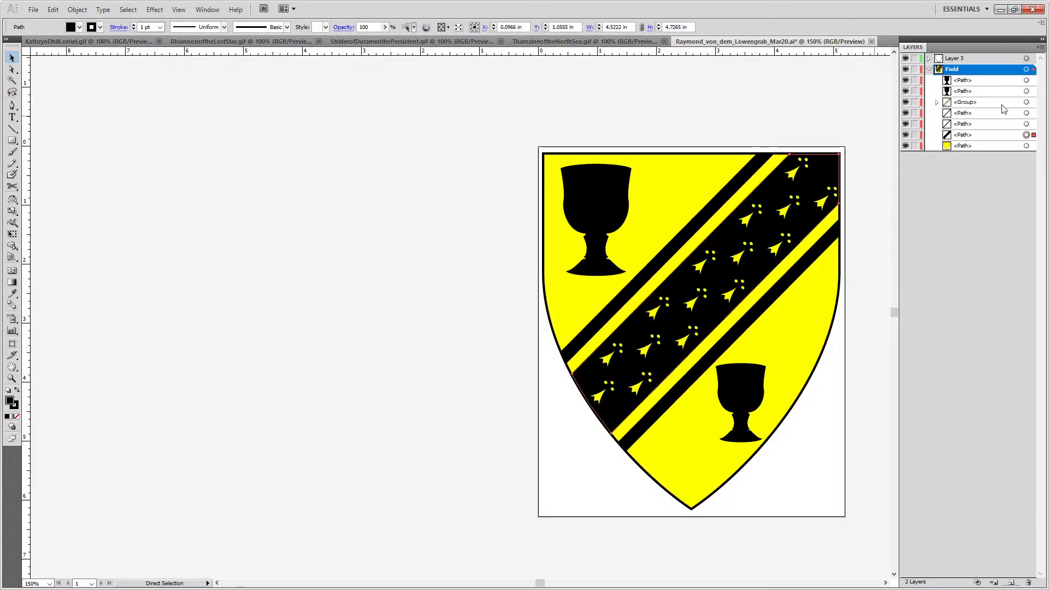
Add both cotise paths back to the selection and bring up the Open dialog
left_click(1026, 124, "shift")
left_click(1026, 112, "shift")
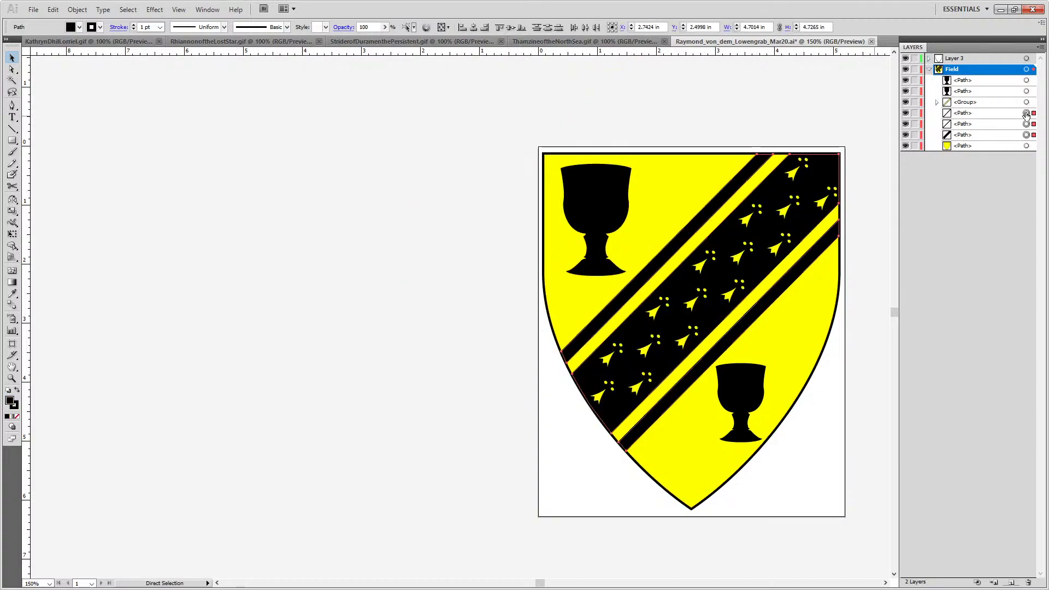
key("ctrl+o")
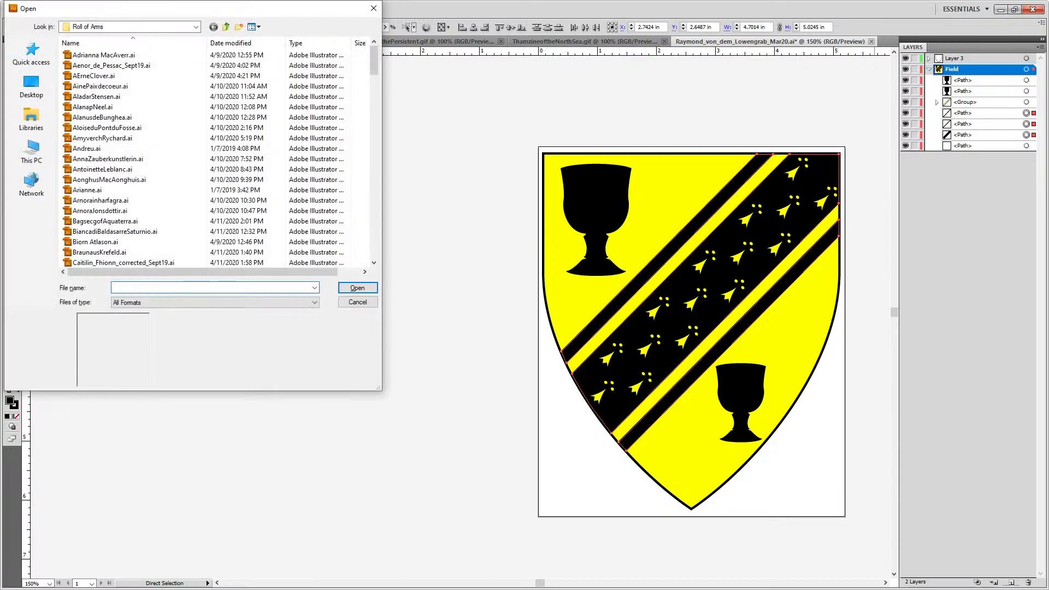
Browse to the SCA drive's Sergeantry > Redraws folder and open Arms.ai
left_click(195, 27)
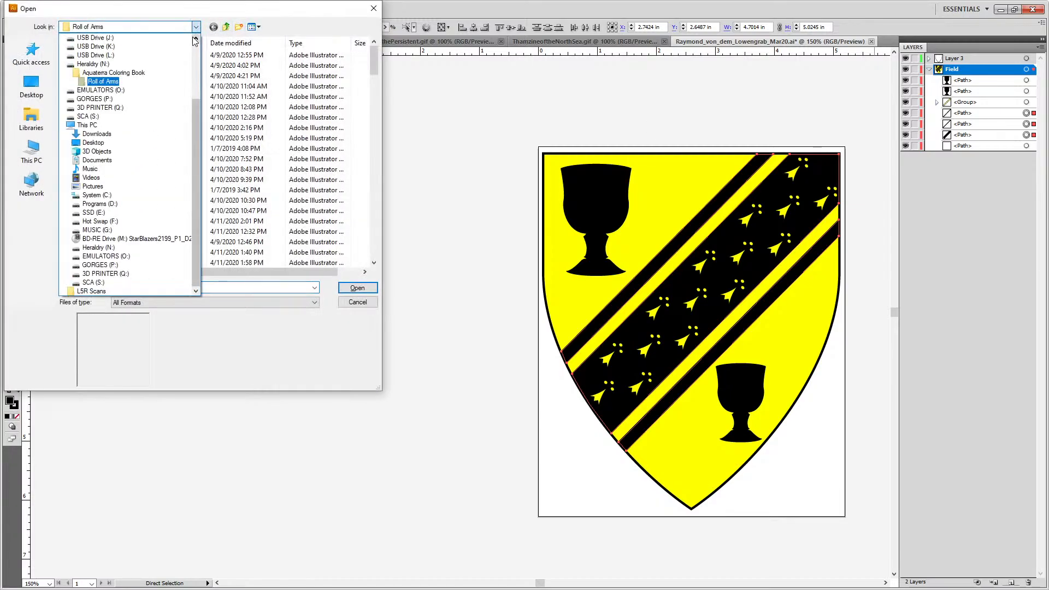
left_click(113, 283)
scroll(143, 175, "down", 5)
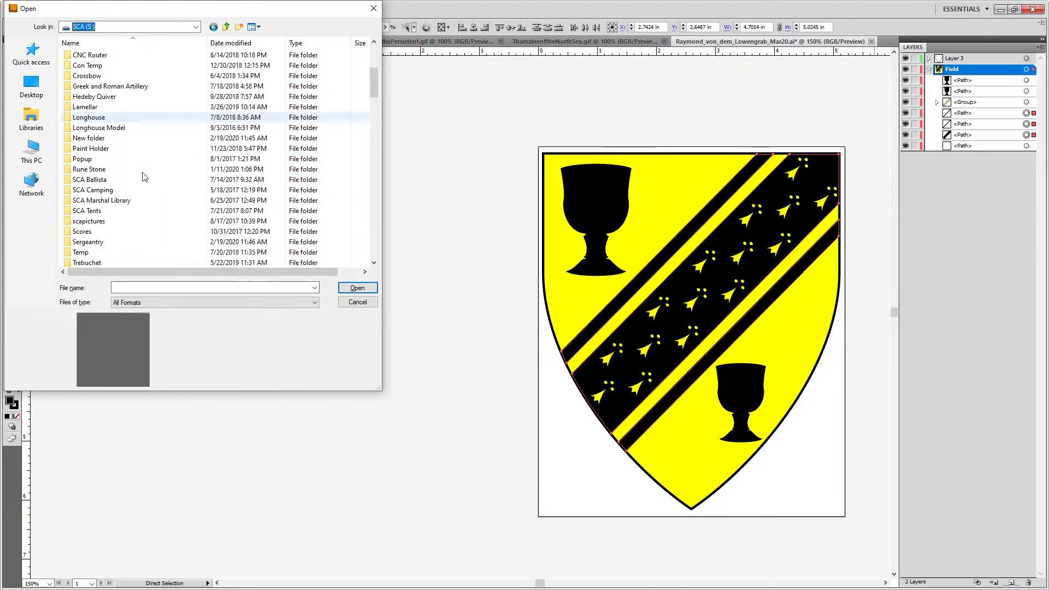
double_click(96, 246)
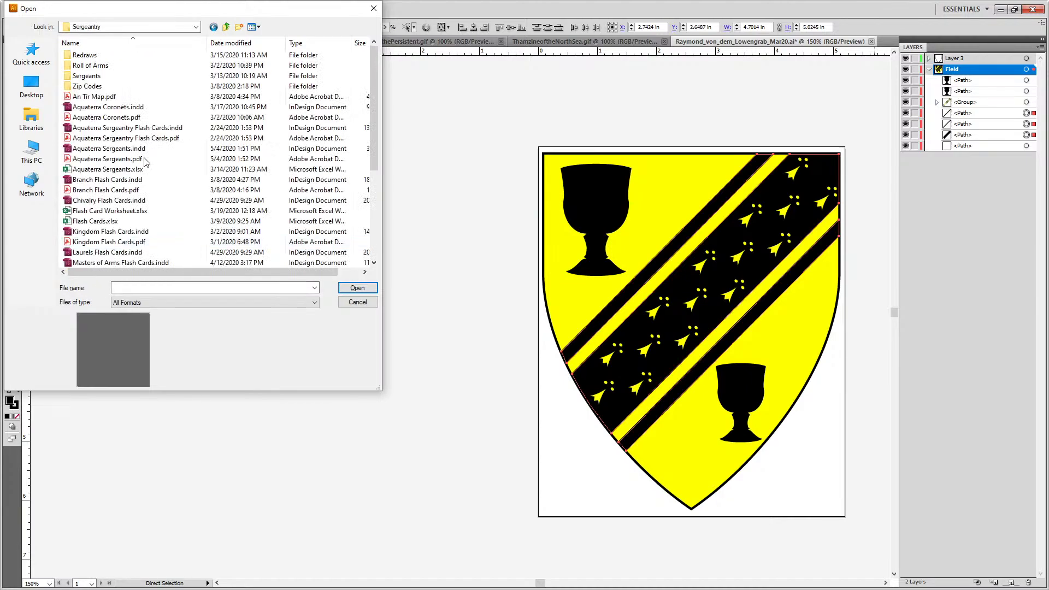
double_click(97, 66)
key("BackSpace")
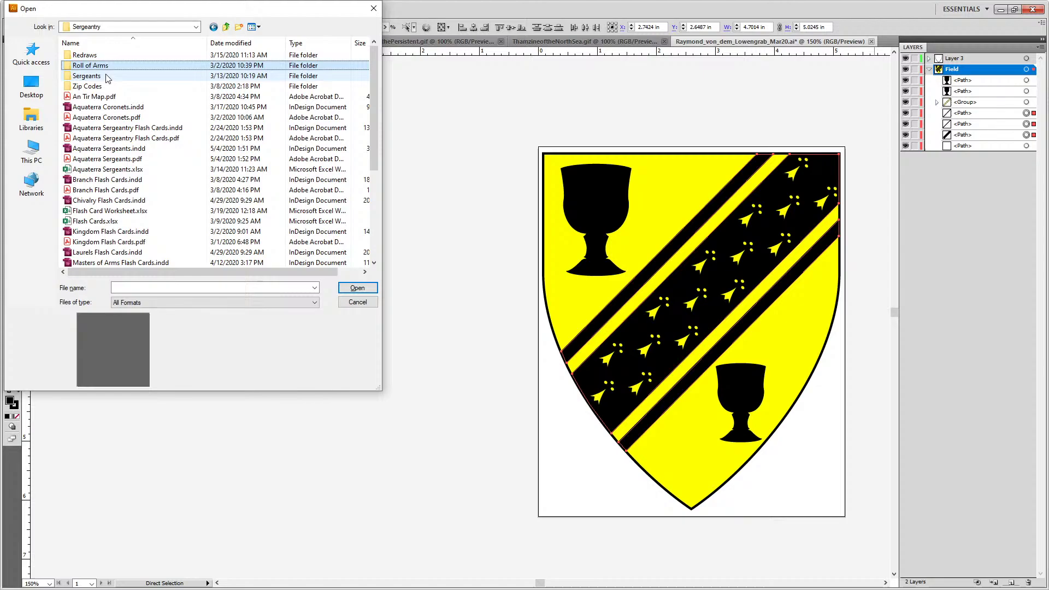
double_click(84, 55)
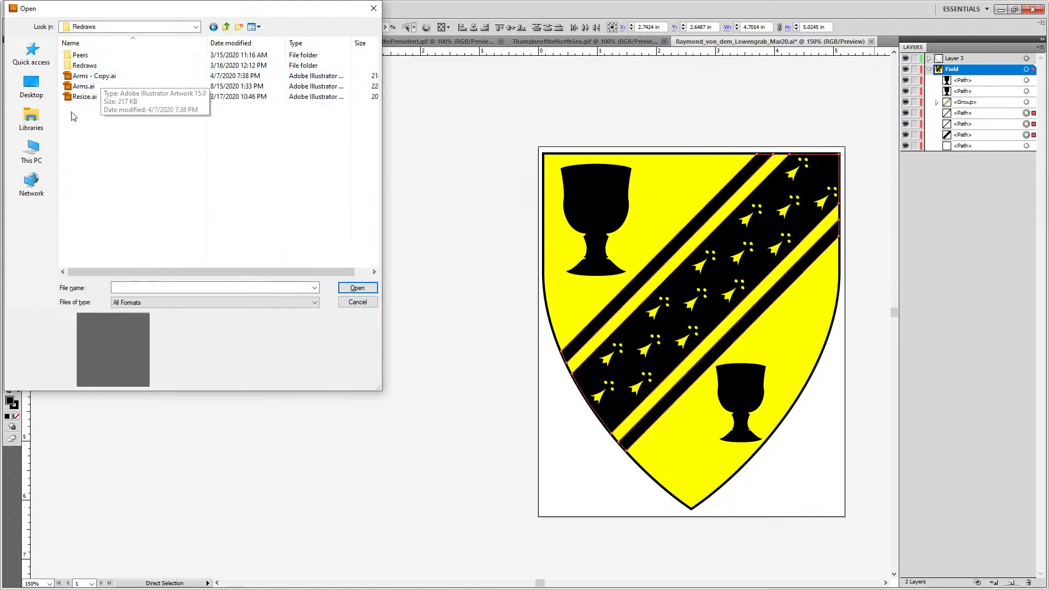
double_click(70, 87)
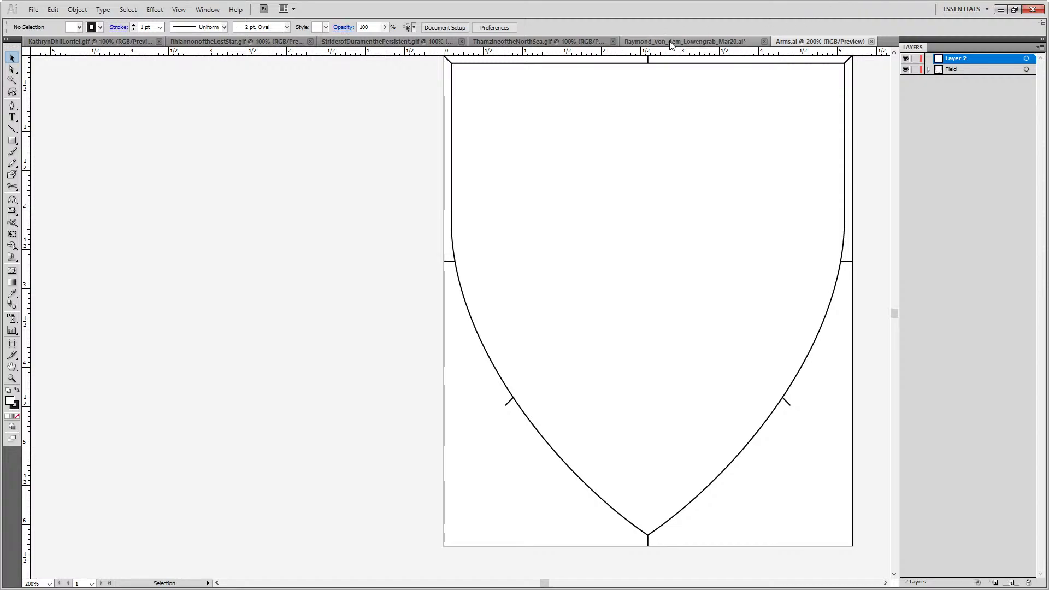
Drag the selected bend and cotise paths from the yellow shield into Arms.ai
left_click(669, 42)
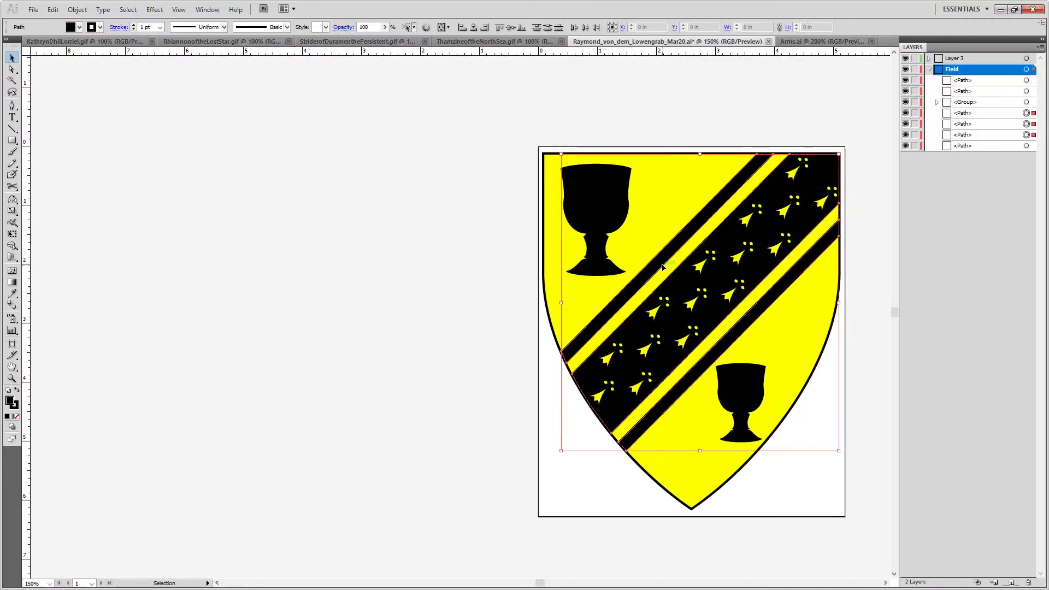
left_click_drag(732, 256, 649, 246)
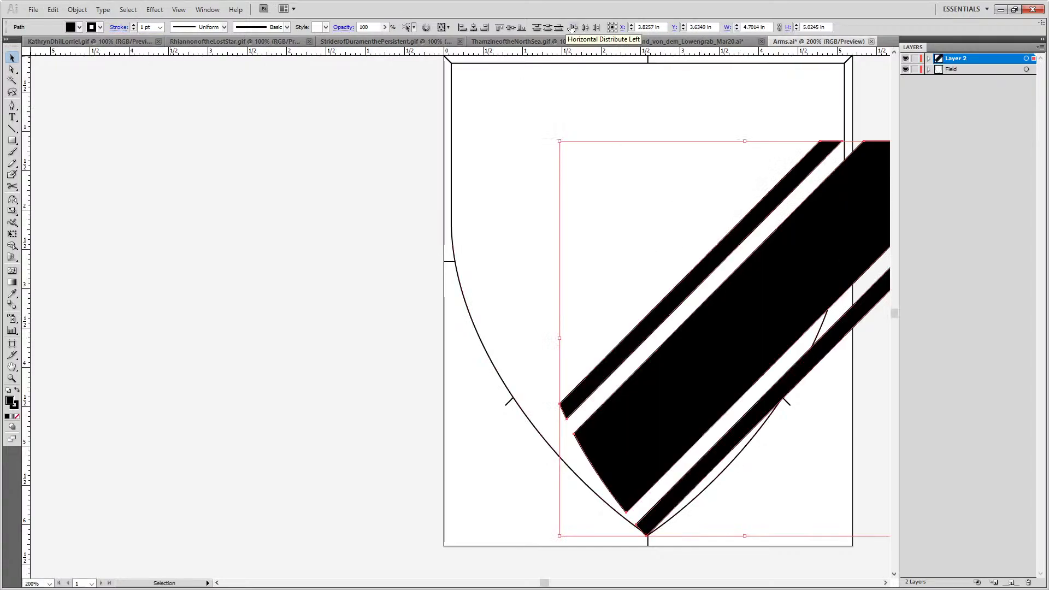
left_click(757, 41)
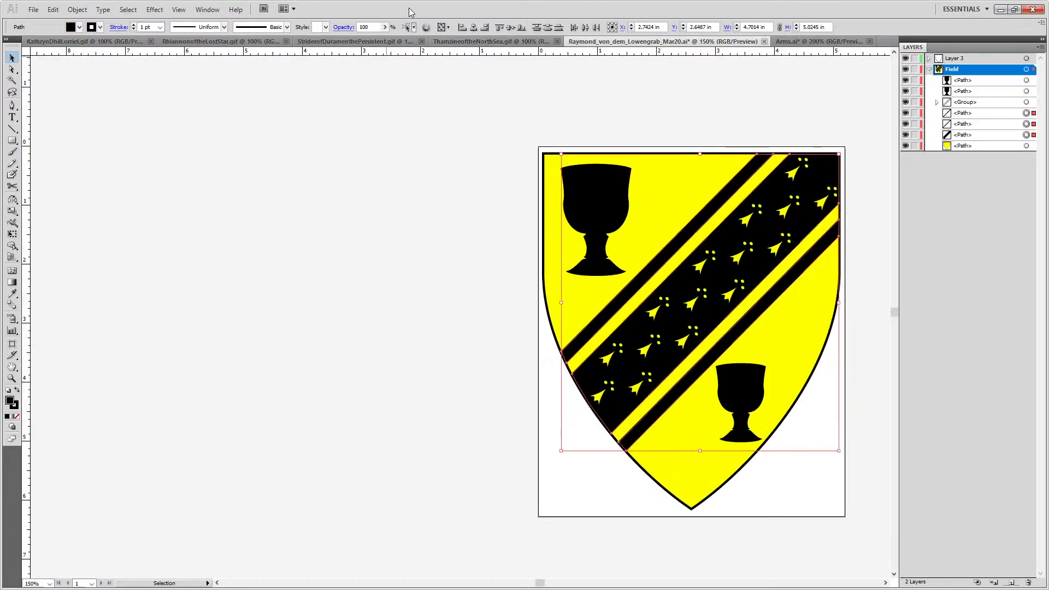
left_click(798, 43)
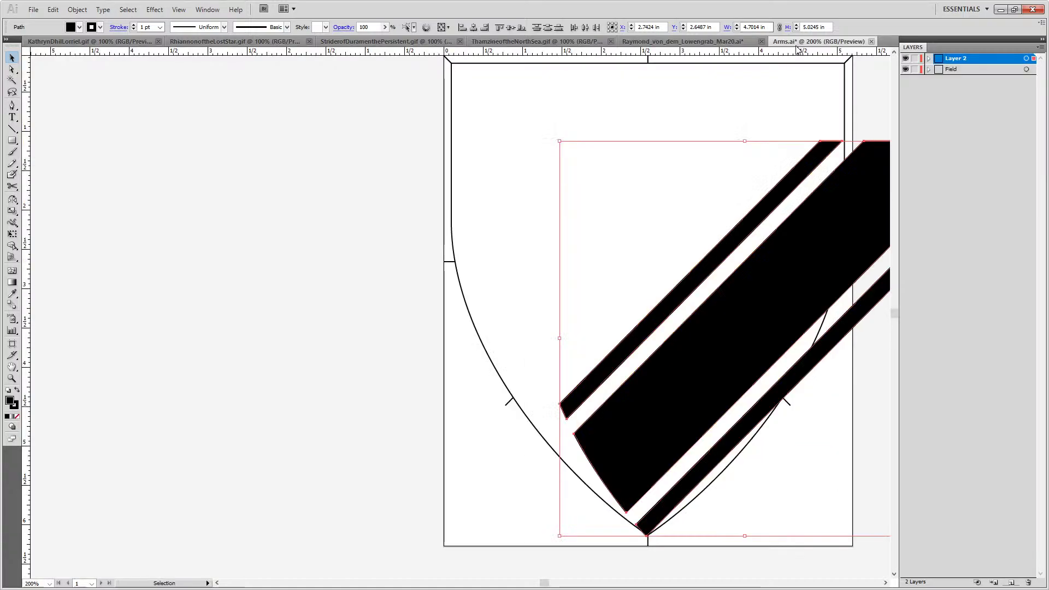
Move the three pasted <Path> rows from Layer 2 into the Field layer
left_click(929, 58)
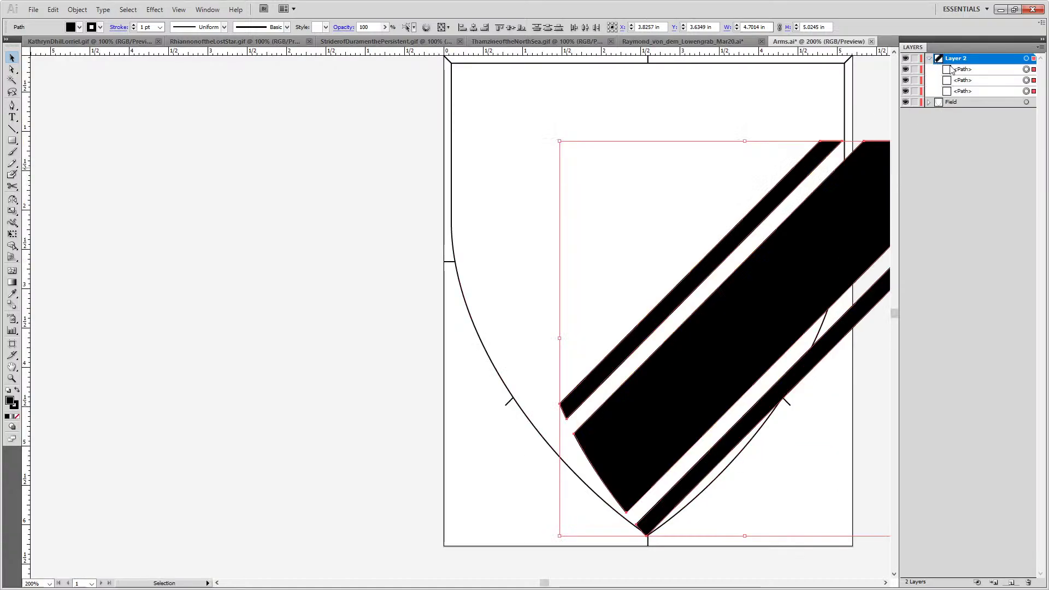
left_click(964, 70)
left_click(963, 91, "shift")
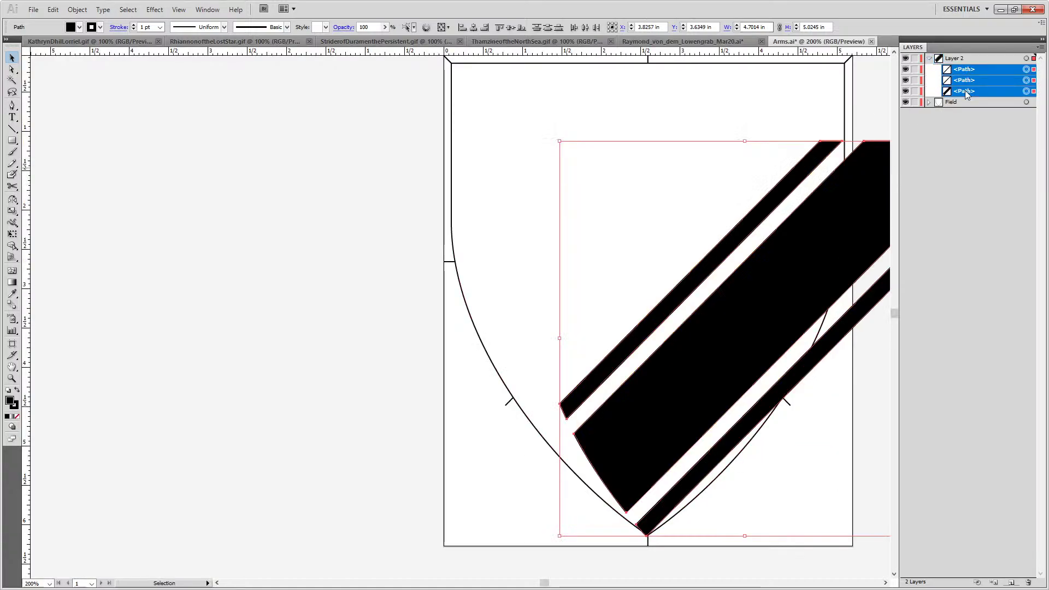
left_click_drag(963, 92, 959, 102)
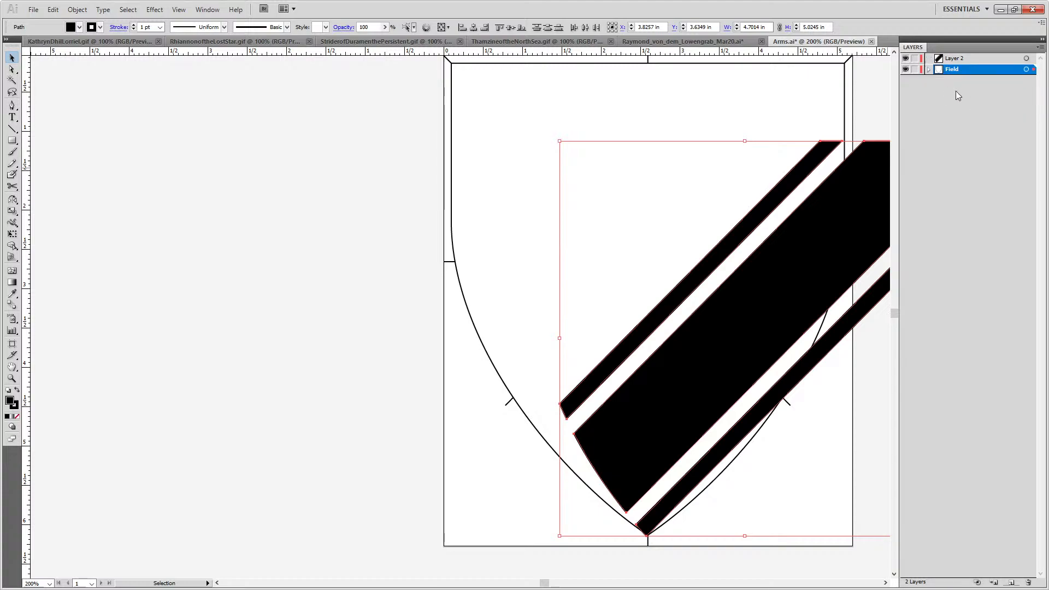
left_click(969, 59)
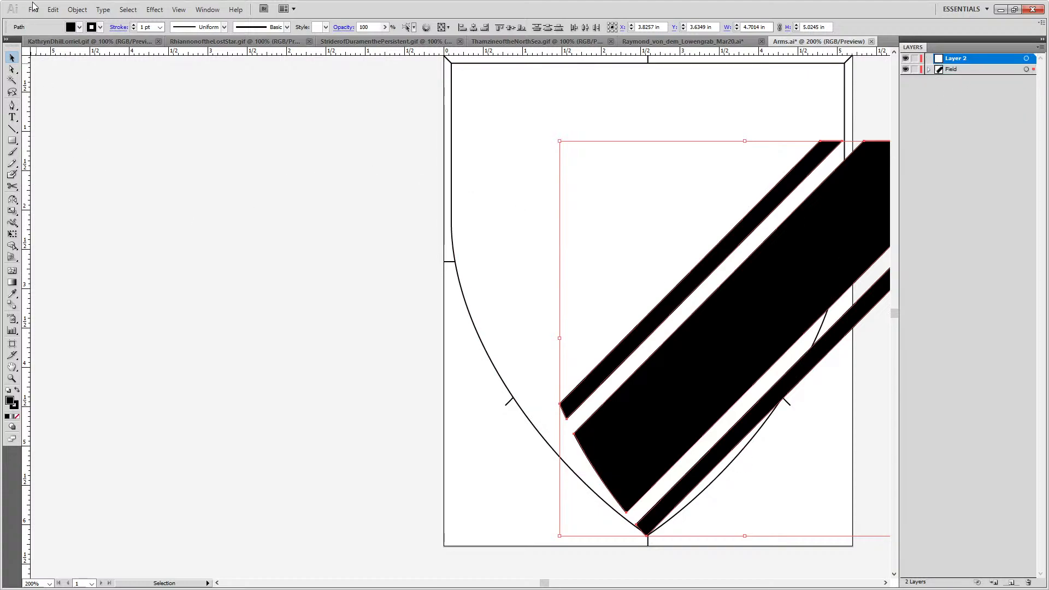
Align the cotised bend with the shield's top-right corner and view the whole shield
left_click_drag(753, 225, 456, 305)
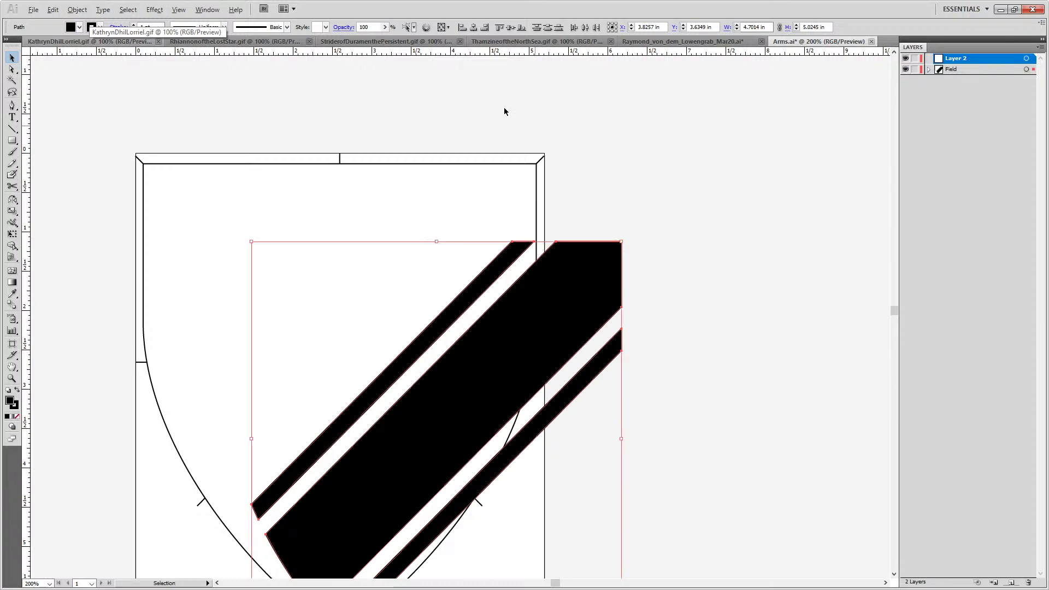
scroll(503, 108, "up", 4)
scroll(657, 470, "down", 5)
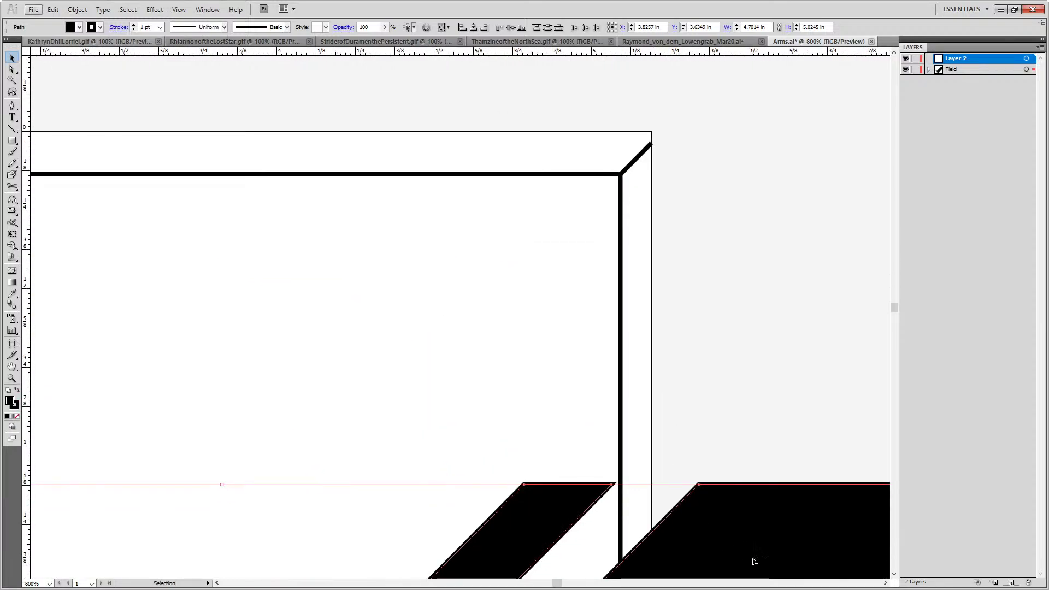
left_click_drag(723, 502, 428, 277)
left_click_drag(445, 327, 446, 297)
left_click(658, 274)
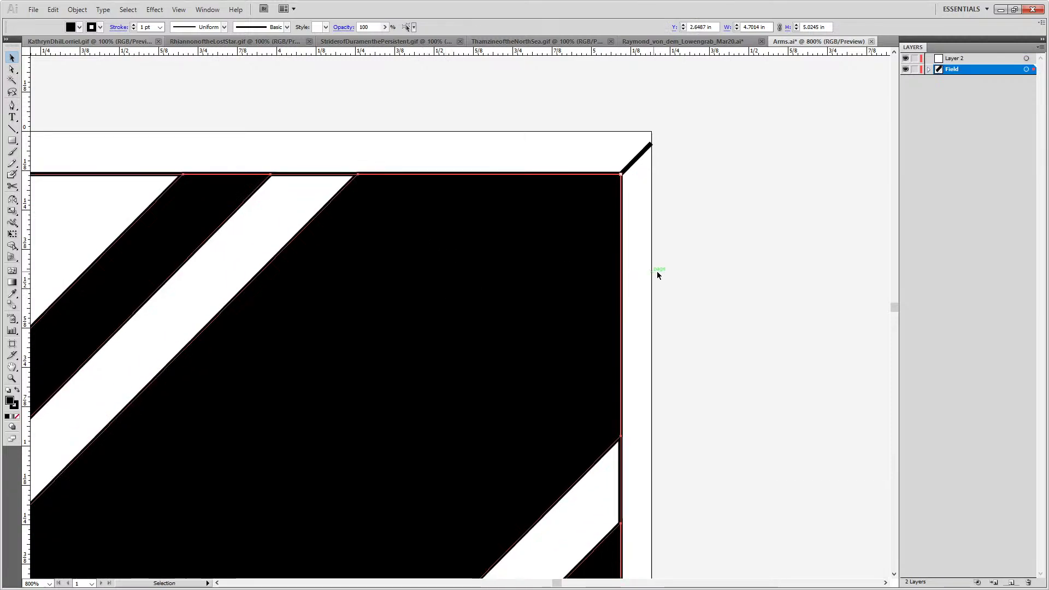
scroll(585, 249, "down", 2)
scroll(586, 251, "down", 2)
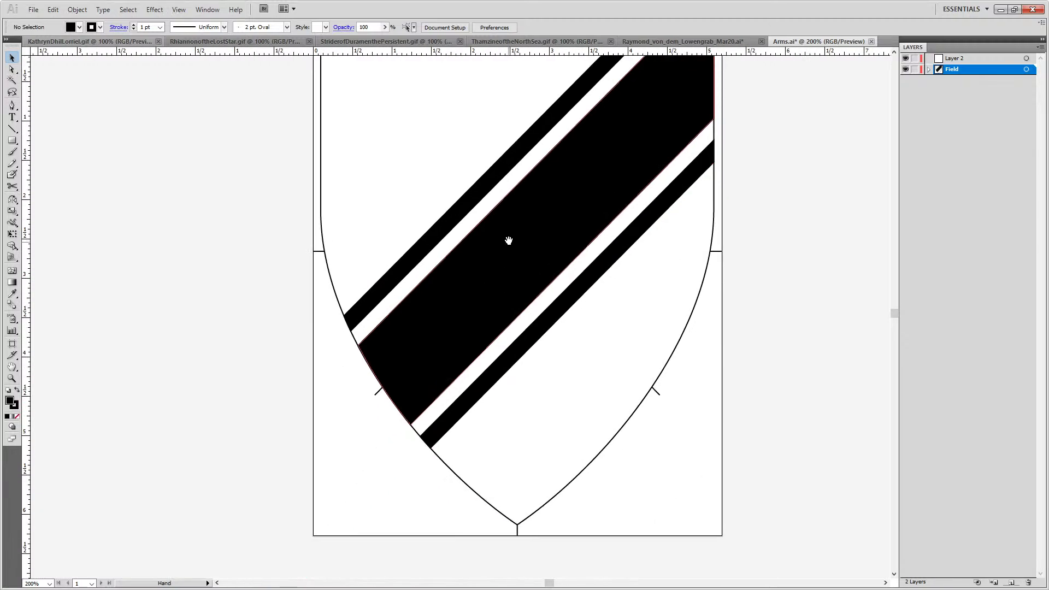
left_click_drag(383, 364, 508, 238)
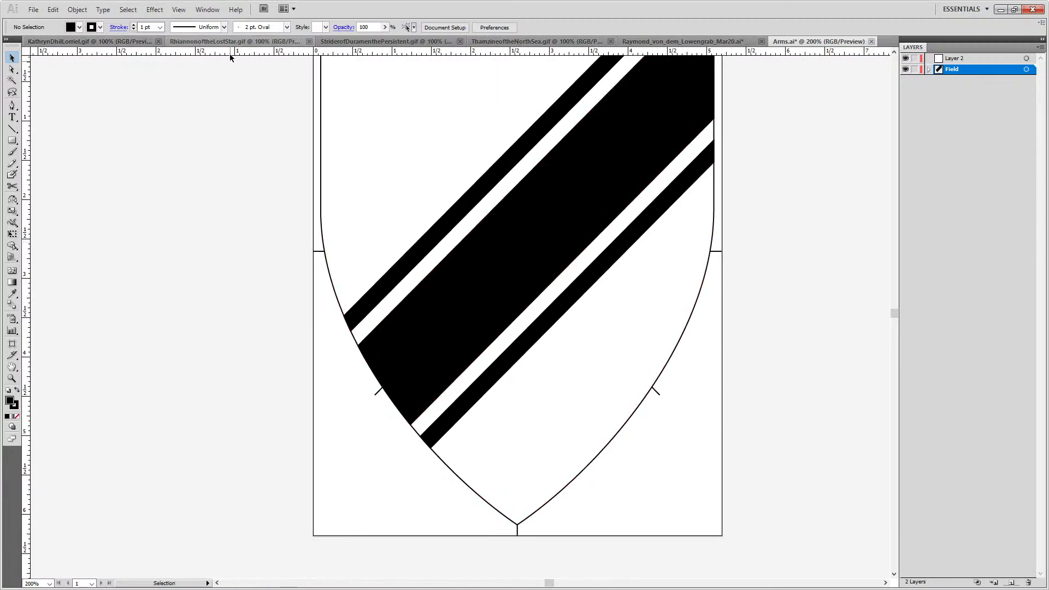
left_click(720, 43)
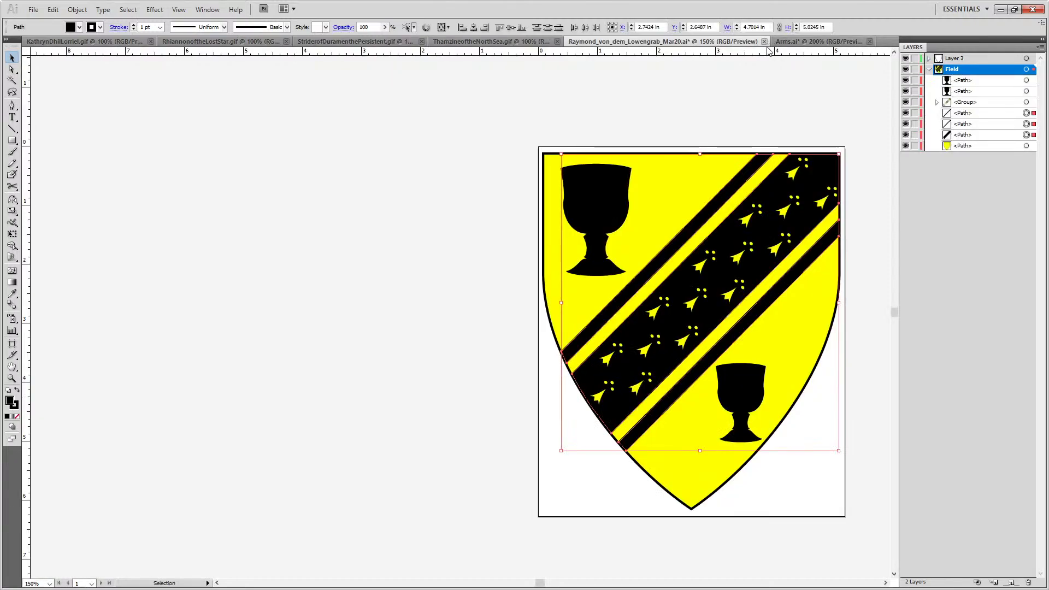
Close the old yellow-shield file and copy the rose shield GIF into Arms.ai
left_click(765, 42)
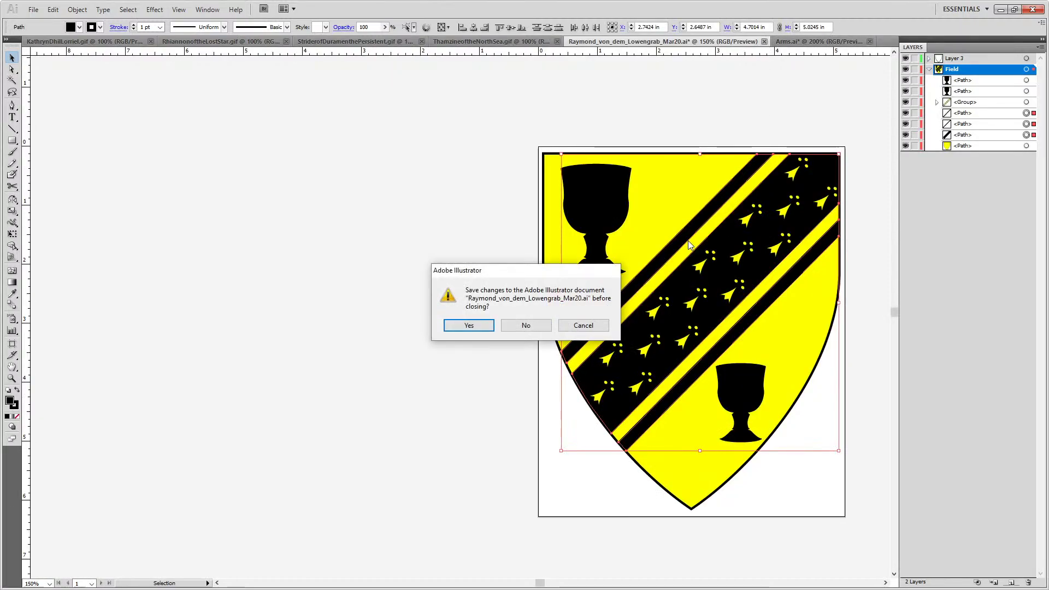
left_click(526, 325)
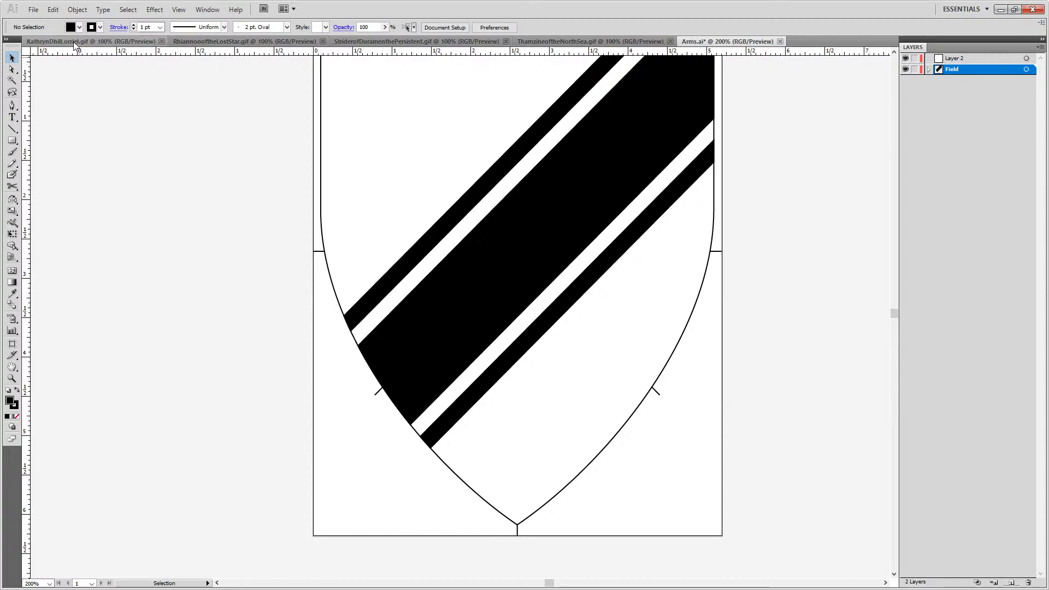
left_click(75, 44)
left_click(422, 314)
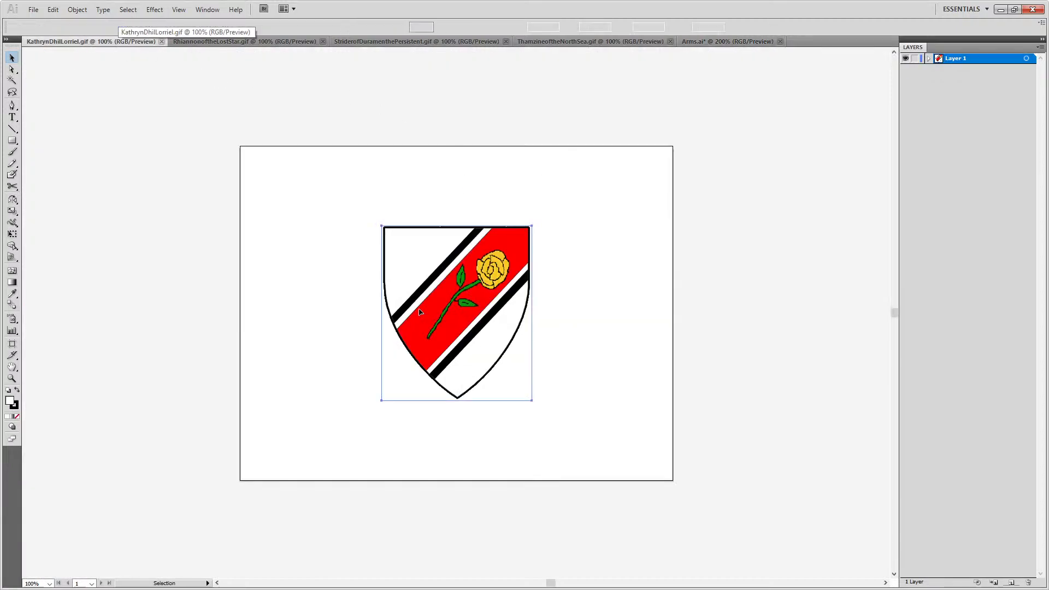
left_click_drag(425, 295, 708, 42)
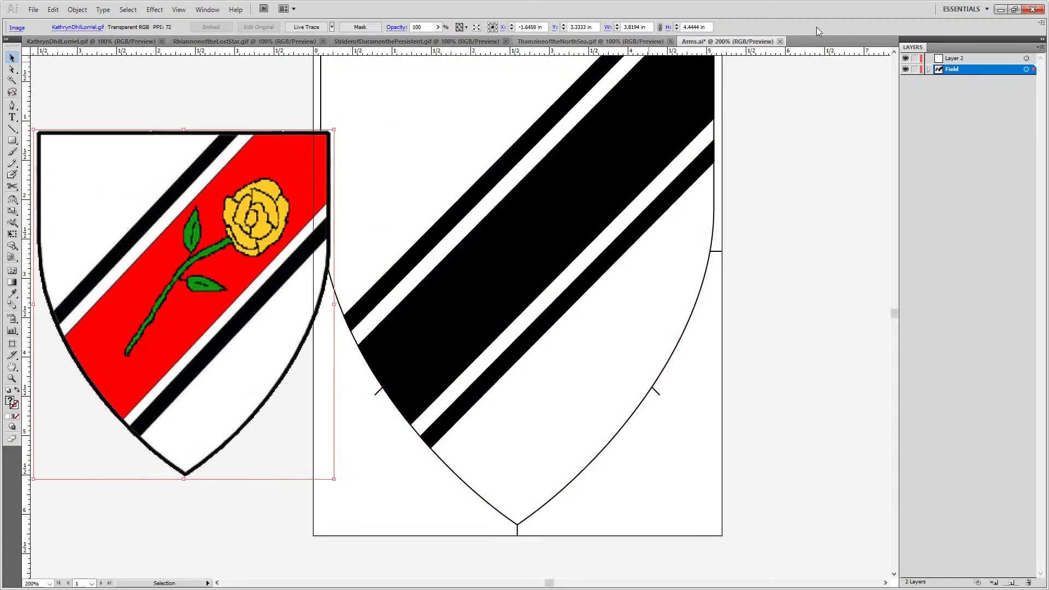
Place the image on Layer 2 left of the drawing, stack it below Field, and lock it
left_click(928, 69)
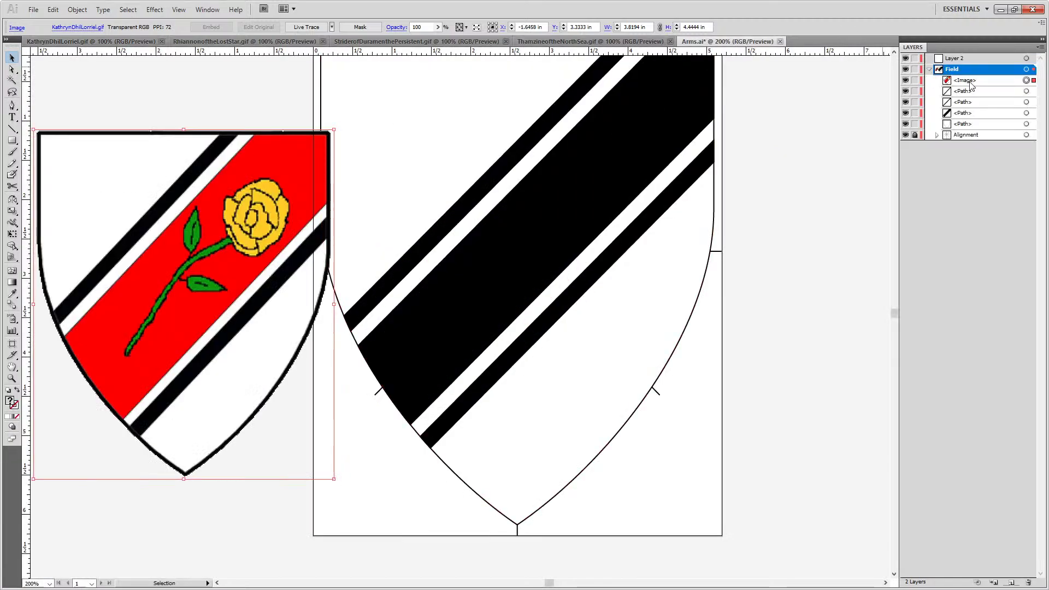
left_click_drag(971, 84, 957, 62)
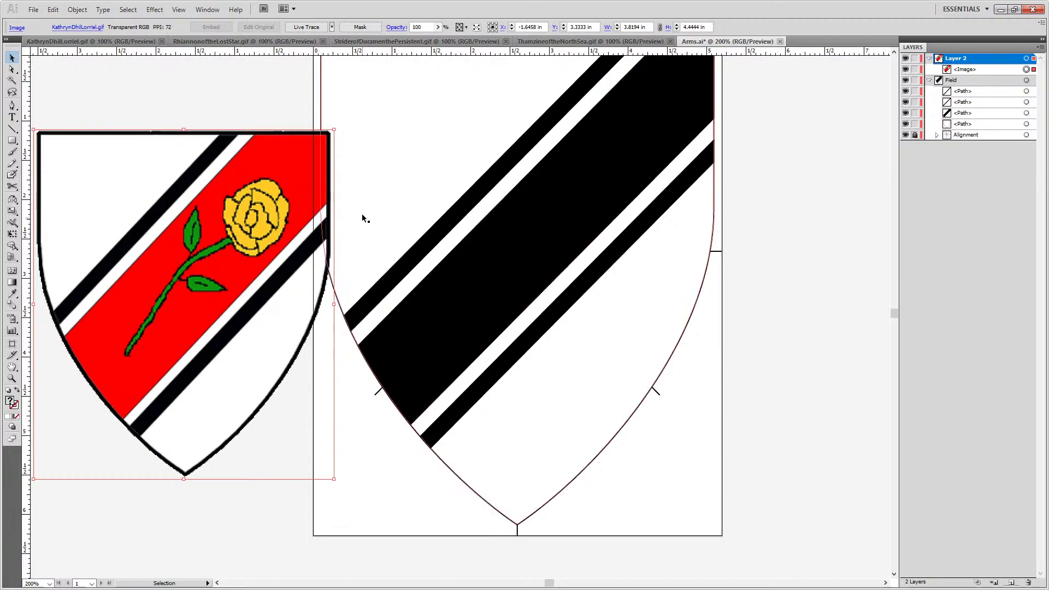
left_click_drag(362, 214, 541, 267)
left_click_drag(445, 304, 378, 288)
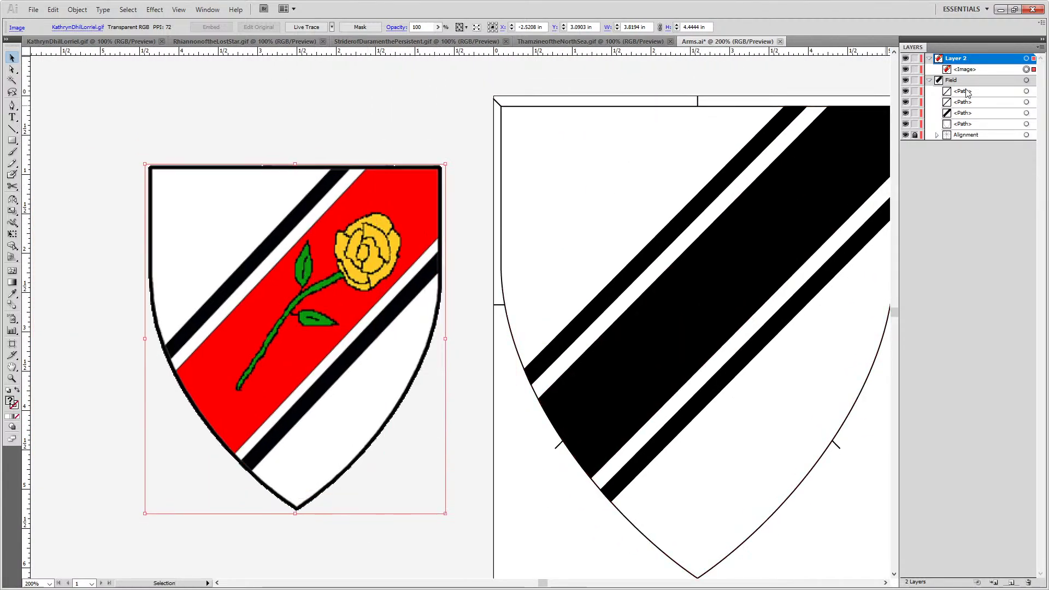
left_click_drag(968, 72, 964, 193)
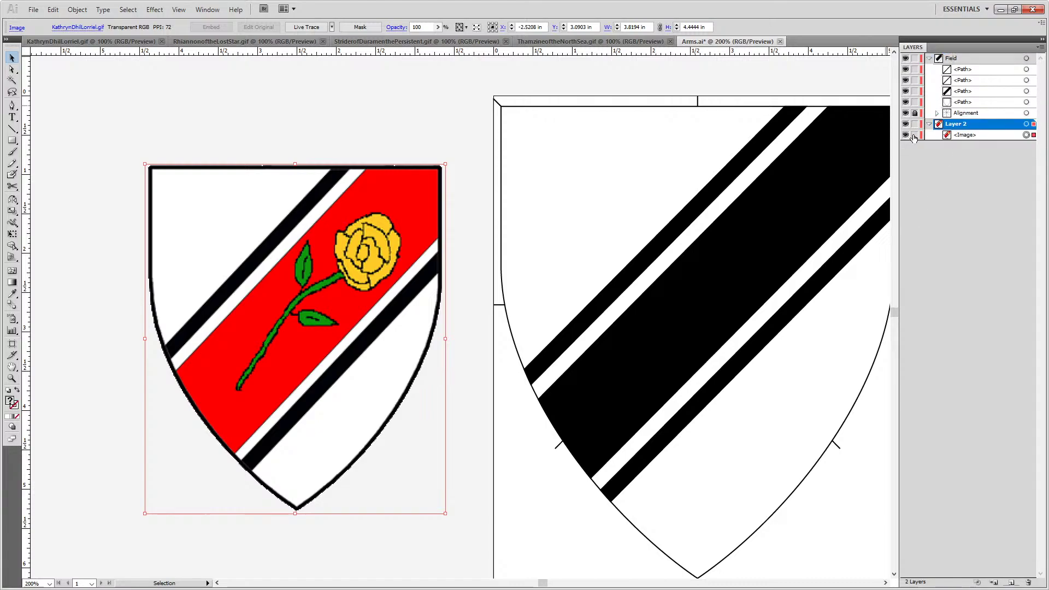
left_click(915, 124)
left_click_drag(458, 321, 424, 316)
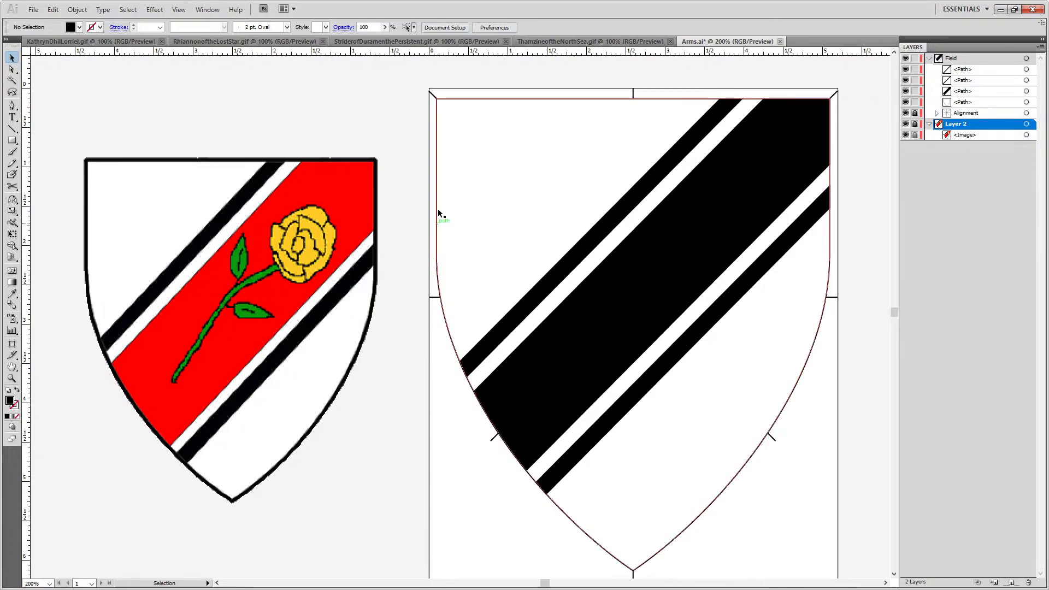
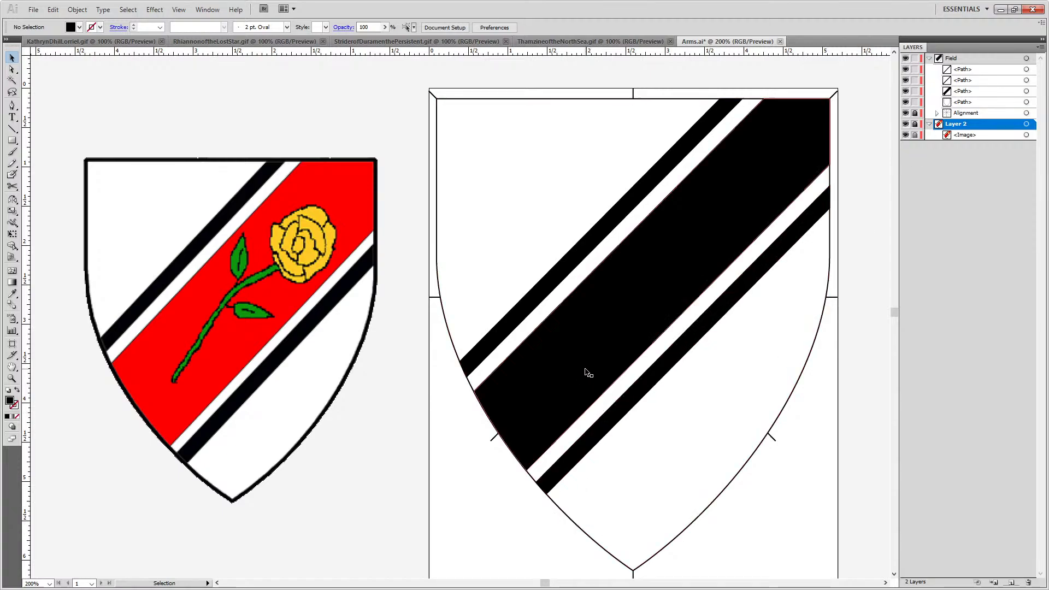
Nudge the lower and upper thin black cotises outward with Shift+arrow keys
left_click(676, 266)
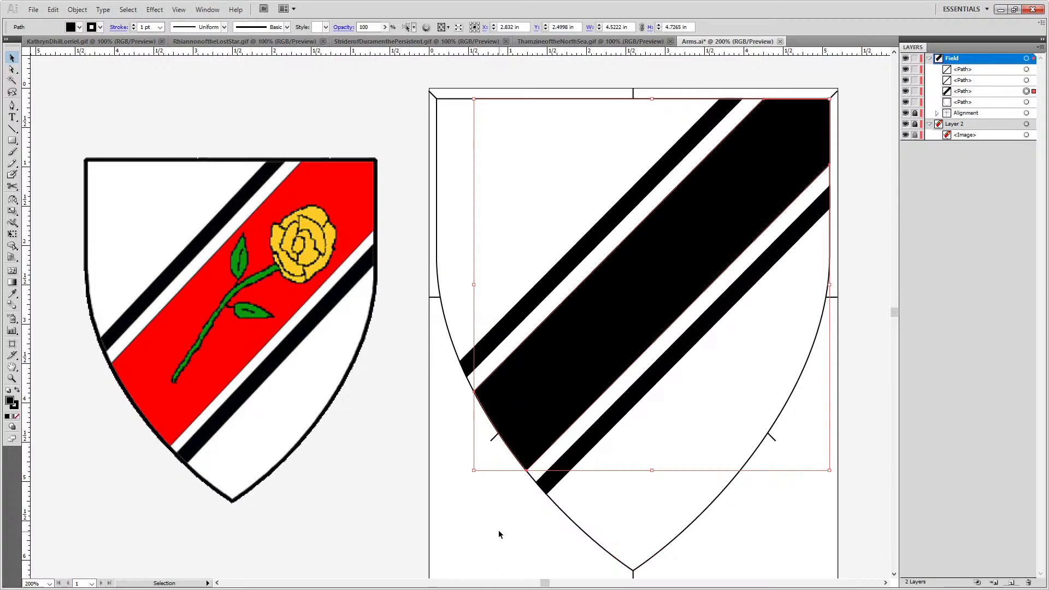
left_click(697, 347)
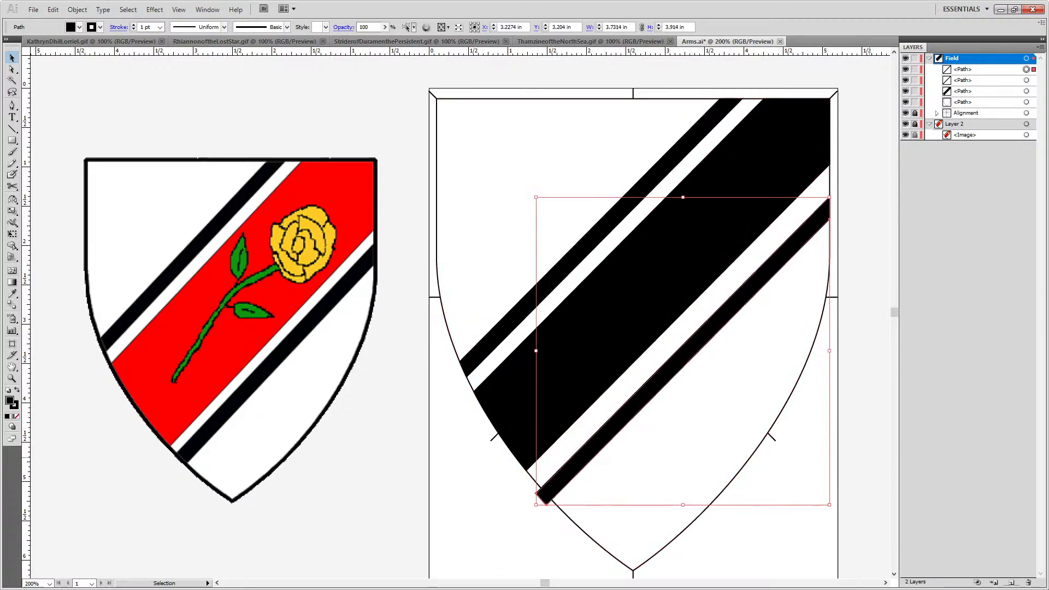
key("shift+Down")
key("shift+Down")
key("shift+Left")
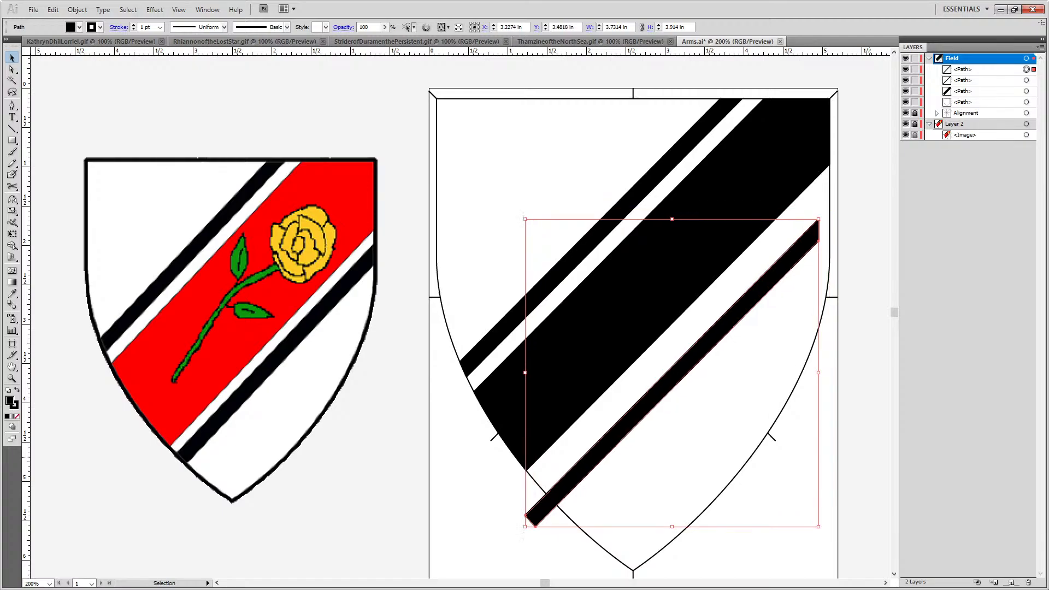
key("shift+Right")
key("shift+Down")
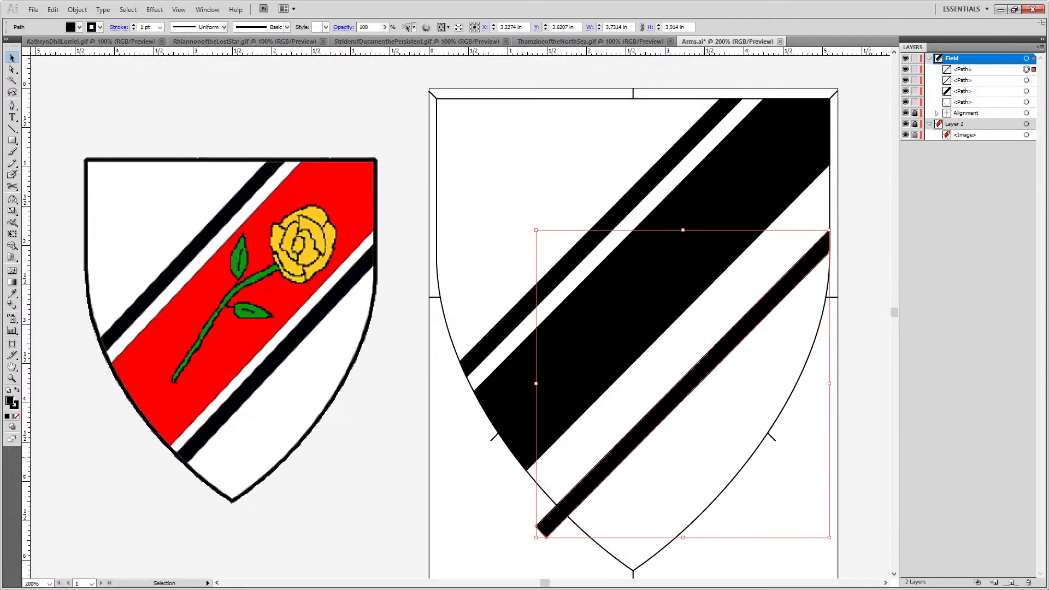
key("shift+Up")
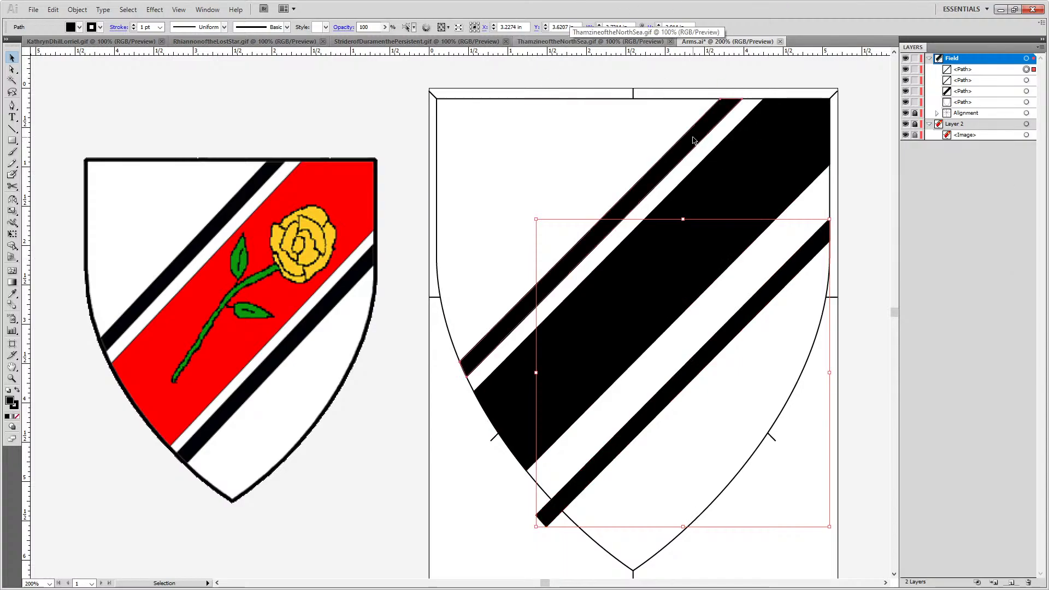
left_click(718, 155)
key("shift+Left")
key("shift+Left")
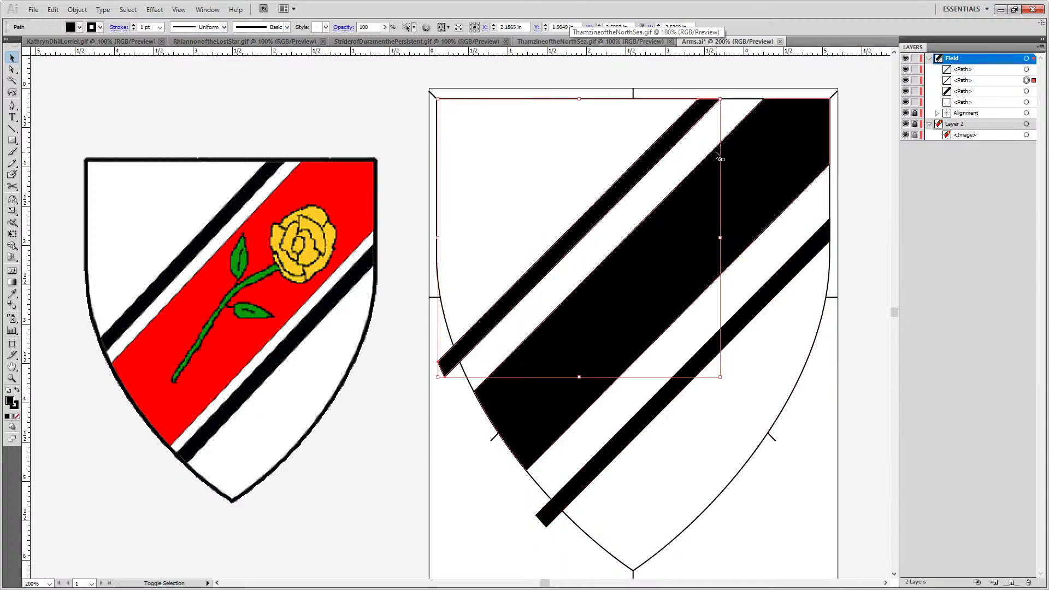
key("shift+Left")
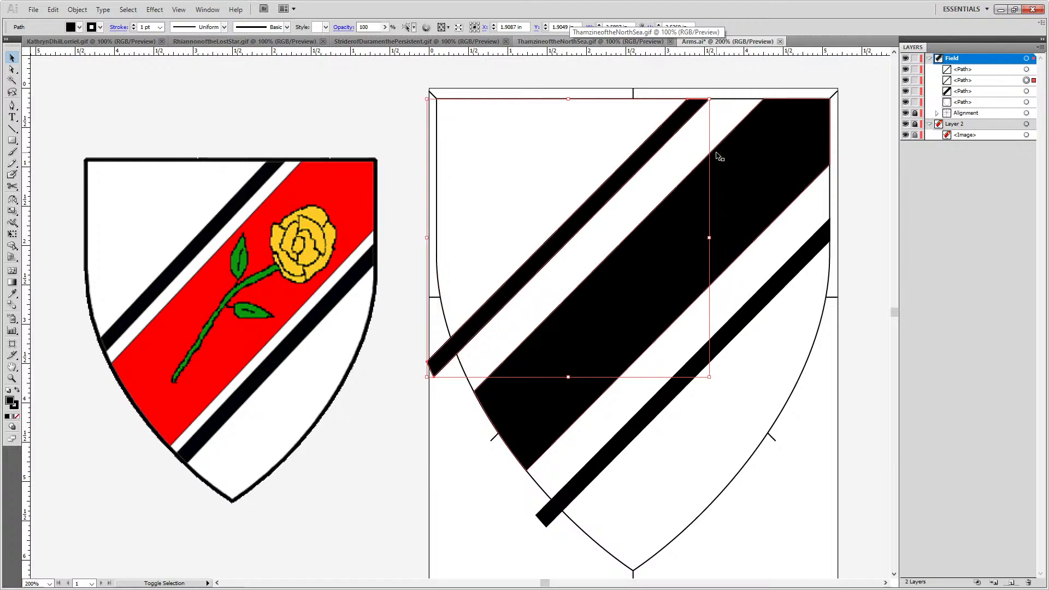
Enlarge the wide black bend toward the lower left to about 6.24 × 6.53 in
left_click(791, 175)
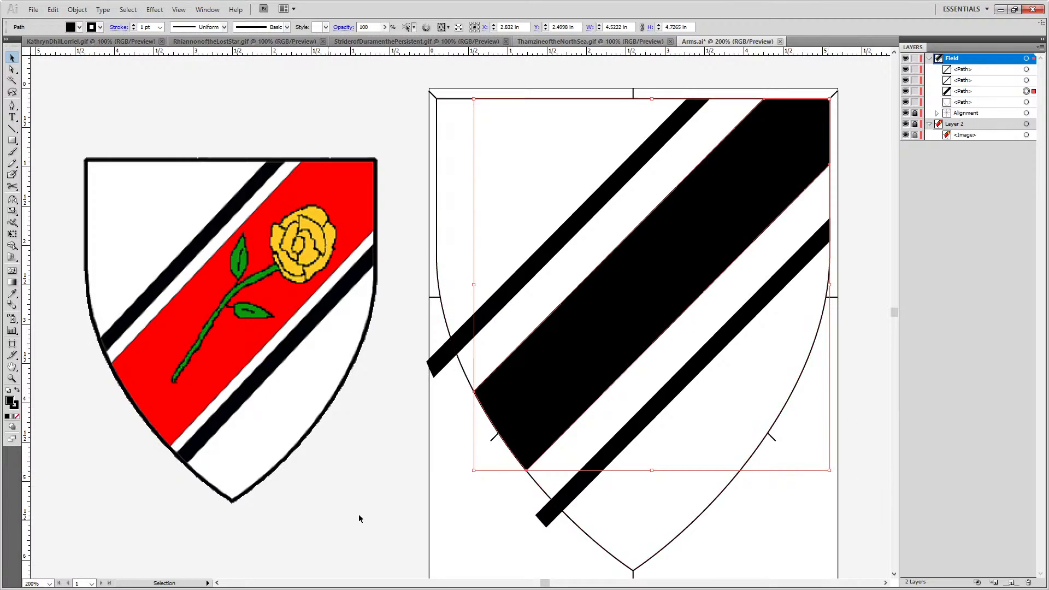
left_click_drag(472, 471, 384, 346)
key("ctrl+minus")
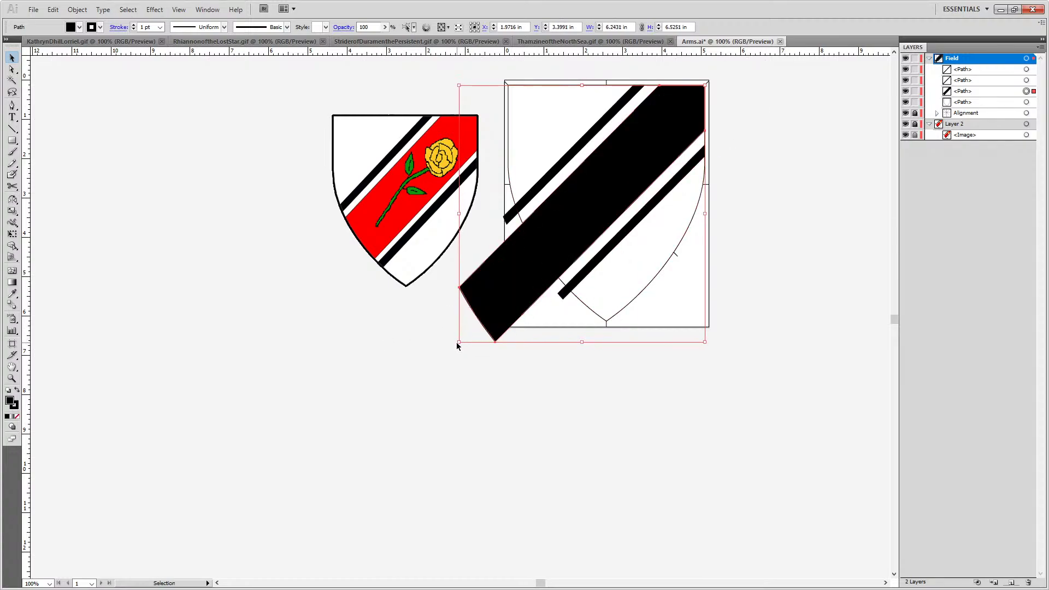
Stretch the bend past the shield's lower-left edge and bring the reference rose shield into view
left_click_drag(457, 345, 435, 366)
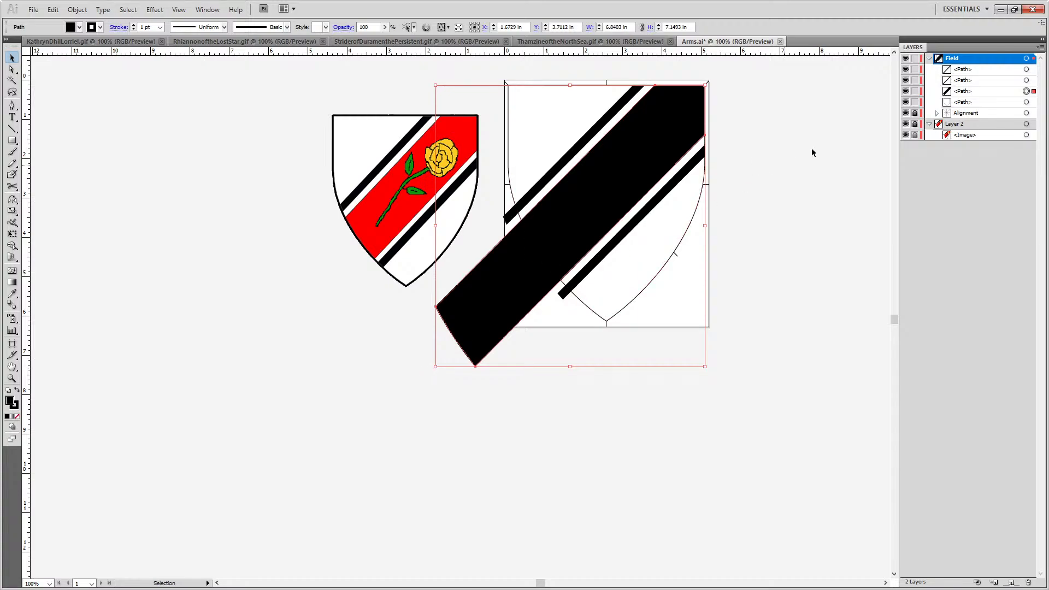
left_click(802, 193)
scroll(763, 175, "up", 3)
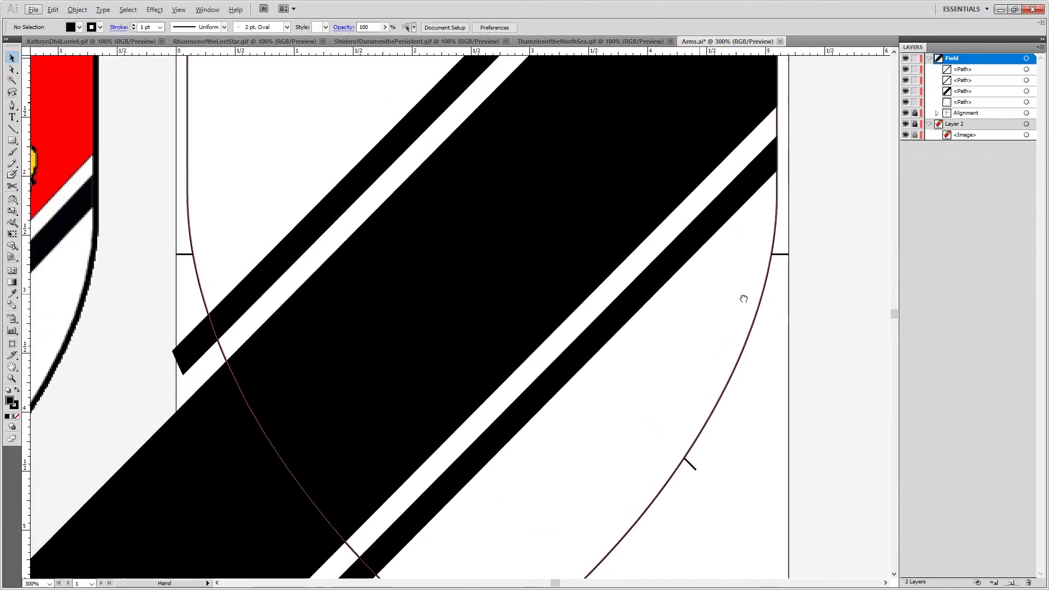
left_click_drag(743, 299, 882, 298)
left_click_drag(393, 211, 552, 255)
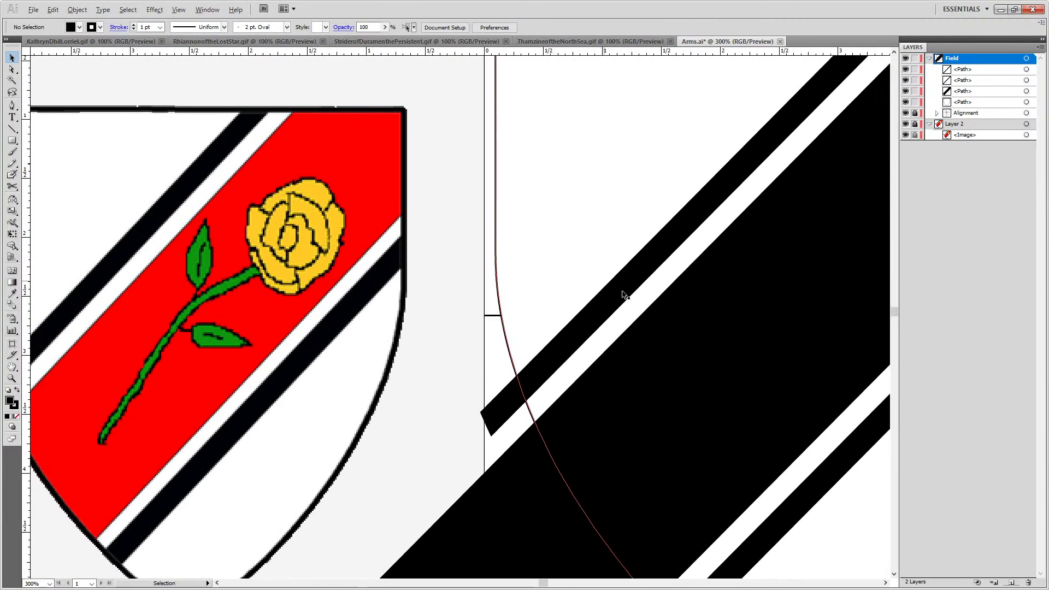
Refill the wide bend dark grey through the Color Picker, entering 255 in the R field
left_click(685, 343)
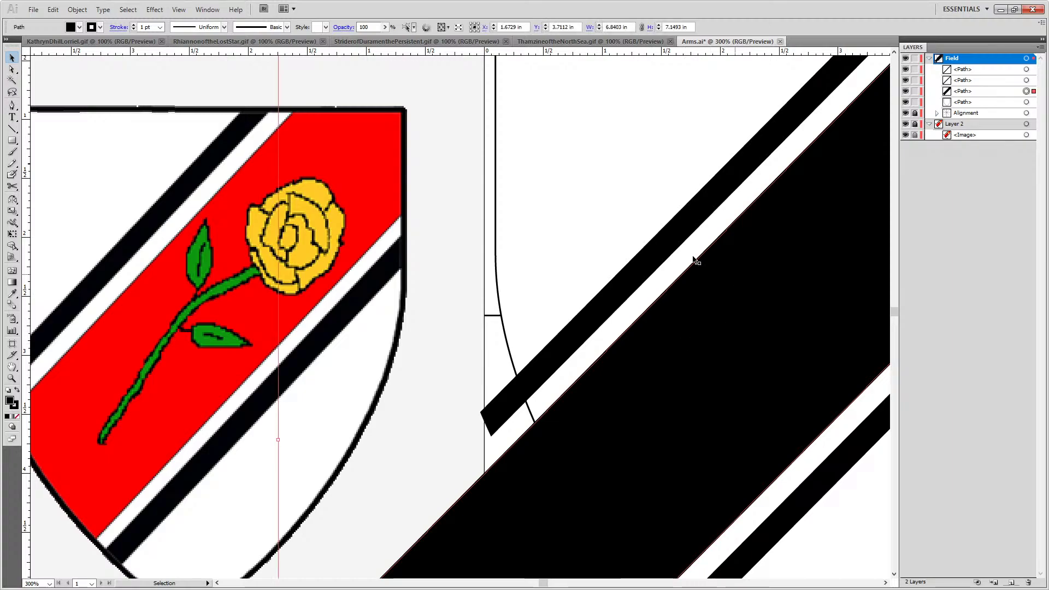
double_click(11, 402)
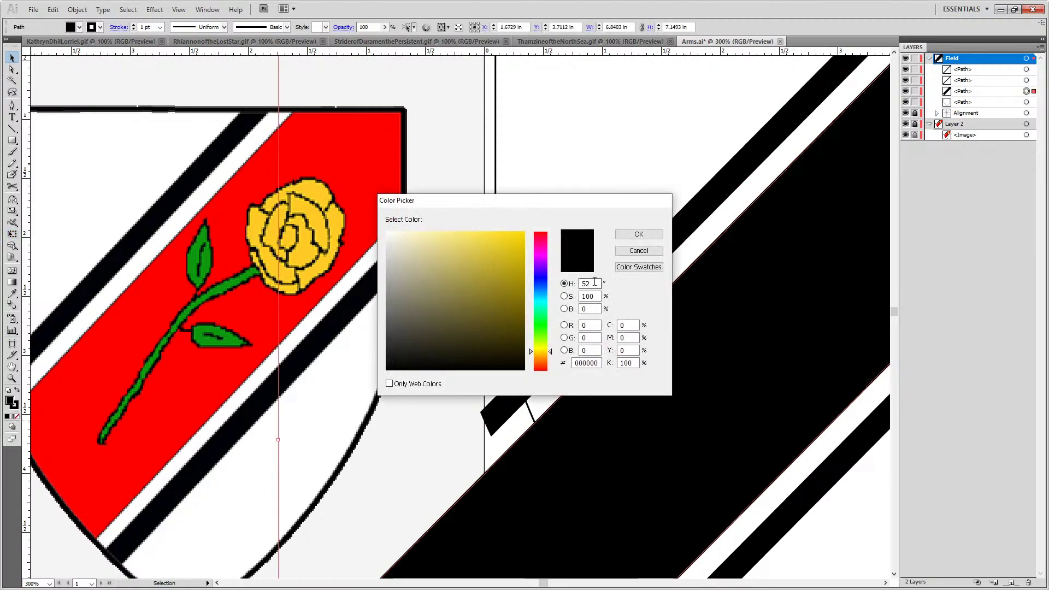
type("255")
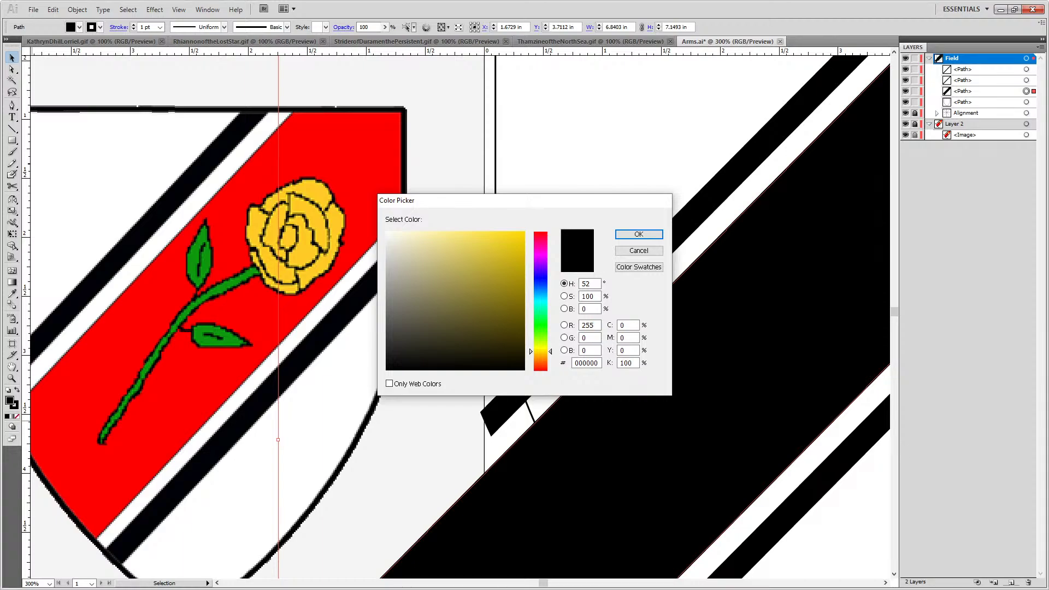
key("Return")
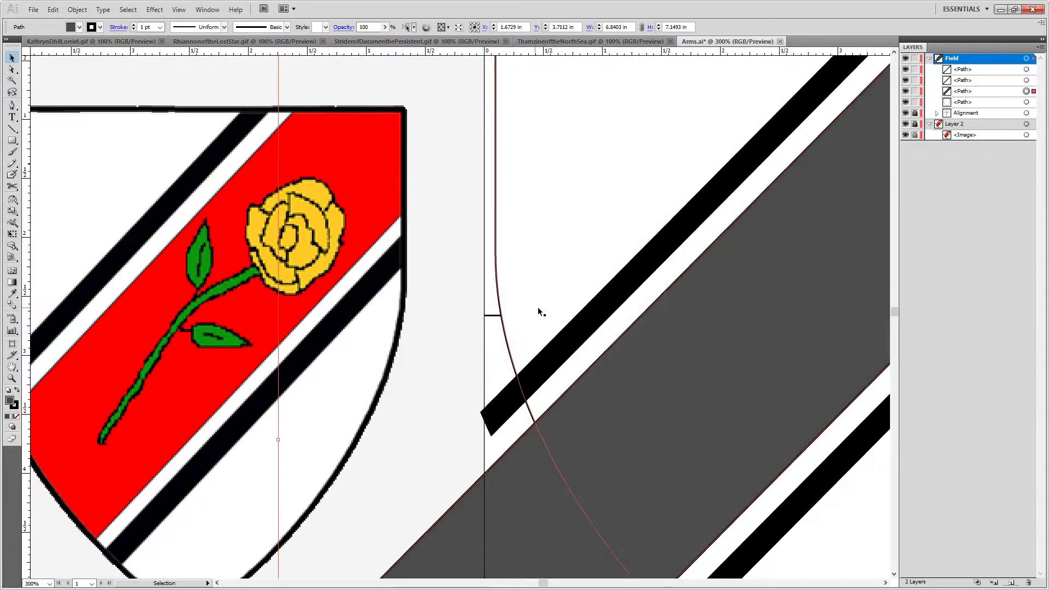
left_click(585, 332)
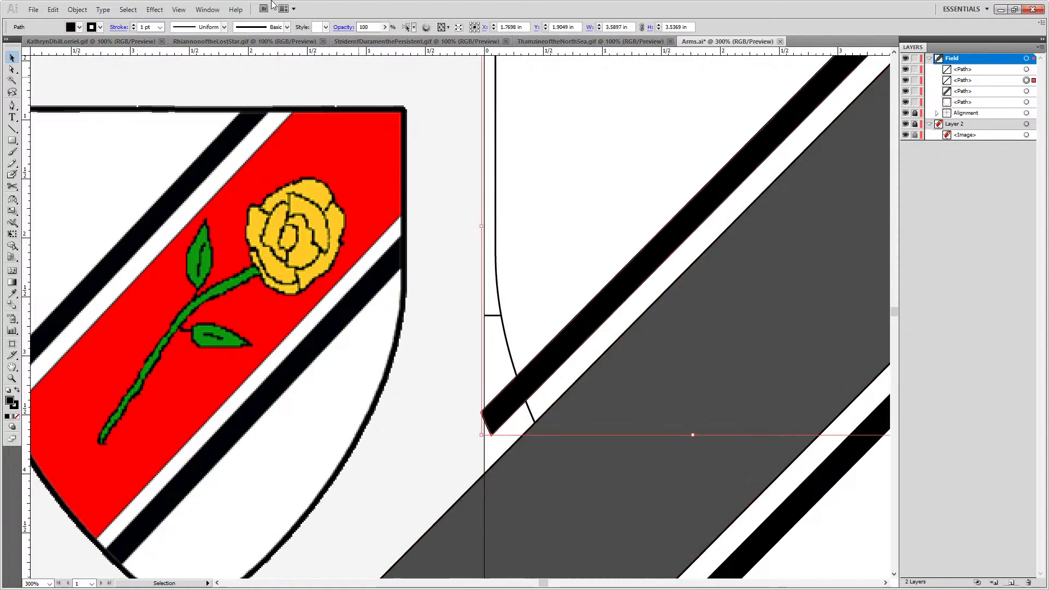
left_click(749, 548, "ctrl")
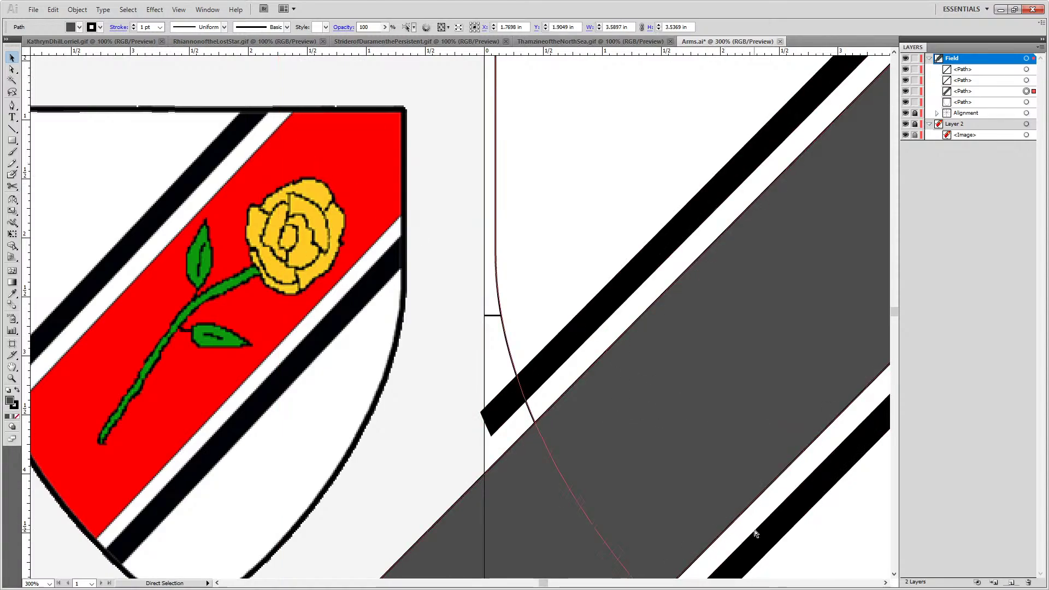
left_click(772, 545, "ctrl")
scroll(687, 198, "down", 2)
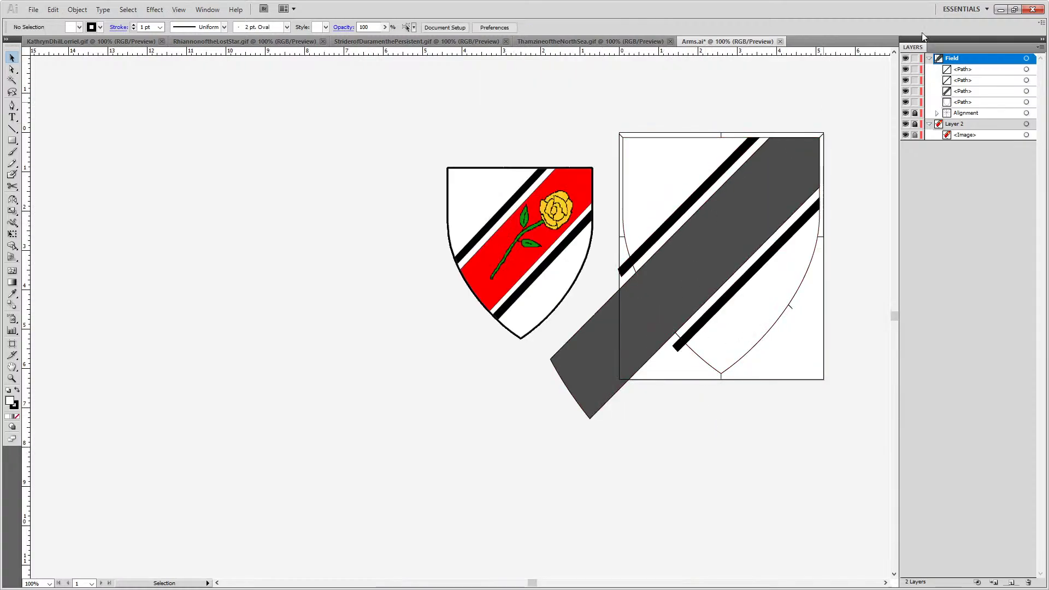
Convert all the Field layer's artwork colours to RGB
key("ctrl+a")
left_click(77, 10)
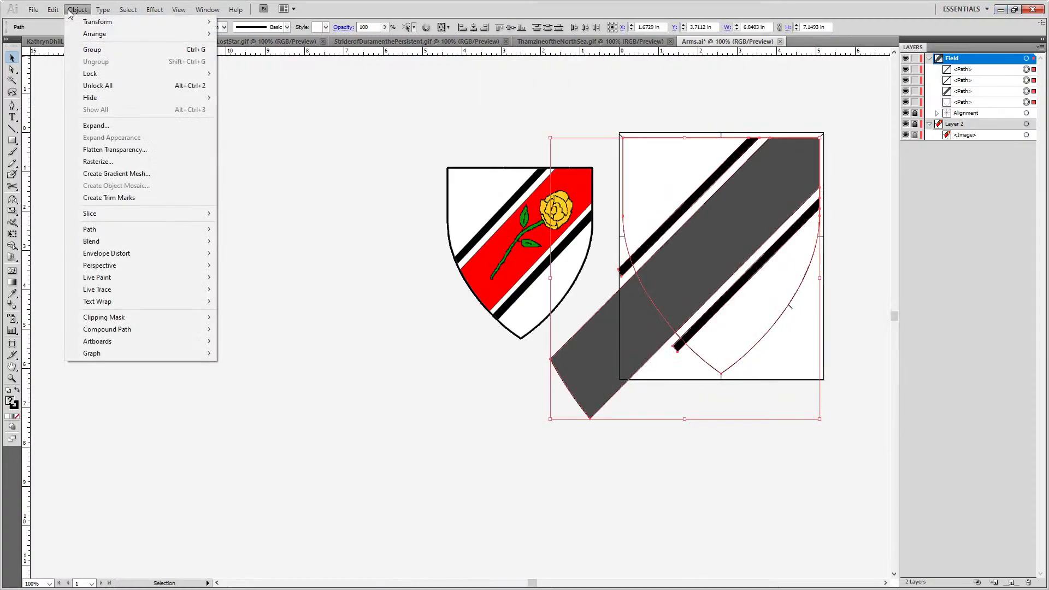
mouse_move(53, 9)
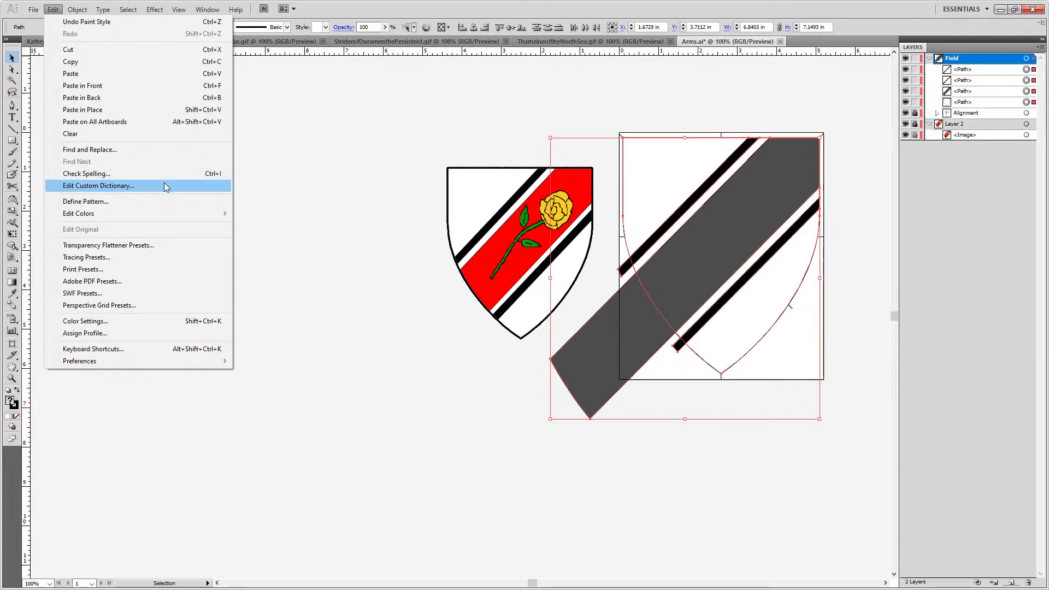
mouse_move(170, 214)
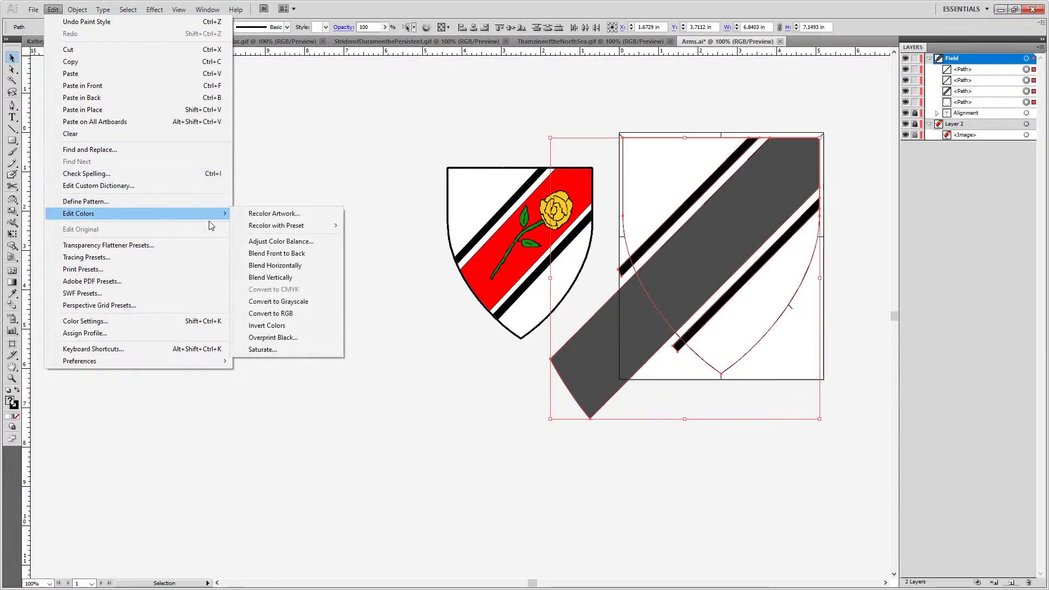
left_click(313, 312)
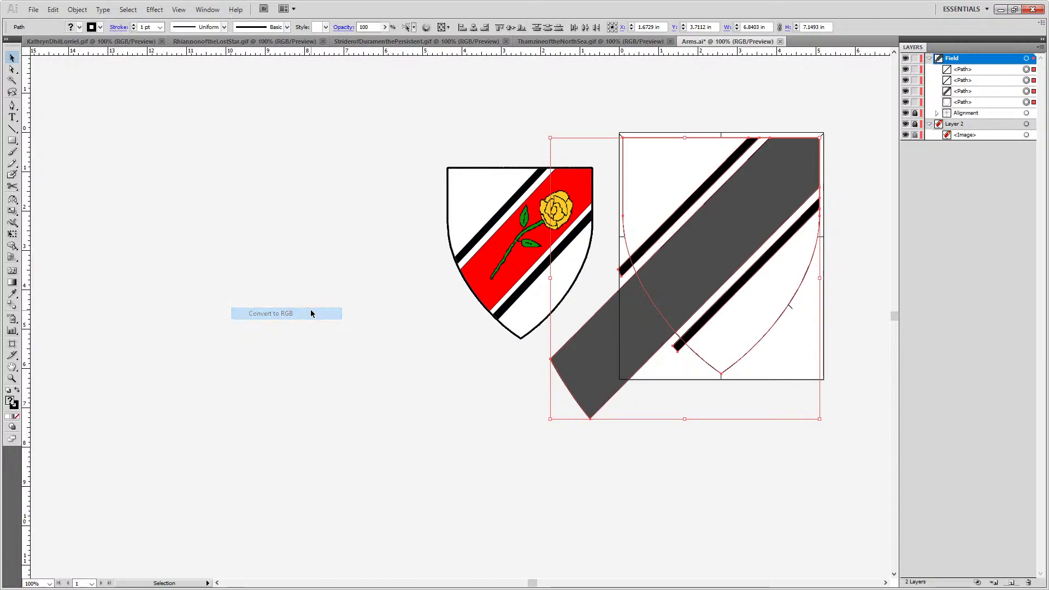
Fill the grey bend red, setting green and blue to 0 in the Color Picker
left_click(579, 366)
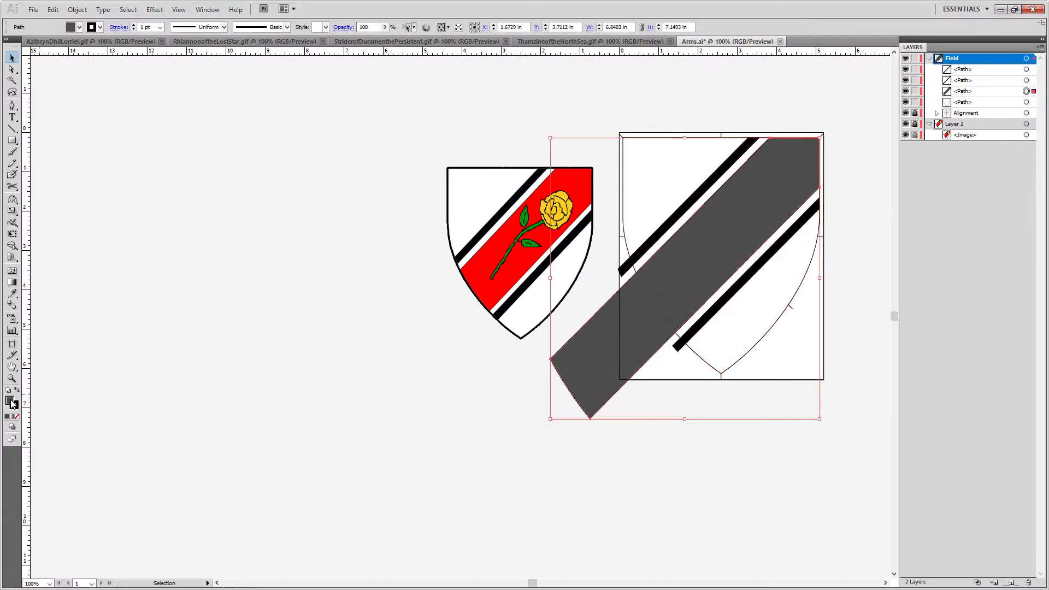
double_click(11, 401)
left_click(476, 262)
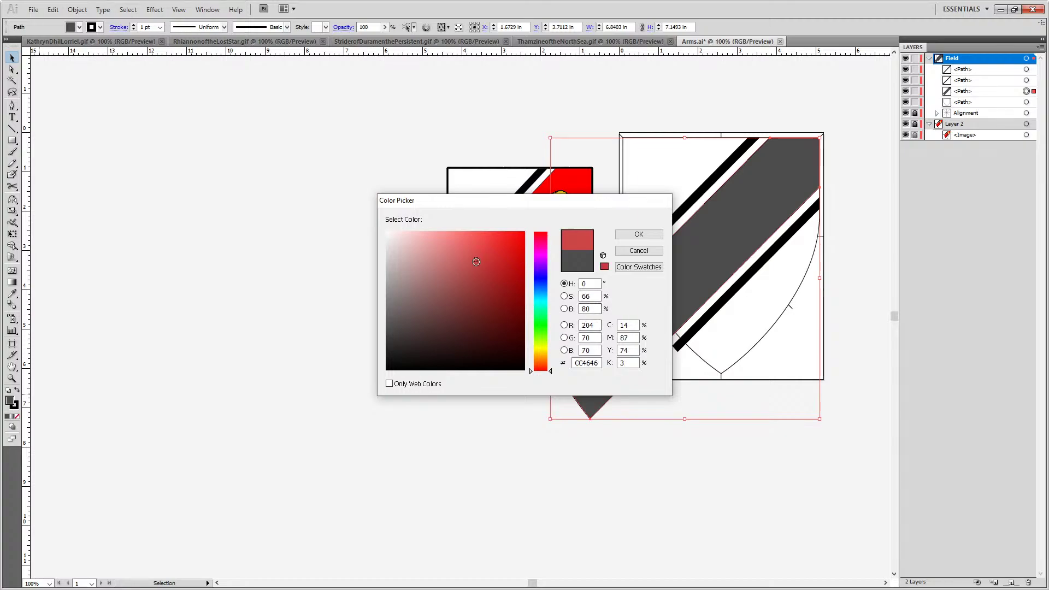
mouse_move(475, 262)
left_mouse_down()
mouse_move(369, 208)
mouse_move(379, 226)
left_mouse_up()
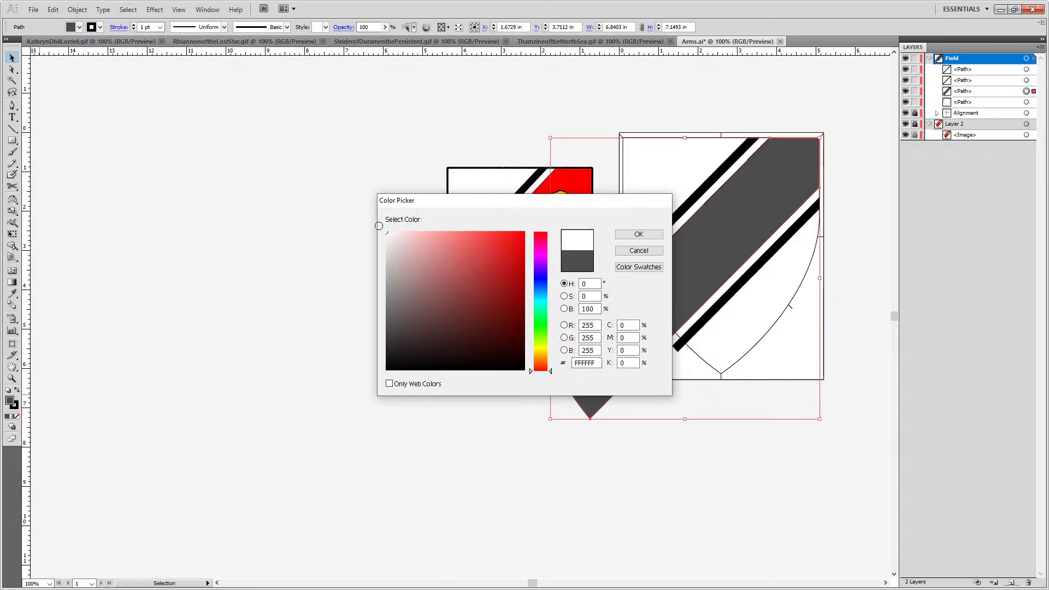
double_click(592, 339)
type("0")
key("Tab")
type("0")
key("Tab")
key("Return")
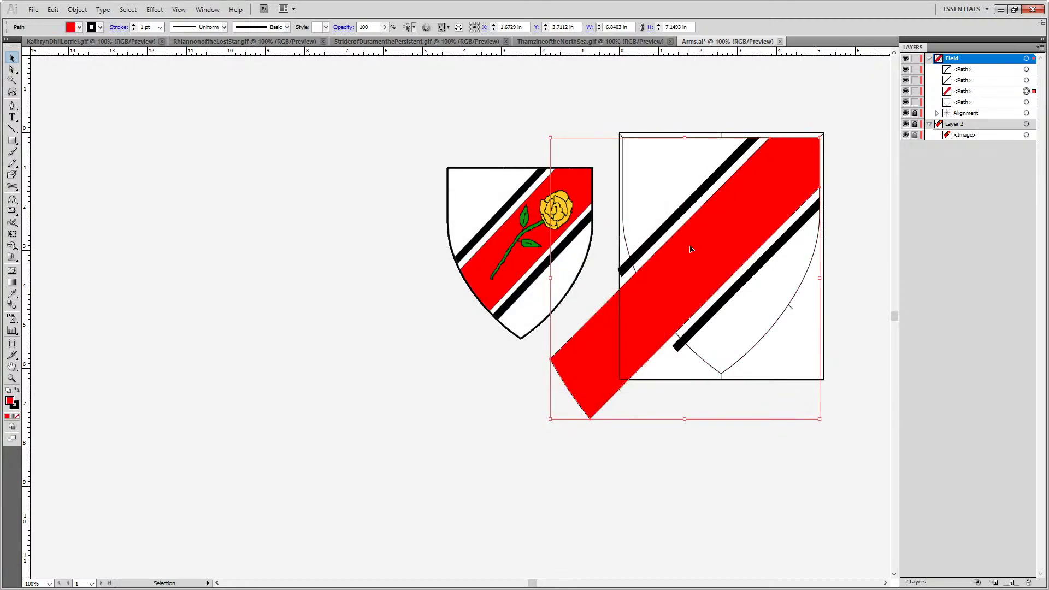
left_click(876, 287)
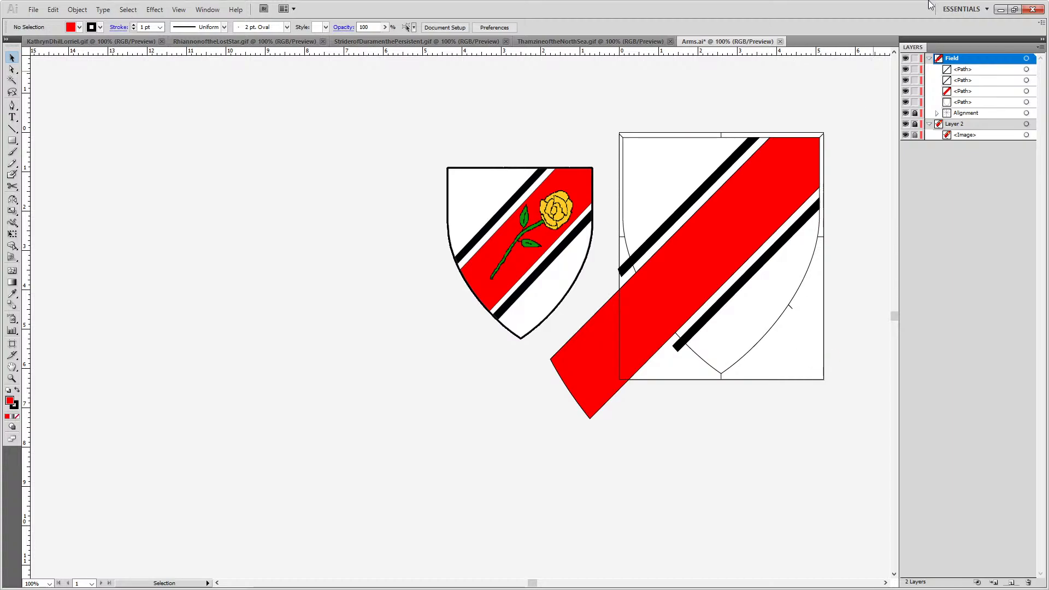
Paste in-place copies of the shield outline path in front, then deselect
left_click(1027, 102)
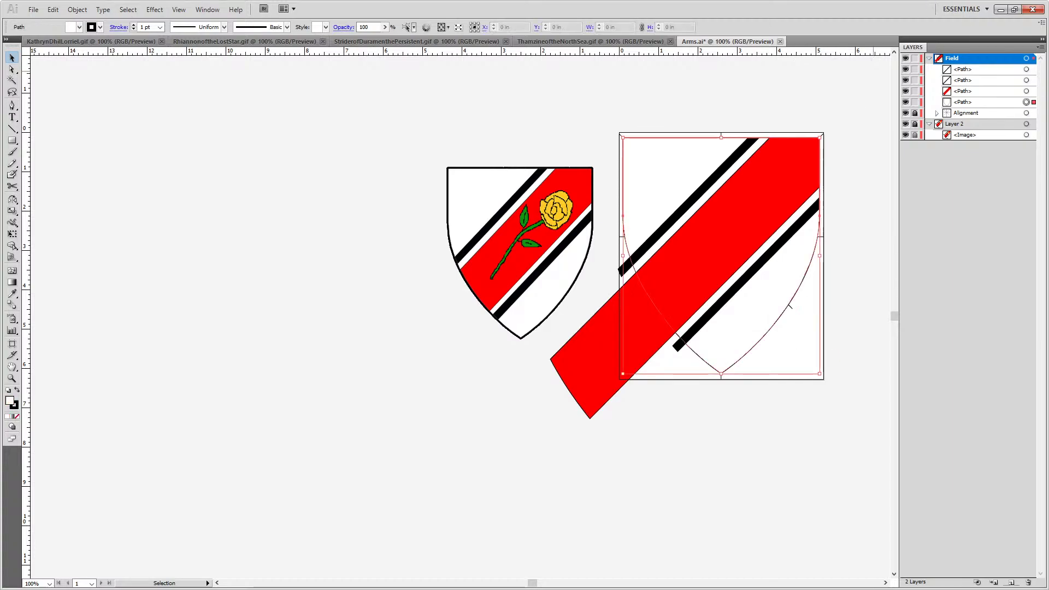
key("ctrl+f")
key("ctrl+f")
key("ctrl+f")
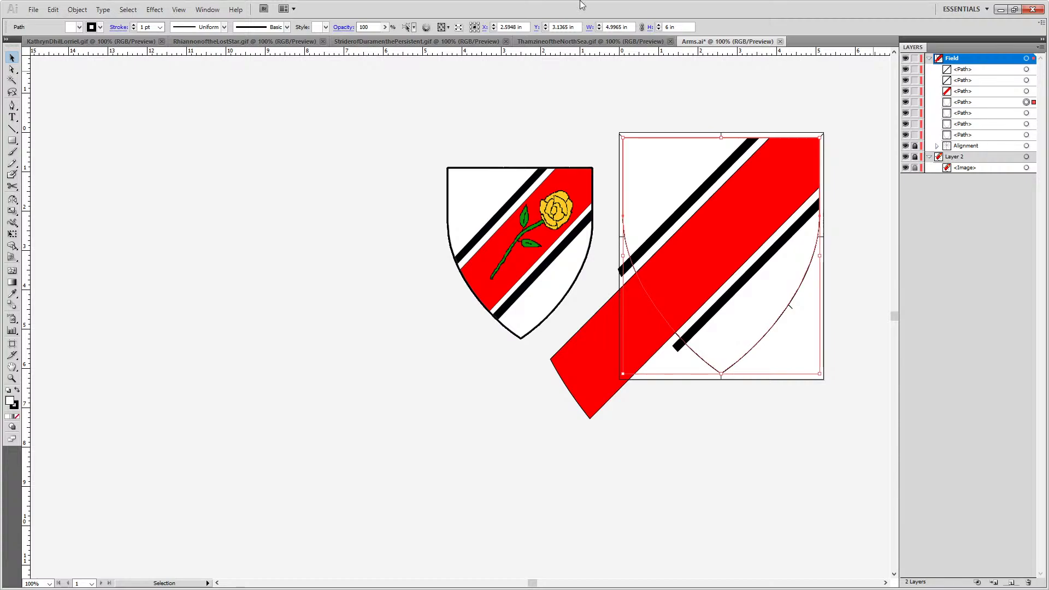
left_click(414, 404)
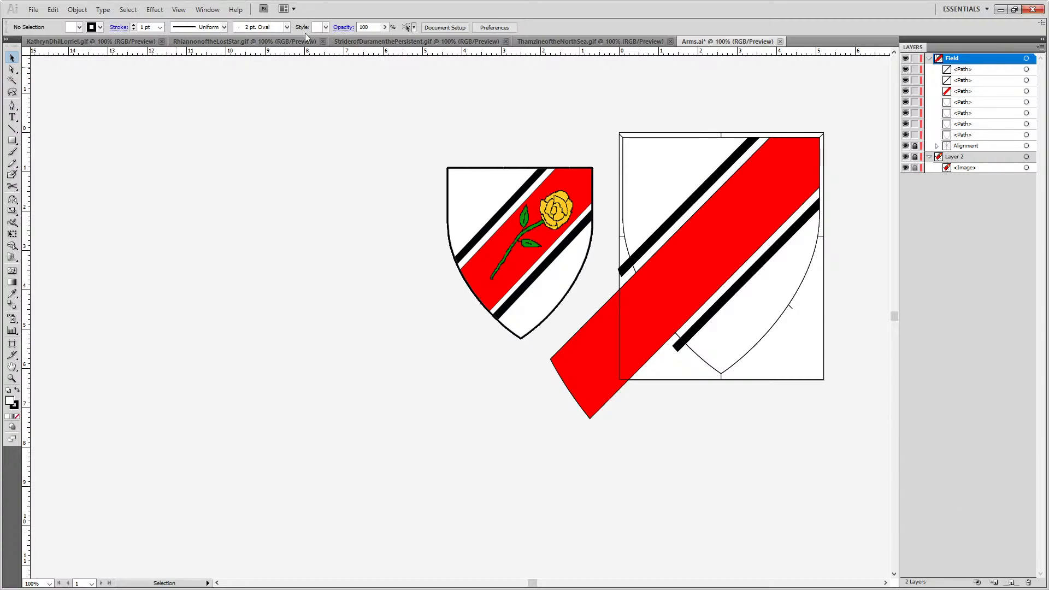
Close the rose shield reference GIF without saving it under a new name
left_click(356, 41)
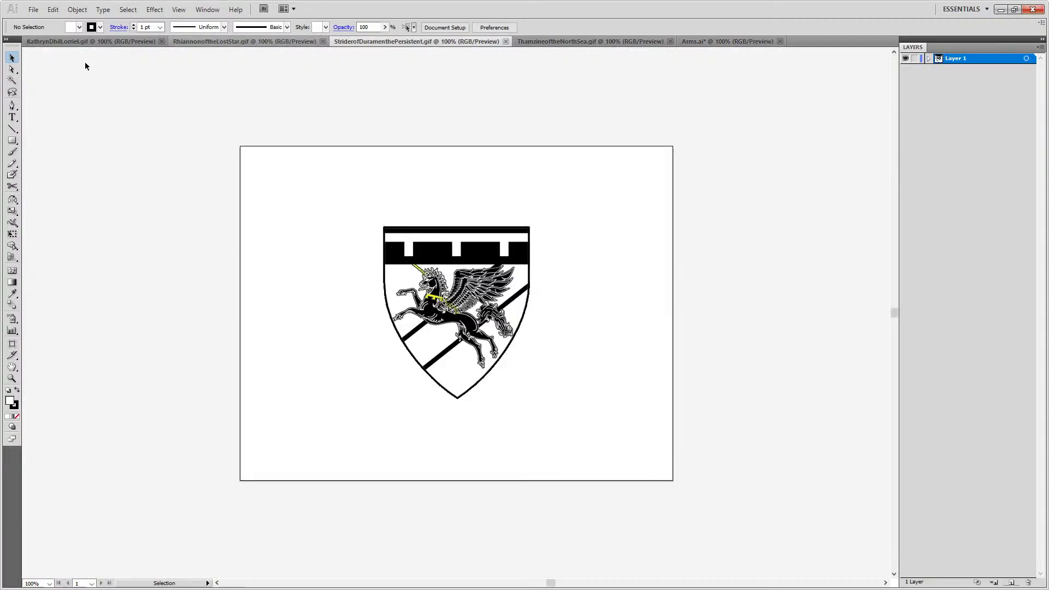
left_click(87, 41)
left_click(34, 9)
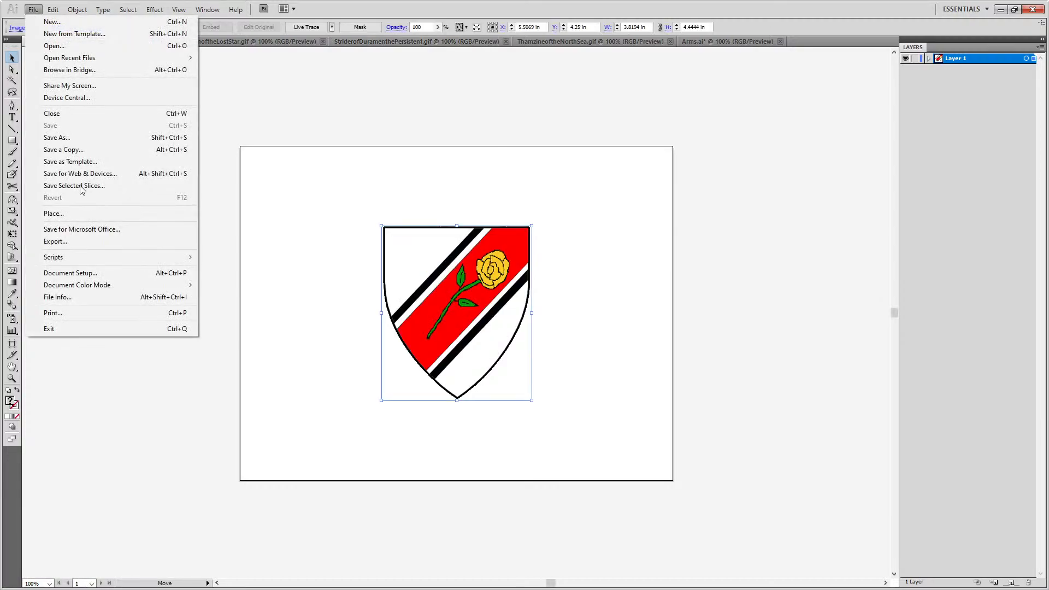
left_click(77, 139)
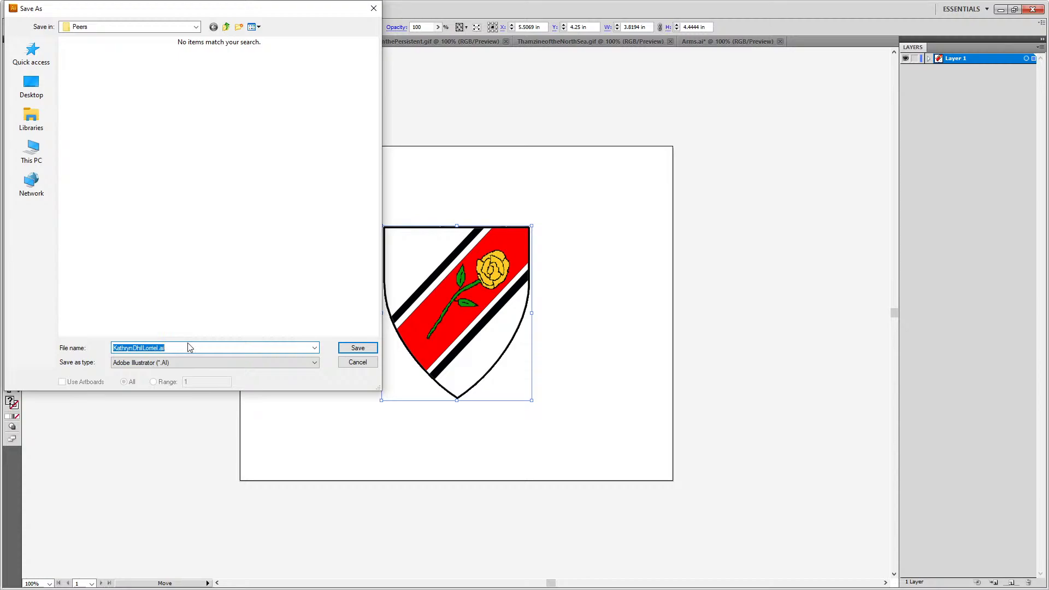
key("Escape")
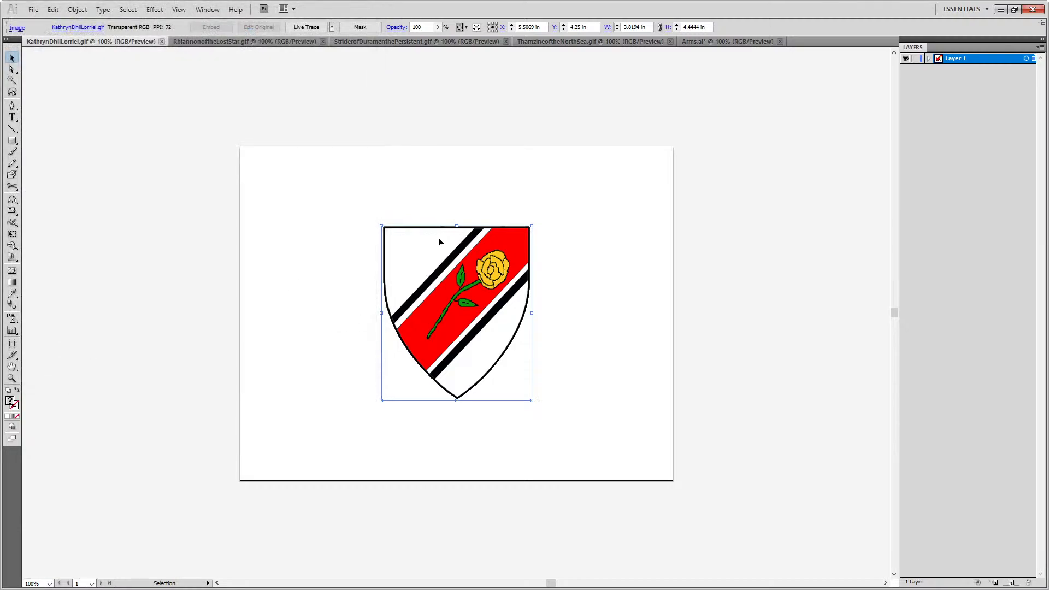
left_click(162, 42)
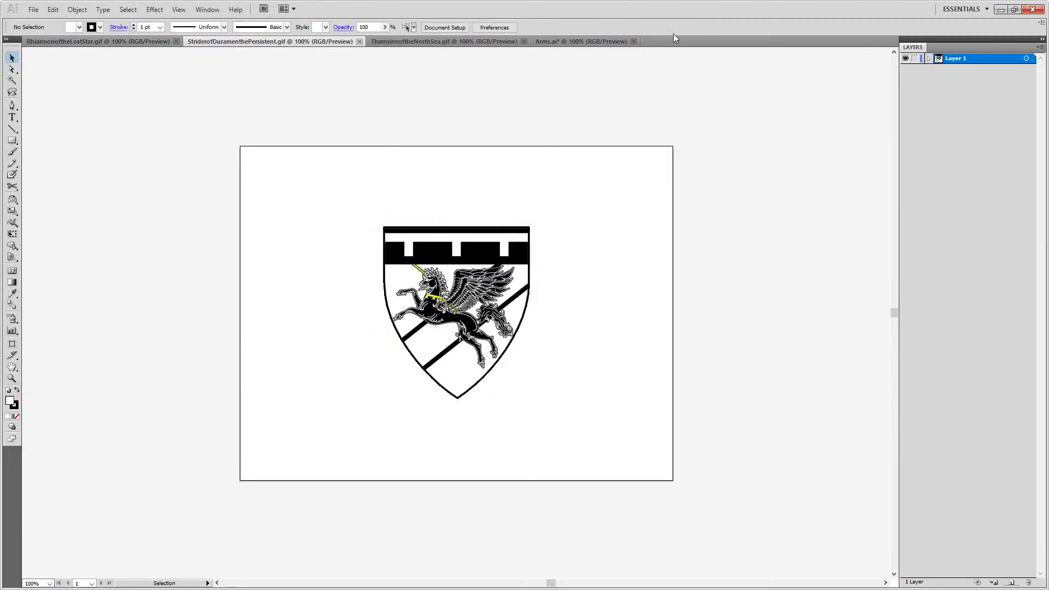
Save the Arms drawing as a new .ai file named after the rose GIF
left_click(571, 41)
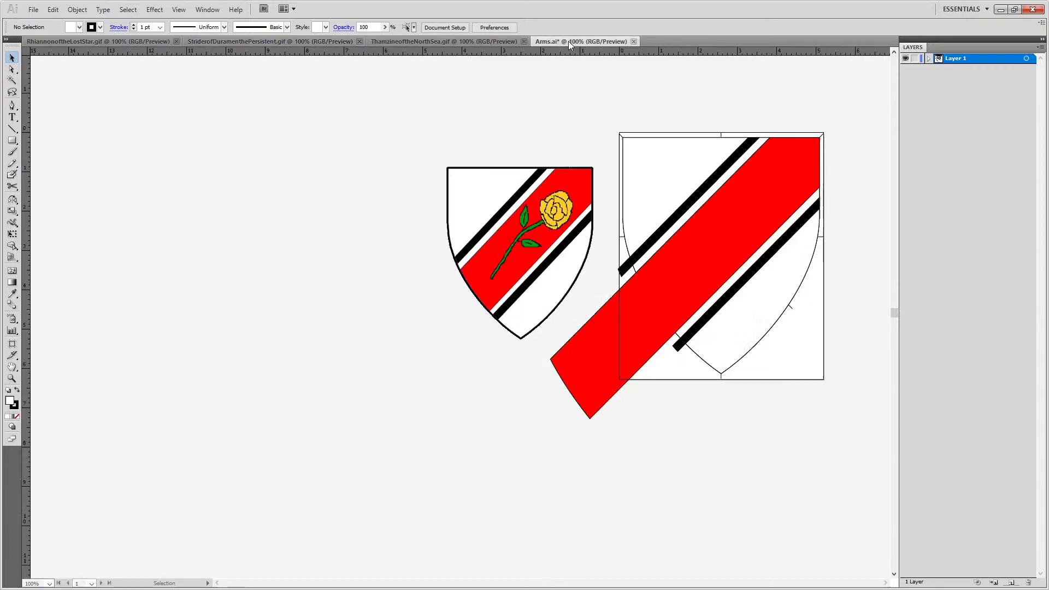
left_click(33, 9)
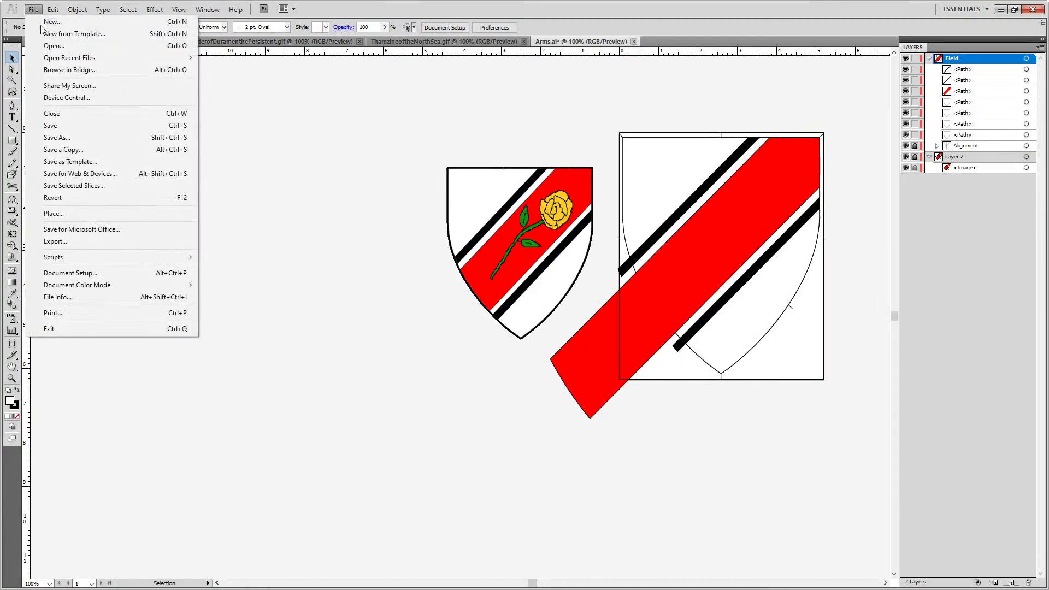
left_click(80, 140)
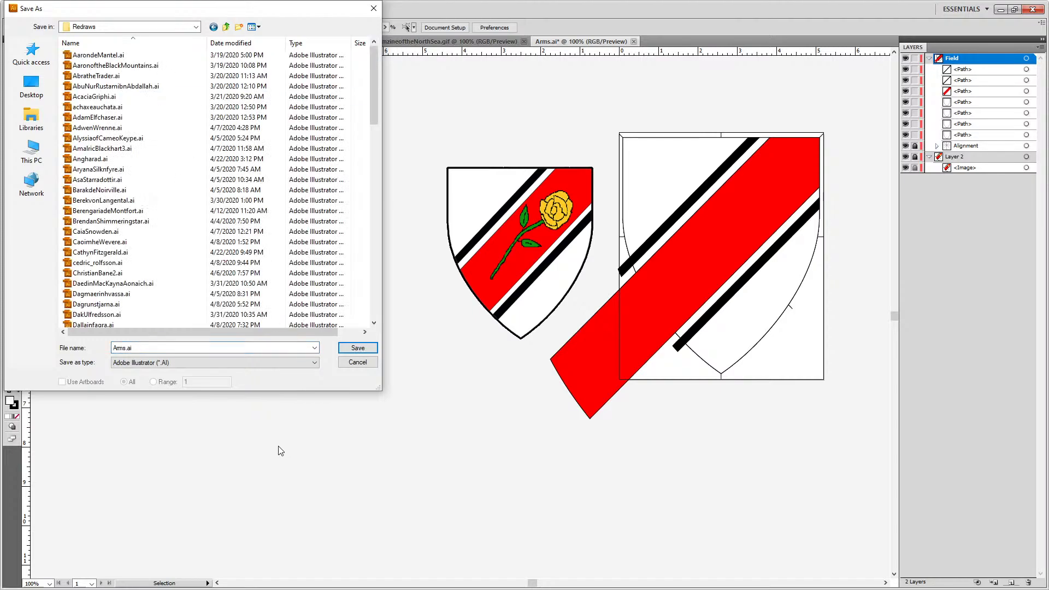
key("ctrl+a")
type("KathrynDhilLorriel.ai")
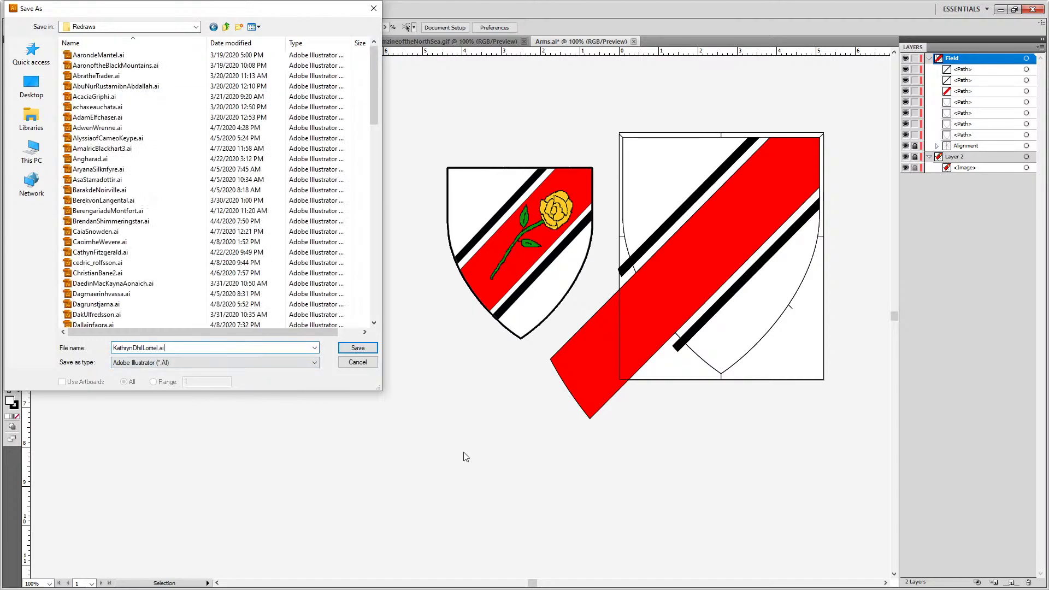
key("Return")
key("Return")
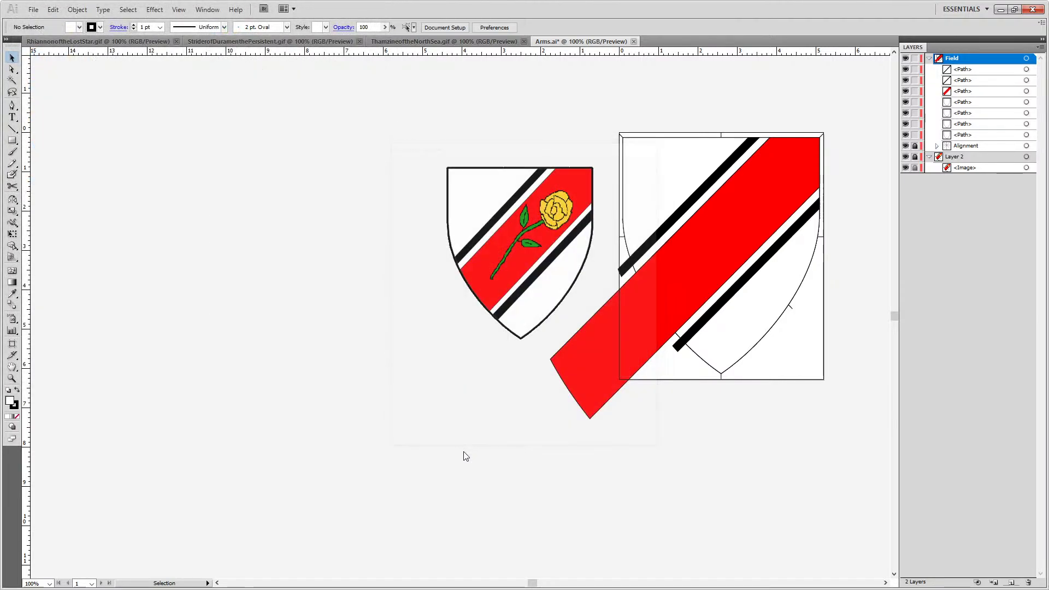
Line the lower black cotise's end up with the field's right edge
scroll(691, 156, "up", 1)
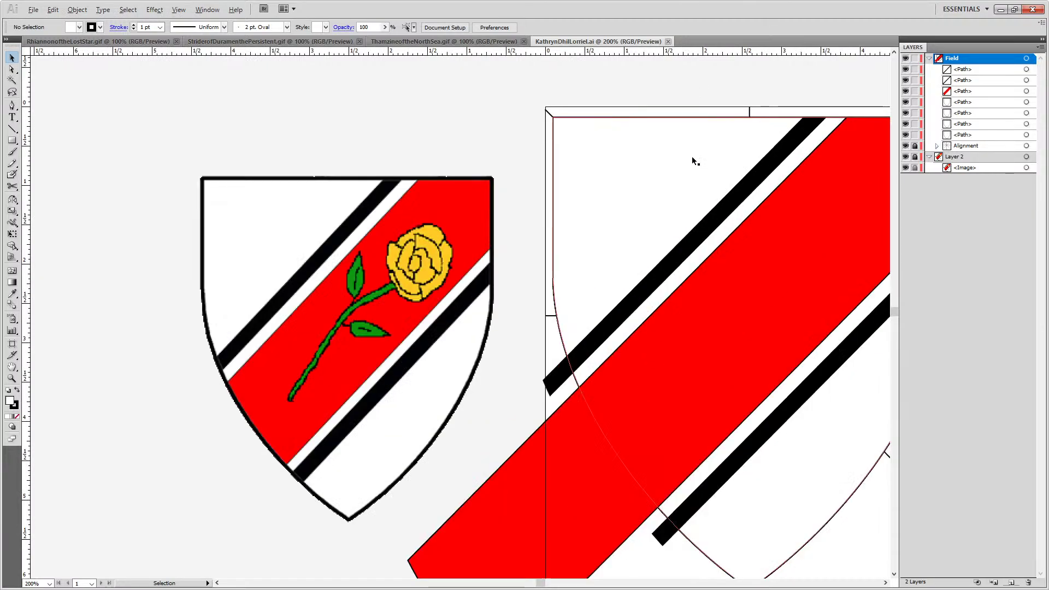
scroll(692, 156, "up", 1)
left_click_drag(767, 378, 468, 221)
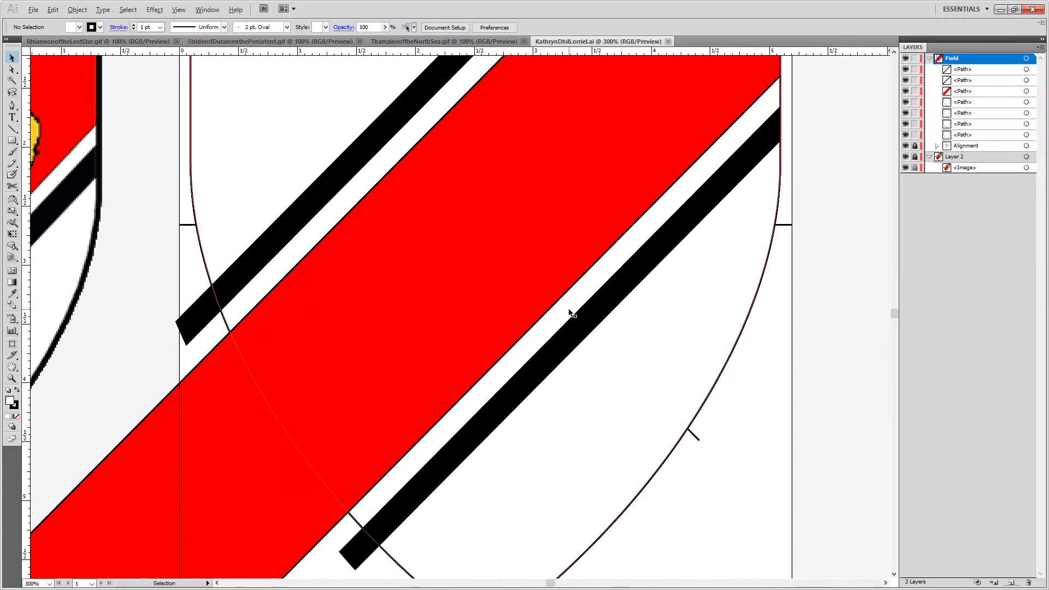
scroll(571, 306, "down", 1)
scroll(680, 252, "up", 1)
scroll(680, 251, "up", 1)
left_click_drag(619, 261, 332, 512)
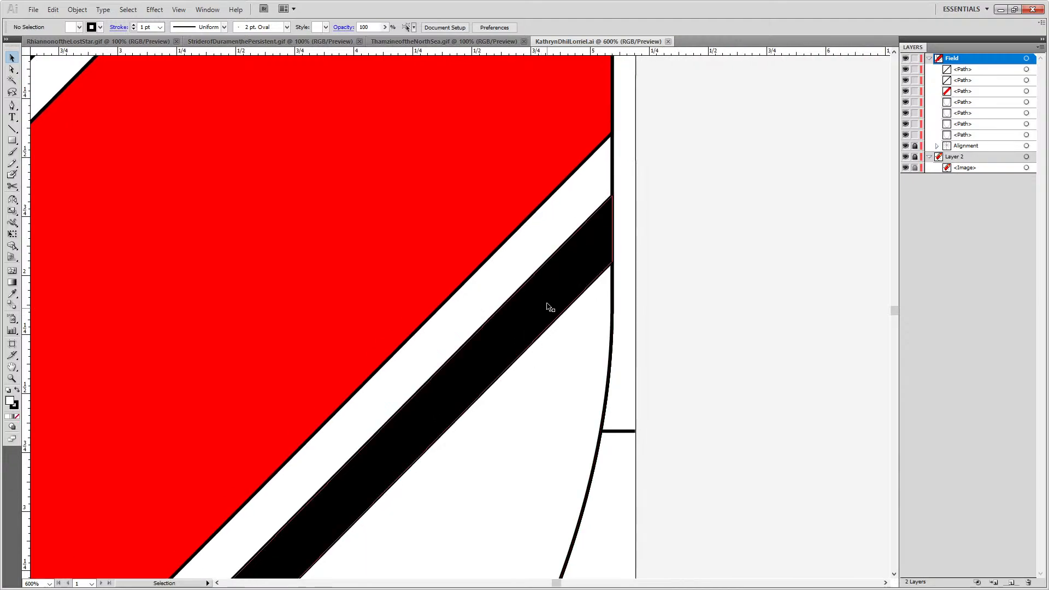
scroll(590, 265, "up", 5)
left_click_drag(686, 183, 632, 401)
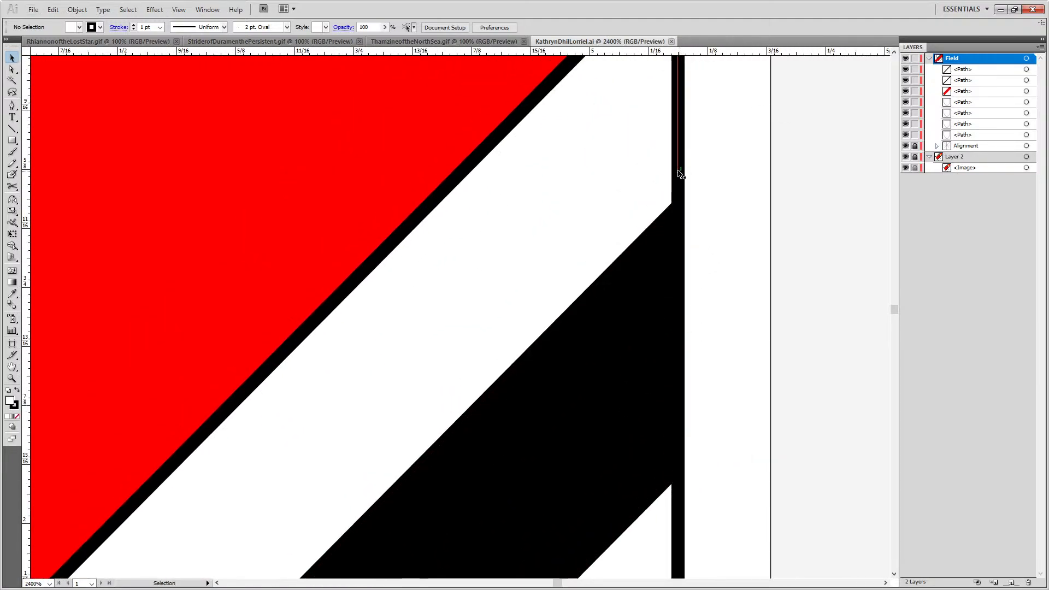
left_click(650, 276)
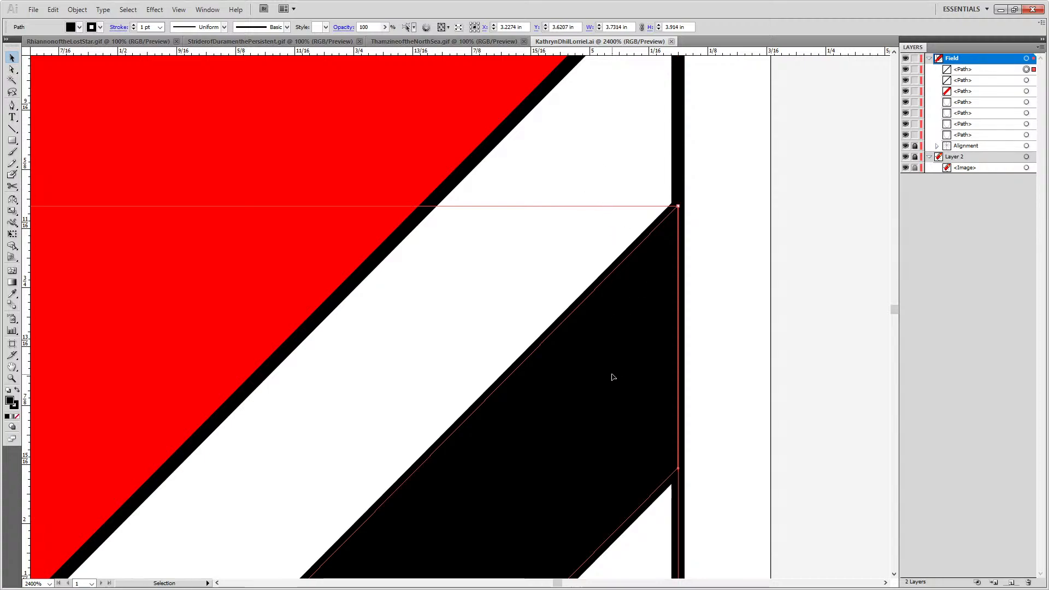
mouse_move(612, 377)
left_mouse_down()
mouse_move(536, 379)
mouse_move(613, 393)
left_mouse_up()
left_click(780, 256)
Pull the red bend flush with the field's edge and move the upper cotise down to the top edge
scroll(764, 289, "down", 3)
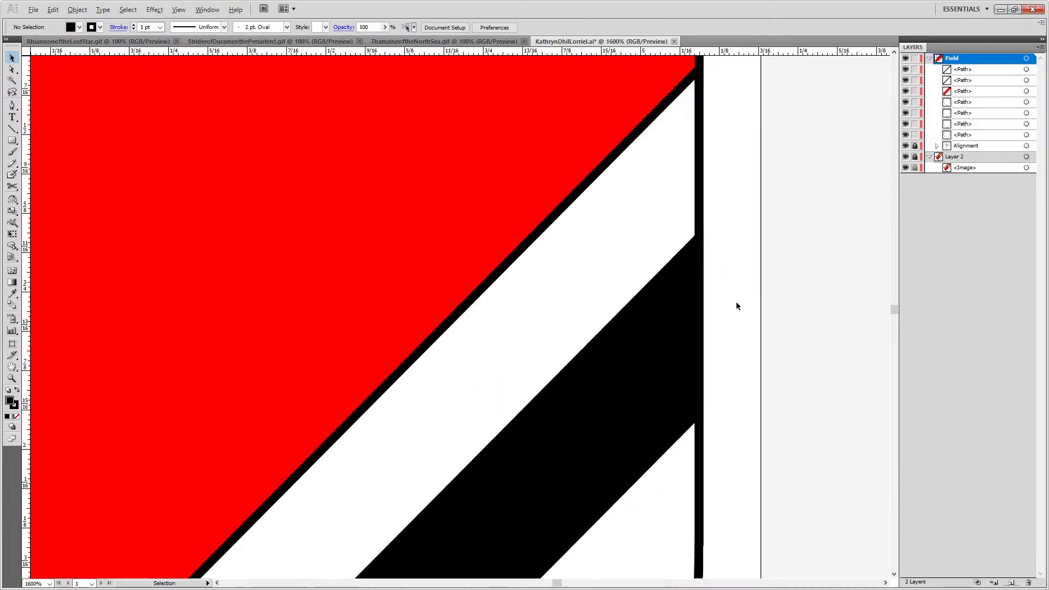
scroll(819, 197, "up", 4)
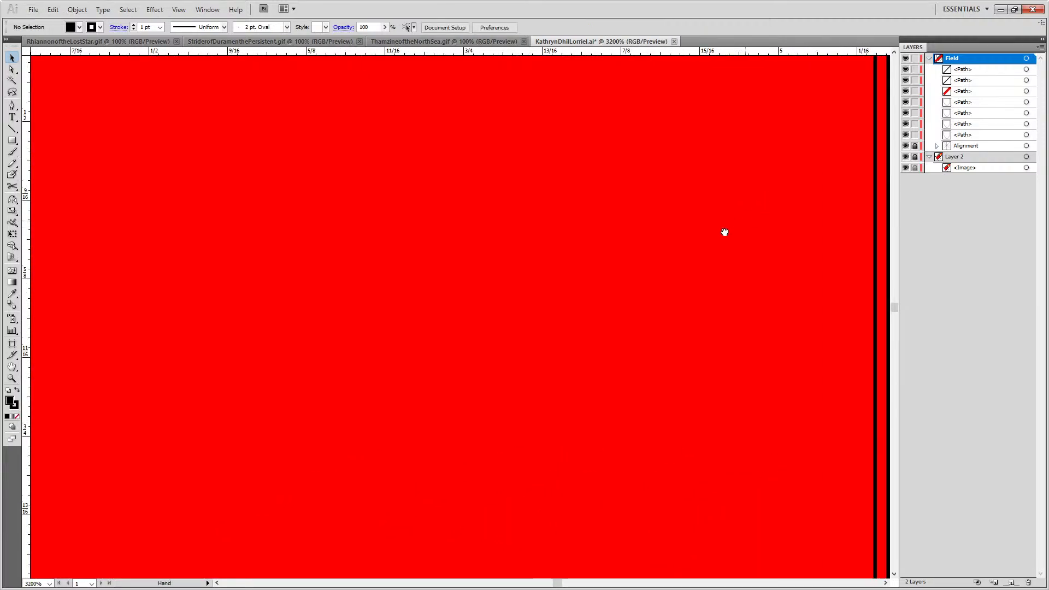
left_click(561, 348)
left_click_drag(561, 348, 582, 327)
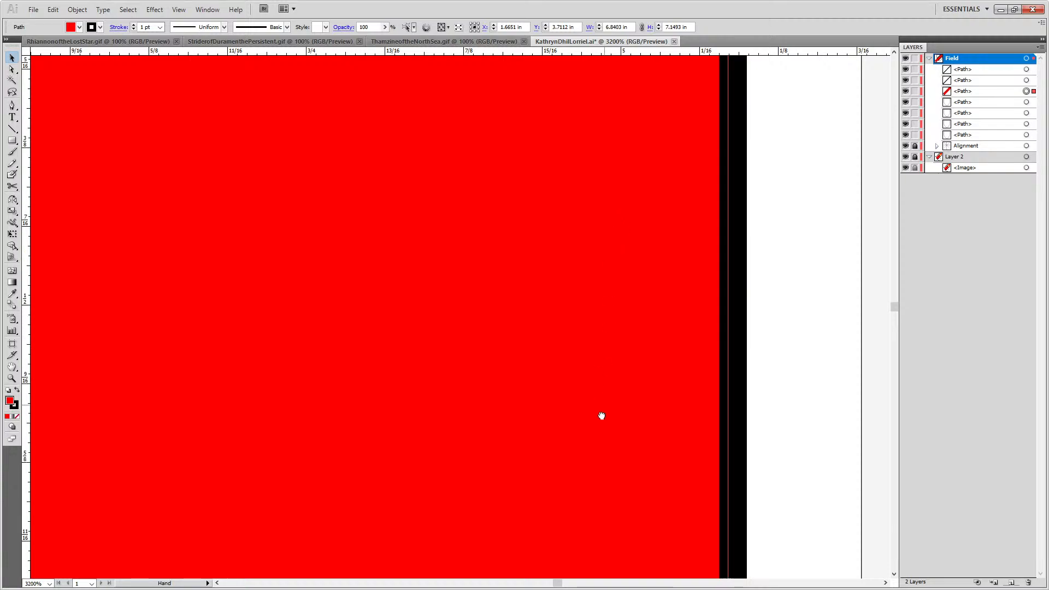
scroll(599, 355, "up", 5)
left_click_drag(609, 281, 613, 256)
scroll(534, 306, "down", 2)
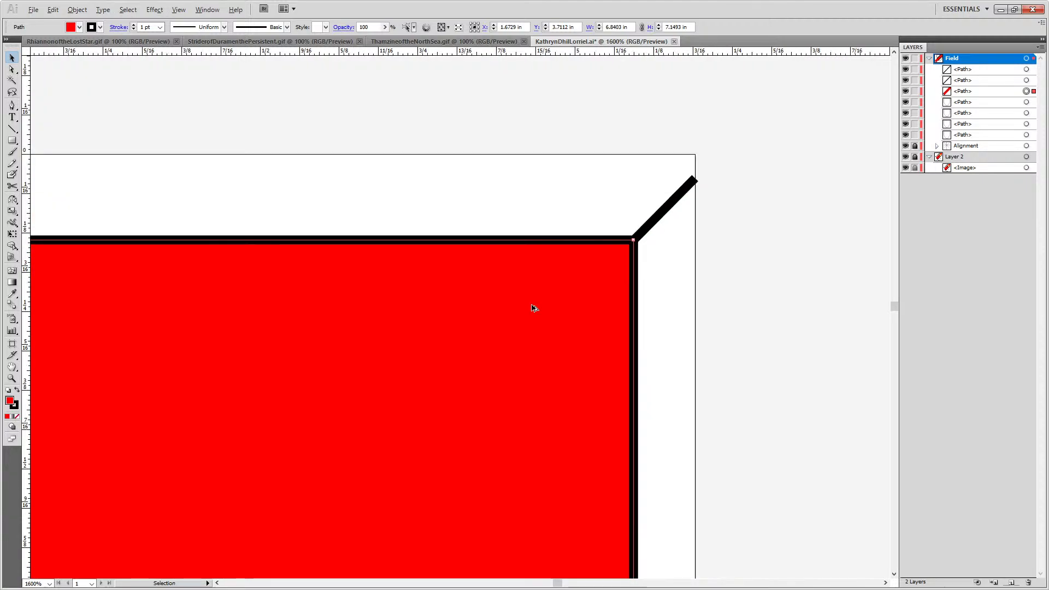
scroll(604, 305, "left", 6)
left_click(326, 326)
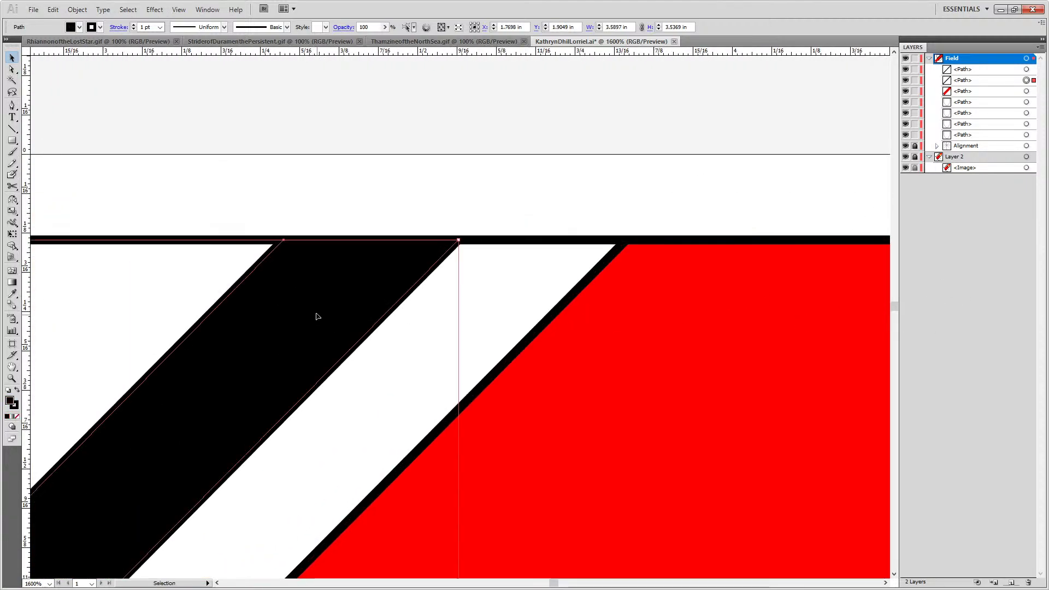
mouse_move(315, 311)
left_mouse_down()
mouse_move(319, 345)
mouse_move(314, 313)
left_mouse_up()
Lock the red bend path and drag path rows lower in the Field layer's stacking order
scroll(395, 344, "down", 6)
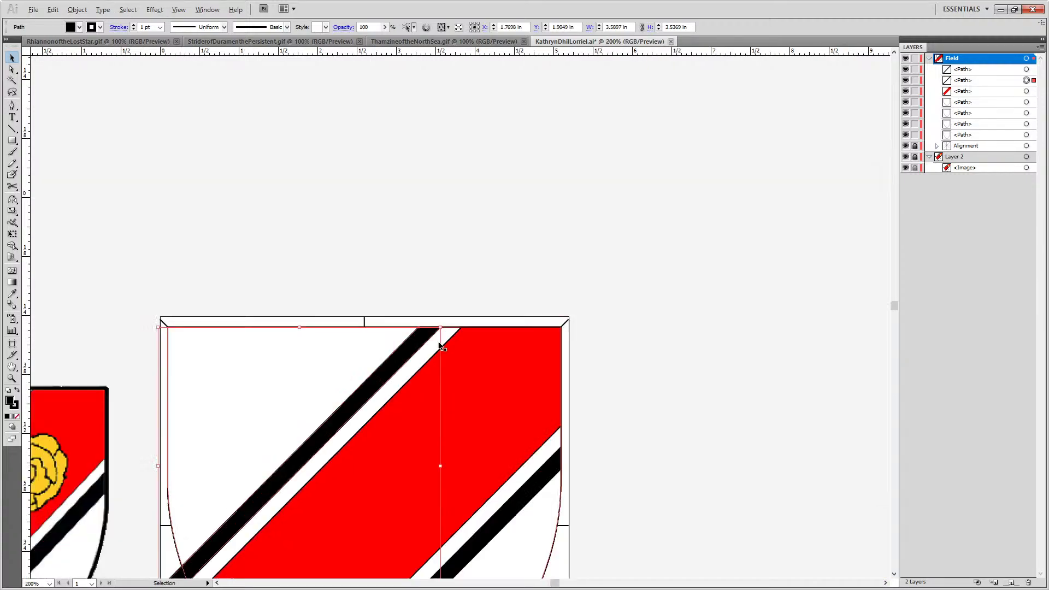
scroll(358, 417, "down", 3)
scroll(359, 417, "left", 4)
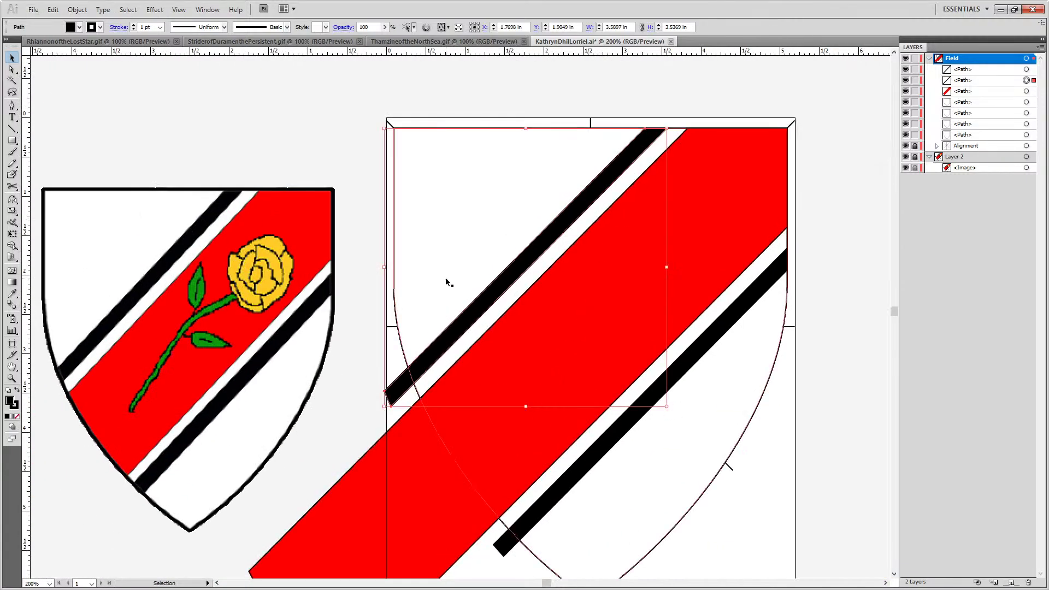
left_click(982, 95)
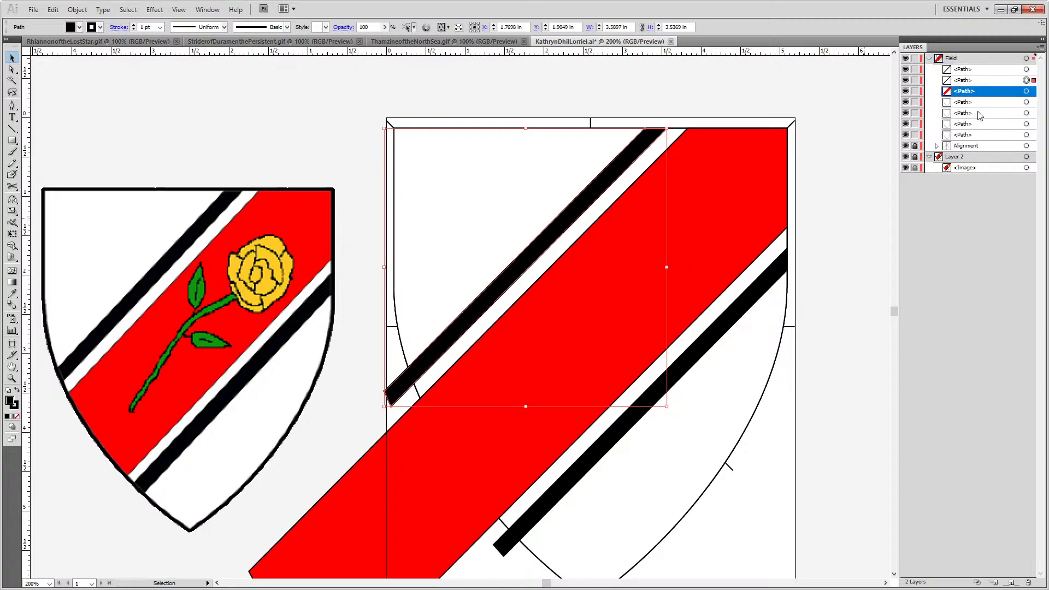
left_click(965, 102)
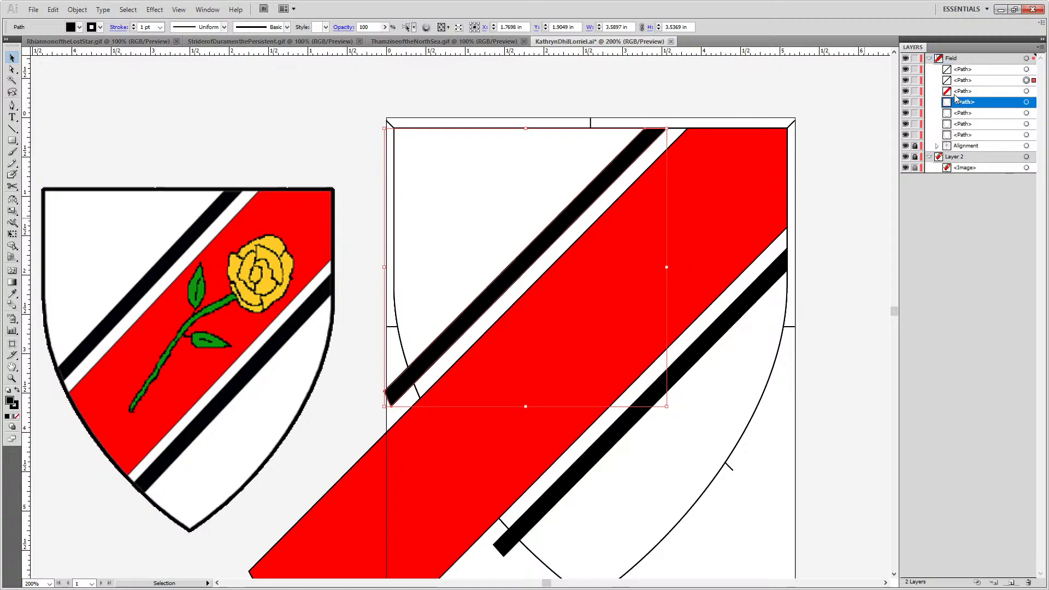
left_click(915, 92)
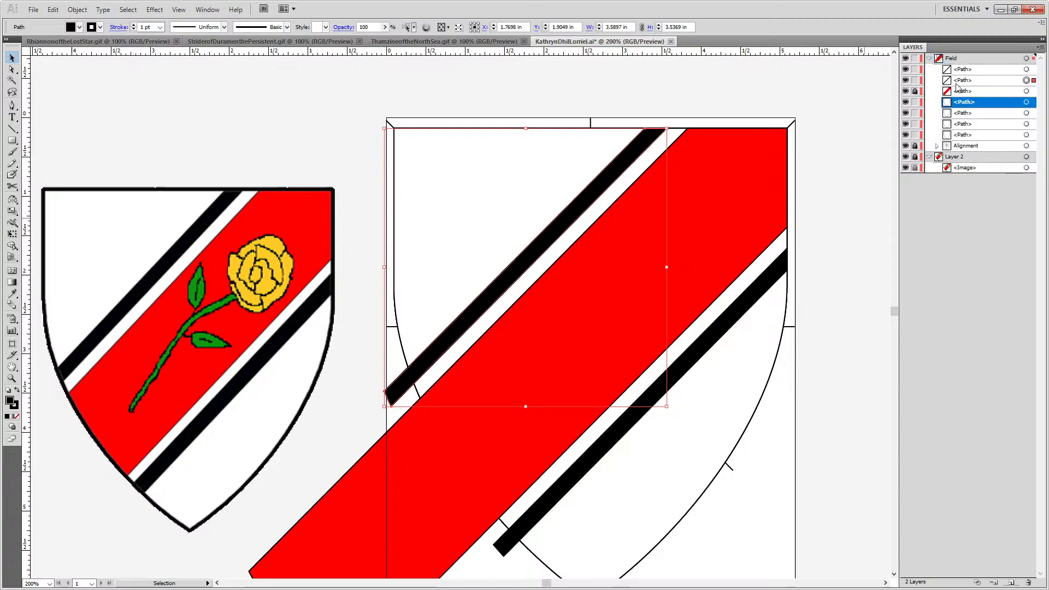
left_click(978, 135)
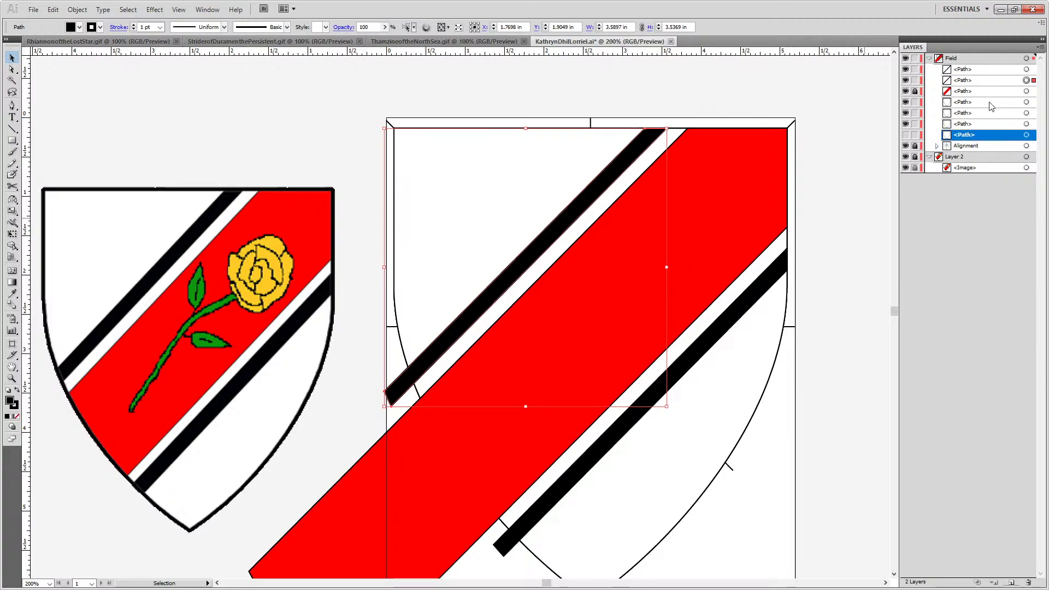
left_click_drag(965, 94, 968, 127)
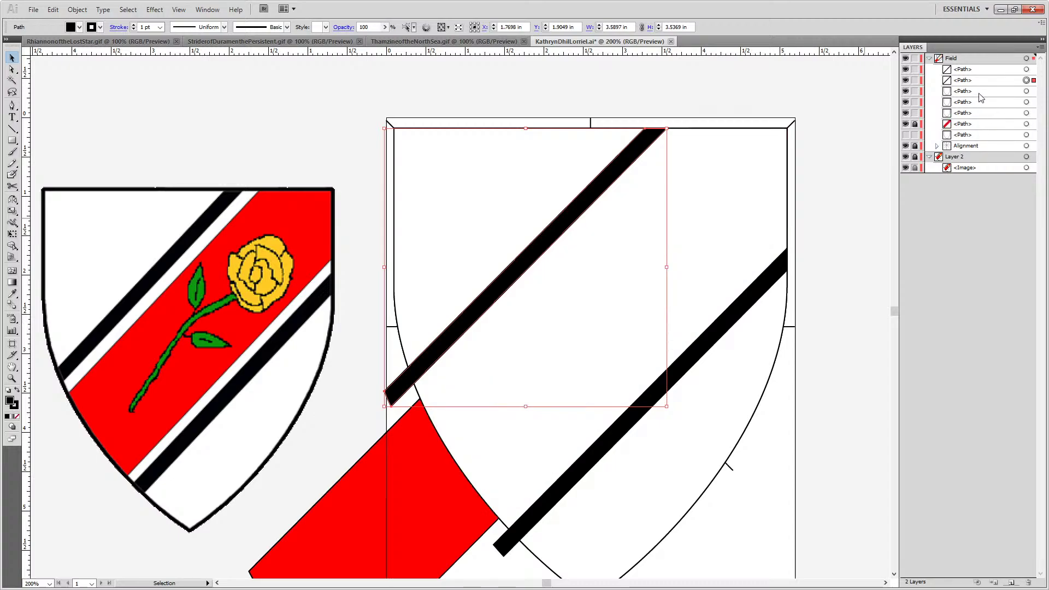
left_click_drag(962, 78, 961, 111)
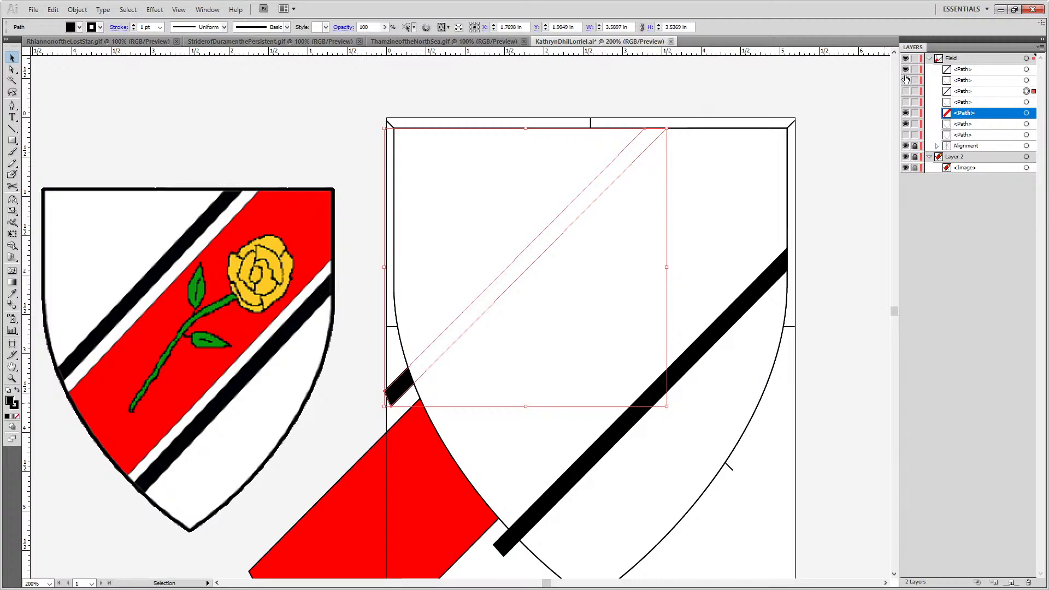
Deselect everything and click the red diagonal band to check it shows across the shield
key("ctrl+shift+a")
left_click(529, 407)
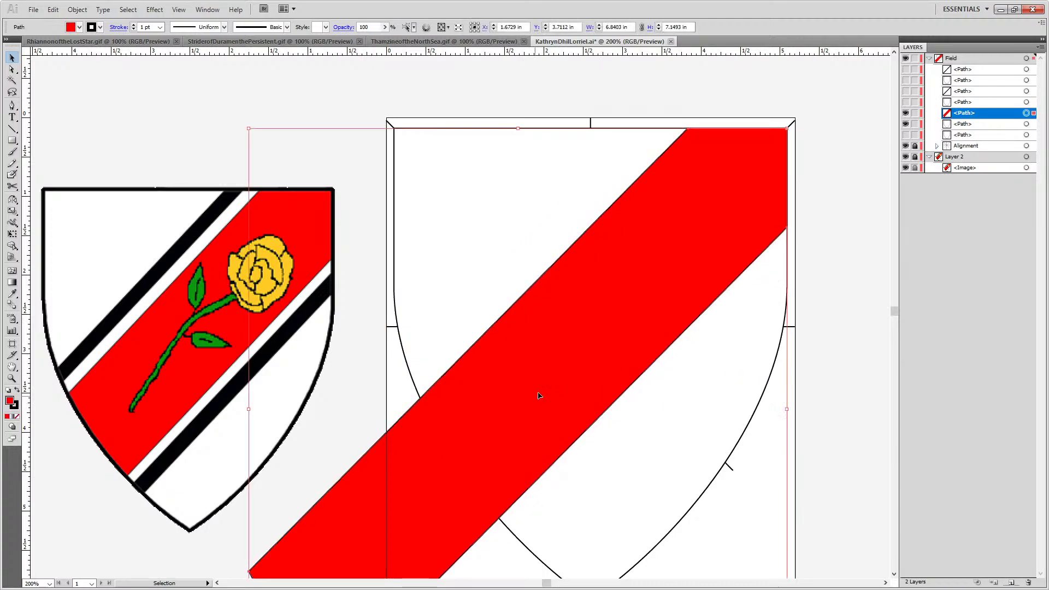
left_click(867, 308)
Restack the red band path back above the white shield path in the Layers panel
left_click(627, 451)
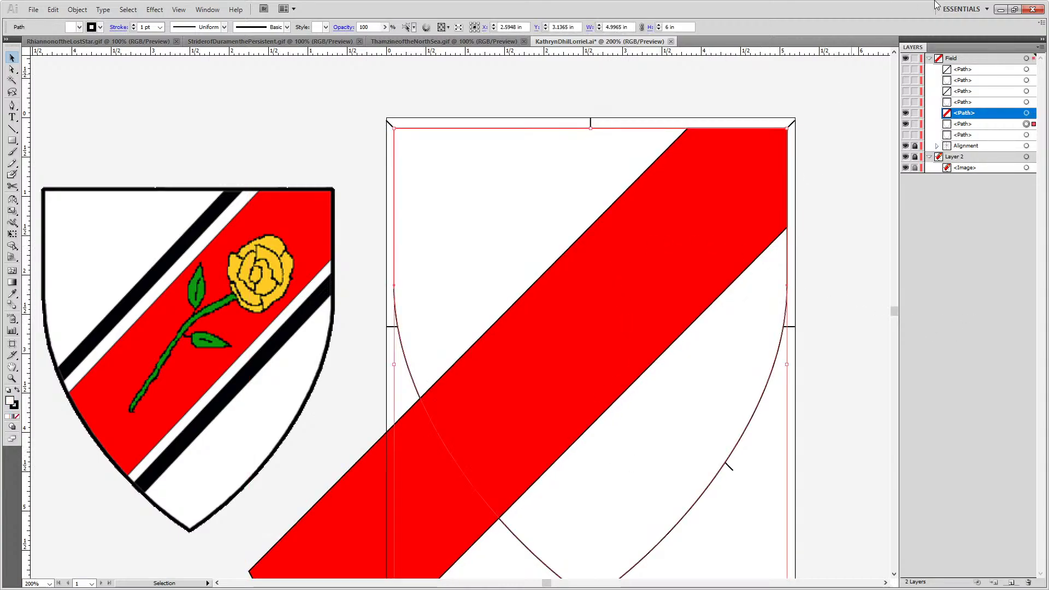
scroll(708, 98, "up", 7)
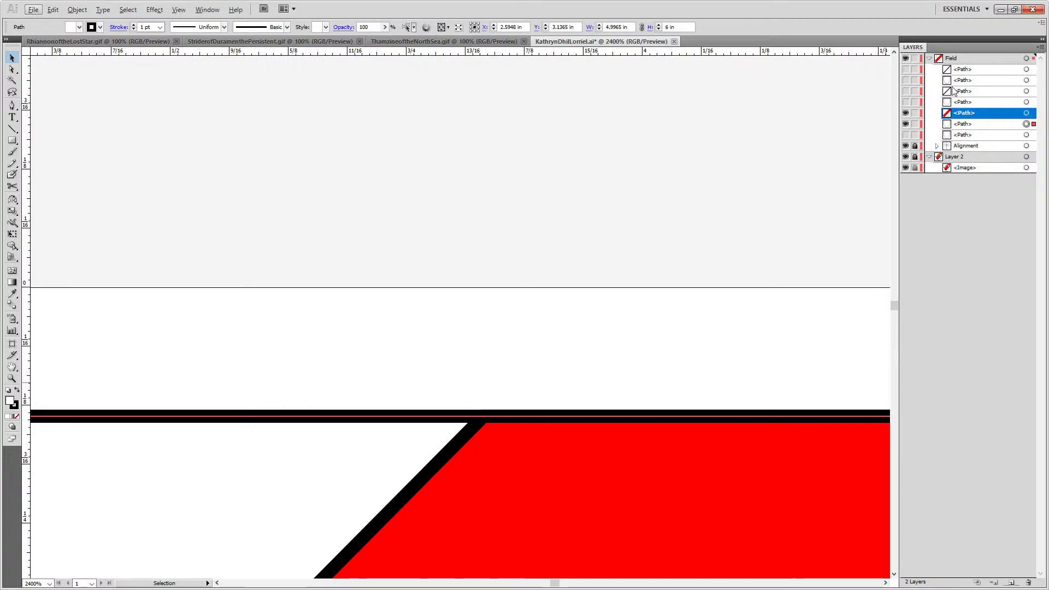
left_click_drag(951, 146, 964, 129)
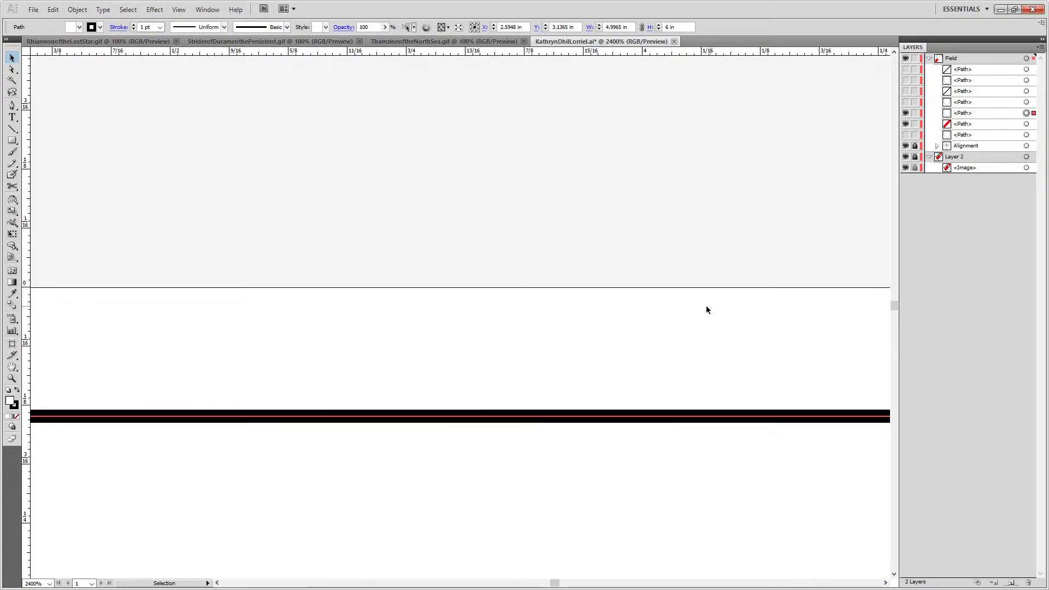
left_click_drag(706, 306, 777, 43)
scroll(682, 318, "down", 7)
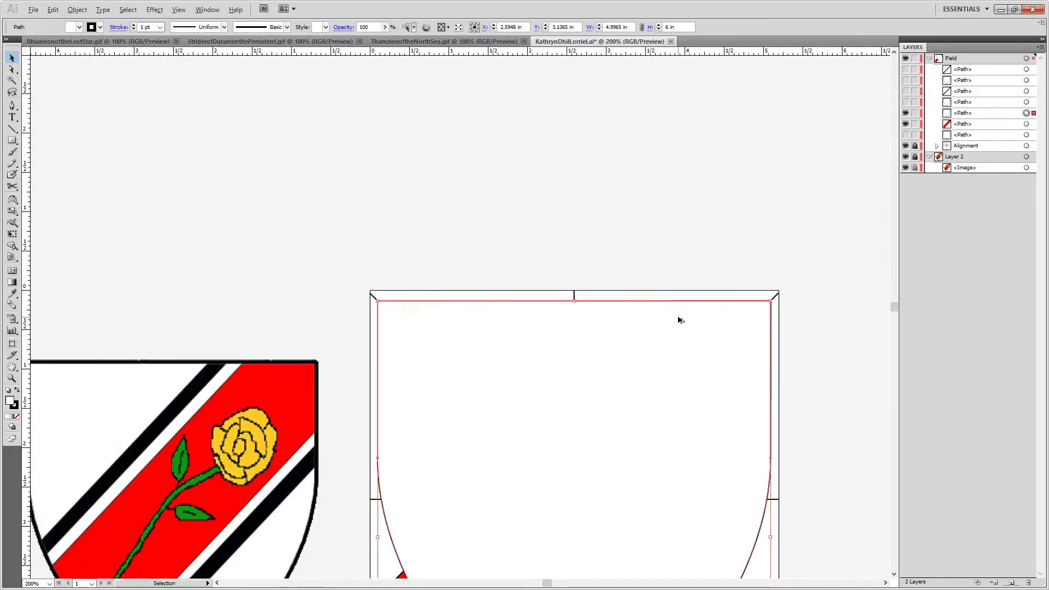
scroll(675, 320, "down", 3)
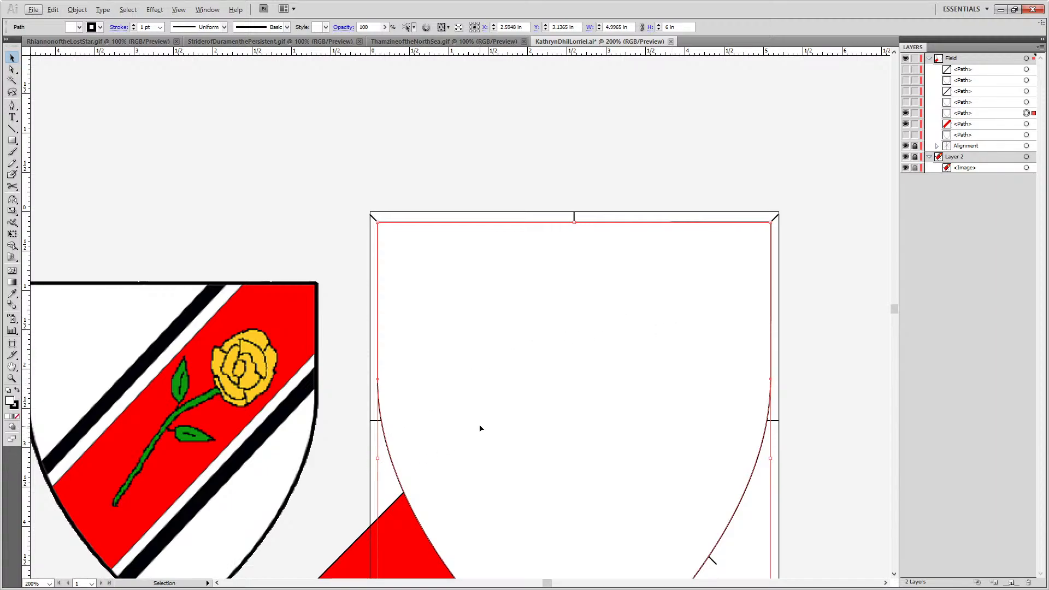
scroll(612, 245, "up", 1)
scroll(650, 221, "up", 4)
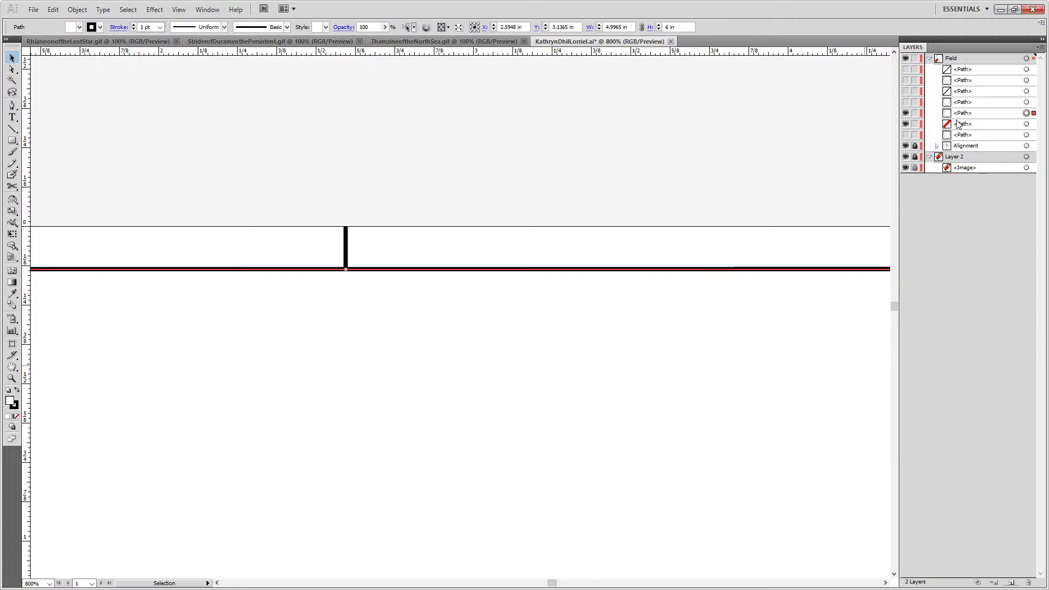
left_click_drag(955, 116, 956, 129)
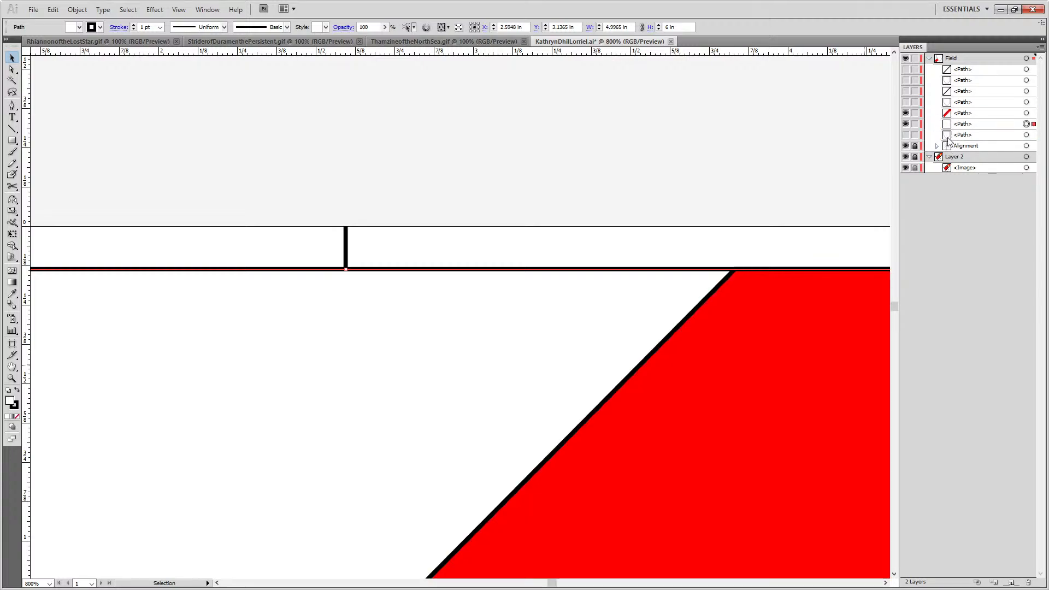
Cut the shield outline with Scissors at the band's top and right corners
key("c")
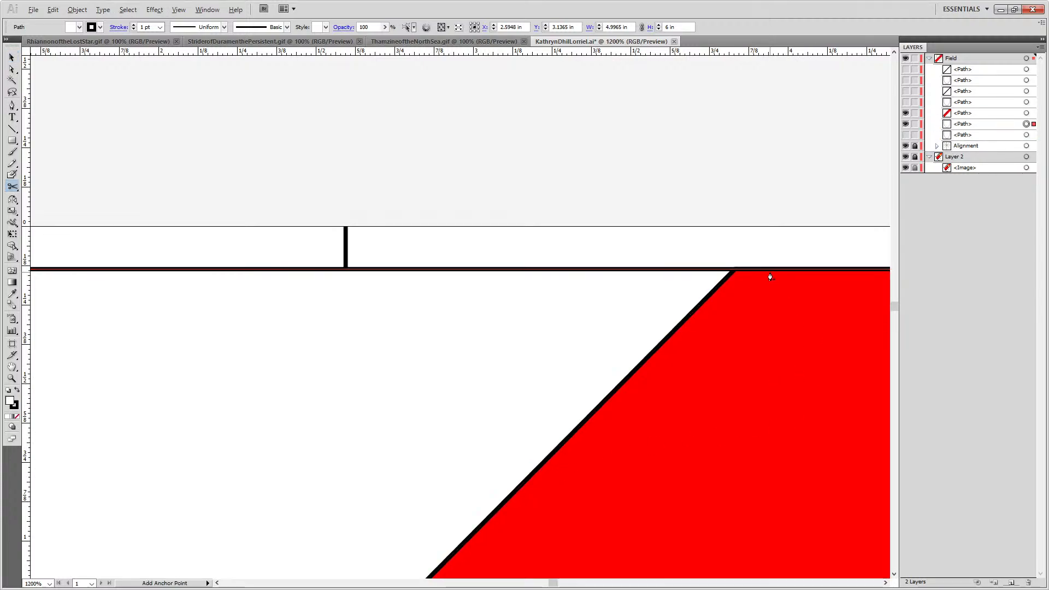
scroll(769, 275, "up", 5)
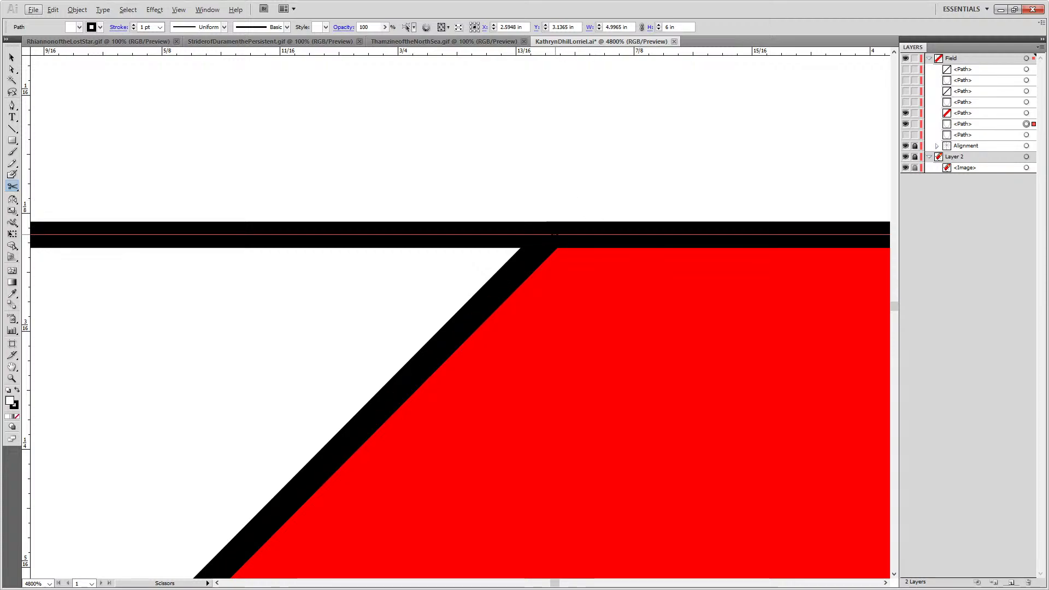
left_click(551, 235)
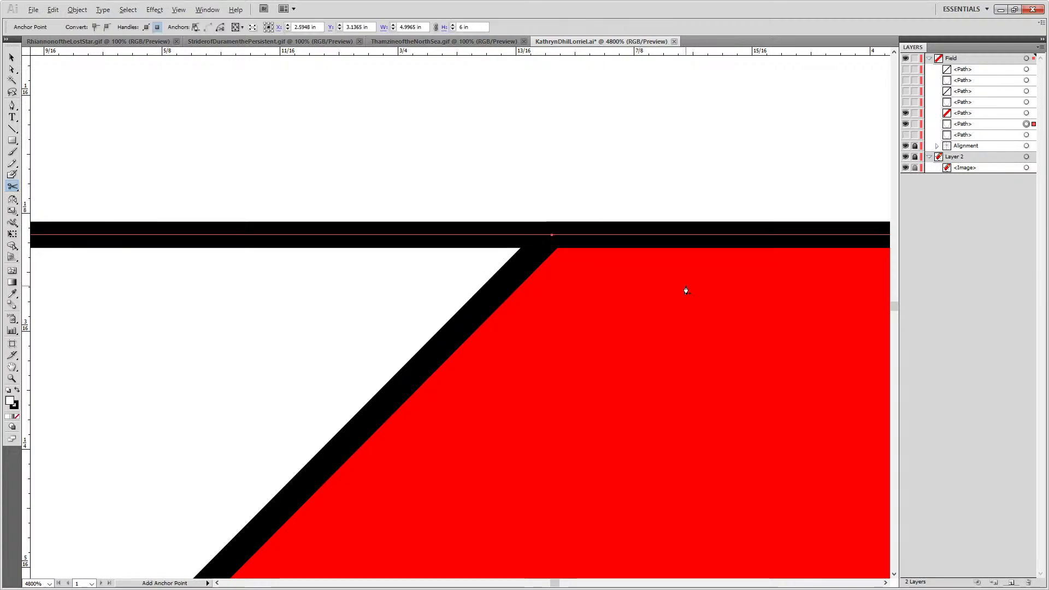
scroll(683, 288, "down", 3)
left_click_drag(714, 306, 660, 364)
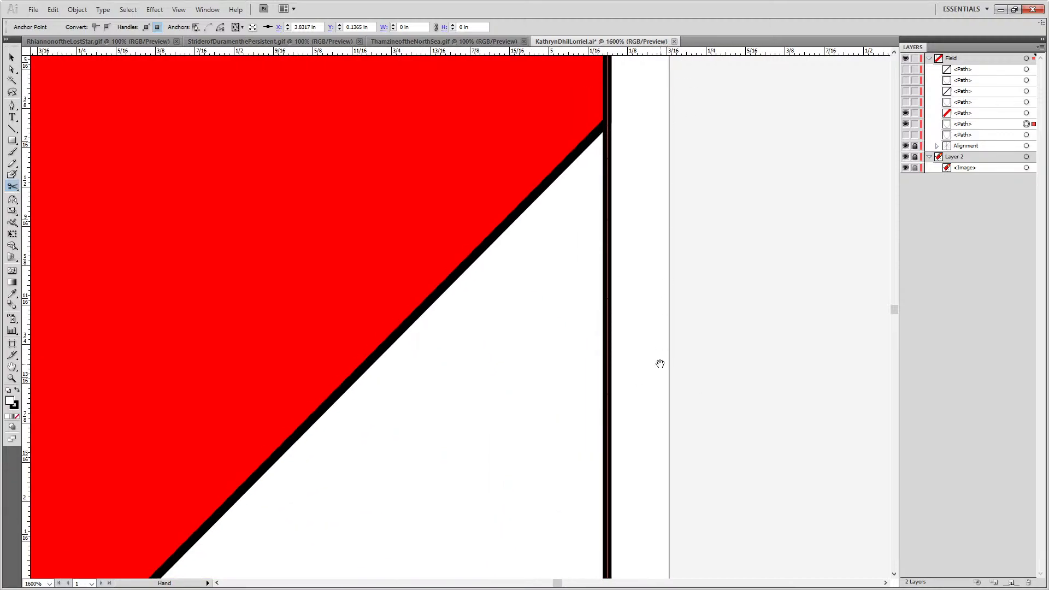
left_click(607, 121)
Cut the outline where the band meets the shield curve and delete the cut-off piece
scroll(738, 283, "down", 5)
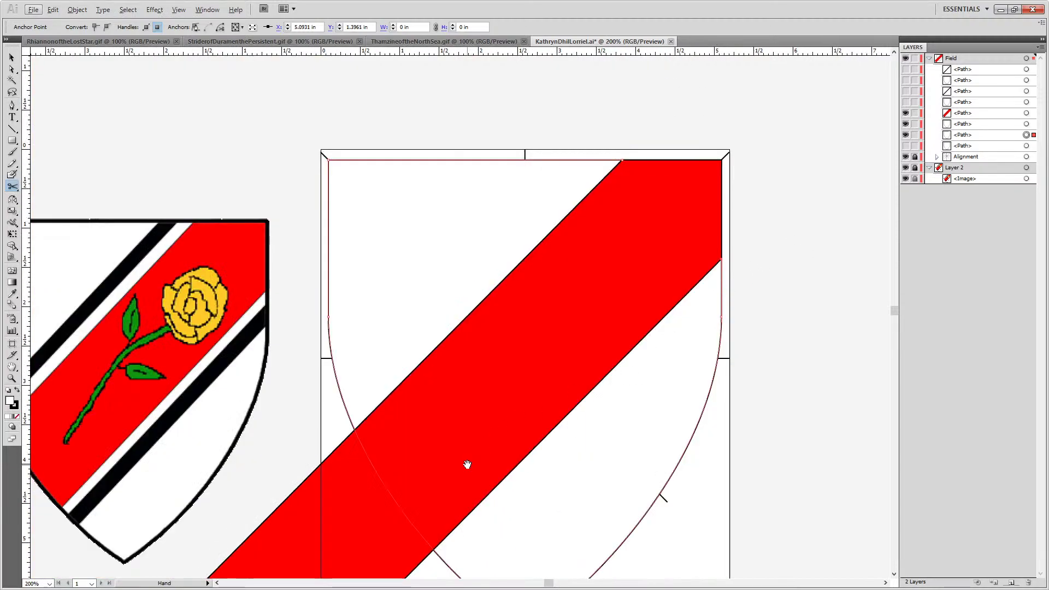
scroll(583, 342, "up", 6)
key("alt")
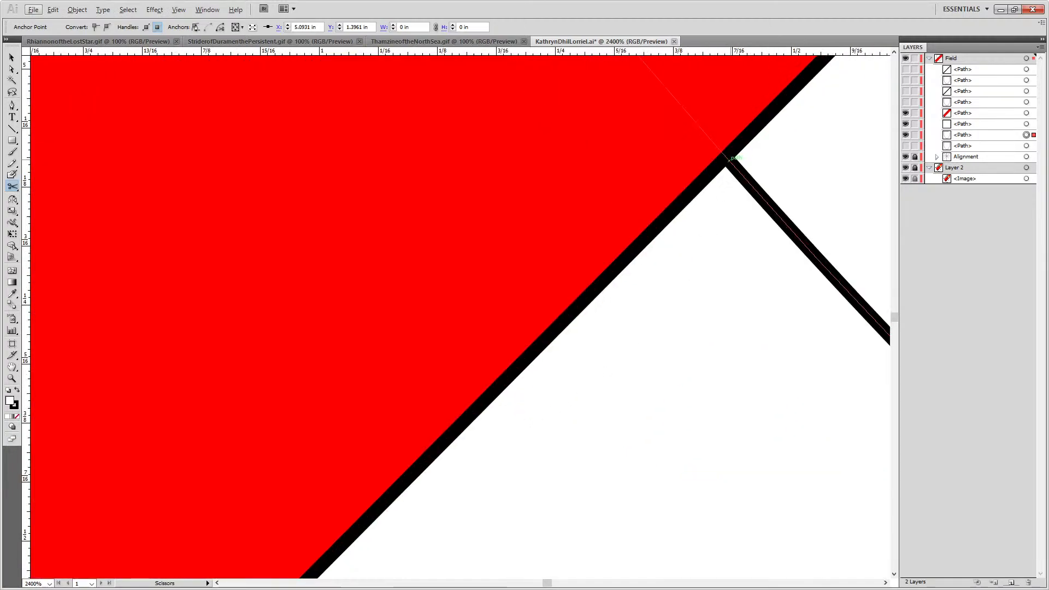
left_click(724, 154)
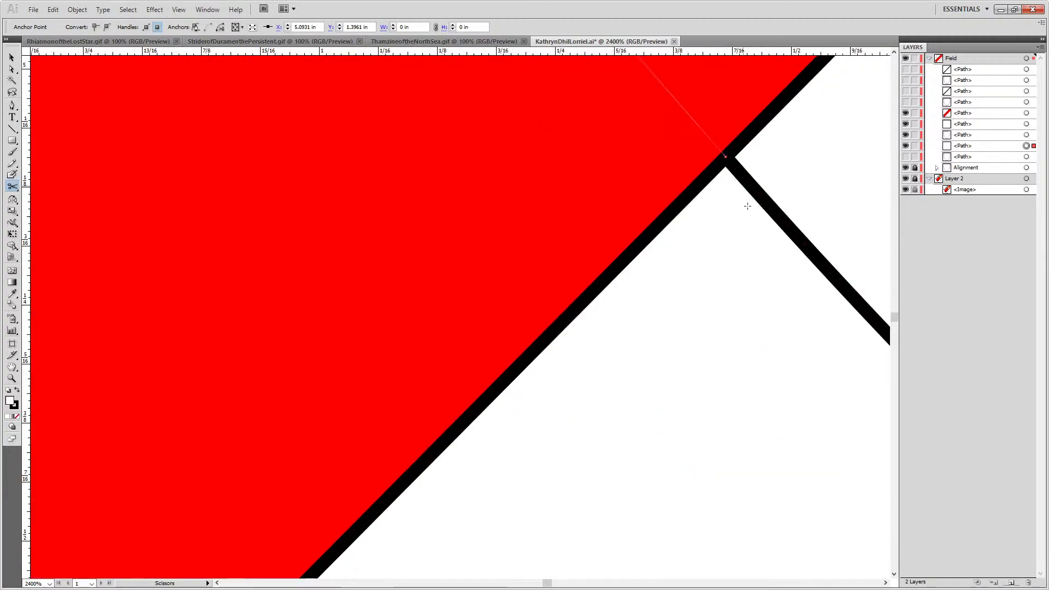
scroll(674, 269, "down", 4)
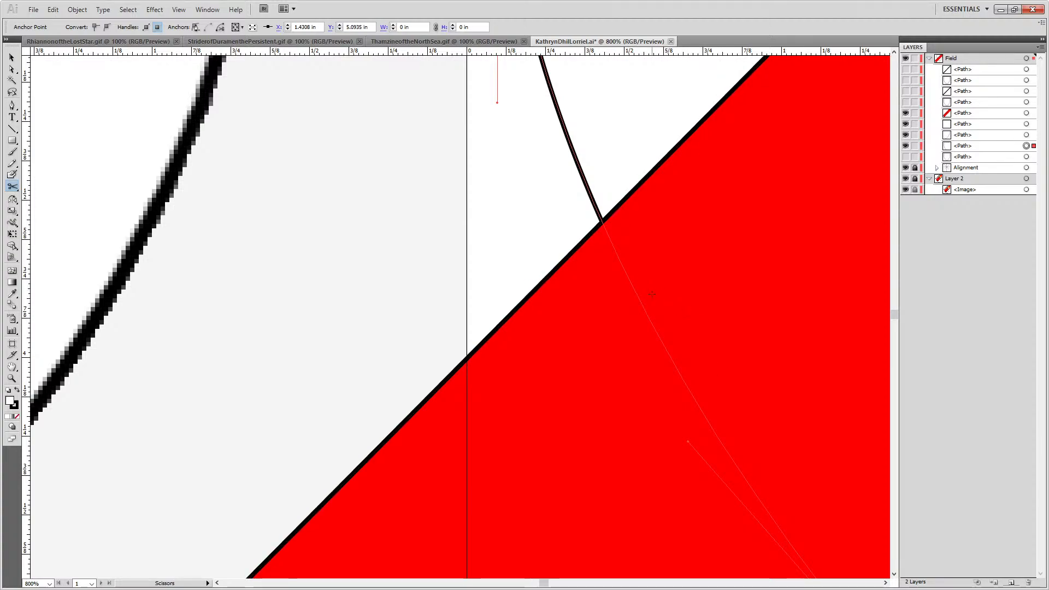
left_click(602, 220)
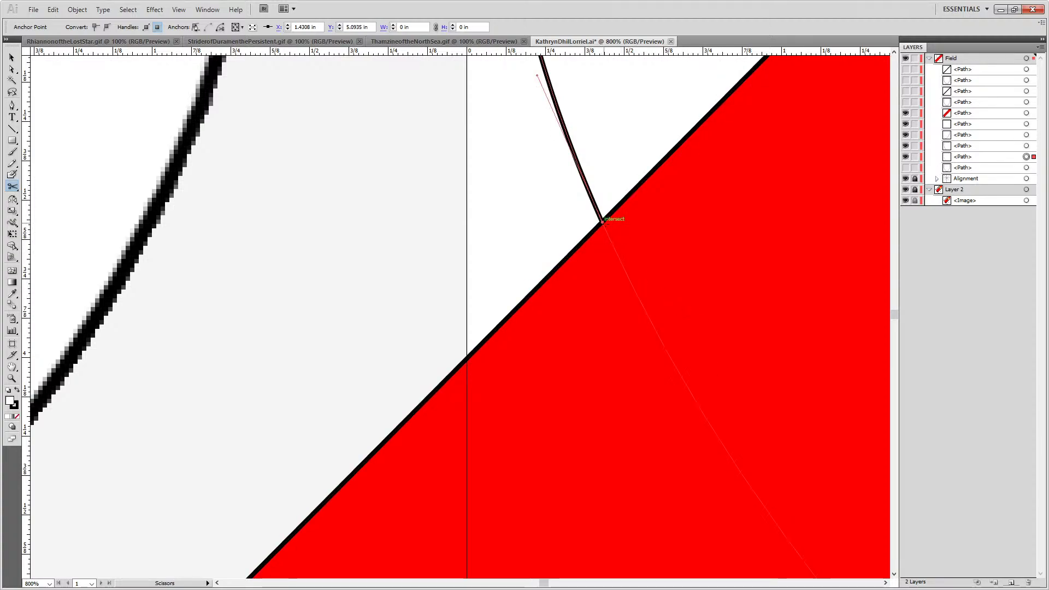
key("Delete")
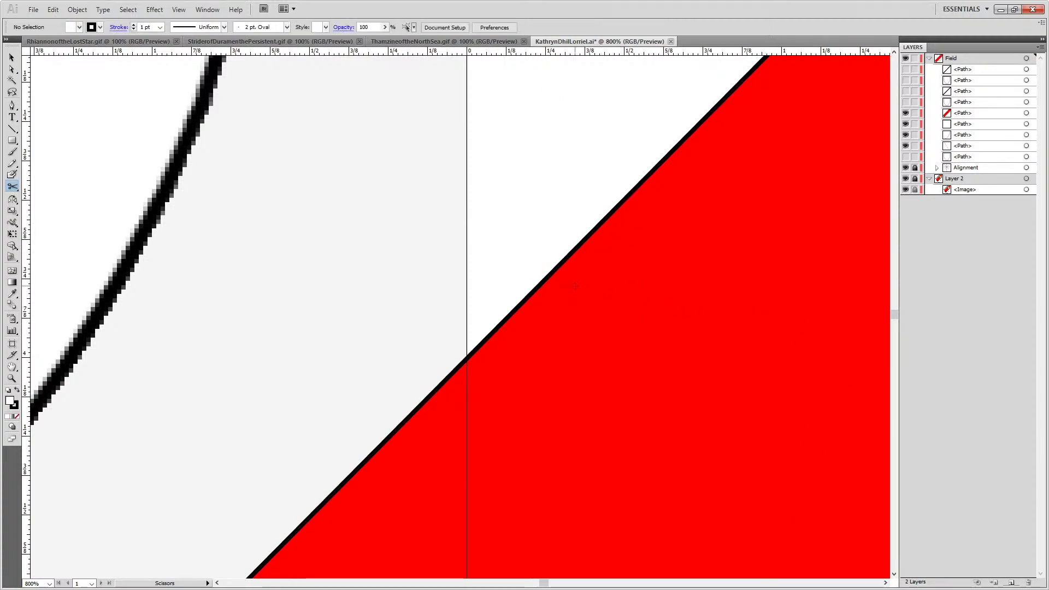
scroll(566, 277, "down", 7)
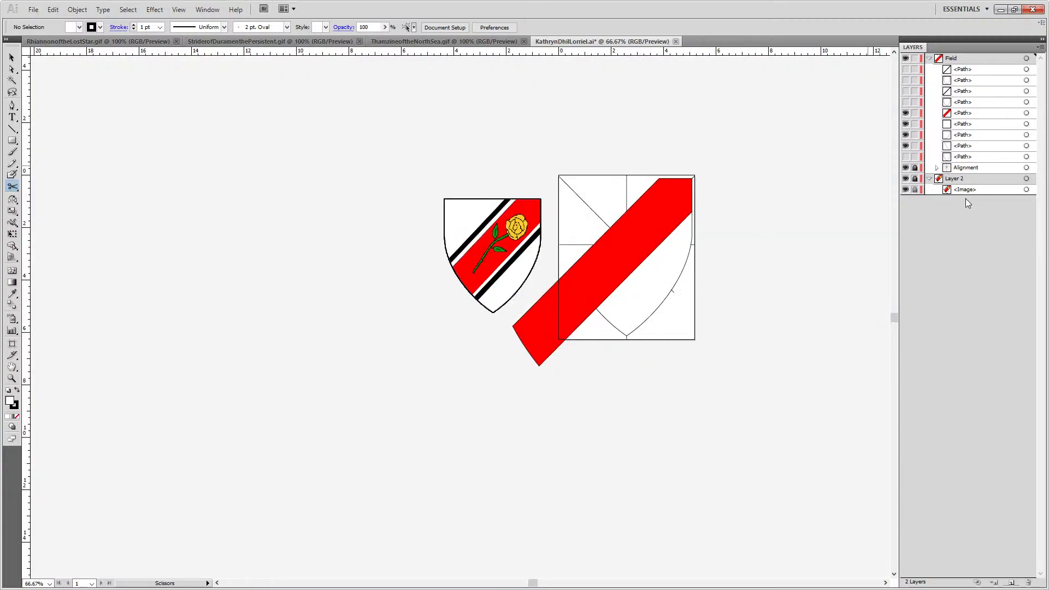
Remove the Alignment sublayer and delete the old shield curve and red band paths
left_click_drag(962, 170, 1028, 582)
key("a")
left_click(600, 284)
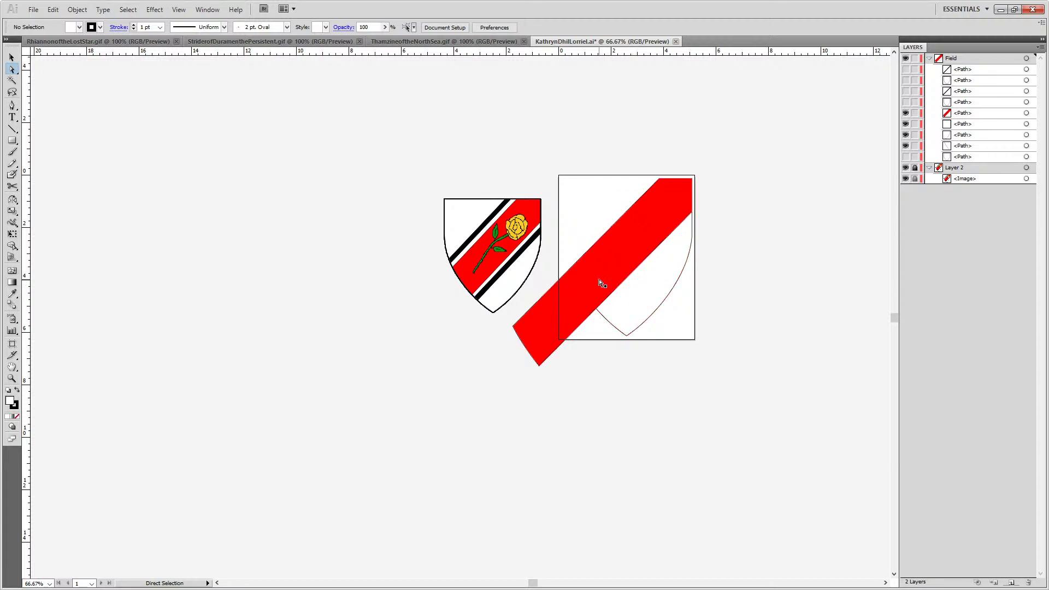
left_click(627, 292)
key("Delete")
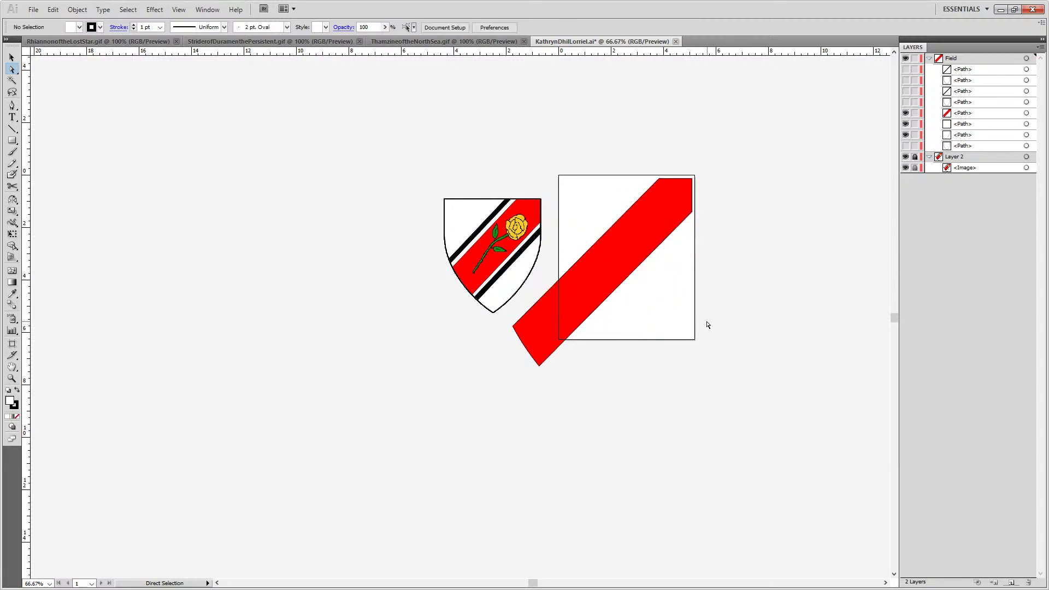
left_click(614, 260)
key("Delete")
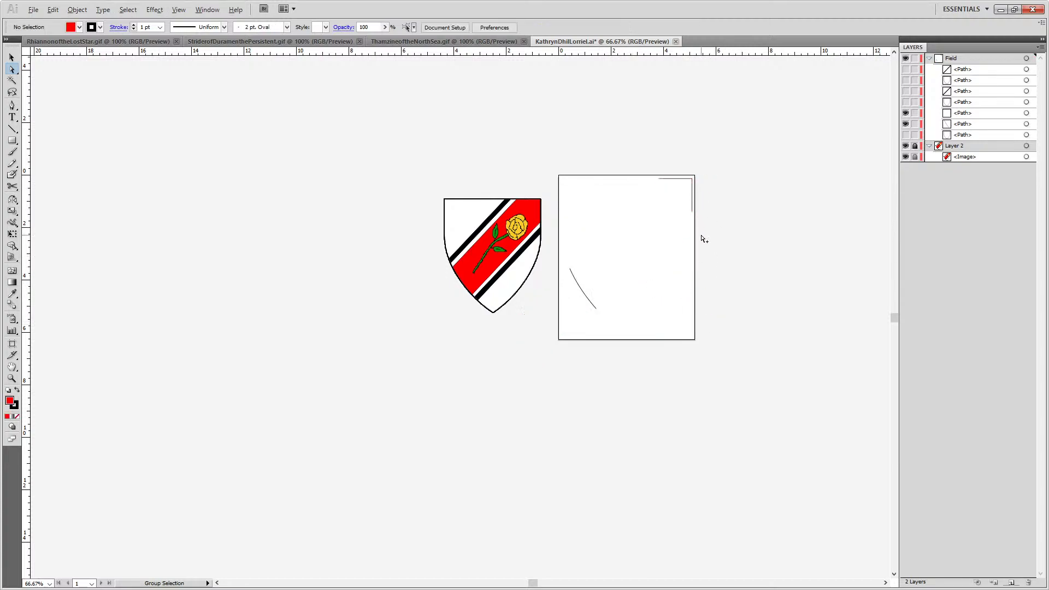
Join the cut outline pieces' open endpoints with Ctrl+J to close the bend shape
scroll(694, 241, "up", 4)
left_click_drag(567, 157, 587, 177)
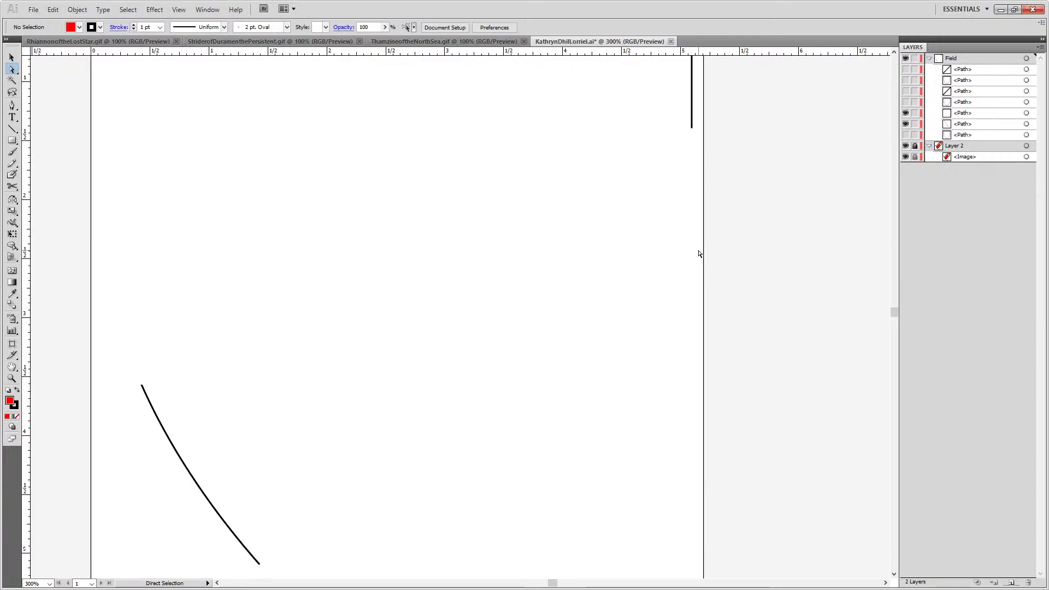
left_click_drag(704, 117, 661, 137)
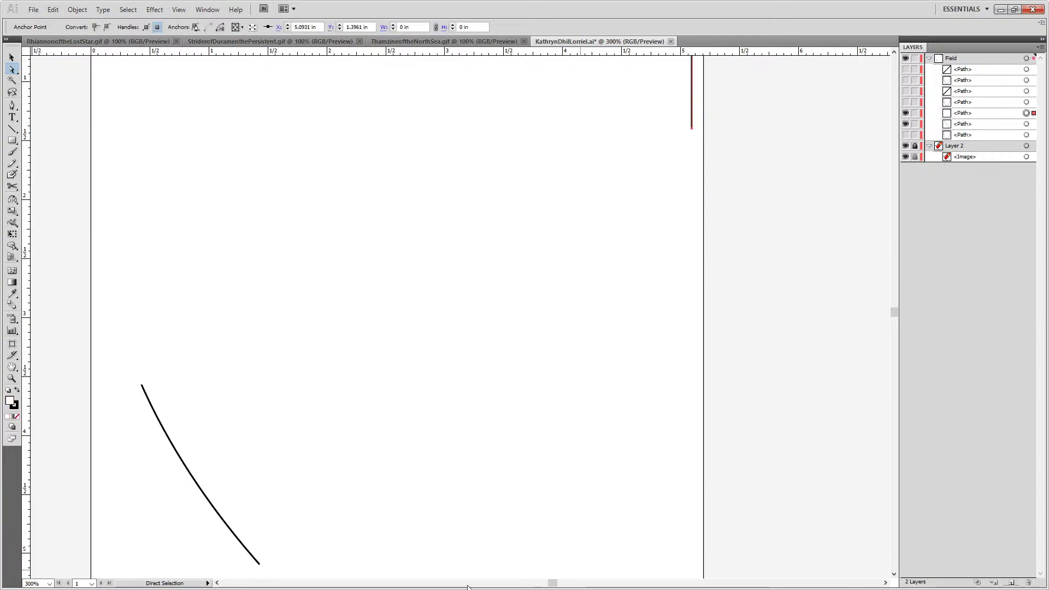
left_click_drag(277, 568, 221, 424)
key("ctrl+j")
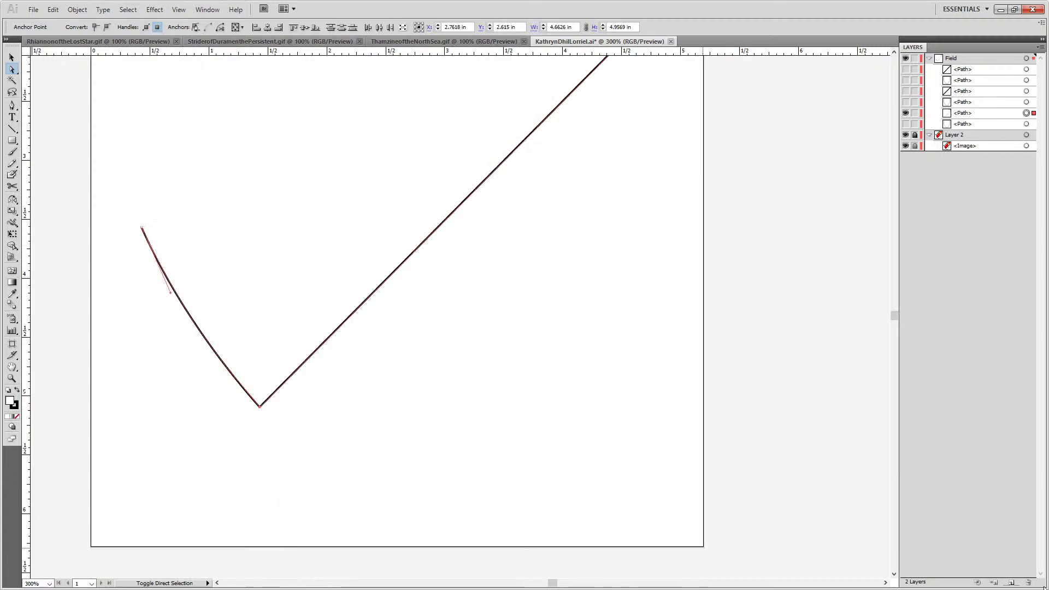
left_click_drag(520, 307, 623, 558)
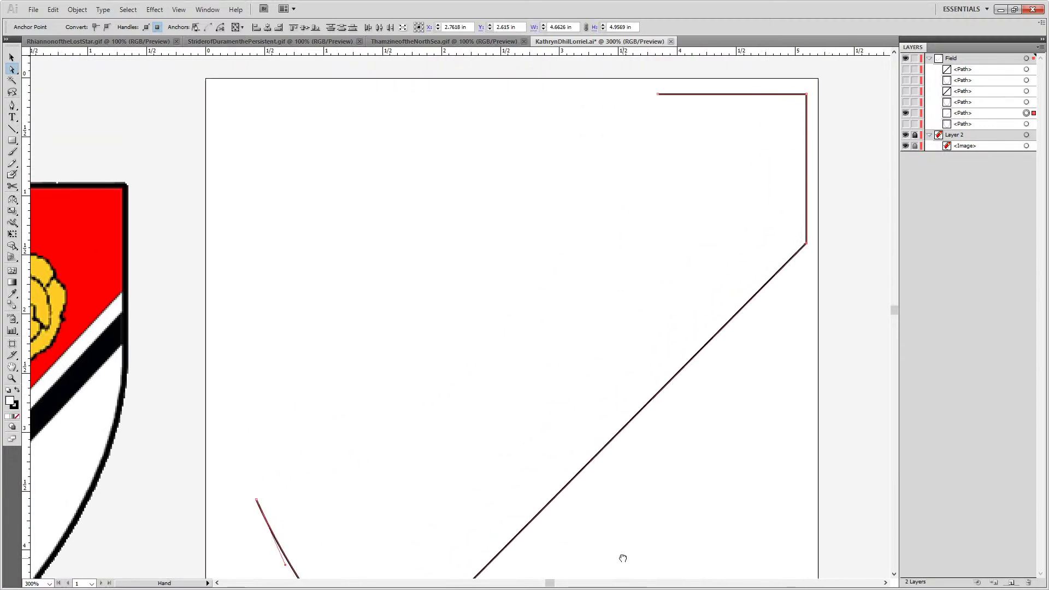
left_click(600, 89)
left_click_drag(655, 111, 678, 117)
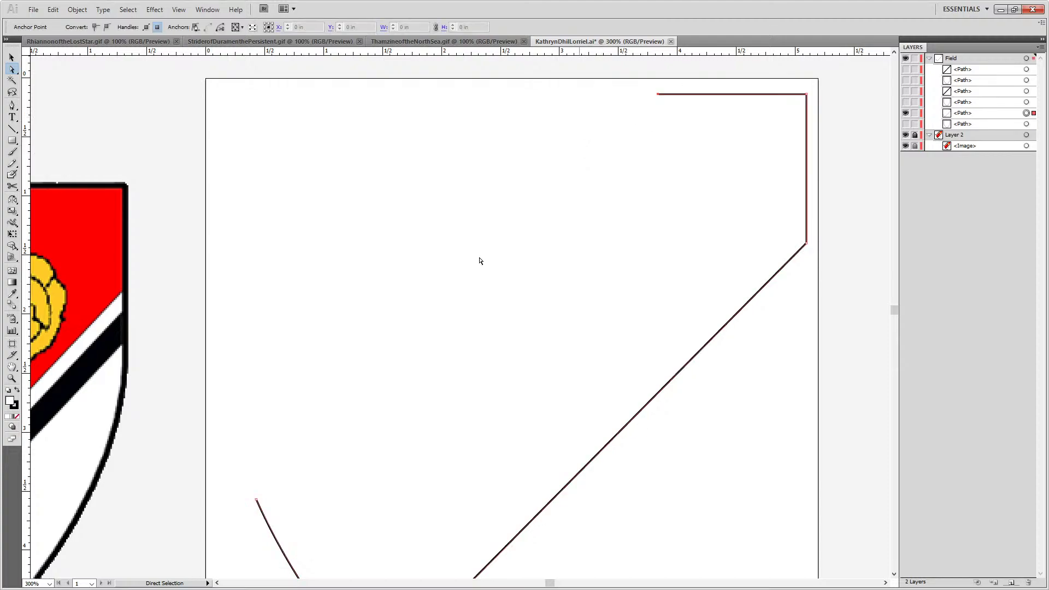
left_click_drag(257, 474, 238, 534)
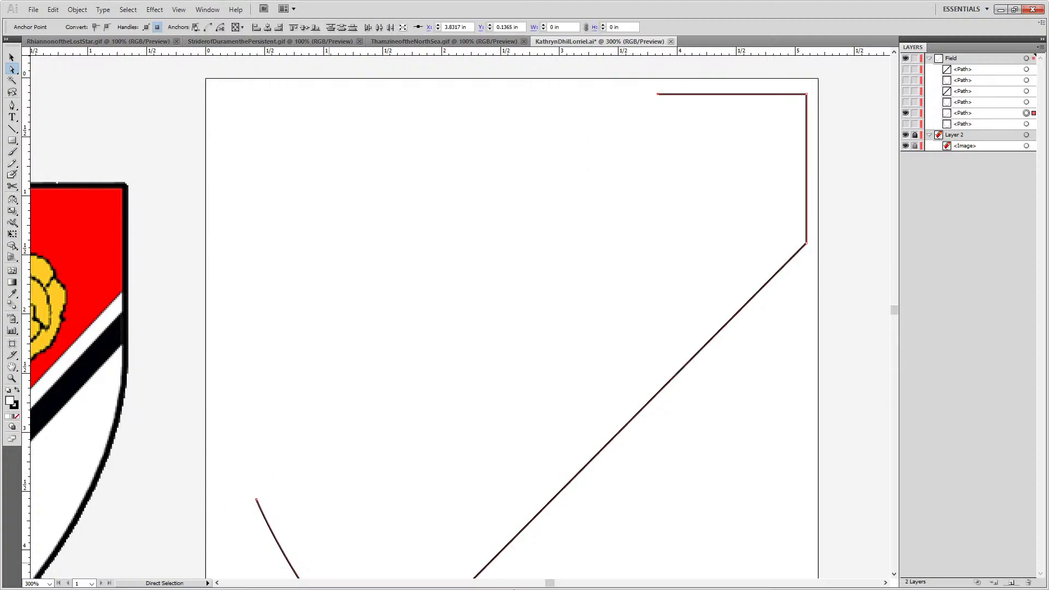
key("ctrl+j")
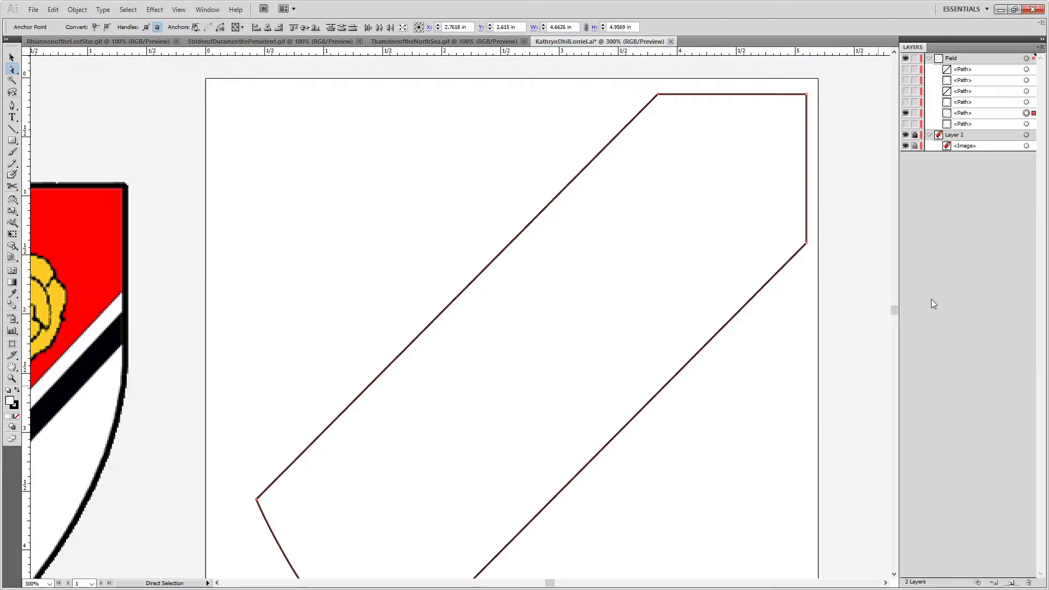
Fill the closed bend with pure red FF0000 and clear the selection
double_click(9, 402)
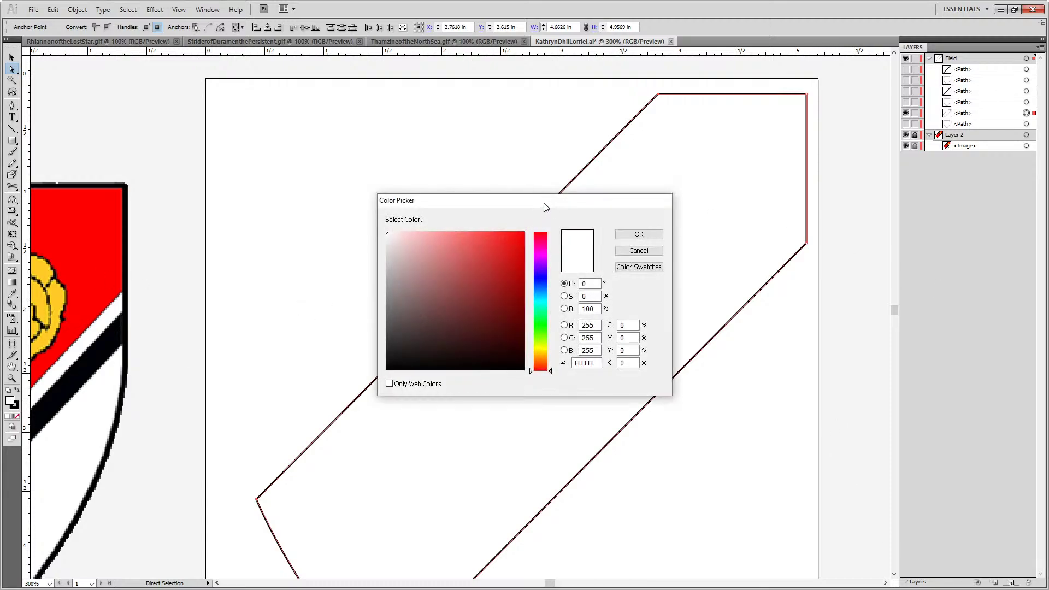
left_click(543, 233)
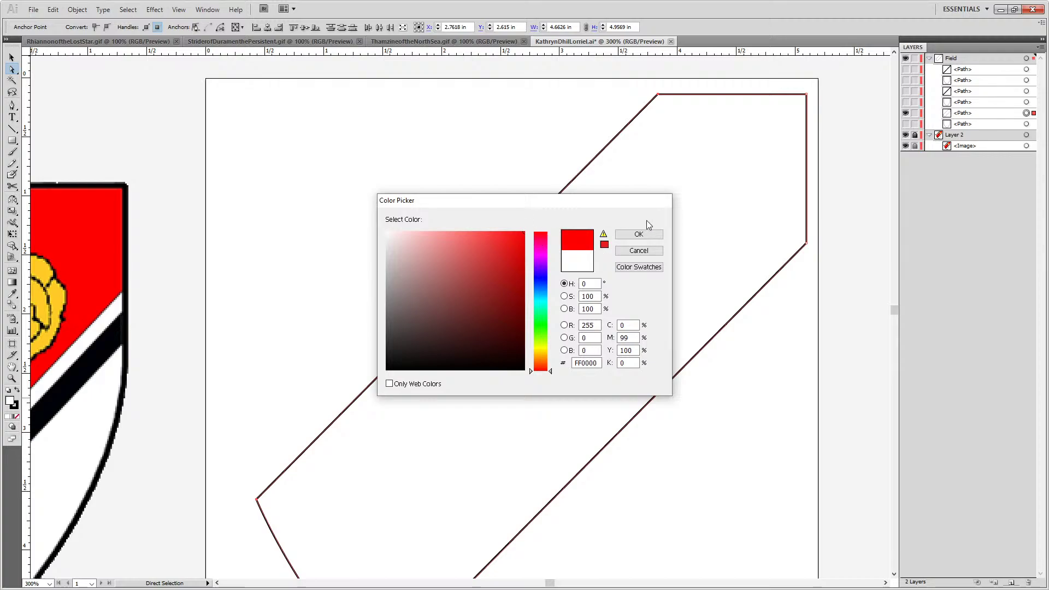
left_click(639, 234)
left_click(875, 353)
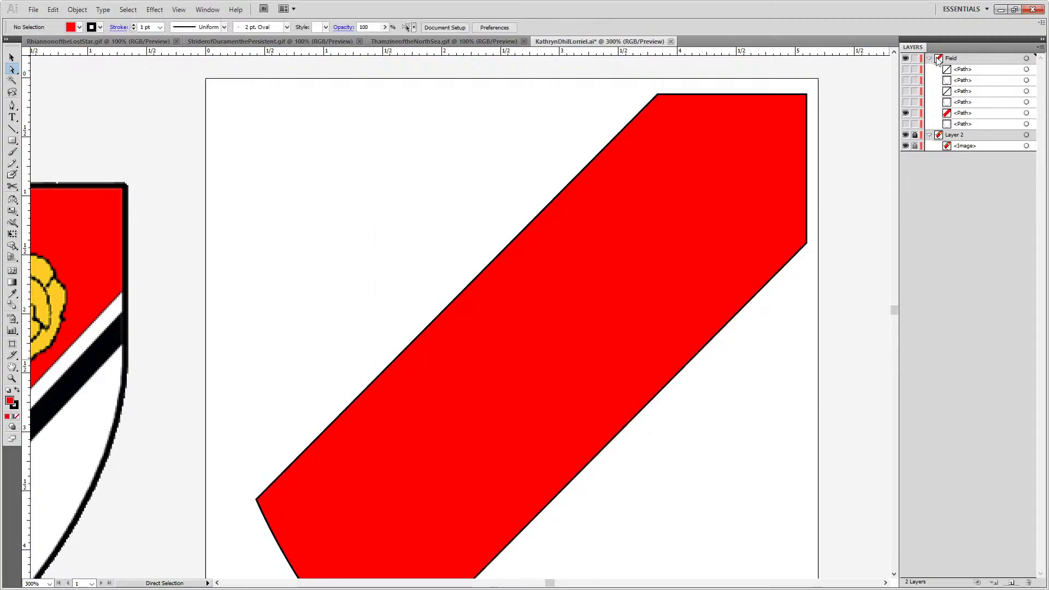
Hide the red bend, show the outline and cotise, and cut the outline at the band's top corners
left_click(906, 112)
left_click(906, 101)
left_click(905, 91)
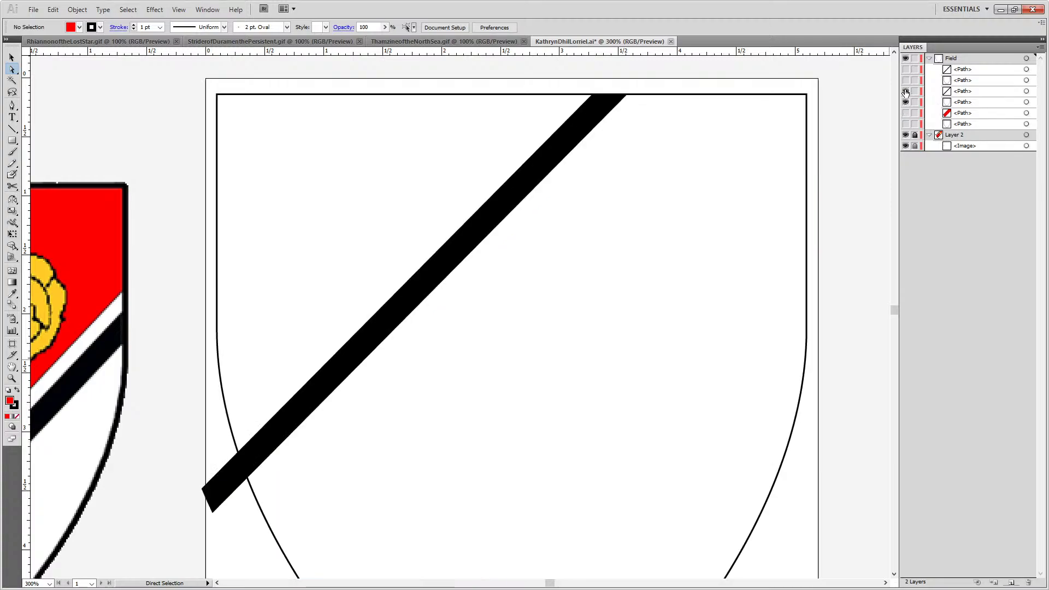
left_click(609, 215)
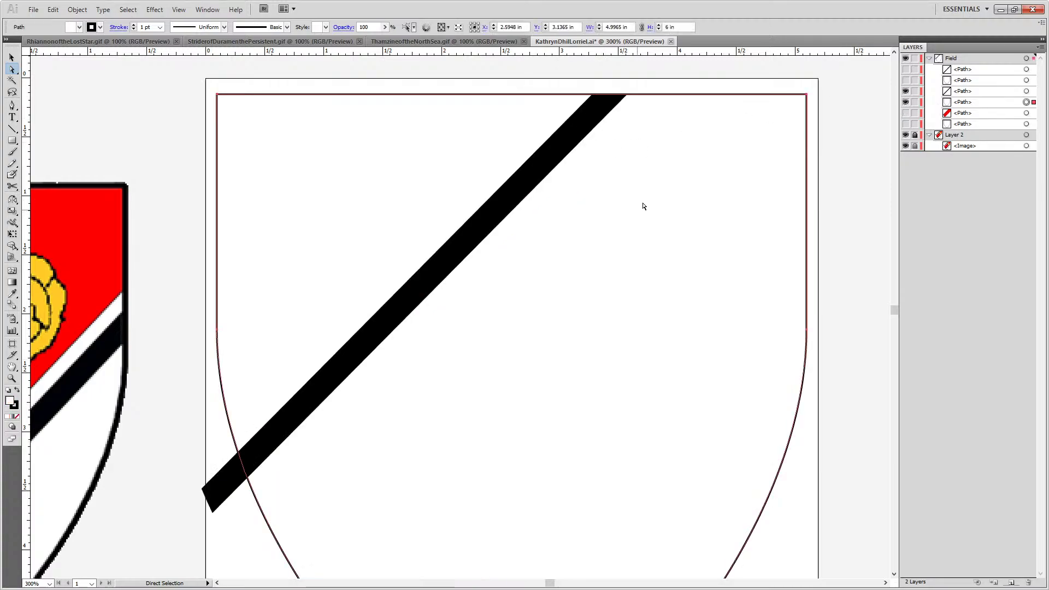
key("c")
scroll(568, 93, "up", 6)
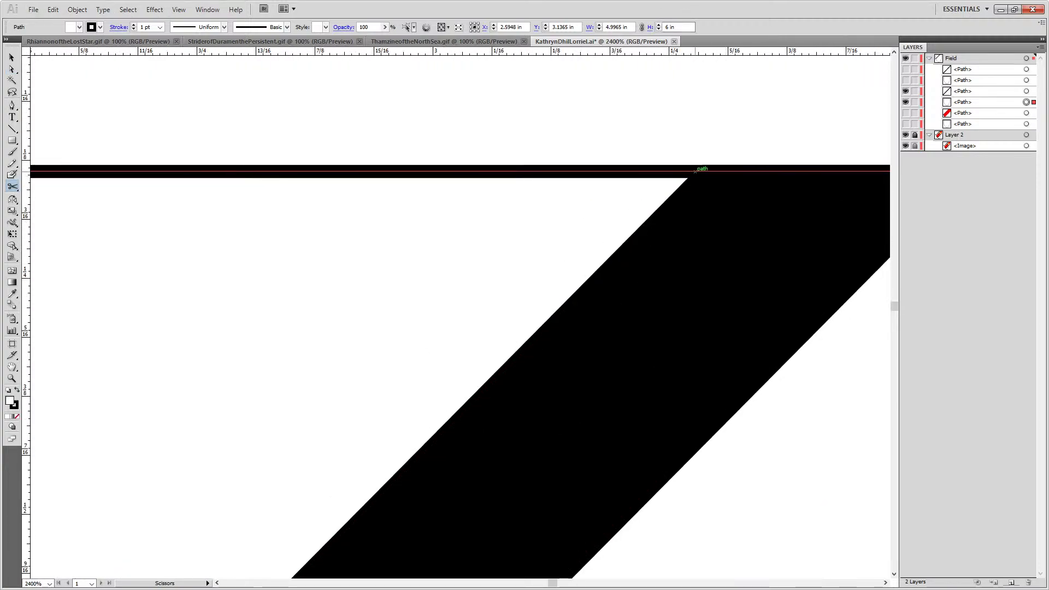
left_click(704, 172)
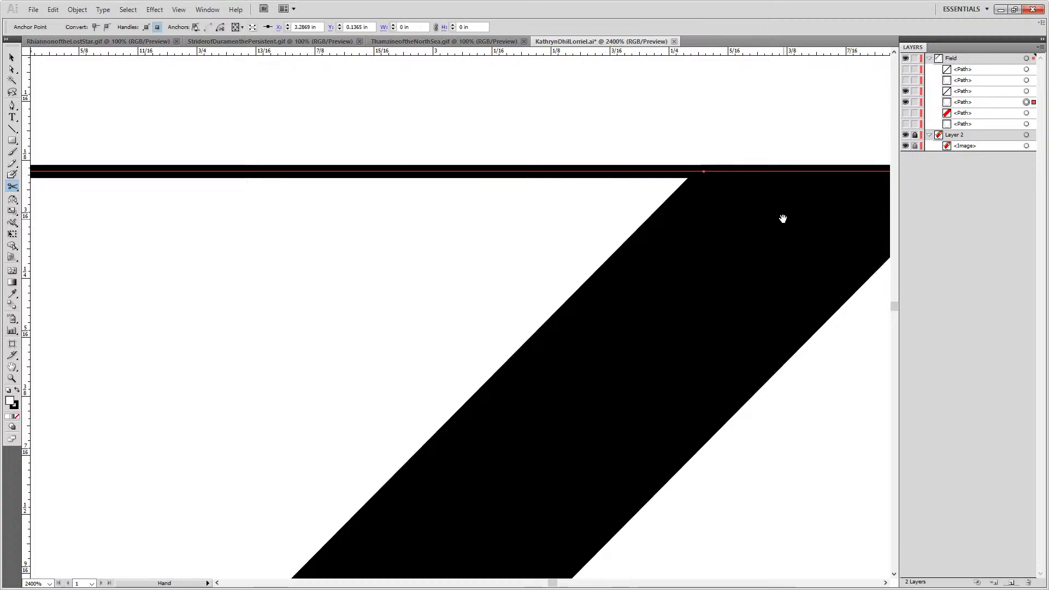
left_click_drag(864, 179, 514, 179)
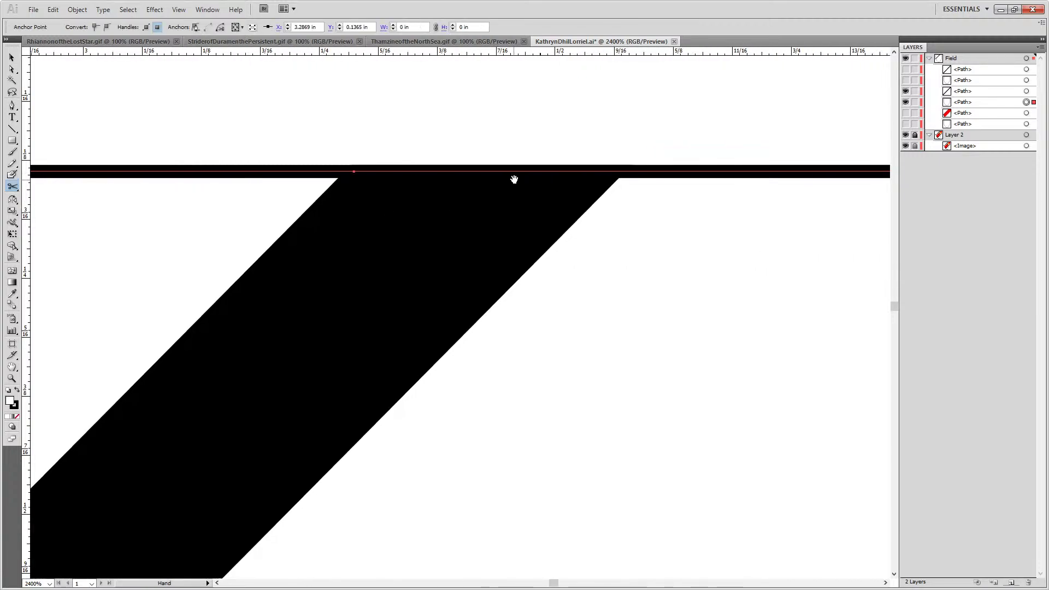
left_click(616, 172)
Cut the shield outline with Scissors where it crosses the band's lower end
scroll(620, 344, "down", 3)
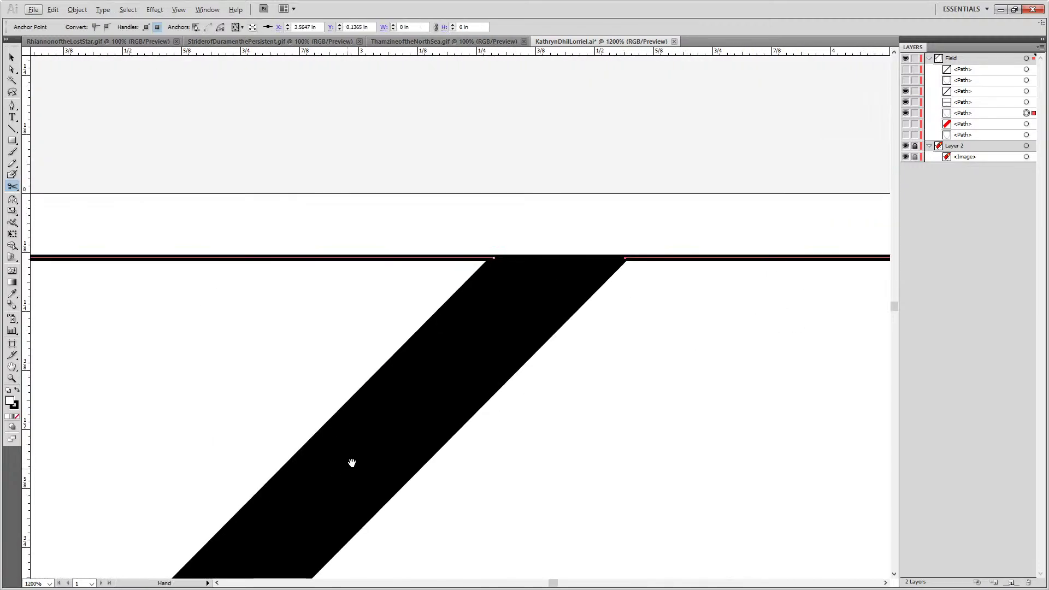
scroll(351, 461, "down", 3)
left_click_drag(349, 418, 599, 169)
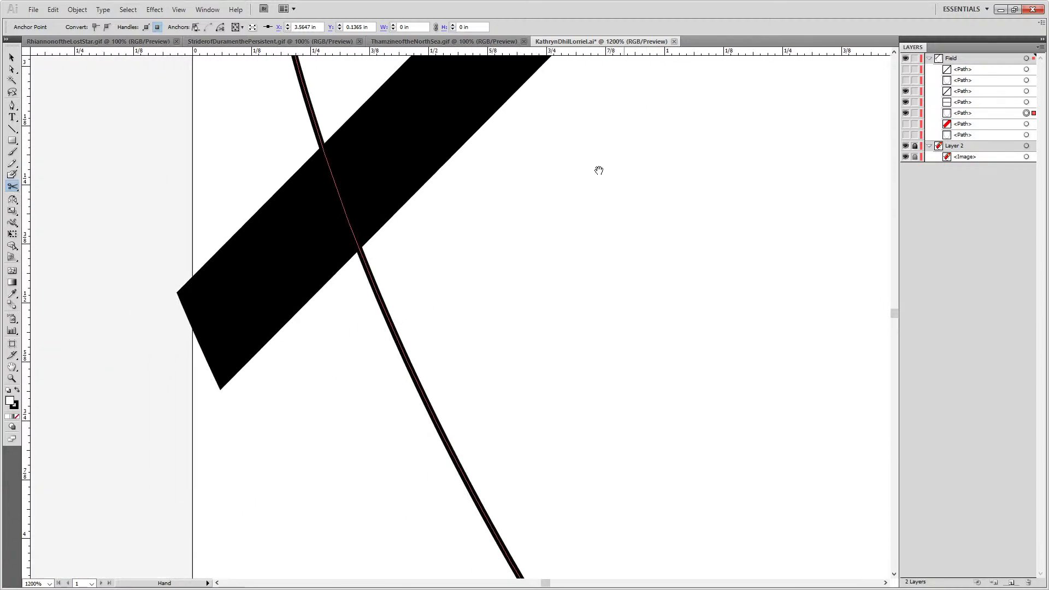
scroll(249, 224, "up", 4)
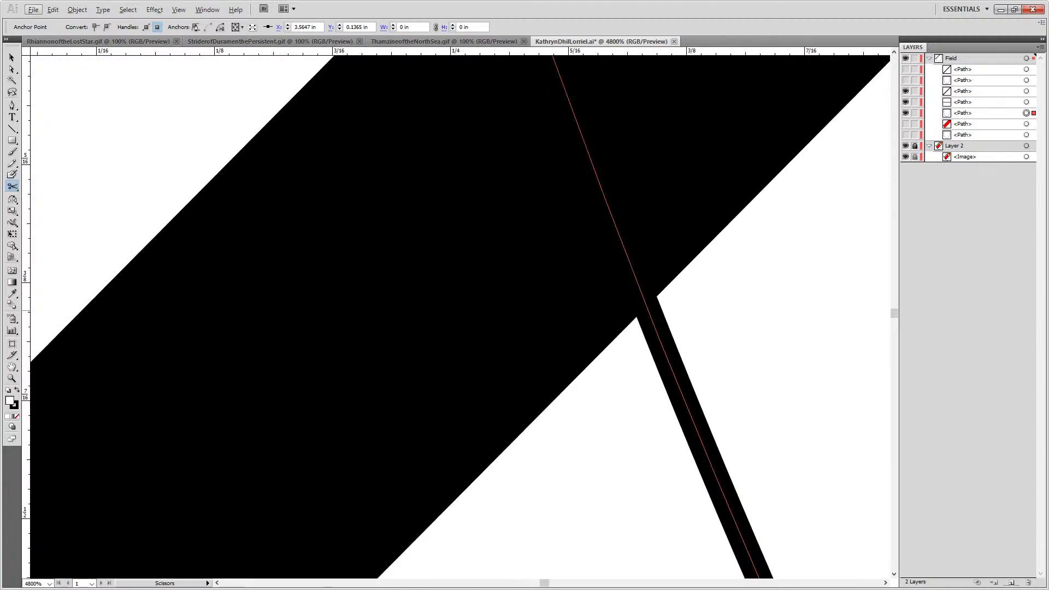
left_click(643, 292)
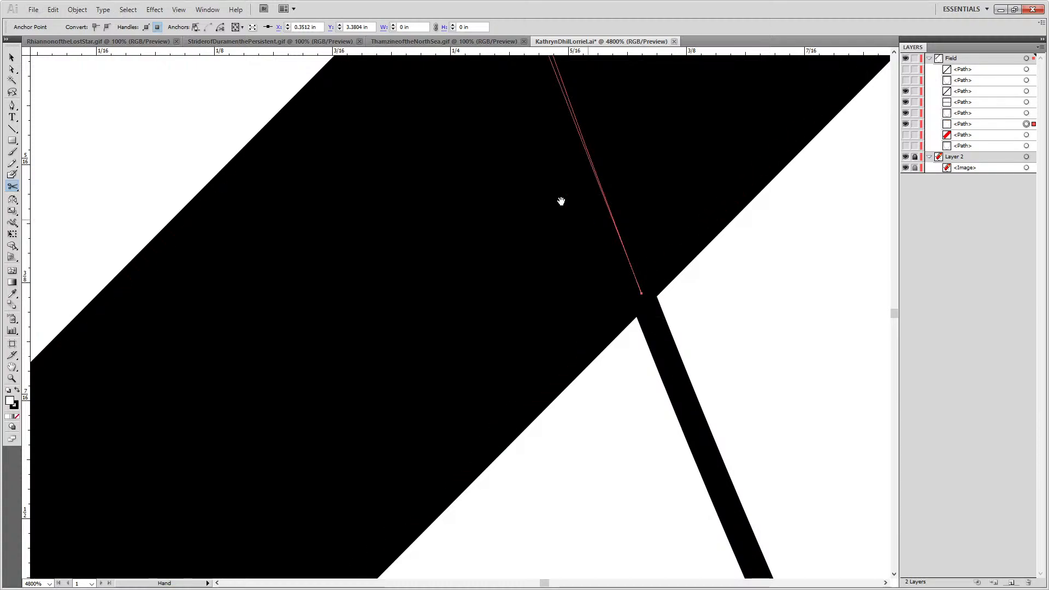
scroll(567, 211, "up", 5)
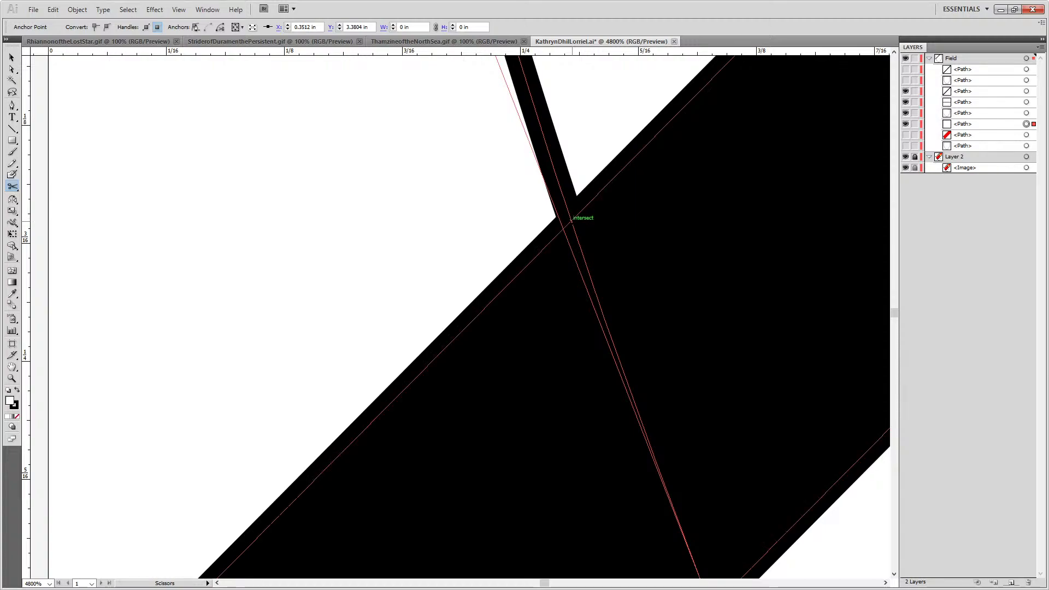
left_click(571, 219)
scroll(614, 277, "down", 6)
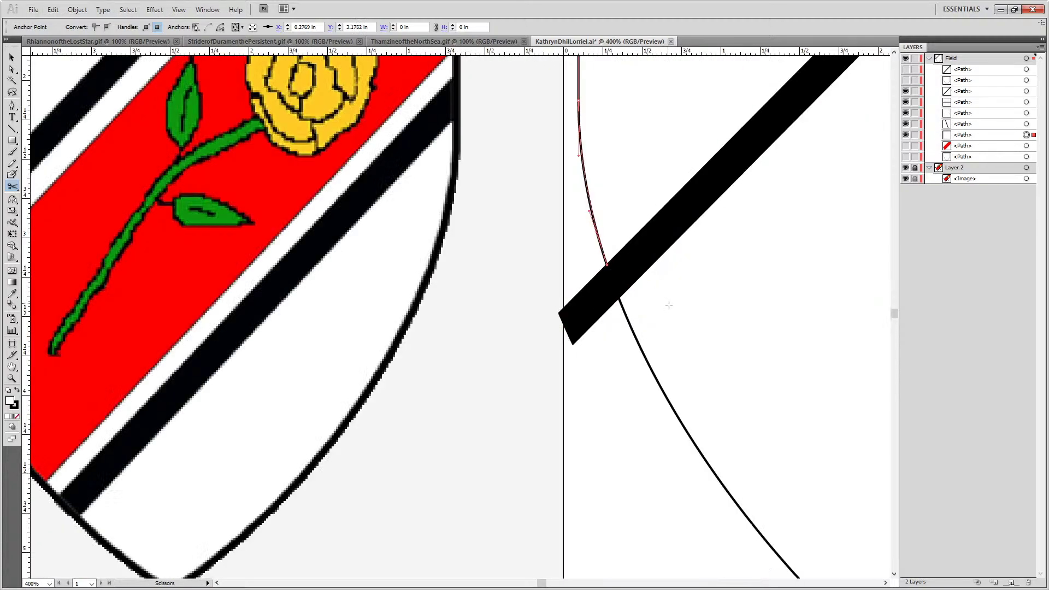
Delete the arc piece above the band, the black band itself and the leftover field arc
key("Delete")
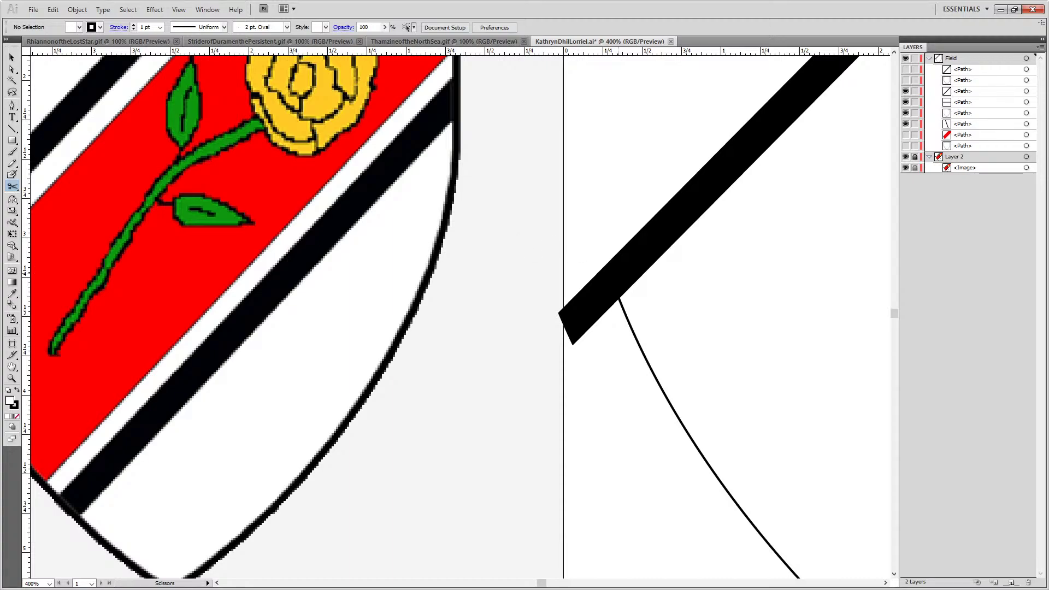
key("v")
left_click(615, 275)
key("Delete")
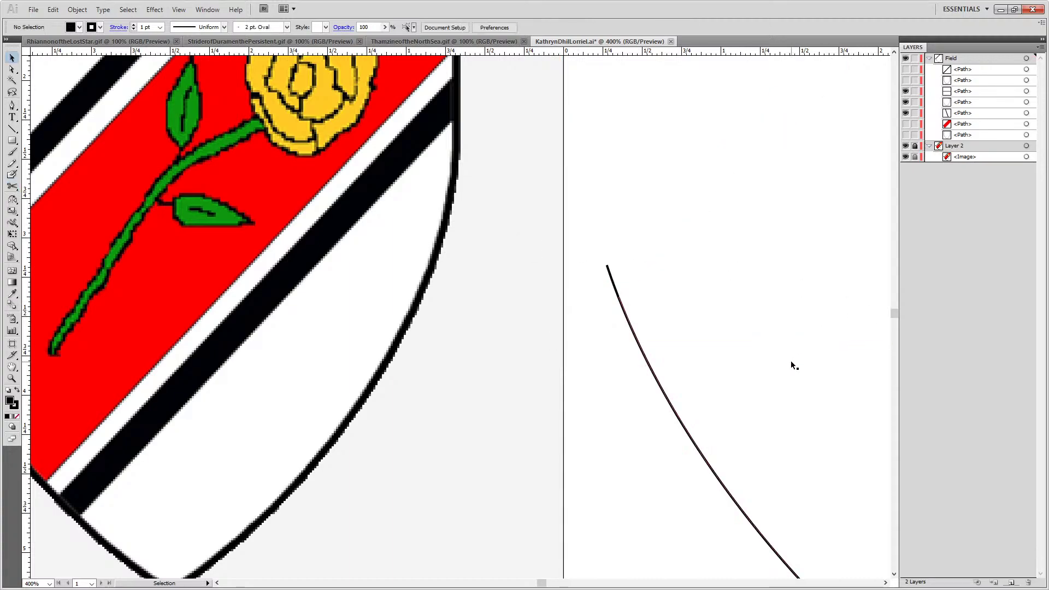
left_click(789, 364)
key("Delete")
Join the fragment endpoints in two Ctrl+J passes to close a diagonal stripe
scroll(744, 295, "down", 3)
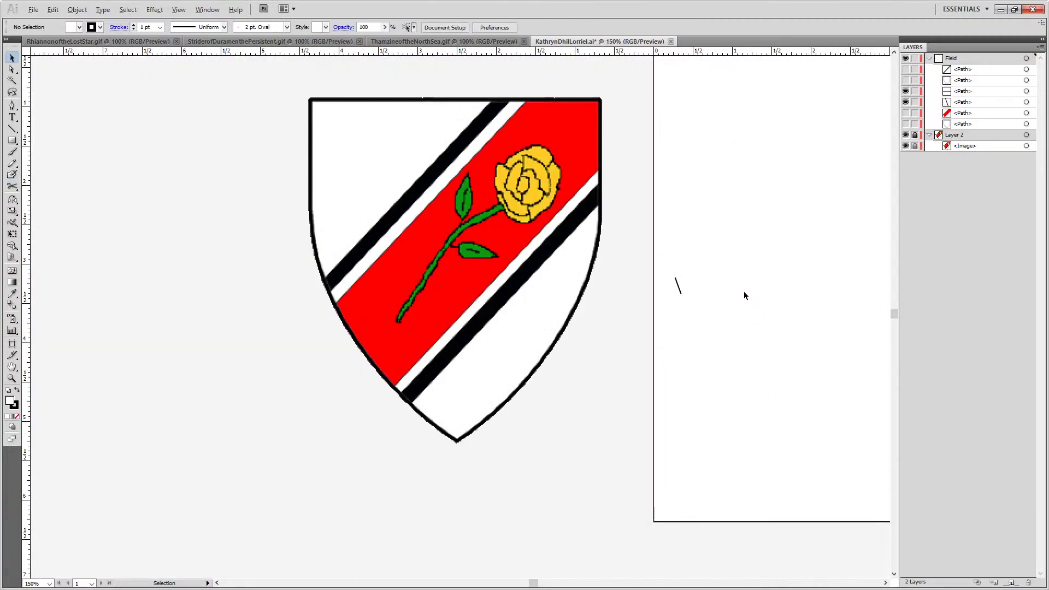
left_click_drag(746, 244, 579, 321)
scroll(579, 321, "up", 2)
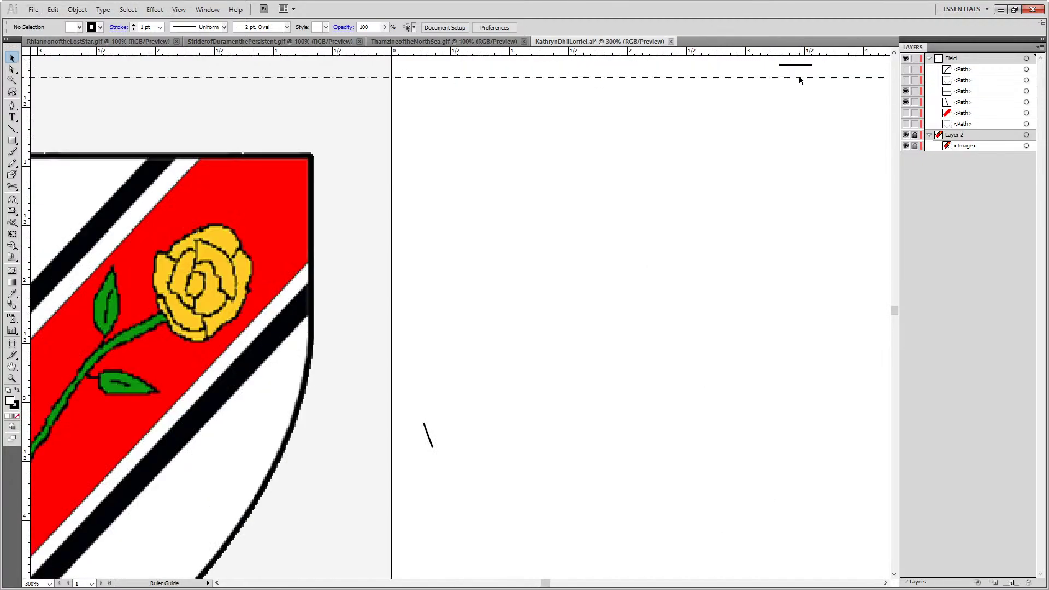
key("a")
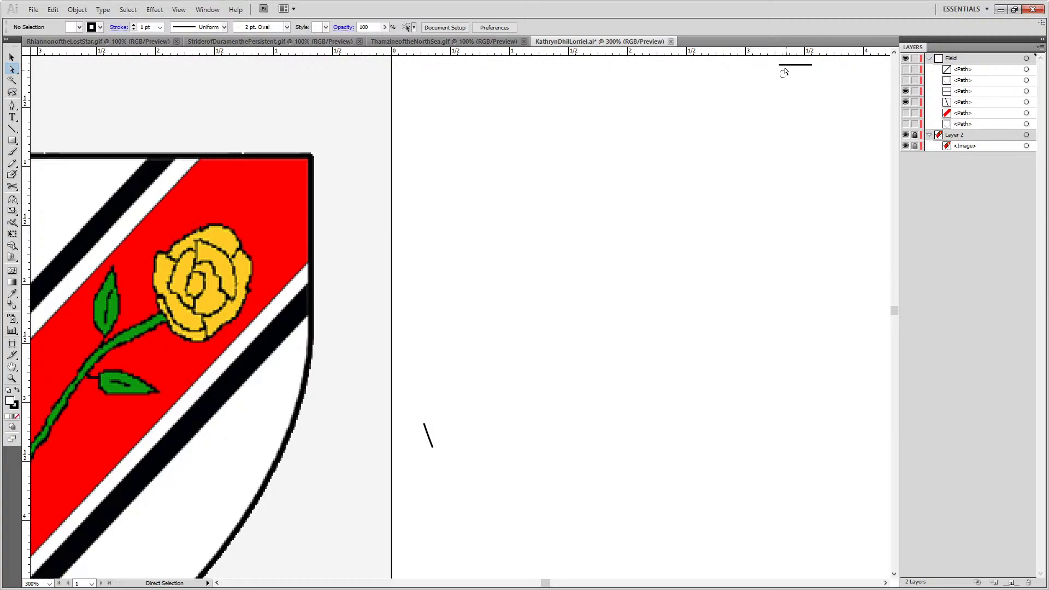
left_click_drag(779, 77, 767, 59)
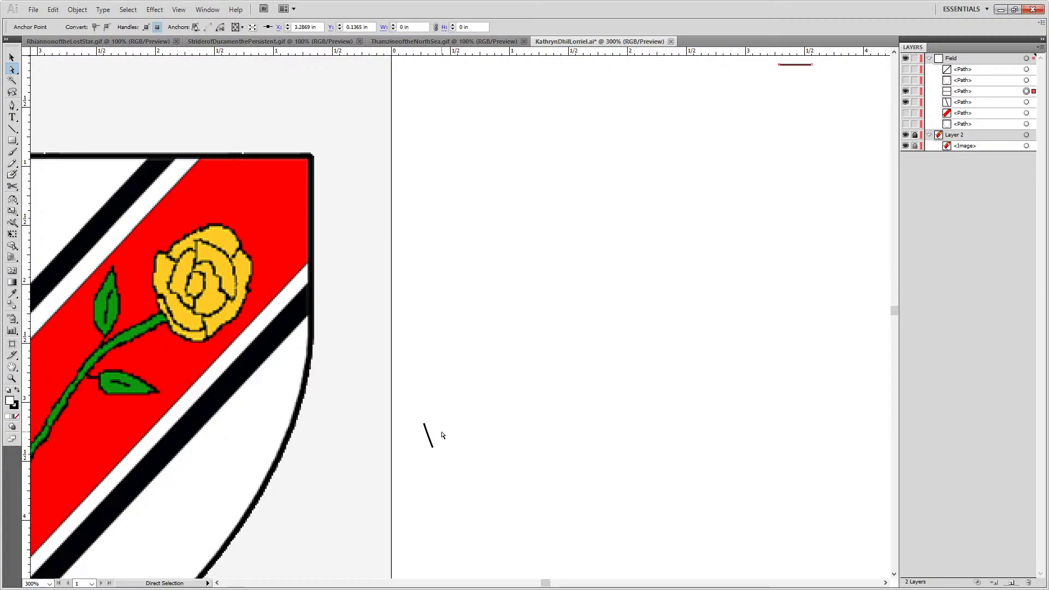
left_click_drag(415, 418, 451, 436)
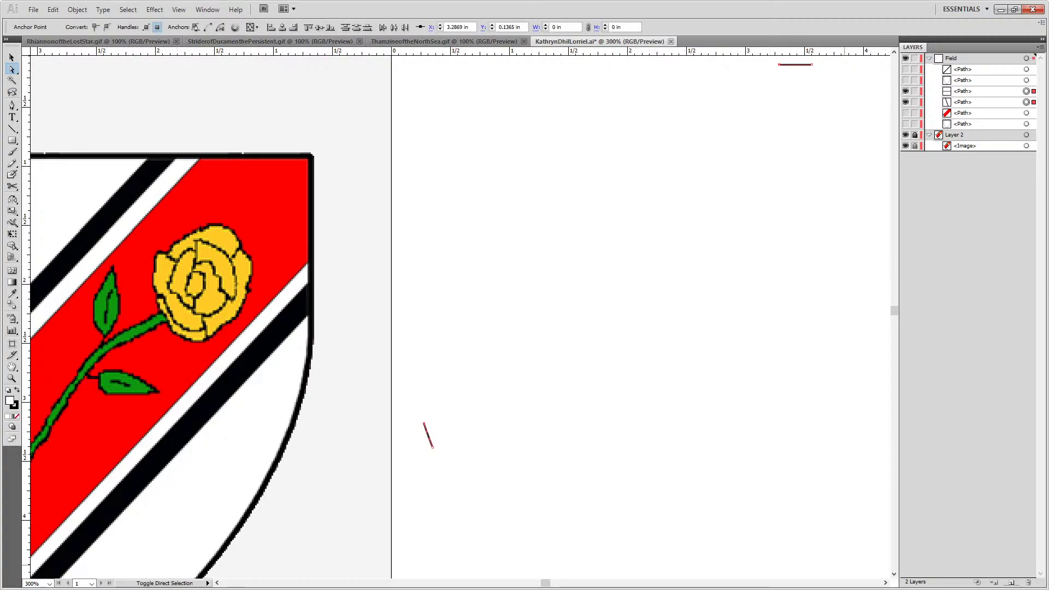
key("ctrl+j")
left_click_drag(845, 91, 803, 64)
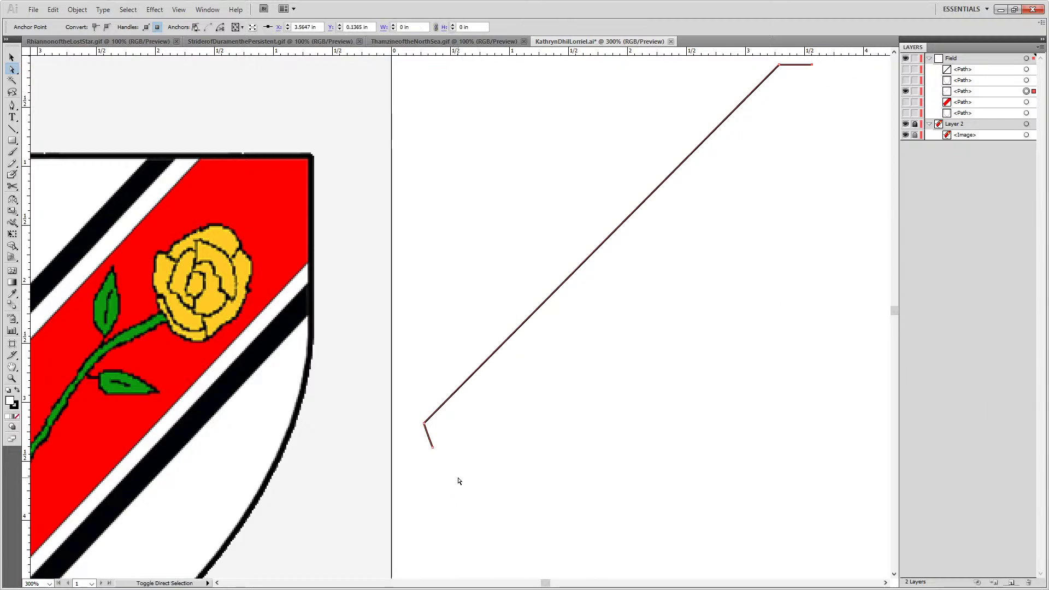
left_click_drag(457, 481, 418, 437)
key("ctrl+j")
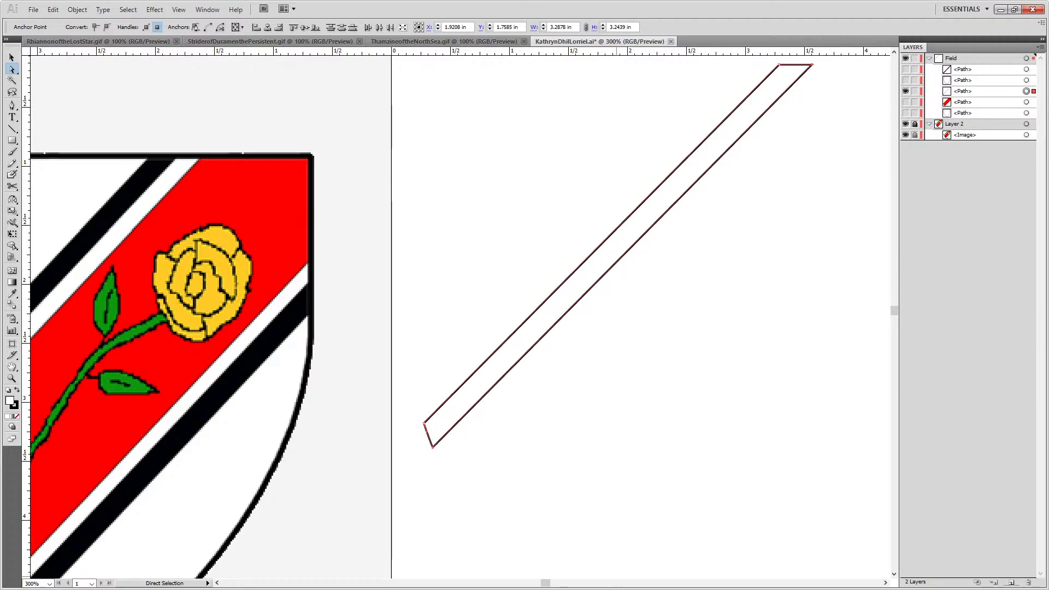
Fill the stripe black (000000), hide it, and show the shield outline and other stripe
double_click(10, 400)
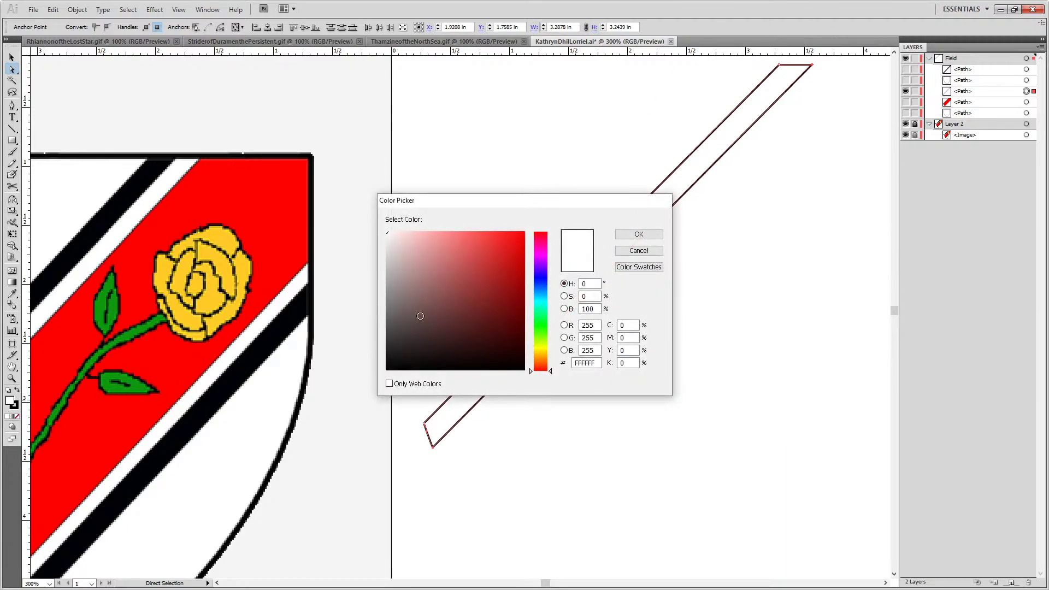
mouse_move(420, 316)
left_mouse_down()
mouse_move(405, 350)
mouse_move(377, 372)
left_mouse_up()
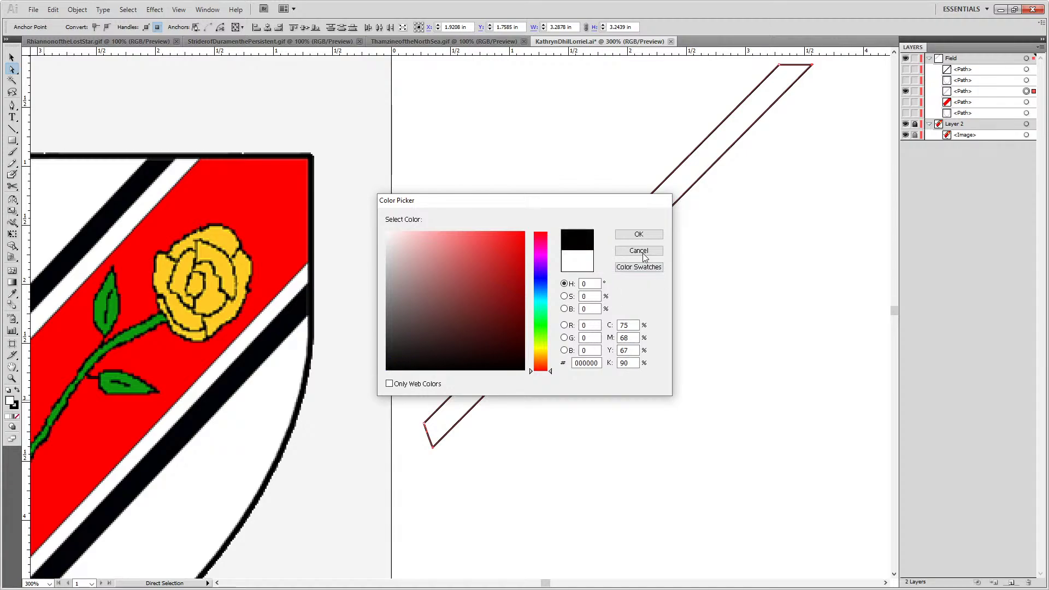
left_click(638, 235)
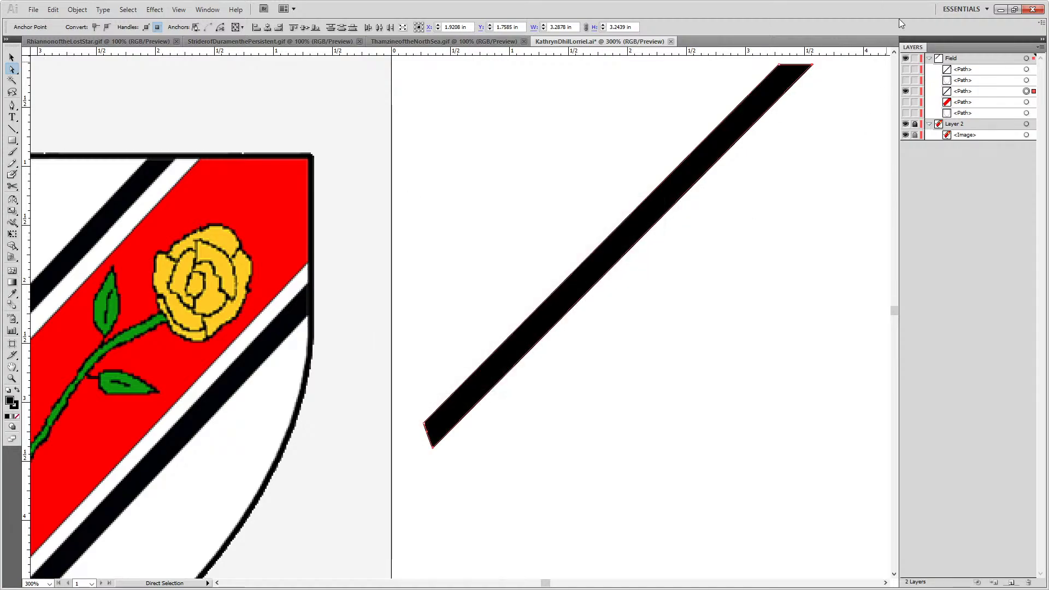
left_click(905, 91)
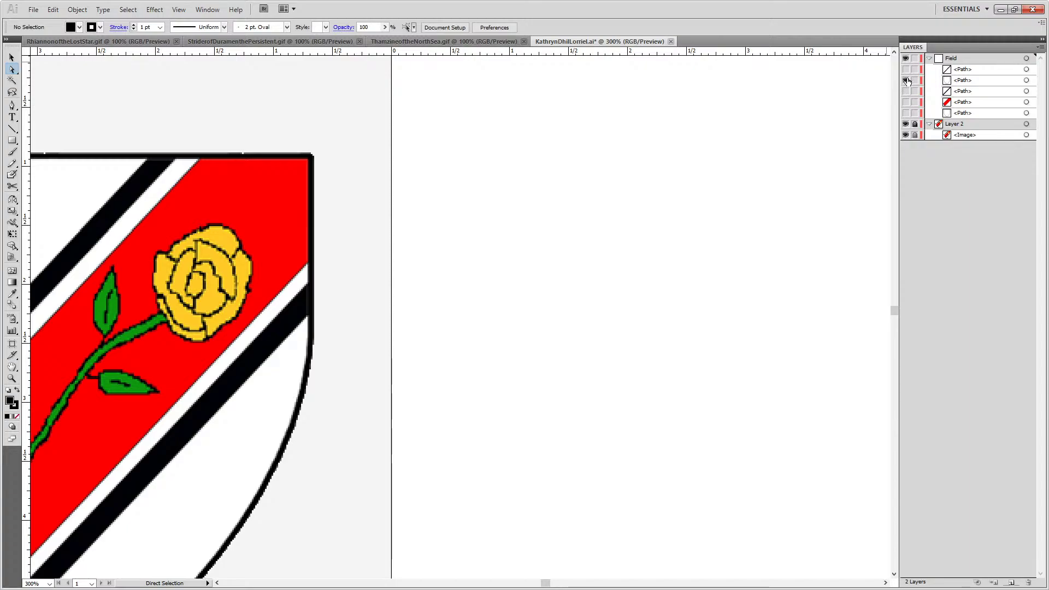
left_click_drag(905, 79, 905, 69)
Cut the shield outline with Scissors at the stripe's top edge and lower corner
scroll(796, 342, "down", 3)
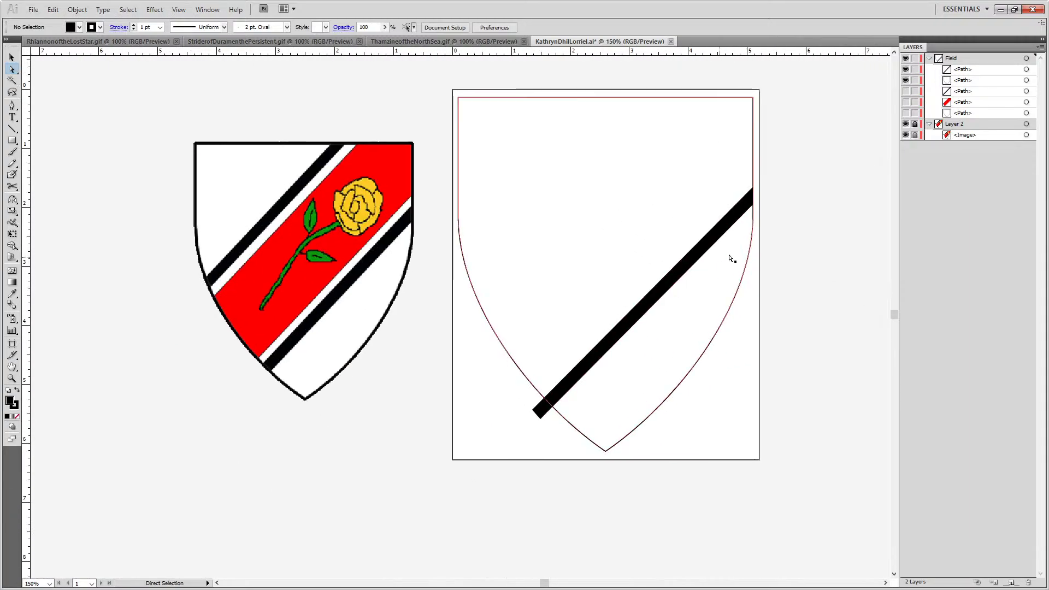
scroll(709, 234, "up", 5)
left_click(861, 169)
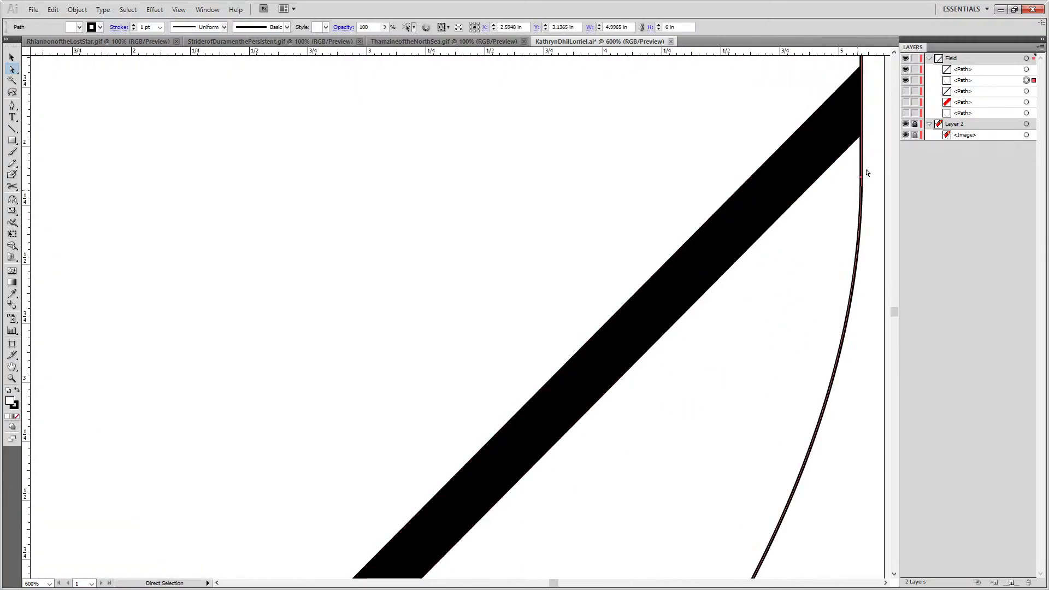
scroll(721, 306, "up", 3)
scroll(721, 306, "right", 2)
key("c")
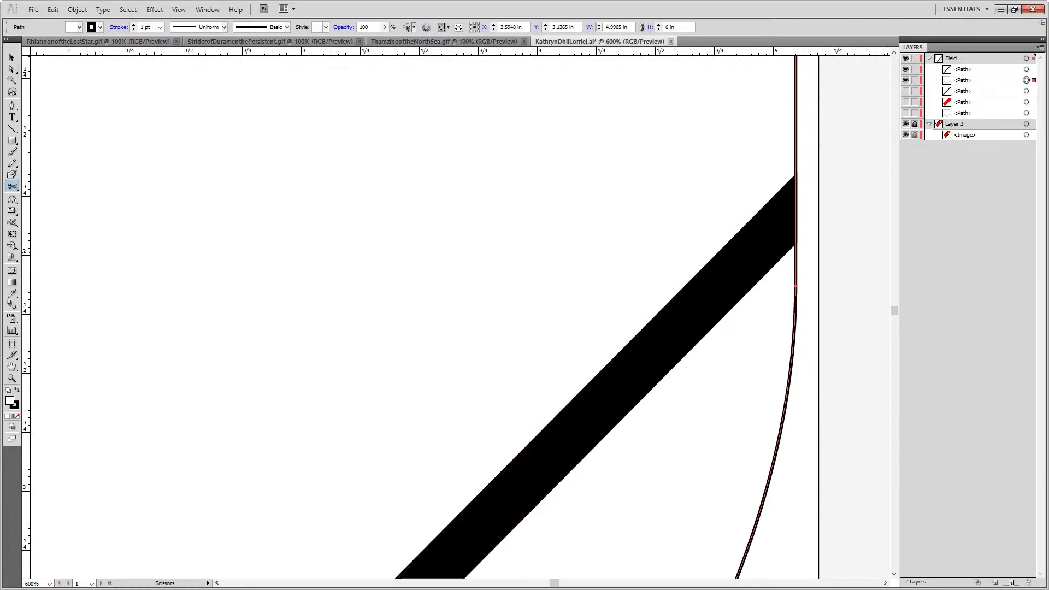
scroll(803, 186, "up", 4)
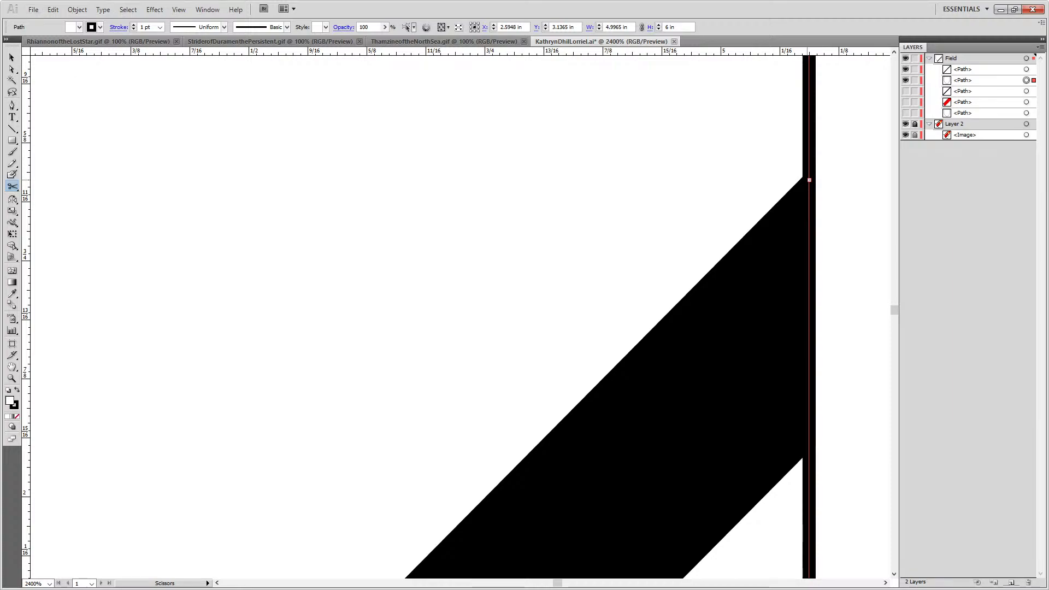
left_click(809, 180)
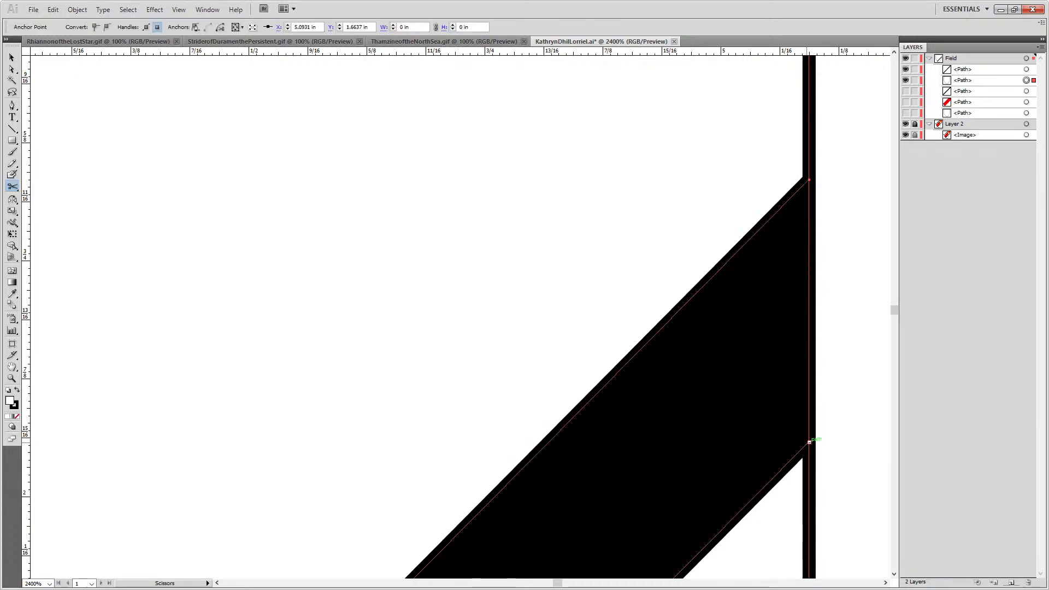
left_click(808, 442)
Cut the path where the stripe meets the curve and at the shape's upper corner
scroll(619, 462, "down", 2)
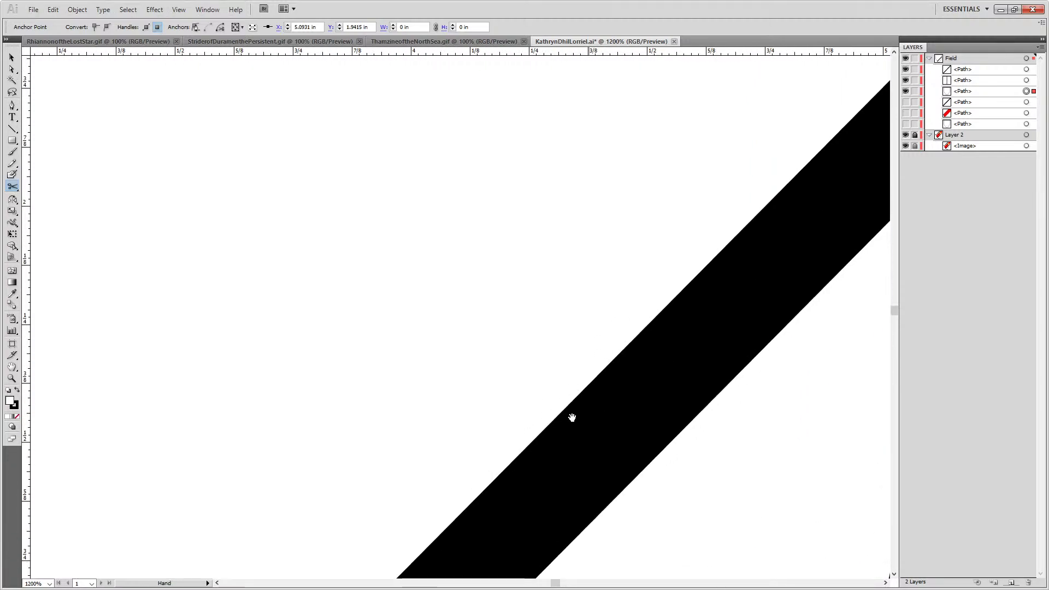
left_click_drag(572, 417, 579, 298)
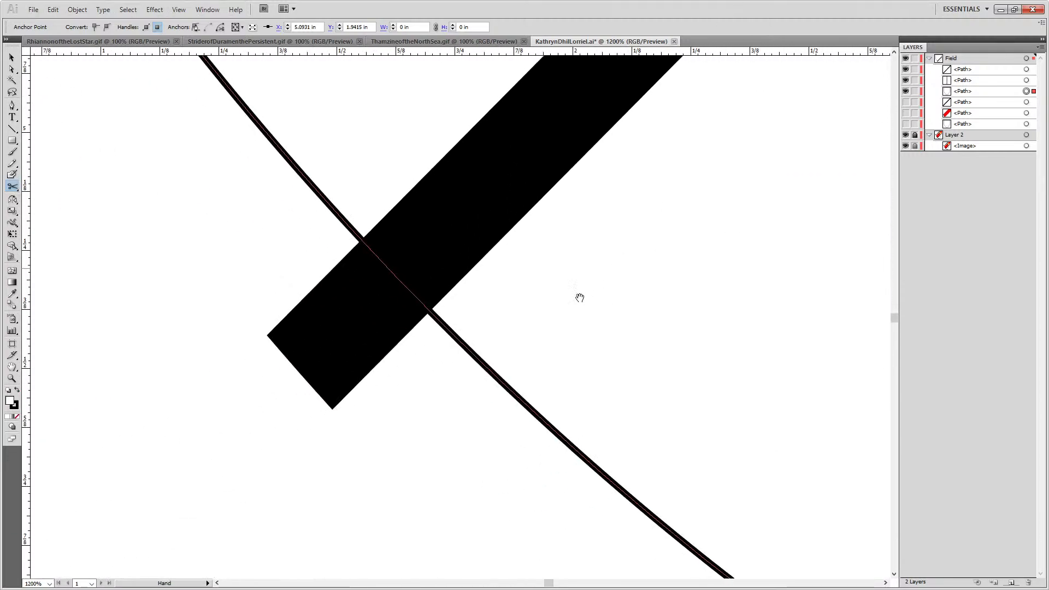
scroll(417, 309, "up", 3)
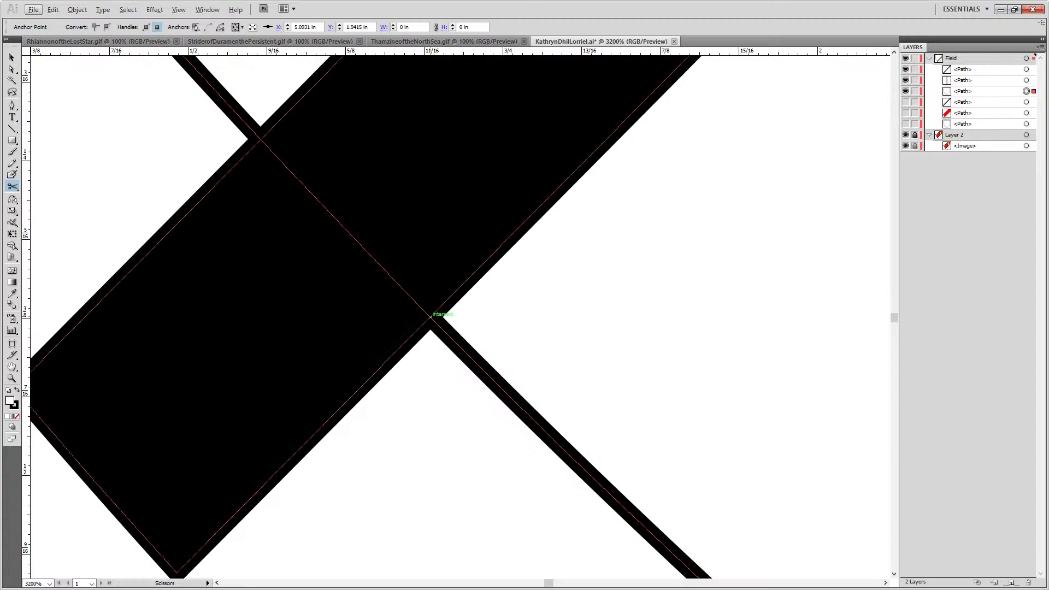
left_click(431, 316)
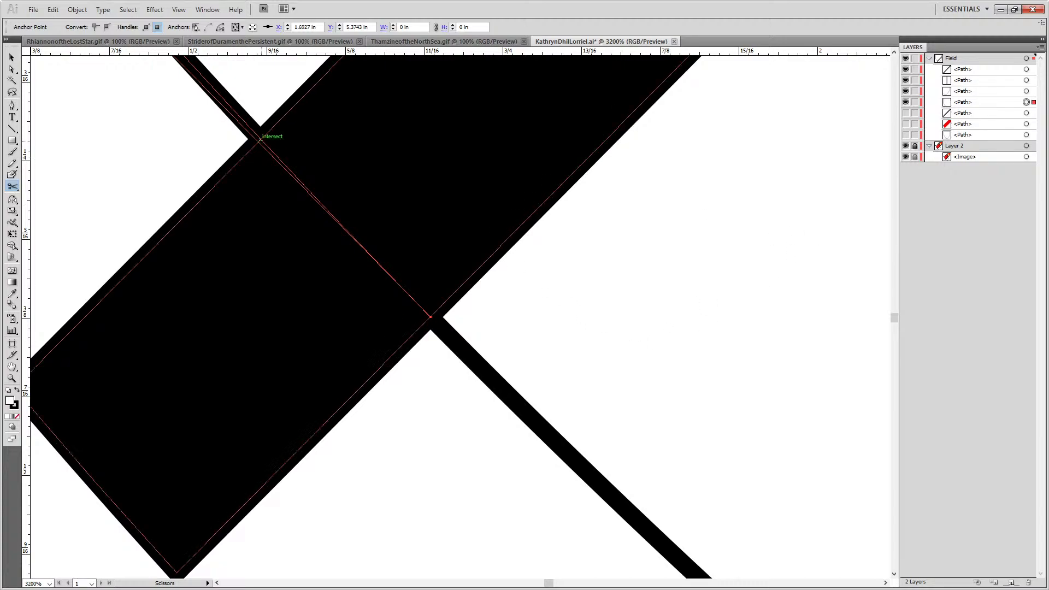
left_click(260, 139)
Delete the thin cut-off stripe piece and the large black leftover shape
key("Delete")
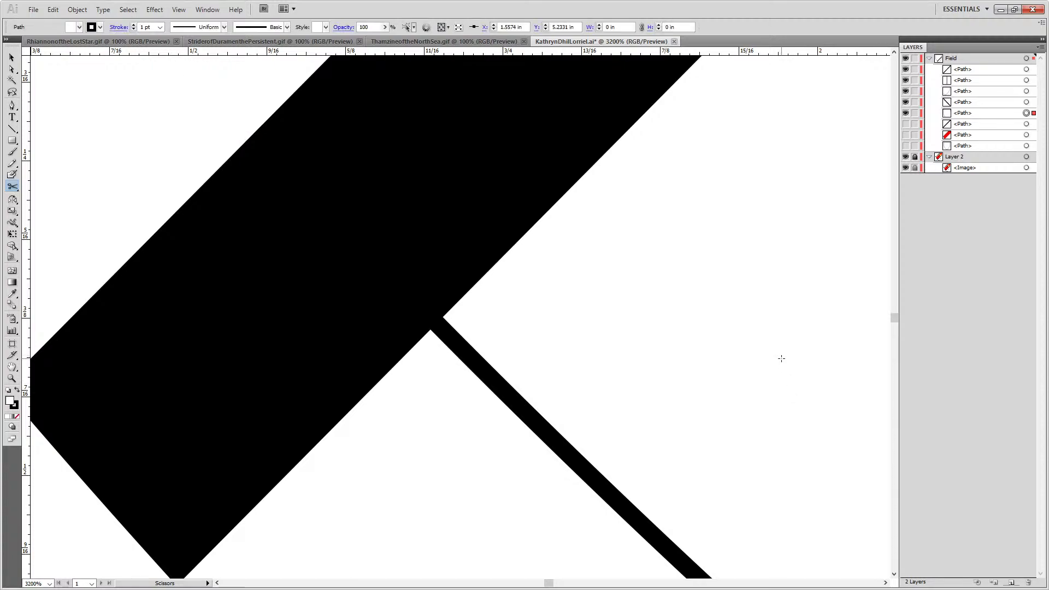
key("v")
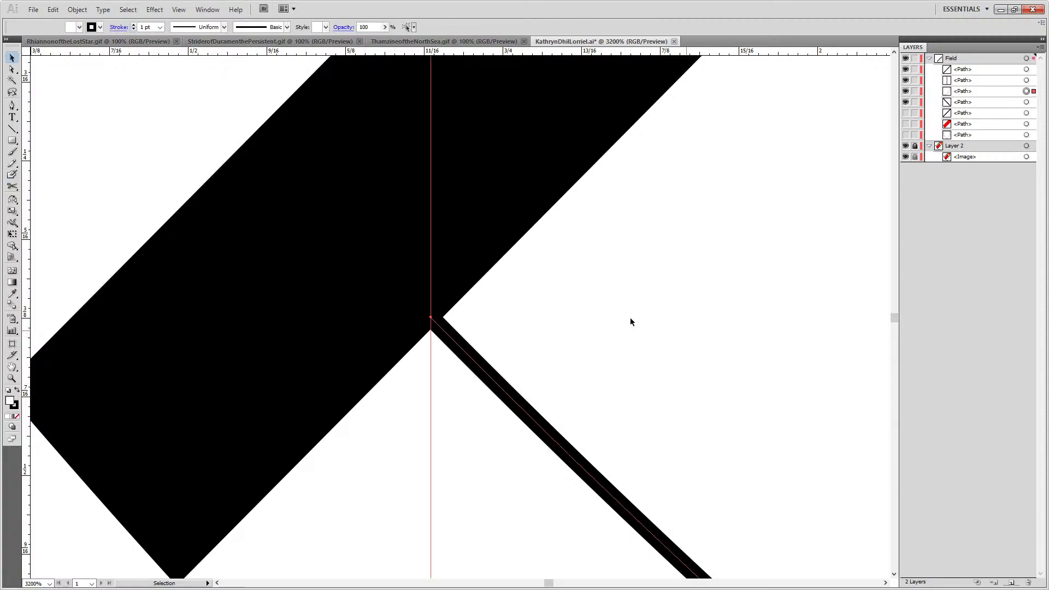
key("Delete")
left_click(383, 286)
key("Delete")
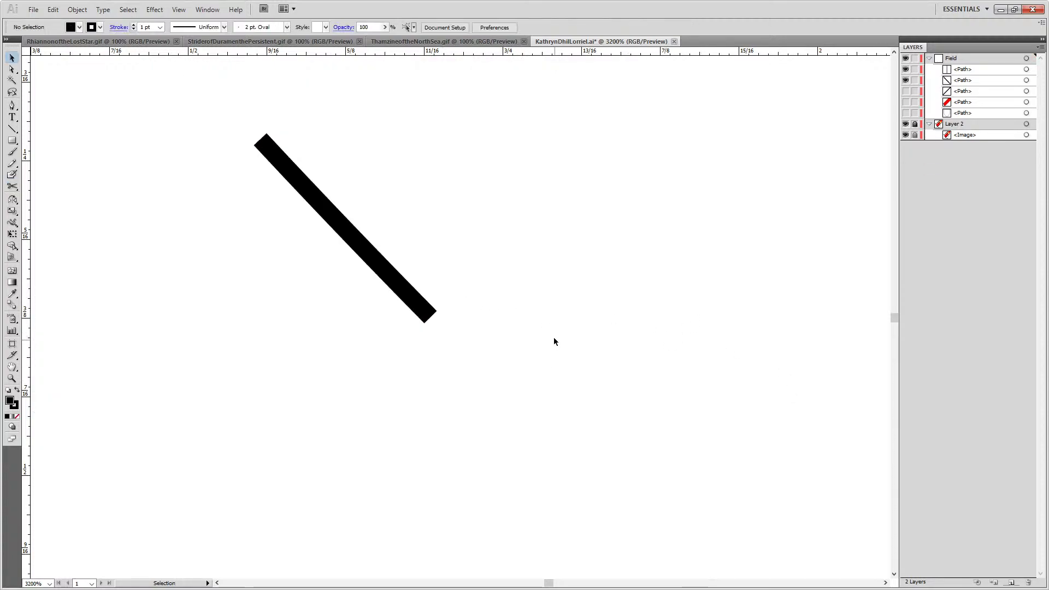
scroll(554, 341, "down", 6)
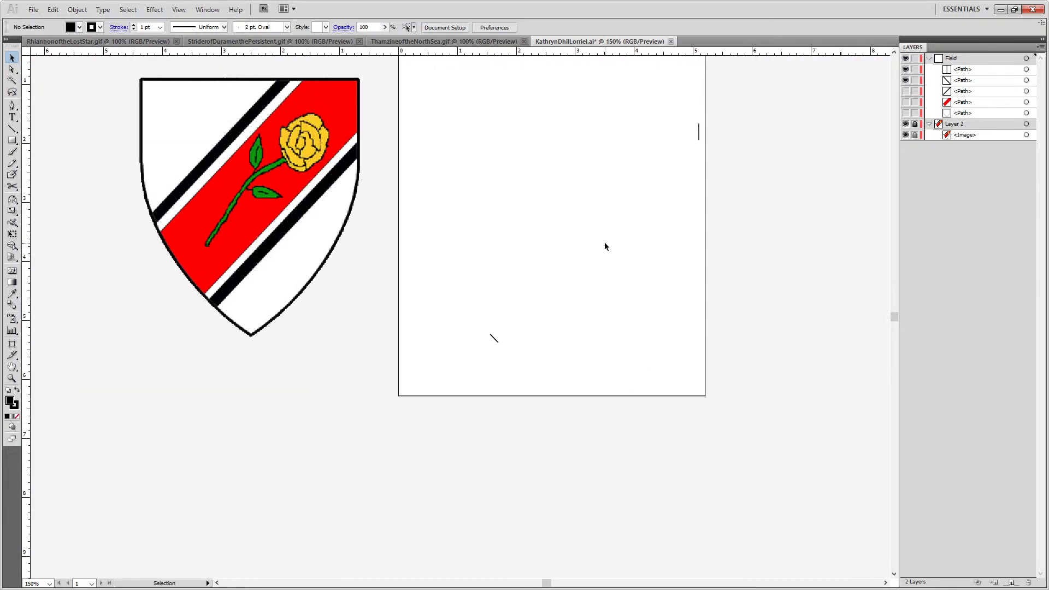
Join the open end anchors in two Ctrl+J passes to close the thin lower cotise
key("a")
left_click_drag(755, 162, 682, 135)
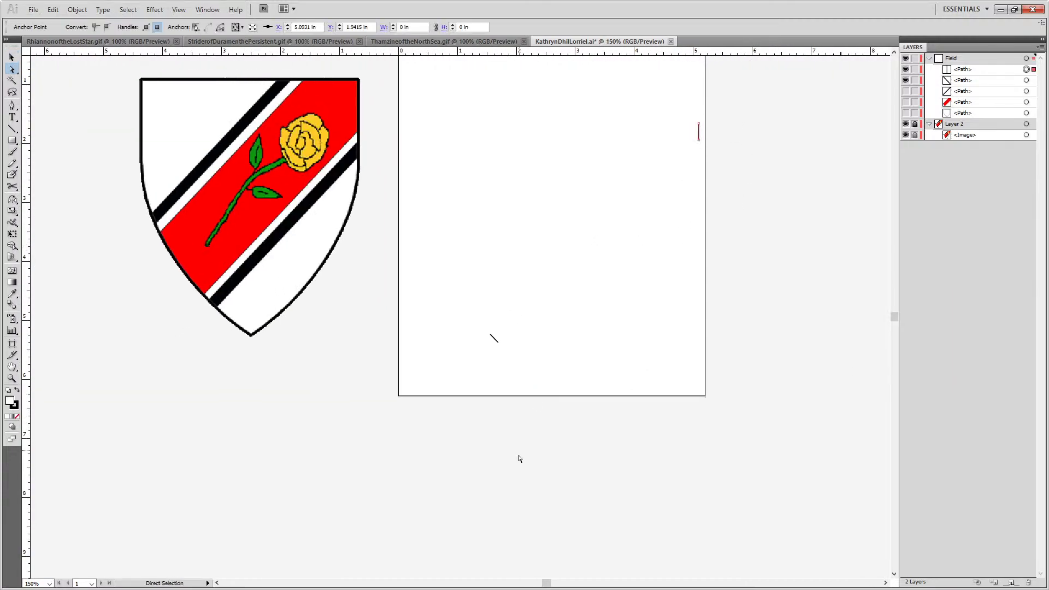
left_click_drag(517, 336, 497, 365)
key("ctrl+j")
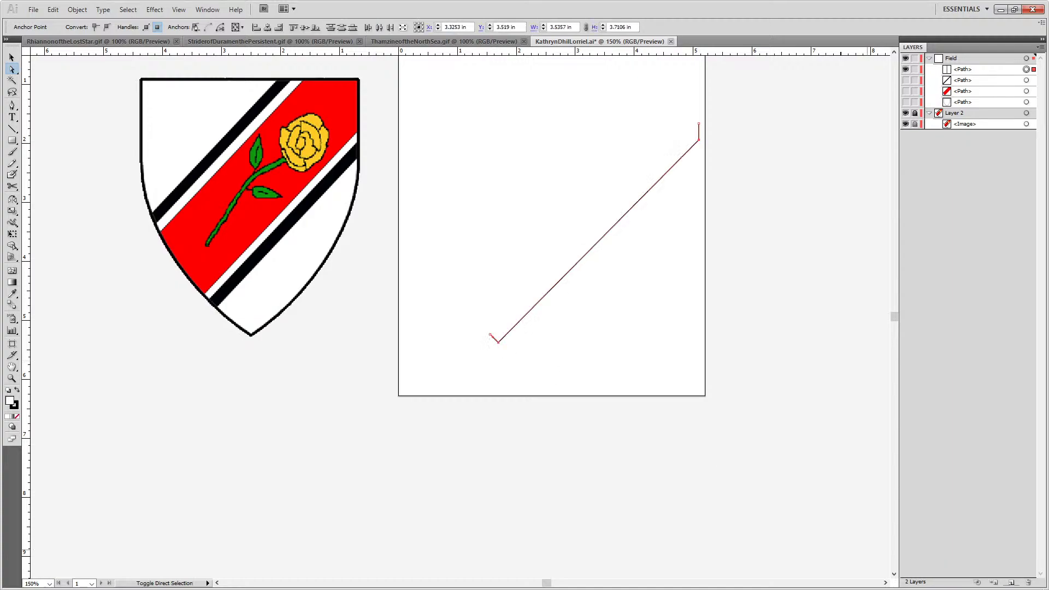
left_click_drag(474, 320, 494, 338)
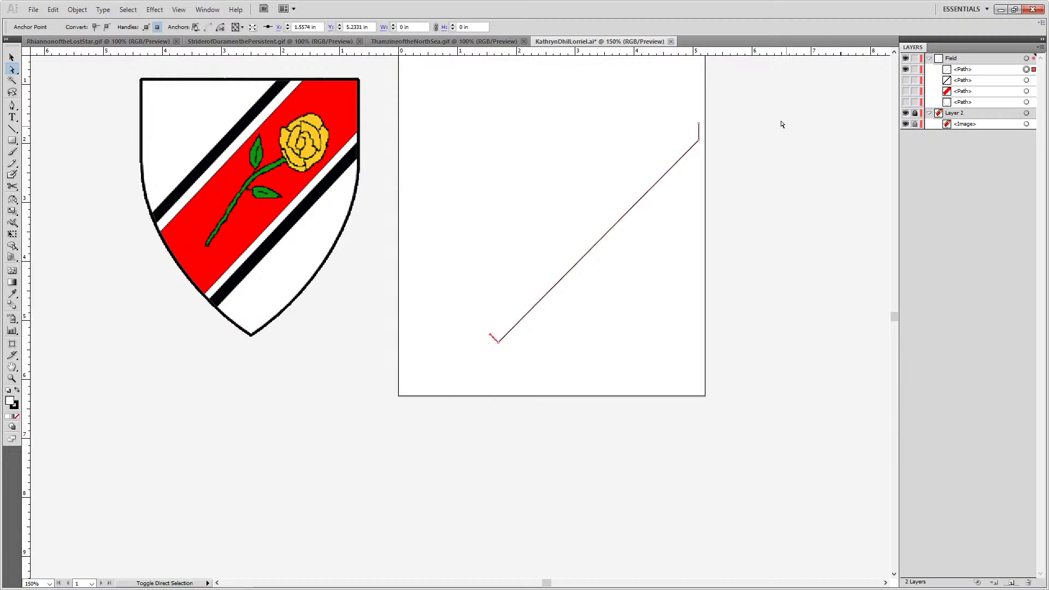
left_click_drag(696, 113, 724, 132)
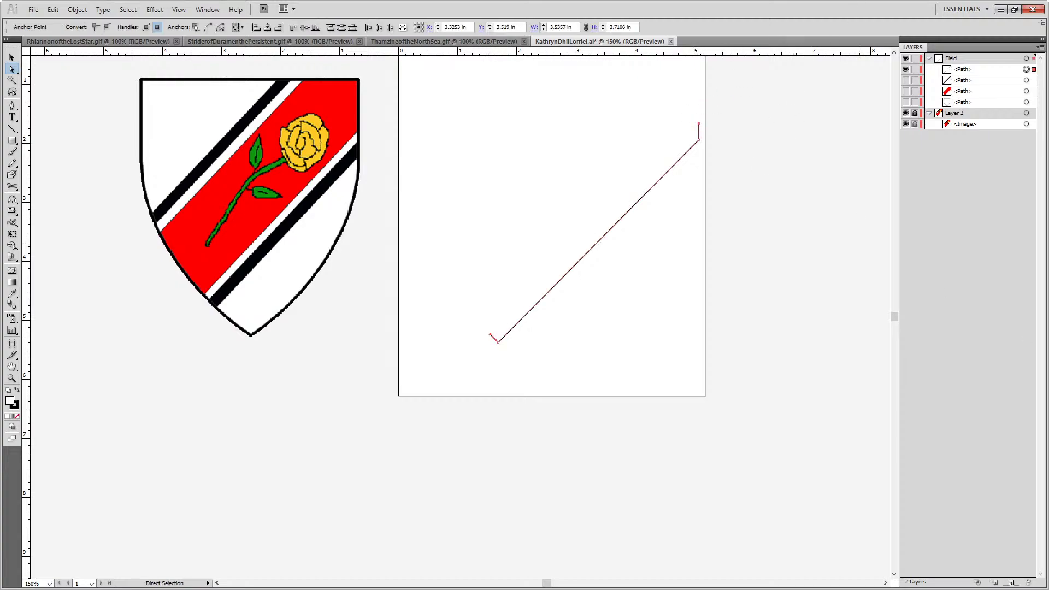
key("ctrl+j")
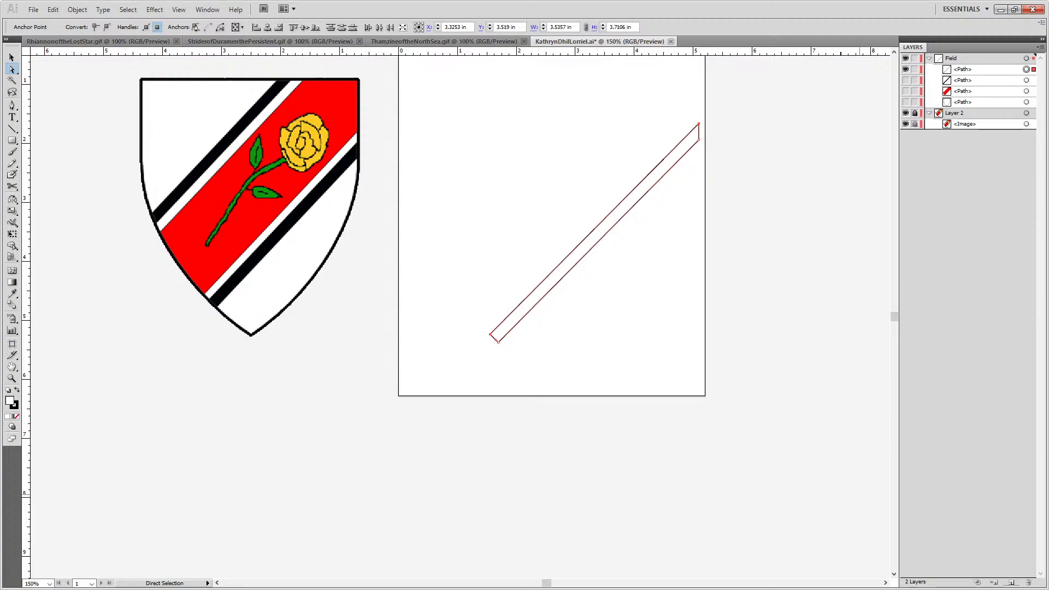
Show the hidden paths again and eyedropper black from the other stripe into the new one
left_click(905, 80)
left_click(905, 91)
key("i")
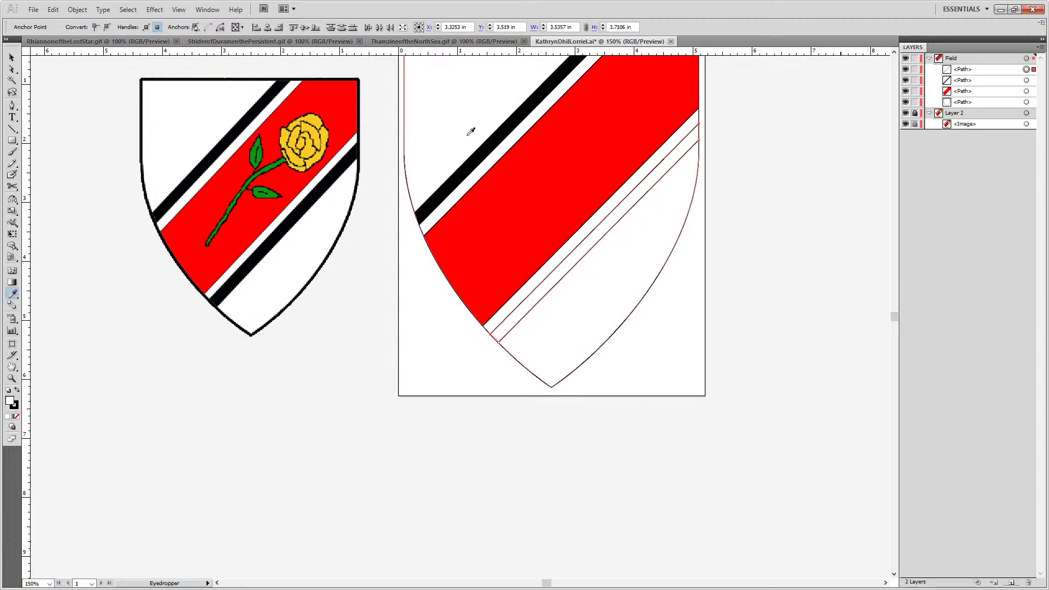
left_click(485, 146)
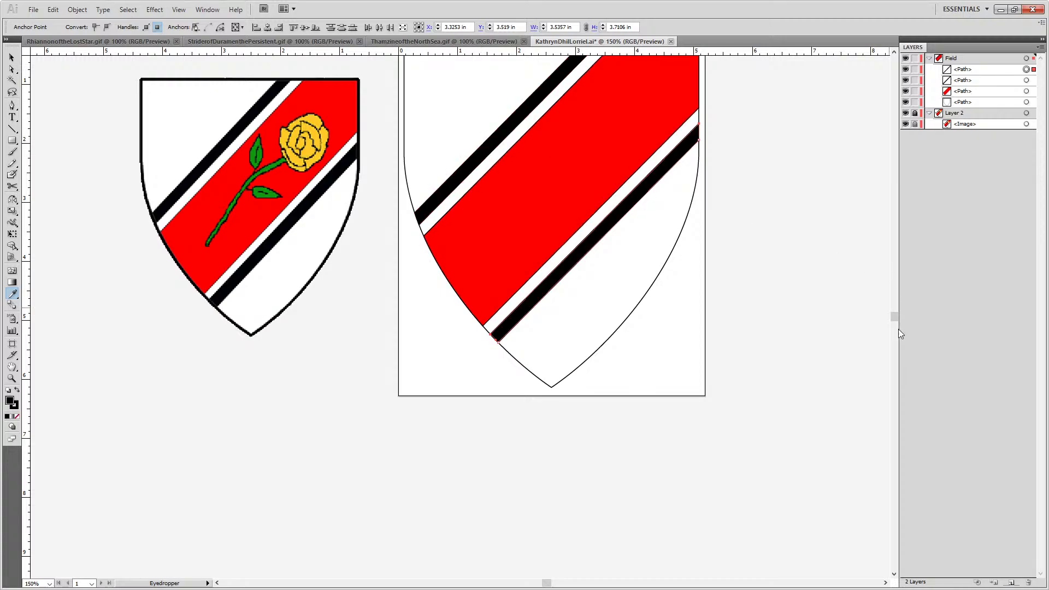
key("v")
left_click(791, 293)
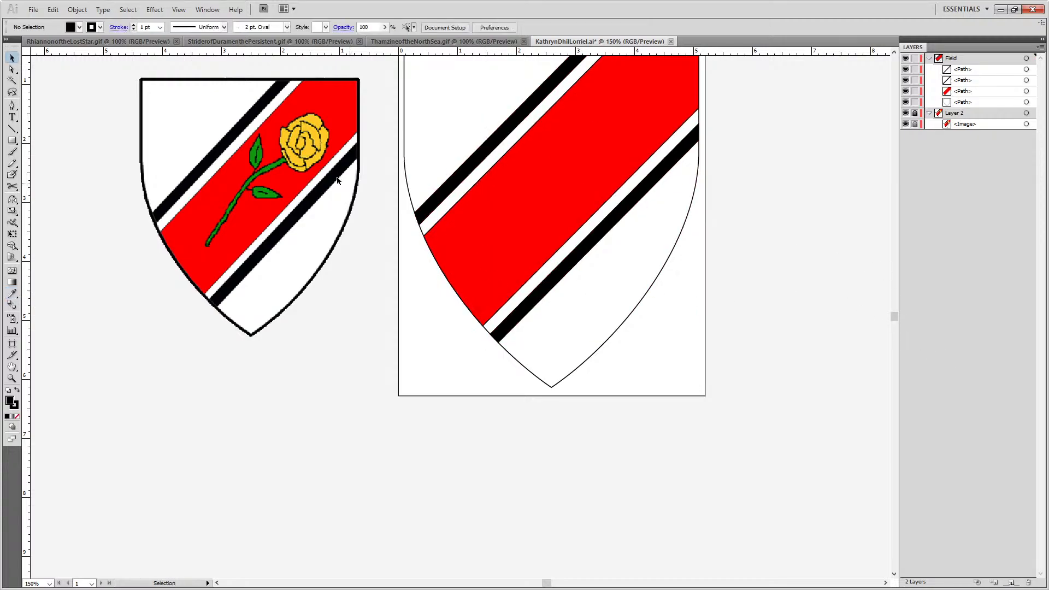
left_click_drag(975, 358, 1040, 426)
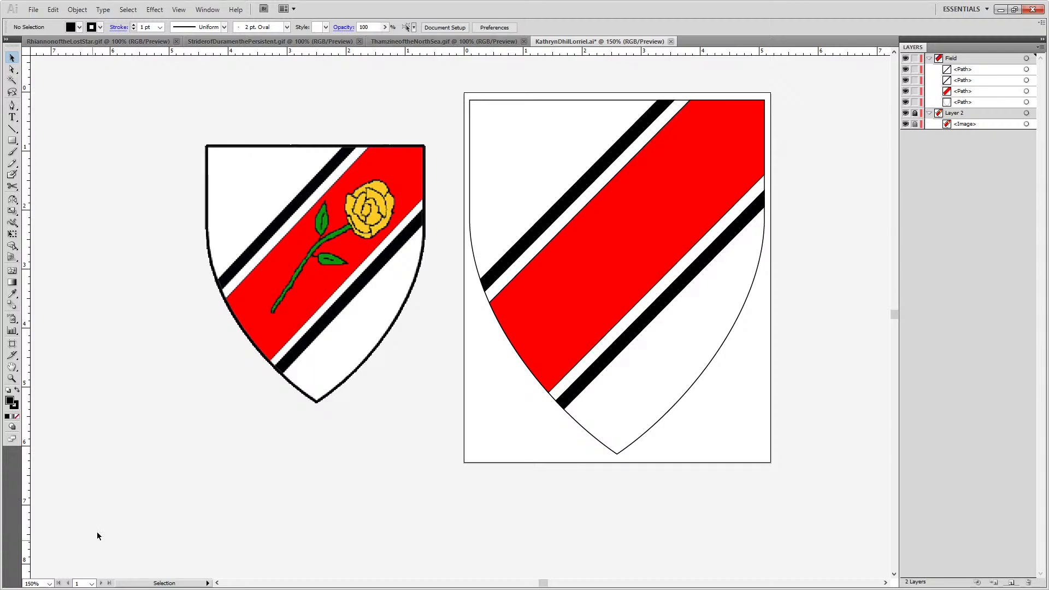
Reset default colours and set the stroke colour to dark green with green value 55
scroll(369, 207, "up", 5)
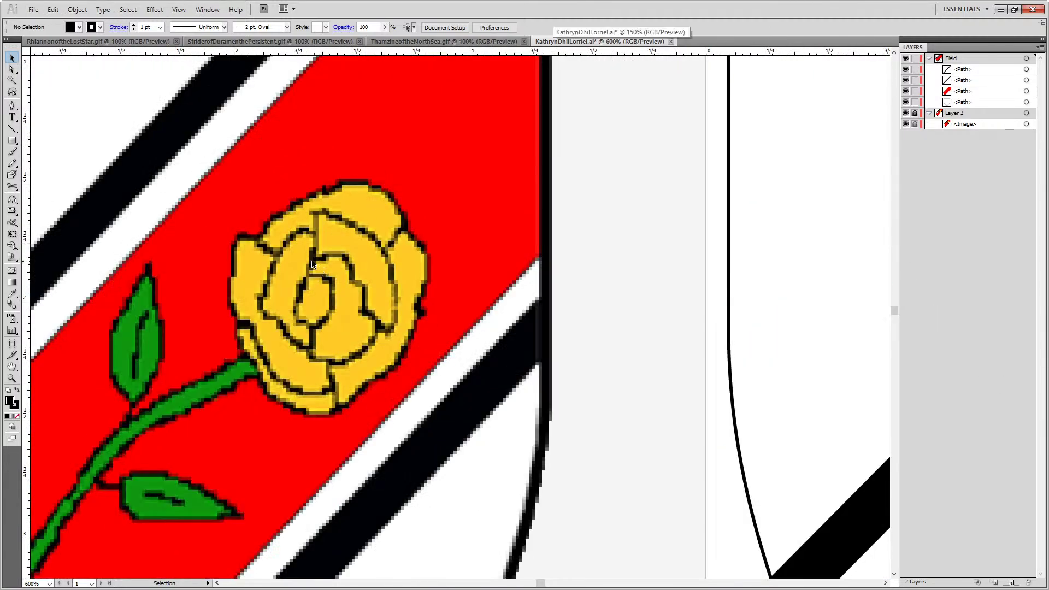
scroll(304, 261, "down", 3)
scroll(304, 261, "up", 3)
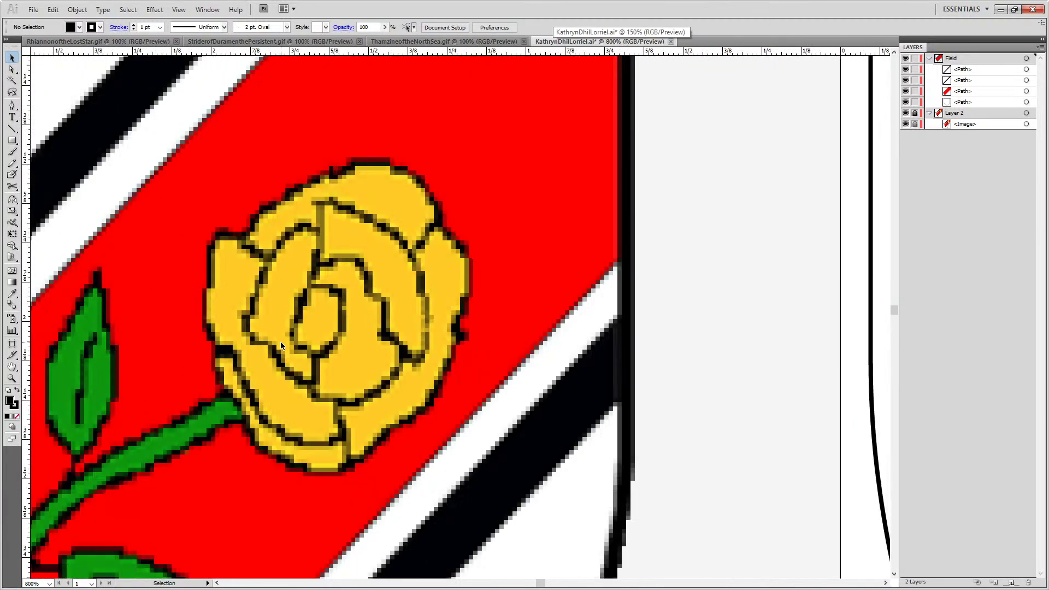
left_click_drag(205, 459, 330, 332)
scroll(331, 332, "down", 1)
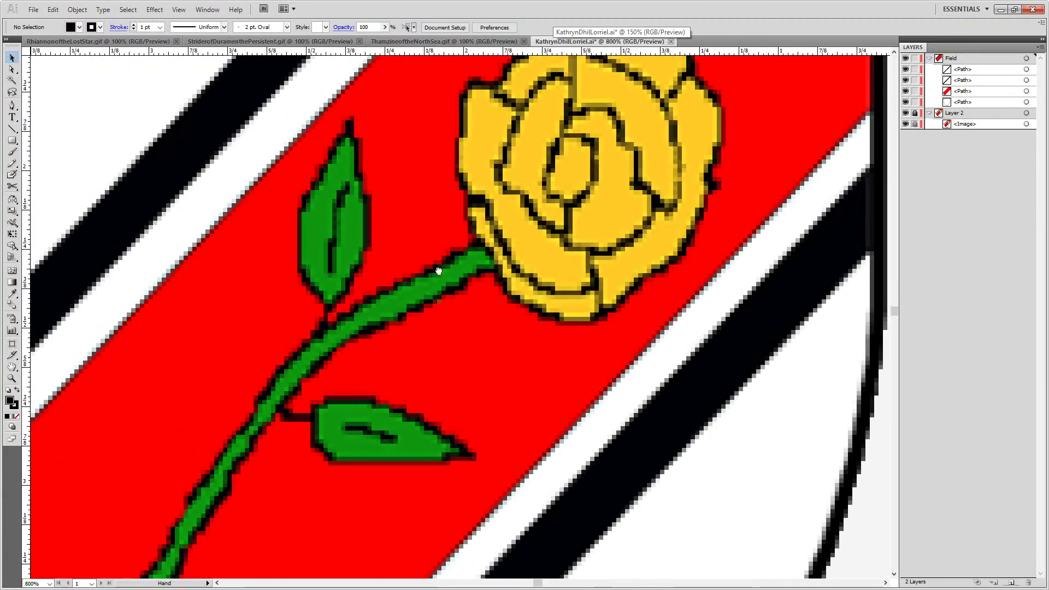
scroll(437, 276, "up", 1)
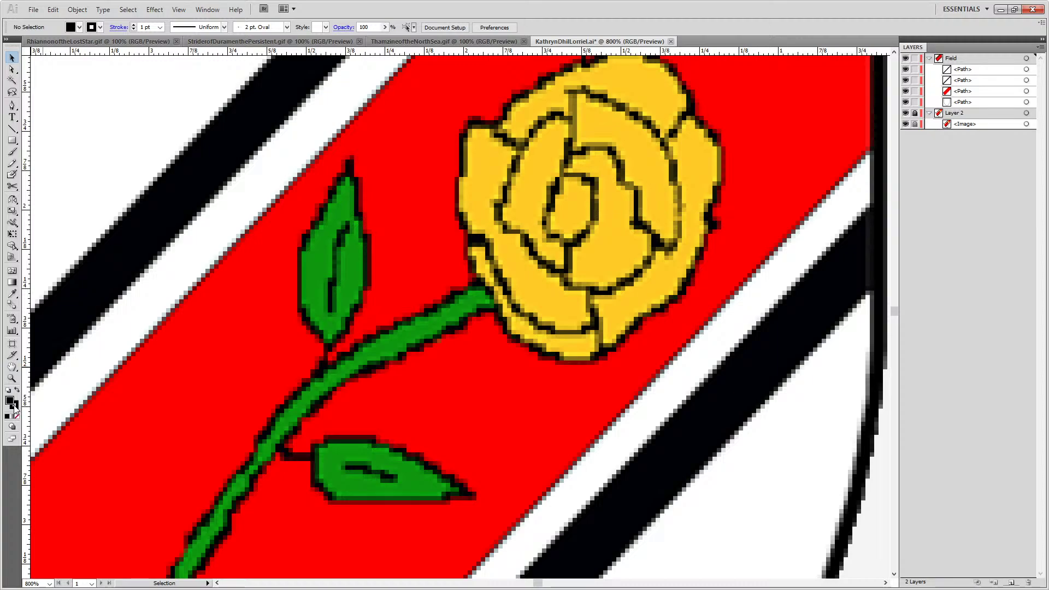
key("d")
double_click(15, 404)
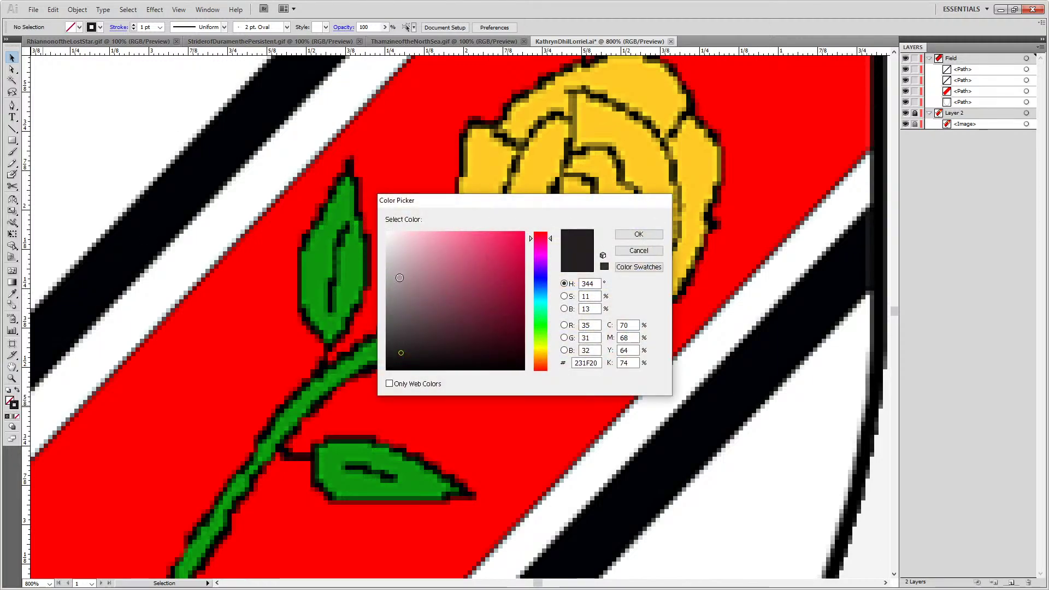
left_click_drag(404, 367, 377, 386)
left_click(590, 338)
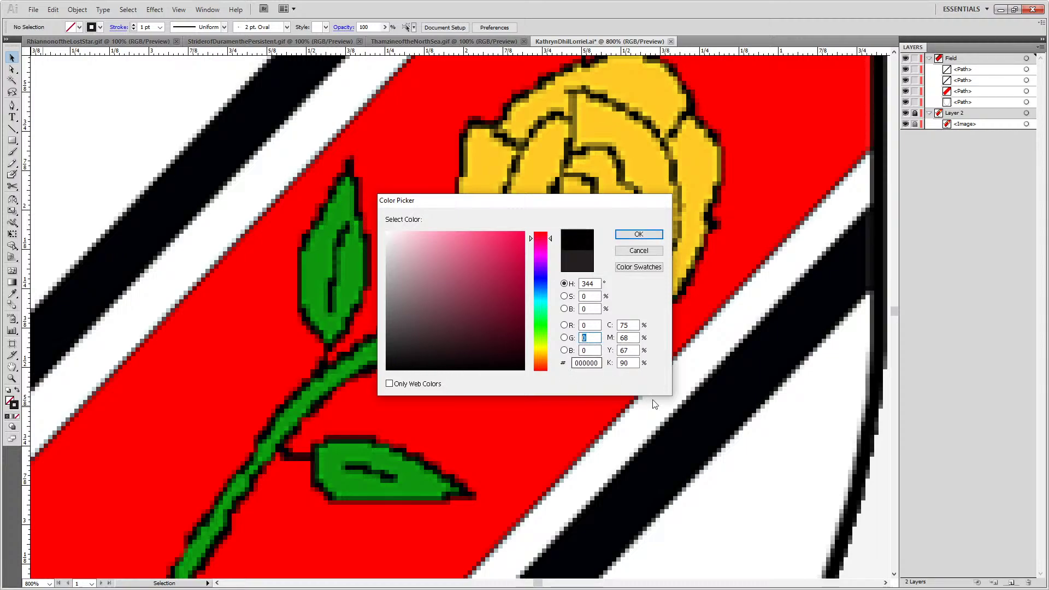
type("55")
key("Return")
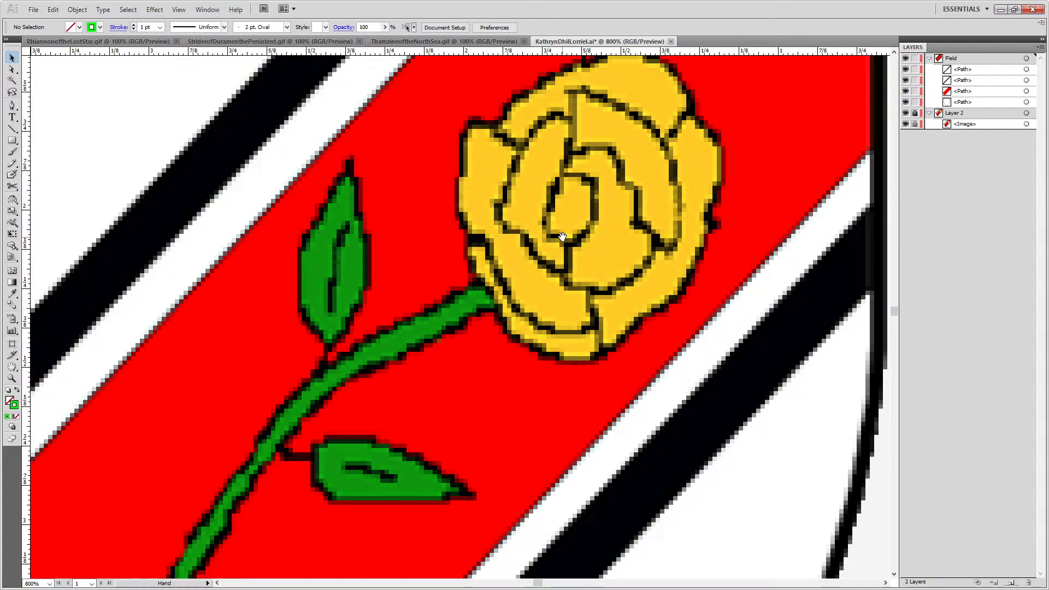
Choose the Pen tool and set the stroke to Round Cap and Round Join
scroll(462, 299, "right", 3)
scroll(461, 300, "up", 1)
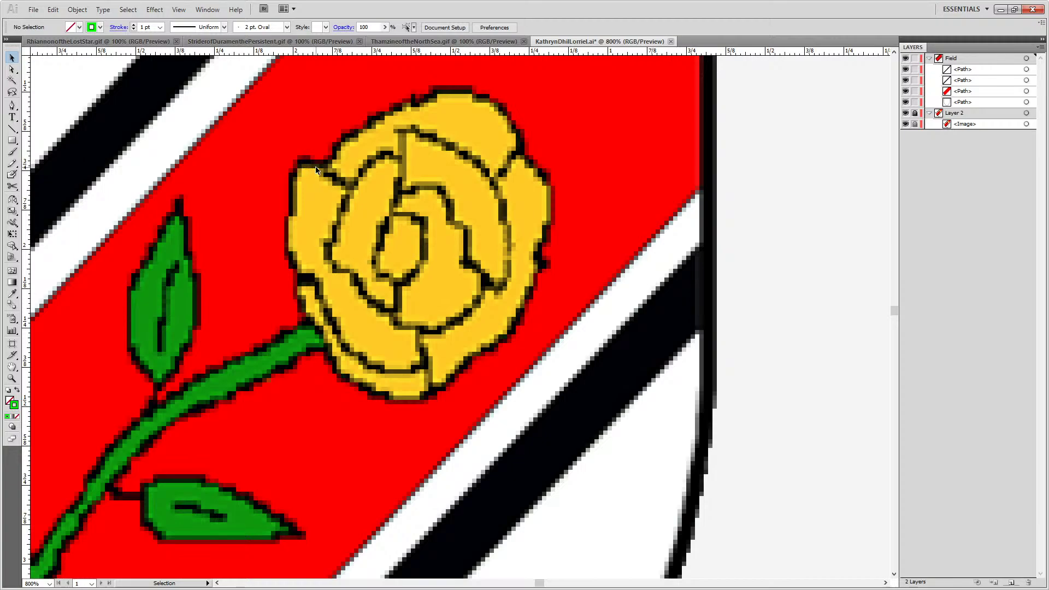
key("p")
left_click(112, 29)
left_click(64, 52)
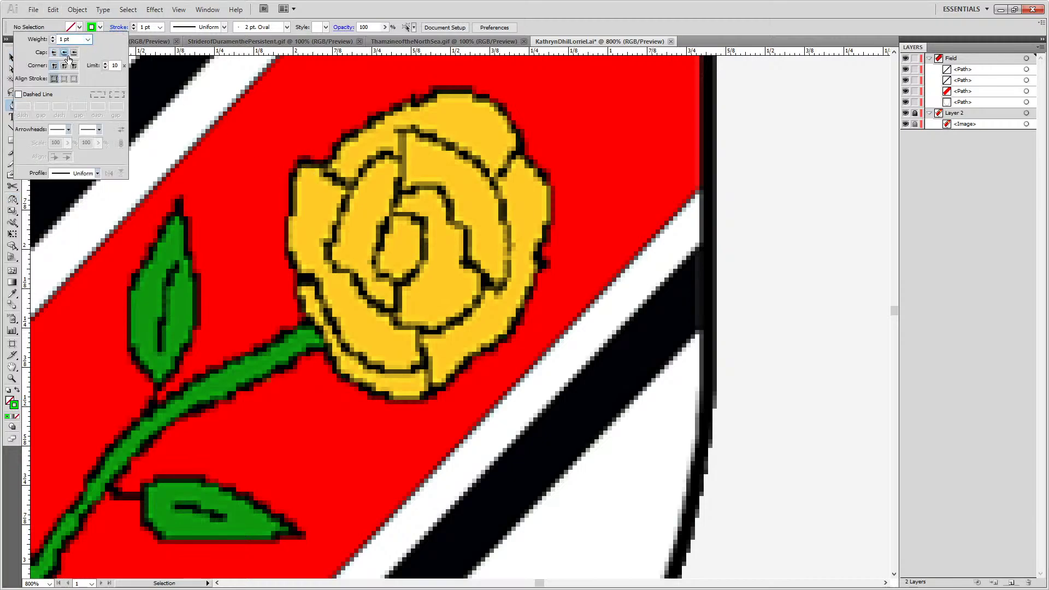
left_click(64, 66)
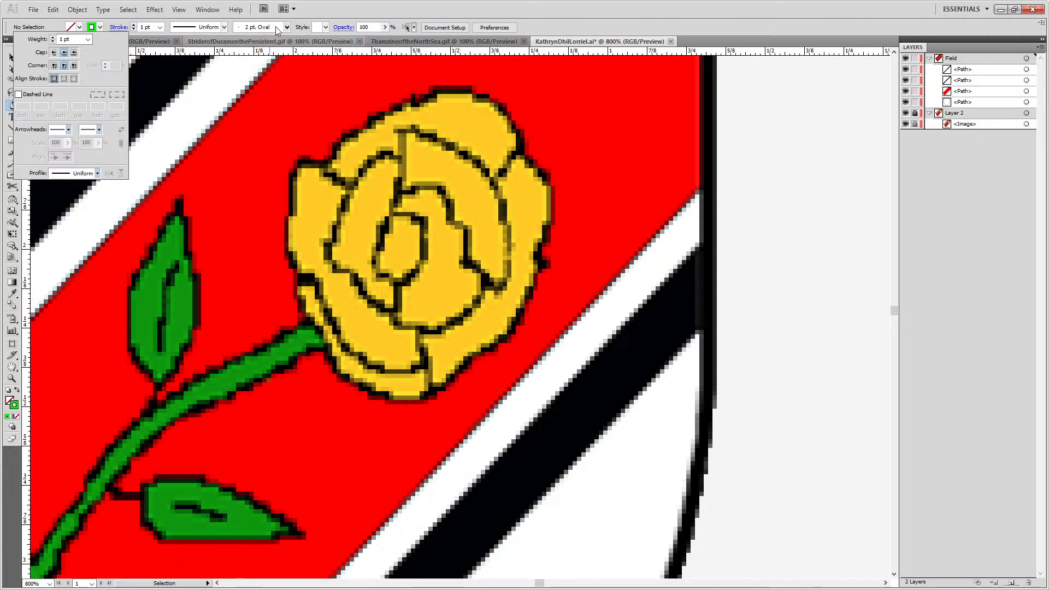
left_click(611, 6)
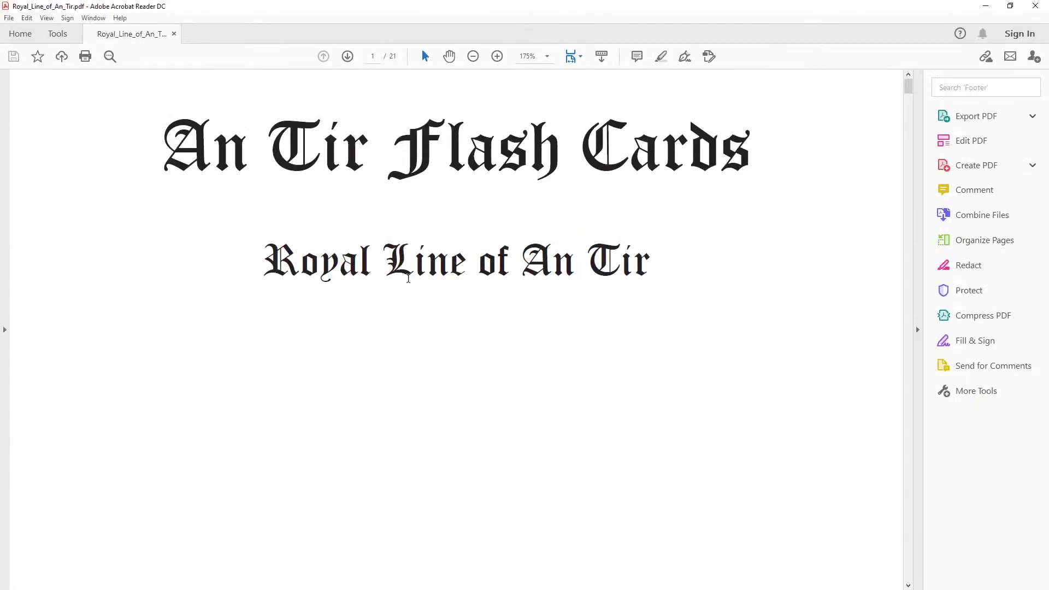
scroll(434, 262, "down", 5)
scroll(441, 254, "down", 10)
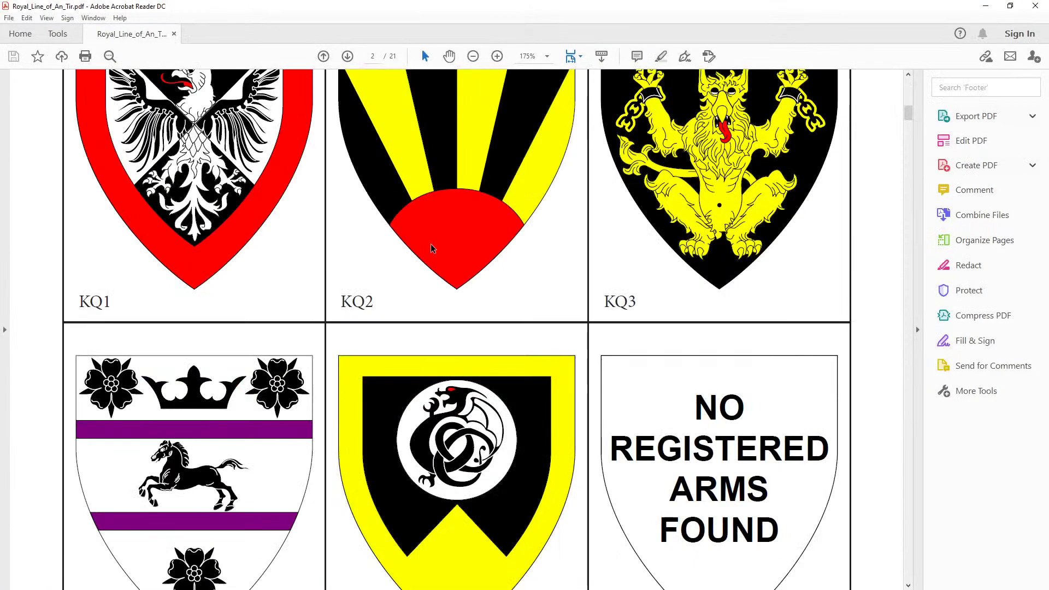
scroll(433, 248, "up", 3)
scroll(429, 223, "down", 5)
scroll(429, 222, "down", 20)
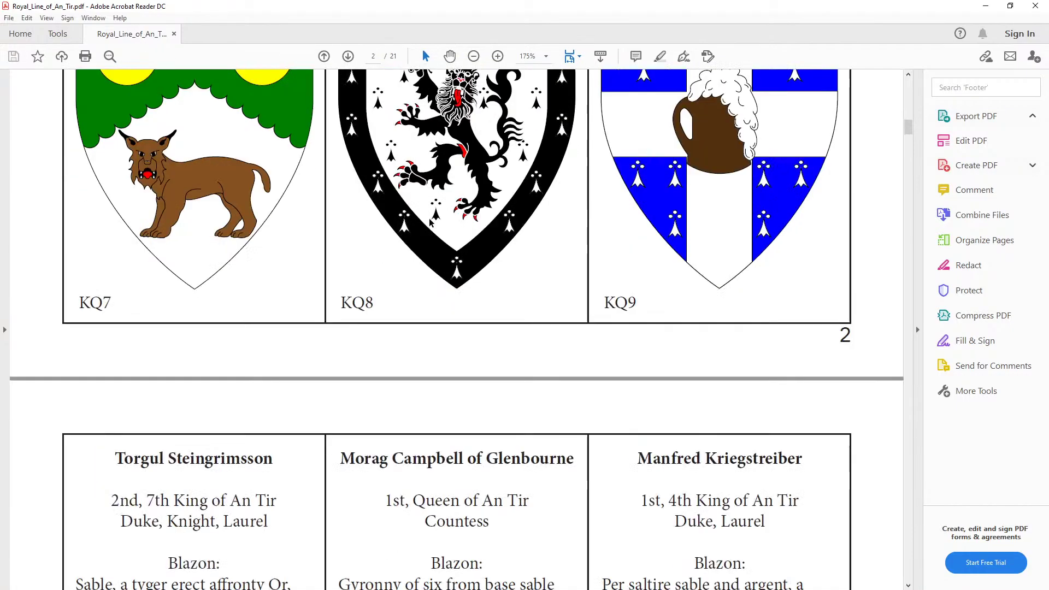
scroll(428, 221, "down", 10)
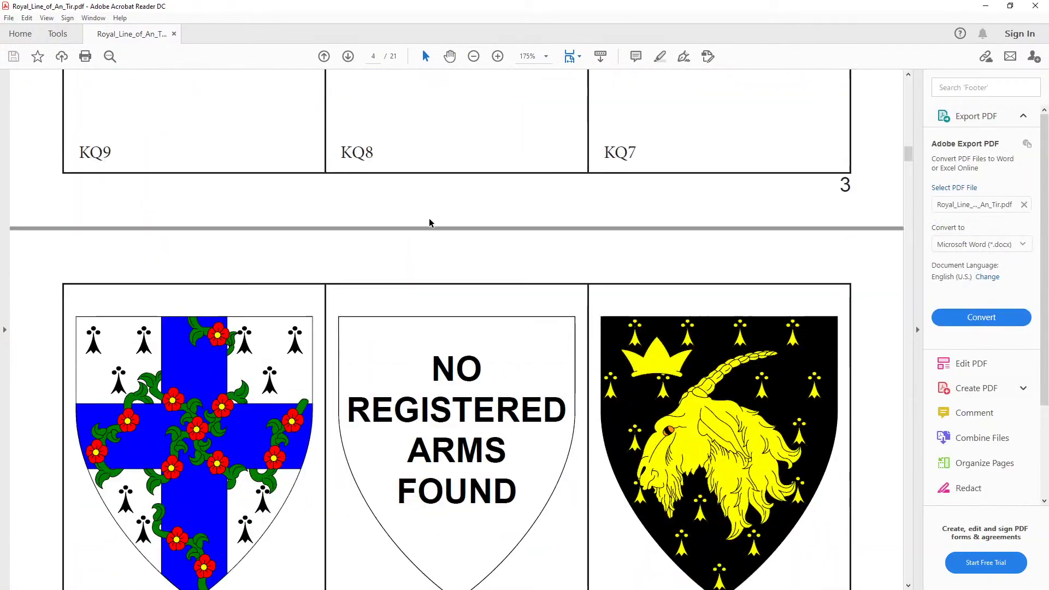
scroll(429, 222, "down", 7)
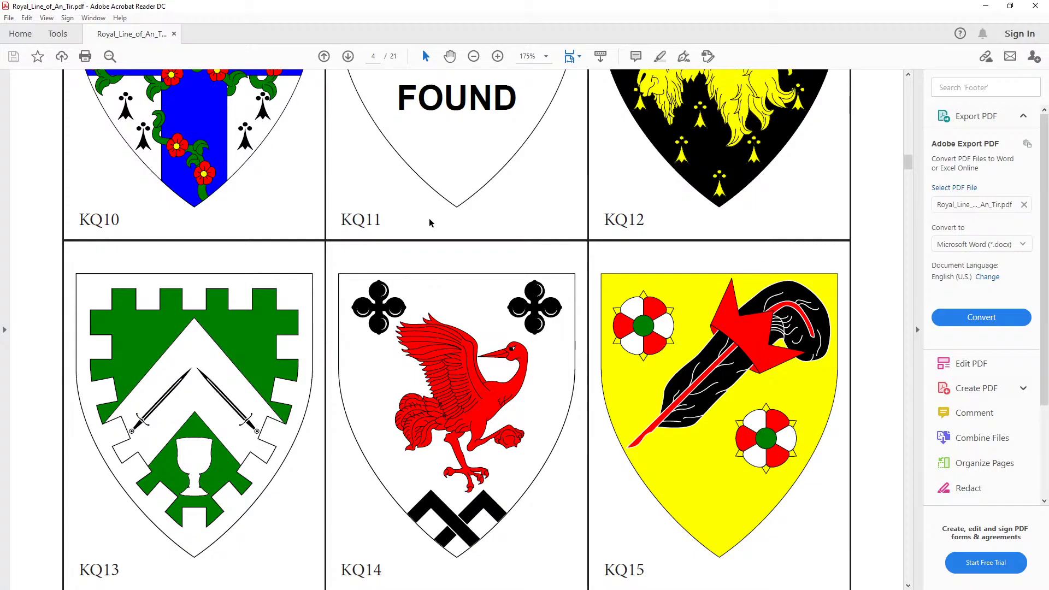
scroll(429, 223, "down", 10)
scroll(430, 222, "down", 18)
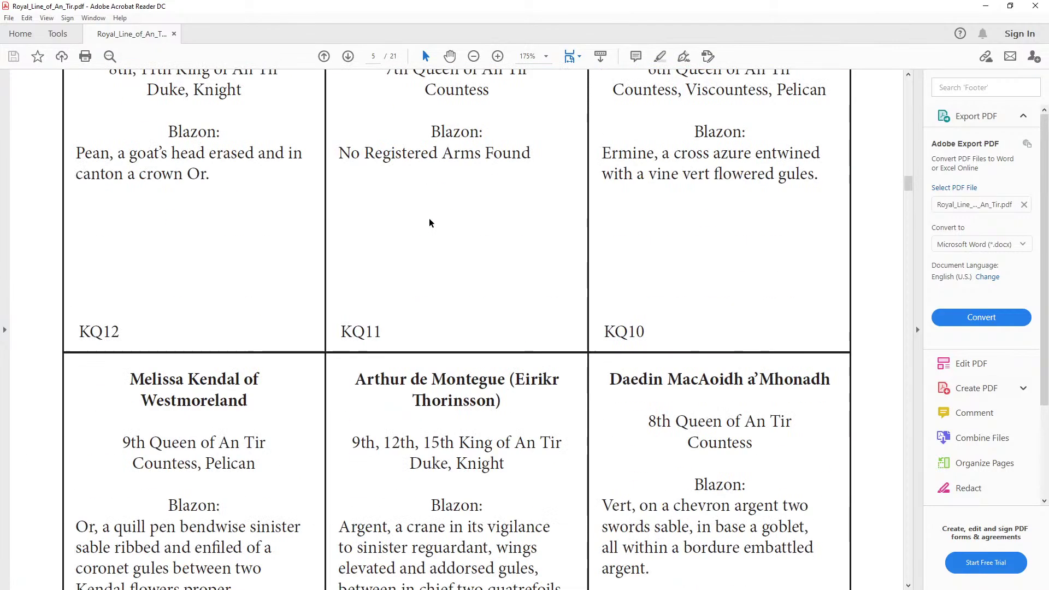
scroll(429, 222, "down", 15)
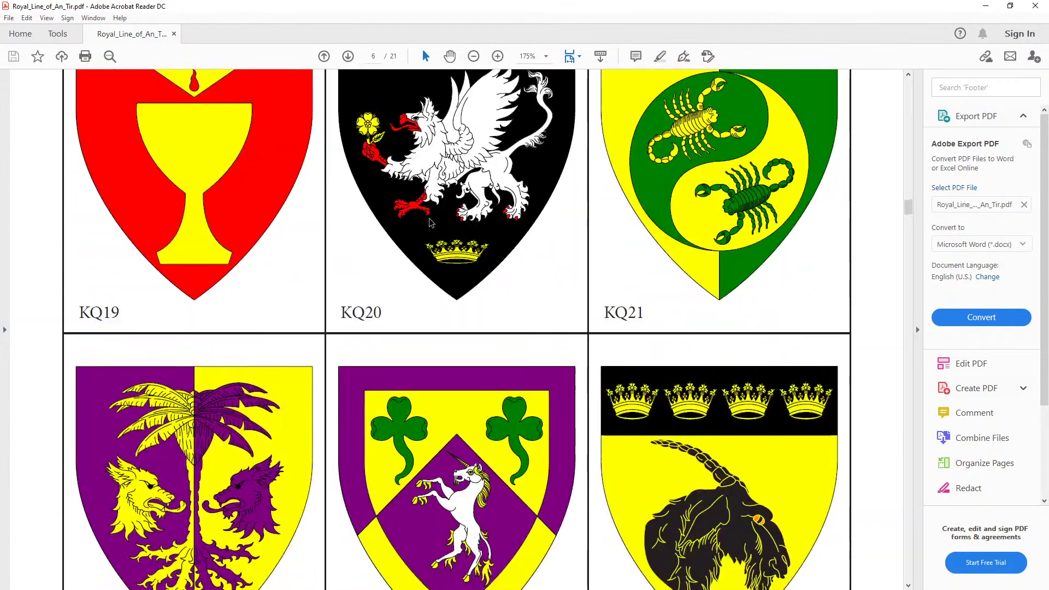
scroll(430, 221, "down", 20)
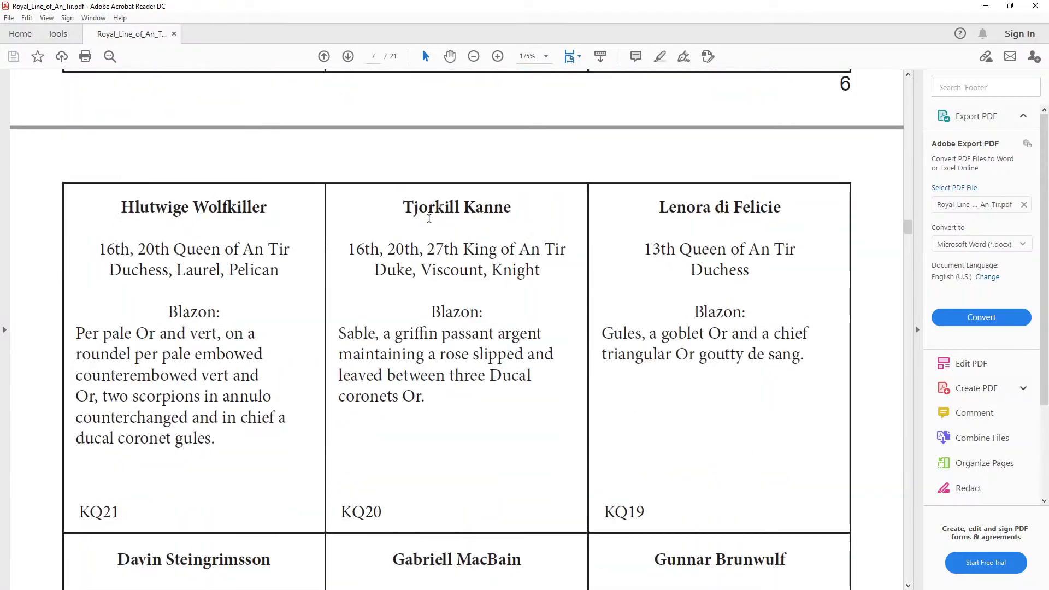
scroll(430, 222, "down", 20)
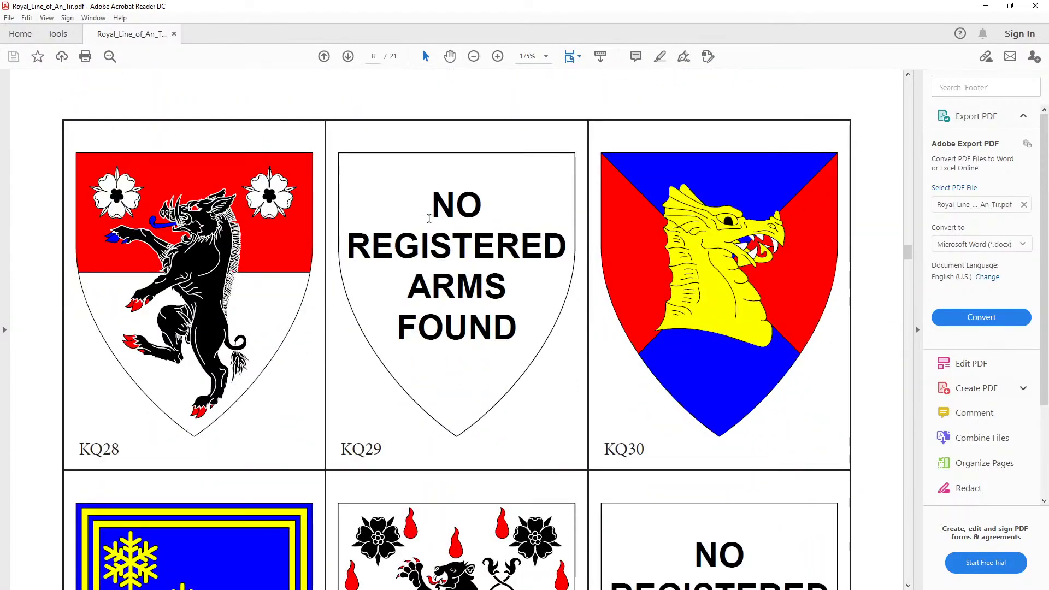
scroll(429, 222, "down", 20)
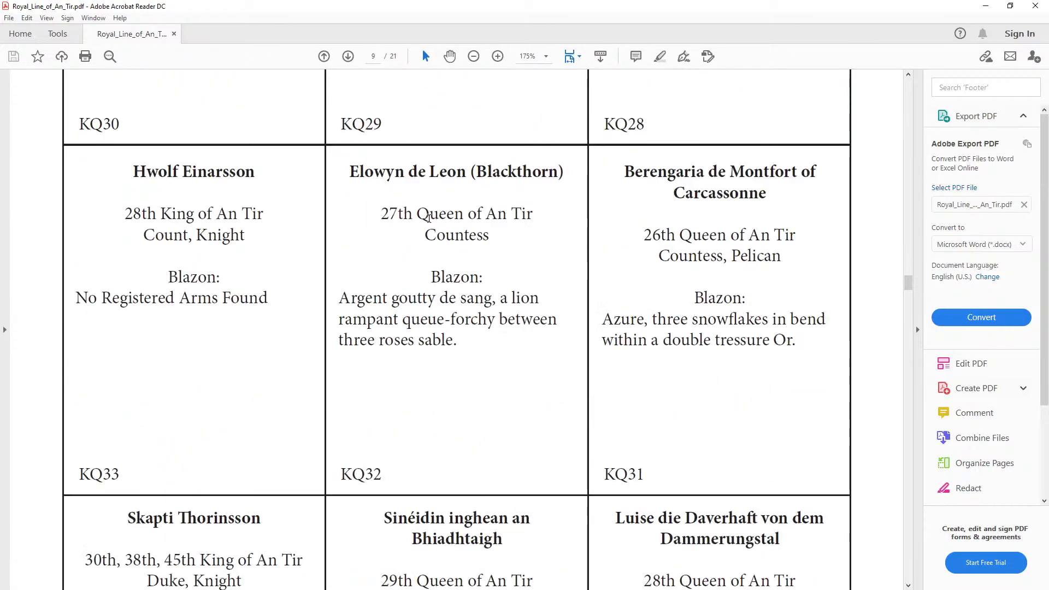
scroll(429, 223, "down", 10)
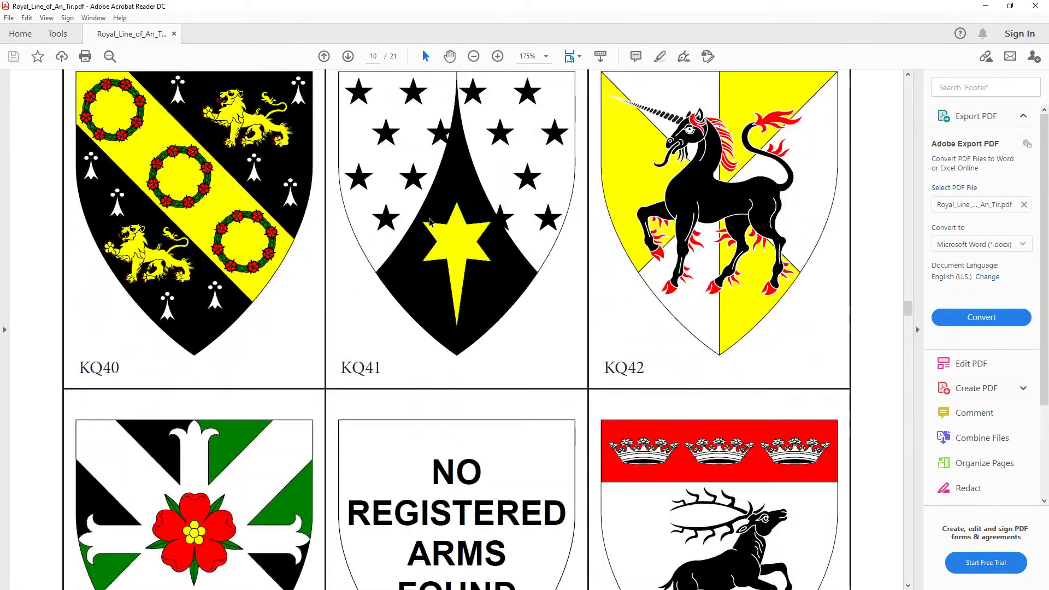
scroll(430, 221, "down", 20)
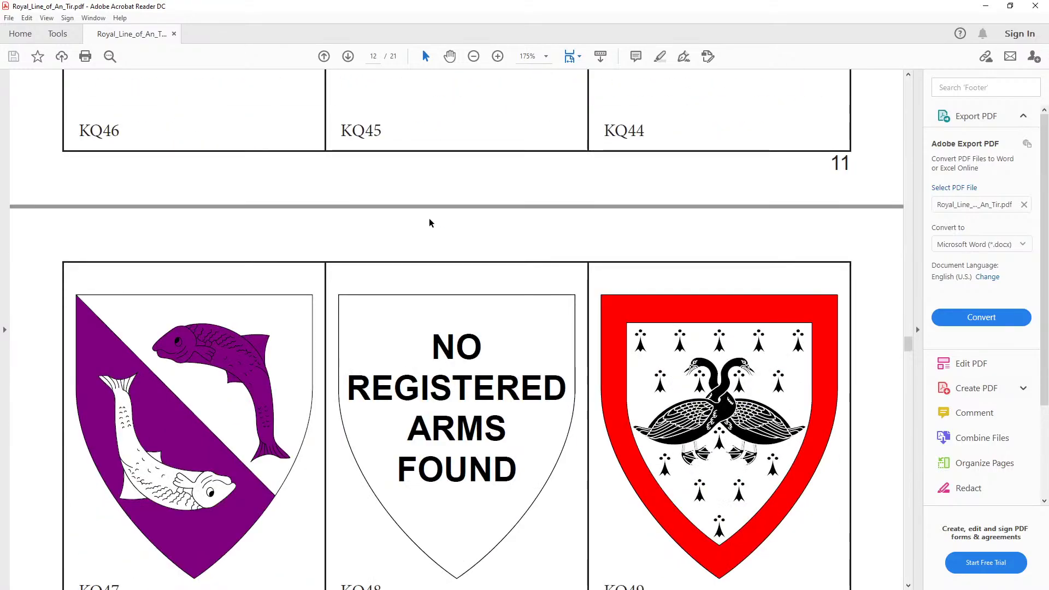
scroll(429, 222, "down", 10)
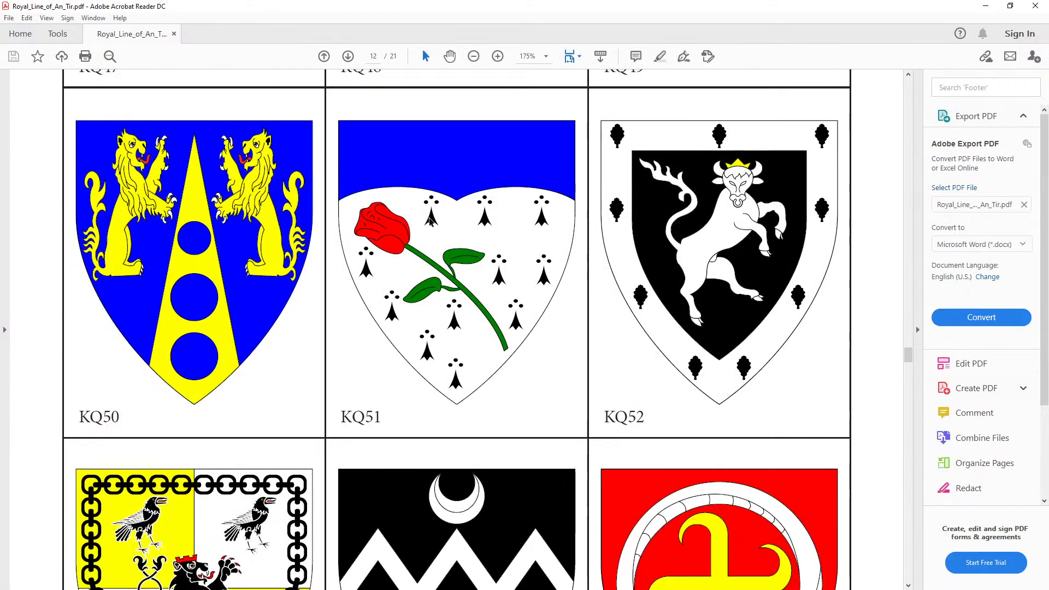
scroll(429, 221, "down", 20)
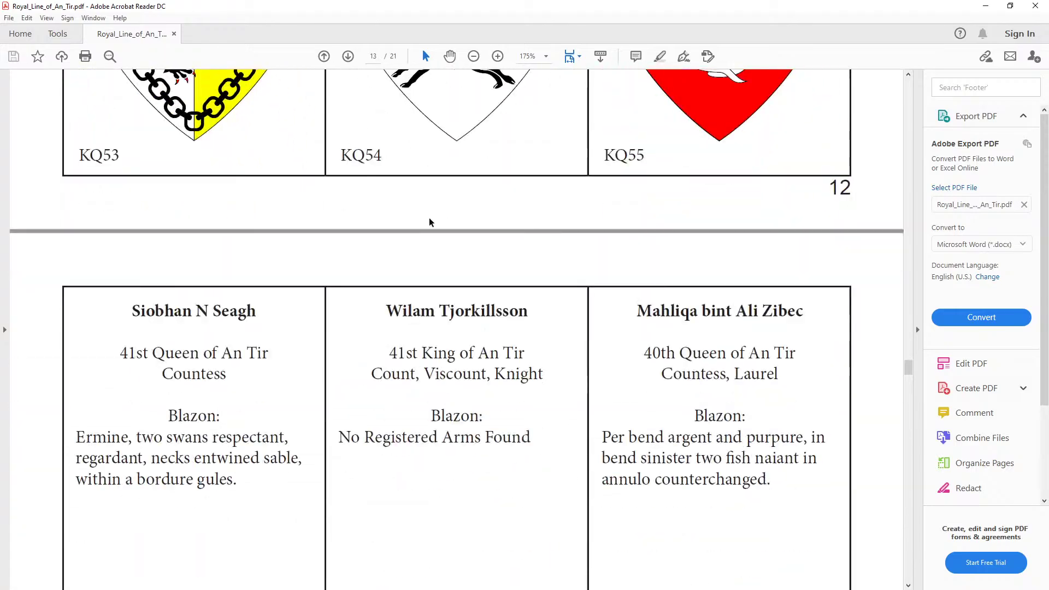
scroll(429, 221, "down", 20)
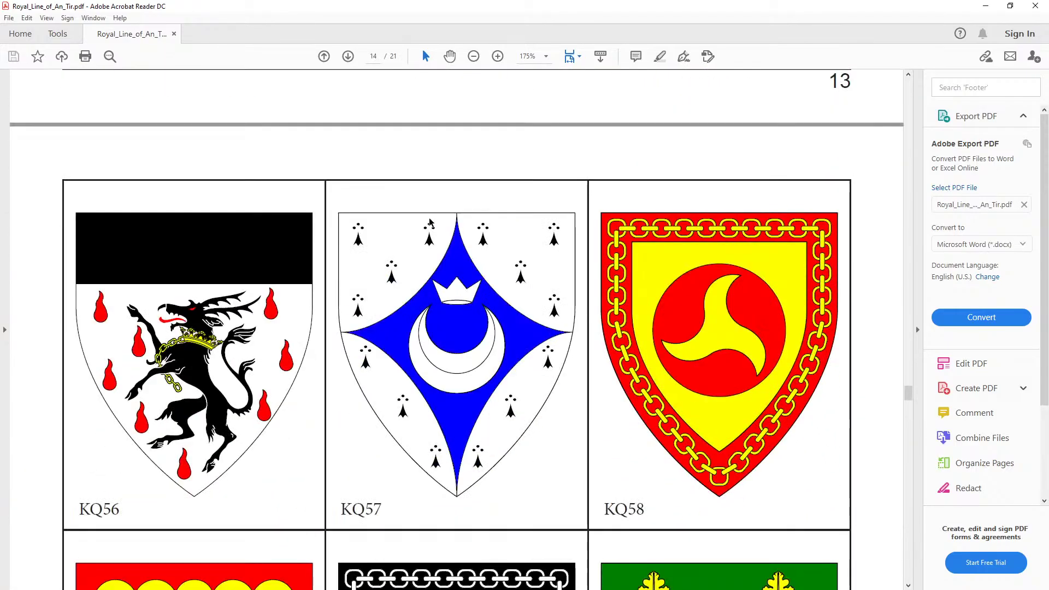
scroll(429, 221, "down", 20)
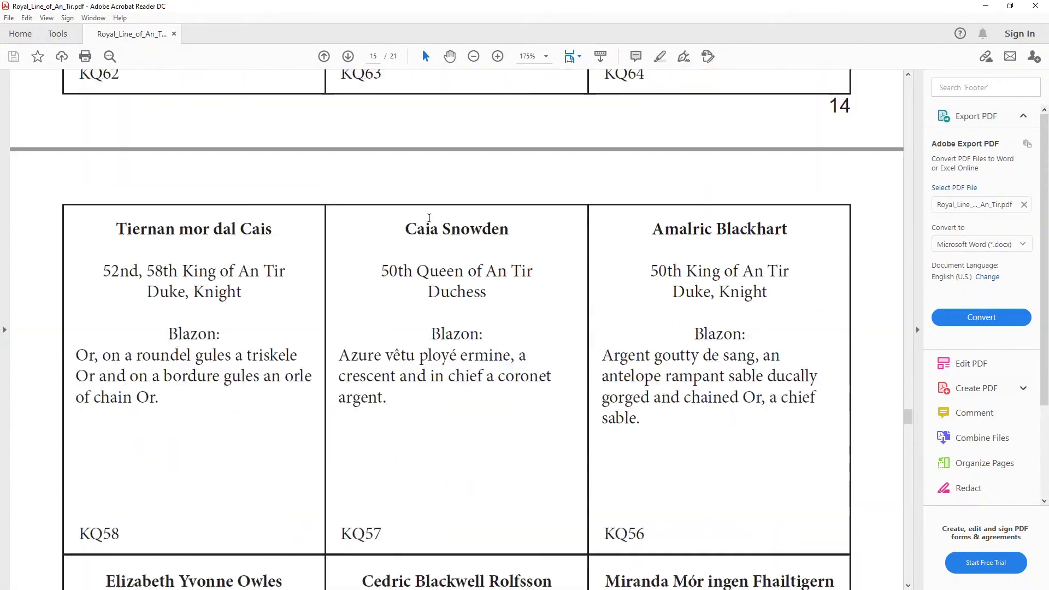
scroll(430, 218, "down", 12)
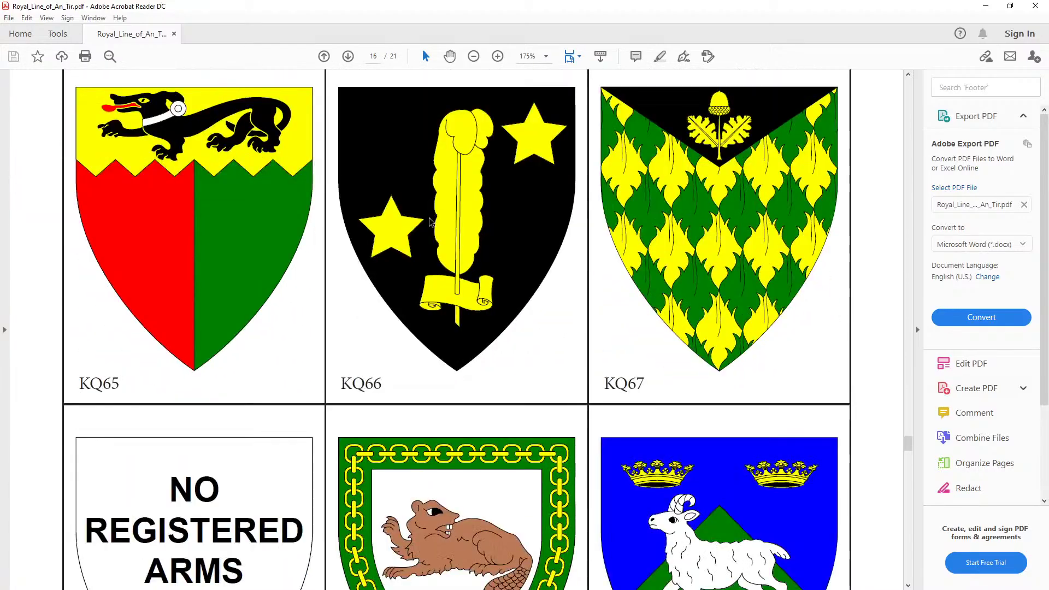
scroll(430, 221, "down", 9)
scroll(429, 221, "down", 20)
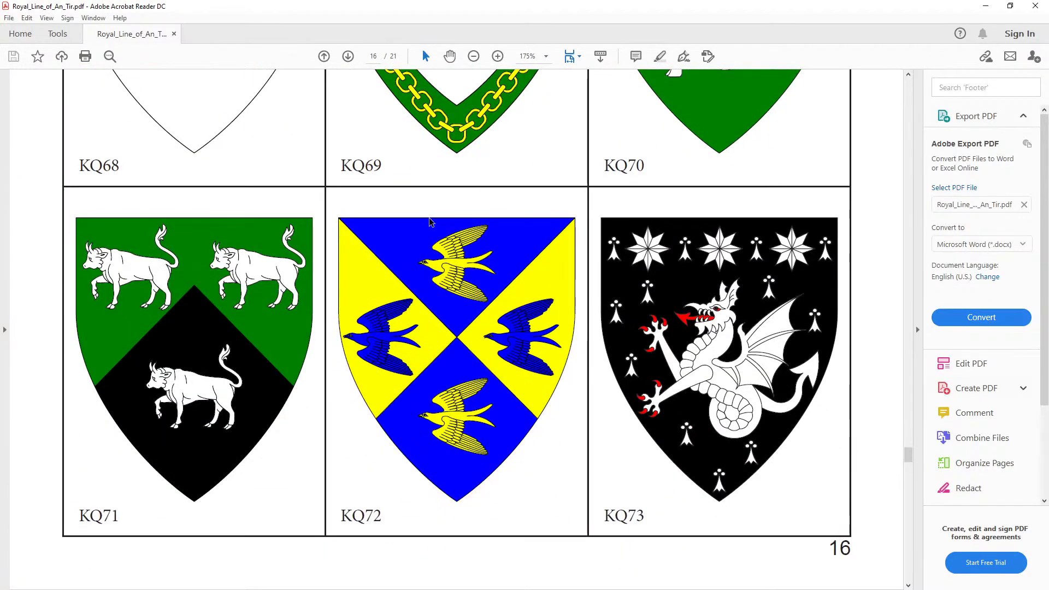
scroll(429, 218, "down", 6)
scroll(429, 218, "up", 20)
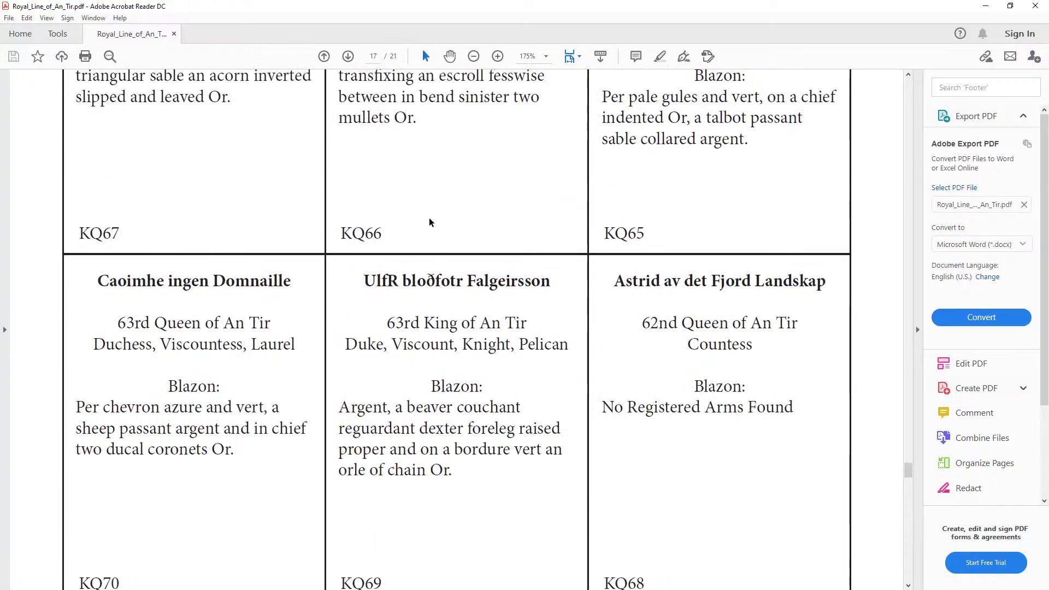
scroll(429, 220, "up", 3)
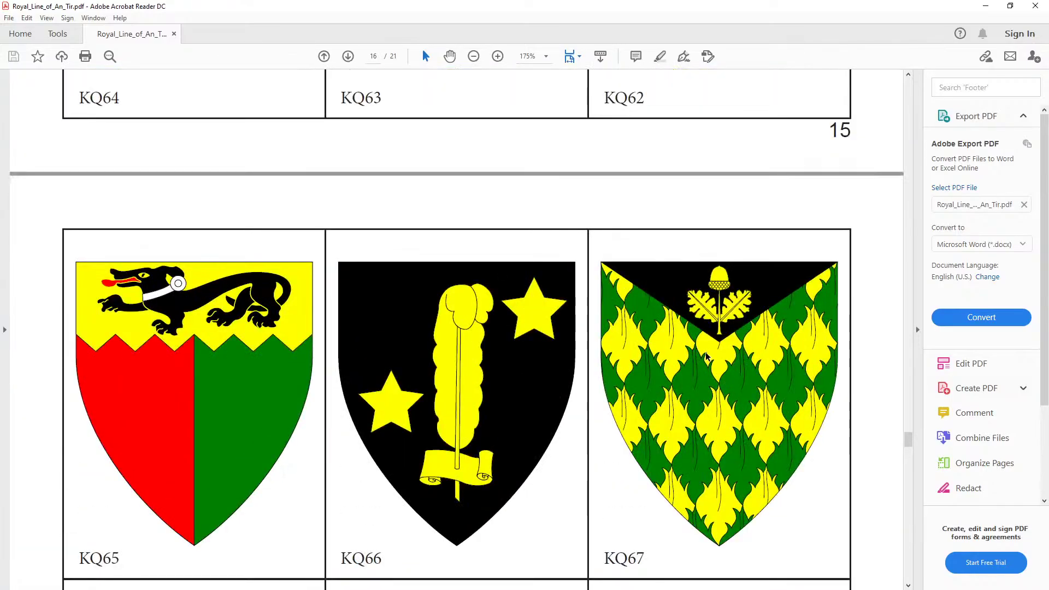
scroll(701, 345, "up", 1)
scroll(687, 336, "down", 18)
scroll(293, 368, "down", 12)
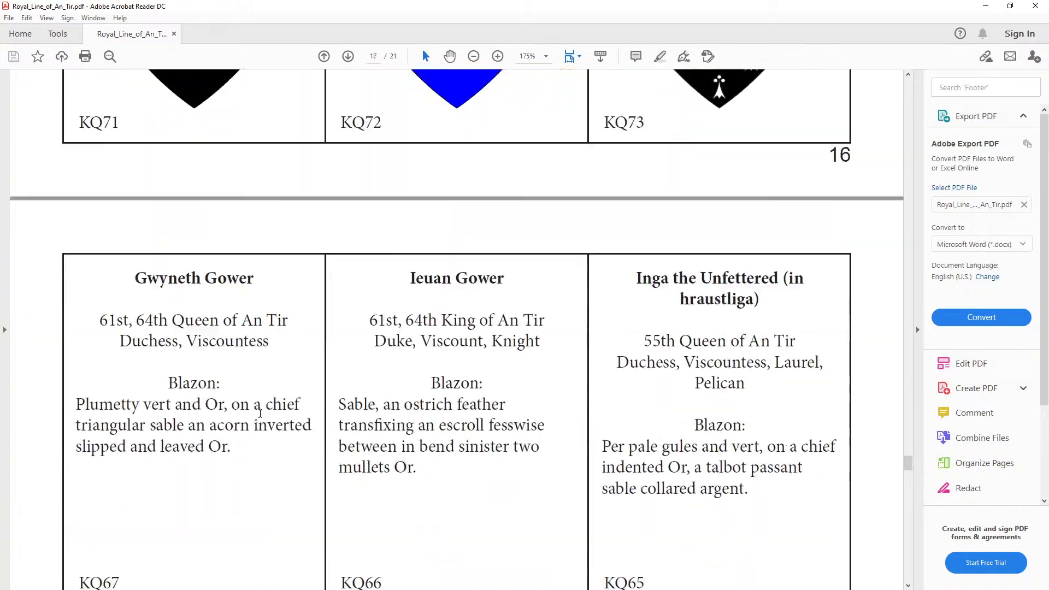
scroll(294, 363, "down", 10)
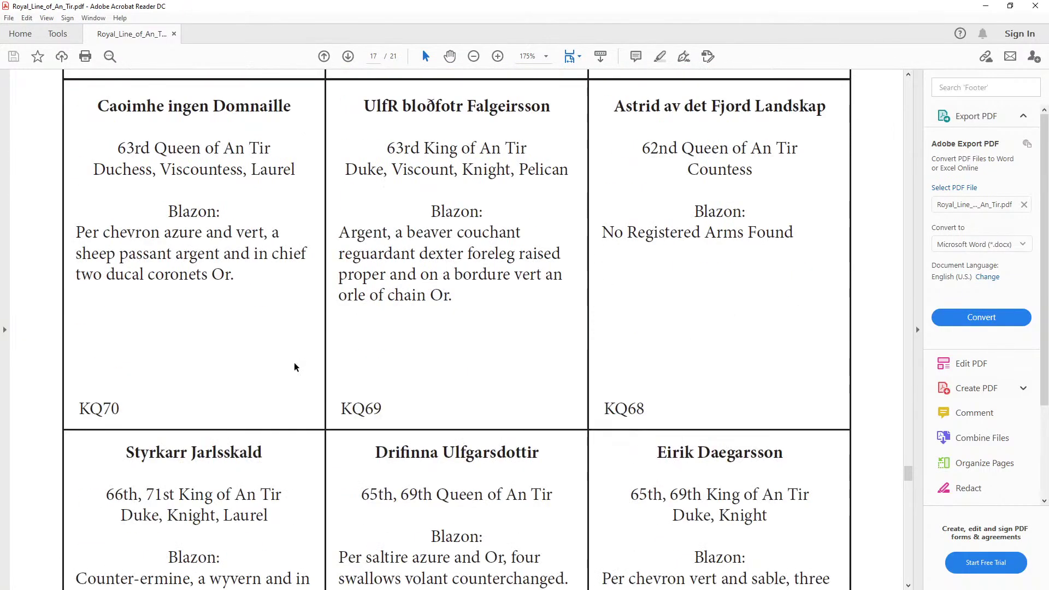
scroll(293, 366, "down", 16)
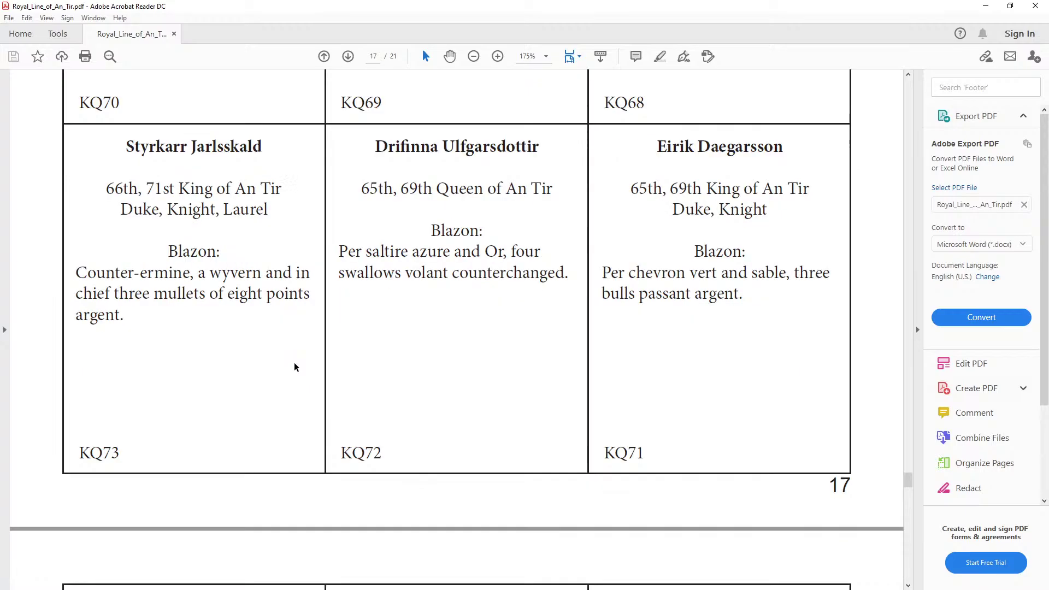
scroll(293, 363, "down", 18)
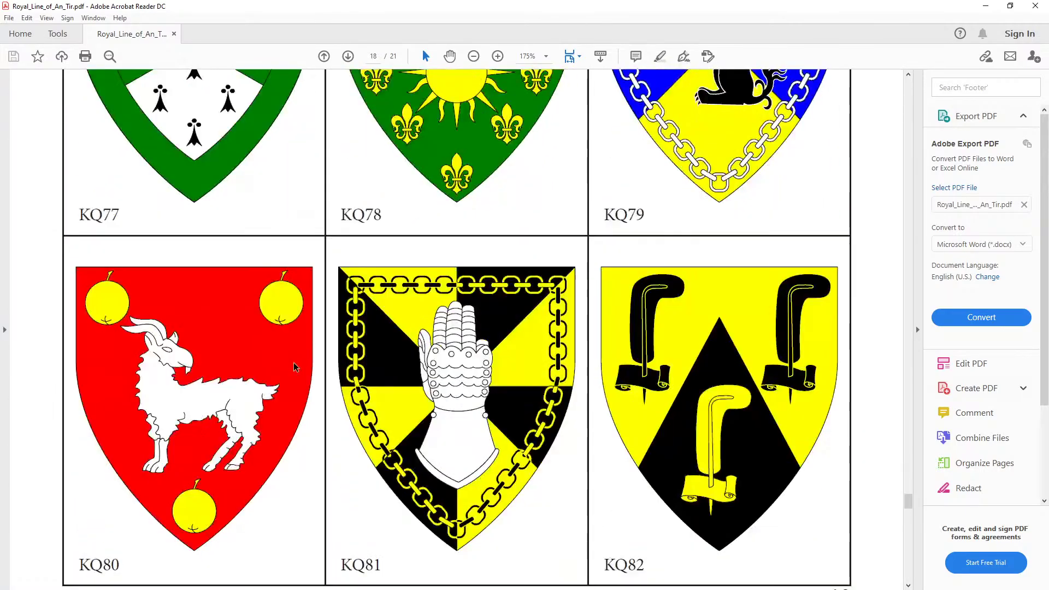
scroll(293, 367, "down", 18)
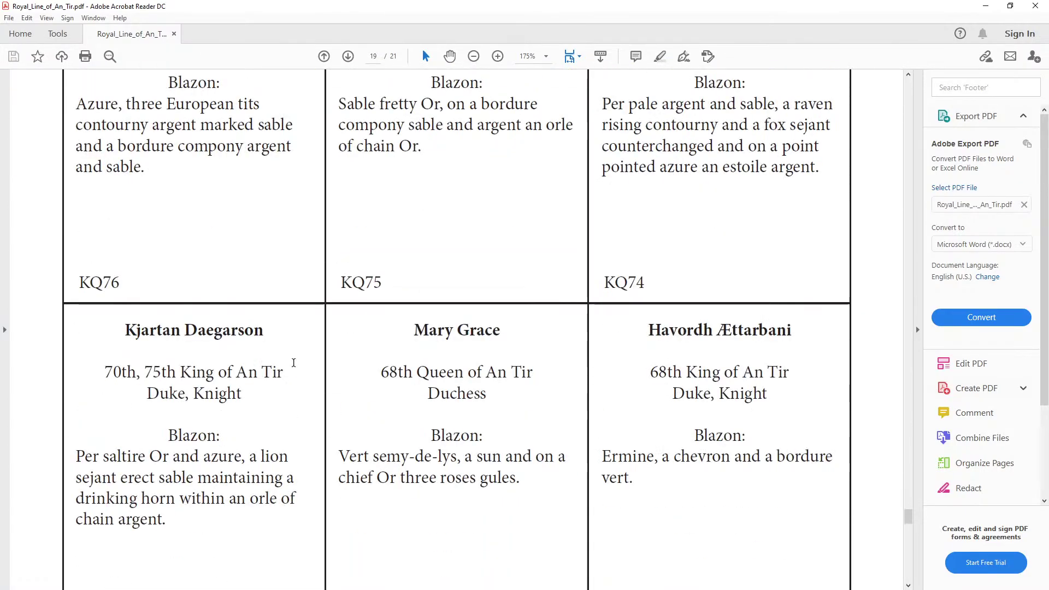
scroll(432, 259, "down", 3)
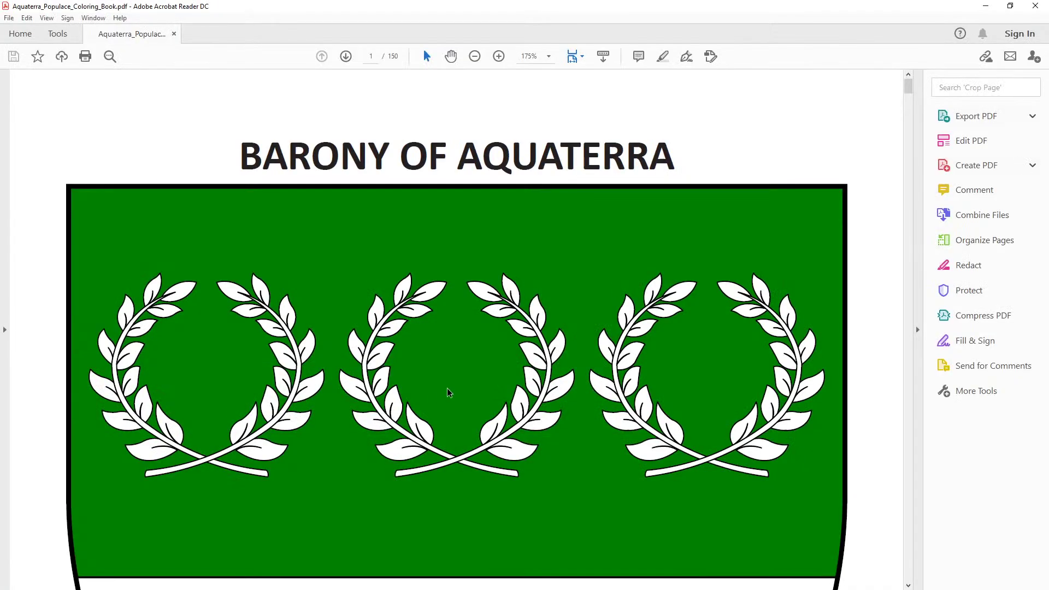
Scroll past the PDF's shield example pages and drag the scrollbar down to page 21
scroll(538, 293, "down", 15)
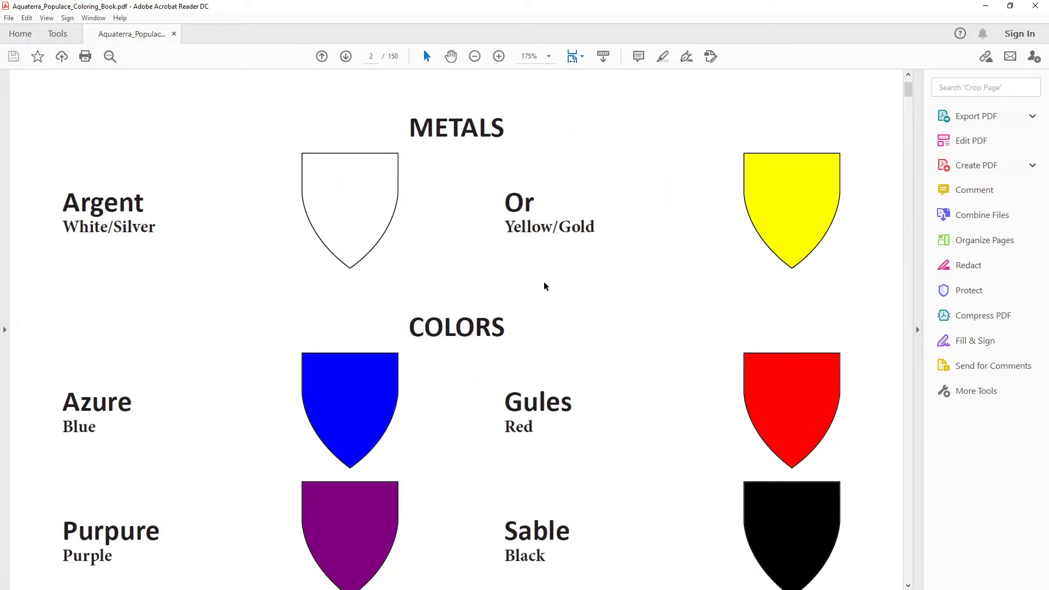
scroll(544, 286, "down", 20)
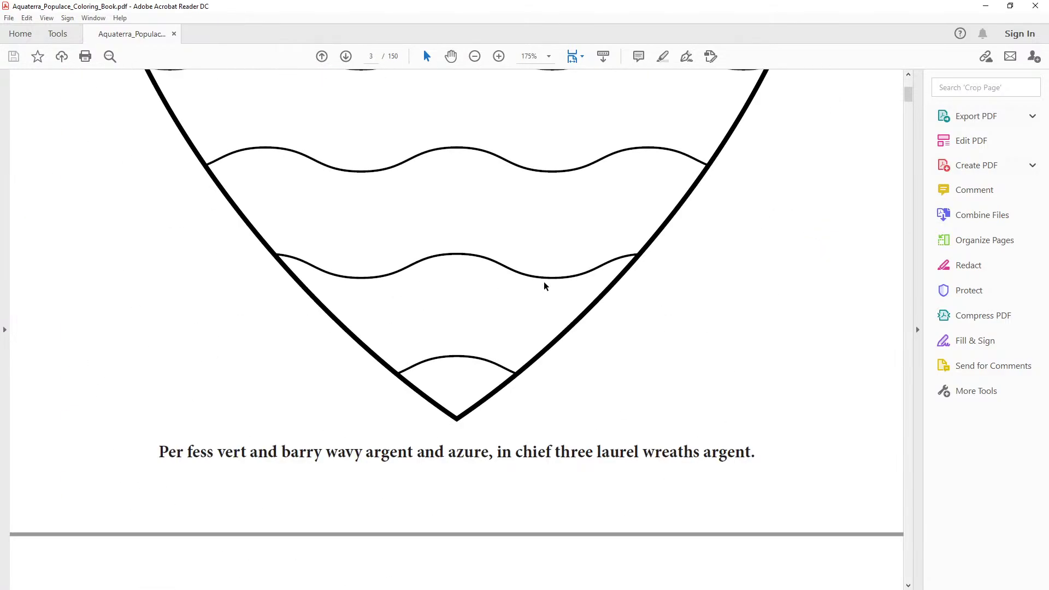
scroll(544, 286, "down", 20)
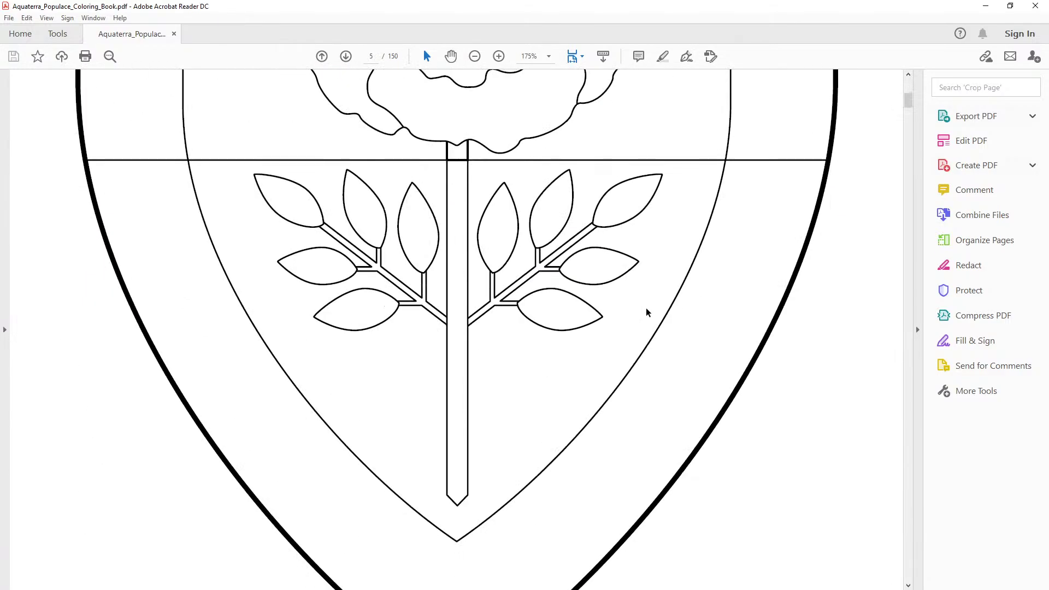
scroll(646, 312, "up", 10)
scroll(646, 312, "down", 14)
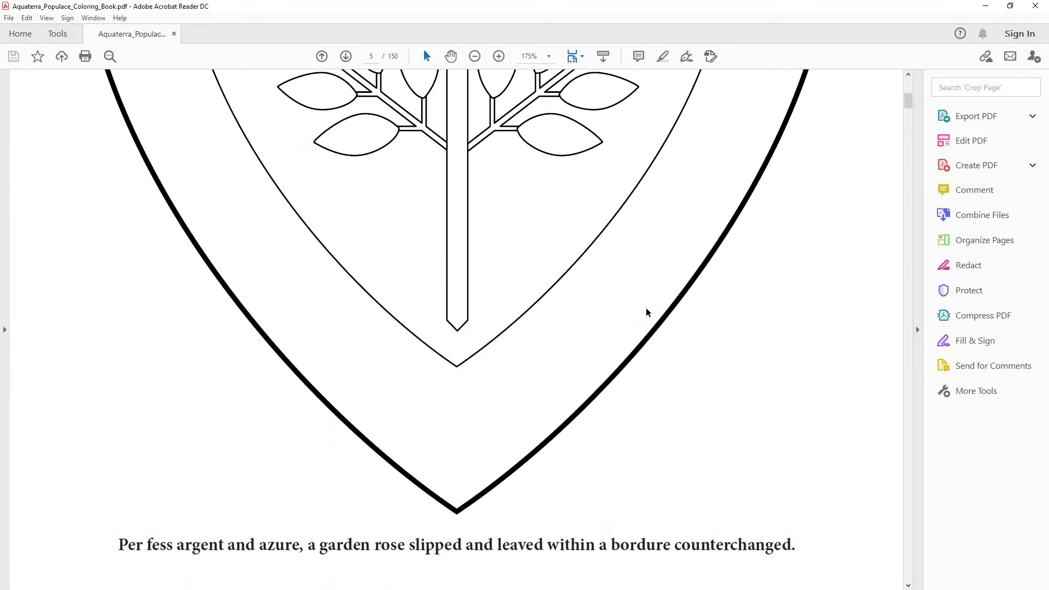
scroll(646, 312, "down", 20)
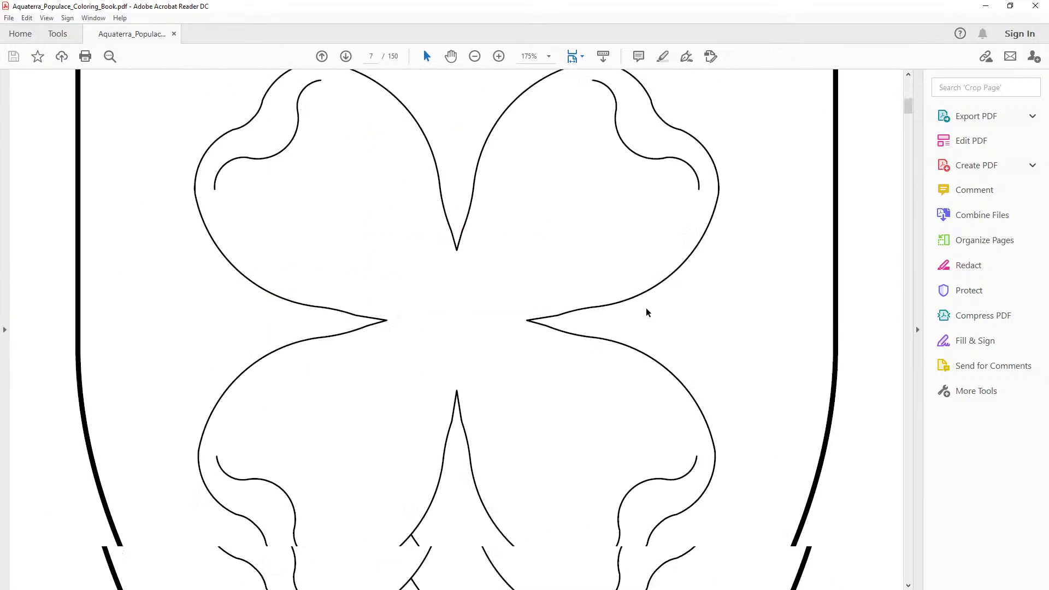
scroll(646, 312, "down", 20)
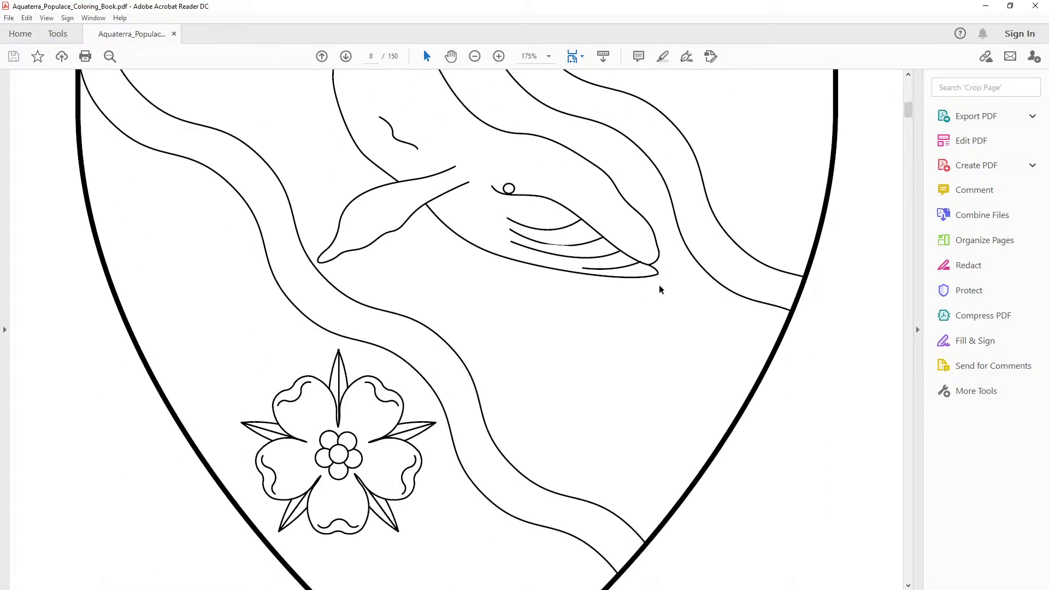
left_click_drag(908, 112, 902, 225)
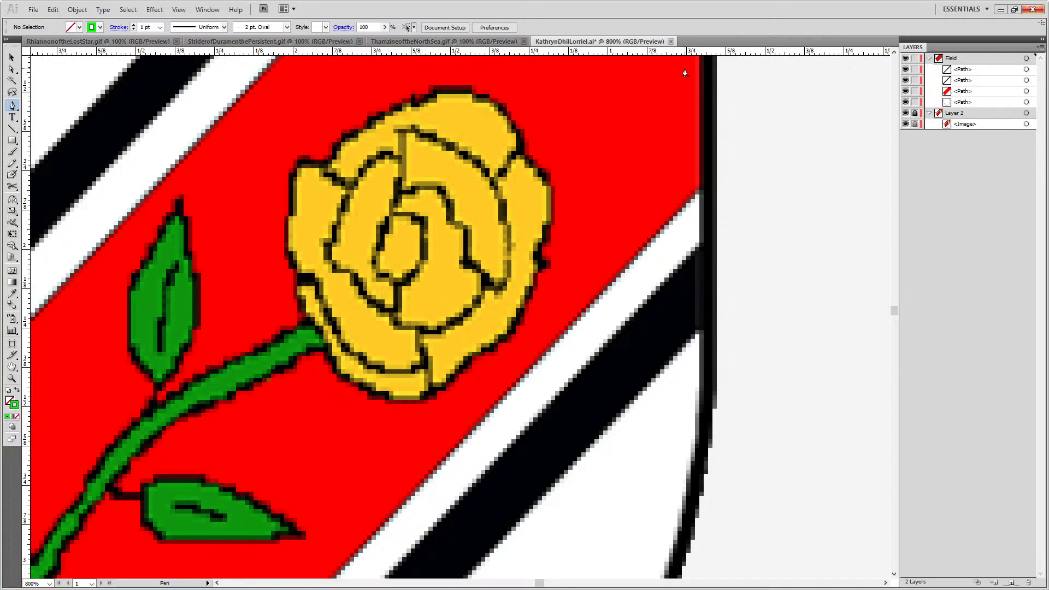
Save the Illustrator arms drawing with Ctrl+S
key("ctrl+s")
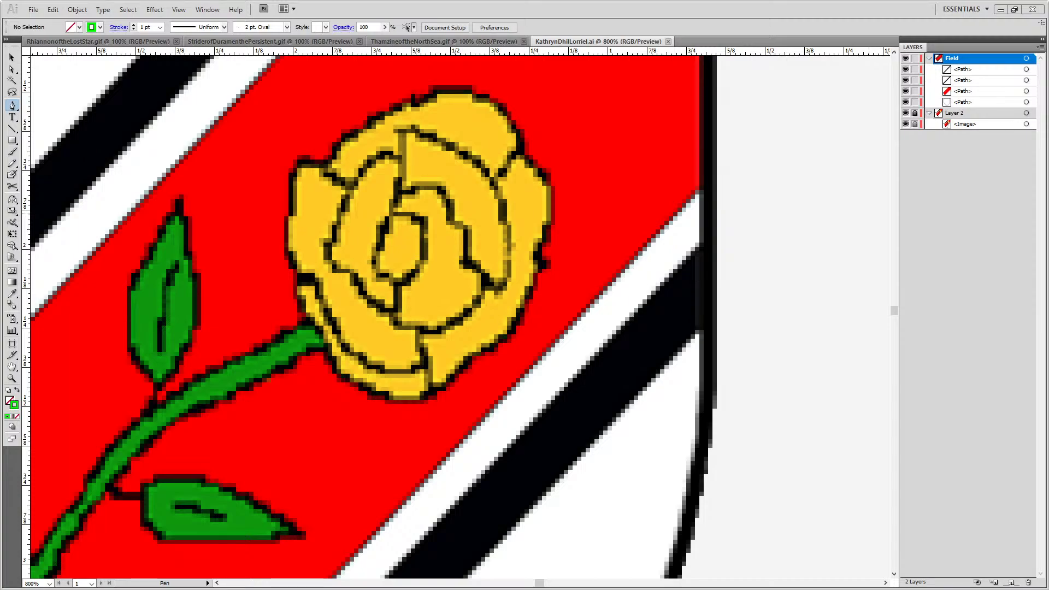
Trace the rose head's top and right side with curved anchors, undoing failed bottom curves
left_click_drag(292, 289, 471, 321)
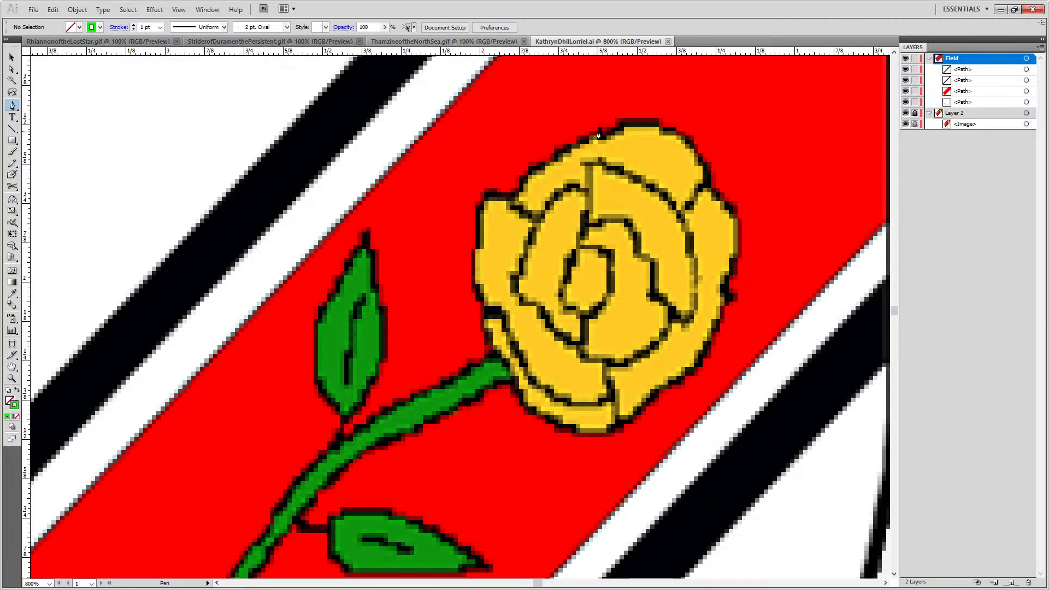
left_click(511, 202)
left_click_drag(638, 124, 729, 125)
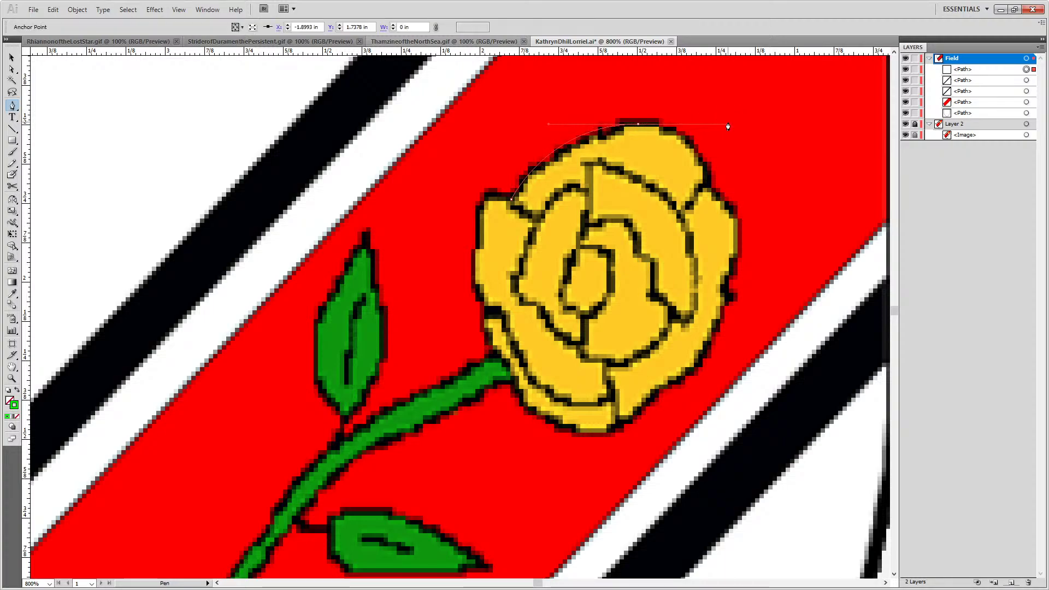
left_click(708, 189)
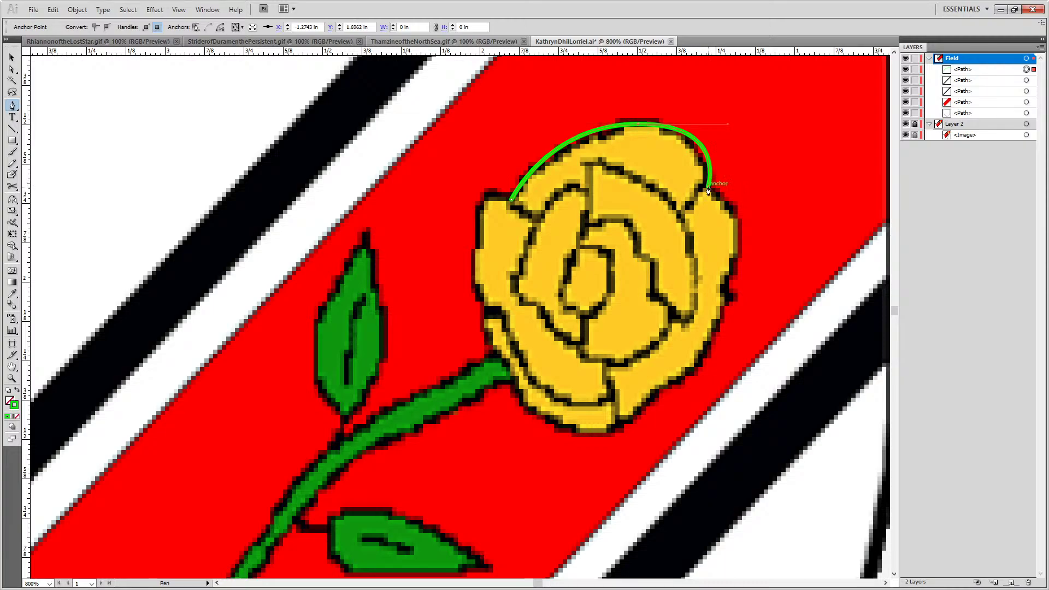
left_click_drag(739, 244, 726, 361)
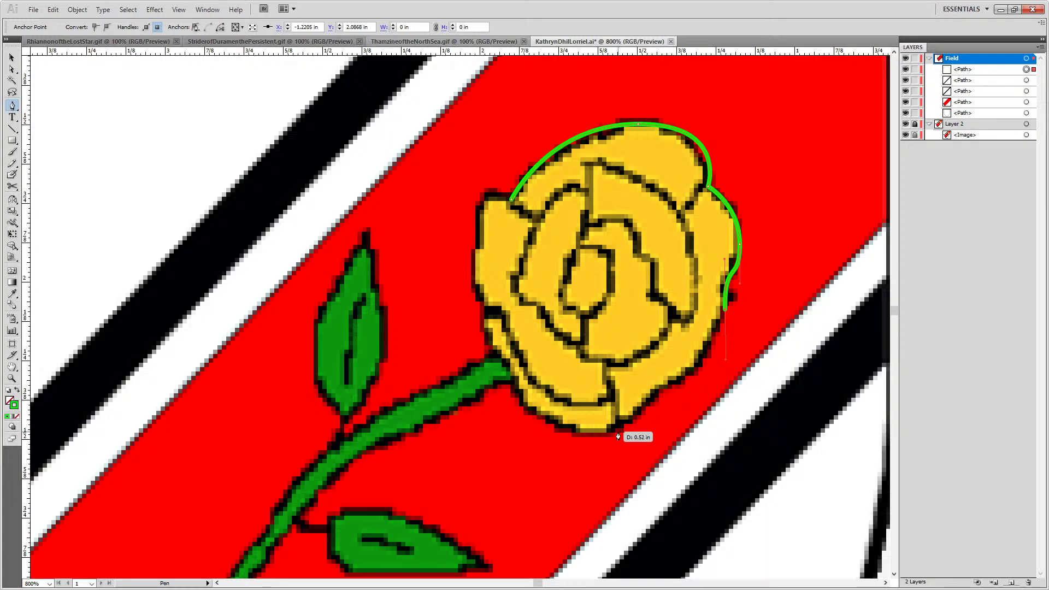
left_click_drag(615, 428, 596, 452)
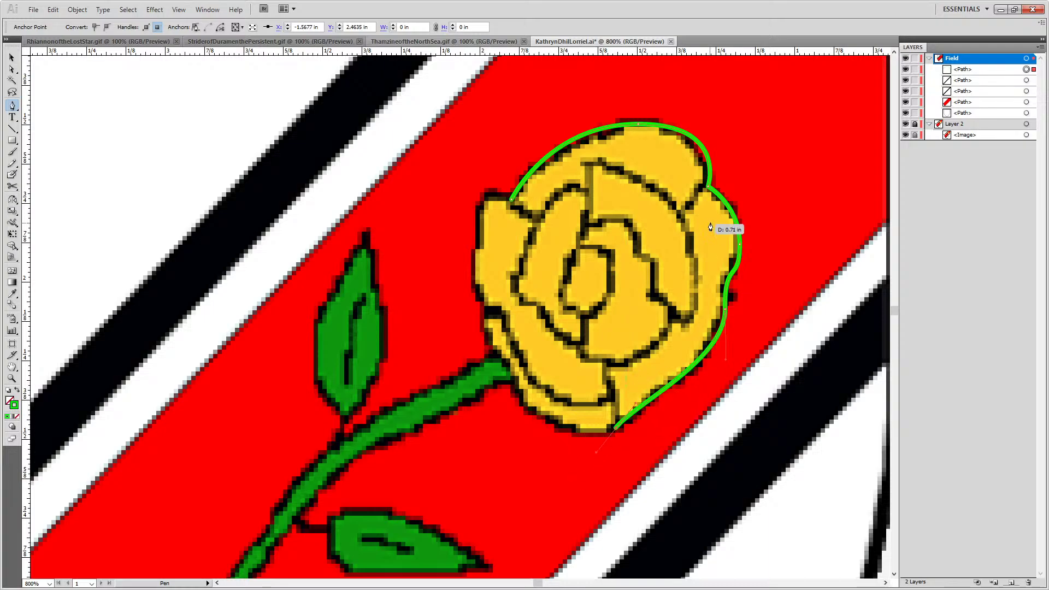
key("ctrl+z")
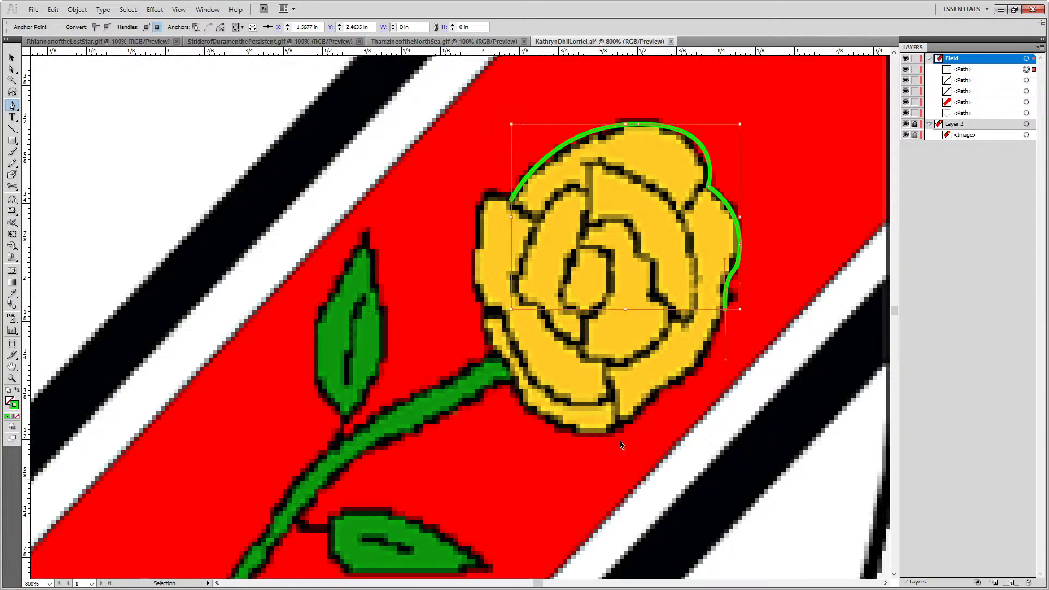
mouse_move(590, 436)
left_mouse_down()
mouse_move(528, 428)
mouse_move(584, 420)
left_mouse_up()
key("ctrl+z")
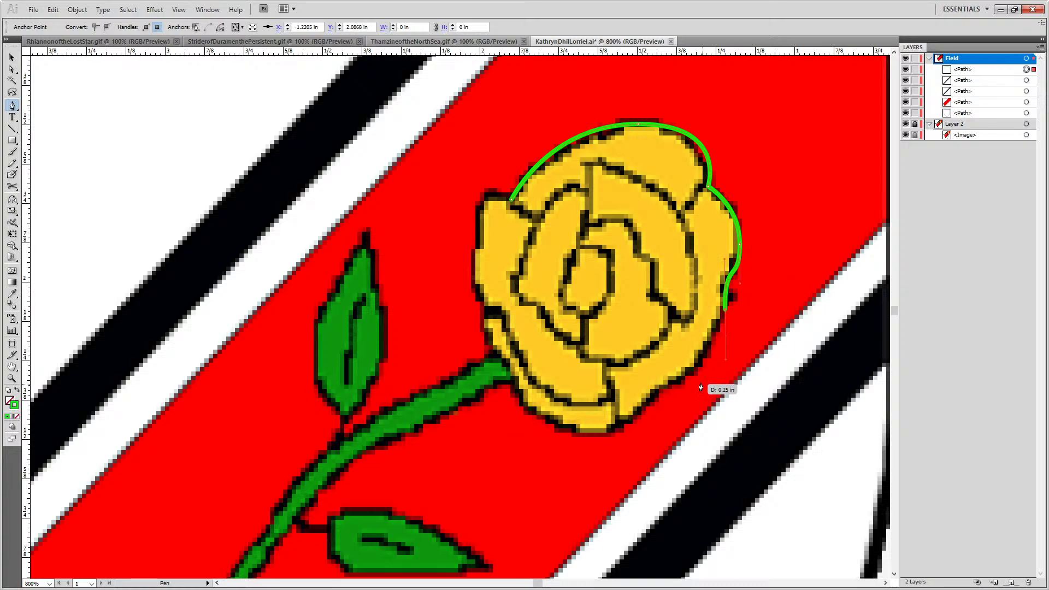
left_click_drag(697, 363, 584, 420)
key("ctrl+z")
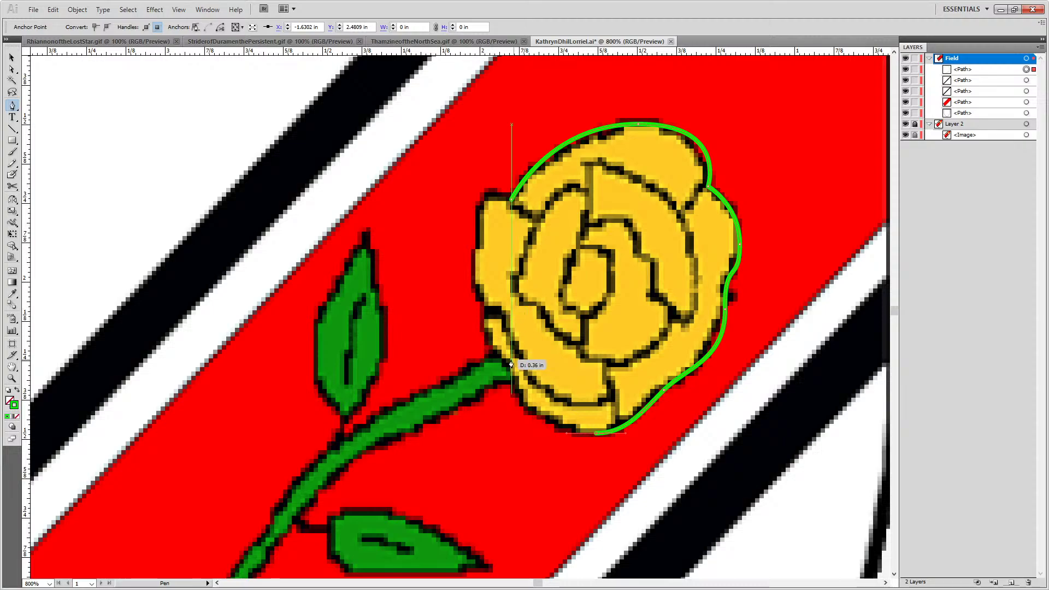
Curve the outline up the rose's left side, close it at the start, and nudge the closing anchor
left_click_drag(484, 310, 445, 187)
key("ctrl+z")
mouse_move(518, 391)
left_mouse_down()
mouse_move(487, 354)
mouse_move(498, 360)
mouse_move(485, 303)
mouse_move(489, 257)
left_mouse_up()
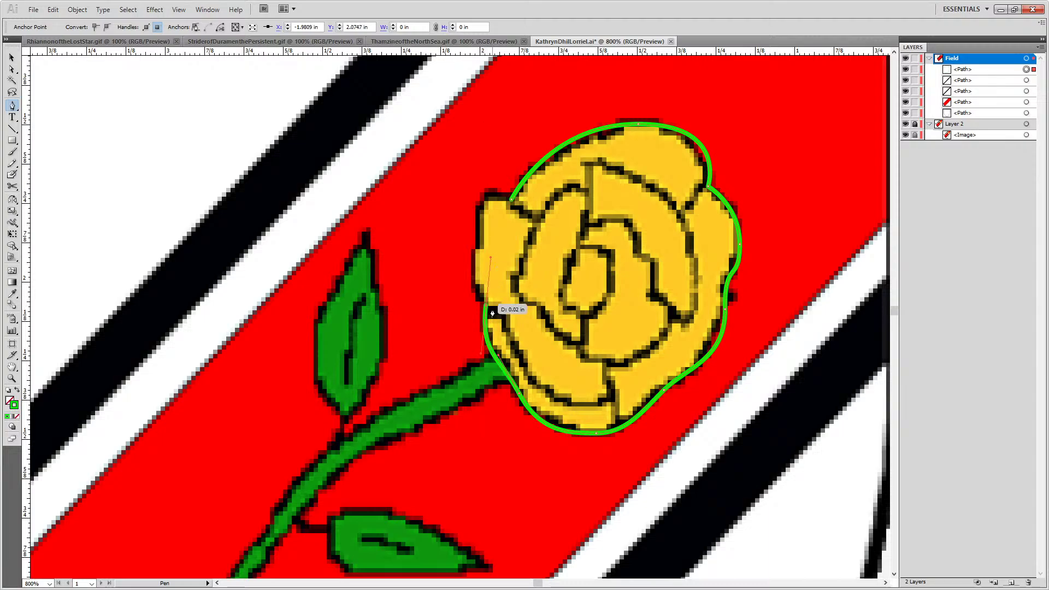
mouse_move(492, 313)
left_mouse_down()
mouse_move(489, 294)
mouse_move(426, 221)
mouse_move(485, 236)
mouse_move(479, 254)
mouse_move(493, 176)
mouse_move(493, 197)
mouse_move(508, 187)
left_mouse_up()
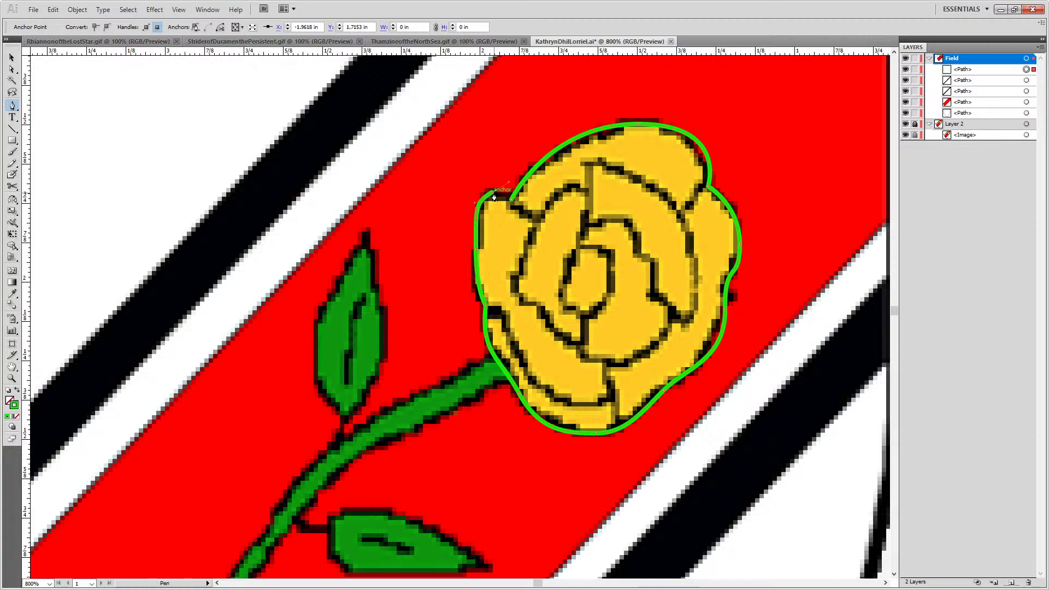
left_click(494, 197)
left_click(511, 201)
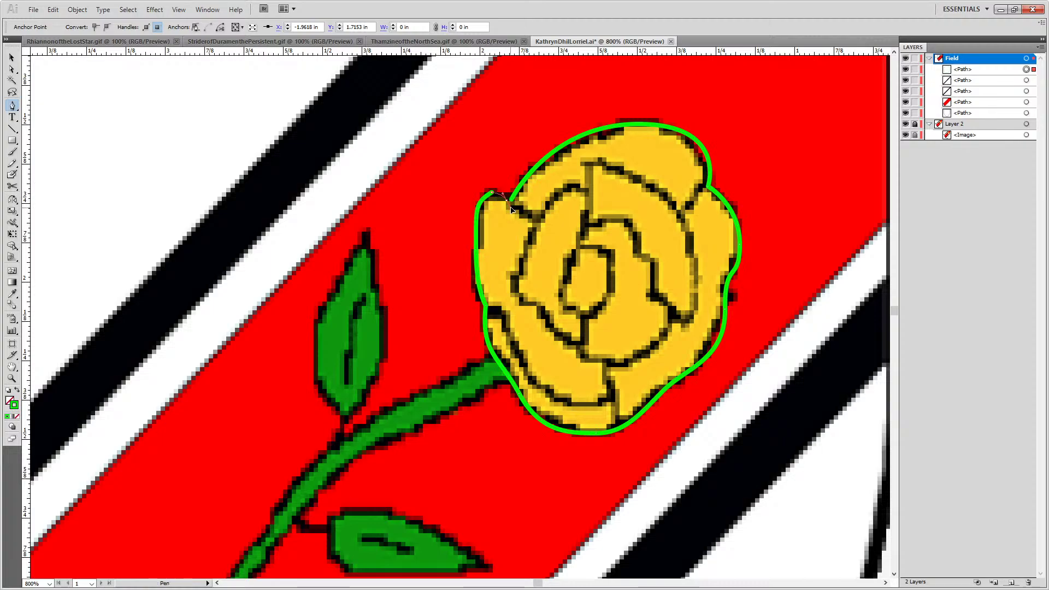
left_click_drag(512, 209, 497, 201)
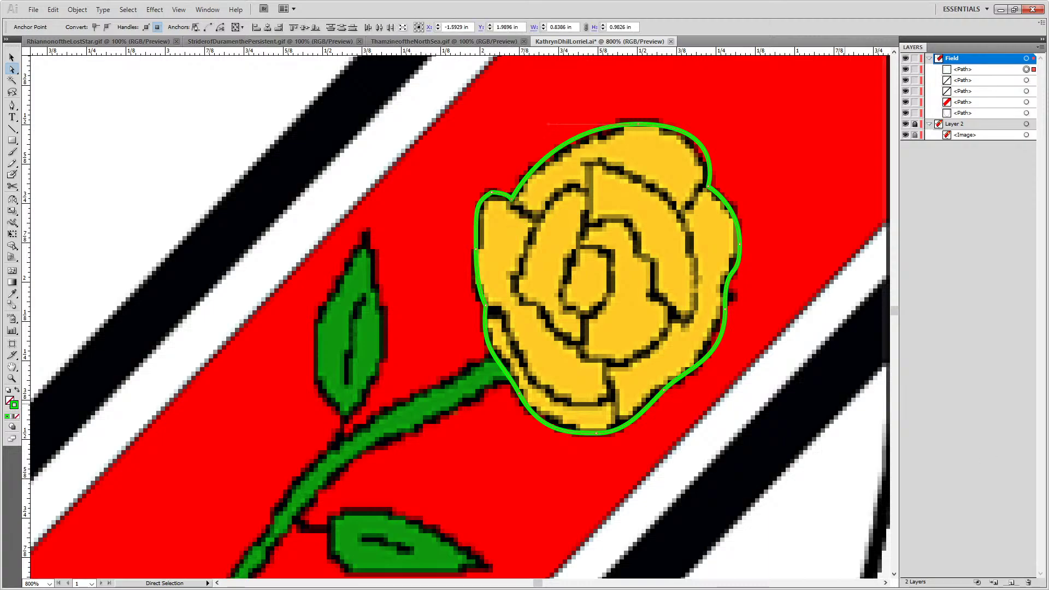
Select the anchor at the outline's notch, then return to the Pen tool
left_click(512, 200)
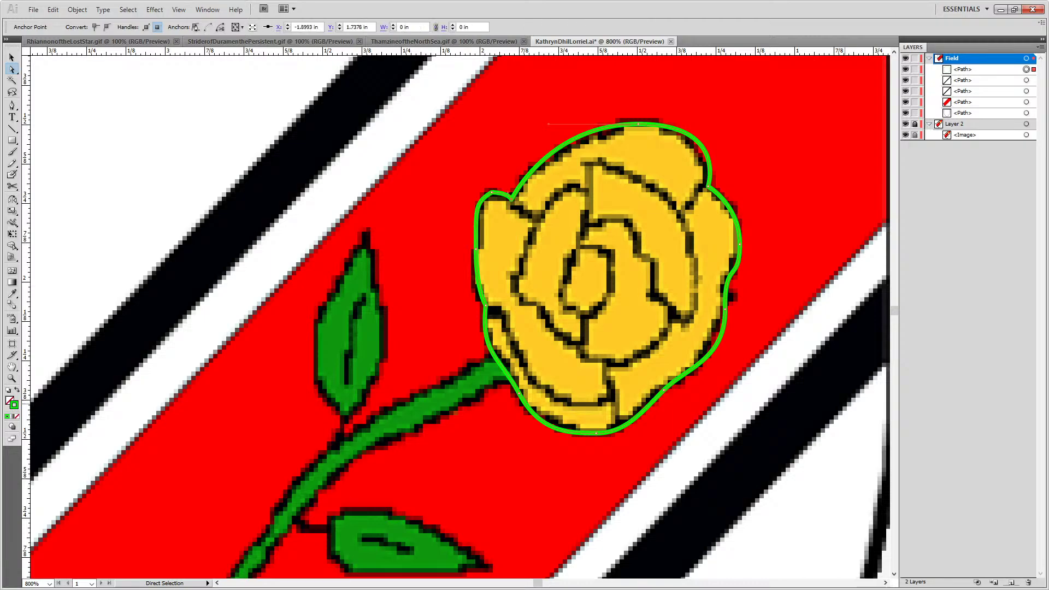
scroll(630, 201, "up", 1)
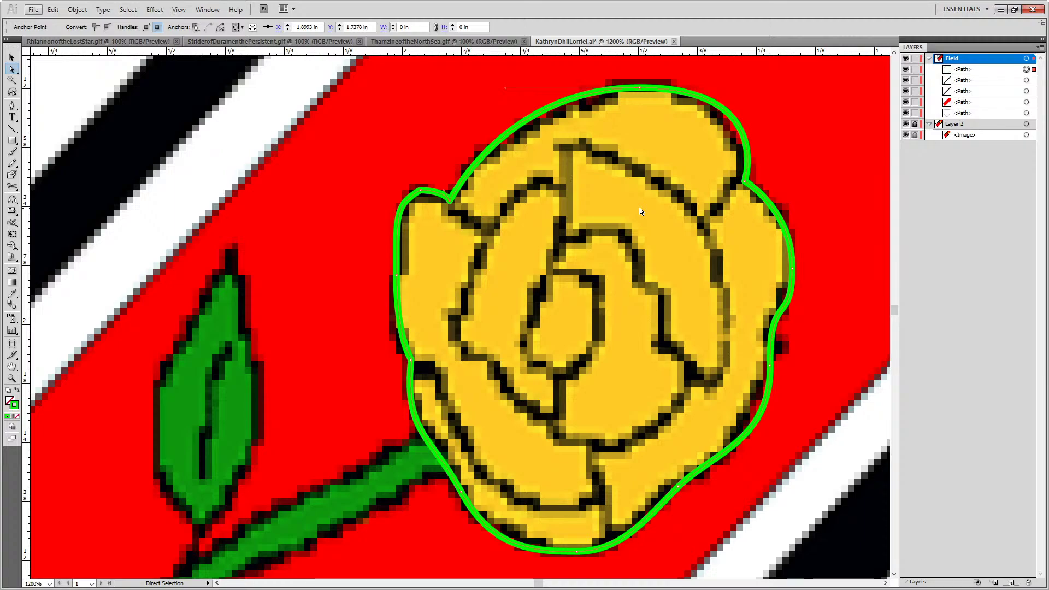
key("o")
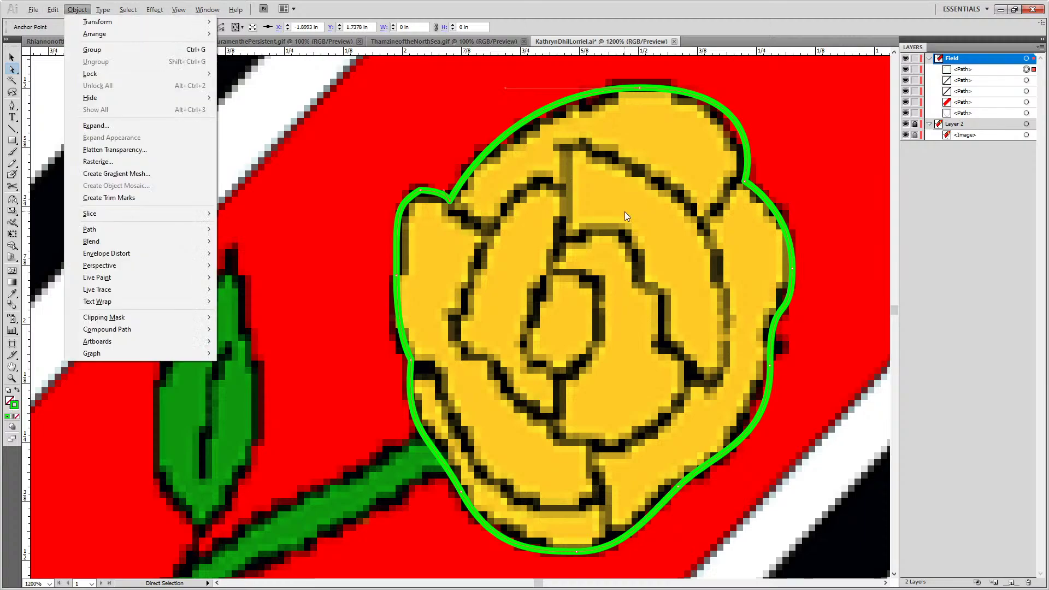
key("Escape")
key("Escape")
key("p")
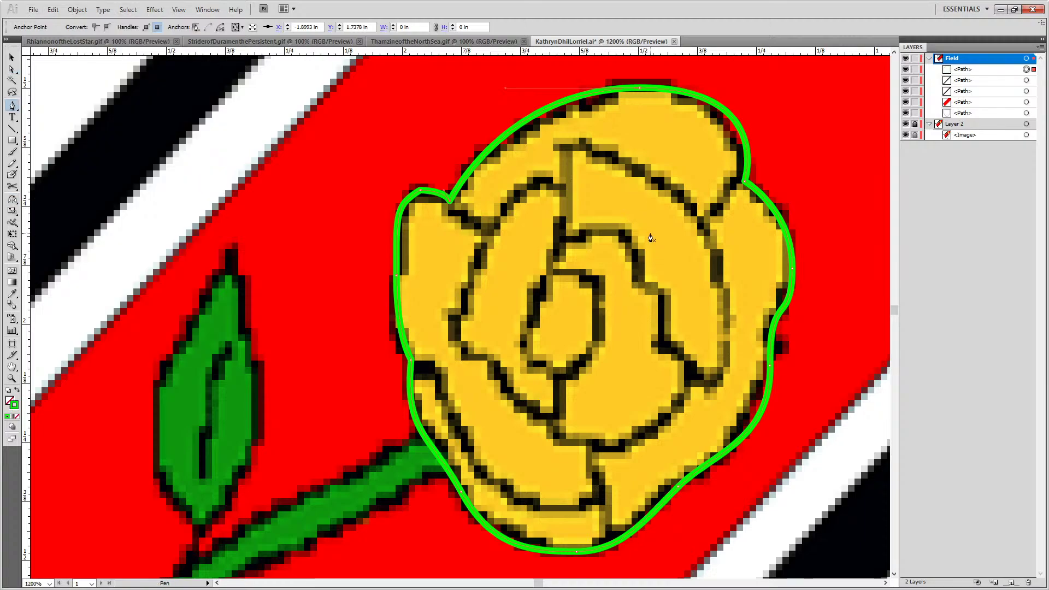
Start the inner petal path, curving it over the top and down the rose's right side
left_click(564, 189)
left_click_drag(574, 148, 591, 141)
key("ctrl+z")
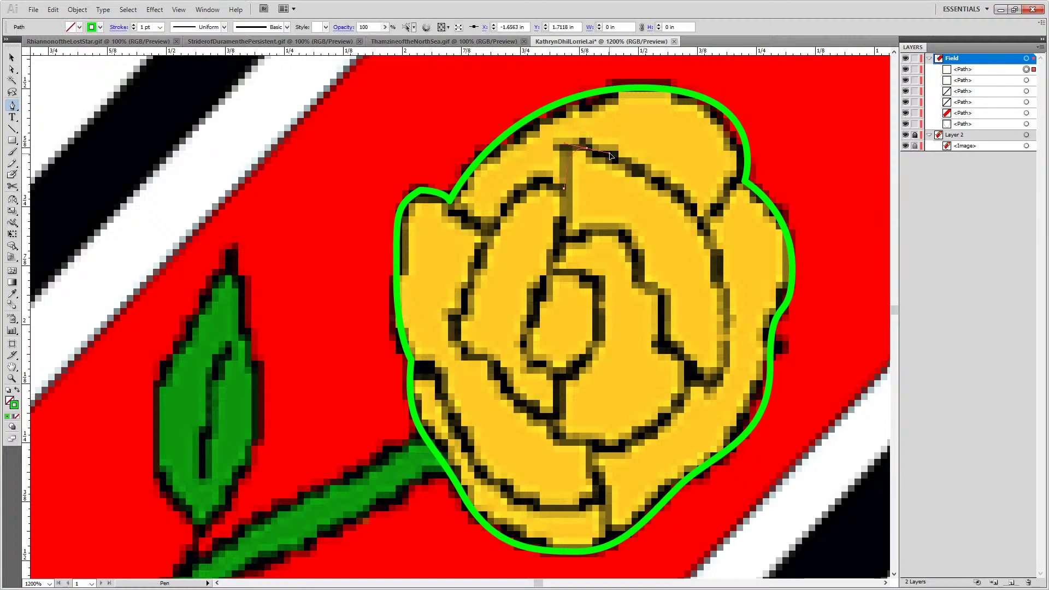
left_click_drag(622, 156, 621, 156)
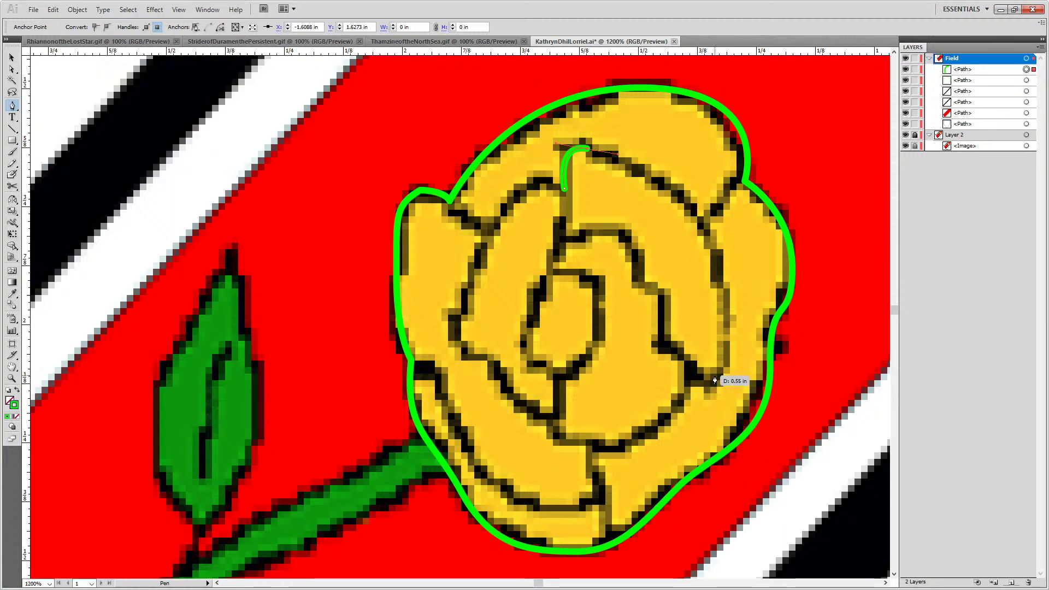
mouse_move(709, 390)
left_mouse_down()
mouse_move(662, 573)
mouse_move(709, 368)
mouse_move(685, 407)
mouse_move(679, 390)
left_mouse_up()
key("ctrl+minus")
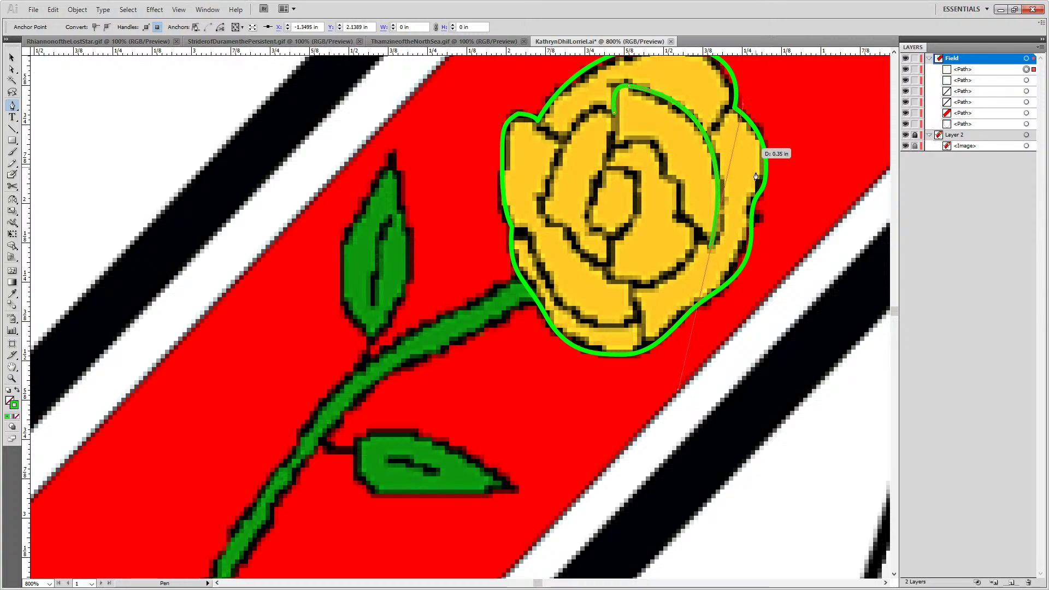
Continue the petal path across the lower middle, place its final curved anchor, and adjust it
left_click(711, 251)
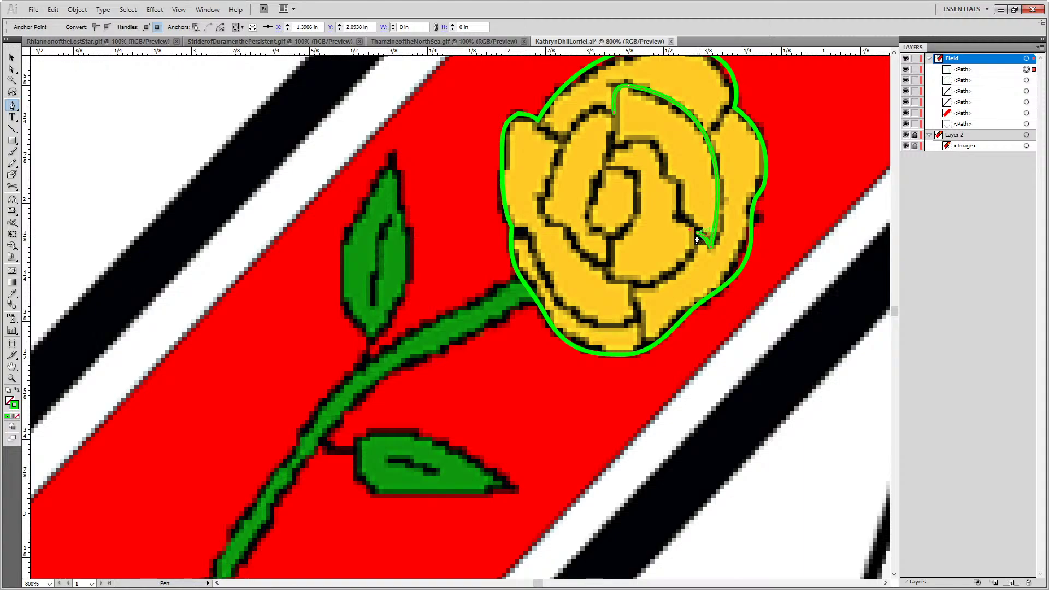
mouse_move(697, 239)
left_mouse_down()
mouse_move(650, 292)
mouse_move(601, 271)
mouse_move(638, 290)
mouse_move(563, 275)
mouse_move(571, 262)
mouse_move(556, 267)
mouse_move(570, 269)
left_mouse_up()
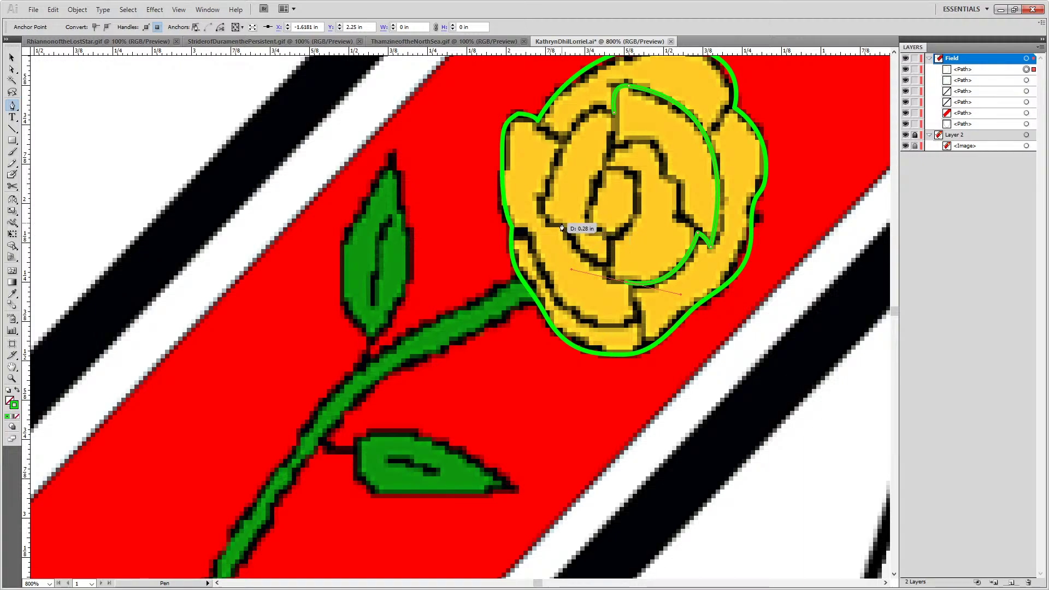
left_click_drag(565, 232, 551, 213)
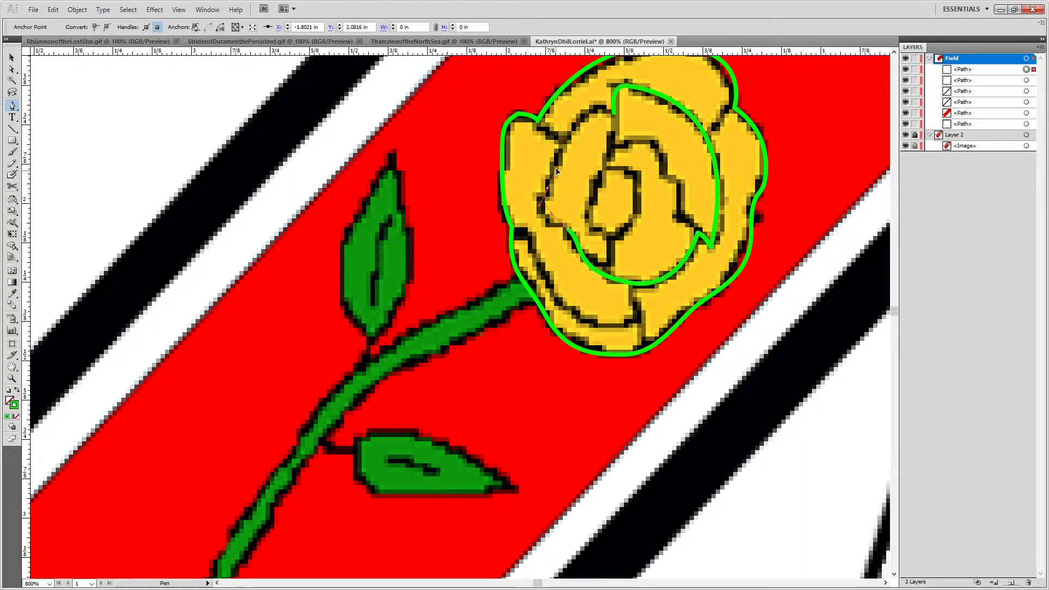
left_click_drag(570, 148, 559, 148)
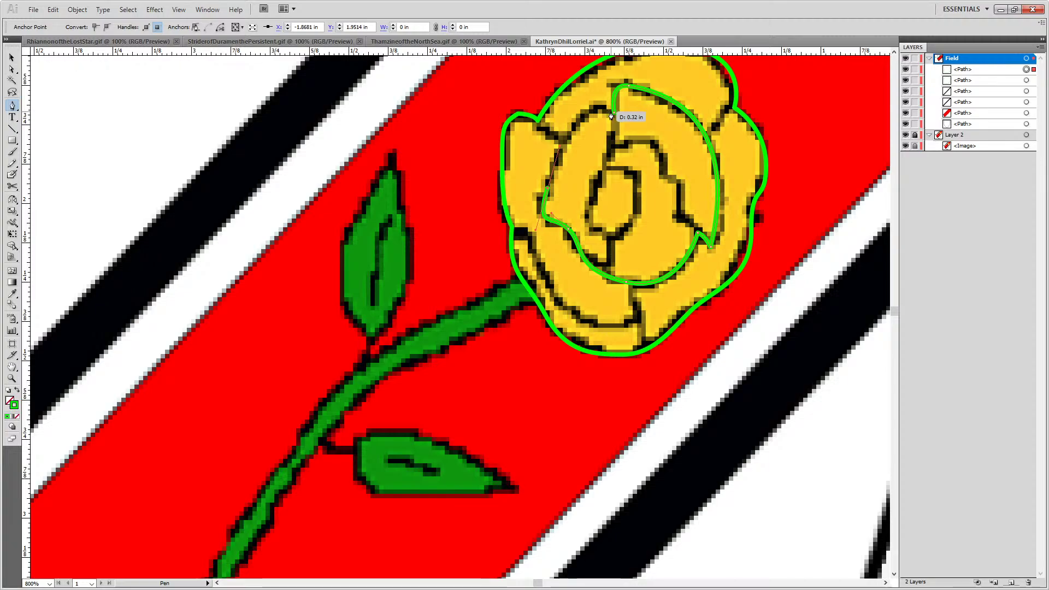
mouse_move(611, 119)
left_mouse_down()
mouse_move(634, 150)
mouse_move(650, 148)
mouse_move(616, 113)
left_mouse_up()
key("ctrl")
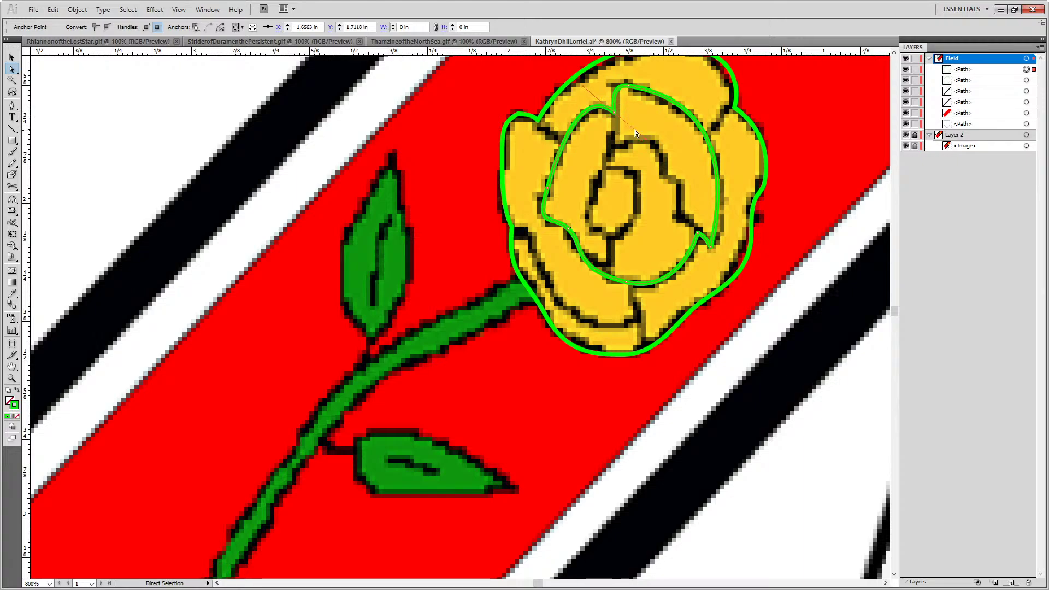
left_click(647, 109)
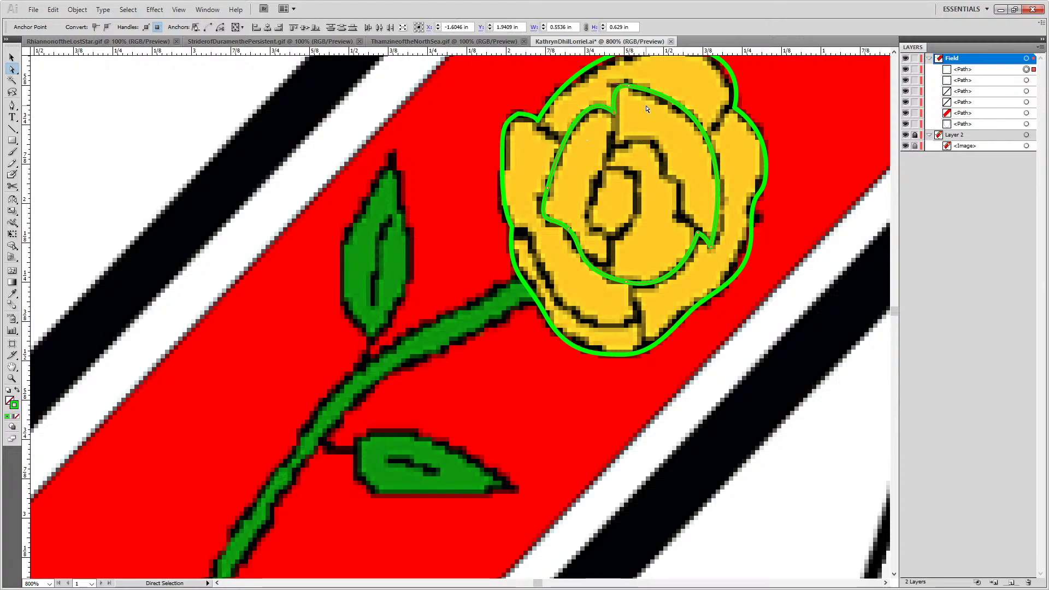
left_click(615, 113)
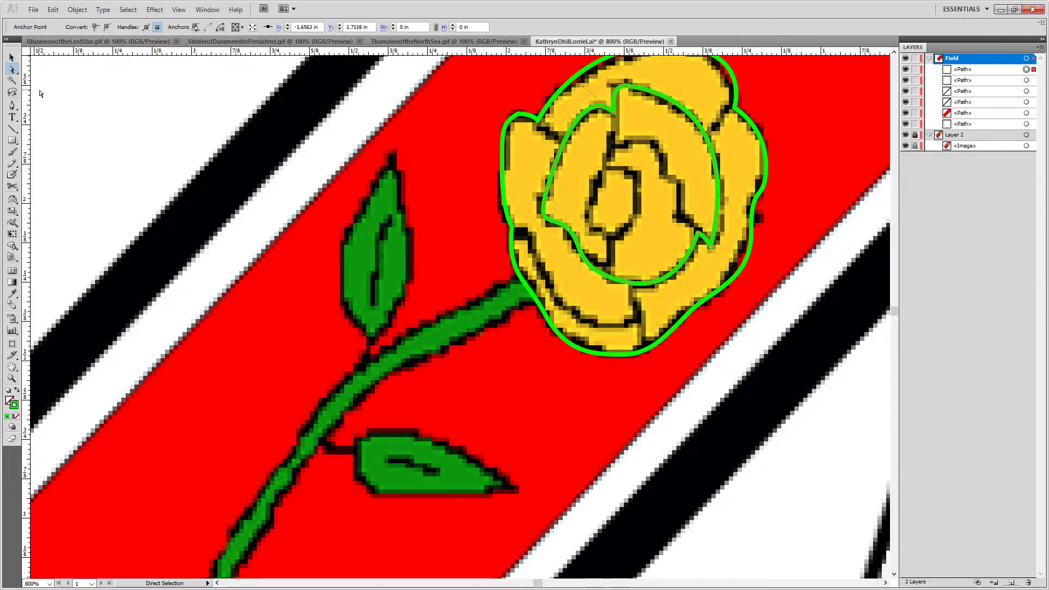
key("p")
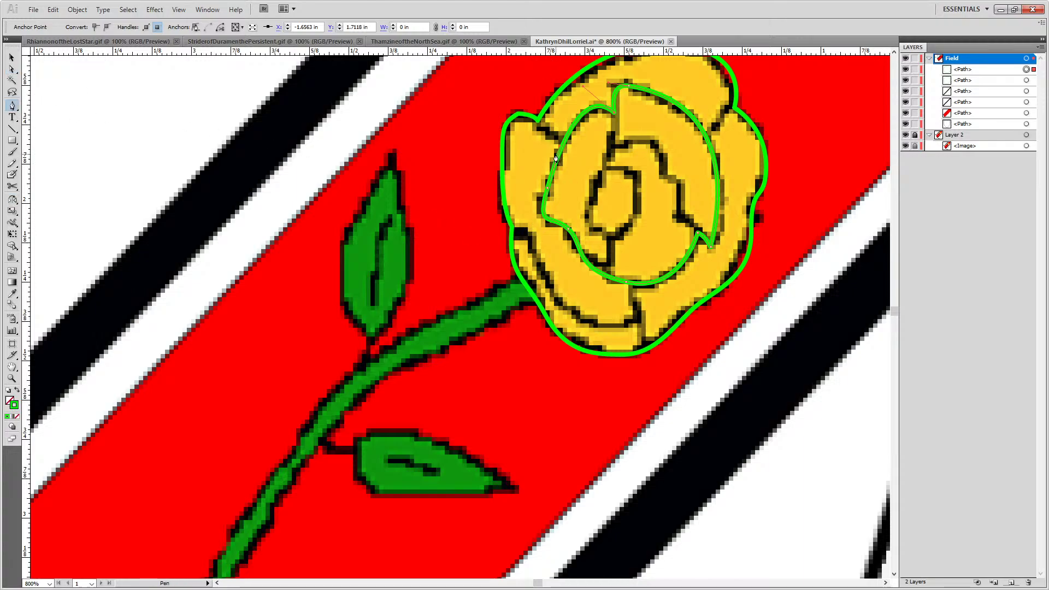
Draw a small closed green oval around the rose's centre with the Pen tool
left_click(605, 174)
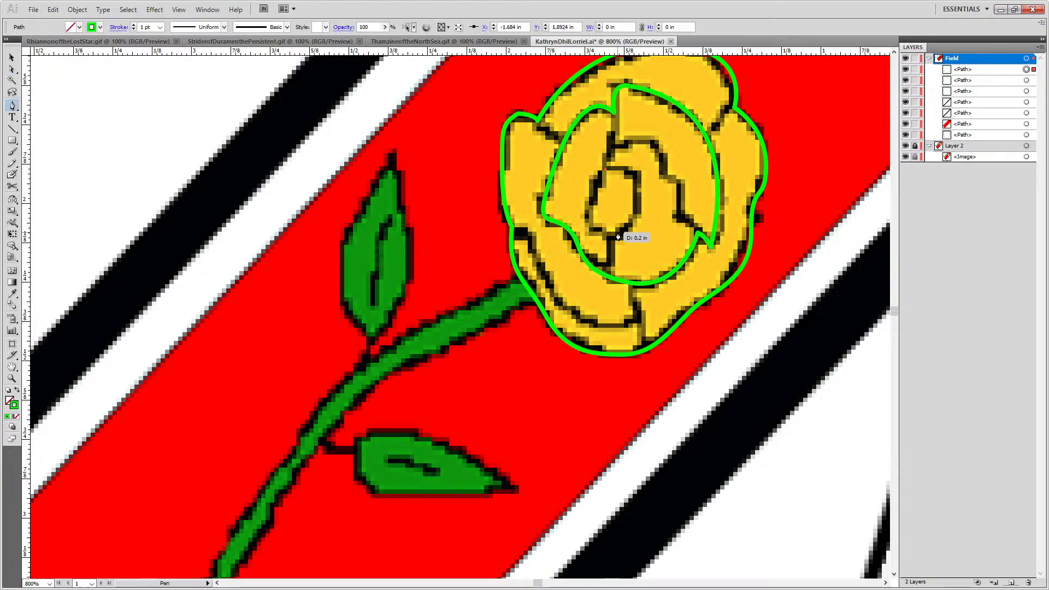
left_click_drag(611, 239, 583, 257)
key("ctrl+z")
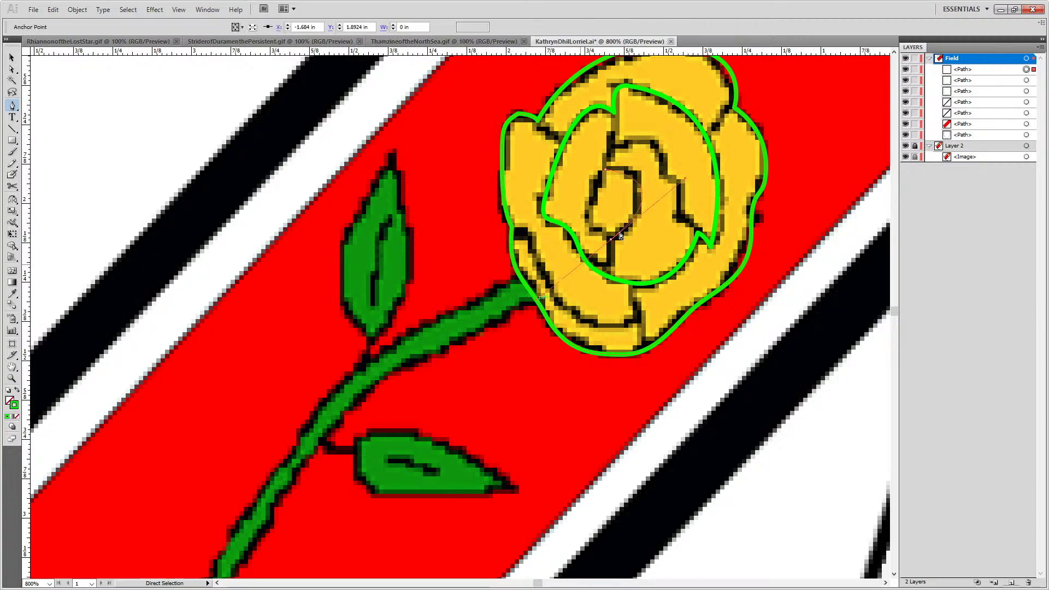
left_click_drag(639, 194, 607, 169)
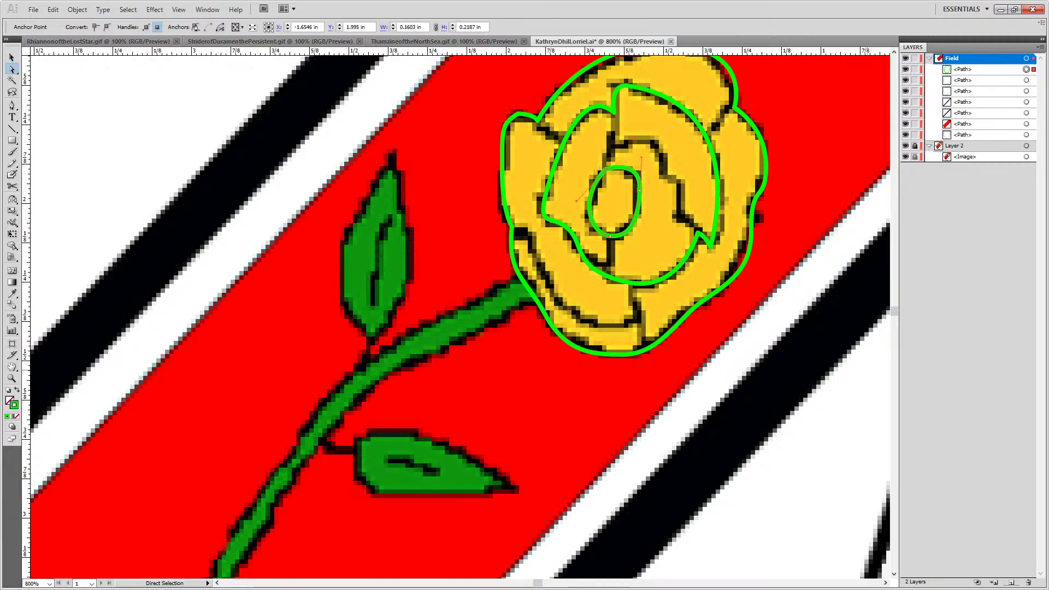
Zoom in on the petals and trace a curved petal line from the inner ring to the outer outline
key("p")
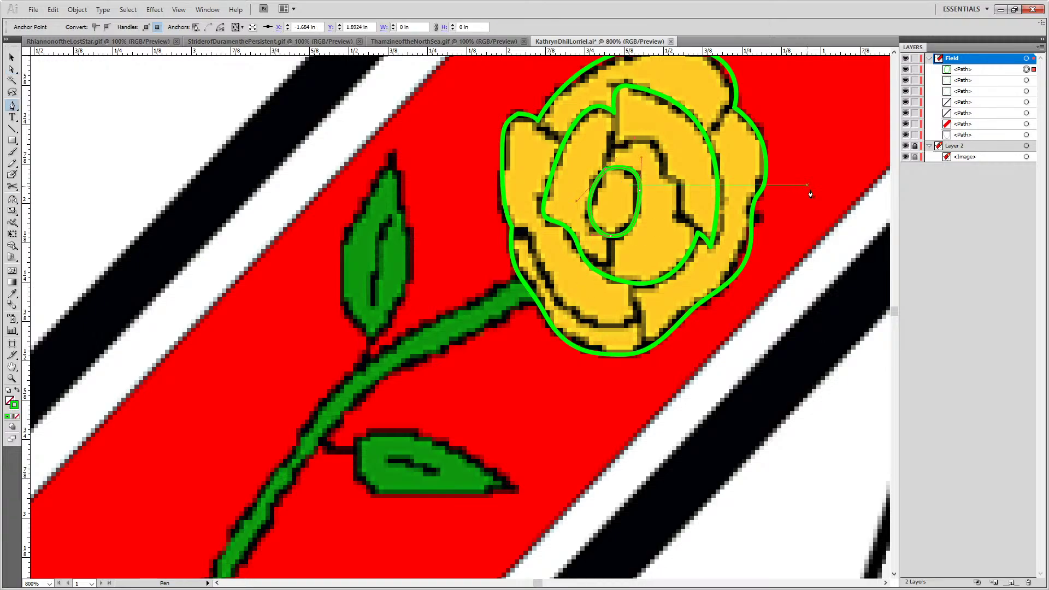
scroll(697, 111, "up", 2)
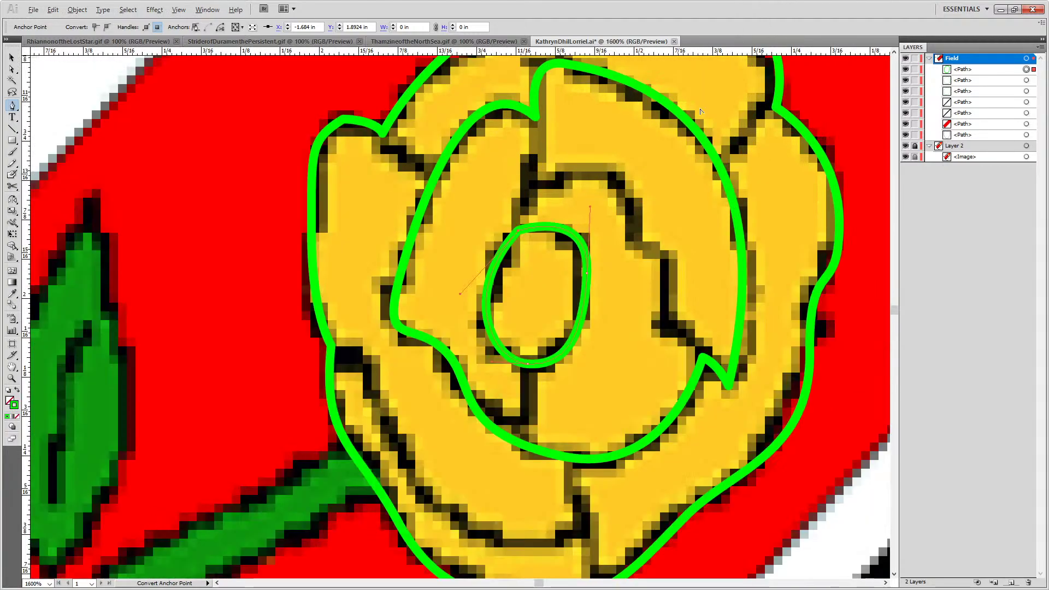
left_click_drag(724, 184, 550, 282)
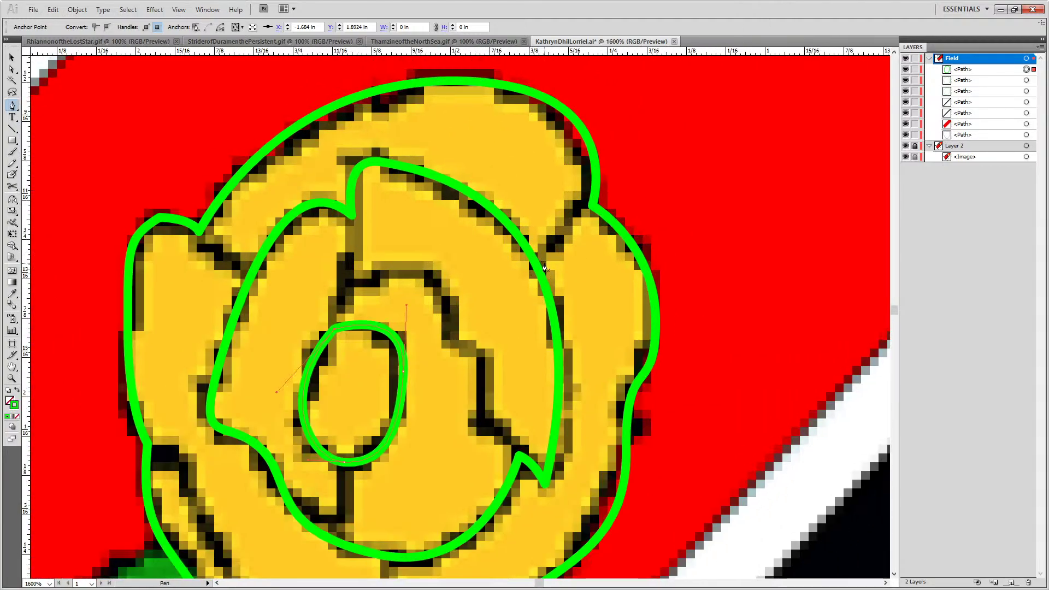
left_click(688, 177)
key("ctrl+z")
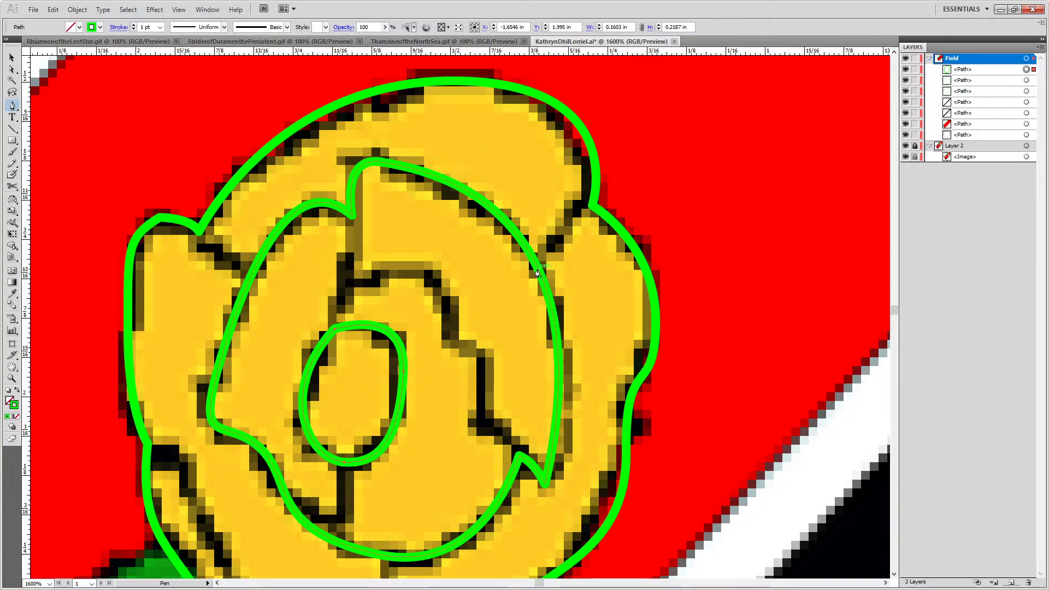
left_click_drag(537, 273, 627, 197)
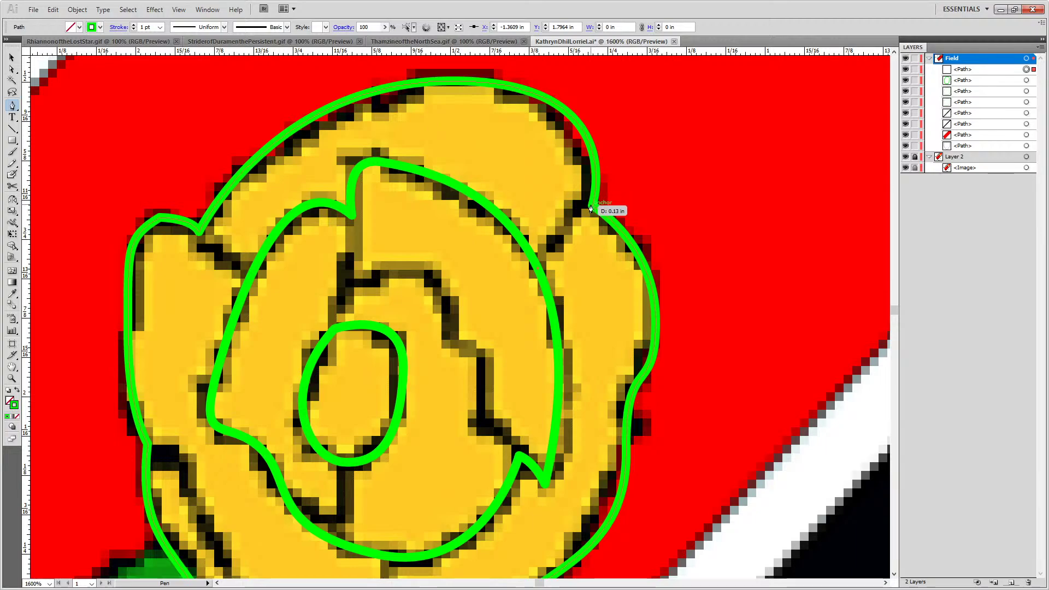
left_click_drag(592, 207, 627, 210)
left_click_drag(319, 260, 389, 233)
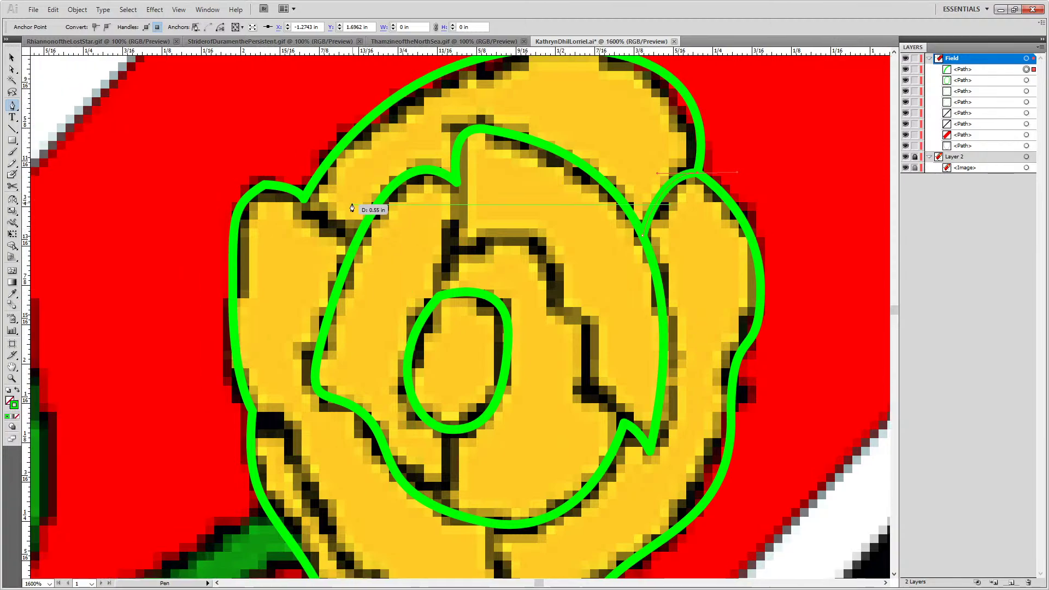
Begin a curved petal-division line along the upper-left petal edge
key("o")
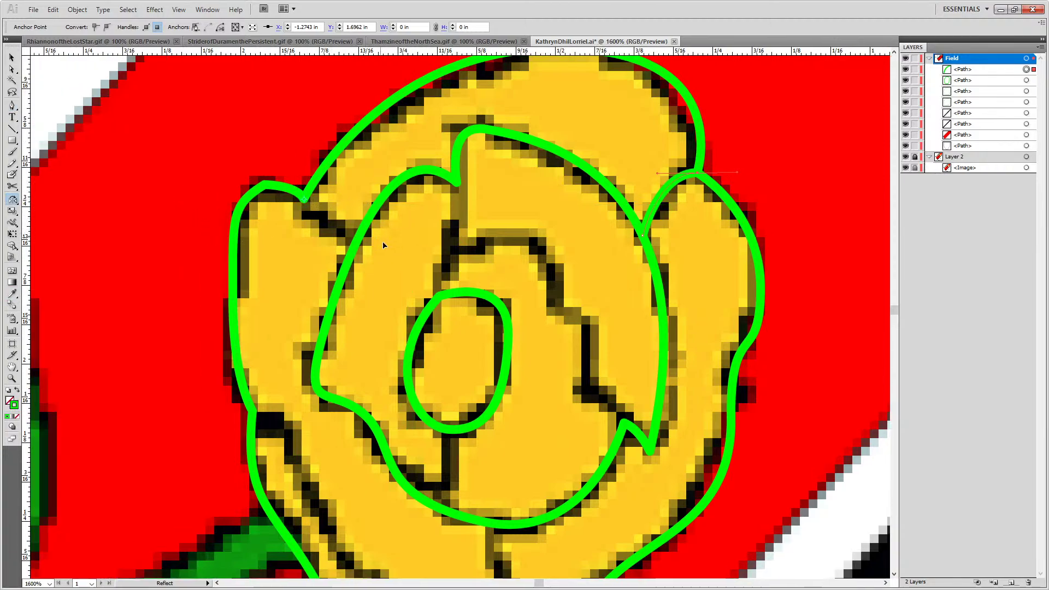
key("p")
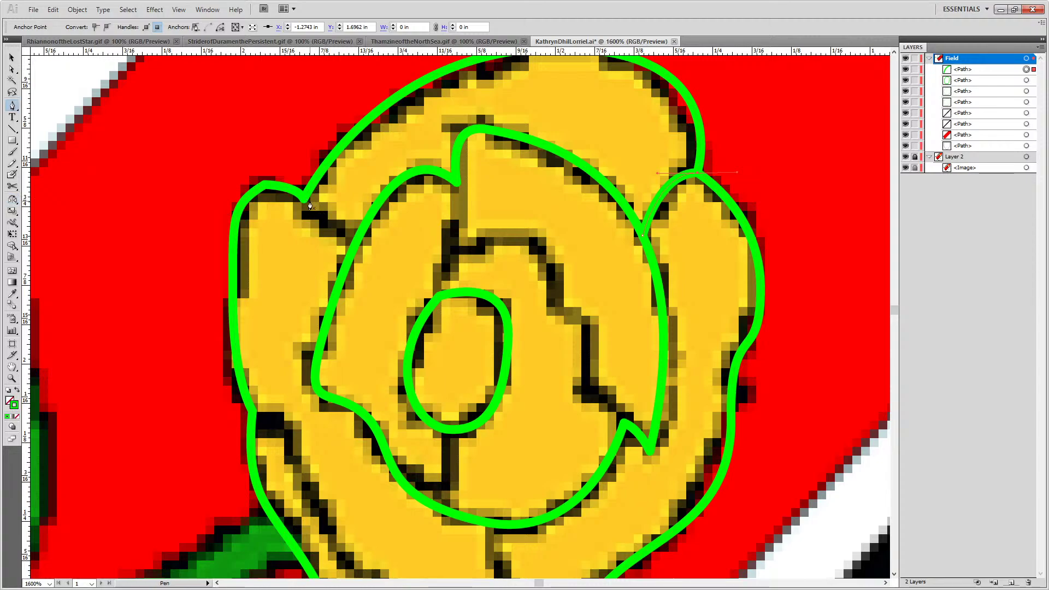
left_click(303, 201)
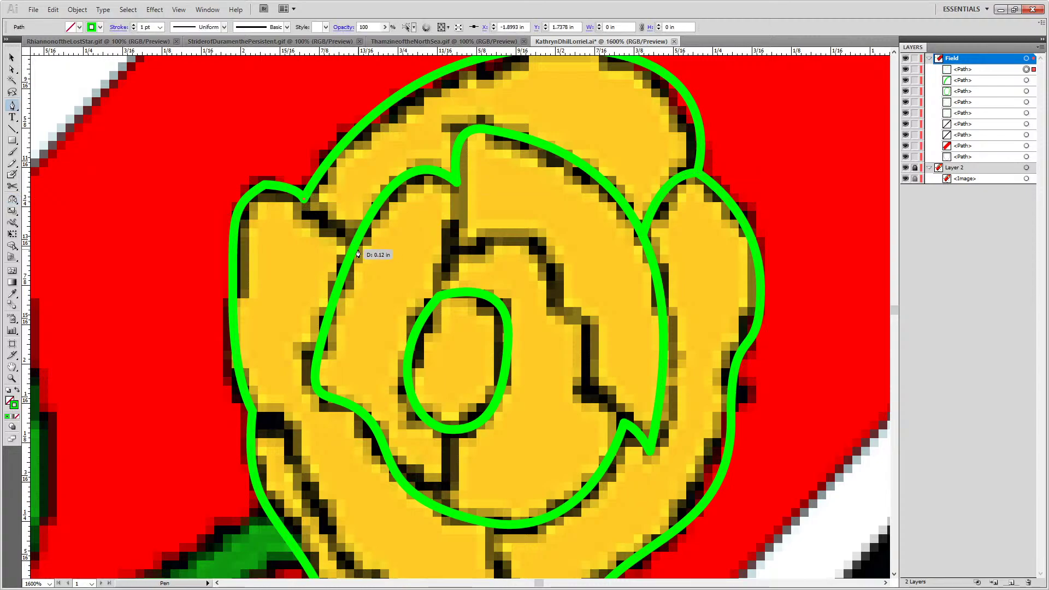
left_click_drag(358, 250, 413, 275)
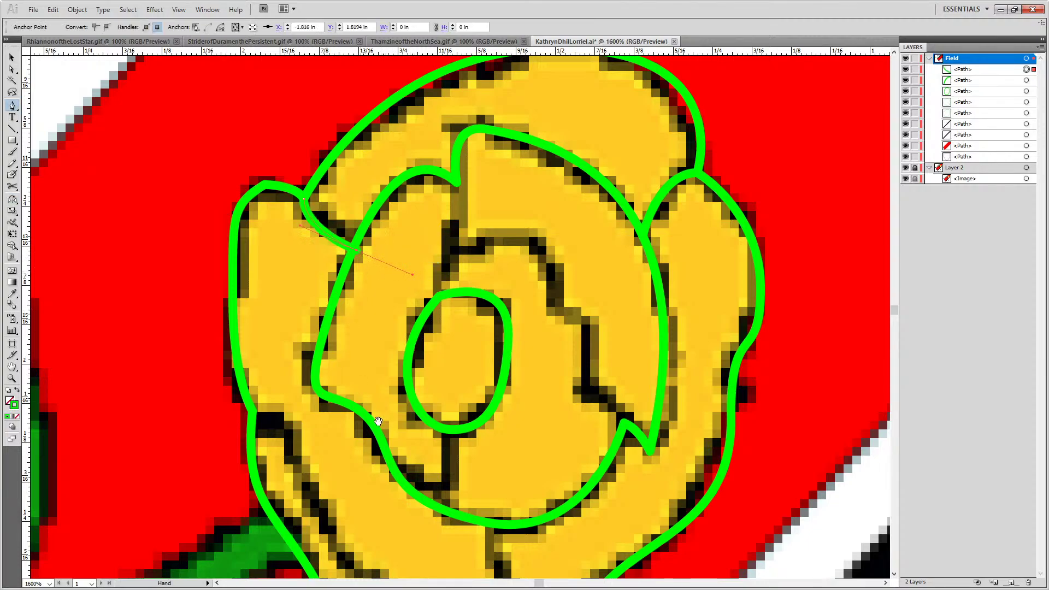
In the lower rose, draw a petal line from the inner ring to the bottom outline and start another at left
left_click_drag(378, 421, 384, 200)
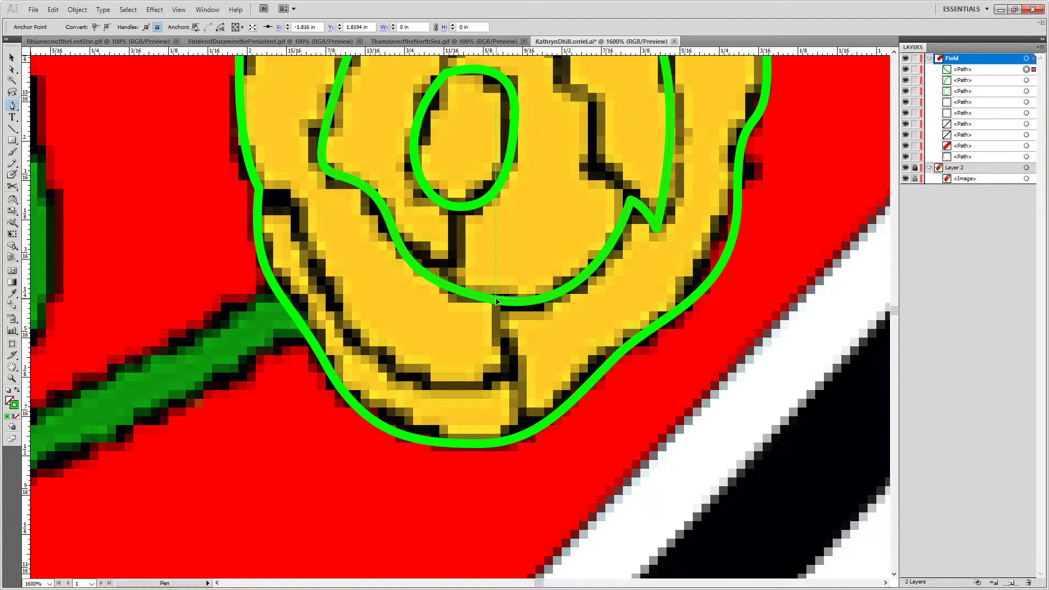
left_click_drag(497, 301, 538, 382)
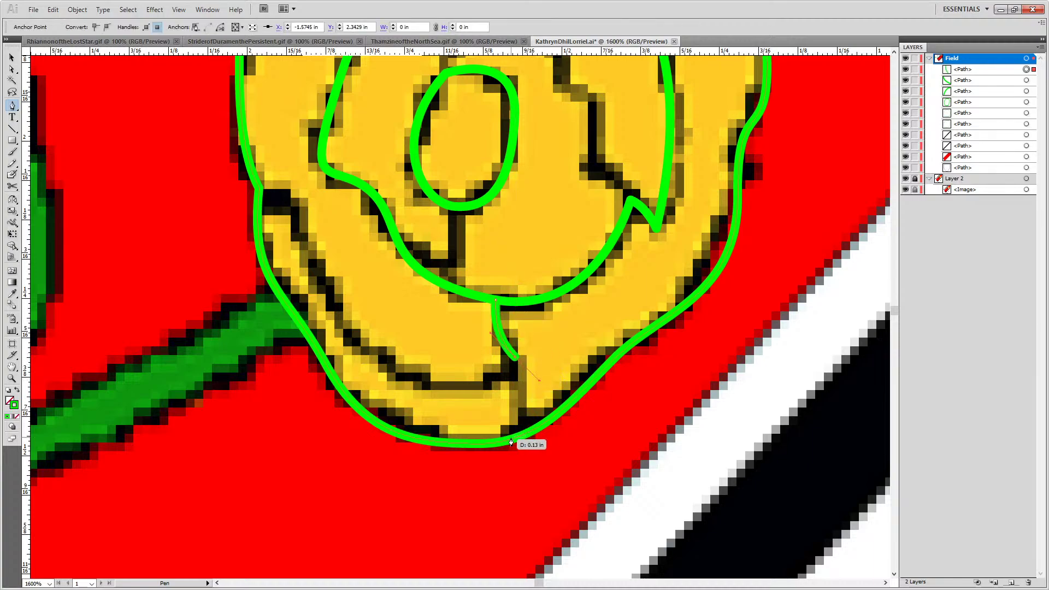
mouse_move(510, 439)
left_mouse_down()
mouse_move(499, 456)
mouse_move(519, 440)
left_mouse_up()
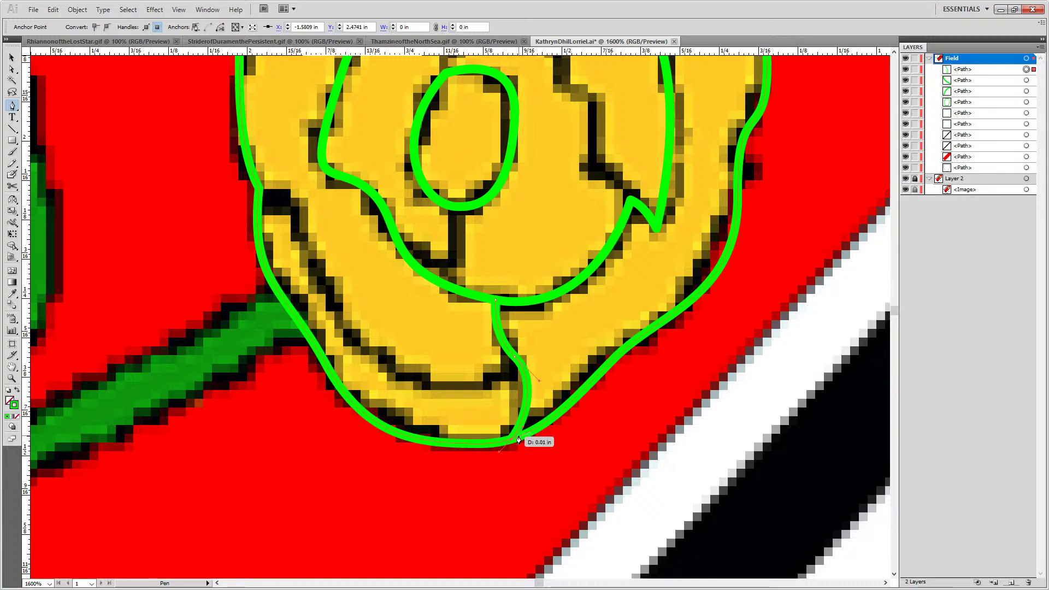
left_click(12, 105)
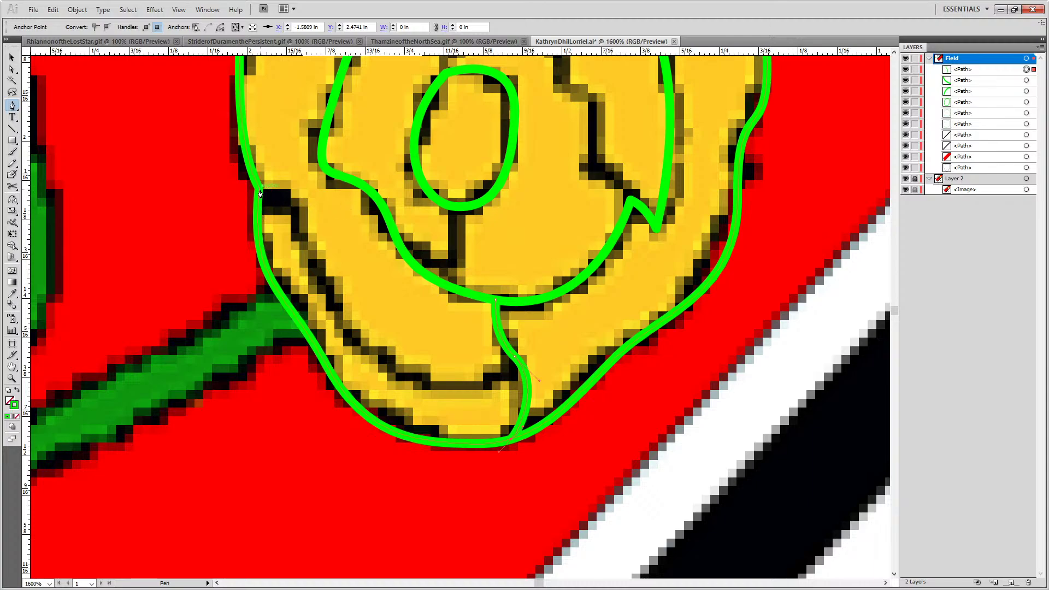
mouse_move(260, 194)
left_mouse_down()
mouse_move(342, 224)
mouse_move(313, 232)
mouse_move(319, 290)
mouse_move(310, 285)
mouse_move(321, 290)
left_mouse_up()
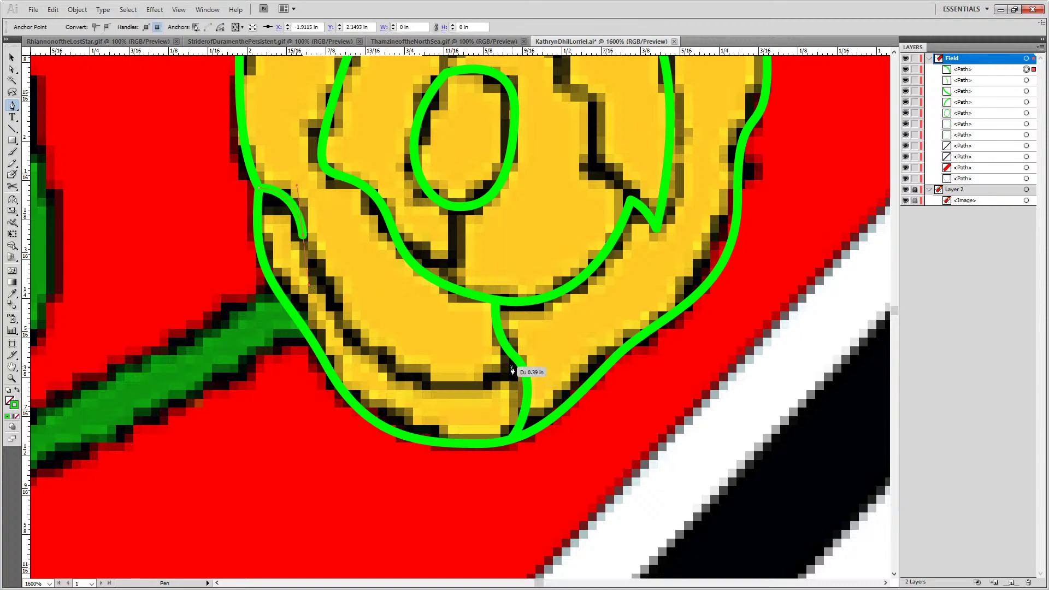
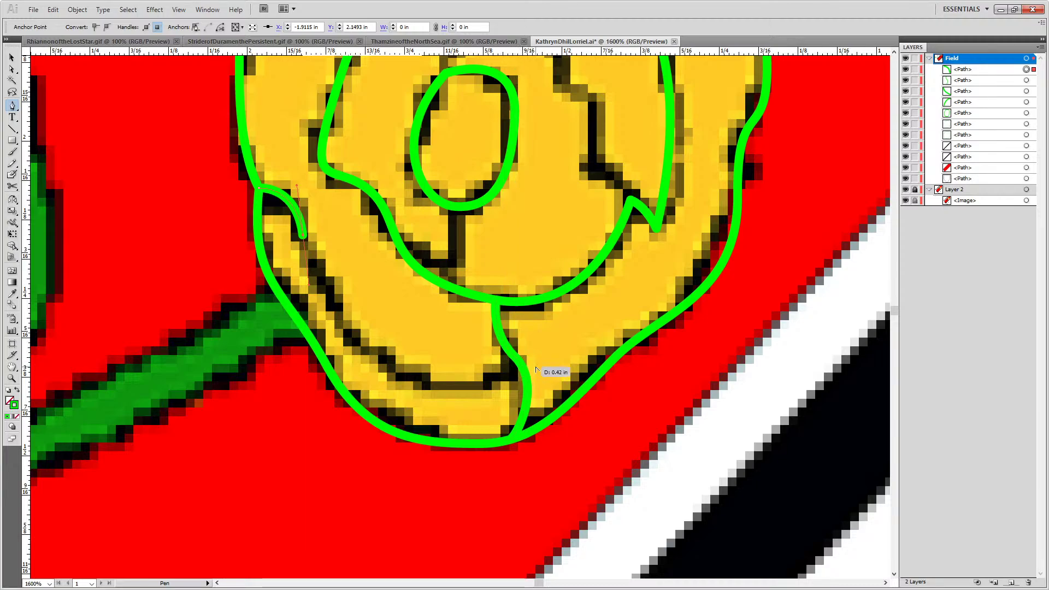
Pull out the curve of the new inner petal segment at the bottom of the rose
scroll(517, 371, "down", 3)
scroll(517, 369, "up", 6)
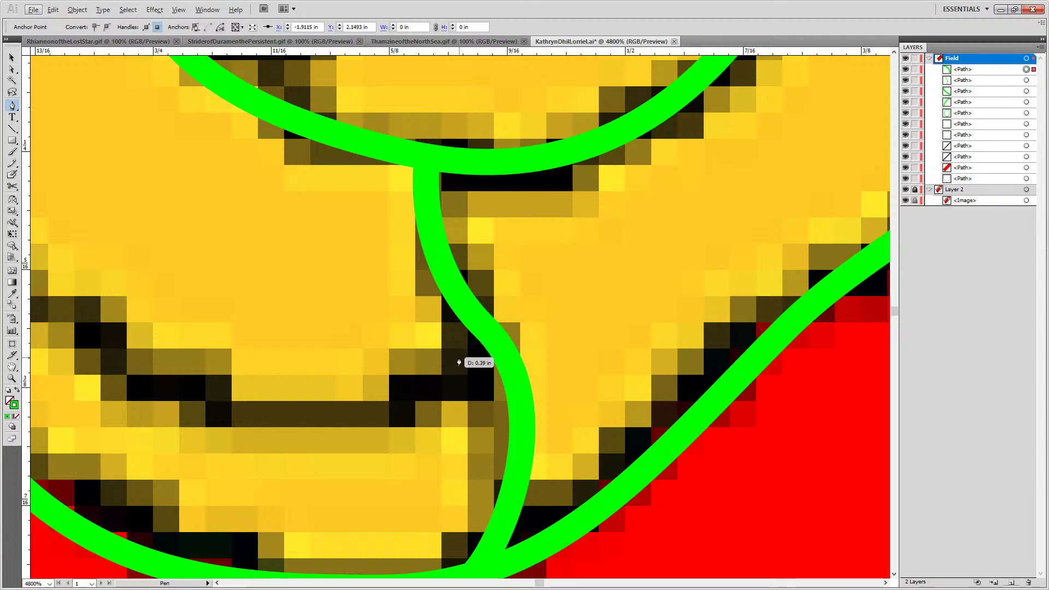
scroll(459, 362, "down", 2)
mouse_move(484, 363)
left_mouse_down()
mouse_move(574, 221)
mouse_move(716, 197)
mouse_move(675, 191)
mouse_move(687, 173)
left_mouse_up()
scroll(670, 210, "down", 1)
Nudge the petal's bottom anchor up and adjust its handle to fit the lower petal fold
key("ctrl")
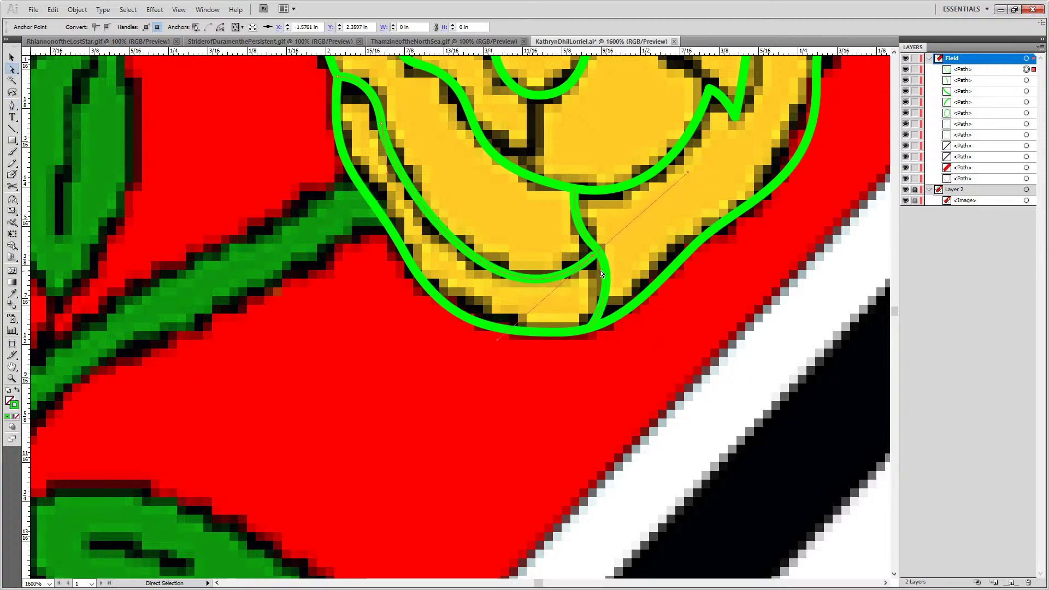
left_click(593, 260)
left_click_drag(593, 260, 594, 248)
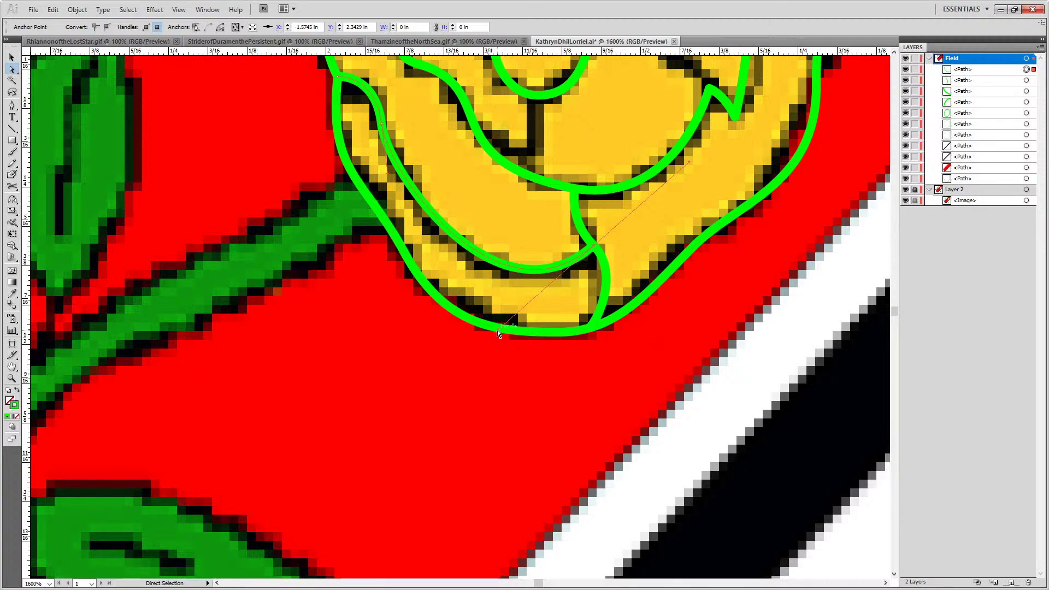
left_click_drag(498, 331, 481, 347)
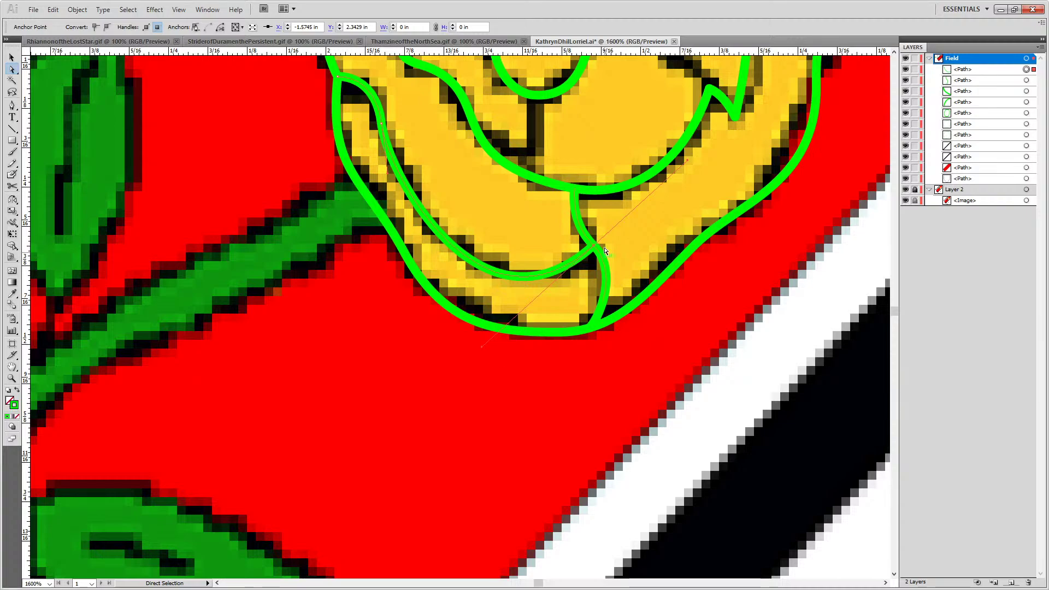
Trace a curved petal line from the lower petal up to the central ellipse and fine-tune its last anchor
scroll(519, 314, "up", 5)
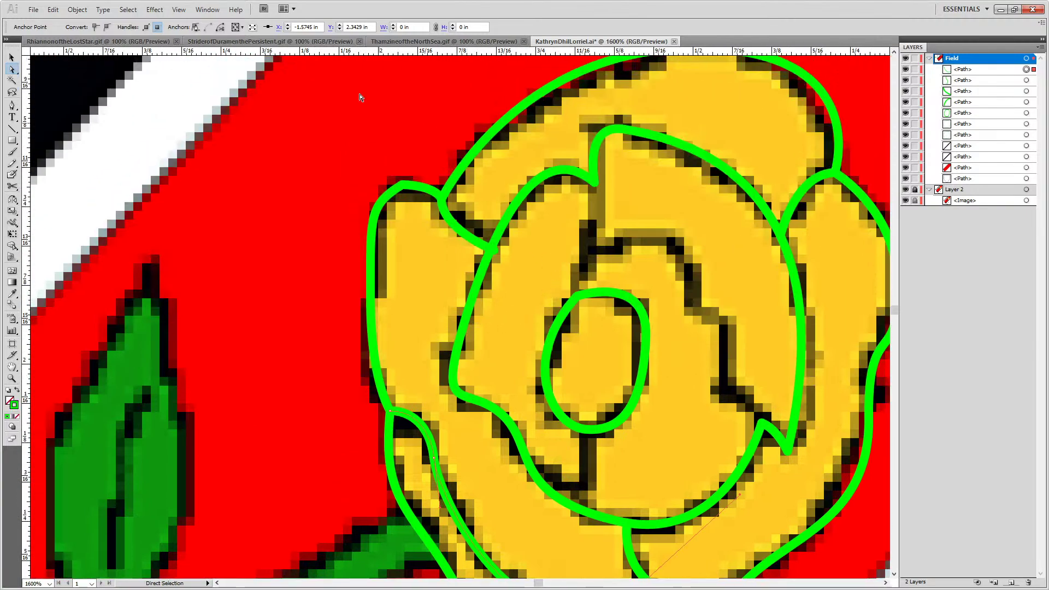
scroll(604, 335, "right", 3)
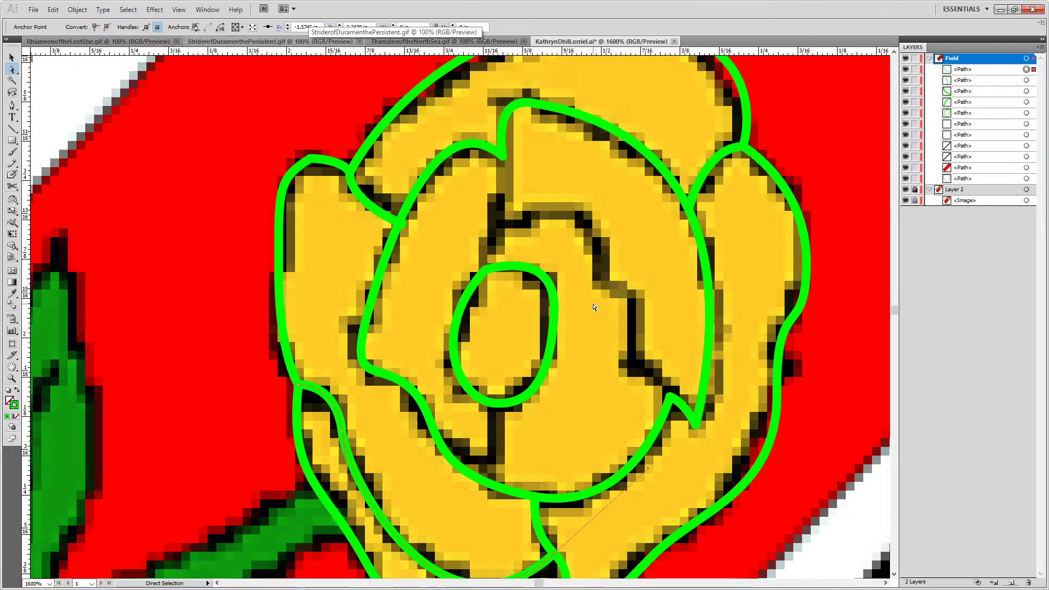
key("p")
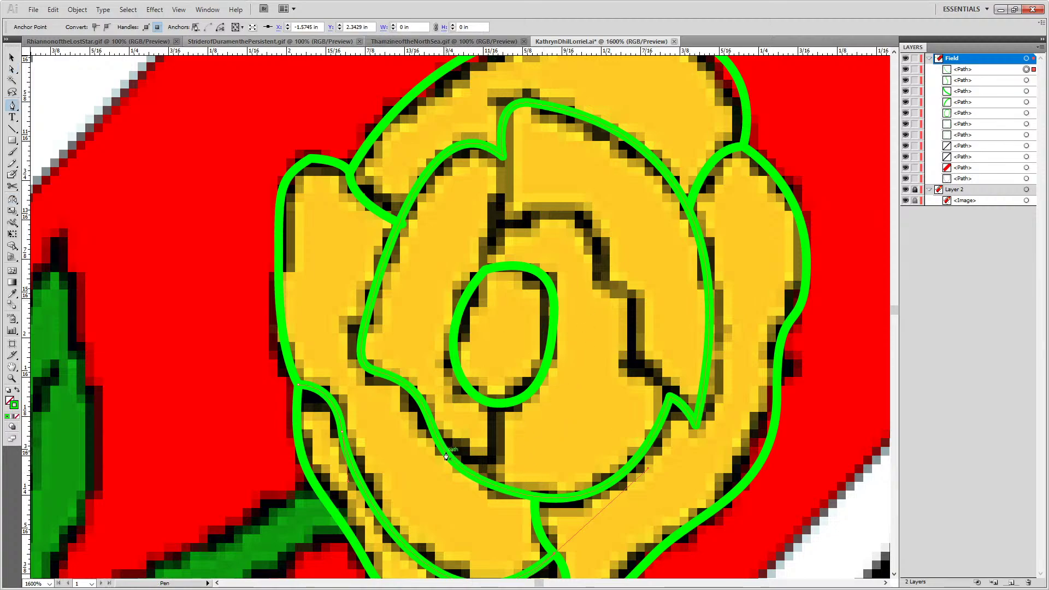
left_click_drag(438, 445, 501, 465)
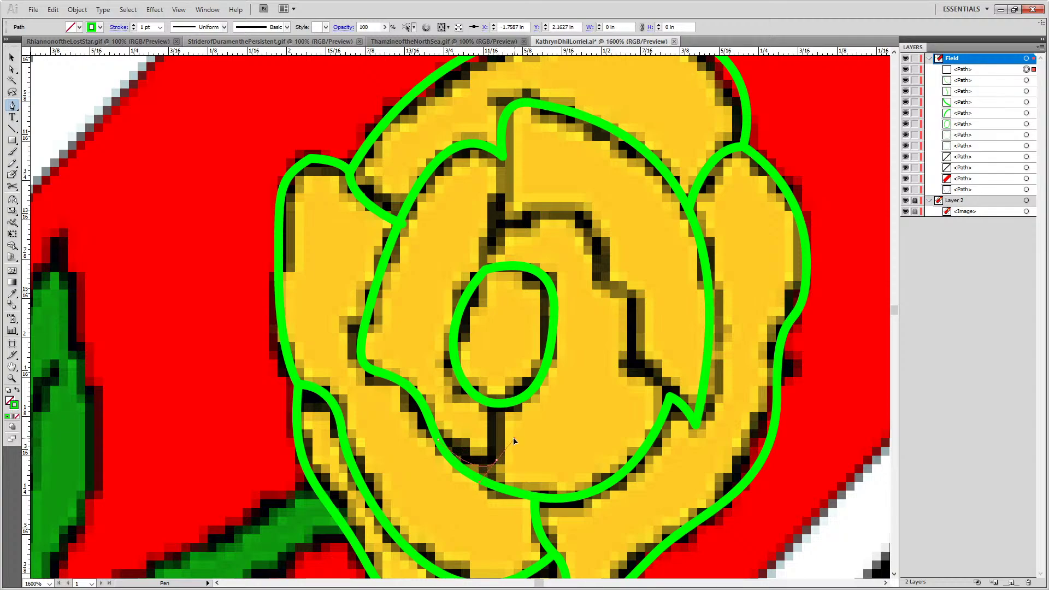
left_click_drag(515, 443, 515, 443)
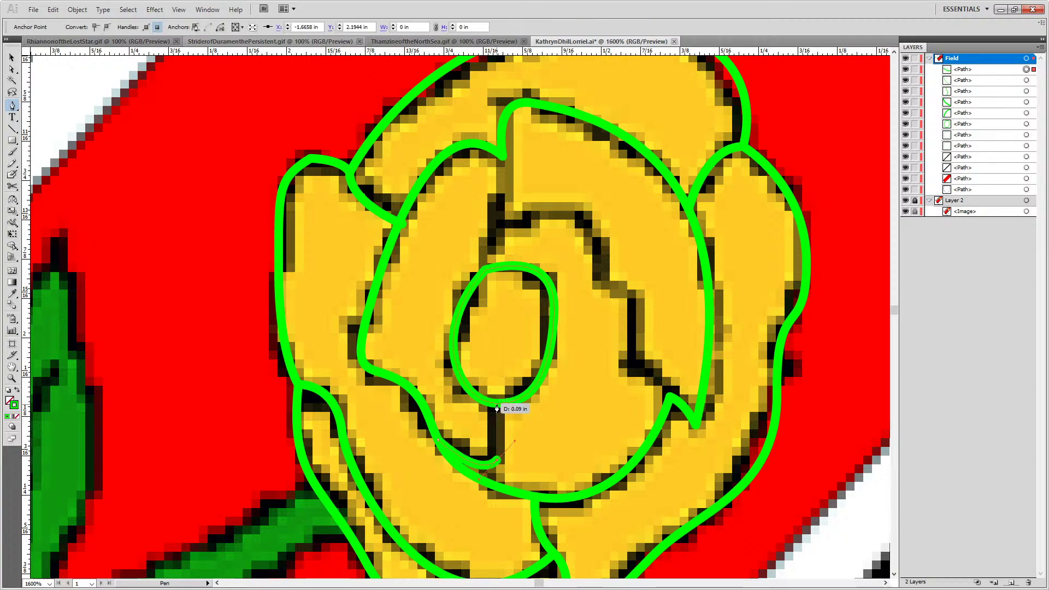
left_click_drag(495, 408, 496, 404)
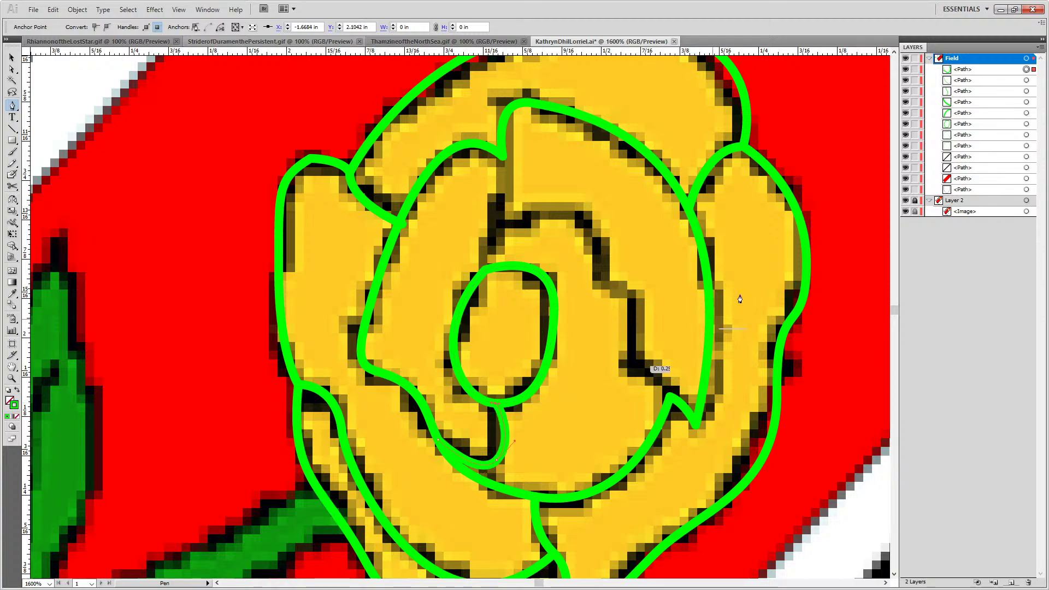
left_click_drag(539, 235, 555, 273)
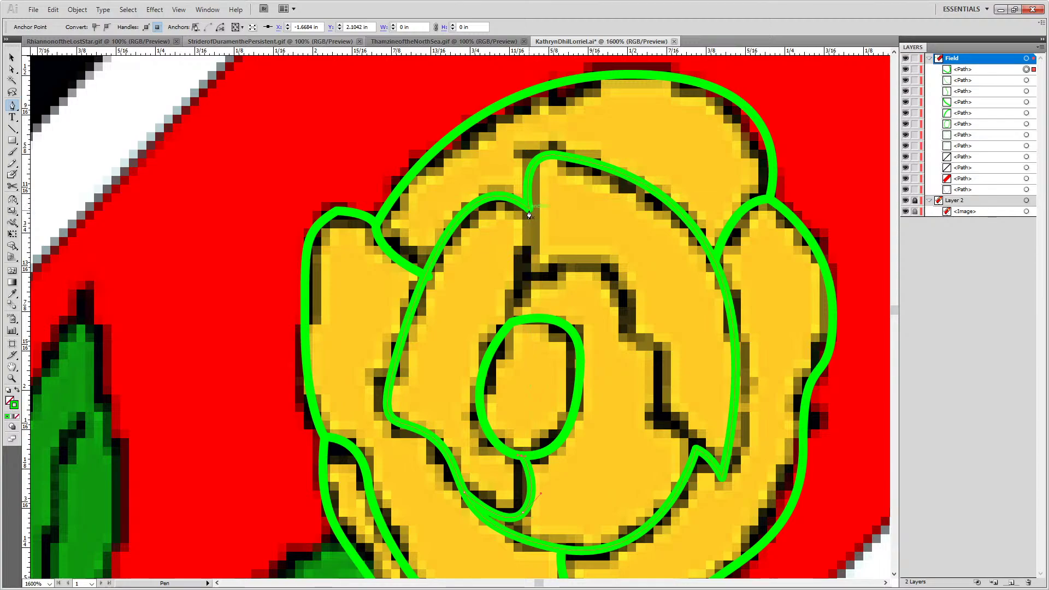
mouse_move(528, 213)
left_mouse_down()
mouse_move(530, 316)
mouse_move(488, 352)
mouse_move(512, 326)
mouse_move(500, 323)
mouse_move(469, 361)
left_mouse_up()
key("a")
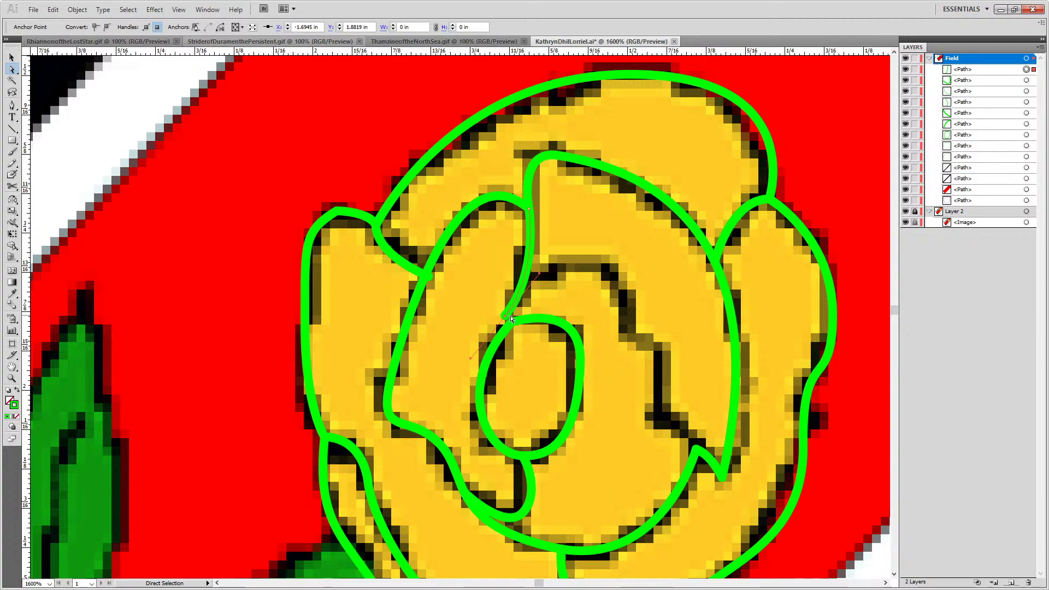
mouse_move(505, 320)
left_mouse_down()
mouse_move(509, 337)
mouse_move(514, 320)
left_mouse_up()
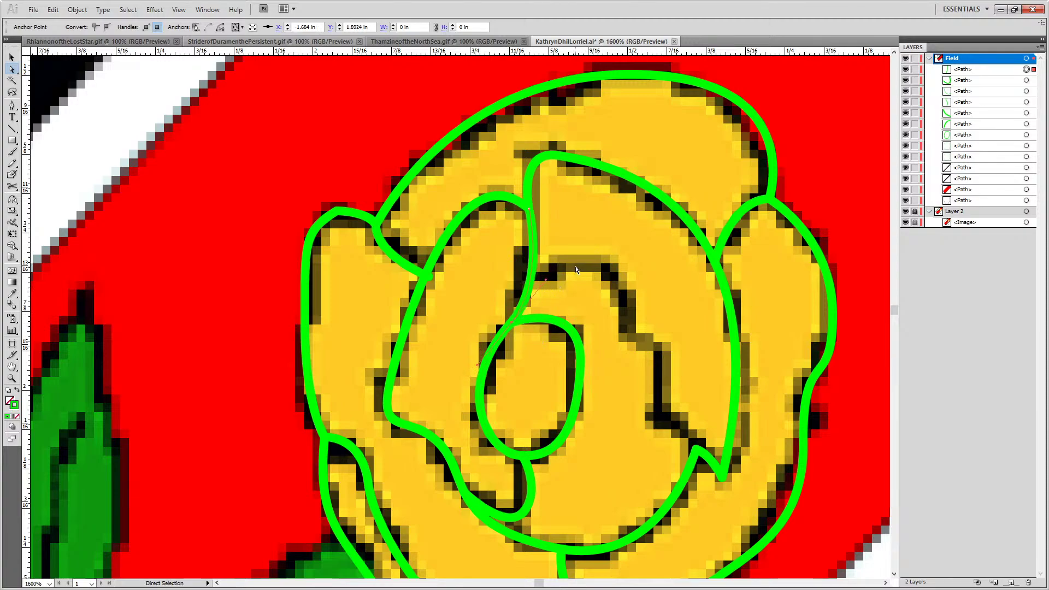
Trace a second petal line from the right petal up through the centre to the upper-left petal edge
key("p")
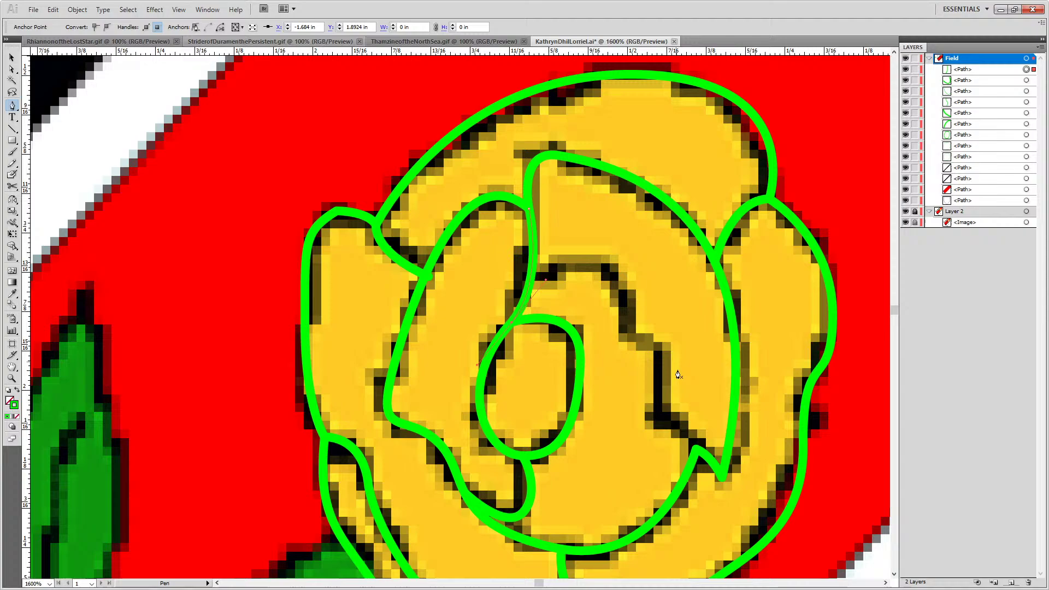
left_click(696, 449)
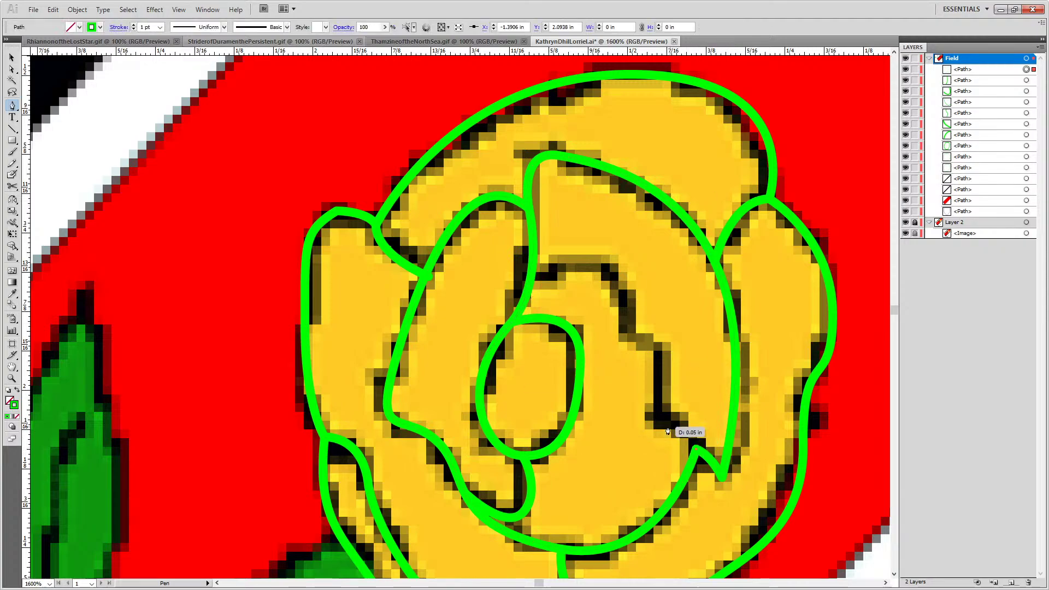
left_click_drag(659, 419, 632, 422)
left_click_drag(625, 419, 664, 424)
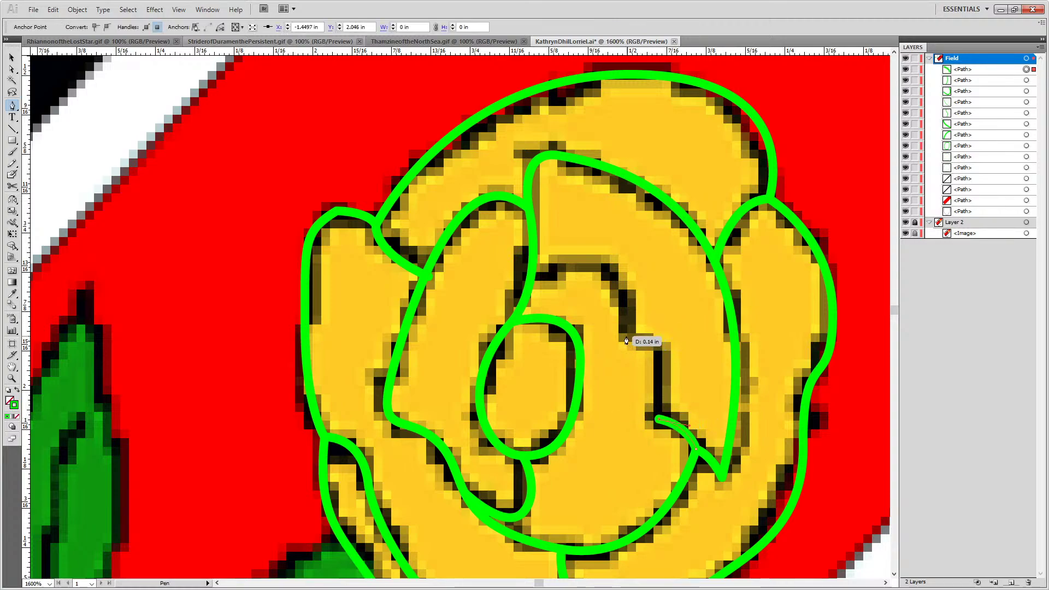
left_click_drag(626, 340, 561, 313)
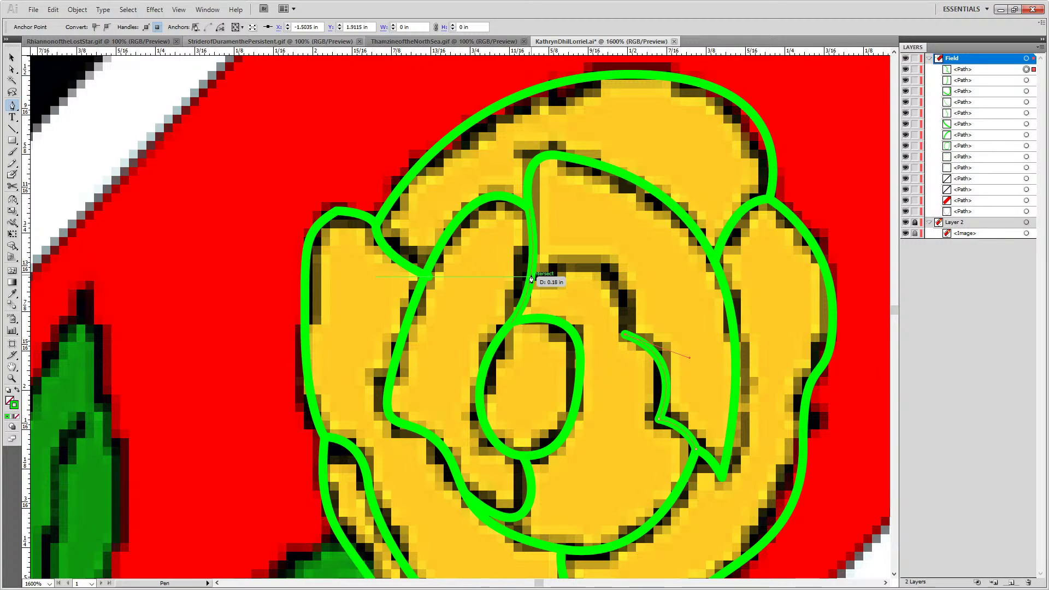
left_click_drag(531, 279, 413, 326)
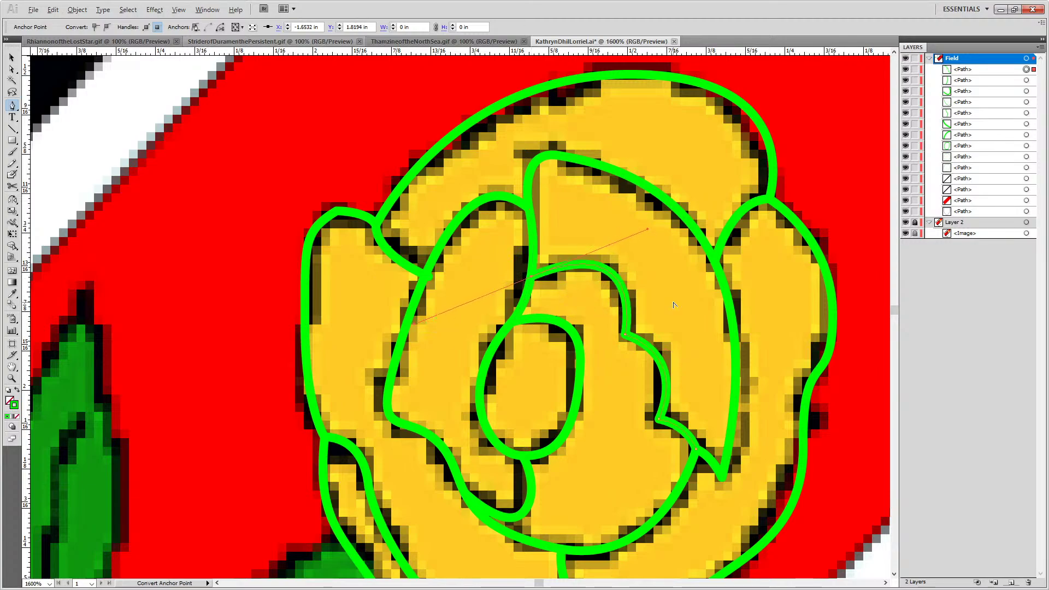
key("ctrl+minus")
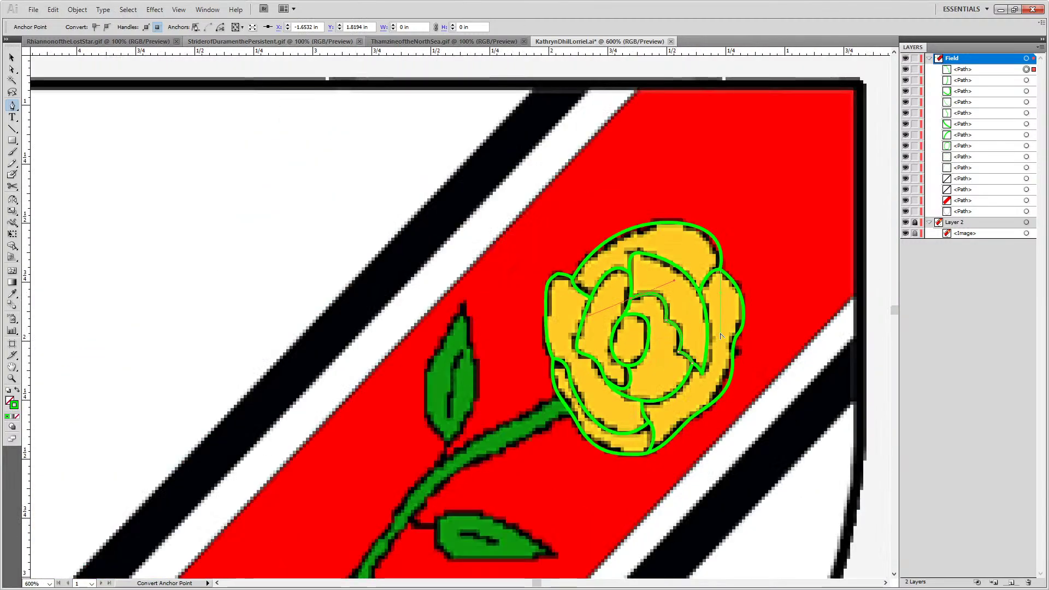
Select all the traced rose paths and give them a black 000000 stroke
key("ctrl+minus")
key("v")
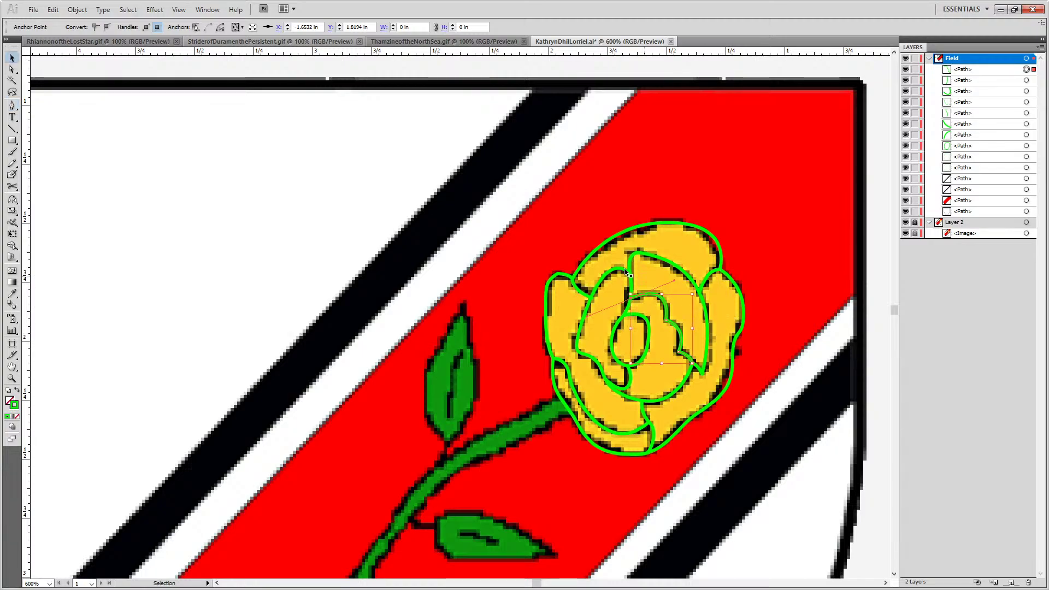
left_click(513, 362)
left_click_drag(501, 187, 781, 510)
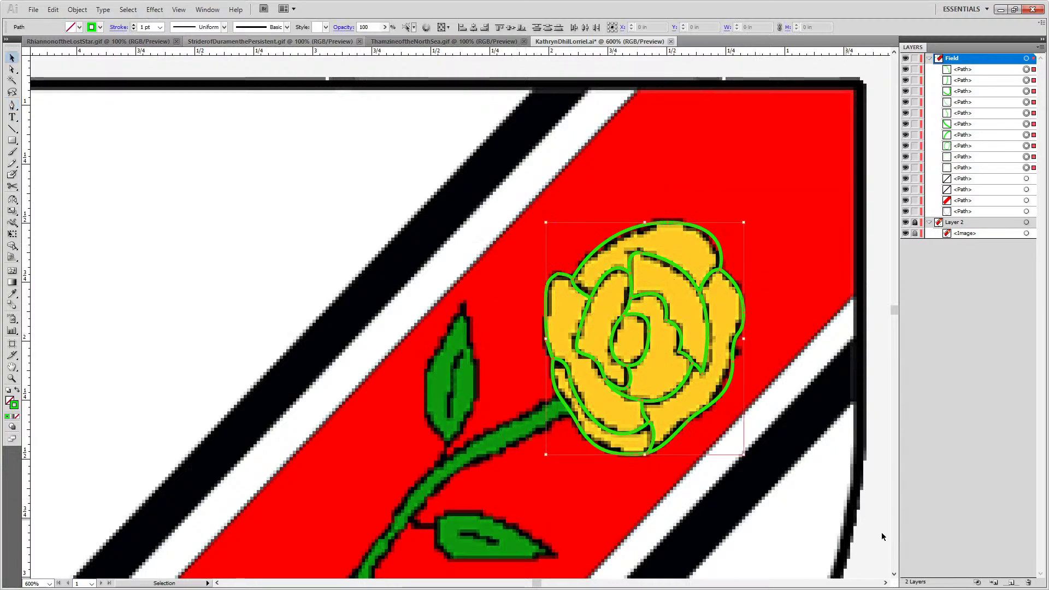
double_click(16, 404)
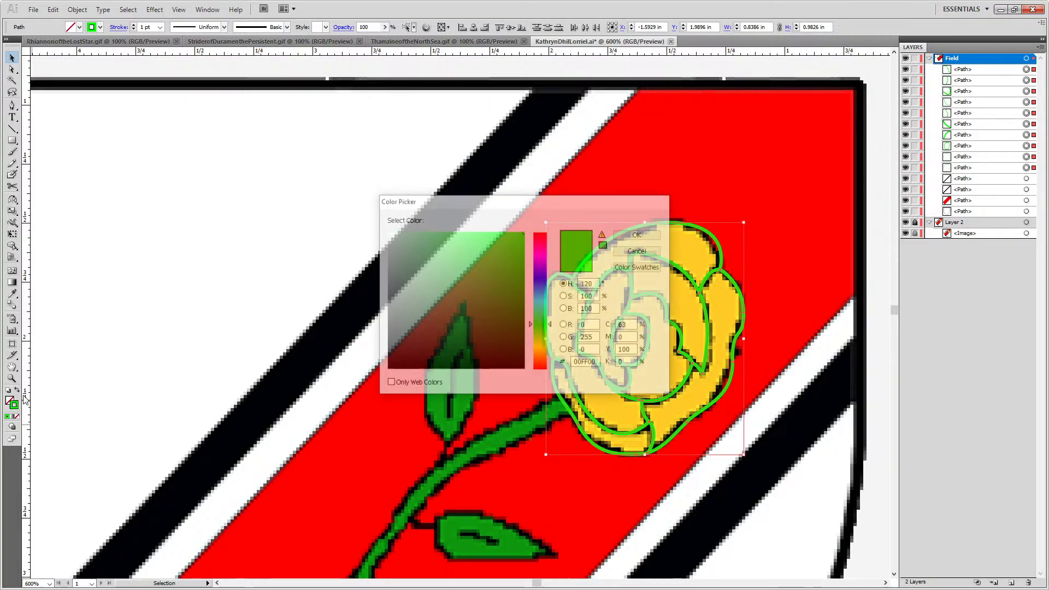
left_click(386, 374)
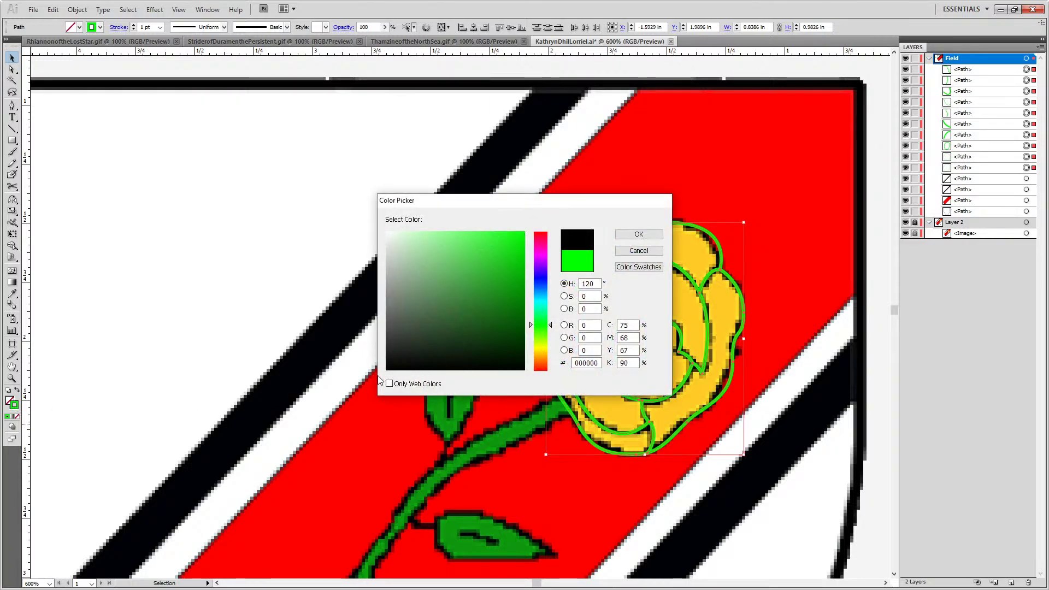
left_click(623, 237)
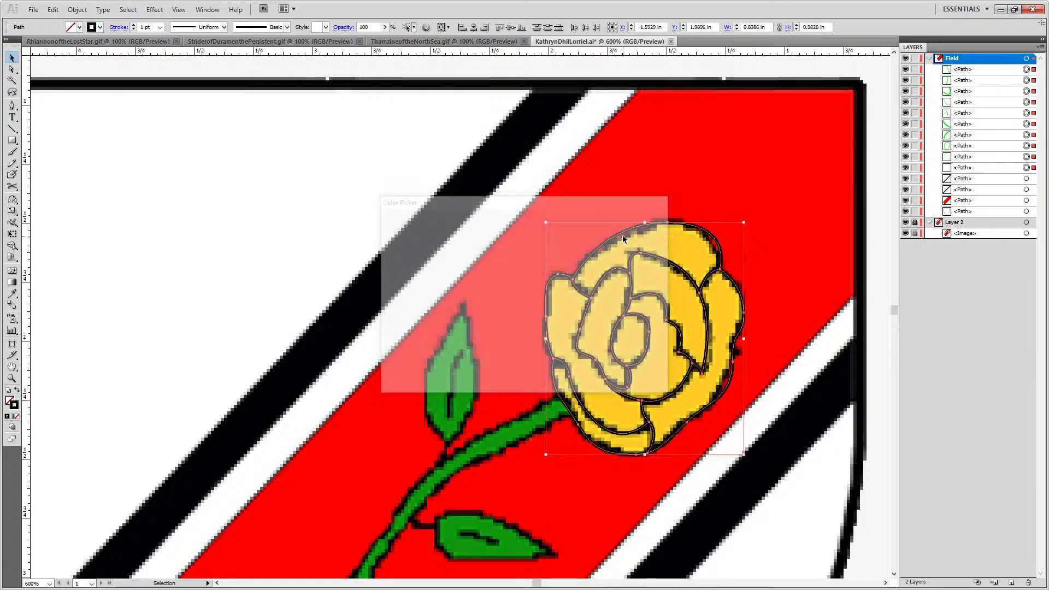
Fill the rose paths with yellow R255 G221 B0, then deselect
double_click(14, 403)
left_click(583, 325)
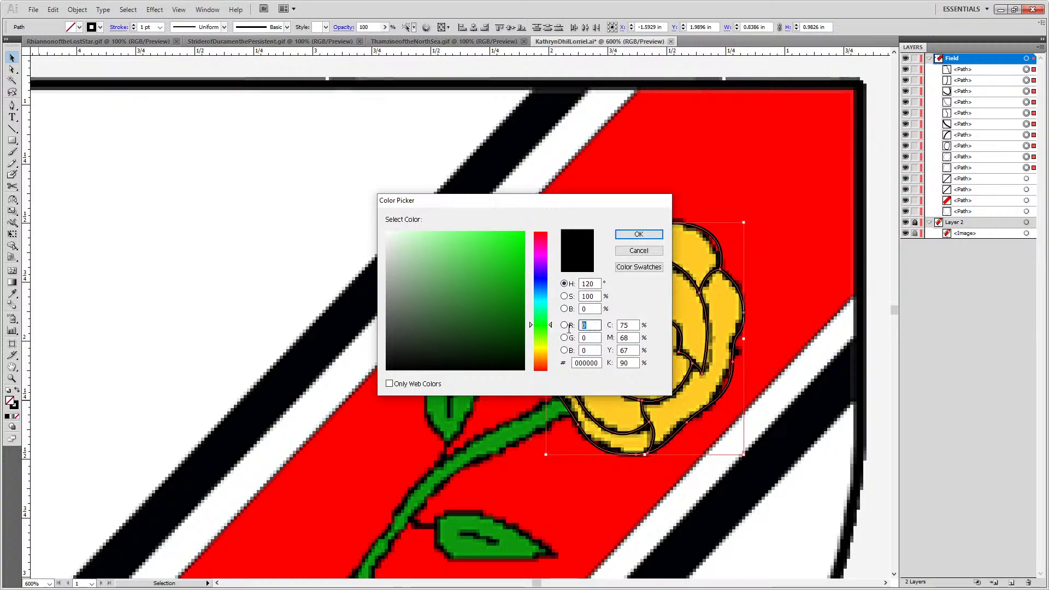
type("255")
key("Tab")
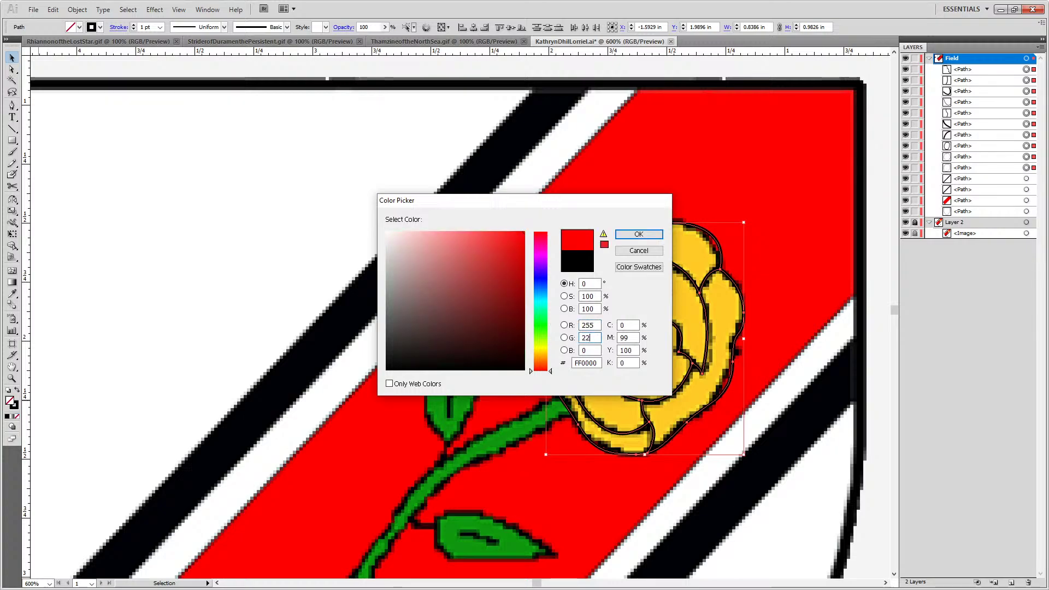
type("221")
key("Return")
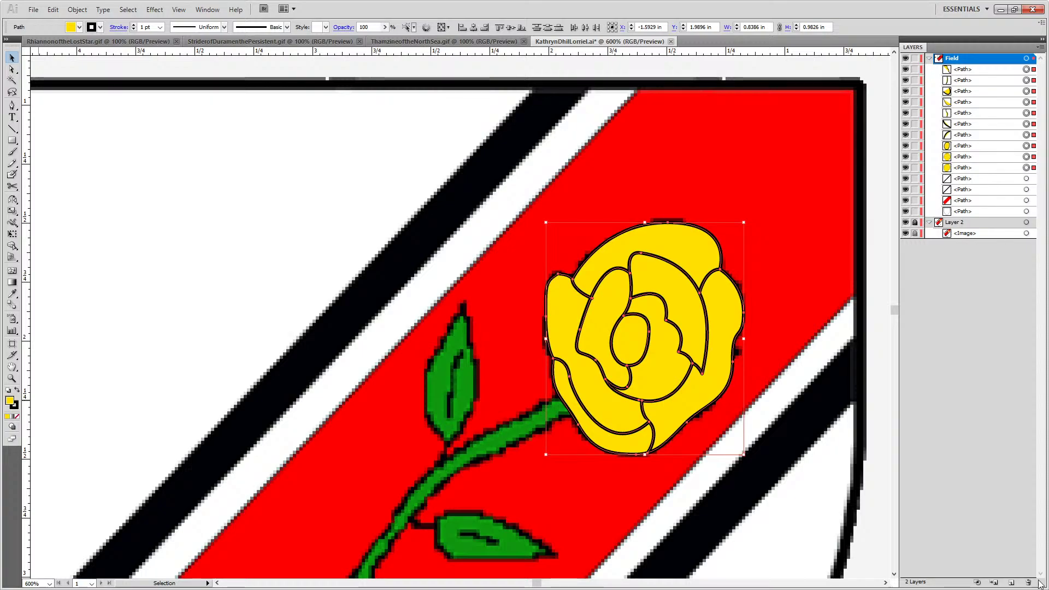
key("ctrl+shift+a")
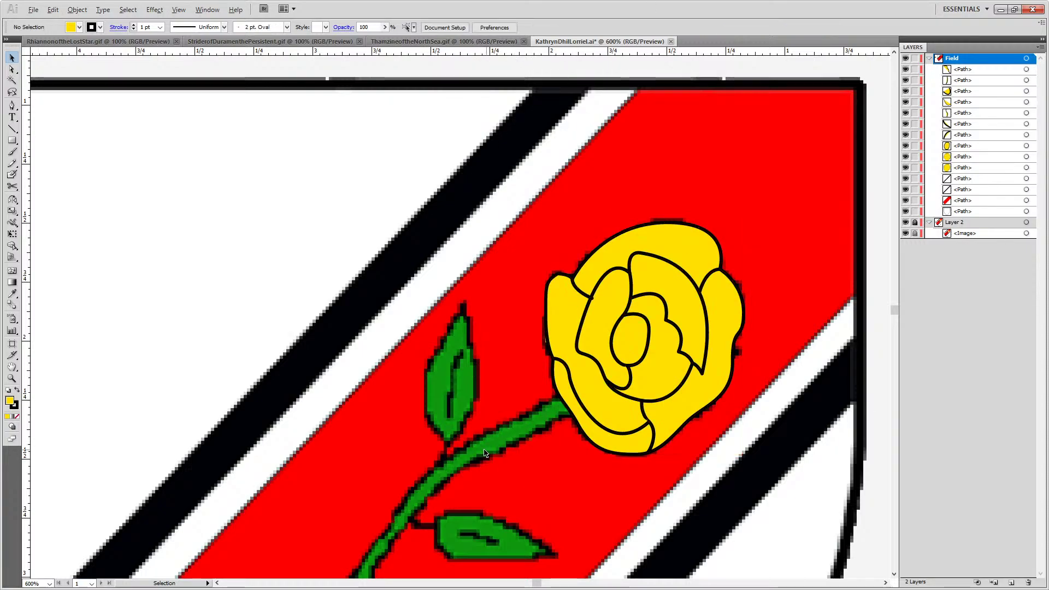
Set the Pen drawing colour to bright green, entering 255 in the Color Picker
scroll(485, 452, "up", 1)
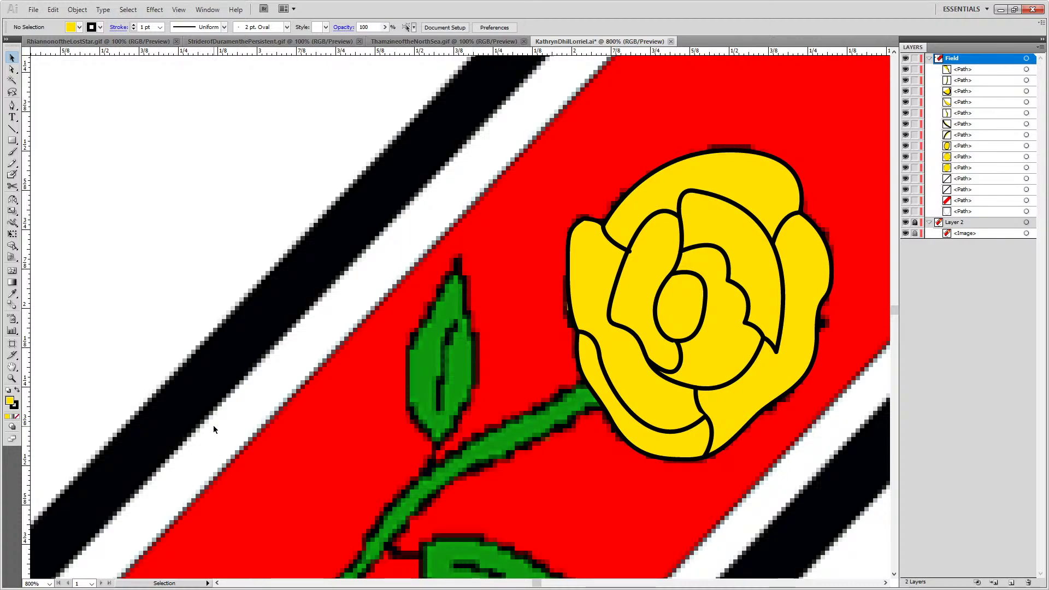
key("p")
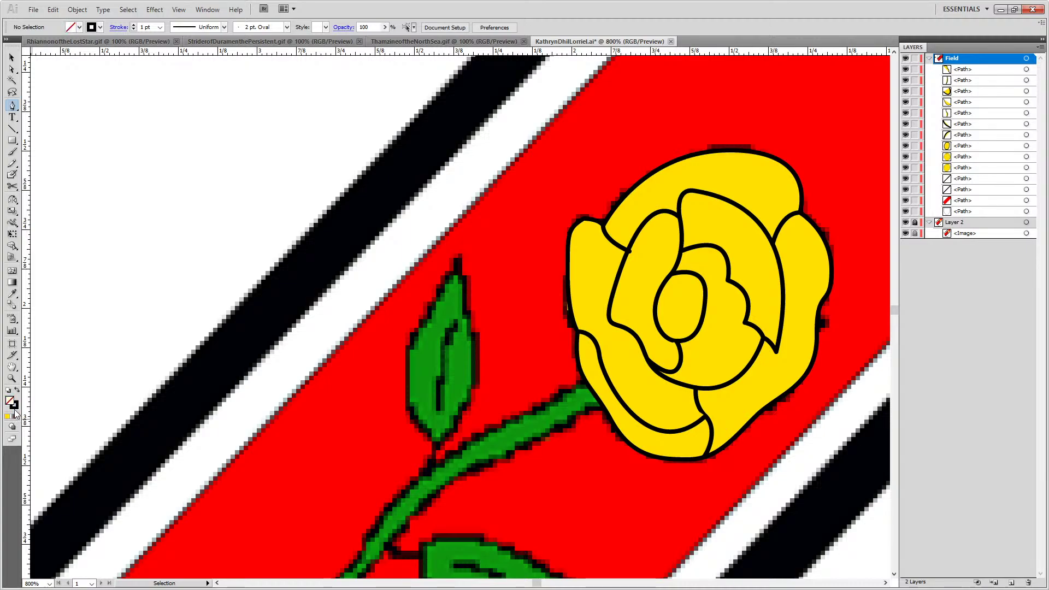
double_click(14, 405)
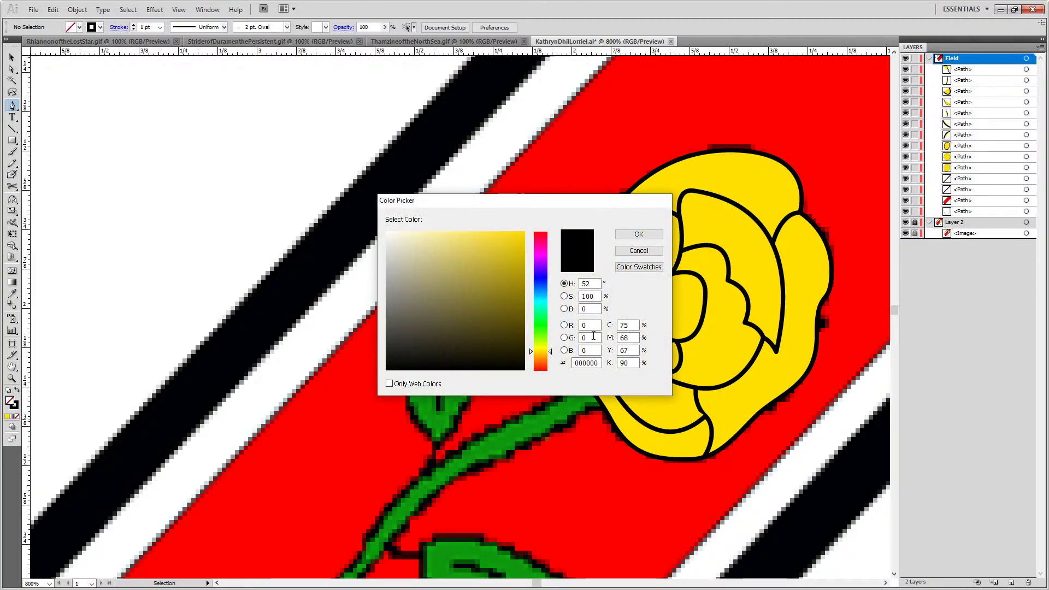
type("255")
key("Return")
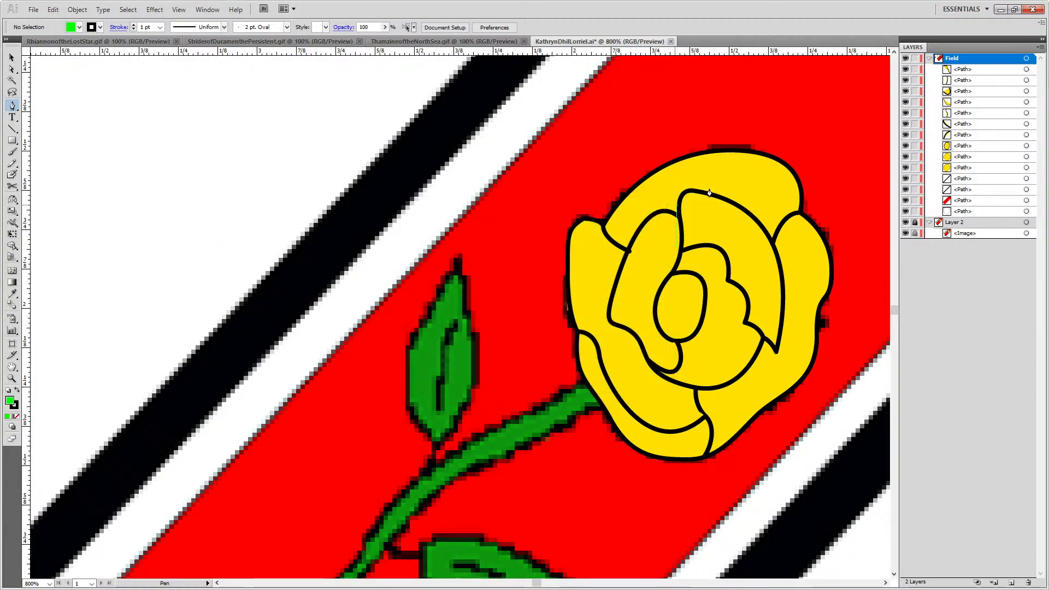
Marquee-select all of the yellow rose's paths and group them with Ctrl+G
key("v")
left_click_drag(503, 117, 843, 490)
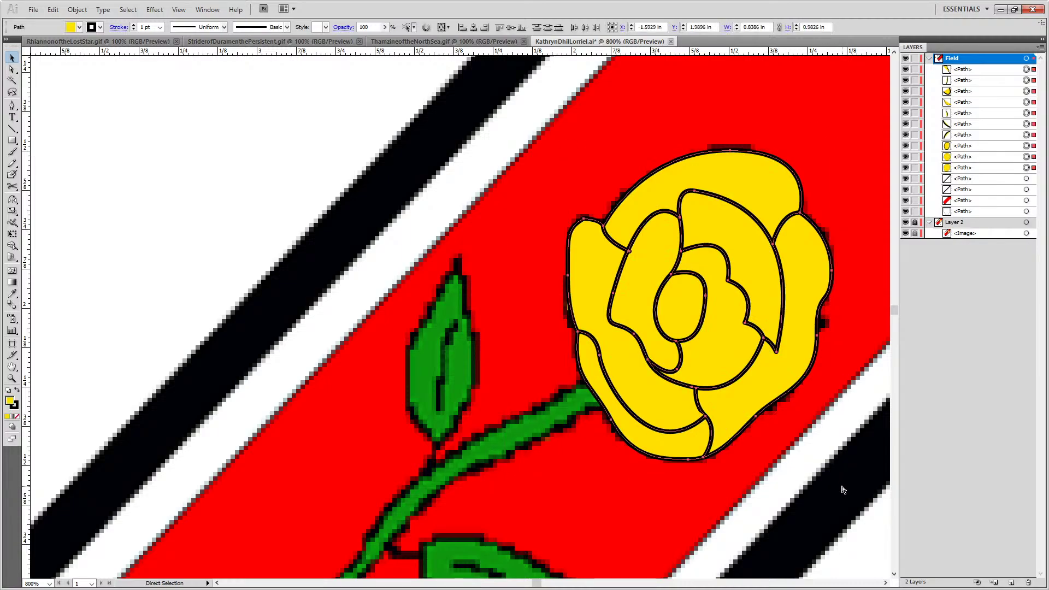
key("ctrl+g")
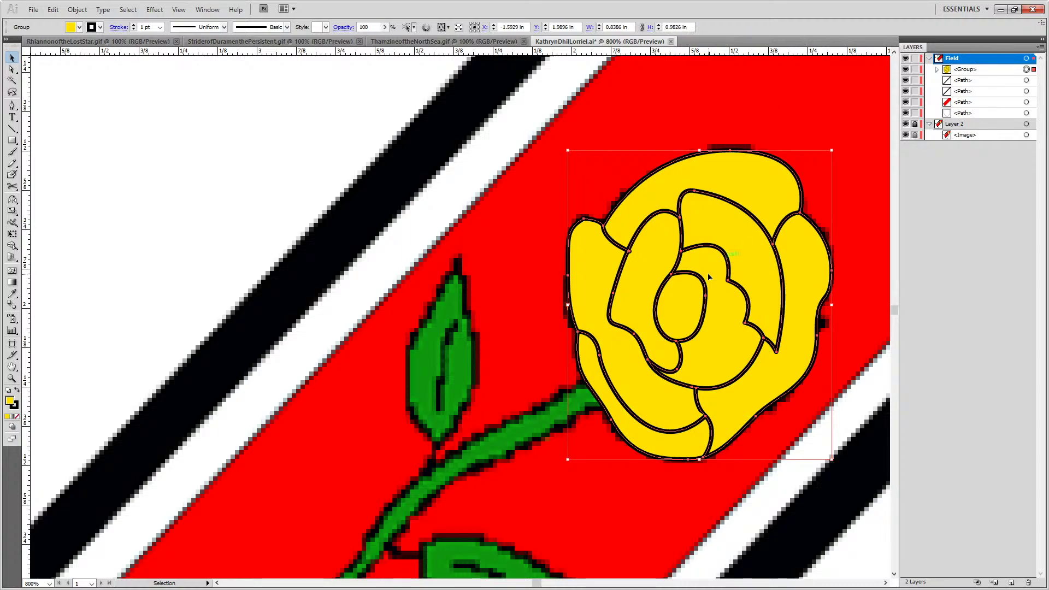
scroll(450, 447, "up", 1)
scroll(475, 424, "down", 5)
scroll(484, 405, "up", 2)
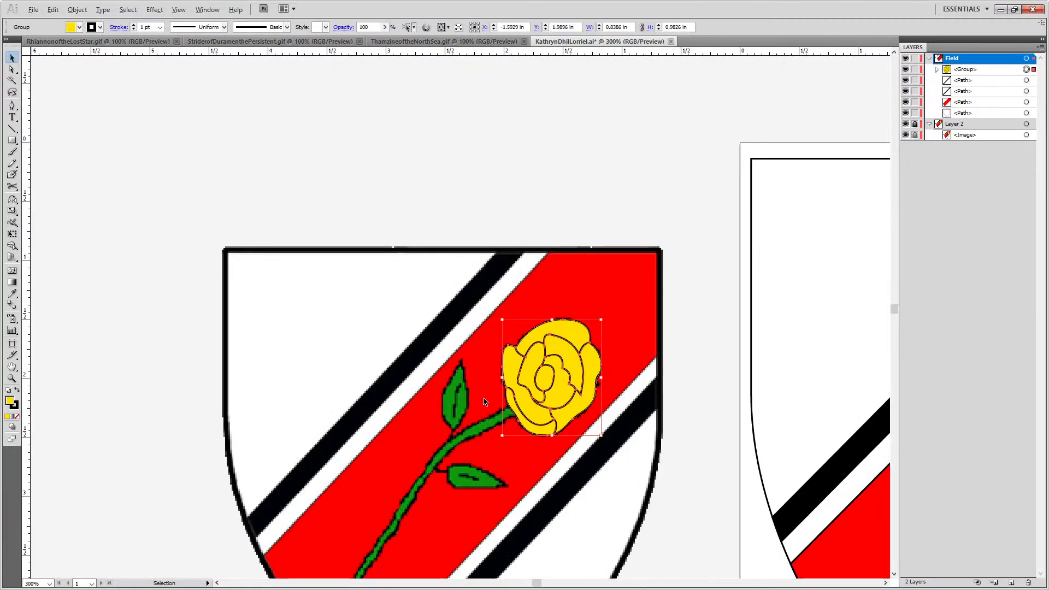
scroll(487, 398, "up", 1)
scroll(520, 325, "down", 3)
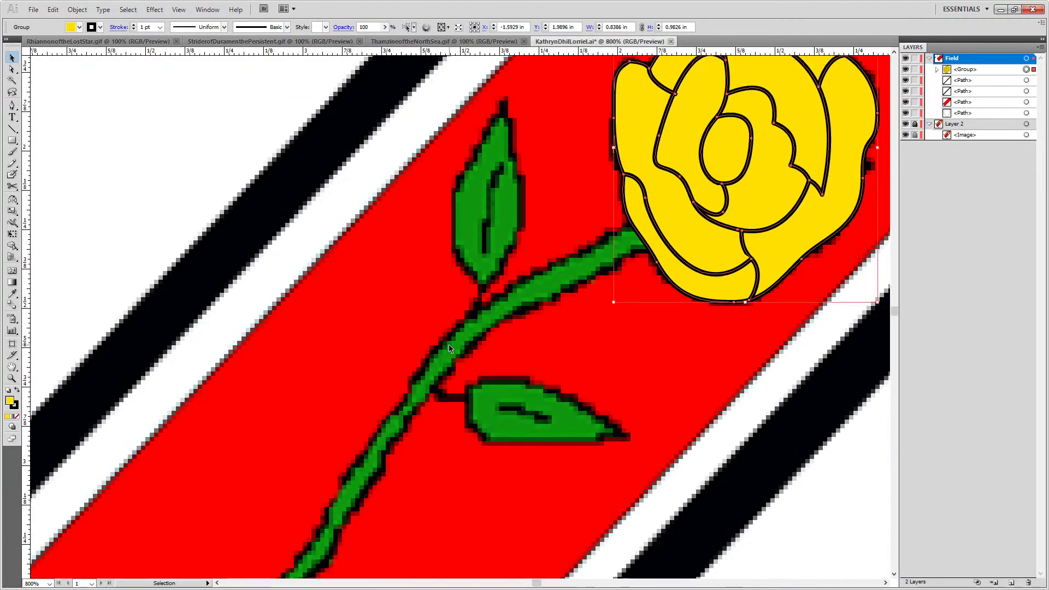
Undo a stray Pen anchor and deselect the rose group
key("p")
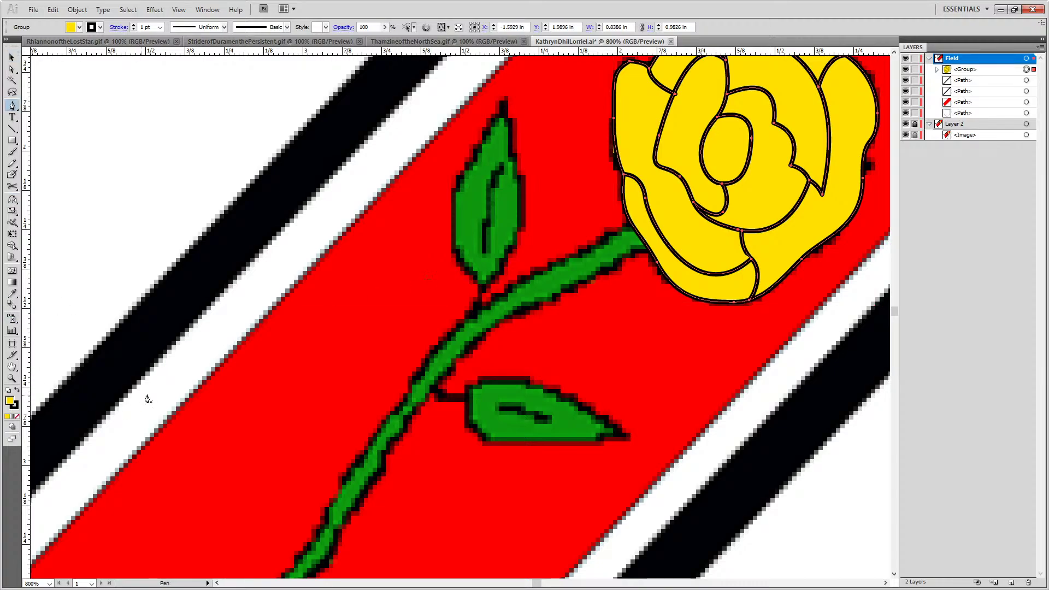
left_click(201, 383)
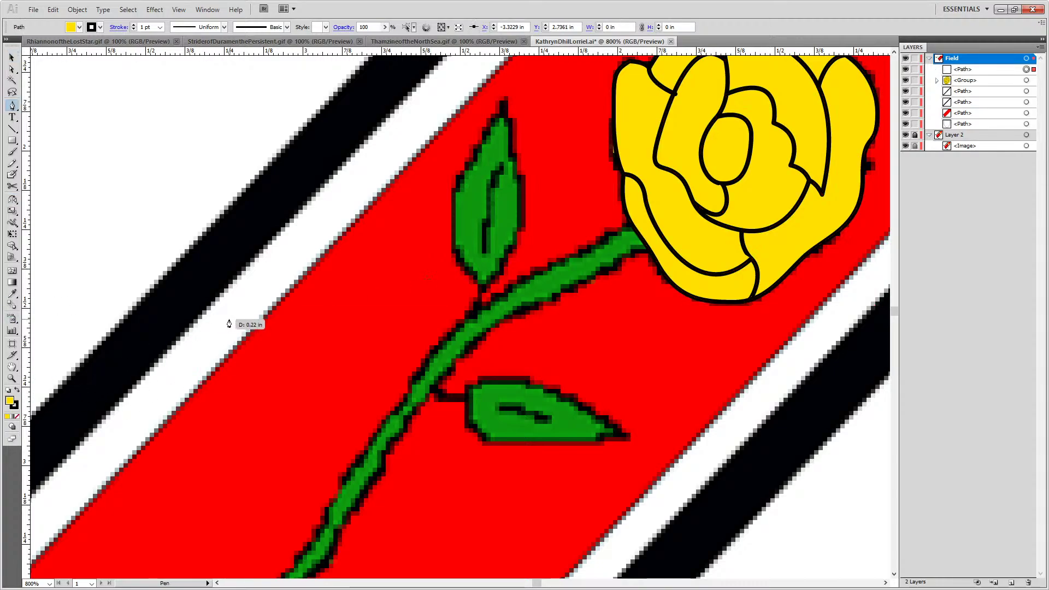
key("ctrl+z")
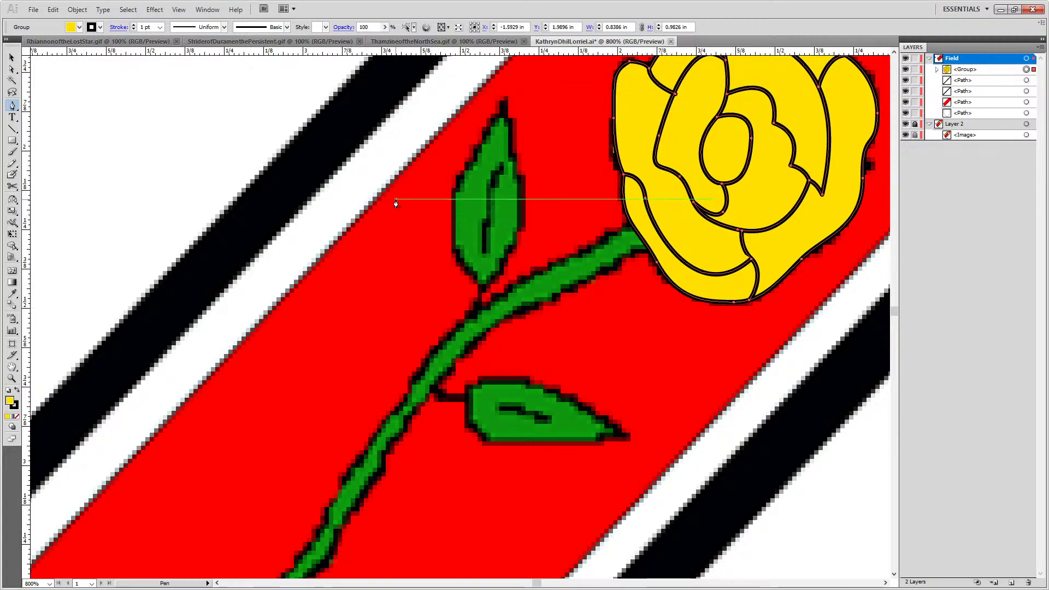
key("v")
left_click(270, 255)
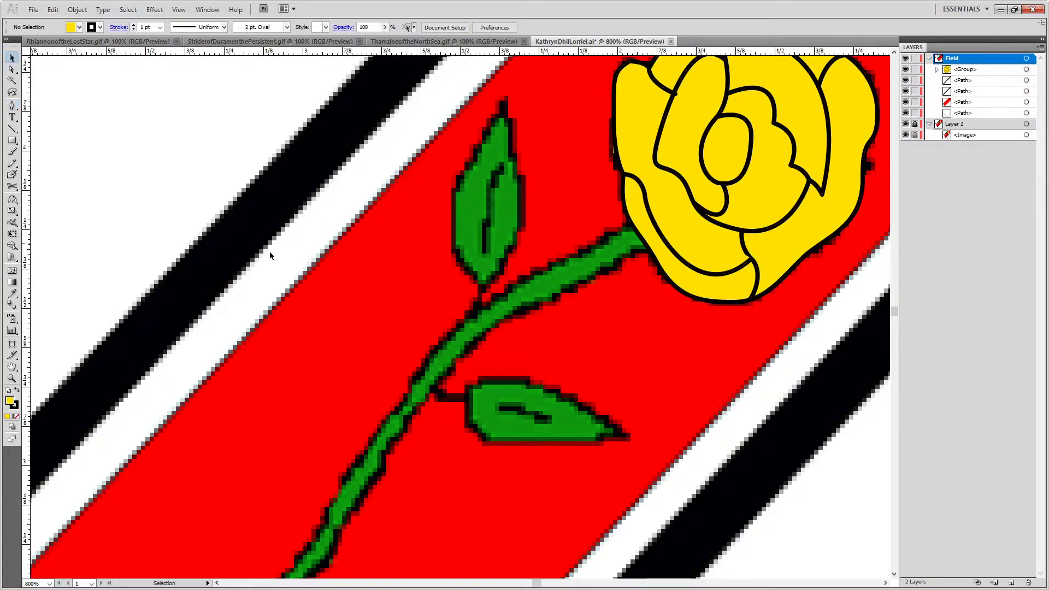
key("p")
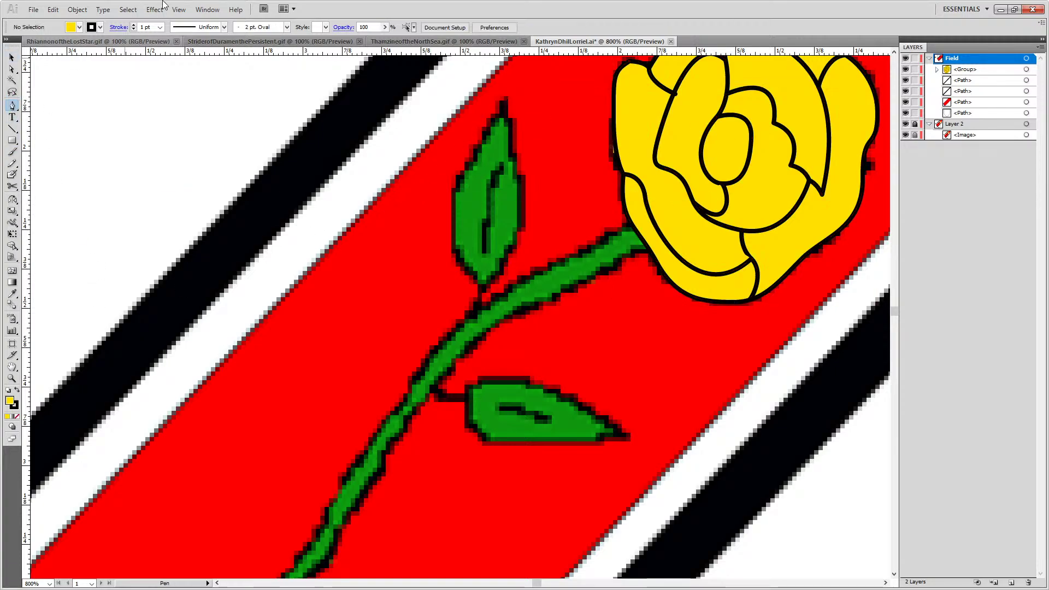
Set the stroke to round caps and bright green 00FF00
left_click(117, 27)
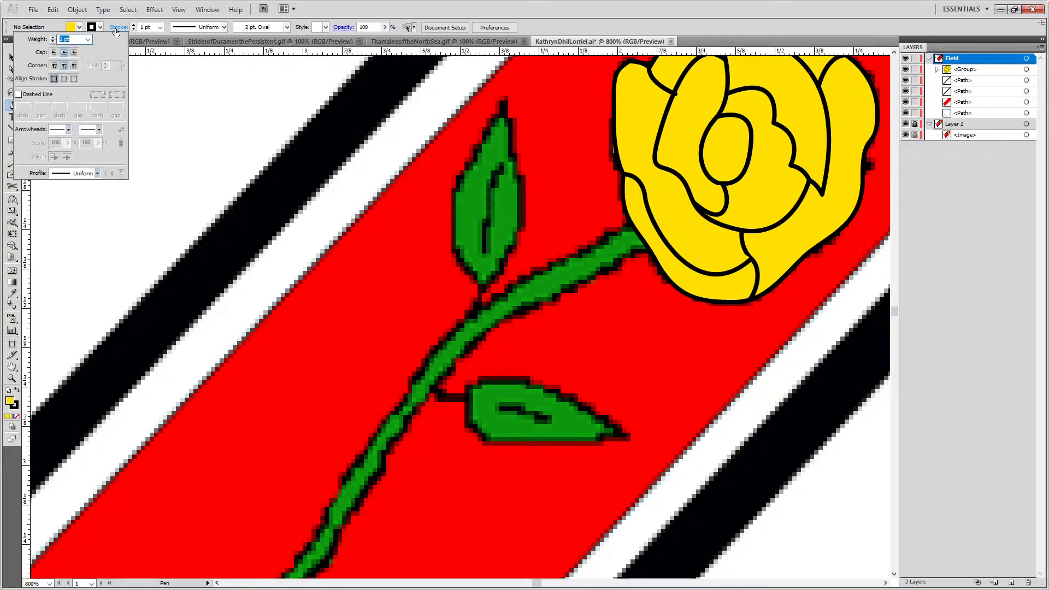
left_click(65, 53)
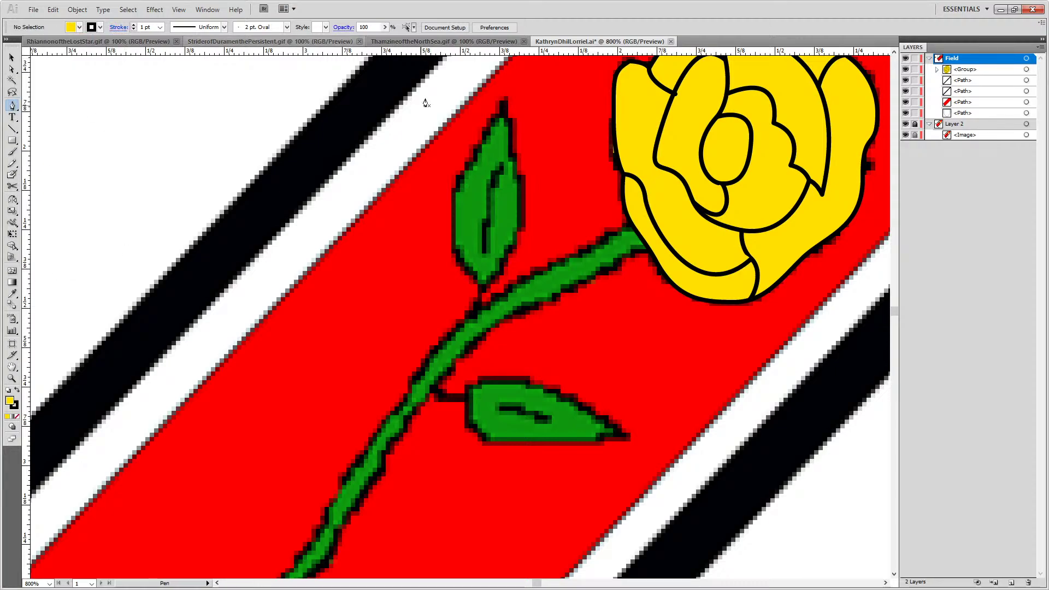
double_click(18, 407)
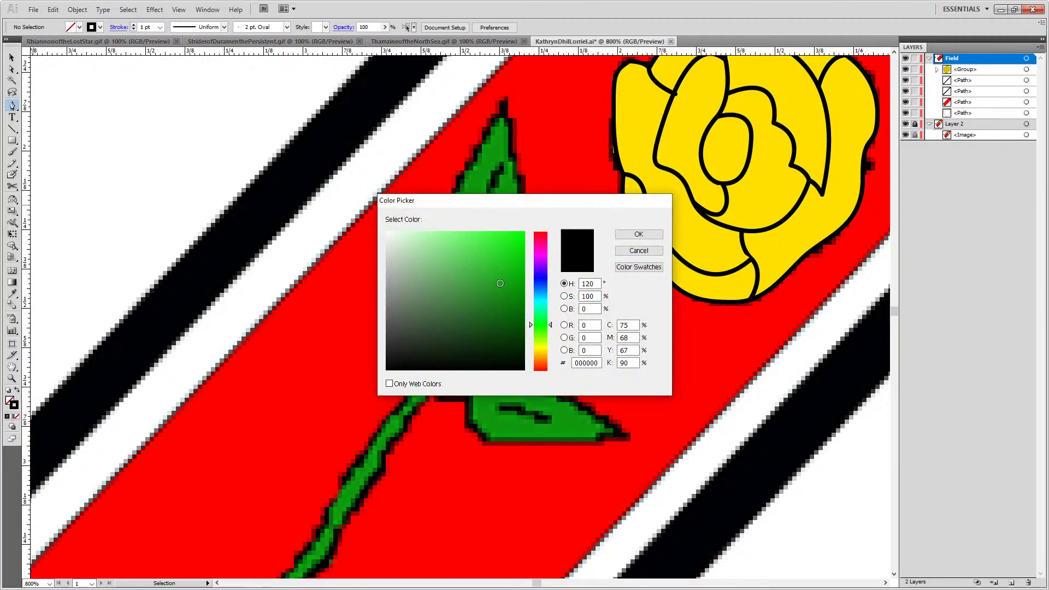
left_click_drag(500, 283, 539, 214)
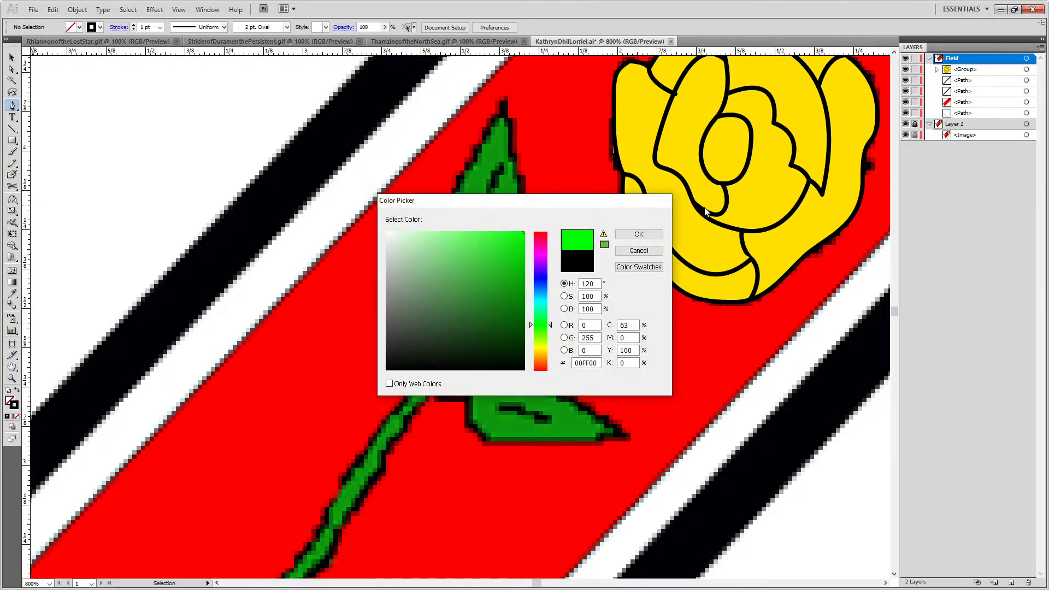
left_click(639, 235)
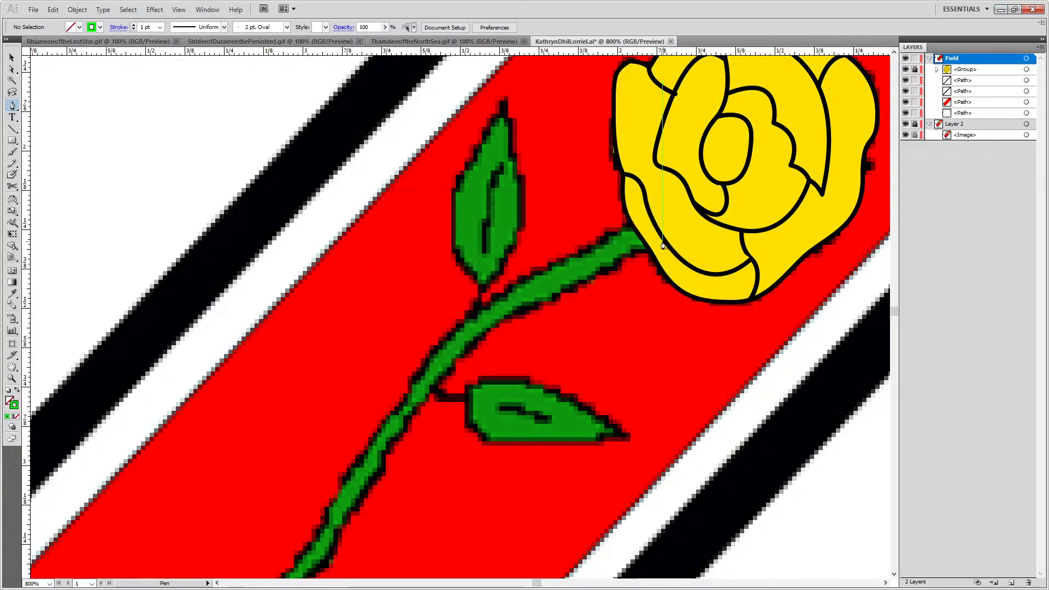
Trace the stem from the rose's base down to its tip and partway back up the other edge
left_click(647, 225)
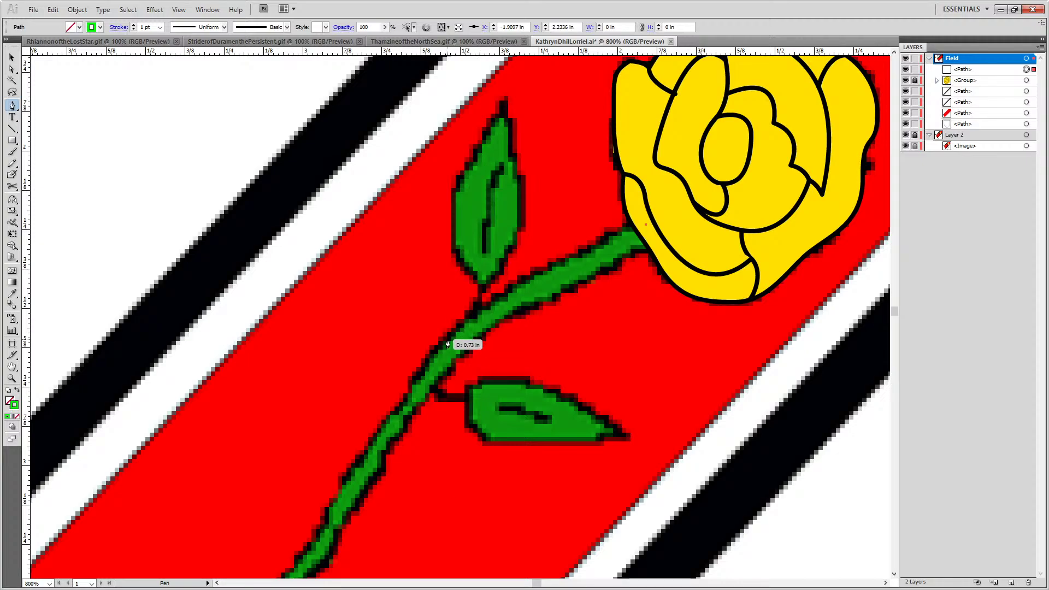
left_click_drag(425, 365, 510, 295)
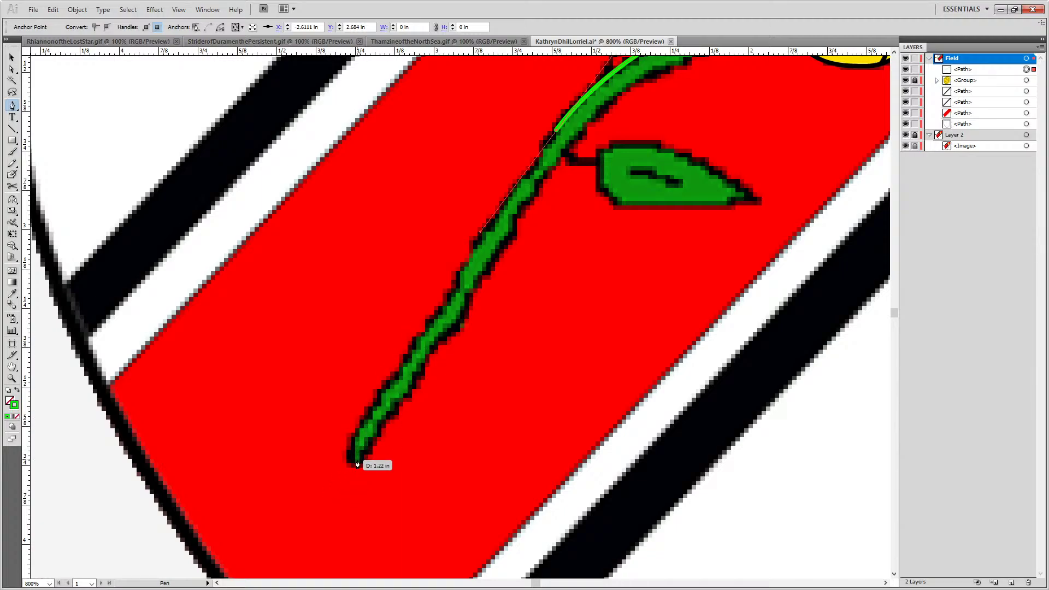
mouse_move(348, 456)
left_mouse_down()
mouse_move(369, 511)
mouse_move(306, 467)
mouse_move(318, 479)
left_mouse_up()
key("ctrl")
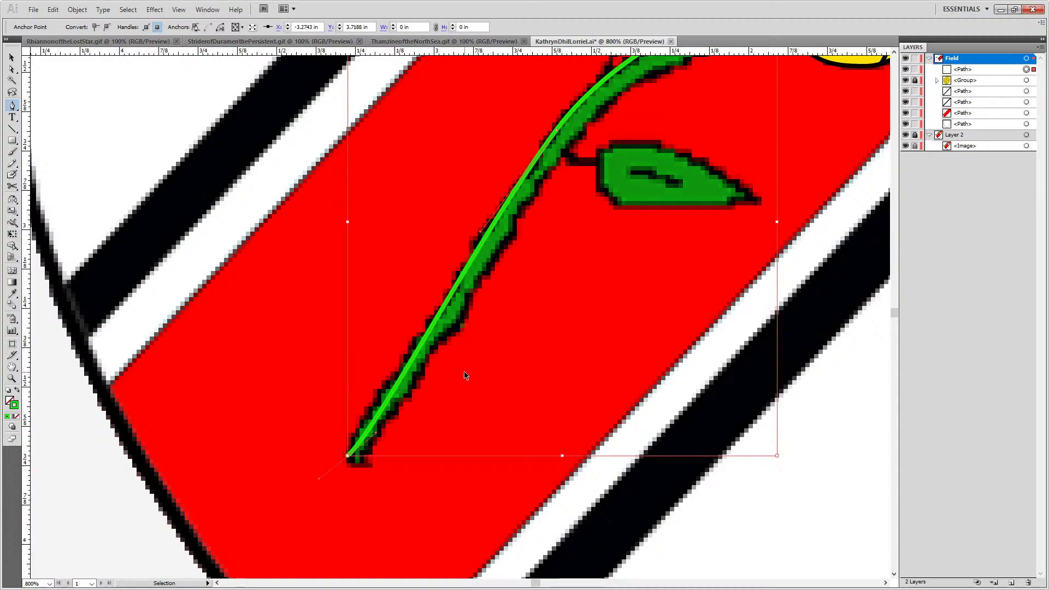
key("ctrl+z")
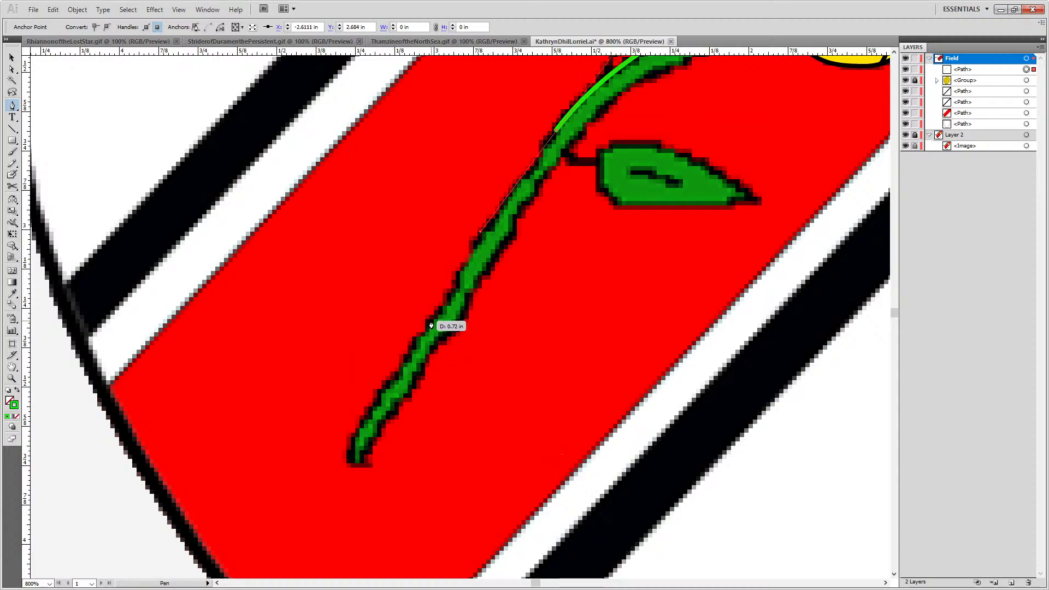
left_click_drag(431, 325, 378, 386)
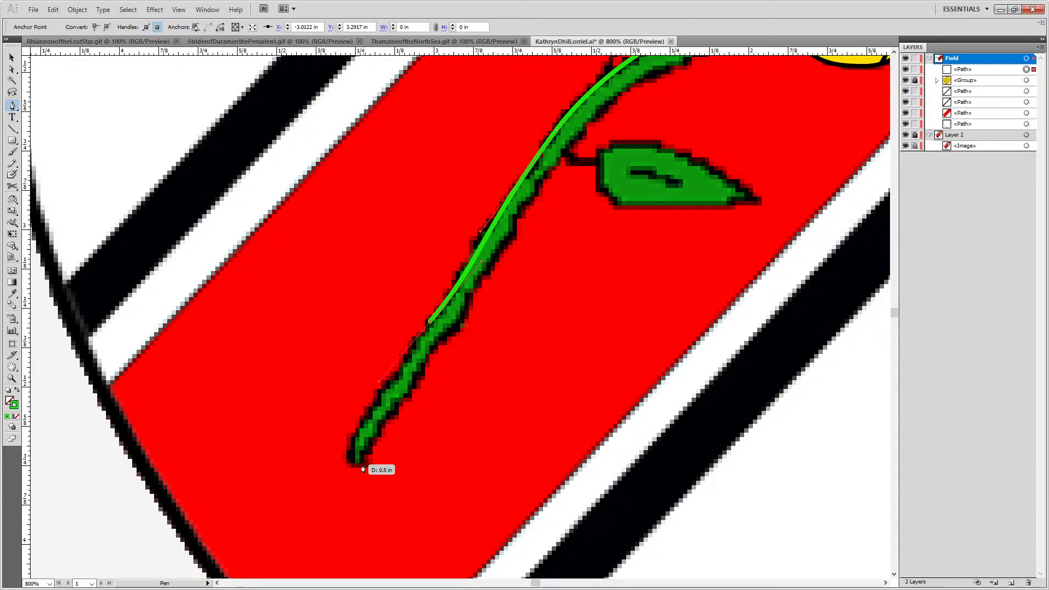
left_click(351, 466)
mouse_move(349, 478)
left_mouse_down()
mouse_move(371, 466)
mouse_move(380, 433)
left_mouse_up()
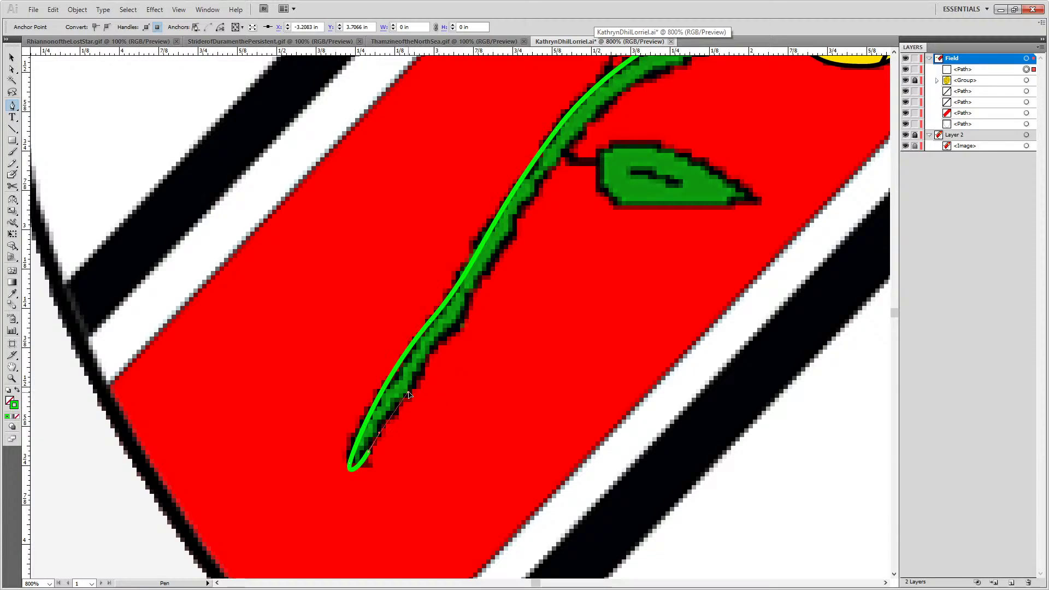
left_click_drag(421, 384, 420, 383)
left_click_drag(492, 318, 491, 315)
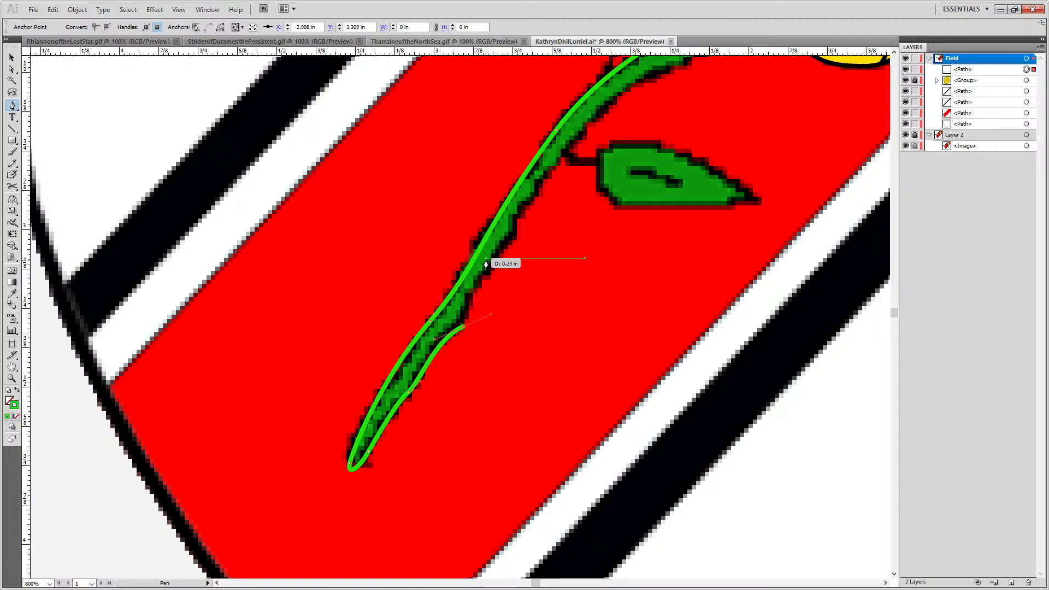
Try curving the stem toward the rose, undoing the misplaced stem points
left_click_drag(516, 216, 517, 216)
left_click_drag(548, 178, 426, 298)
key("ctrl+z")
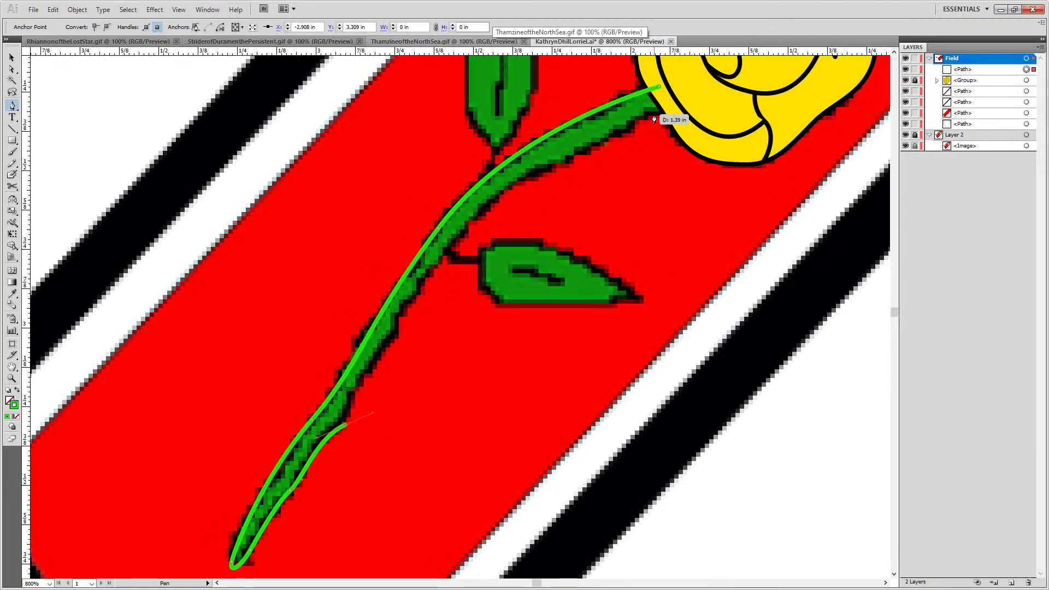
left_click_drag(672, 109, 983, 94)
key("ctrl+minus")
key("ctrl+minus")
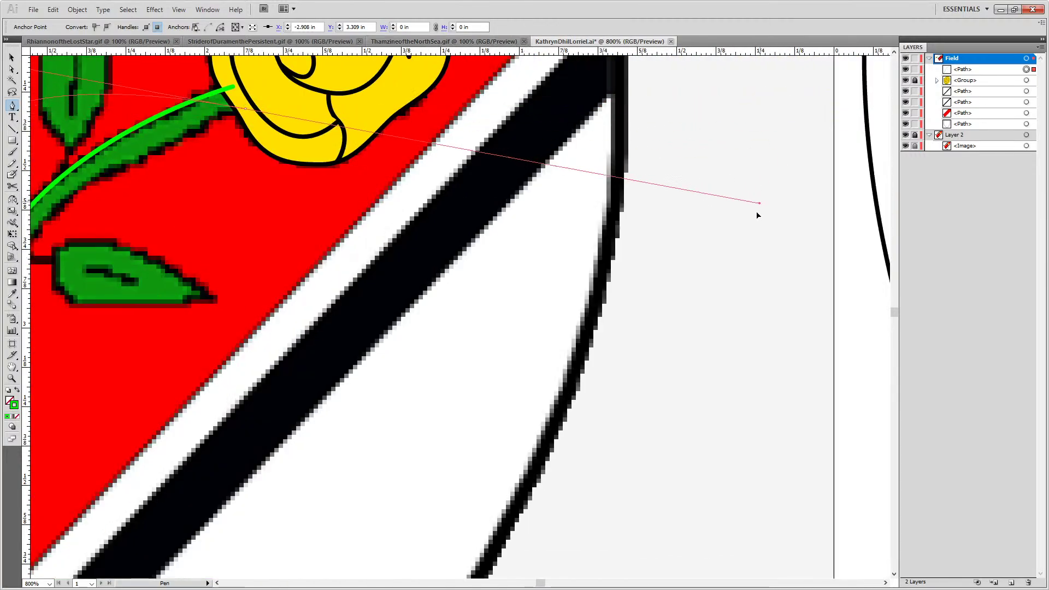
left_click_drag(496, 195, 677, 102)
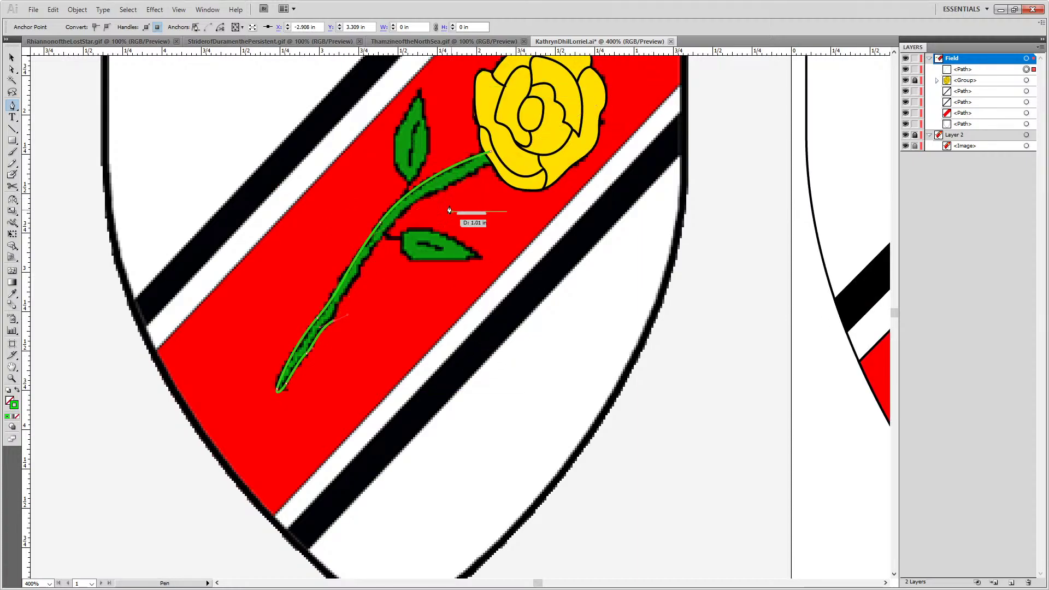
scroll(350, 295, "up", 3)
scroll(351, 295, "up", 1)
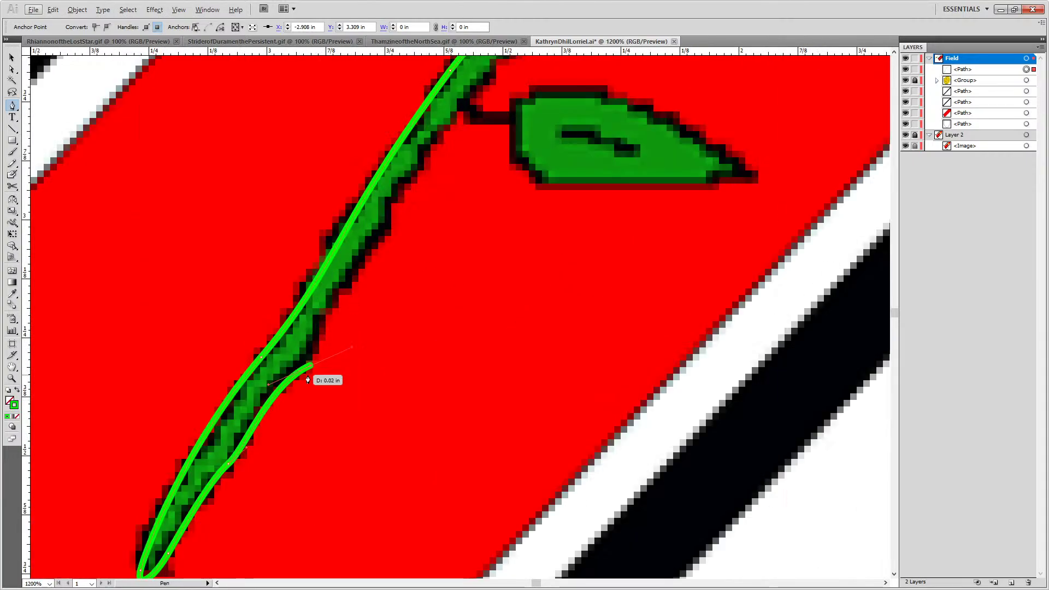
key("ctrl+z")
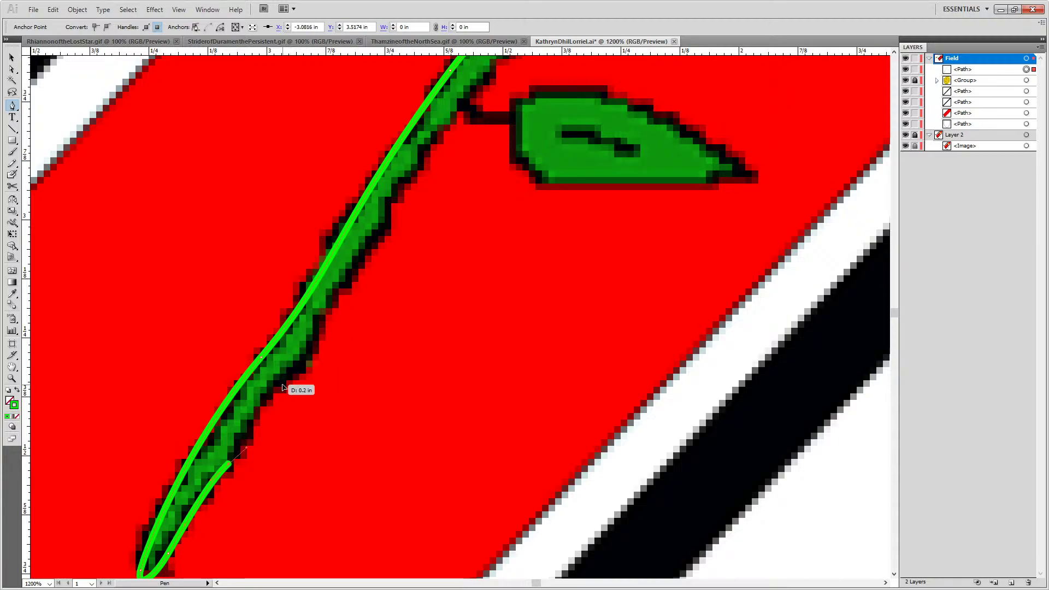
Continue the stem outline with curved points up past the leaf to the rose
left_click_drag(282, 384, 315, 378)
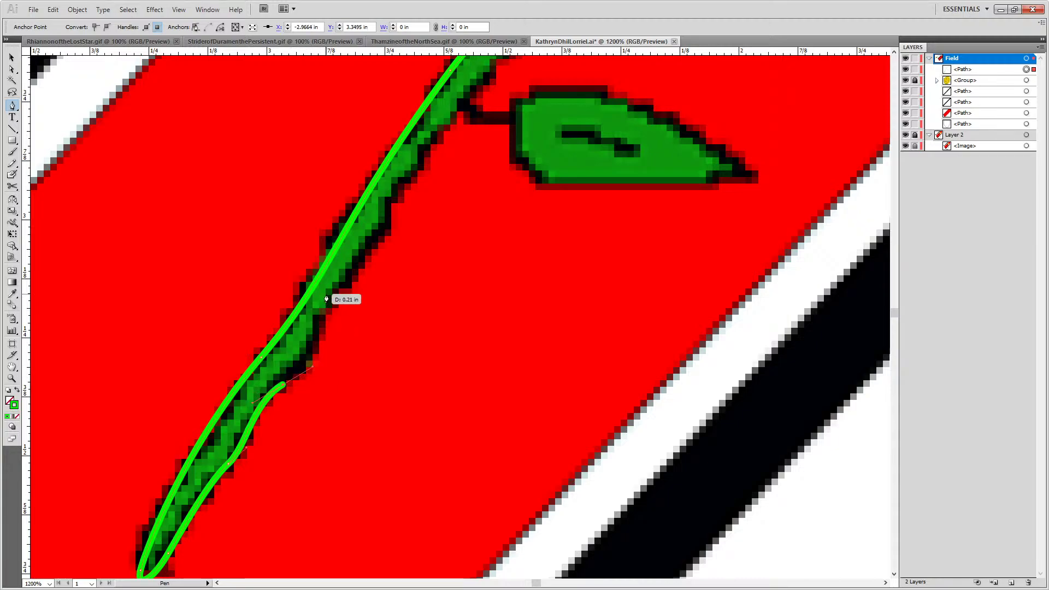
left_click_drag(322, 312, 339, 284)
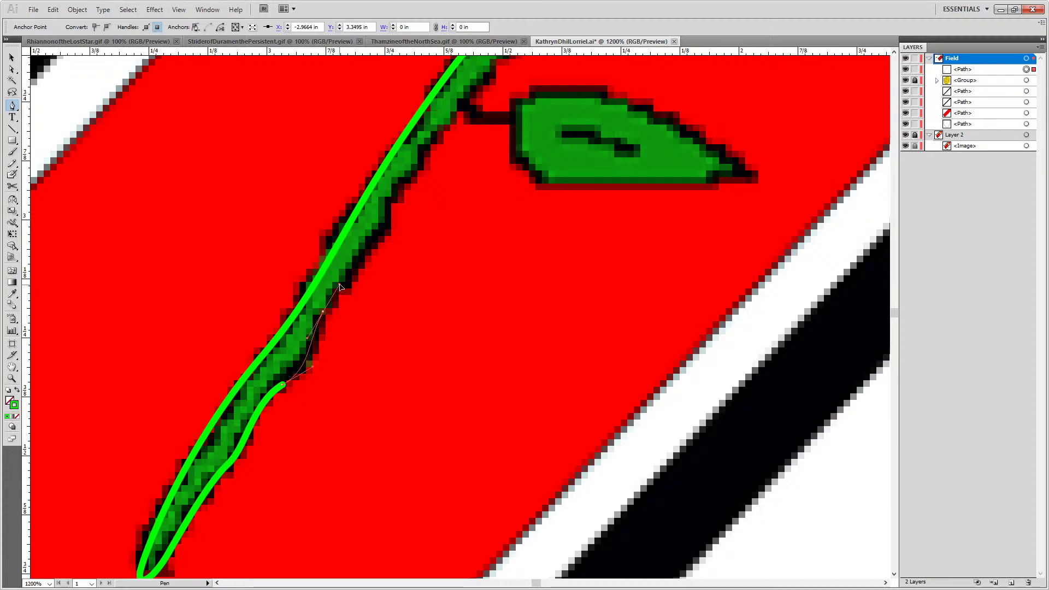
scroll(379, 286, "up", 2)
left_click_drag(387, 244, 377, 272)
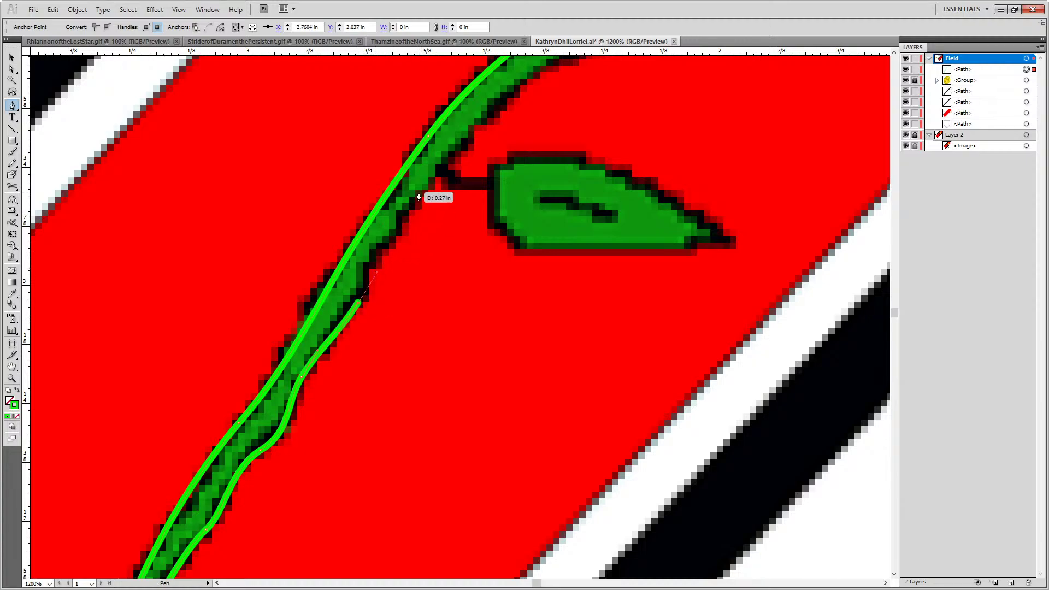
left_click_drag(397, 223, 242, 376)
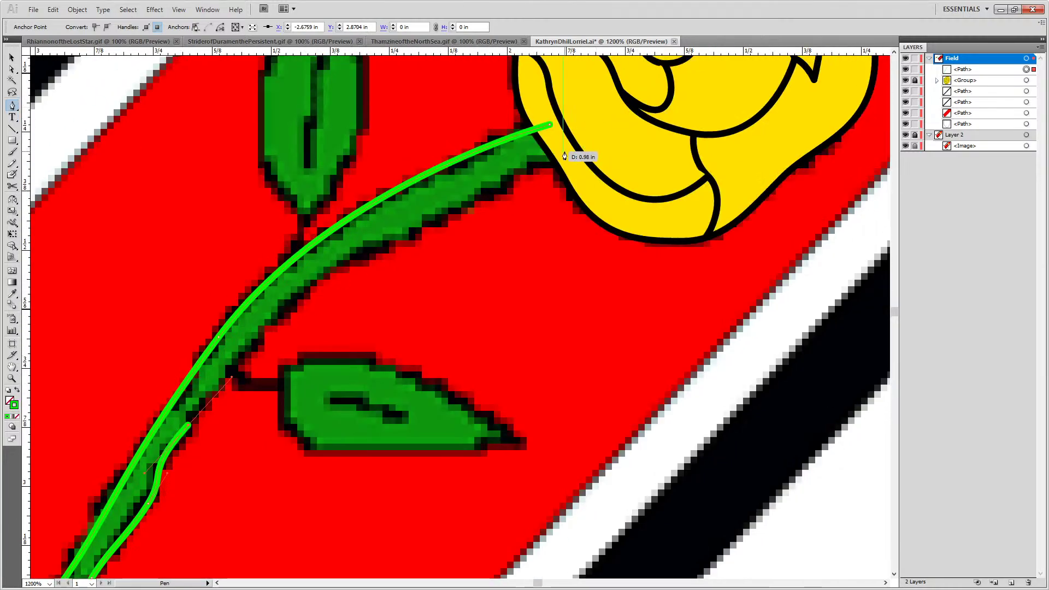
left_click_drag(565, 157, 716, 182)
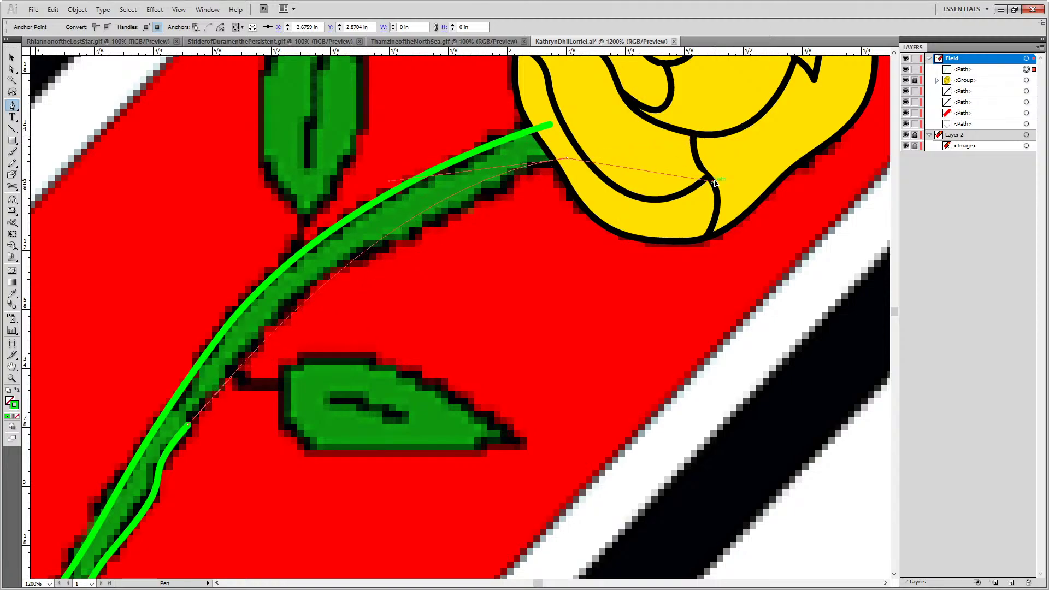
Trace the stem's other edge back up and close the outline where it meets the rose
key("ctrl+minus")
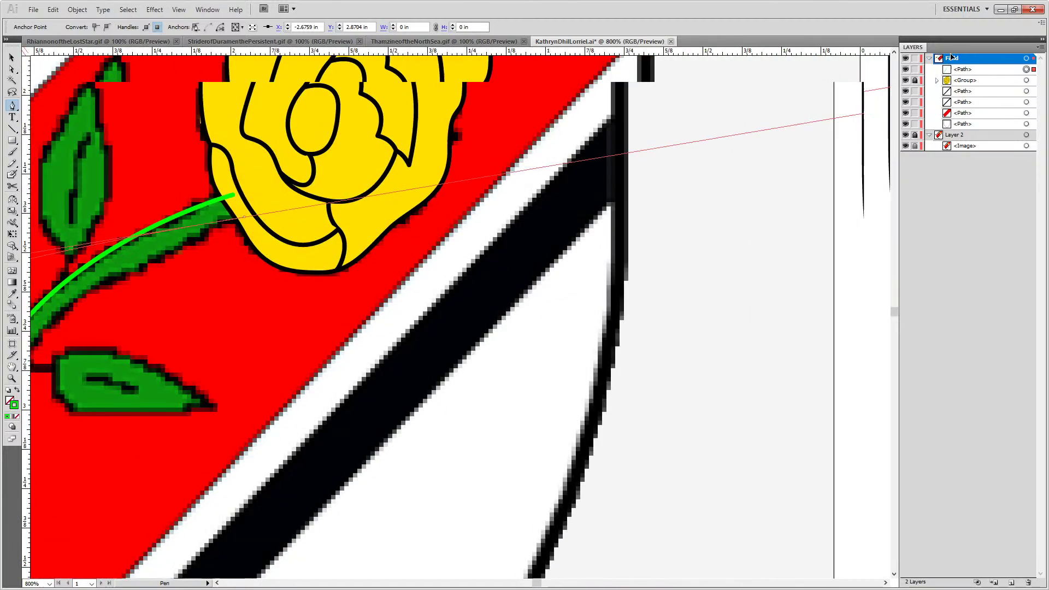
scroll(469, 311, "left", 5)
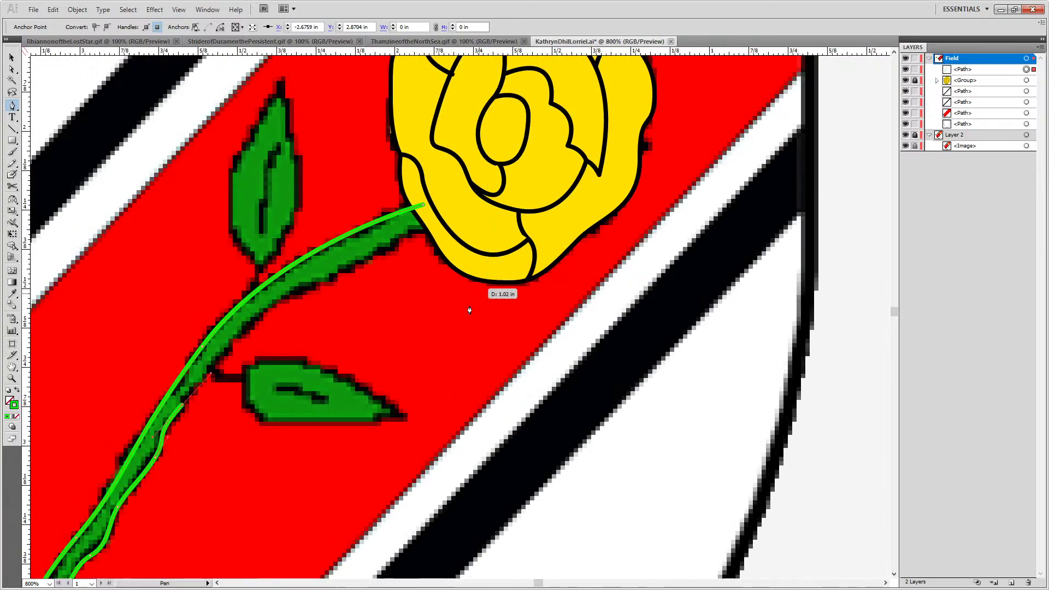
scroll(470, 311, "up", 2)
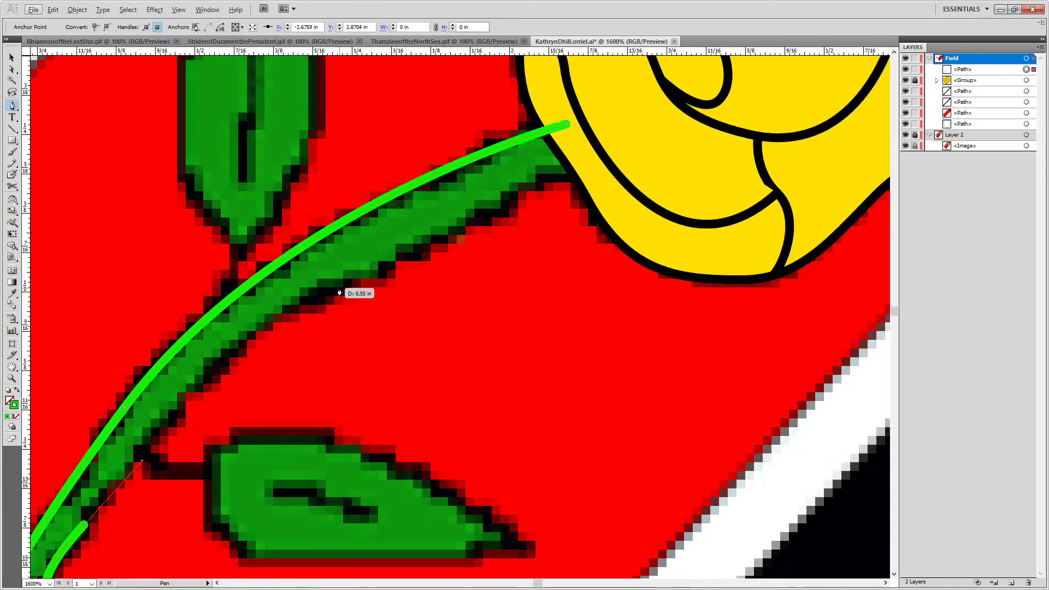
left_click_drag(340, 288, 474, 239)
left_click_drag(521, 186, 672, 145)
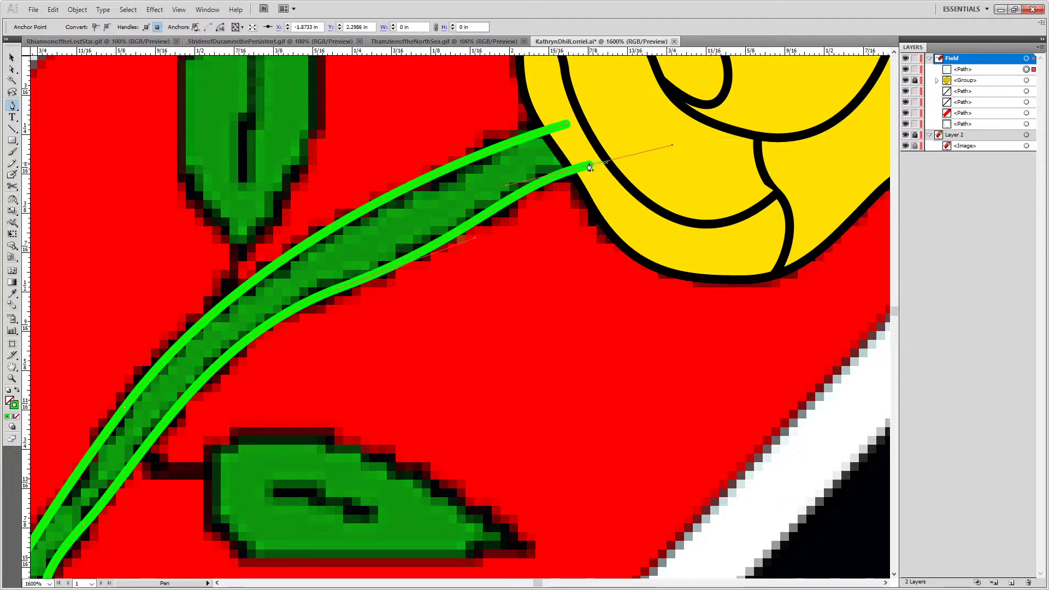
left_click_drag(589, 169, 566, 129)
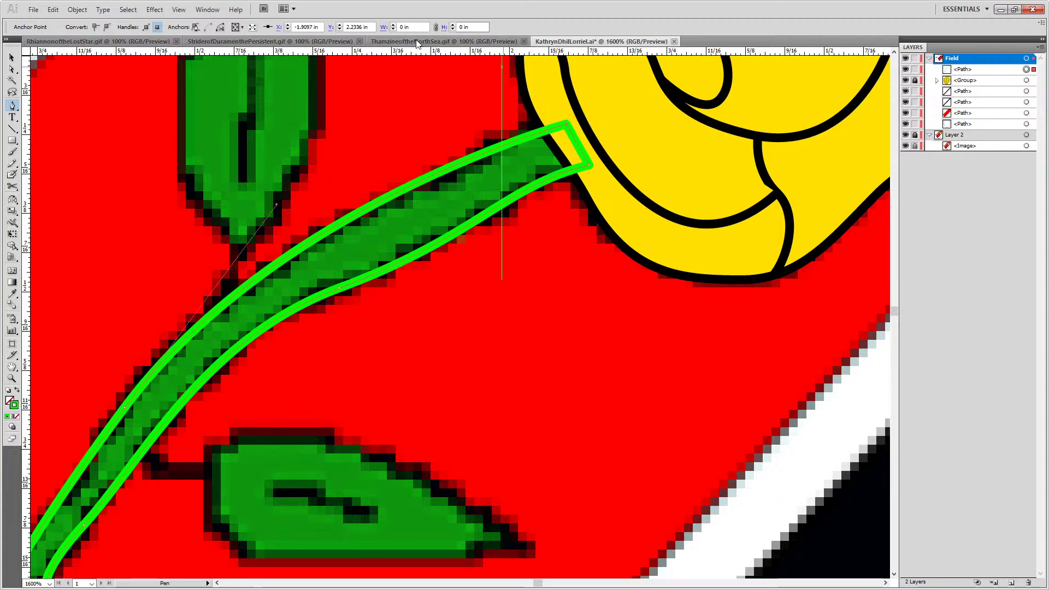
Begin outlining the upper leaf from its tip down its left side
key("i")
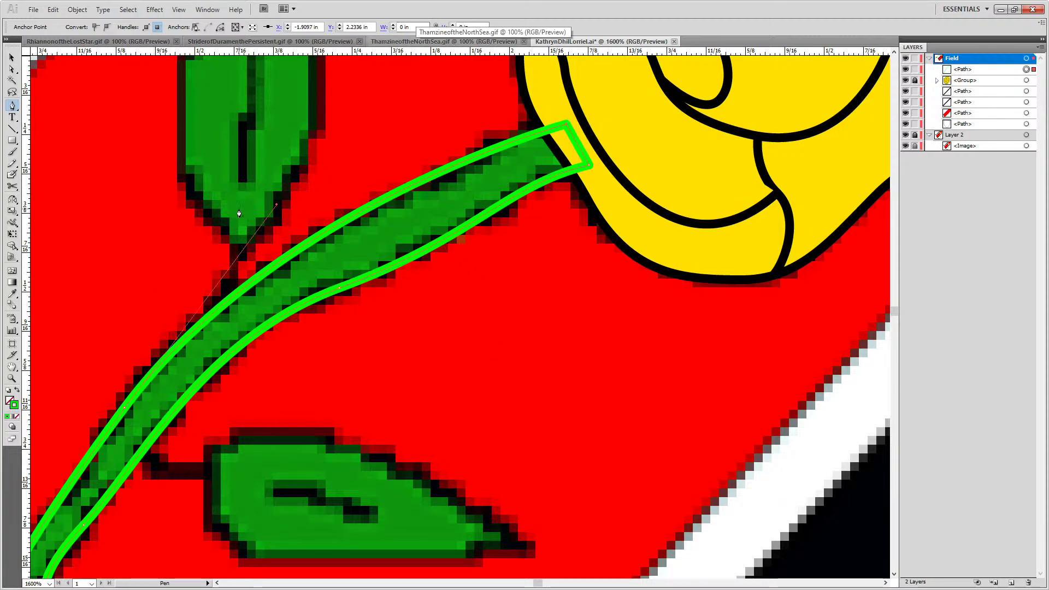
key("o")
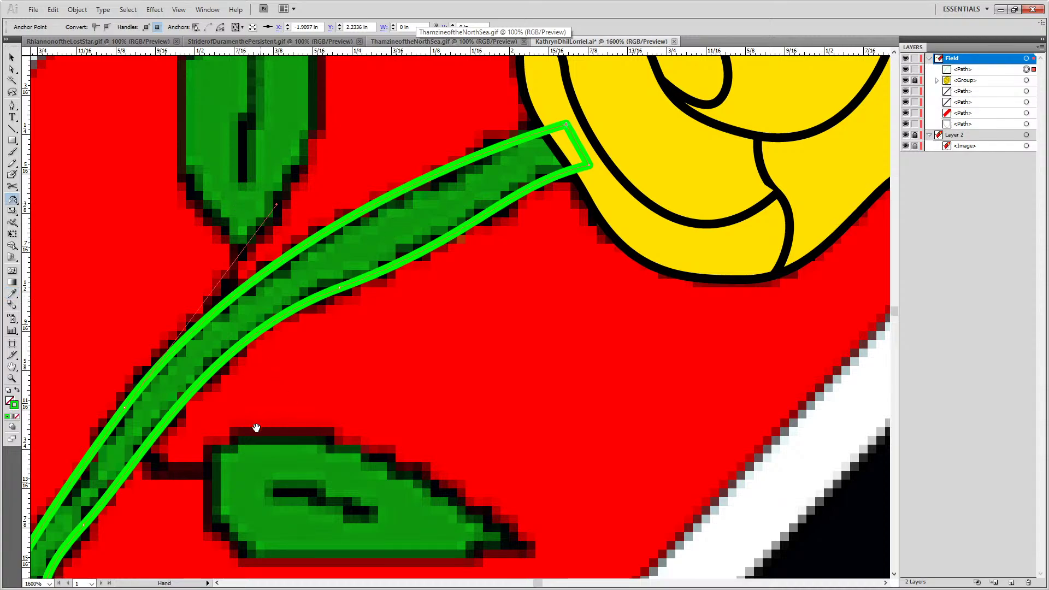
left_click_drag(191, 312, 257, 492)
scroll(318, 382, "up", 1)
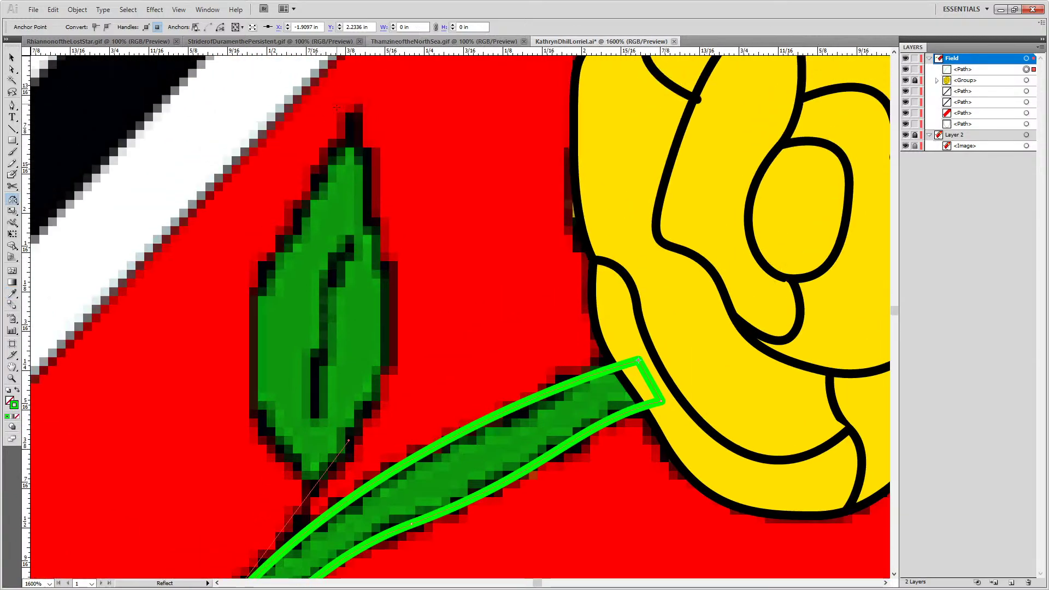
key("p")
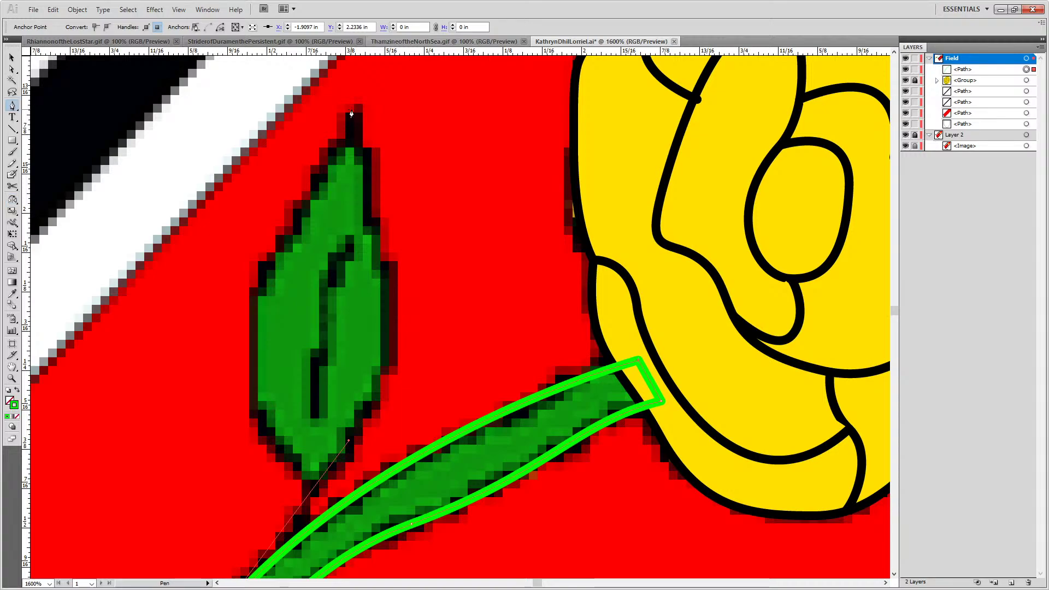
left_click(358, 112)
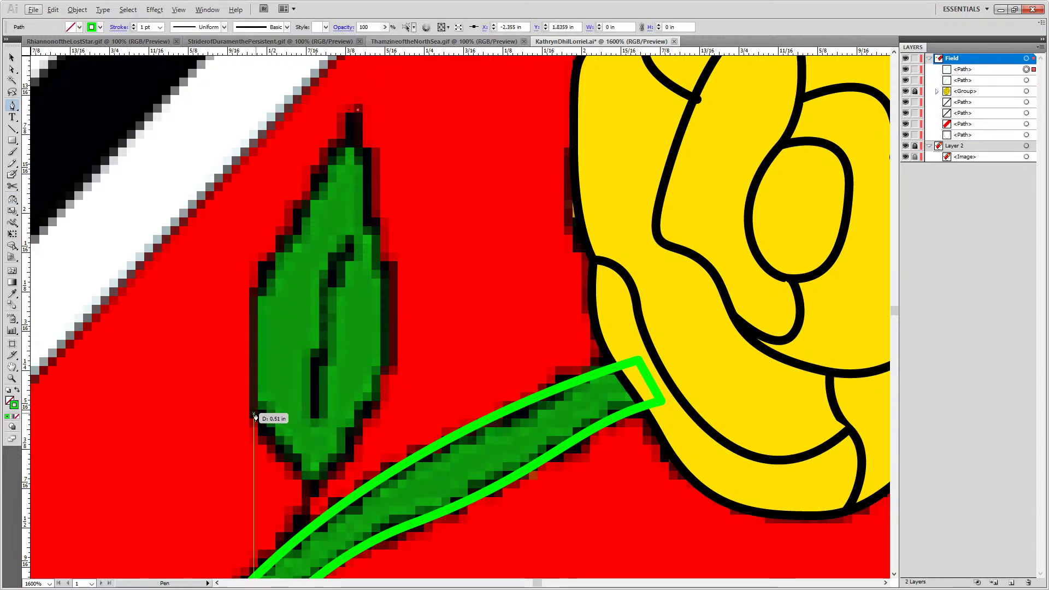
left_click_drag(253, 412, 262, 544)
scroll(262, 541, "down", 10)
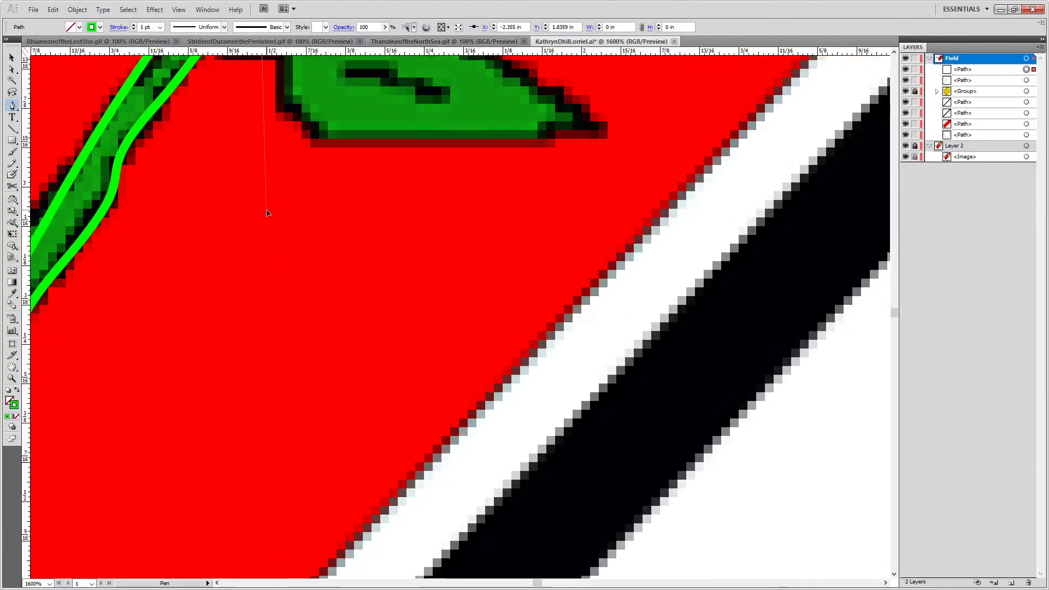
scroll(267, 213, "down", 2)
scroll(273, 210, "up", 3)
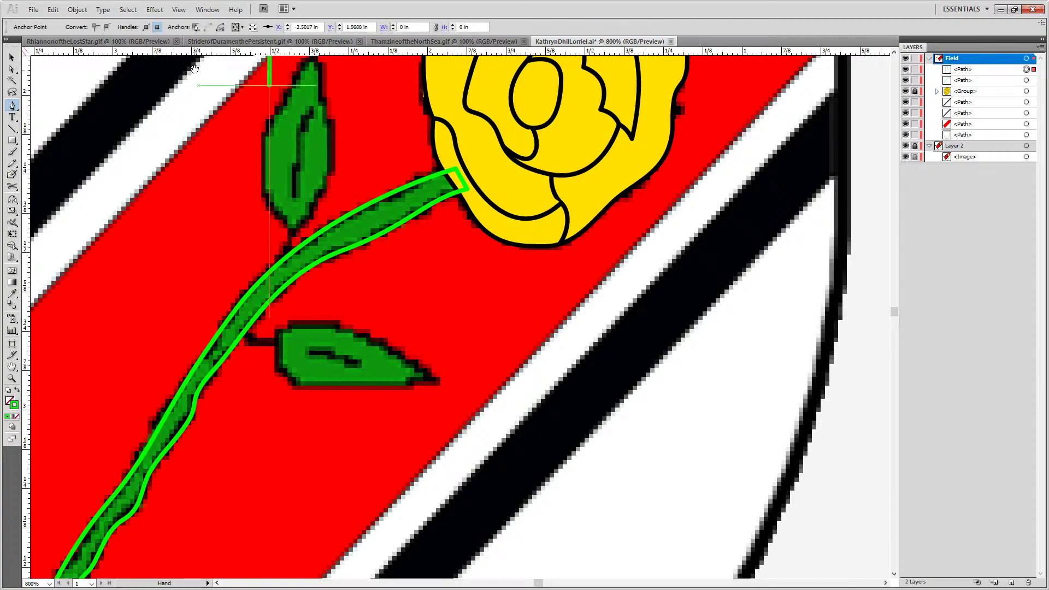
left_click_drag(204, 88, 251, 211)
Redraw the upper leaf as a closed curved shape from tip to base and back, then adjust the tip anchor
left_click(360, 163)
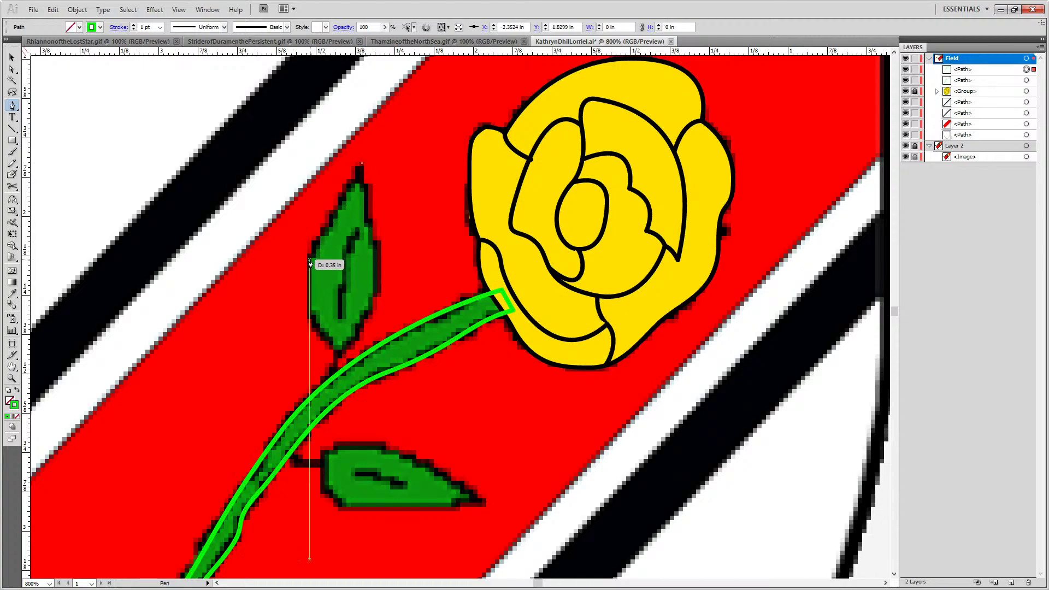
left_click_drag(309, 257, 312, 287)
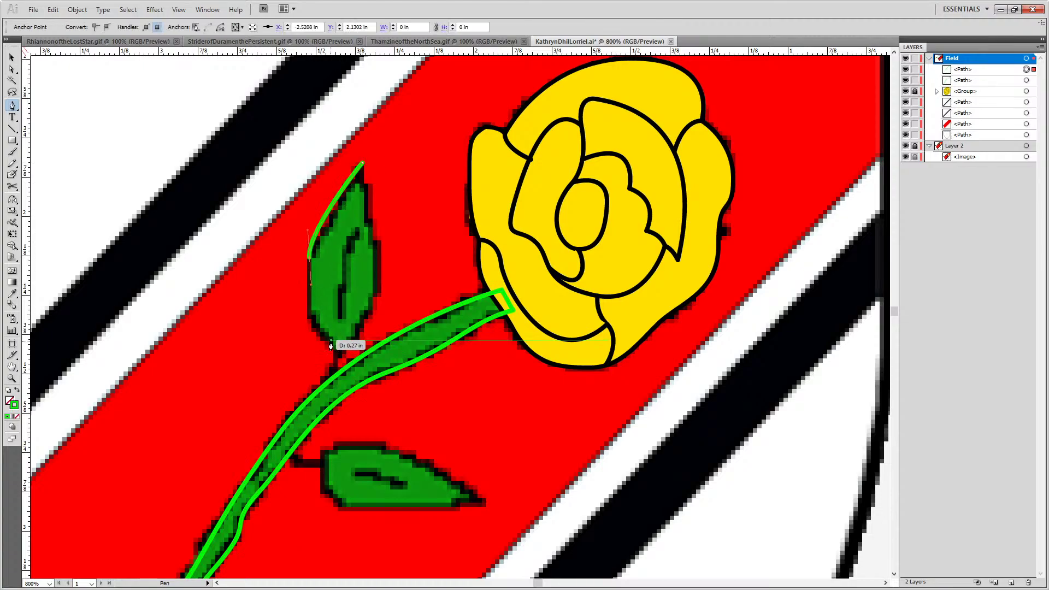
left_click_drag(369, 369, 382, 399)
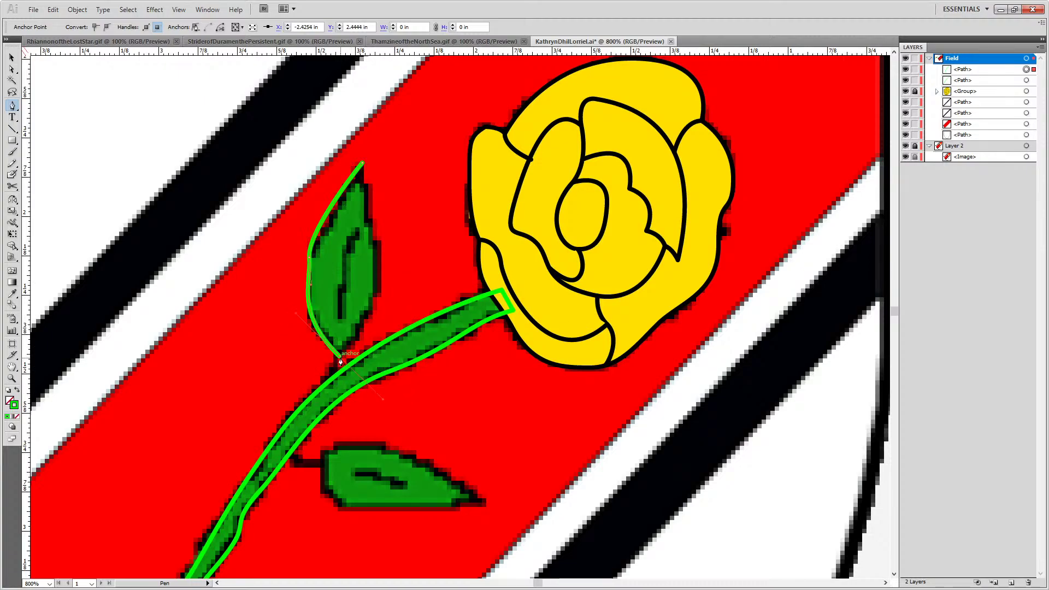
left_click_drag(340, 357, 373, 204)
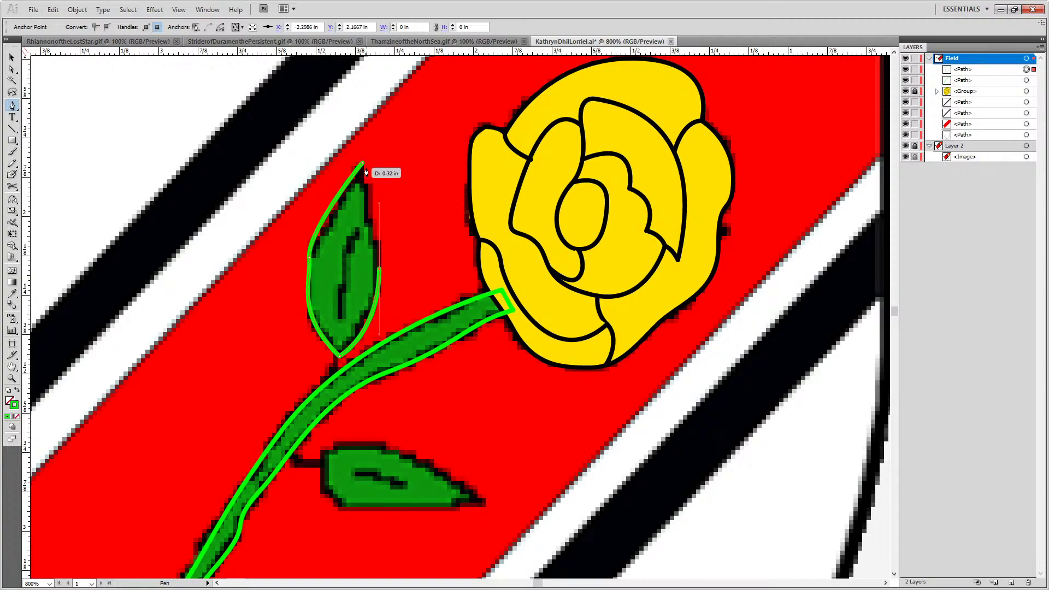
left_click_drag(363, 164, 376, 125)
key("a")
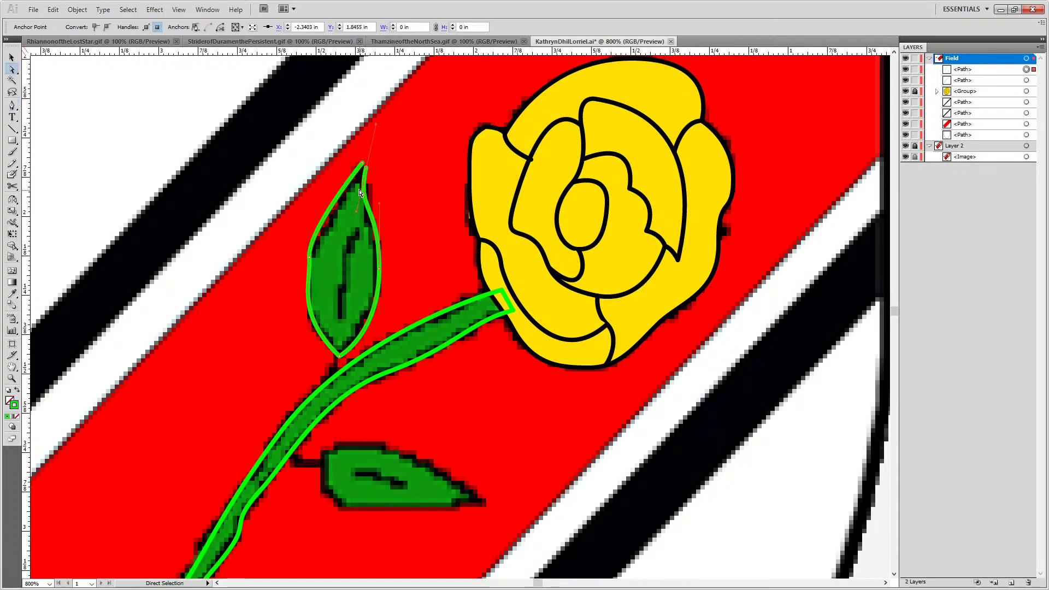
left_click_drag(367, 174, 393, 174)
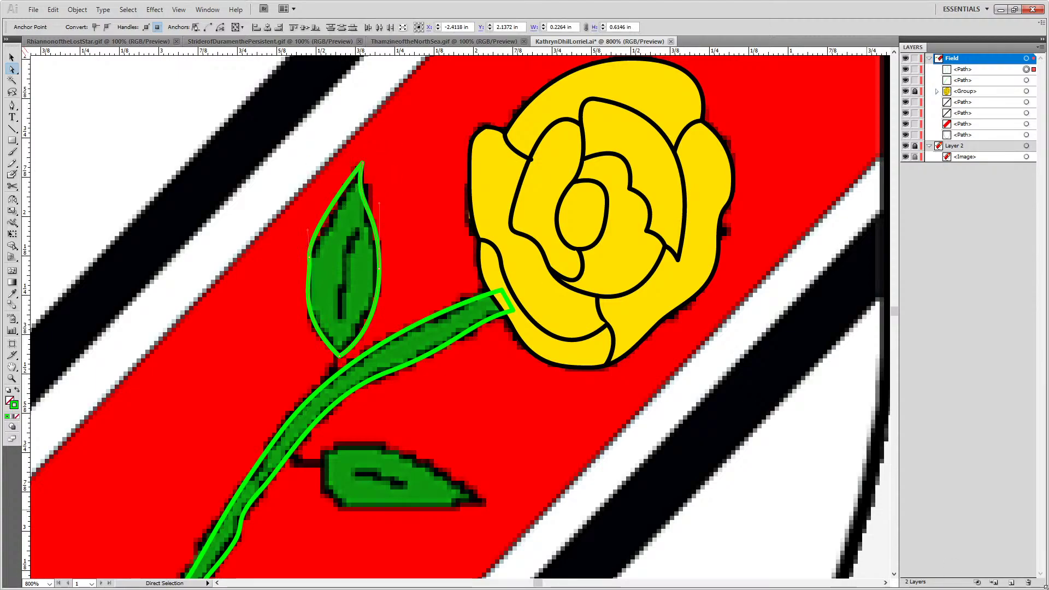
left_click(361, 164)
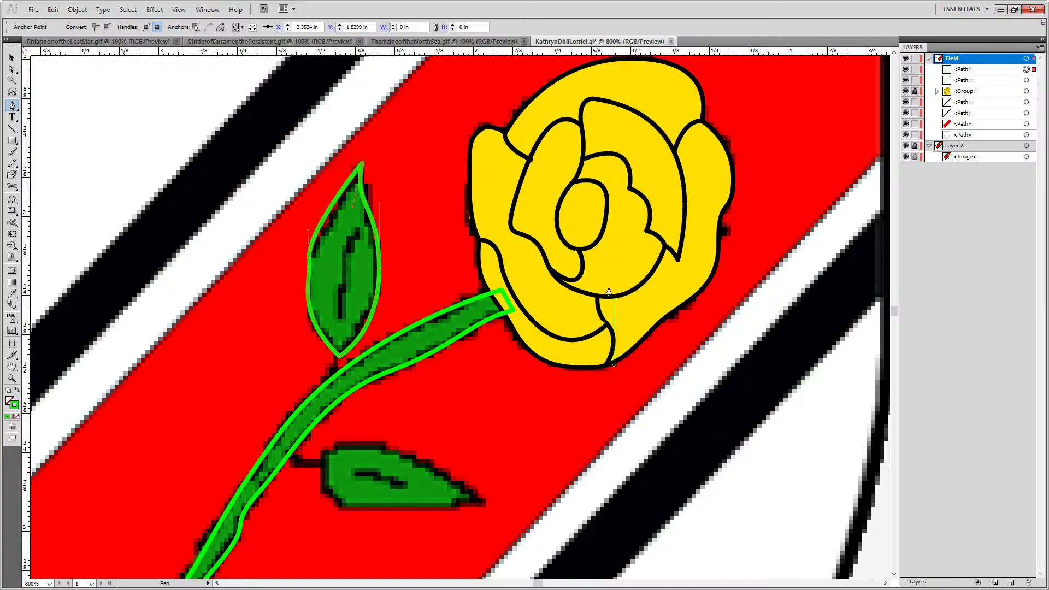
Draw the curve along the upper leaf's central vein
key("p")
mouse_move(358, 235)
left_mouse_down()
mouse_move(356, 344)
mouse_move(341, 322)
mouse_move(364, 362)
left_mouse_up()
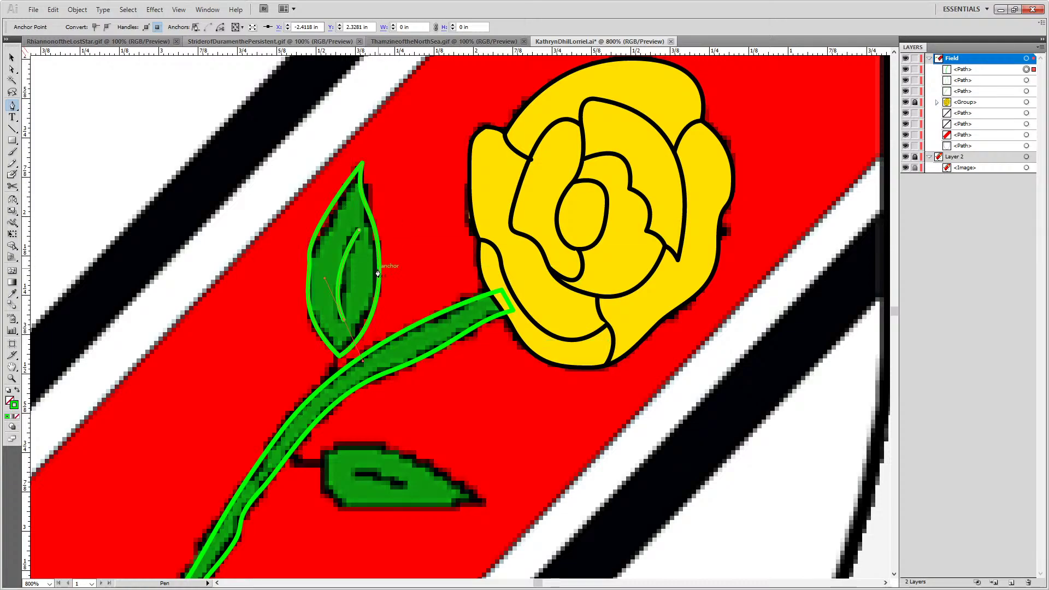
scroll(346, 330, "up", 2)
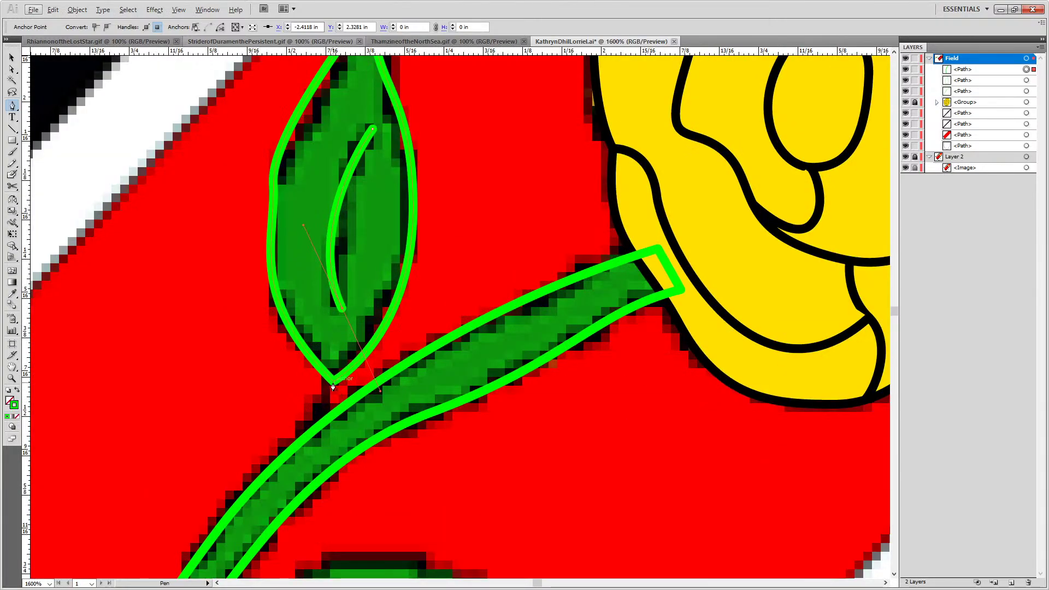
left_click(332, 387)
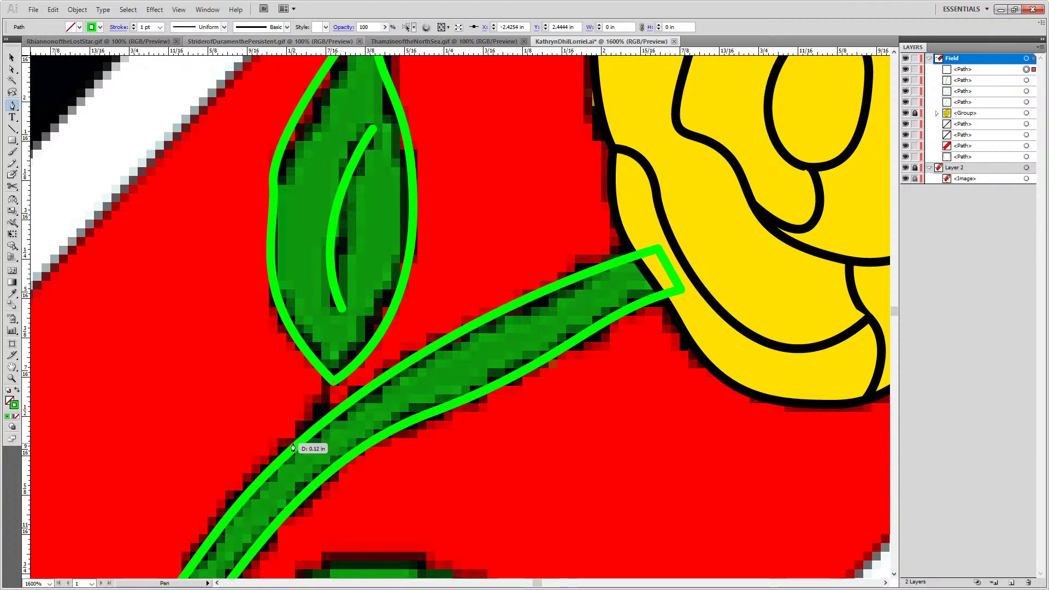
Draw a short stalk from the leaf base to the stem and nudge the leaf-stem junction anchor
left_click_drag(292, 448, 265, 469)
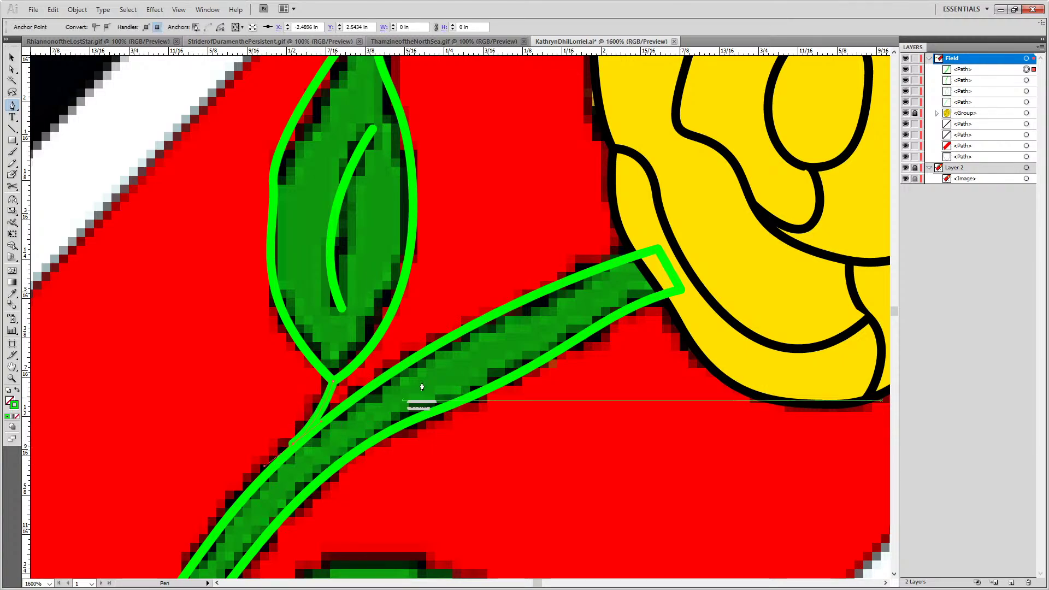
key("a")
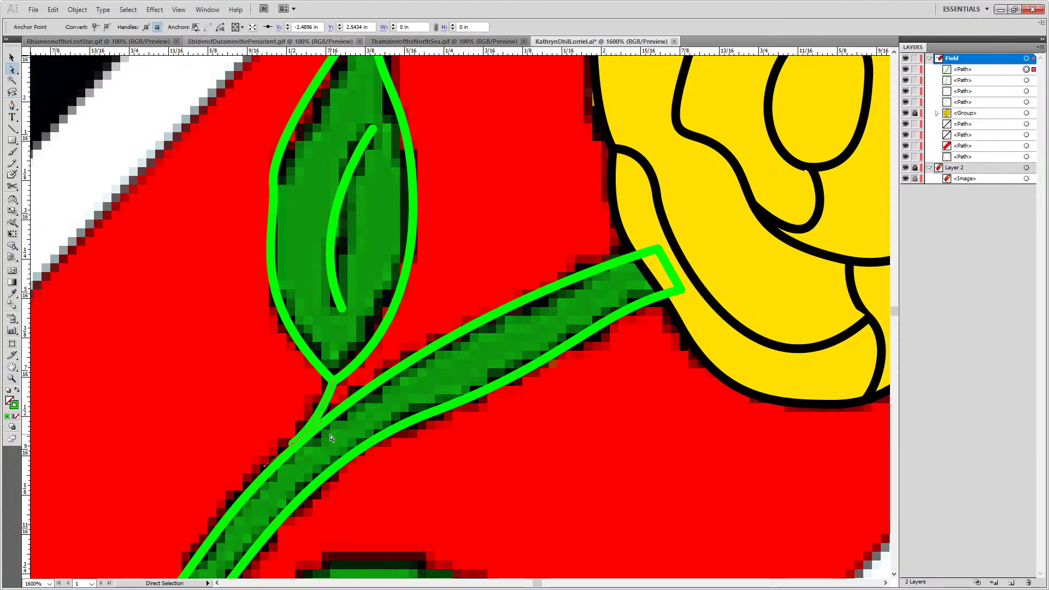
left_click(293, 445)
left_click_drag(293, 448, 295, 449)
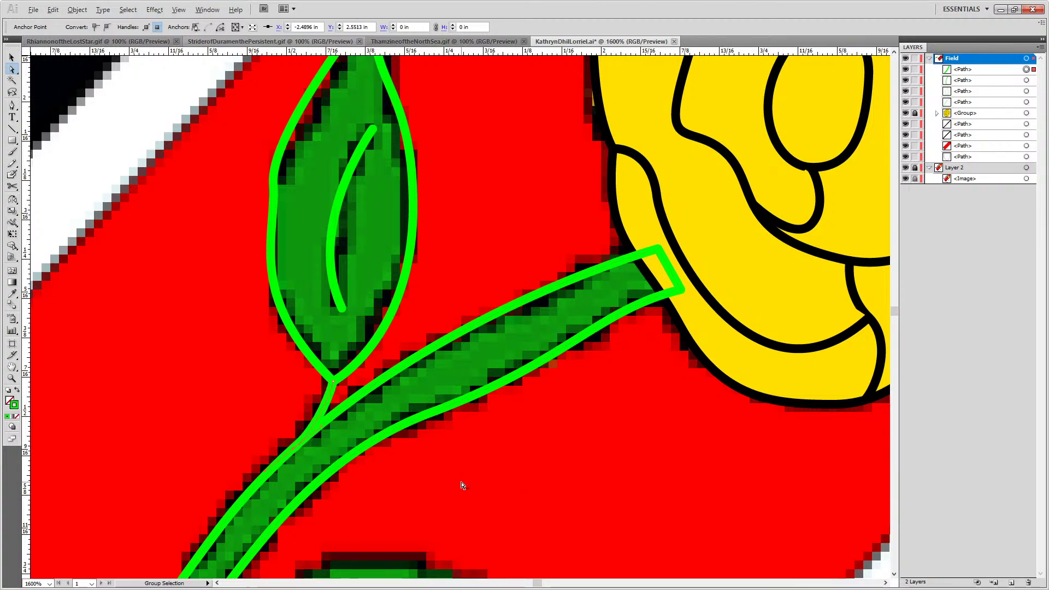
scroll(463, 485, "down", 2)
left_click(486, 487)
left_click_drag(446, 494, 380, 346)
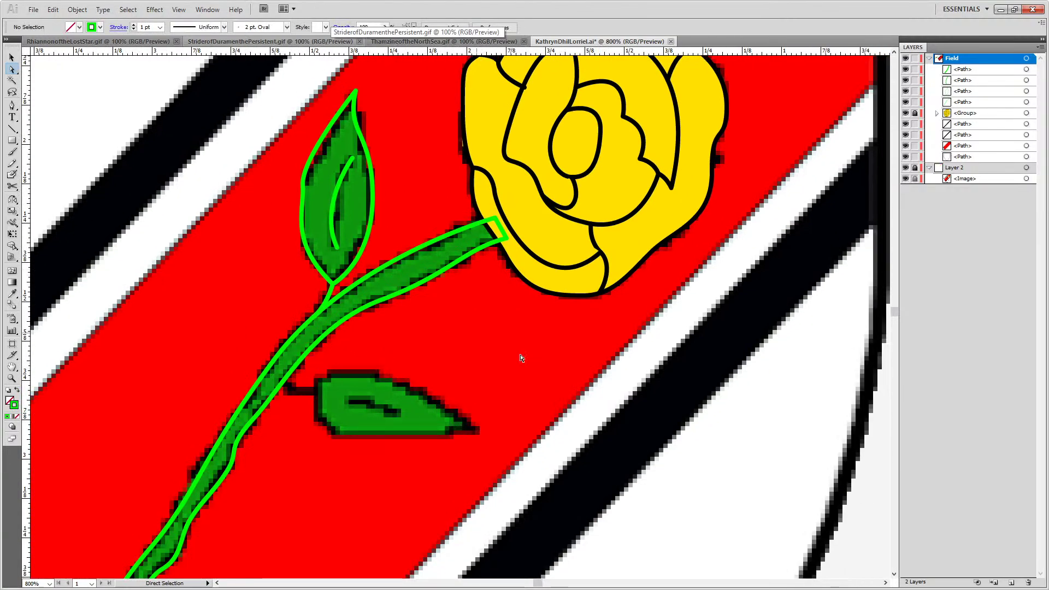
Zoom in and trace the lower leaf's closed outline with the Pen tool
scroll(349, 389, "up", 2)
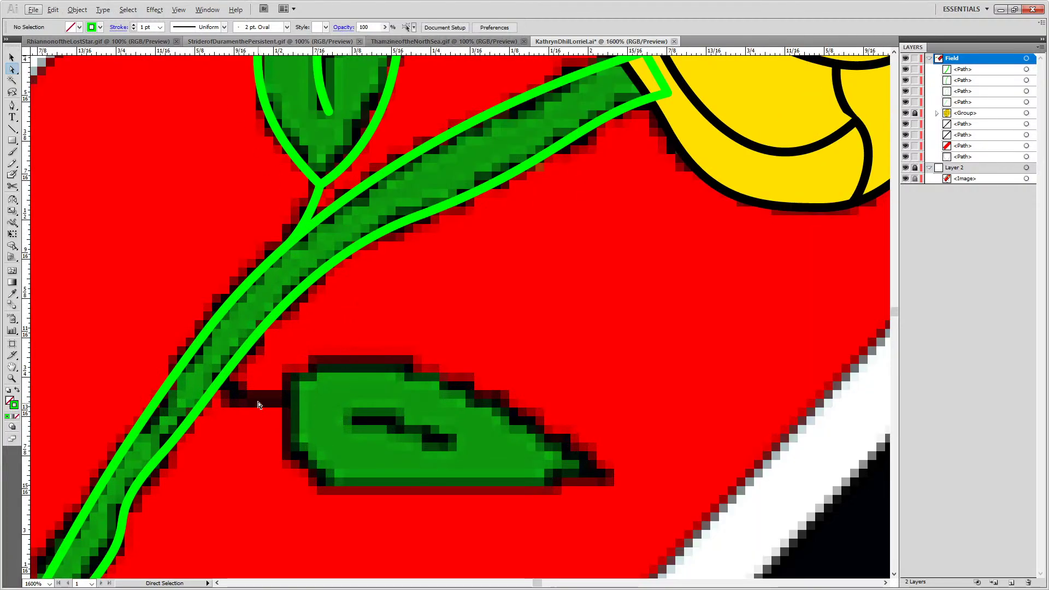
key("o")
key("Escape")
key("Escape")
key("o")
key("p")
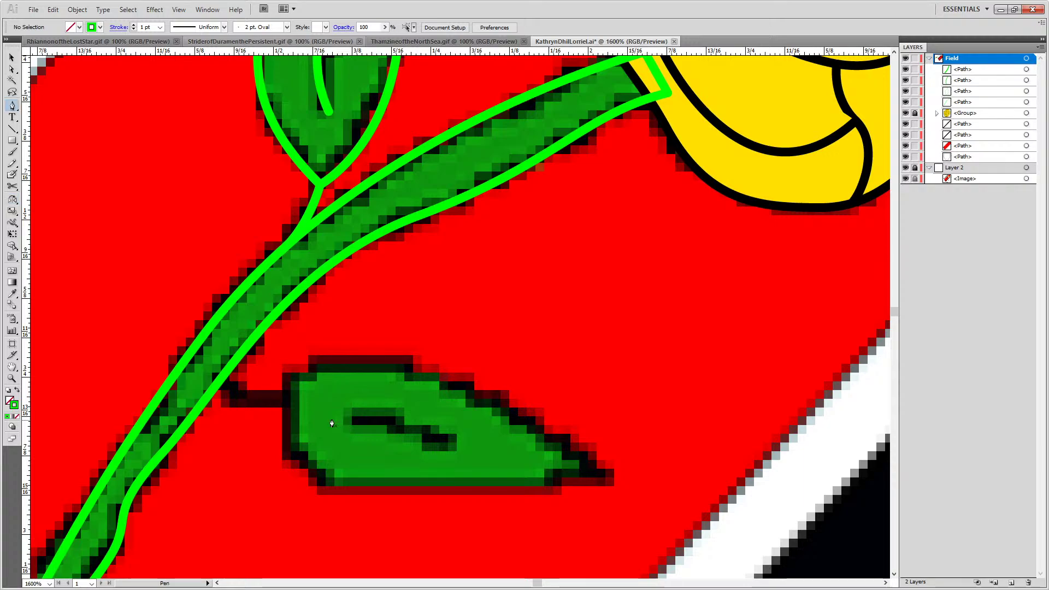
left_click(286, 401)
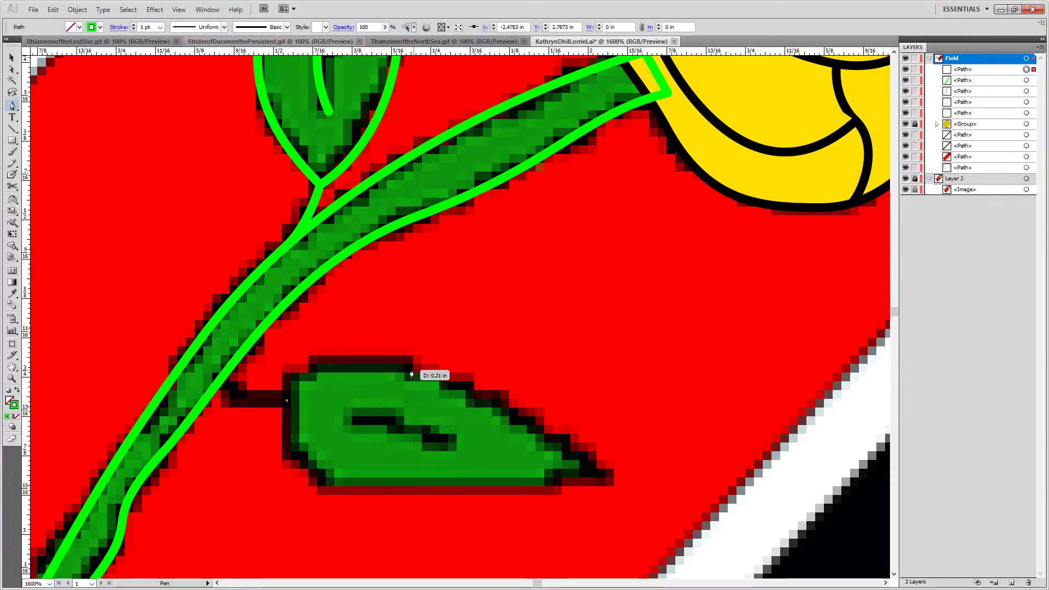
mouse_move(404, 369)
left_mouse_down()
mouse_move(502, 397)
mouse_move(494, 389)
left_mouse_up()
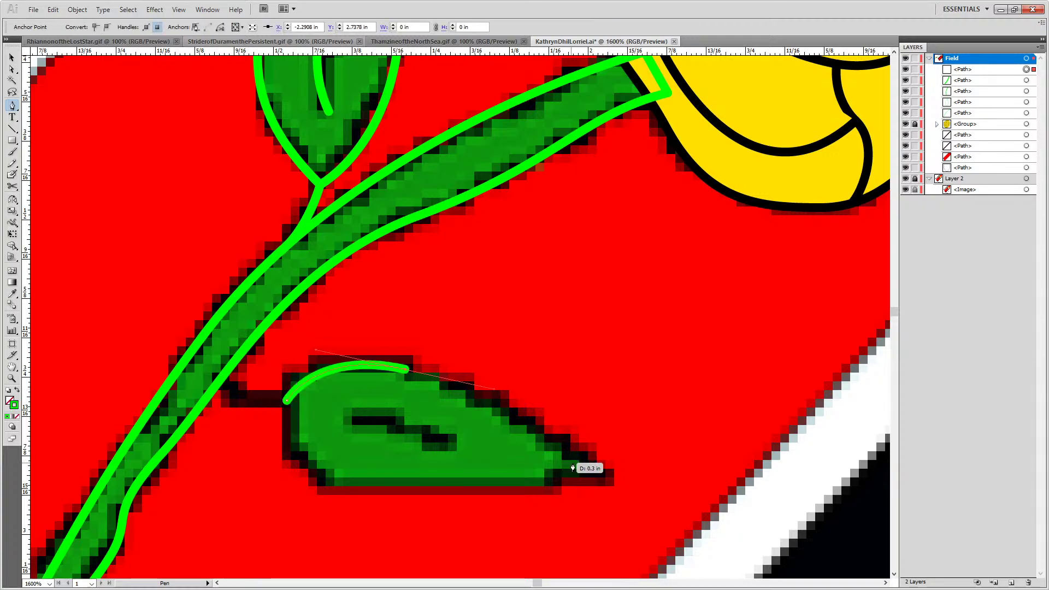
mouse_move(608, 482)
left_mouse_down()
mouse_move(631, 512)
mouse_move(623, 493)
left_mouse_up()
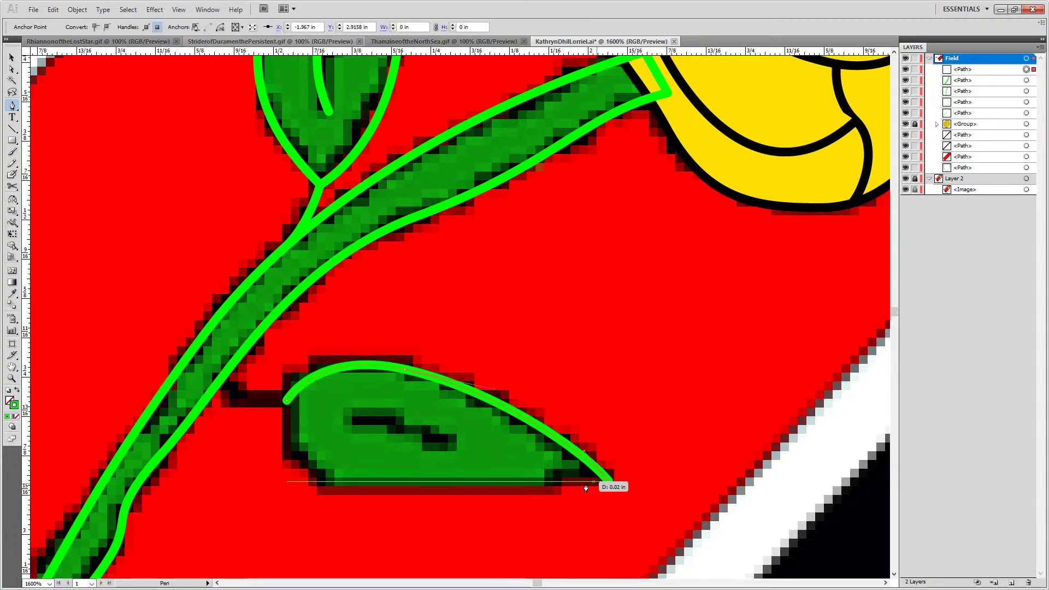
left_click_drag(543, 488, 286, 454)
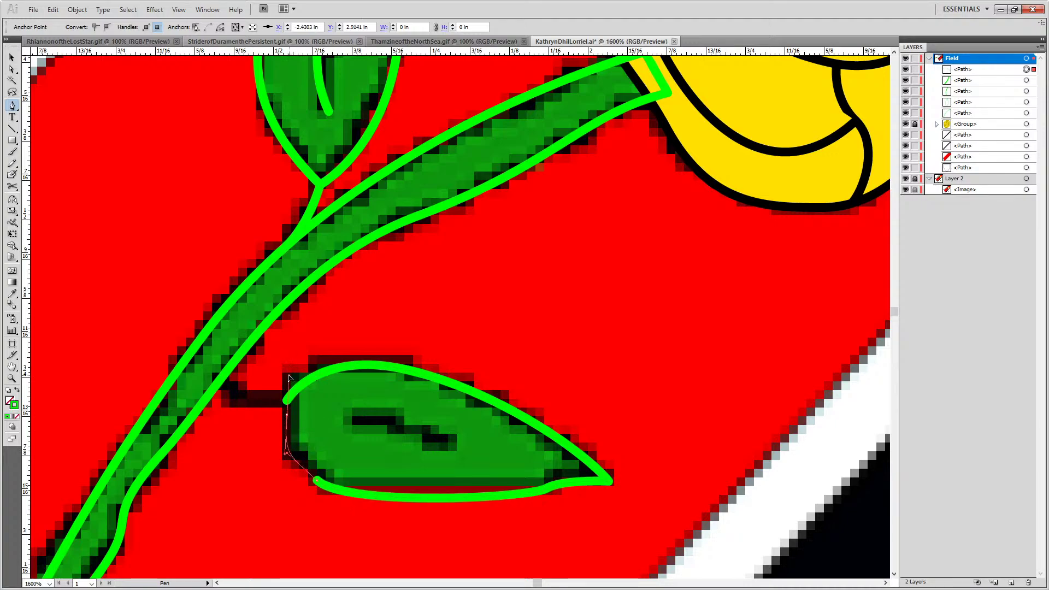
left_click(287, 400)
key("a")
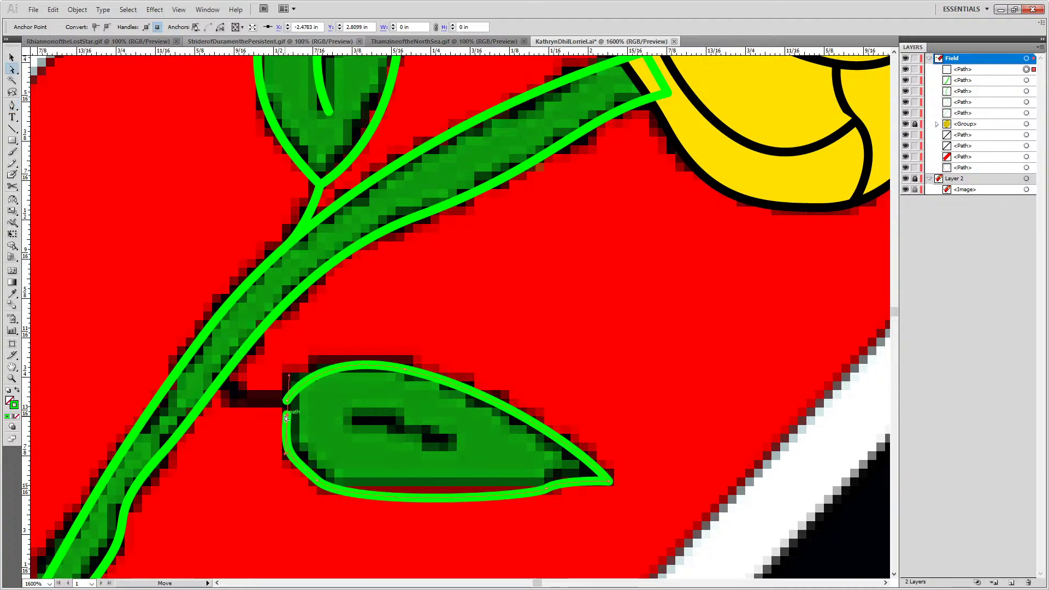
left_click_drag(284, 415, 338, 422)
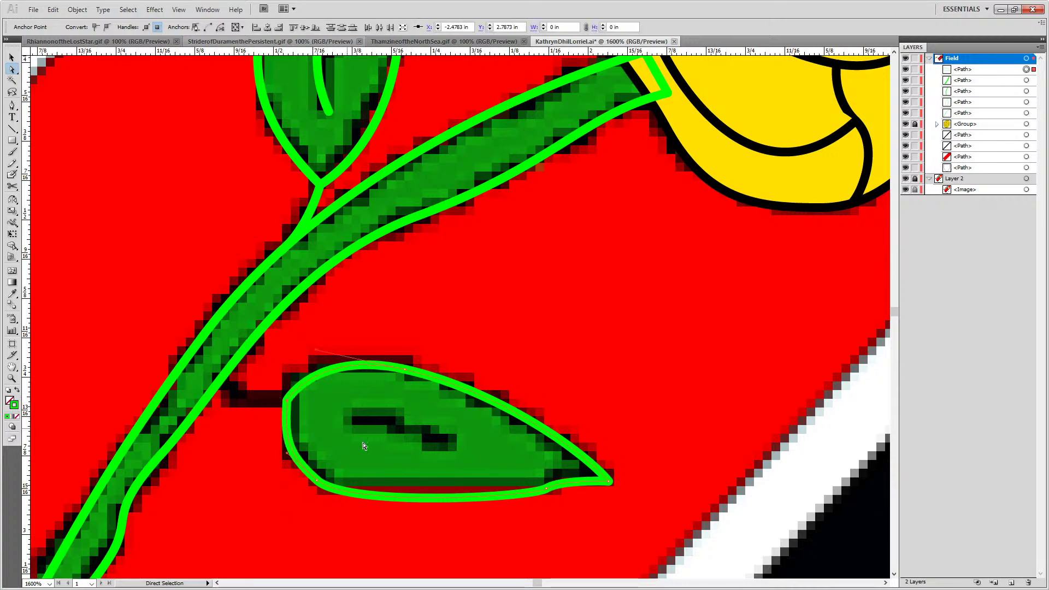
left_click(363, 445)
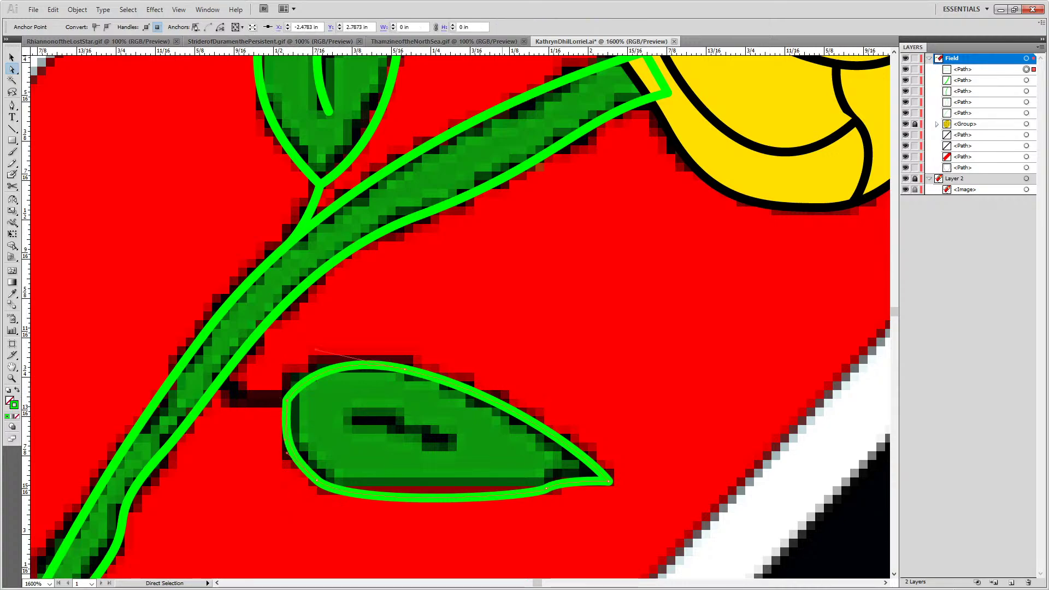
Draw the lower leaf's curved vein and a curved stalk joining the leaf to the stem
key("p")
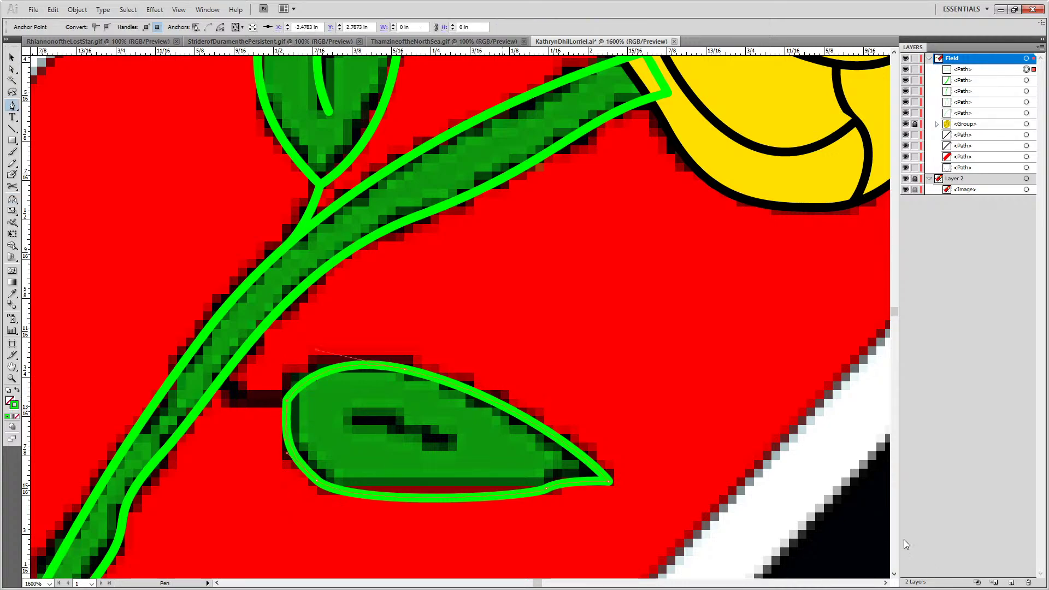
left_click(348, 420)
left_click_drag(455, 448, 494, 478)
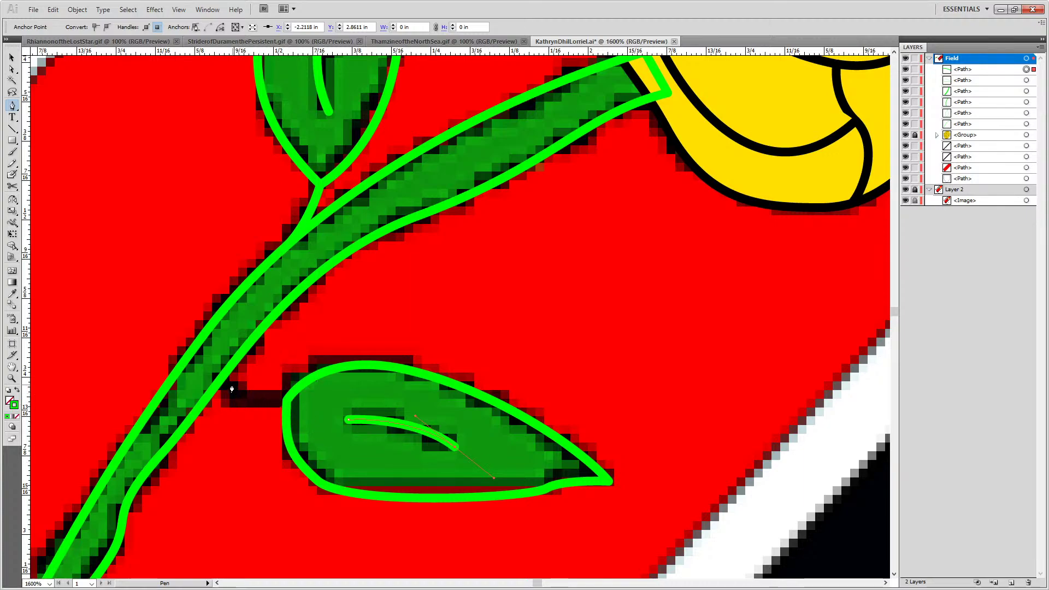
left_click(286, 405)
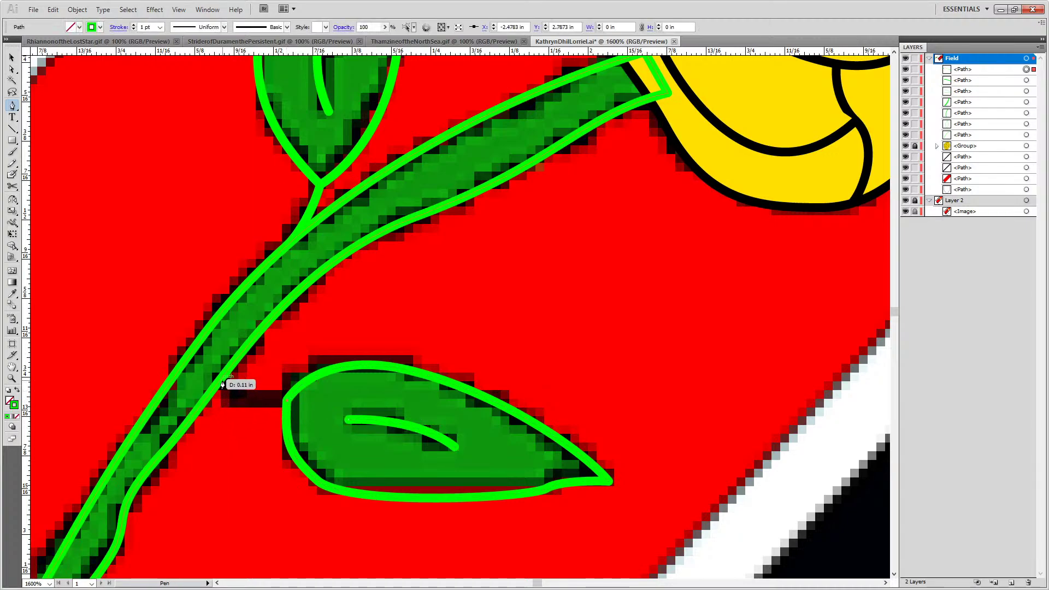
mouse_move(223, 385)
left_mouse_down()
mouse_move(223, 344)
mouse_move(225, 379)
mouse_move(237, 385)
mouse_move(221, 383)
left_mouse_up()
key("a")
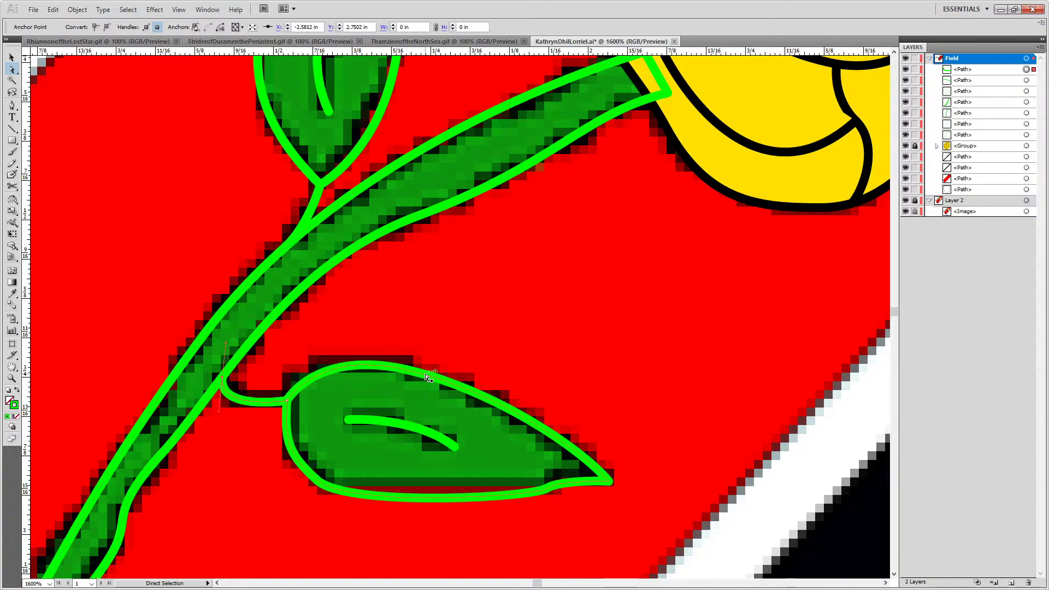
Group the upper leaf with its vein, and group the lower leaf's paths
scroll(271, 298, "down", 3)
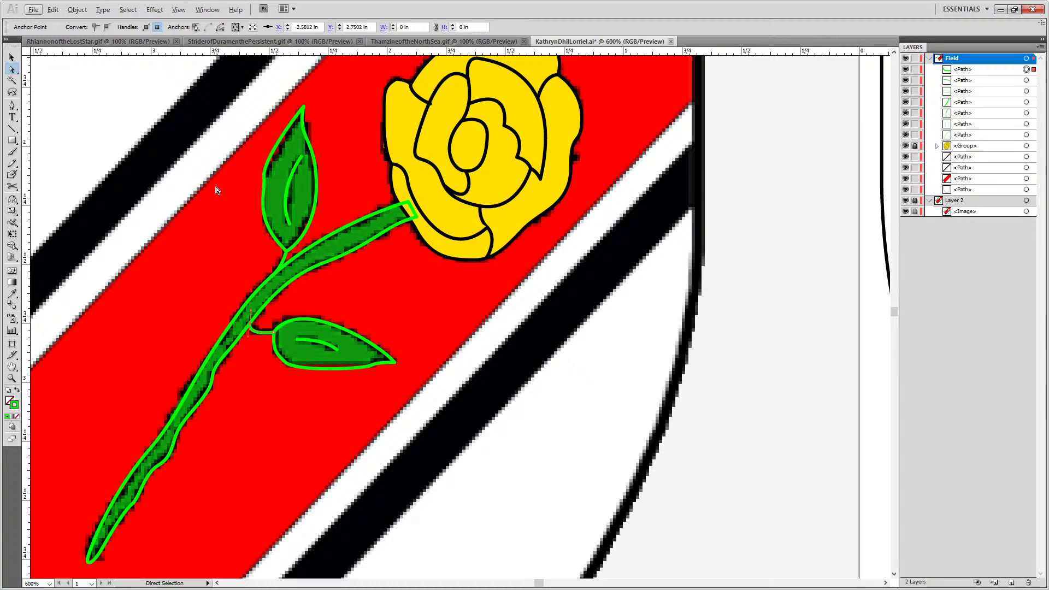
left_click_drag(295, 258, 295, 256)
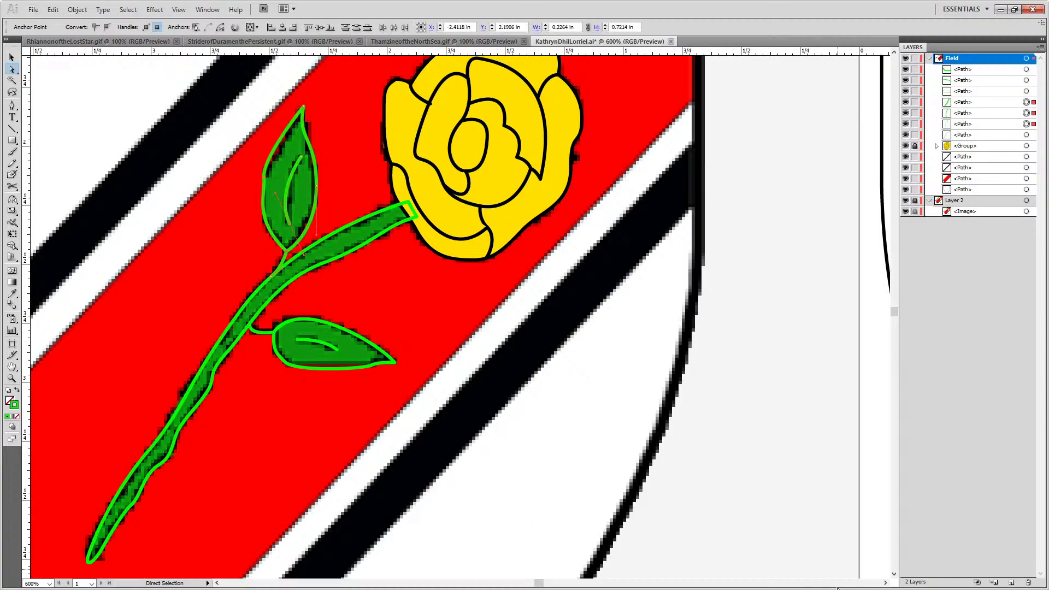
key("ctrl+g")
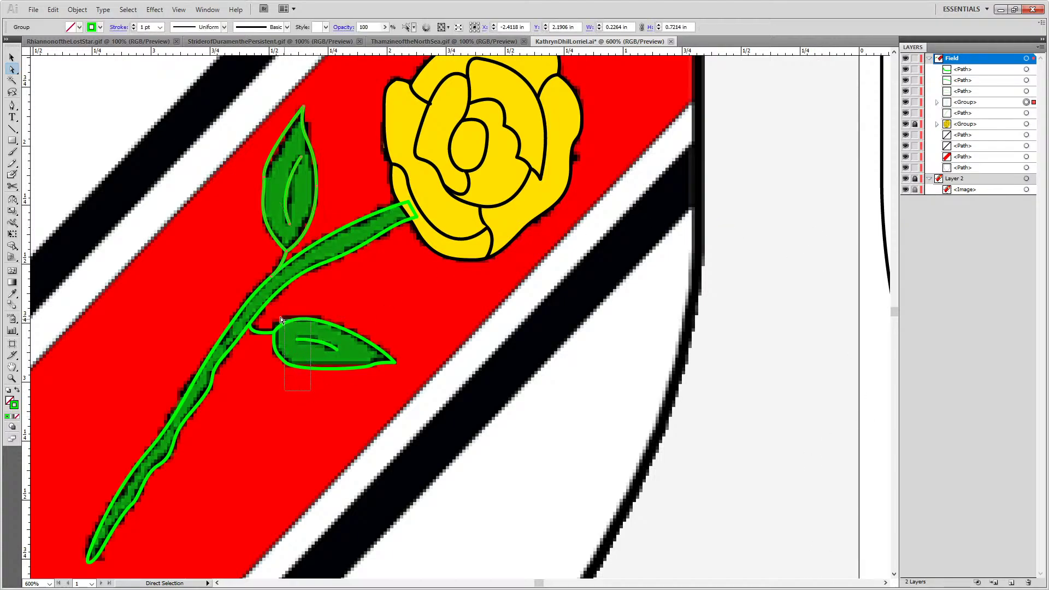
left_click_drag(270, 326, 270, 326)
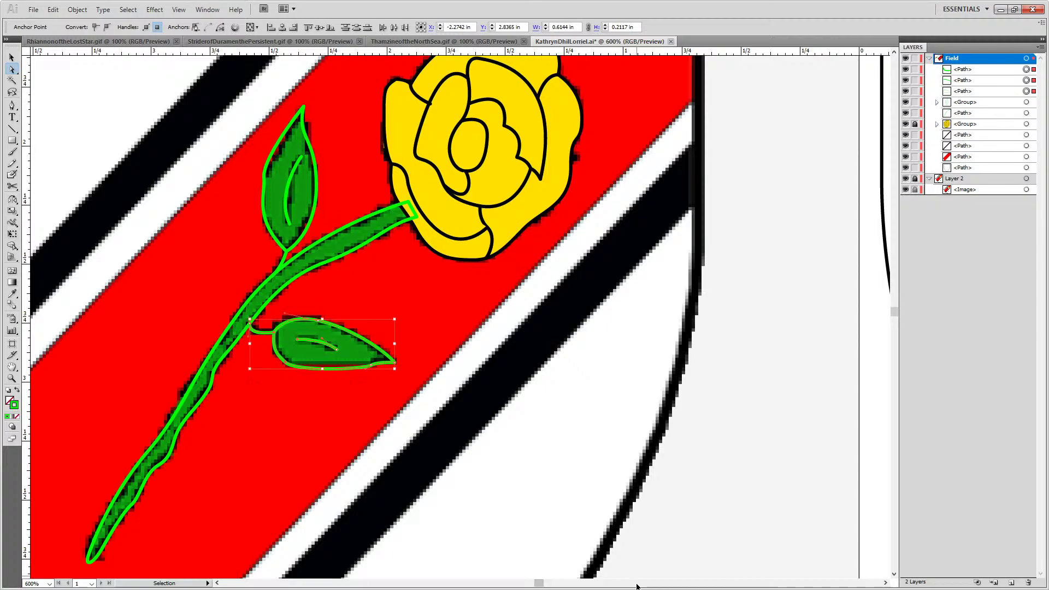
key("ctrl+g")
Group the stem and both leaf groups together, selecting them in the Layers panel
key("a")
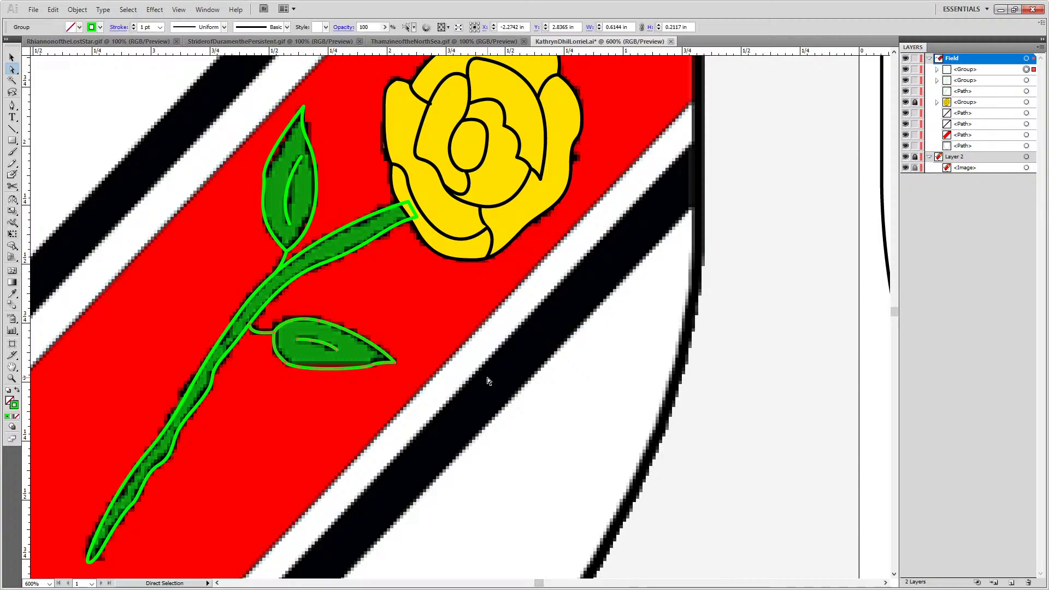
left_click_drag(236, 224, 347, 409)
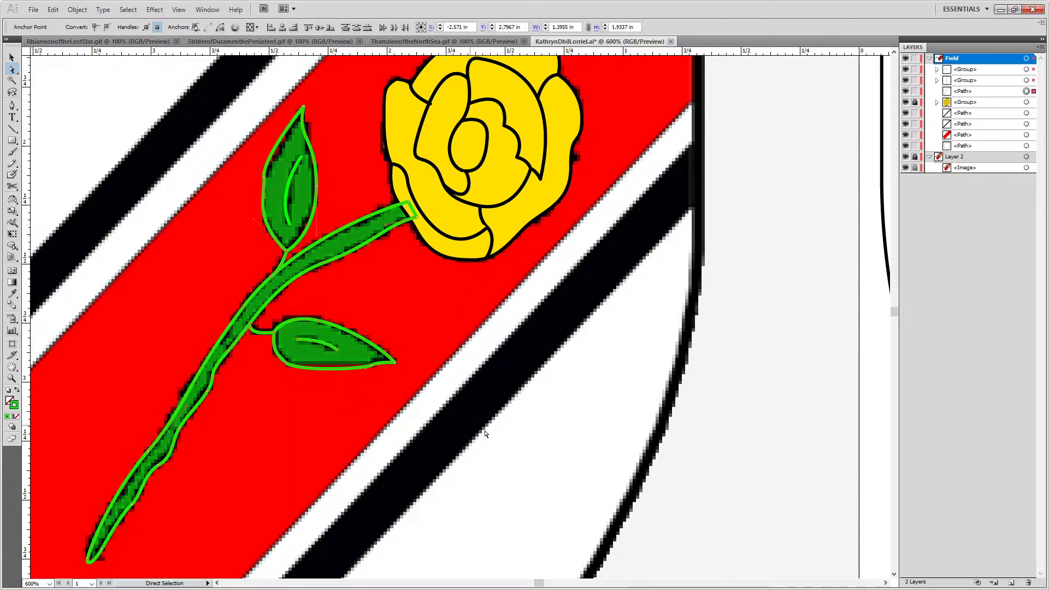
key("v")
key("ctrl+g")
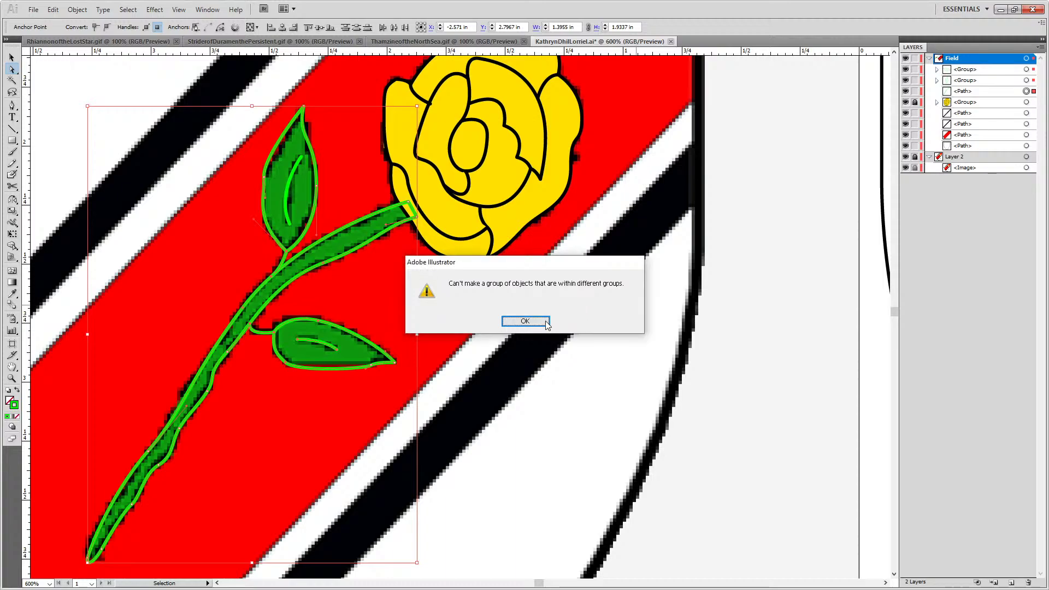
left_click(525, 321)
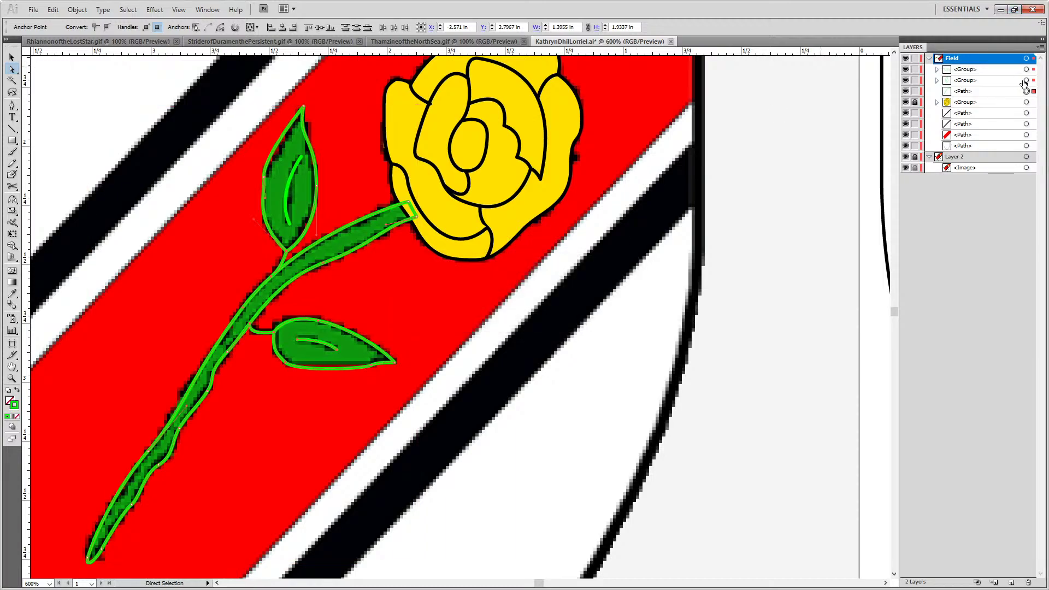
left_click(1026, 90)
left_click(1026, 80, "shift")
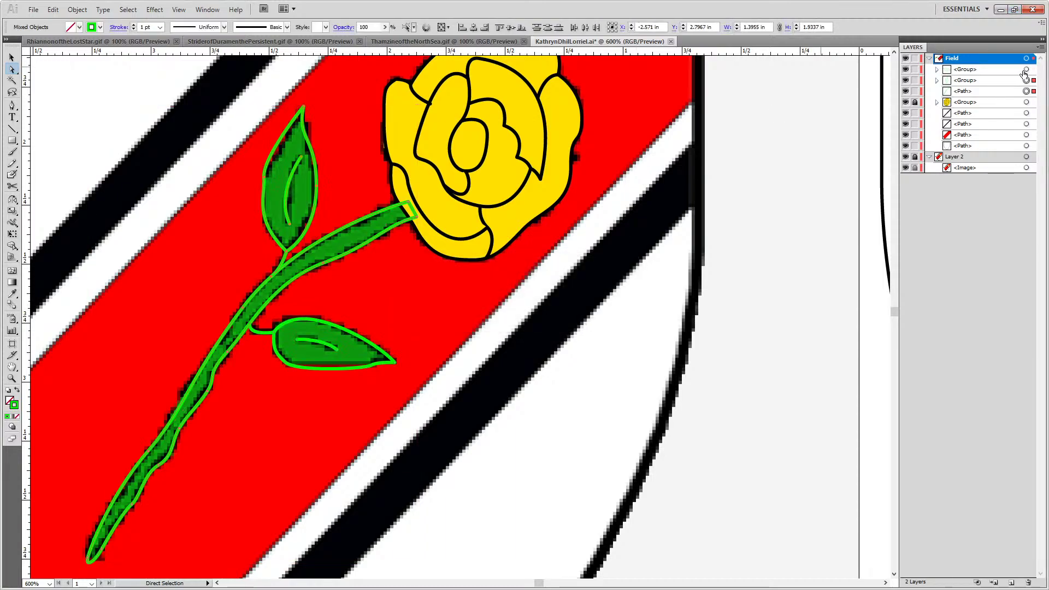
left_click(1026, 69, "shift")
key("ctrl+g")
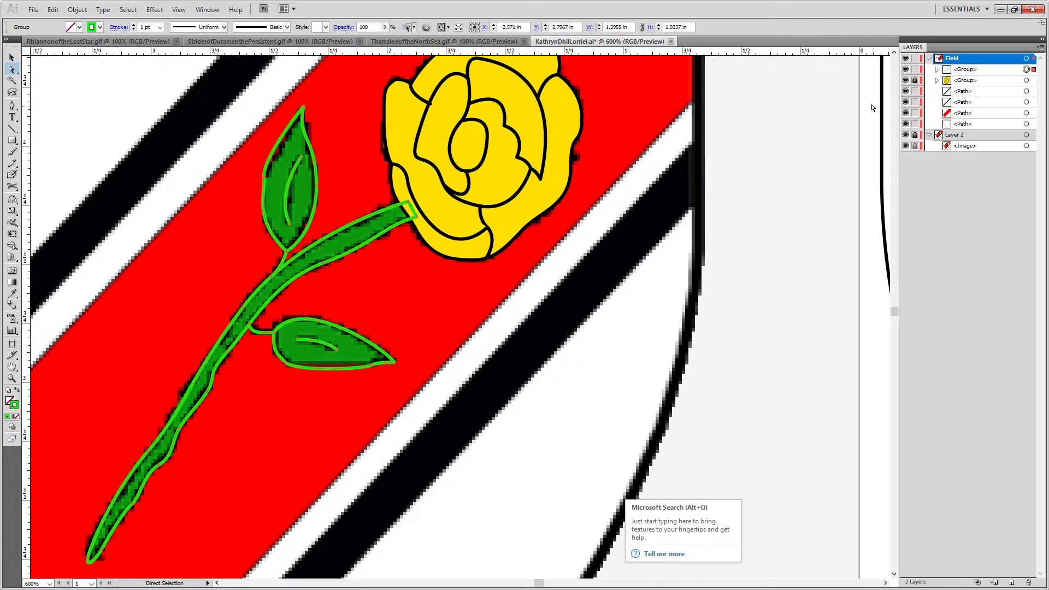
Stack the rose group above the stem group and deselect everything
left_click_drag(955, 83, 953, 69)
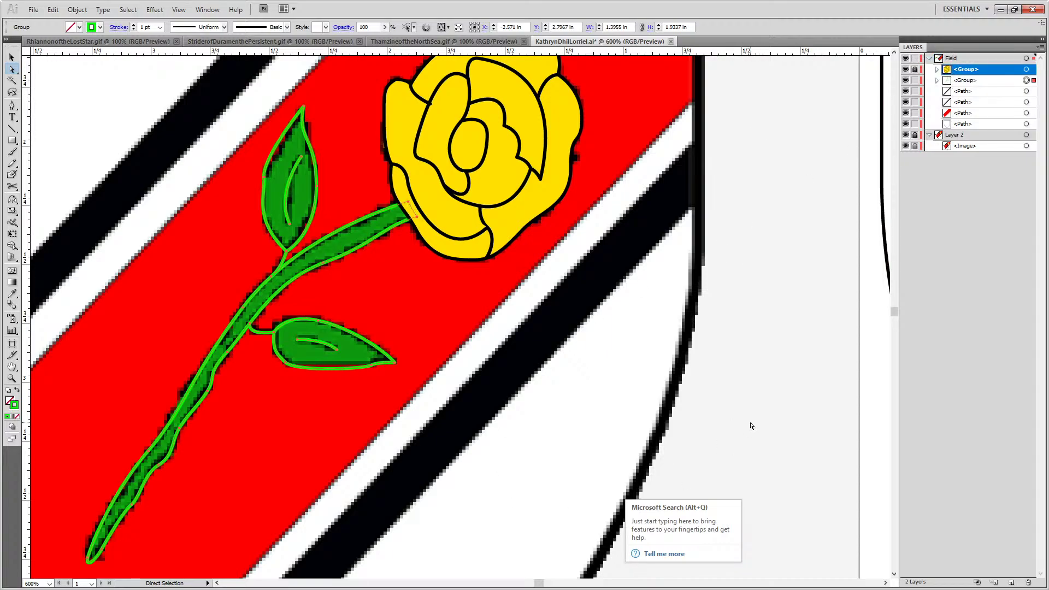
left_click(684, 556)
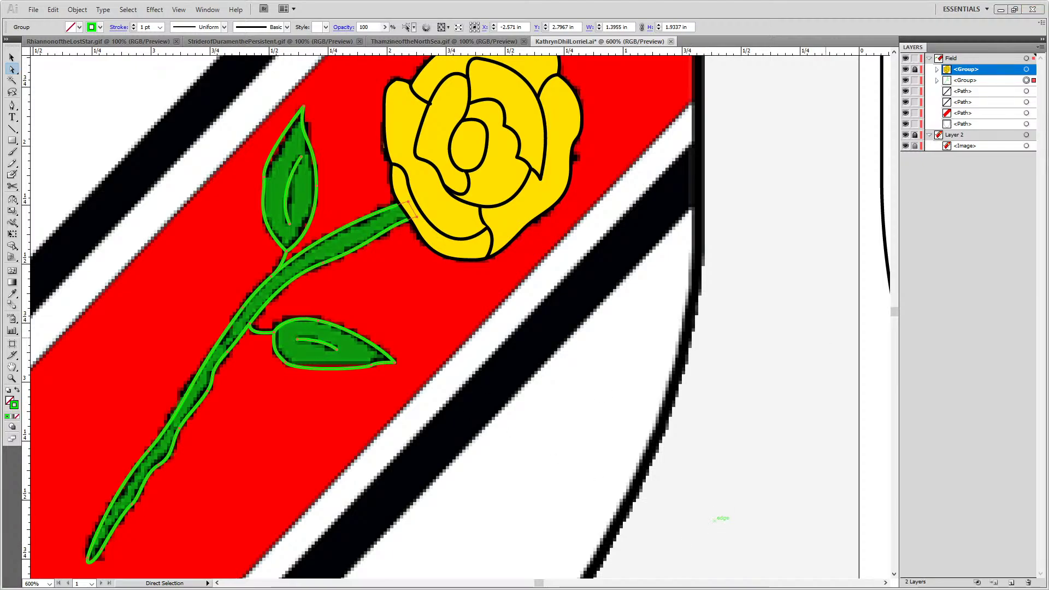
left_click(239, 458)
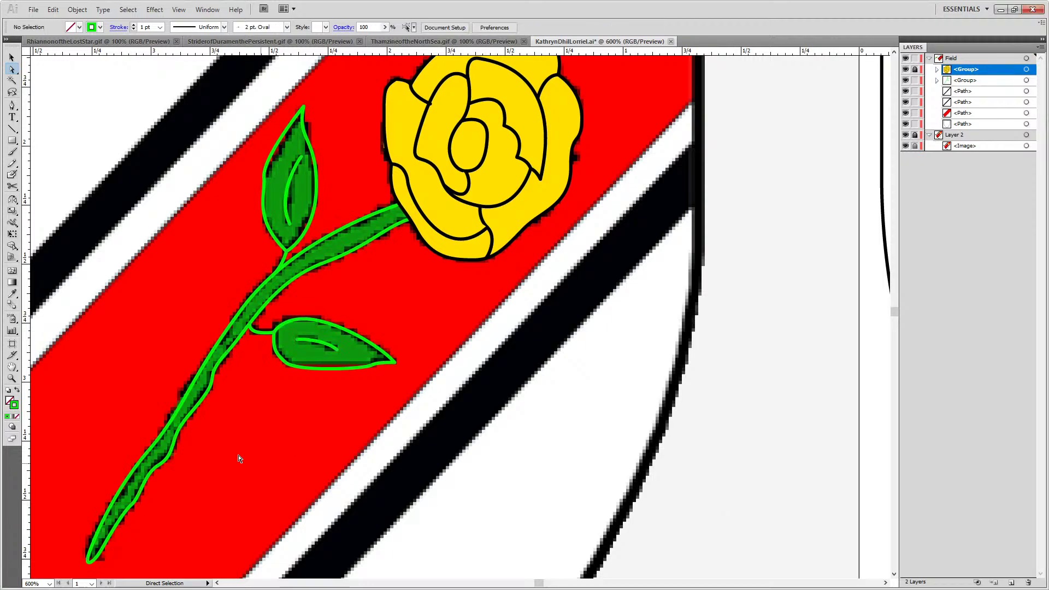
Give the stem-and-leaves group a black outline
key("v")
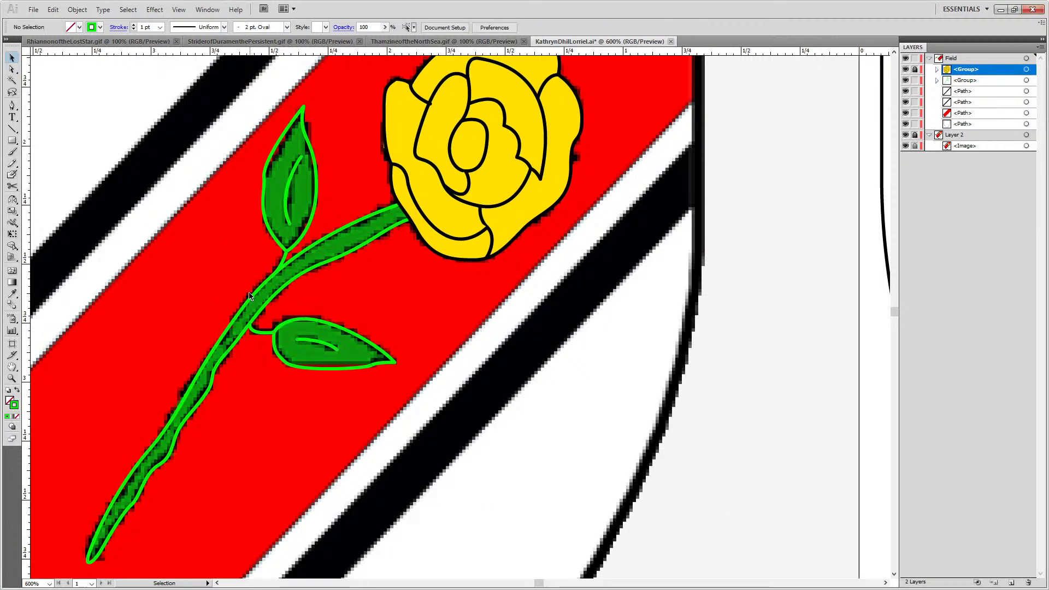
left_click(252, 300)
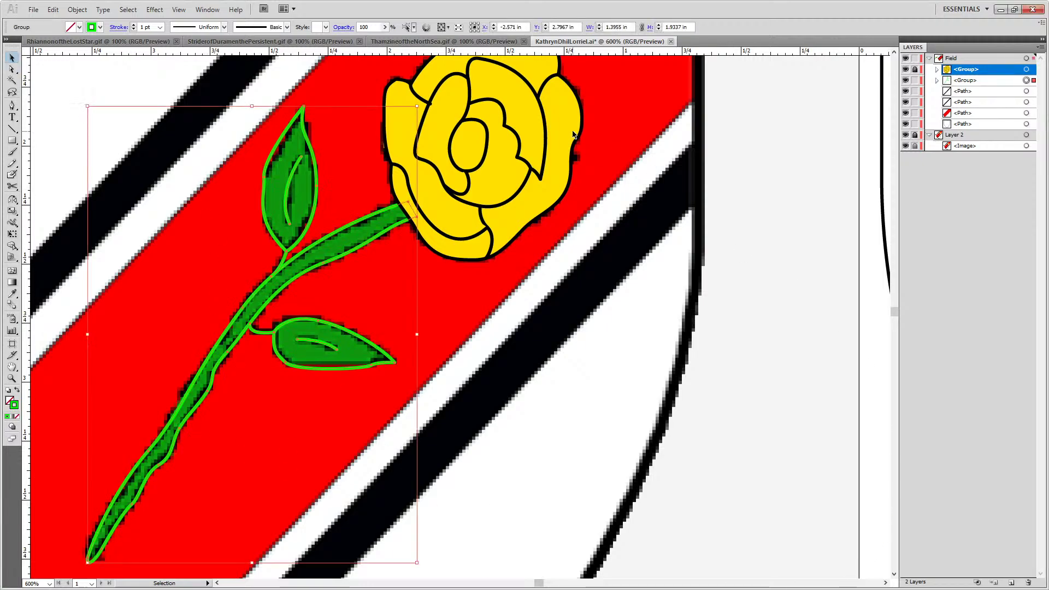
key("space")
double_click(15, 406)
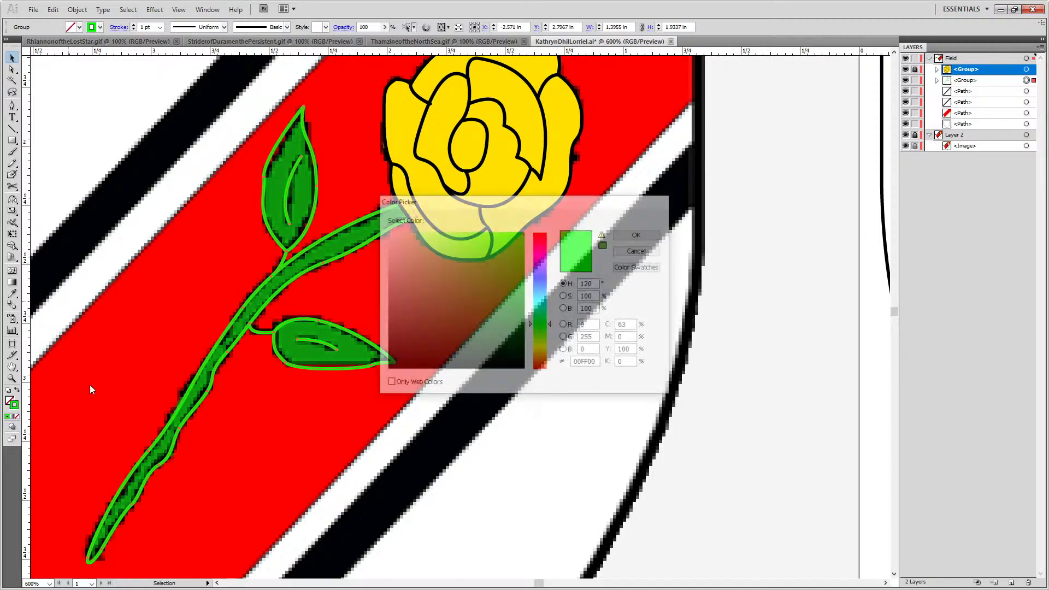
left_click_drag(431, 356, 372, 376)
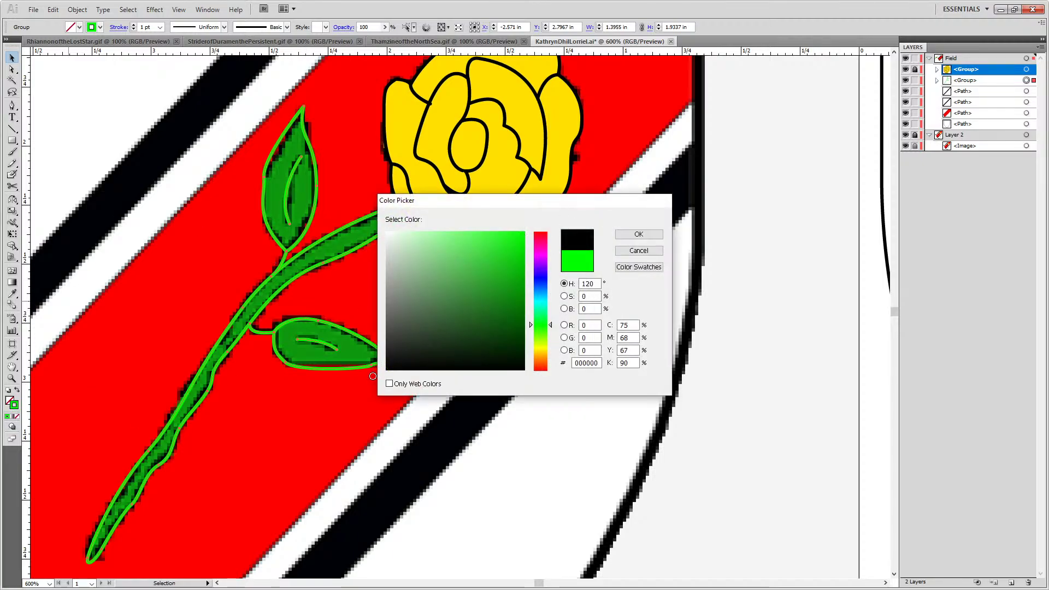
left_click(617, 237)
key("ctrl+shift+a")
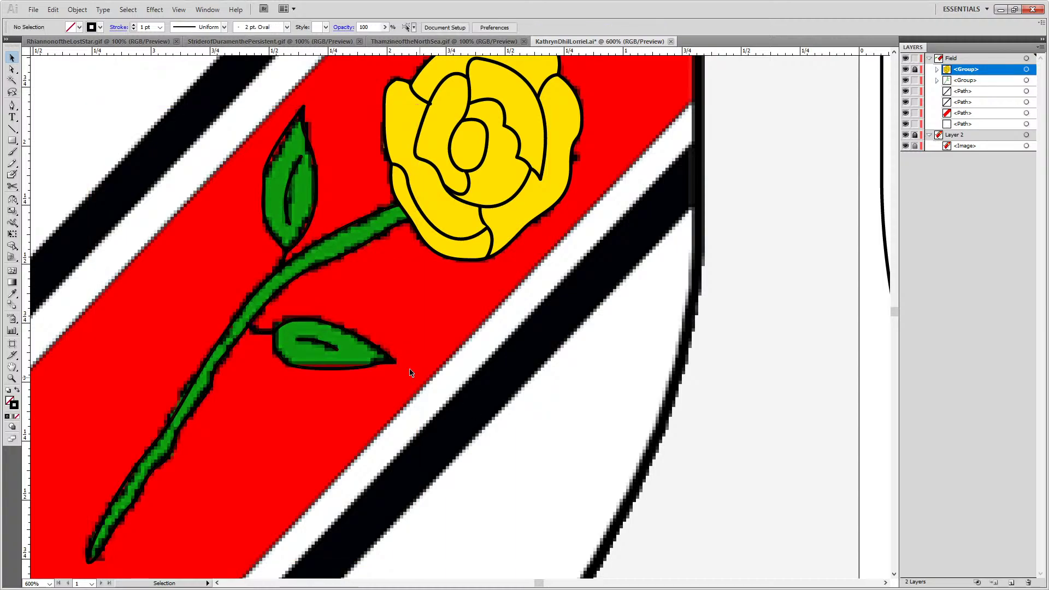
Fill the stem and both leaves with dark green (G 128)
key("a")
left_click(340, 232)
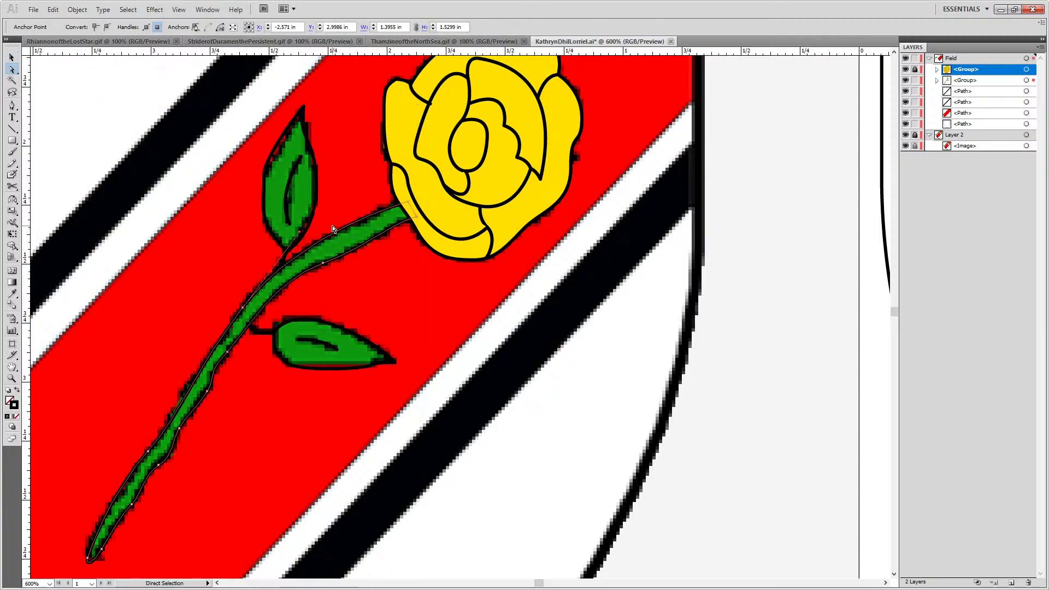
left_click(315, 198, "shift")
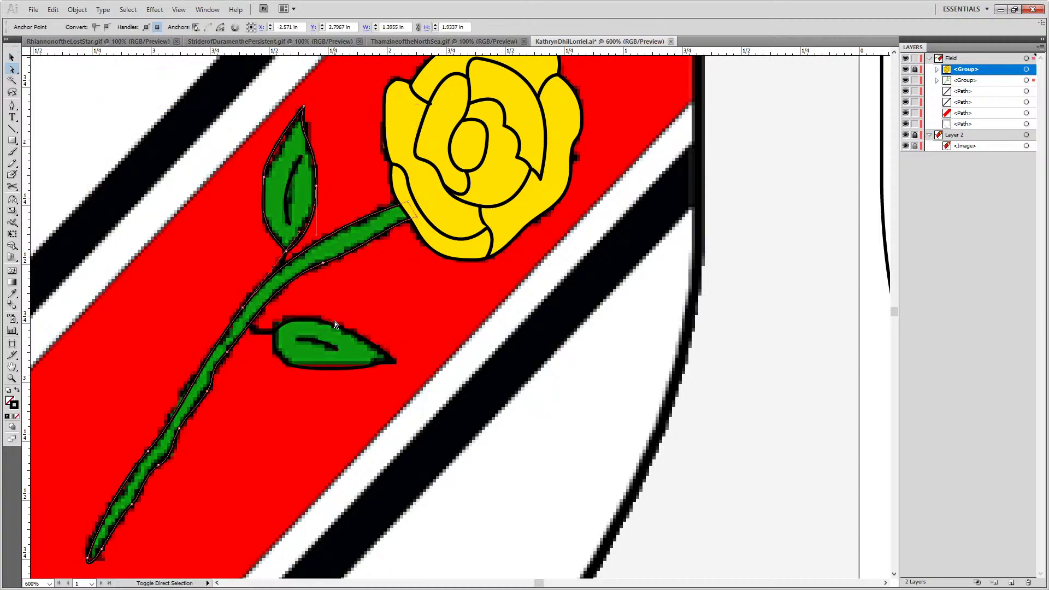
left_click(319, 324, "shift")
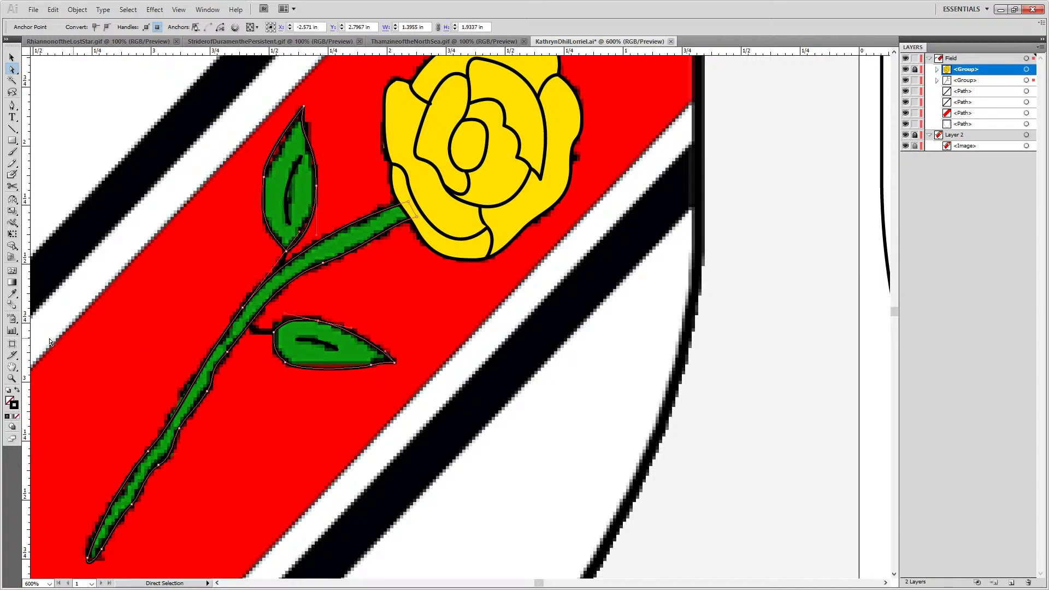
double_click(14, 405)
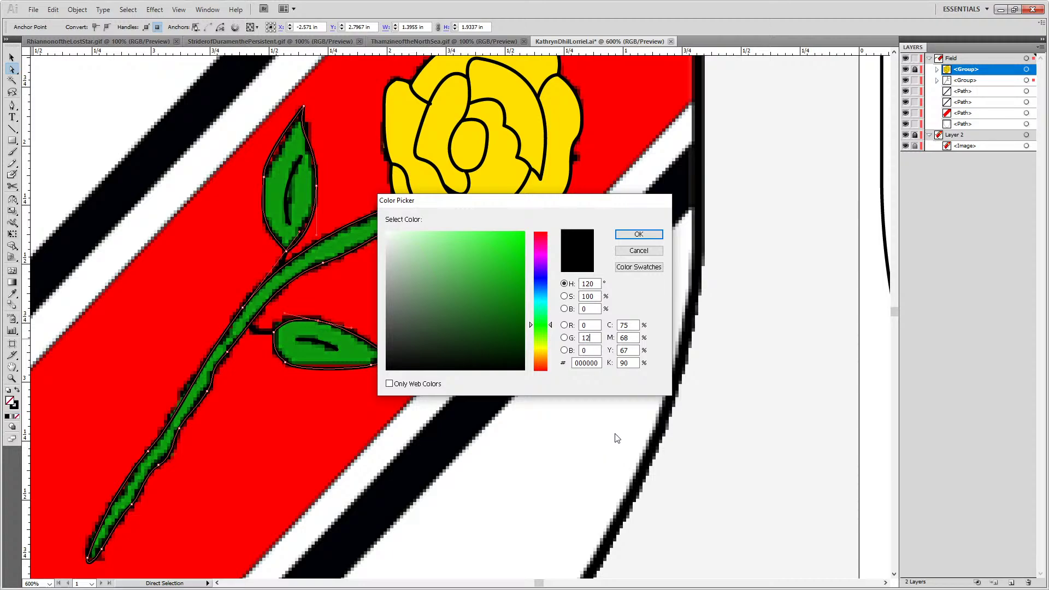
type("128")
key("Return")
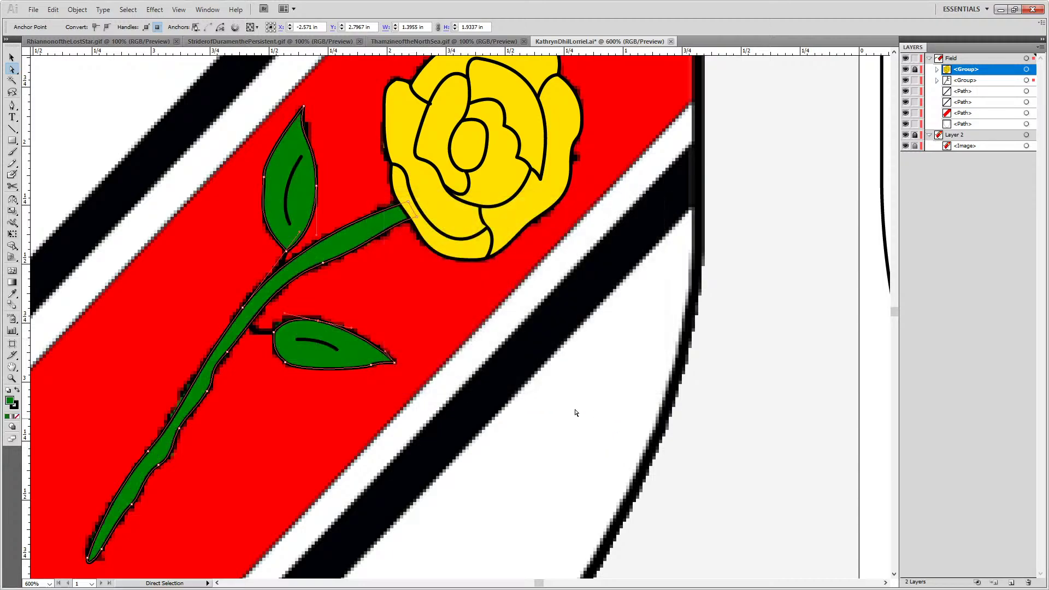
left_click(522, 364)
Group the rose flower with its stem and leaves
key("v")
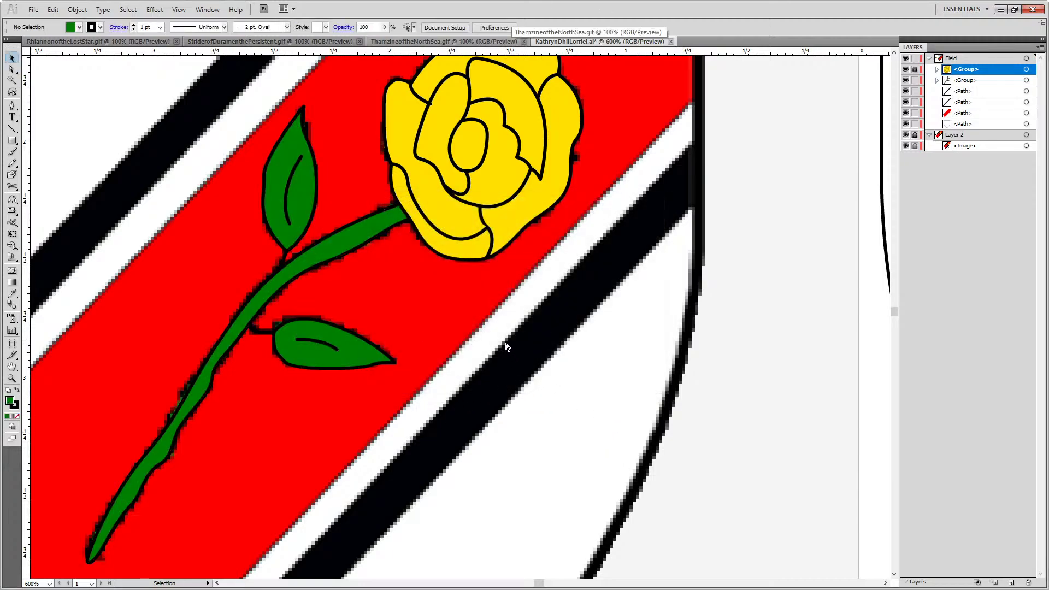
left_click_drag(593, 196, 293, 297)
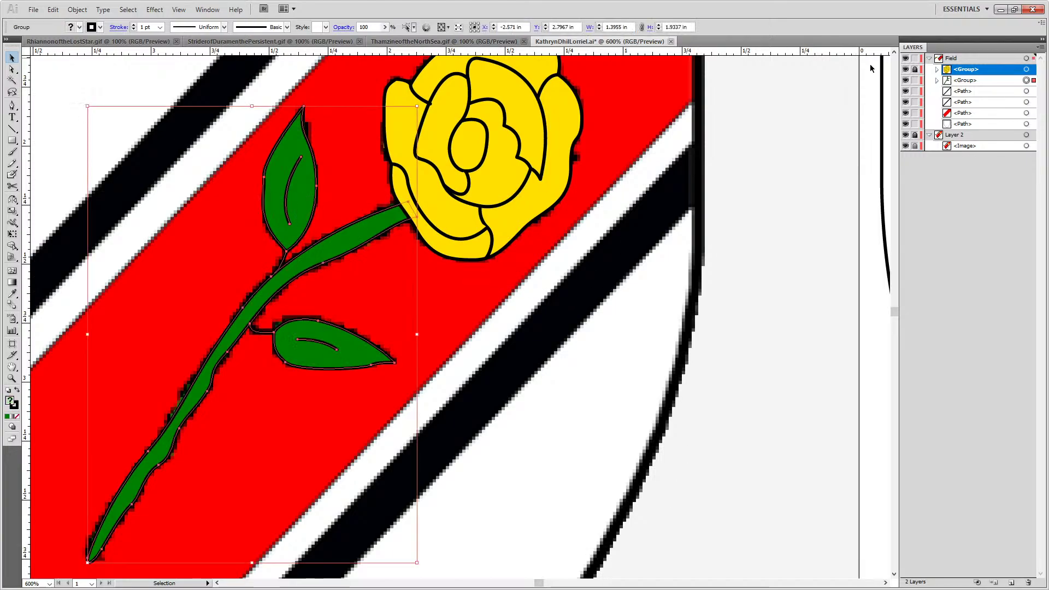
left_click(552, 129, "shift")
key("a")
key("ctrl+g")
key("v")
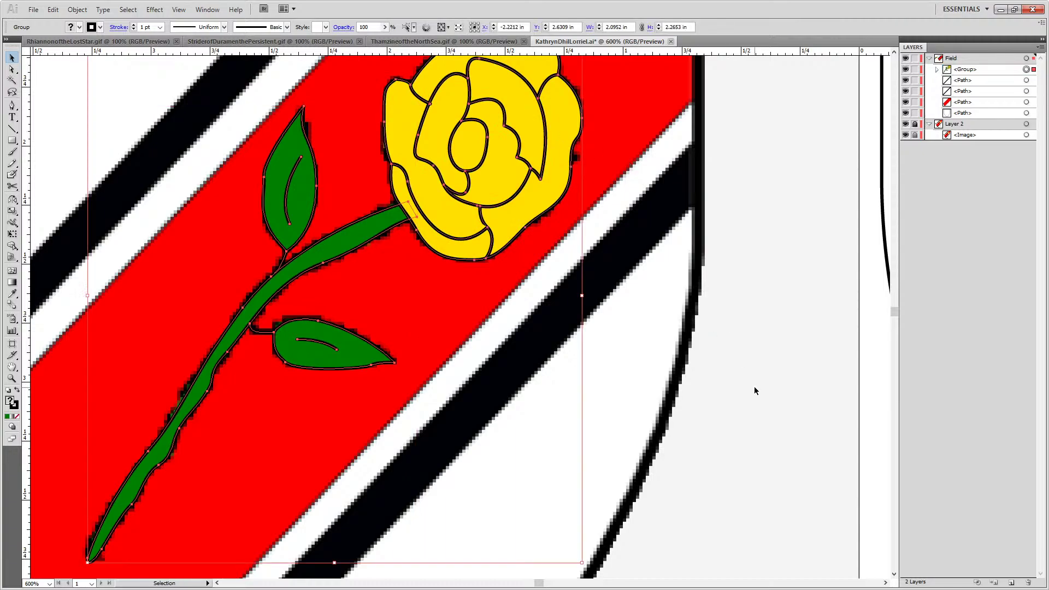
Move the rose onto the new shield's red bend, enlarge it to about 3.34 × 3.62 in, and nudge it into place
key("ctrl+minus")
key("ctrl+minus")
key("ctrl+minus")
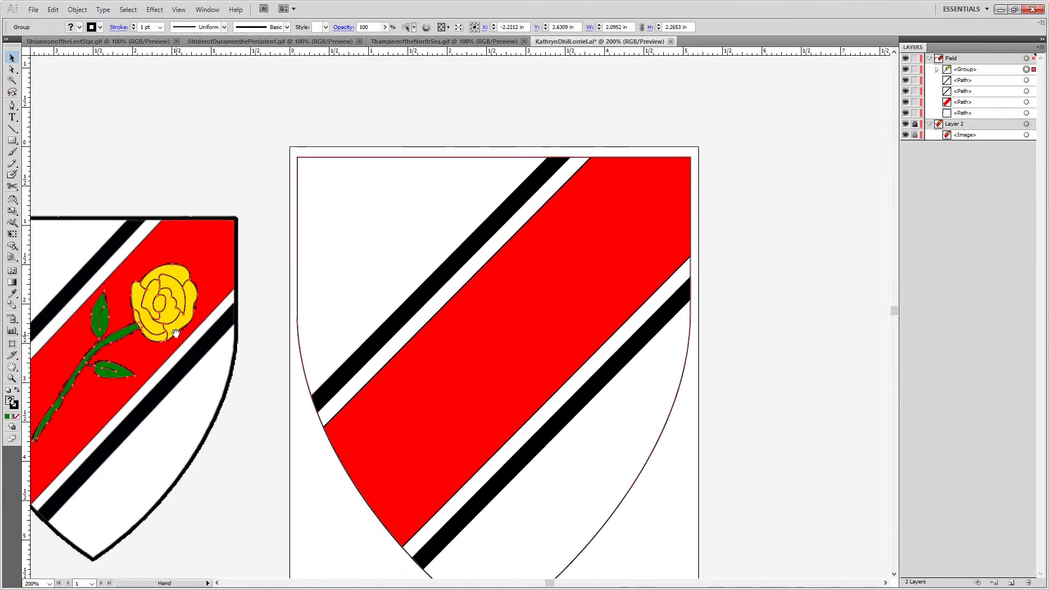
left_click_drag(139, 334, 551, 289)
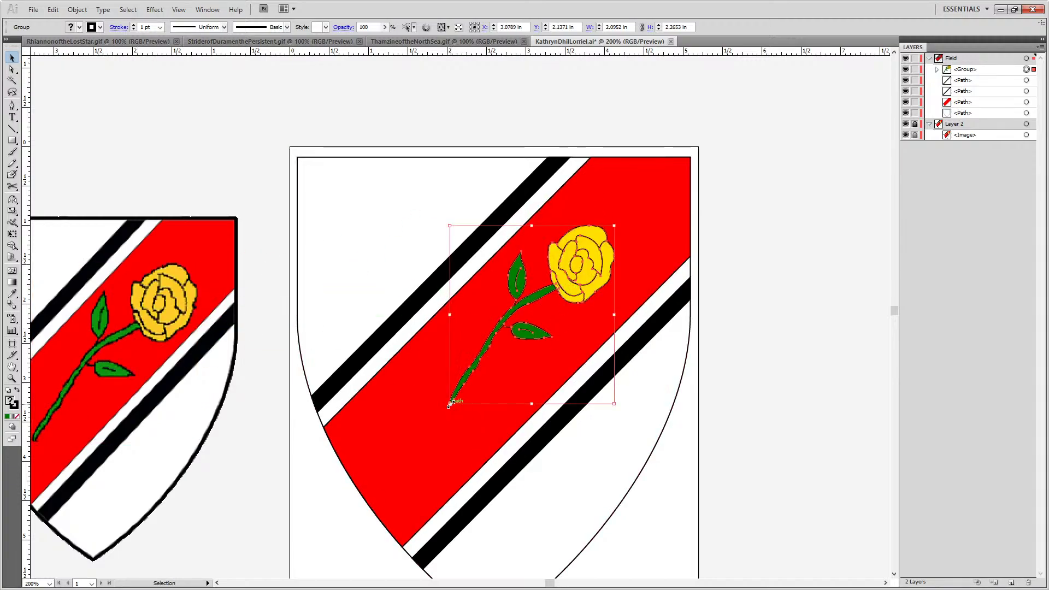
left_click_drag(450, 405, 333, 457)
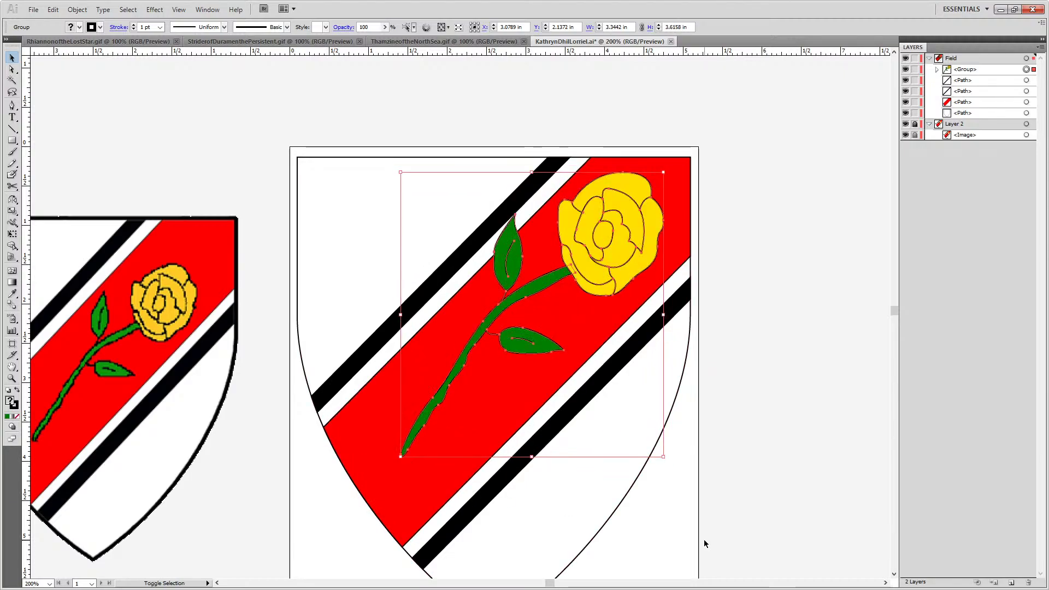
key("shift+Down")
key("shift+Down")
key("shift+Down")
key("shift+Left")
key("Left")
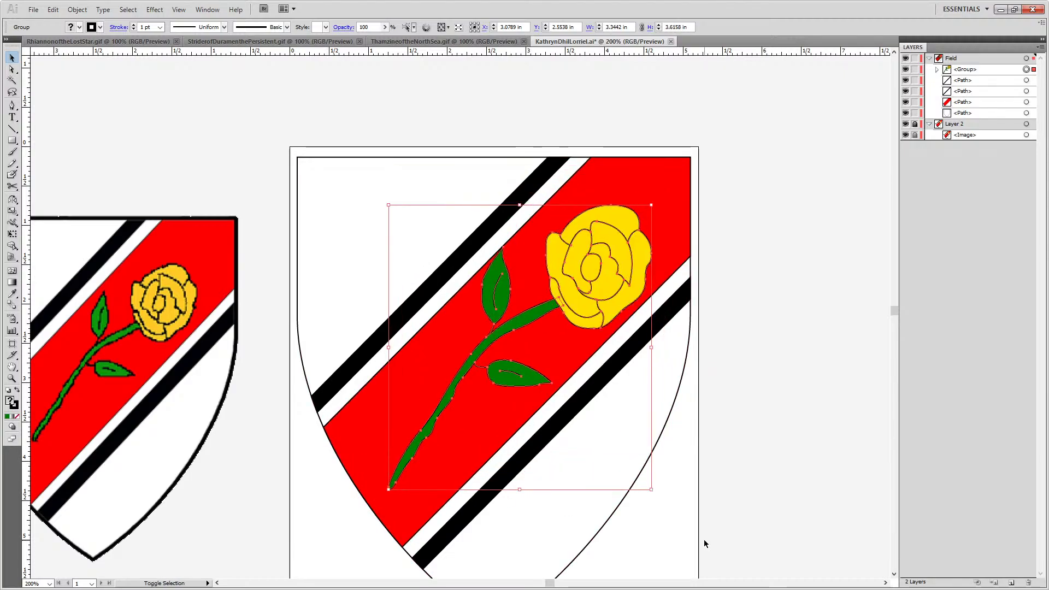
key("Right")
key("Right")
key("Right")
key("Right")
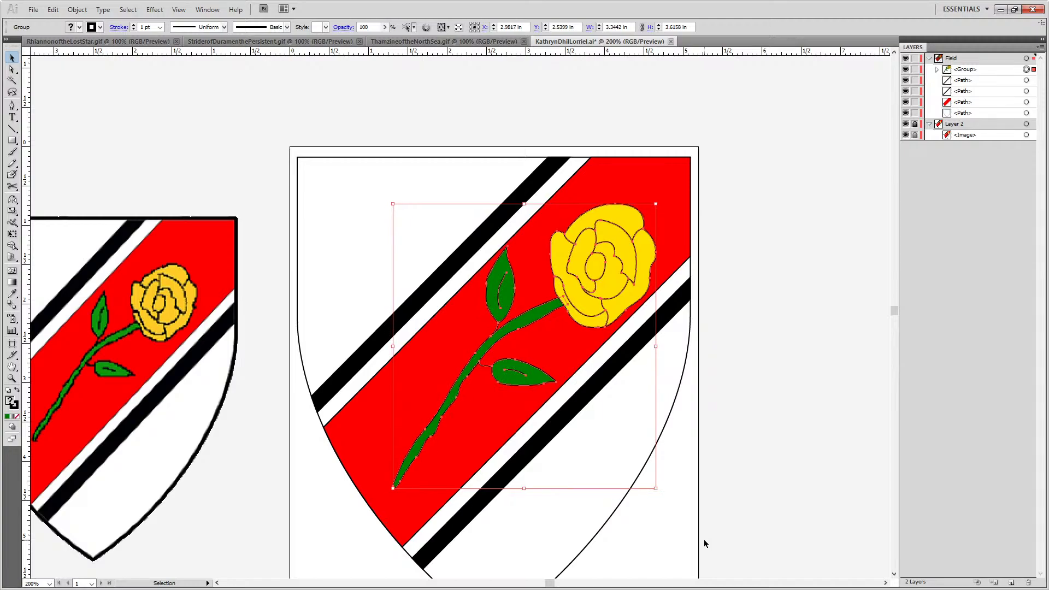
key("Up")
key("Right")
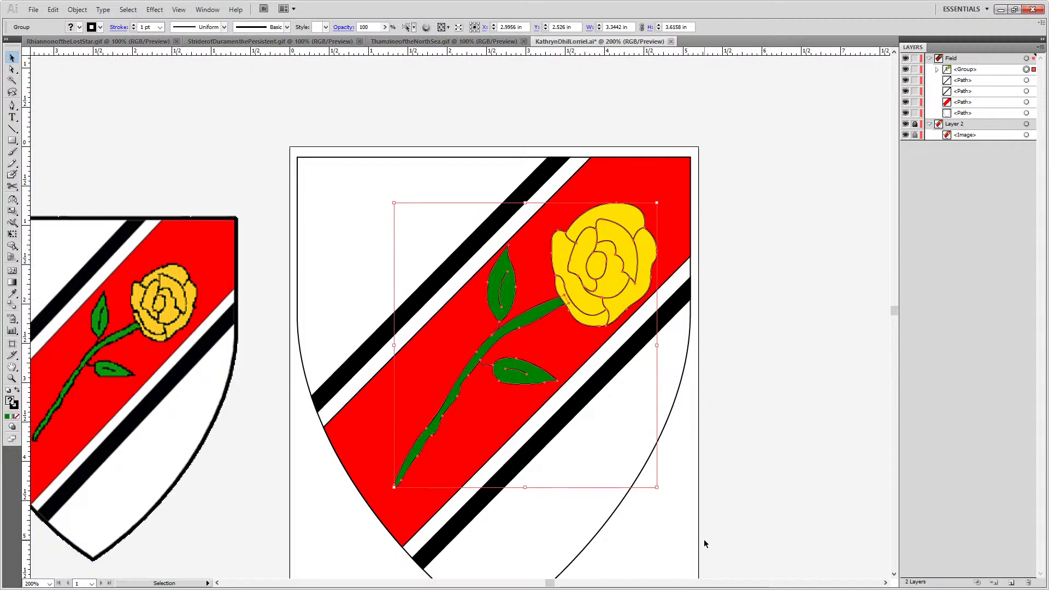
key("Right")
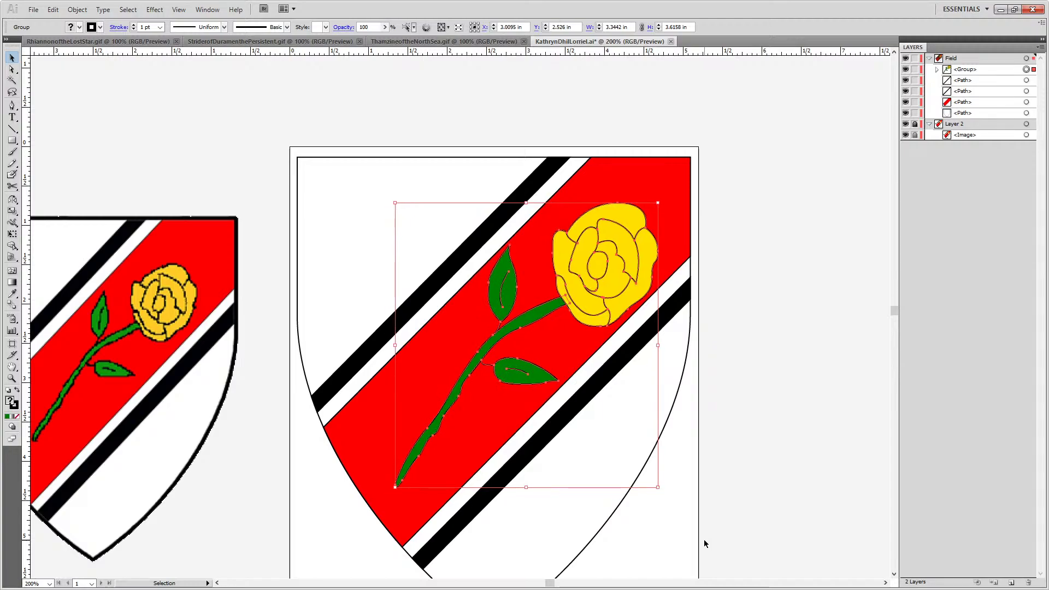
left_click(791, 252)
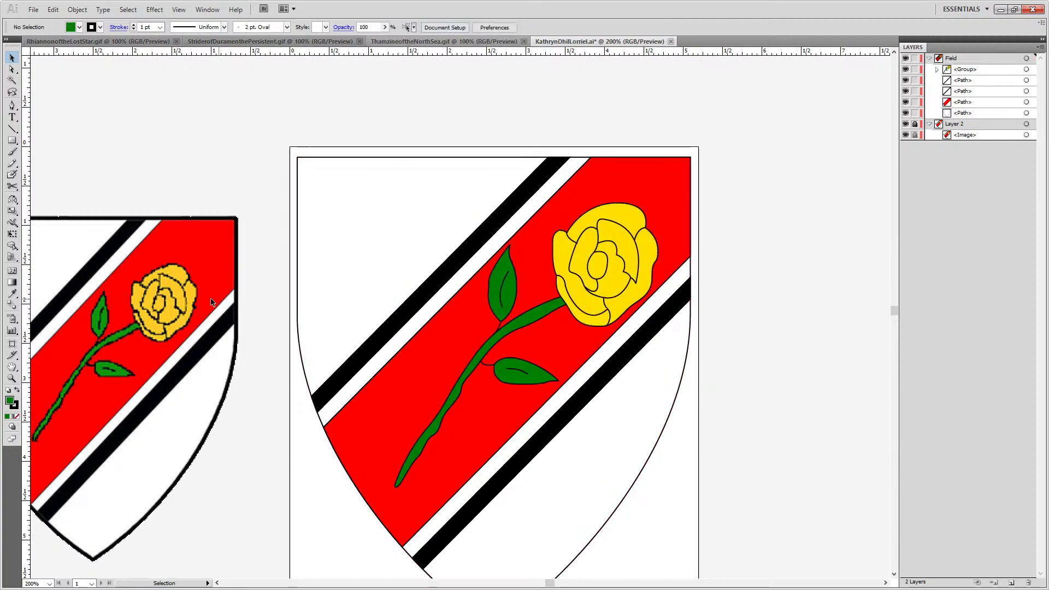
Bring both shields into view and delete the Layer 2 reference image layer
scroll(508, 318, "down", 1)
left_click_drag(508, 318, 561, 228)
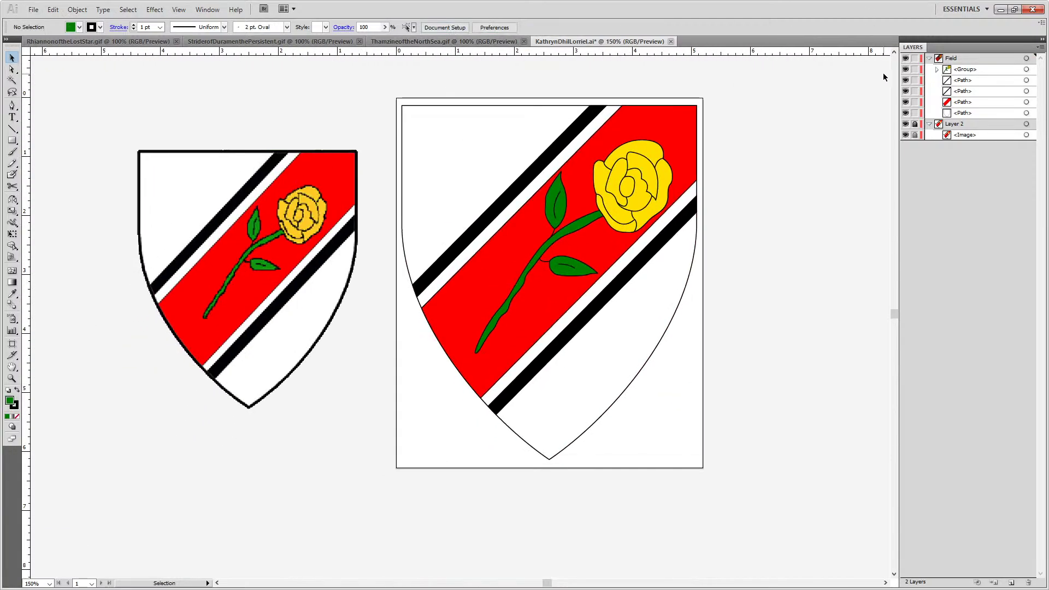
left_click_drag(967, 125, 1029, 579)
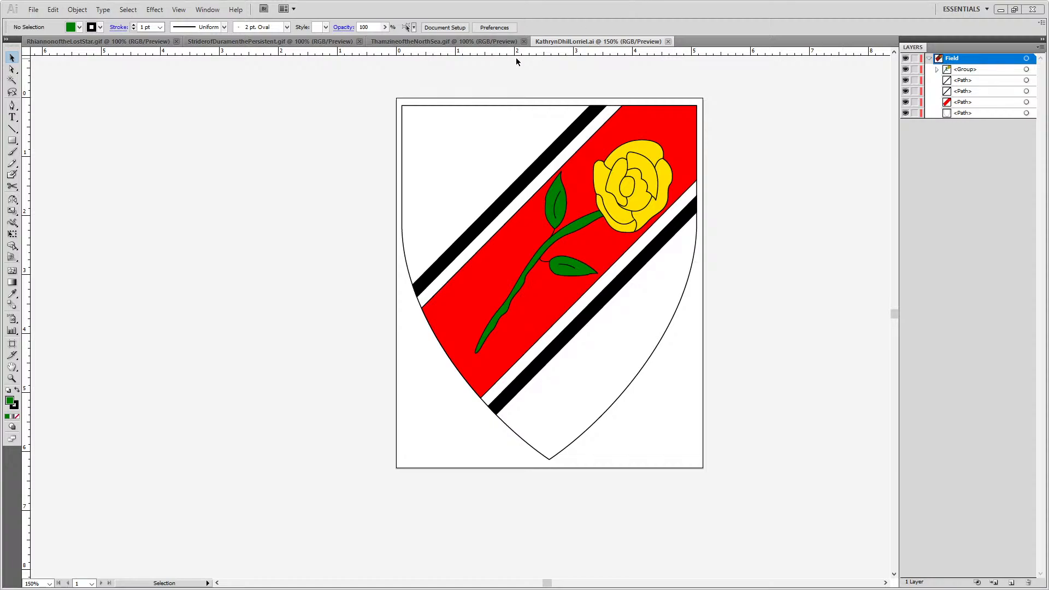
Close the redrawn shield, view the RhiannonoftheLostStar.gif shield, then close ThamzineoftheNorthSea.gif
left_click(668, 41)
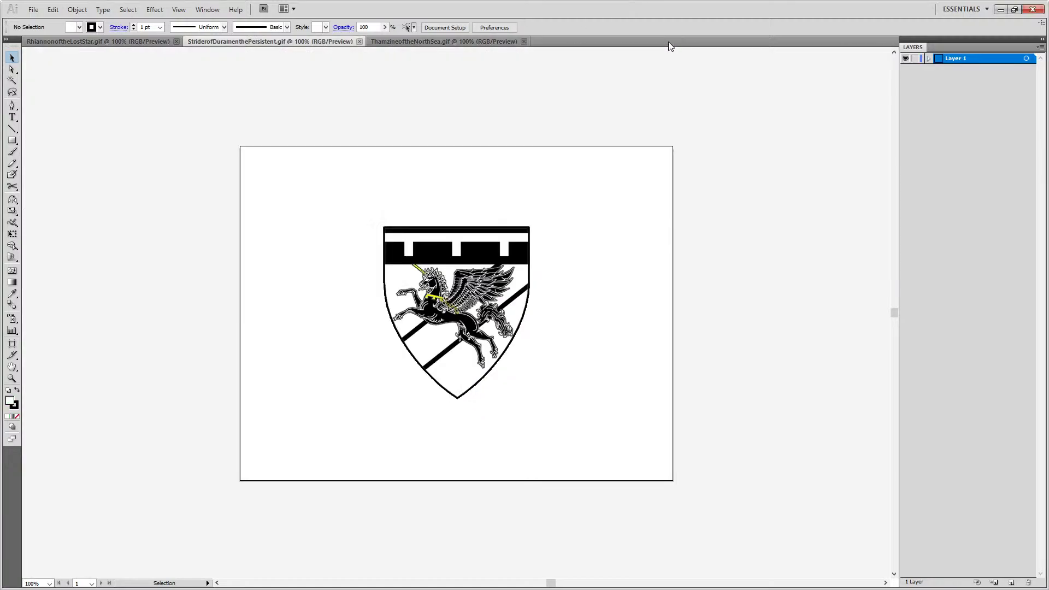
left_click(117, 42)
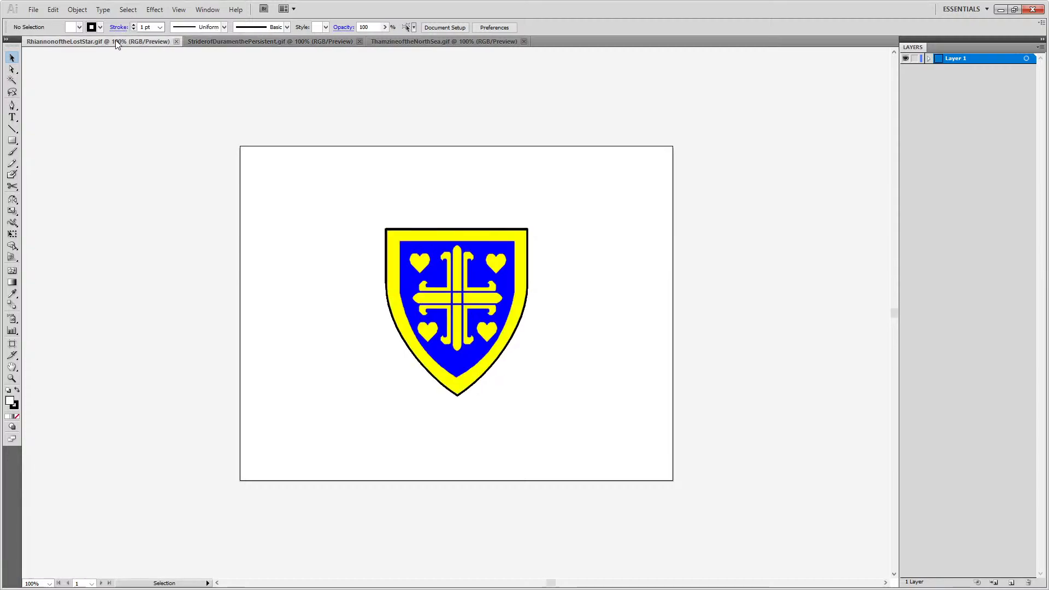
left_click(395, 46)
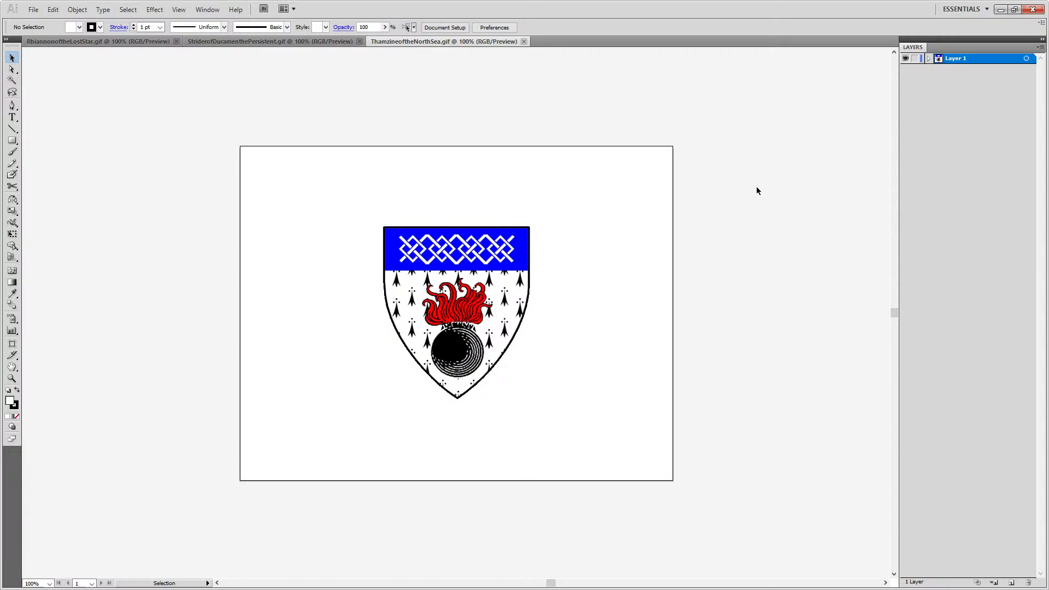
left_click(1038, 11)
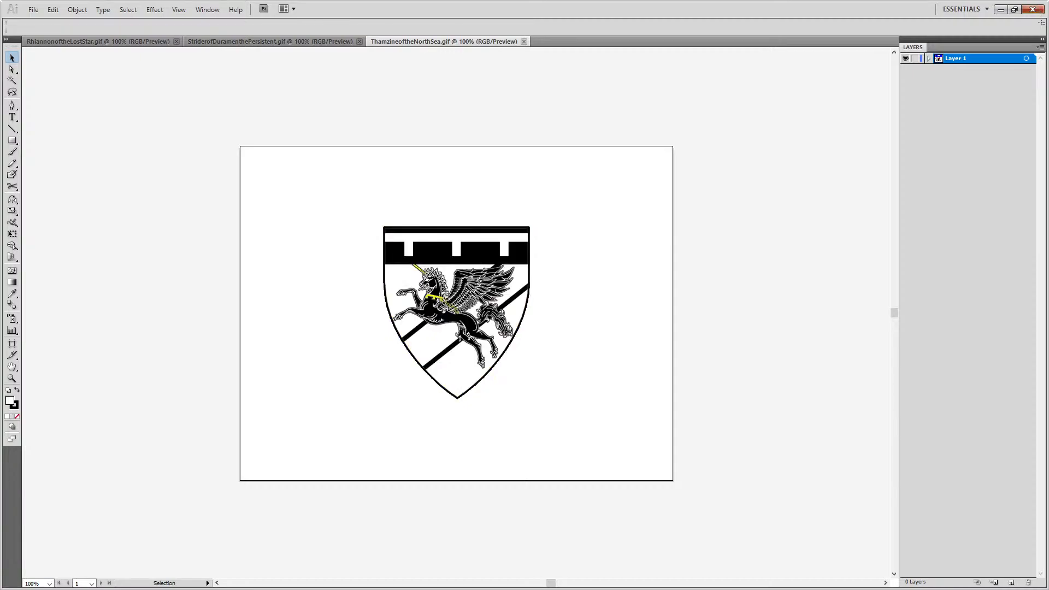